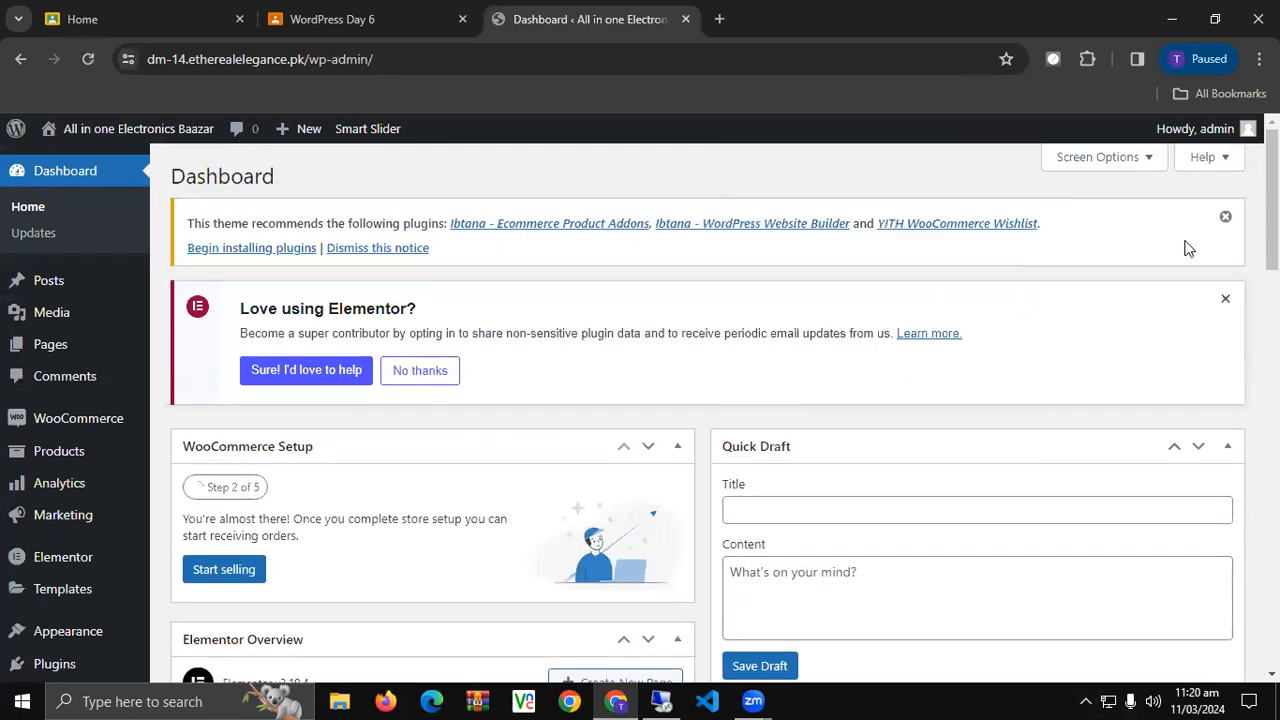
Dismiss the theme recommendation and 'Love using Elementor?' notices, glance at the class page, and return.
left_click(1225, 217)
left_click(1226, 216)
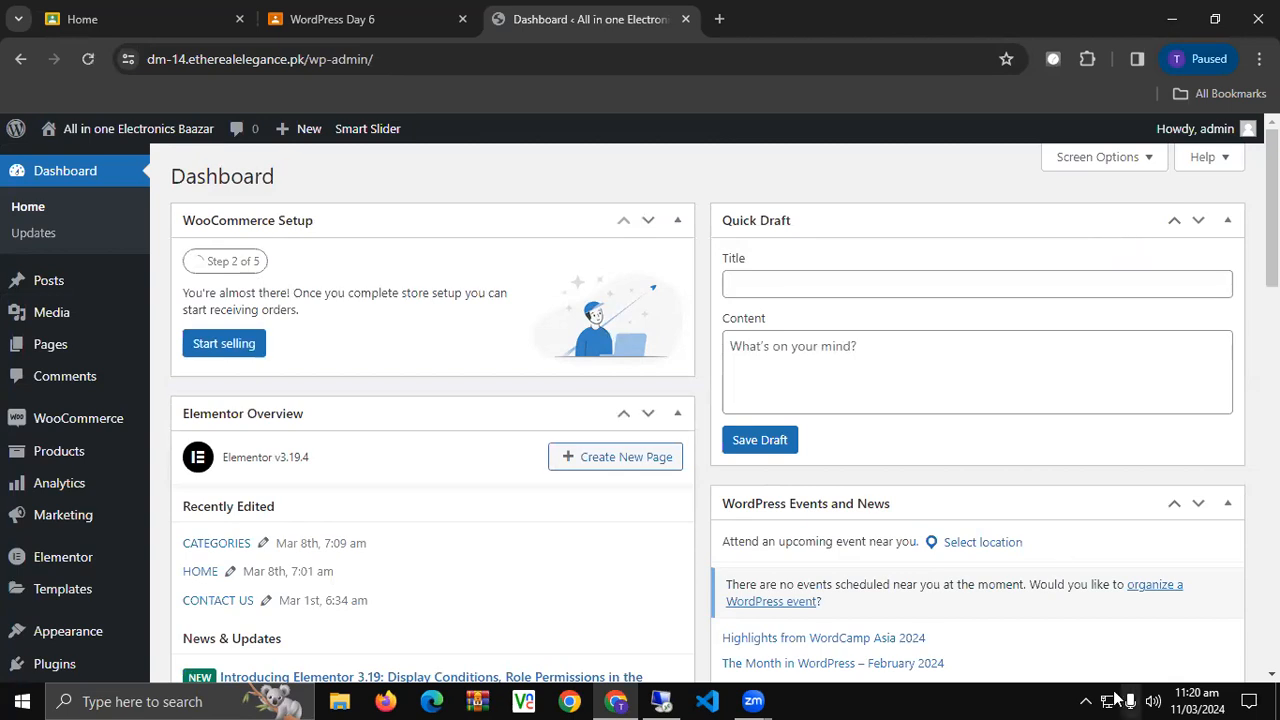
left_click(400, 10)
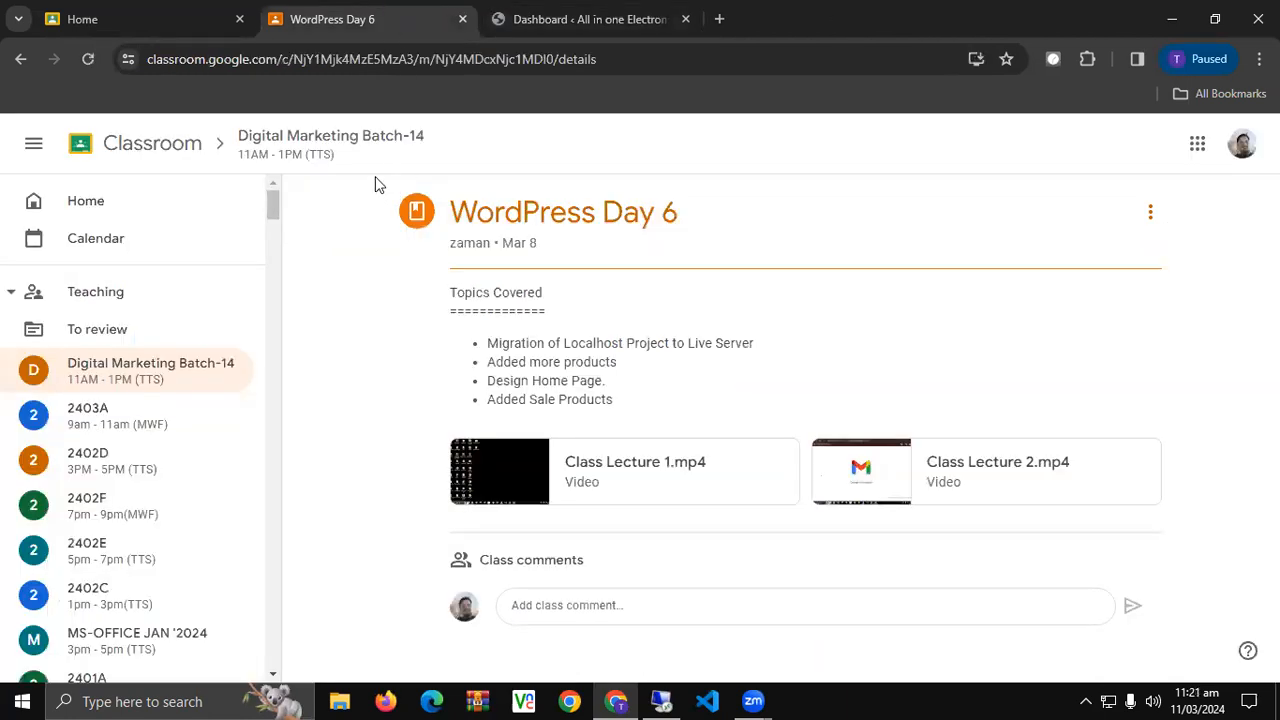
left_click(669, 28)
Visit the live store in a new tab, scroll through the shirt products, and return to the Dashboard.
mouse_move(60, 140)
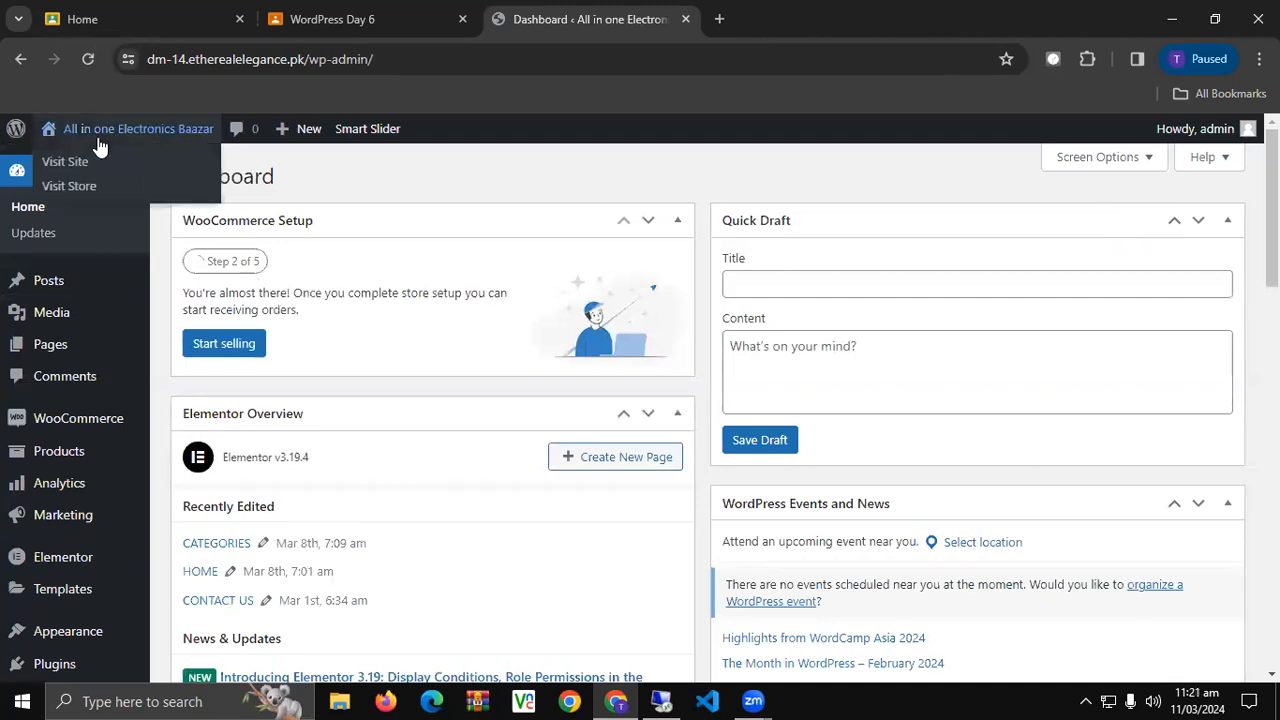
left_click(60, 162)
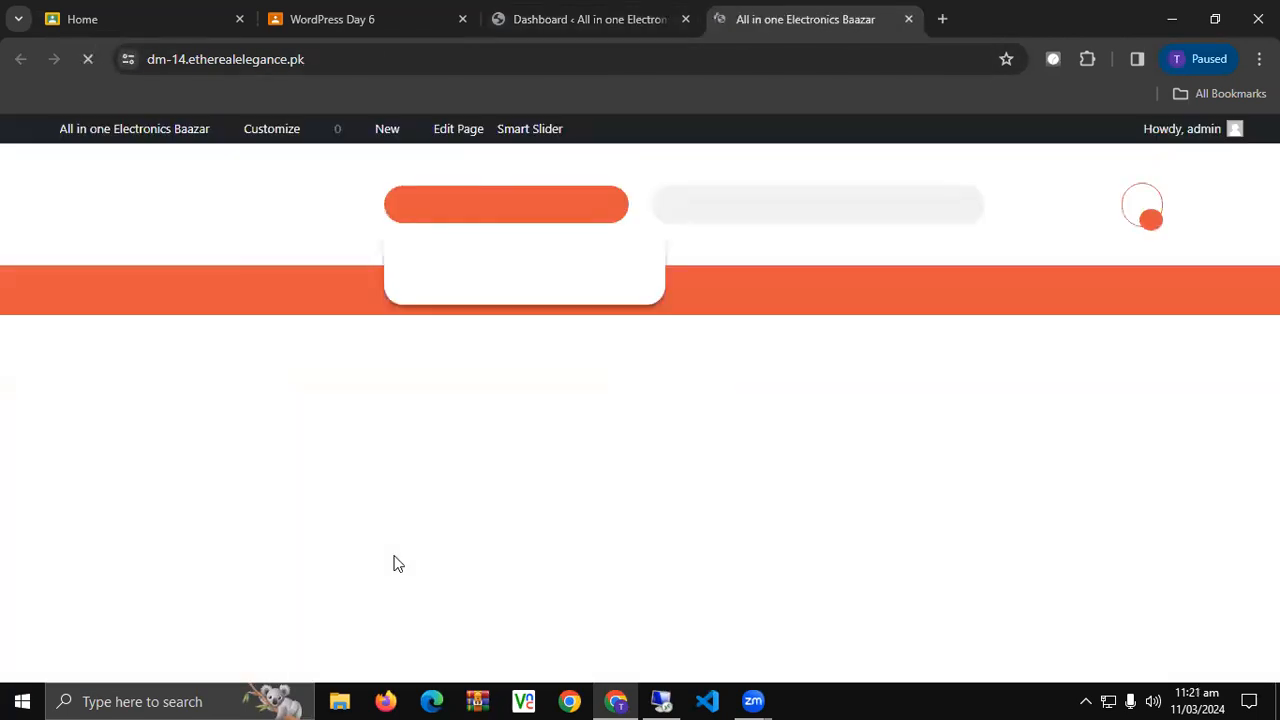
scroll(260, 489, "down", 3)
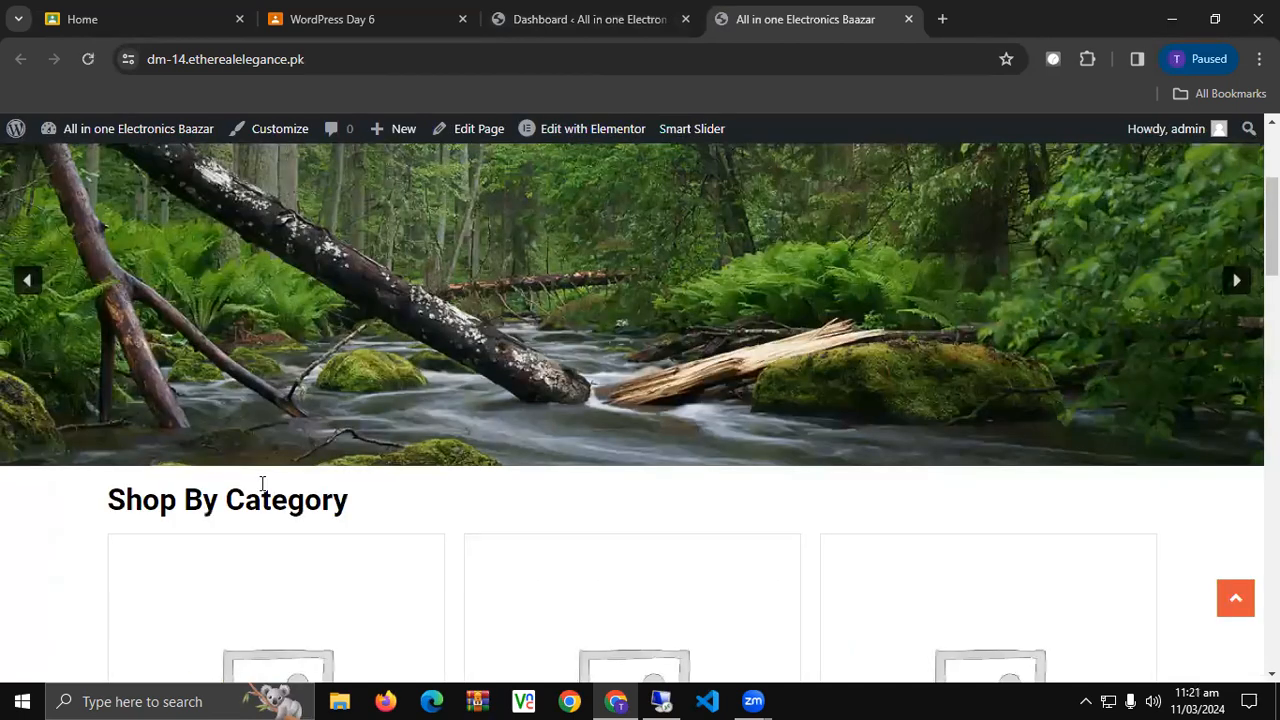
scroll(260, 494, "down", 9)
scroll(260, 517, "up", 1)
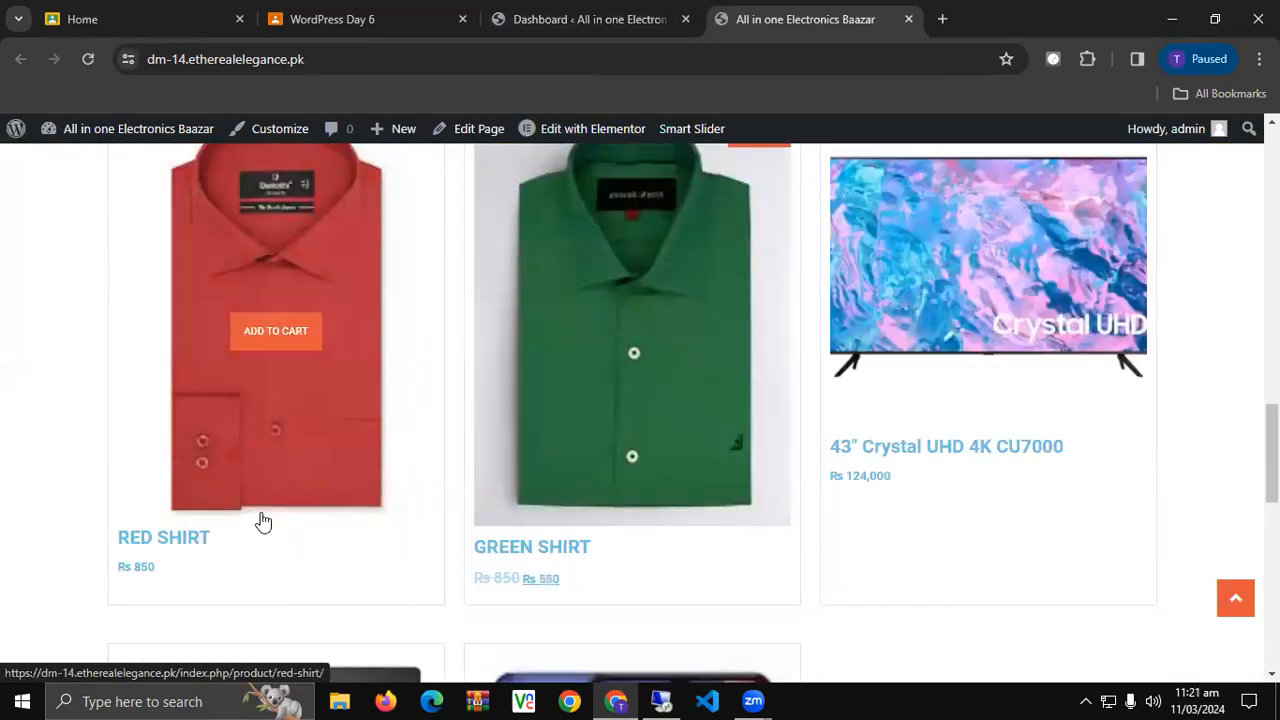
scroll(594, 429, "up", 1)
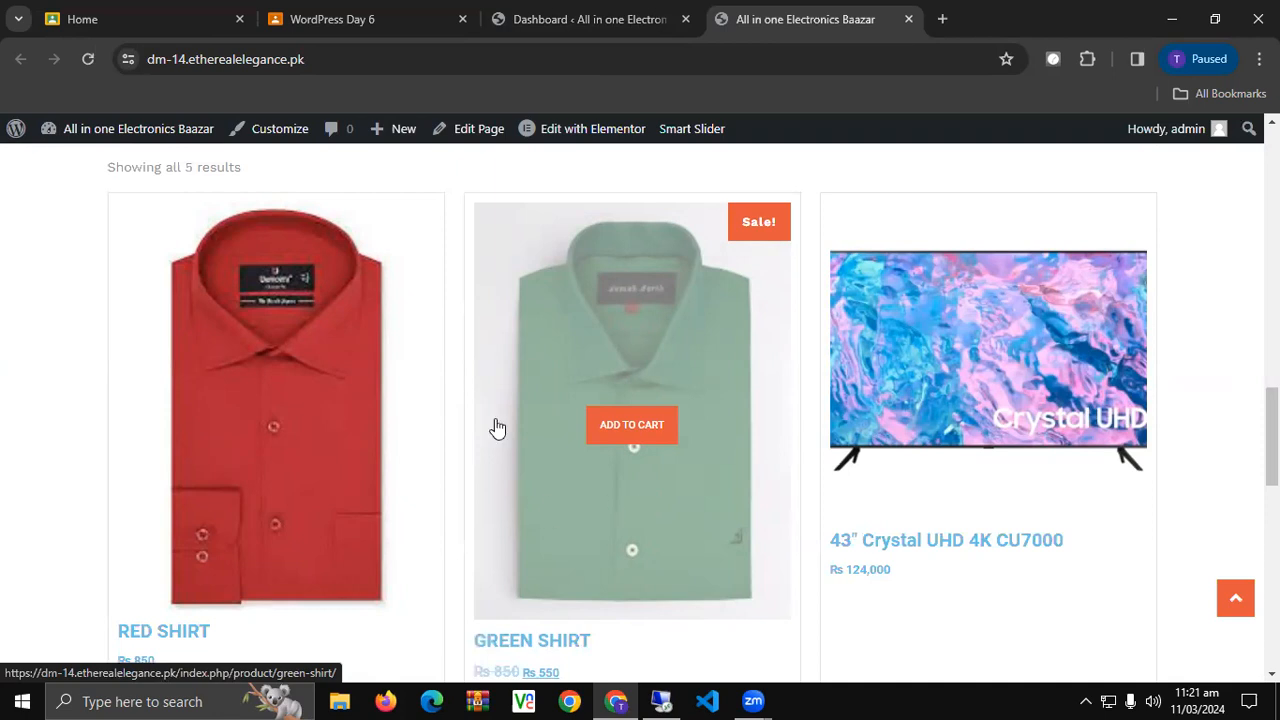
left_click(502, 18)
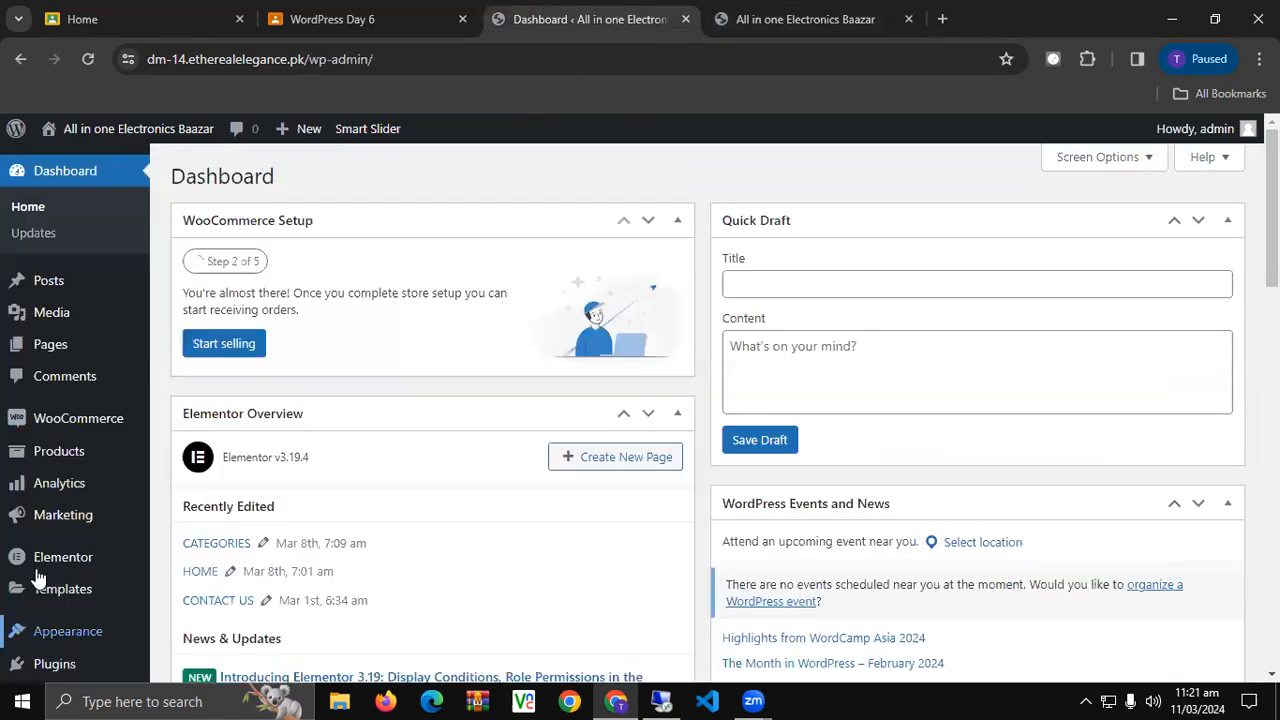
Open Plugins > Add New Plugin in a new tab and dismiss the theme recommendation notice.
scroll(50, 567, "down", 2)
mouse_move(50, 567)
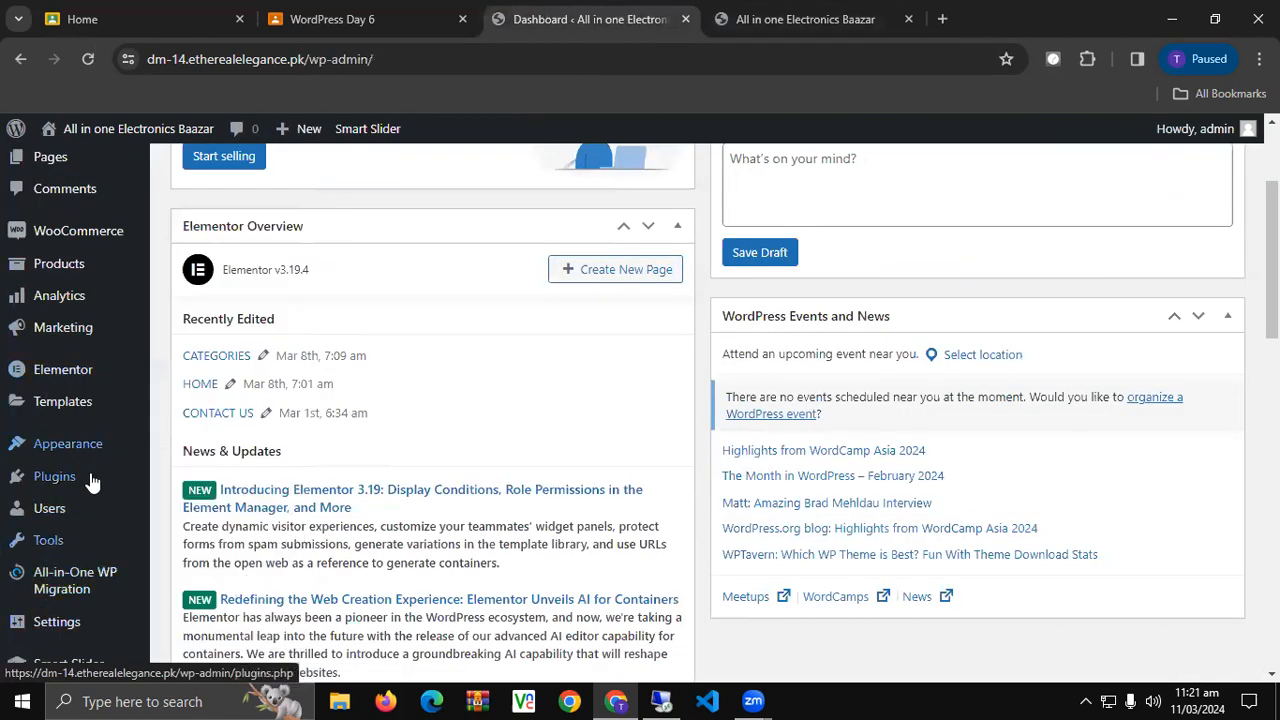
mouse_move(90, 478)
middle_click(207, 512)
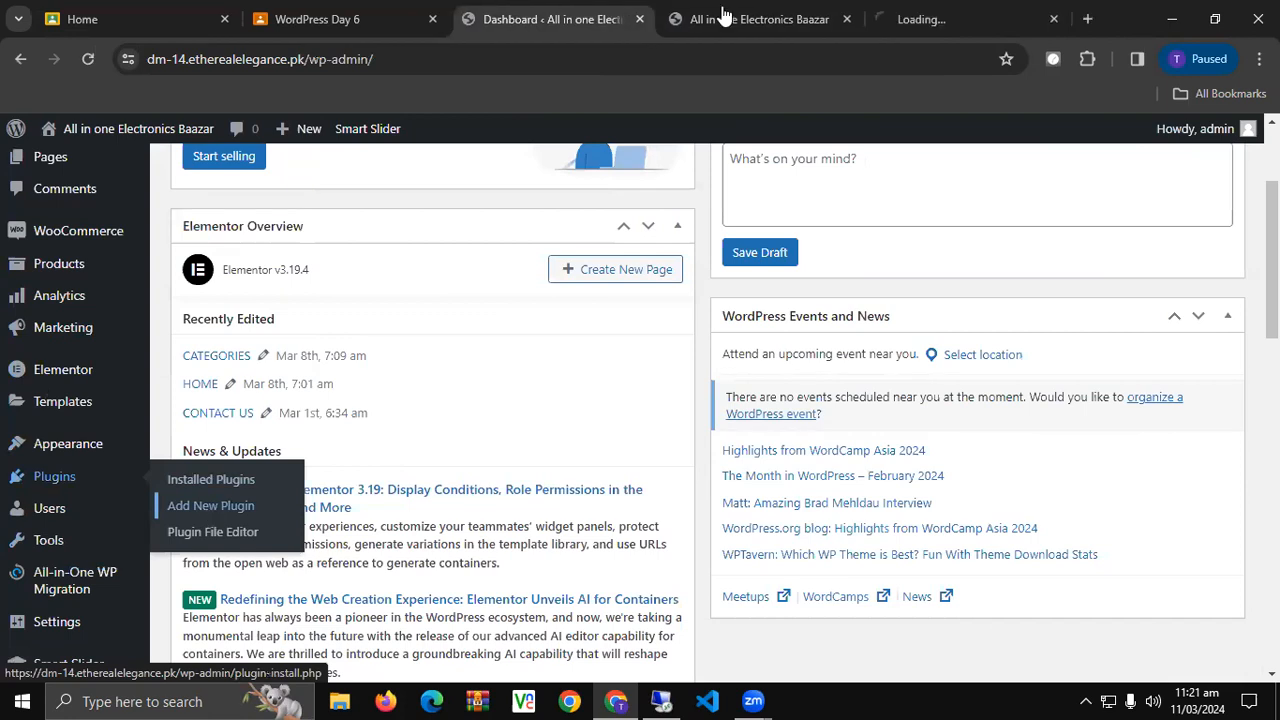
left_click(950, 18)
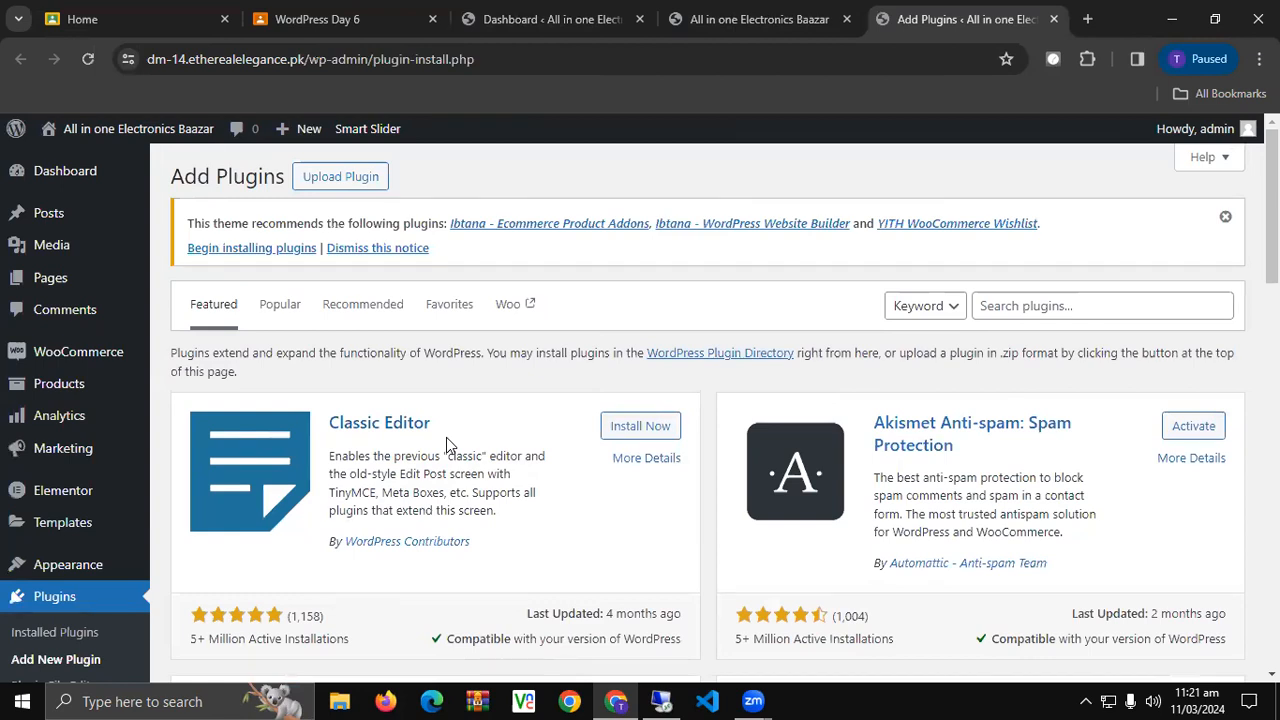
left_click(1226, 218)
Search 'variations', then install and activate Variation Swatches for WooCommerce by CartFlows.
left_click(1050, 231)
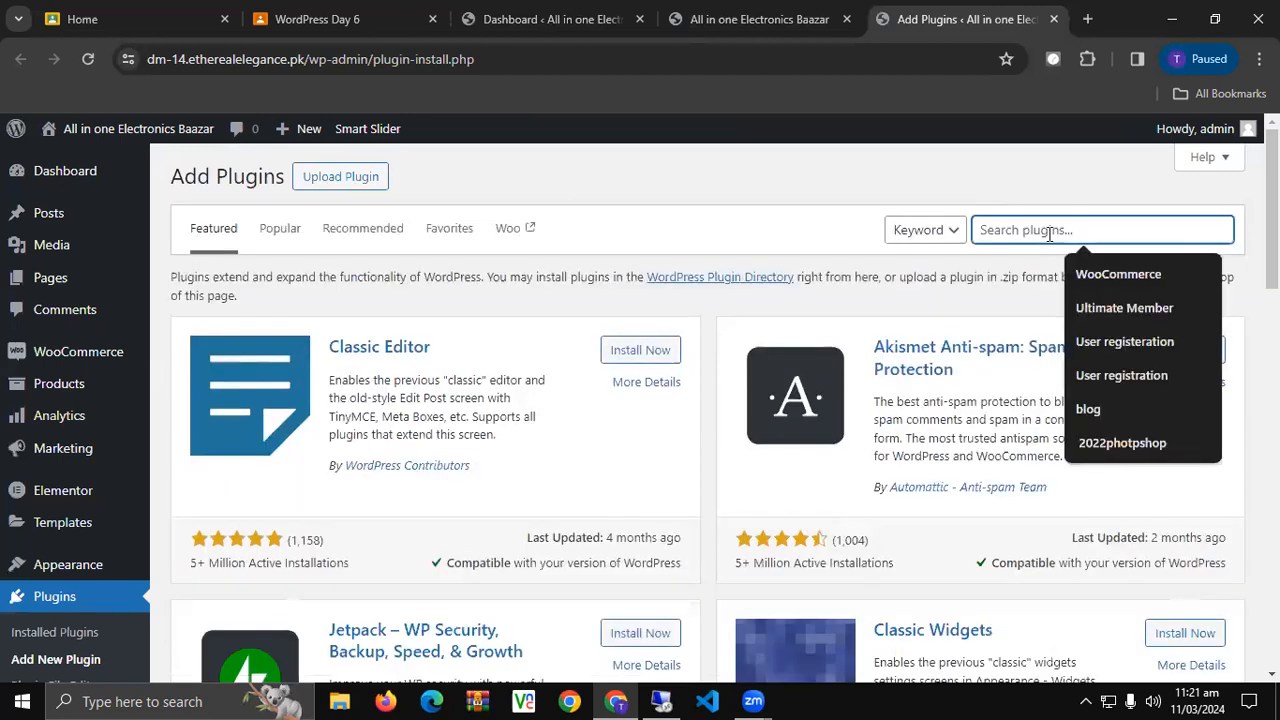
type("variations")
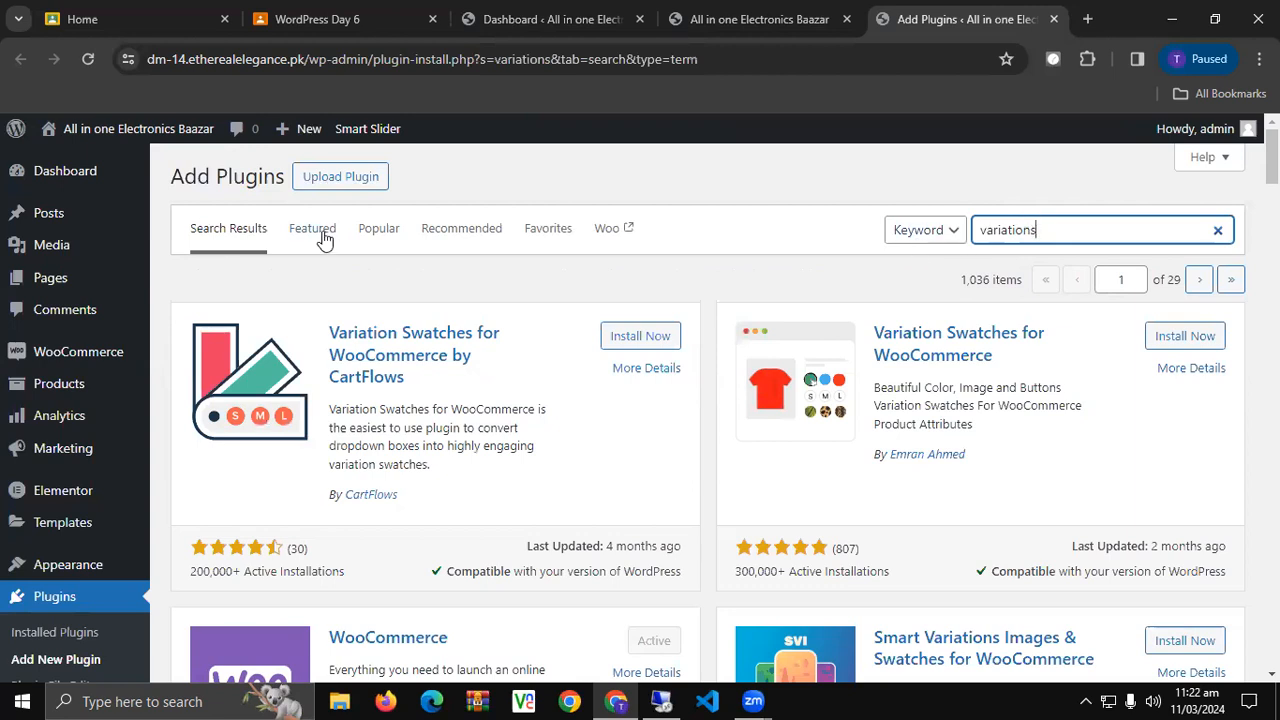
scroll(323, 240, "down", 1)
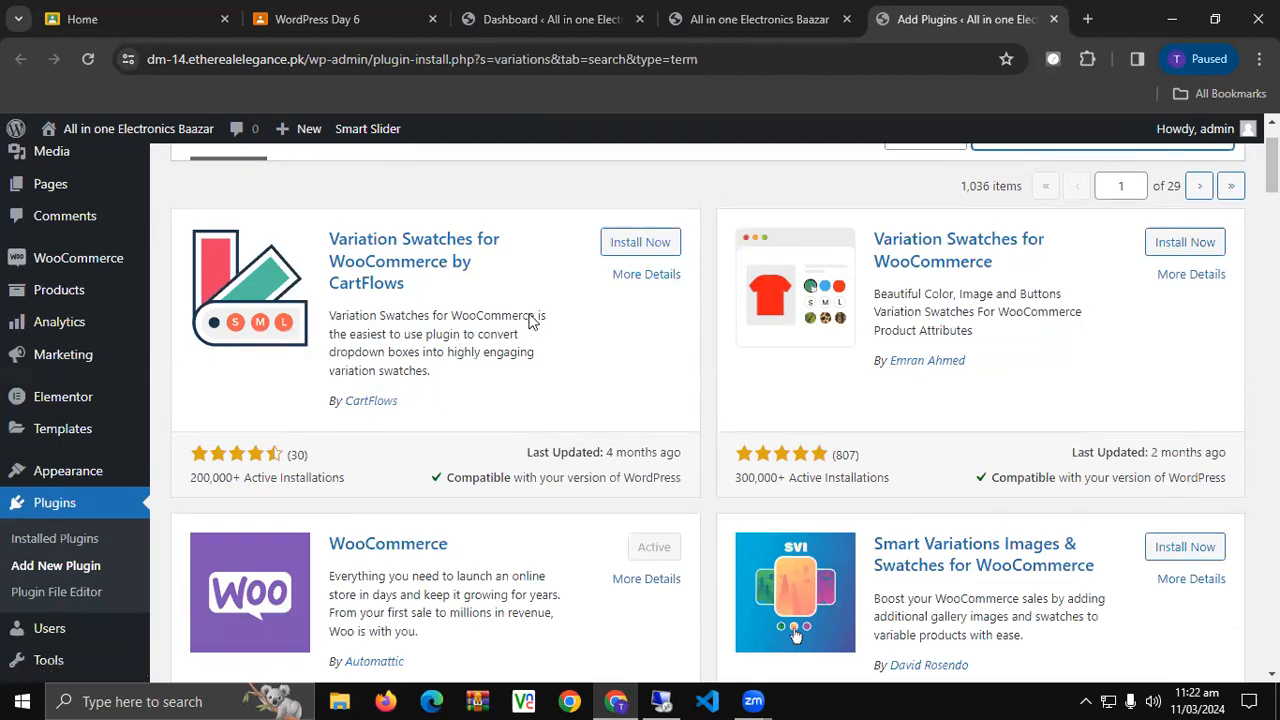
scroll(856, 354, "down", 1)
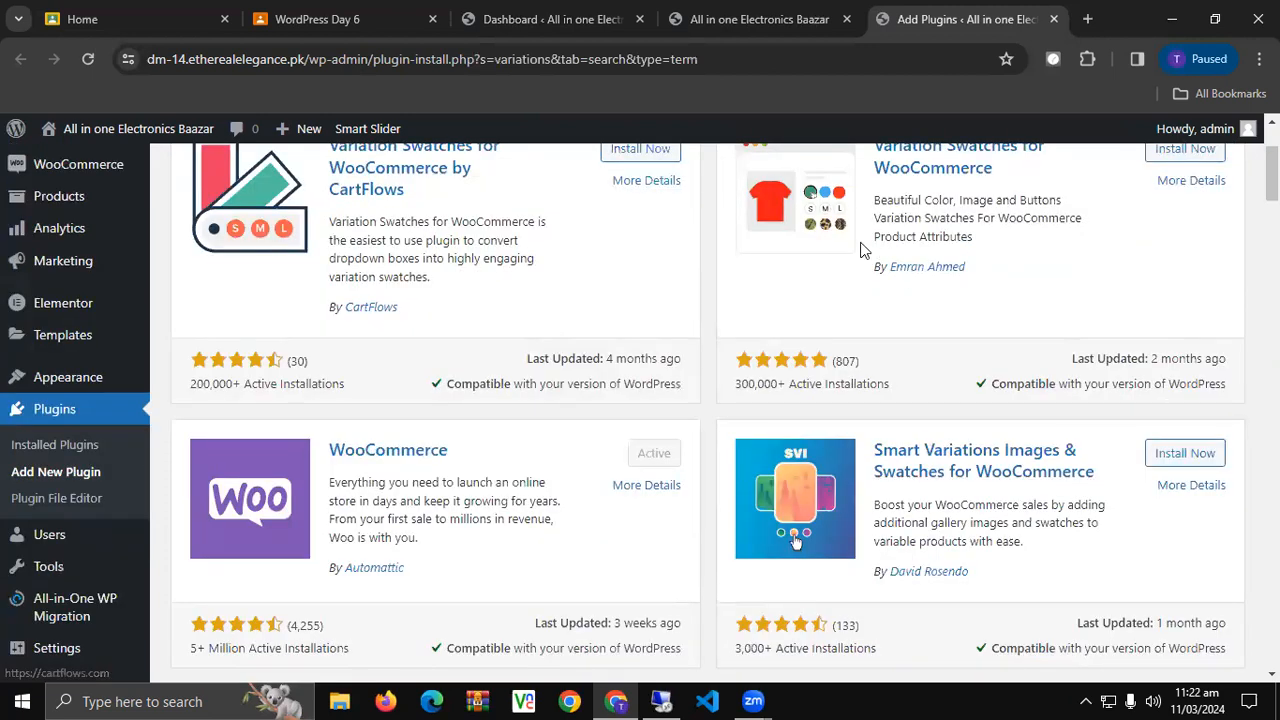
scroll(340, 316, "up", 1)
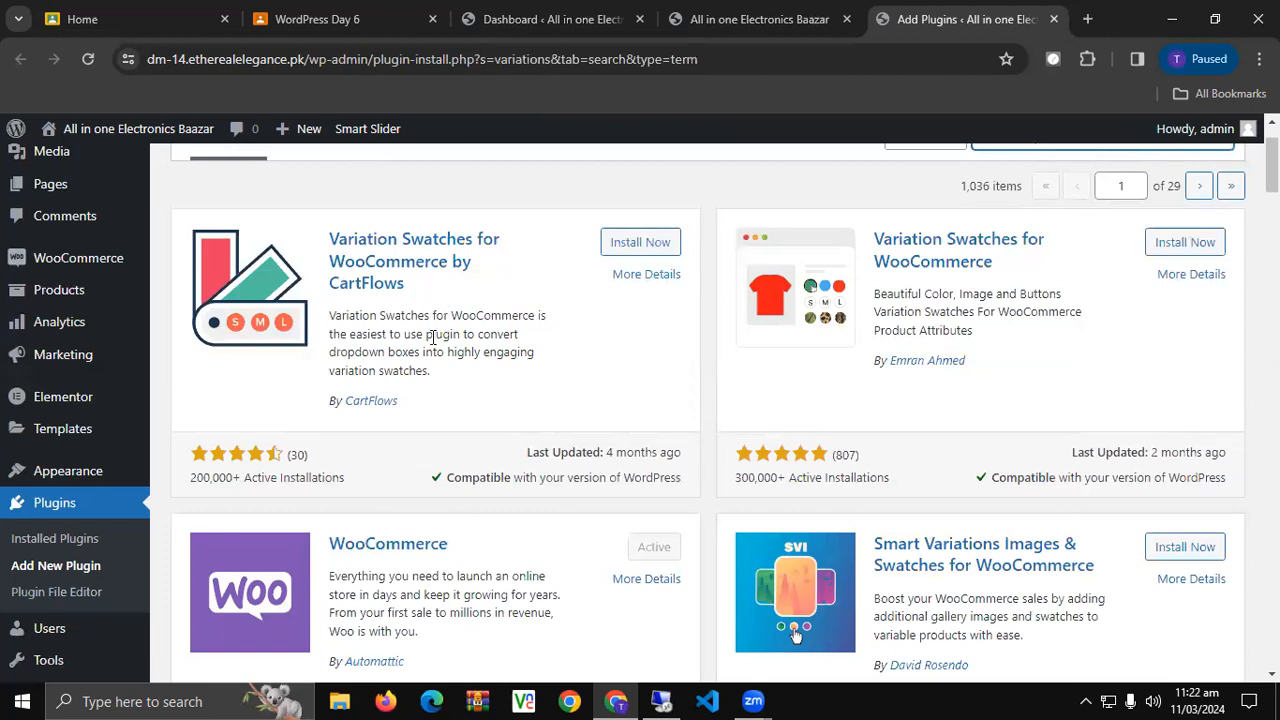
left_click(640, 243)
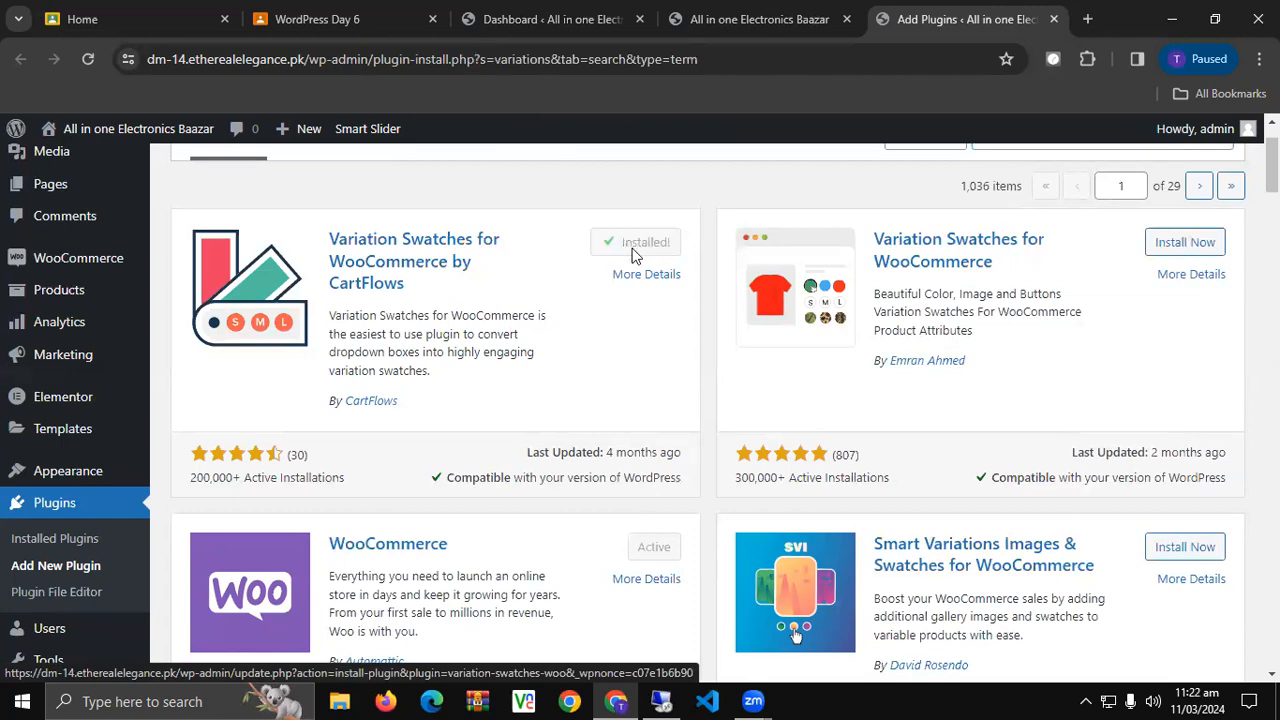
left_click(648, 244)
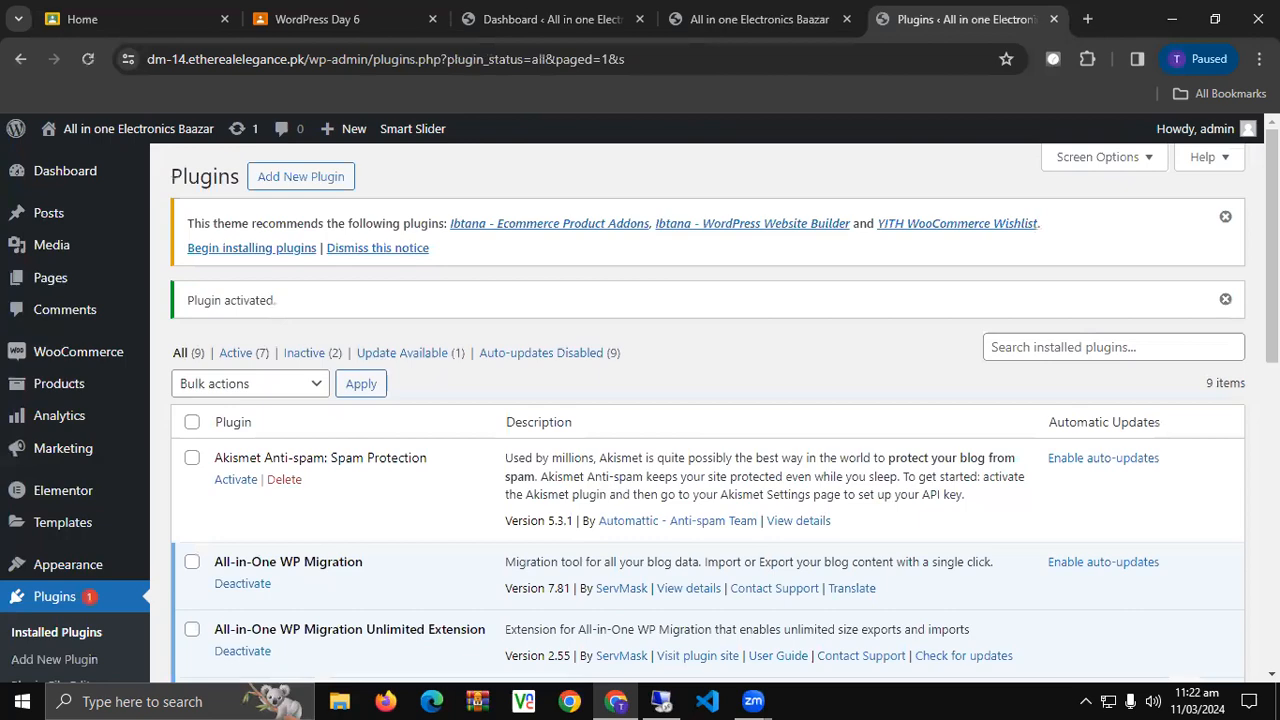
Review the Variation Swatches settings' Global Styling and Shop Page Styling options.
scroll(436, 444, "down", 2)
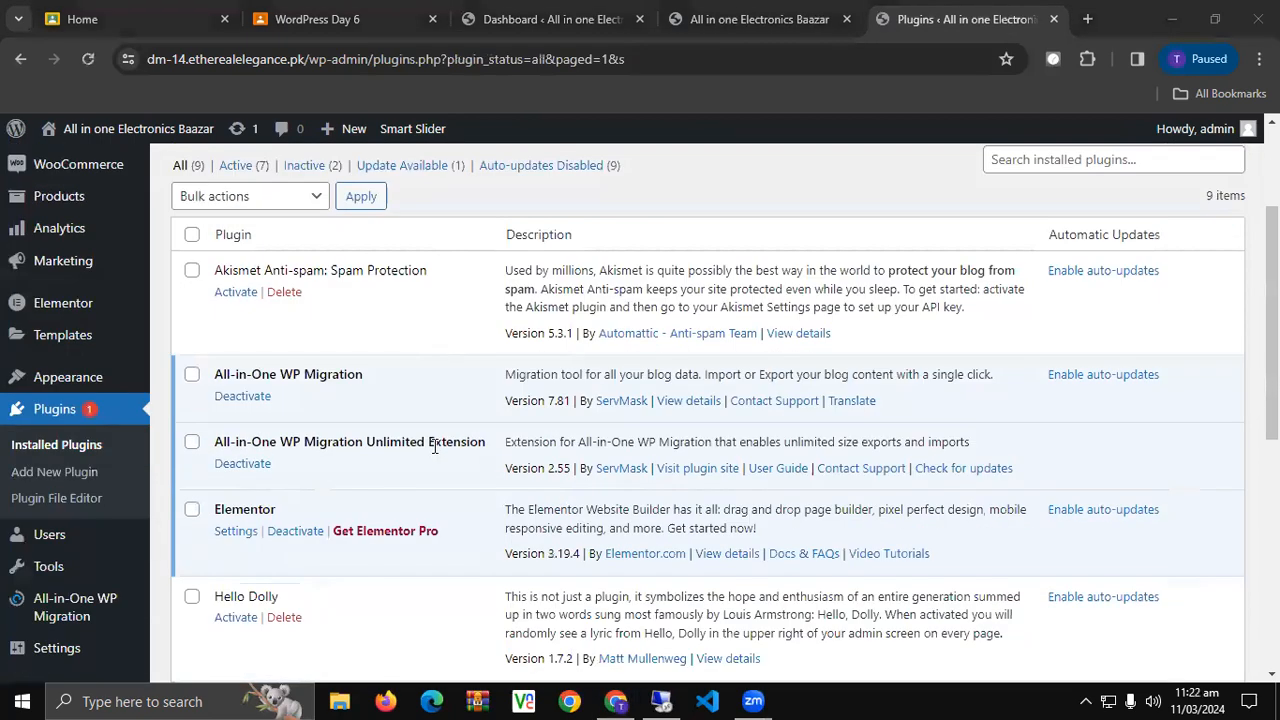
scroll(436, 444, "down", 2)
scroll(436, 444, "down", 4)
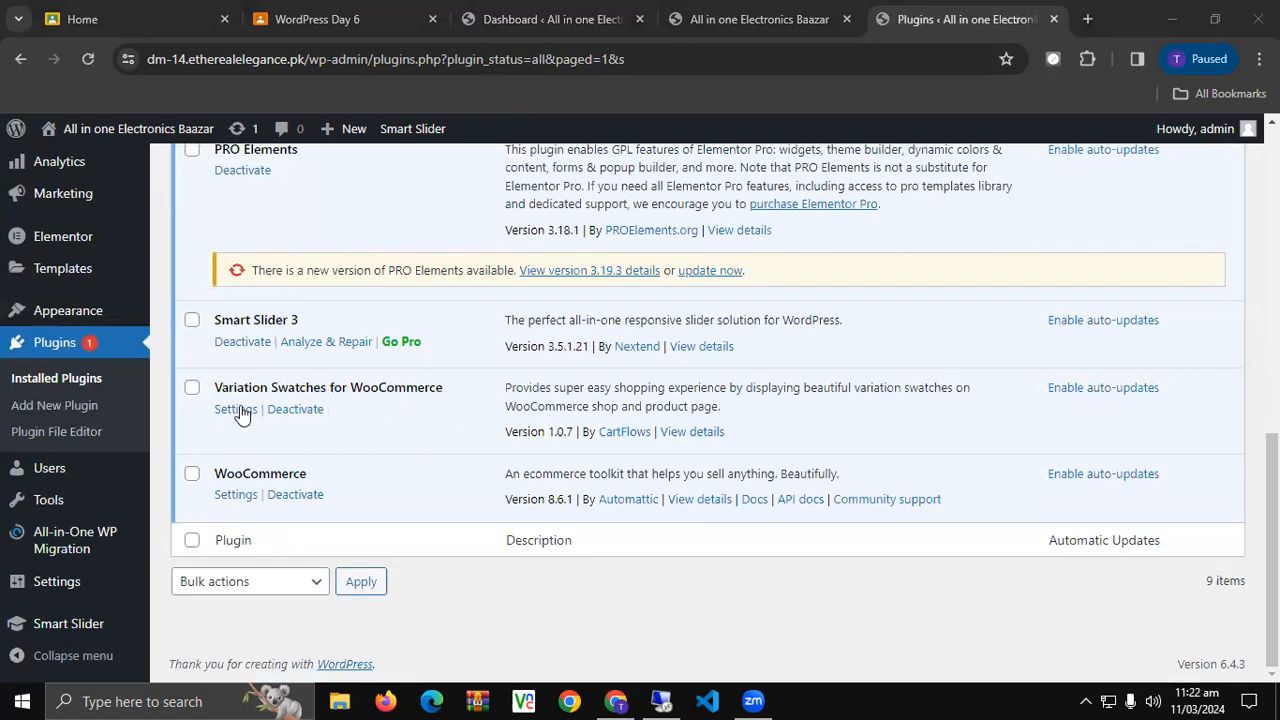
left_click(238, 410)
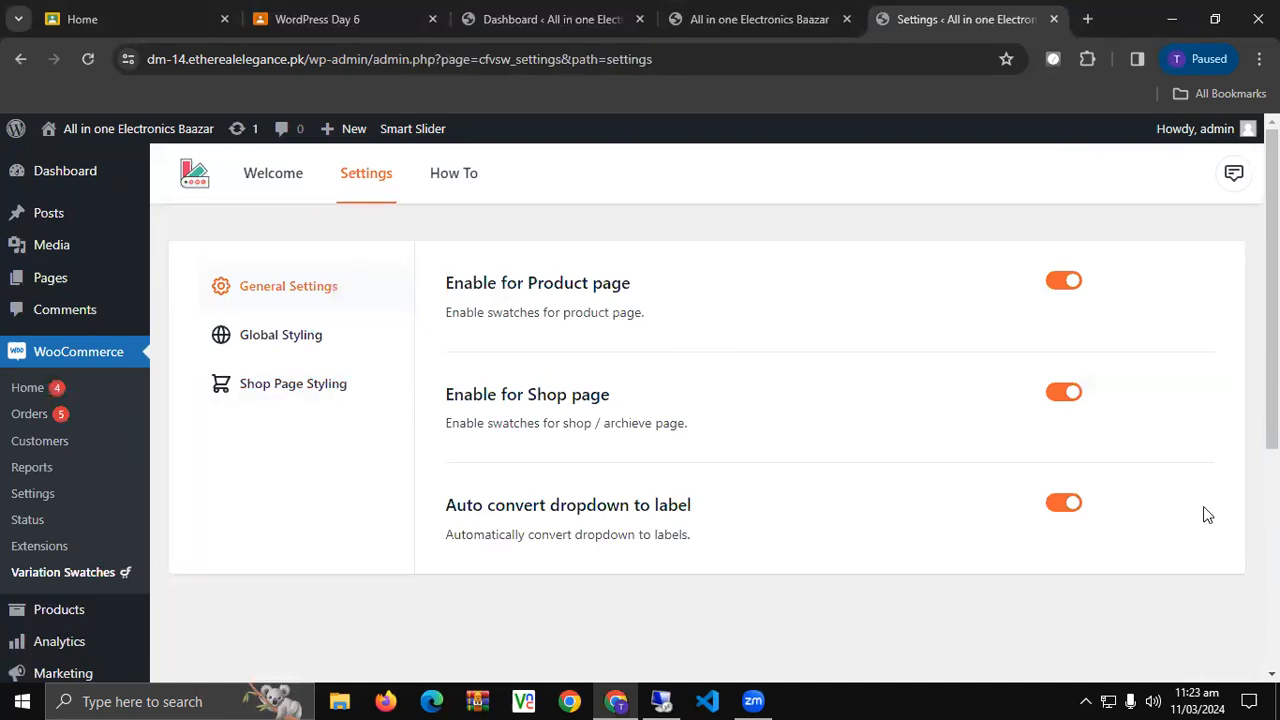
left_click(298, 343)
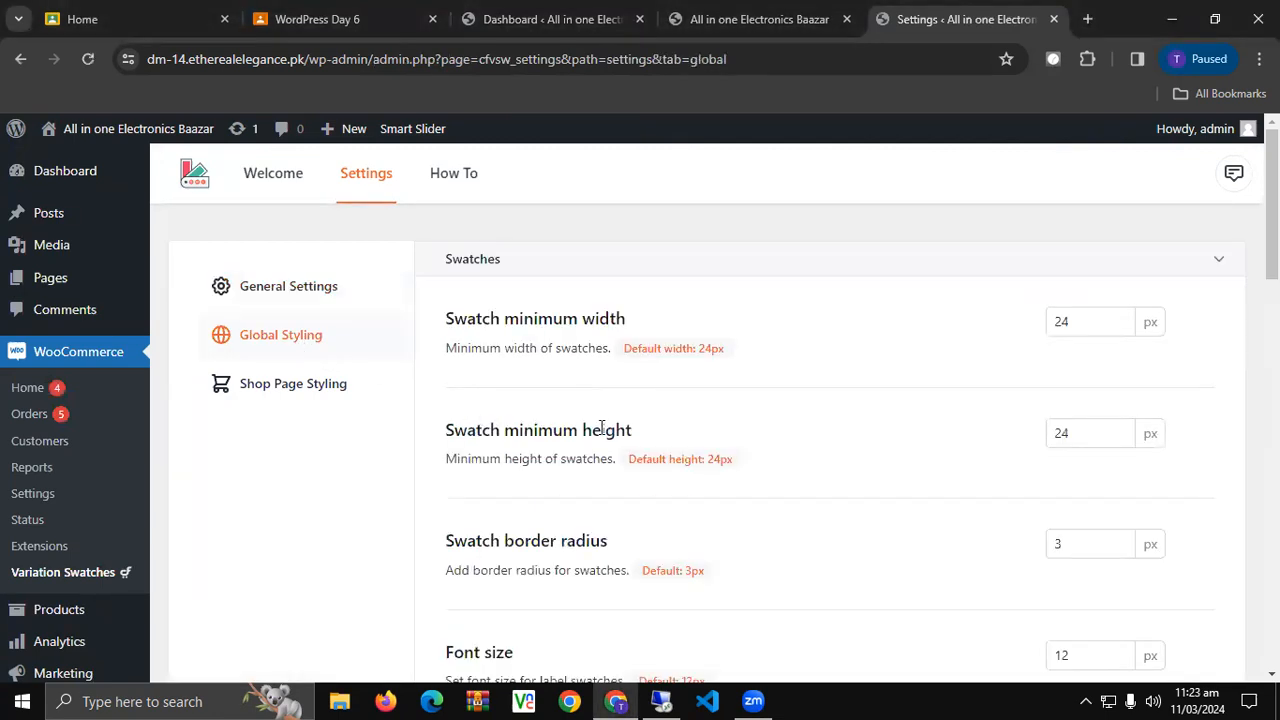
scroll(592, 451, "down", 3)
scroll(592, 451, "down", 4)
scroll(592, 449, "up", 7)
left_click(295, 386)
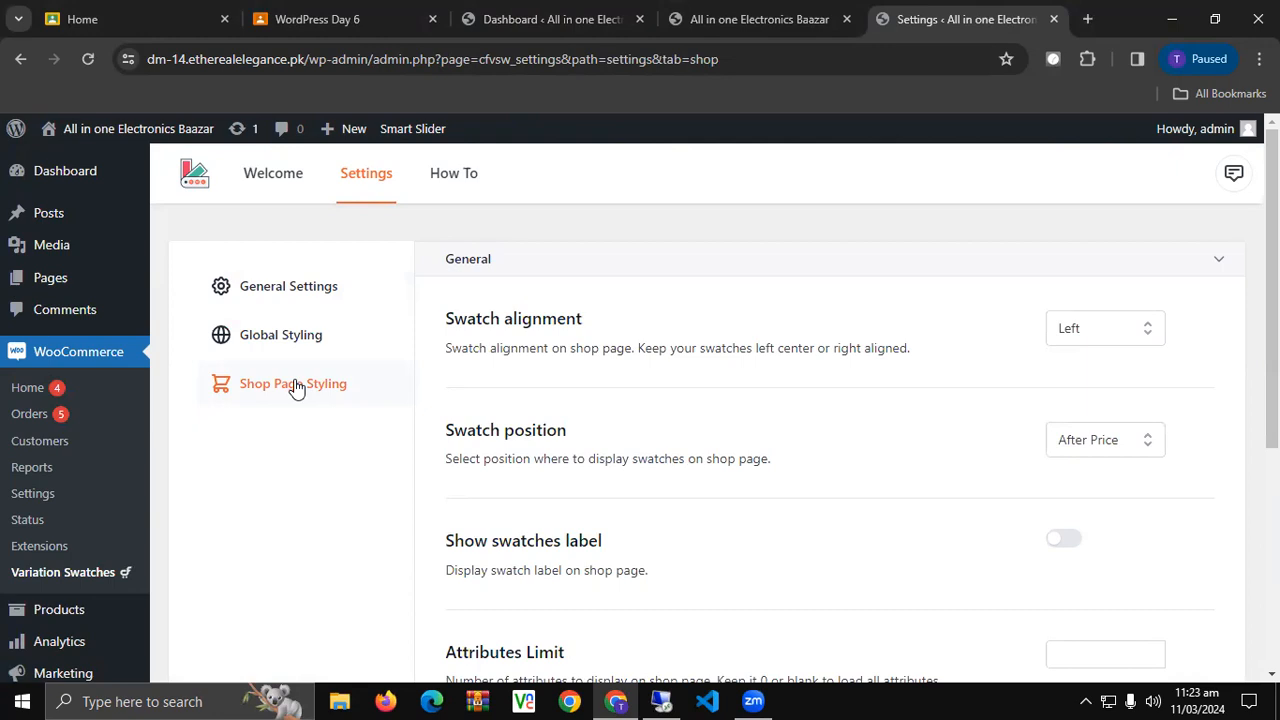
Go to the Variation Swatches welcome page and scroll through it.
left_click(275, 173)
scroll(369, 461, "down", 4)
scroll(369, 461, "up", 3)
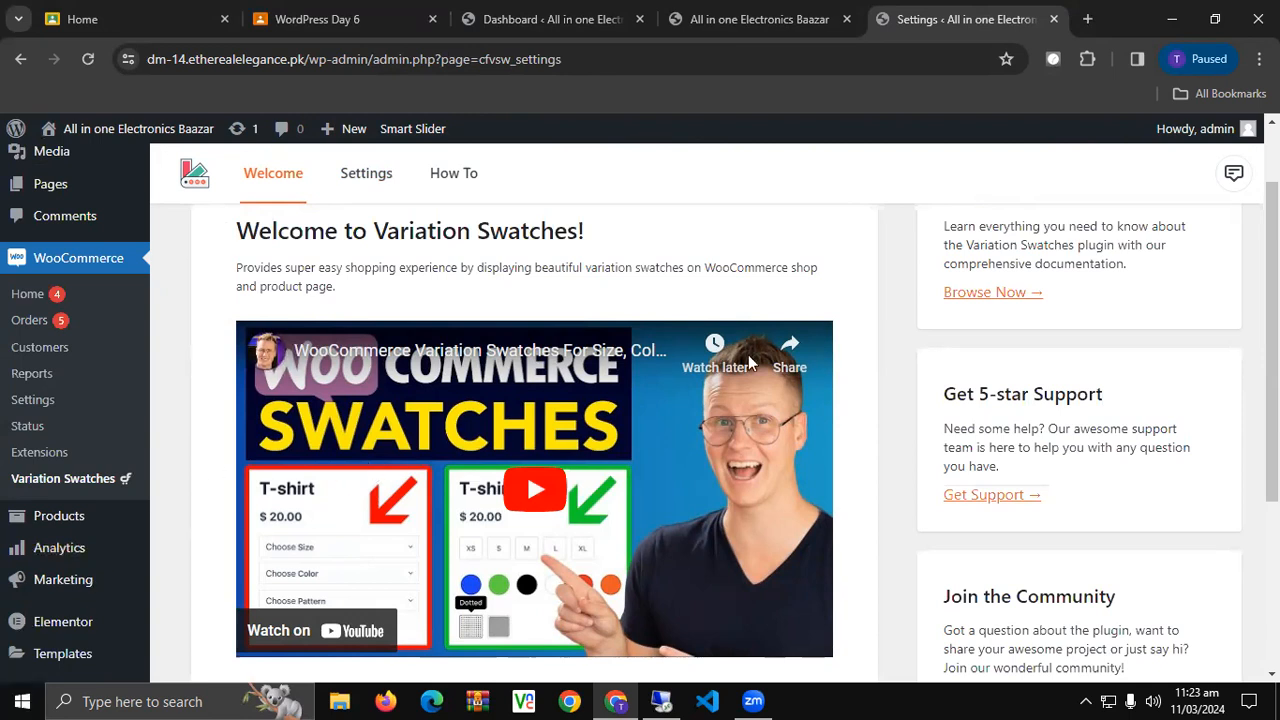
scroll(394, 445, "down", 1)
scroll(394, 445, "up", 1)
scroll(394, 445, "up", 1)
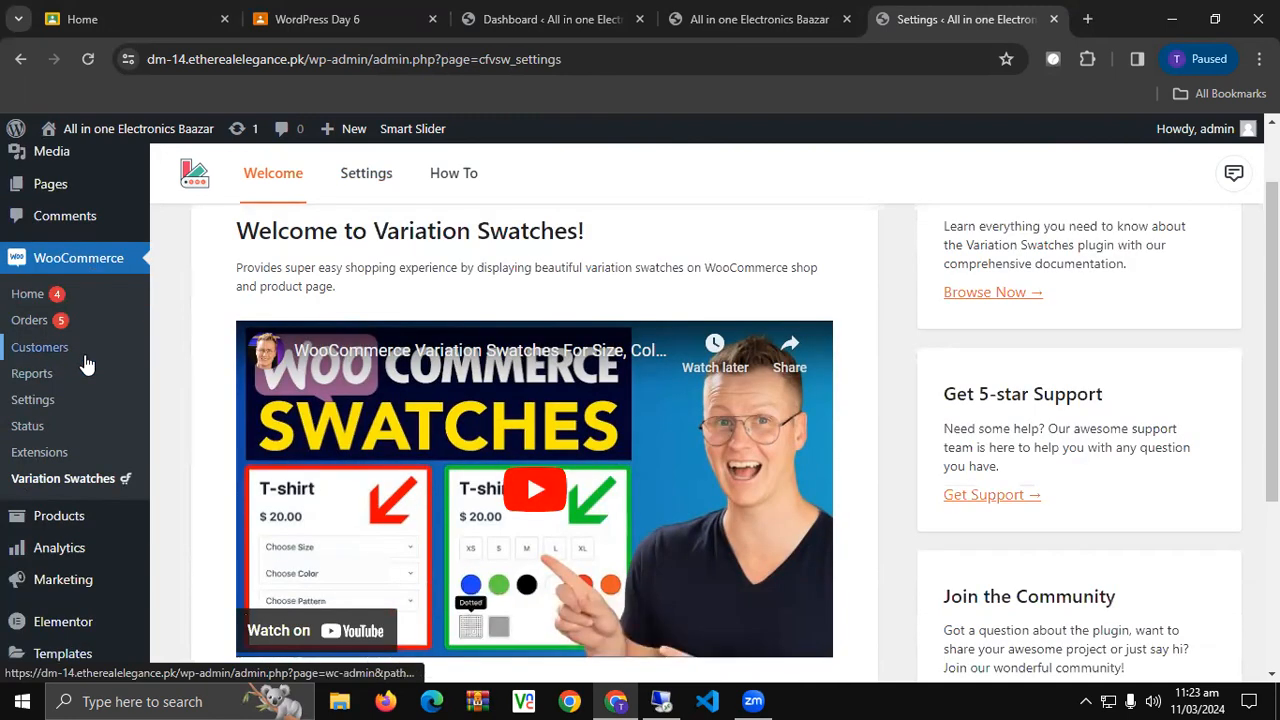
scroll(85, 370, "down", 1)
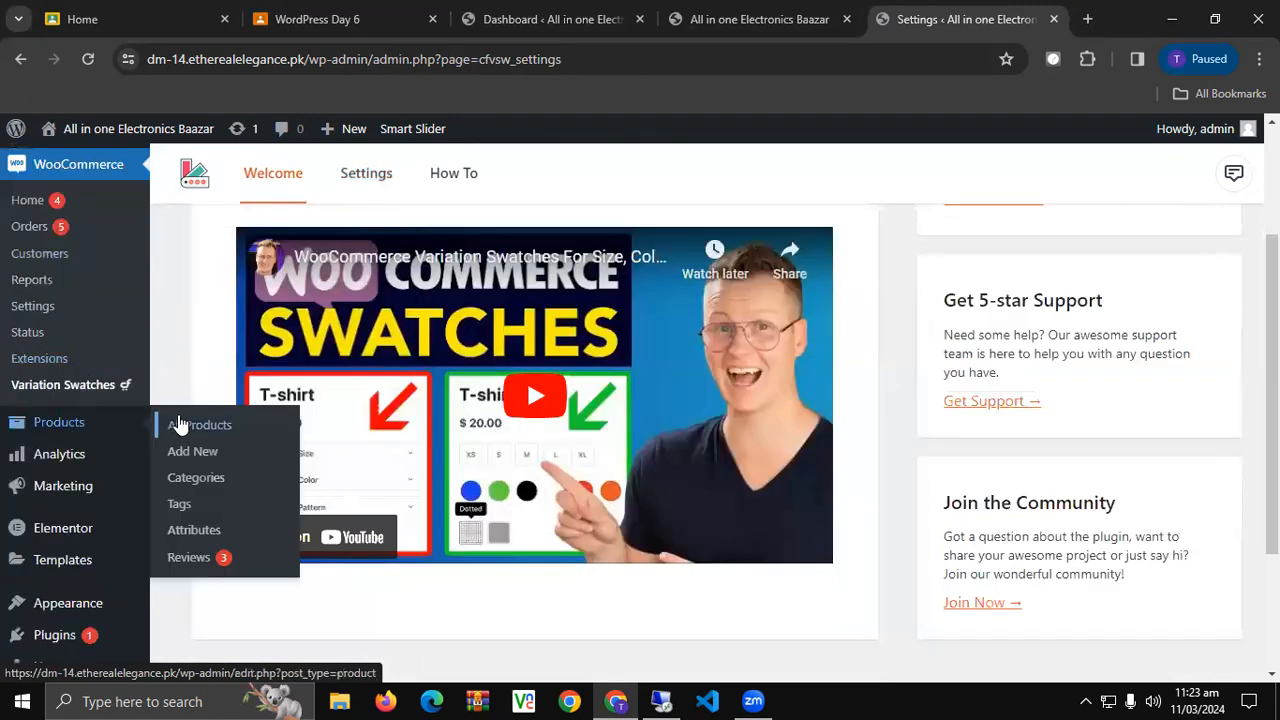
Open Products > All Products and Products > Attributes in new tabs, viewing Attributes.
left_click(180, 424, "ctrl")
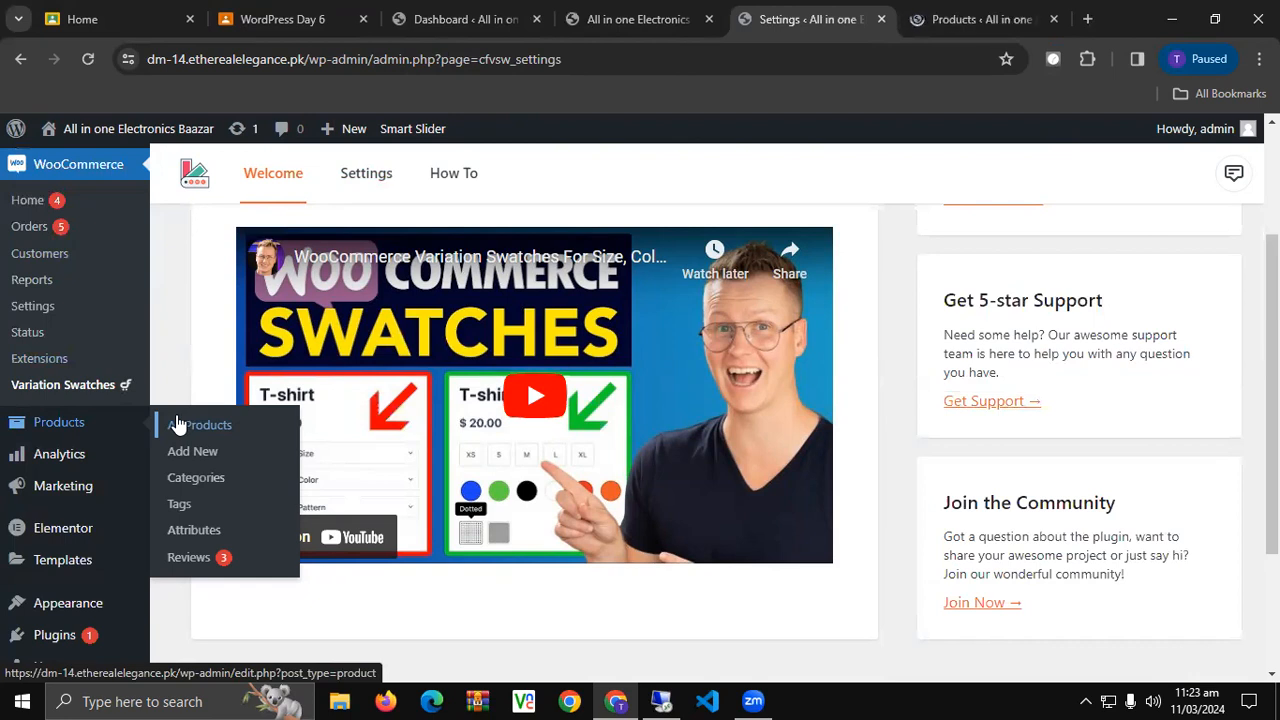
middle_click(193, 537)
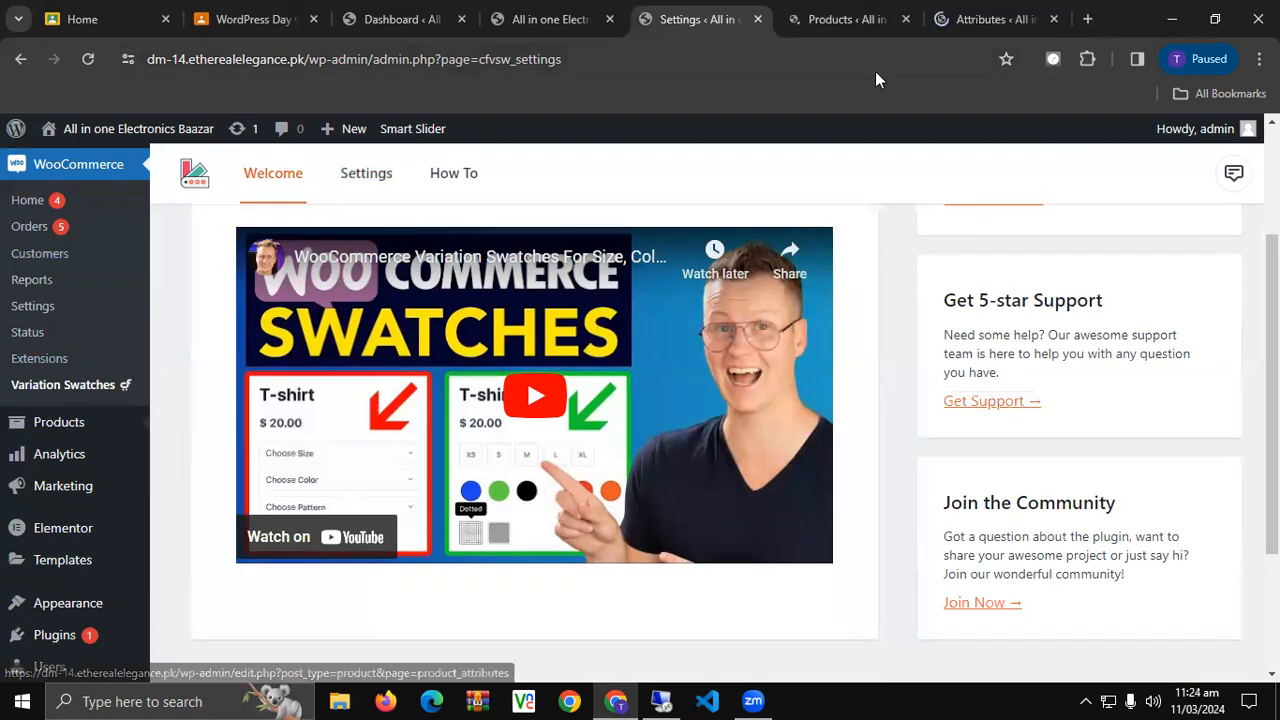
left_click(975, 20)
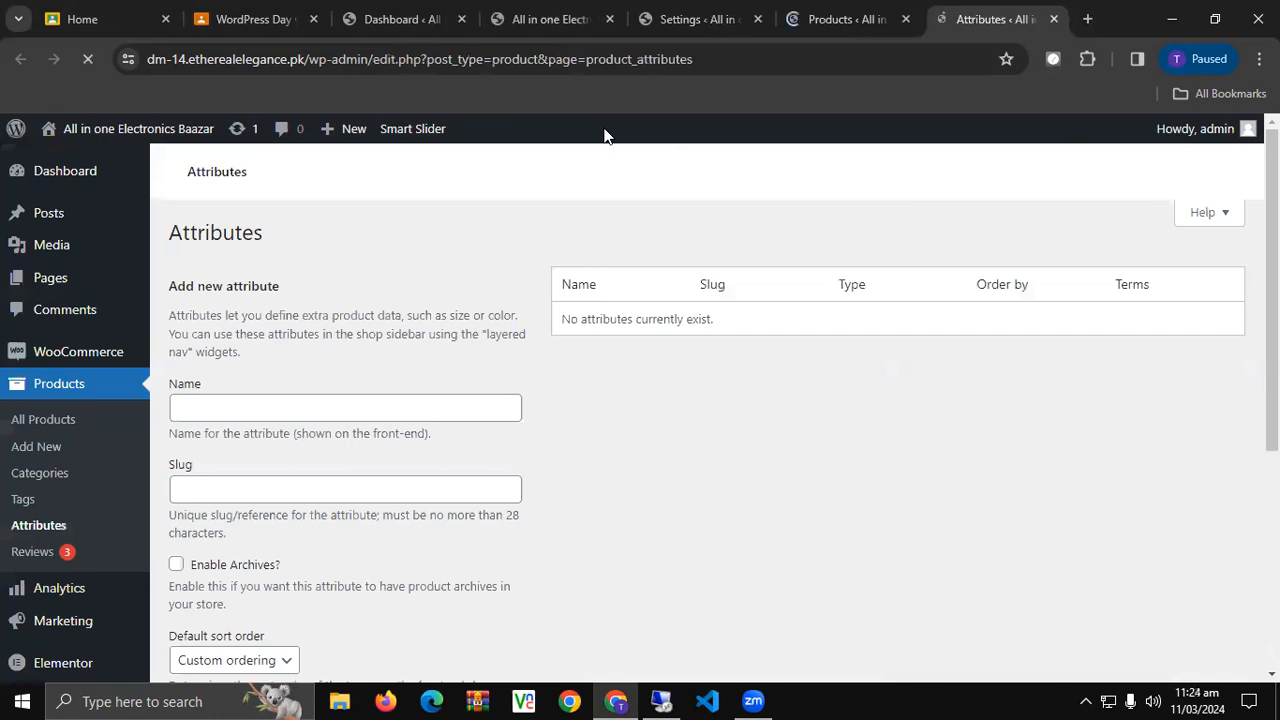
Enter 'Red' as the new attribute's name after checking the swatch type choices.
scroll(340, 352, "down", 3)
scroll(340, 352, "down", 3)
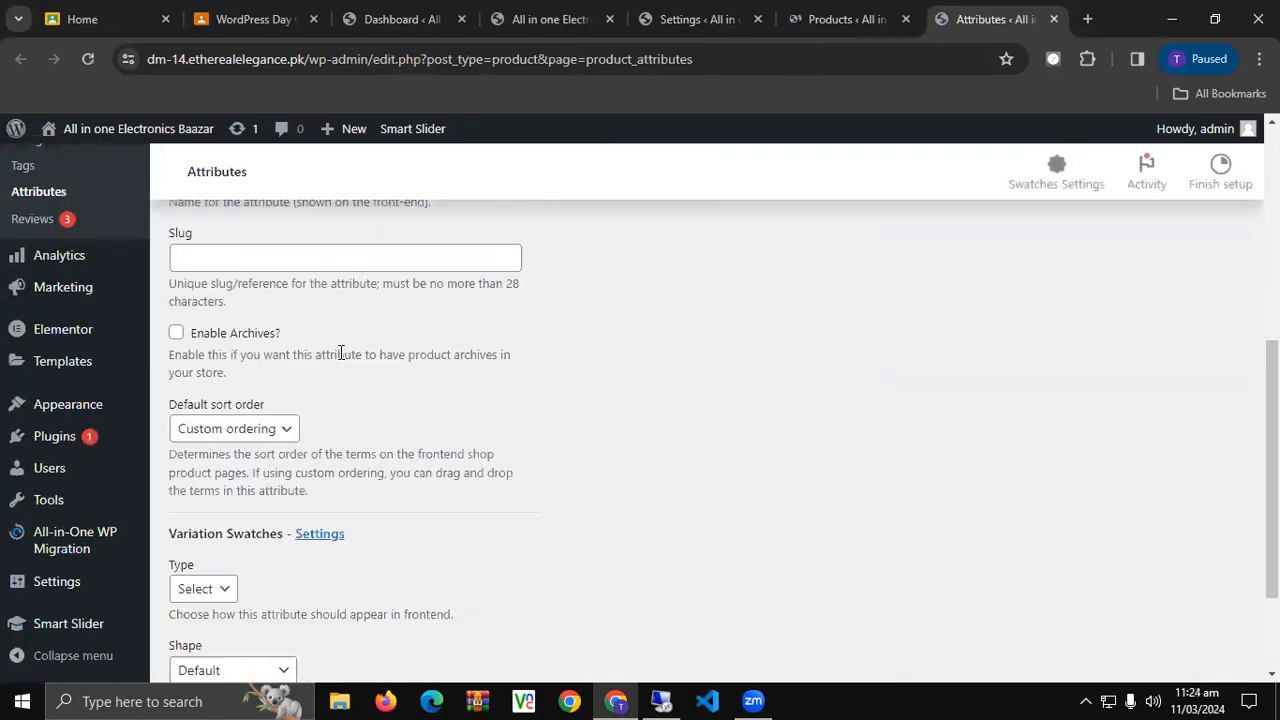
scroll(340, 352, "up", 6)
scroll(340, 352, "down", 6)
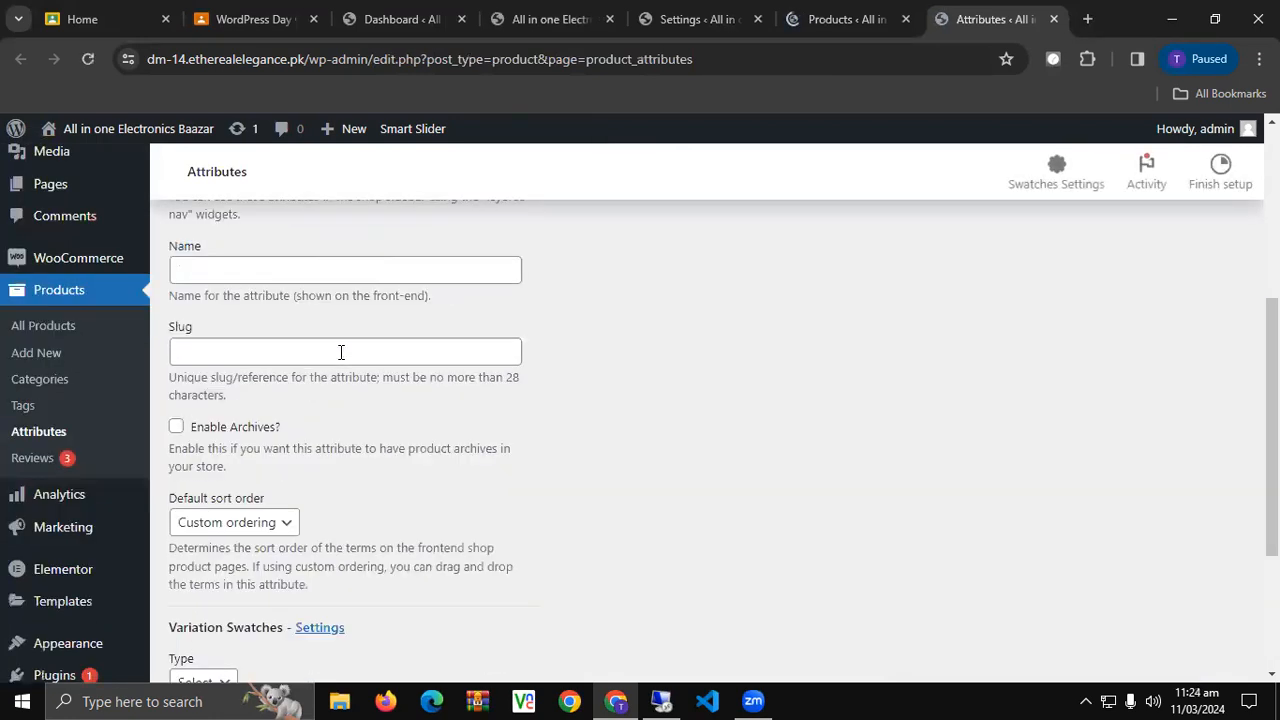
left_click(220, 495)
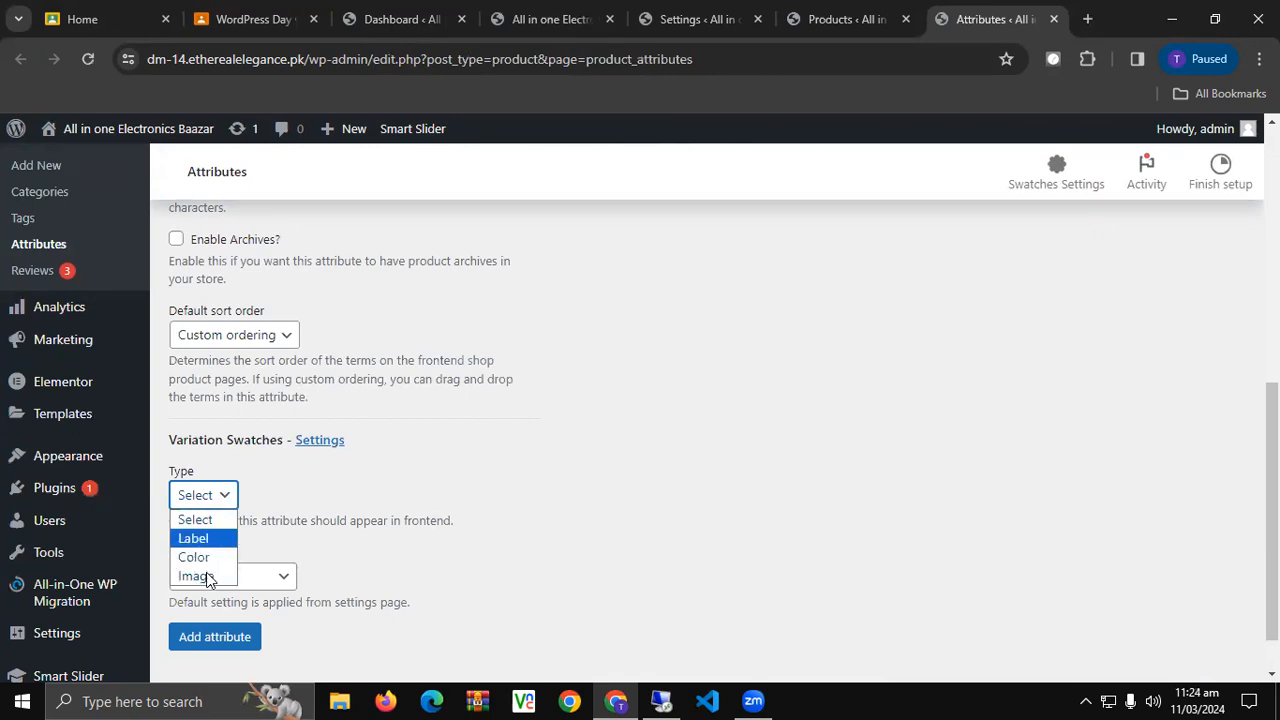
scroll(243, 555, "up", 4)
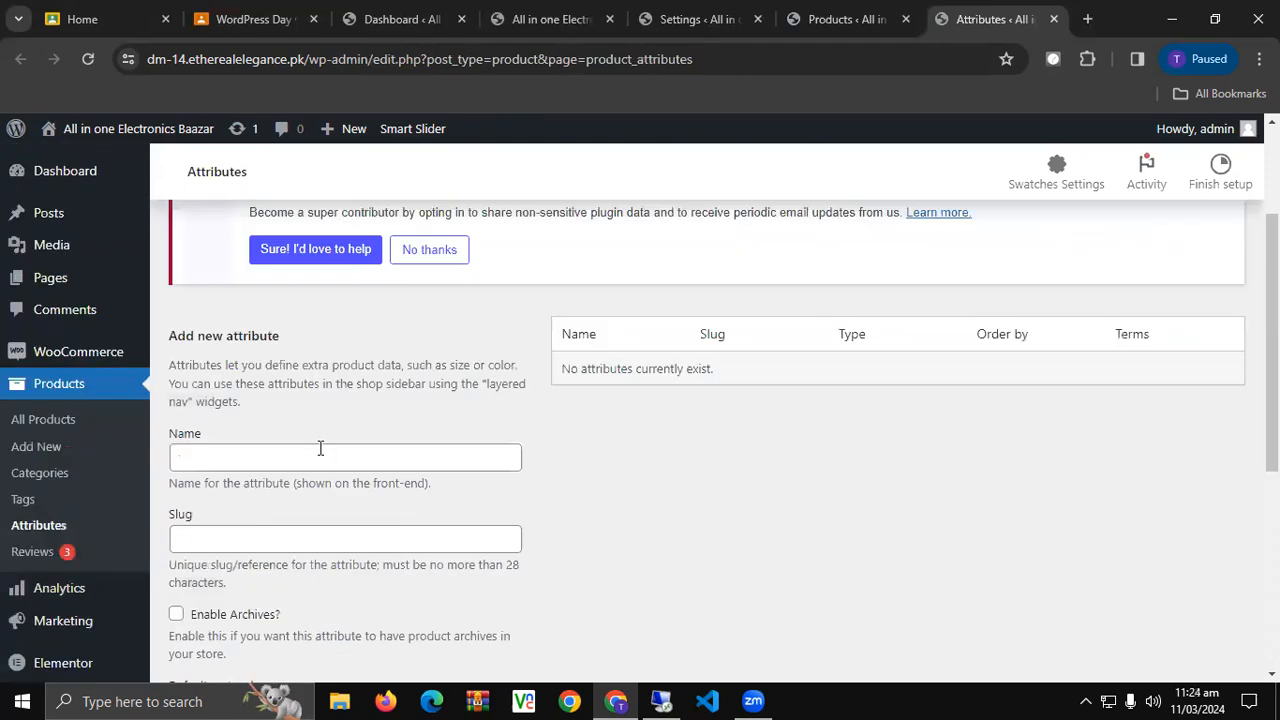
left_click(311, 456)
type("Red")
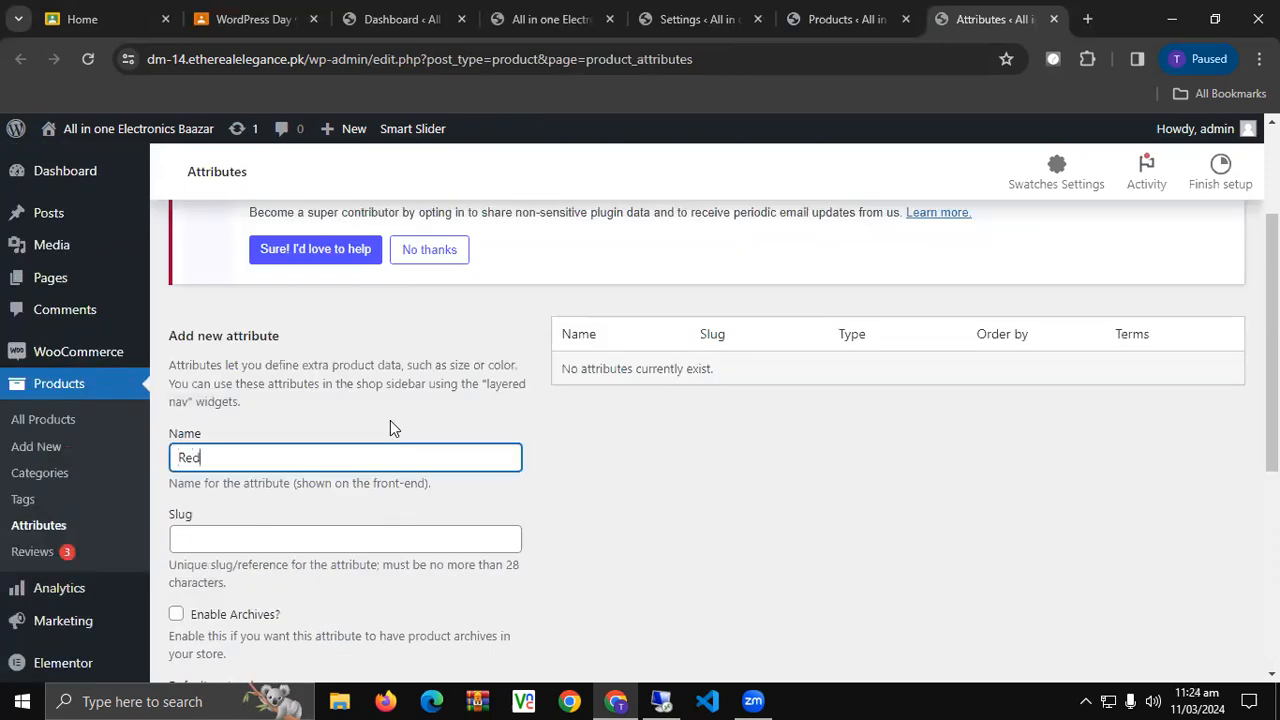
Set swatch type Color and shape Square, add the Red attribute, and open its terms.
scroll(390, 428, "down", 3)
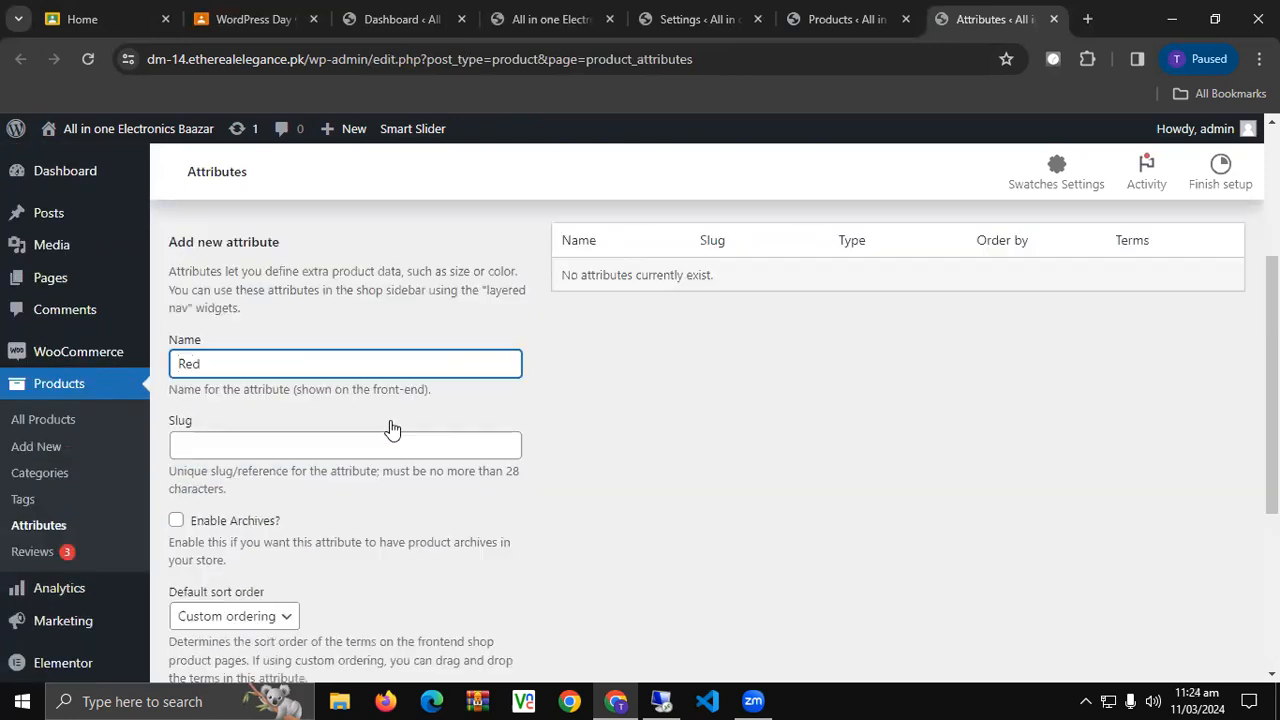
scroll(390, 428, "down", 1)
left_click(226, 496)
left_click(208, 557)
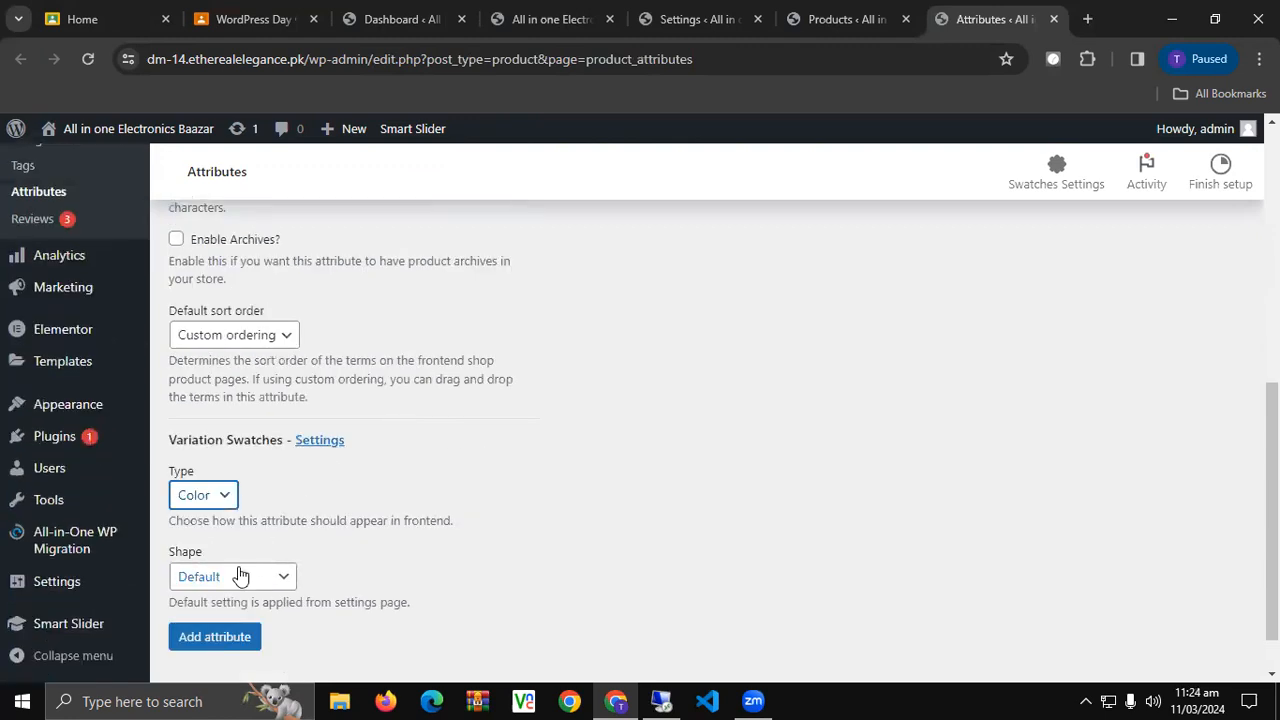
left_click(218, 582)
scroll(257, 583, "down", 1)
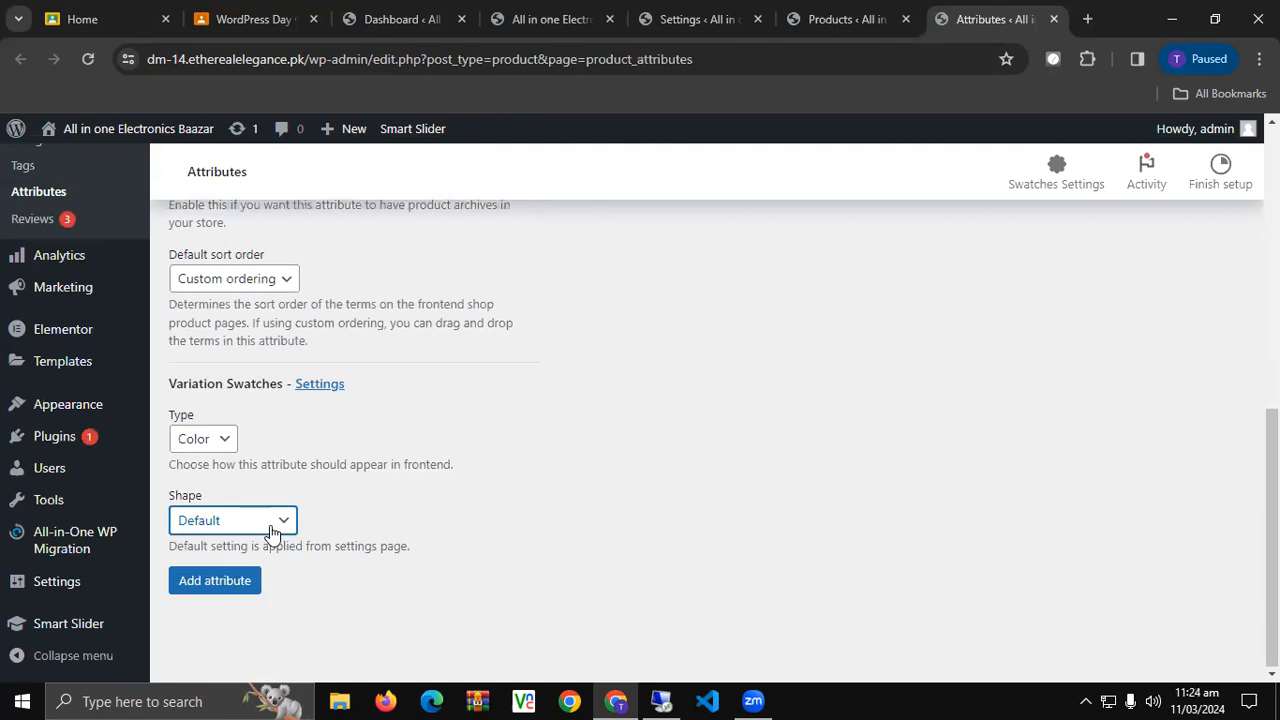
left_click(277, 521)
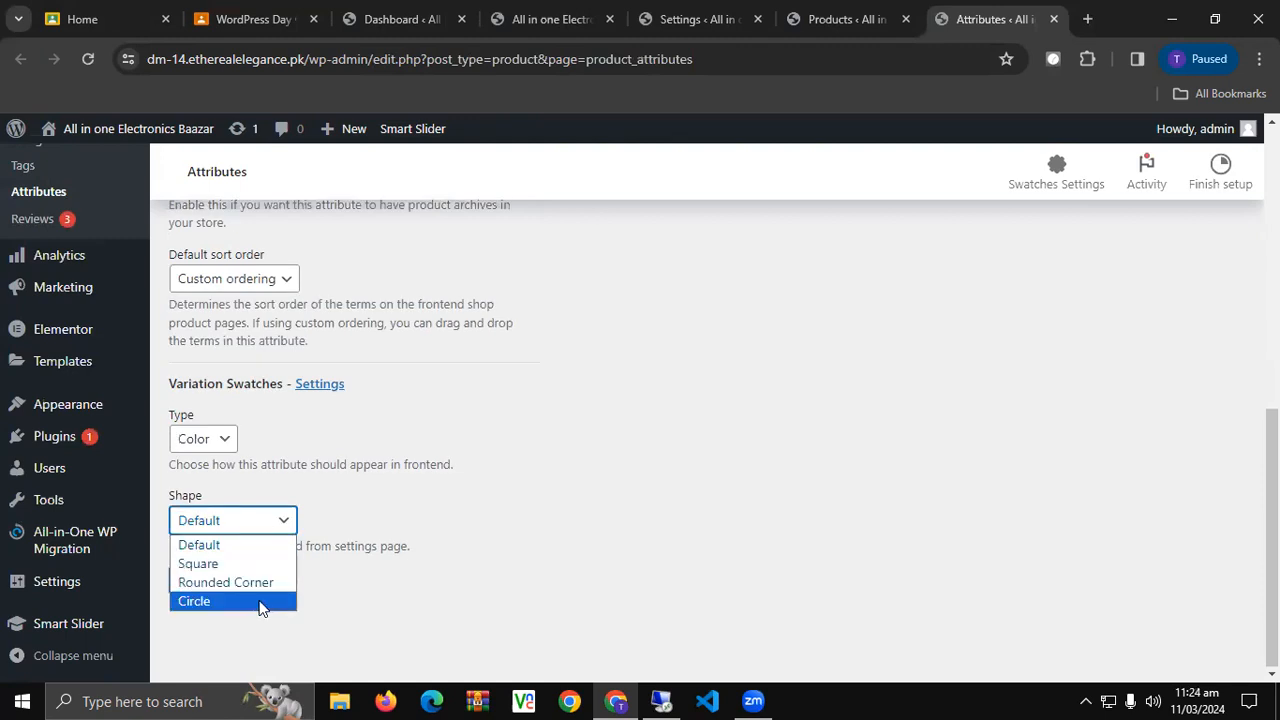
left_click(251, 566)
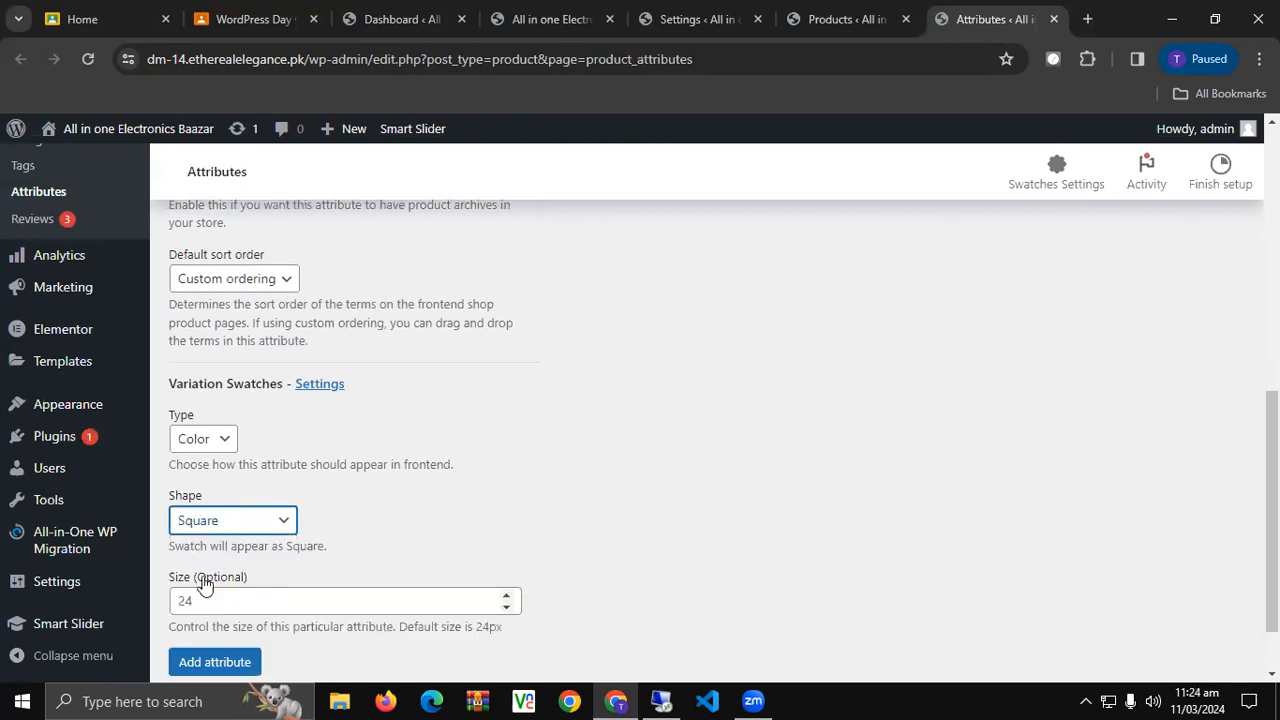
scroll(203, 585, "down", 1)
left_click(232, 588)
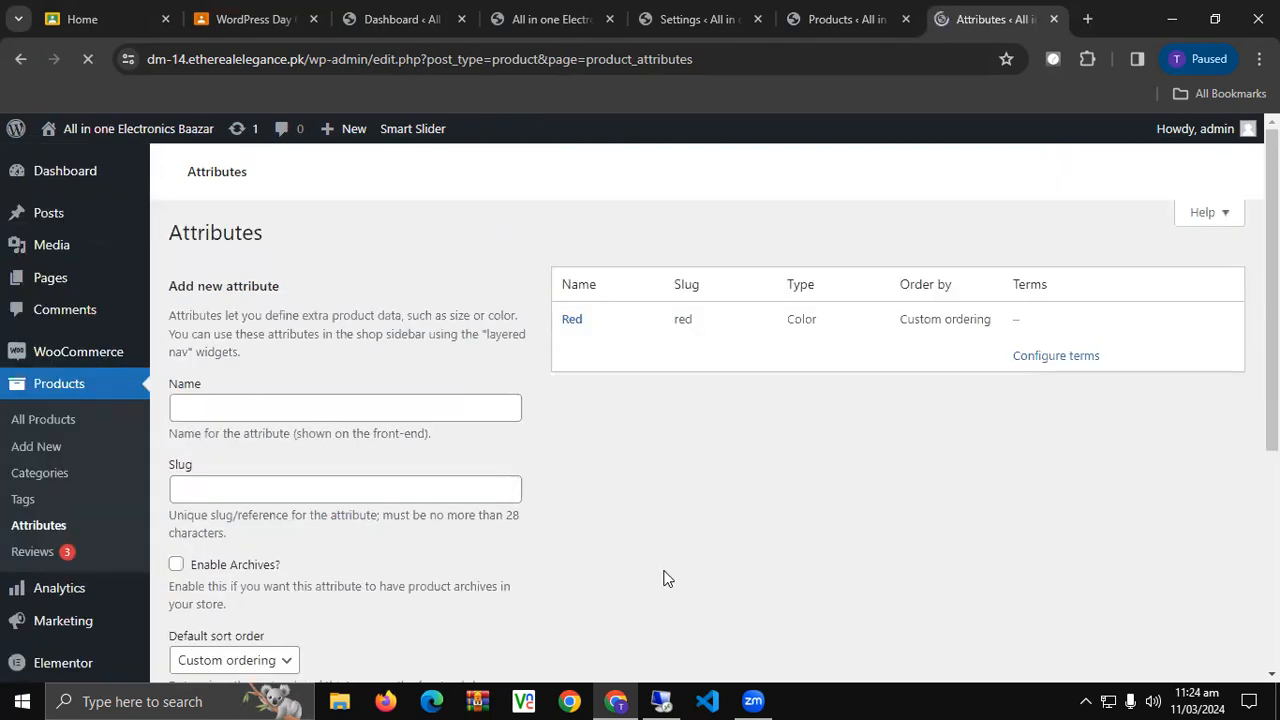
scroll(708, 465, "down", 1)
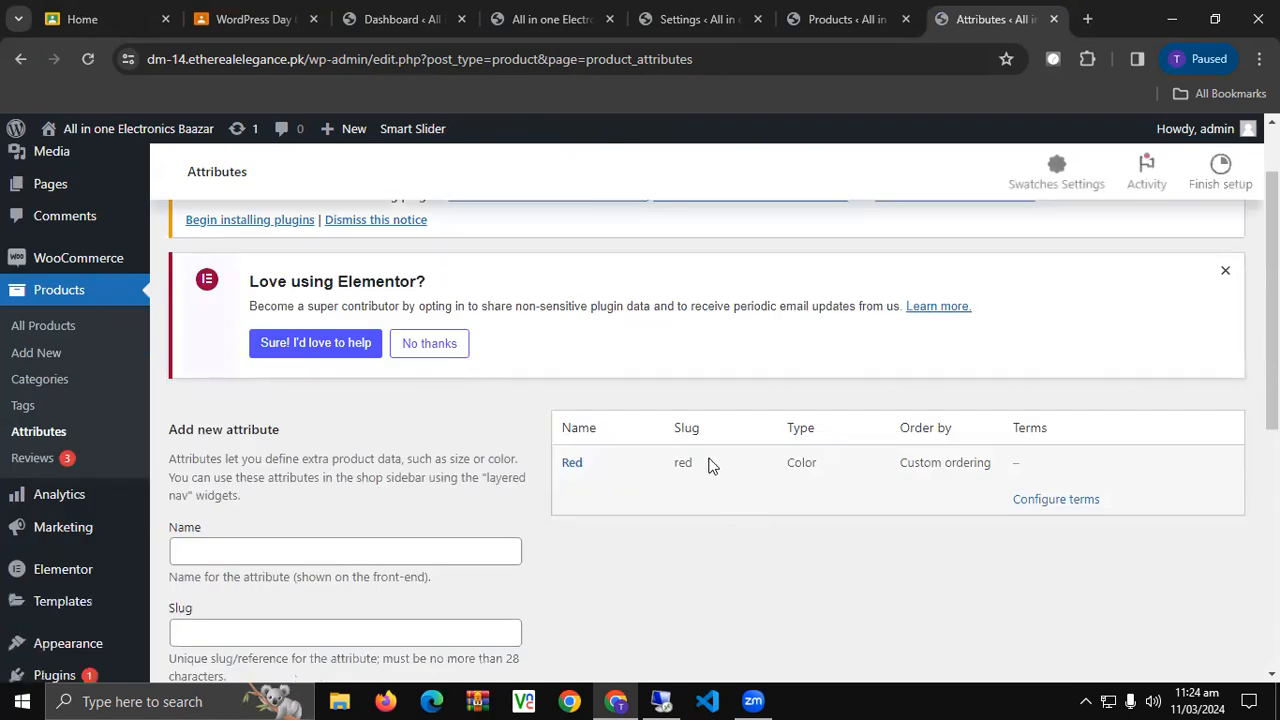
left_click(1049, 505)
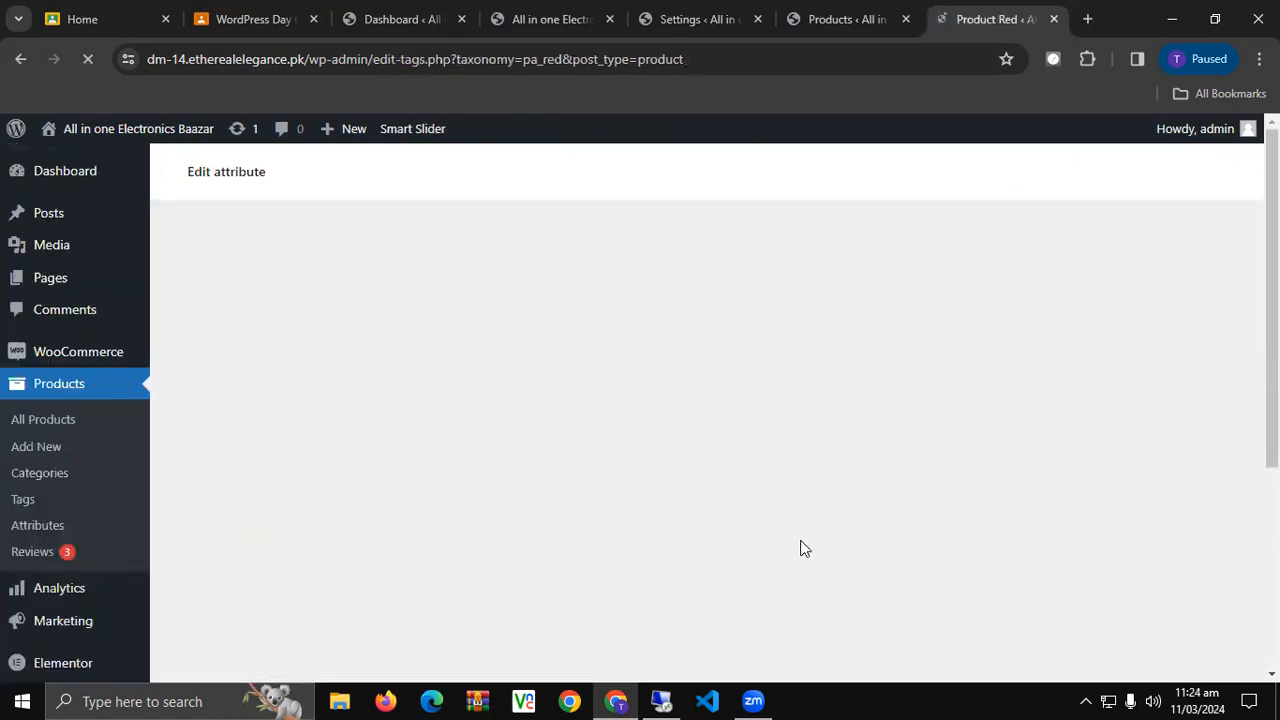
Pick a red swatch colour for a new term and try adding it without a name.
scroll(804, 549, "down", 3)
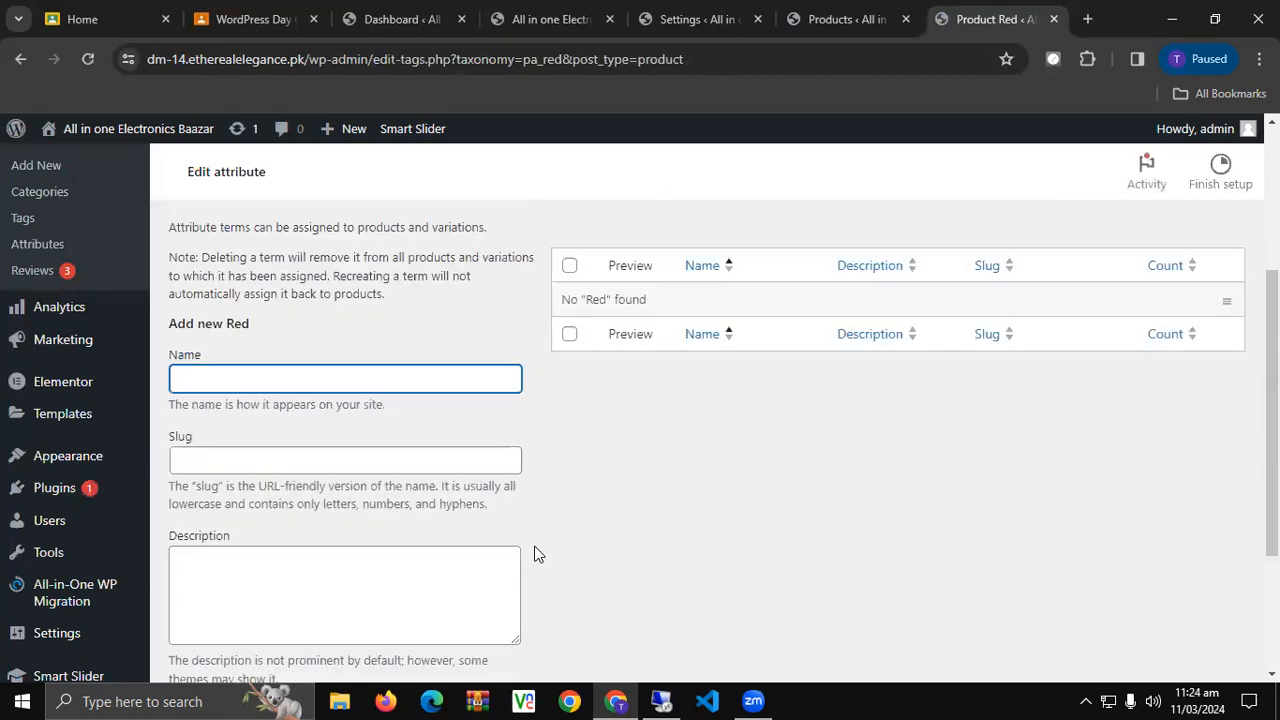
scroll(534, 554, "down", 2)
scroll(534, 554, "up", 1)
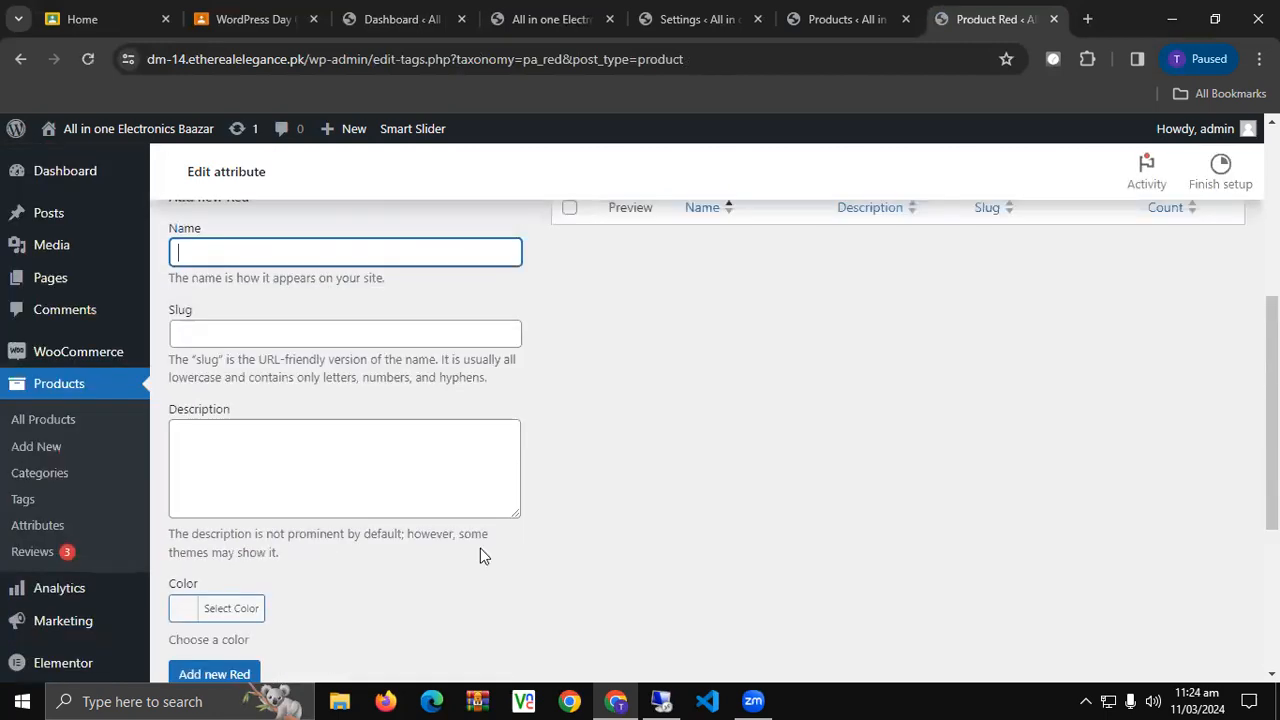
left_click(201, 612)
scroll(351, 534, "down", 2)
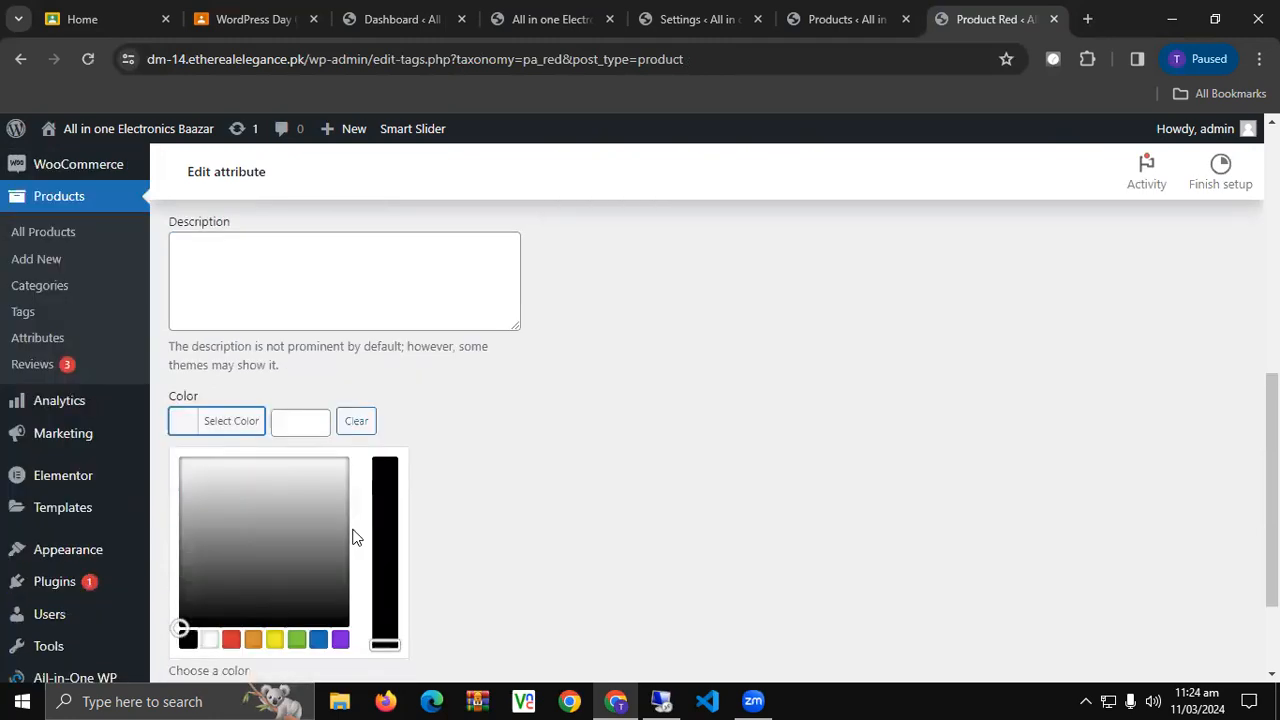
left_click(231, 639)
left_click(533, 527)
left_click(255, 489)
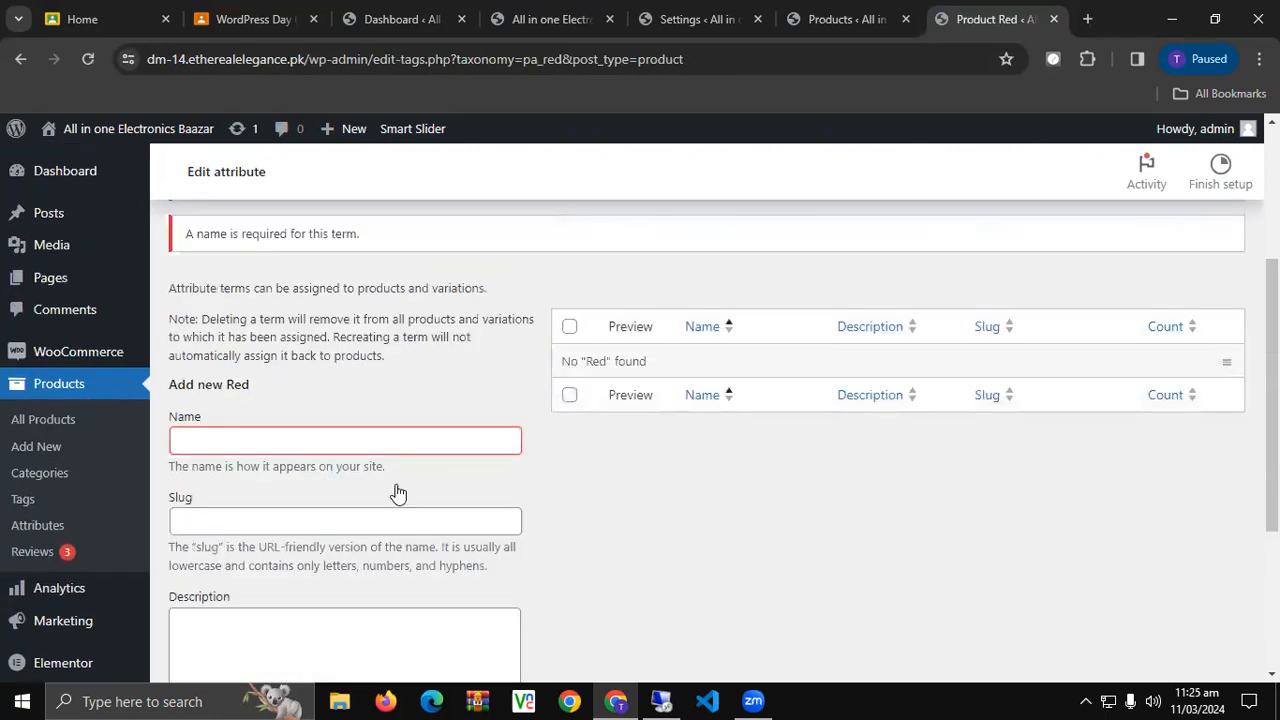
Add the term 'Red' with red colour #dd3333, then return to the Attributes list.
left_click(397, 440)
type("Red")
scroll(397, 440, "down", 3)
left_click(229, 520)
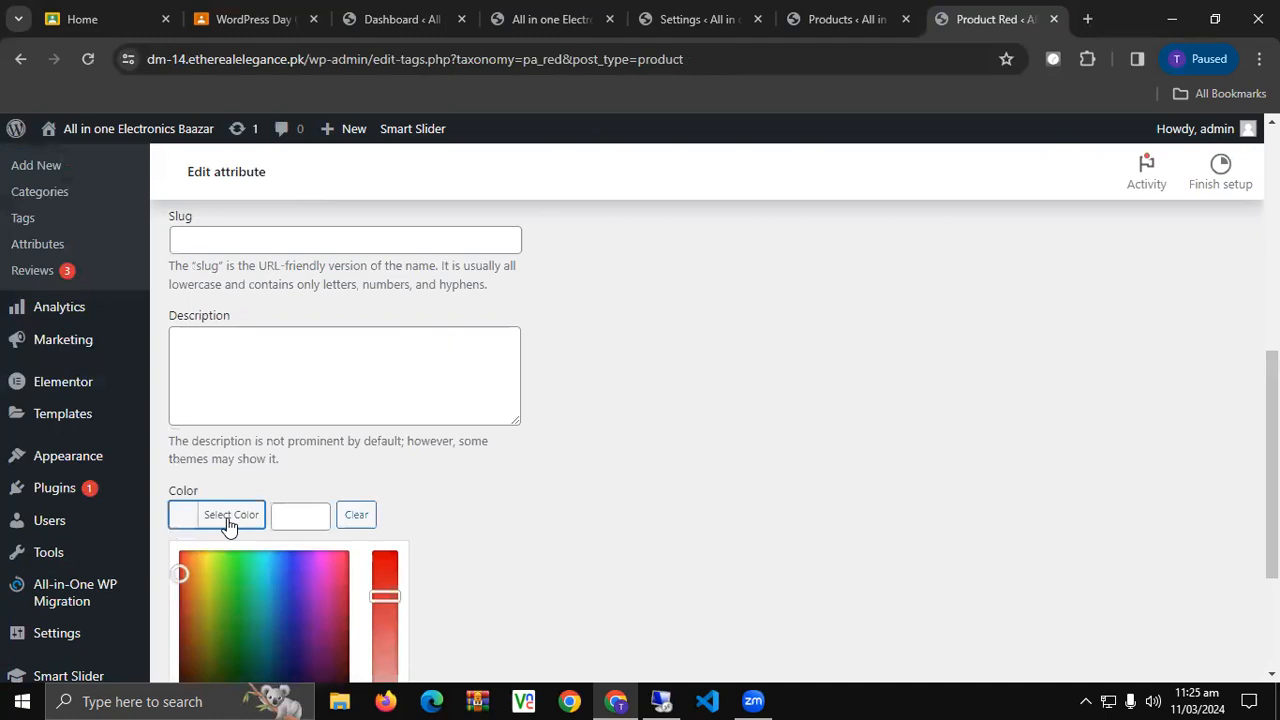
scroll(255, 548, "down", 2)
left_click(231, 514)
left_click(213, 580)
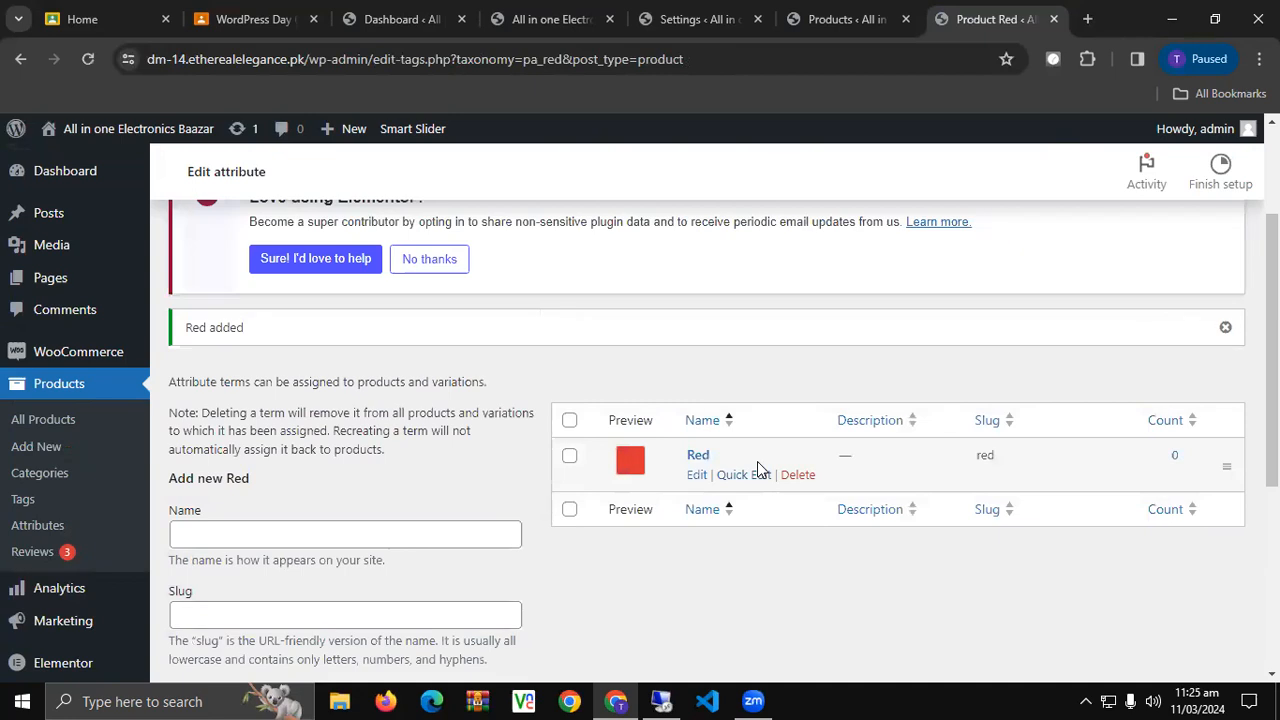
left_click(38, 530)
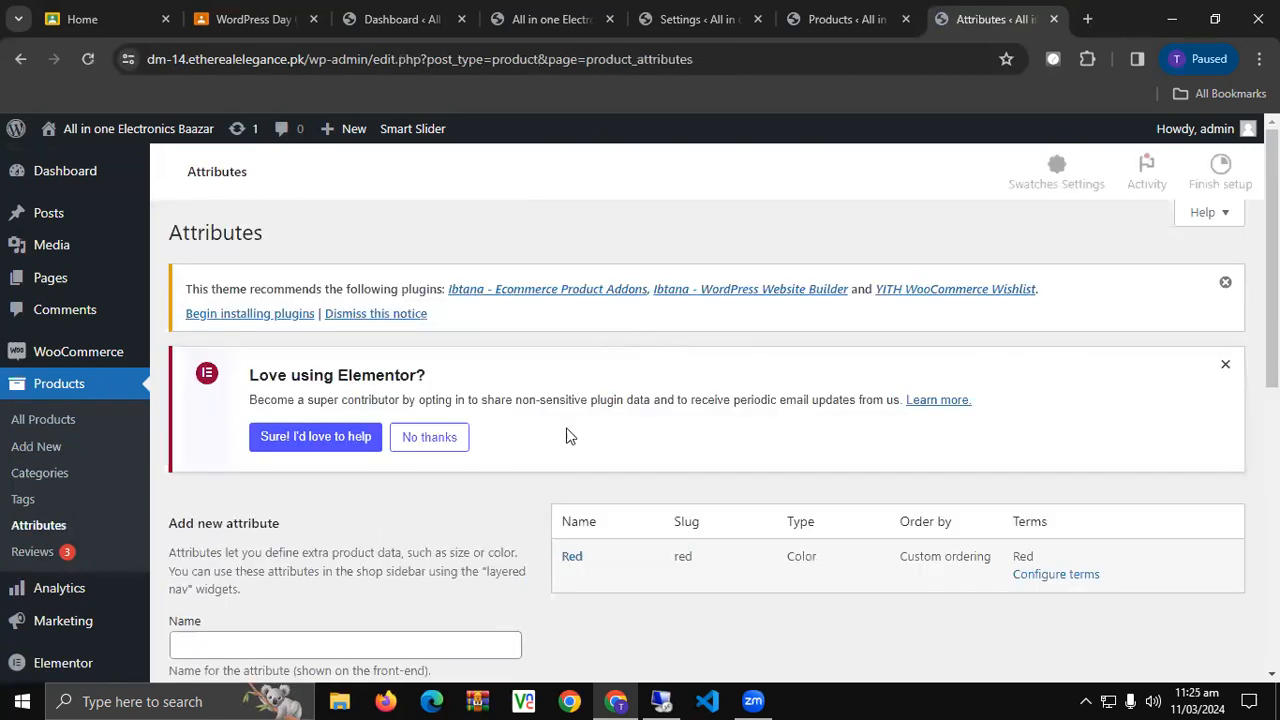
Open Configure terms for the Red attribute.
scroll(566, 438, "down", 1)
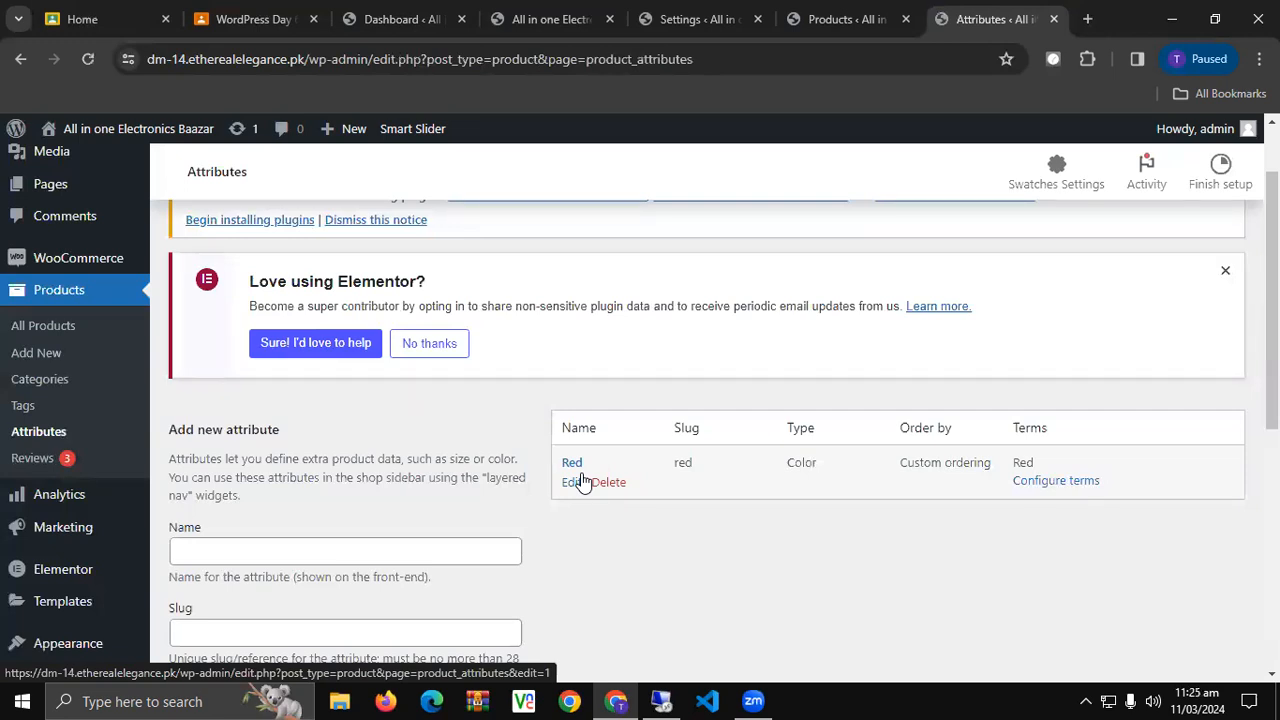
left_click(1062, 488)
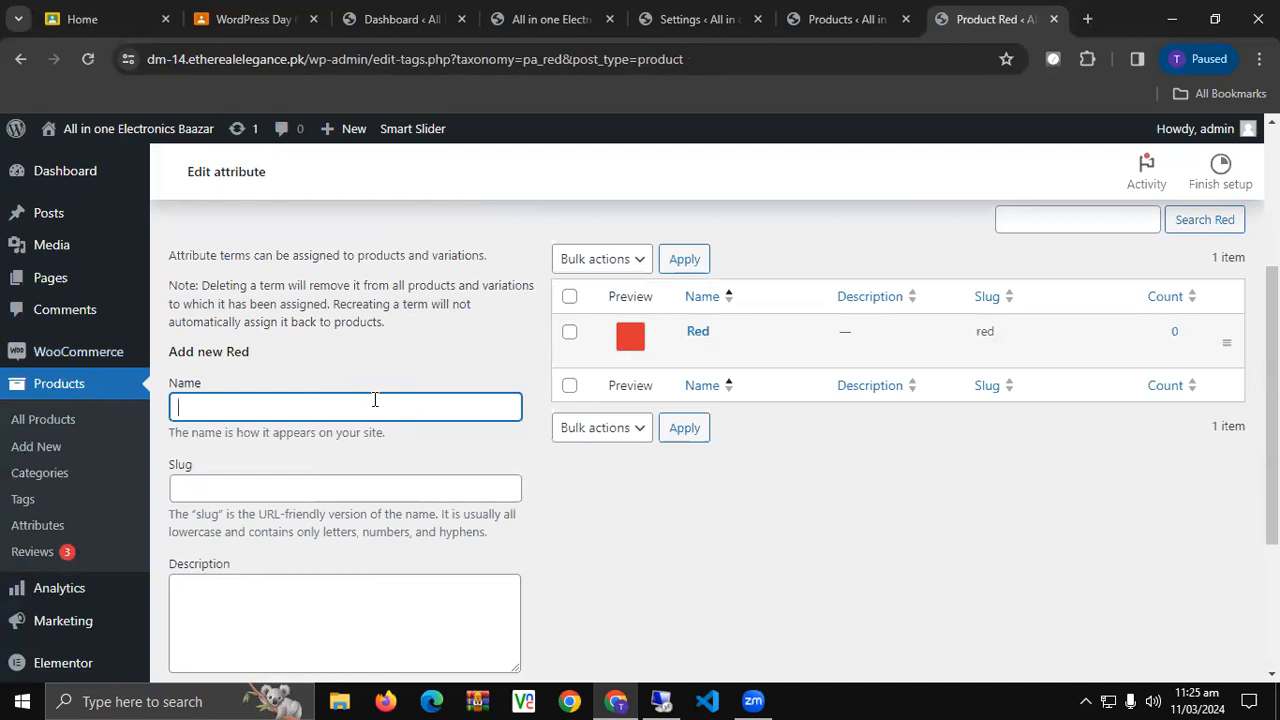
Add a 'Green' term with a green colour swatch.
type("REEN")
key("BackSpace")
key("BackSpace")
type("een")
scroll(240, 374, "down", 5)
scroll(285, 426, "up", 1)
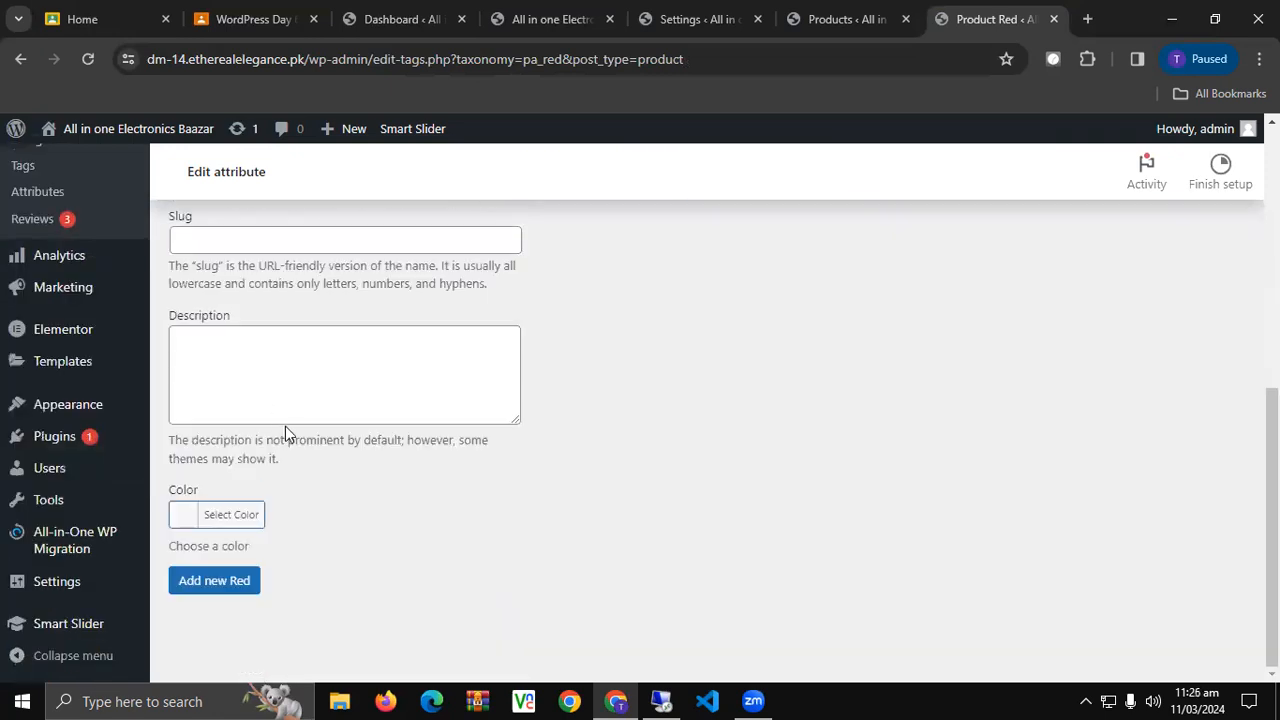
left_click(231, 520)
scroll(232, 530, "down", 3)
left_click(297, 518)
left_click(473, 485)
left_click(216, 588)
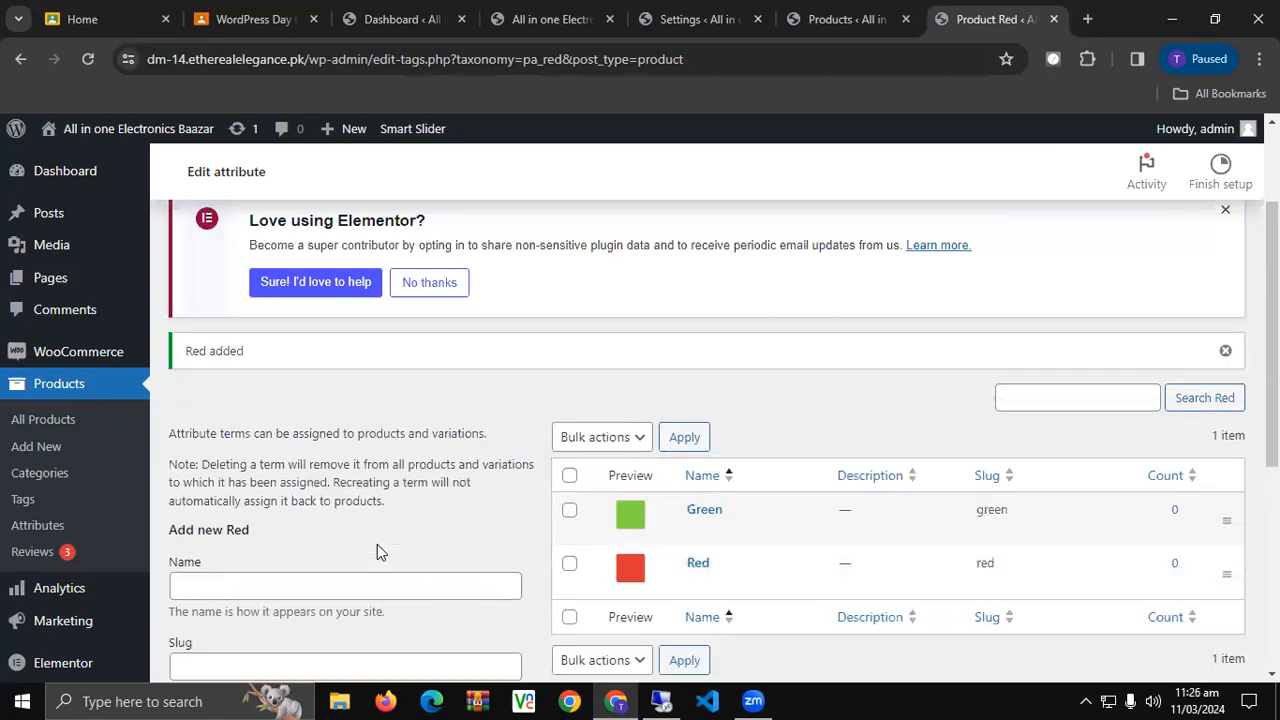
Add a 'Blue' term with a blue colour swatch.
scroll(480, 520, "down", 3)
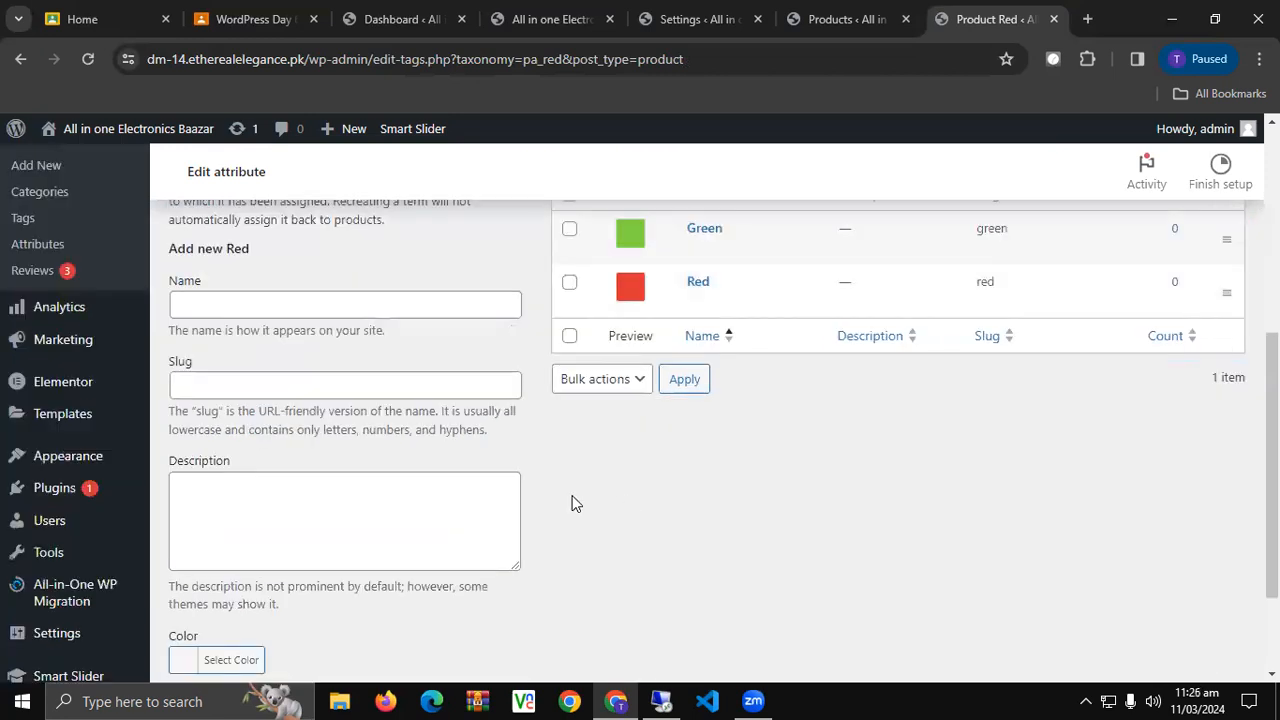
scroll(260, 520, "up", 1)
left_click(249, 395)
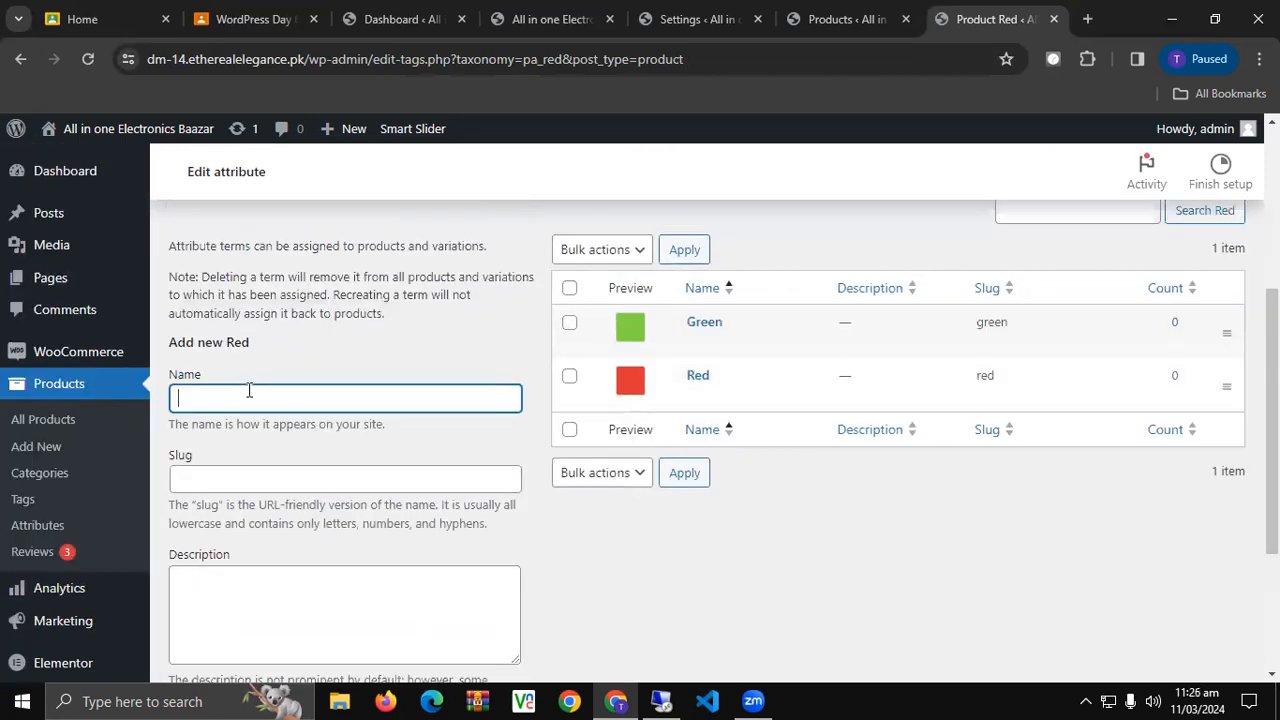
type("Blue")
scroll(257, 409, "down", 3)
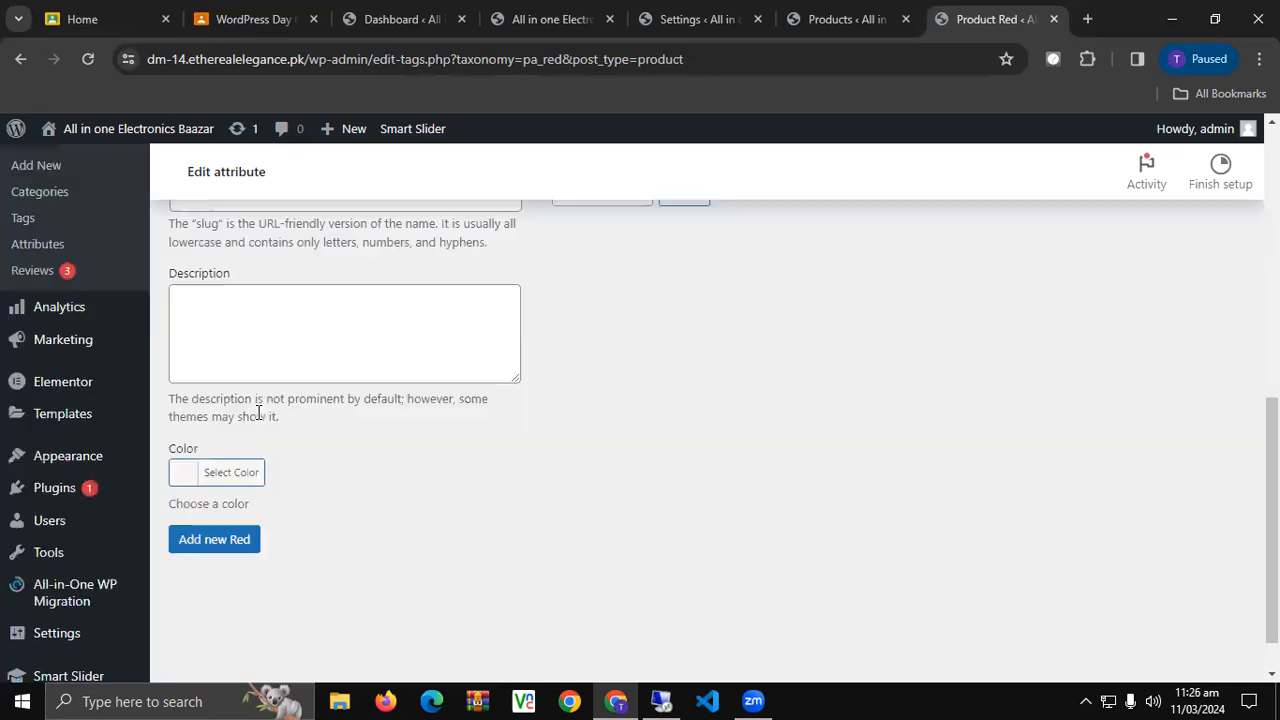
left_click(214, 474)
scroll(220, 495, "down", 2)
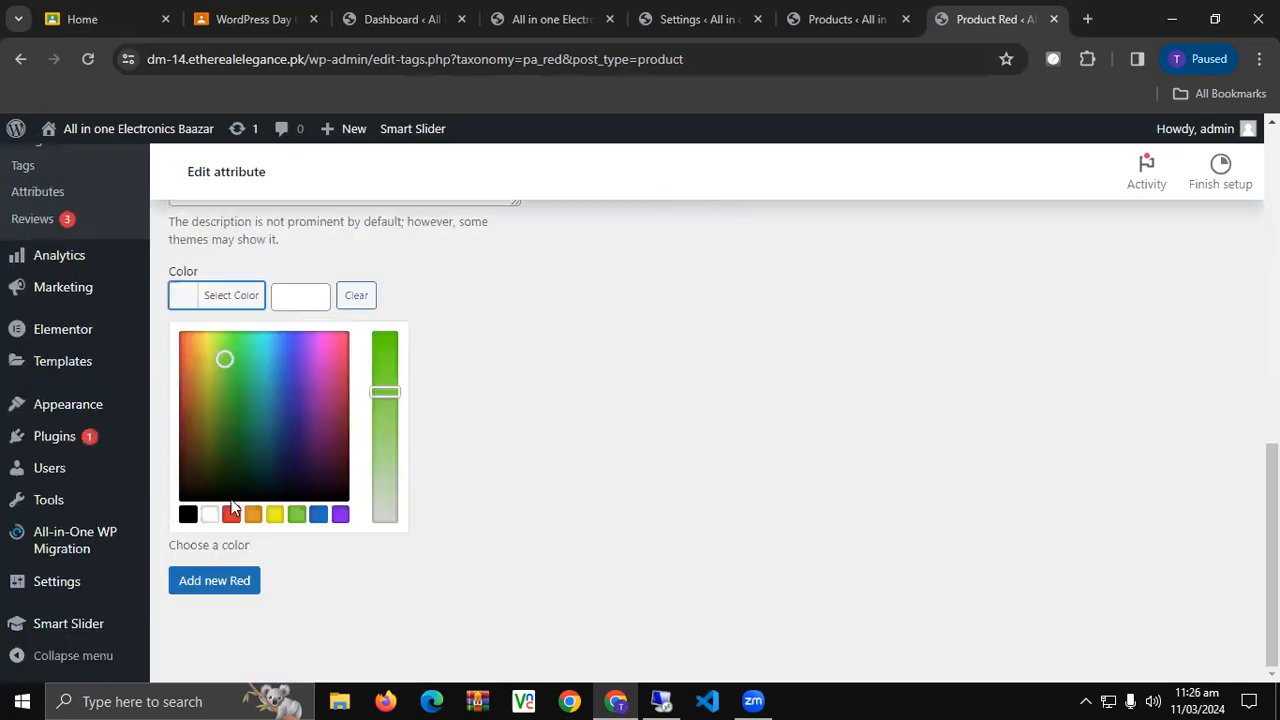
left_click(317, 514)
left_click(240, 580)
scroll(490, 490, "up", 3)
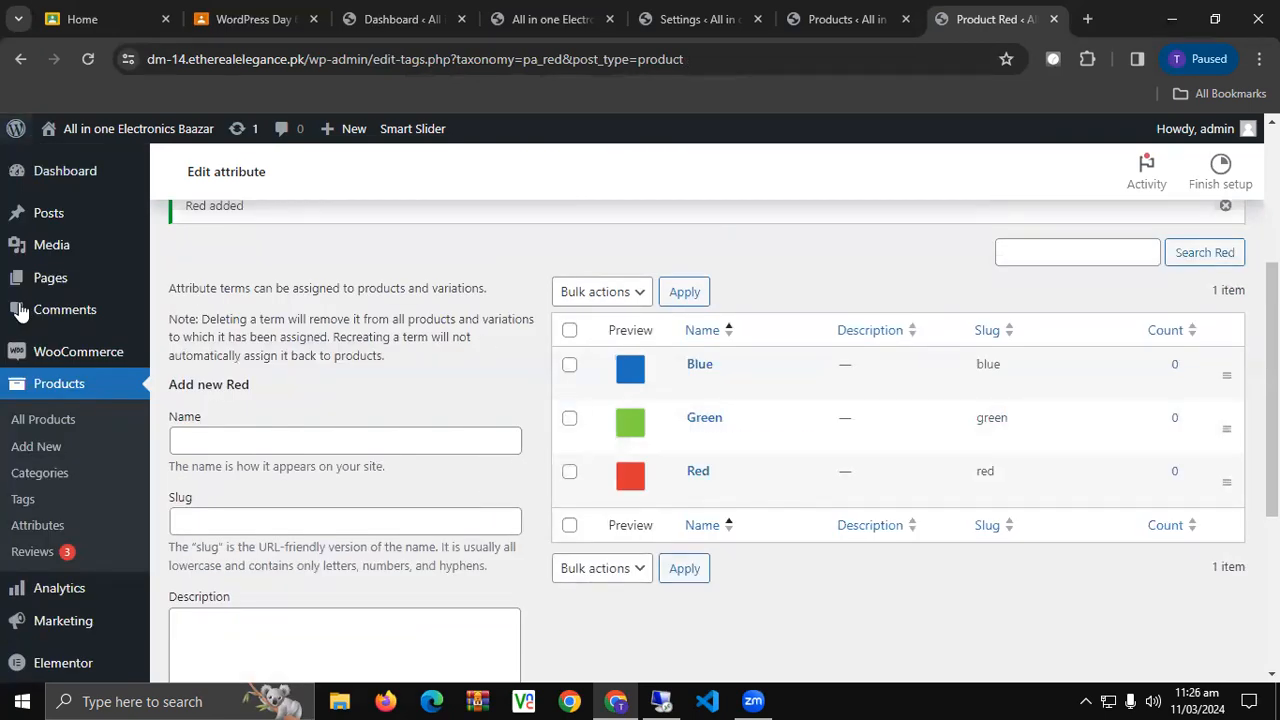
Rename the Red attribute to 'Shirt Colors' (slug shirt-colors) and return to the Attributes page.
left_click(42, 528)
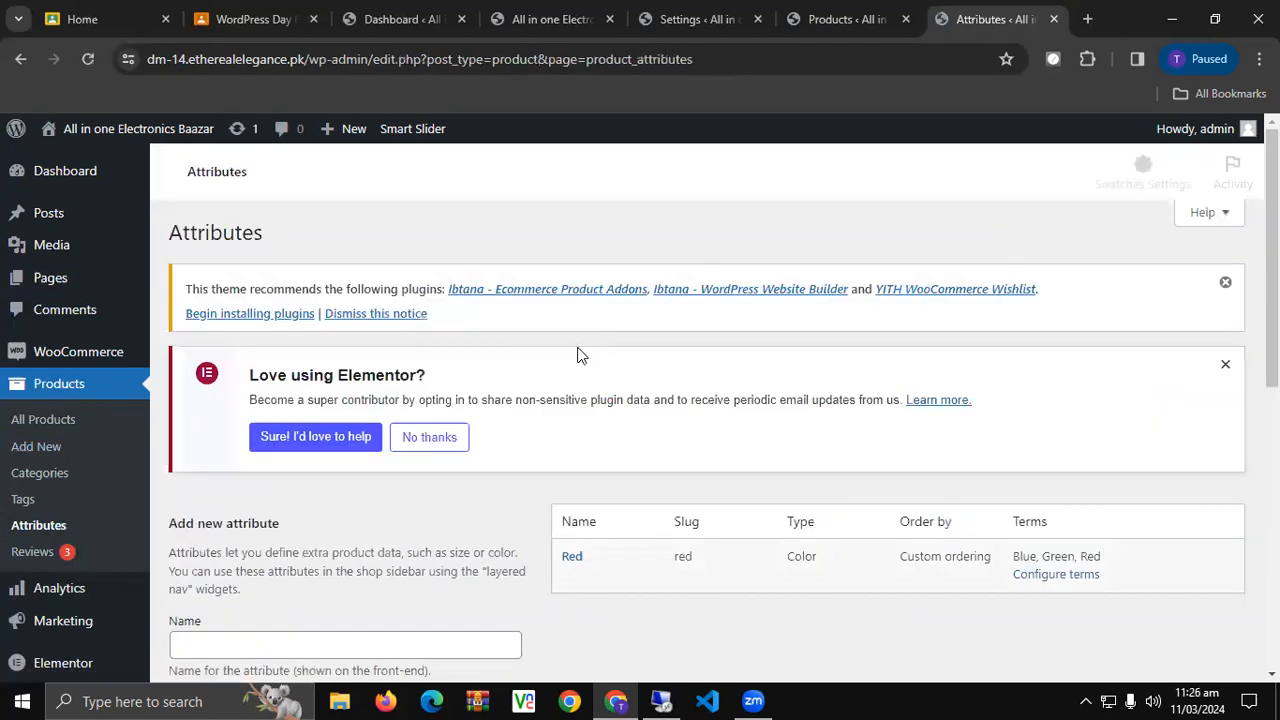
left_click(571, 577)
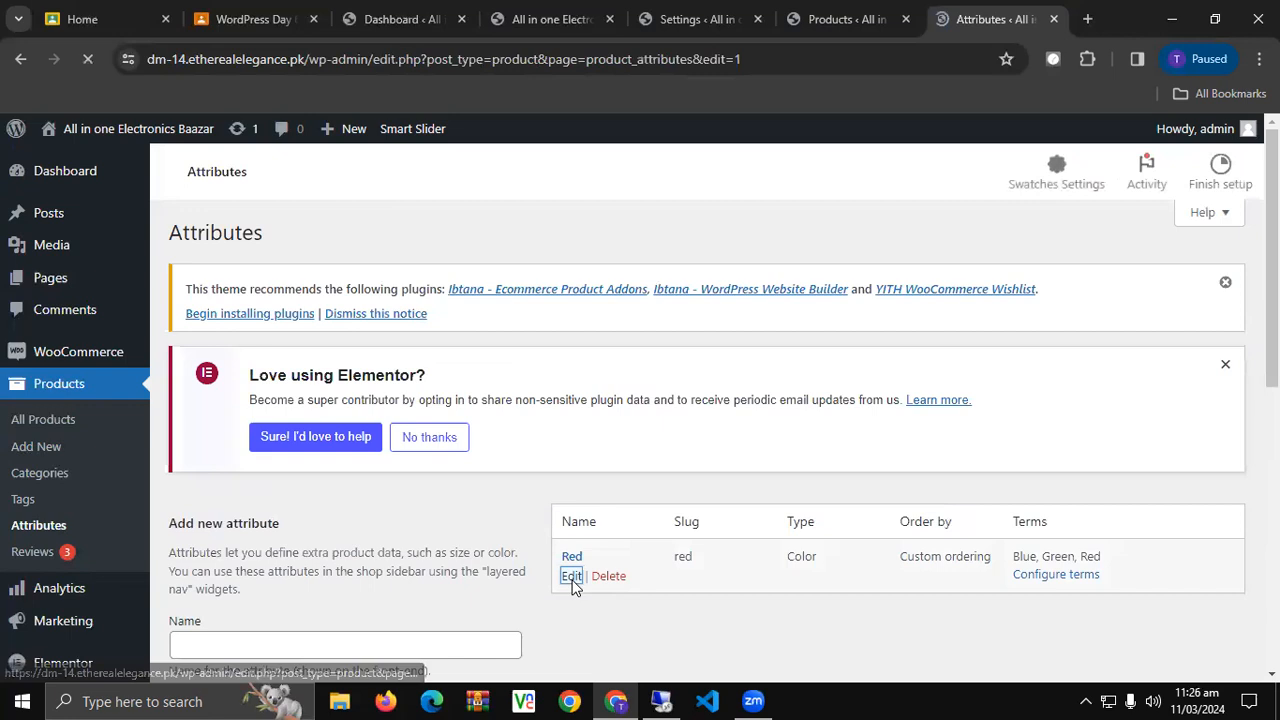
triple_click(473, 277)
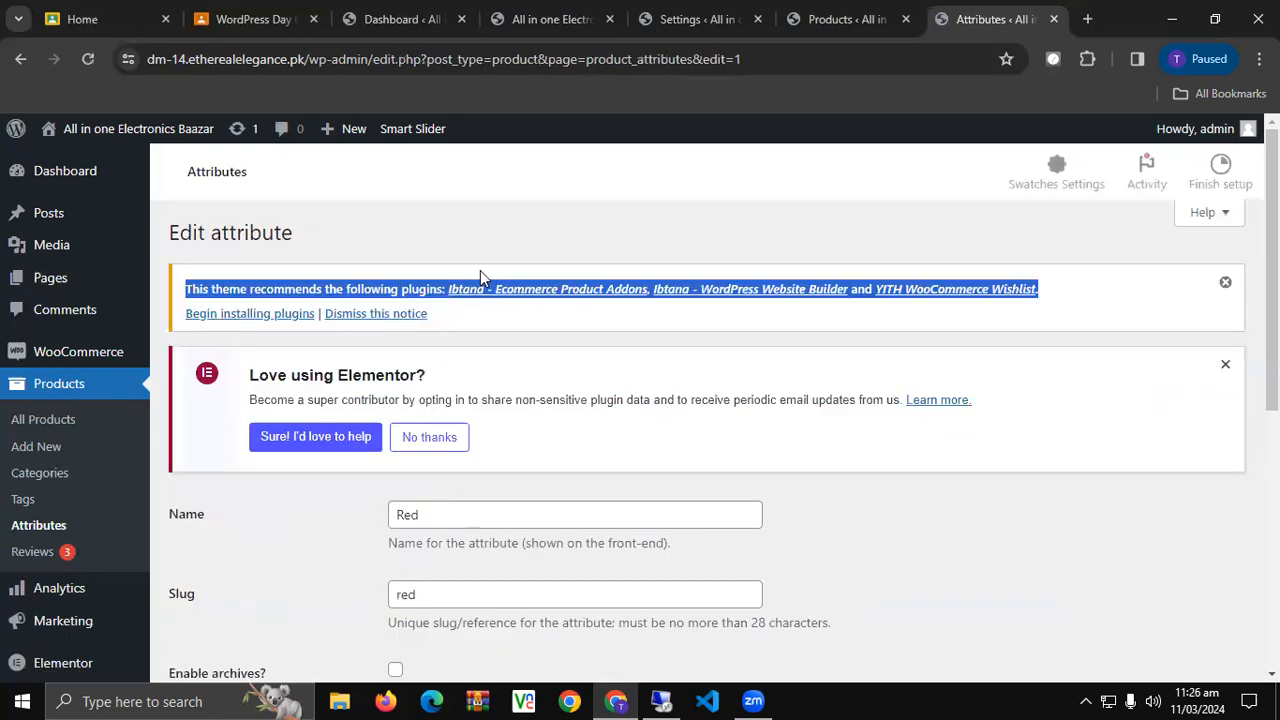
double_click(513, 519)
type("Shirt Colors")
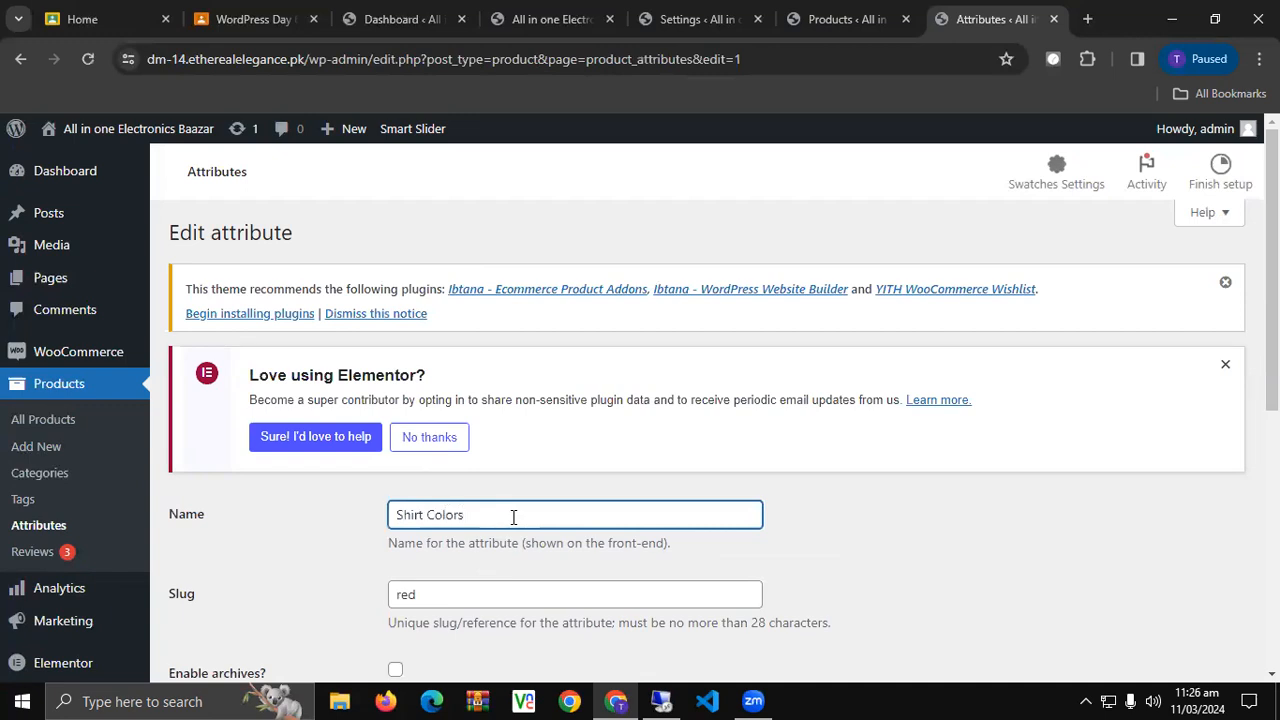
scroll(481, 306, "down", 3)
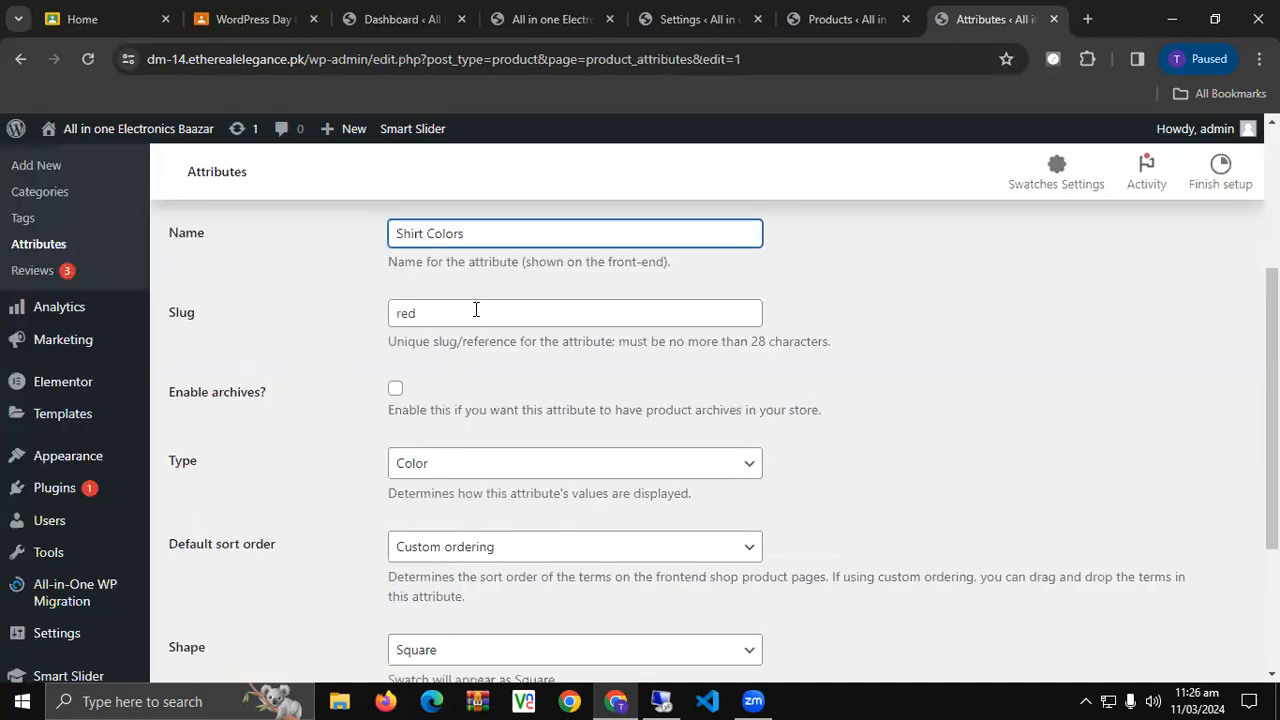
scroll(332, 422, "down", 3)
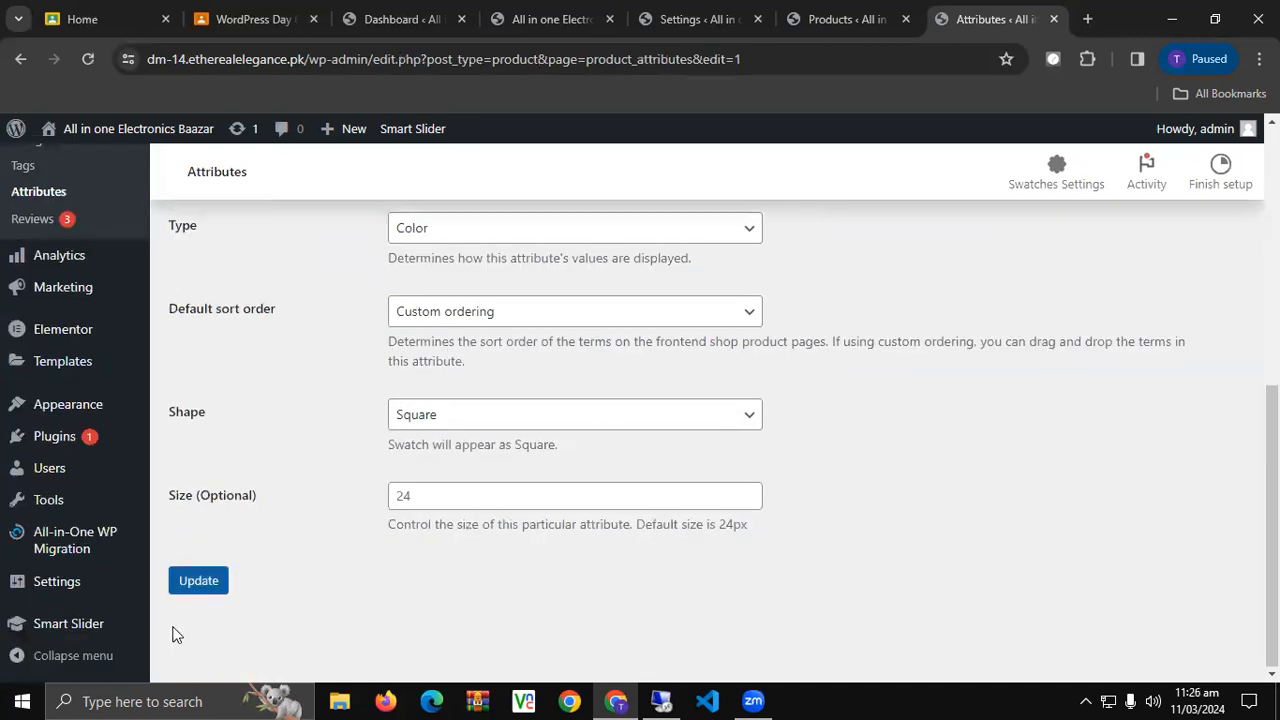
left_click(206, 590)
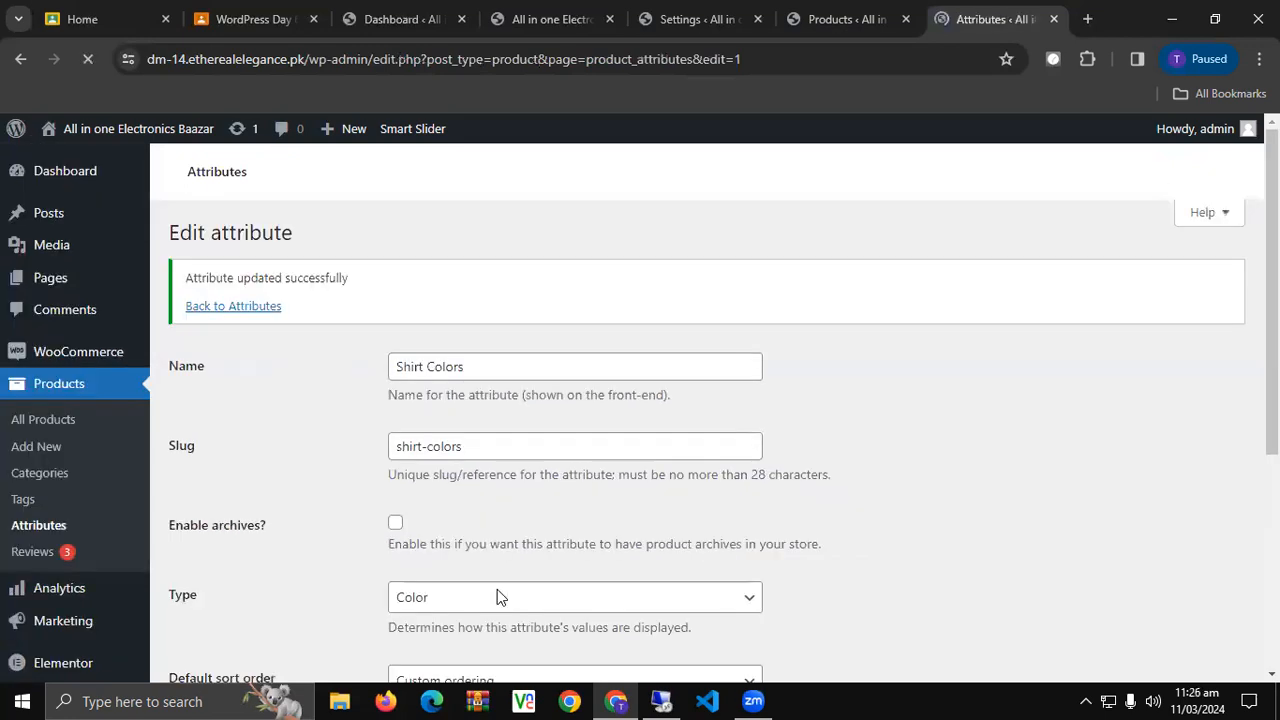
scroll(499, 595, "down", 1)
left_click(32, 438)
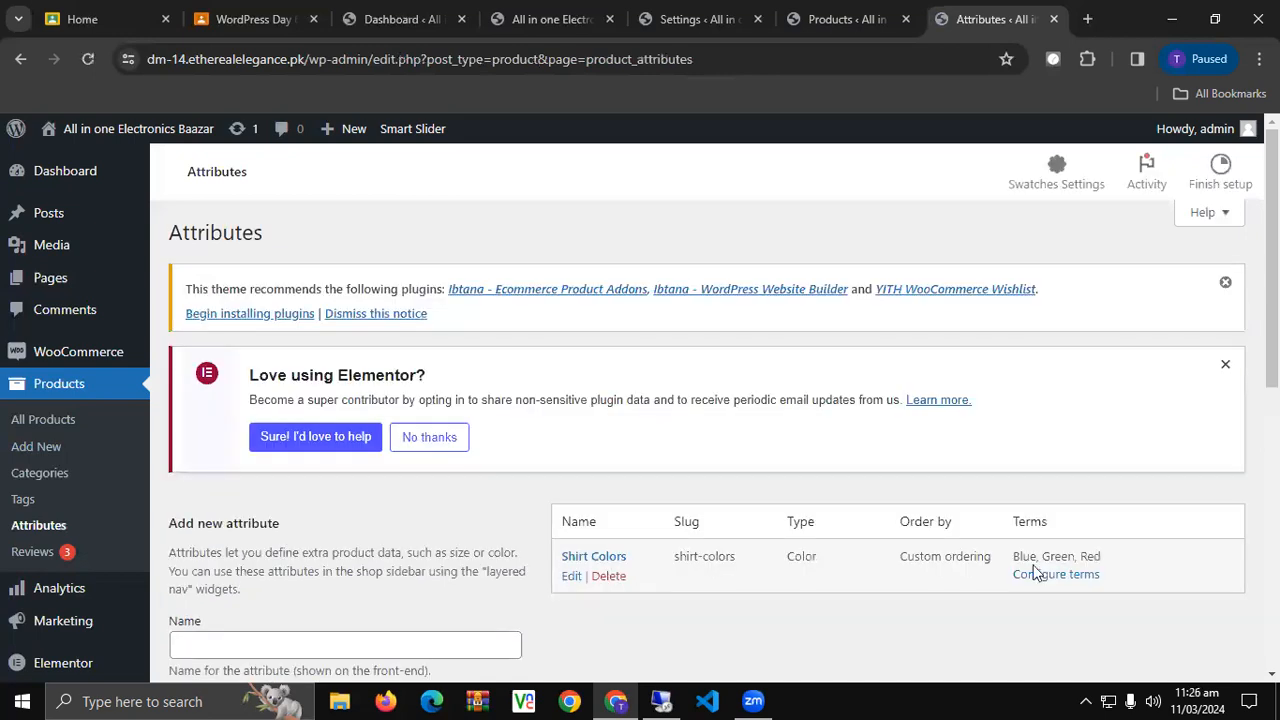
Add a 'Shirt Sizes' attribute with Label swatch type and open its term list.
scroll(1090, 558, "down", 1)
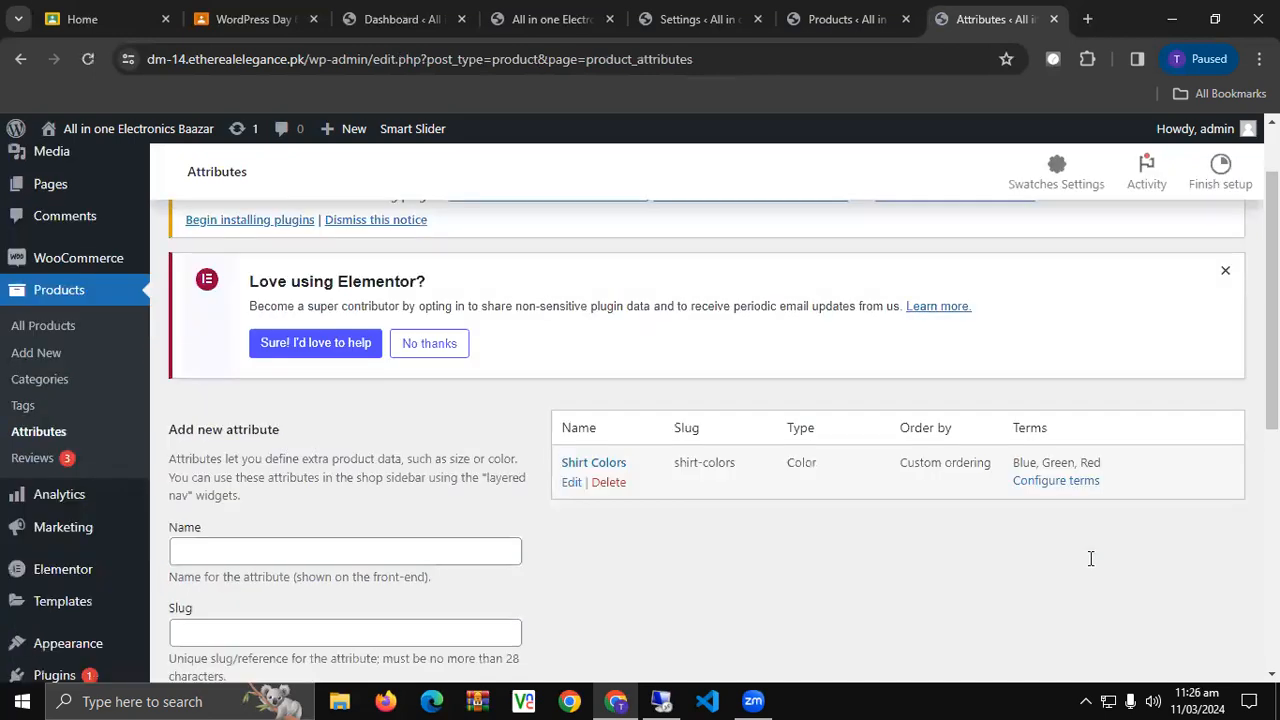
scroll(414, 457, "down", 1)
left_click(416, 457)
type("Sh")
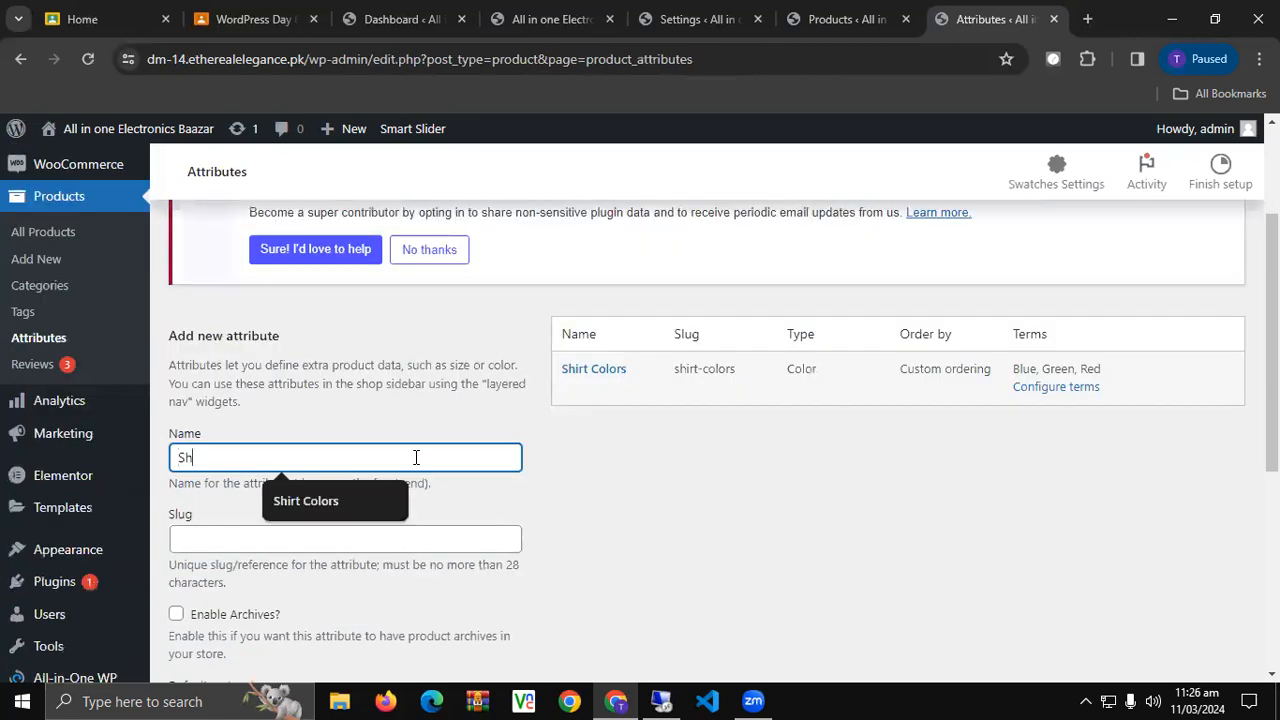
type("irt Sizes")
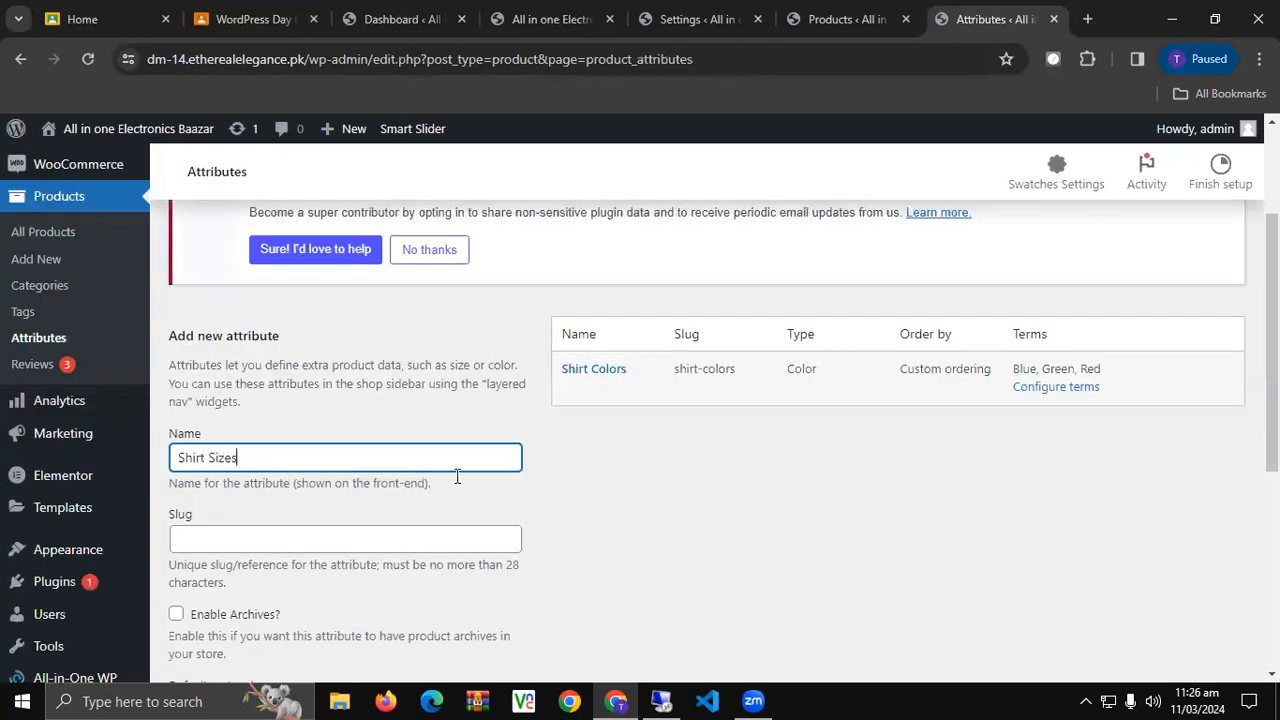
scroll(300, 508, "down", 4)
left_click(205, 497)
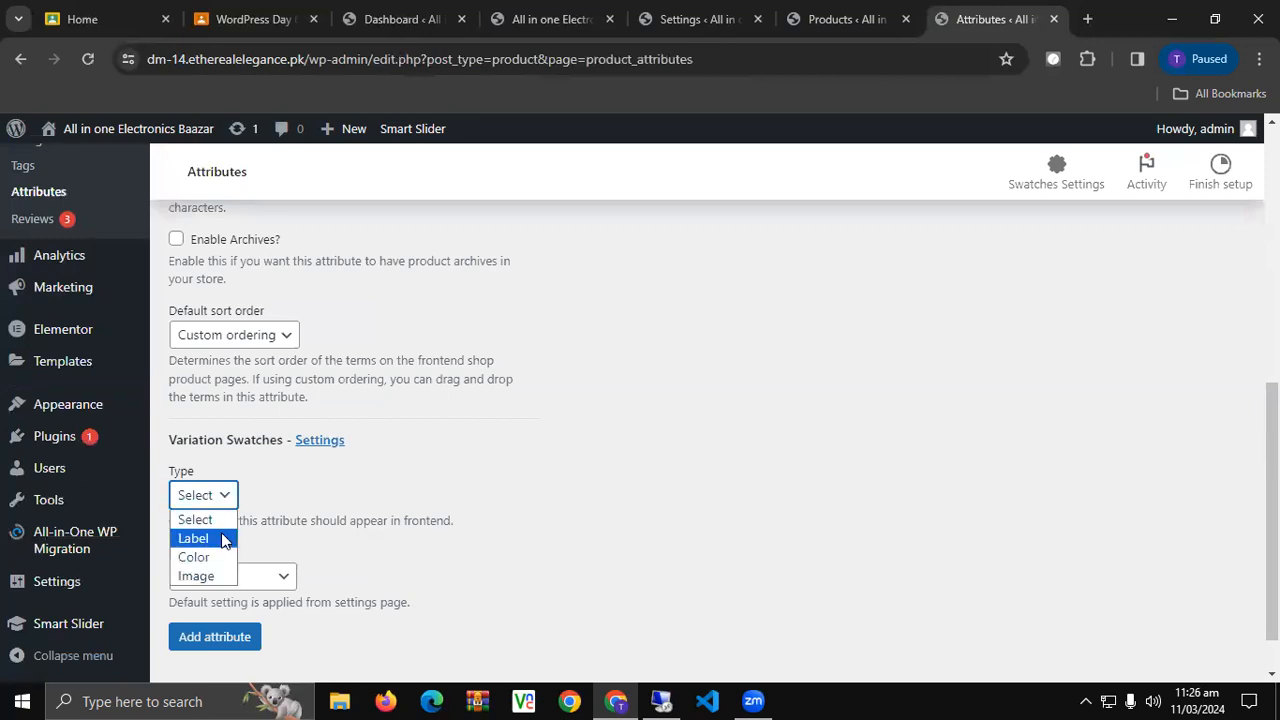
left_click(224, 540)
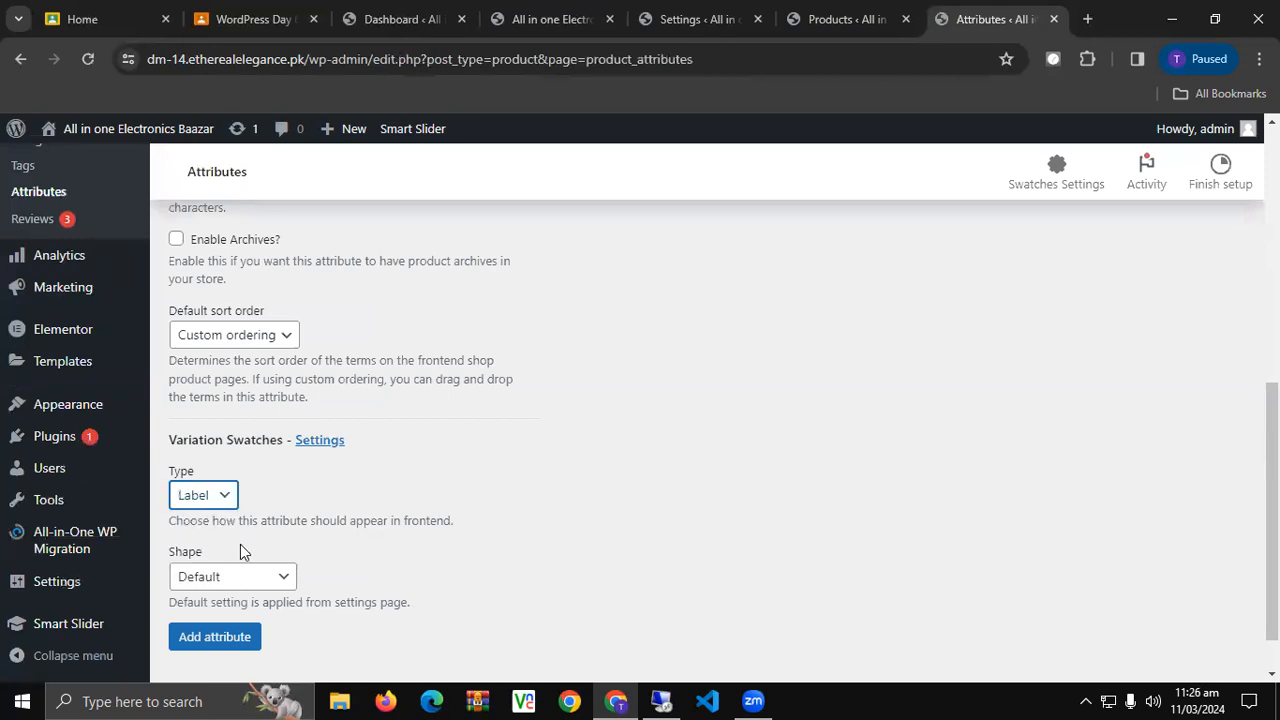
left_click(258, 643)
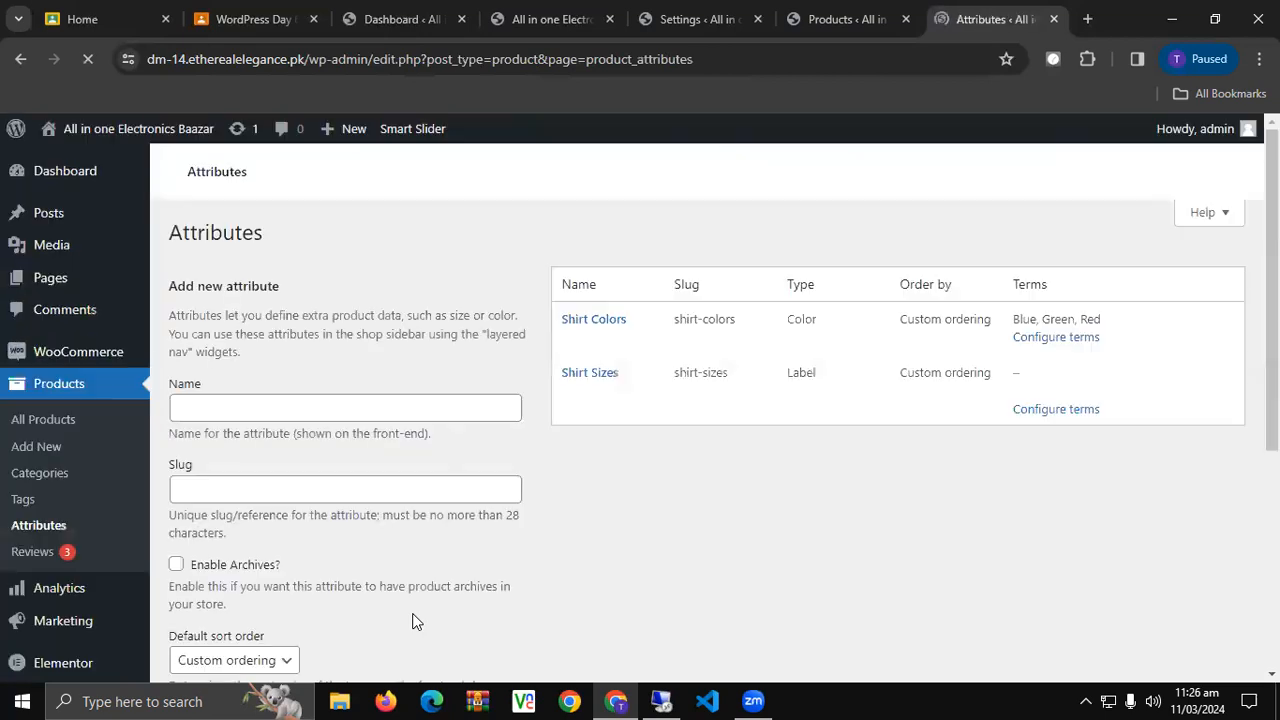
scroll(503, 601, "down", 3)
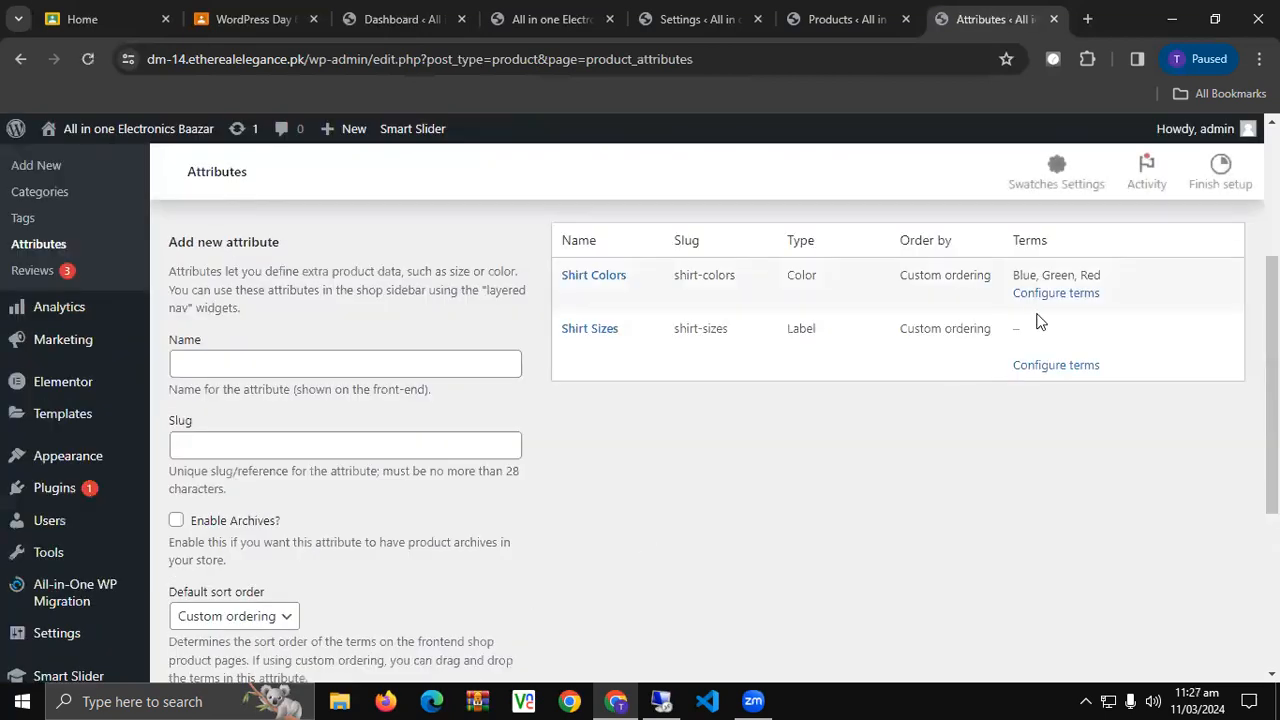
left_click(1033, 367)
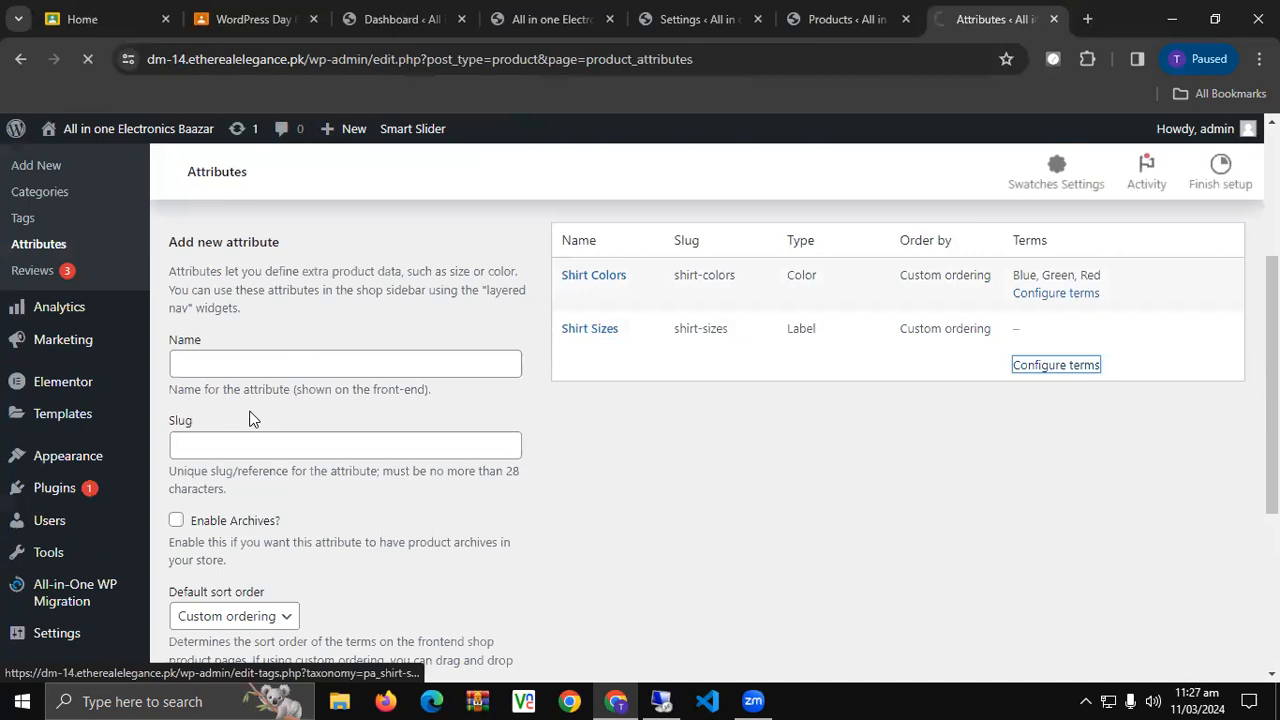
Add S and M as terms of the Shirt Sizes attribute.
scroll(335, 438, "down", 3)
scroll(337, 441, "up", 1)
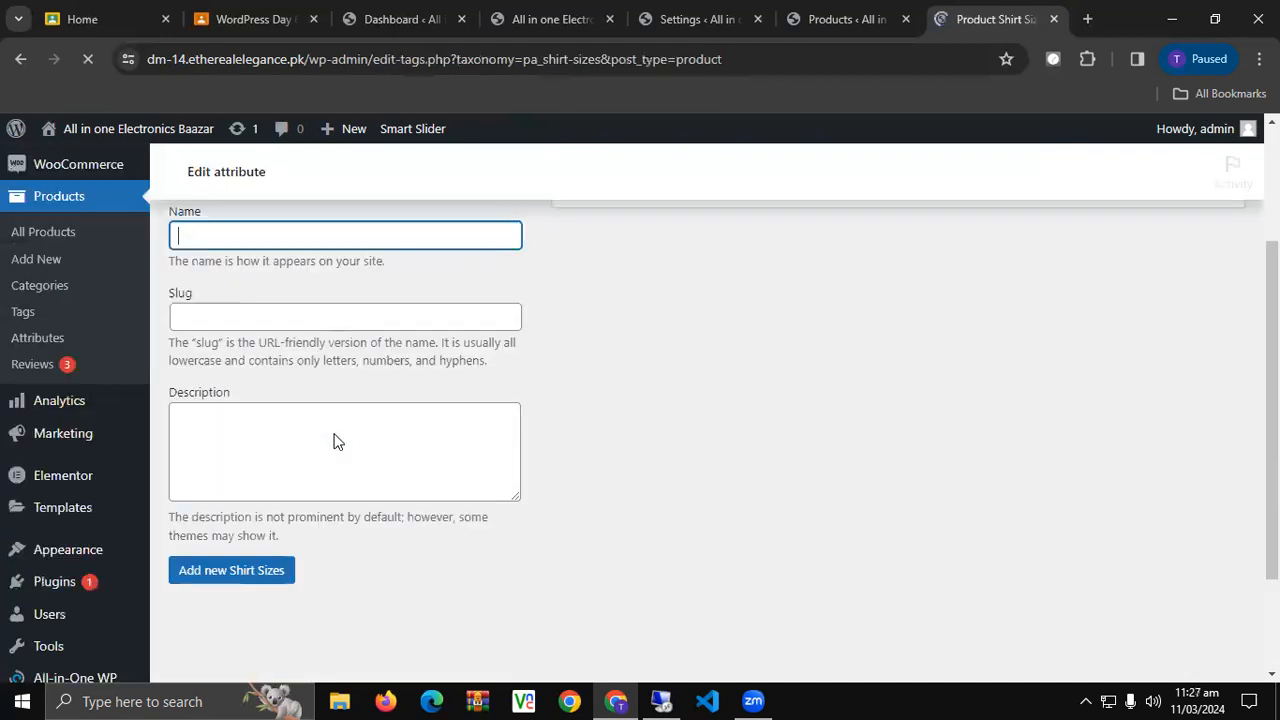
scroll(337, 441, "up", 1)
scroll(337, 441, "down", 1)
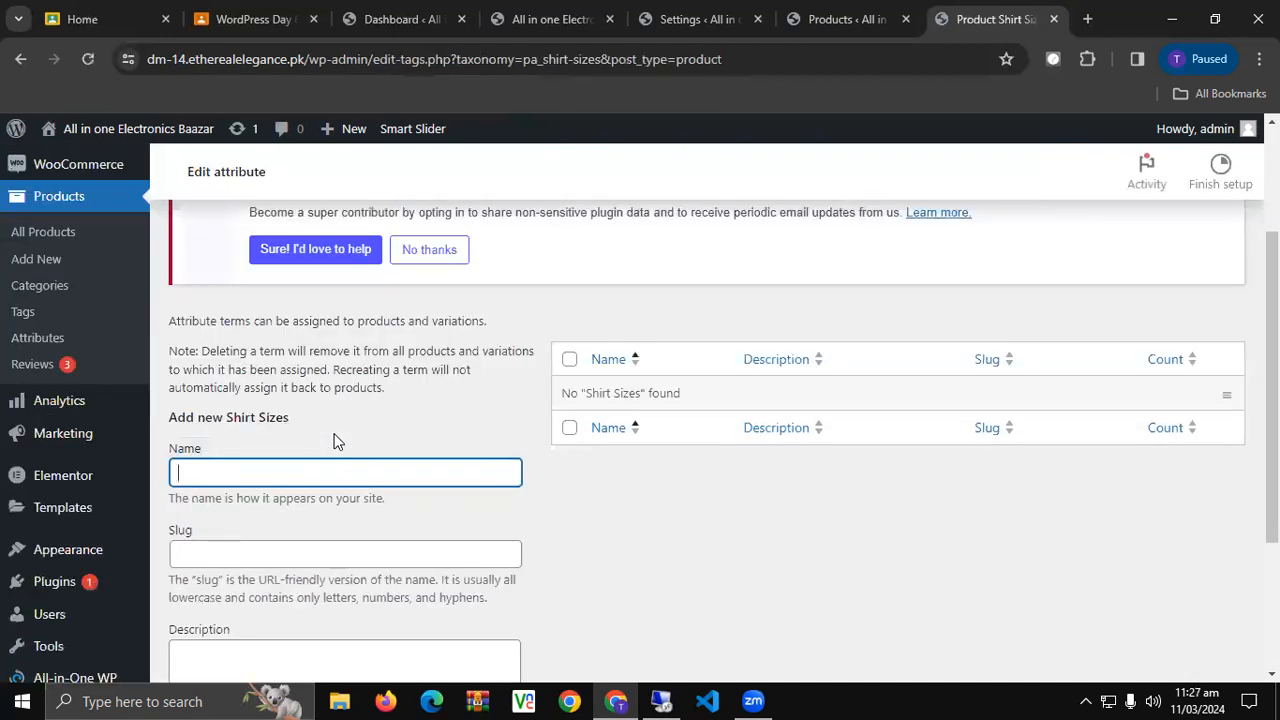
scroll(337, 441, "down", 1)
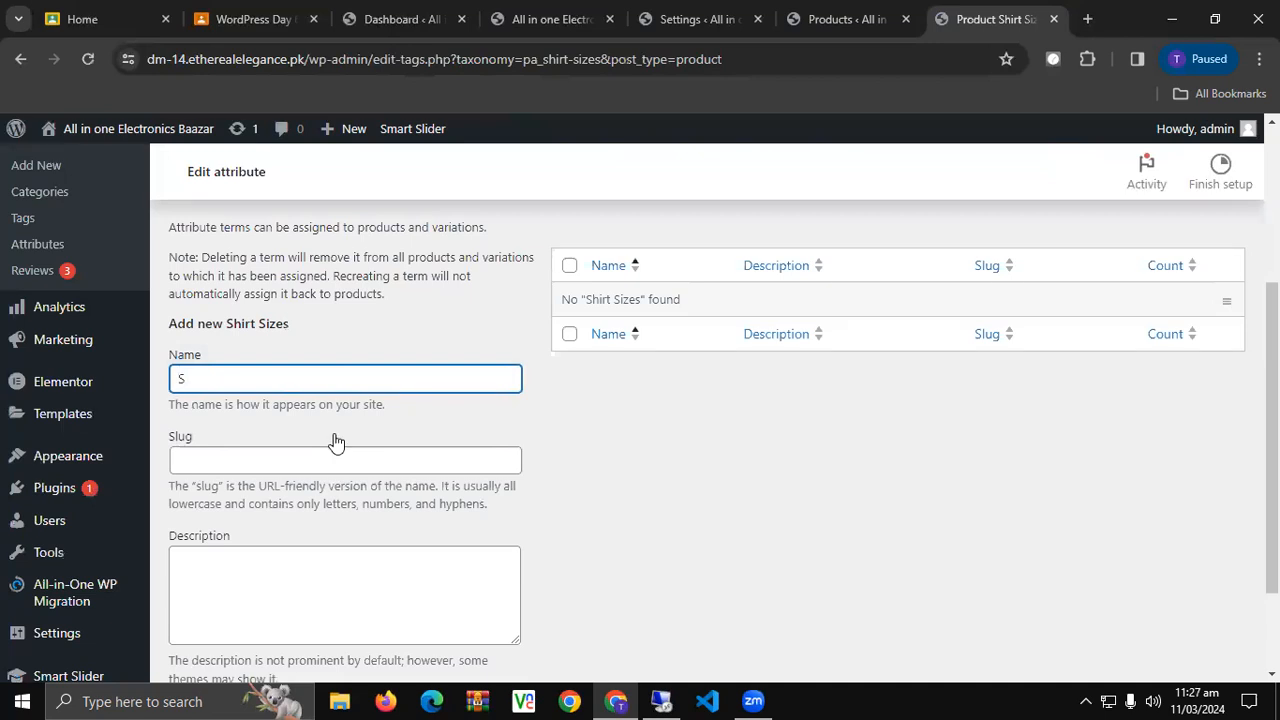
scroll(336, 443, "down", 2)
left_click(296, 582)
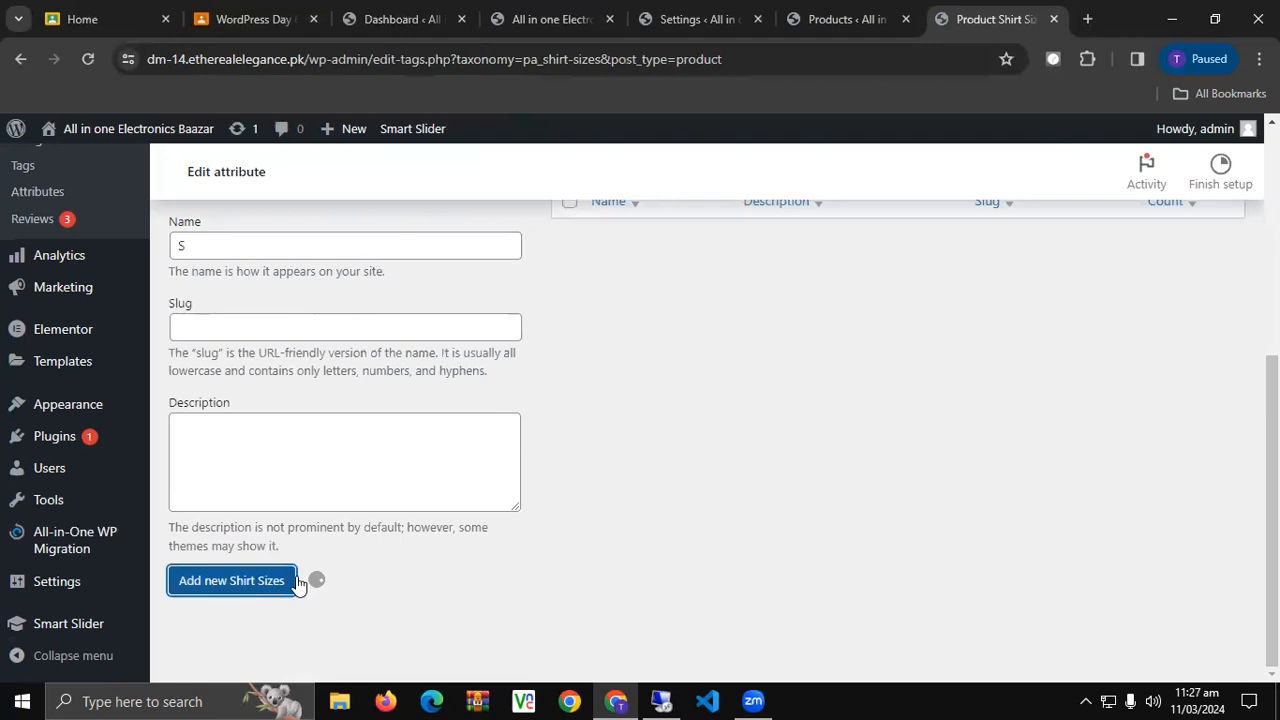
left_click(305, 344)
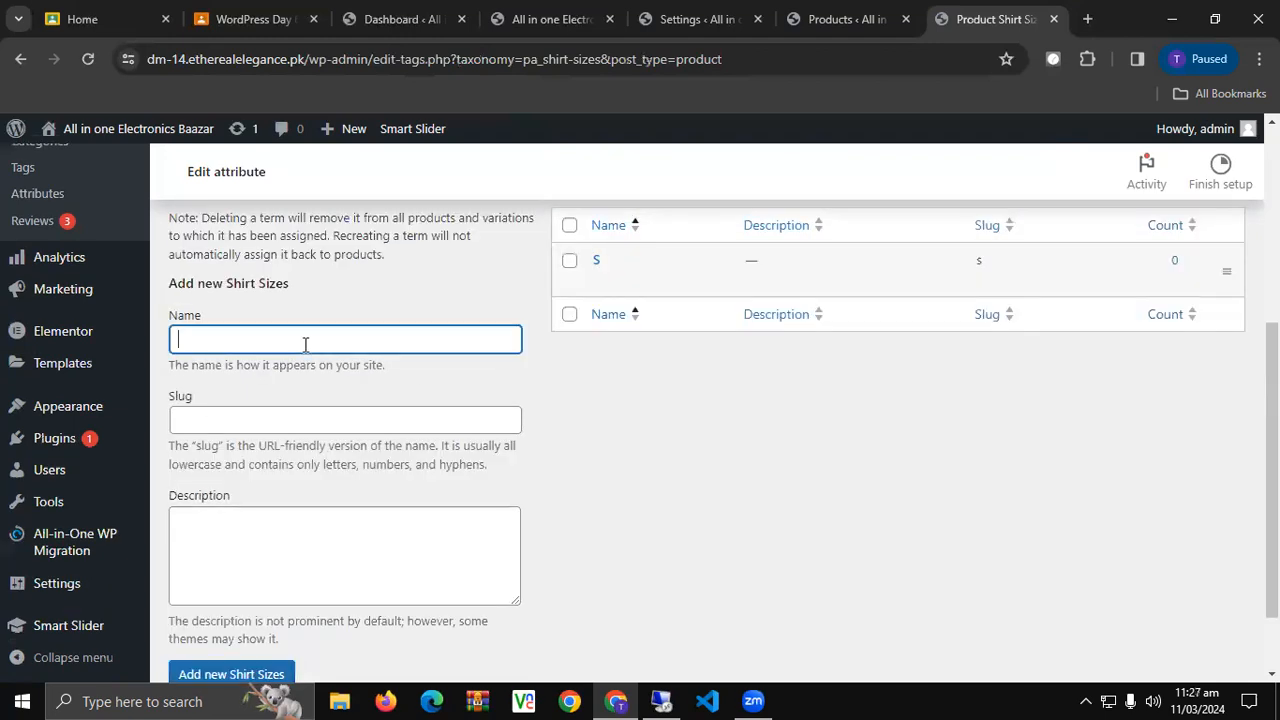
type("M")
scroll(300, 348, "down", 1)
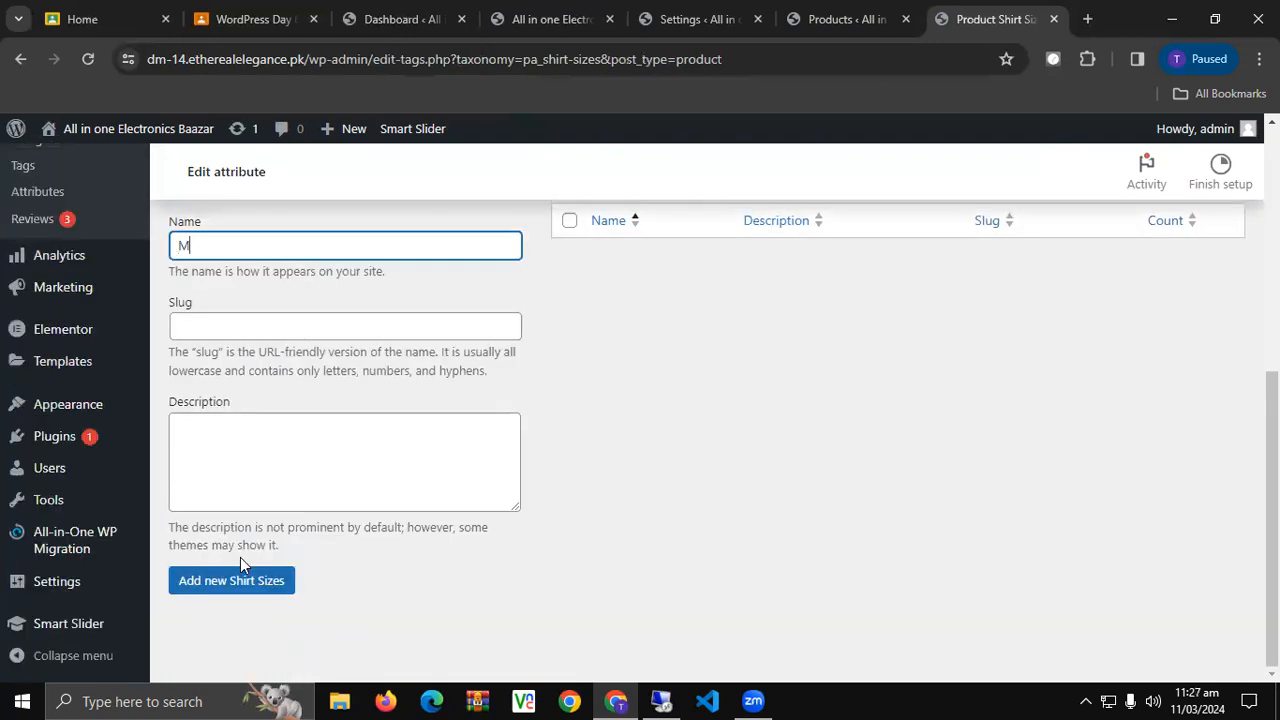
left_click(255, 582)
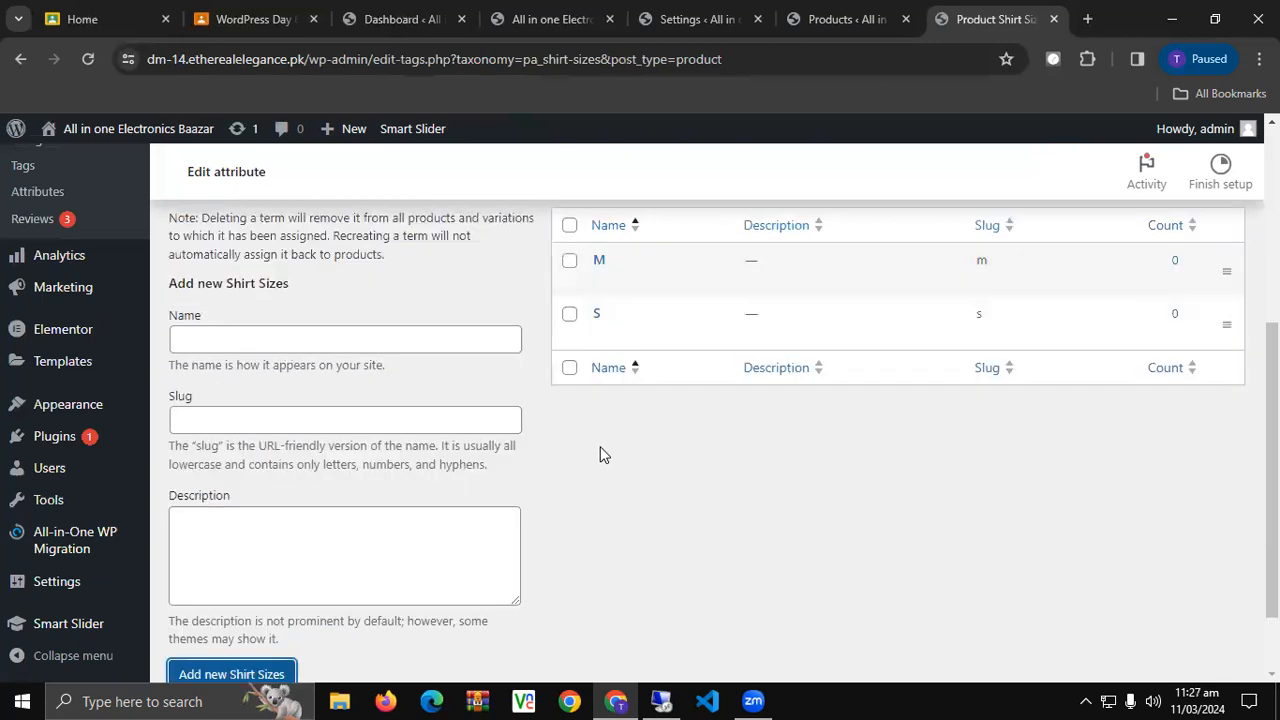
Add L, XL and XXL as Shirt Sizes terms and return to the Attributes list.
left_click(264, 346)
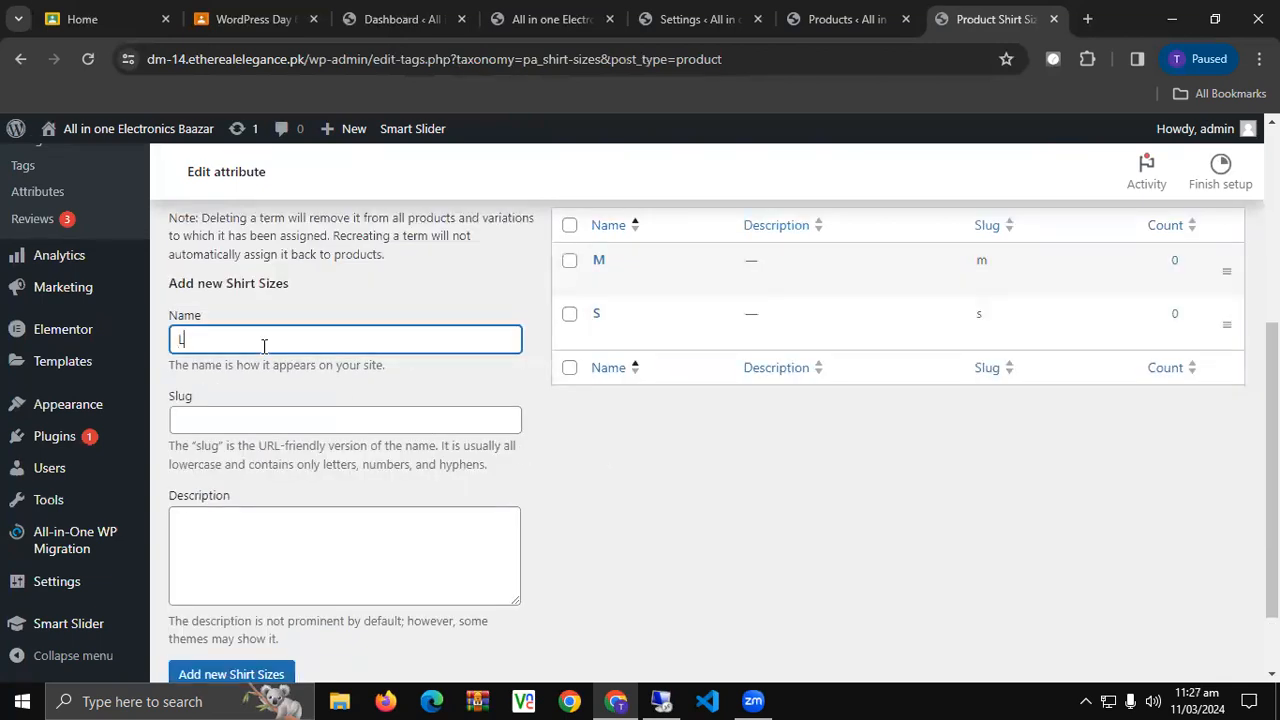
type("L")
scroll(264, 346, "down", 1)
left_click(264, 588)
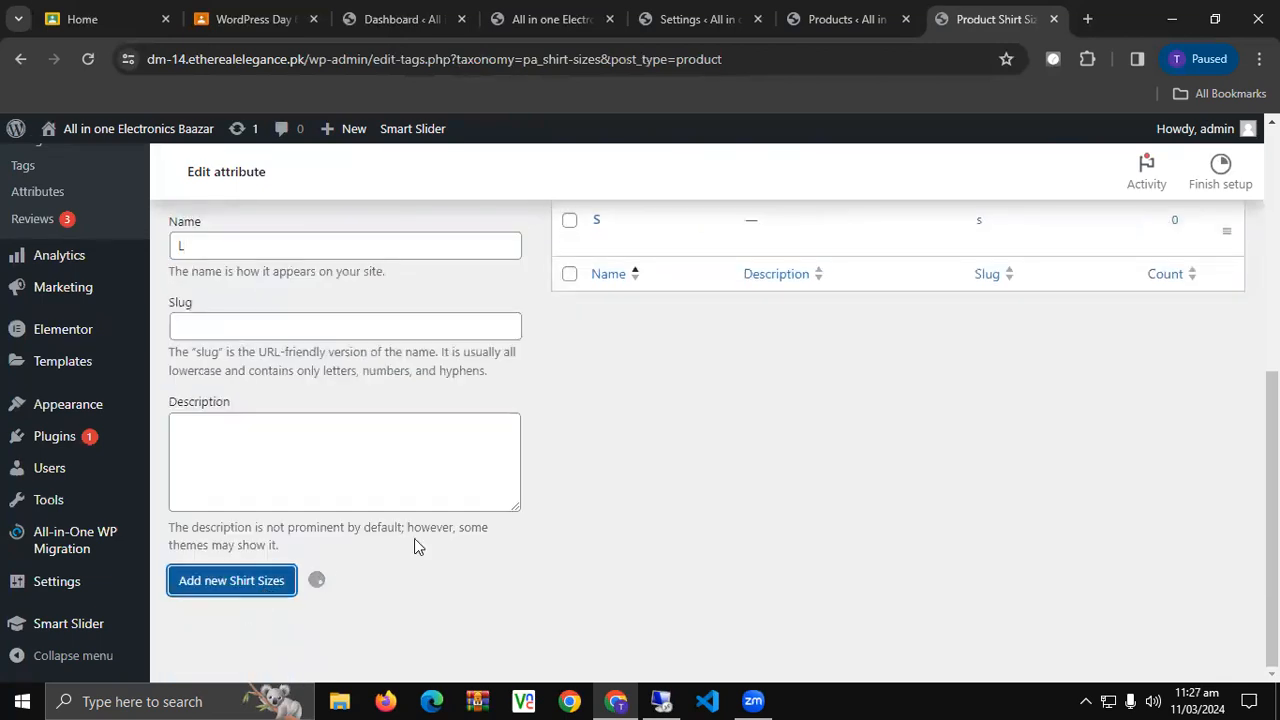
left_click(265, 431)
type("XL")
scroll(265, 431, "down", 3)
left_click(275, 580)
scroll(410, 517, "up", 2)
left_click(315, 442)
type("XX")
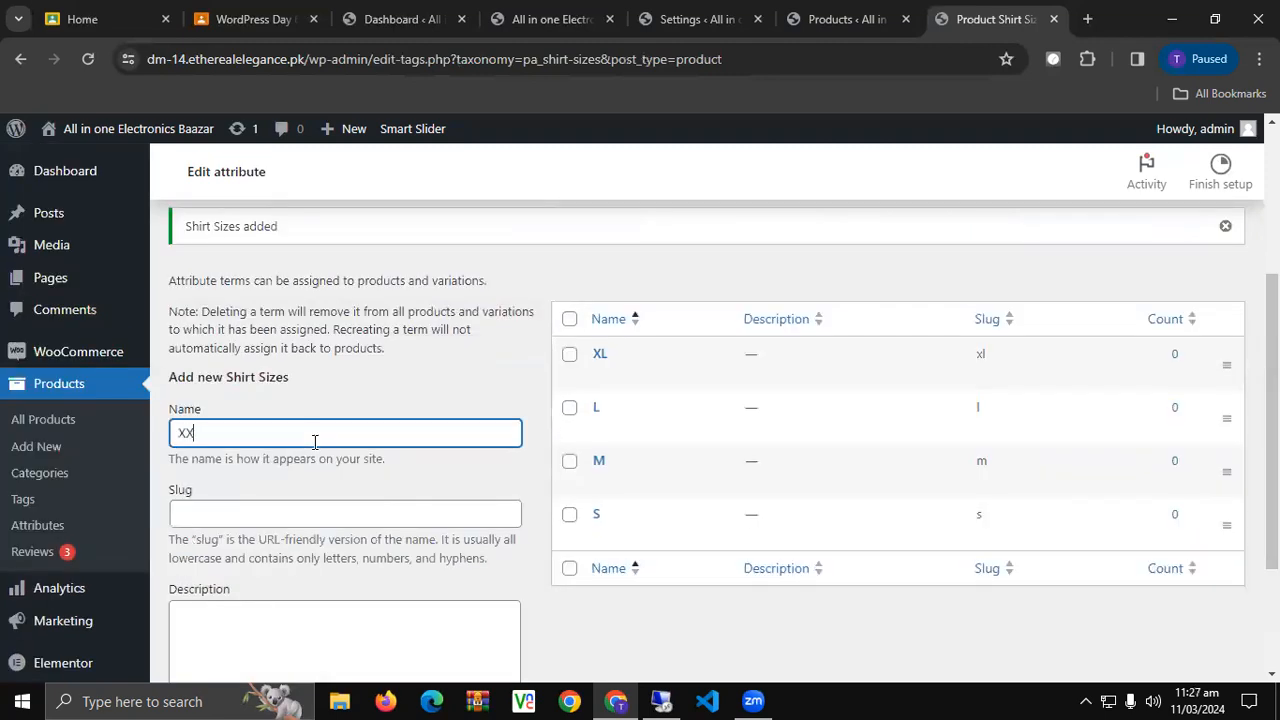
type("L")
scroll(315, 445, "down", 2)
left_click(255, 587)
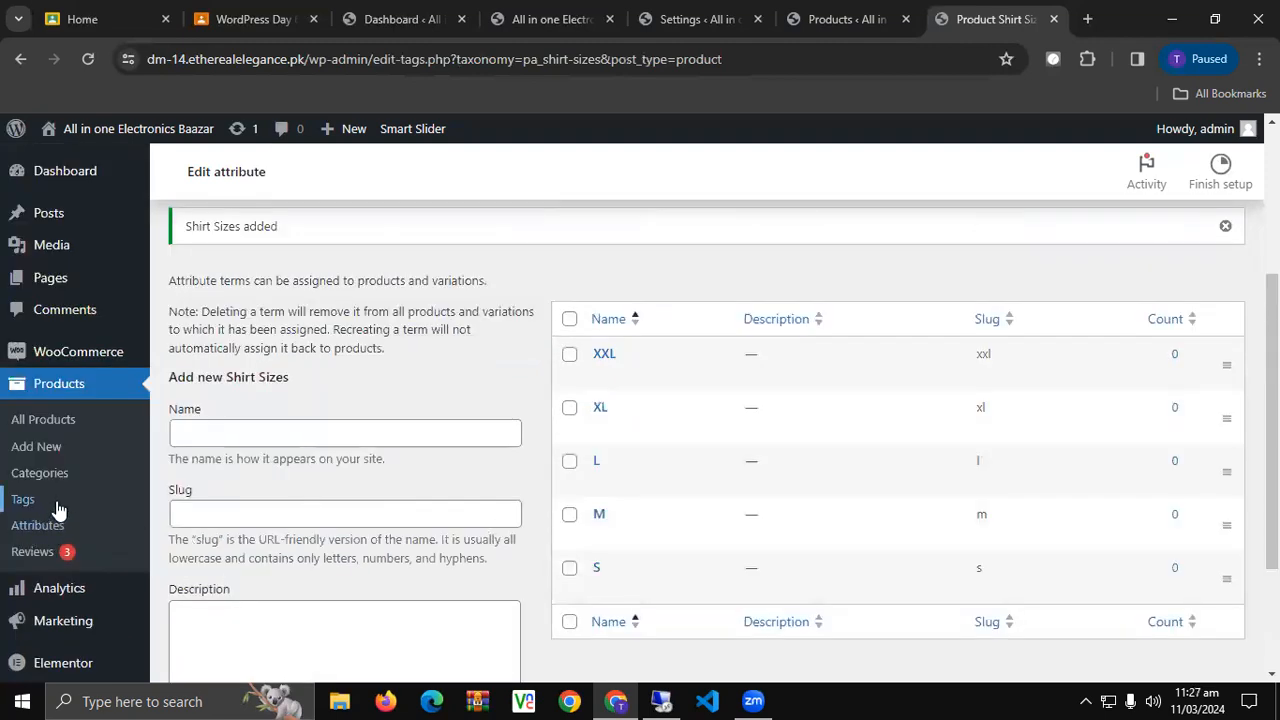
left_click(38, 529)
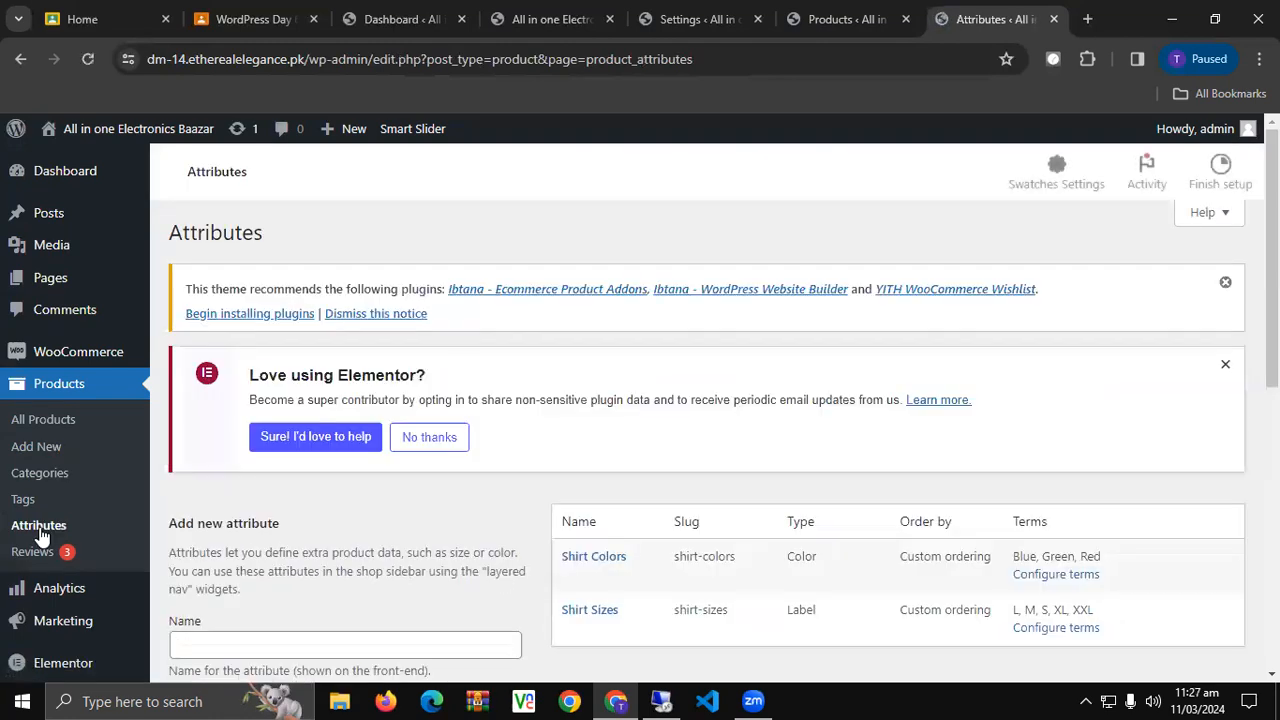
Open All Products in a new tab and start a blank new product.
scroll(346, 452, "down", 1)
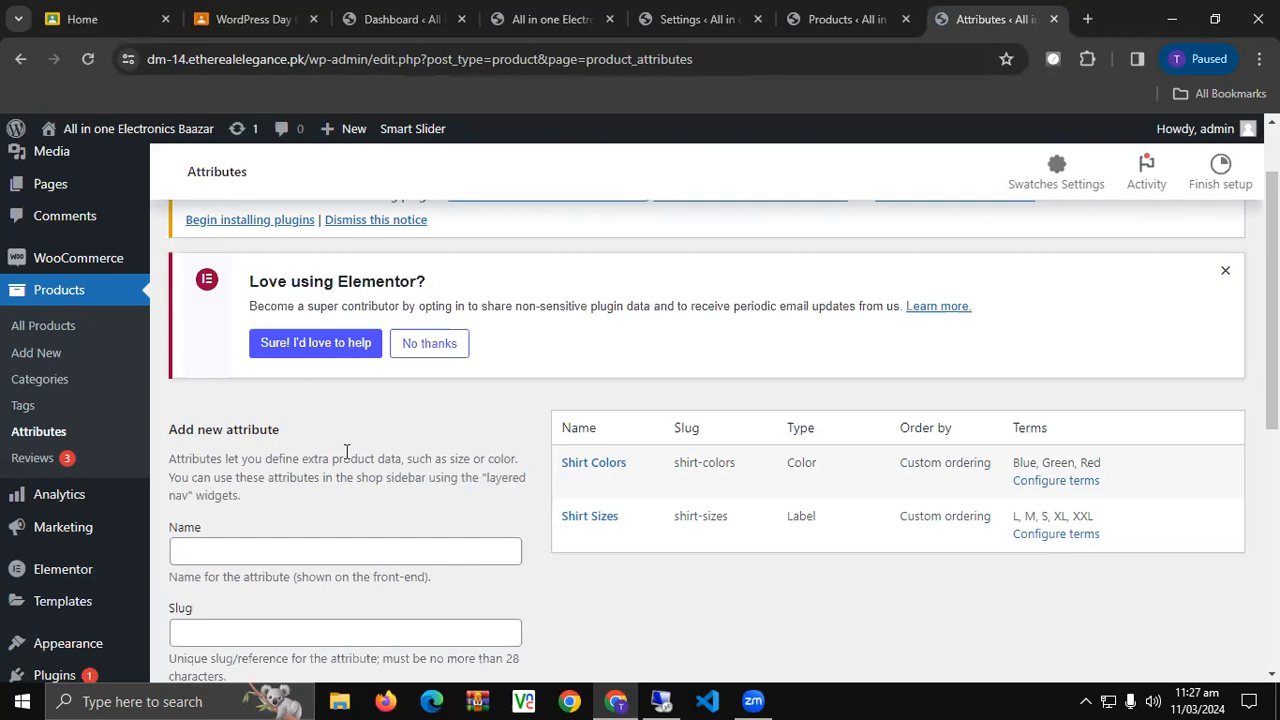
middle_click(55, 328)
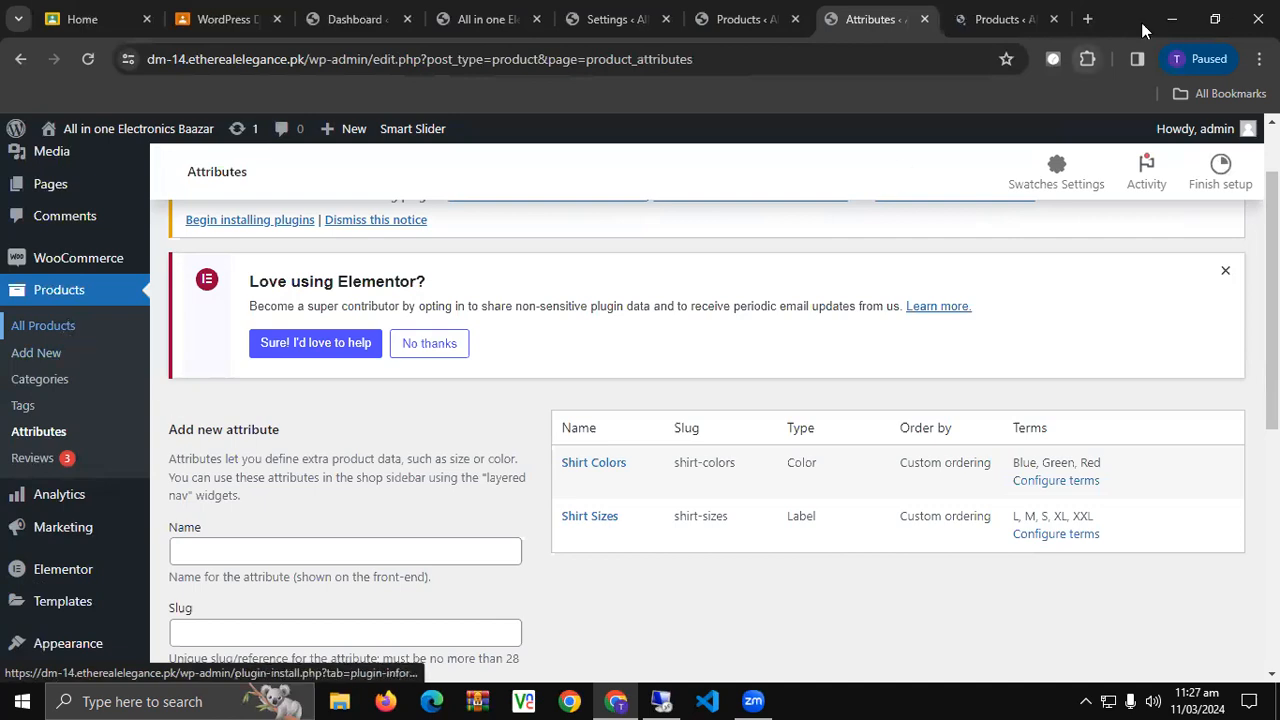
left_click(995, 19)
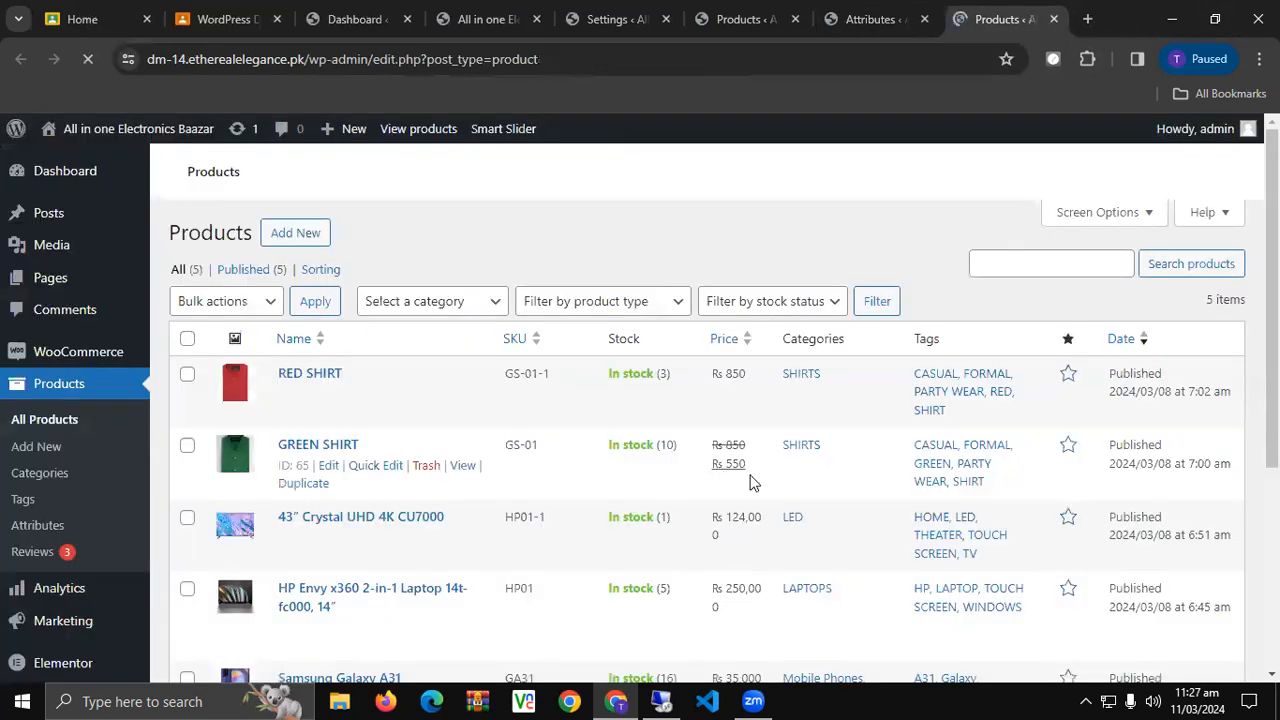
left_click(306, 240)
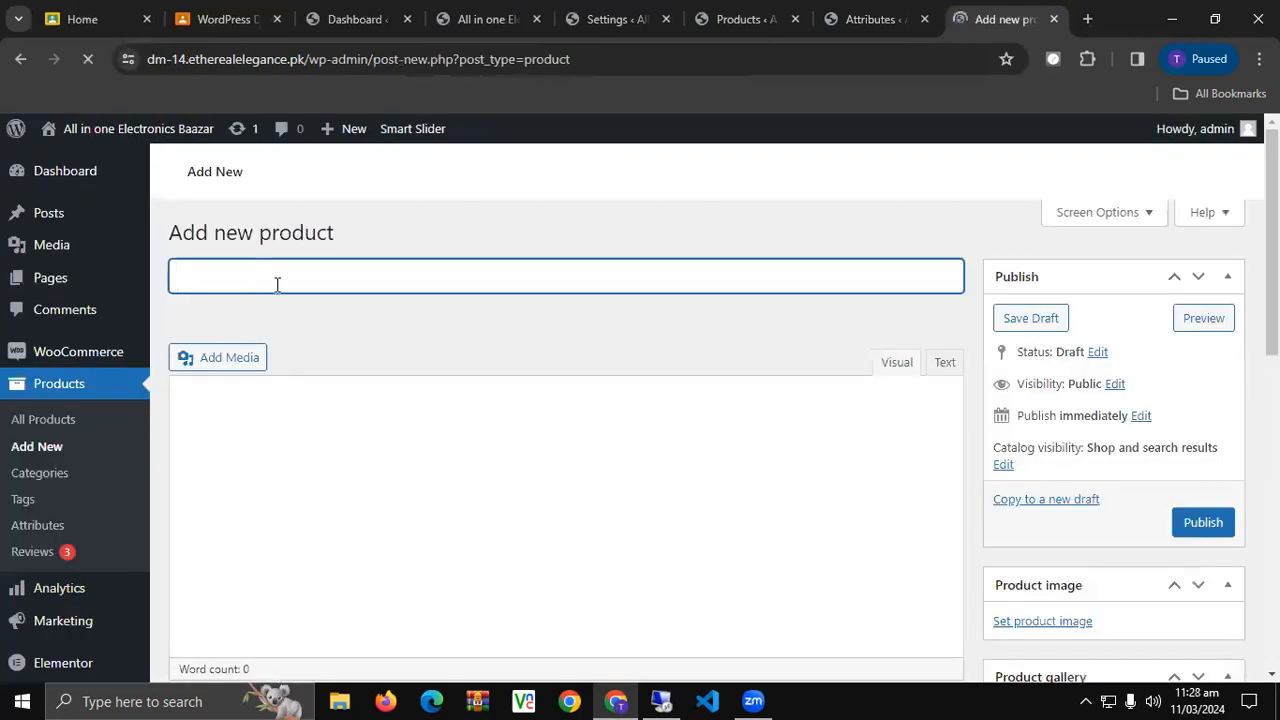
Name the new product 'Plain Shirt'.
type("S")
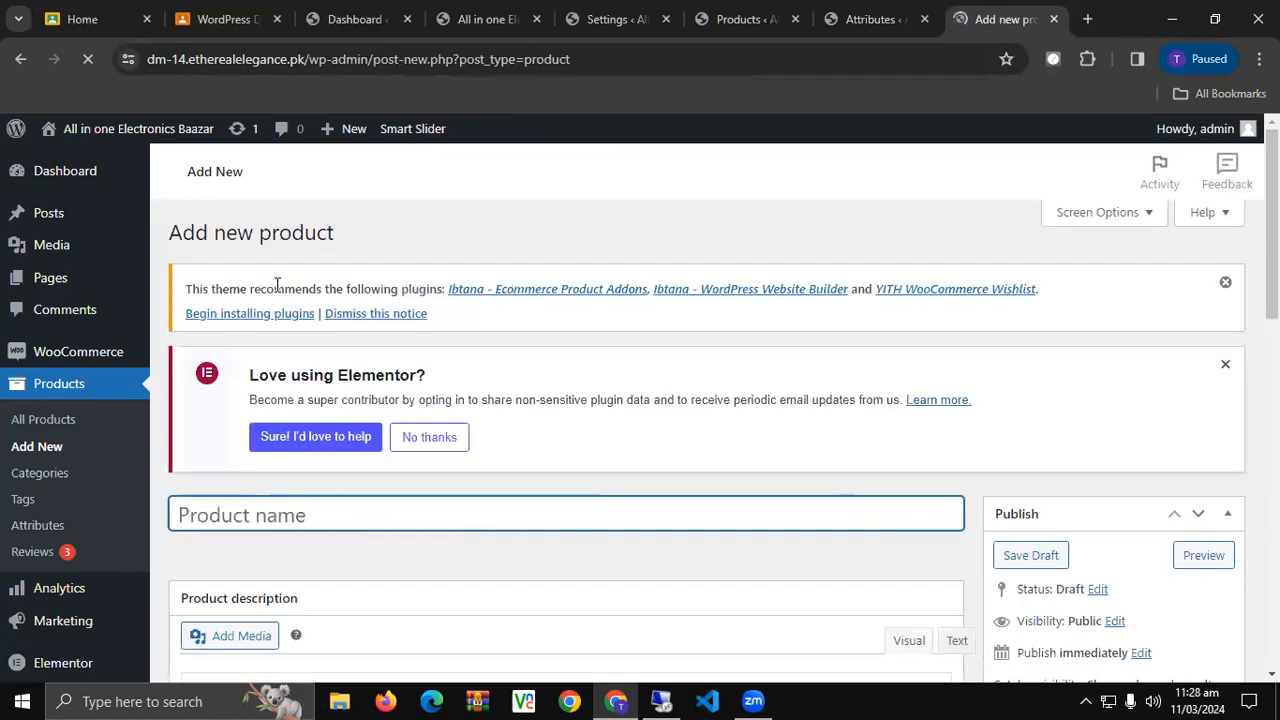
type("Plain Shirt")
scroll(533, 330, "down", 3)
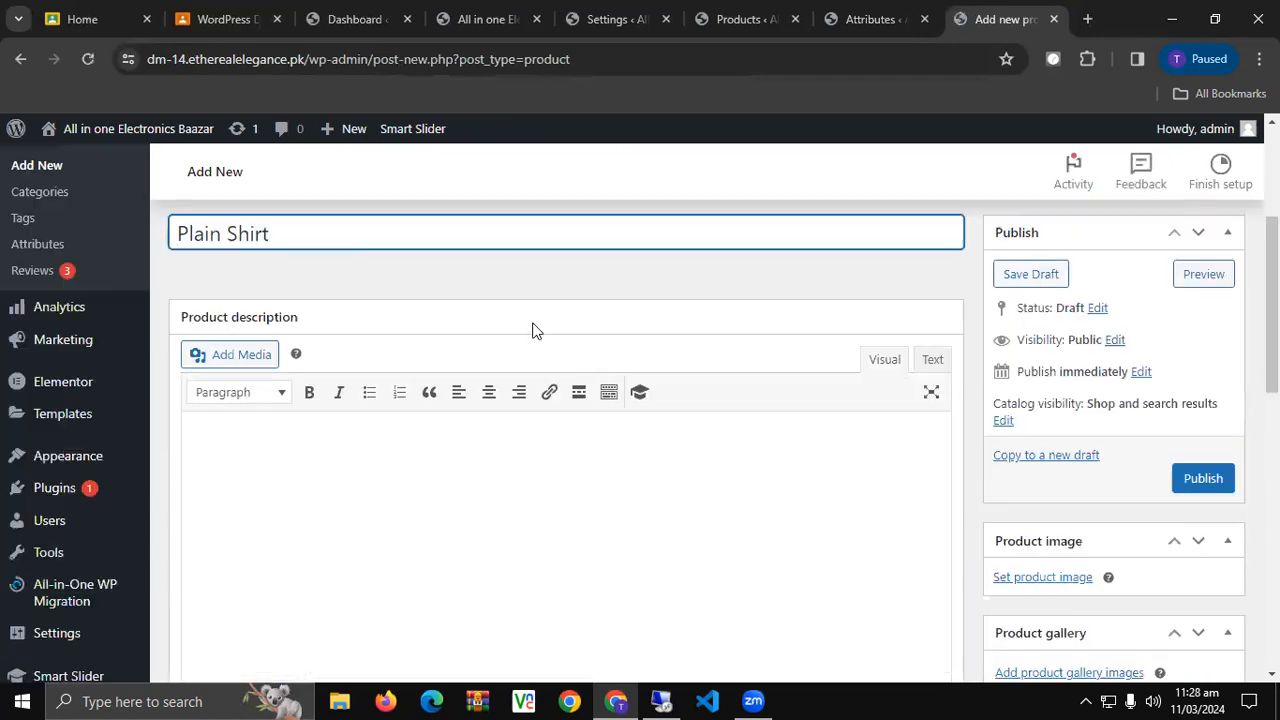
scroll(535, 328, "down", 2)
Bring up the product image Upload files panel, cancelling the file browser without choosing an image.
left_click(1040, 386)
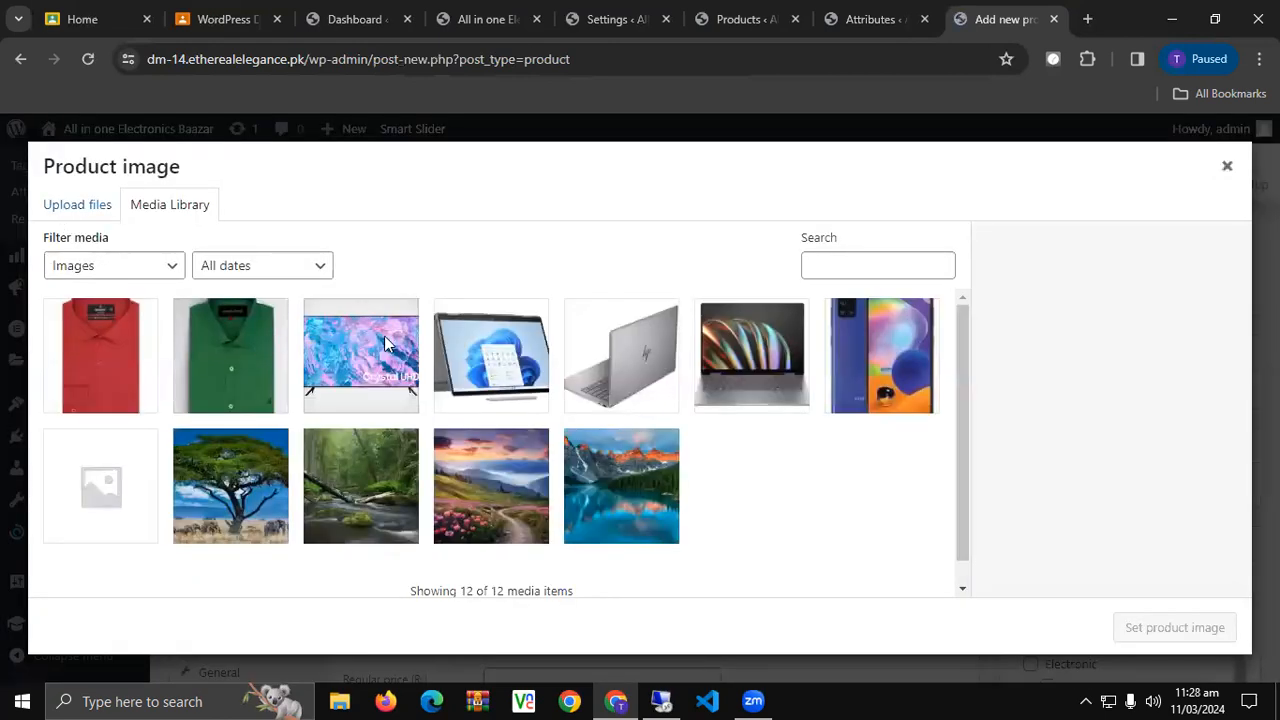
left_click(77, 205)
left_click(614, 435)
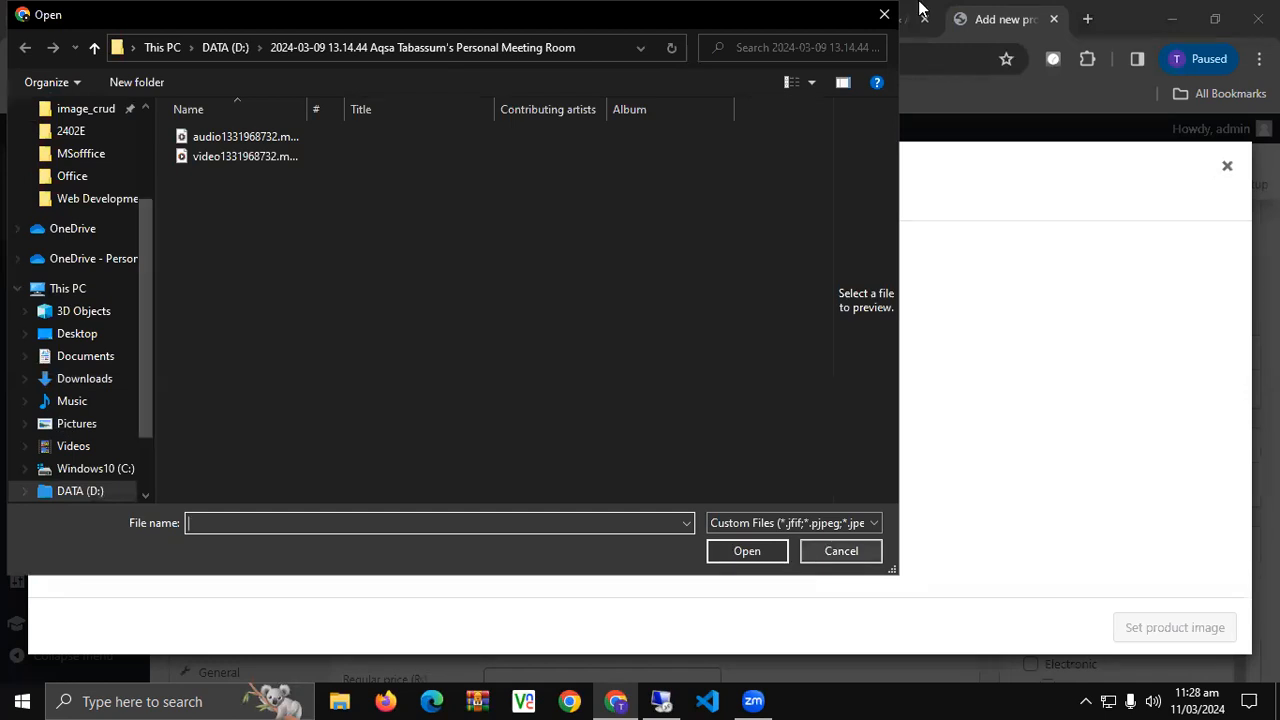
left_click(841, 551)
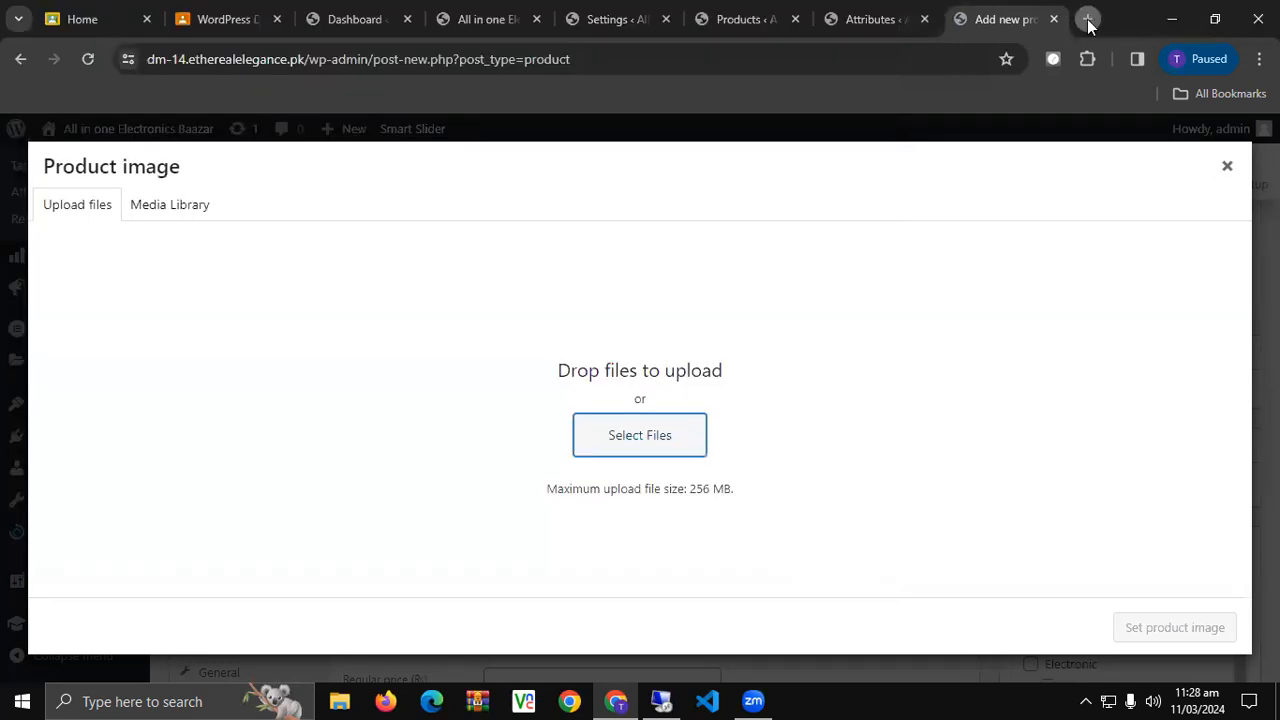
left_click(1088, 19)
Search Google for 'plain shirt white' images.
type("pa")
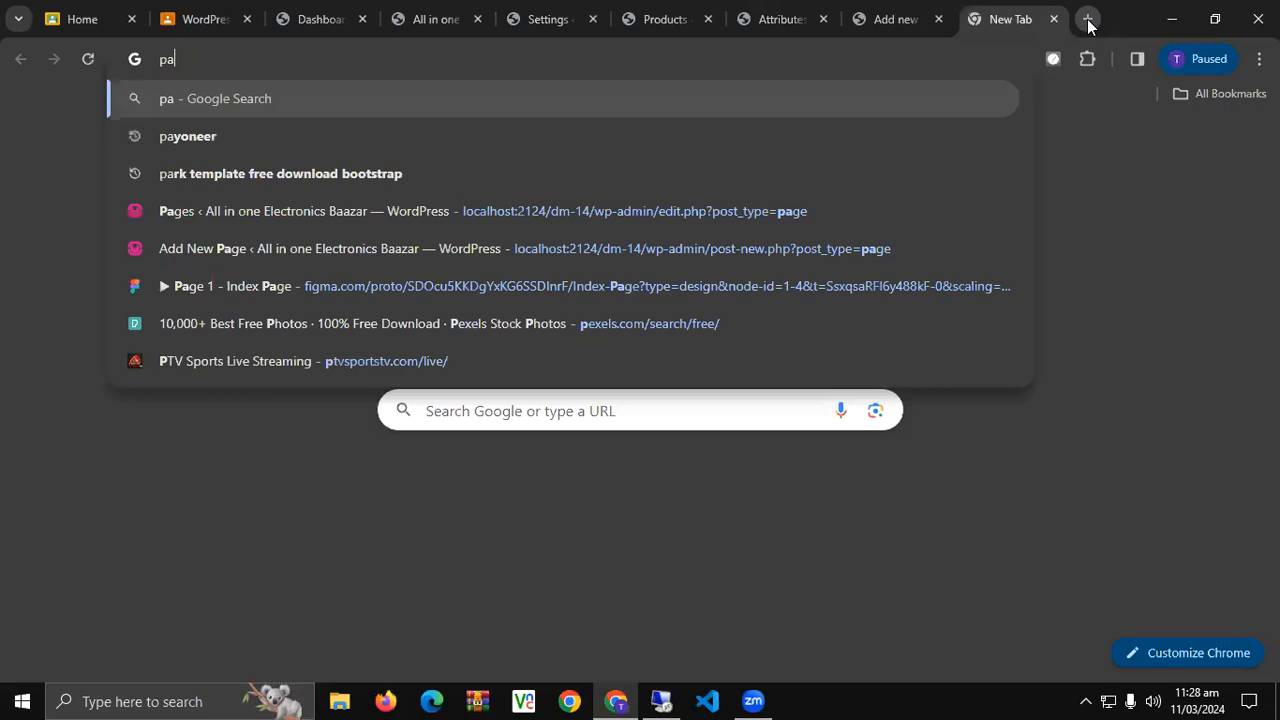
type("i")
key("BackSpace")
key("BackSpace")
type("la")
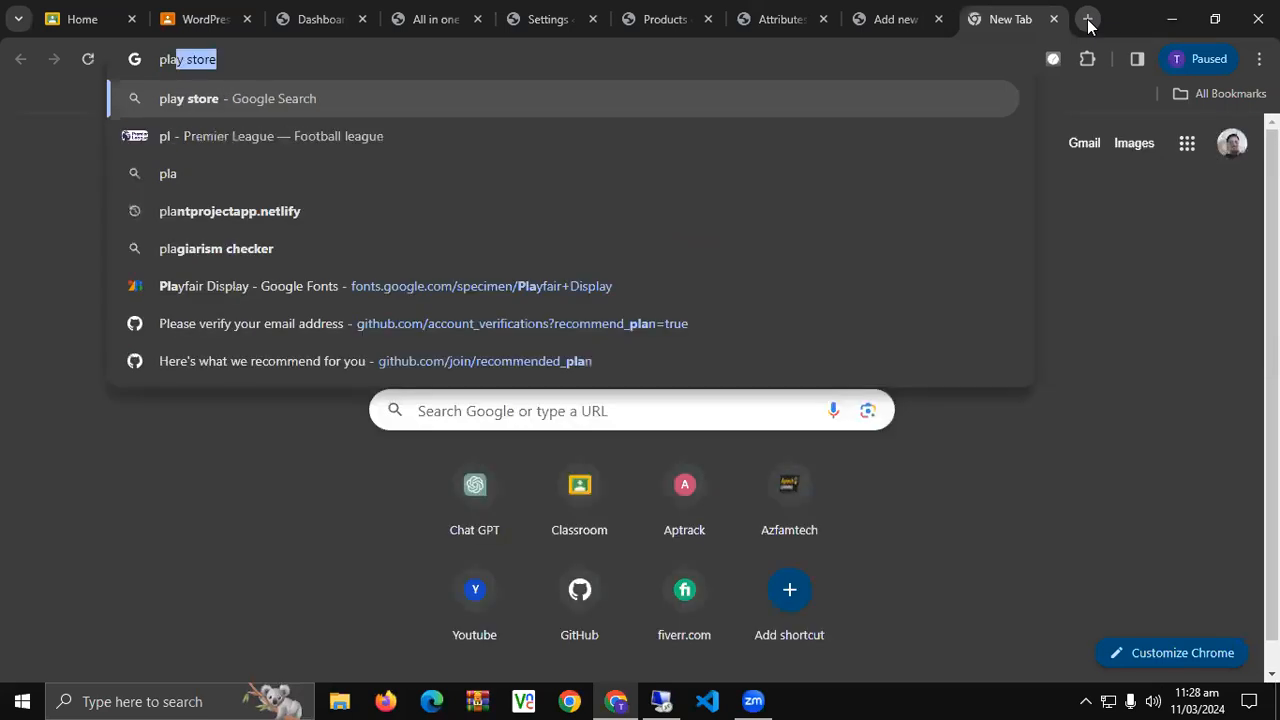
type("in shrit")
key("Return")
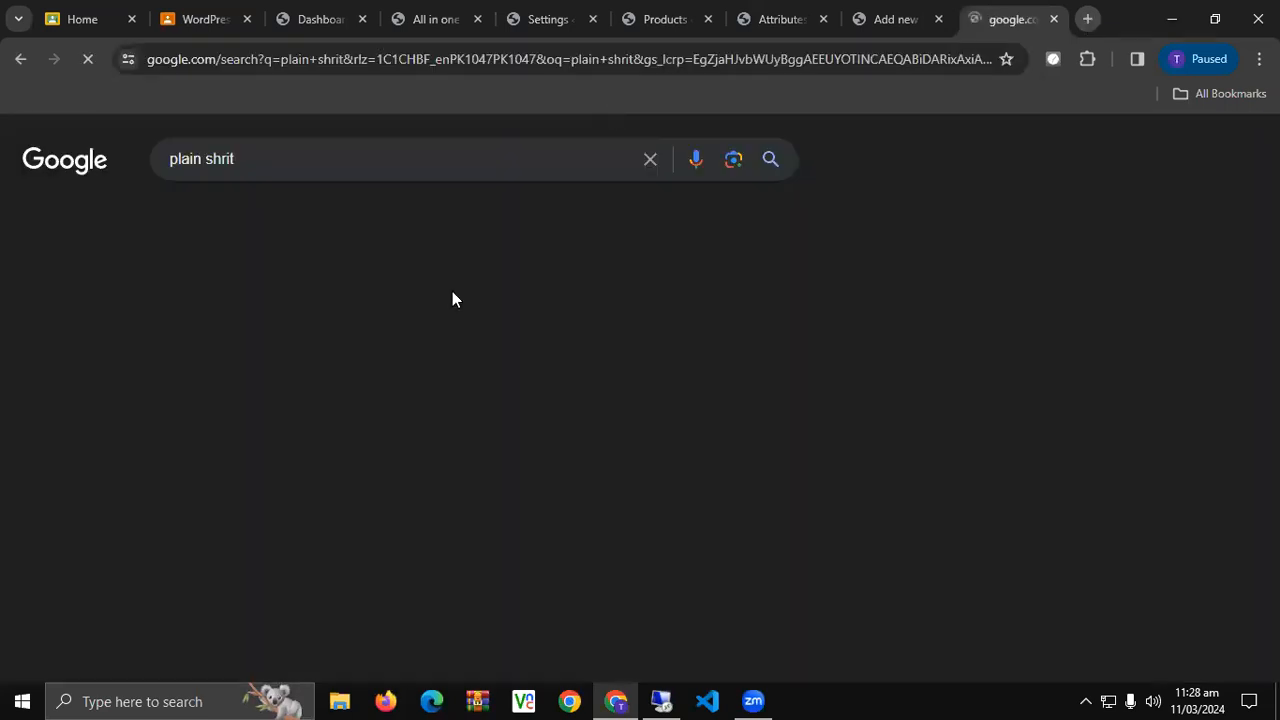
scroll(452, 300, "down", 3)
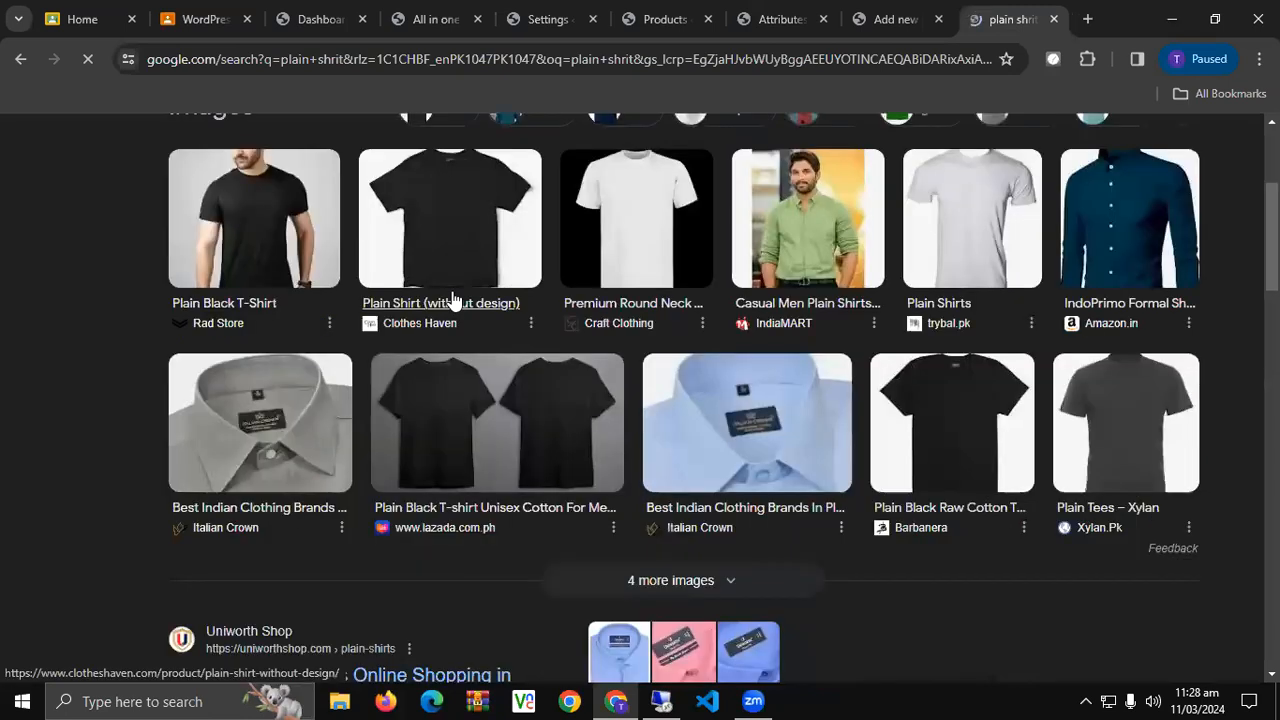
scroll(371, 140, "up", 3)
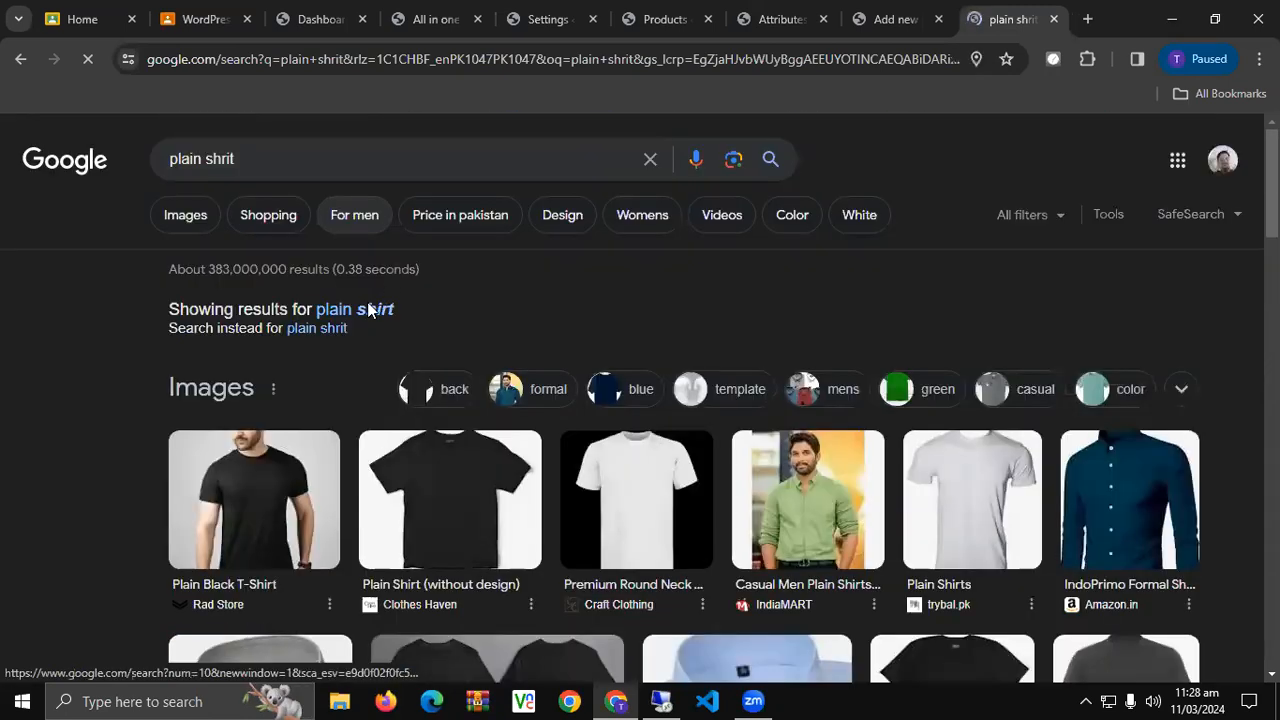
left_click(371, 159)
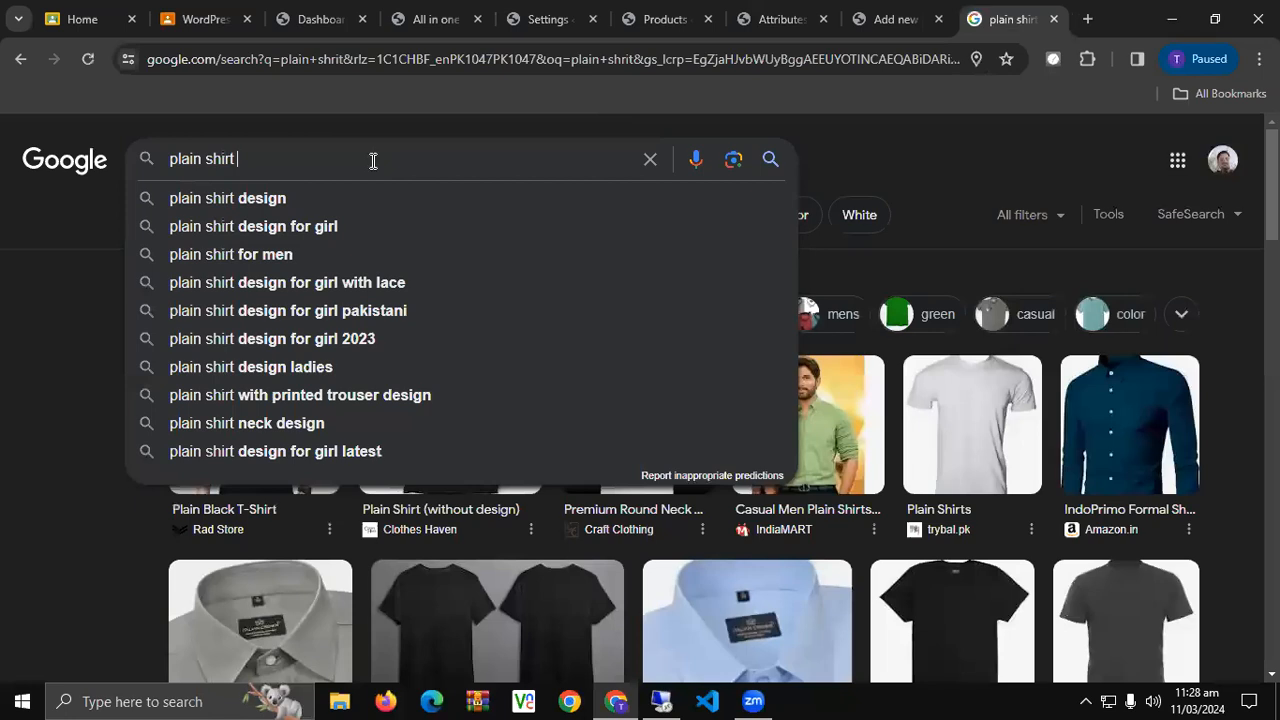
type("white")
key("Return")
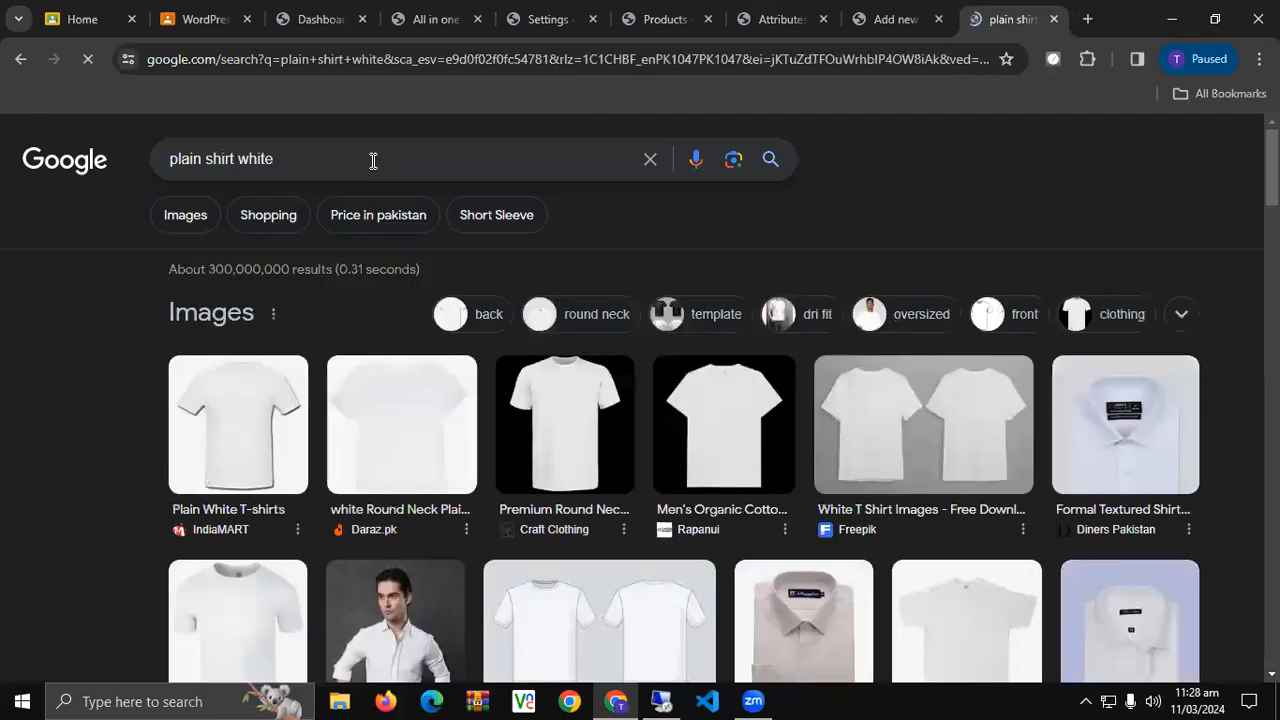
scroll(373, 165, "down", 3)
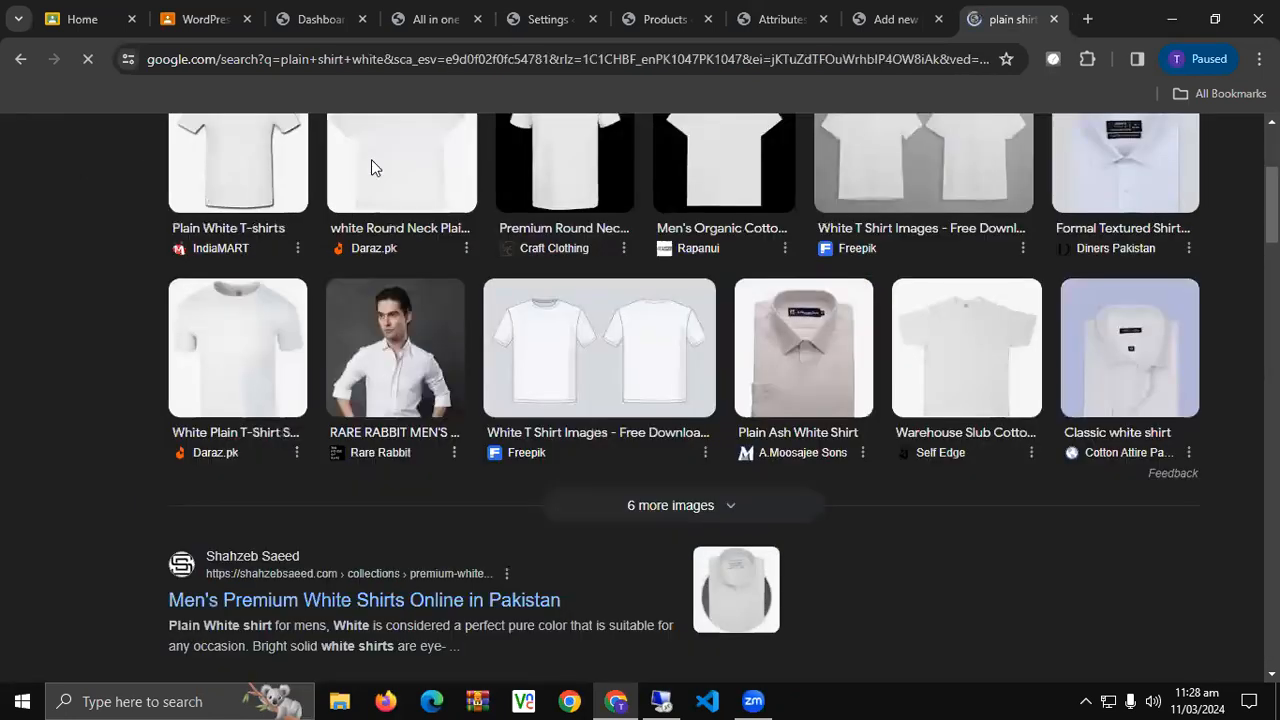
scroll(371, 165, "up", 2)
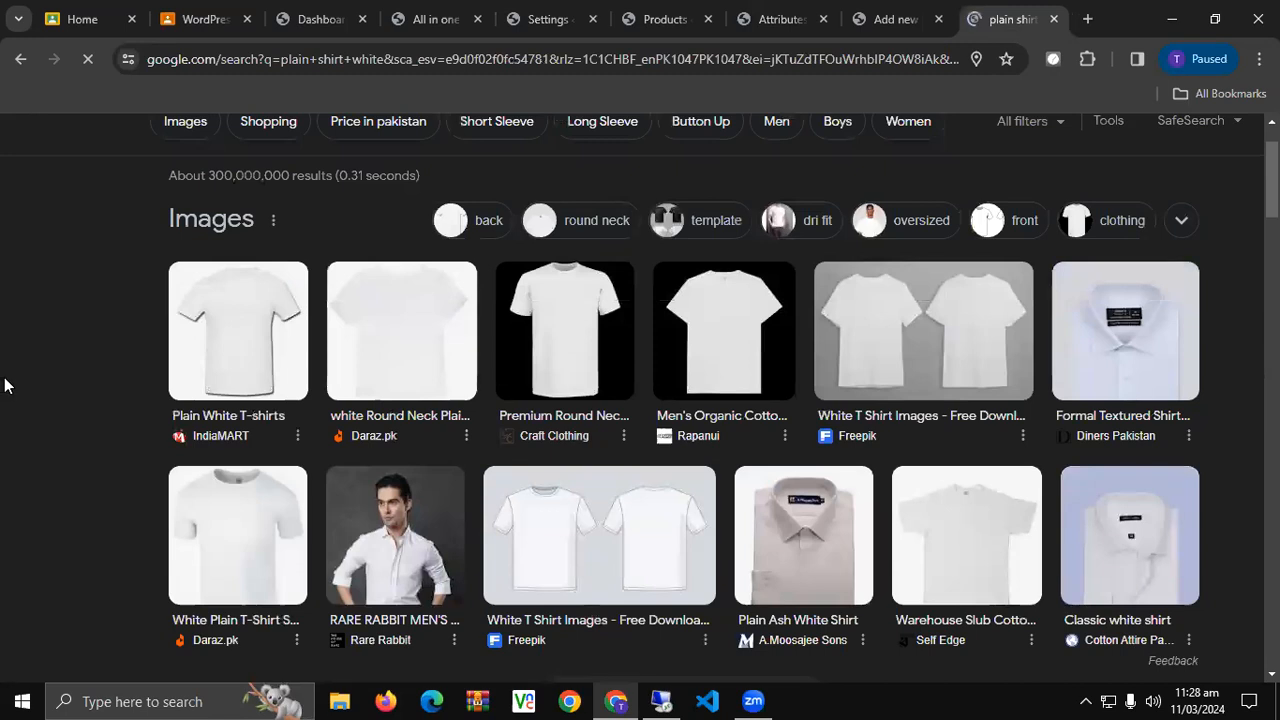
Preview the Classic white shirt image and choose Save image as.
left_click(1130, 535)
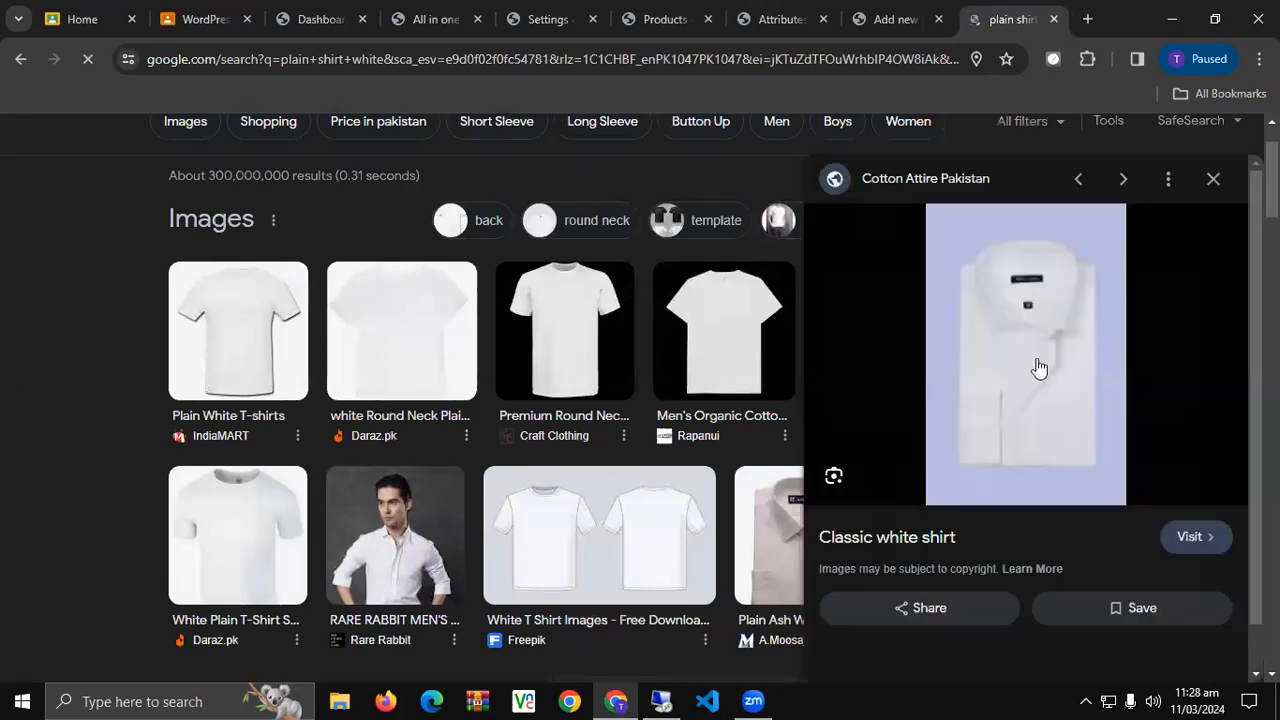
right_click(1016, 362)
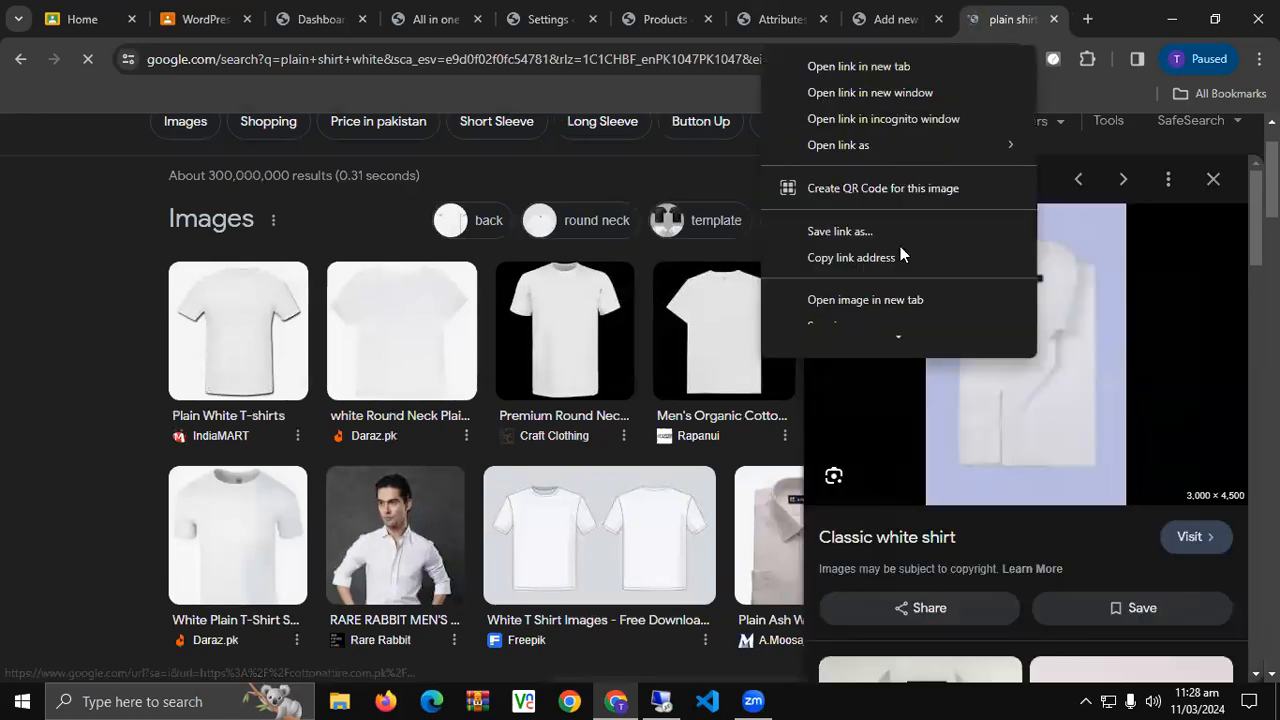
scroll(900, 250, "down", 2)
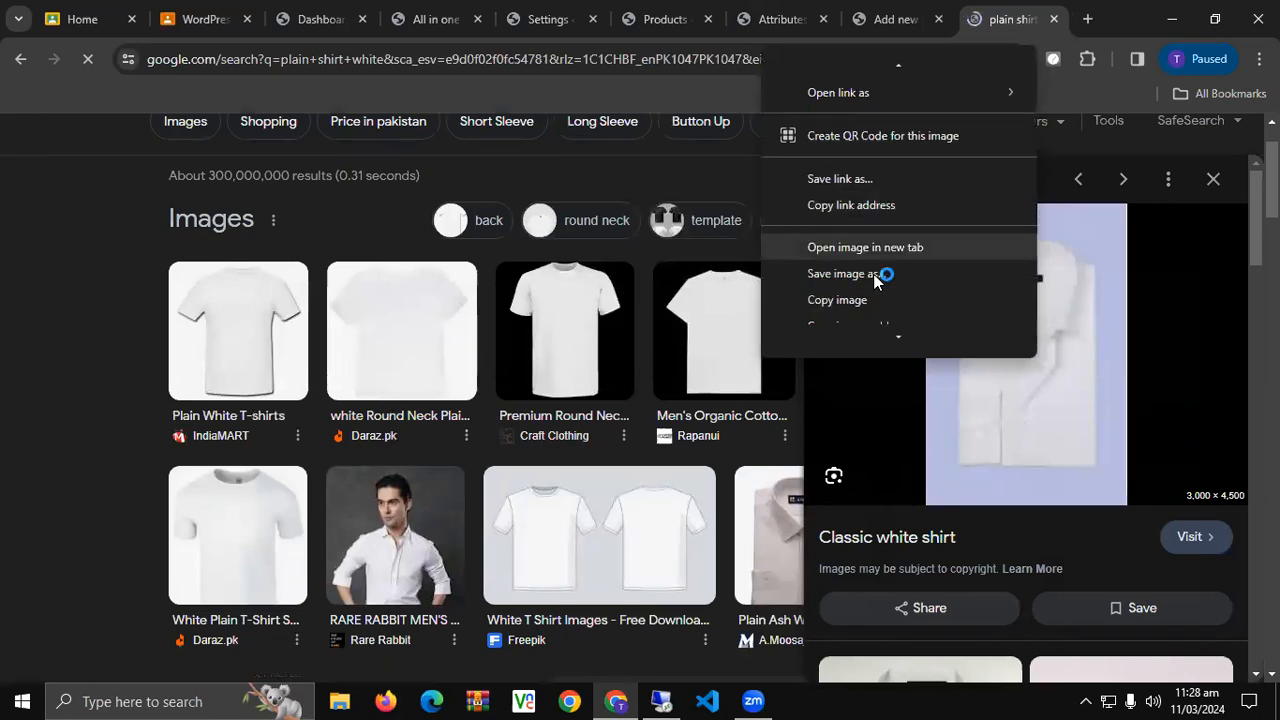
left_click(875, 274)
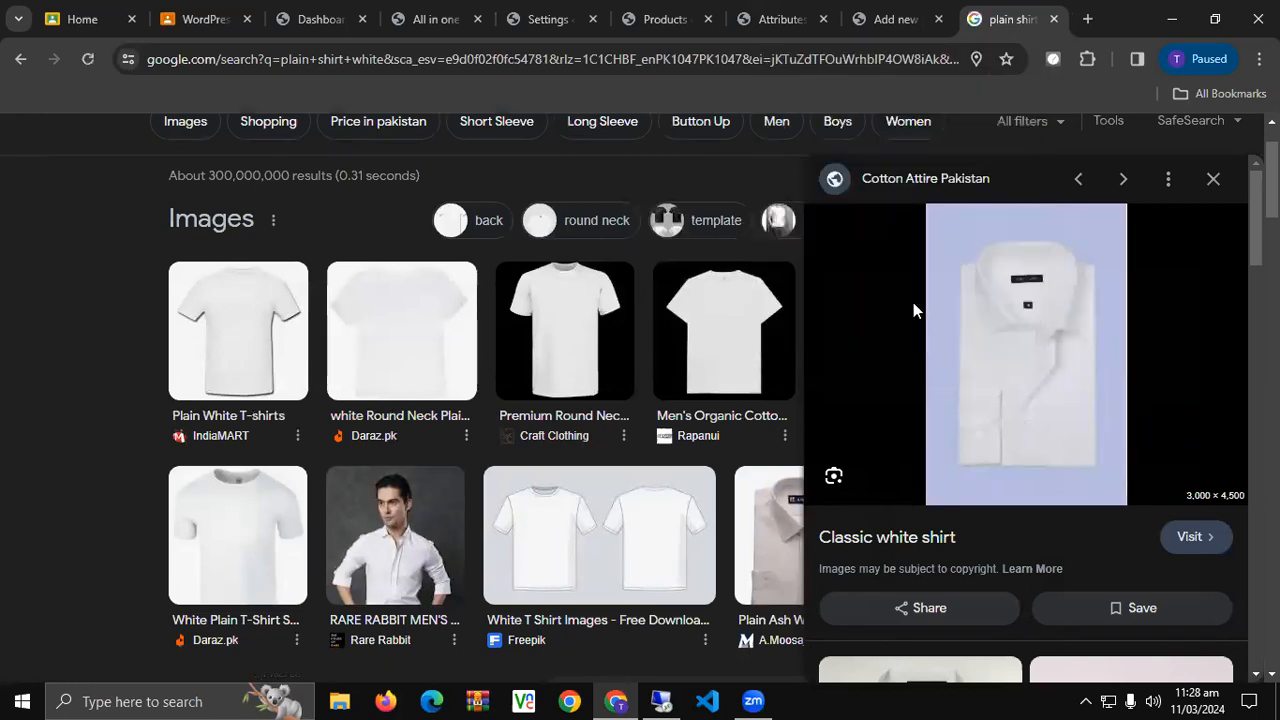
Save the white shirt image as 'white' in the Desktop DM14 folder.
scroll(65, 188, "down", 1)
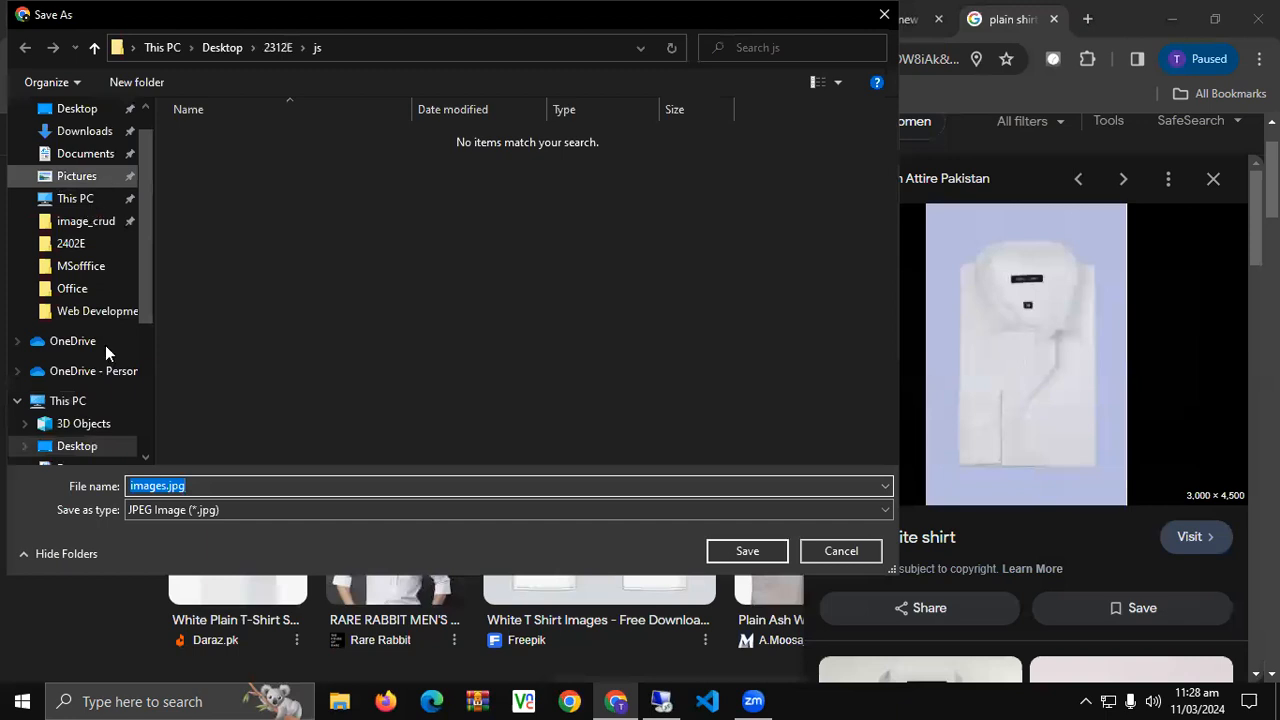
left_click(77, 446)
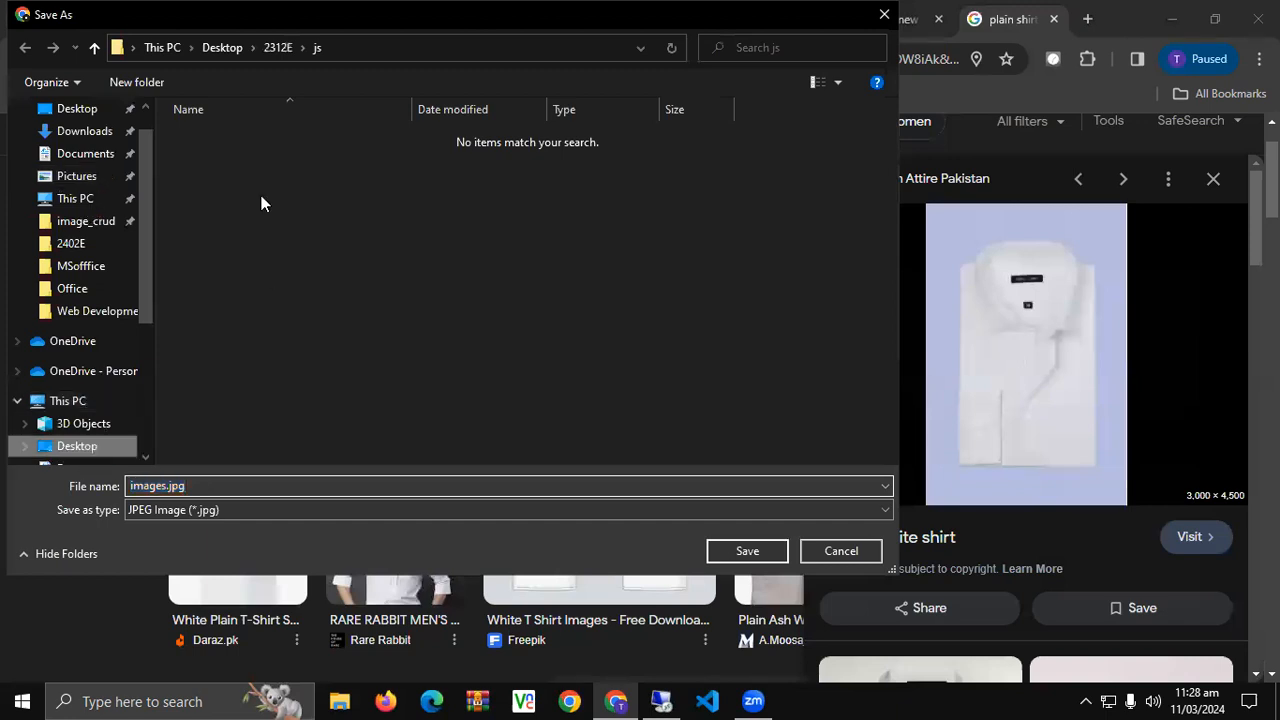
scroll(257, 304, "down", 1)
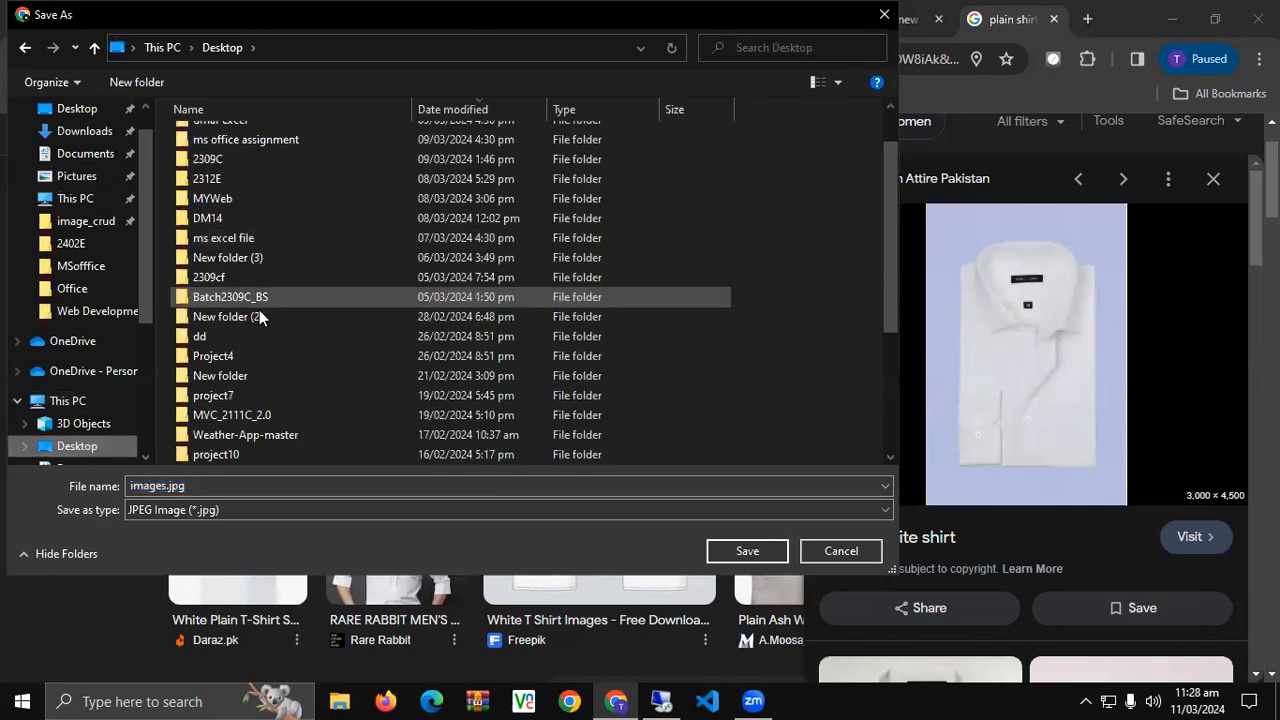
scroll(259, 312, "down", 2)
scroll(259, 312, "down", 1)
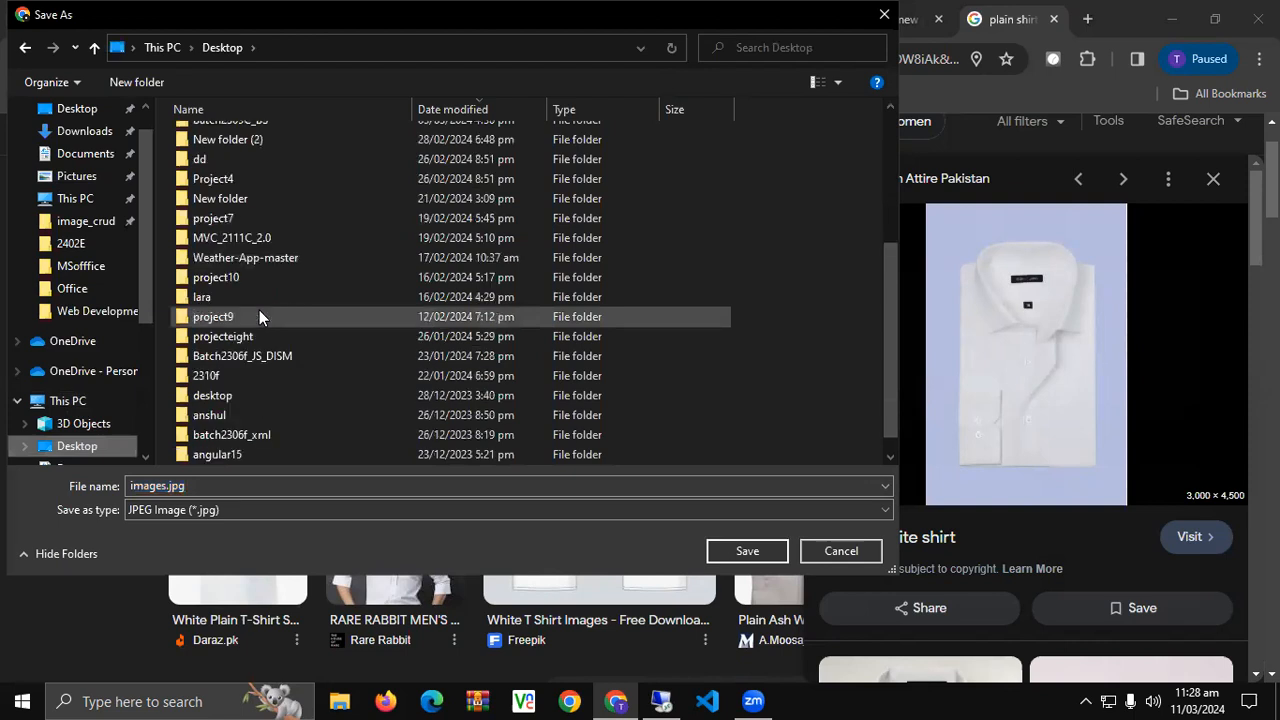
scroll(259, 310, "up", 2)
scroll(259, 310, "up", 2)
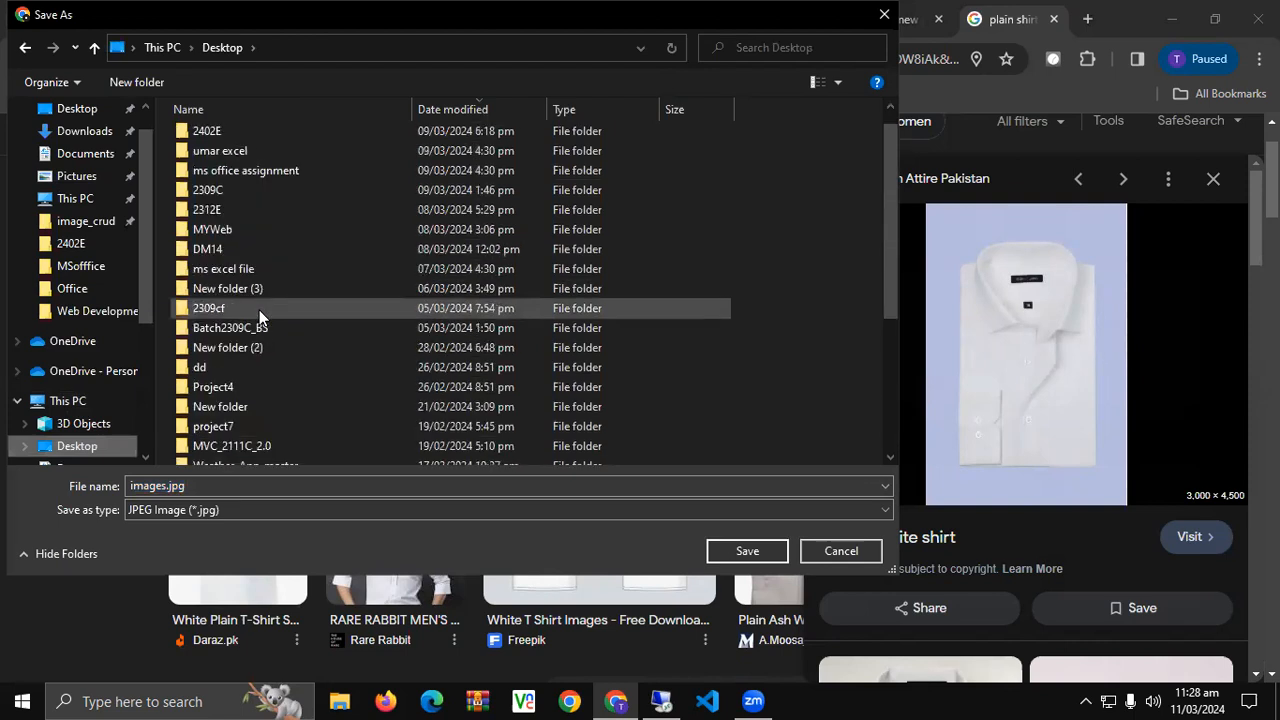
scroll(259, 310, "down", 4)
scroll(260, 308, "up", 5)
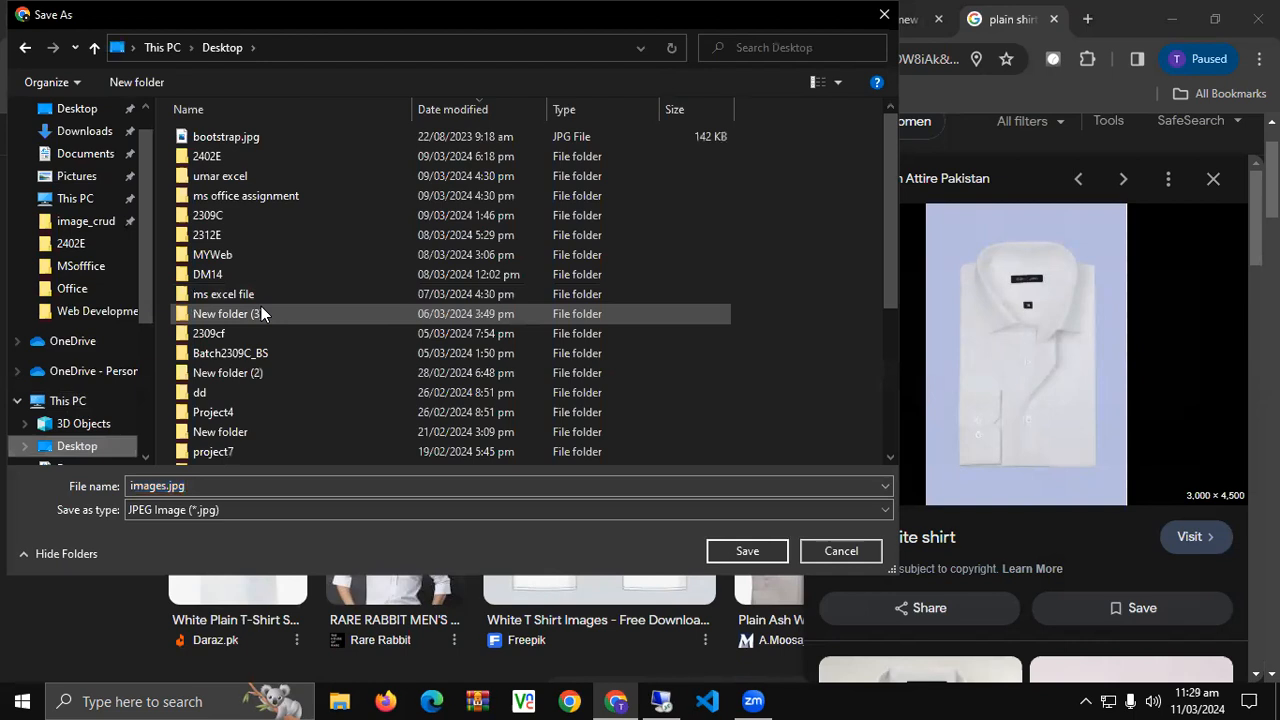
scroll(261, 313, "down", 3)
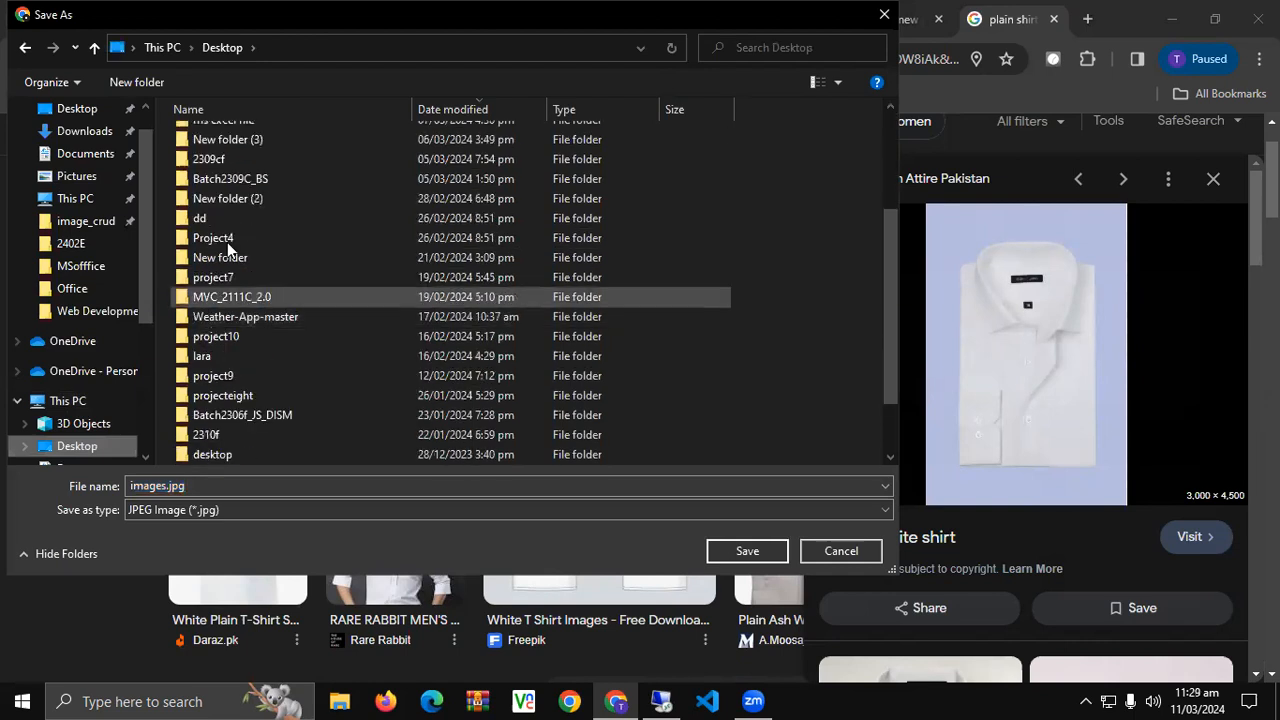
scroll(253, 337, "down", 1)
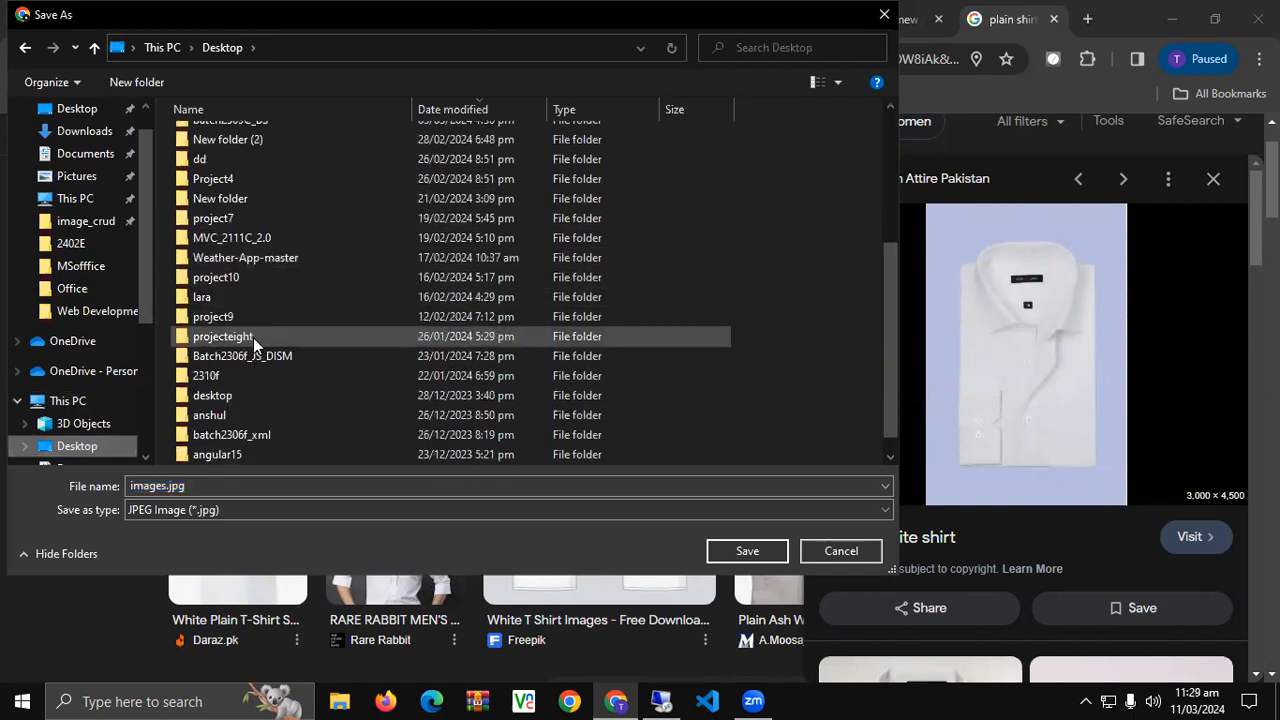
left_click(255, 249)
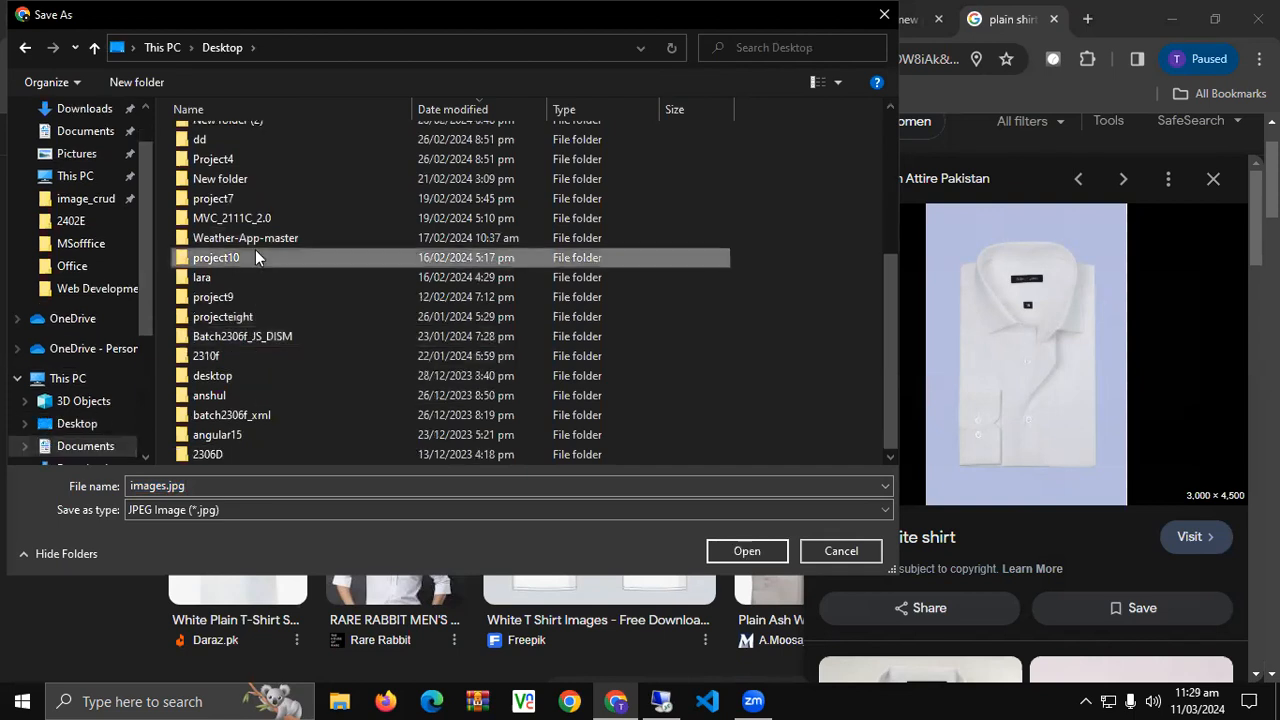
scroll(255, 249, "up", 2)
left_click(255, 249)
double_click(219, 131)
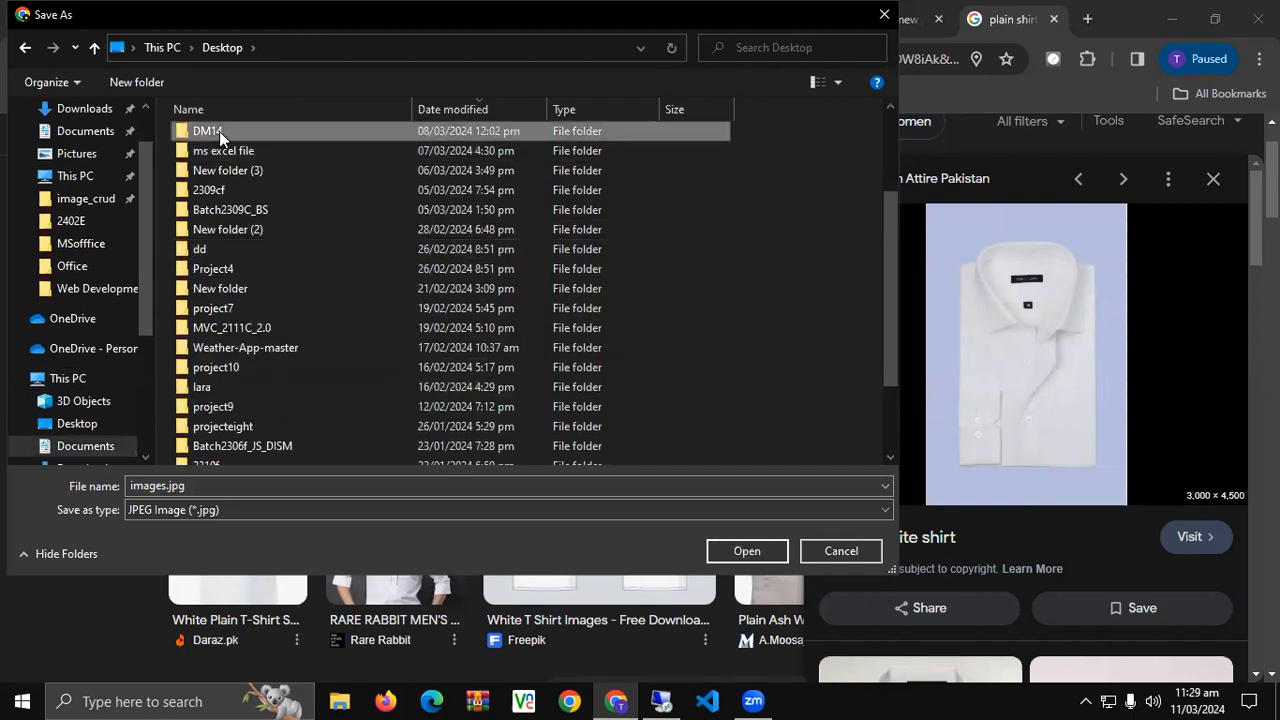
left_click(255, 480)
type("white")
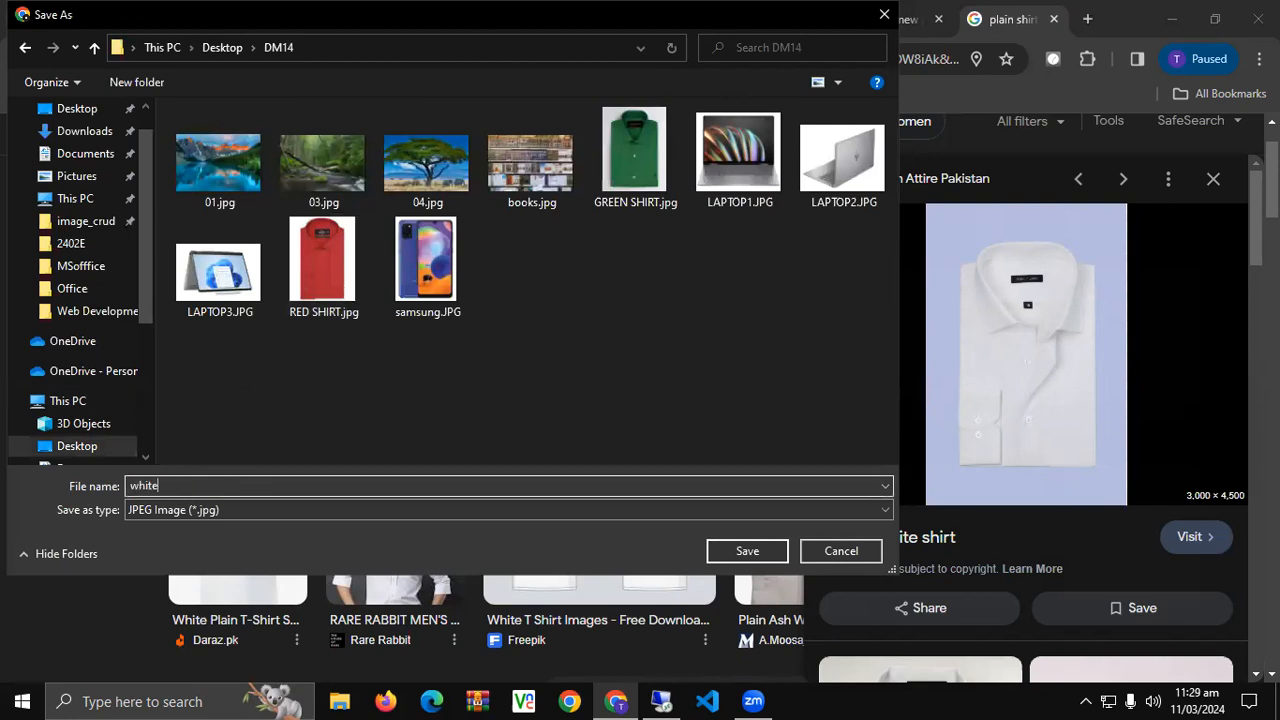
key("Return")
Go back to the Add new product tab and browse for the product image file.
left_click(895, 17)
left_click(800, 8)
left_click(895, 17)
left_click(660, 438)
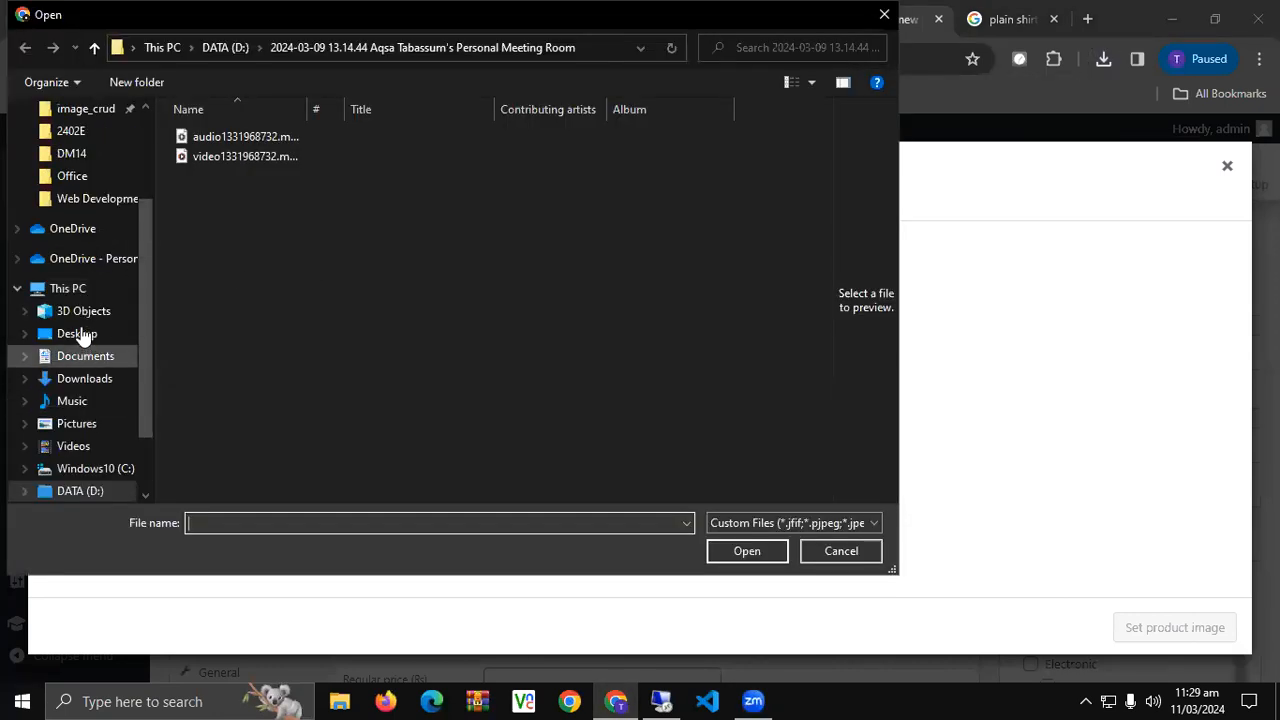
Upload white.jpg from Desktop > DM14 and set it as Plain Shirt's product image.
left_click(77, 334)
left_click(444, 105)
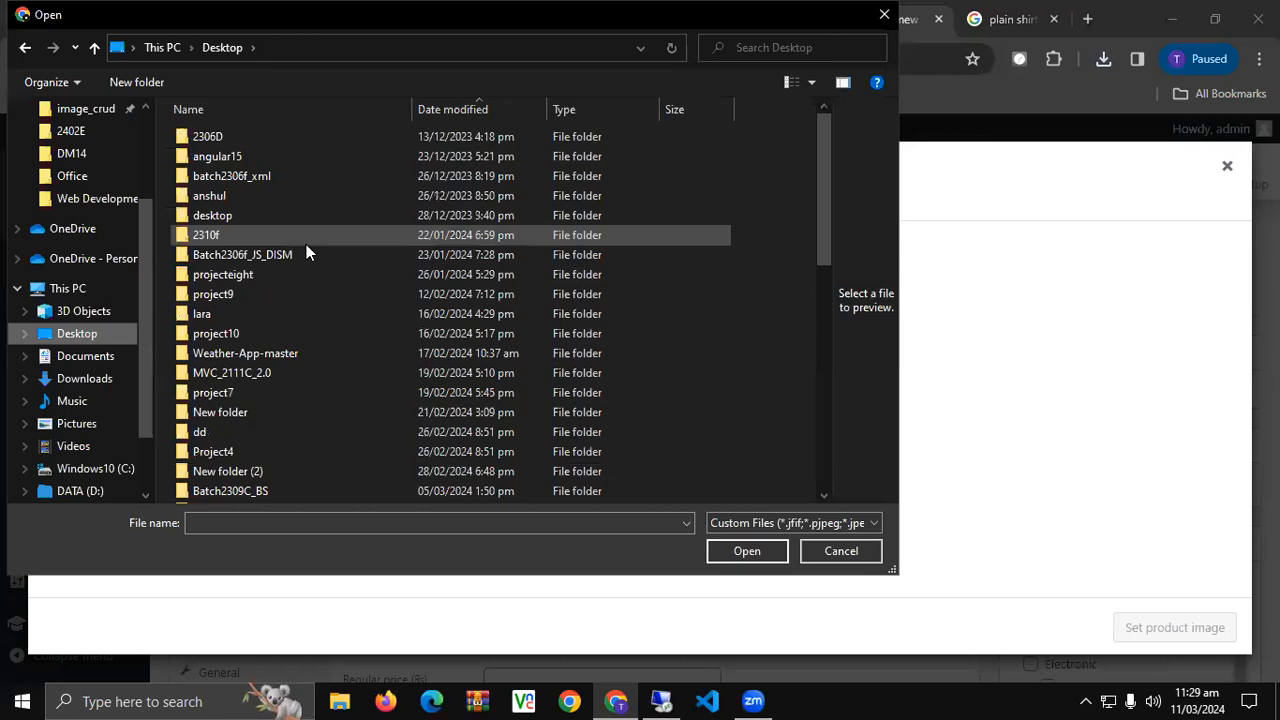
scroll(244, 409, "down", 2)
scroll(255, 399, "down", 1)
scroll(253, 375, "up", 3)
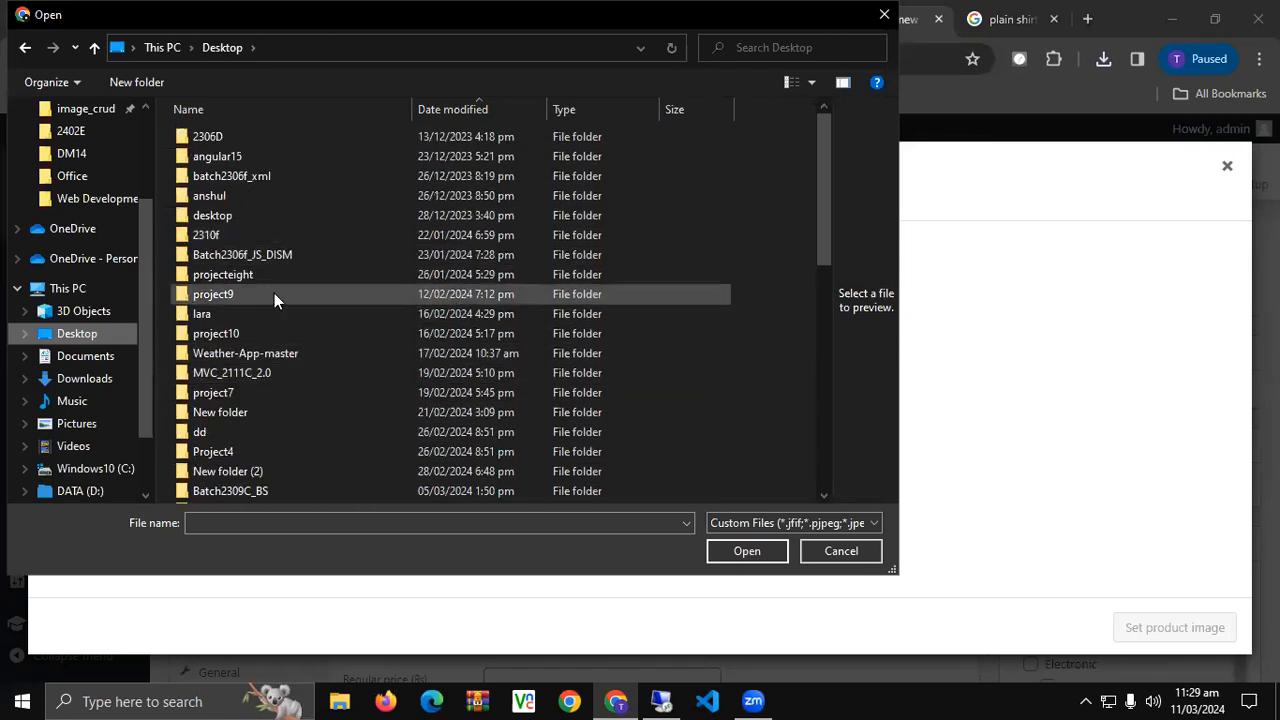
left_click(315, 103)
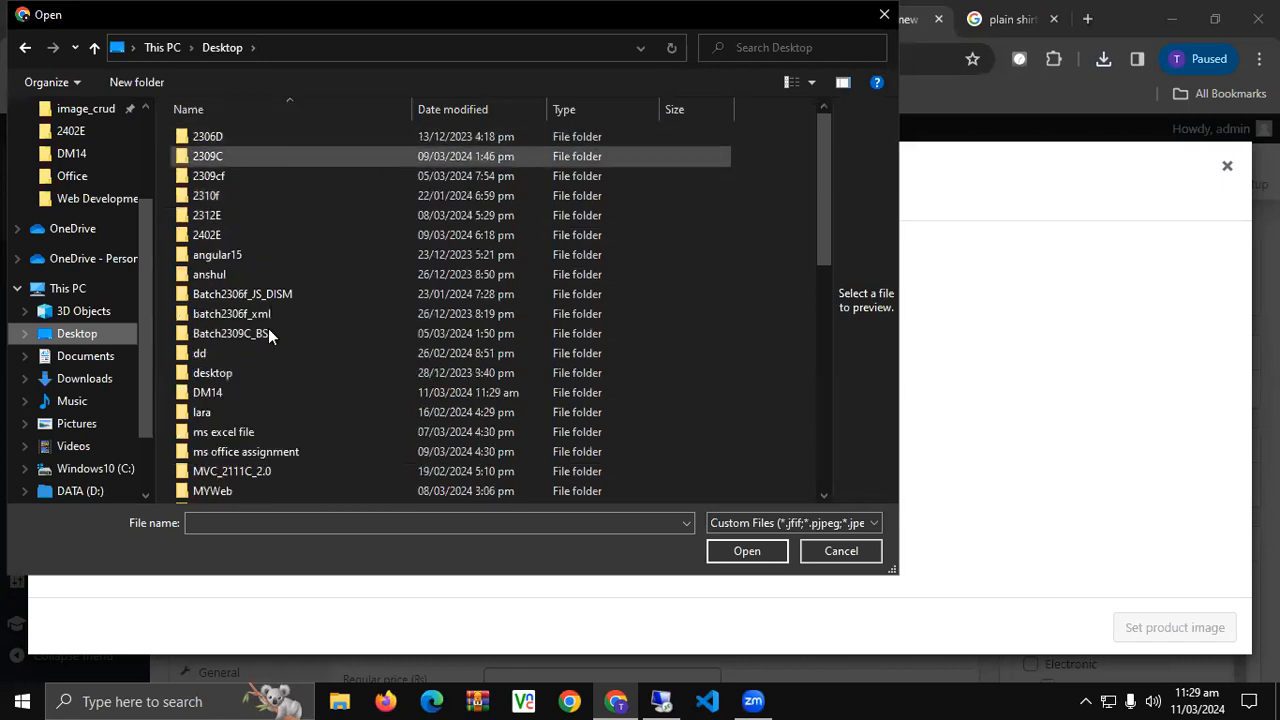
scroll(262, 322, "down", 2)
double_click(238, 279)
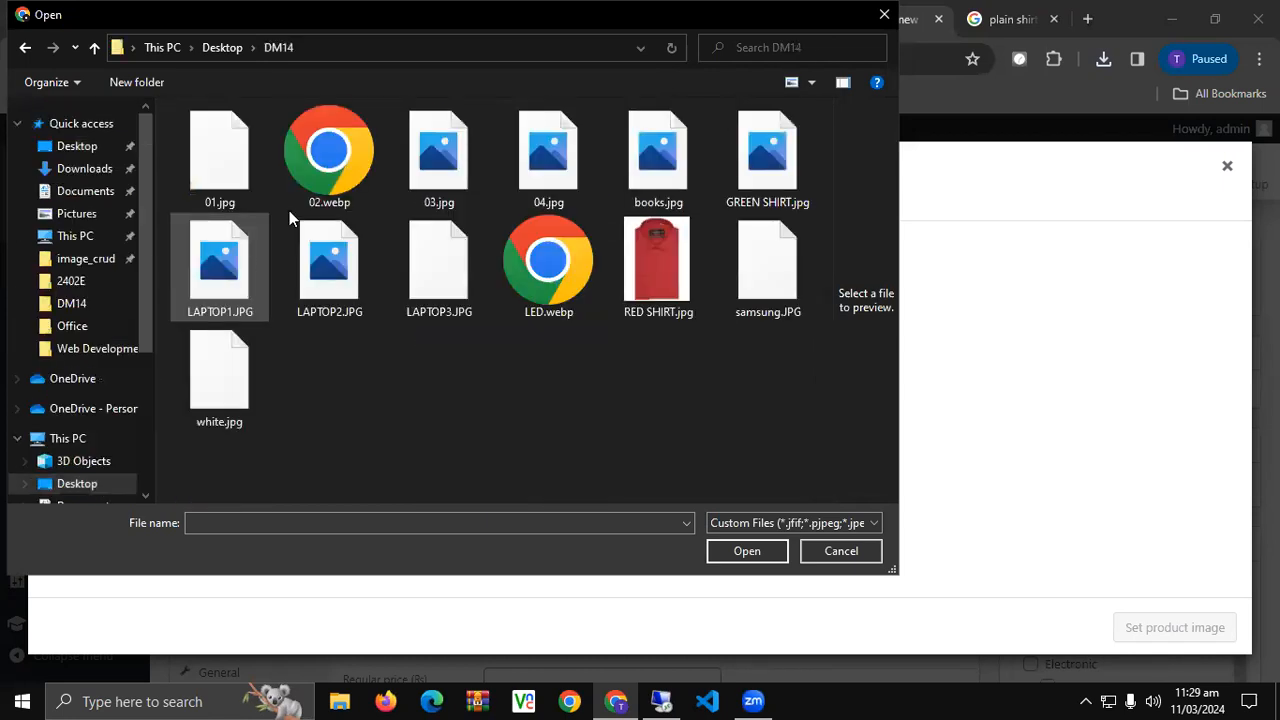
left_click(225, 374)
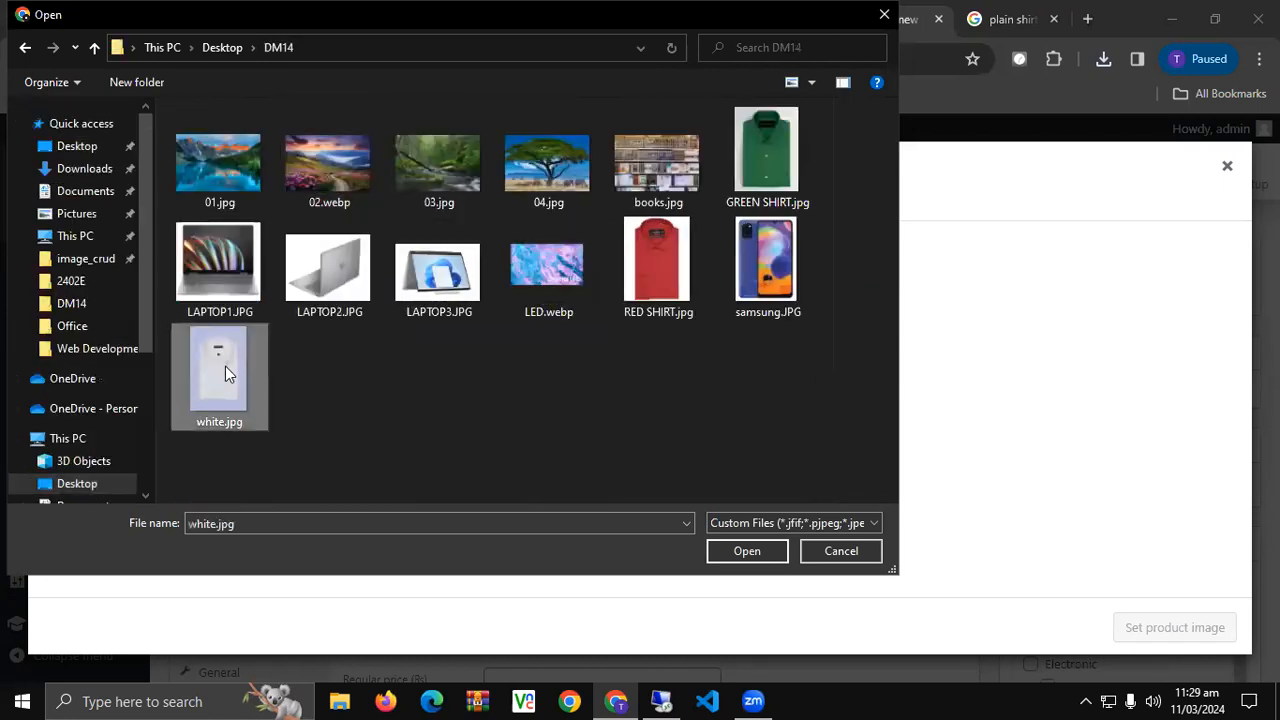
double_click(225, 372)
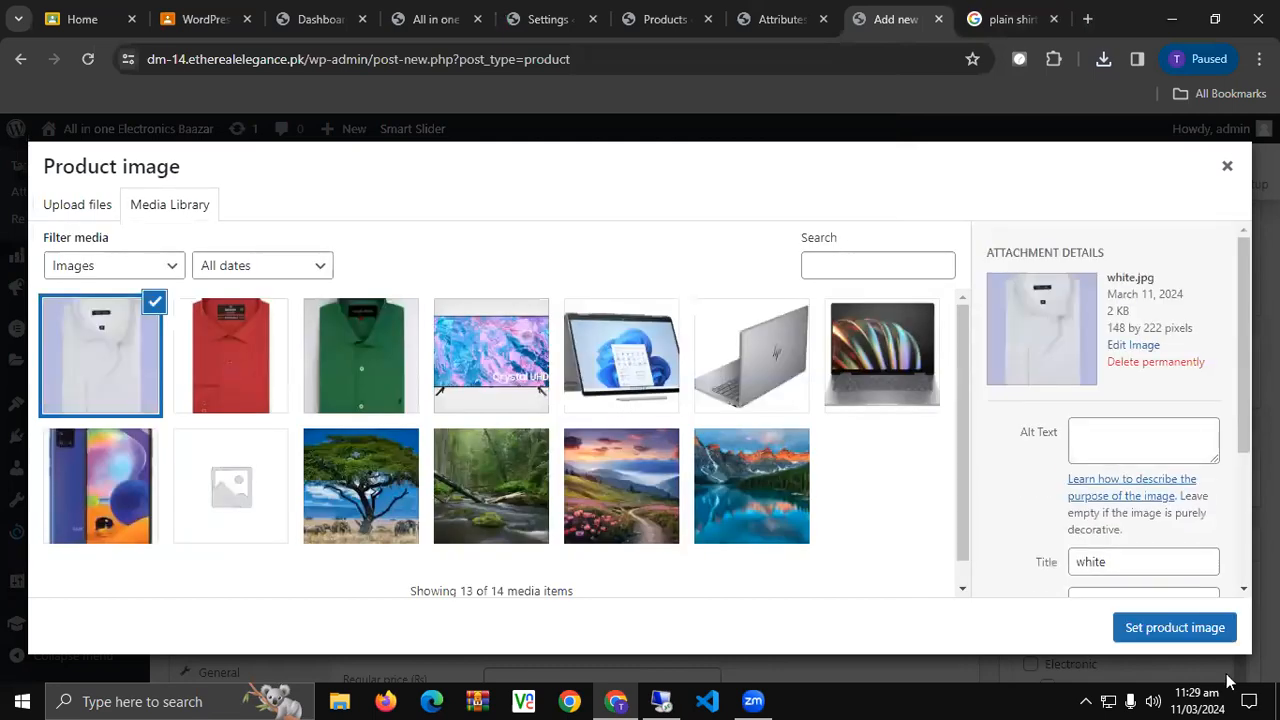
left_click(1160, 628)
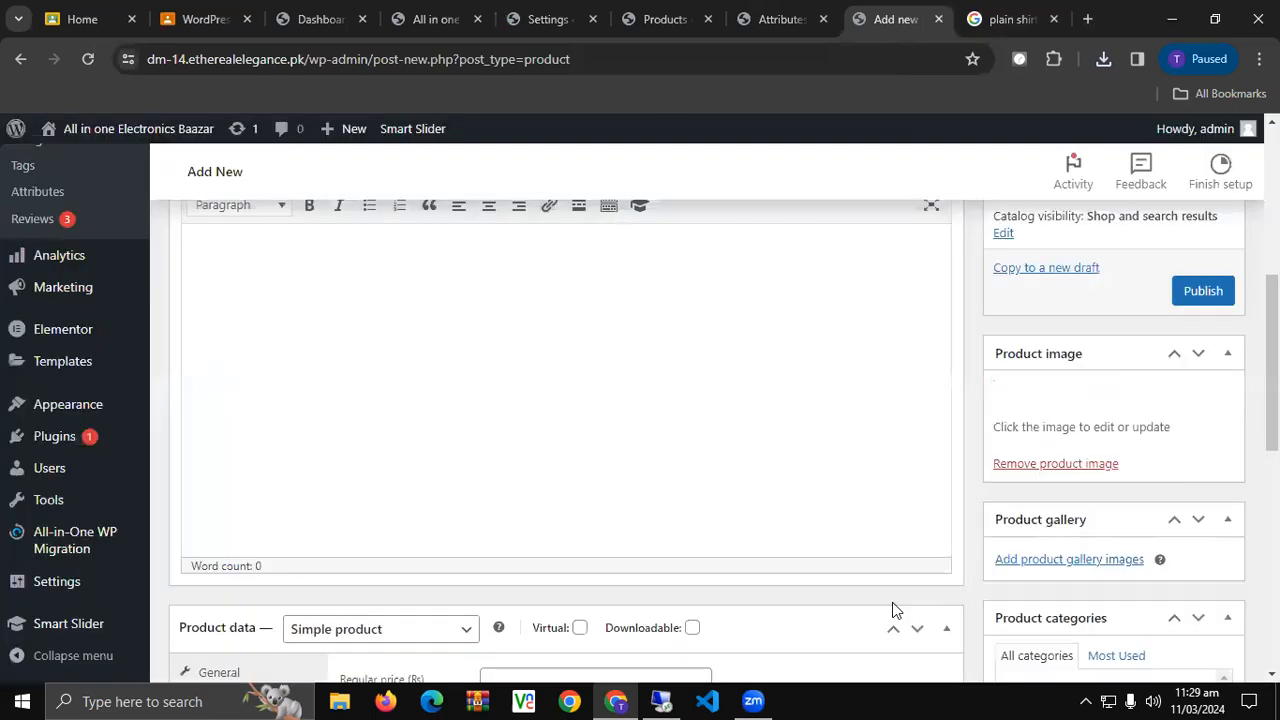
Make Plain Shirt a Variable product and enter the SKU PS.
scroll(770, 568, "up", 2)
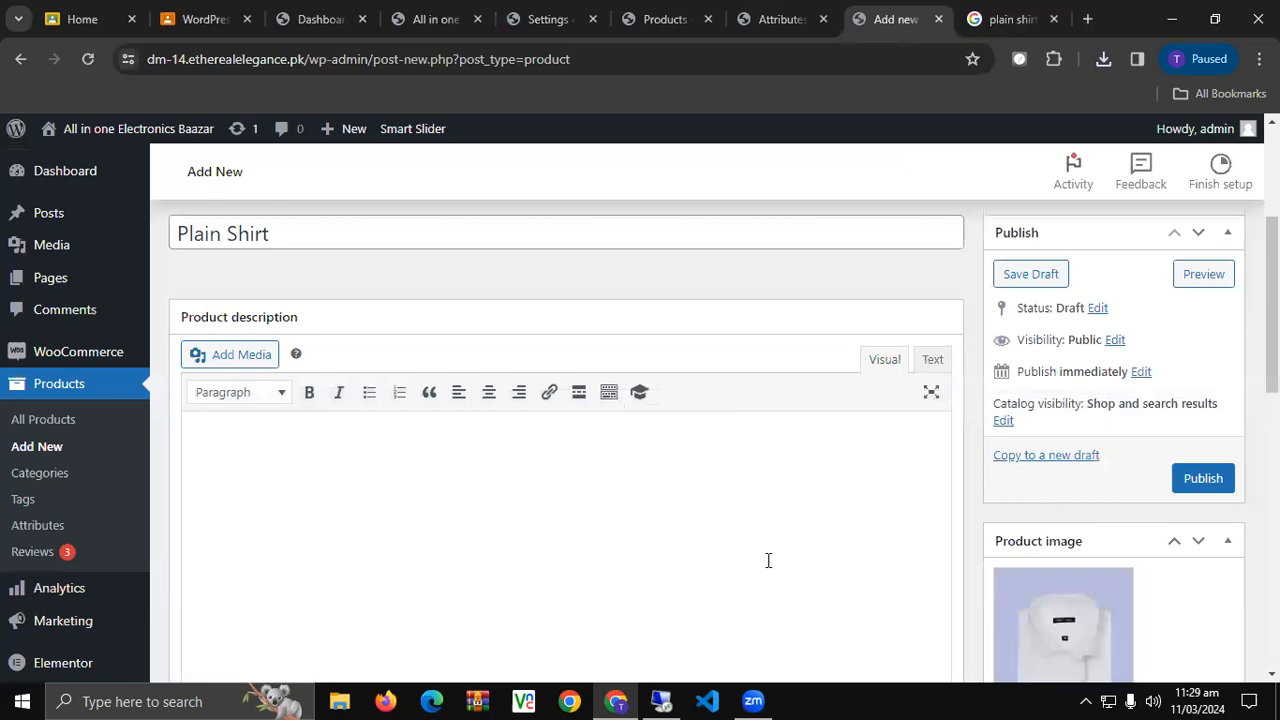
scroll(768, 560, "down", 5)
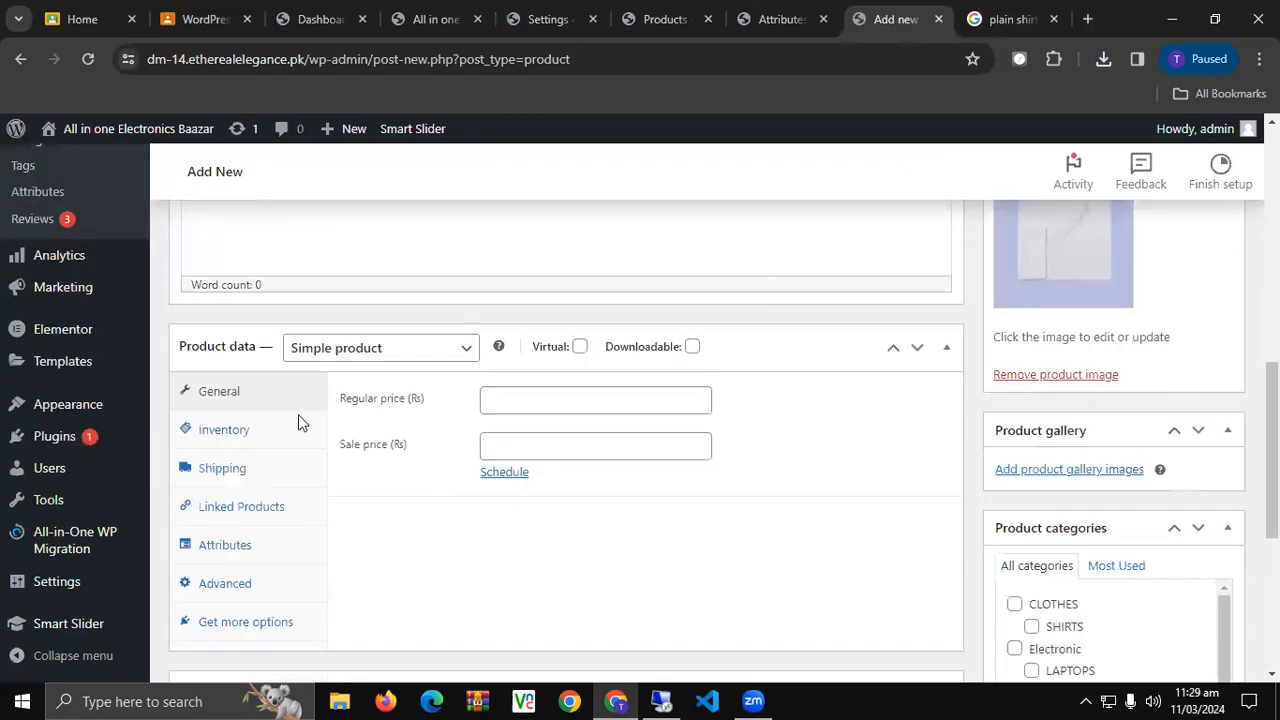
left_click(354, 349)
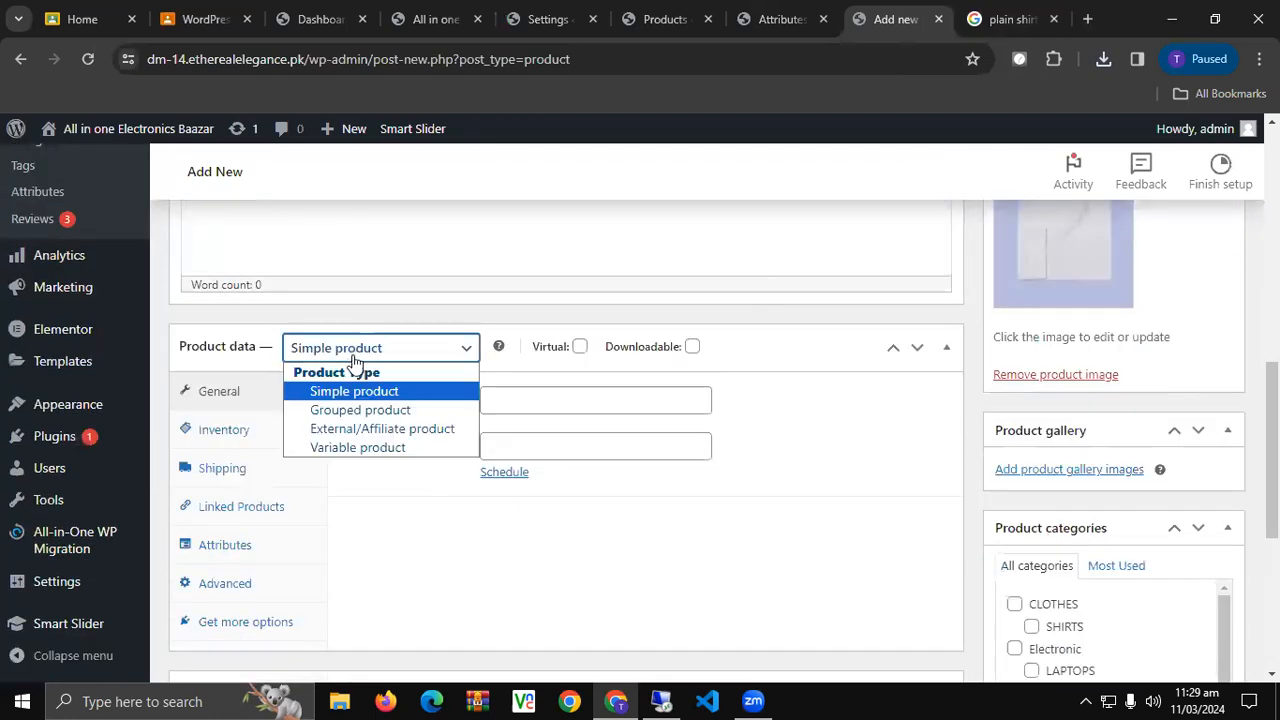
left_click(352, 448)
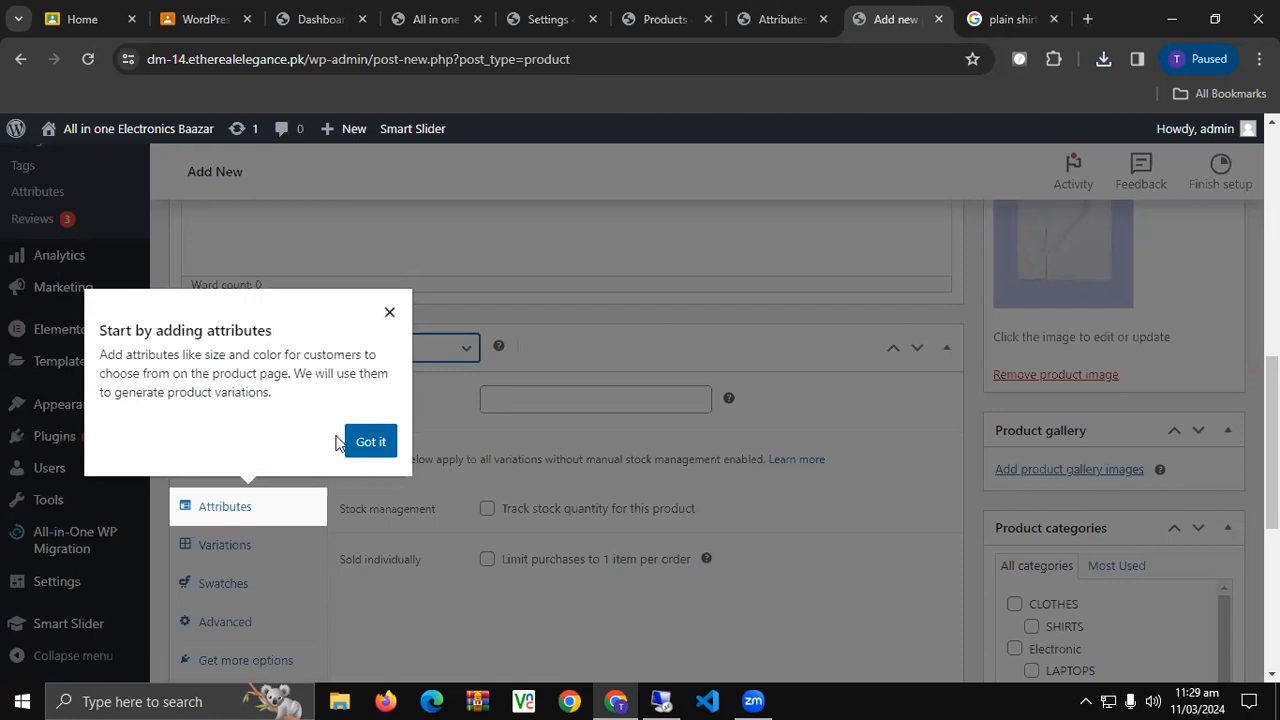
left_click(390, 313)
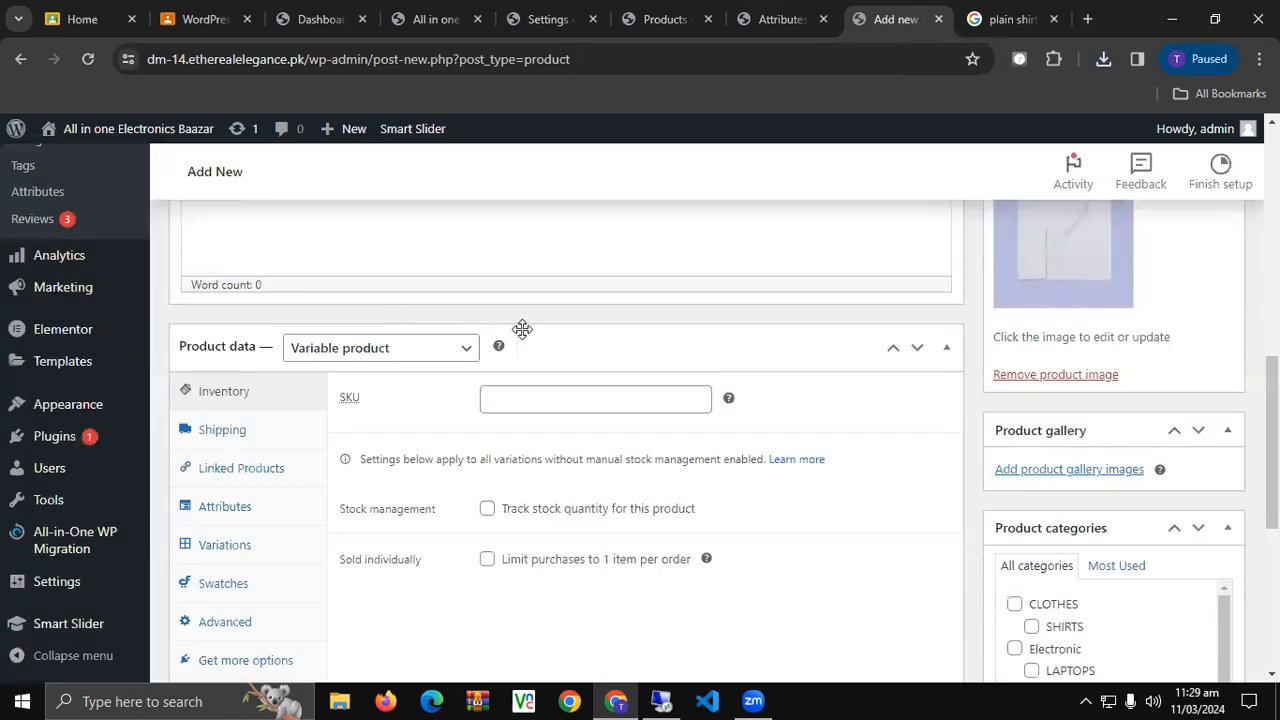
left_click(547, 397)
type("PS")
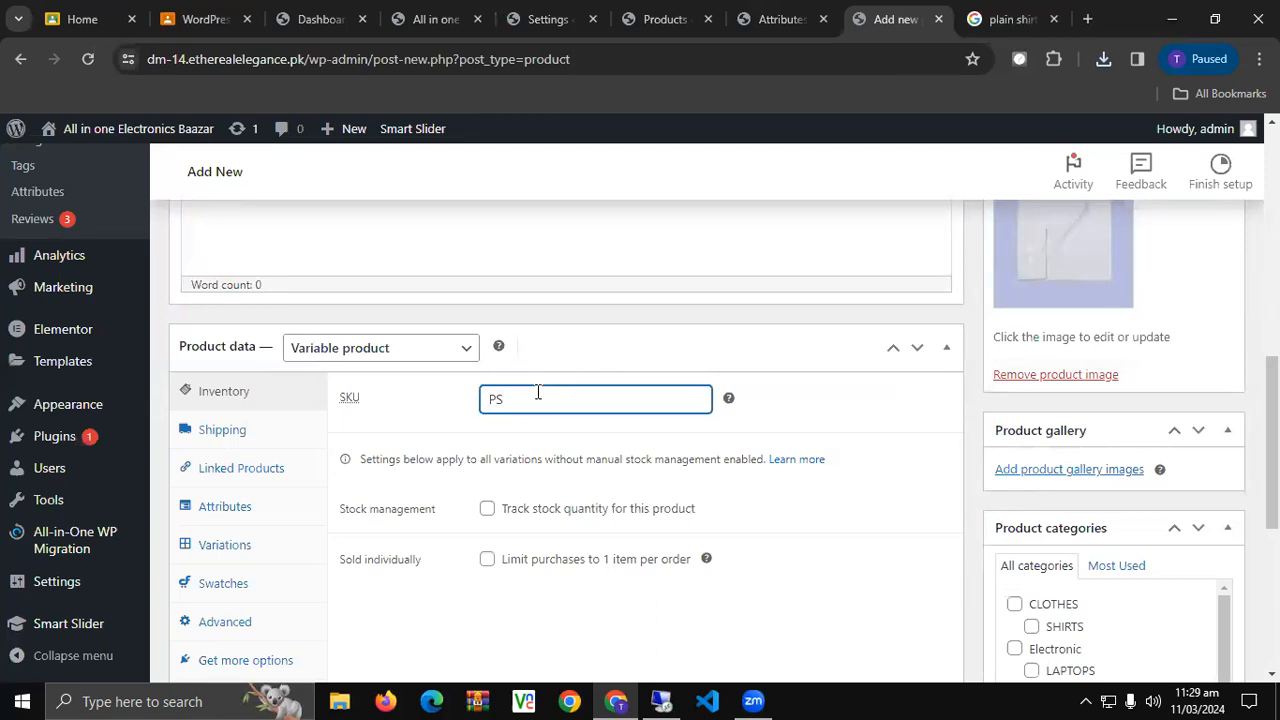
left_click(370, 355)
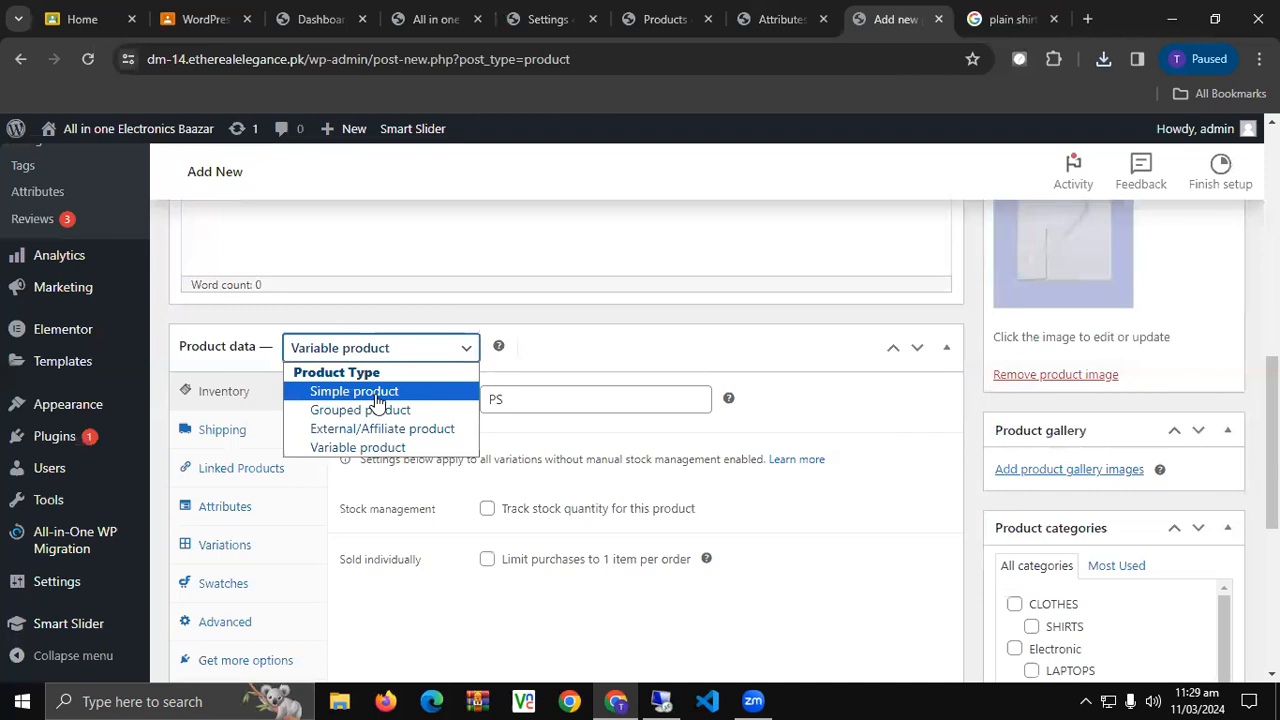
left_click(376, 396)
left_click(380, 348)
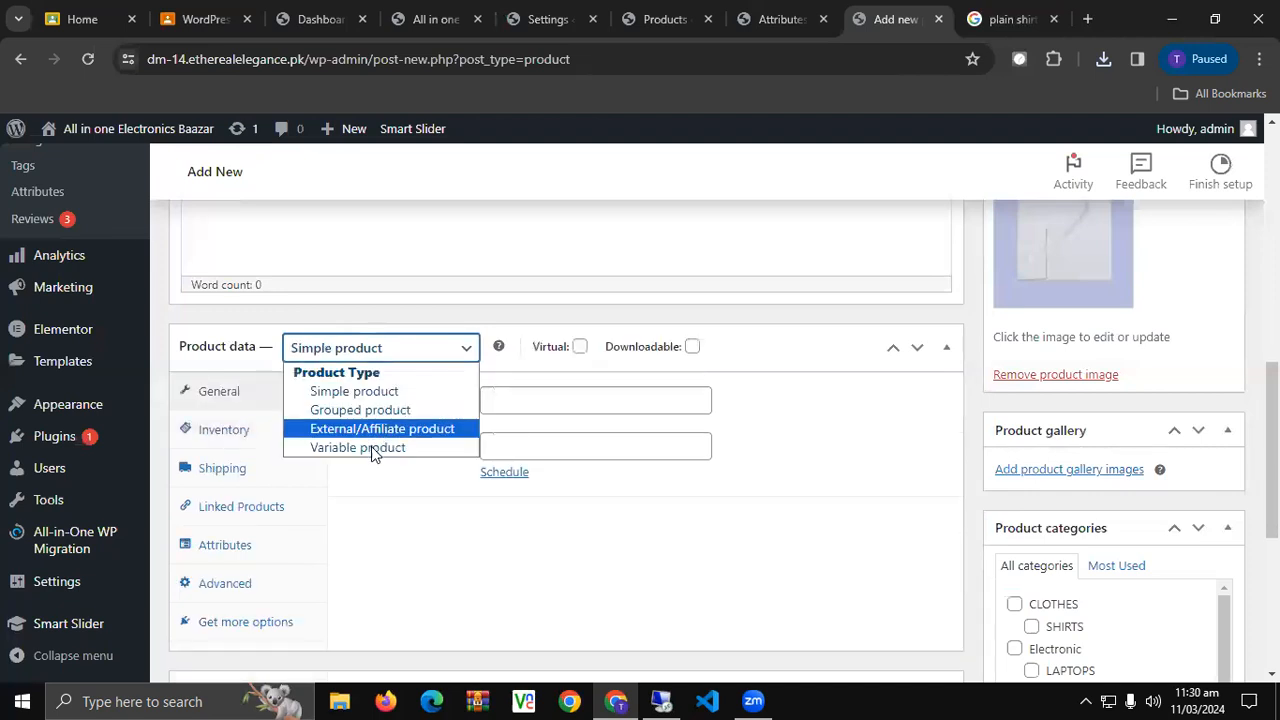
left_click(371, 446)
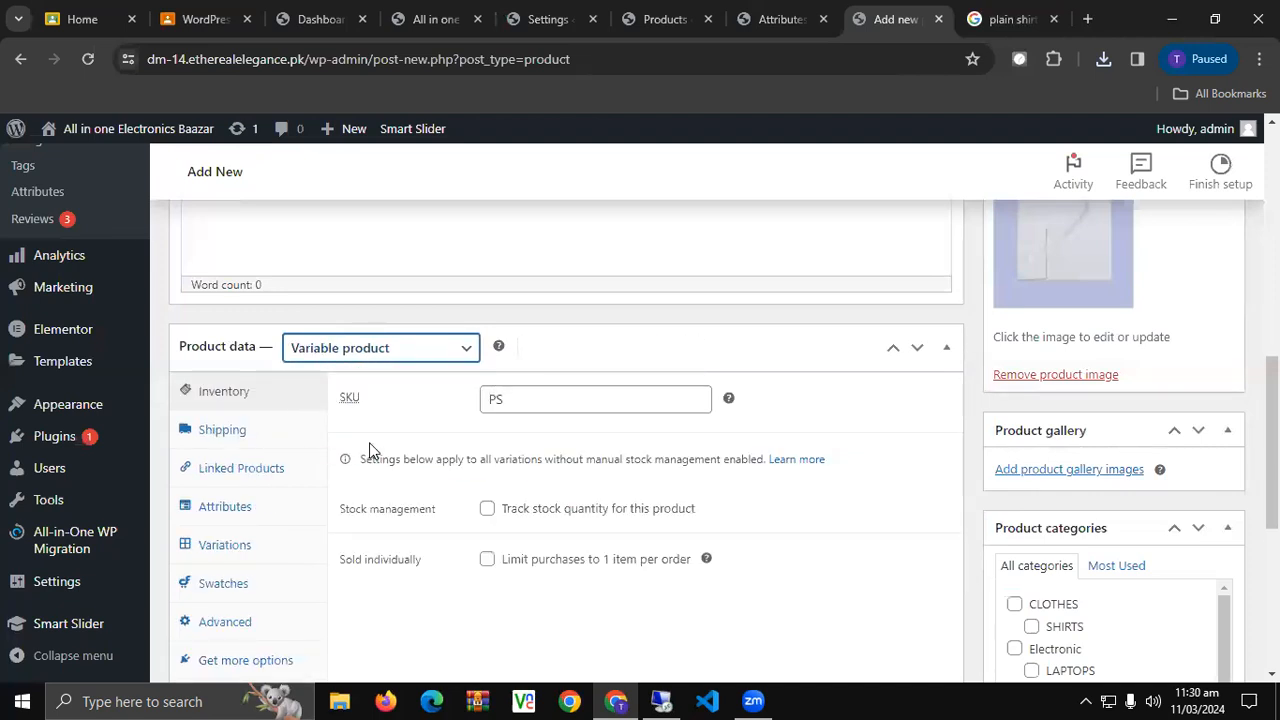
Give the product the Delivery Charges shipping class and a 1 kg weight.
left_click(255, 445)
left_click(583, 515)
left_click(580, 546)
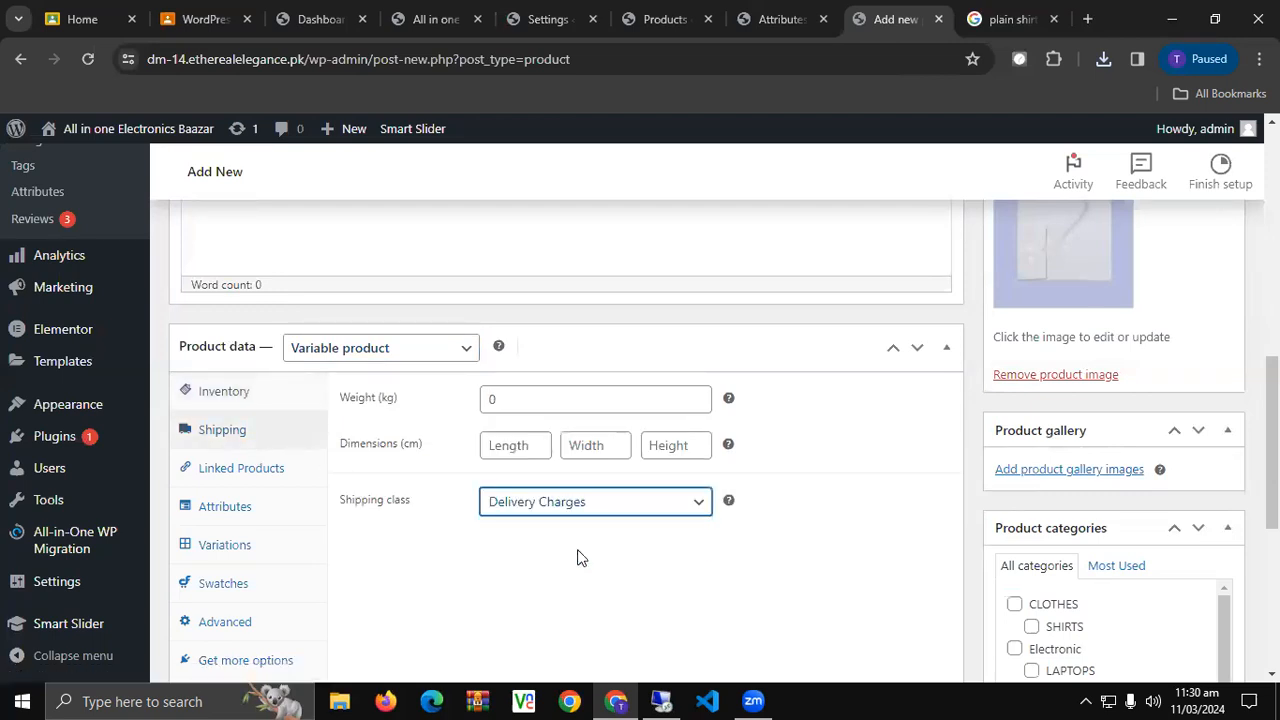
scroll(577, 557, "down", 1)
left_click(532, 316)
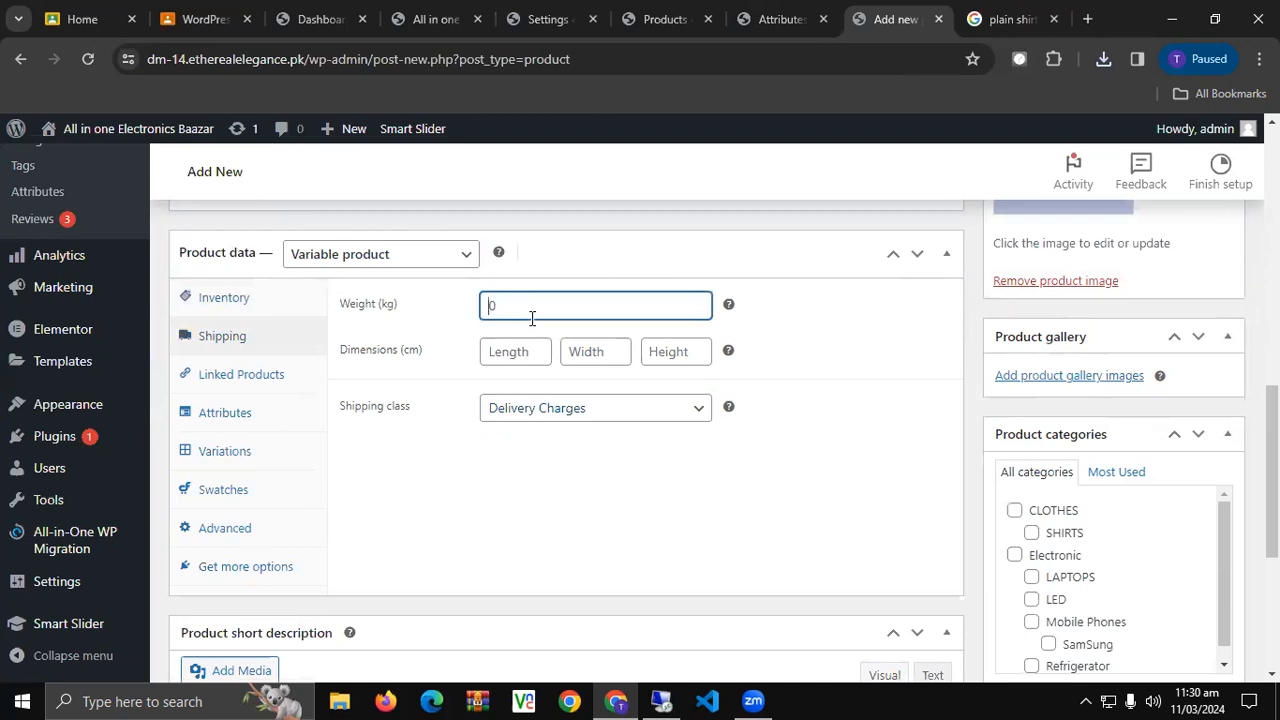
left_click(635, 500)
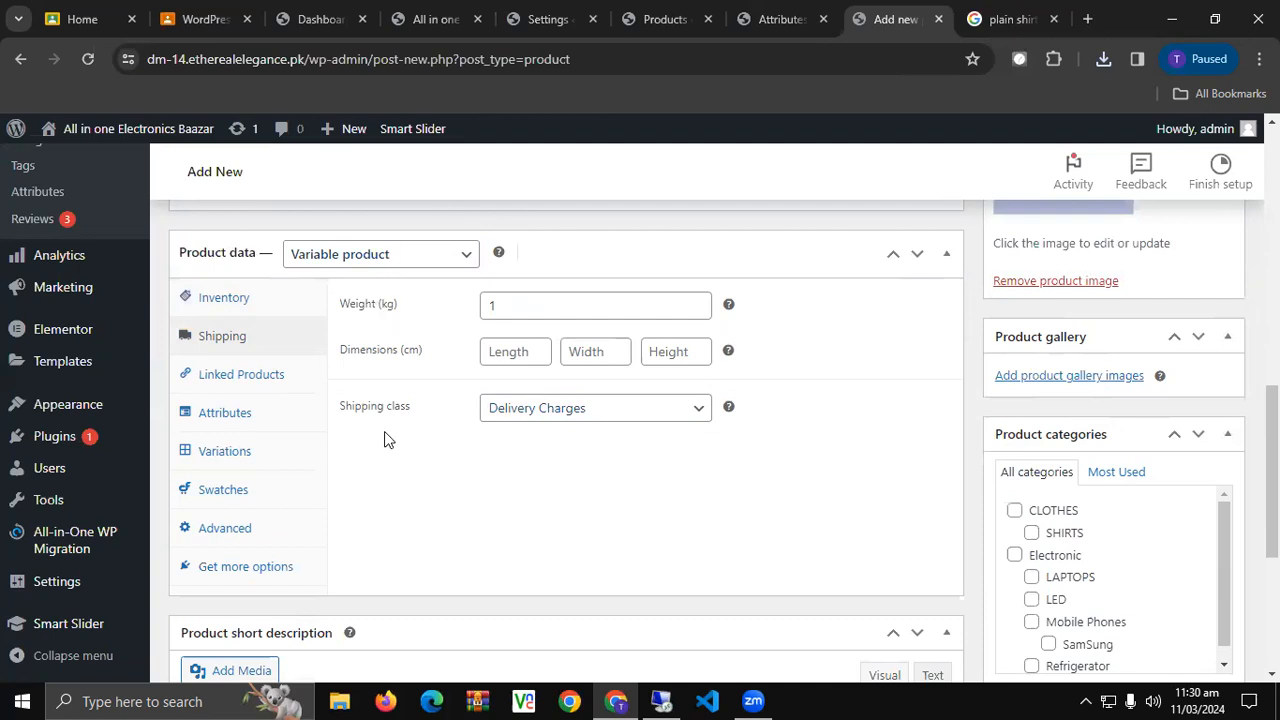
left_click(230, 413)
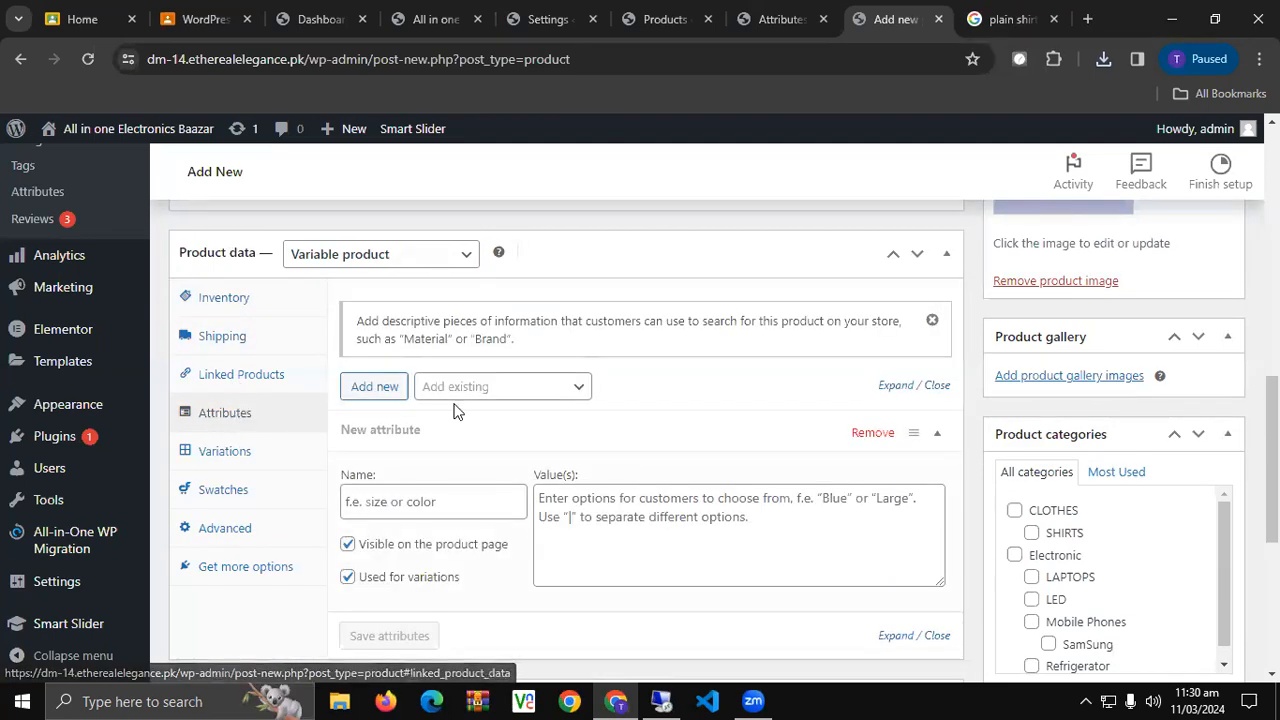
Add Shirt Colors (Blue, Green, Red) and Shirt Sizes (S–XXL) attributes and save them.
scroll(440, 406, "down", 1)
left_click(506, 300)
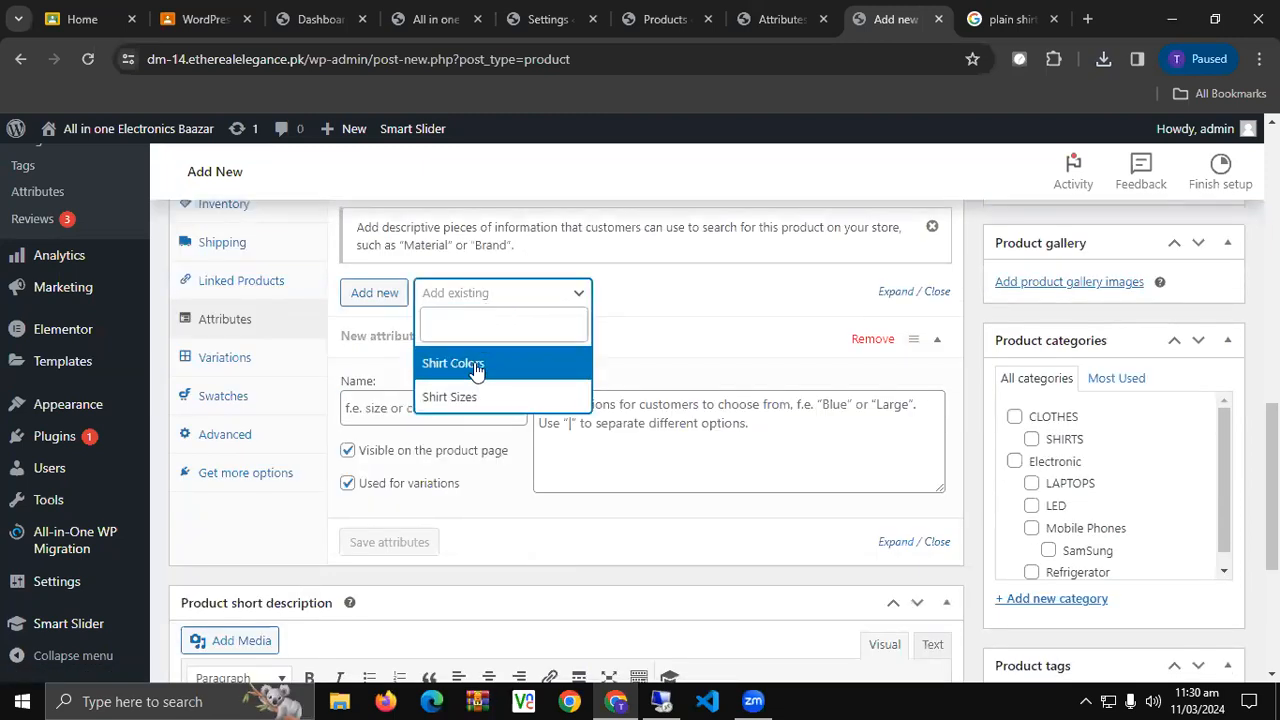
left_click(476, 365)
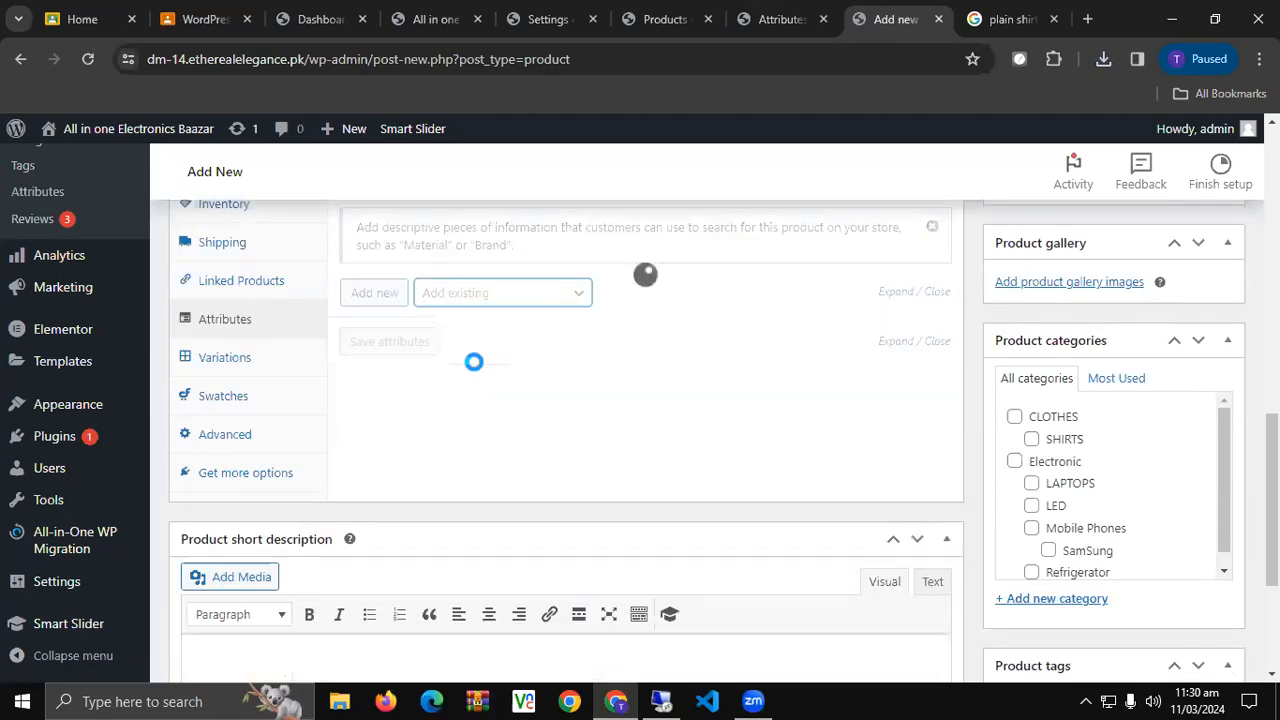
left_click(490, 300)
left_click(457, 430)
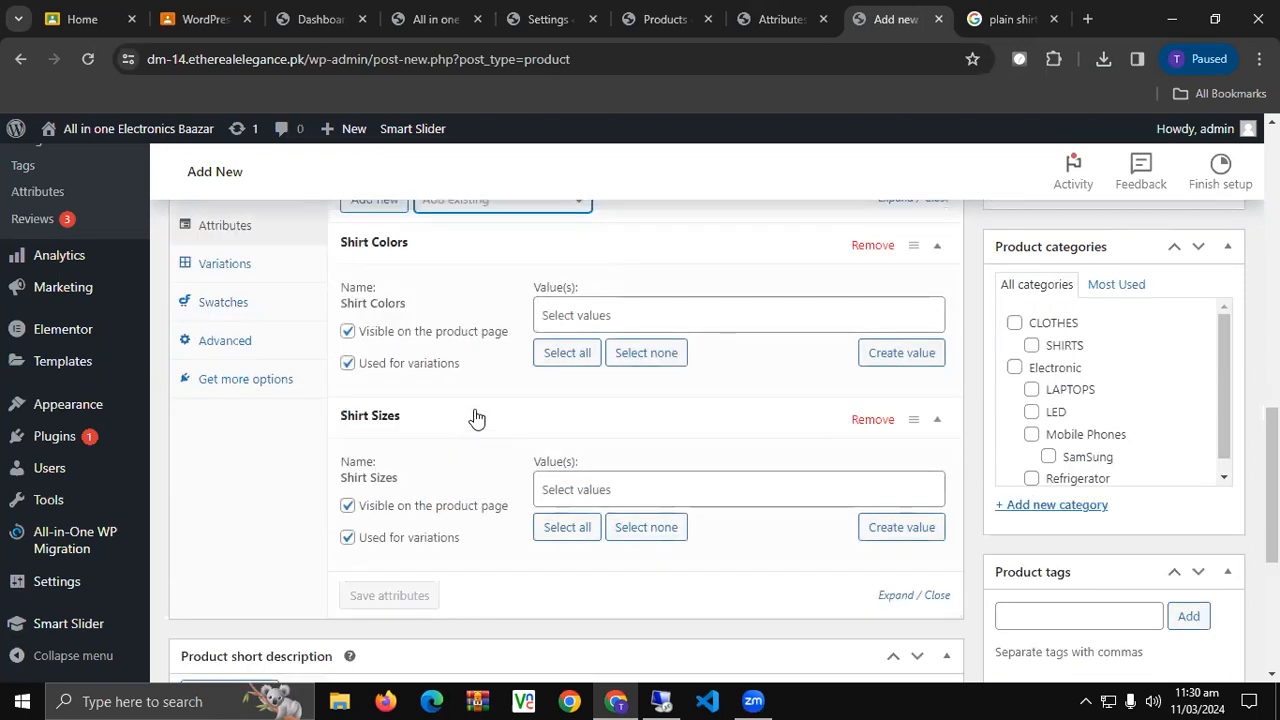
left_click(560, 354)
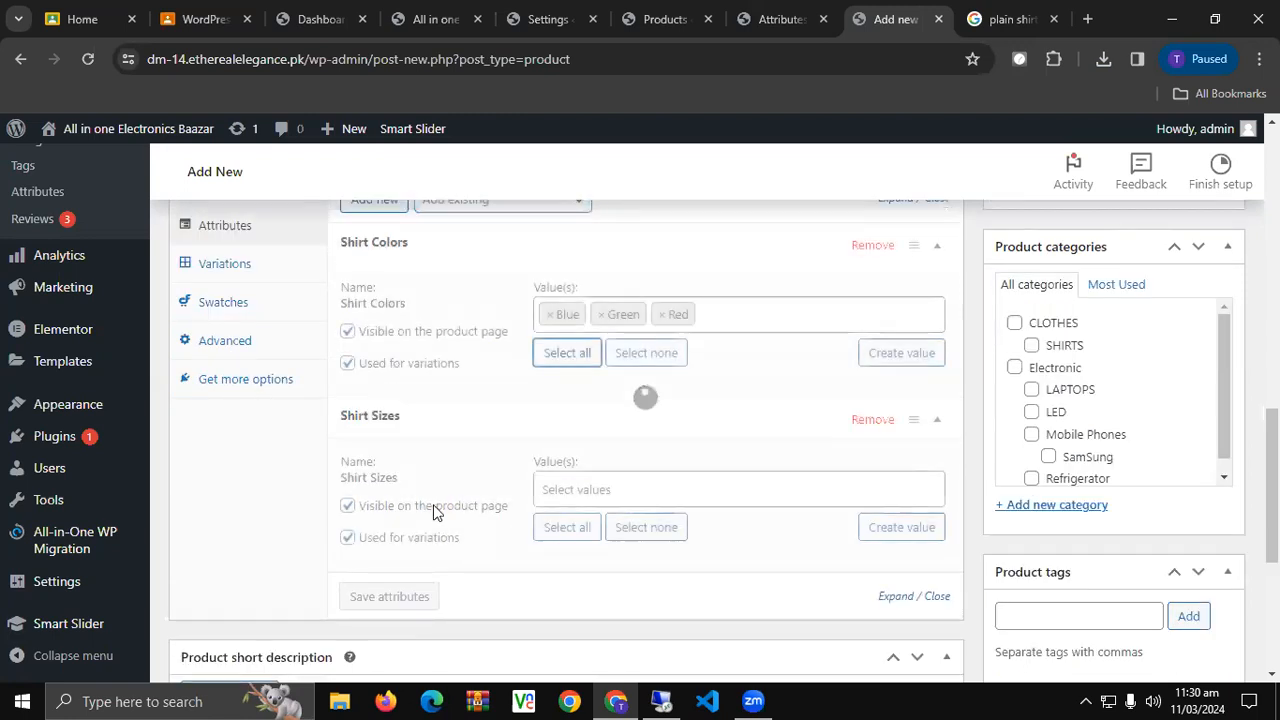
left_click(567, 527)
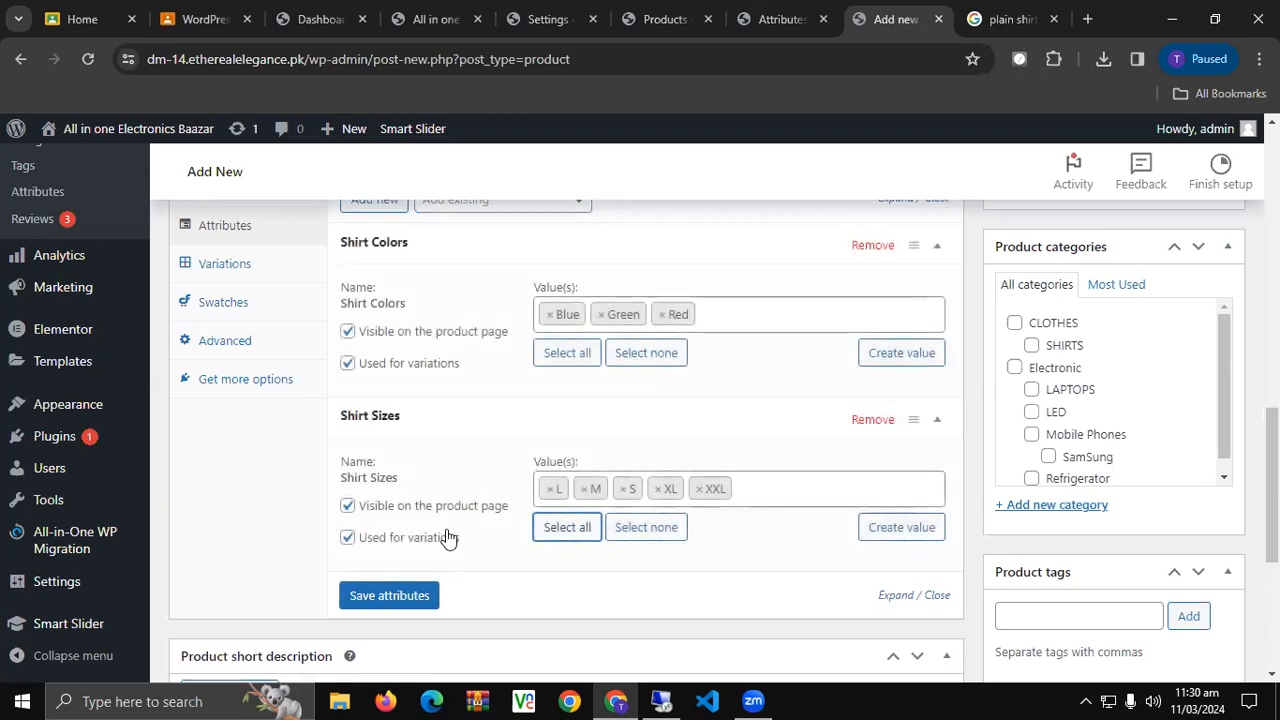
scroll(460, 518, "up", 1)
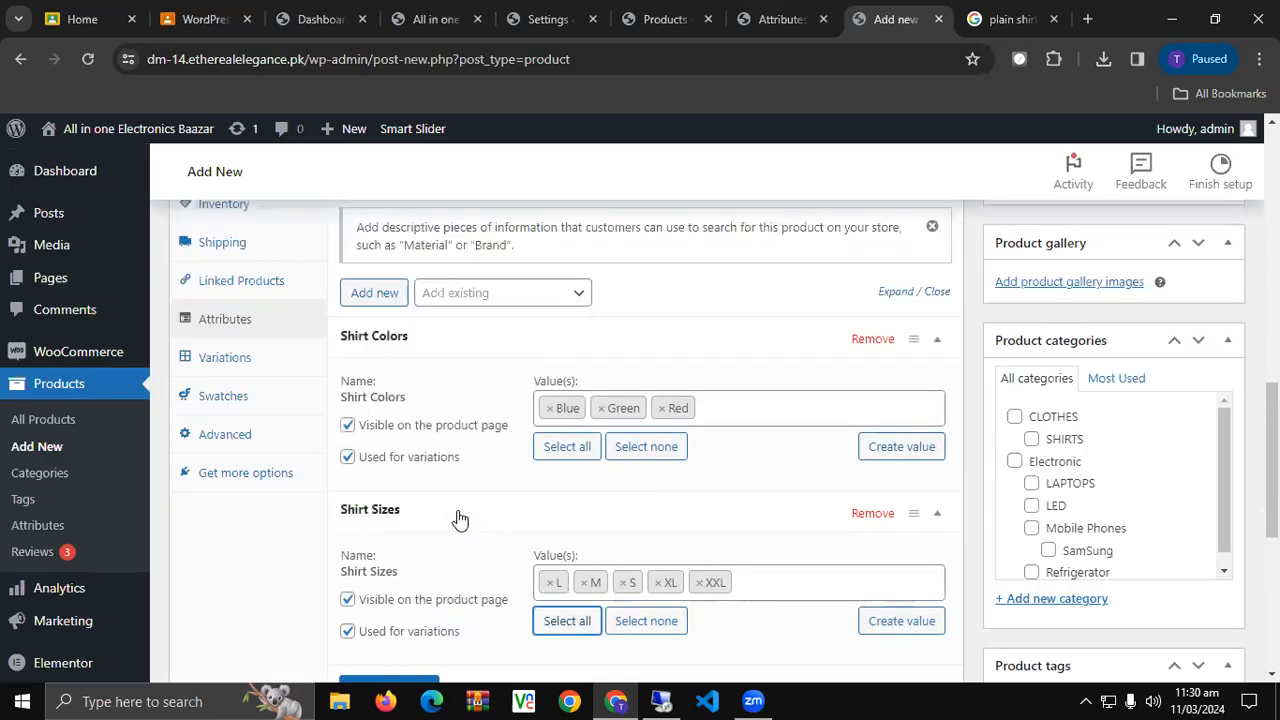
scroll(460, 518, "down", 2)
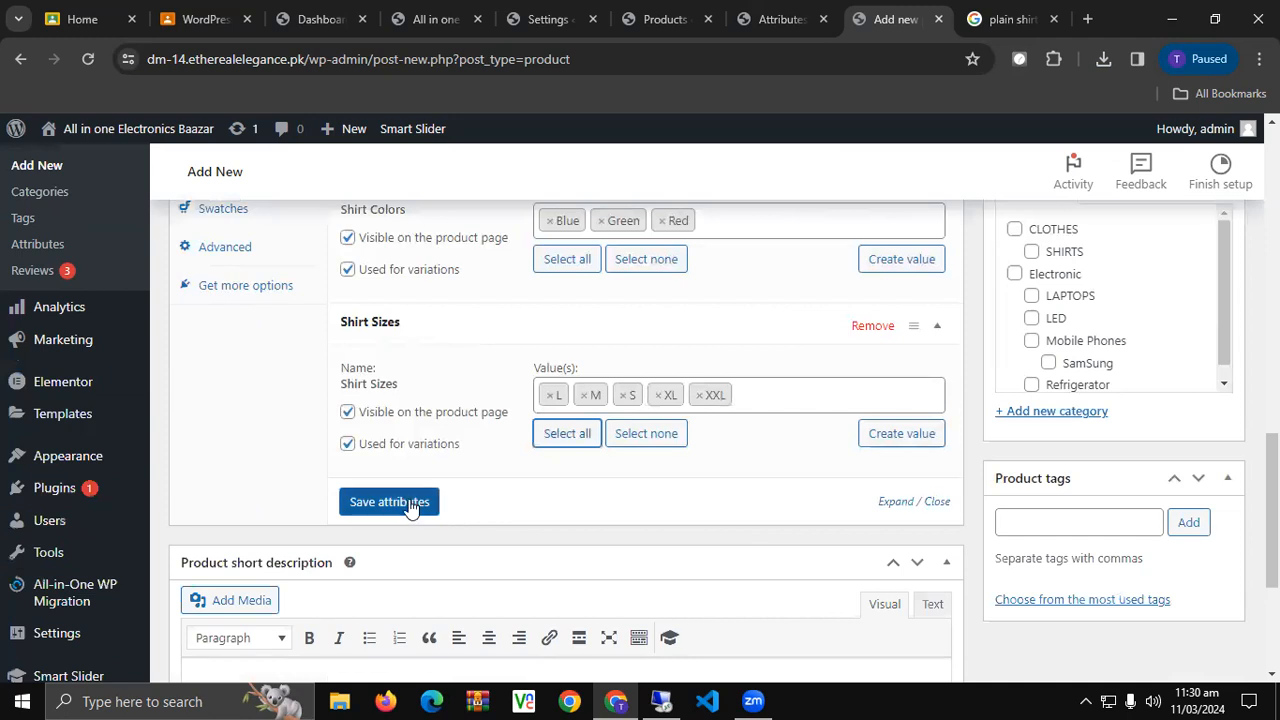
left_click(410, 505)
File the product under the CLOTHES and SHIRTS categories.
scroll(1100, 390, "up", 3)
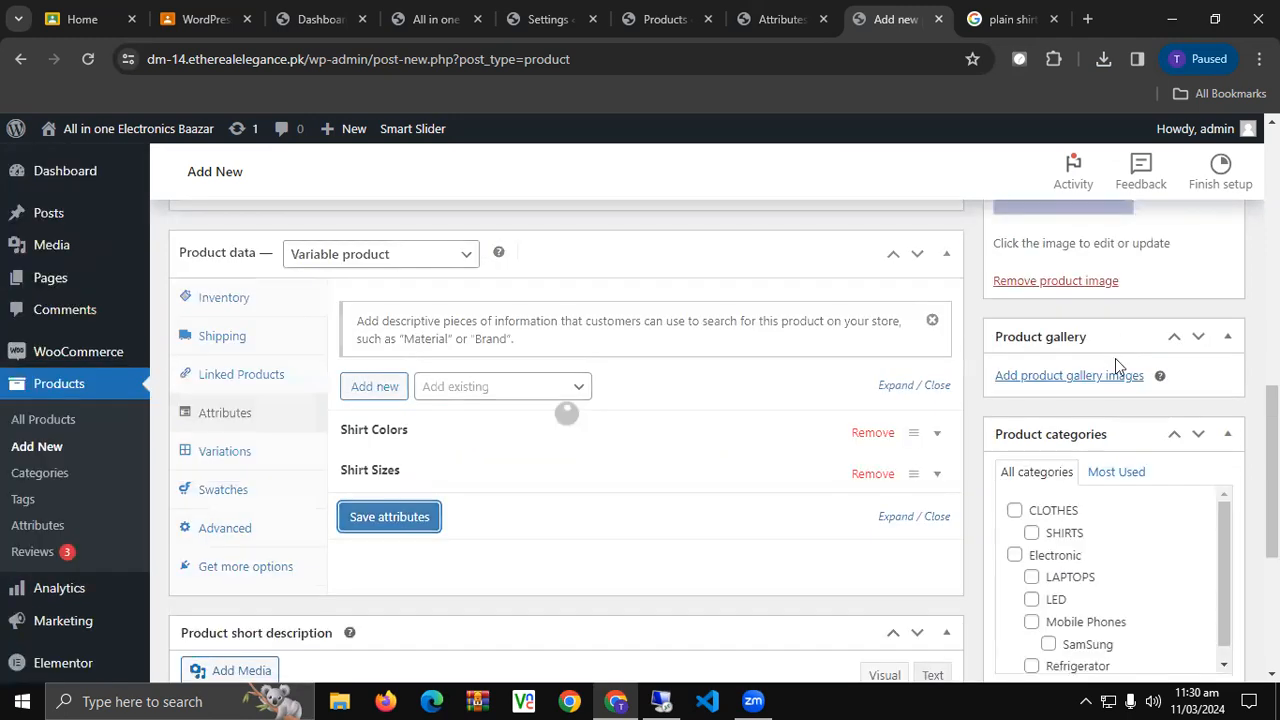
scroll(1114, 512, "down", 1)
scroll(1082, 543, "up", 1)
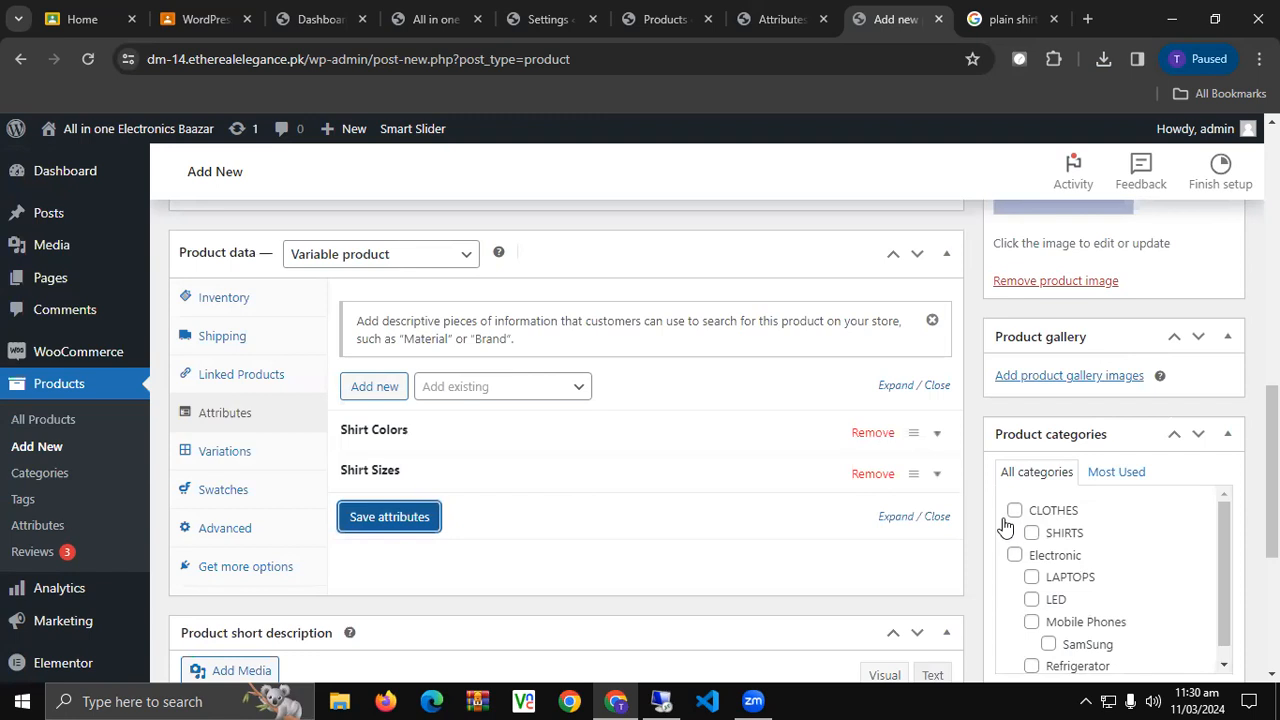
left_click(1014, 510)
left_click(1031, 532)
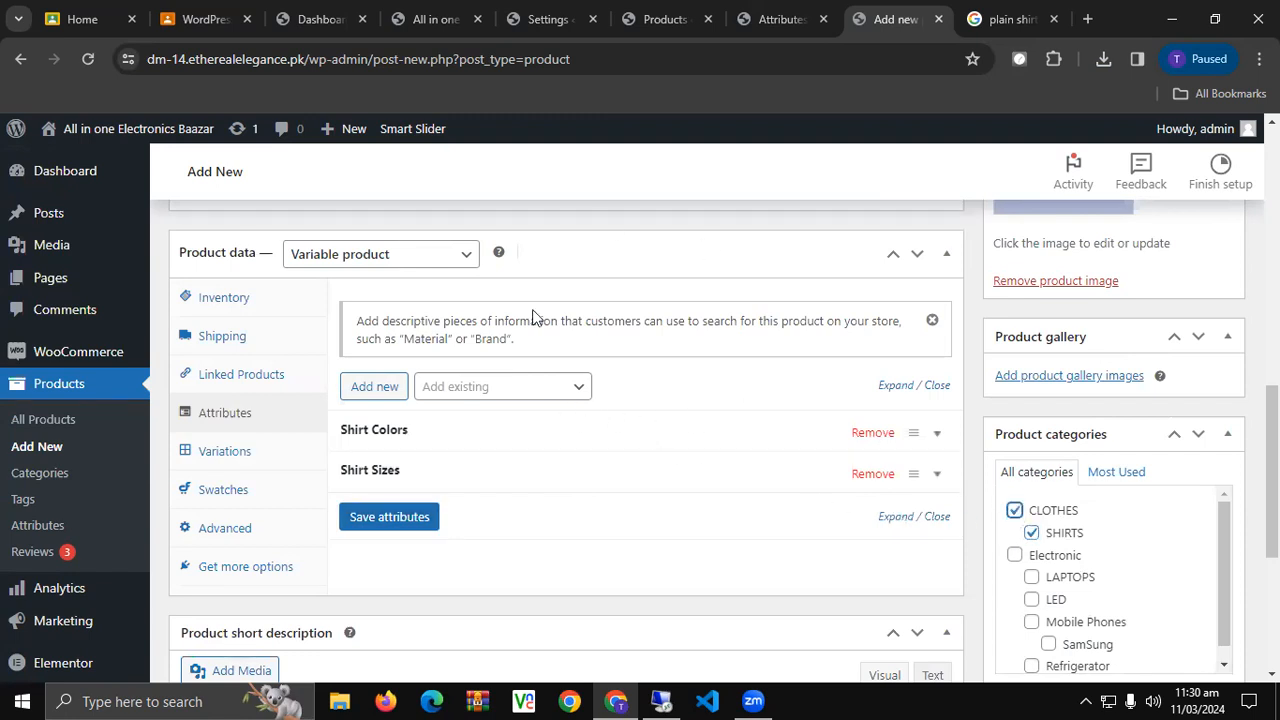
Generate variations for every colour and size combination.
left_click(240, 456)
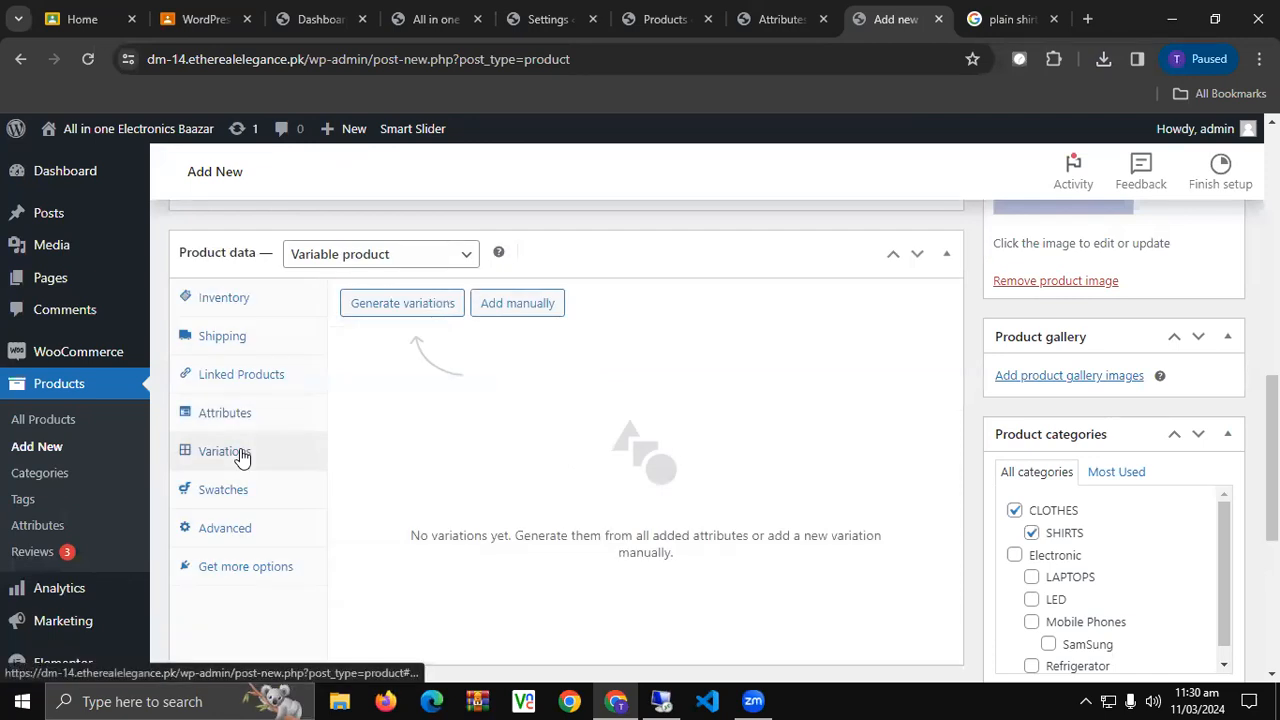
left_click(428, 314)
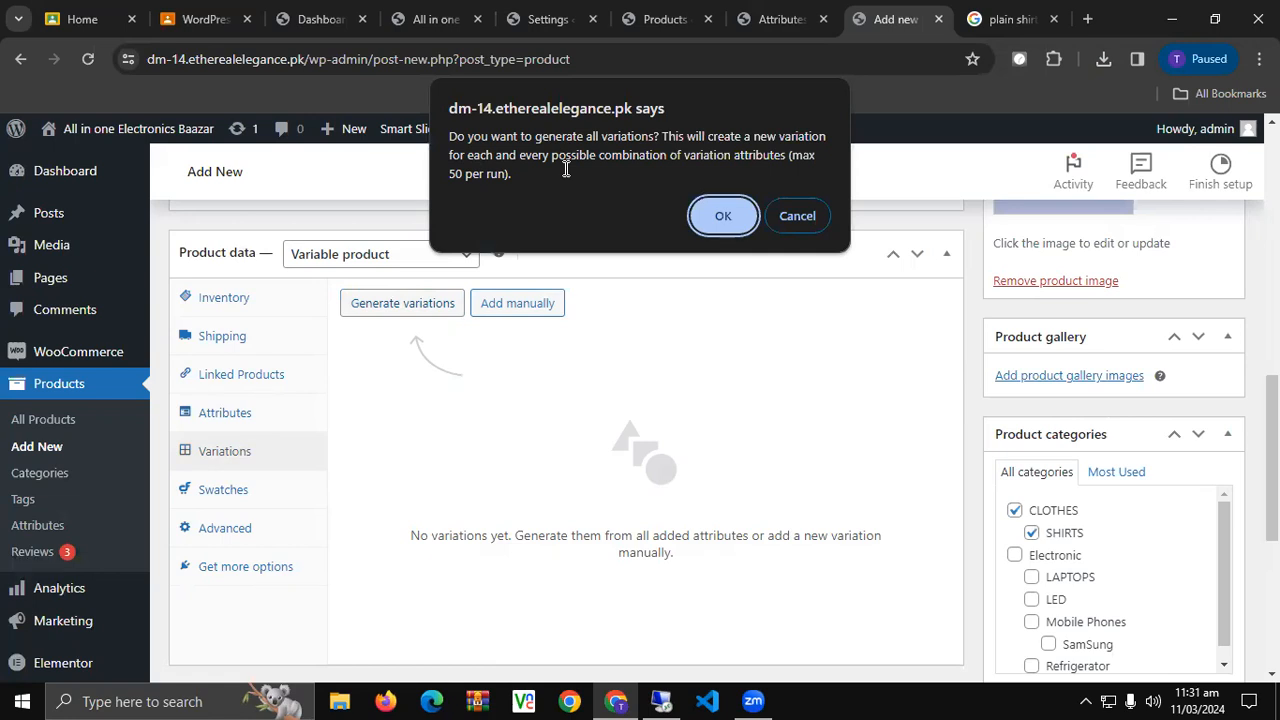
left_click(708, 214)
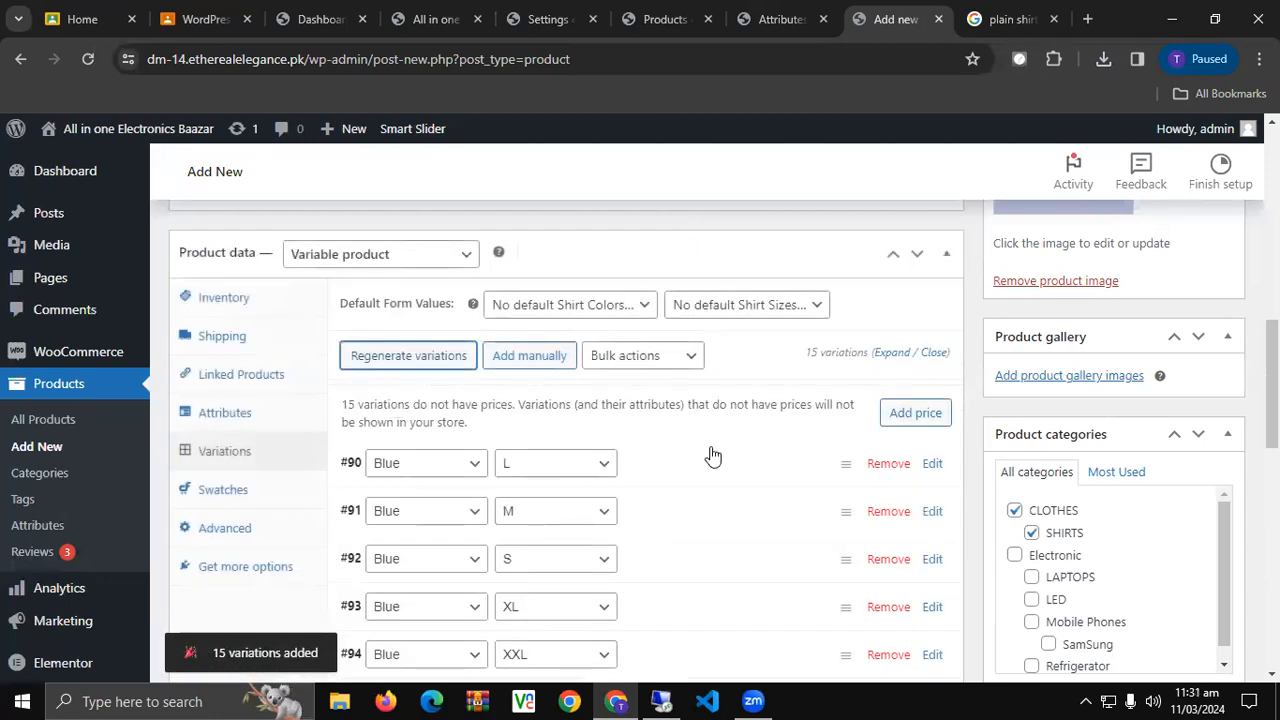
scroll(712, 456, "down", 2)
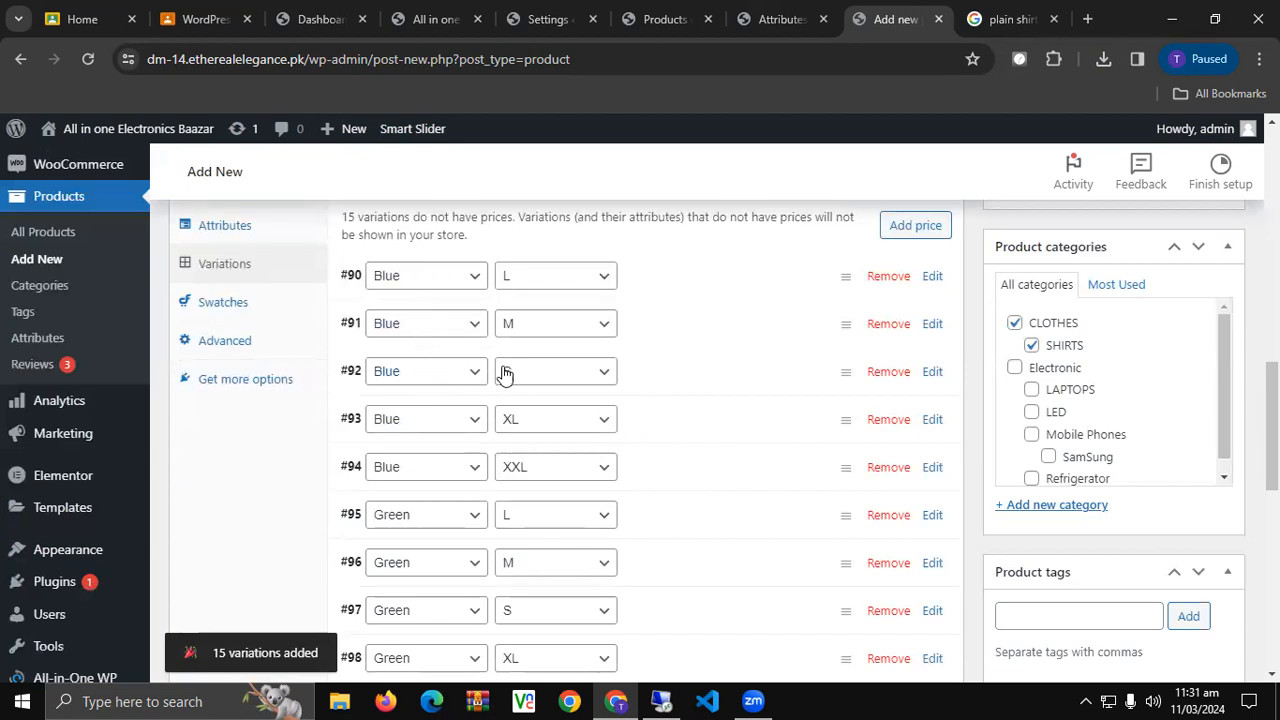
scroll(440, 436, "down", 1)
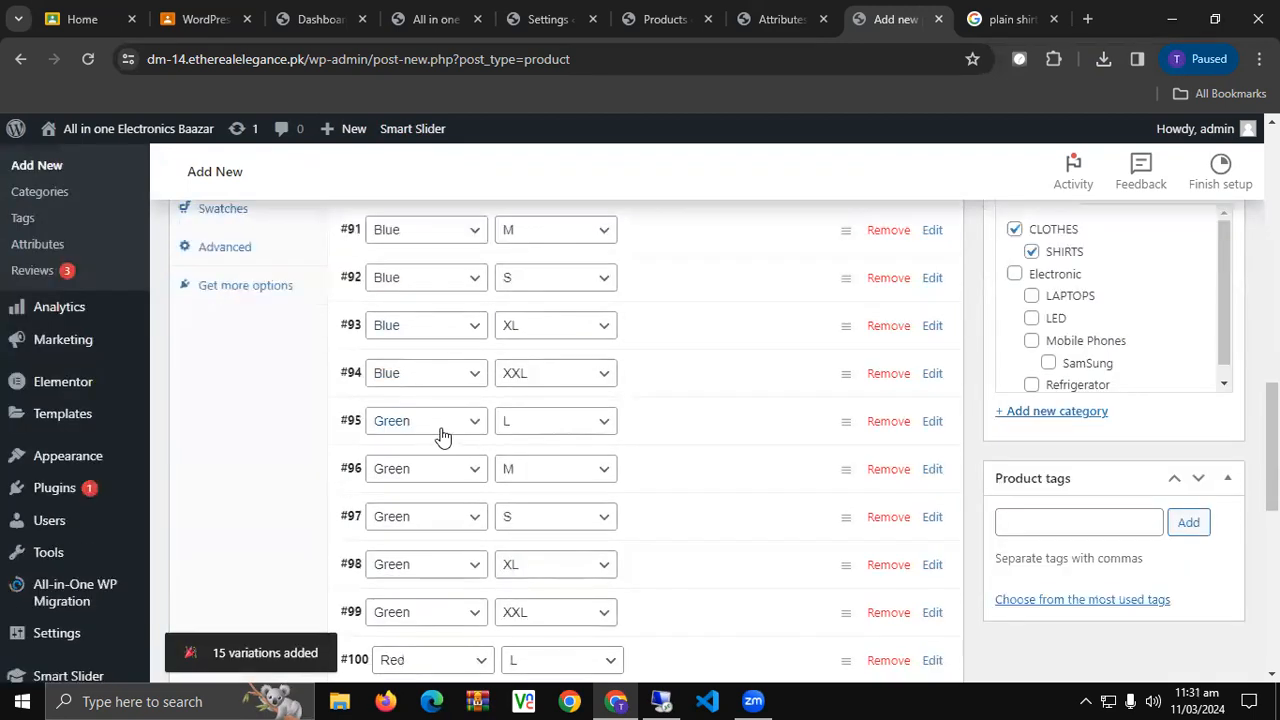
scroll(440, 436, "down", 4)
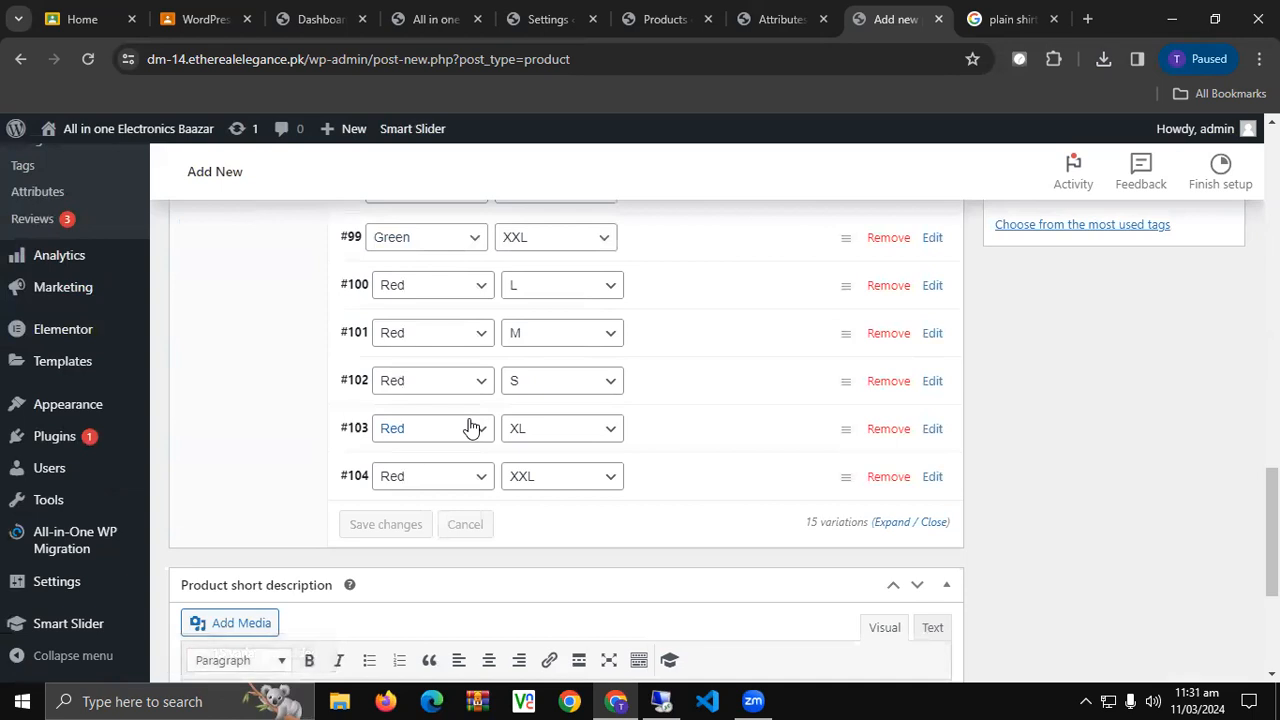
scroll(470, 428, "up", 5)
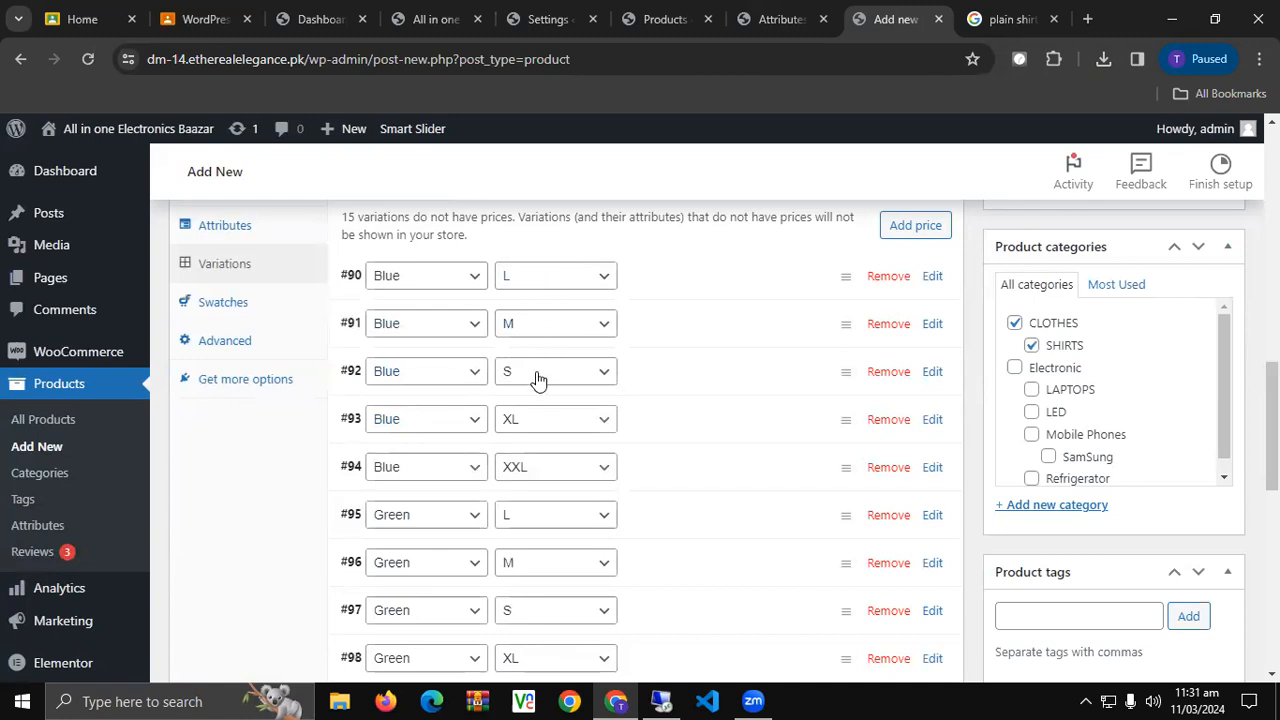
Delete the Blue S variation and start choosing an image for Blue L.
left_click(889, 372)
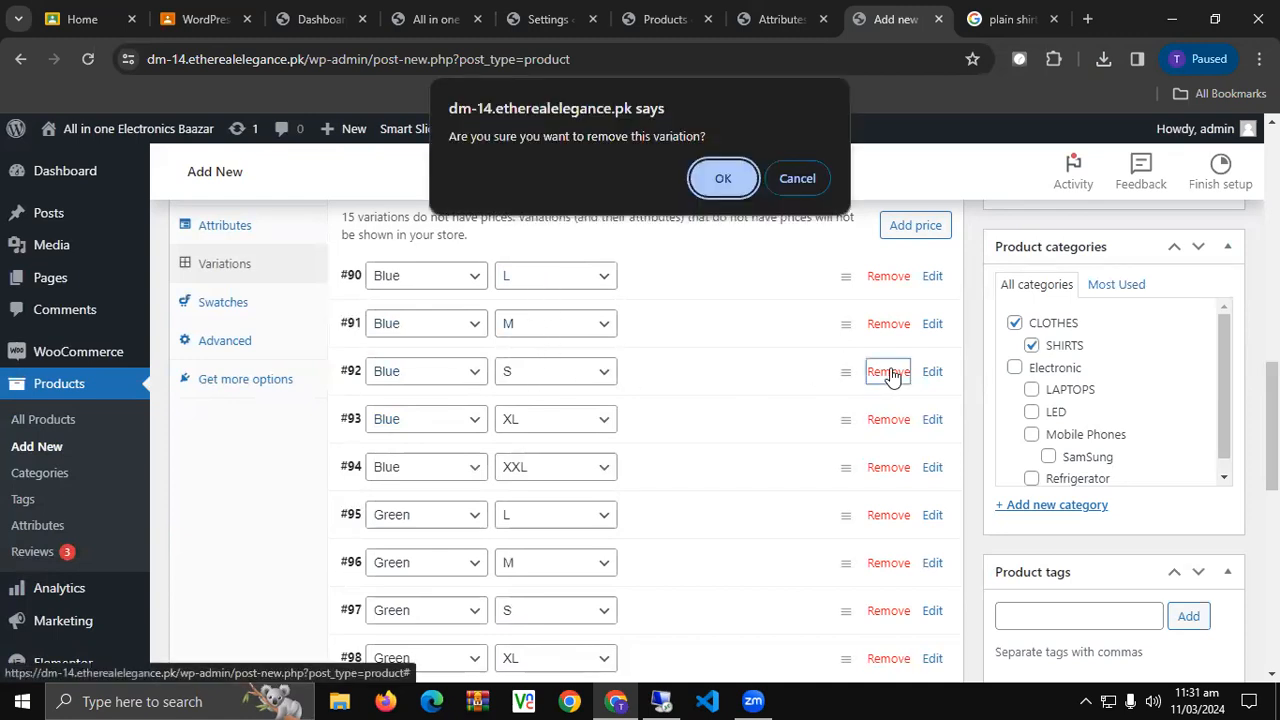
left_click(712, 174)
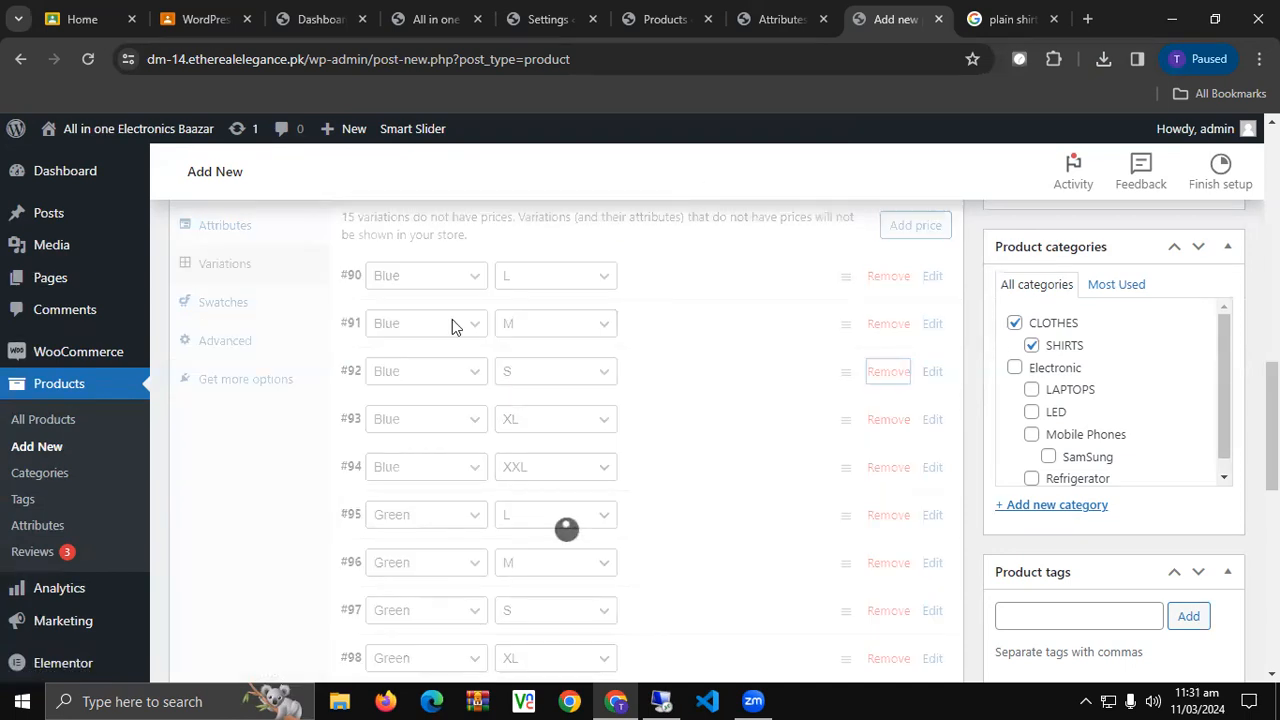
left_click(694, 287)
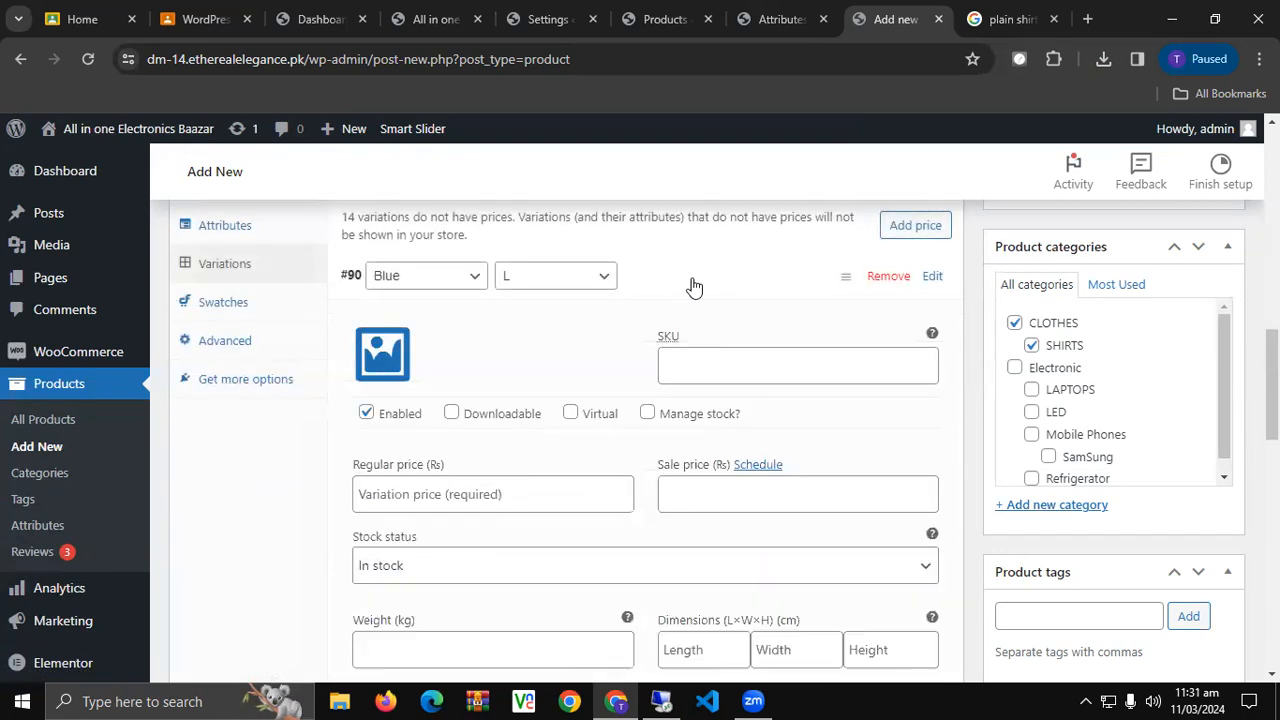
left_click(381, 354)
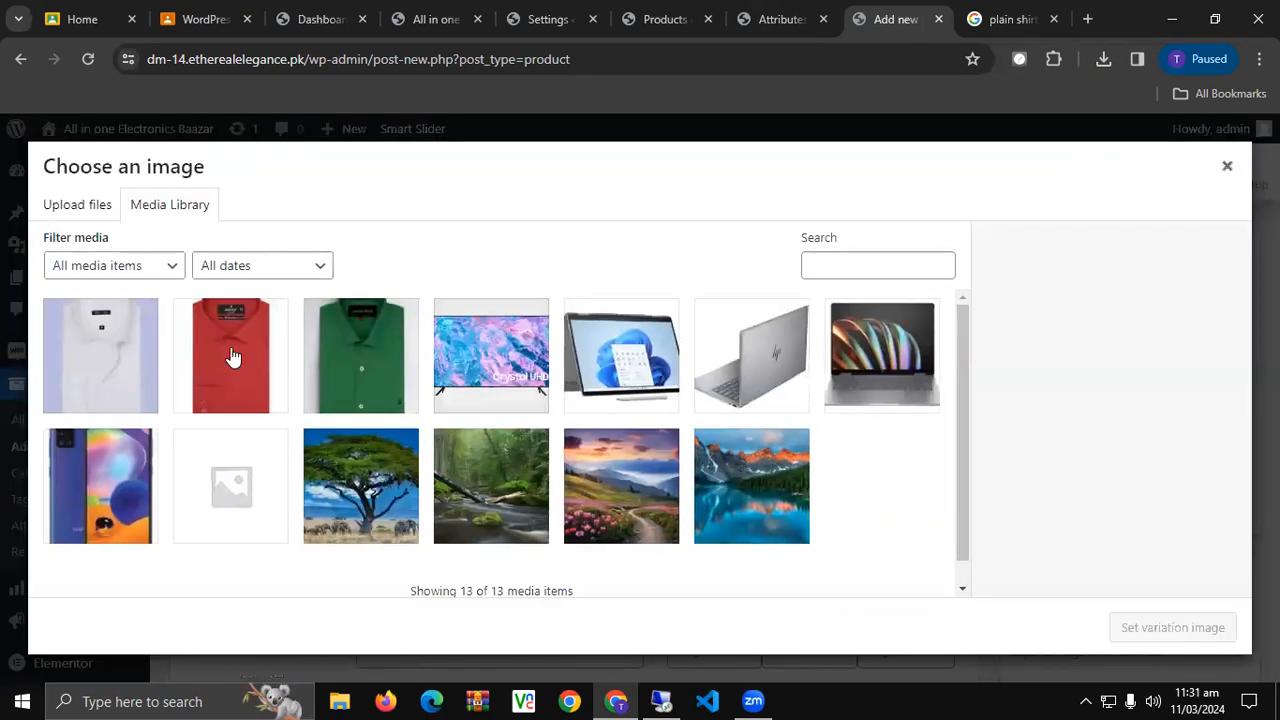
left_click(1000, 19)
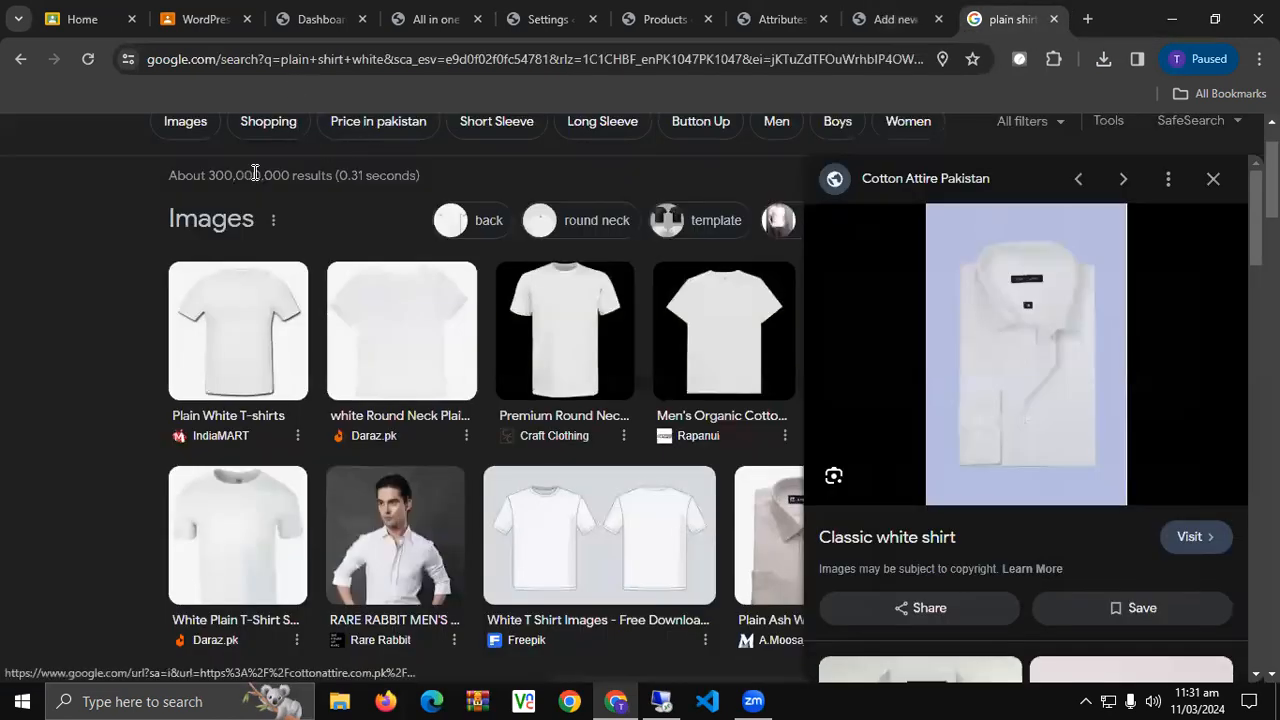
Change the Google image query to 'plain shirt blue' and load the results.
scroll(300, 168, "up", 1)
double_click(309, 155)
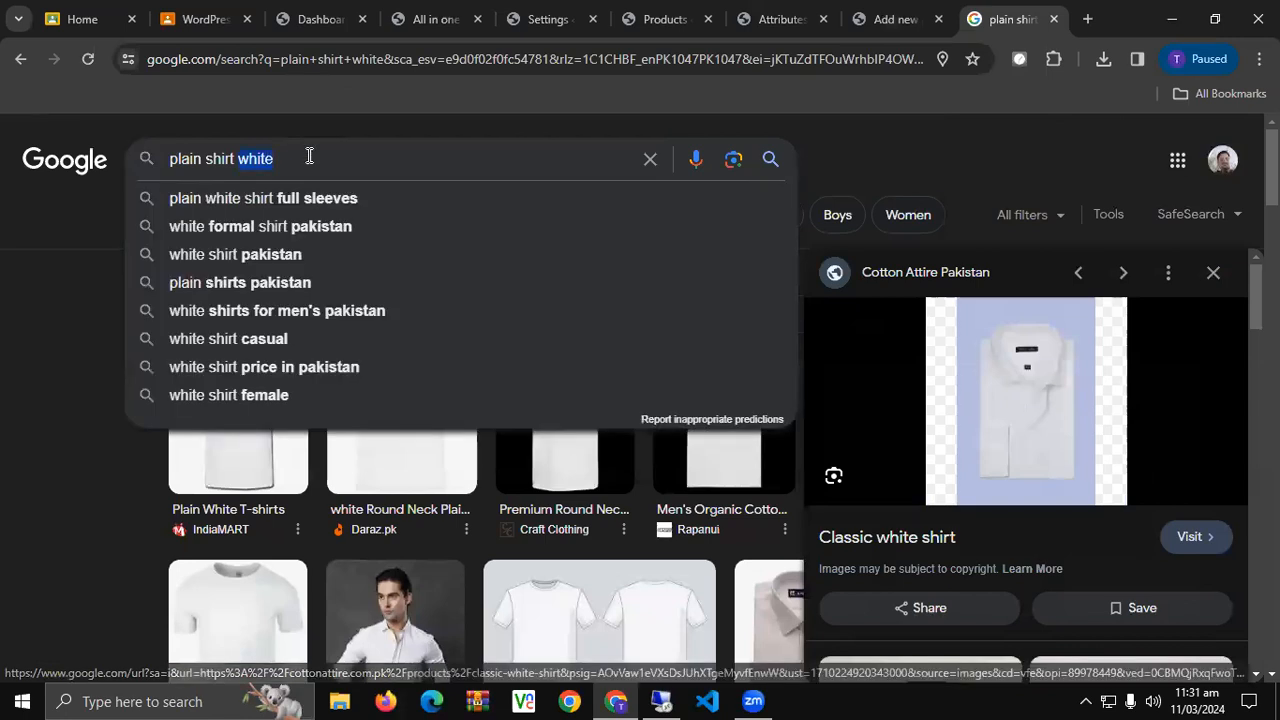
type("blue")
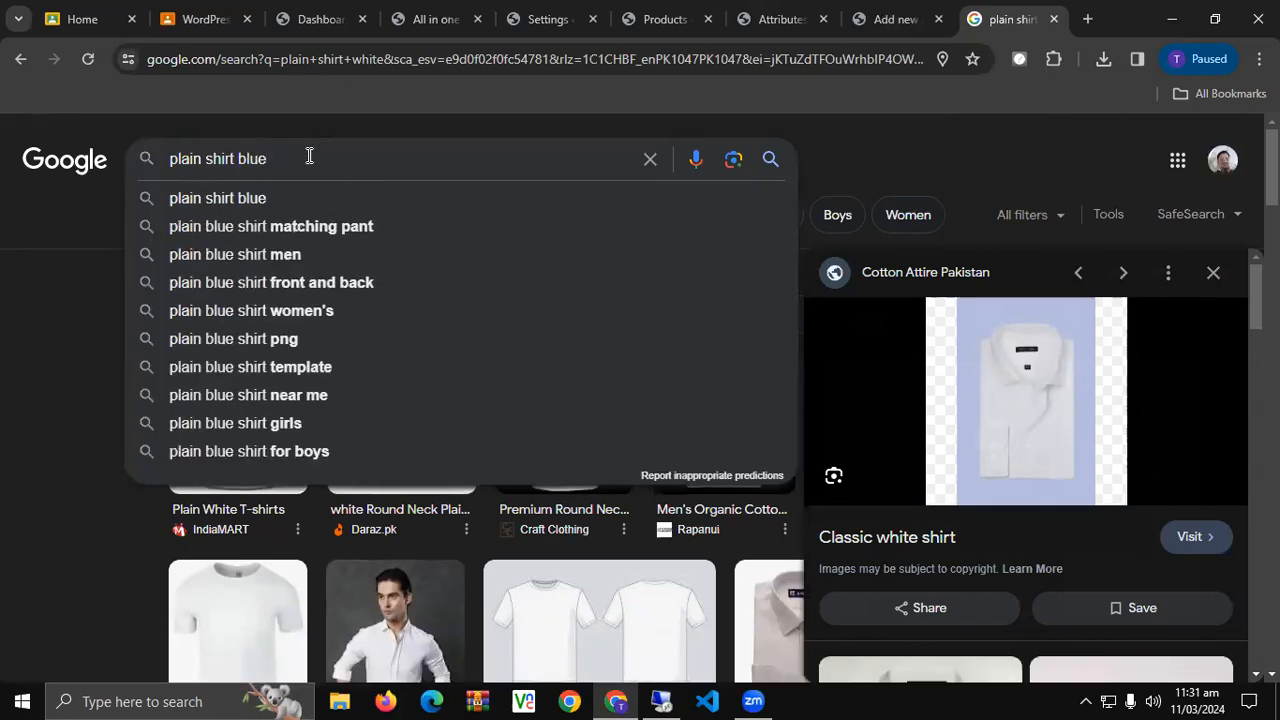
key("Escape")
key("Return")
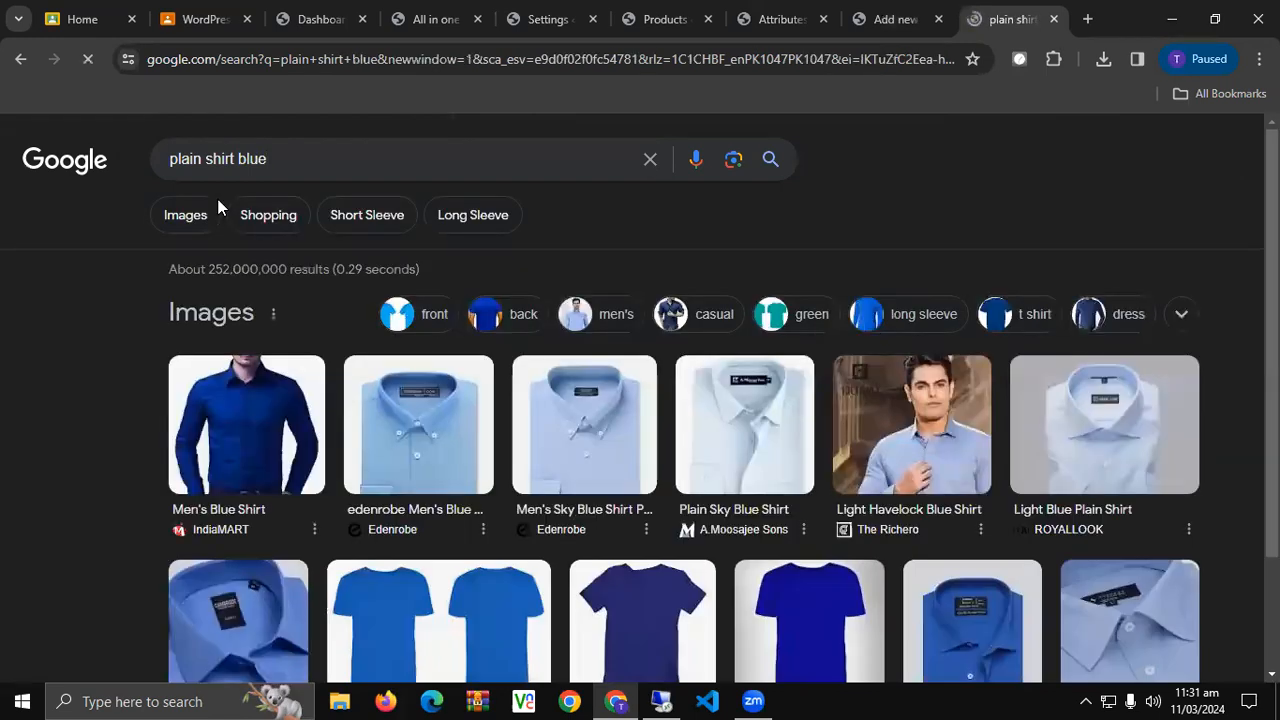
scroll(223, 272, "down", 1)
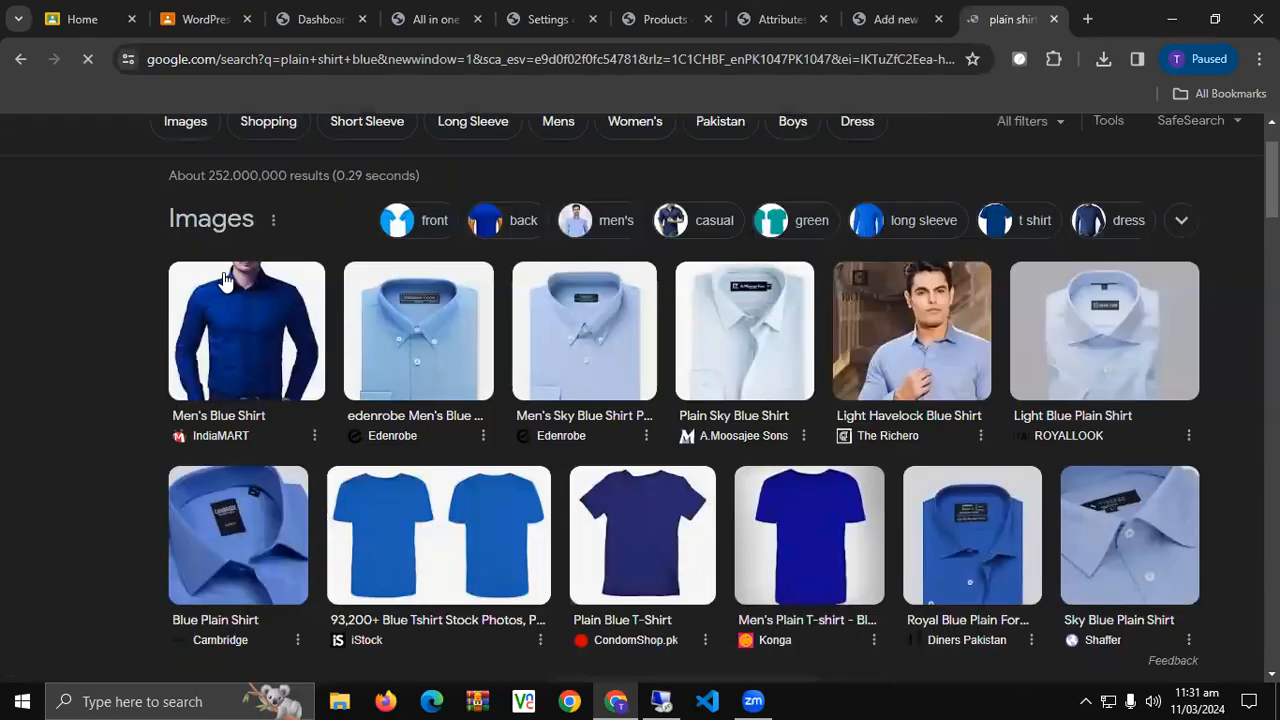
Save the Royal Blue Plain Formal Shirt preview image as 'blue shirt'.
left_click(991, 550)
right_click(1003, 293)
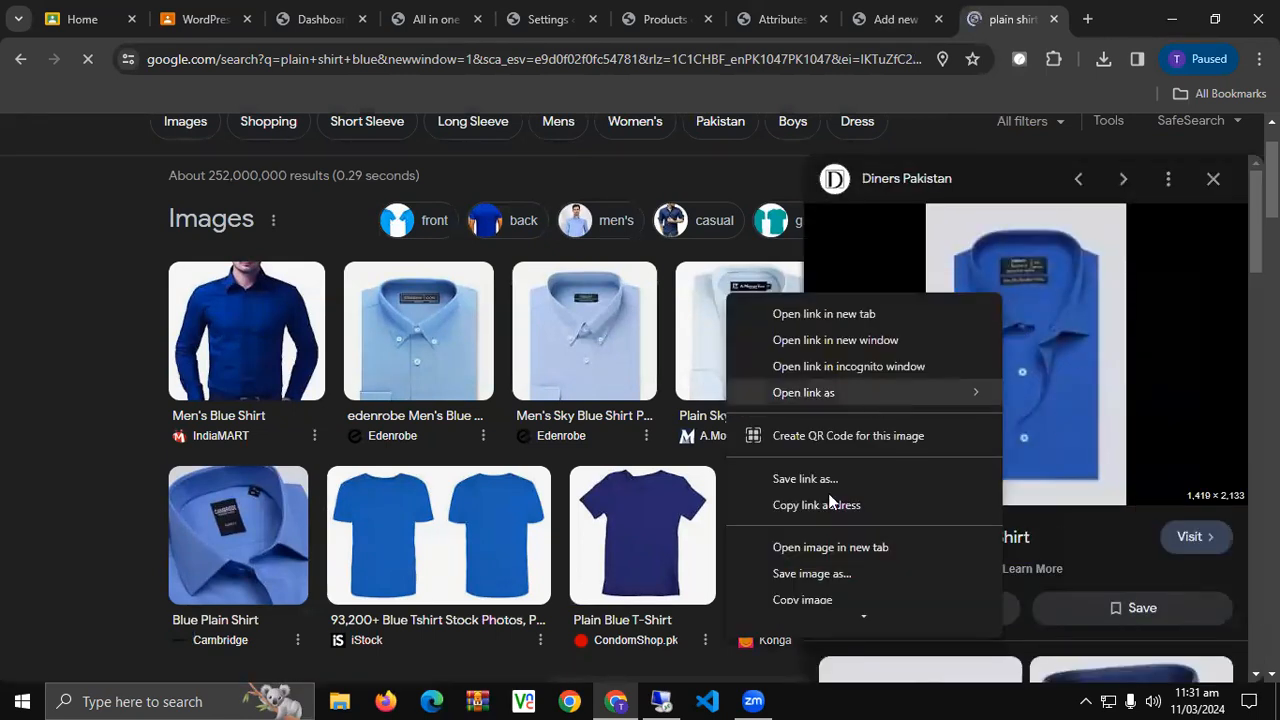
left_click(806, 574)
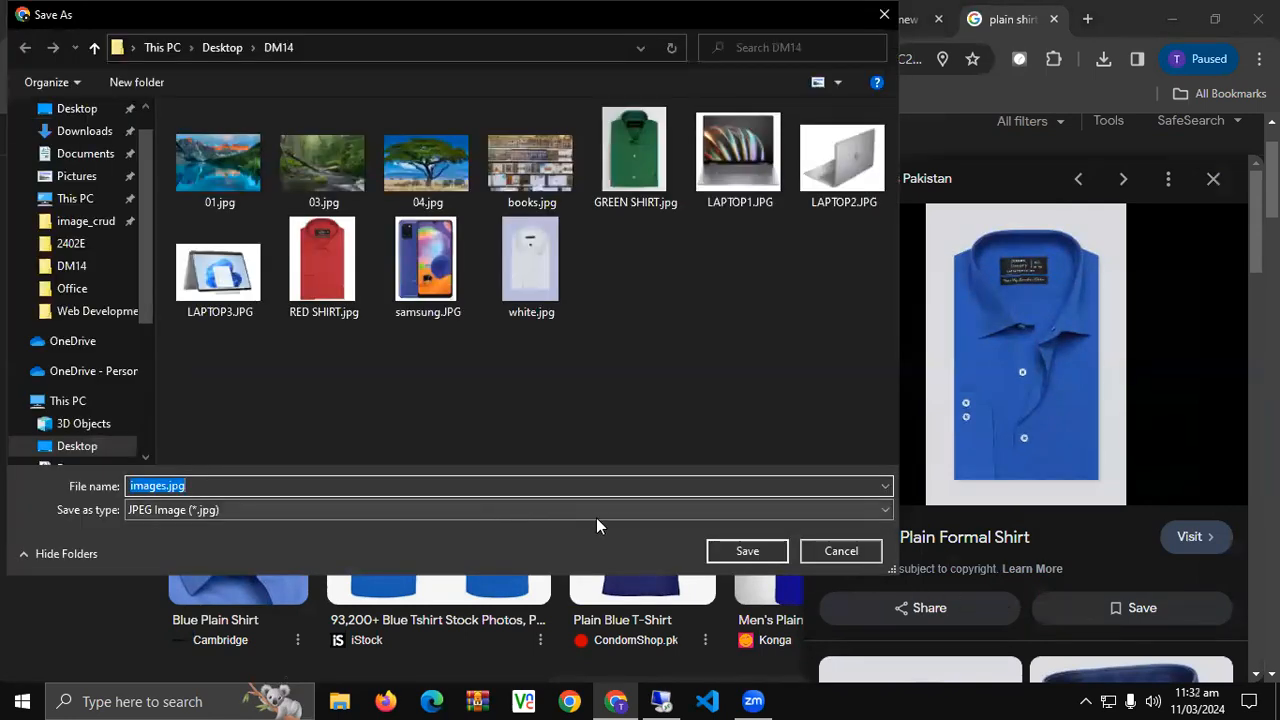
type("blue shirt")
key("Return")
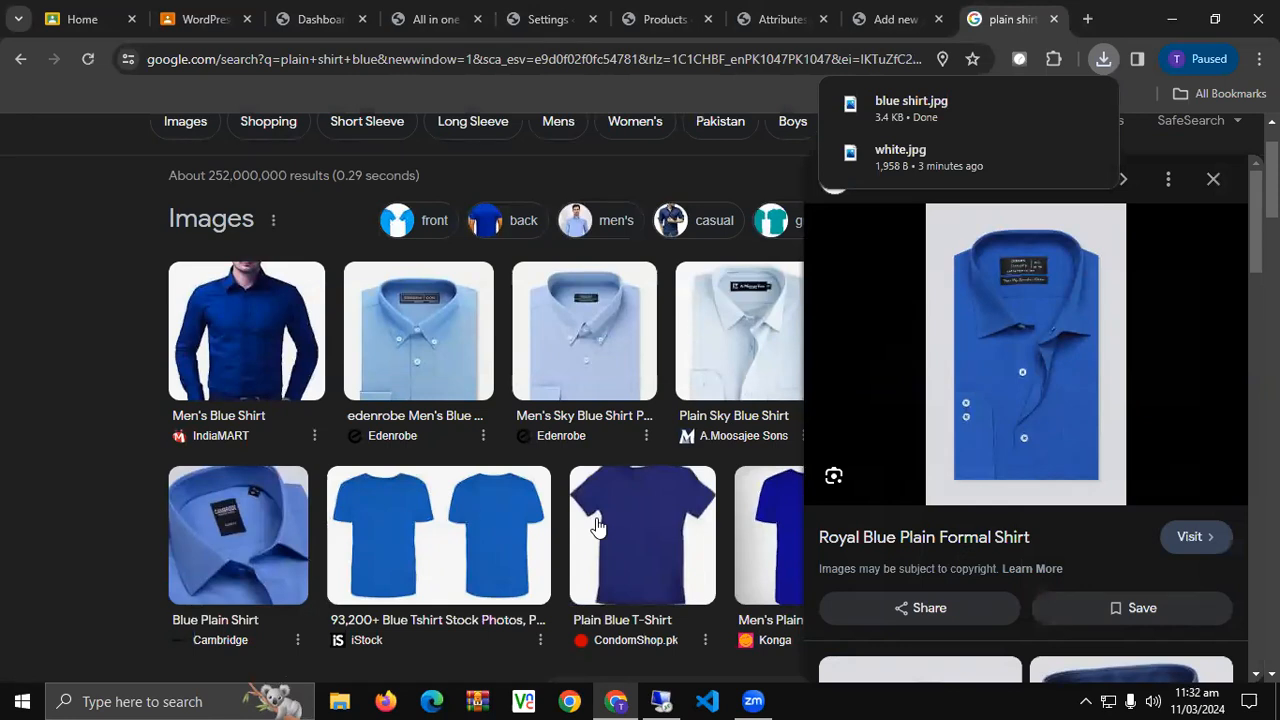
Upload blue shirt.jpg from the file picker and set it as the Blue L variation image.
left_click(893, 19)
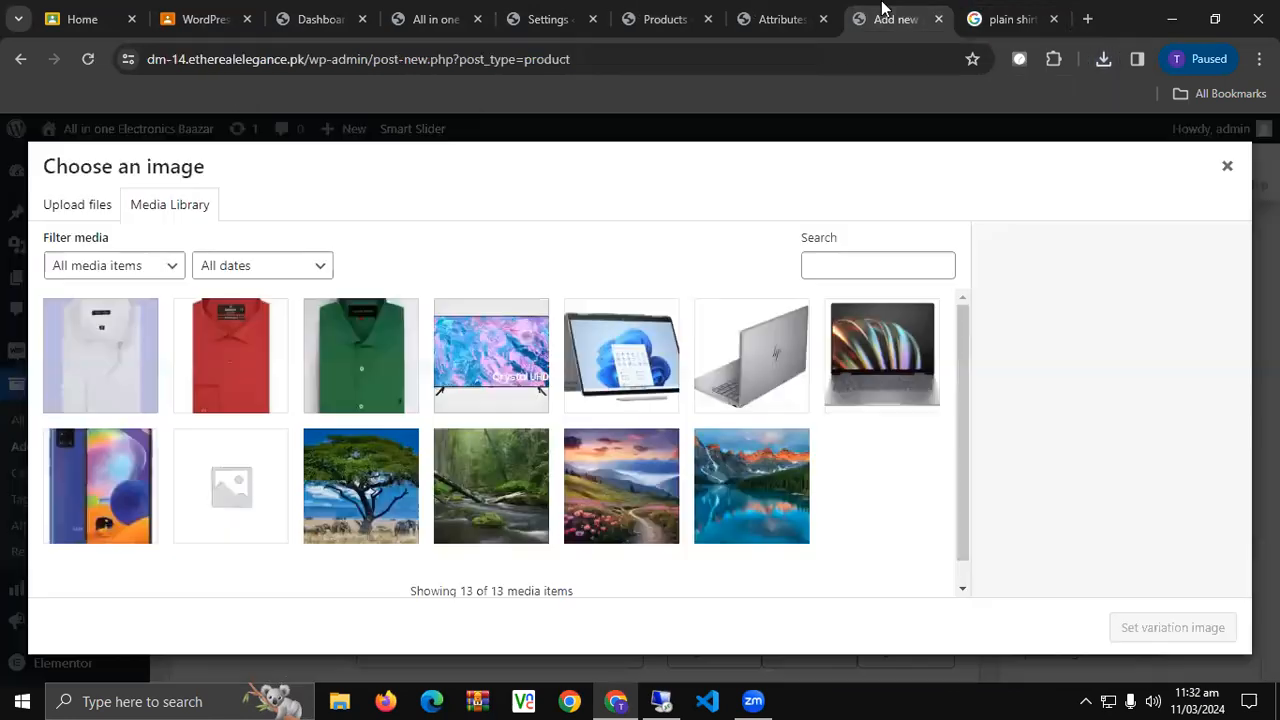
left_click(788, 10)
left_click(893, 19)
left_click(57, 205)
left_click(640, 452)
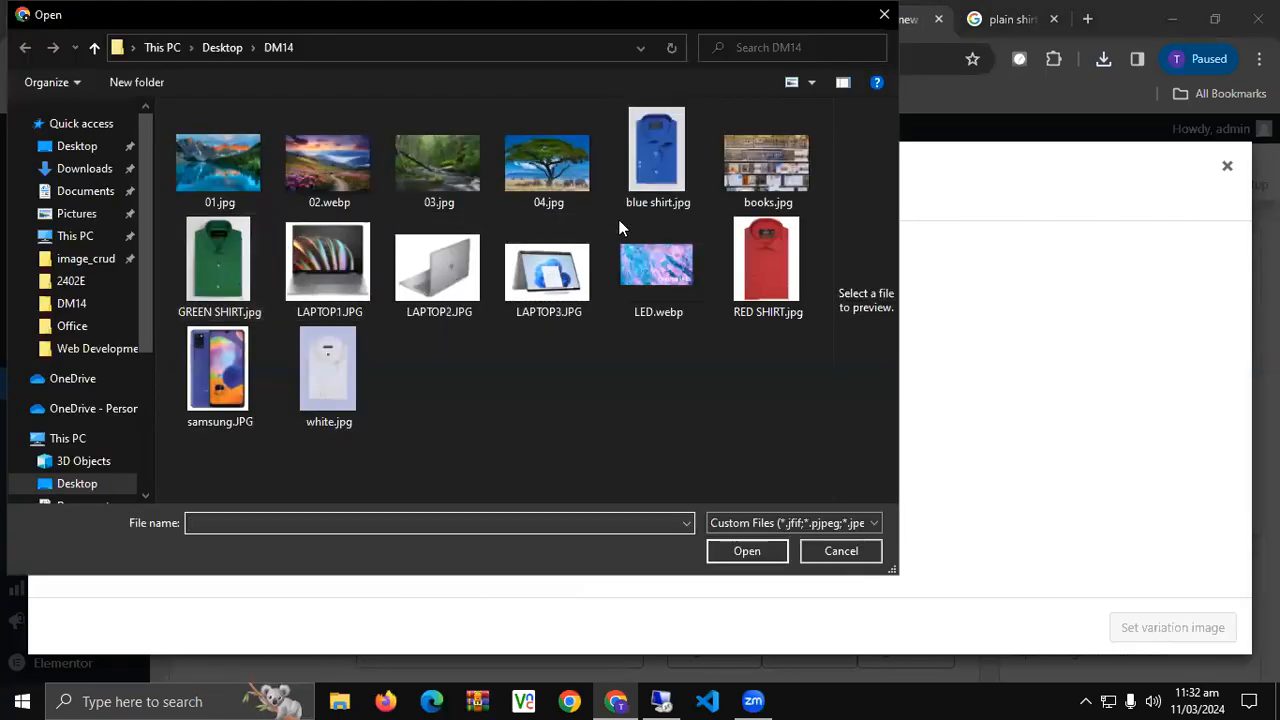
double_click(648, 172)
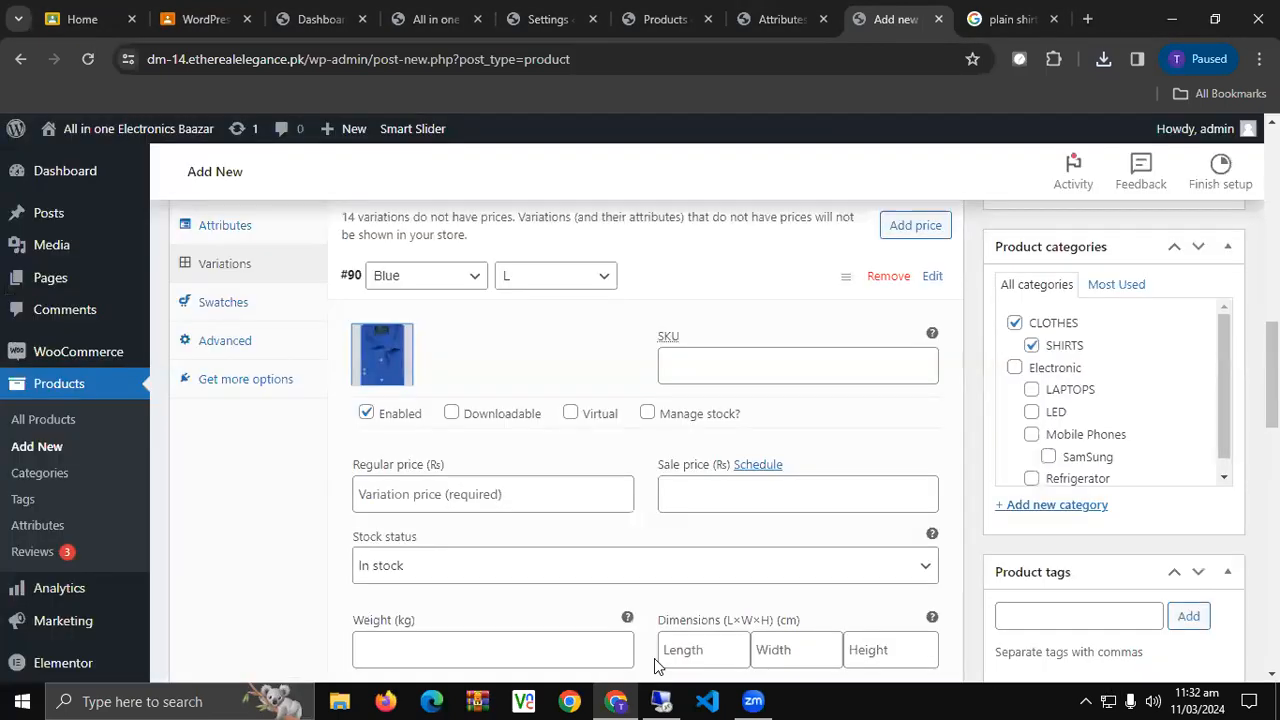
left_click(748, 700)
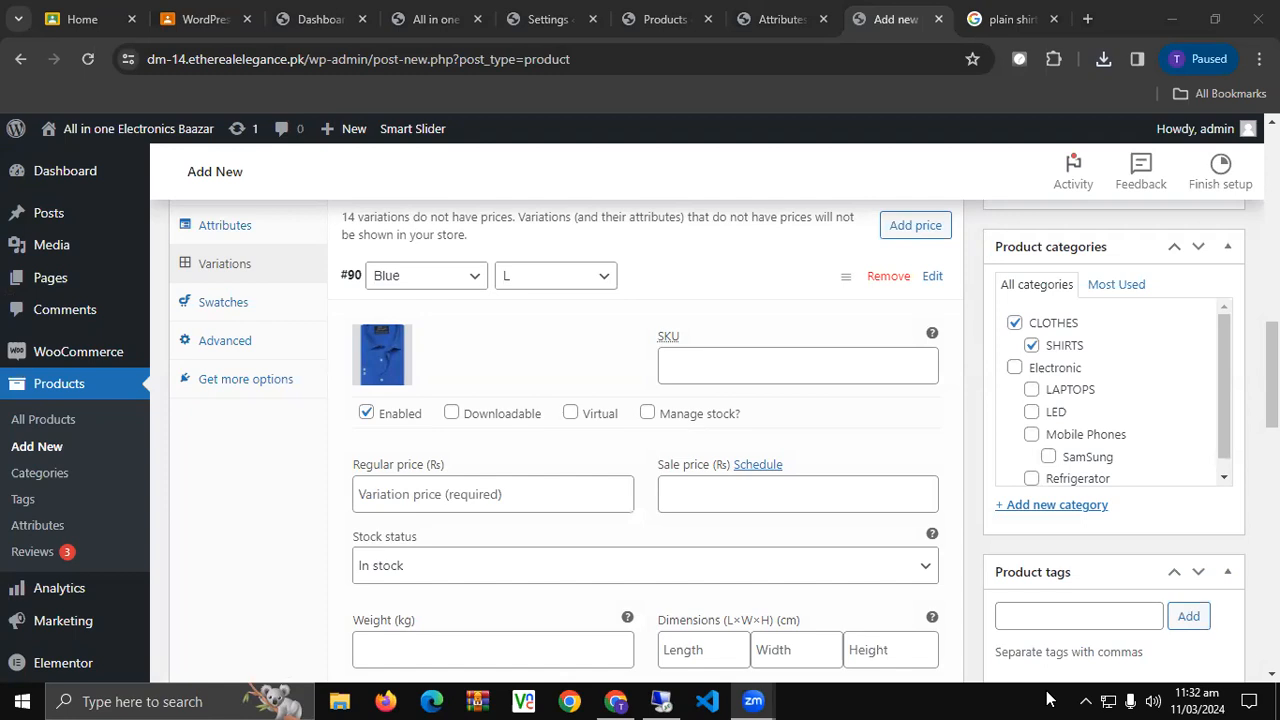
left_click(778, 284)
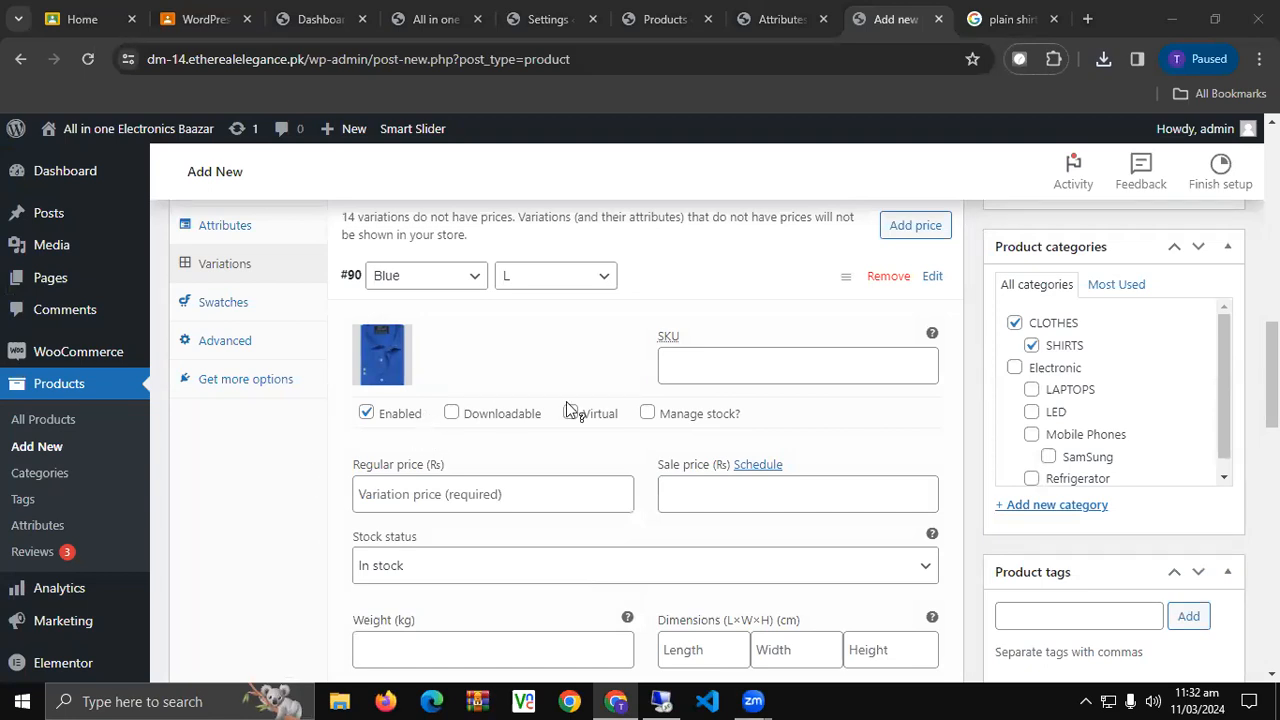
Enter 1350 as the Blue L regular price and 950 as its sale price.
scroll(490, 376, "down", 1)
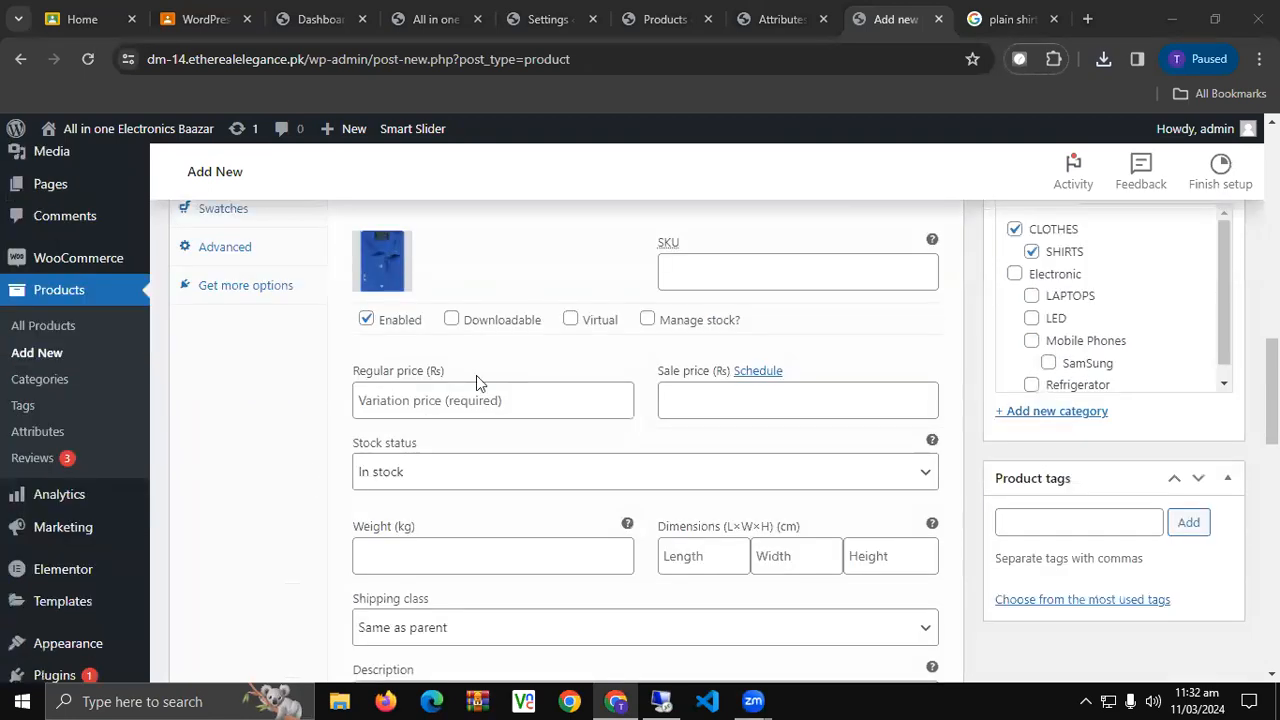
left_click(427, 398)
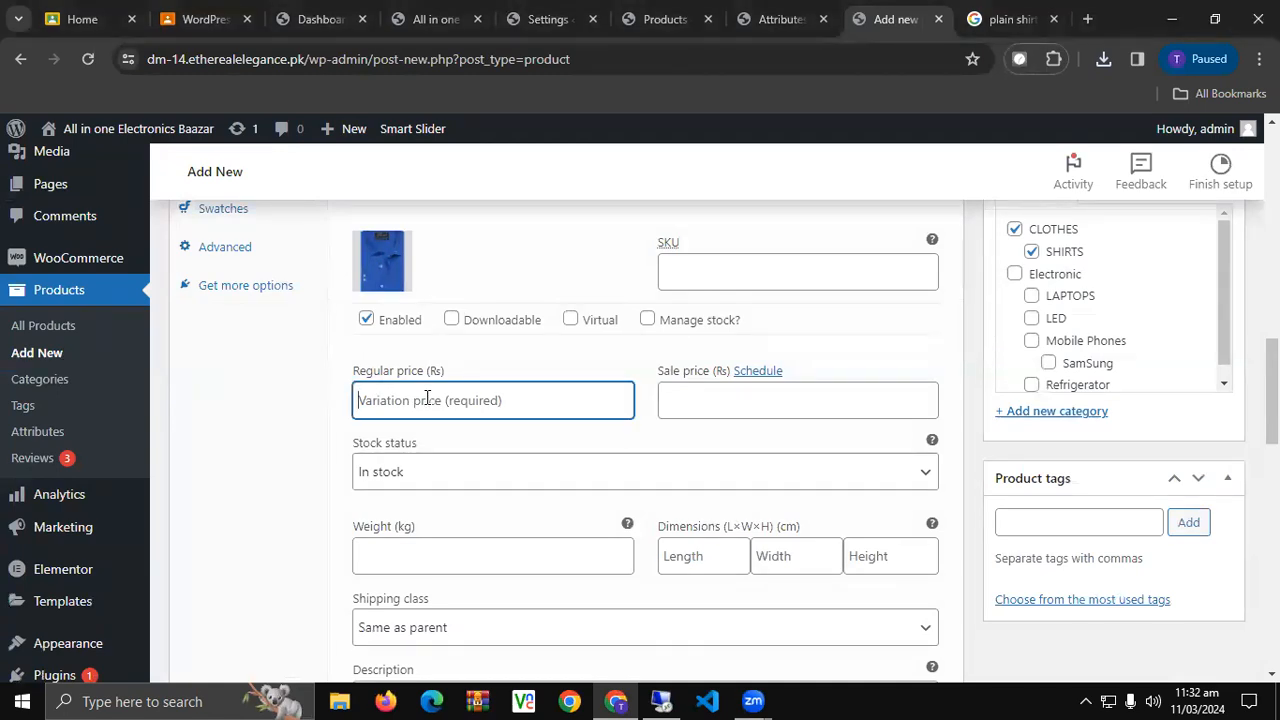
type("1350")
left_click(742, 406)
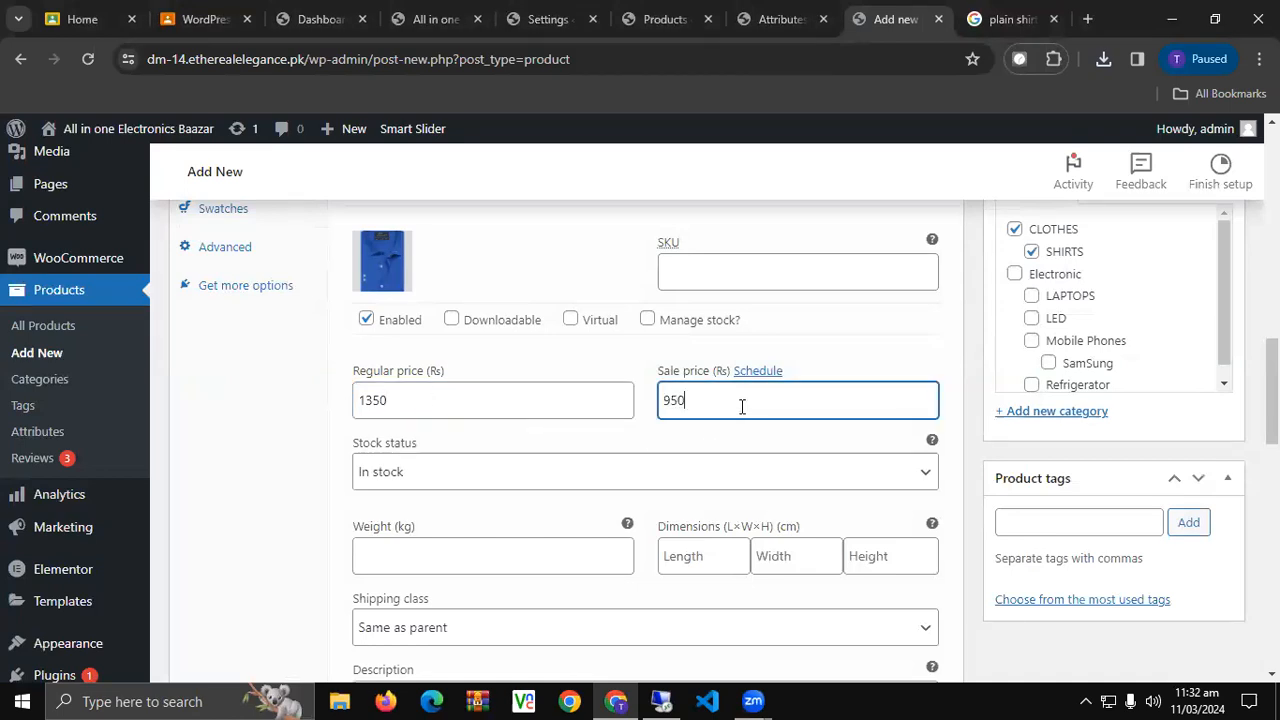
Schedule the Blue L sale from 2024-03-12 to 2024-03-21.
left_click(752, 372)
scroll(540, 420, "down", 1)
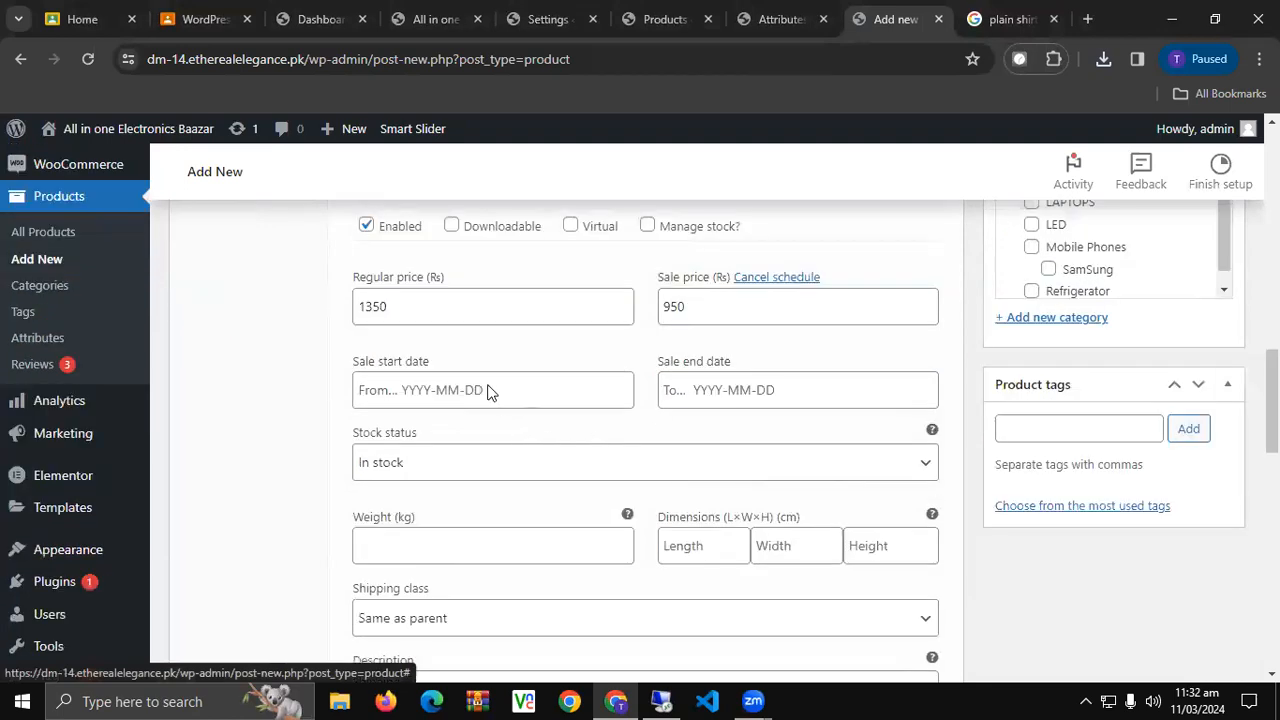
left_click(487, 391)
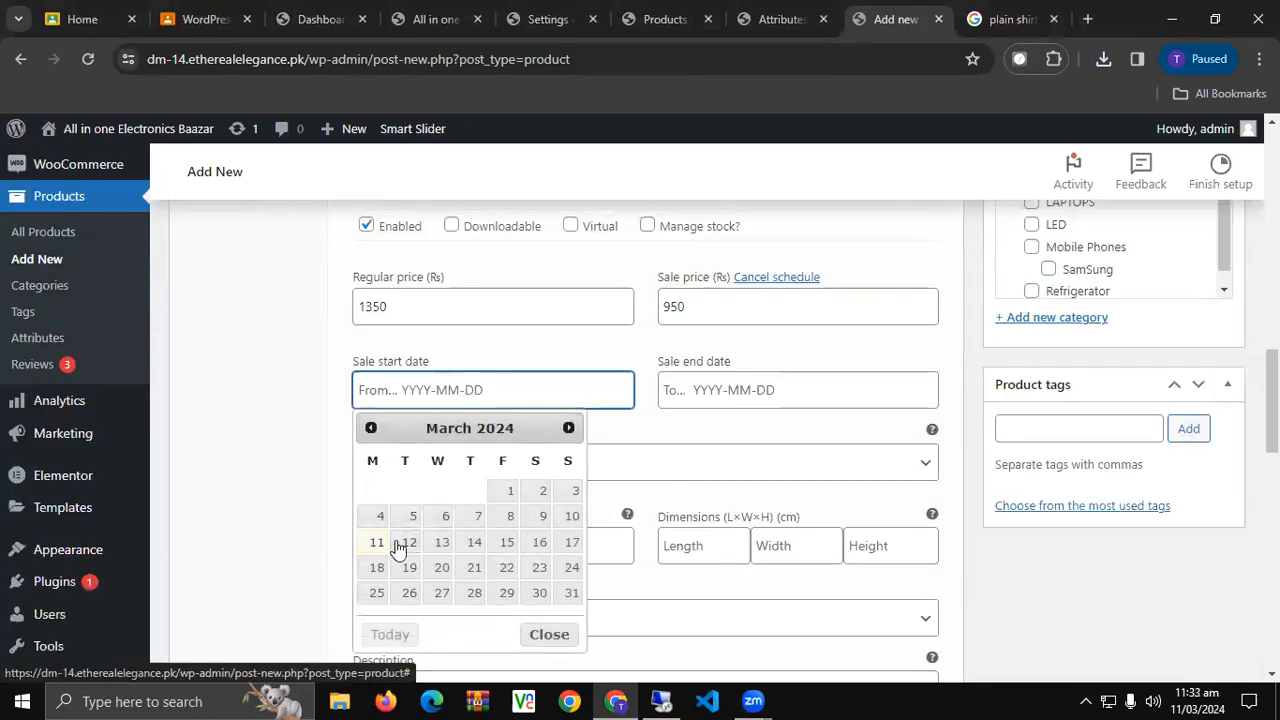
key("Return")
left_click(768, 389)
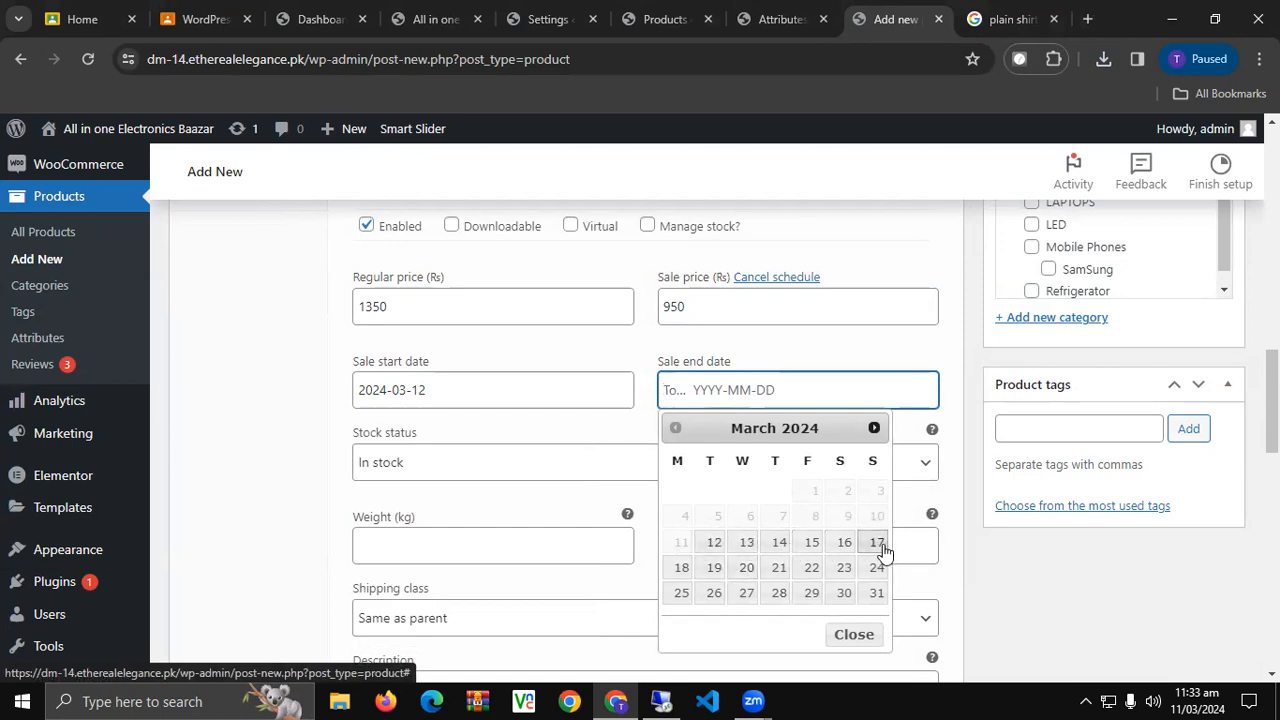
left_click(779, 568)
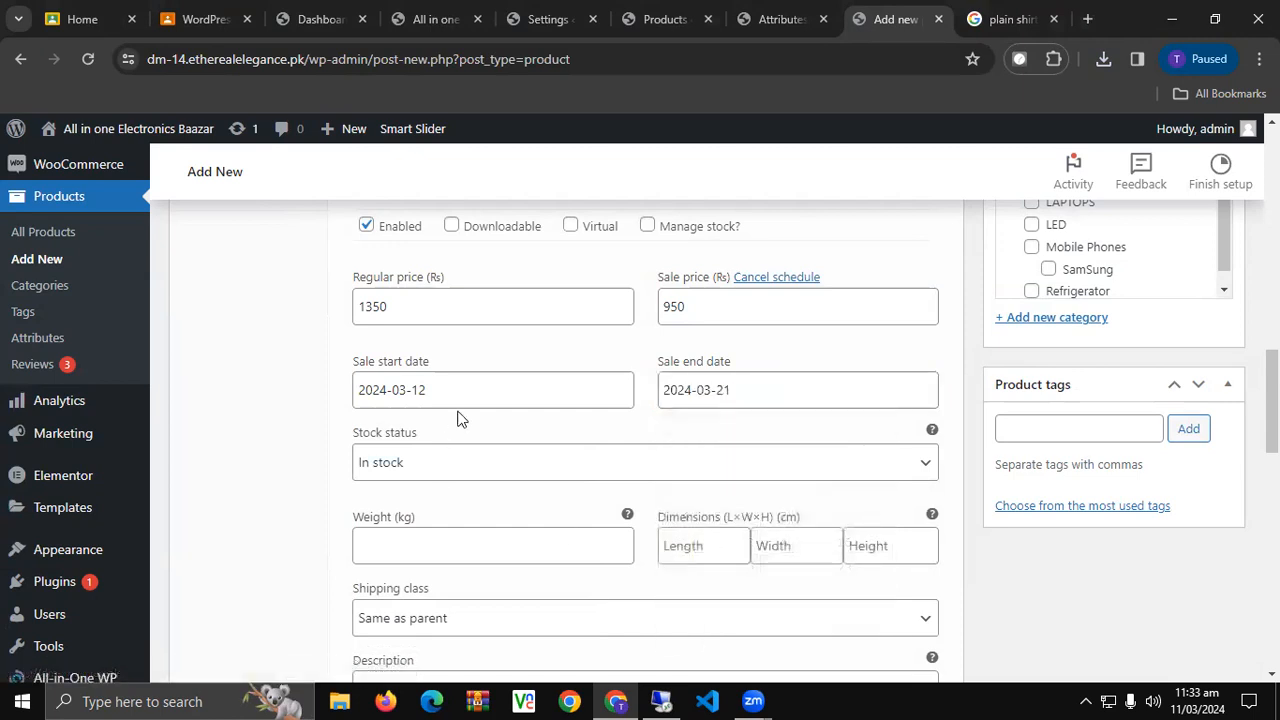
scroll(457, 417, "down", 2)
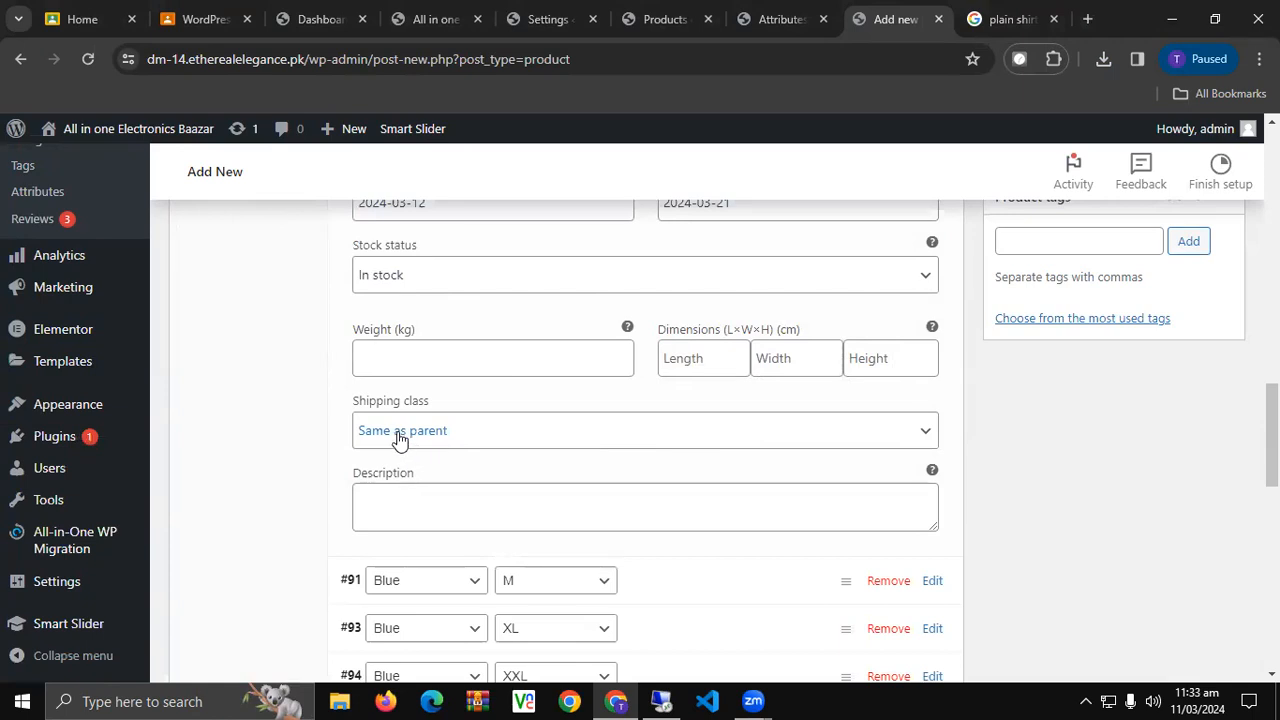
scroll(398, 438, "up", 4)
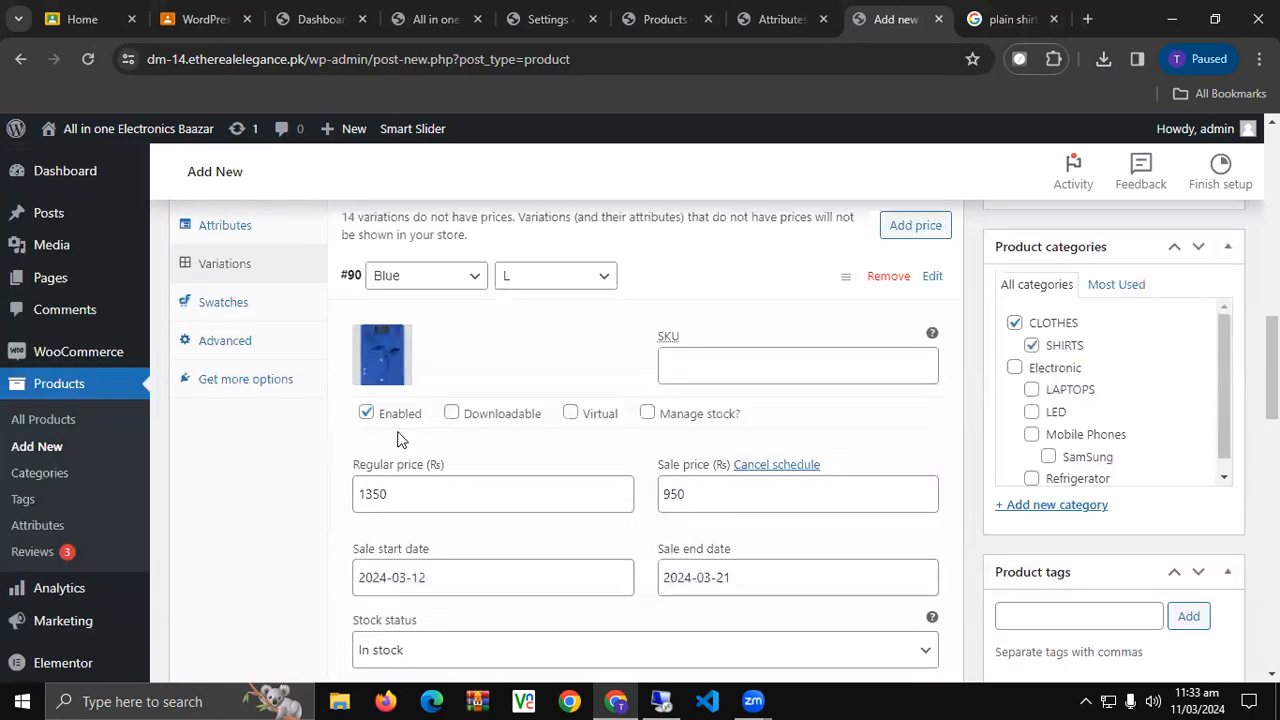
scroll(398, 438, "down", 3)
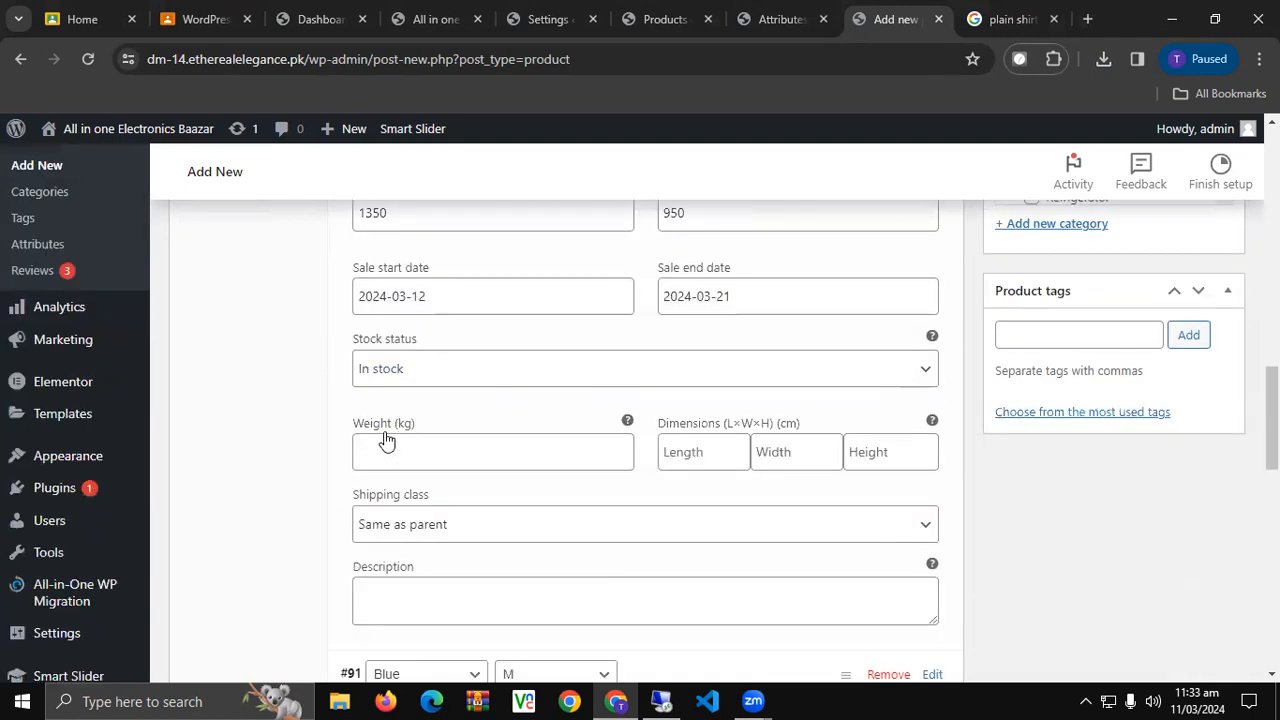
scroll(385, 440, "up", 2)
scroll(457, 342, "up", 1)
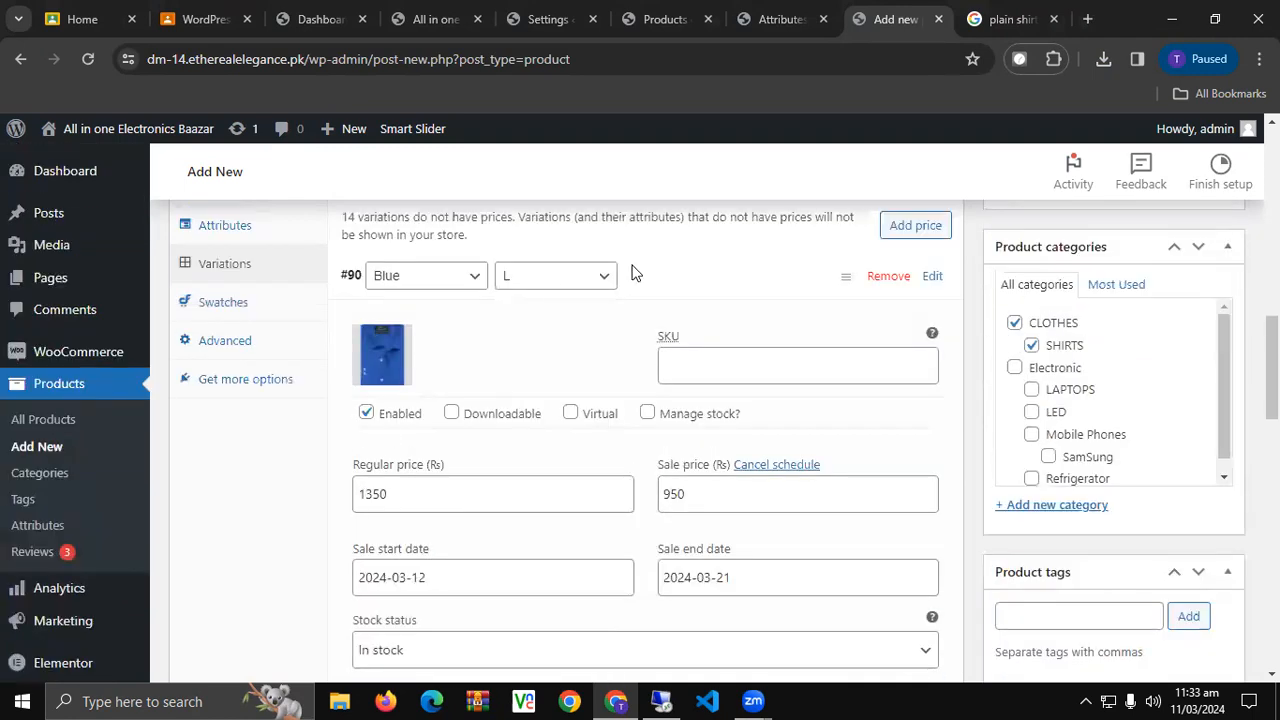
Expand Blue M and give it regular price 1150 and sale price 750.
left_click(712, 283)
left_click(672, 332)
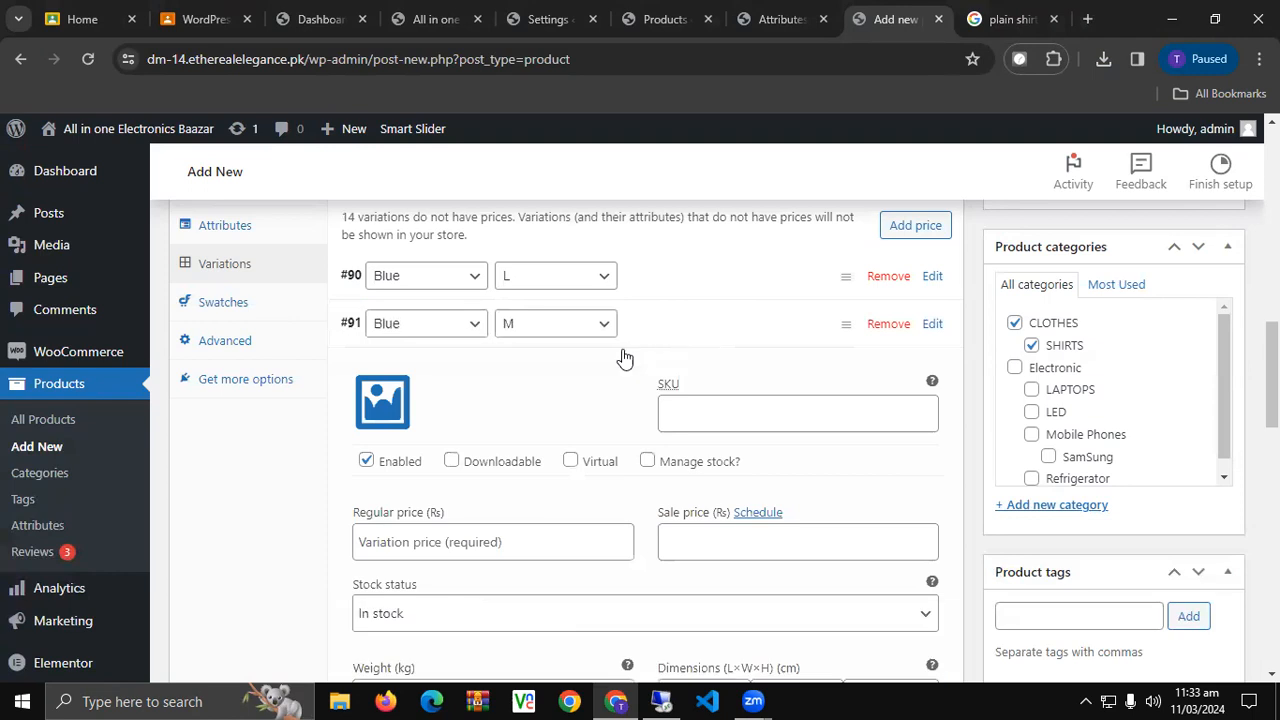
scroll(572, 387, "down", 1)
left_click(453, 459)
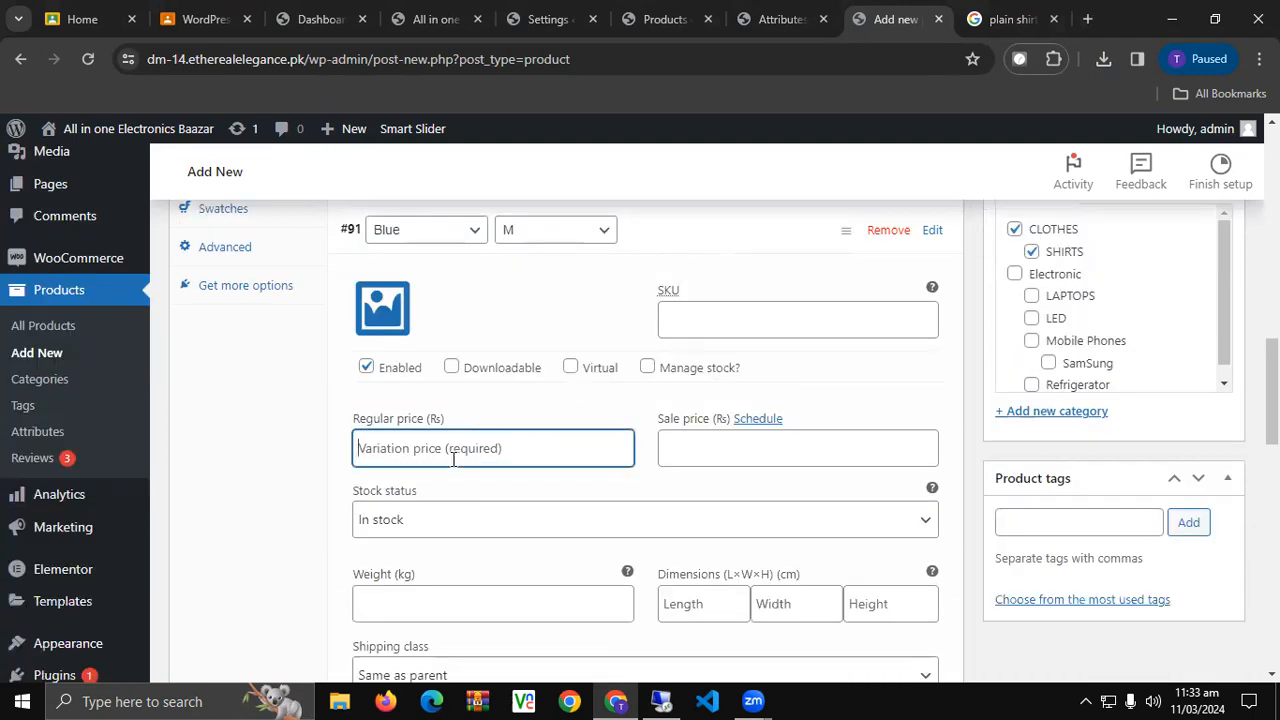
type("1150")
left_click(753, 451)
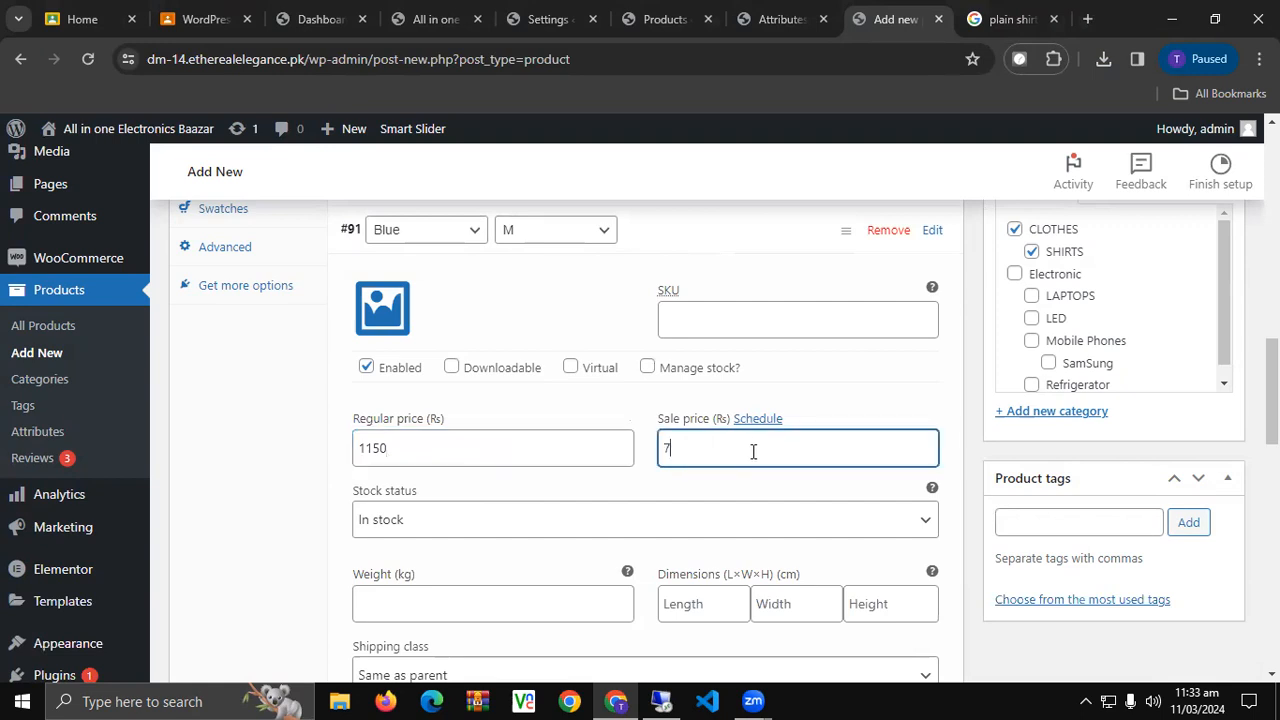
type("750")
Schedule the Blue M sale from March 12 to March 21, 2024.
left_click(752, 420)
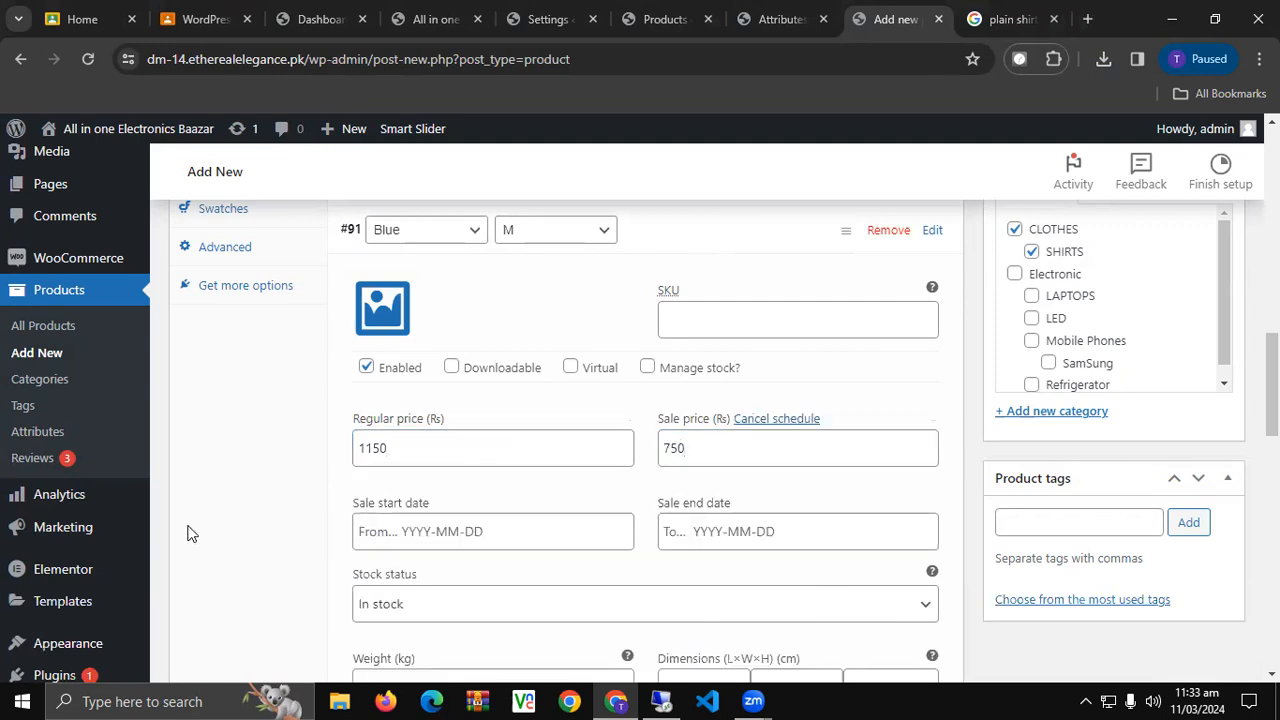
left_click(418, 535)
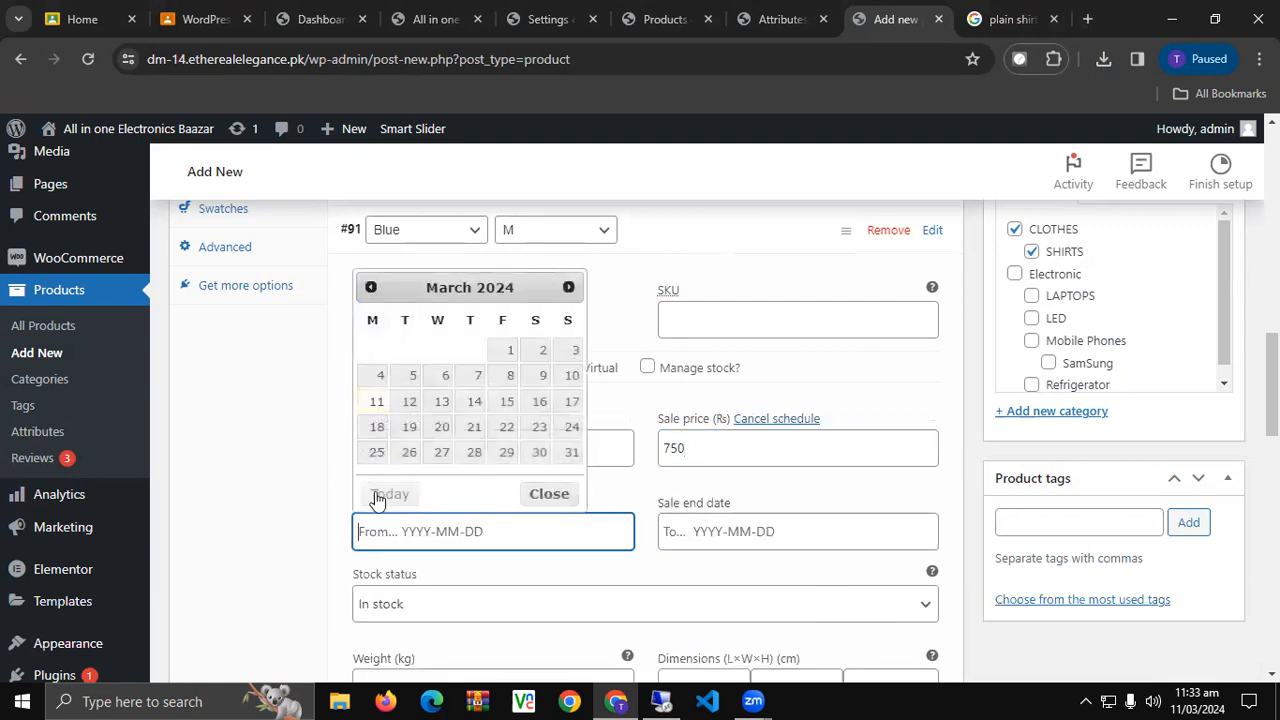
left_click(377, 401)
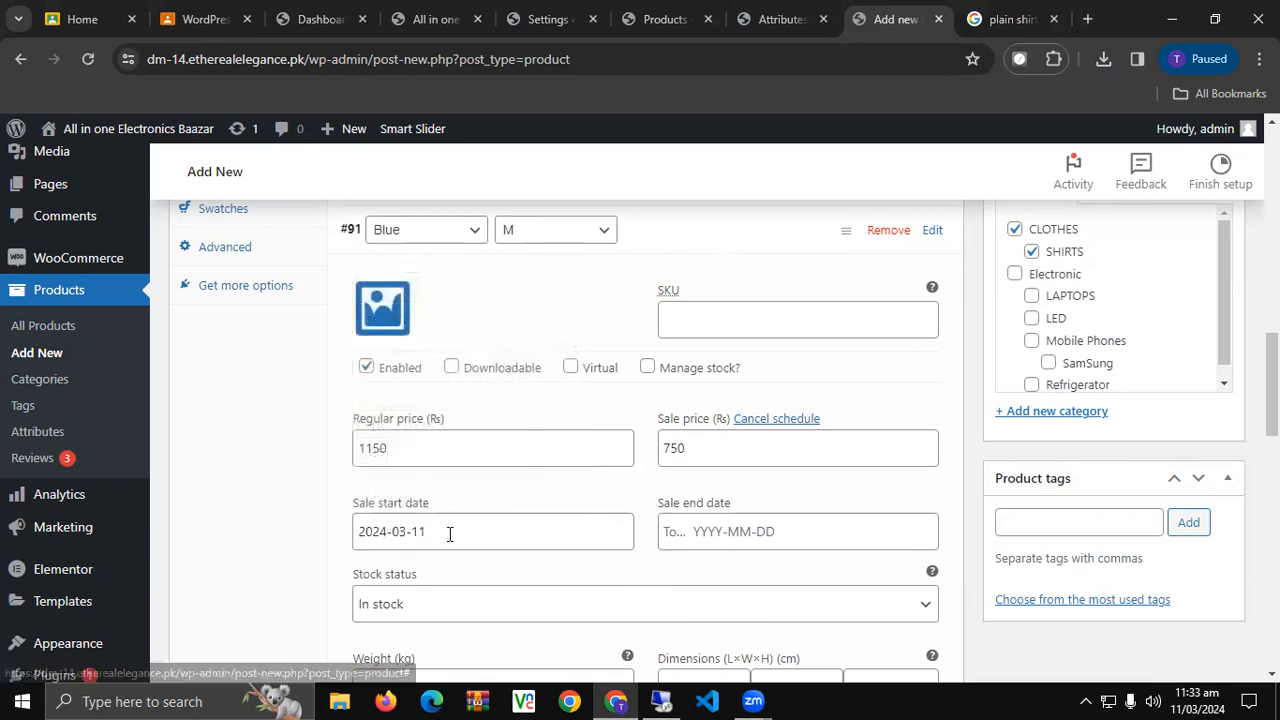
left_click(725, 540)
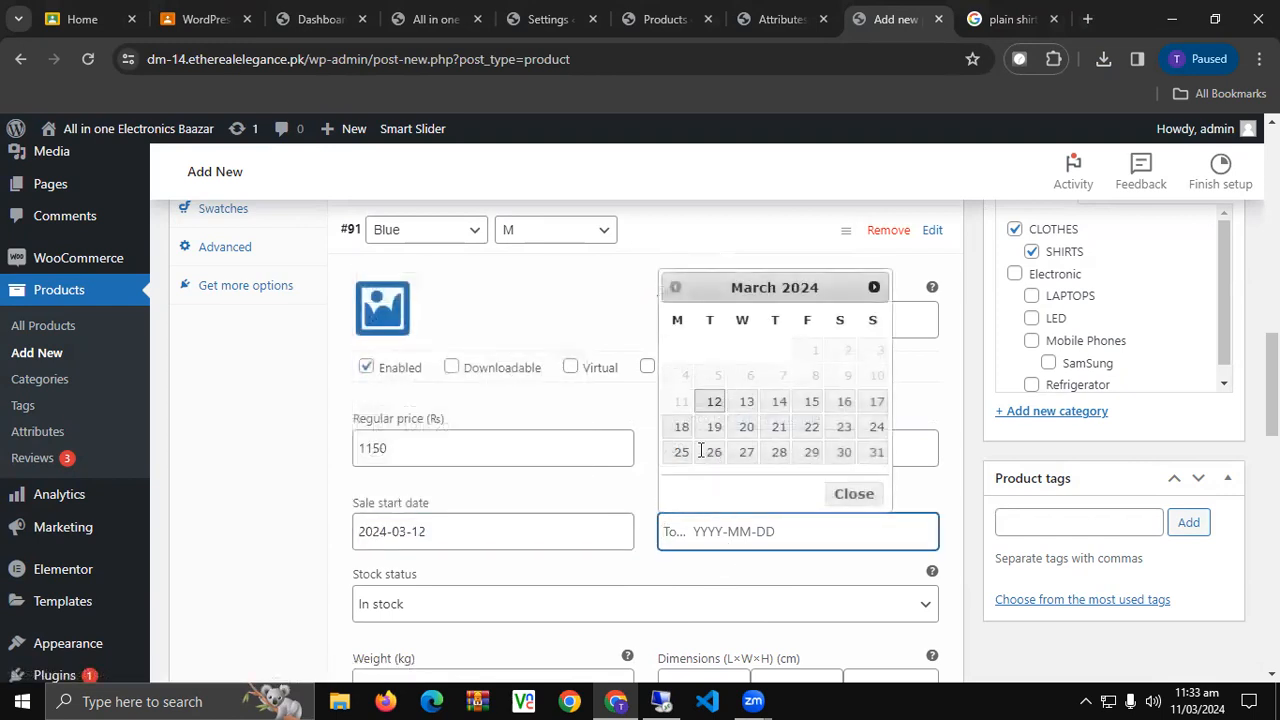
left_click(776, 430)
scroll(466, 537, "down", 2)
scroll(466, 543, "down", 2)
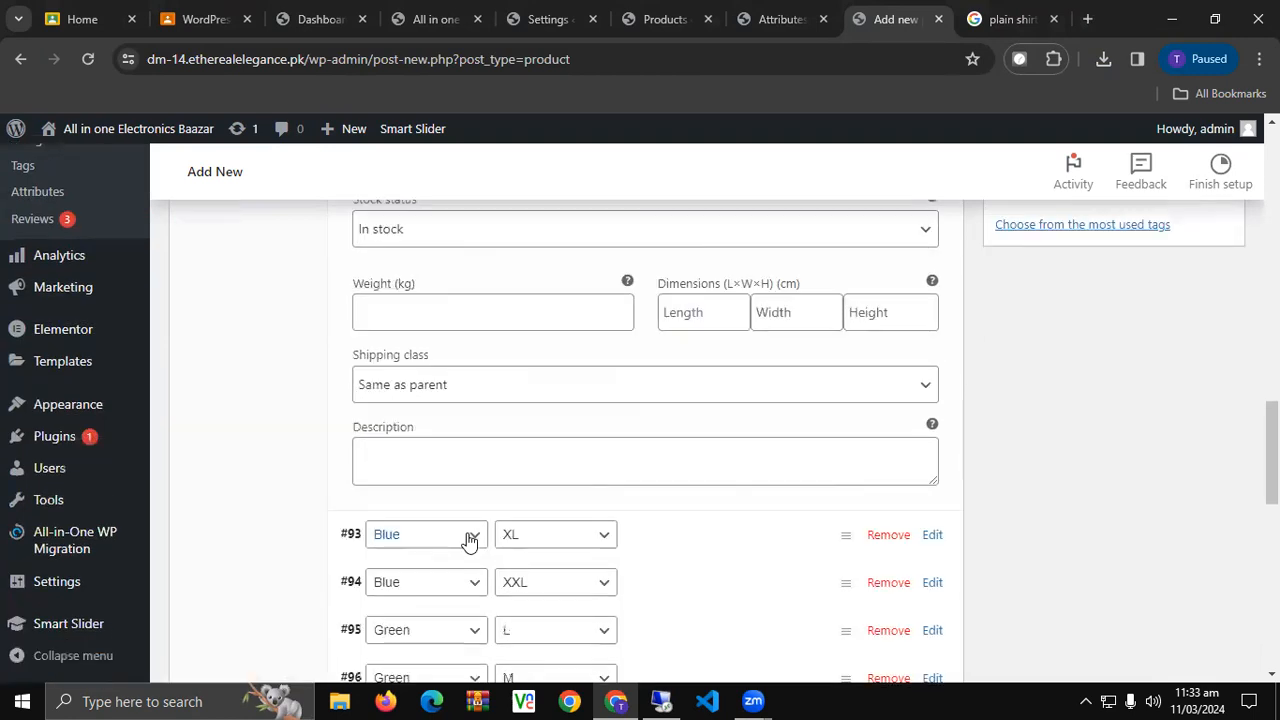
scroll(469, 541, "down", 3)
scroll(469, 541, "up", 7)
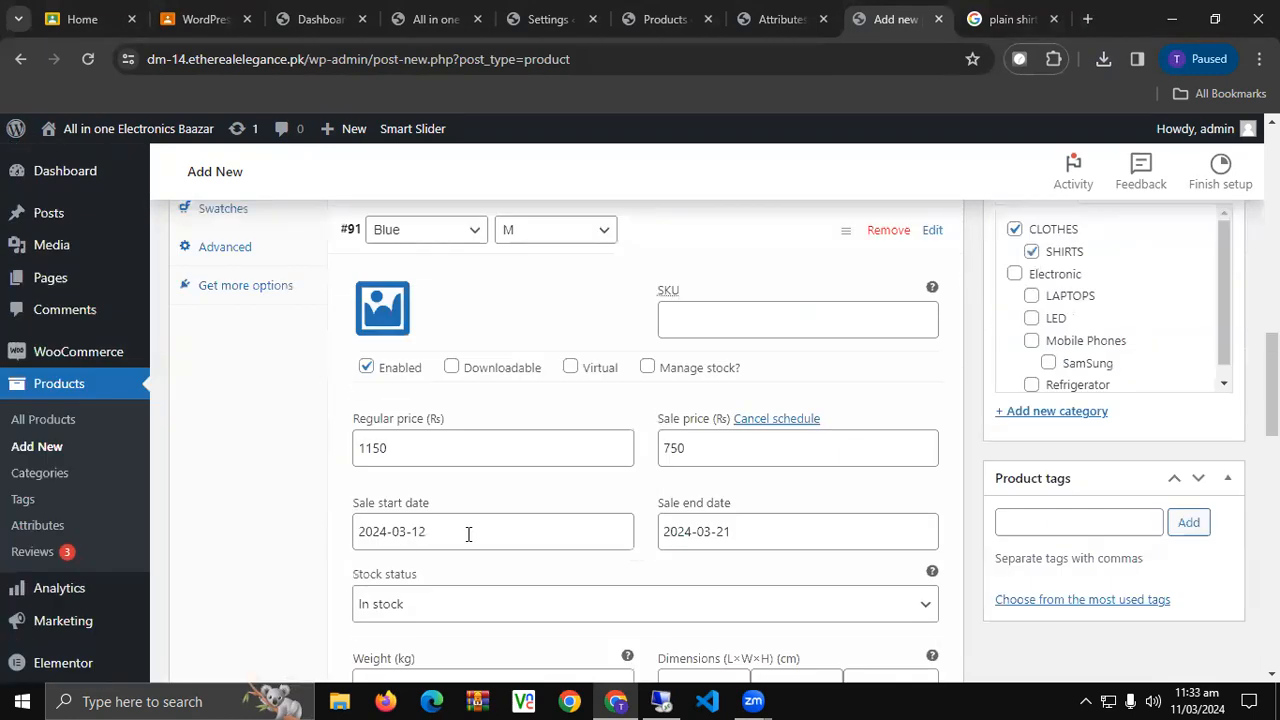
Set the blue shirt picture as the Blue M variation image.
left_click(383, 308)
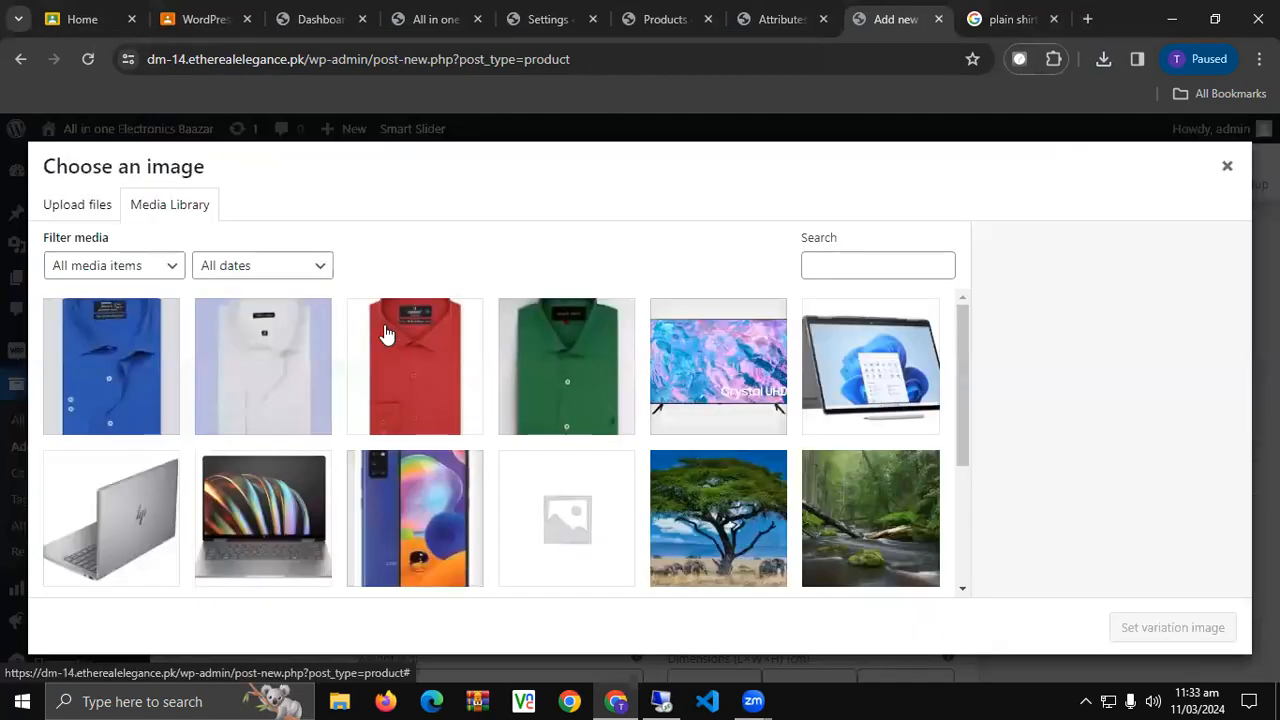
left_click(91, 363)
scroll(471, 423, "down", 3)
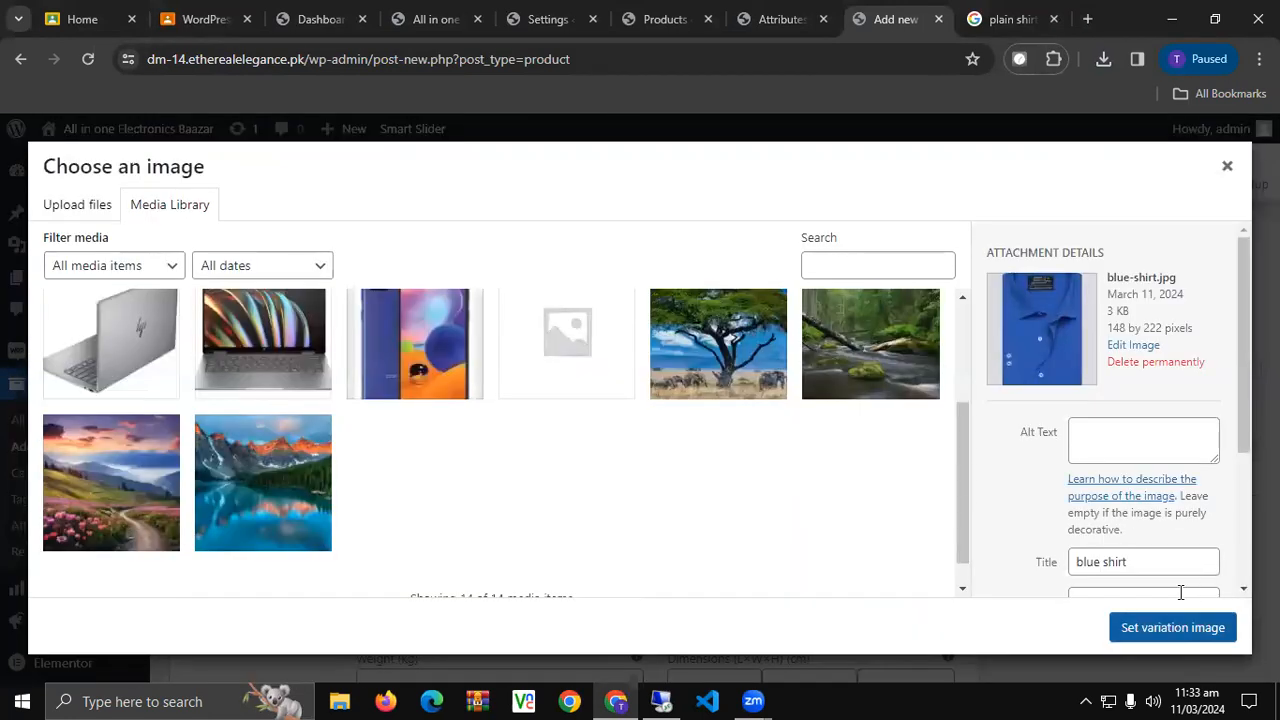
left_click(1172, 627)
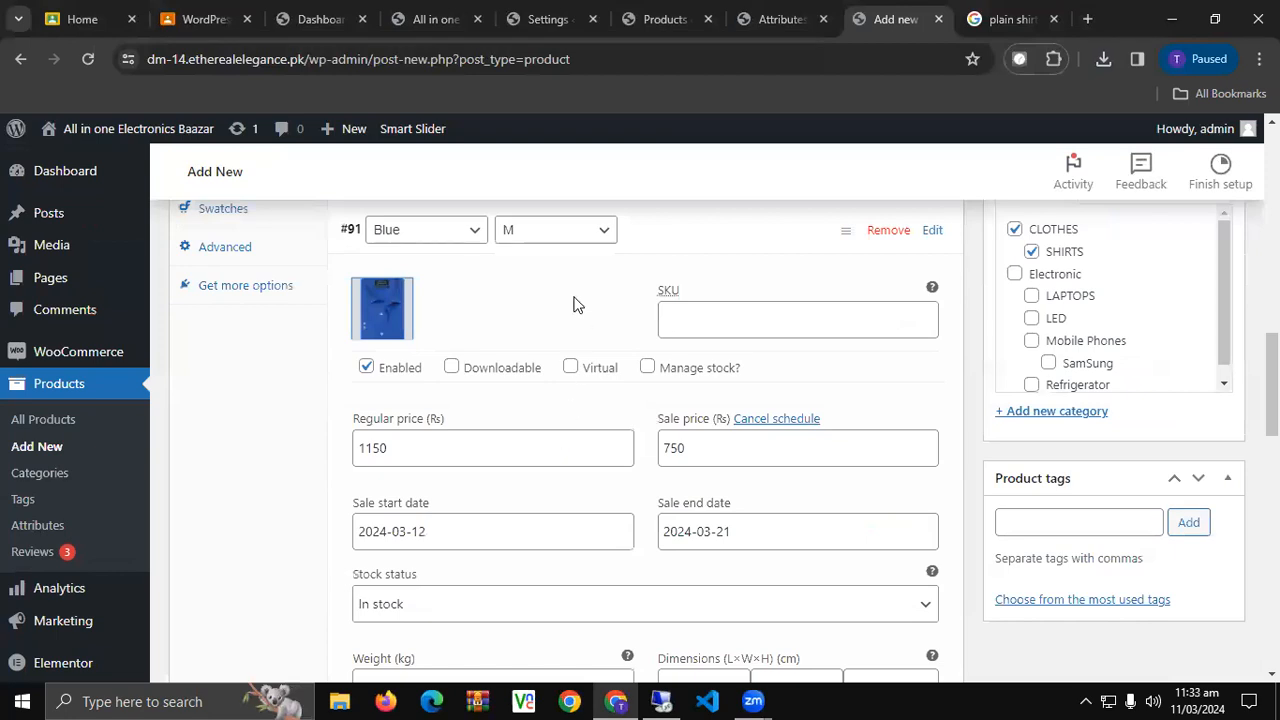
scroll(575, 304, "up", 2)
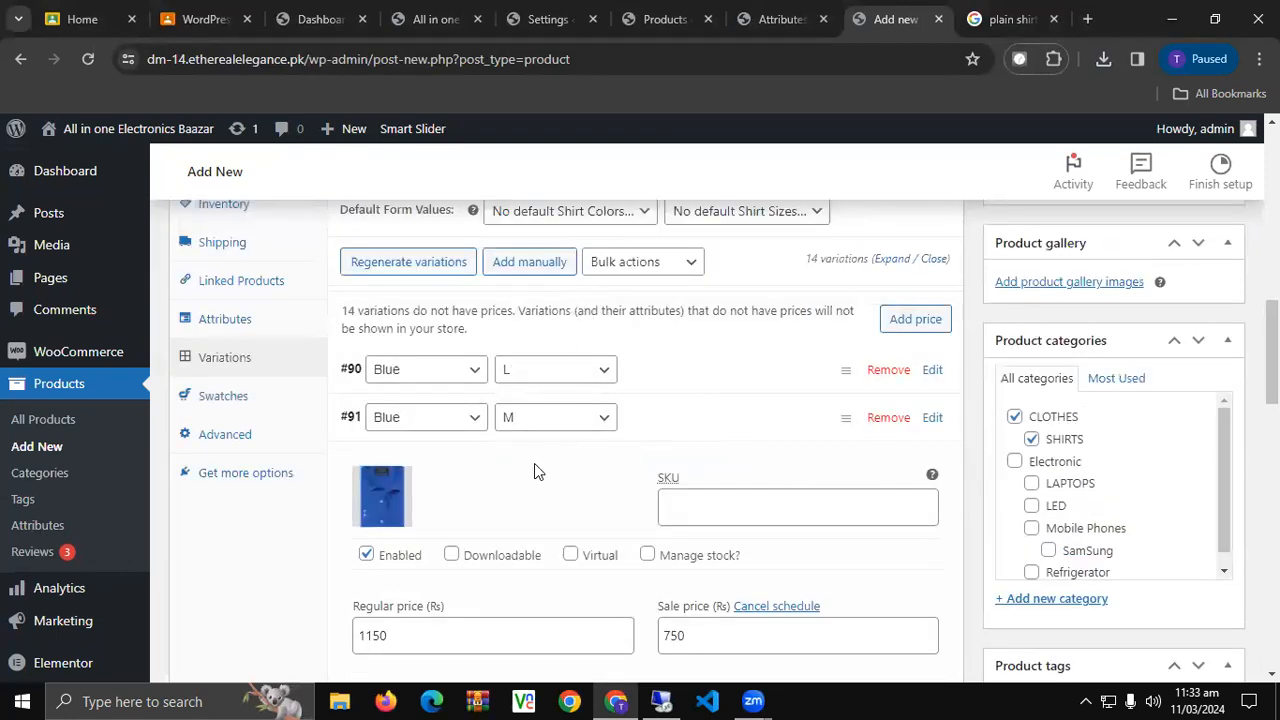
Delete variations #93 Blue XL and #94 Blue XXL, confirming each removal.
left_click(530, 438)
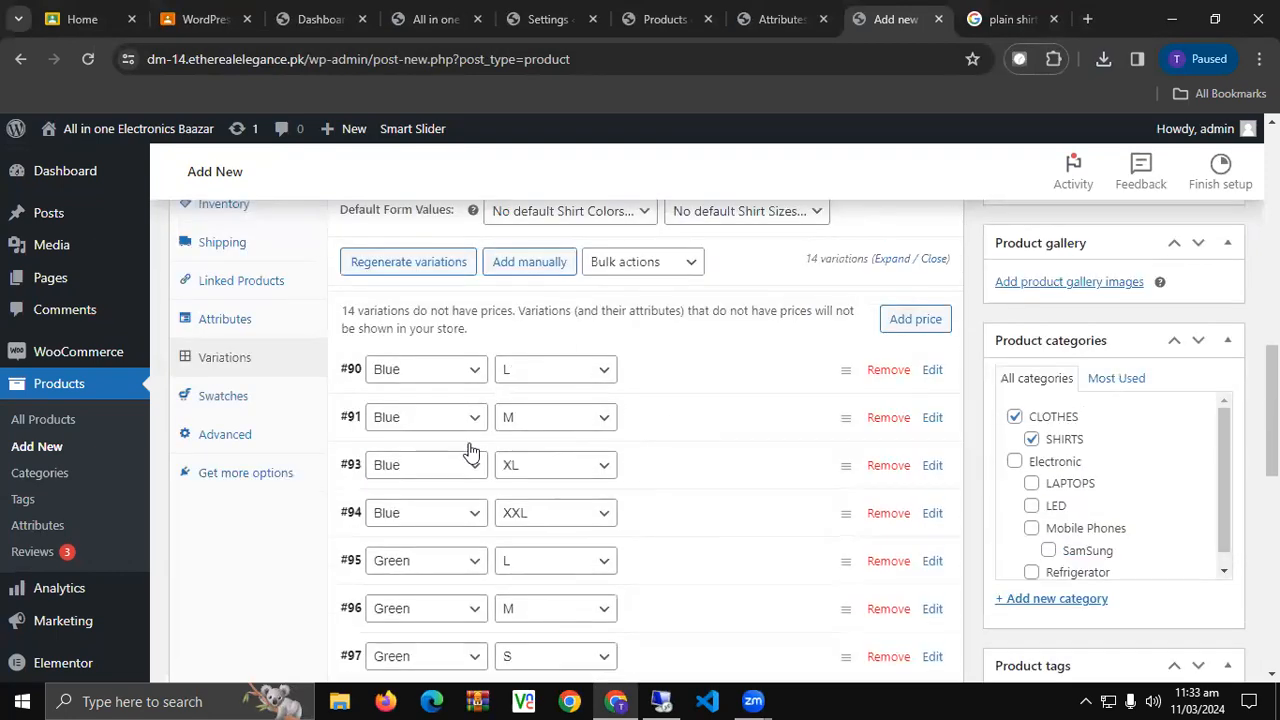
left_click(880, 466)
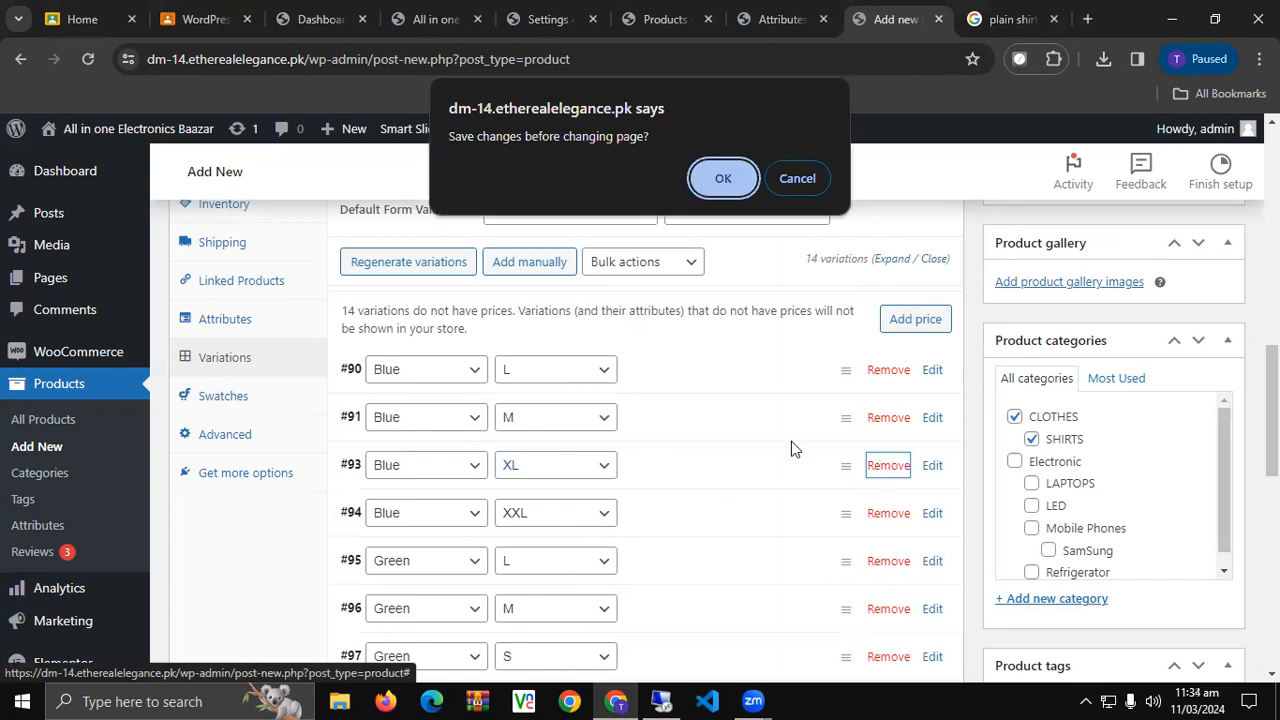
key("Return")
left_click(733, 186)
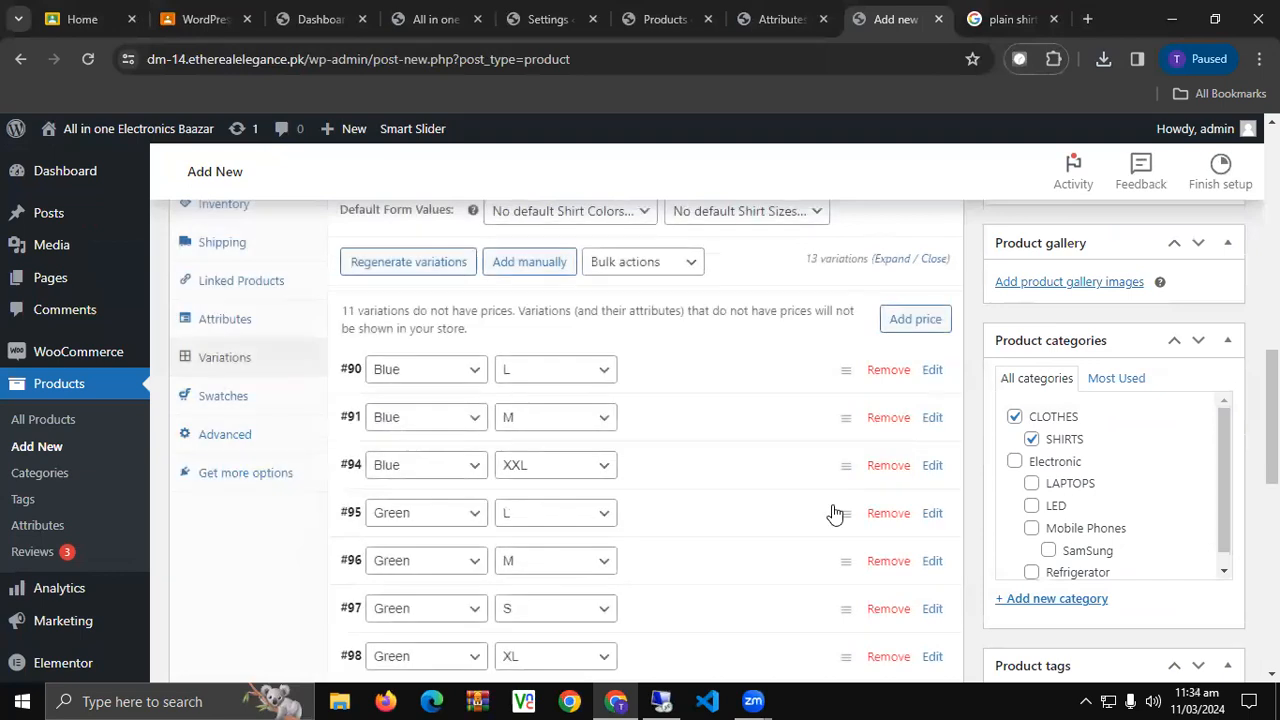
left_click(890, 467)
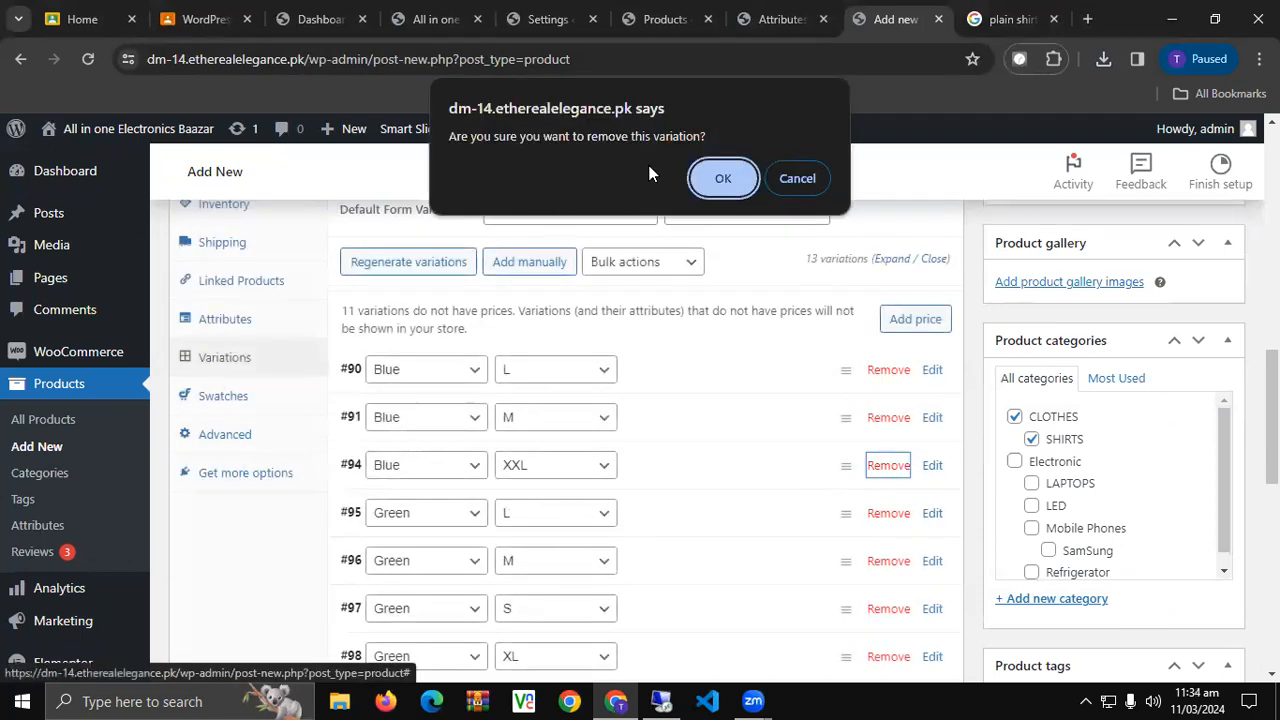
left_click(718, 178)
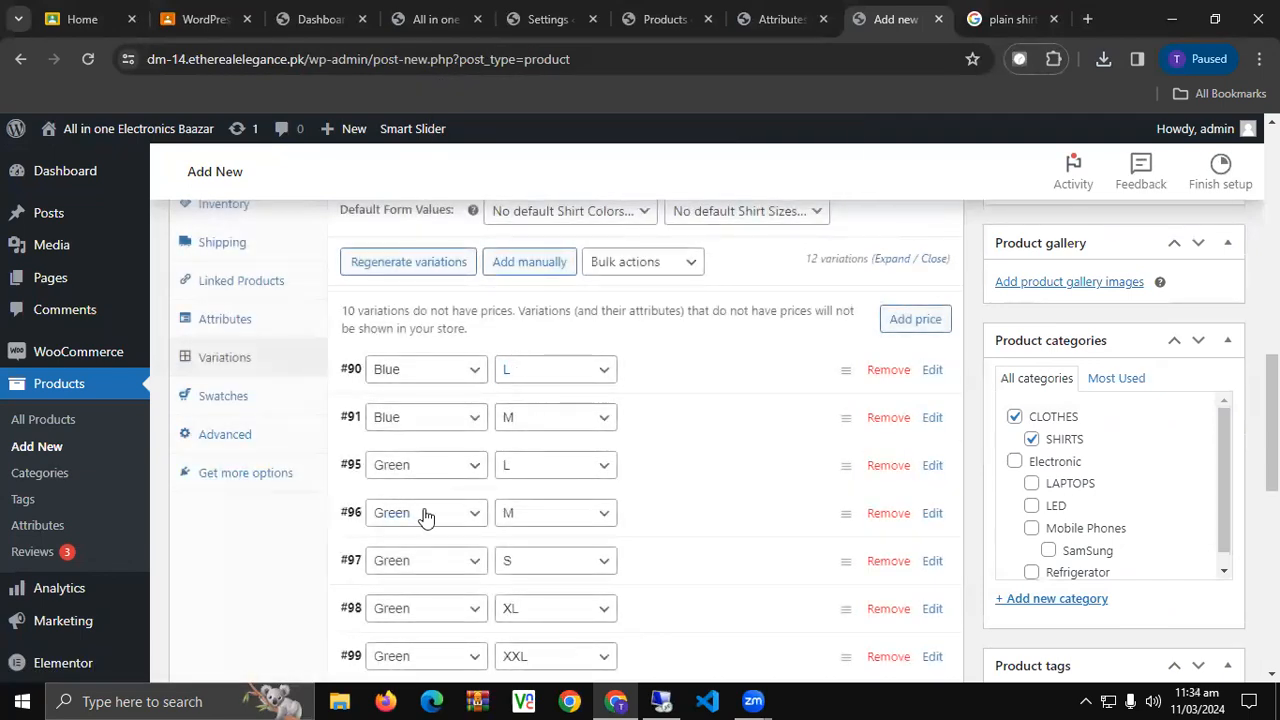
scroll(423, 514, "down", 5)
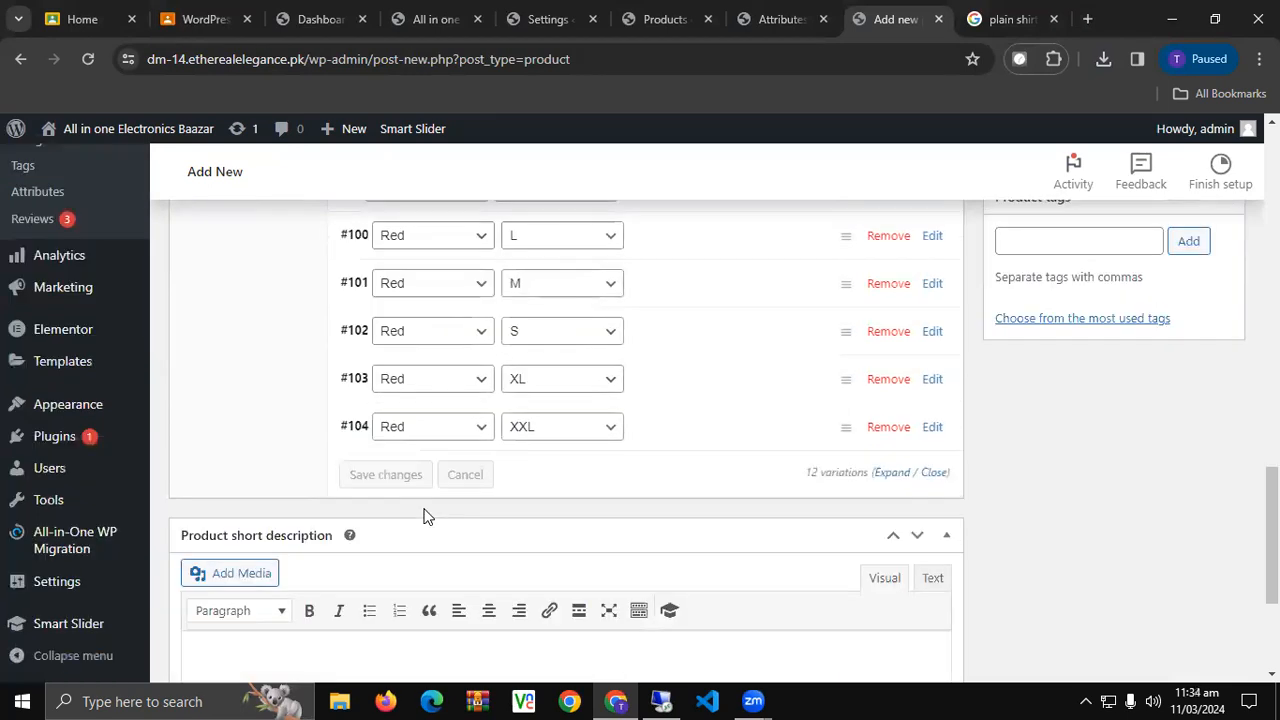
Publish Plain Shirt, then view its live page from the permalink in a new tab.
scroll(425, 516, "up", 5)
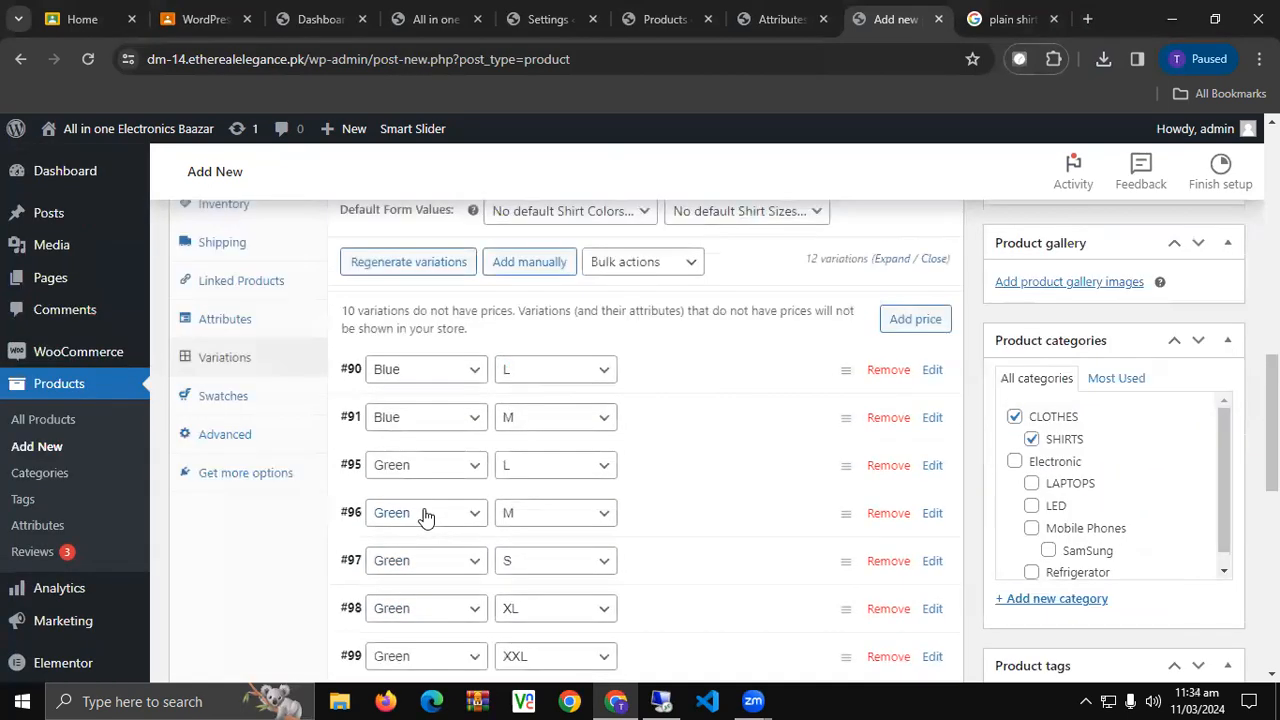
scroll(425, 516, "up", 3)
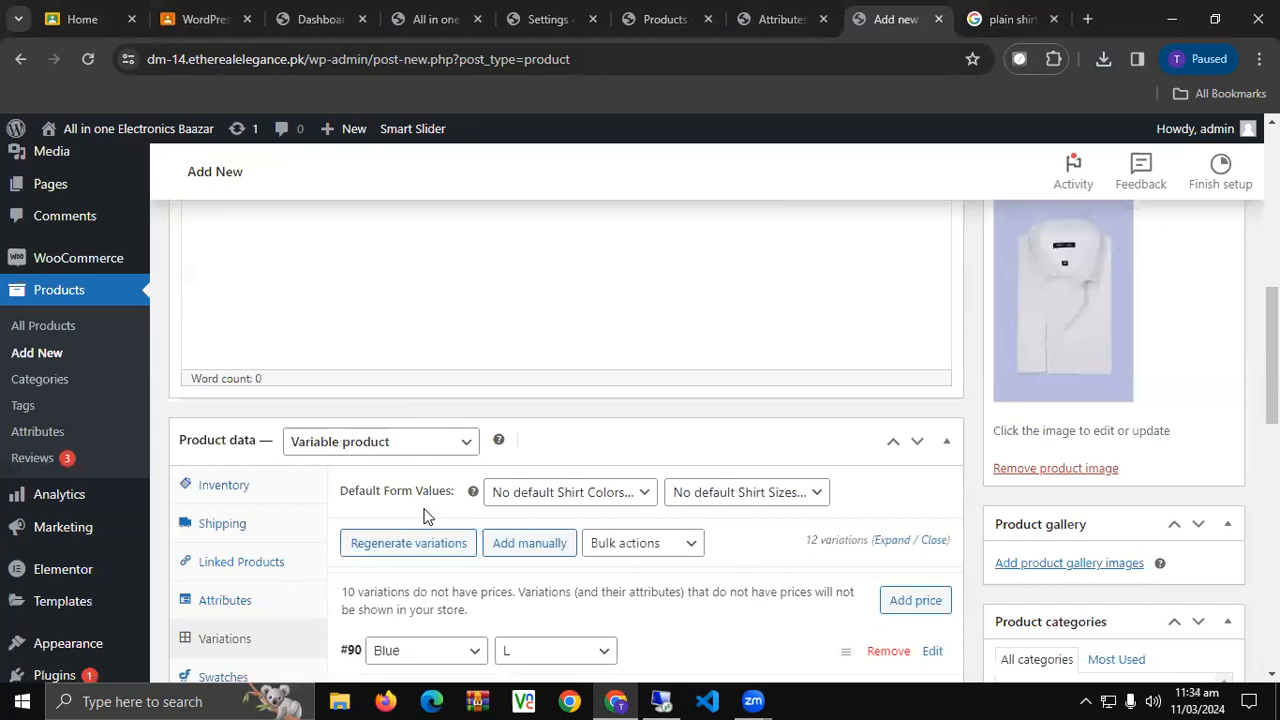
scroll(425, 512, "up", 2)
scroll(425, 509, "down", 3)
scroll(425, 509, "up", 4)
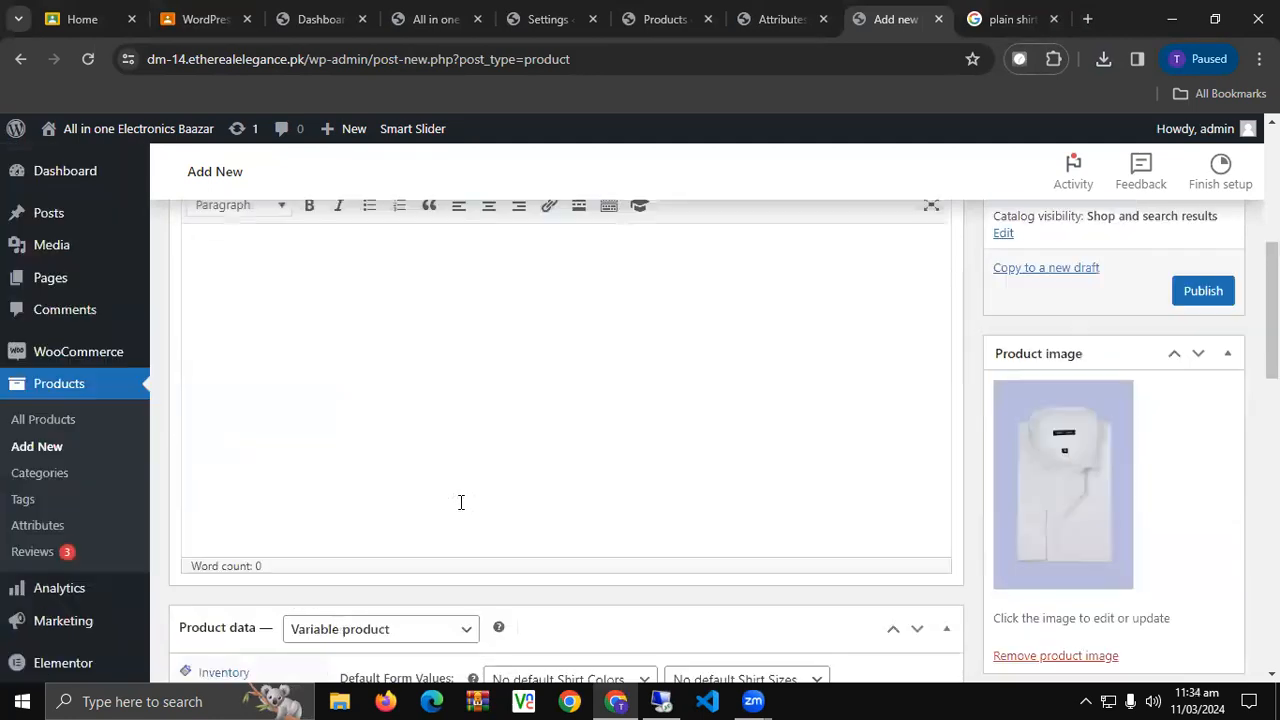
left_click(1201, 388)
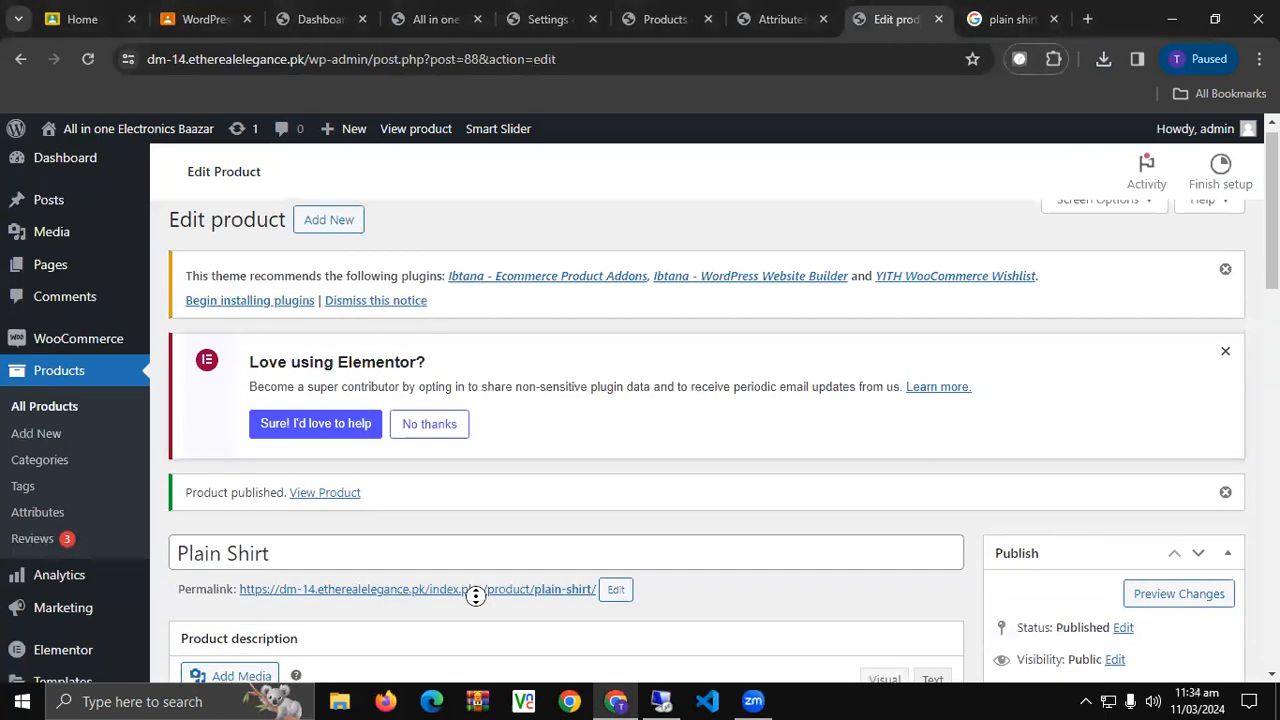
middle_click(494, 590)
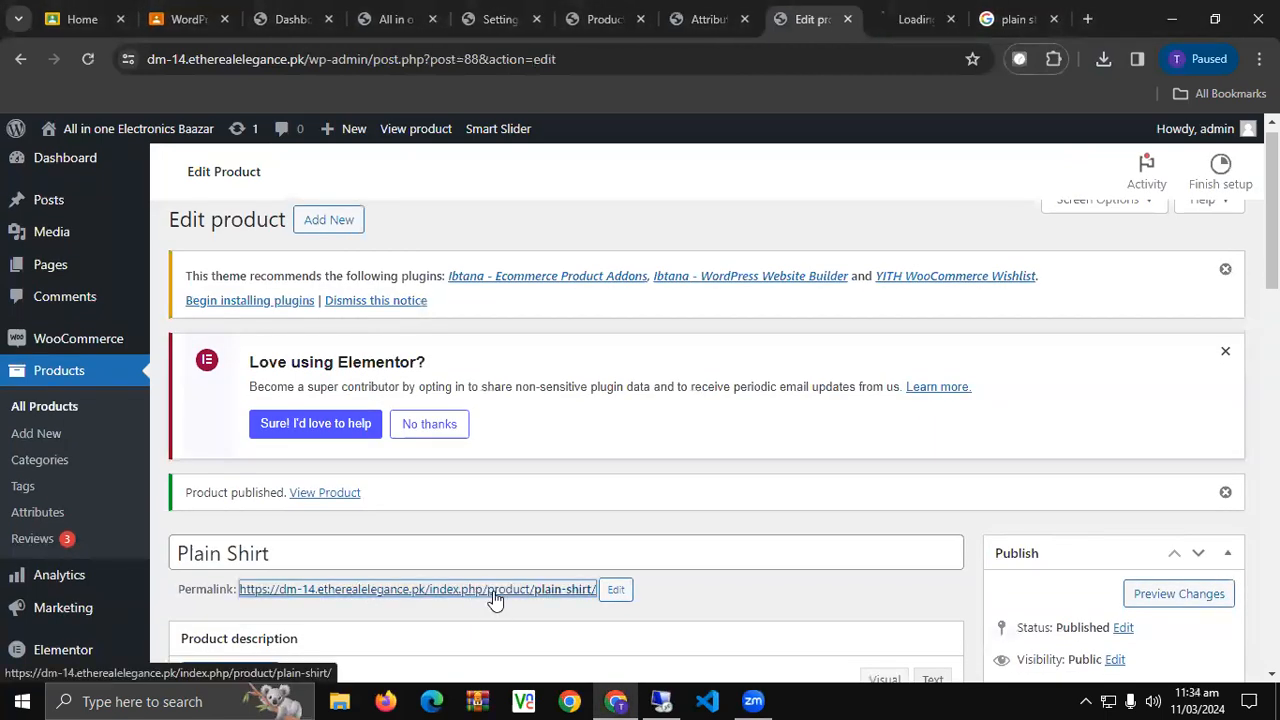
left_click(919, 12)
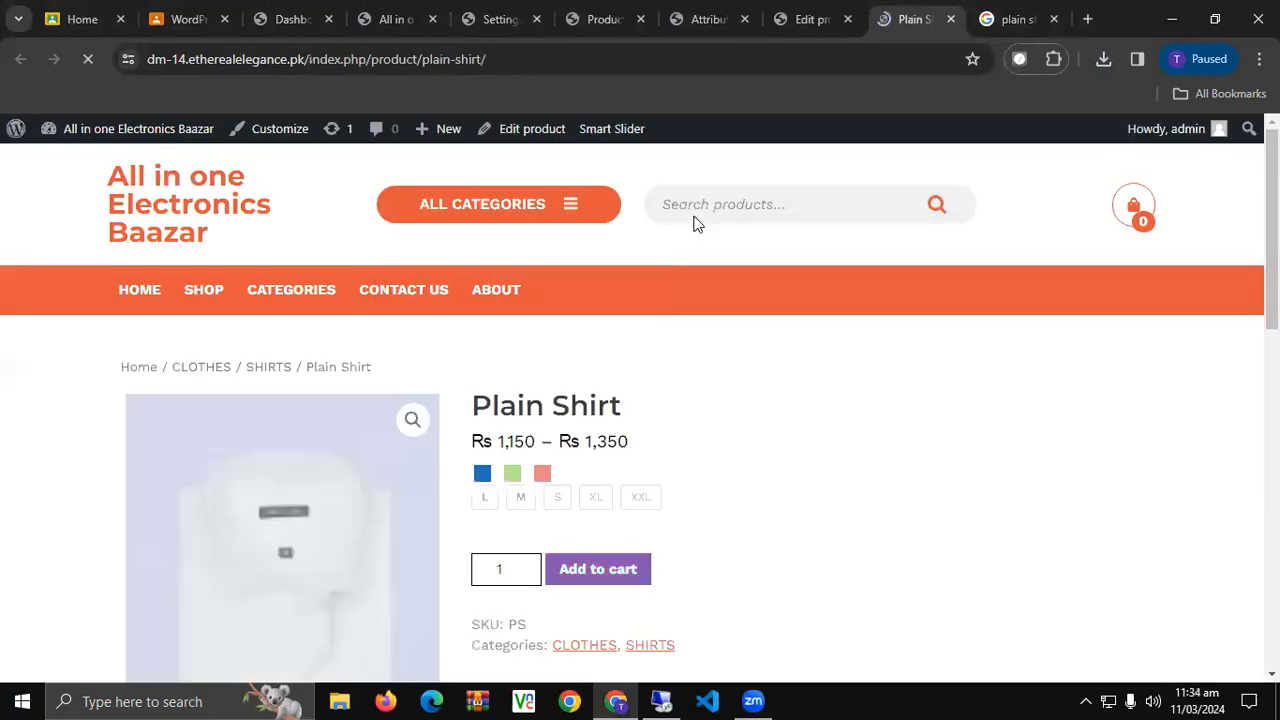
Check the price range and try the Blue and L swatches, clearing the selection twice.
scroll(780, 340, "down", 1)
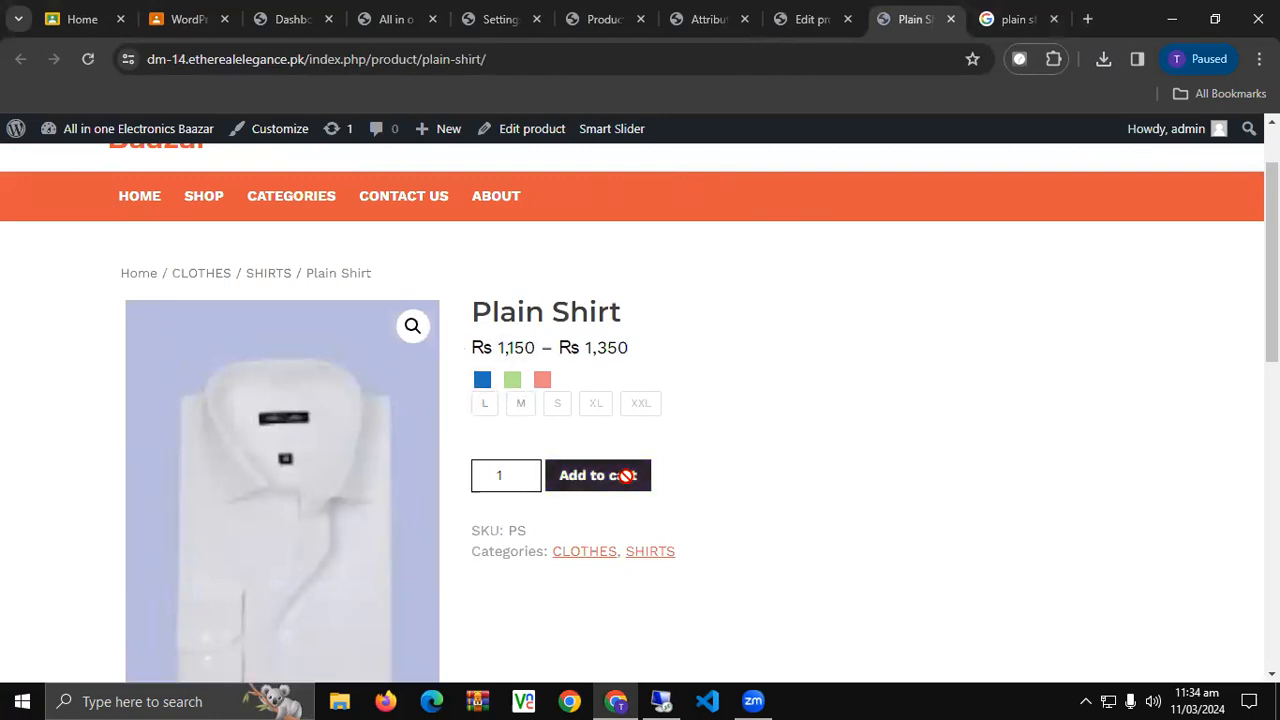
scroll(740, 426, "down", 1)
scroll(741, 427, "up", 1)
scroll(741, 427, "down", 1)
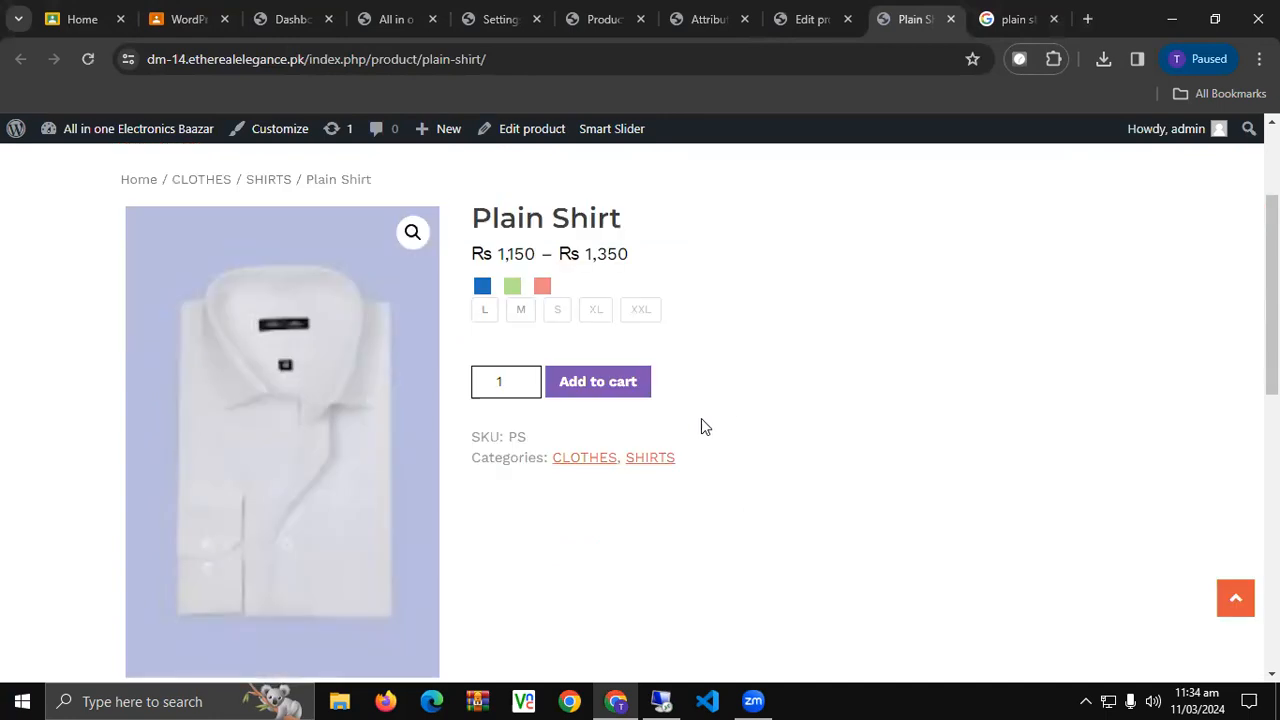
left_click_drag(492, 258, 671, 257)
left_click(671, 257)
left_click(483, 288)
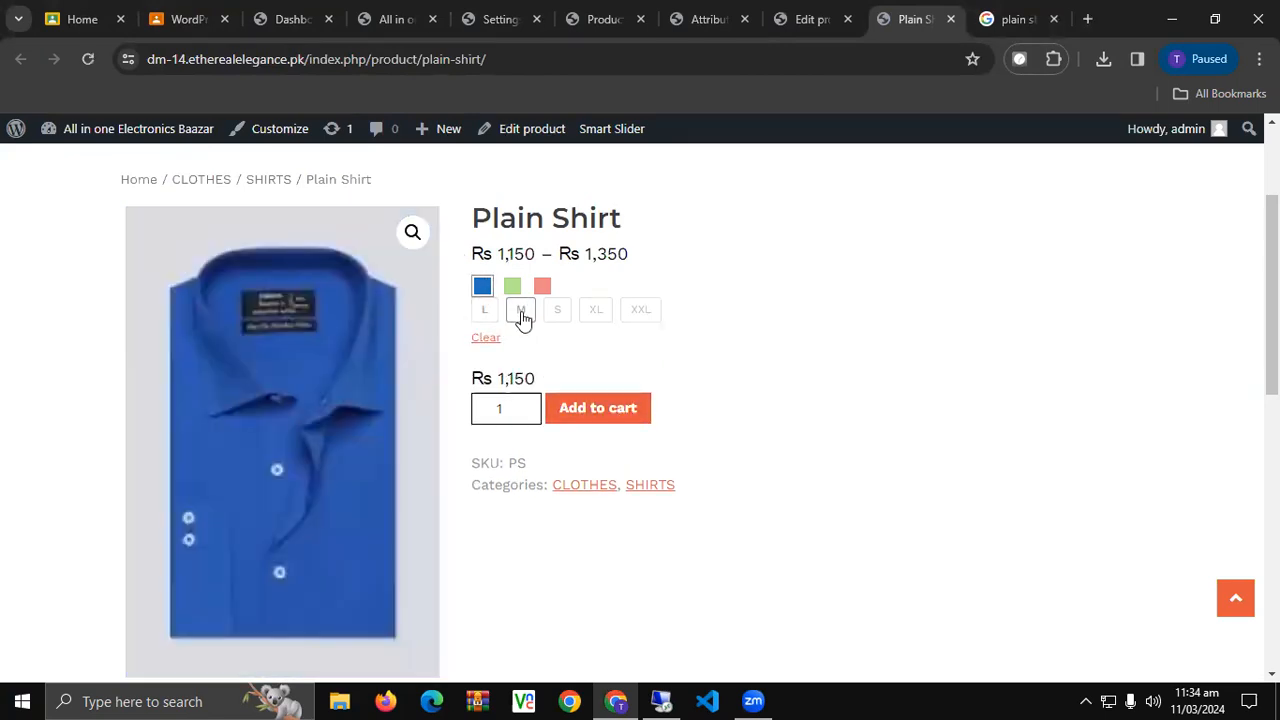
left_click(487, 339)
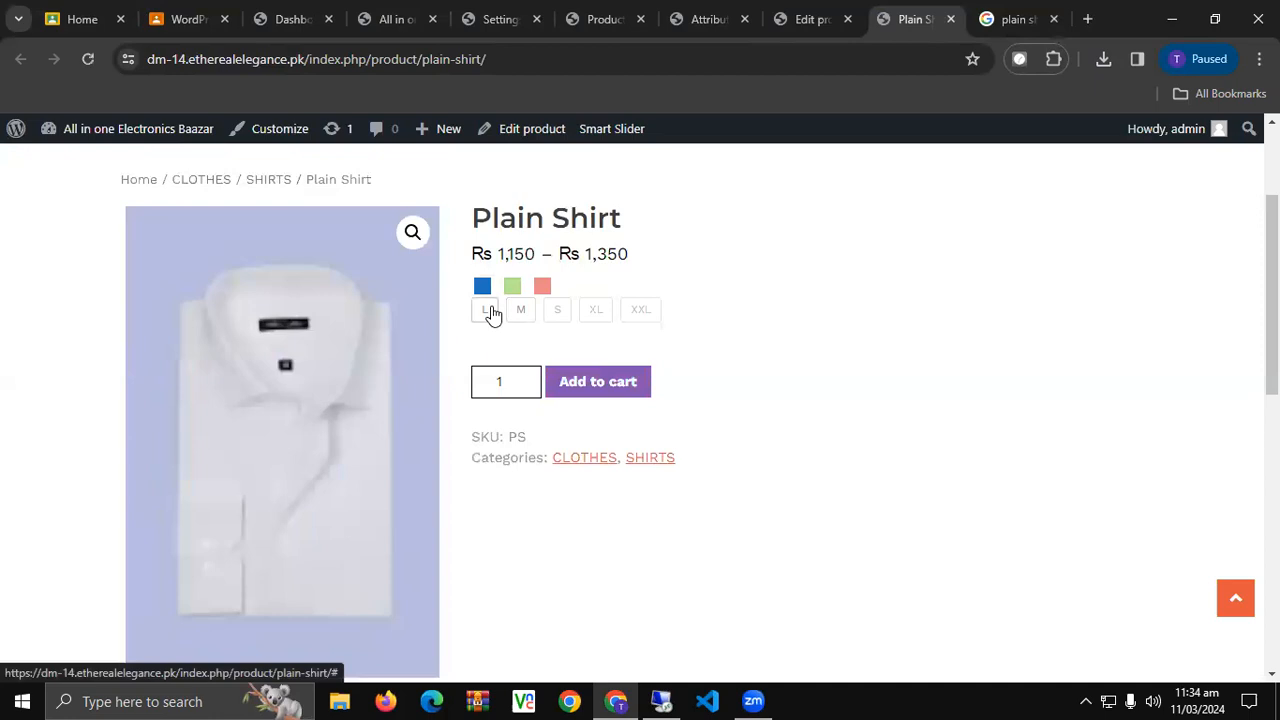
left_click(489, 311)
left_click(485, 287)
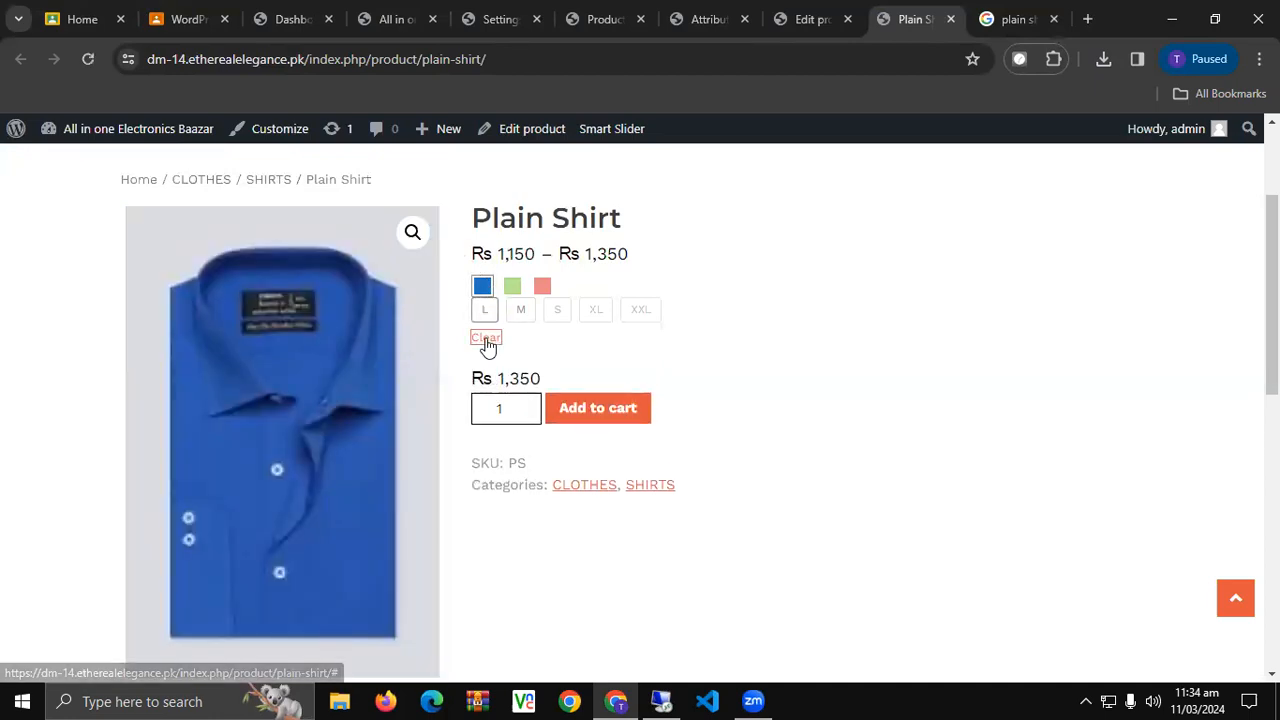
left_click(486, 339)
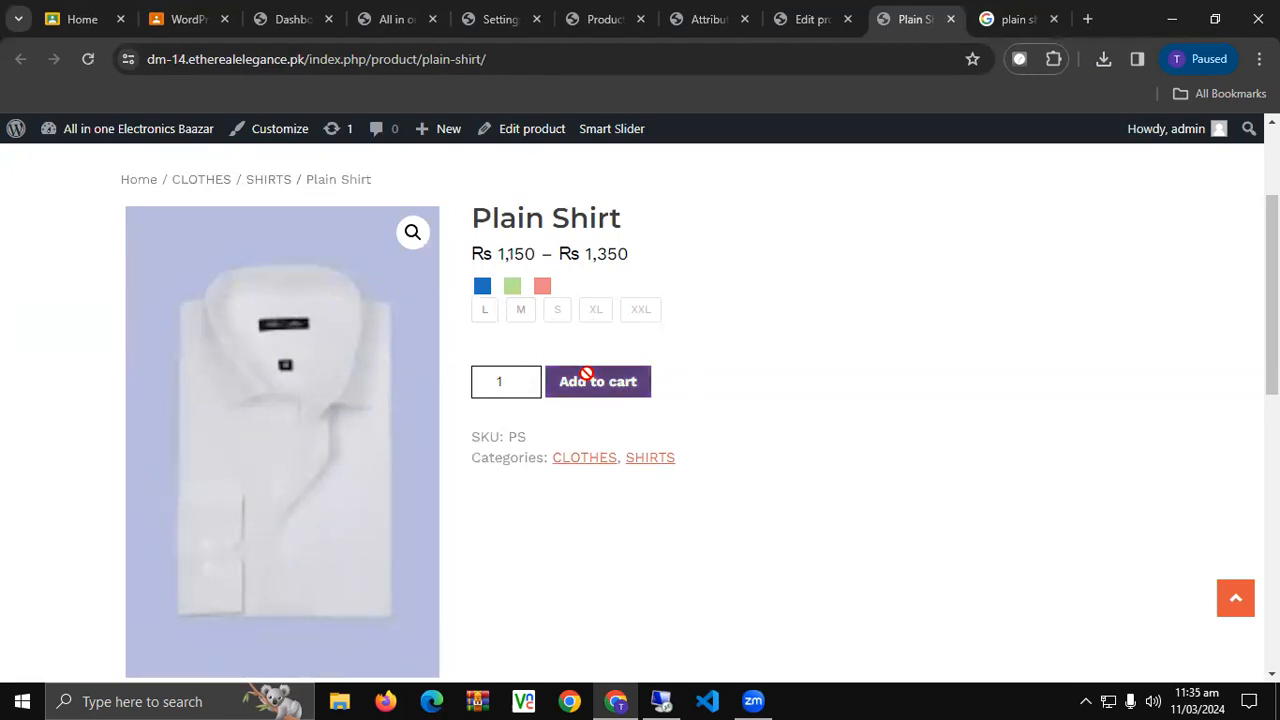
Reselect Blue in size L and verify the Rs 1,350 price and additional information.
left_click(482, 287)
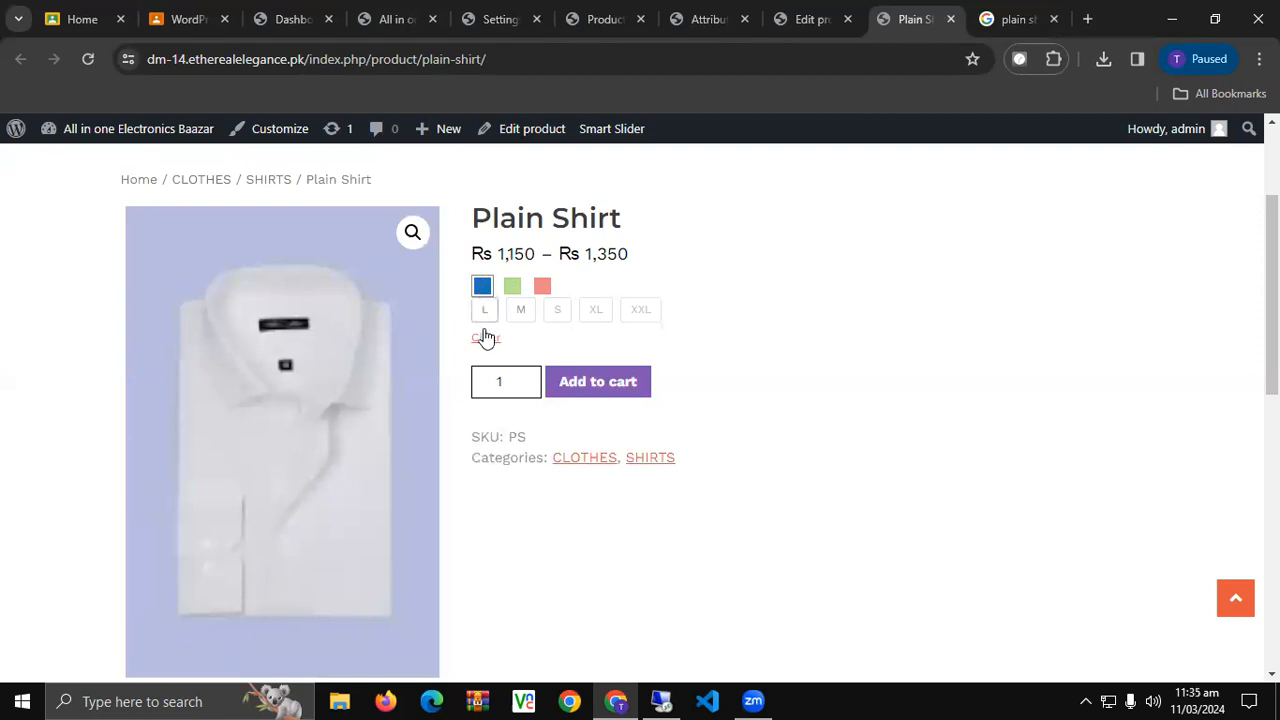
mouse_move(500, 372)
left_mouse_down()
mouse_move(600, 374)
mouse_move(450, 371)
mouse_move(491, 370)
mouse_move(466, 372)
mouse_move(477, 371)
left_mouse_up()
left_click(603, 378)
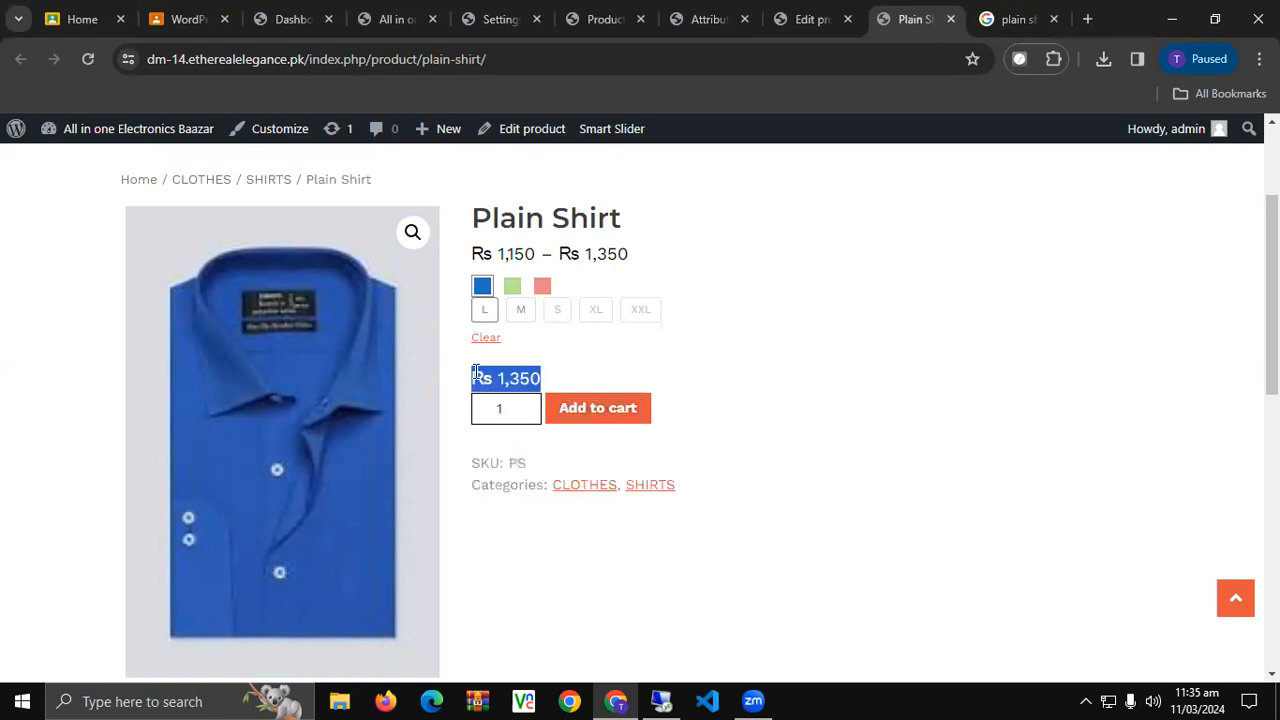
scroll(476, 373, "down", 8)
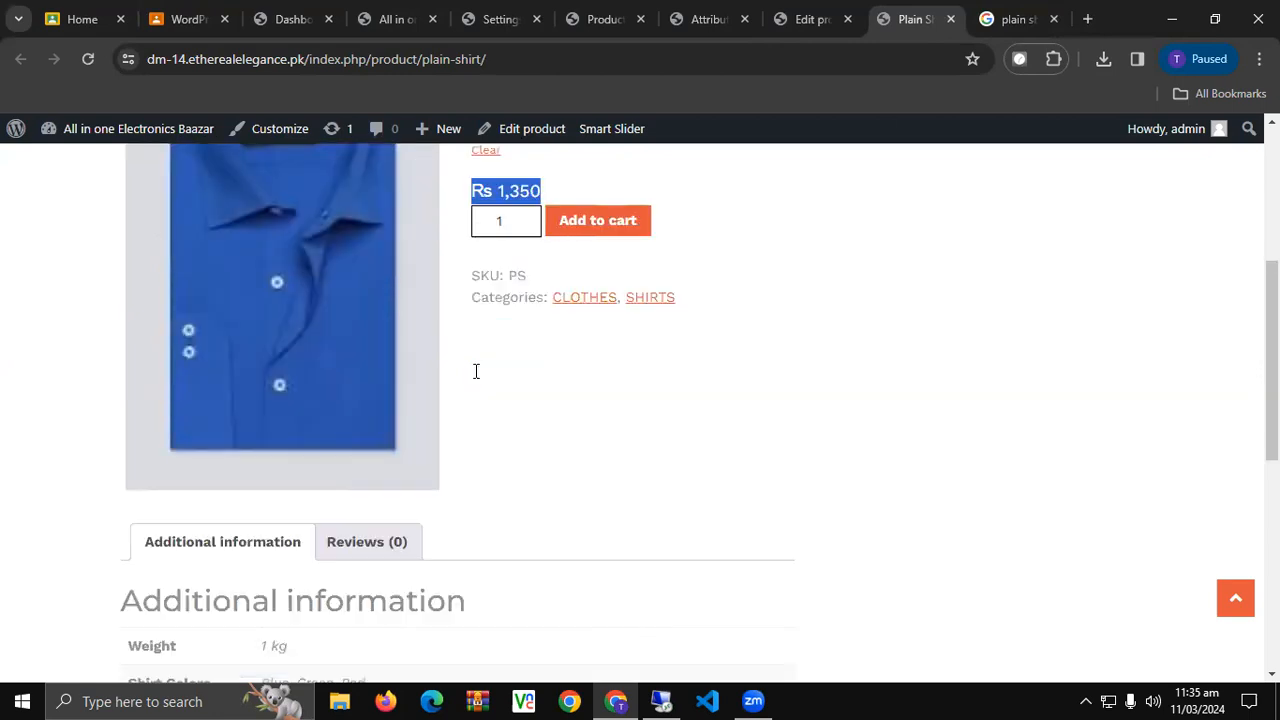
scroll(475, 378, "up", 5)
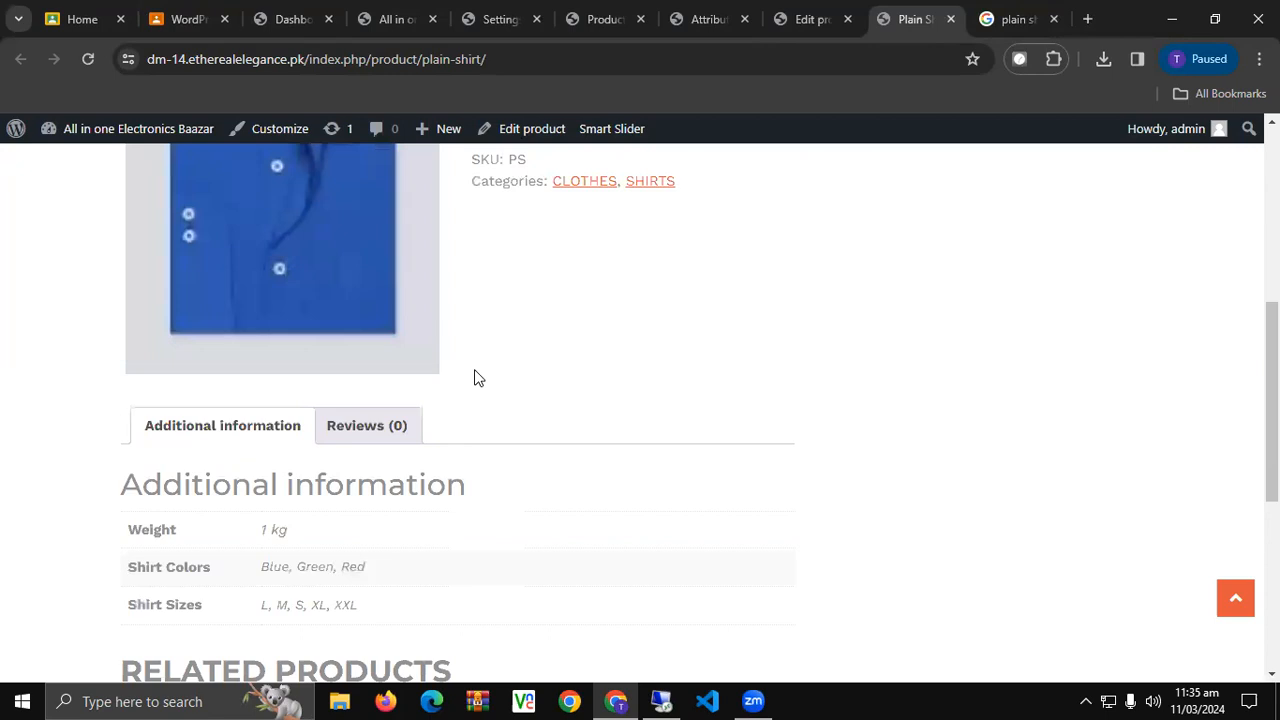
scroll(552, 385, "up", 4)
scroll(552, 383, "down", 4)
scroll(576, 390, "up", 2)
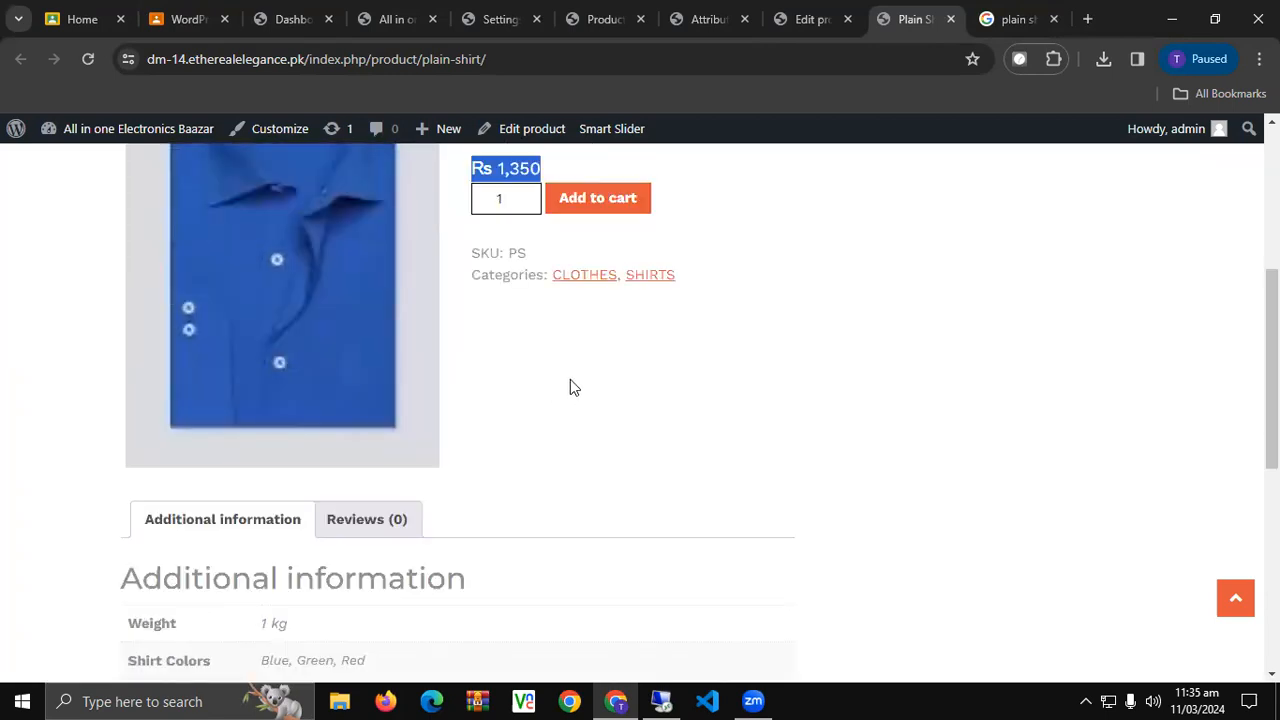
left_click(810, 19)
Expand variation #90 Blue L and review its 1350 price, 950 sale and March 12–21 dates.
scroll(706, 537, "down", 4)
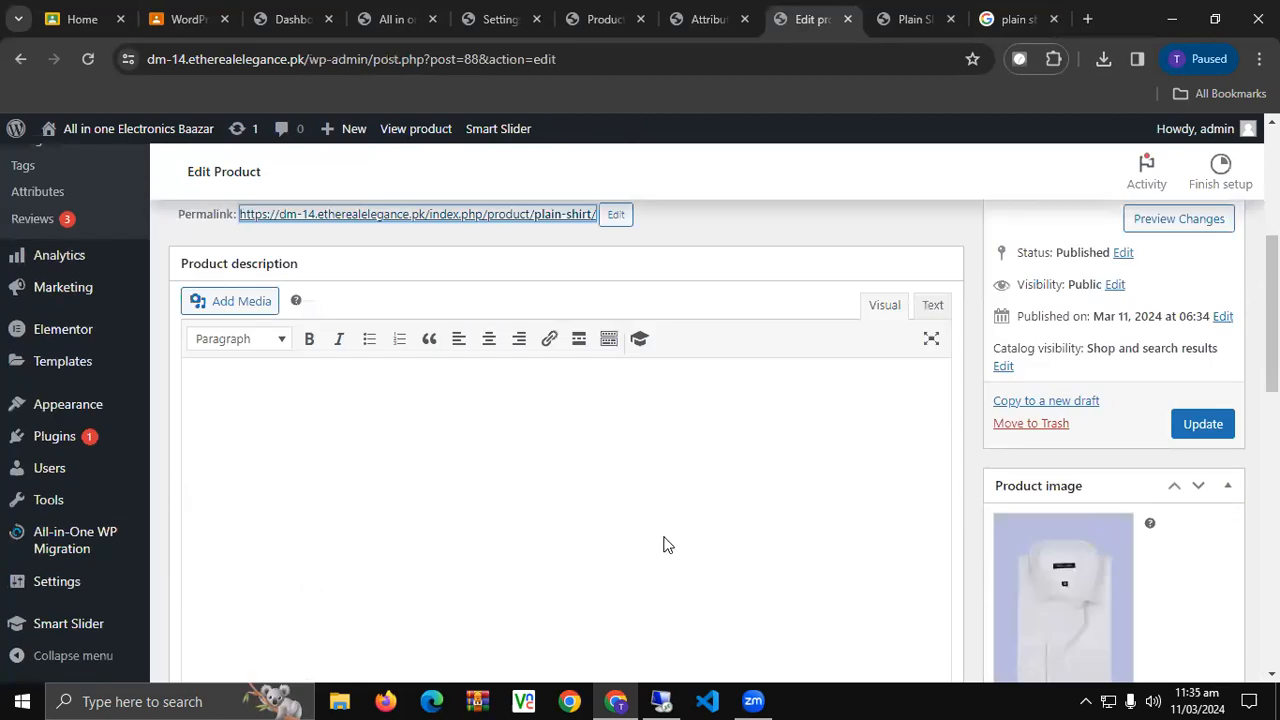
scroll(663, 545, "down", 5)
scroll(665, 543, "up", 2)
mouse_move(70, 351)
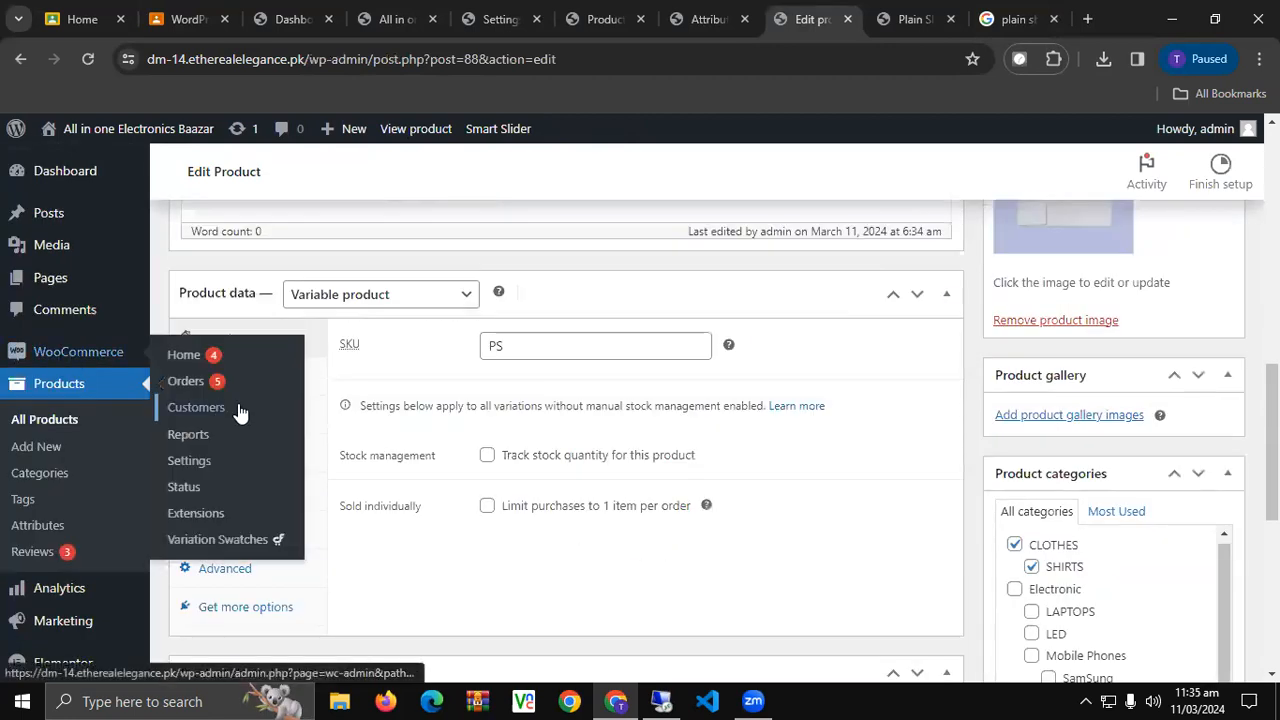
scroll(657, 477, "down", 1)
left_click(247, 410)
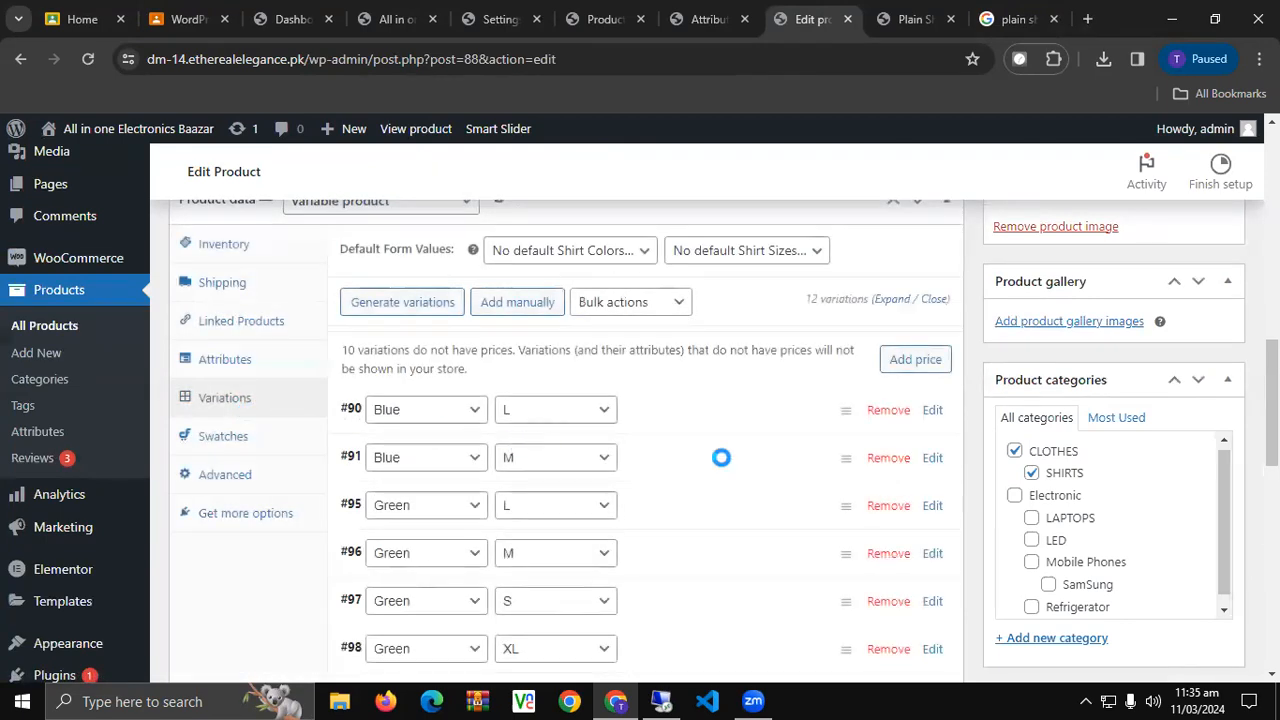
left_click(700, 412)
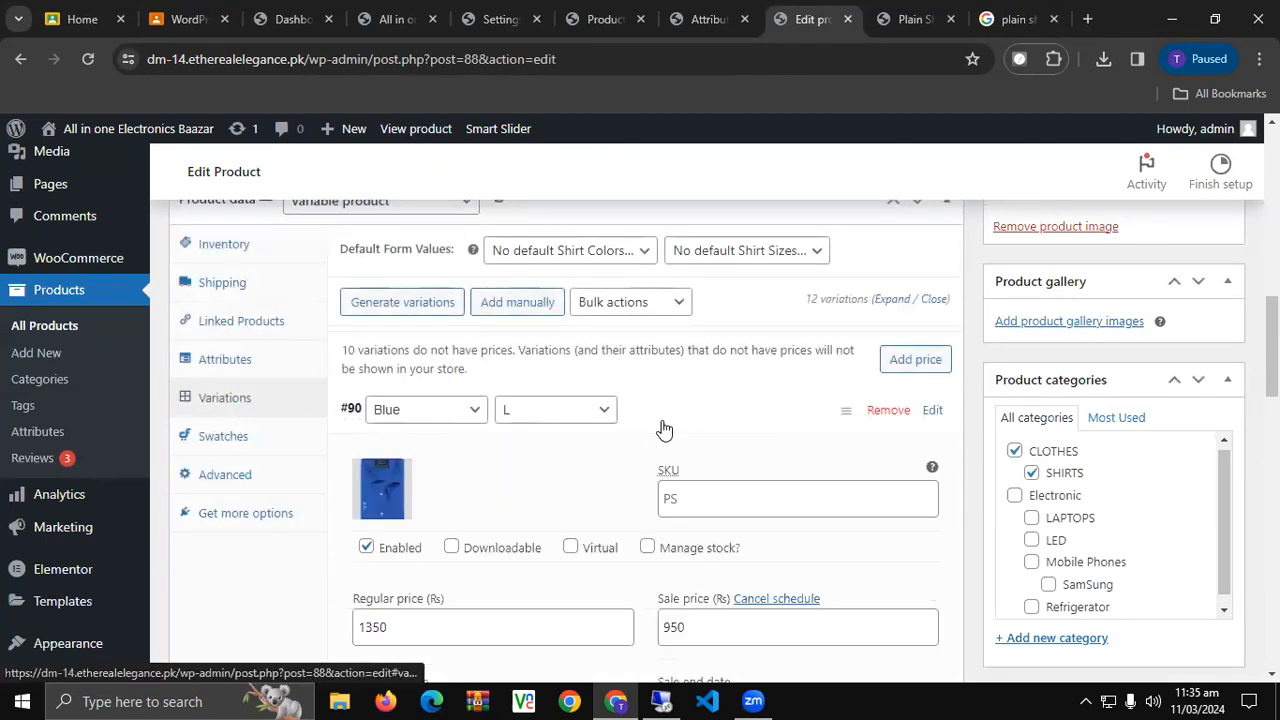
scroll(663, 430, "down", 3)
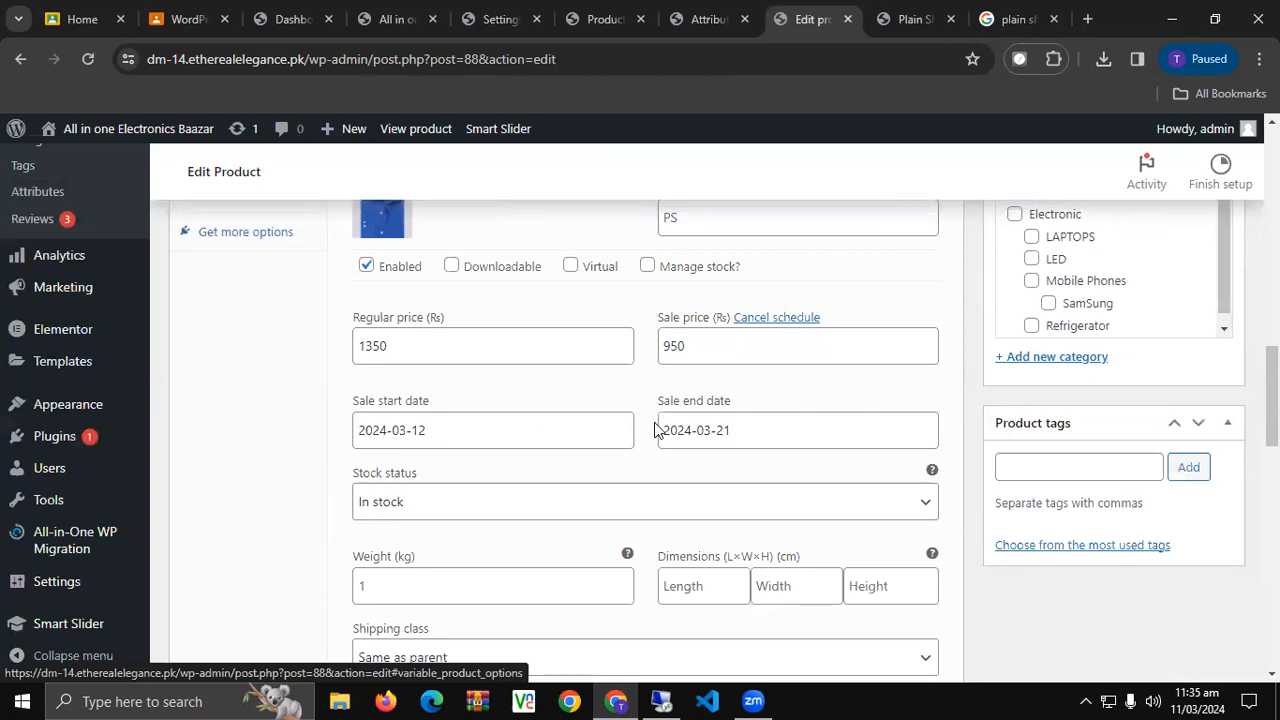
scroll(655, 430, "up", 3)
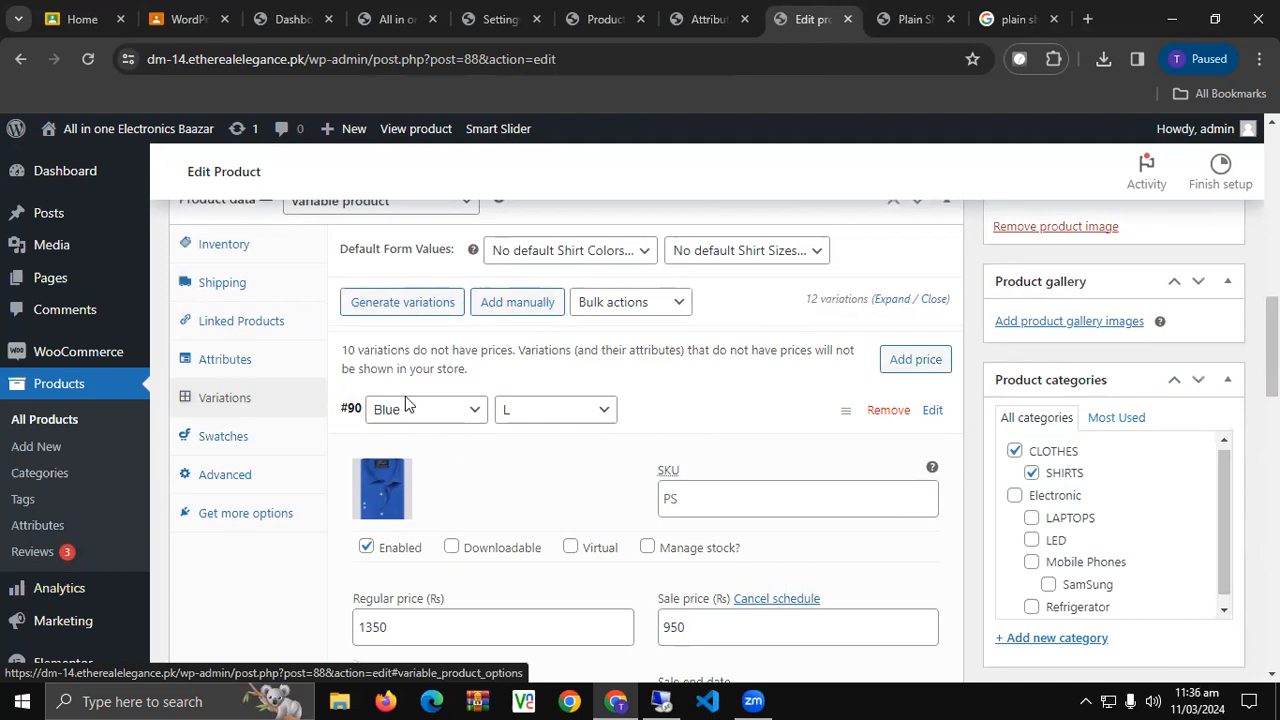
scroll(404, 455, "down", 3)
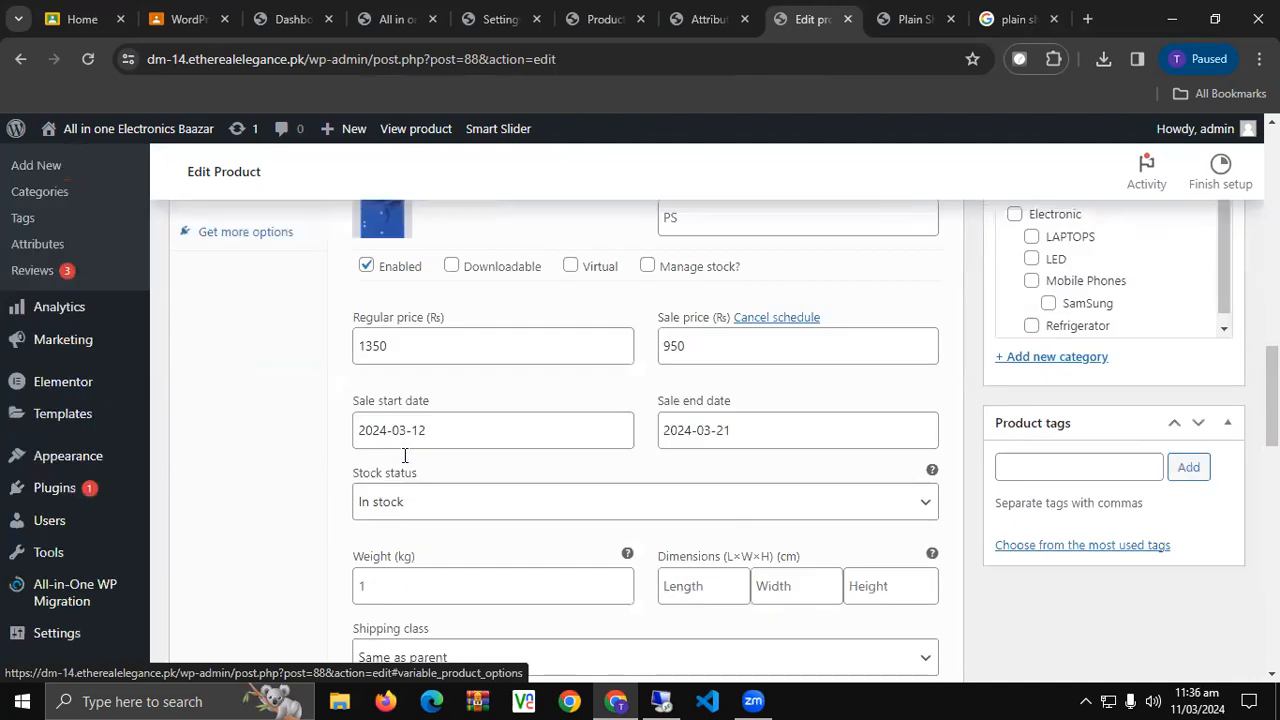
scroll(404, 455, "down", 4)
scroll(473, 460, "down", 2)
Give the Green L variation the green shirt image and a 1500 regular price.
scroll(471, 457, "up", 1)
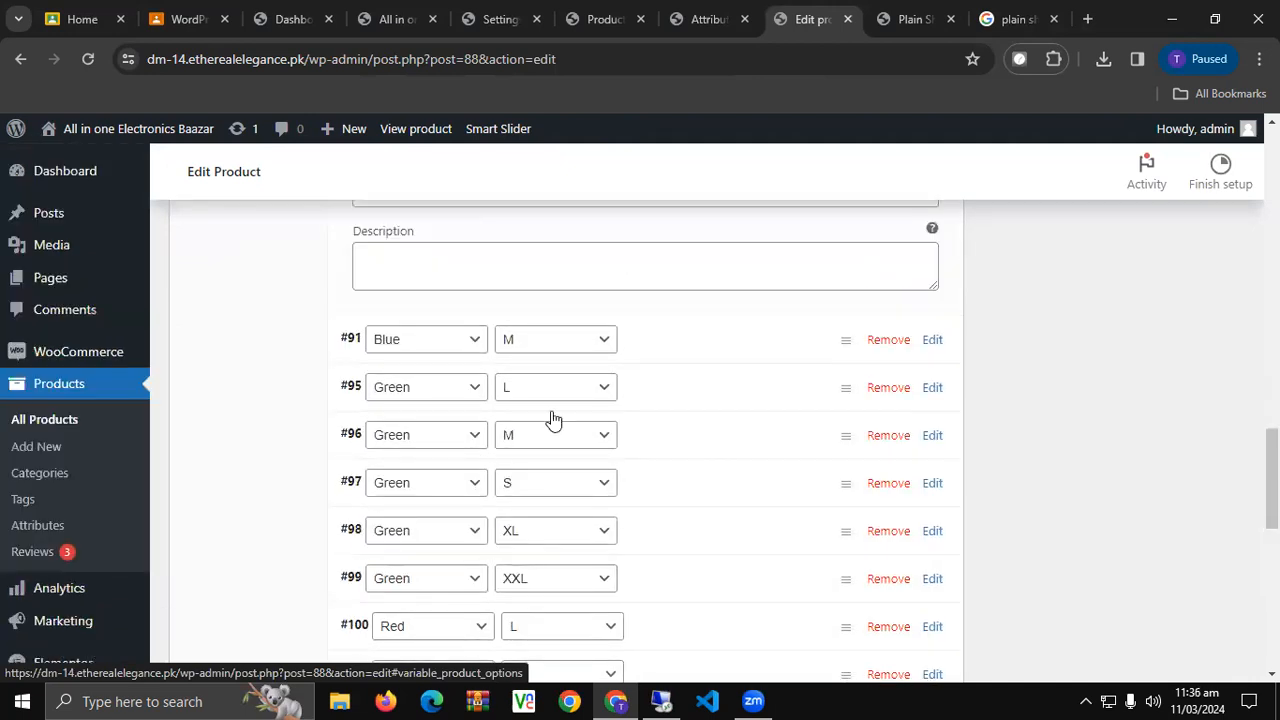
left_click(656, 390)
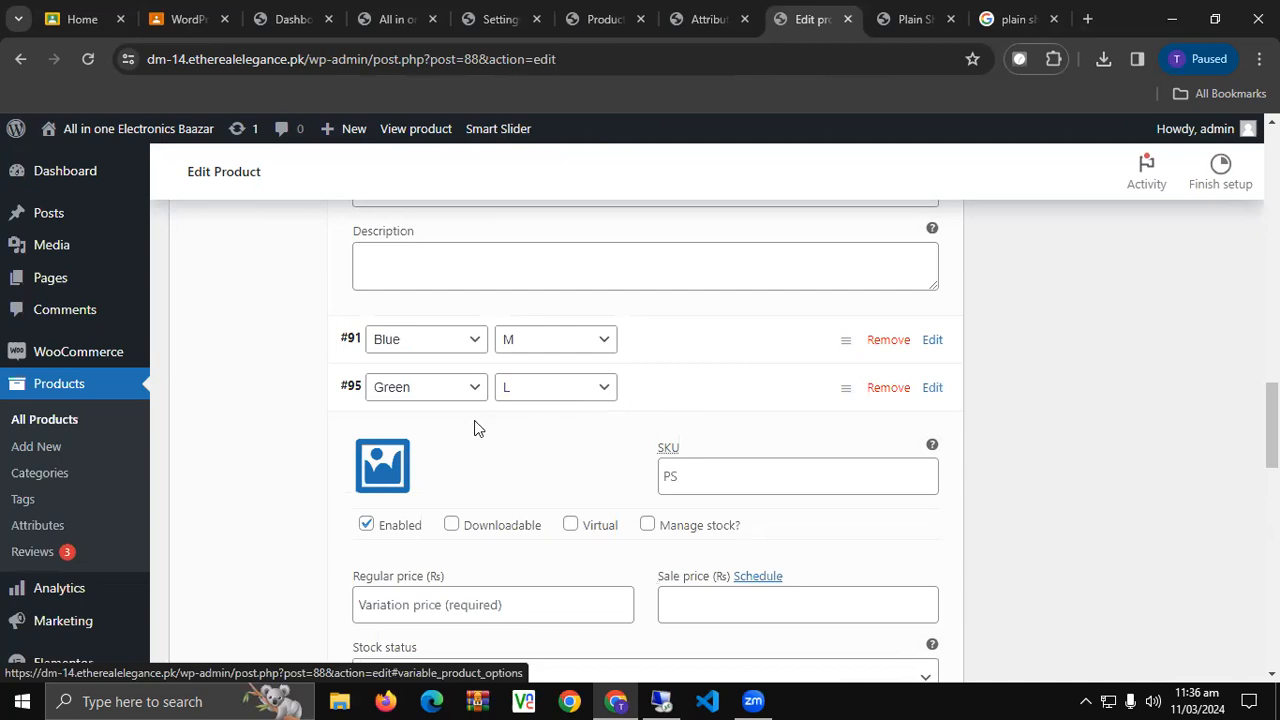
left_click(380, 466)
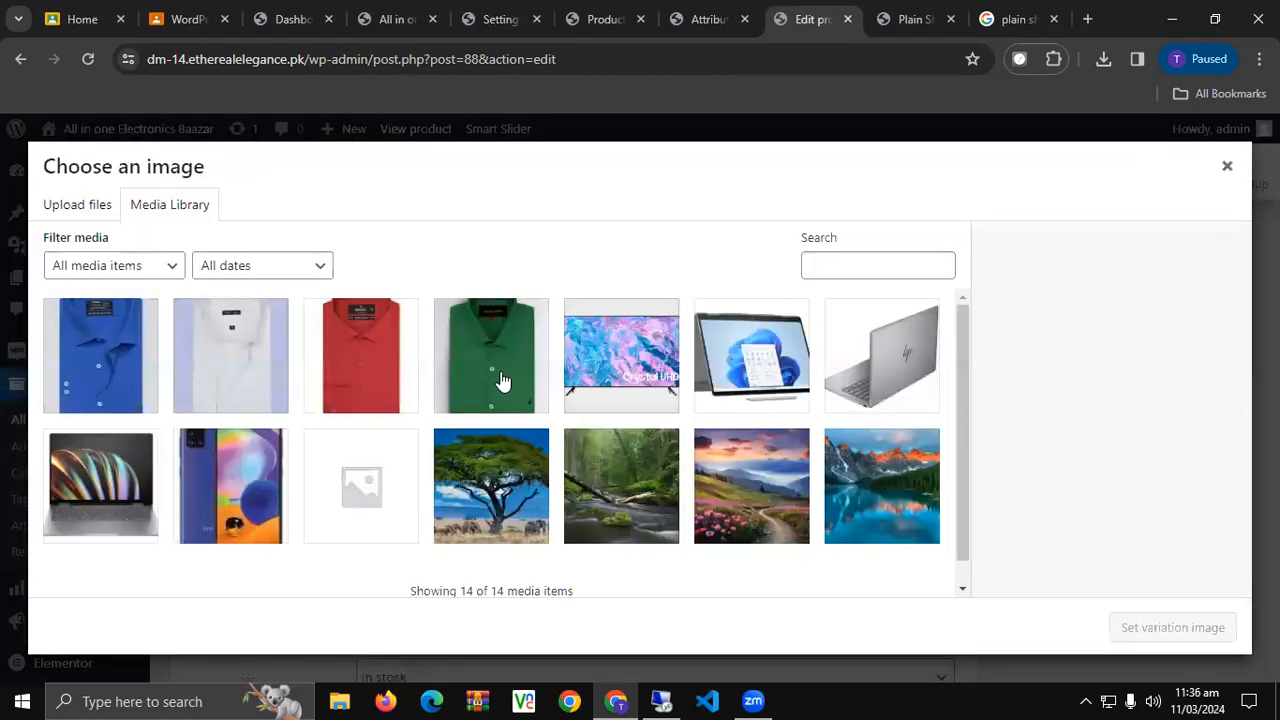
left_click(501, 381)
left_click(1163, 630)
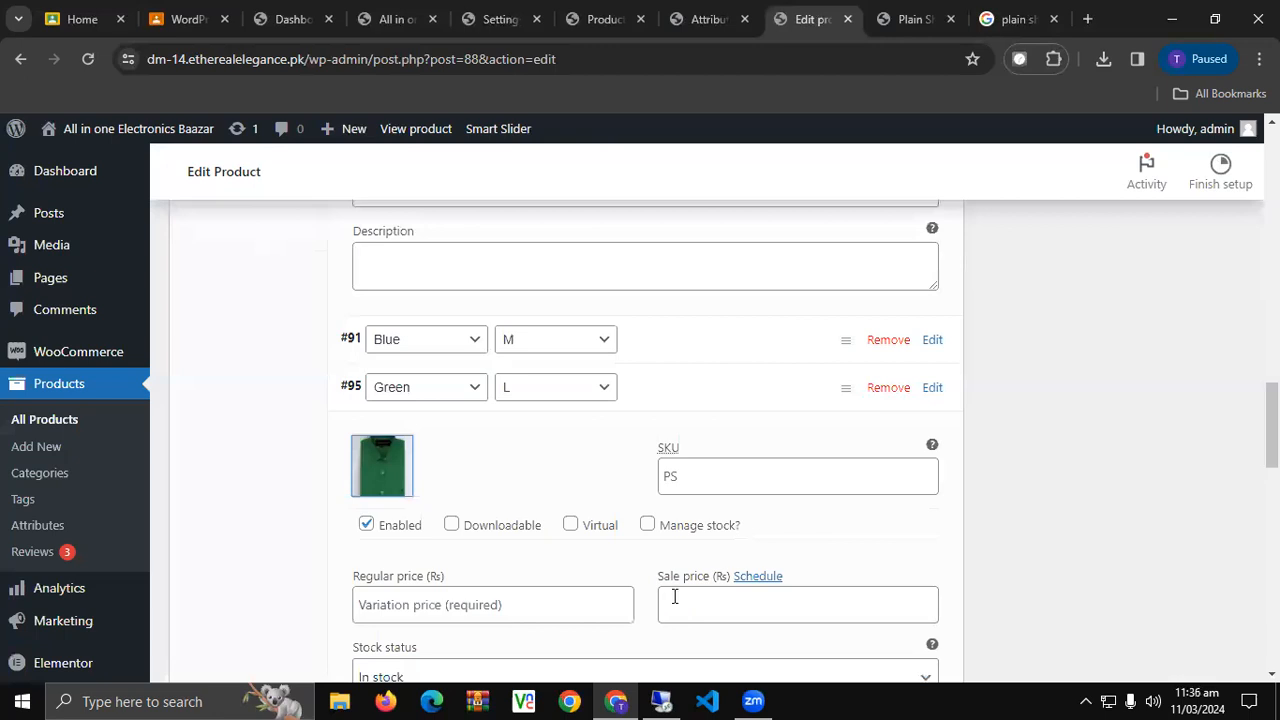
scroll(466, 522, "down", 1)
left_click(468, 521)
type("1500")
scroll(466, 489, "down", 3)
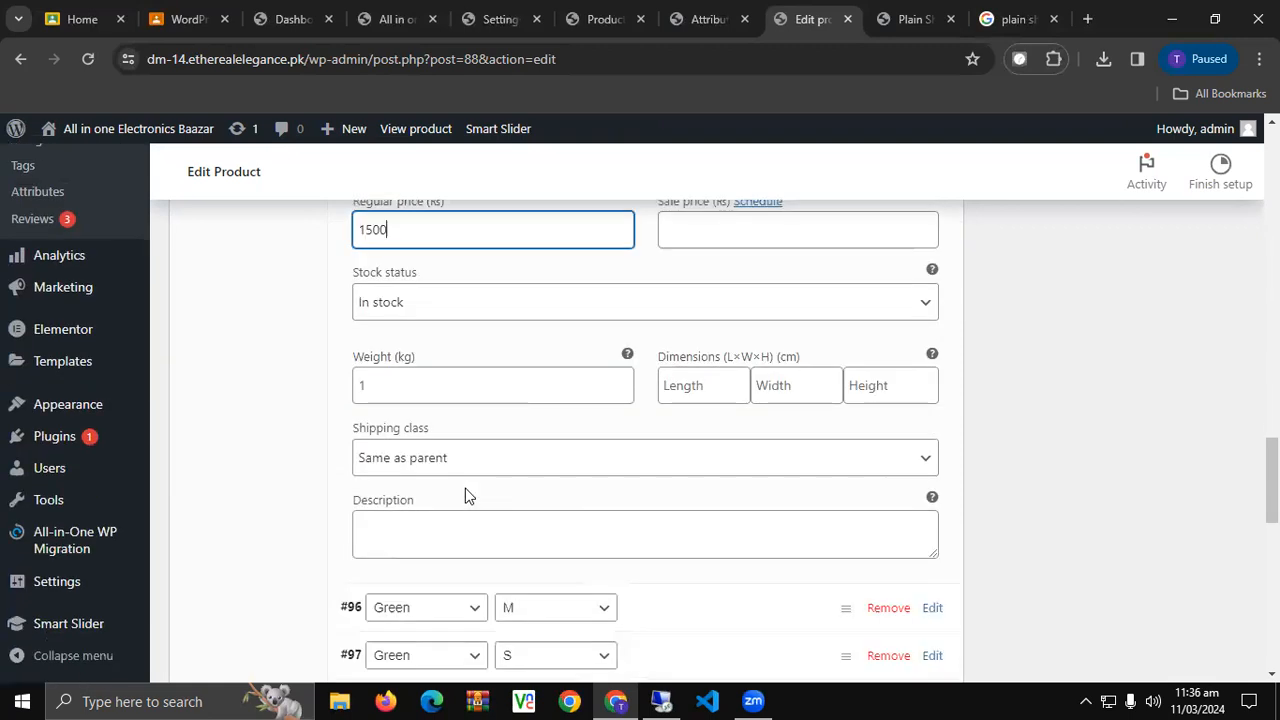
scroll(466, 496, "up", 2)
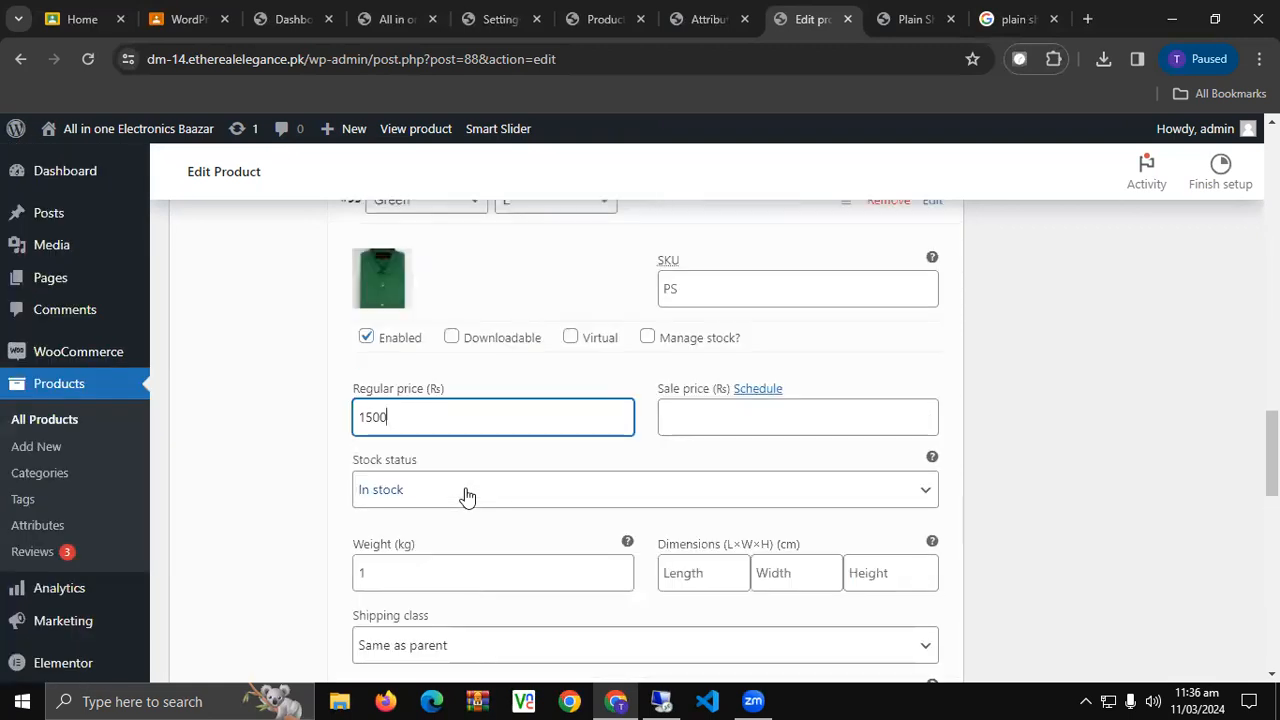
scroll(466, 494, "up", 3)
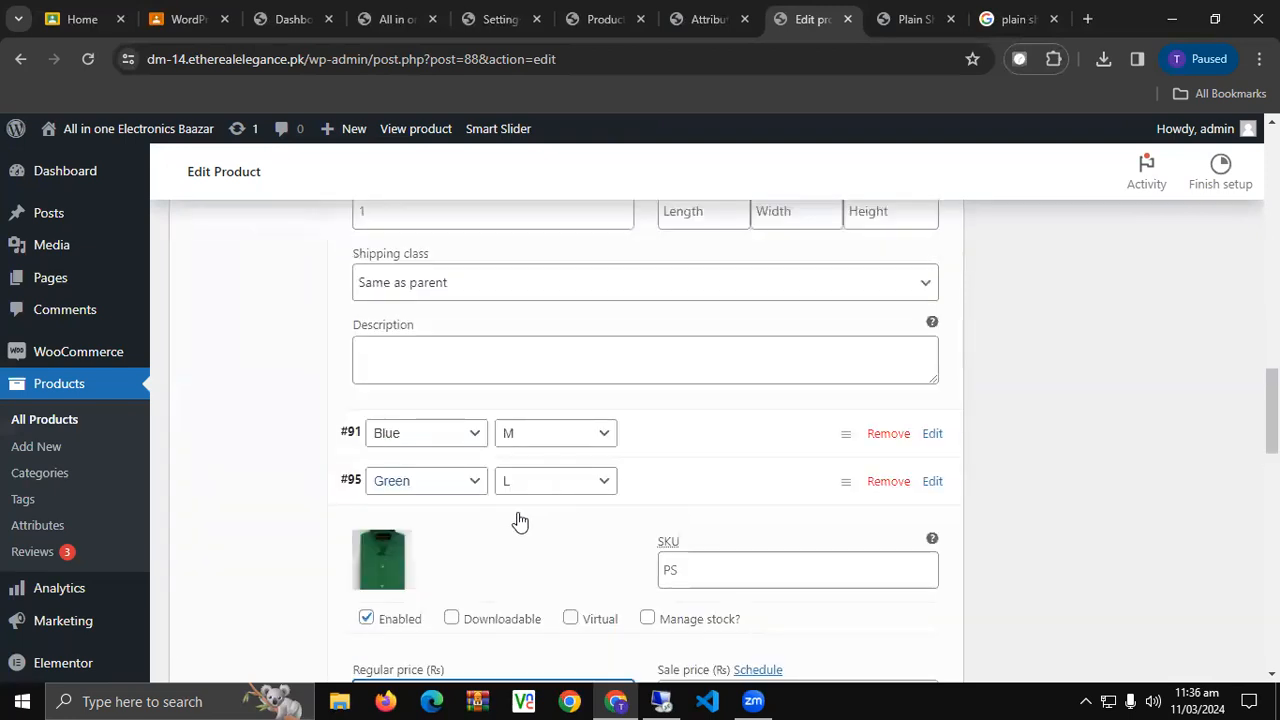
left_click(420, 530)
scroll(440, 520, "down", 1)
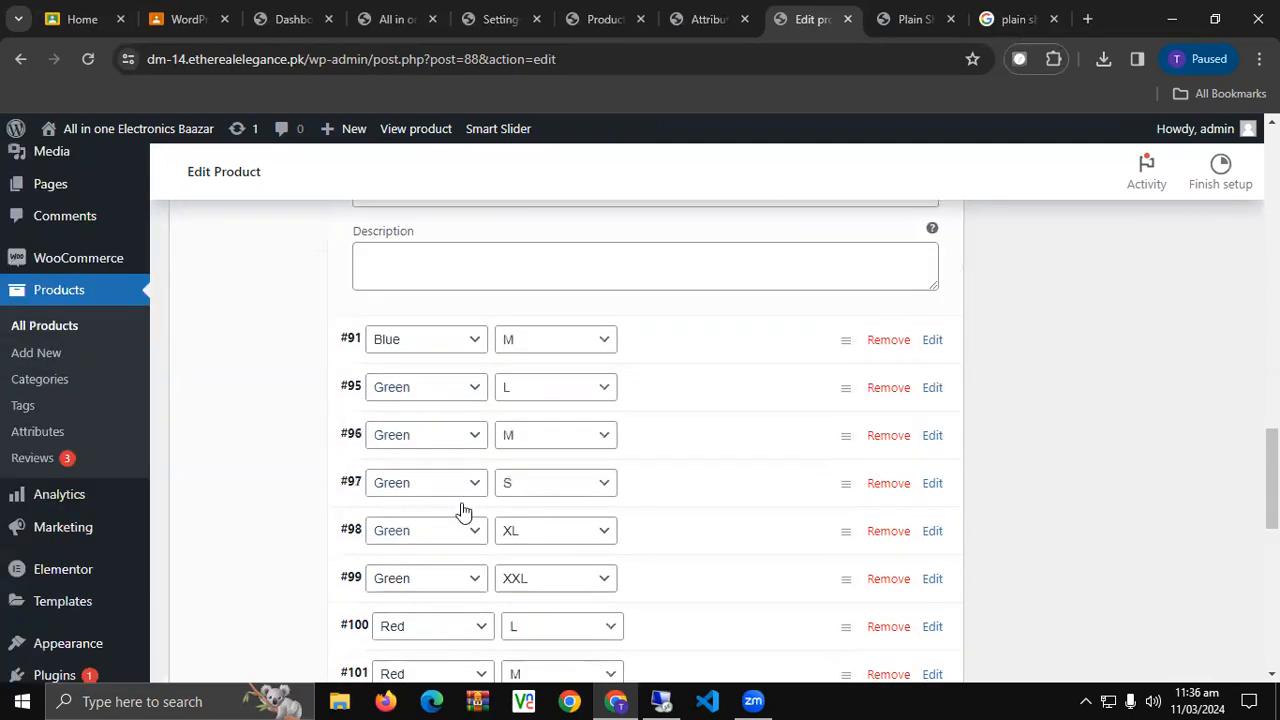
Give the Green M variation the green shirt image and a 1300 regular price.
left_click(662, 442)
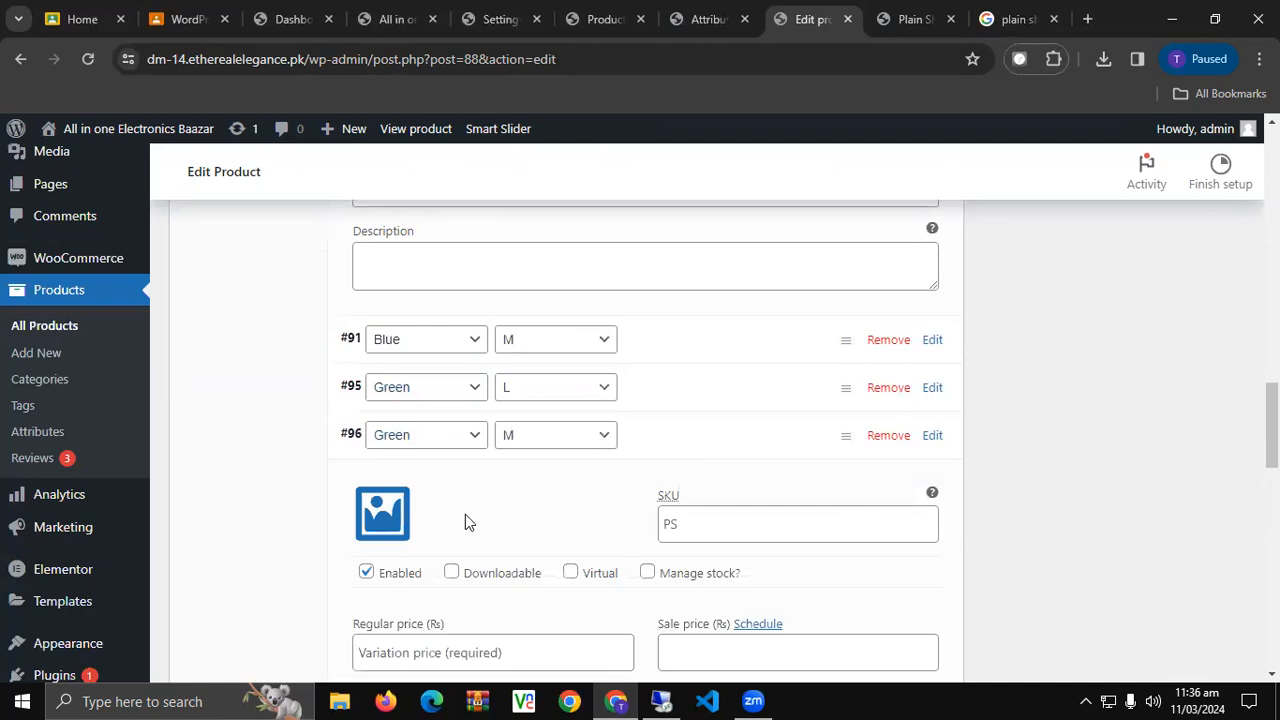
left_click(358, 520)
left_click(554, 400)
left_click(1165, 628)
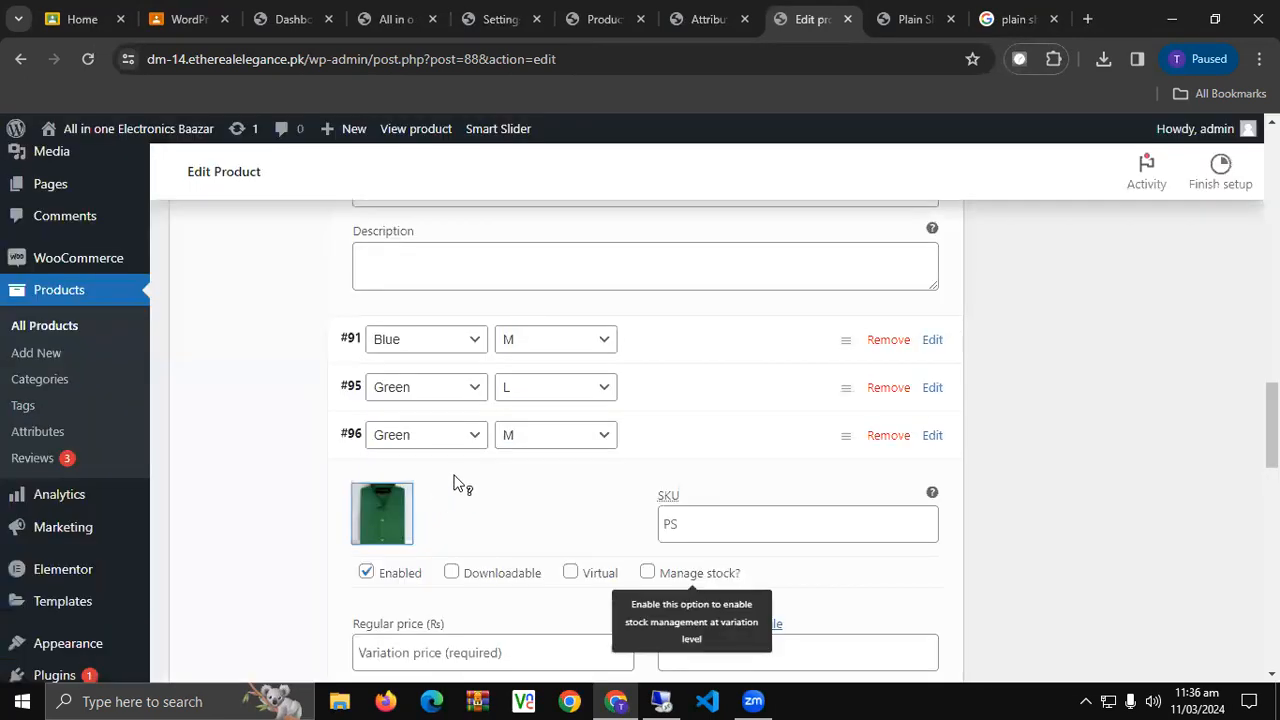
scroll(455, 482, "down", 1)
left_click(480, 559)
type("1300")
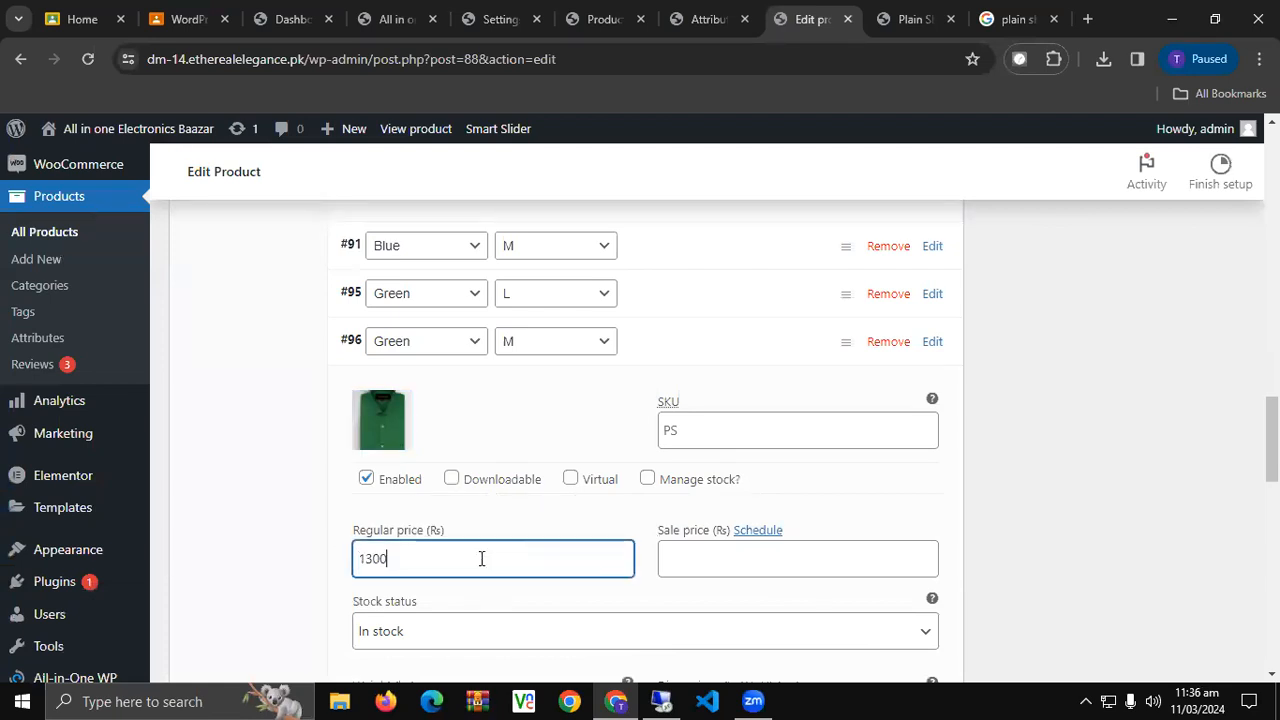
scroll(541, 435, "down", 4)
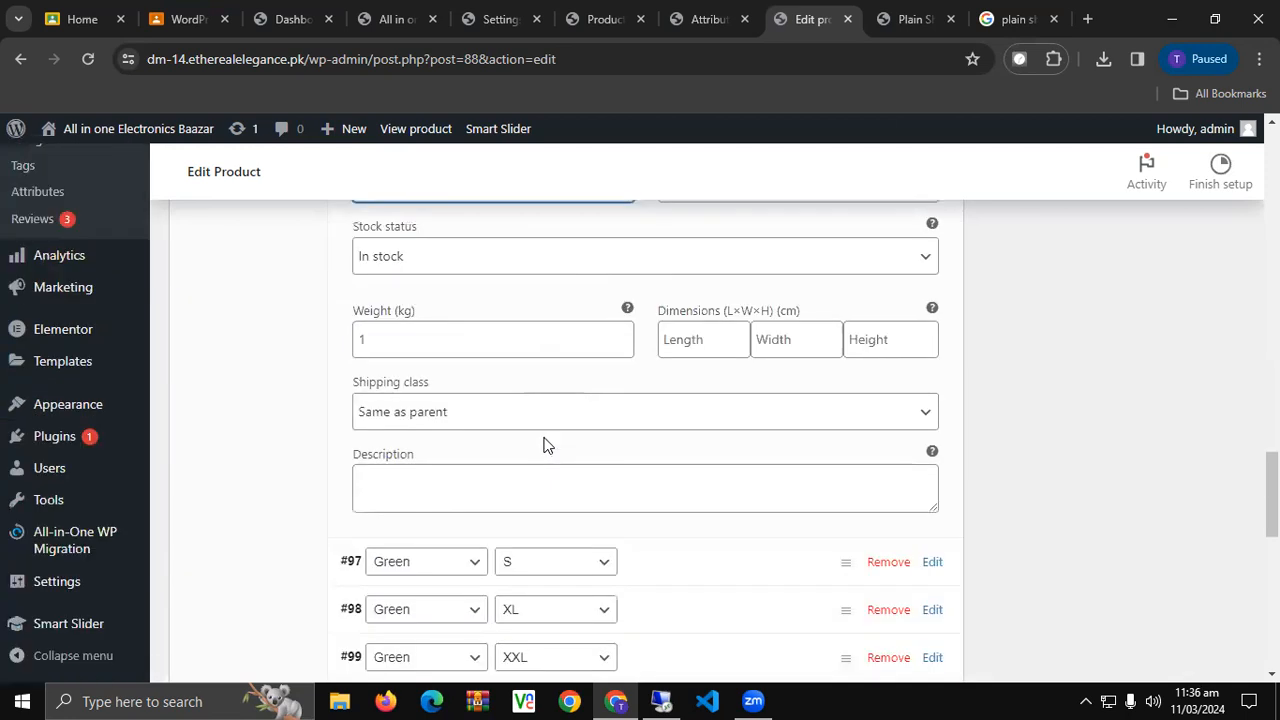
scroll(547, 441, "down", 1)
scroll(563, 440, "down", 1)
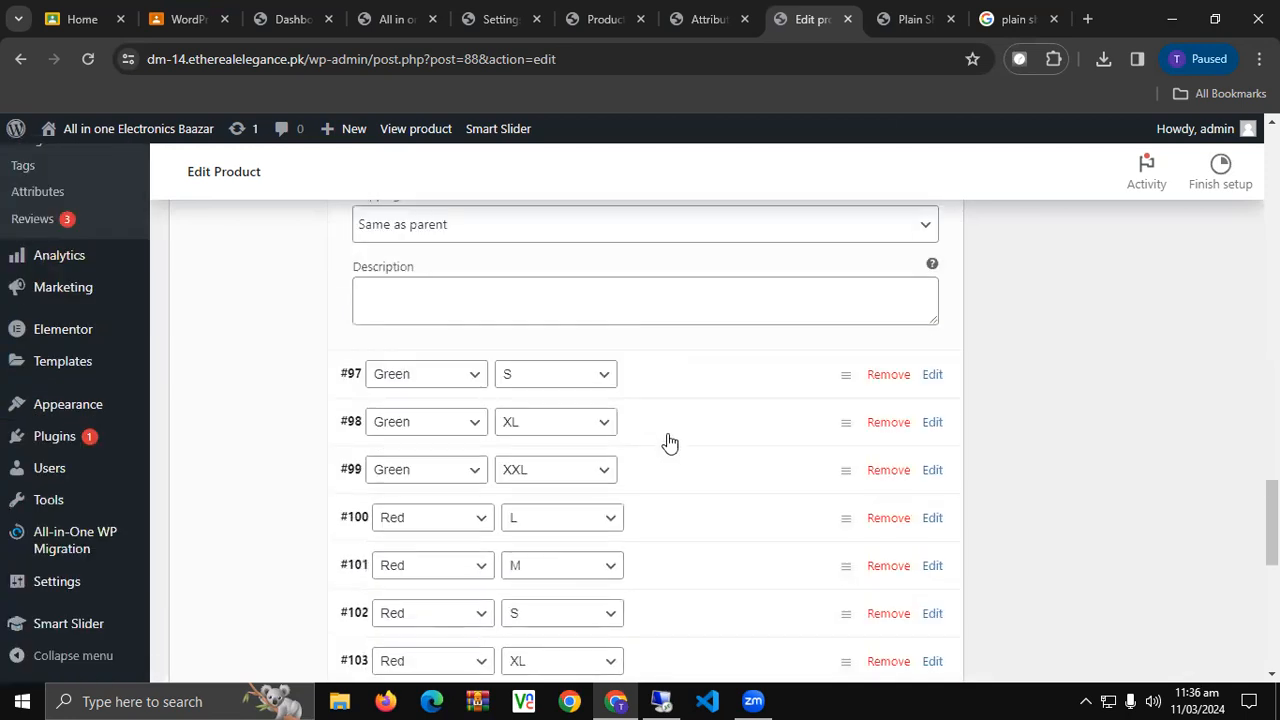
Give variation #97 the green shirt image and a 1100 regular price.
left_click(668, 374)
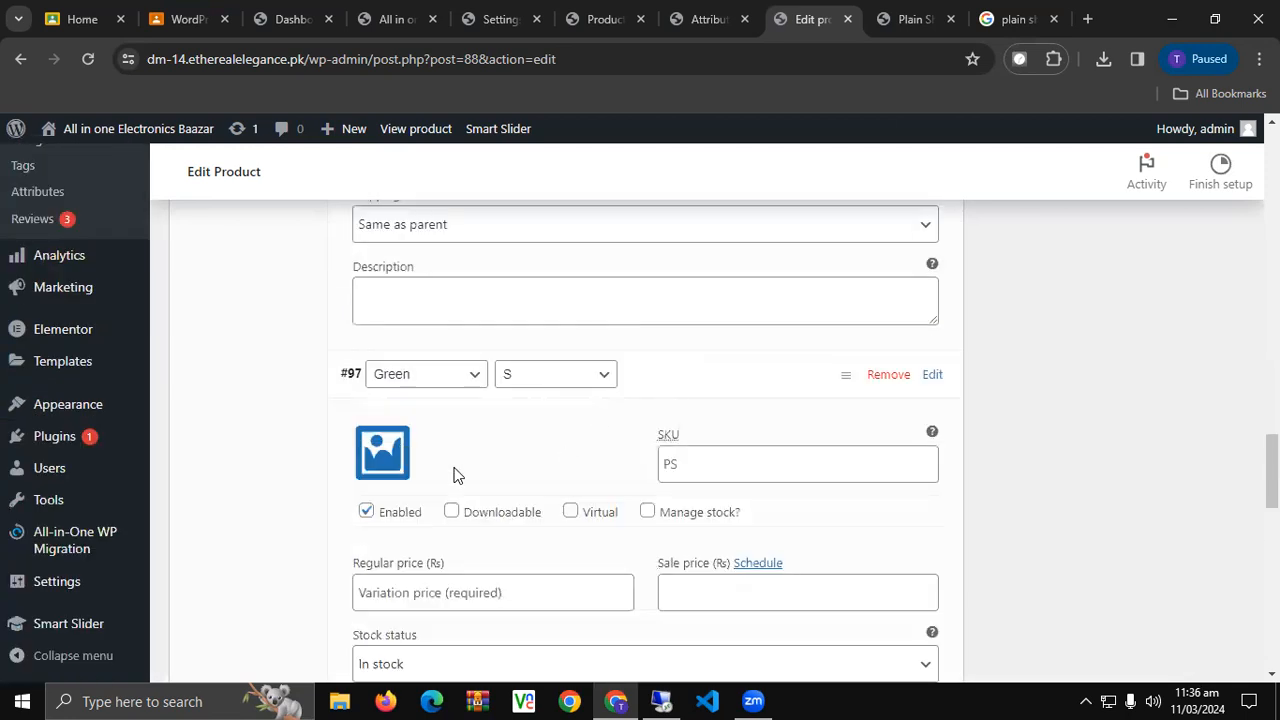
left_click(380, 443)
left_click(586, 372)
left_click(1151, 645)
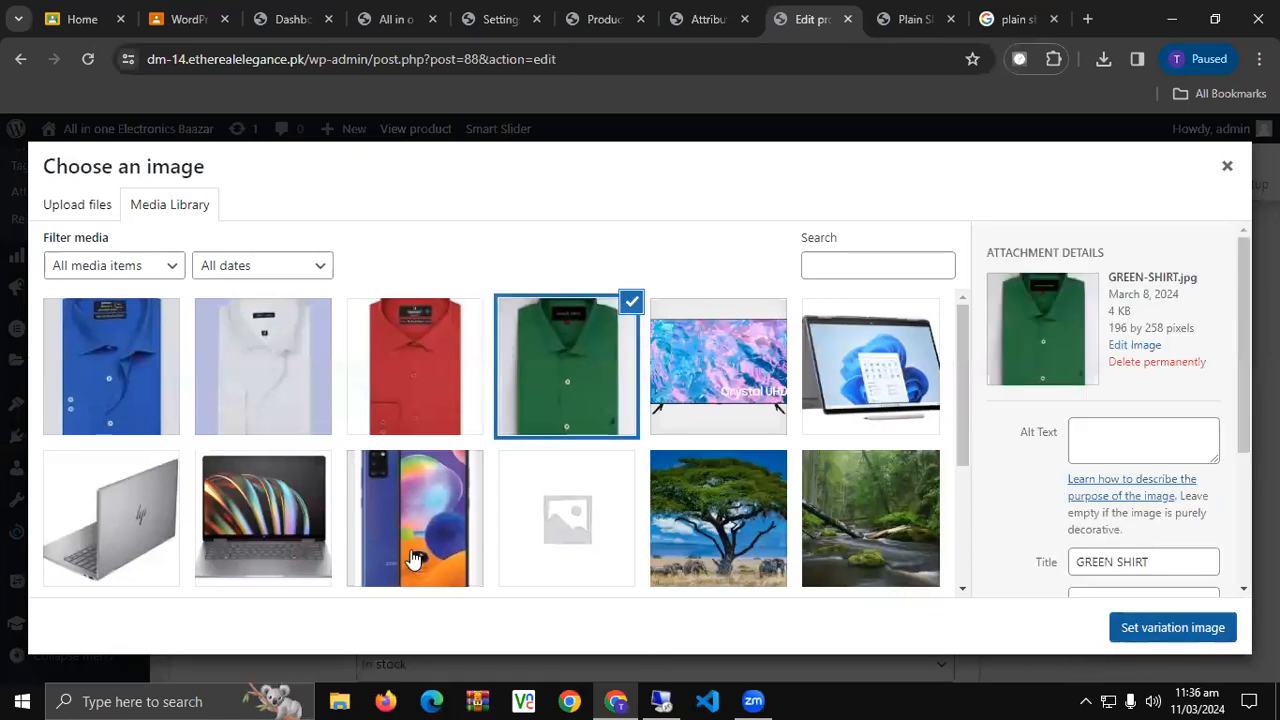
scroll(437, 537, "down", 1)
left_click(427, 498)
type("1100")
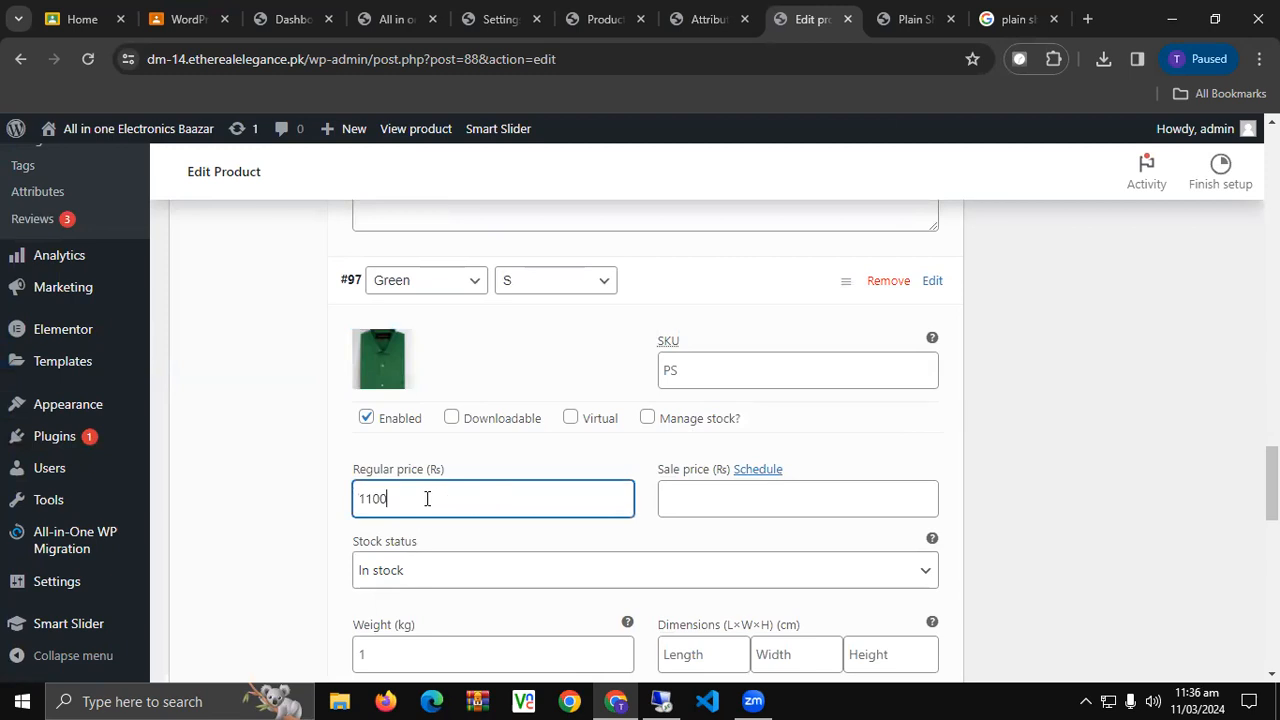
scroll(510, 493, "down", 1)
scroll(502, 505, "down", 4)
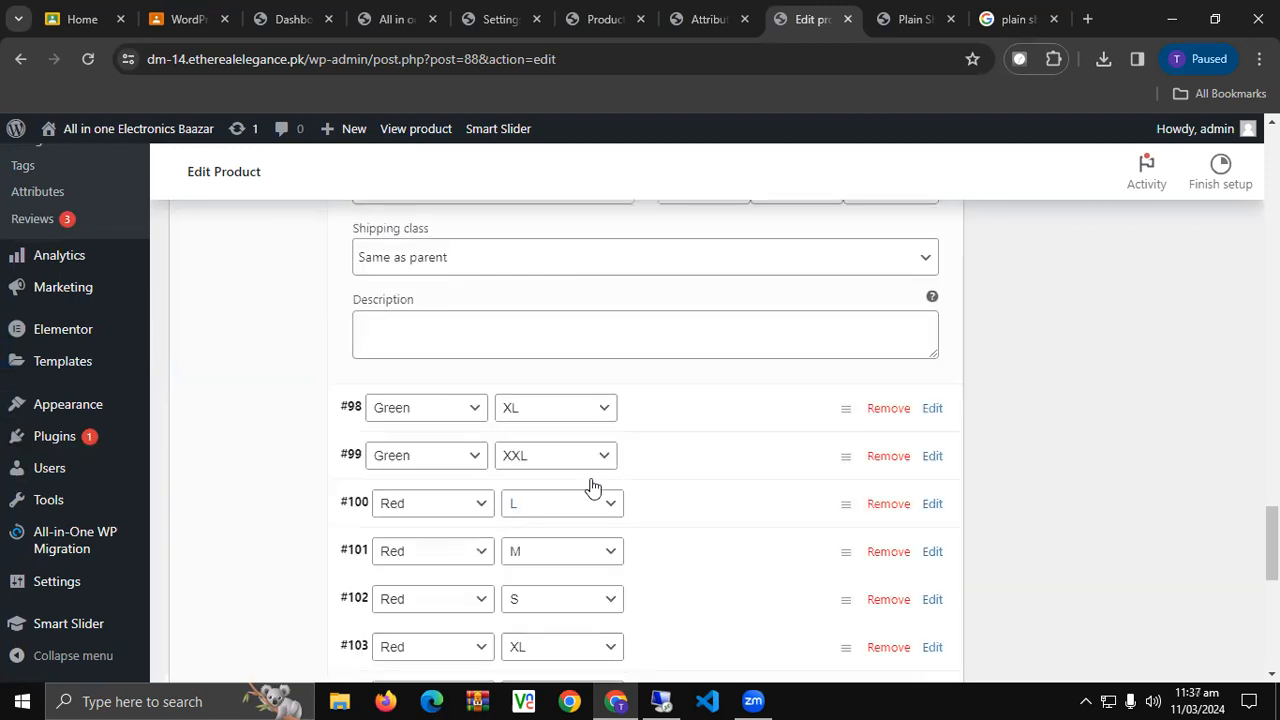
Assign the green shirt picture as variation #98's image.
left_click(634, 419)
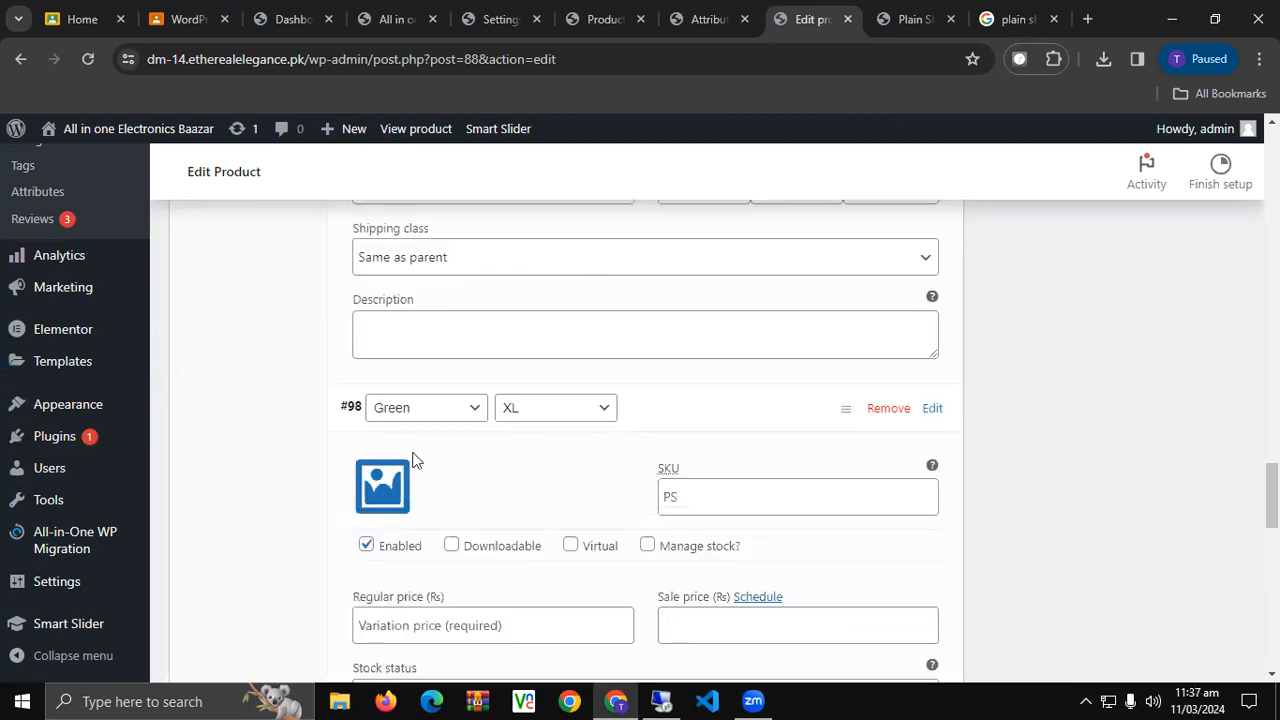
left_click(381, 488)
left_click(537, 406)
left_click(1184, 630)
Enter a regular price of 2000 and a sale price of 1750 for variation #98.
scroll(490, 565, "down", 1)
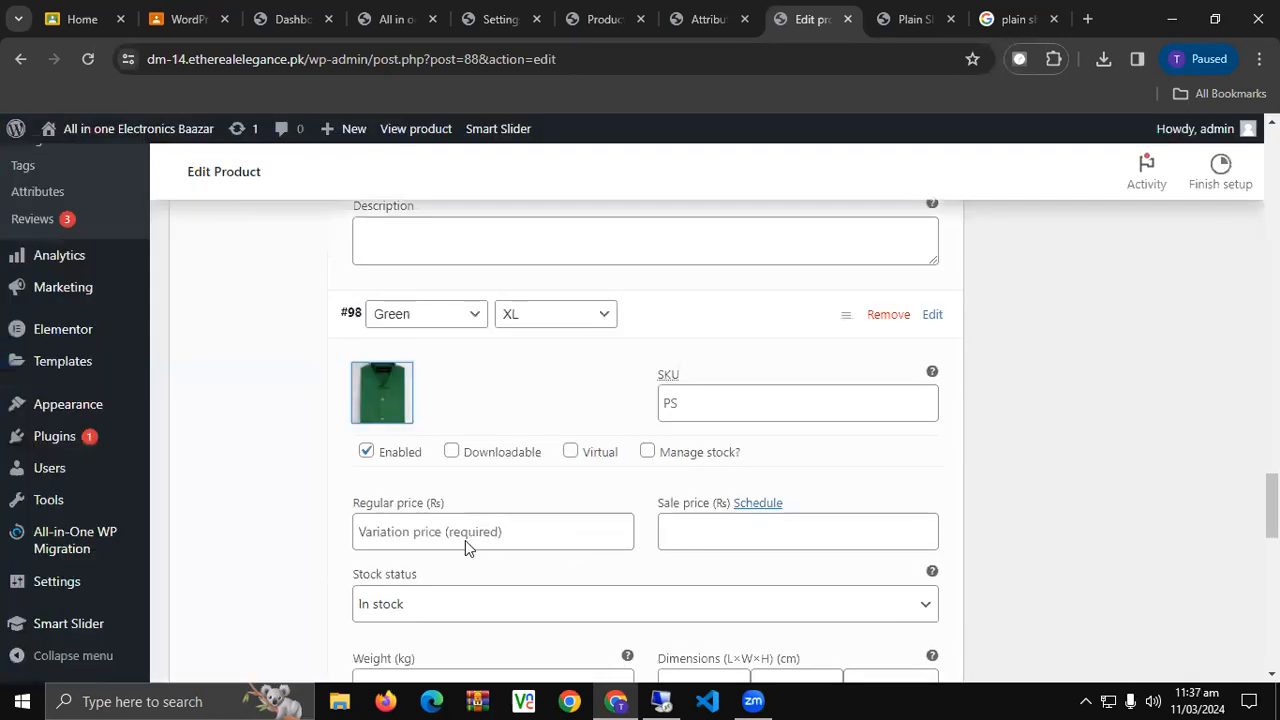
left_click(469, 533)
type("2000")
left_click(710, 541)
type("17")
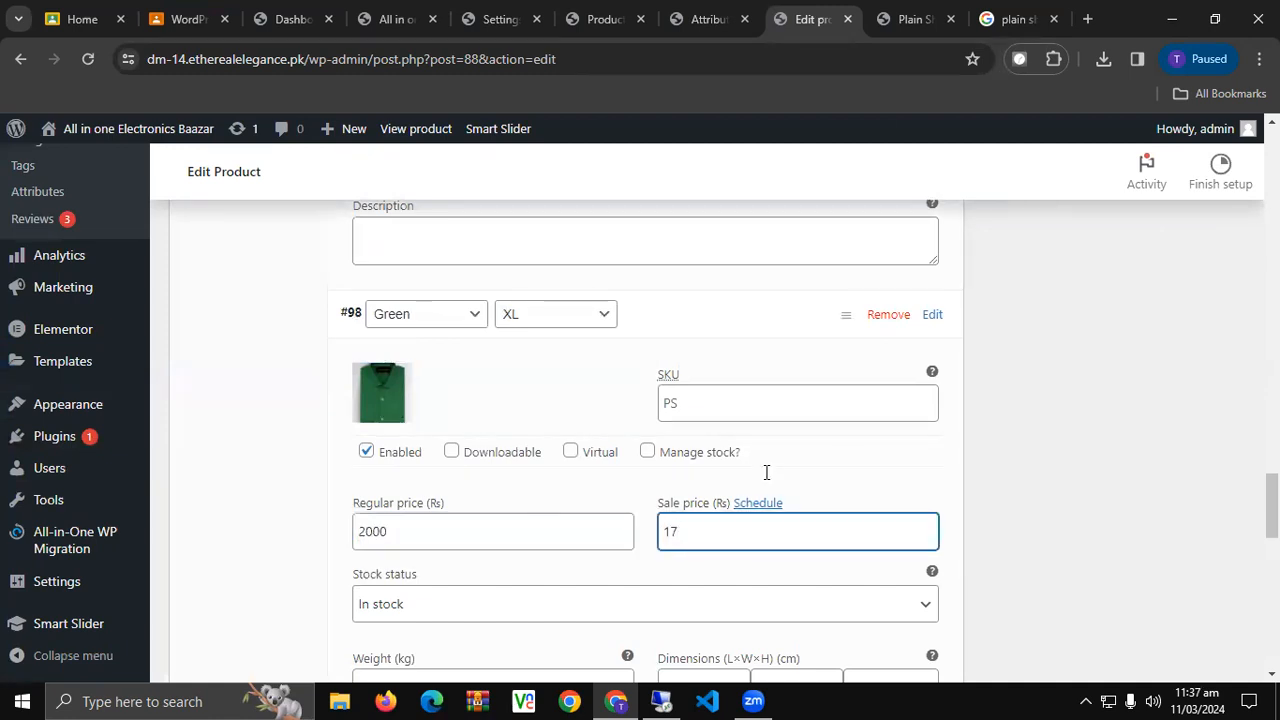
type("50")
Schedule variation #98's sale to run from 11 March 2024 to 9 April 2024.
scroll(469, 509, "down", 2)
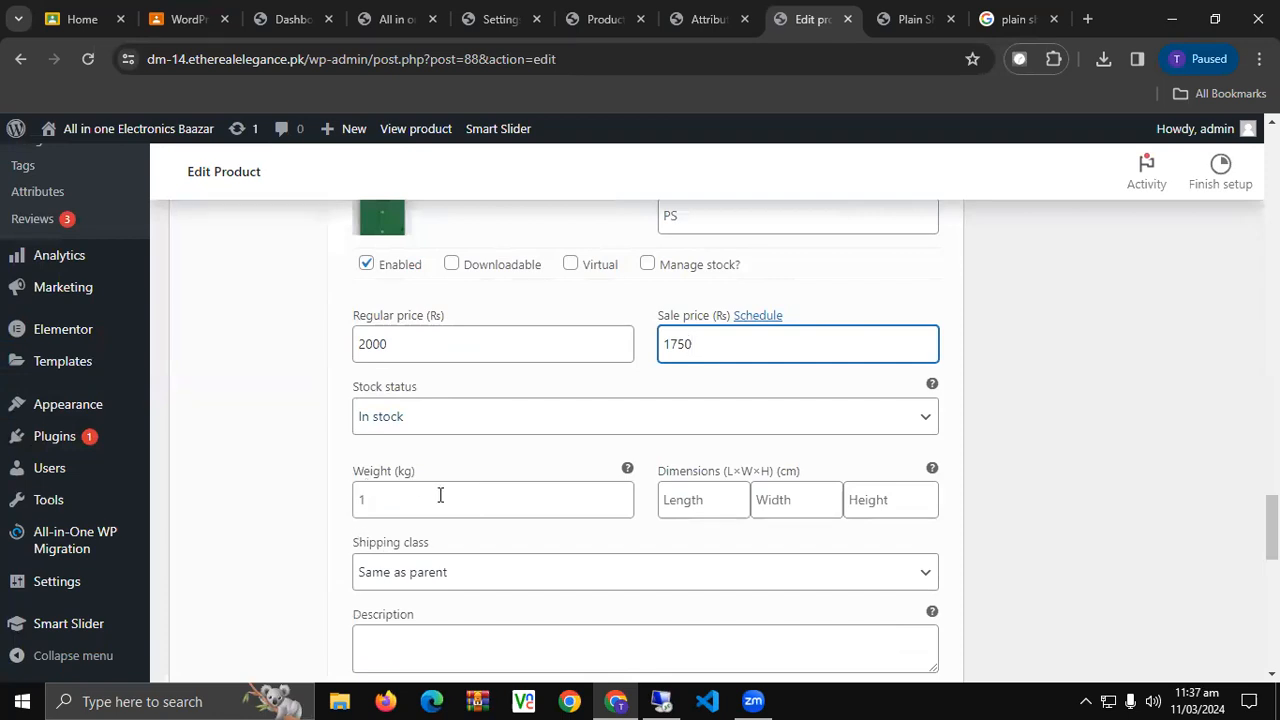
scroll(440, 495, "down", 1)
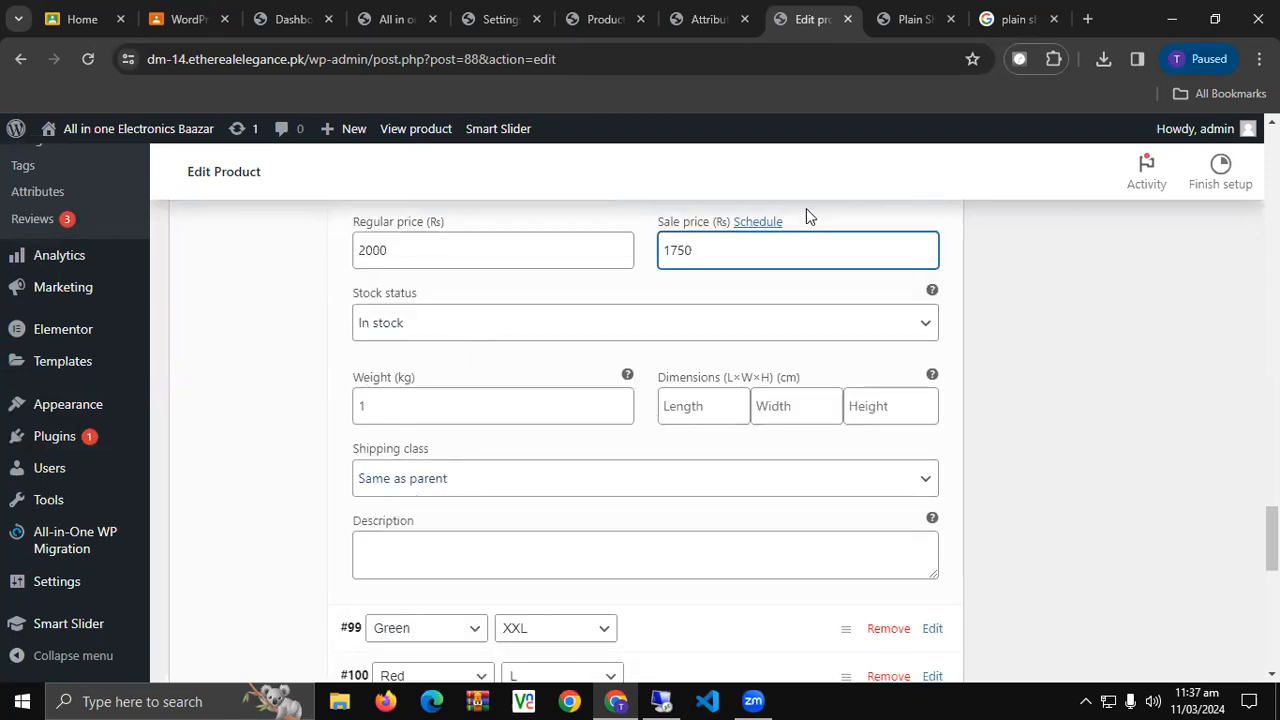
scroll(806, 210, "up", 1)
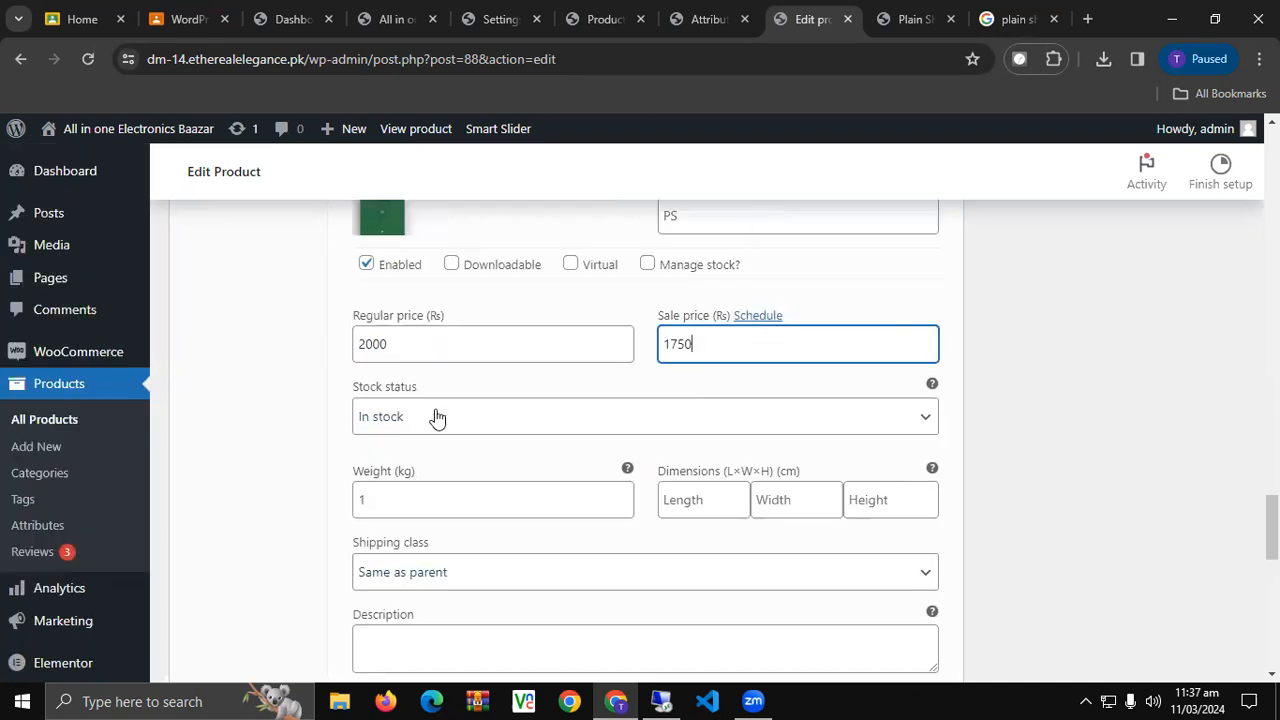
left_click(757, 315)
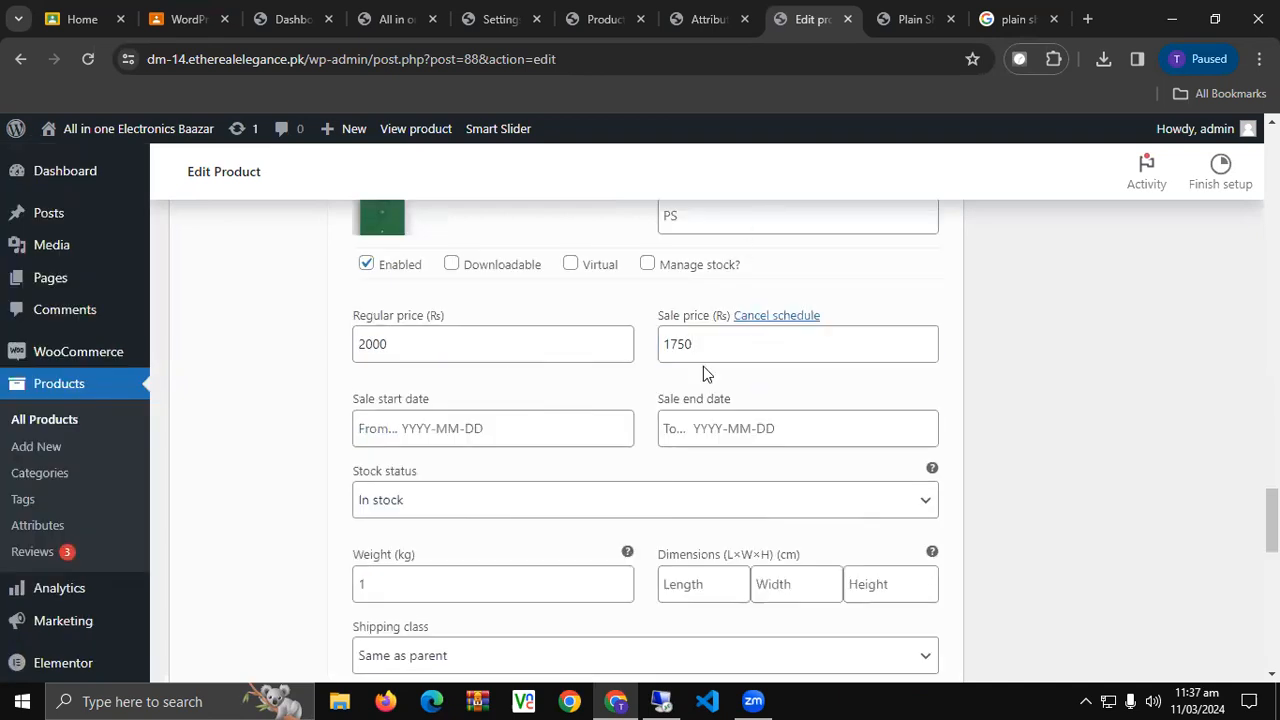
left_click(531, 444)
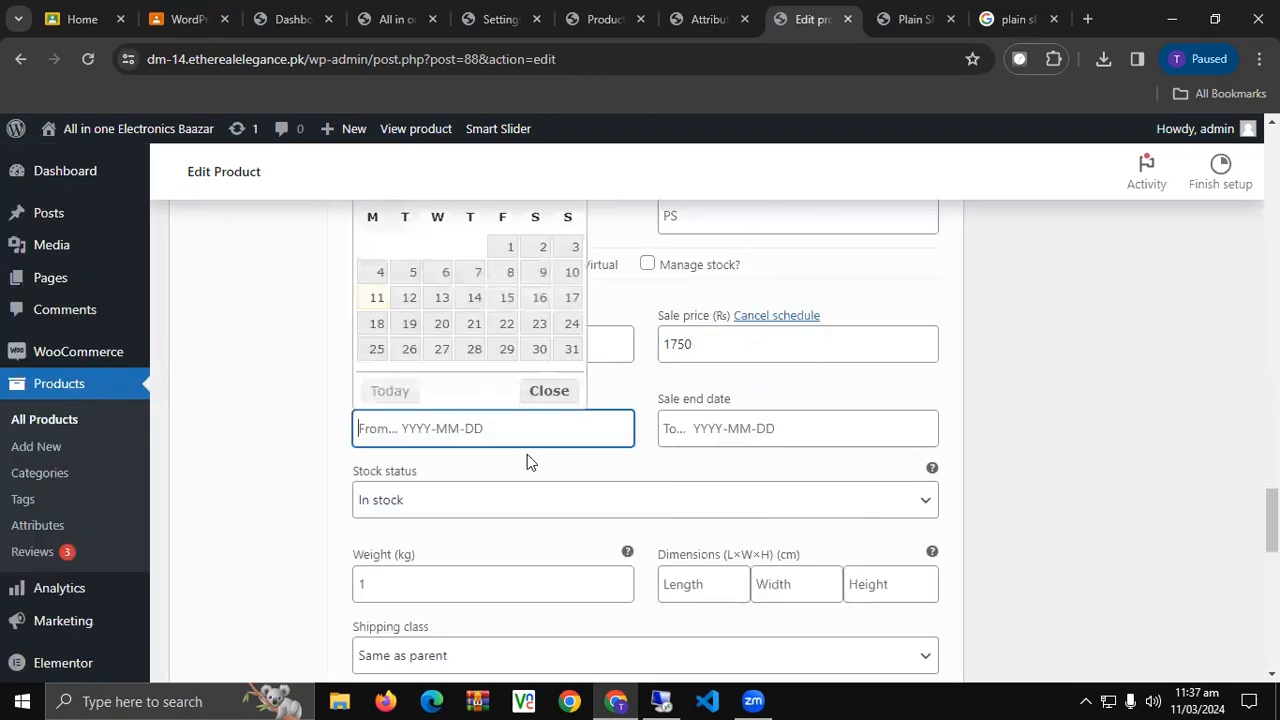
left_click(378, 300)
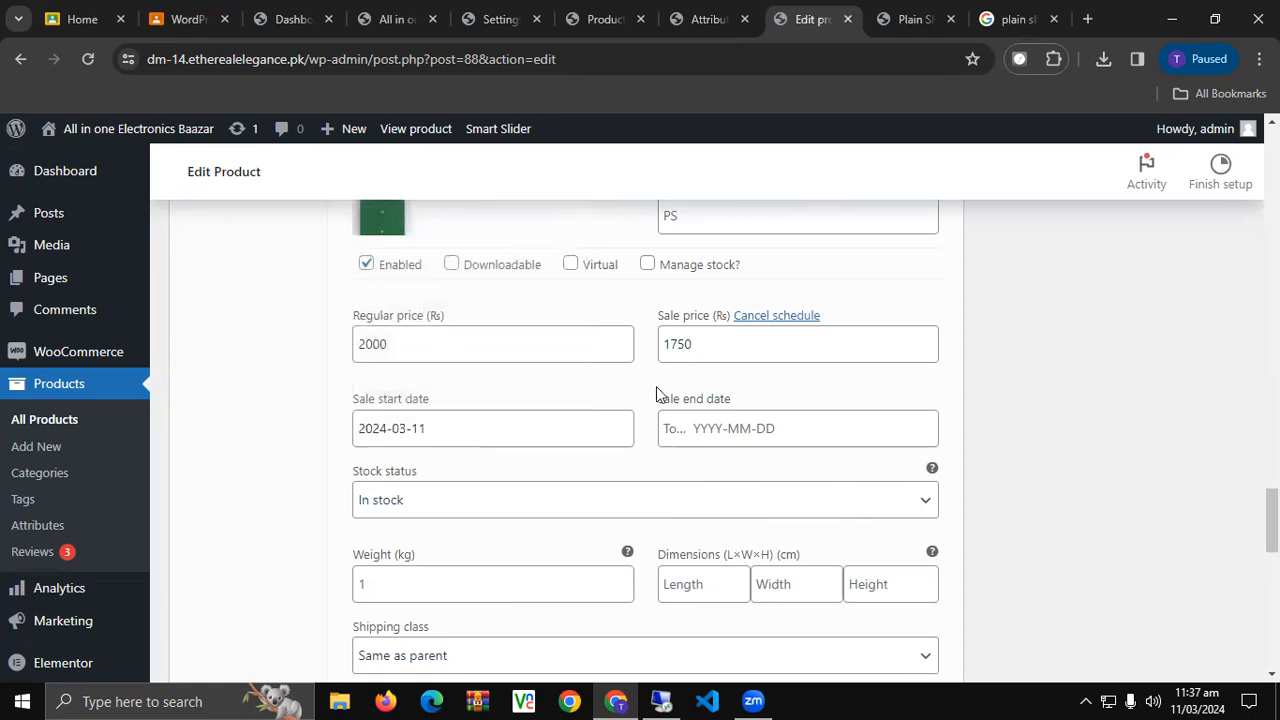
left_click(706, 420)
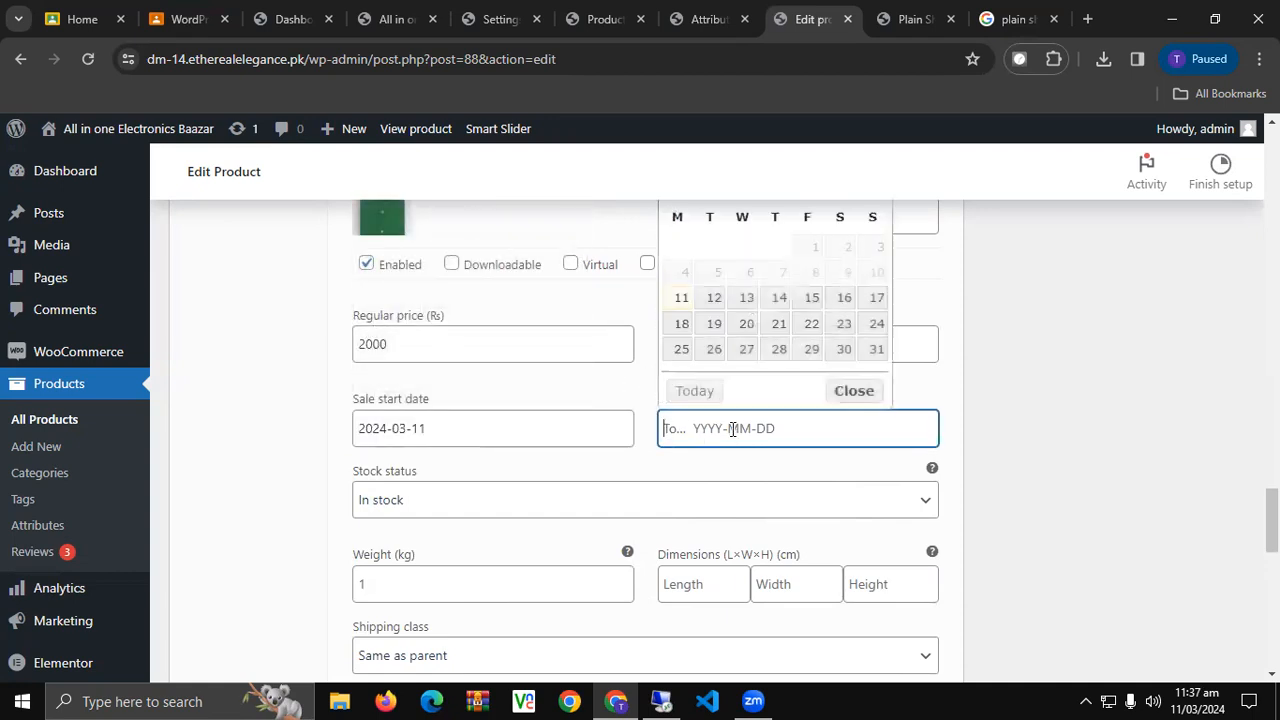
scroll(712, 304, "up", 1)
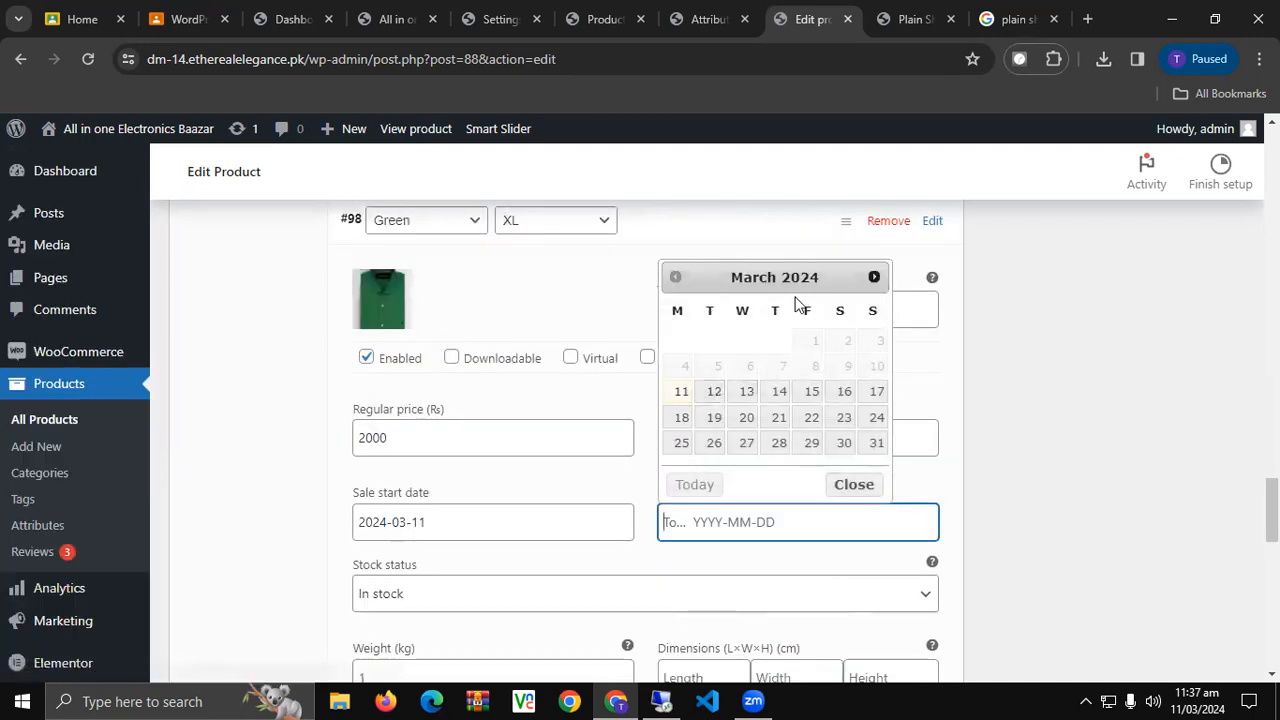
left_click(874, 277)
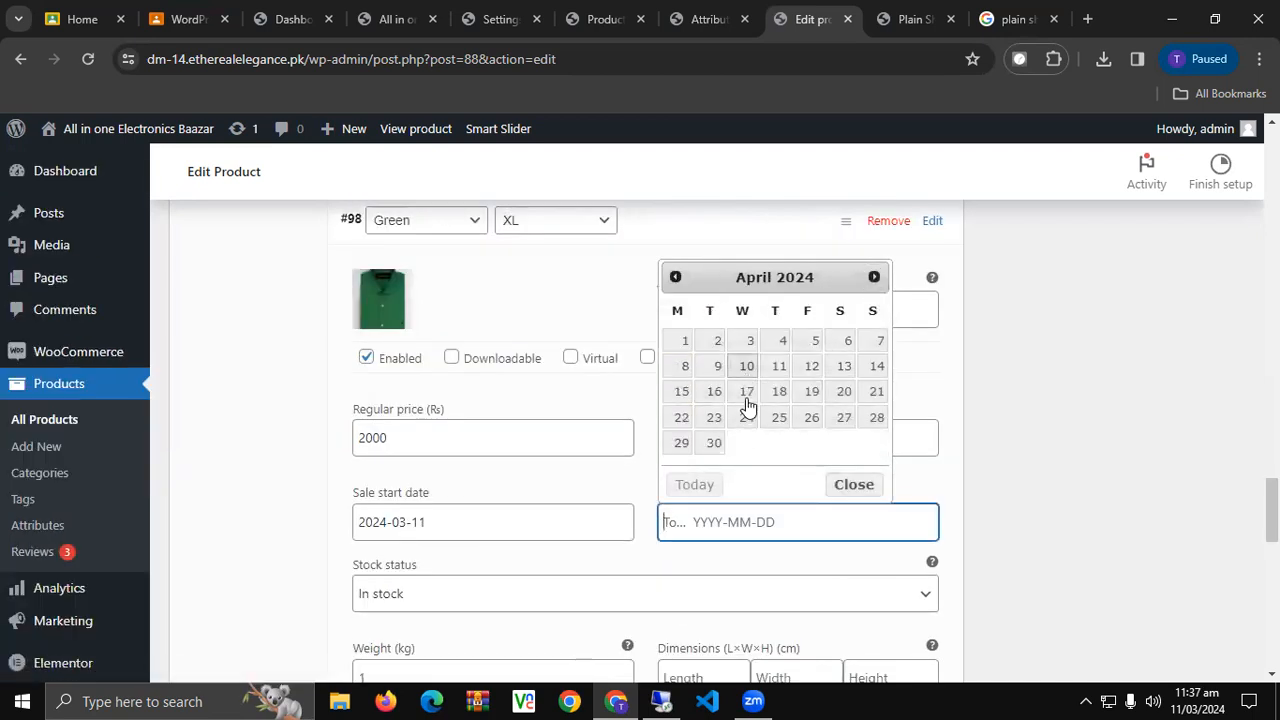
left_click(706, 378)
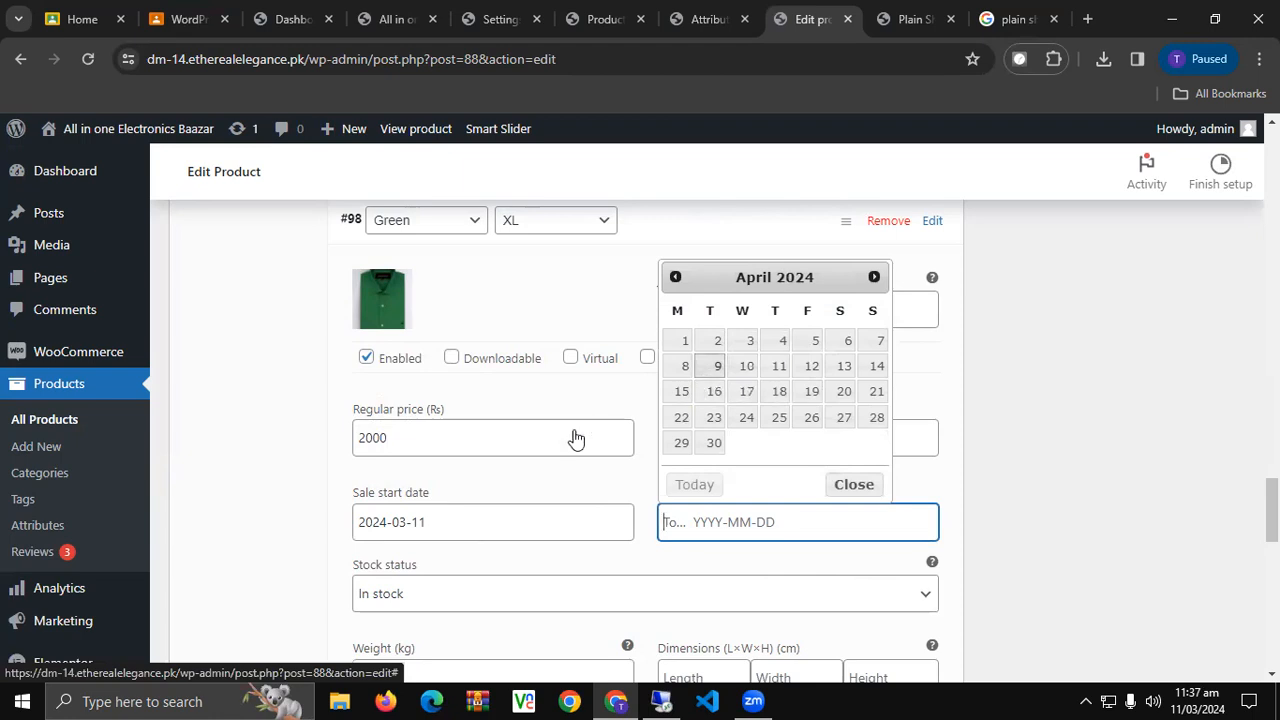
scroll(545, 478, "down", 1)
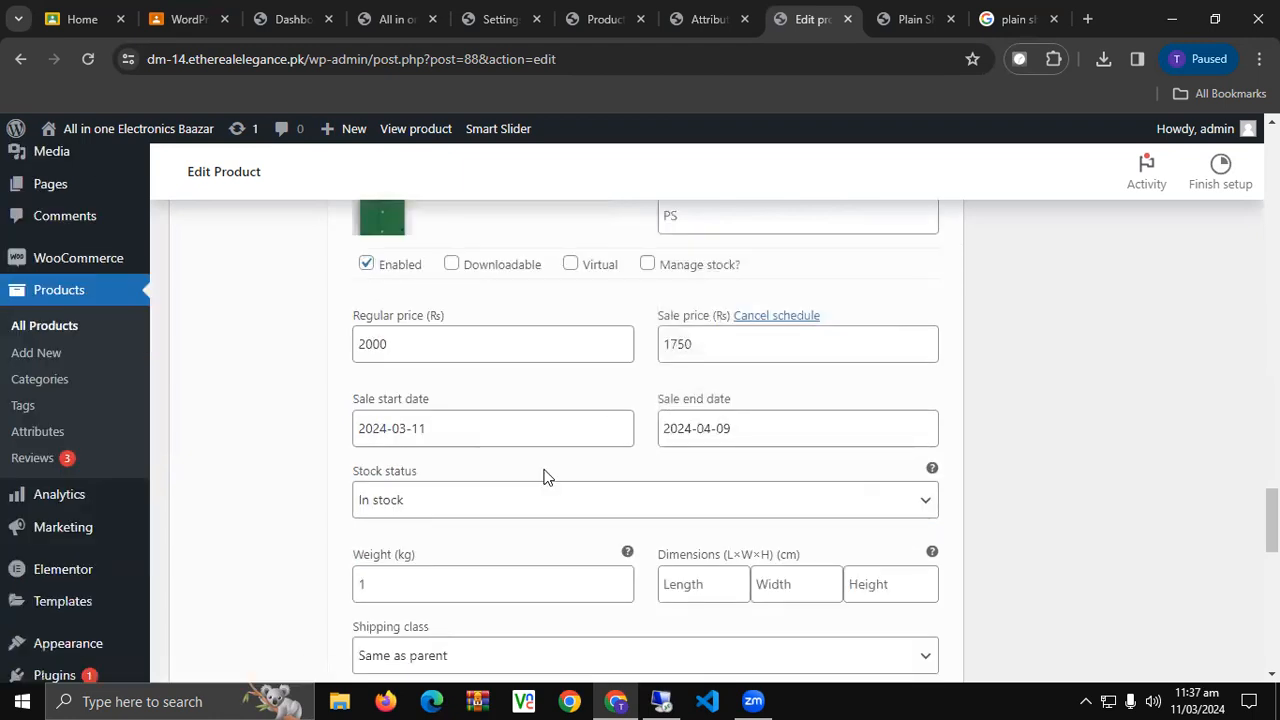
scroll(543, 472, "down", 3)
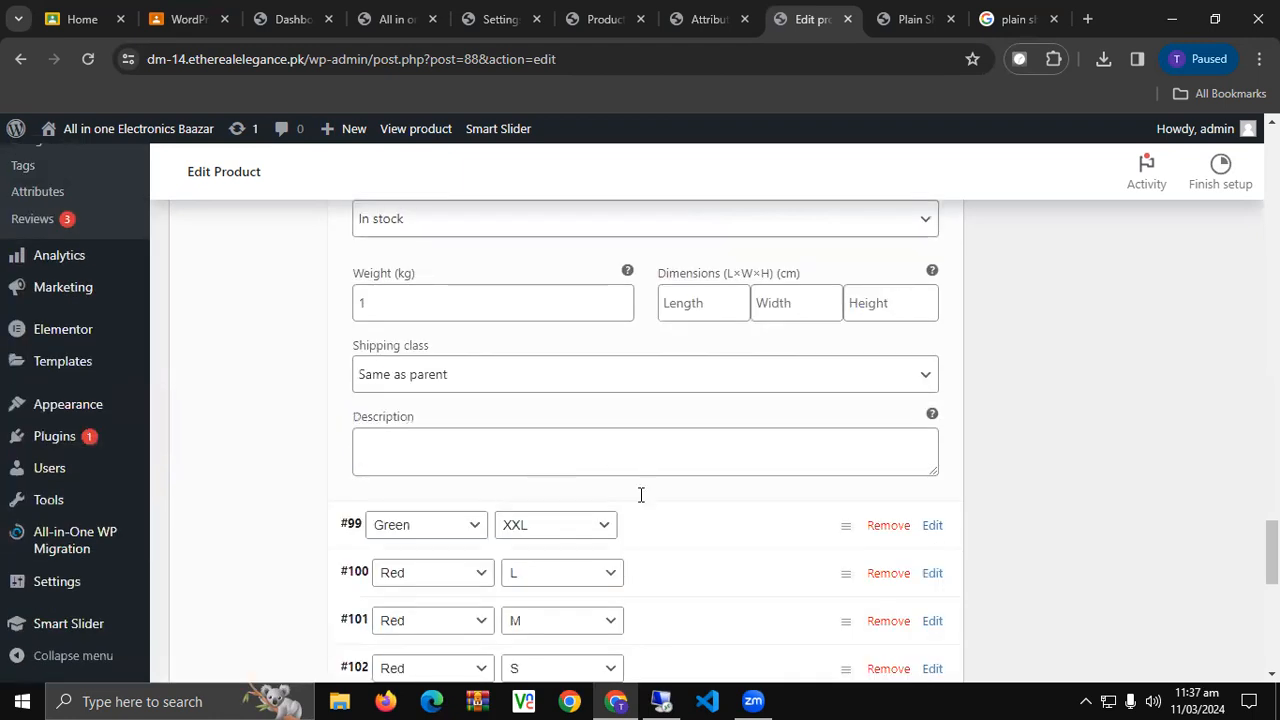
scroll(641, 494, "down", 1)
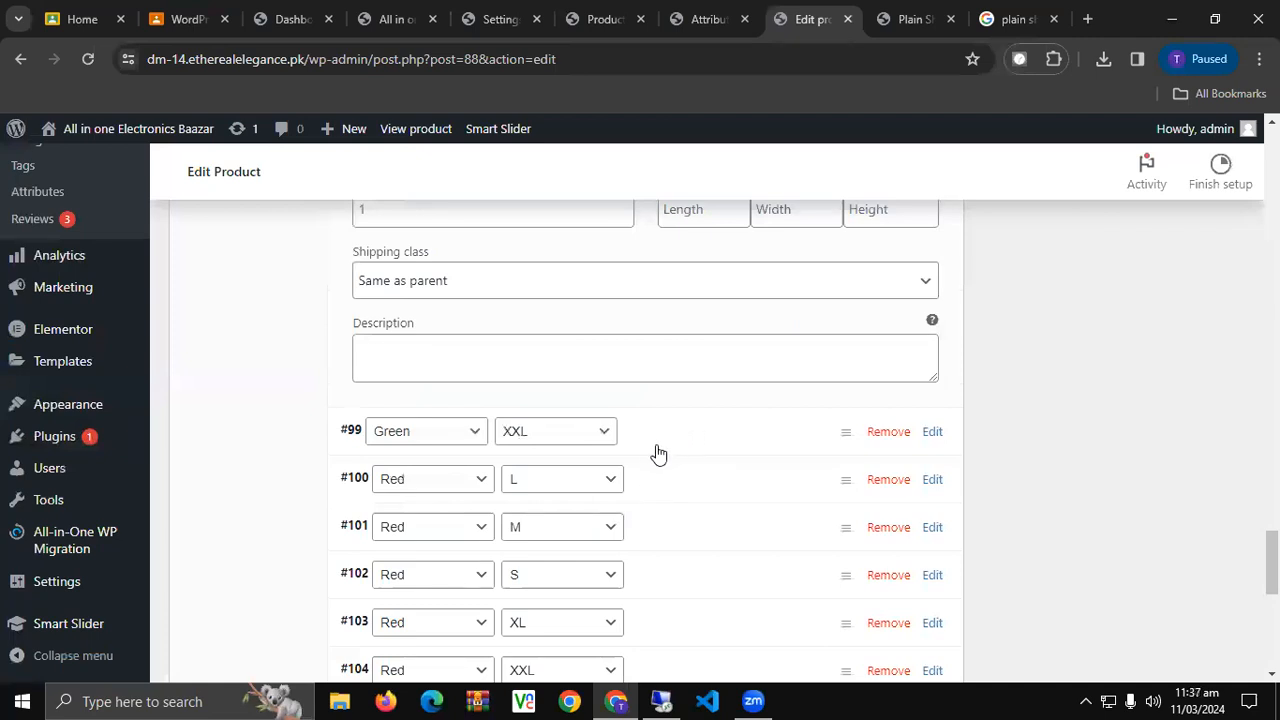
Give variation #99 the green shirt image and a regular price beginning with 25.
left_click(628, 454)
left_click(400, 526)
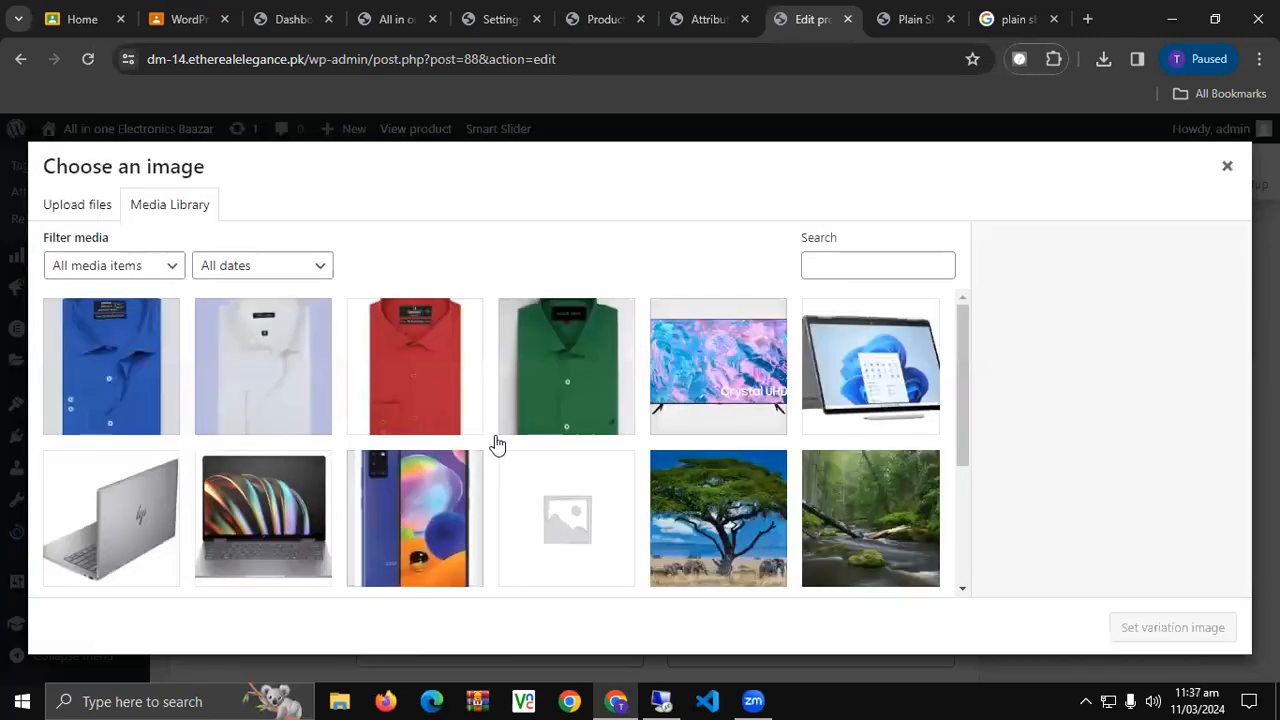
left_click(522, 410)
left_click(1128, 624)
scroll(581, 449, "down", 2)
left_click(464, 459)
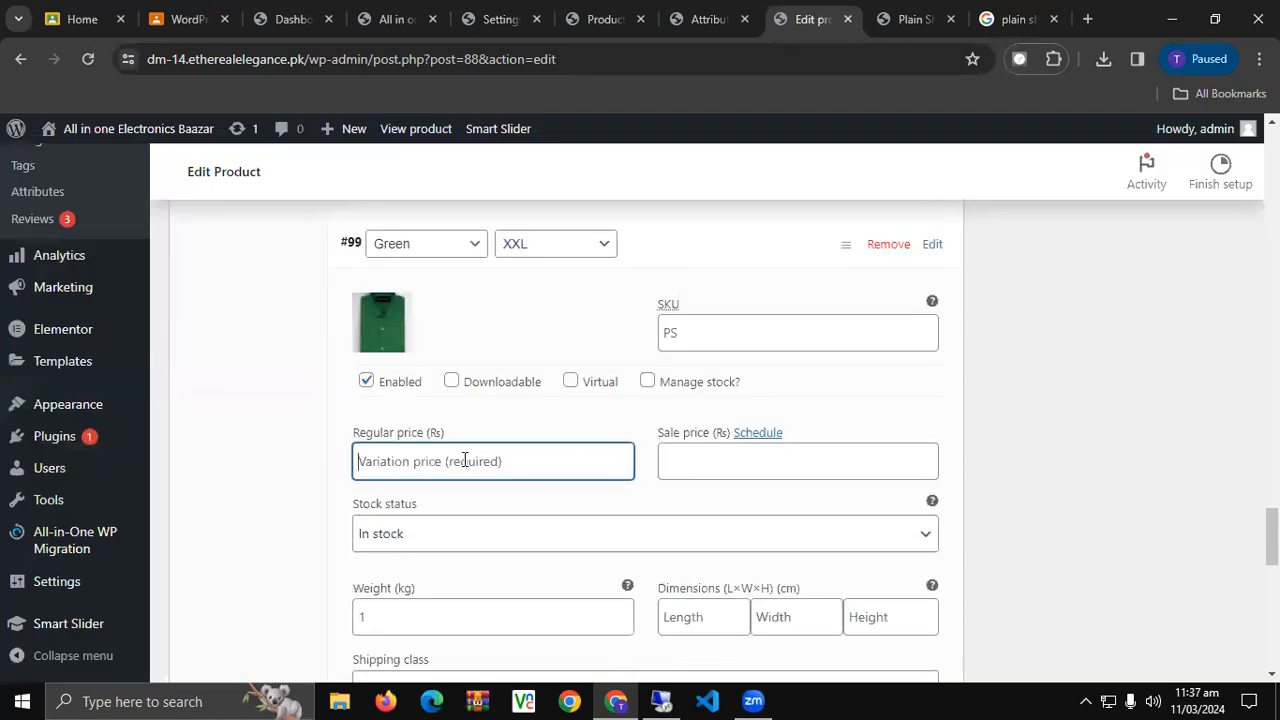
type("25")
Update the Plain Shirt product to save the variation changes.
scroll(651, 487, "down", 3)
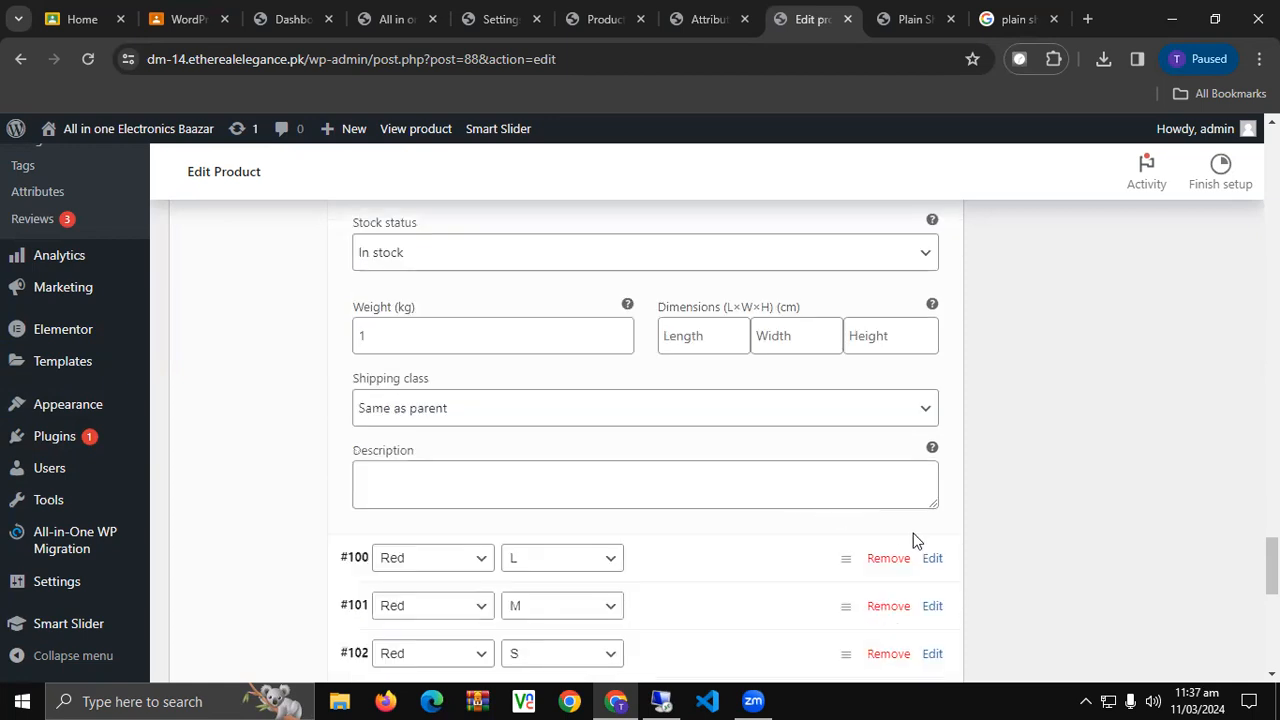
scroll(914, 537, "up", 10)
scroll(892, 536, "up", 15)
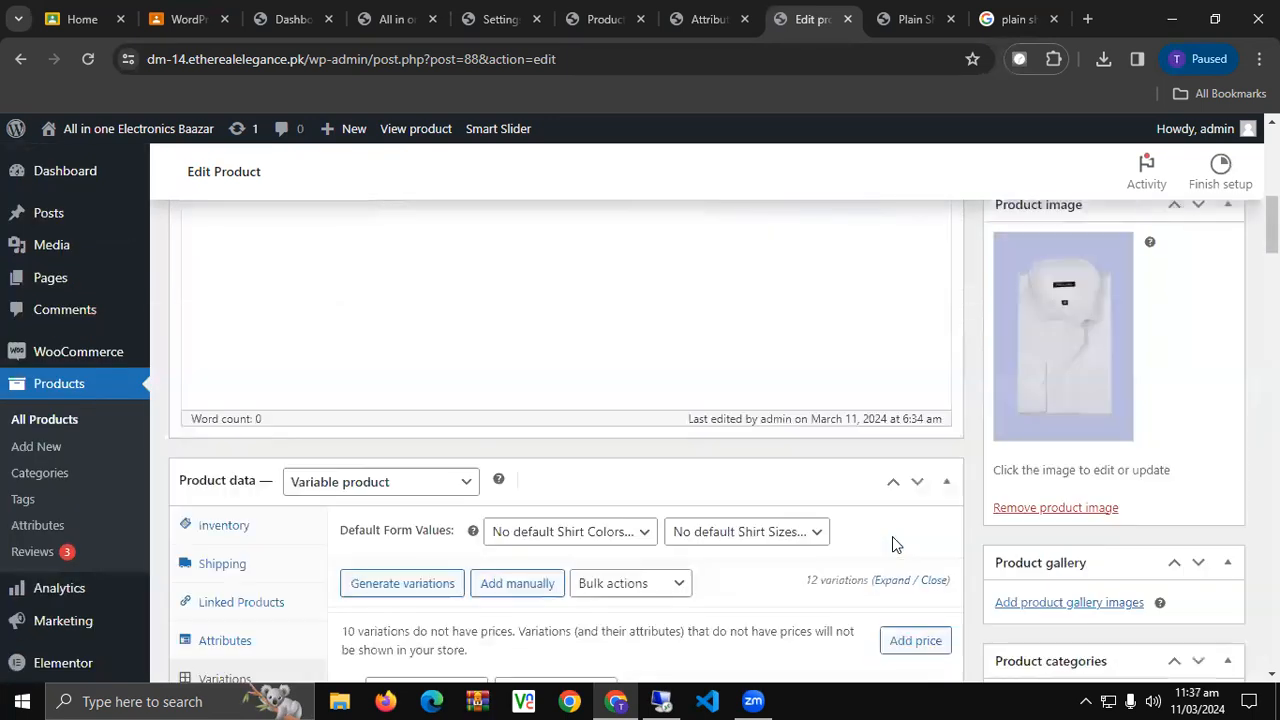
scroll(866, 538, "down", 1)
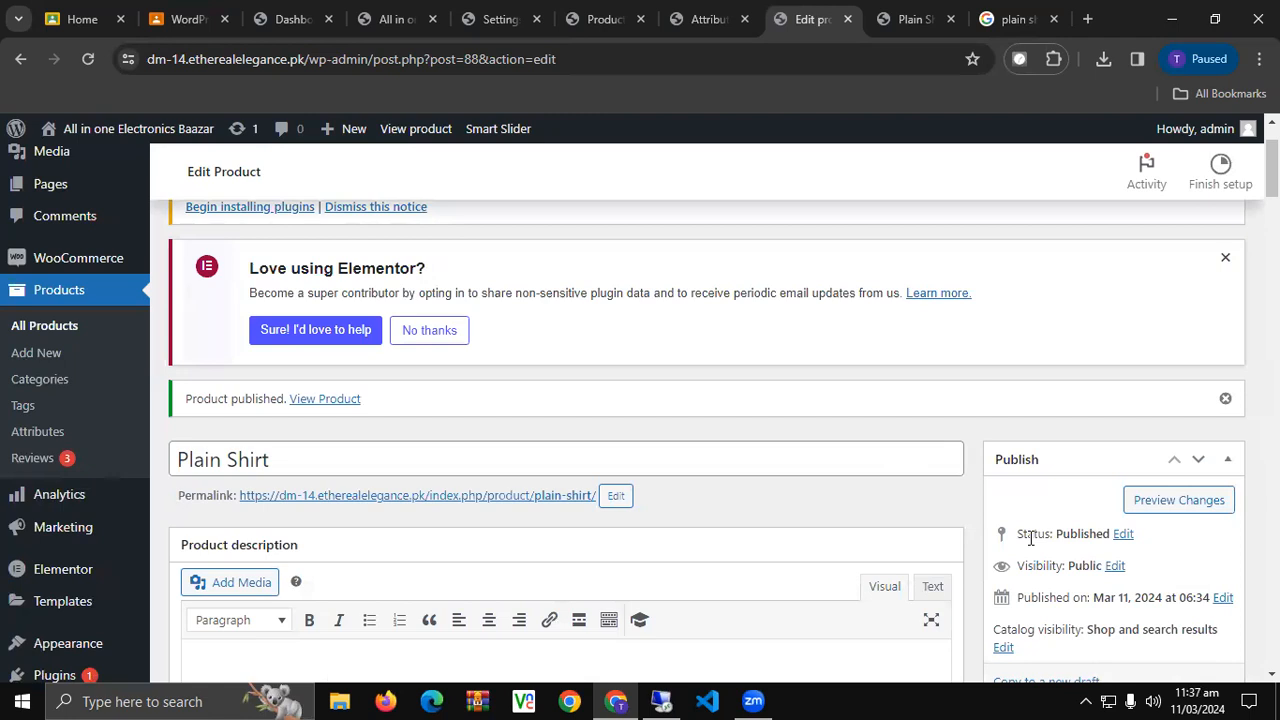
scroll(1160, 572, "down", 6)
scroll(1152, 571, "up", 2)
left_click(1212, 243)
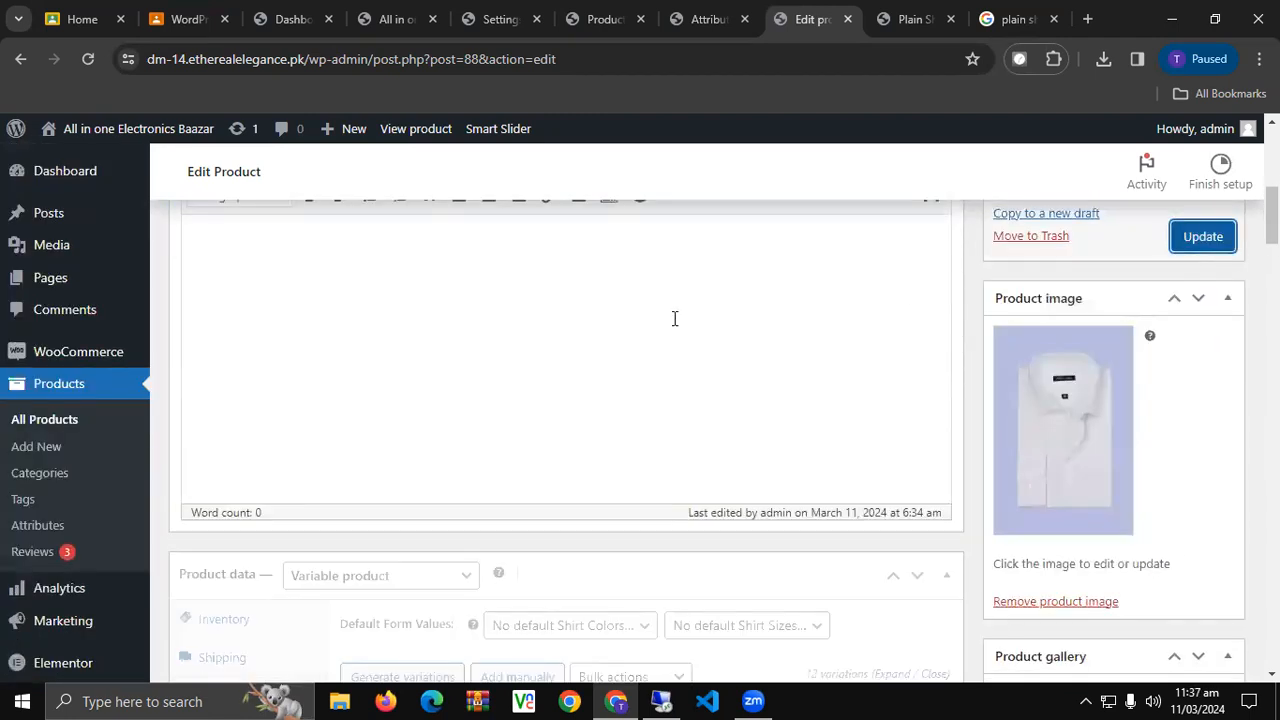
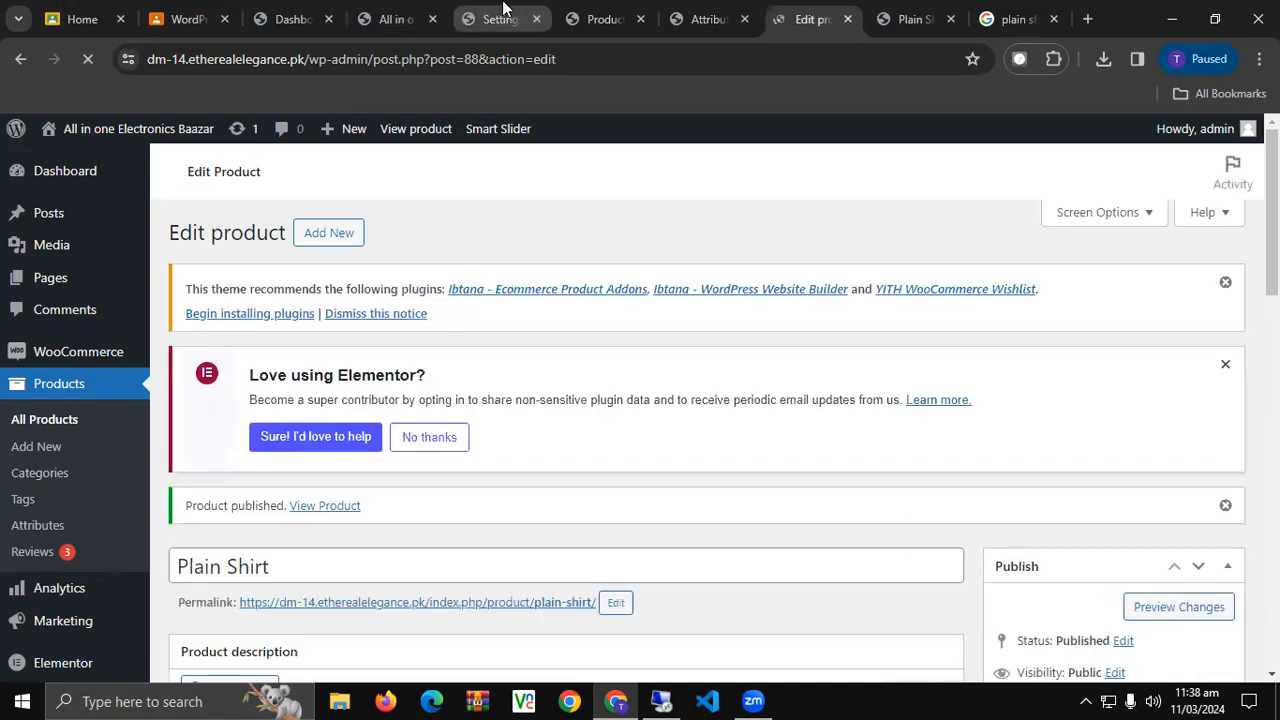
Move through the Products, Attributes and swatch settings tabs to the Plain Shirt storefront page.
left_click(603, 12)
left_click(690, 12)
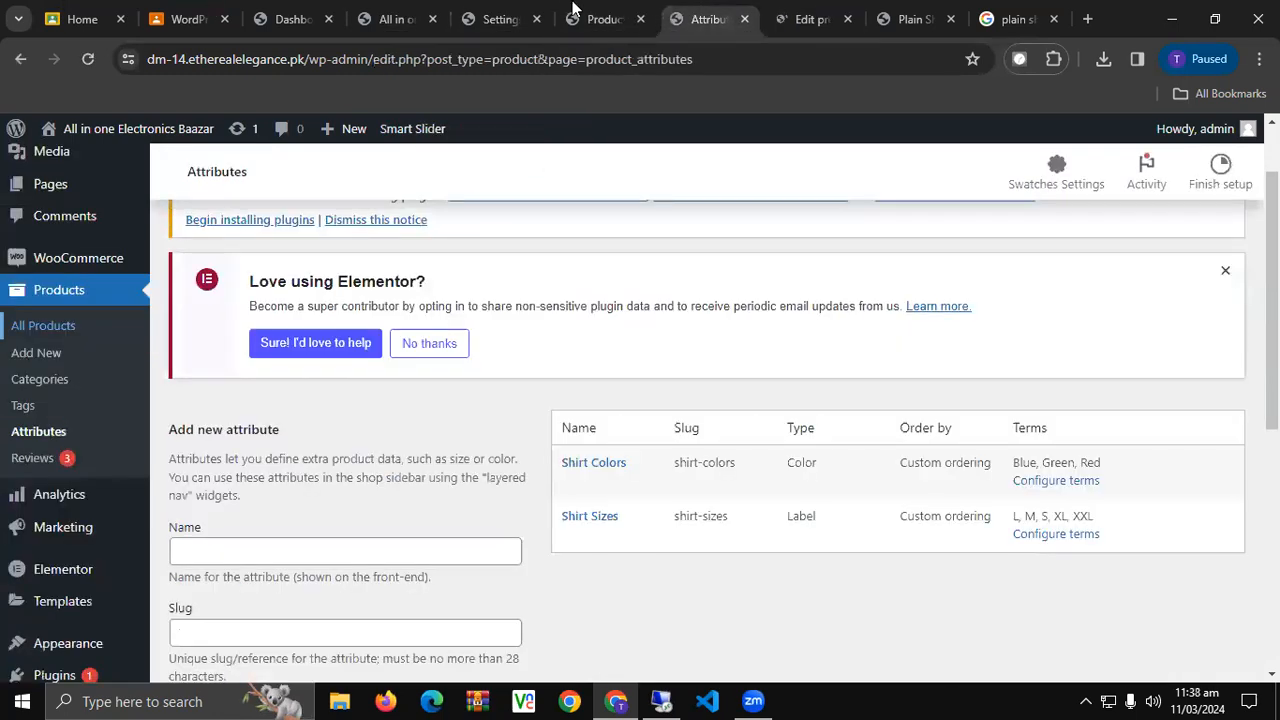
left_click(522, 10)
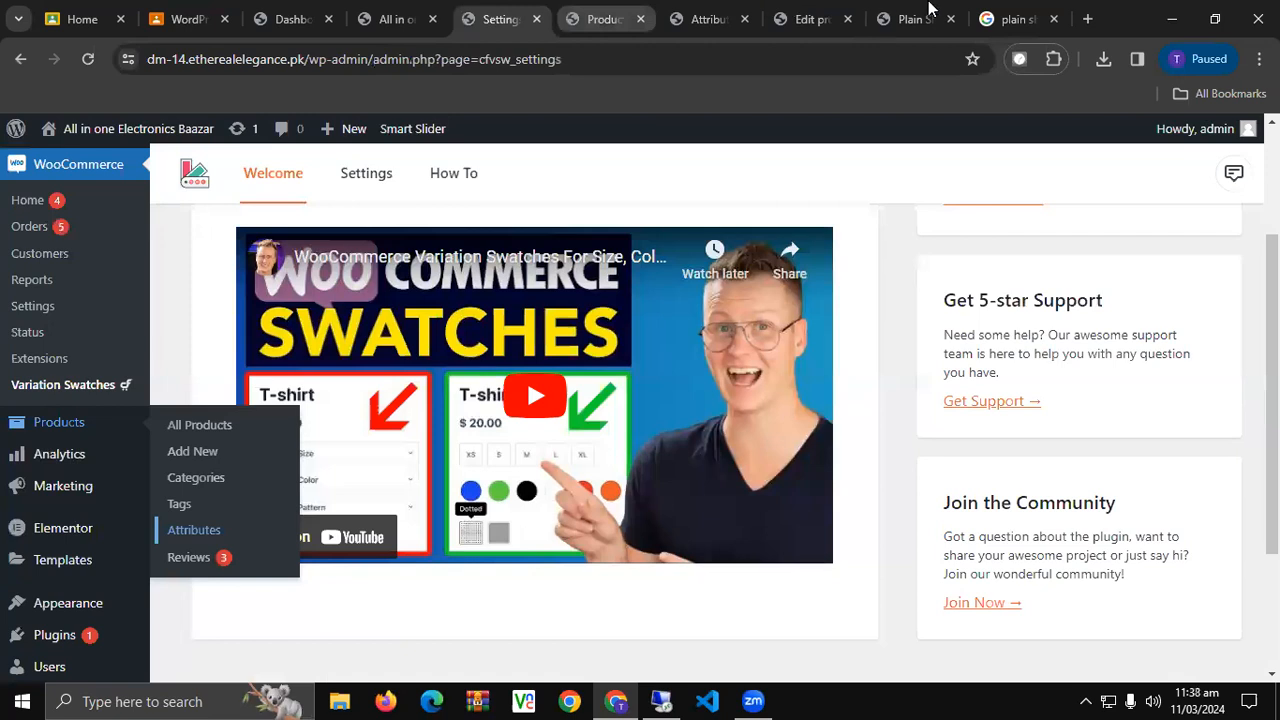
left_click(912, 16)
left_click(543, 62)
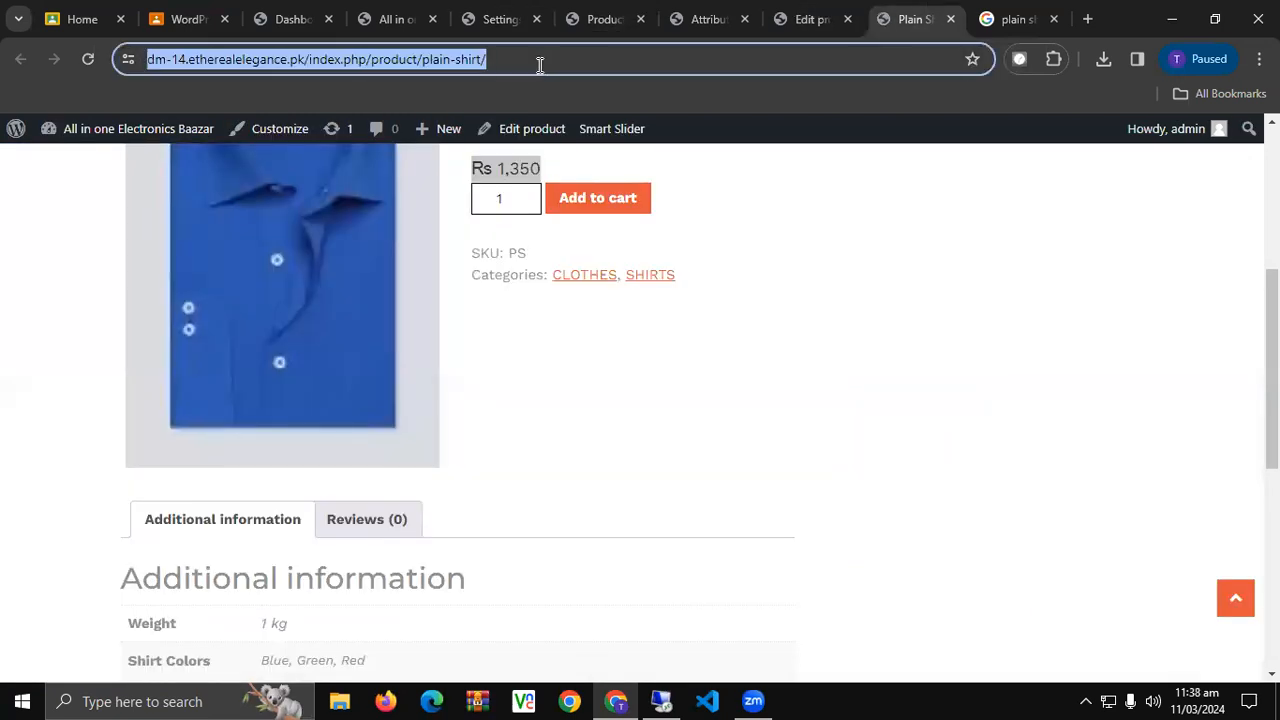
Reload the Plain Shirt page and test selecting and clearing the S size.
key("Return")
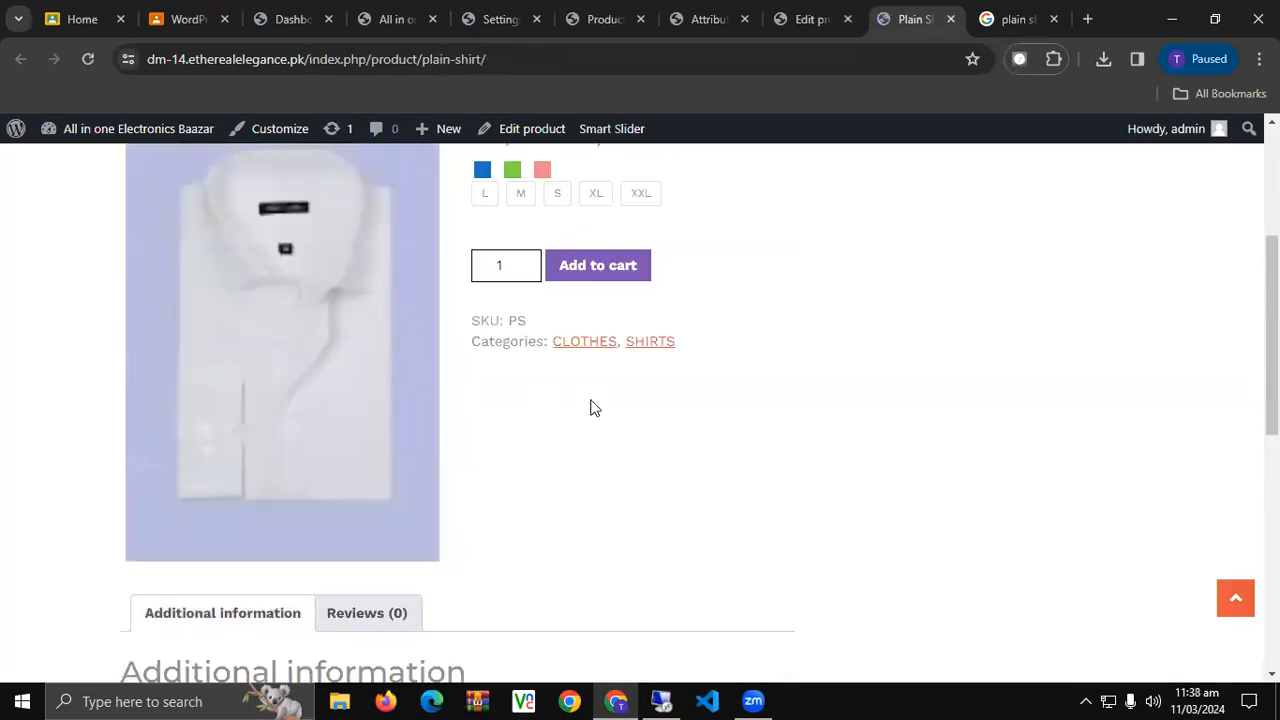
scroll(590, 407, "up", 2)
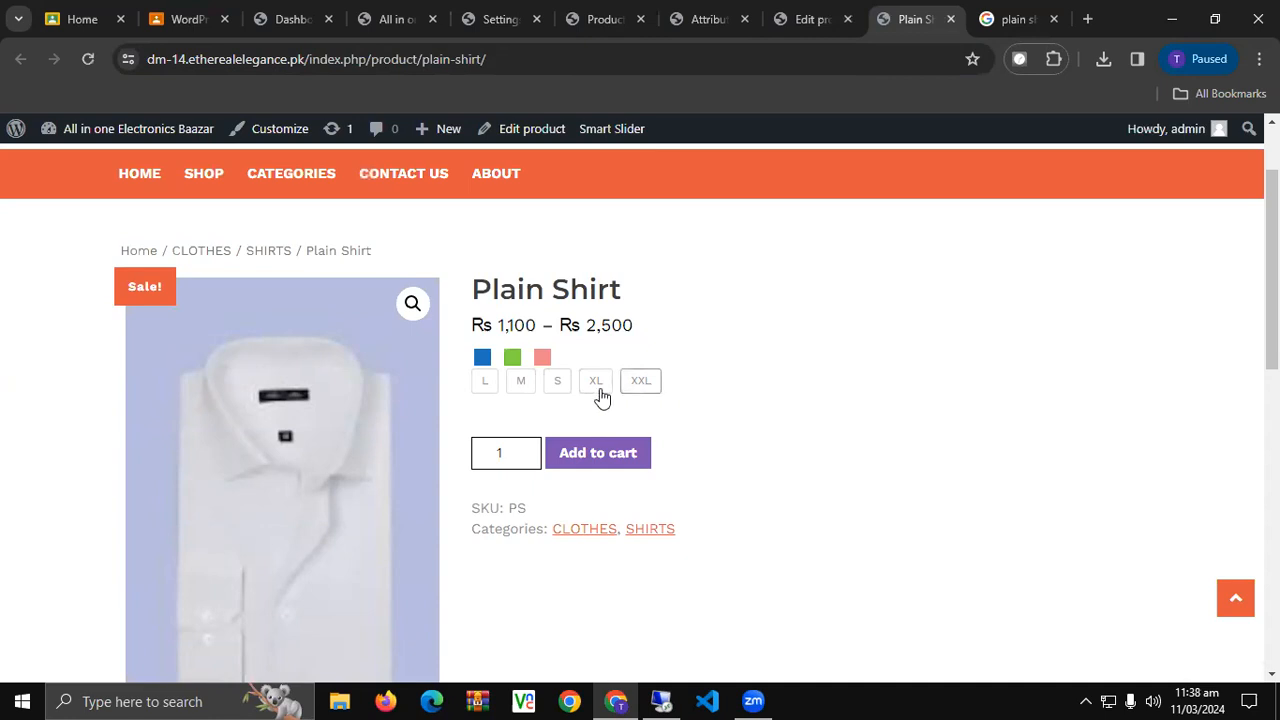
left_click(560, 387)
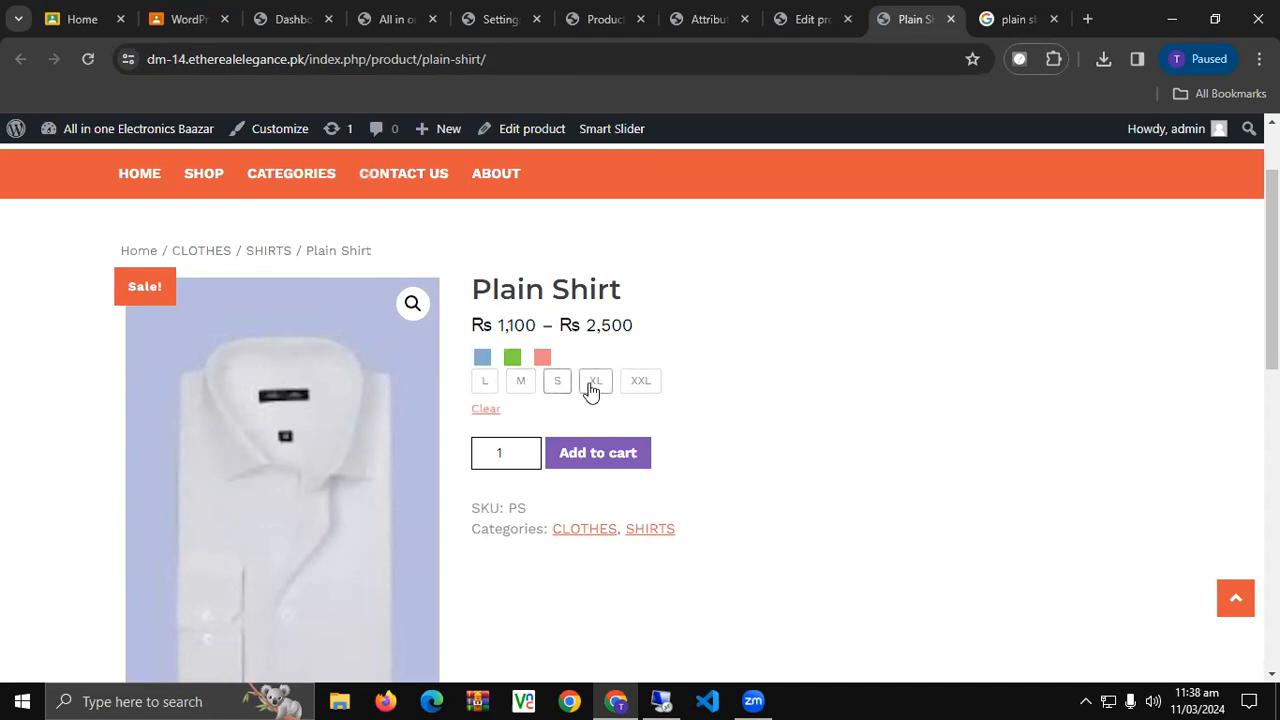
left_click(480, 410)
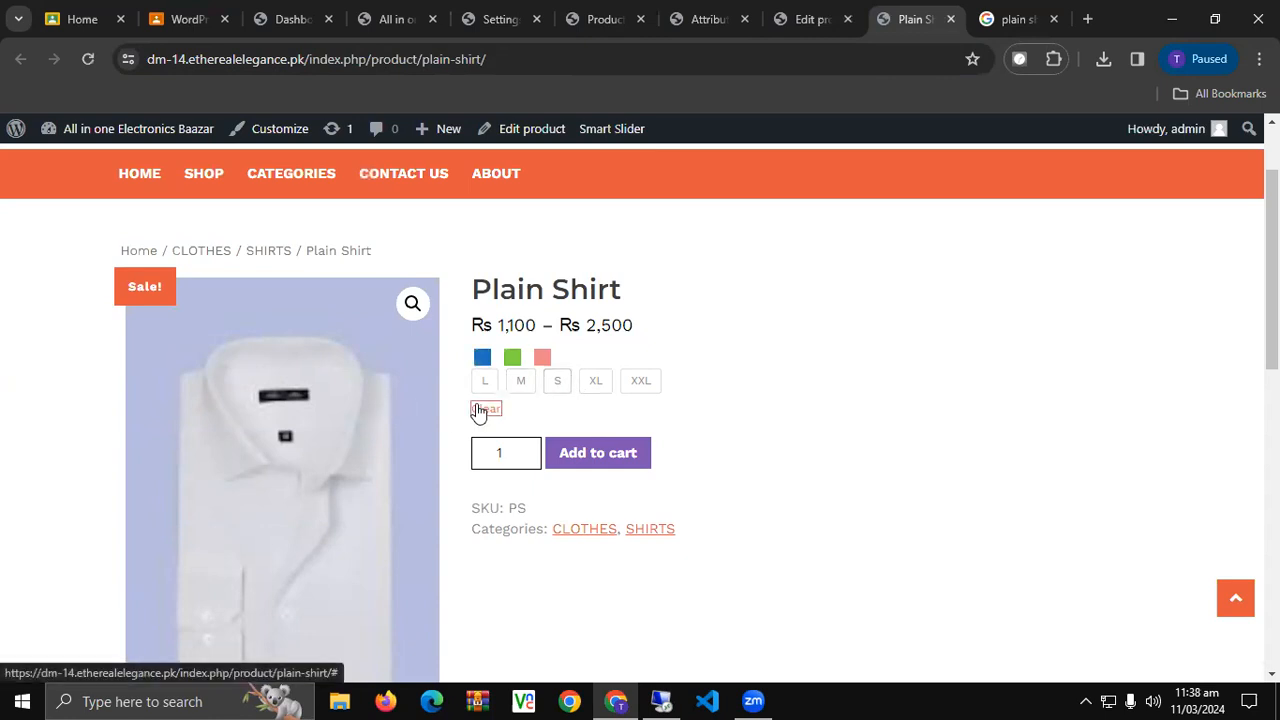
left_click(552, 386)
left_click(486, 410)
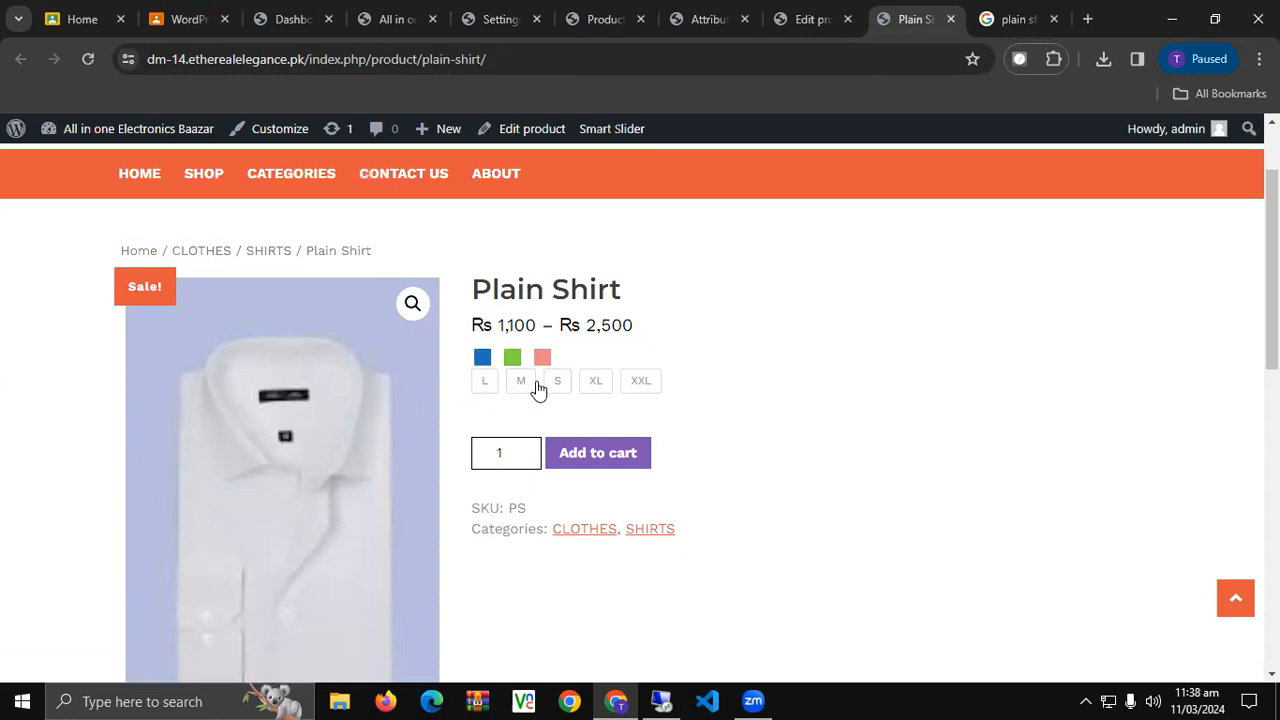
left_click(560, 384)
left_click(484, 414)
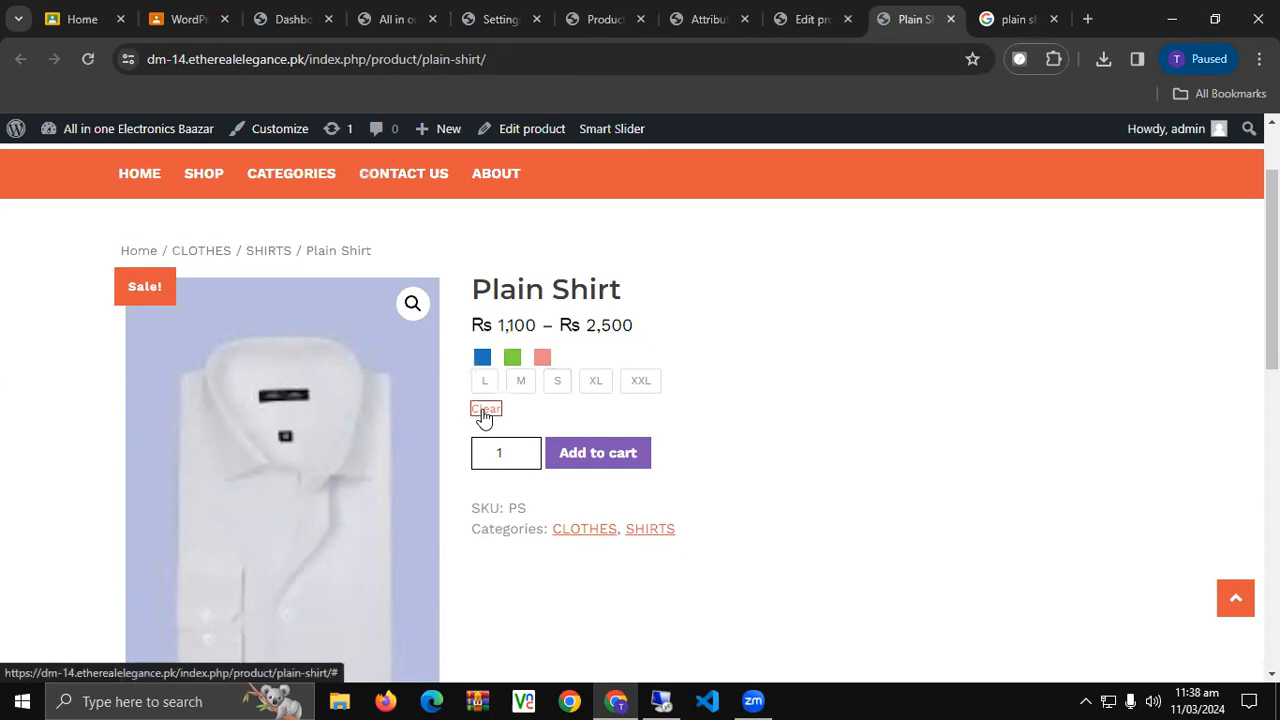
Try Green with XL to see Rs 1,750 reduced from Rs 2,000, then view Reviews.
left_click(512, 360)
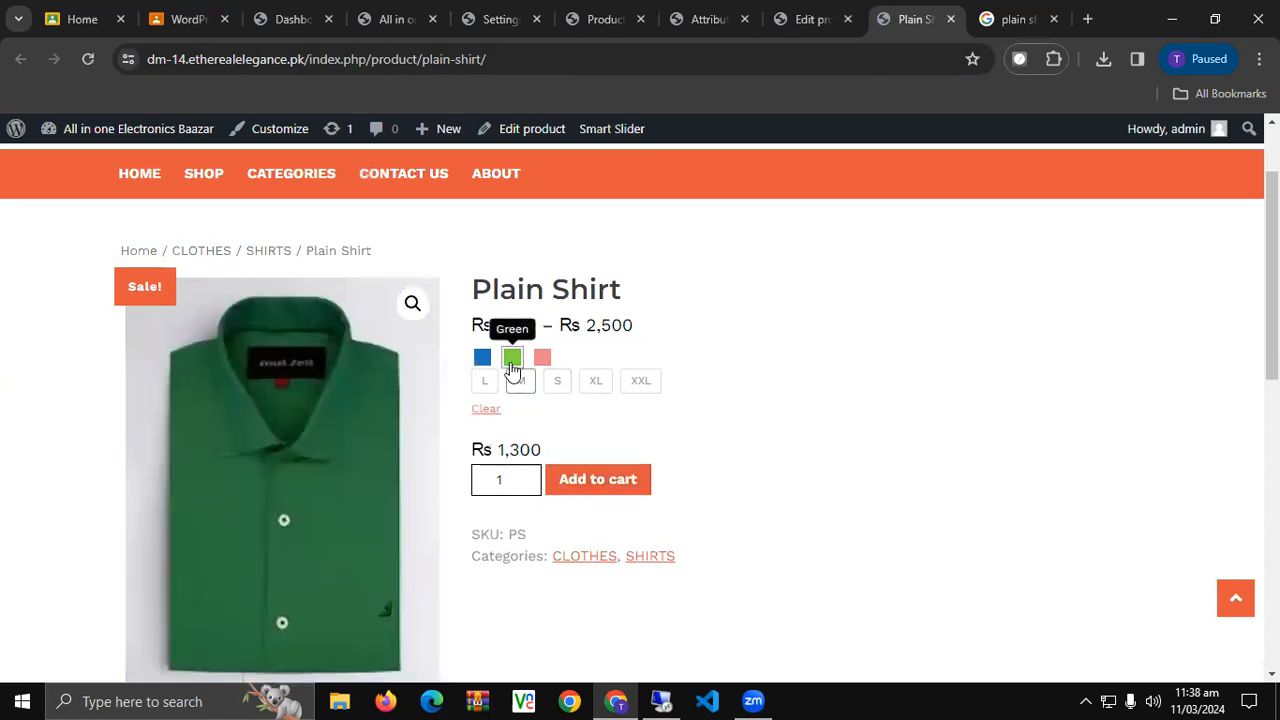
left_click(485, 410)
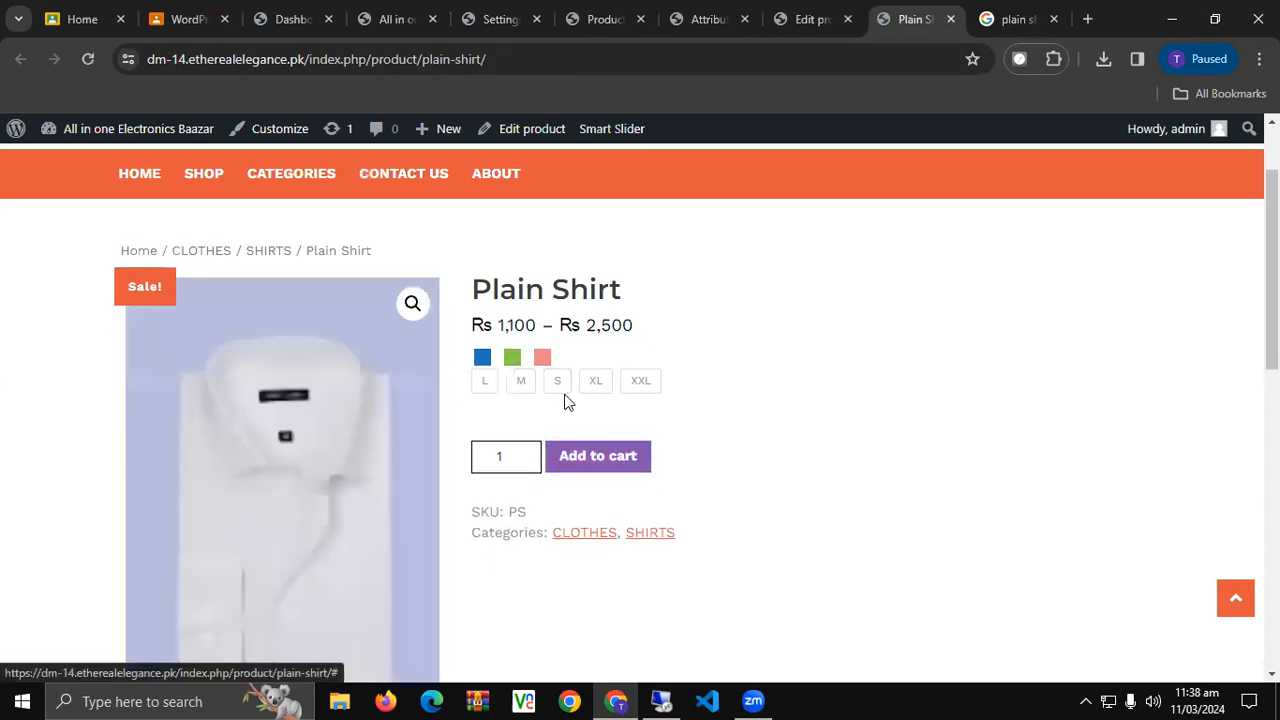
left_click(598, 385)
left_click(512, 357)
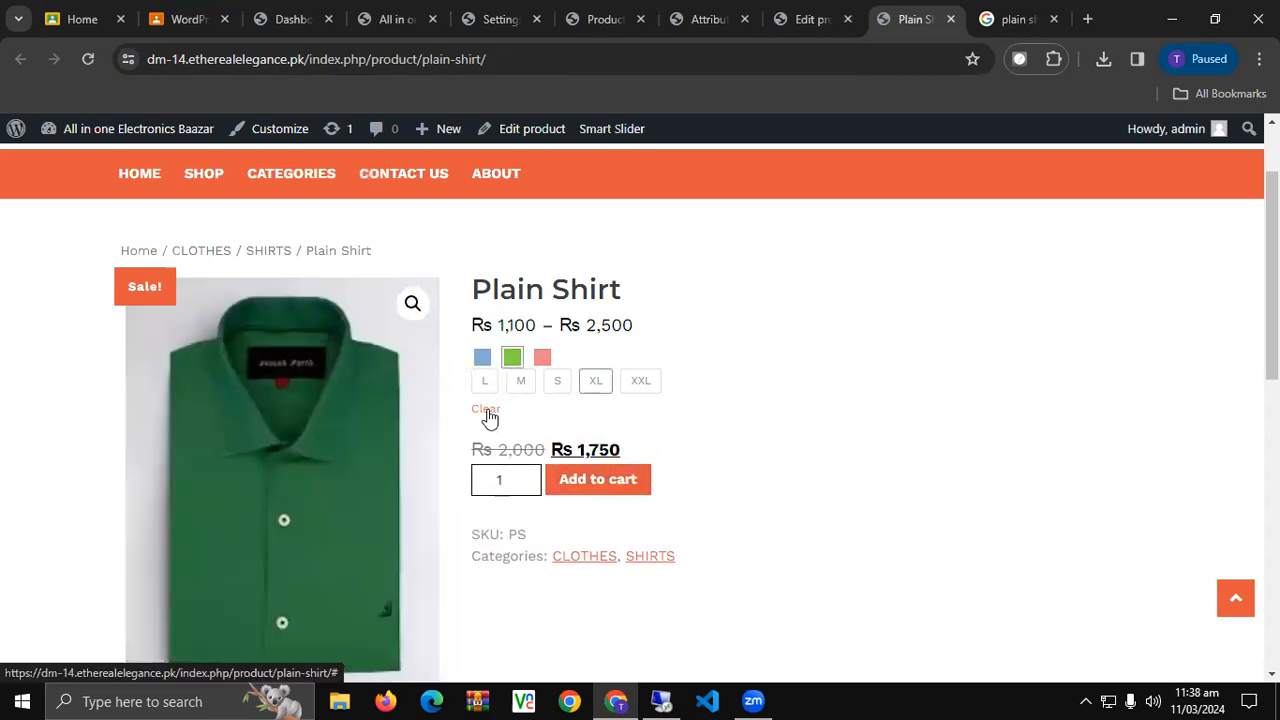
left_click(488, 412)
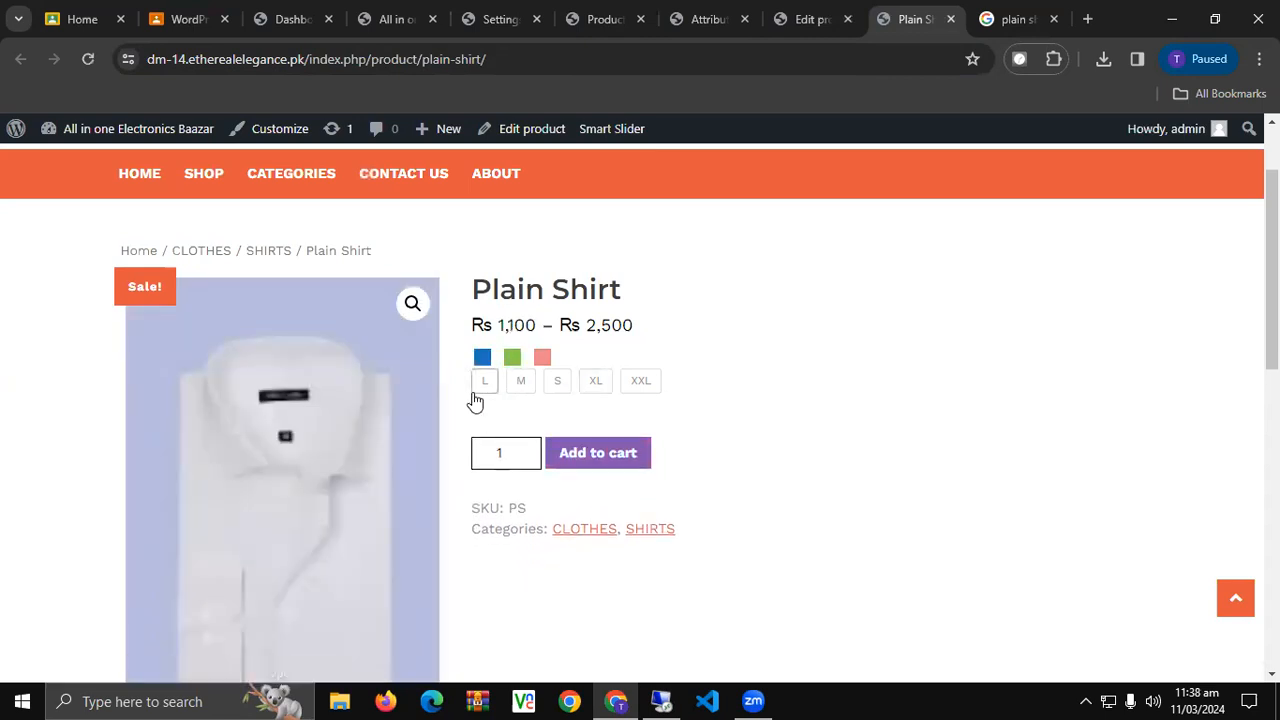
scroll(547, 417, "down", 4)
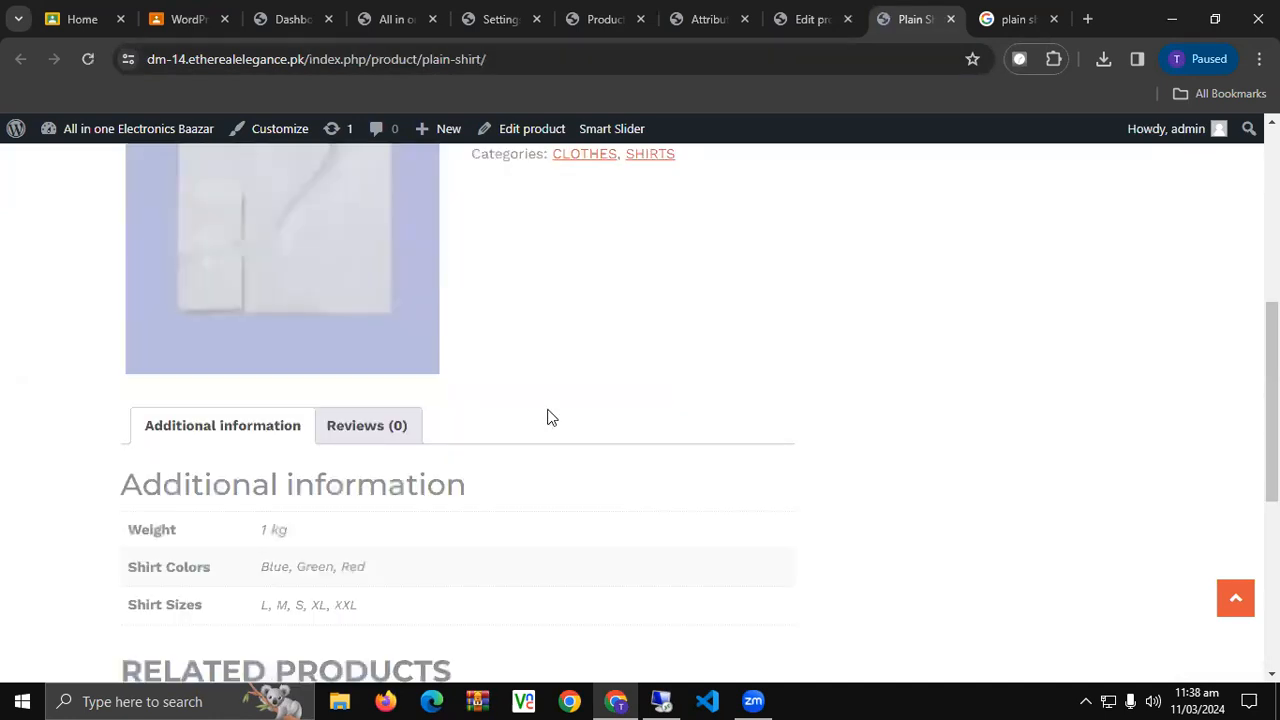
left_click(375, 430)
scroll(471, 434, "down", 6)
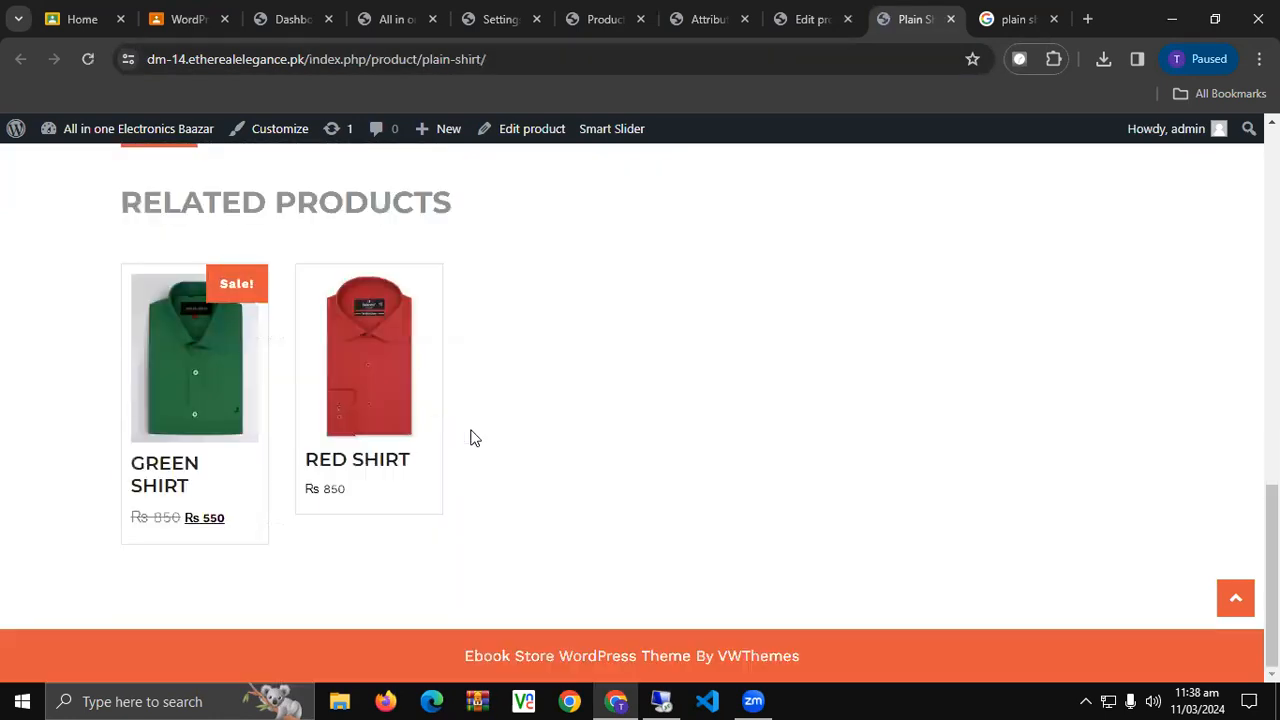
scroll(471, 438, "up", 10)
Go to Products > Attributes and open the Shirt Colors attribute for editing.
left_click(842, 16)
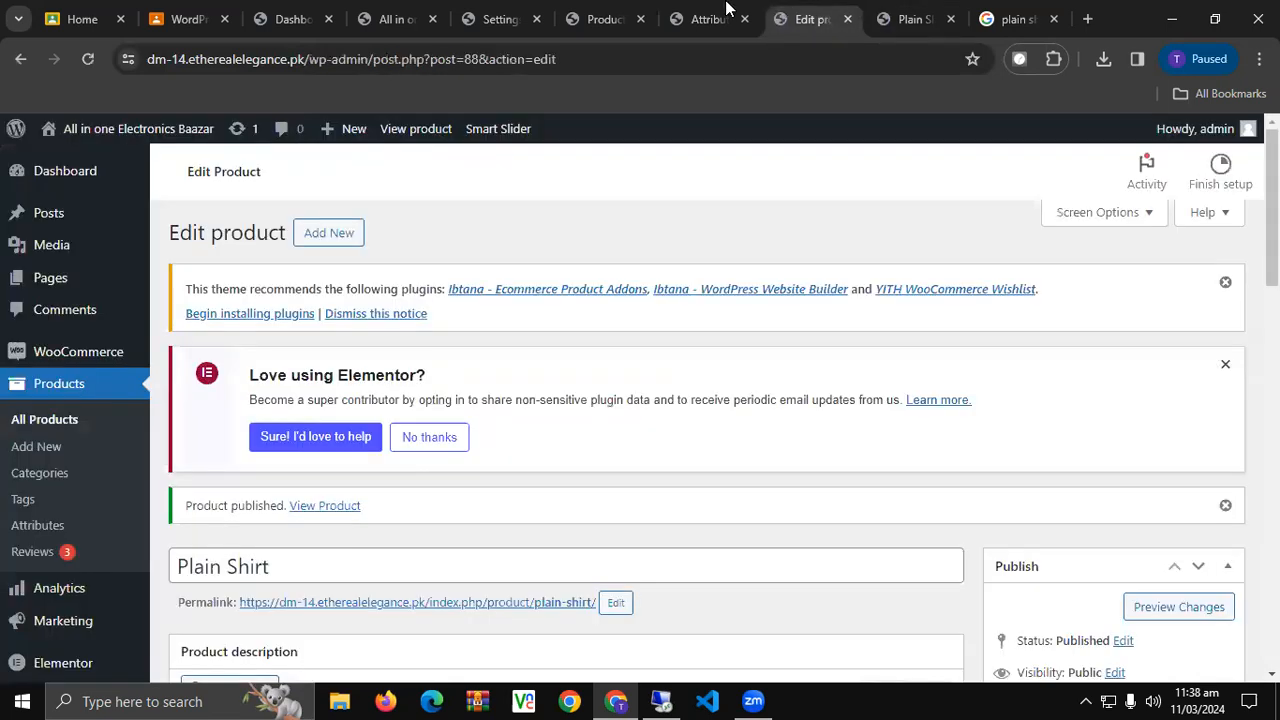
left_click(726, 17)
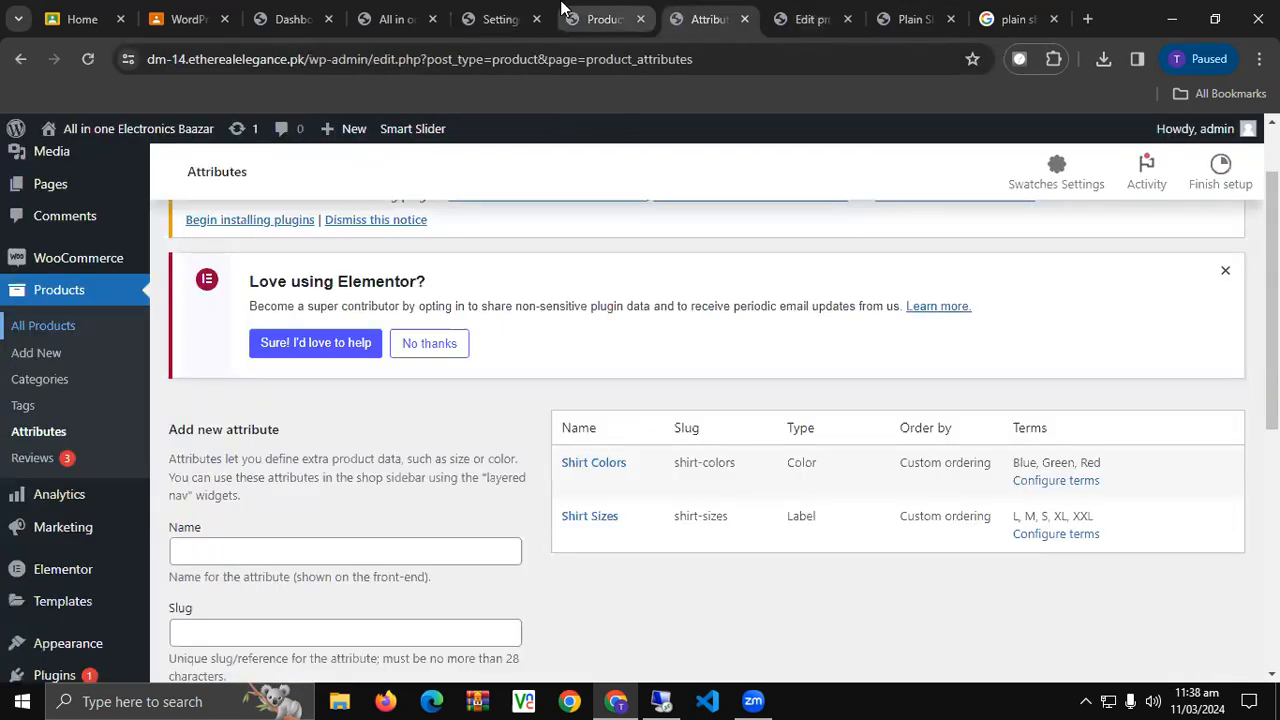
left_click(600, 18)
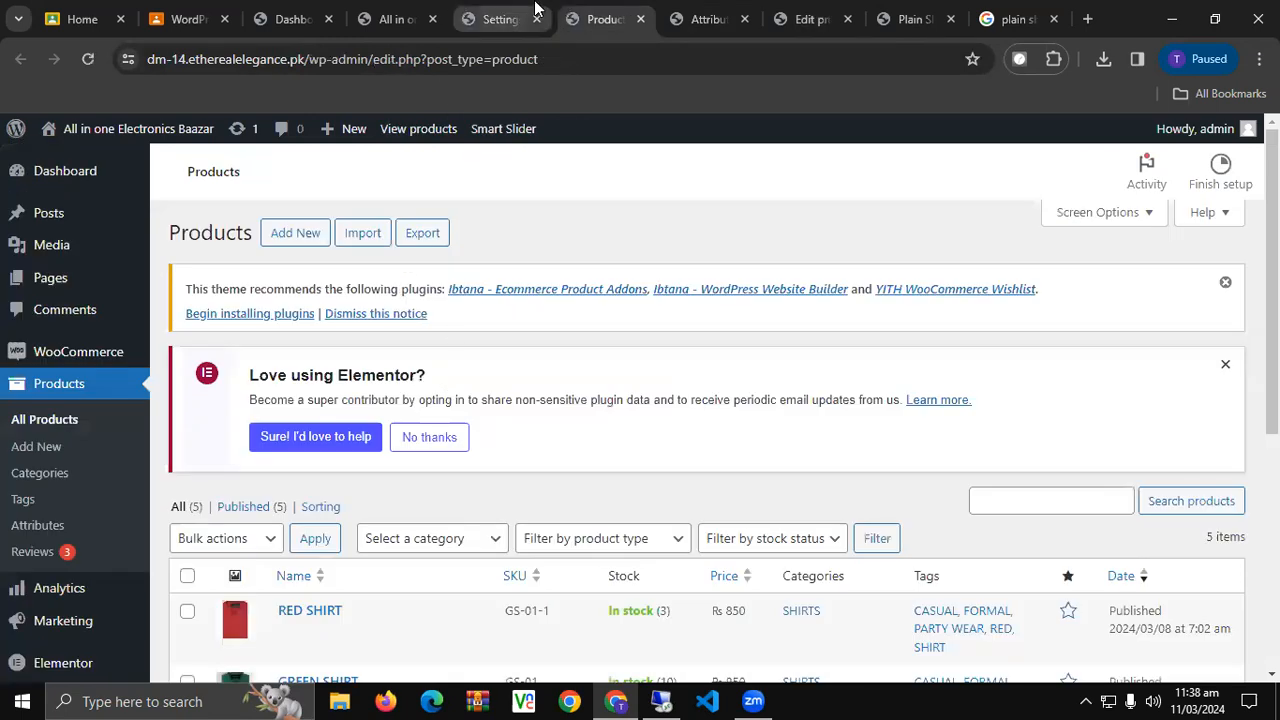
left_click(714, 14)
scroll(508, 378, "down", 4)
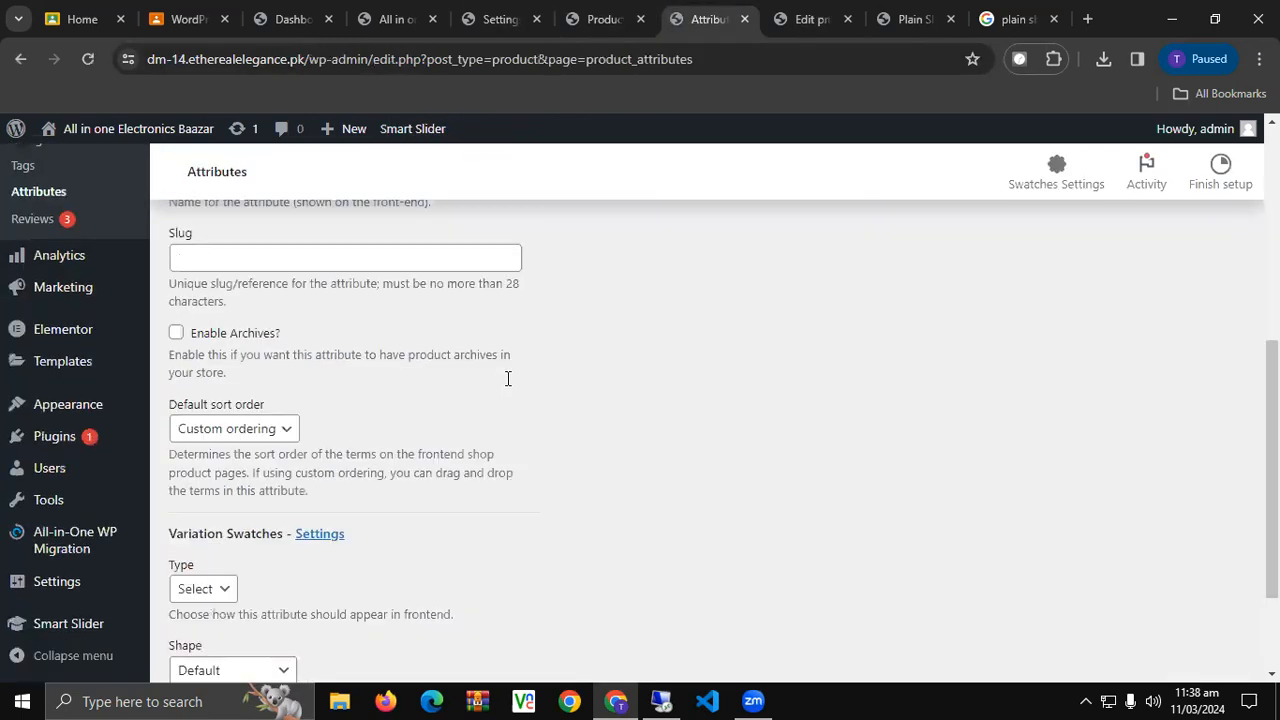
scroll(508, 378, "up", 3)
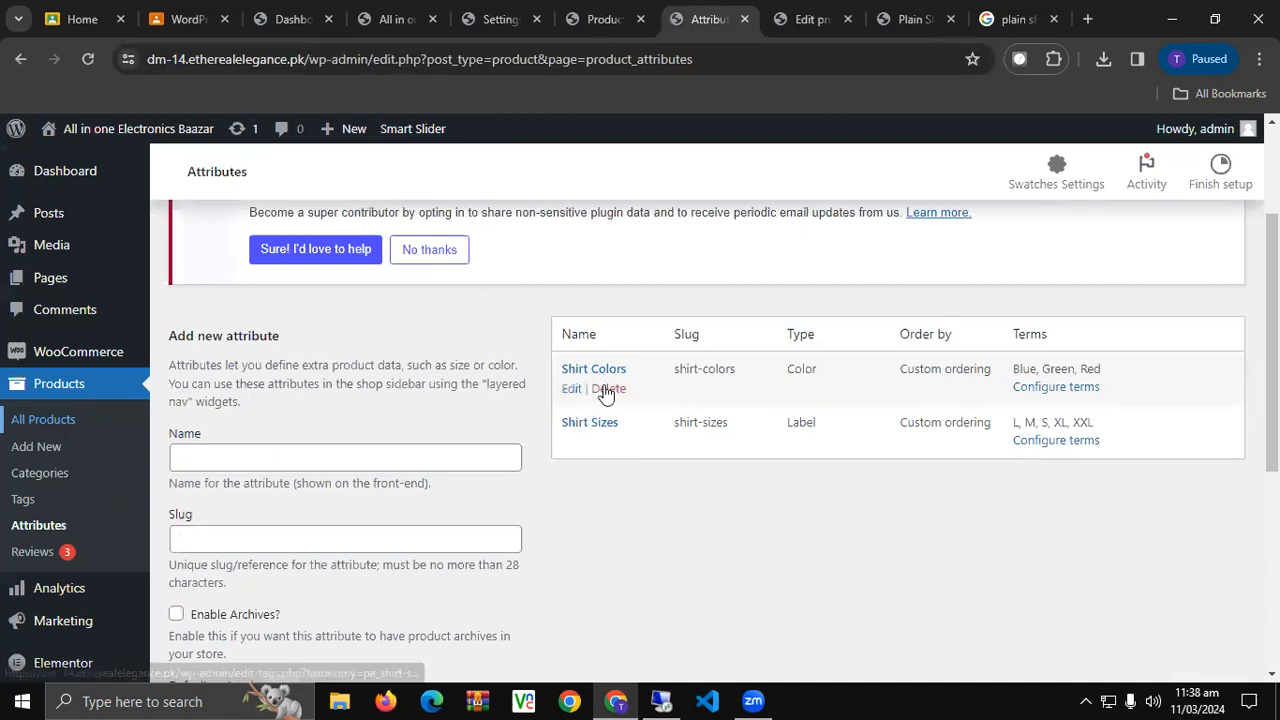
left_click(570, 392)
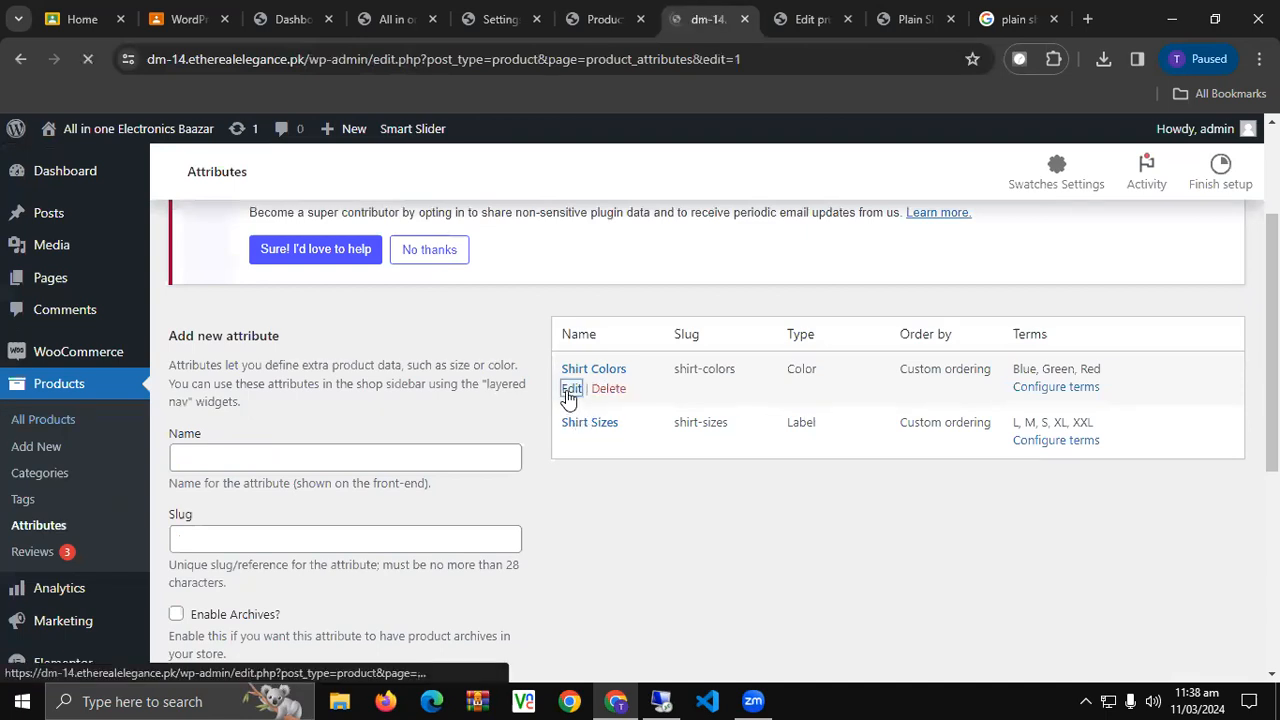
Set the Shirt Colors swatch shape to Rounded Corner and update the attribute.
scroll(335, 460, "down", 4)
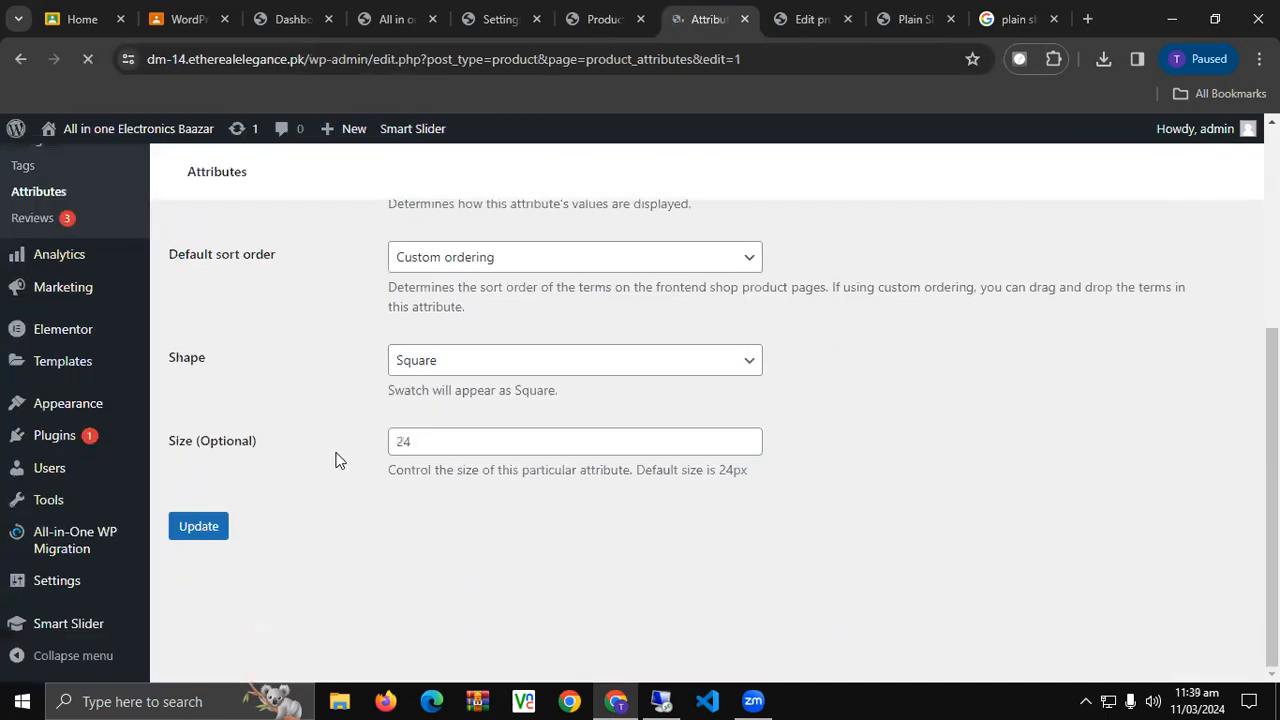
scroll(440, 404, "down", 2)
left_click(437, 416)
left_click(462, 421)
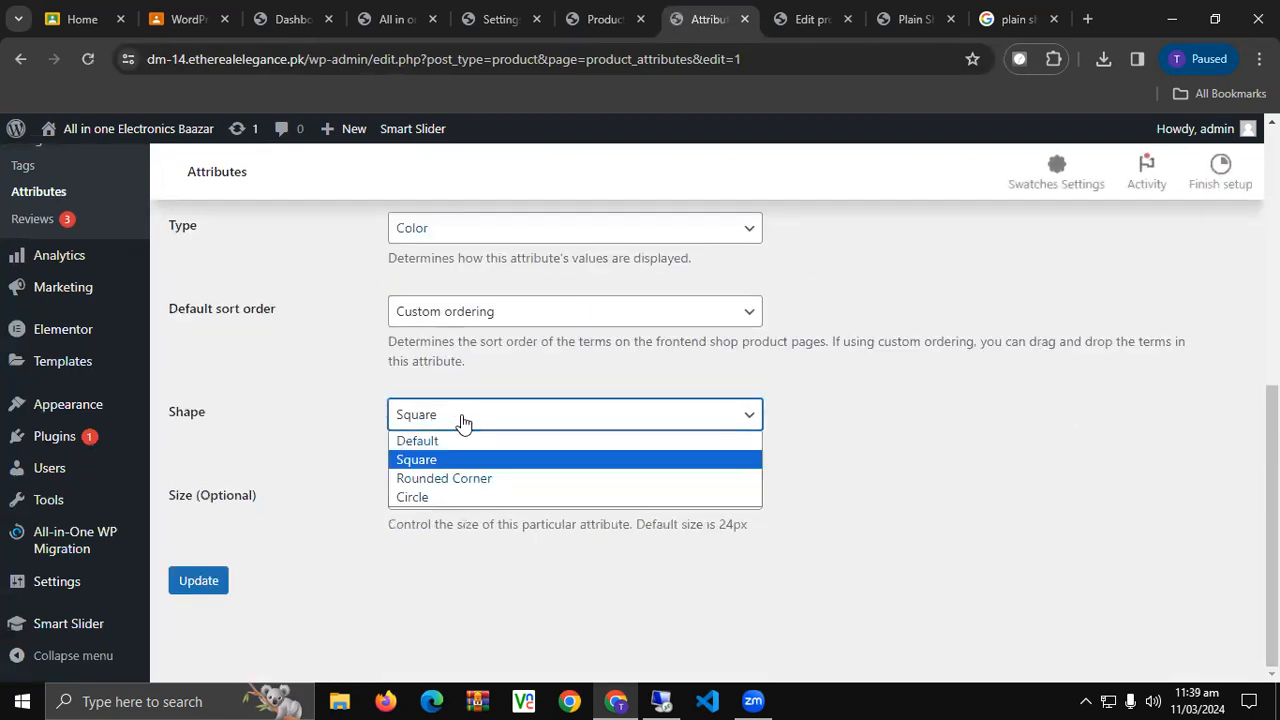
left_click(456, 478)
left_click(200, 581)
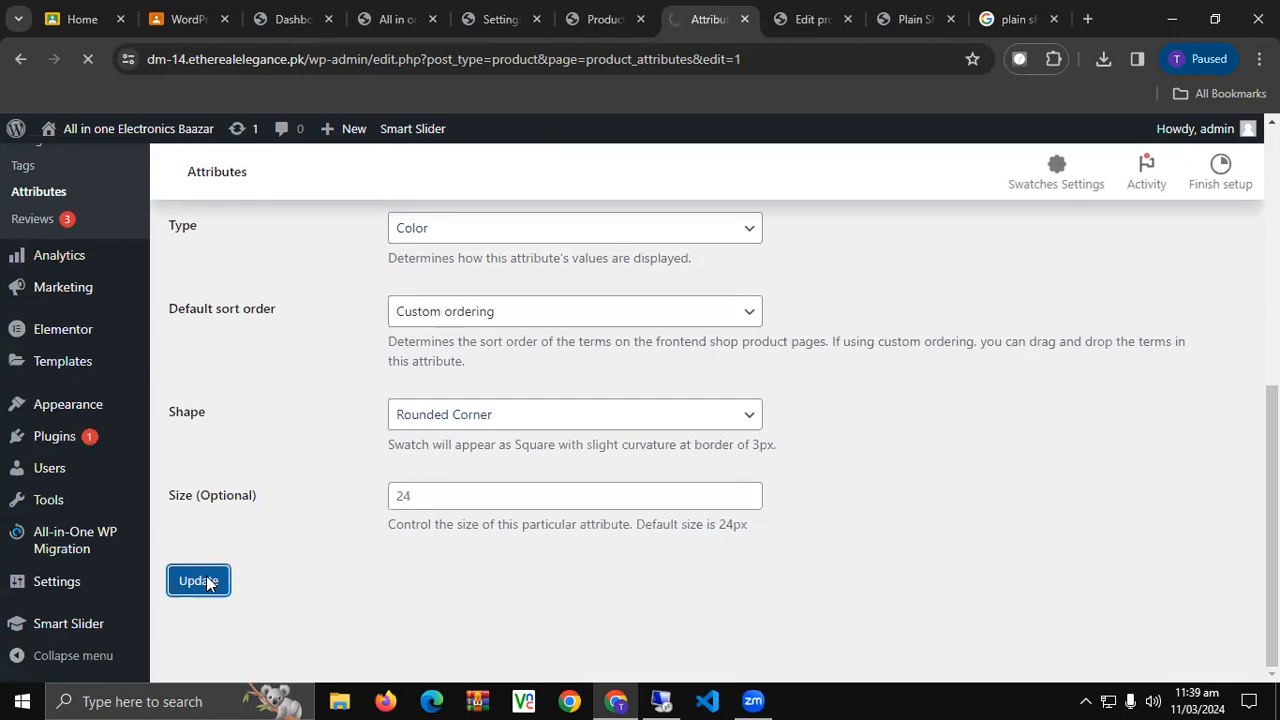
left_click(910, 19)
Check the reloaded product page, then change the Shirt Colors swatch shape to Circle and update.
left_click(94, 58)
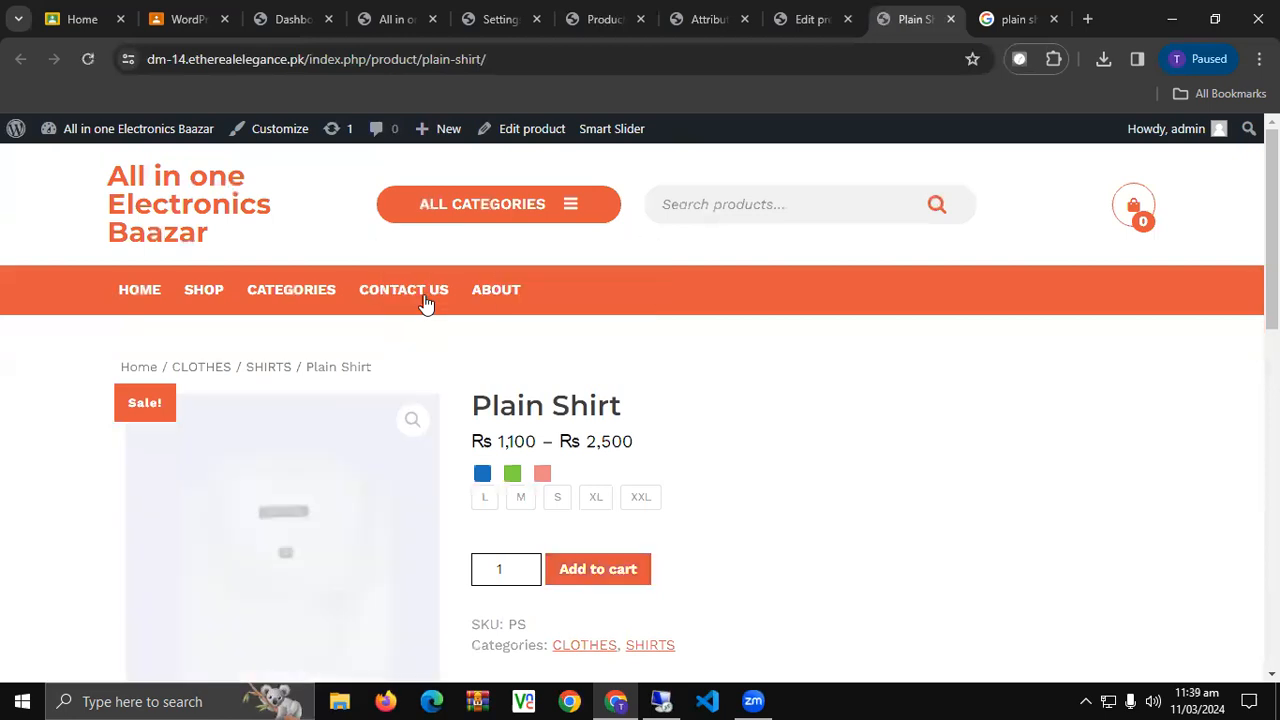
scroll(425, 302, "down", 1)
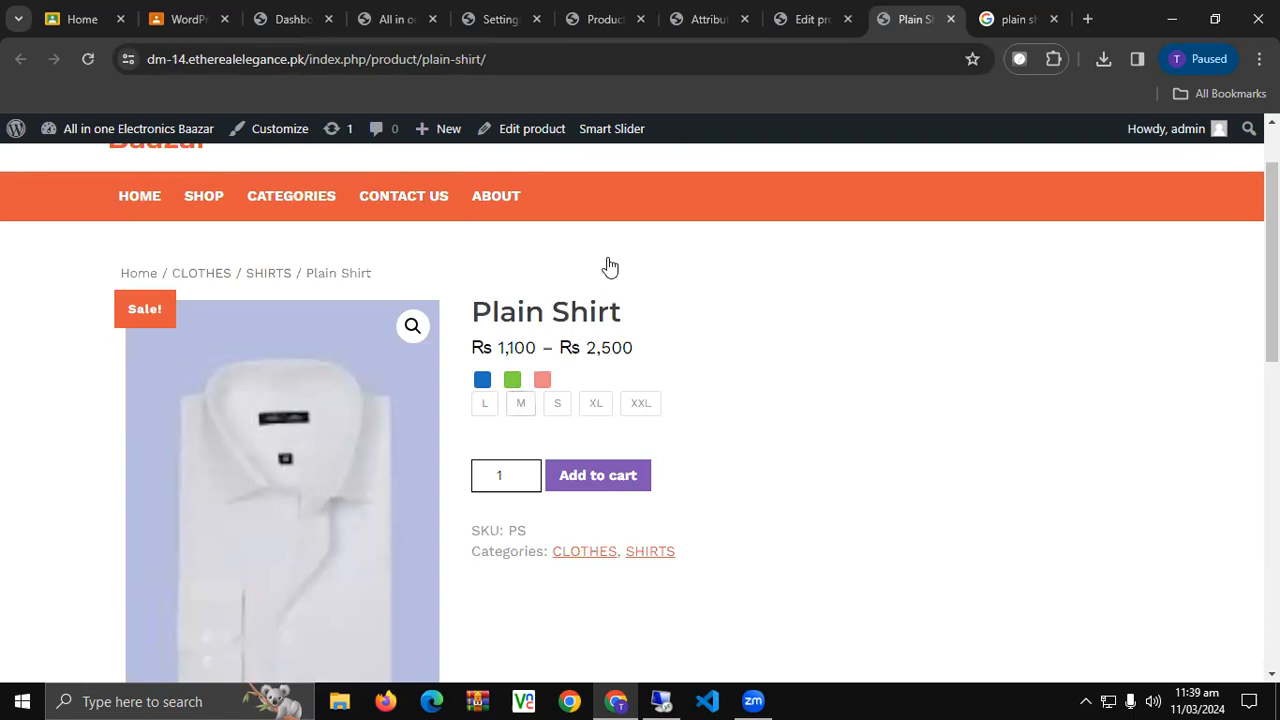
left_click(812, 18)
left_click(705, 19)
scroll(494, 294, "down", 7)
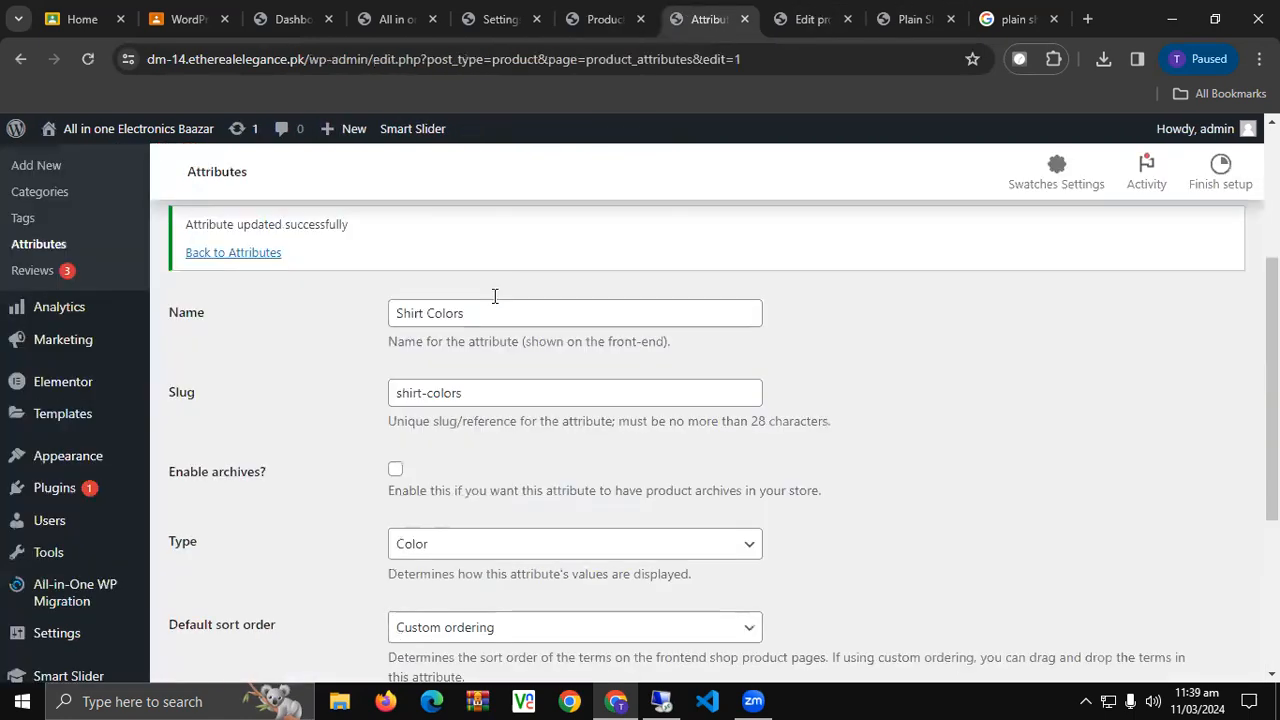
left_click(516, 418)
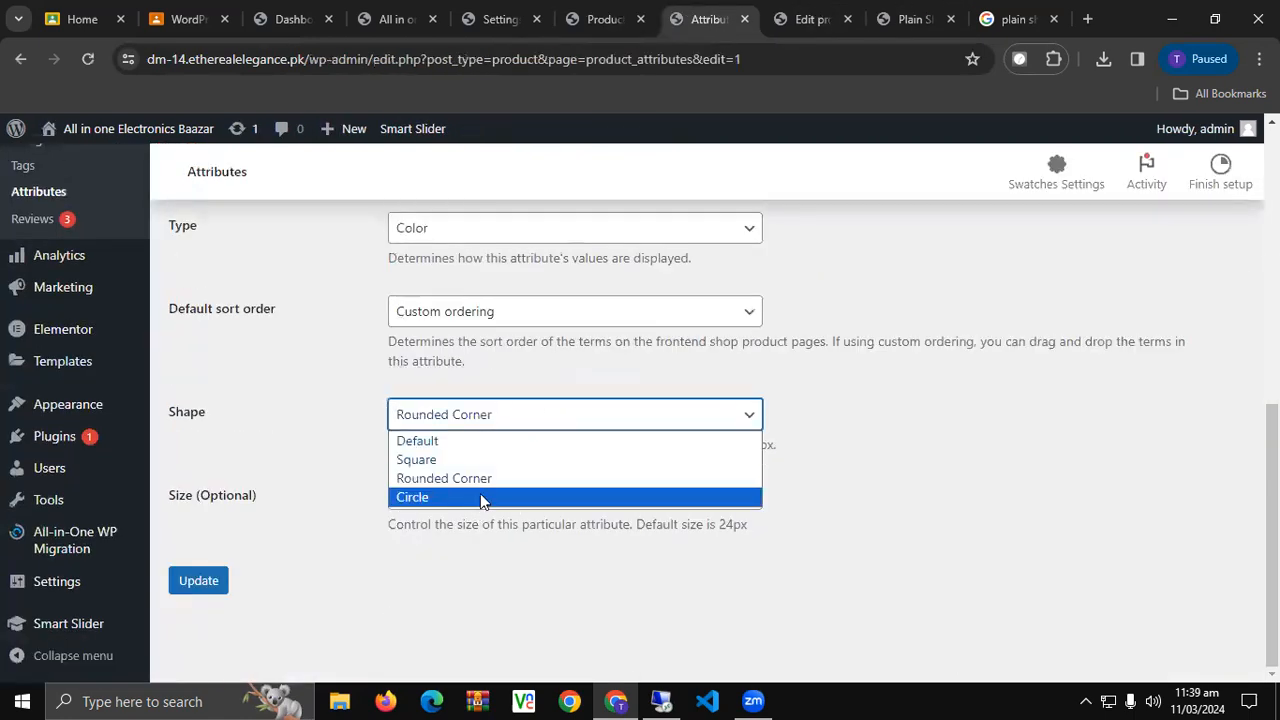
left_click(480, 496)
left_click(205, 580)
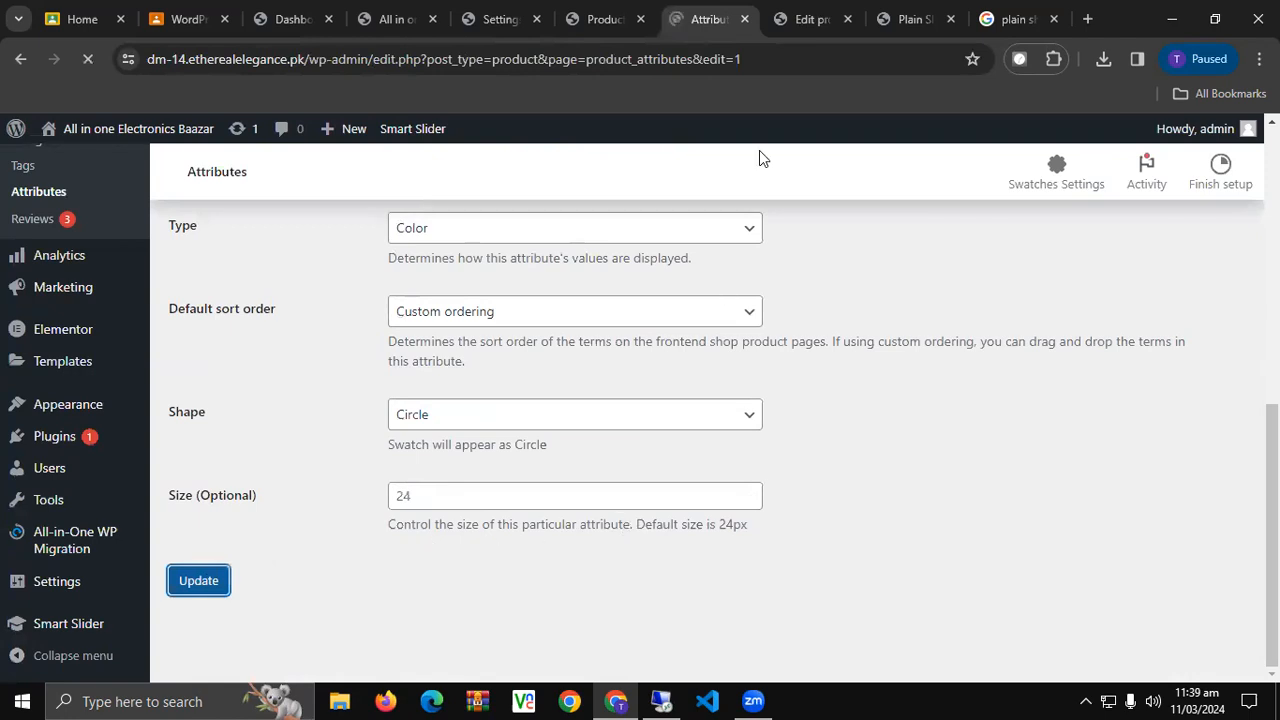
Reload the Plain Shirt page and try the now-circular Green swatch, then clear it.
left_click(910, 19)
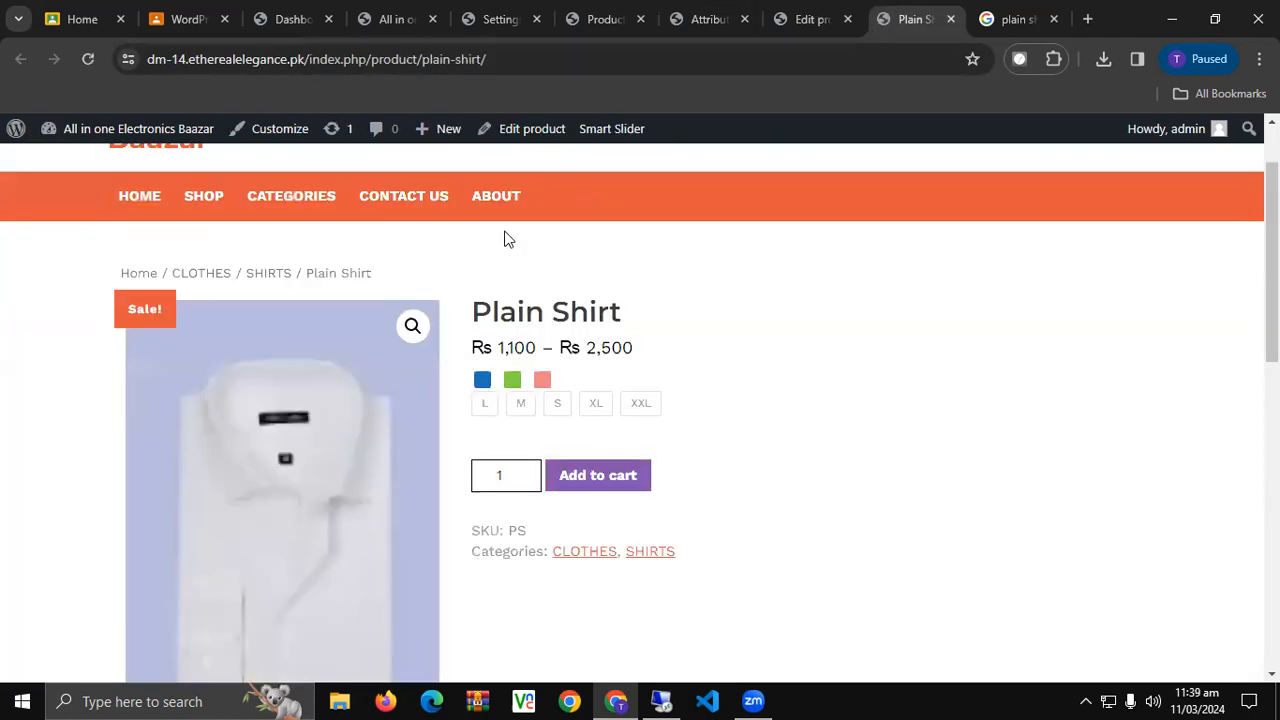
key("F5")
left_click(511, 382)
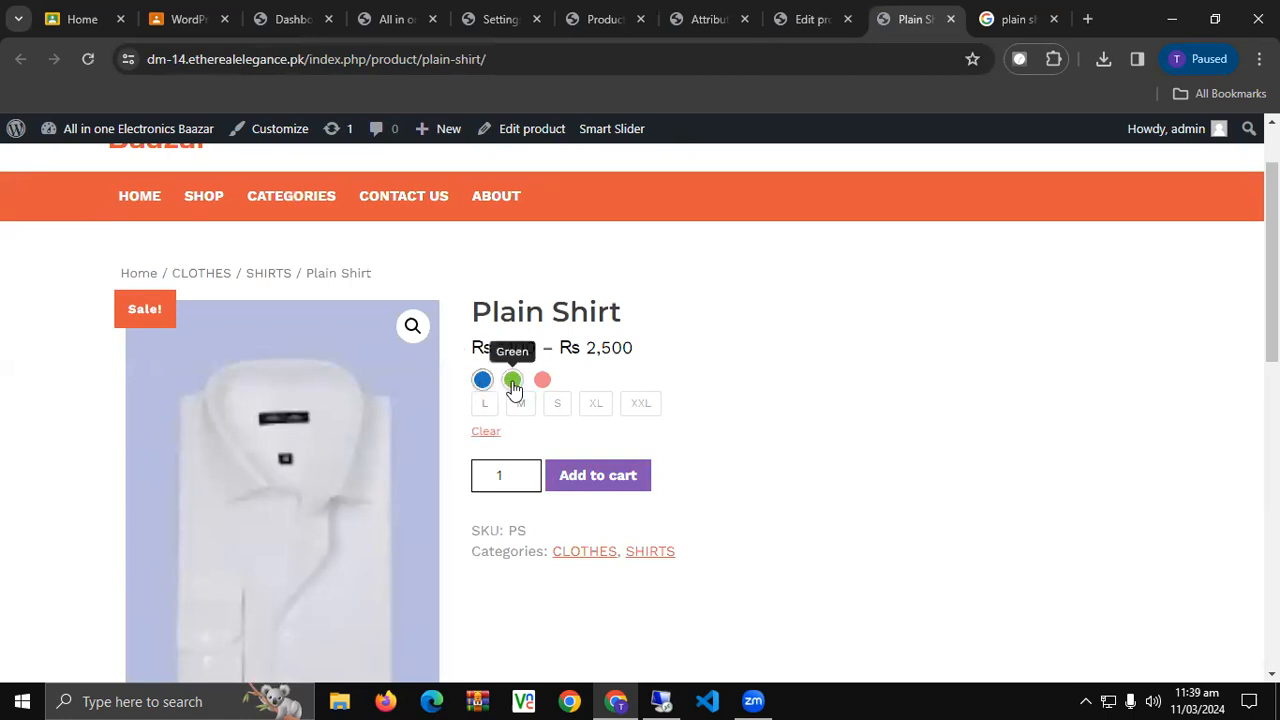
left_click(486, 431)
scroll(178, 410, "down", 4)
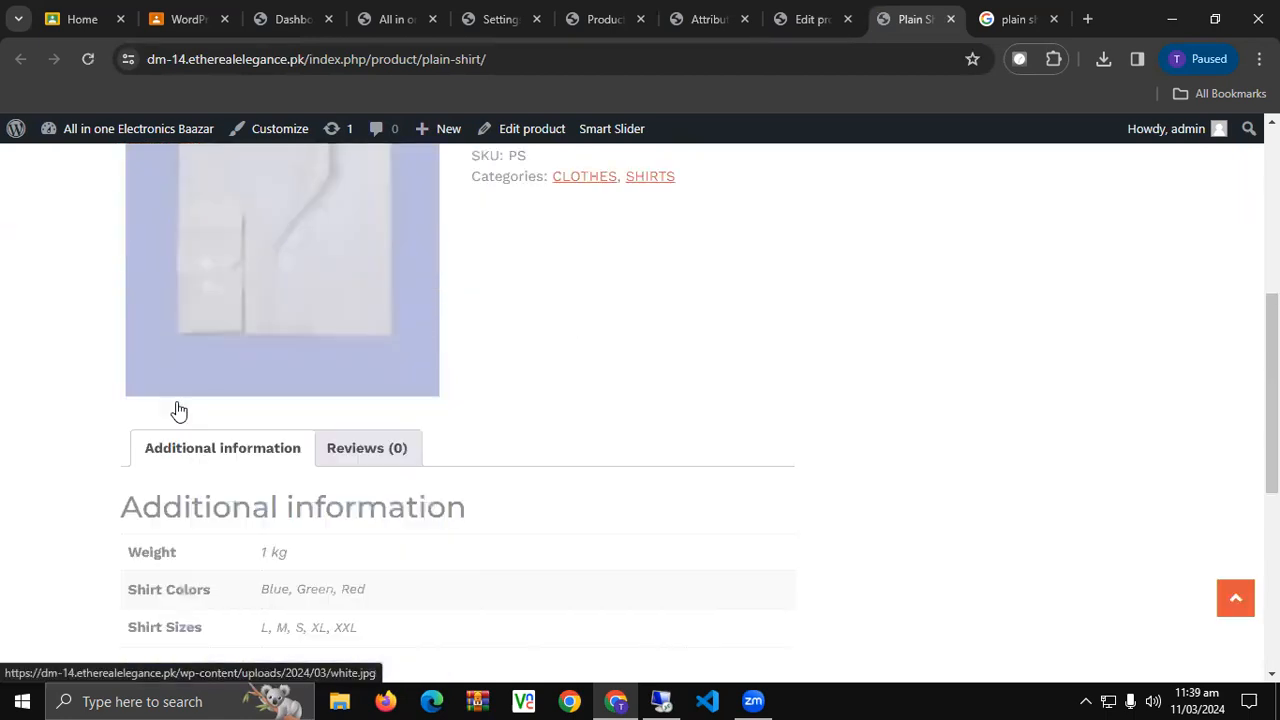
scroll(178, 410, "down", 4)
scroll(178, 410, "up", 8)
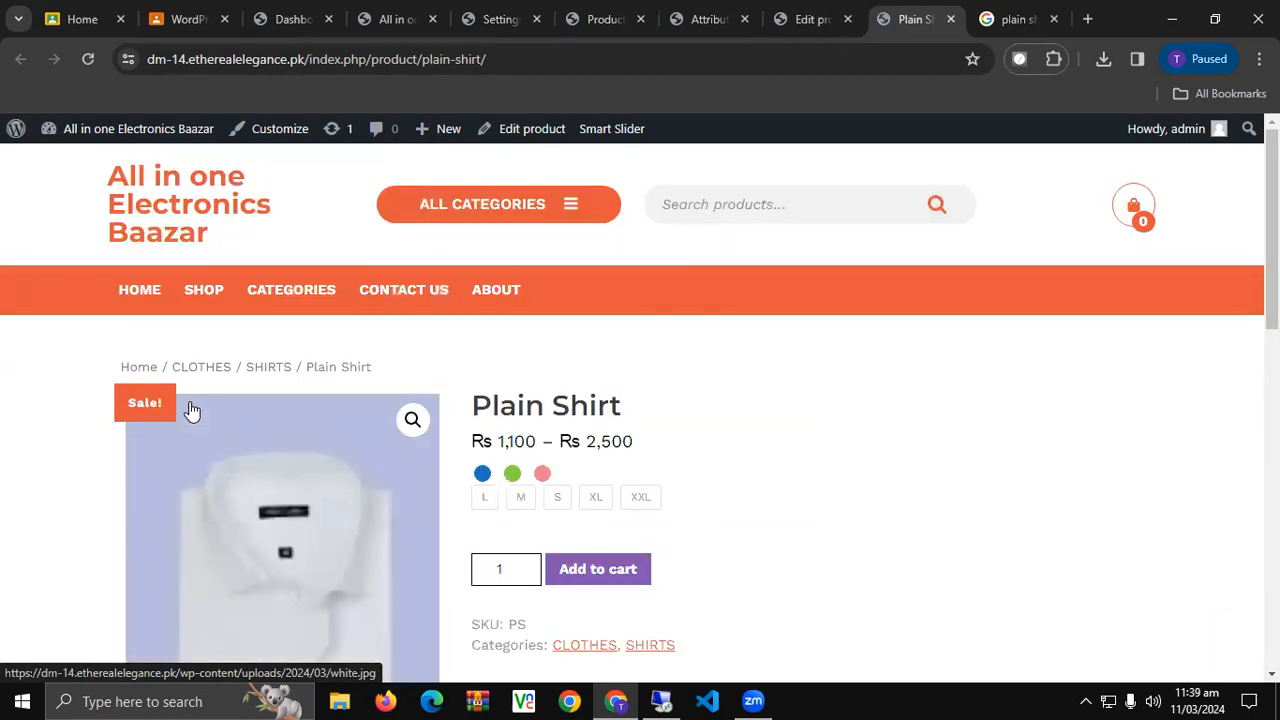
Scroll the products list to confirm Plain Shirt appears among the six products.
left_click(770, 12)
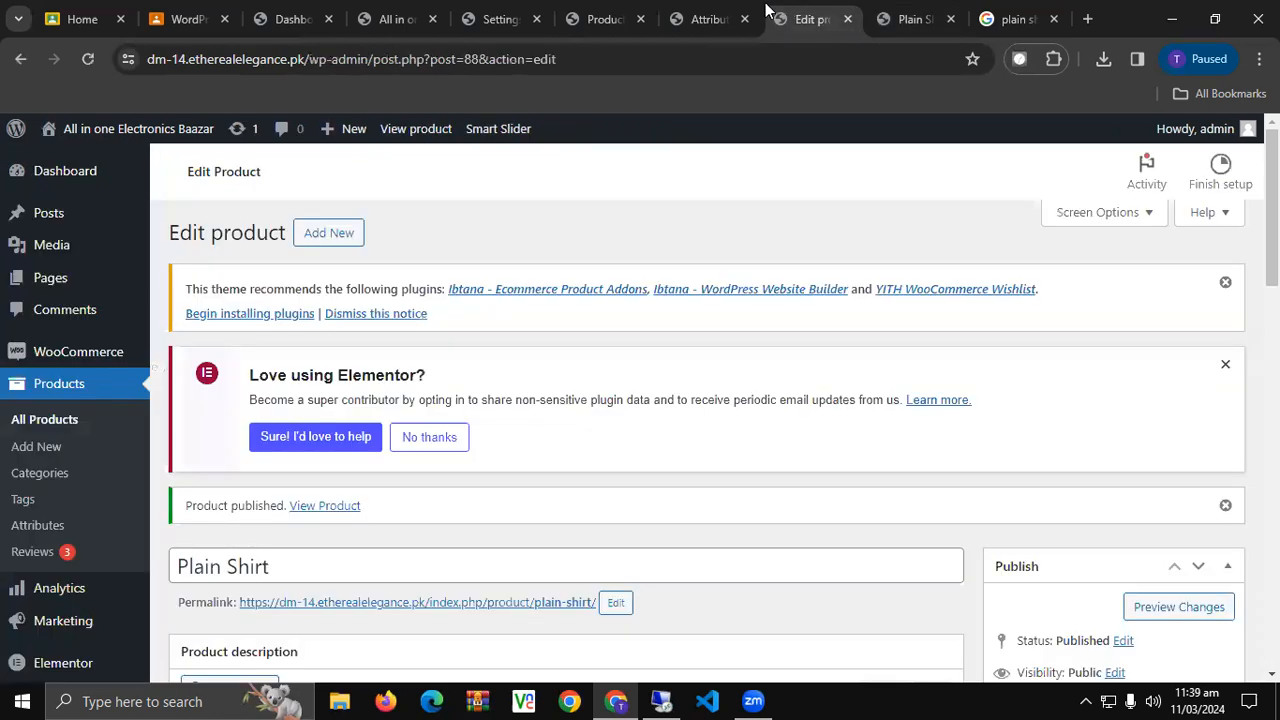
left_click(710, 15)
left_click(622, 15)
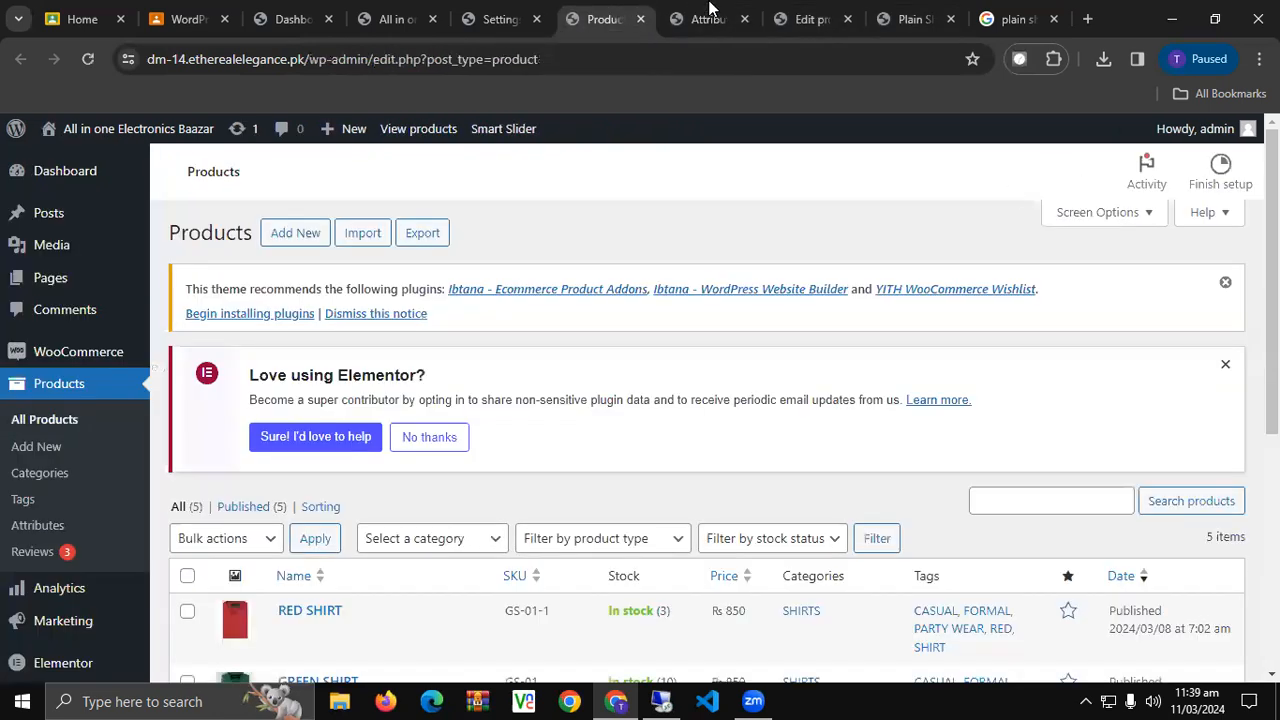
scroll(476, 418, "down", 5)
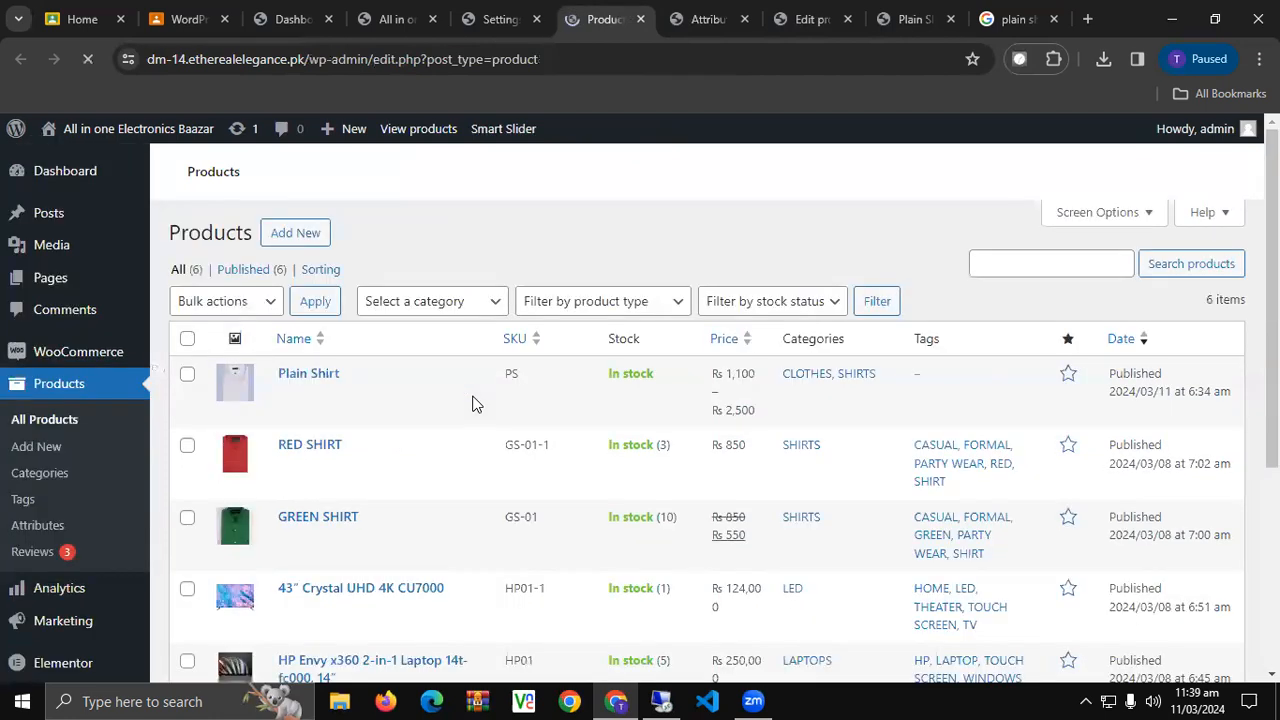
scroll(476, 404, "down", 2)
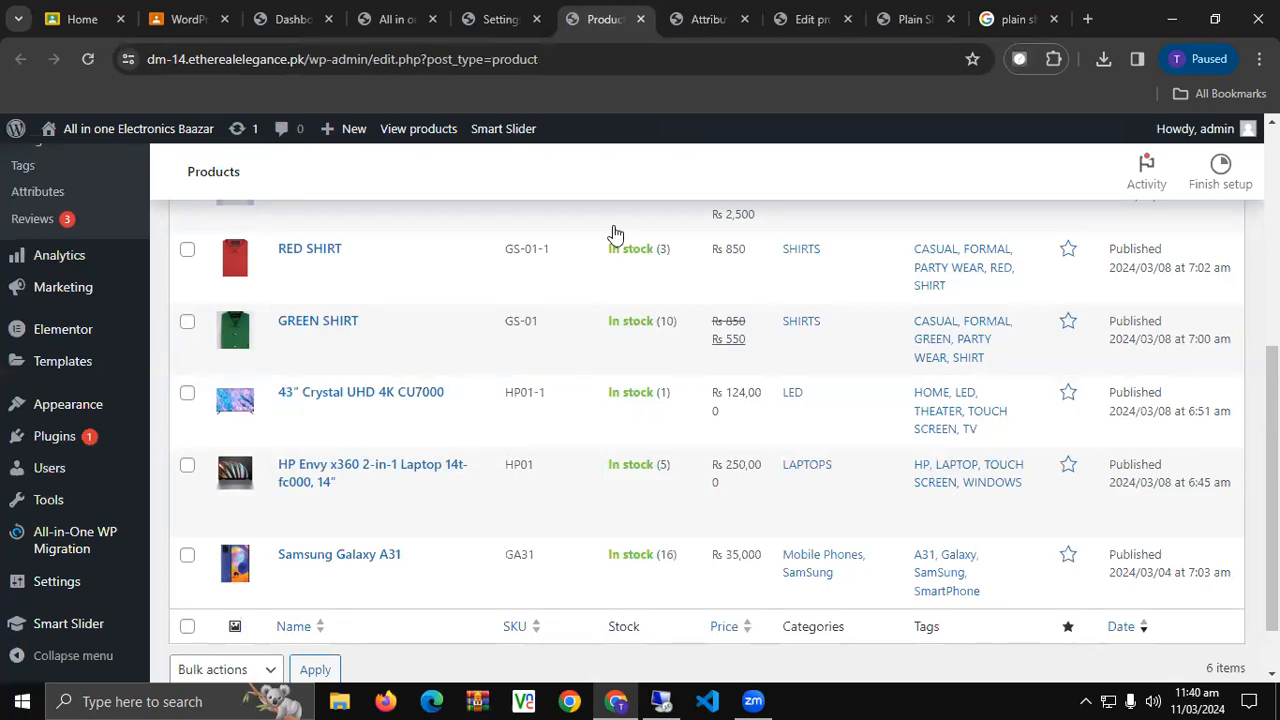
scroll(563, 374, "up", 5)
scroll(538, 395, "down", 2)
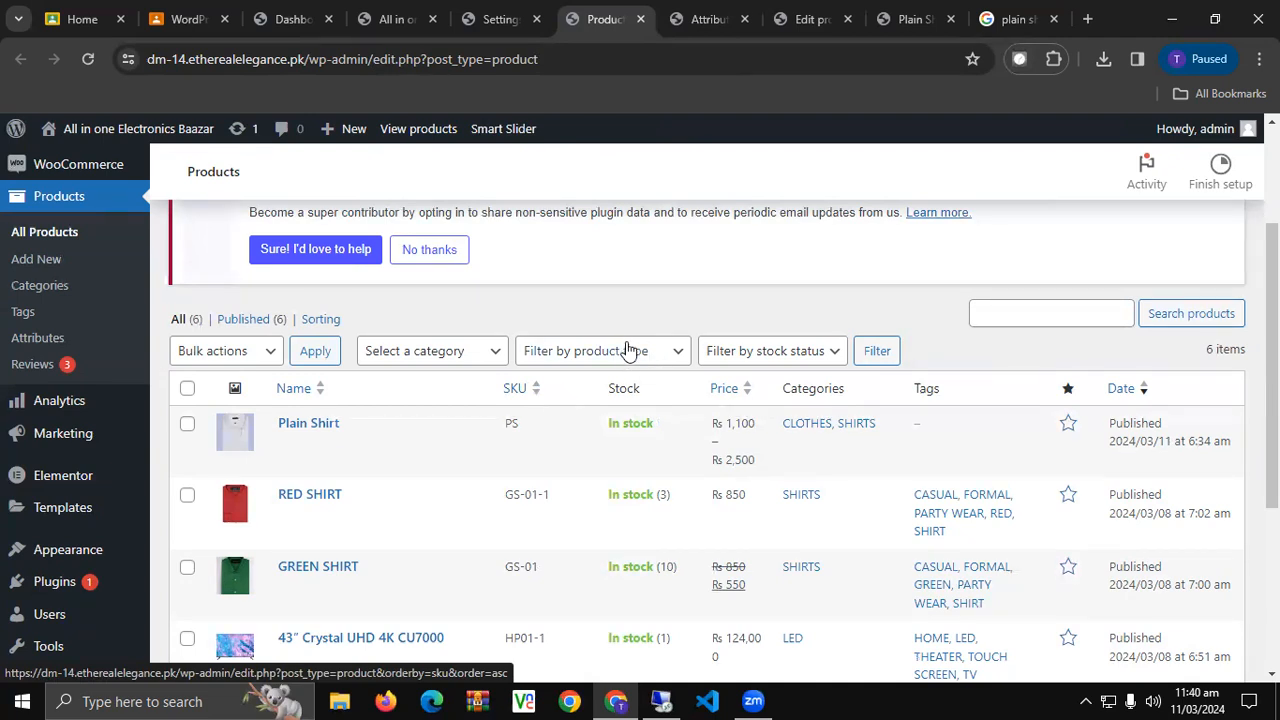
scroll(606, 350, "down", 3)
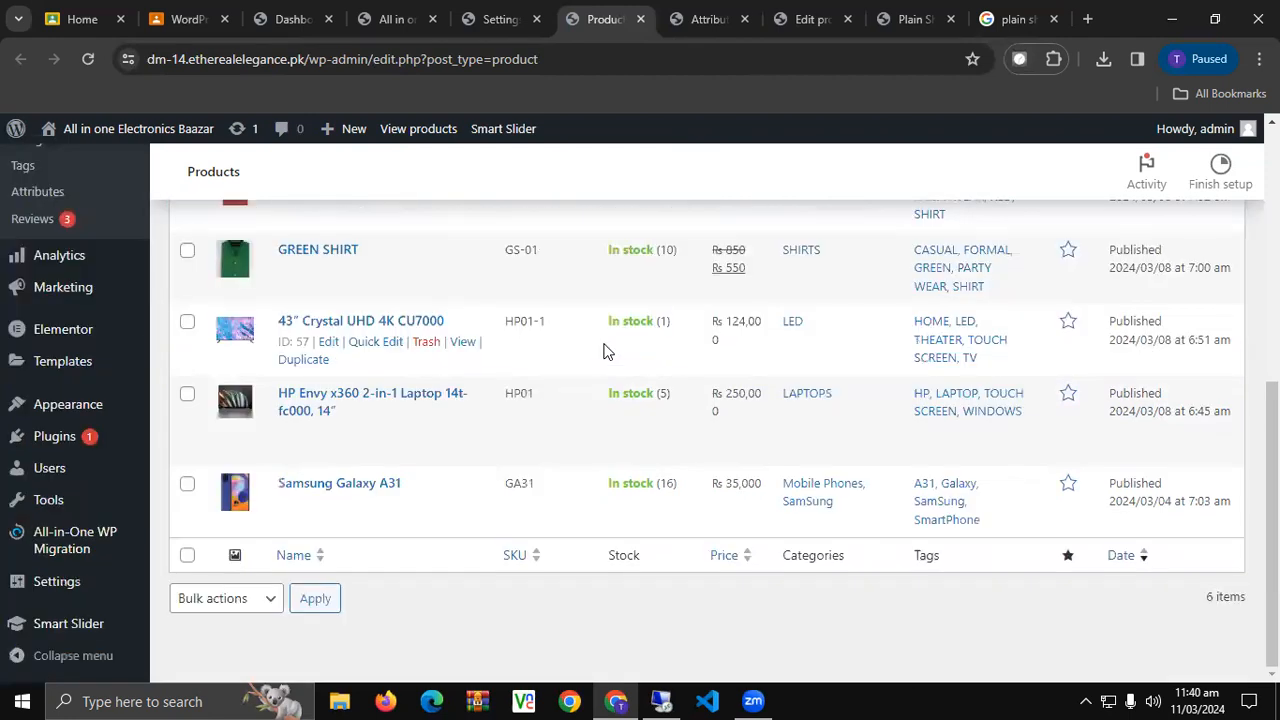
scroll(604, 352, "up", 5)
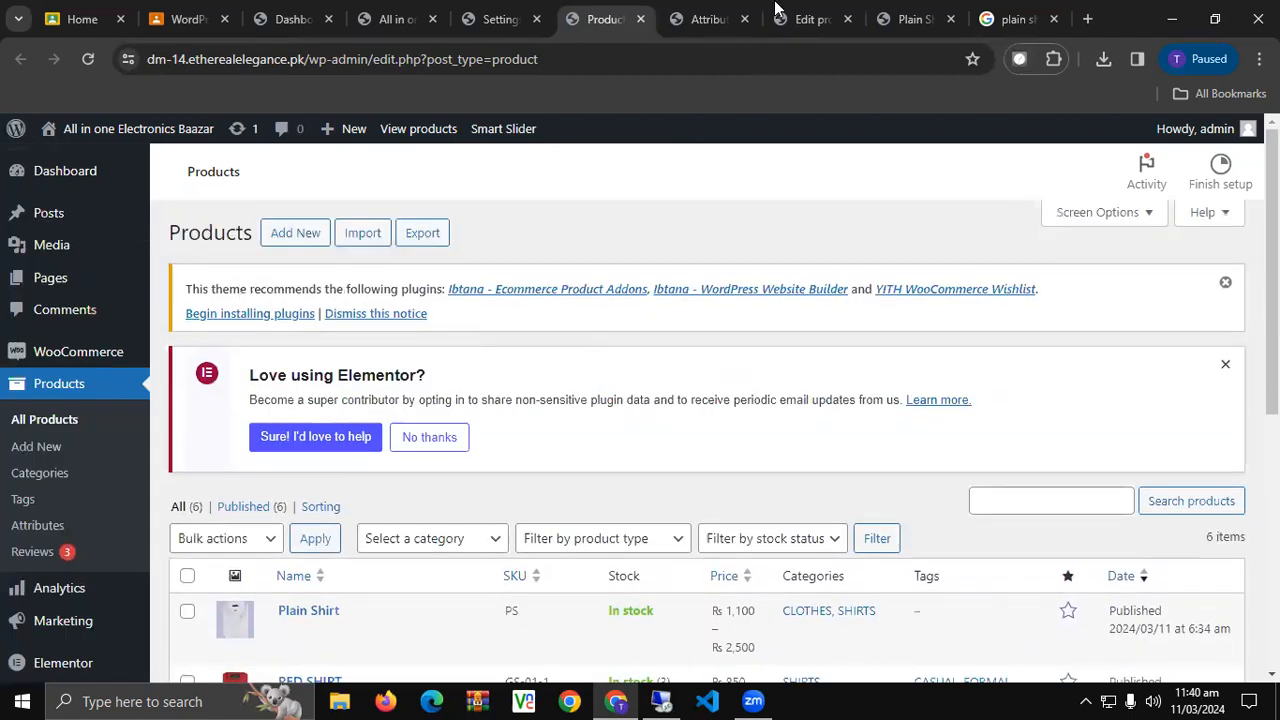
left_click(698, 8)
left_click(1015, 19)
Search Google for 'woo', then refine the query to 'woocommerce' and browse the results.
left_click(802, 62)
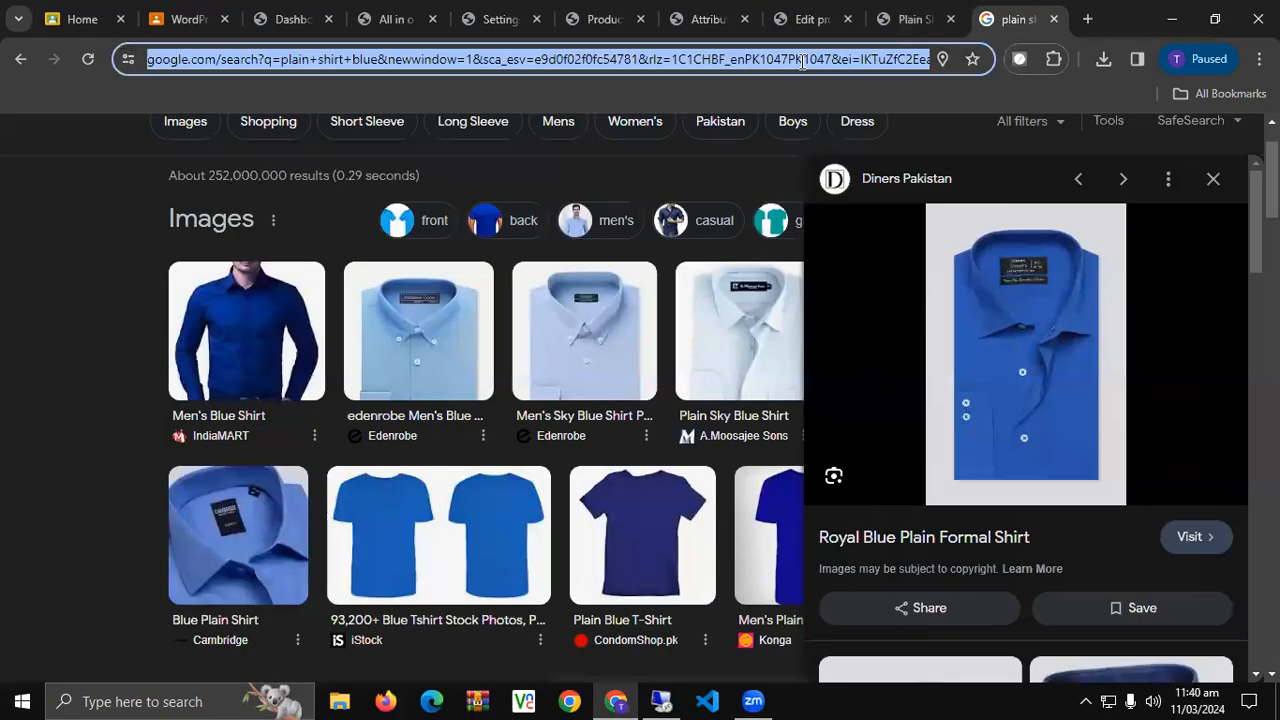
type("woo")
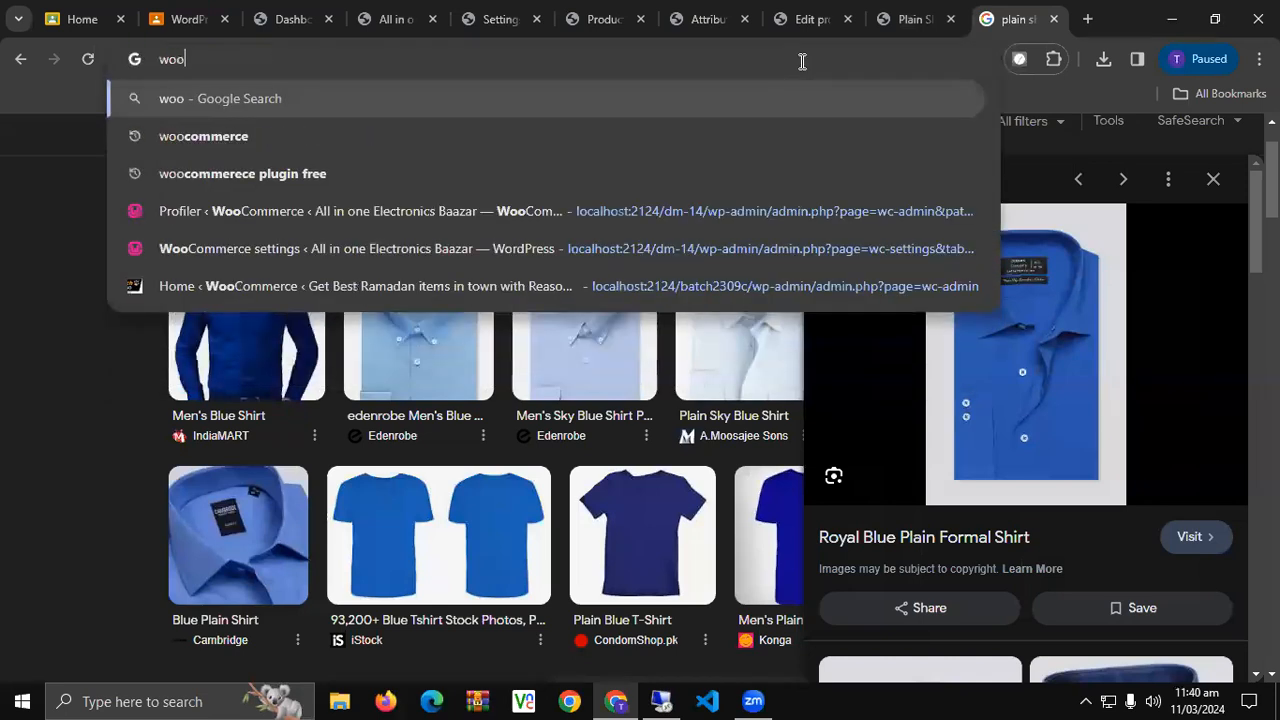
key("Return")
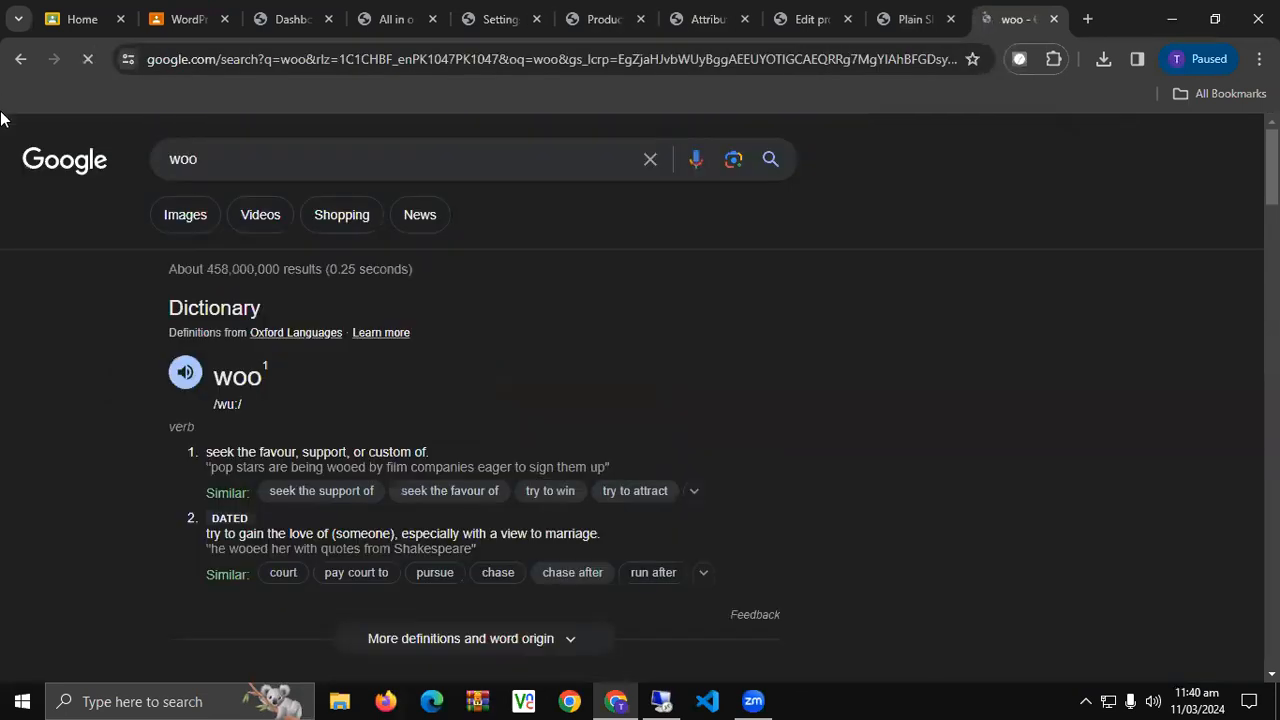
scroll(96, 352, "down", 6)
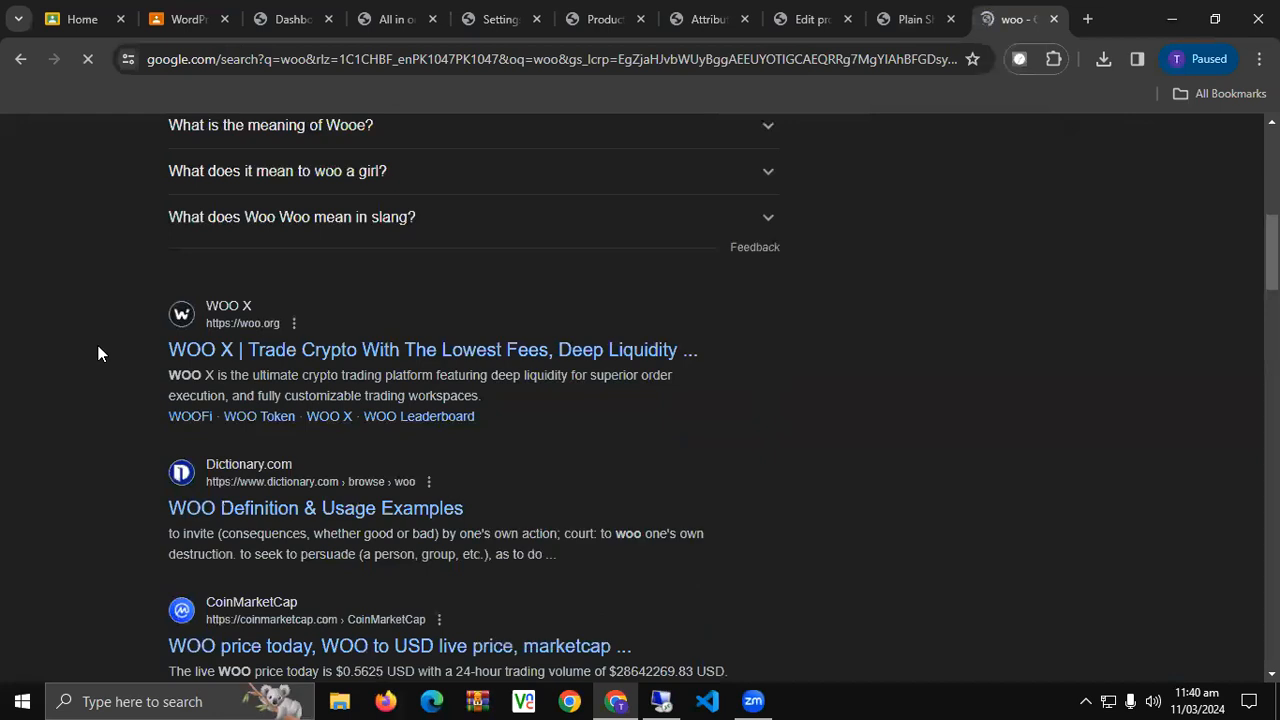
scroll(98, 350, "down", 4)
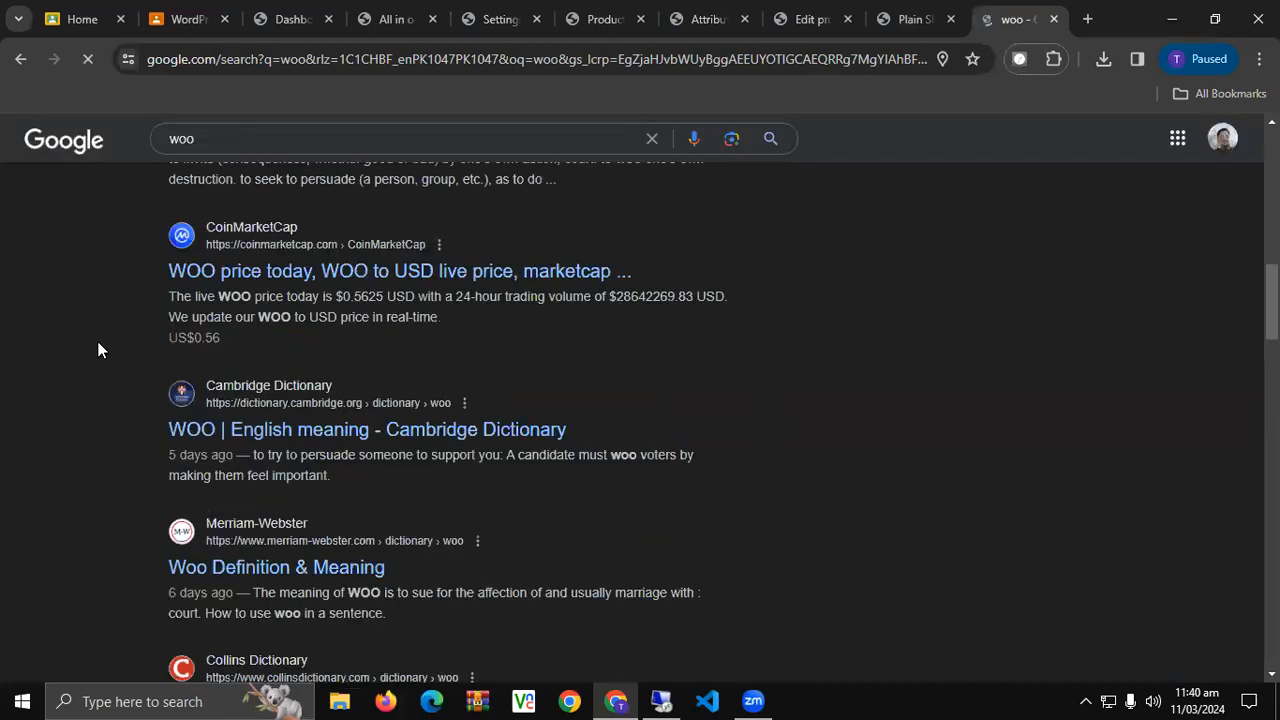
left_click(240, 140)
type("co")
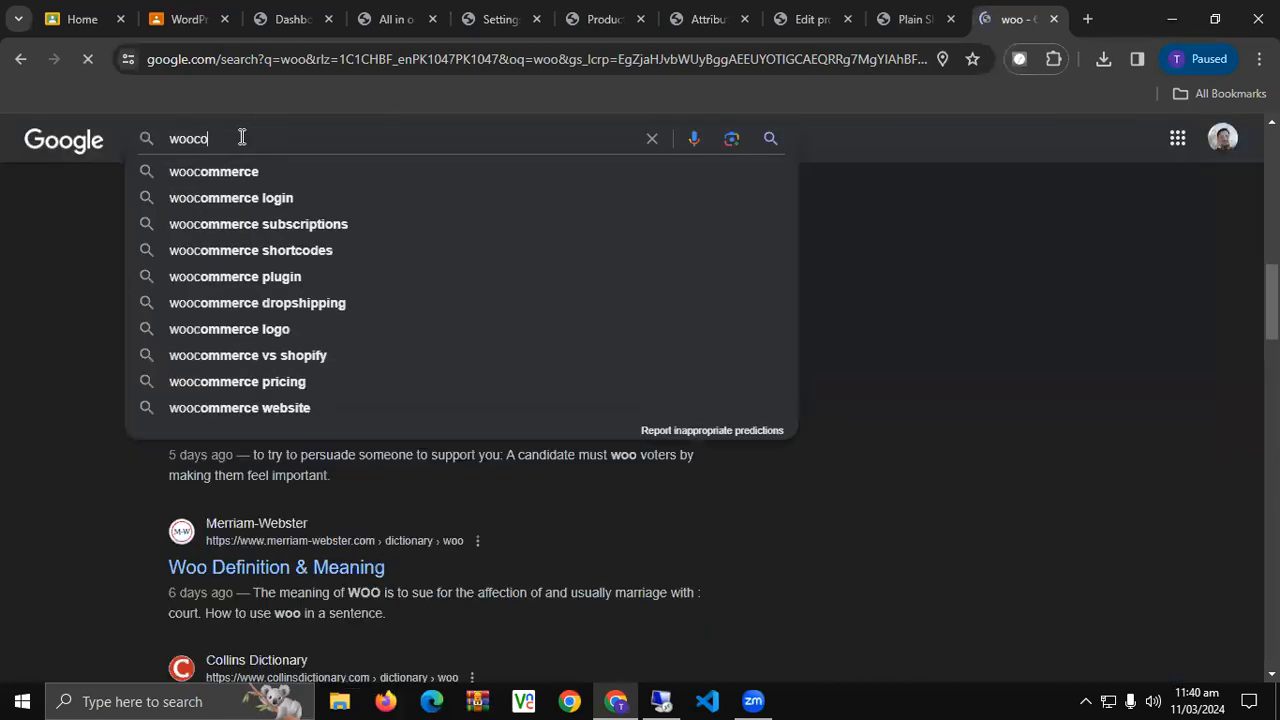
type("mmerce")
key("Return")
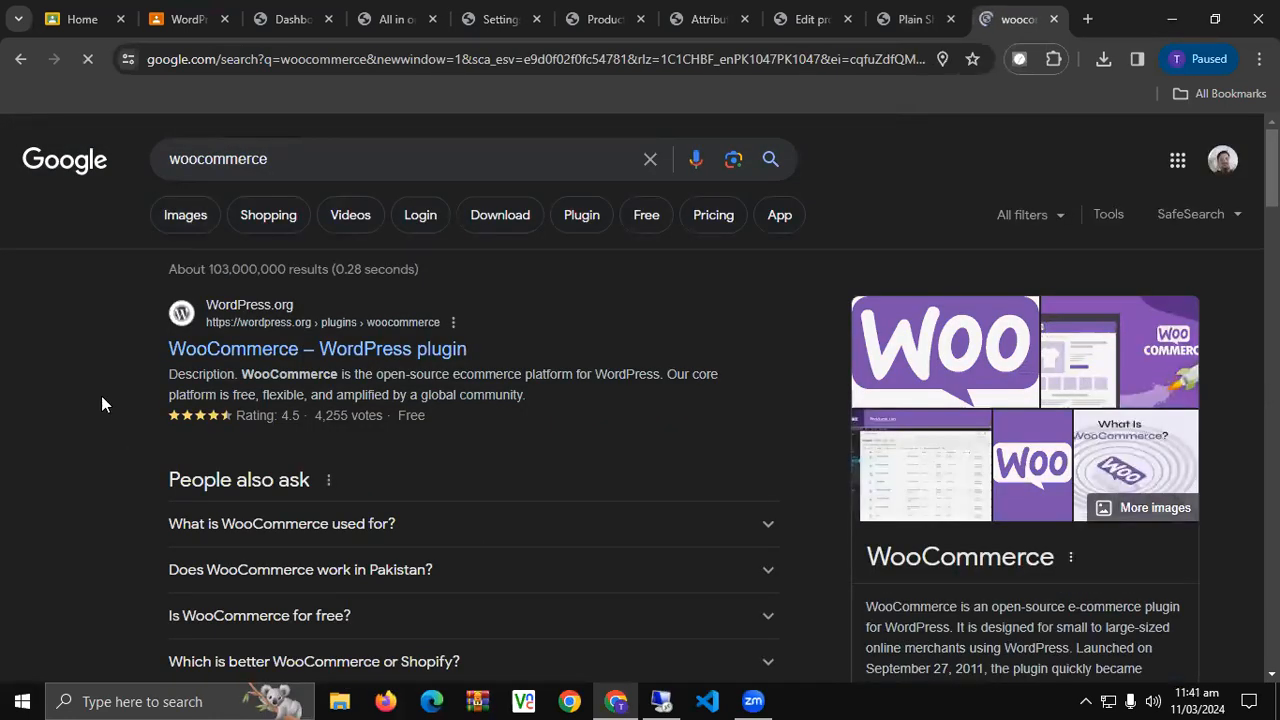
scroll(101, 400, "down", 2)
scroll(101, 400, "down", 1)
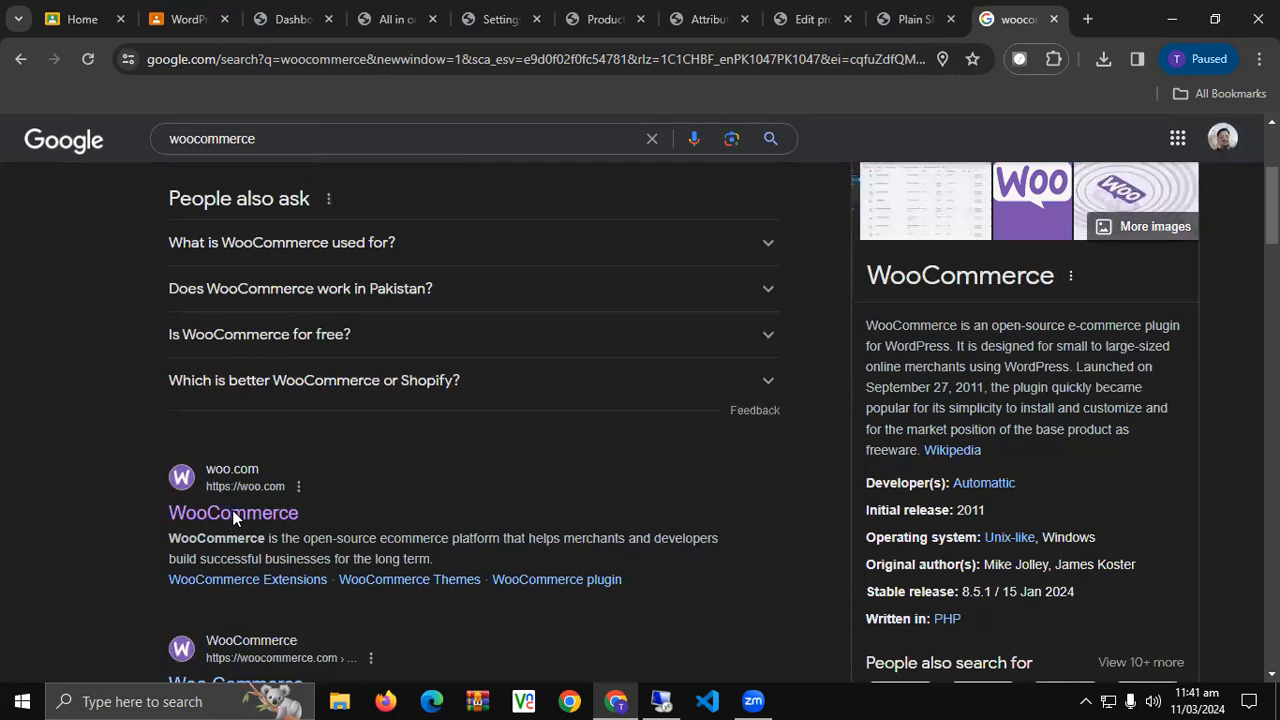
scroll(84, 508, "down", 1)
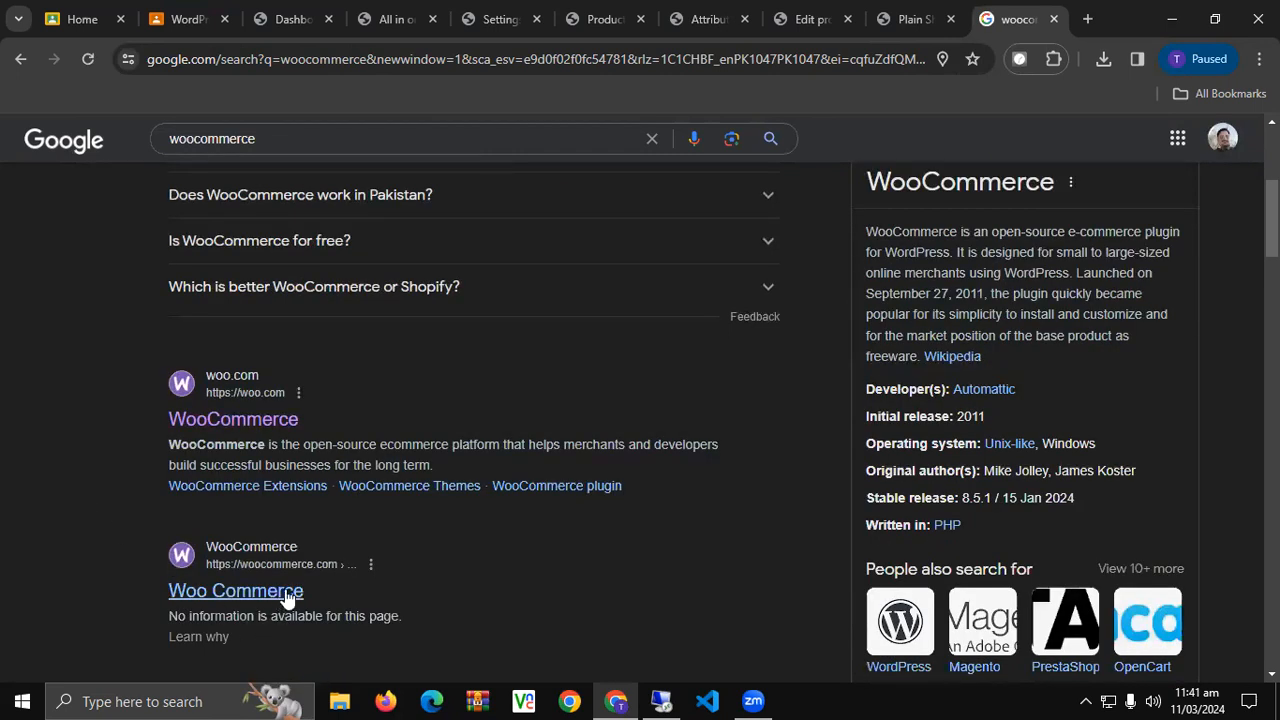
Open the official WooCommerce site and go to its Extensions catalogue.
left_click(1010, 12)
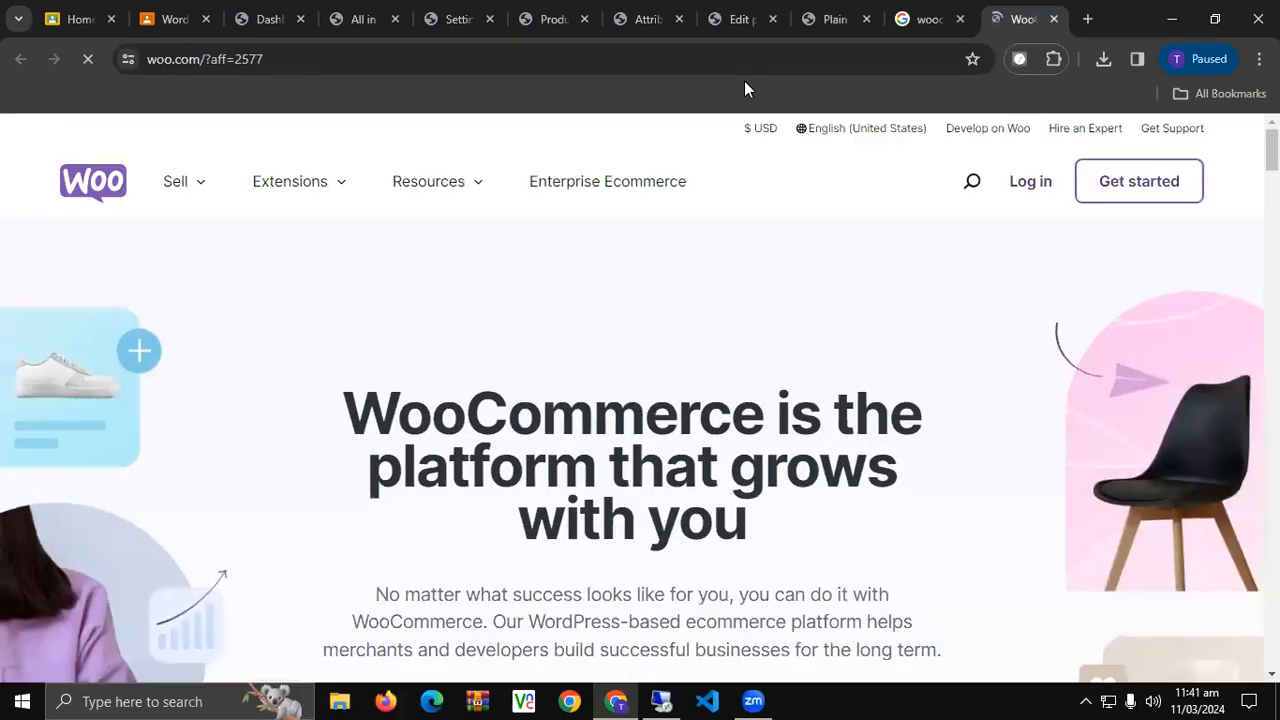
left_click(341, 189)
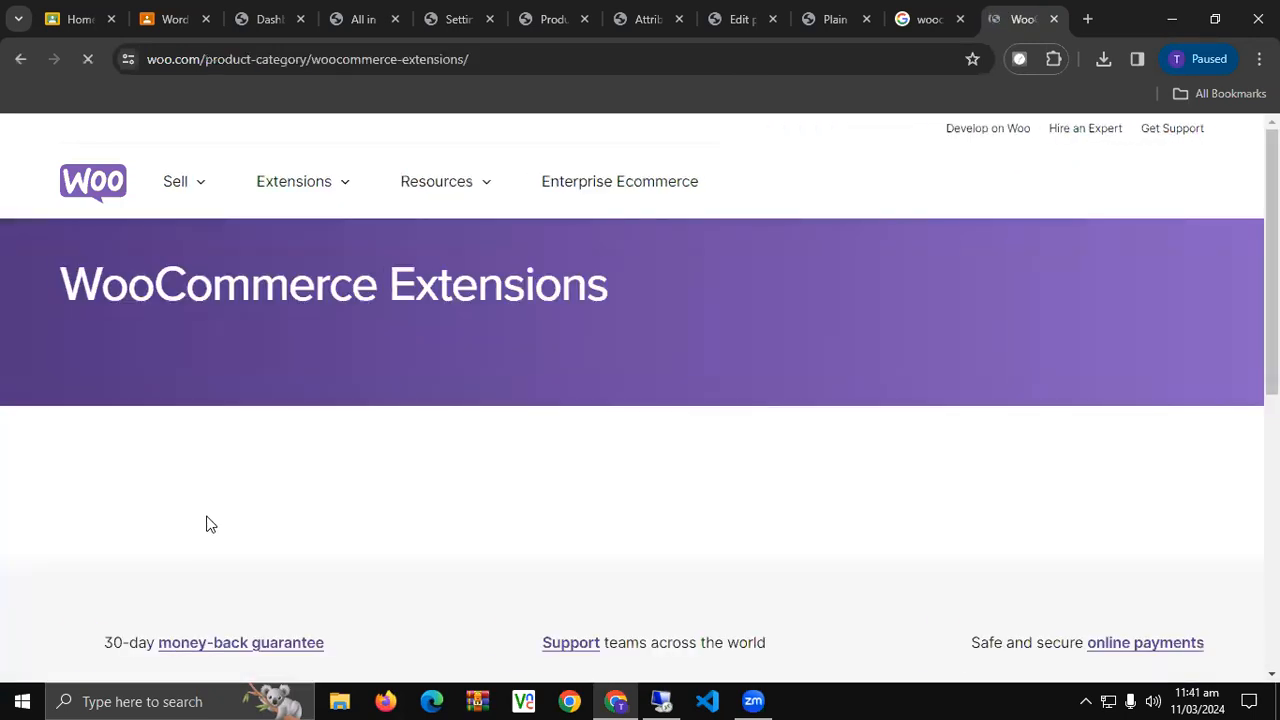
scroll(206, 524, "down", 3)
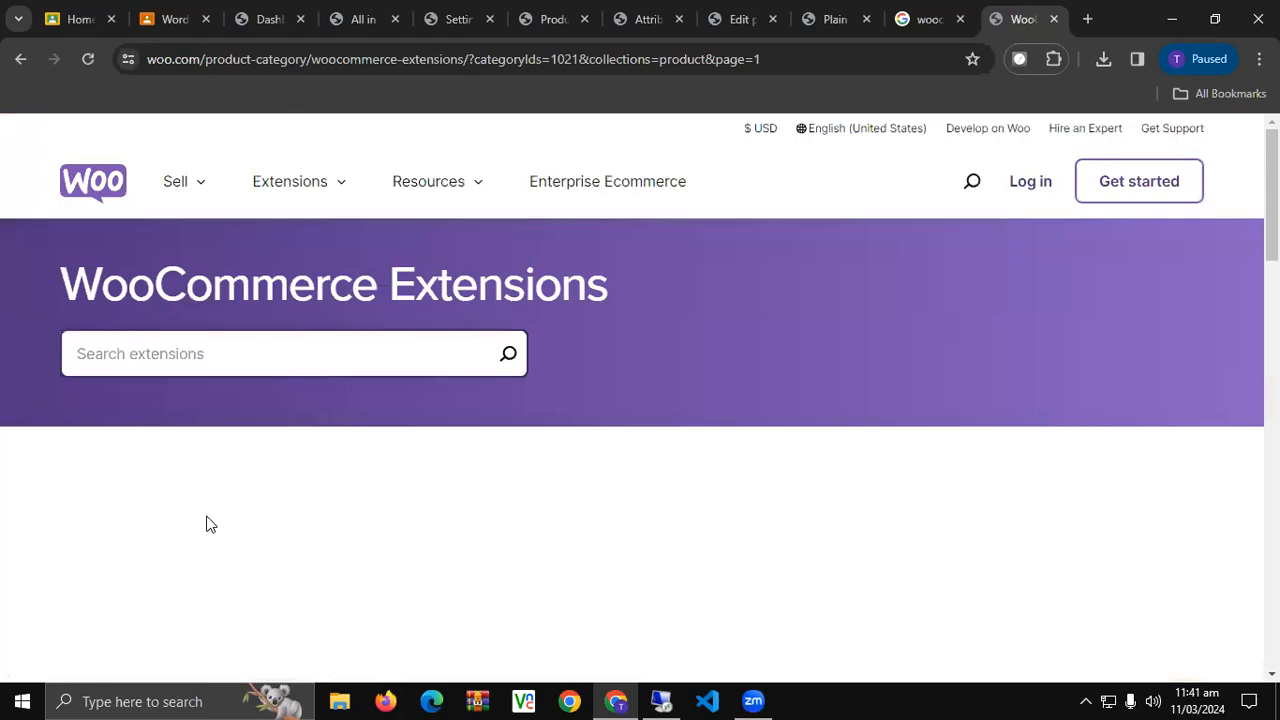
scroll(210, 524, "down", 5)
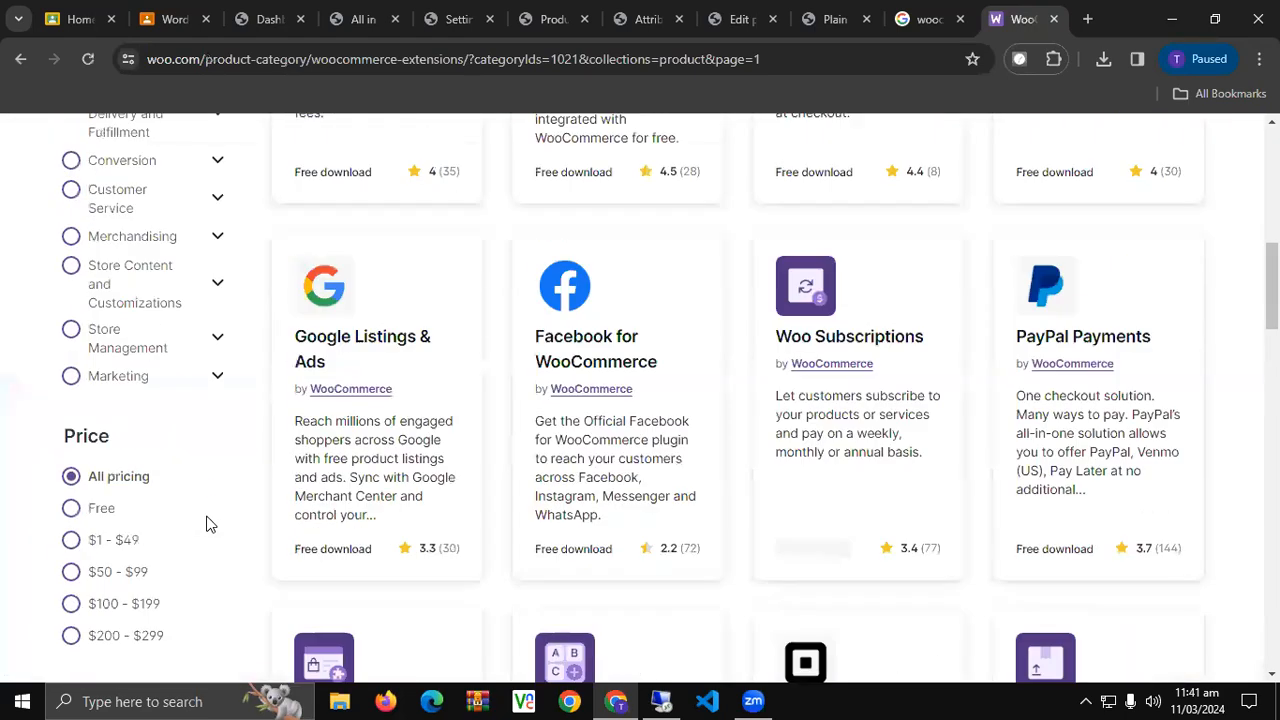
scroll(210, 524, "up", 4)
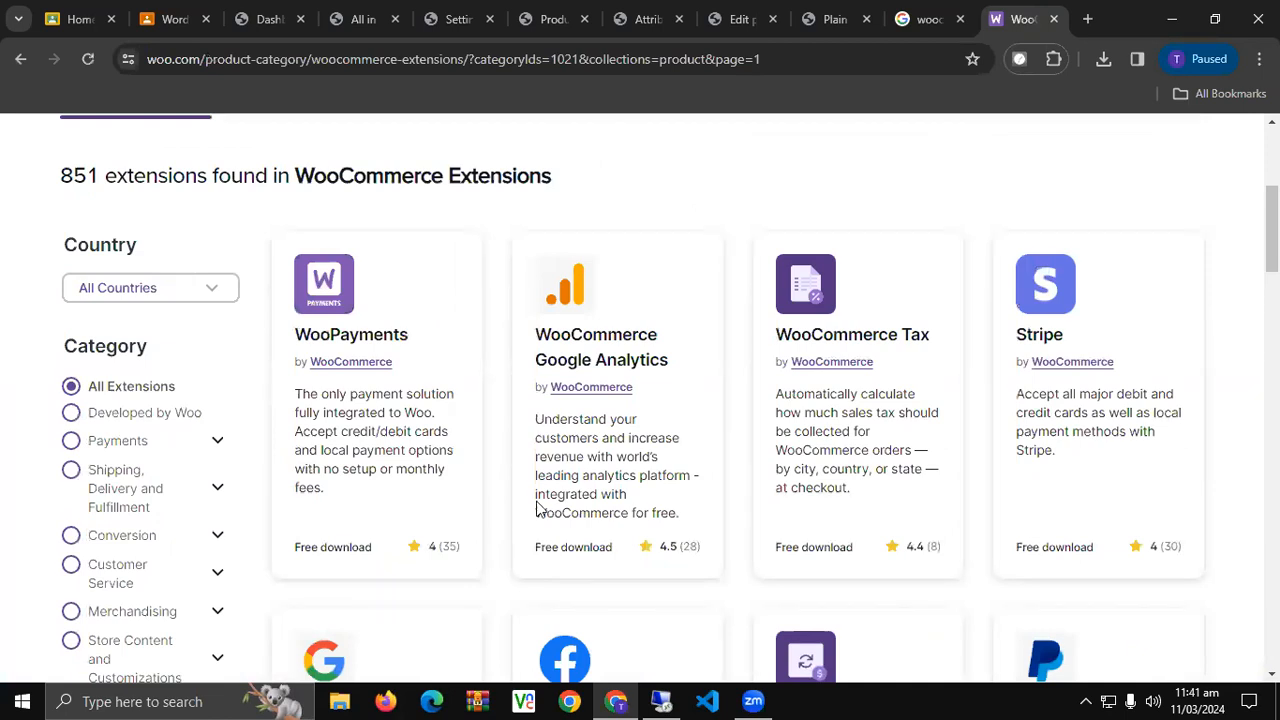
Scroll page 1 of the extension cards down to the 36-page pagination and back up.
scroll(468, 520, "down", 2)
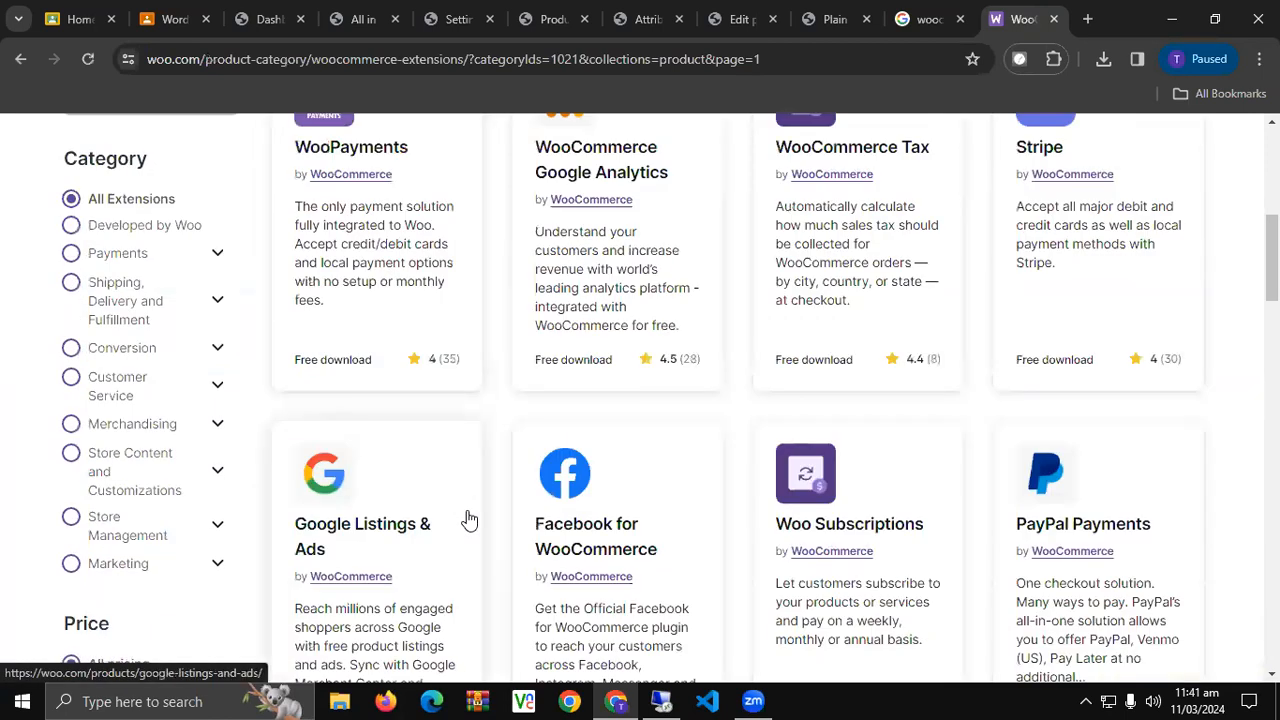
scroll(468, 520, "down", 3)
scroll(467, 512, "down", 2)
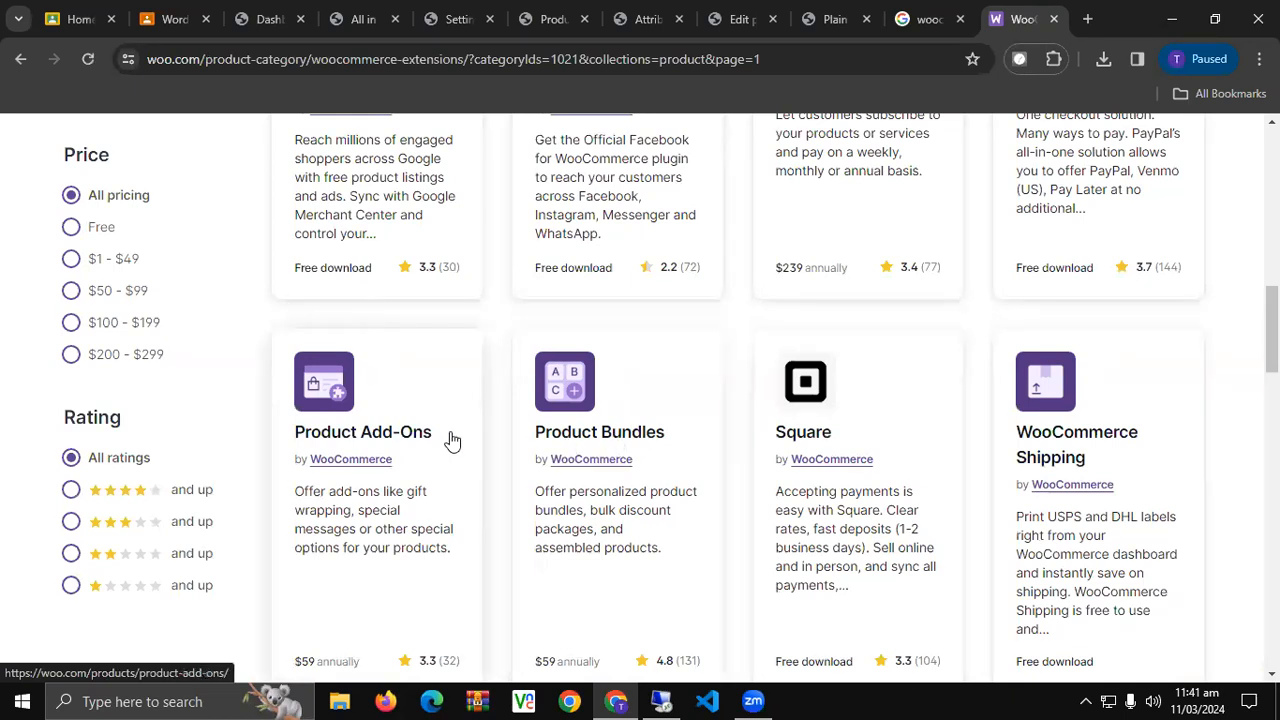
scroll(452, 441, "down", 1)
scroll(452, 441, "down", 1)
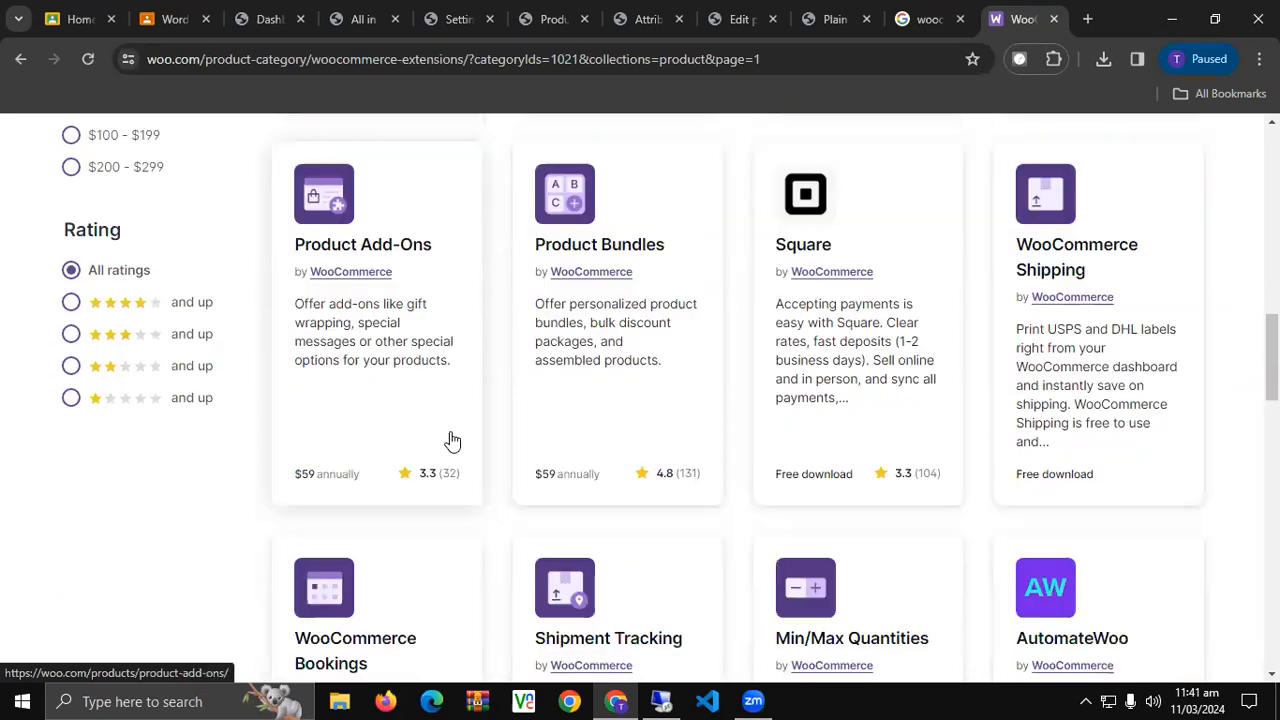
scroll(452, 441, "down", 2)
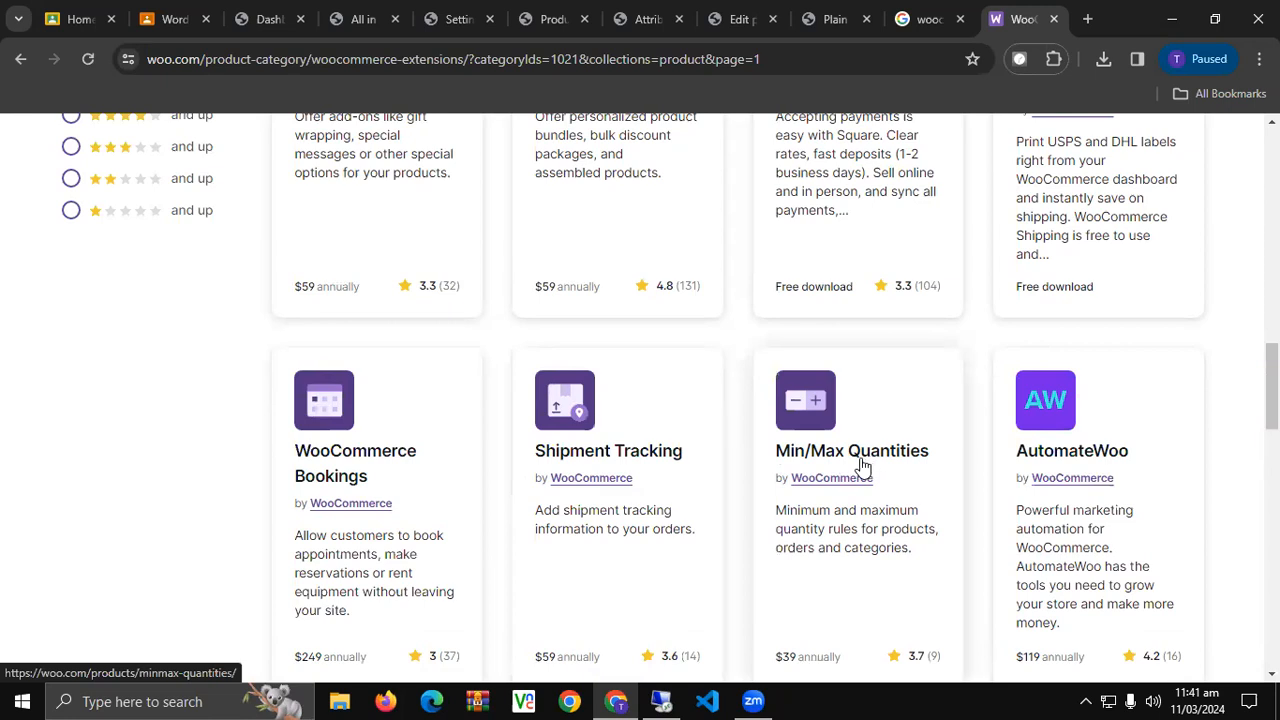
scroll(862, 467, "down", 2)
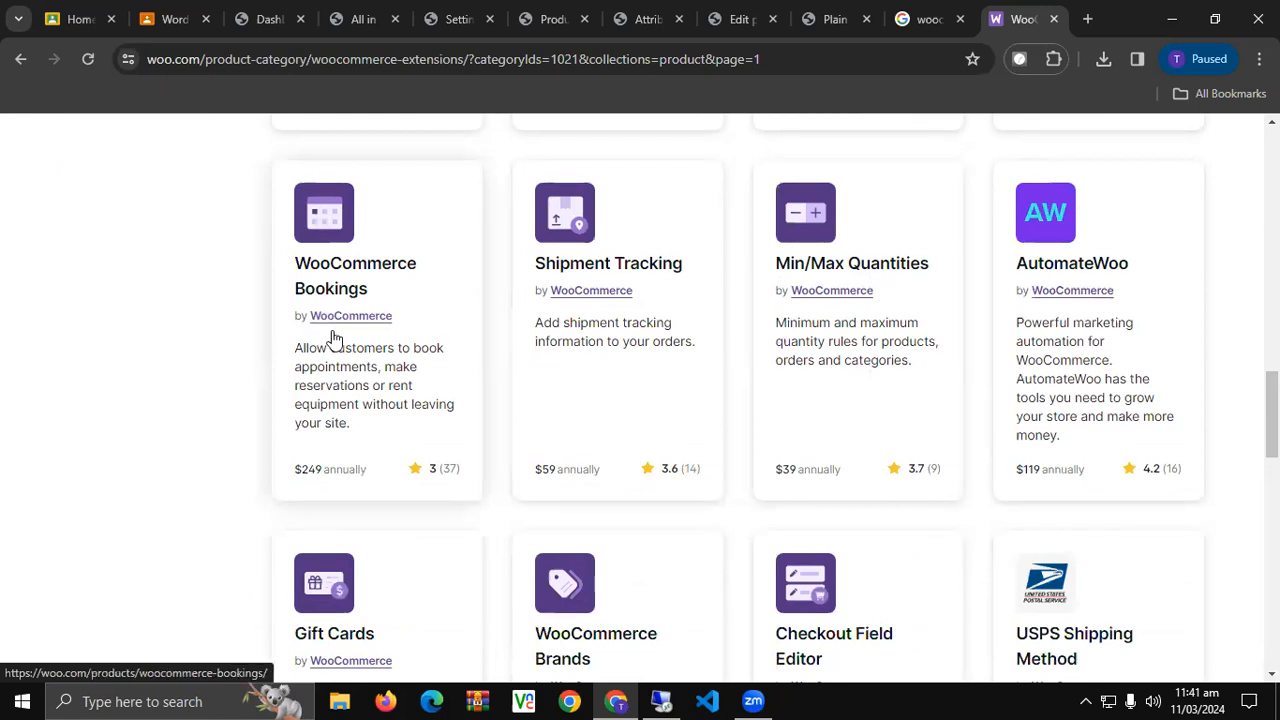
scroll(333, 336, "down", 2)
scroll(333, 336, "down", 3)
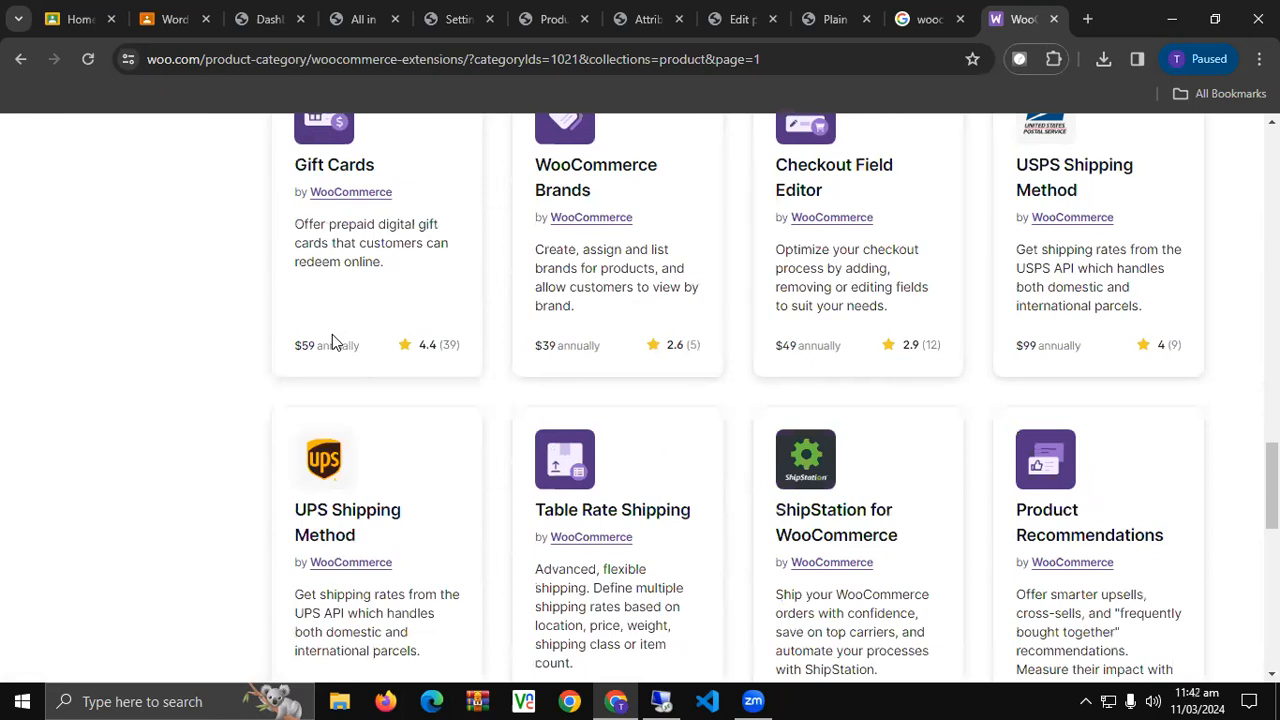
scroll(335, 343, "down", 2)
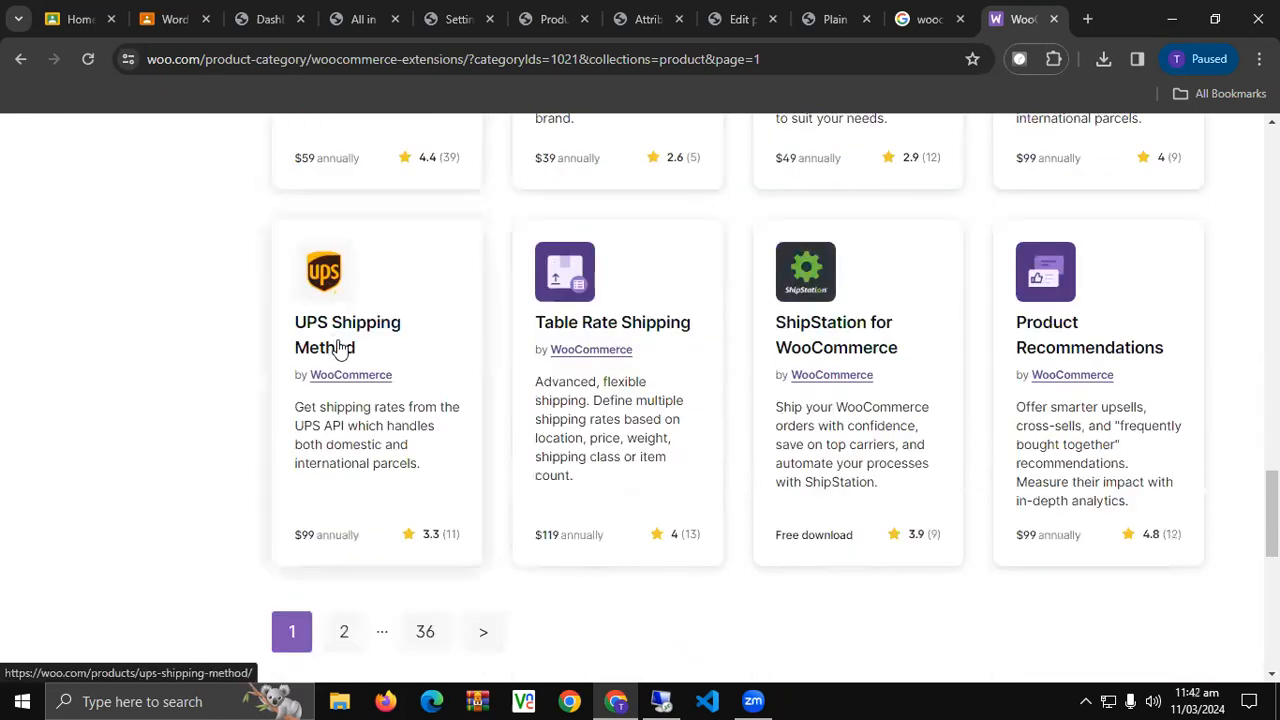
scroll(338, 300, "down", 2)
scroll(338, 346, "up", 3)
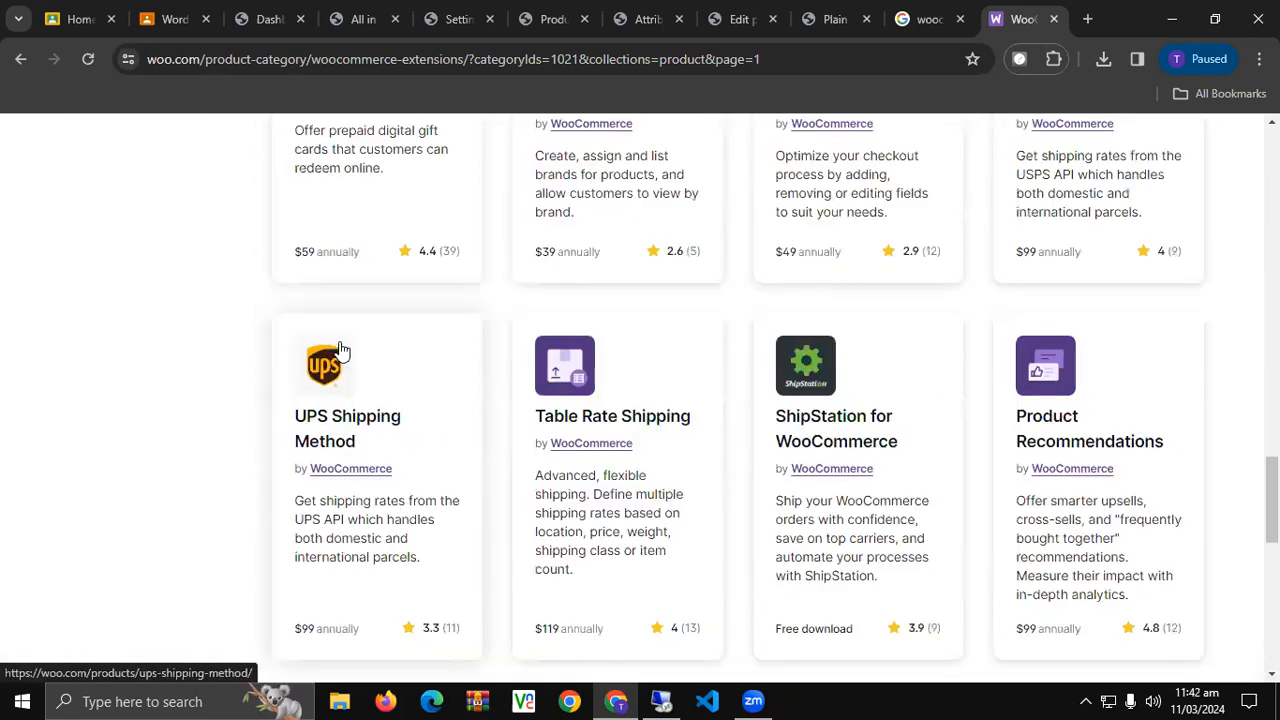
scroll(340, 349, "up", 3)
scroll(340, 349, "up", 5)
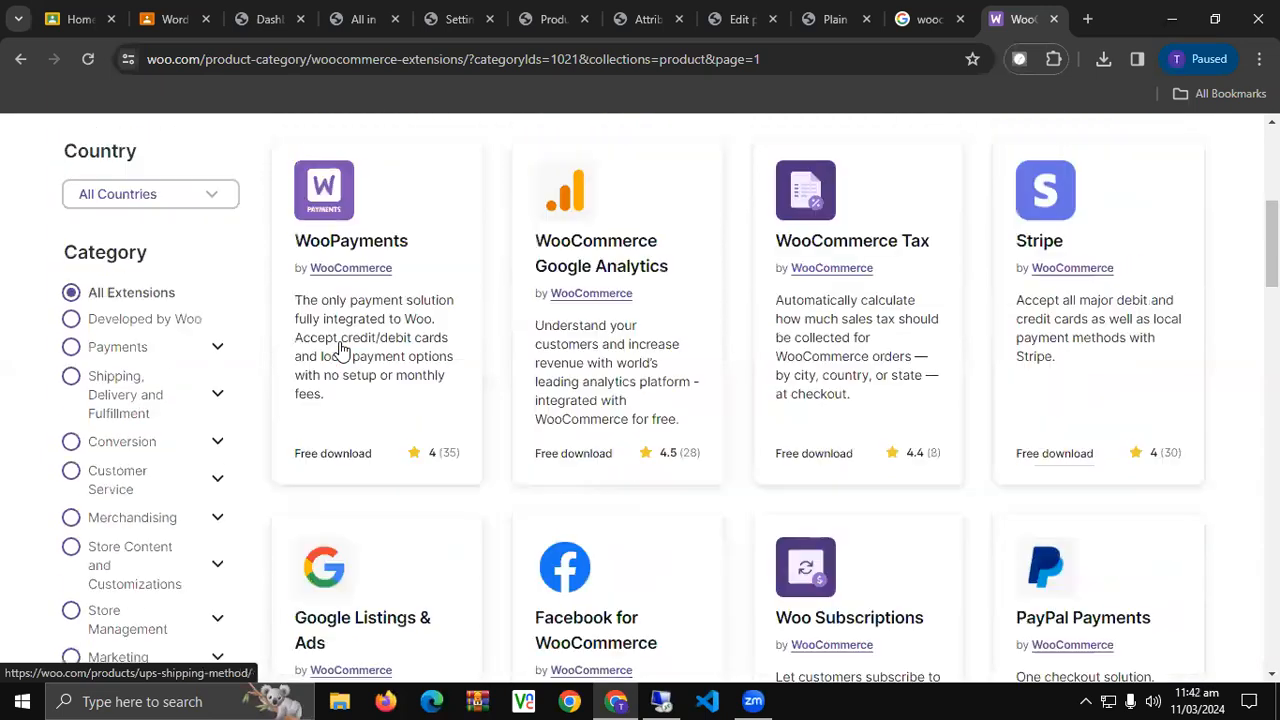
Filter the marketplace to the Payments category and browse its extensions.
left_click(216, 352)
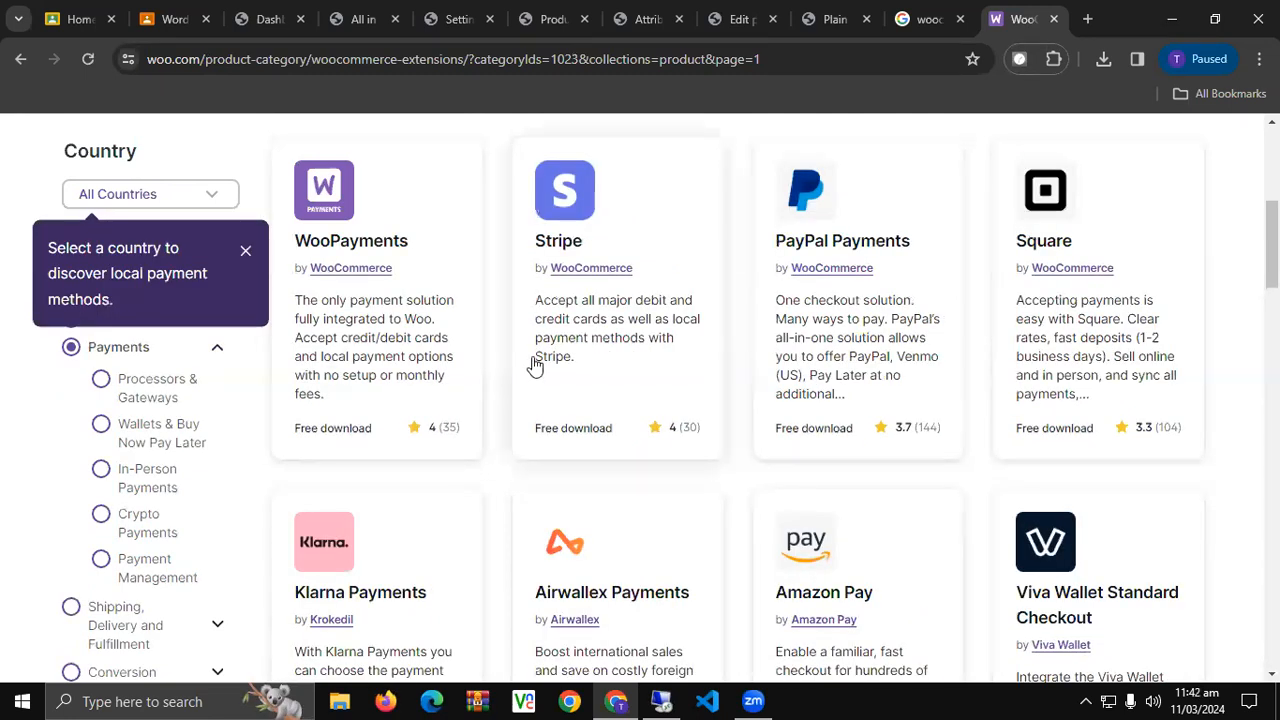
scroll(534, 363, "down", 5)
scroll(534, 366, "down", 3)
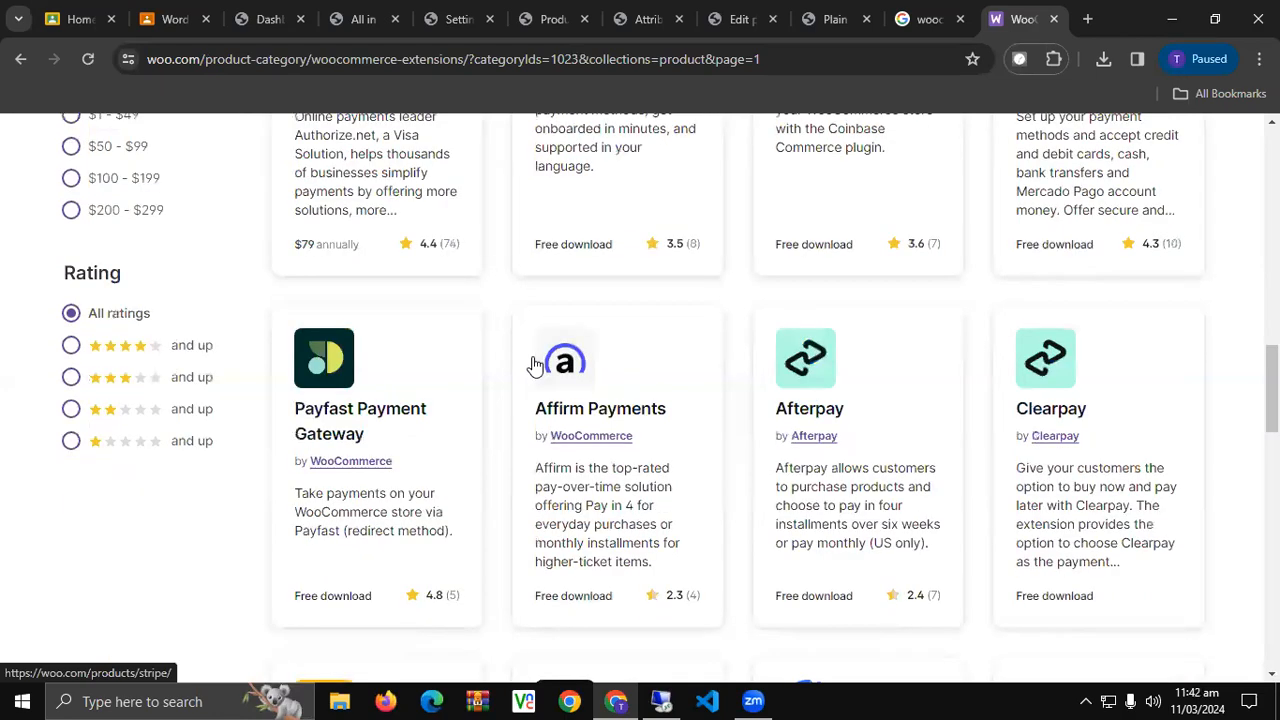
scroll(534, 366, "up", 4)
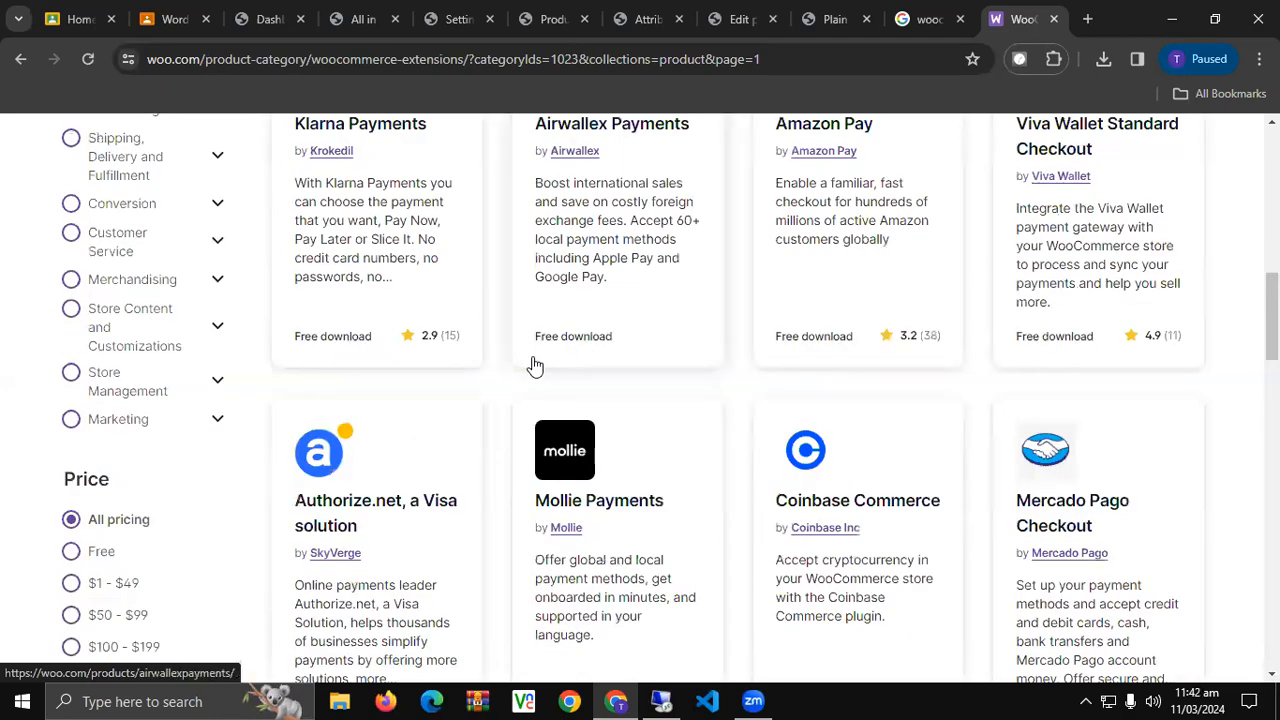
scroll(534, 366, "up", 4)
scroll(534, 366, "up", 2)
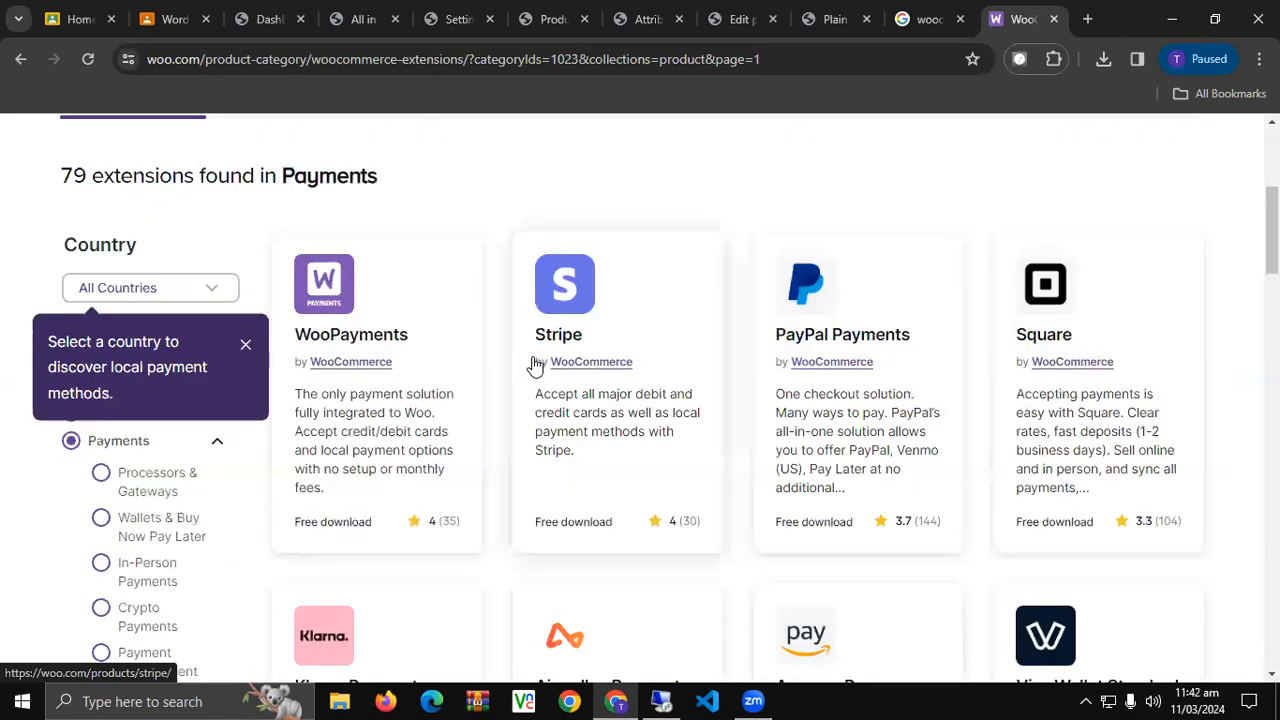
scroll(534, 366, "down", 2)
scroll(534, 366, "down", 4)
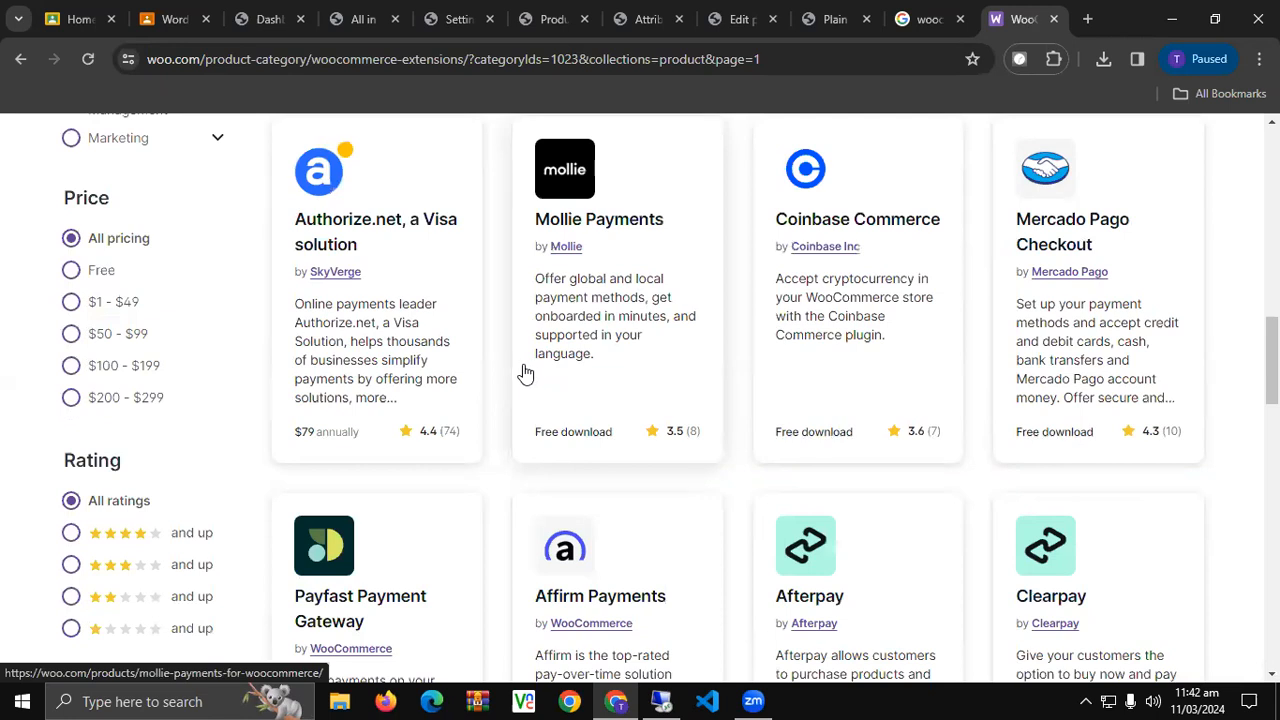
scroll(525, 373, "down", 3)
scroll(525, 373, "up", 3)
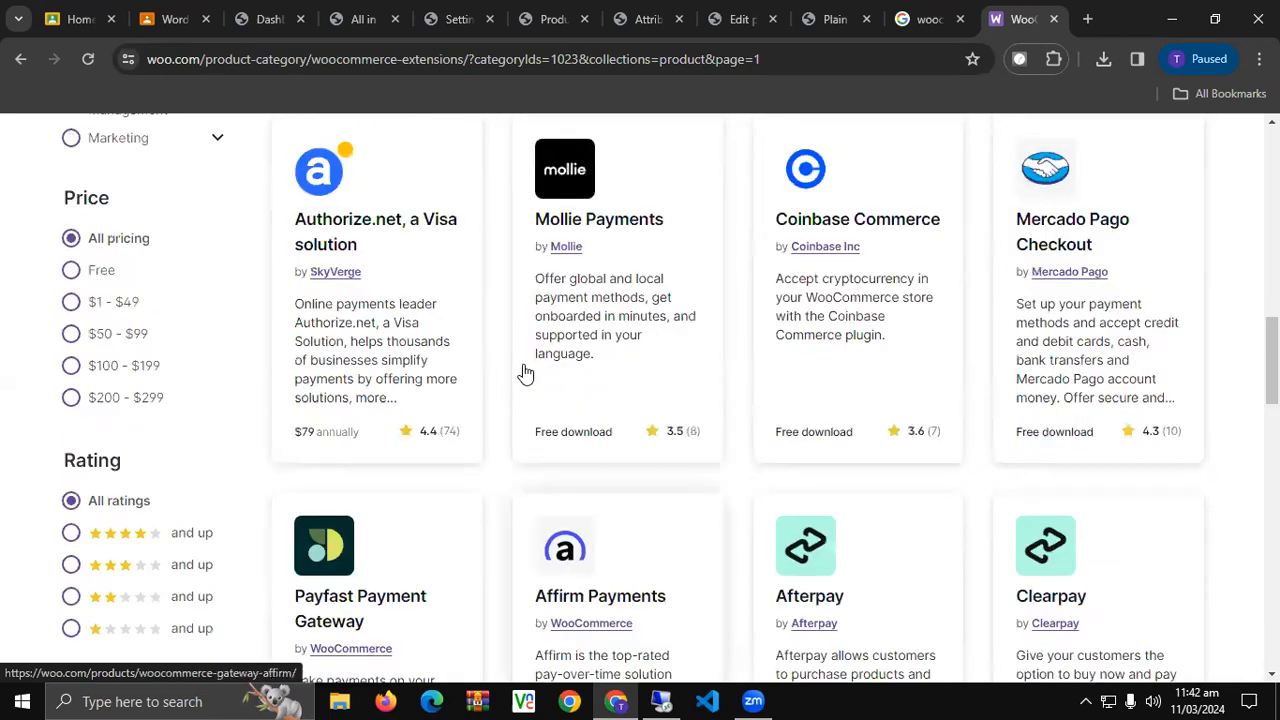
Apply the Free price filter, dismiss the country tip, and choose All Extensions.
left_click(74, 275)
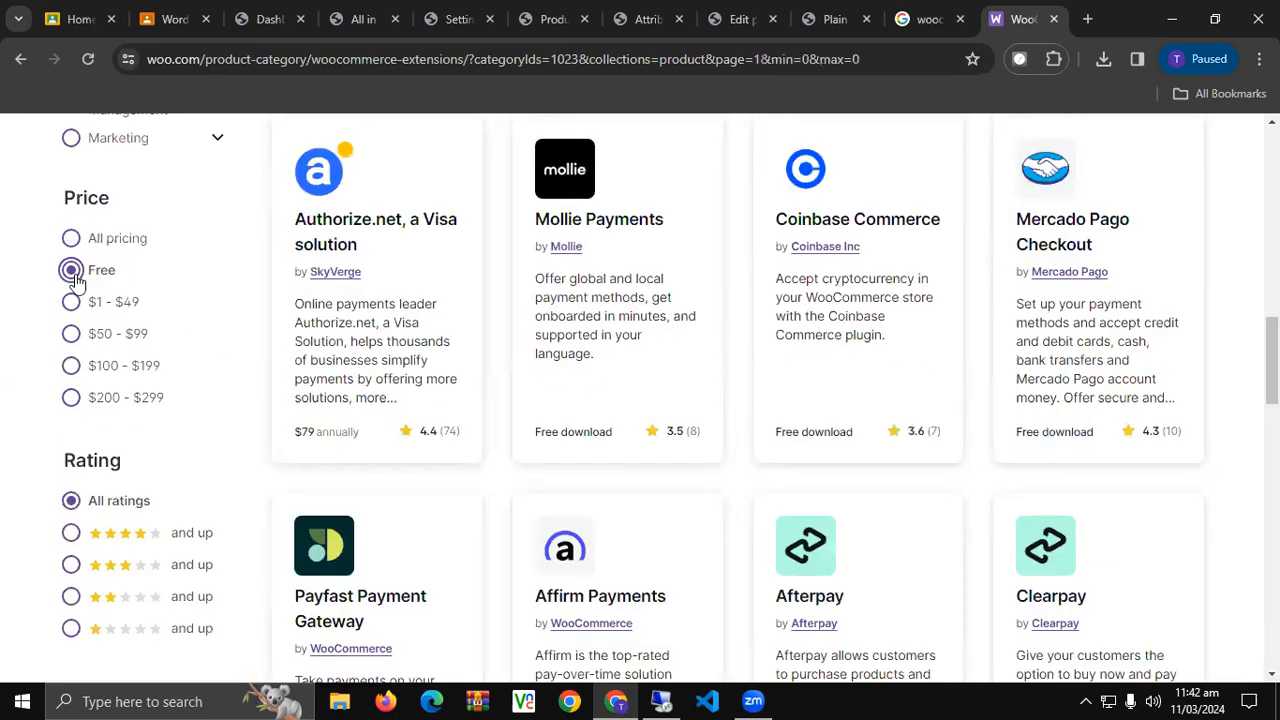
scroll(503, 357, "up", 10)
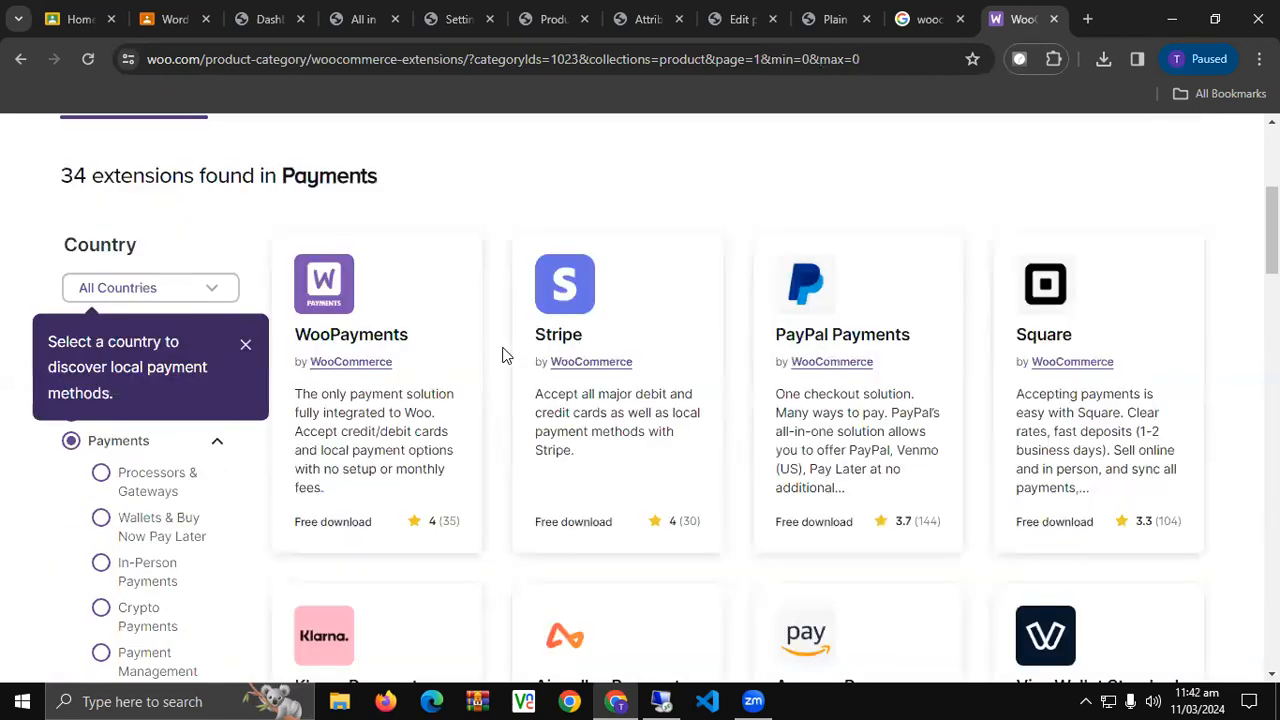
scroll(223, 491, "down", 3)
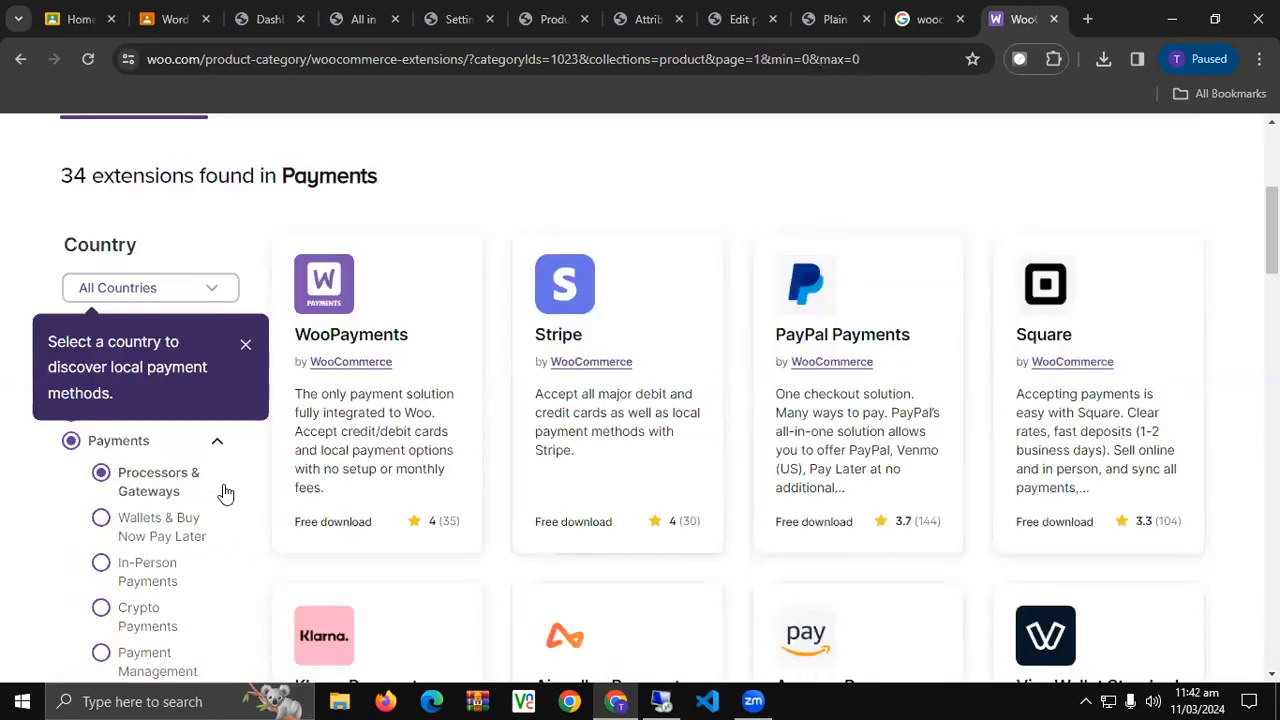
left_click(250, 344)
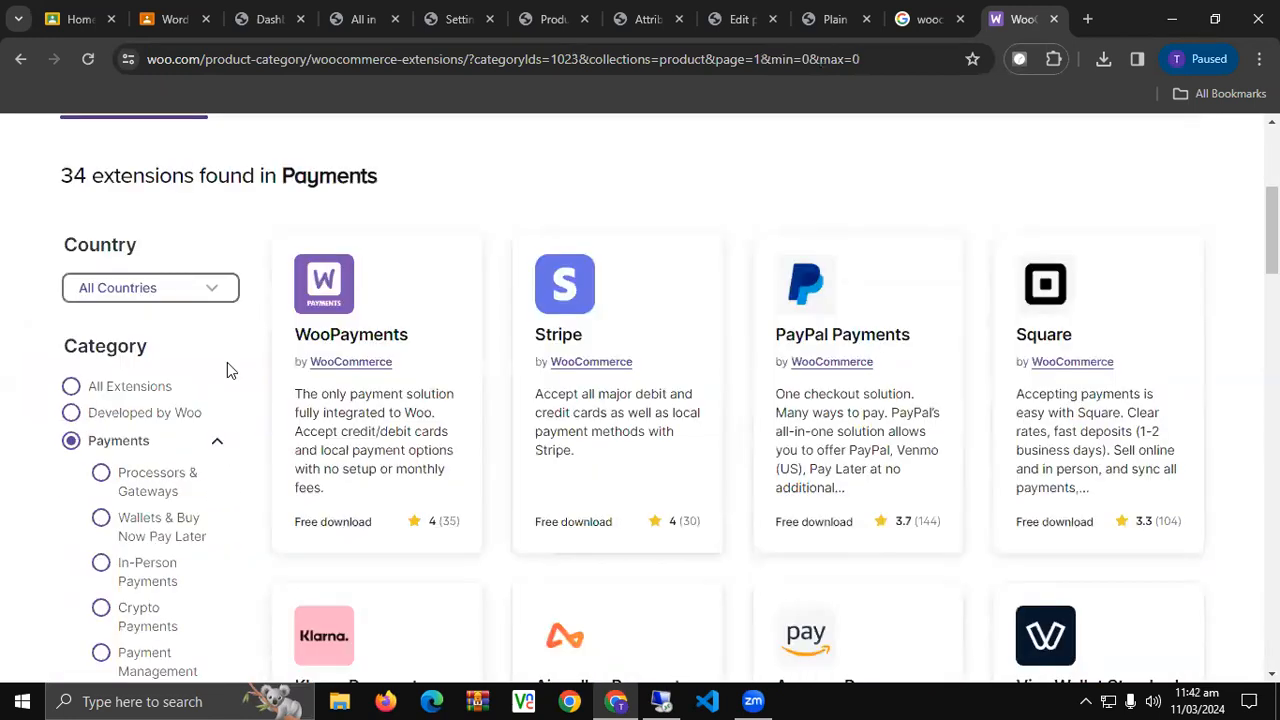
left_click(111, 386)
Scroll down the 87 free extensions and go to the next results page.
scroll(165, 484, "down", 7)
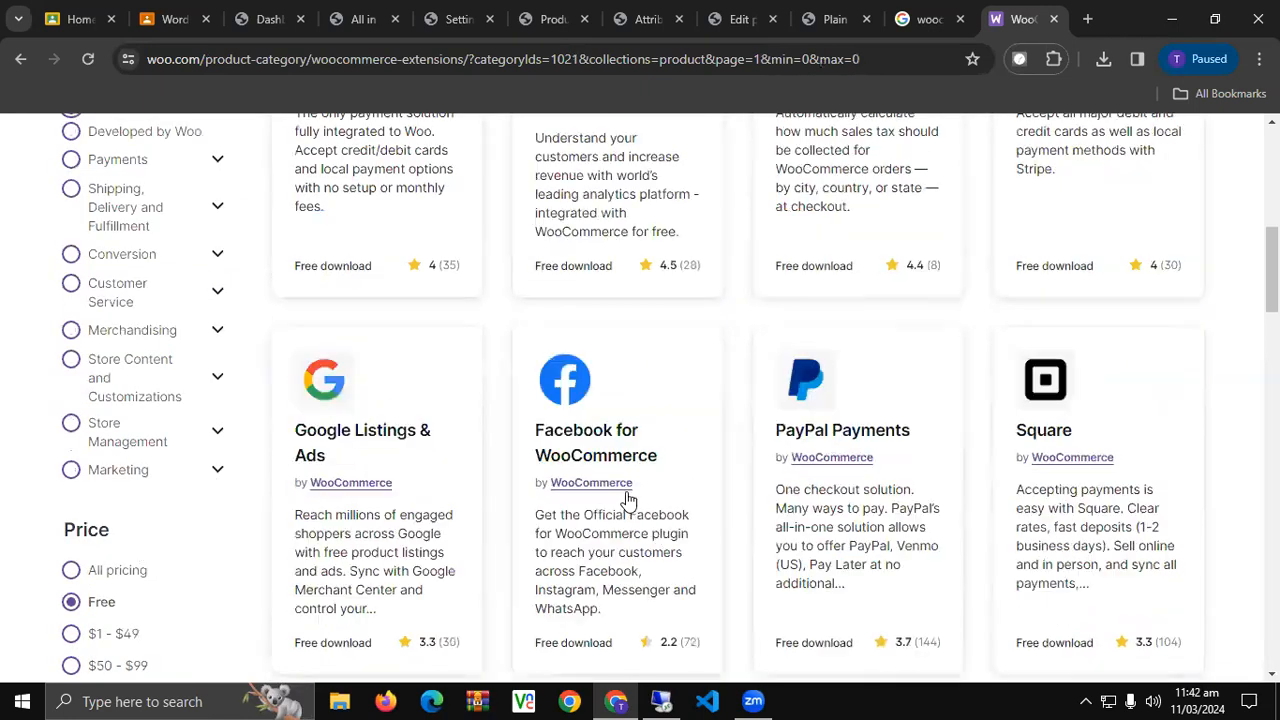
scroll(630, 500, "down", 4)
scroll(631, 495, "up", 3)
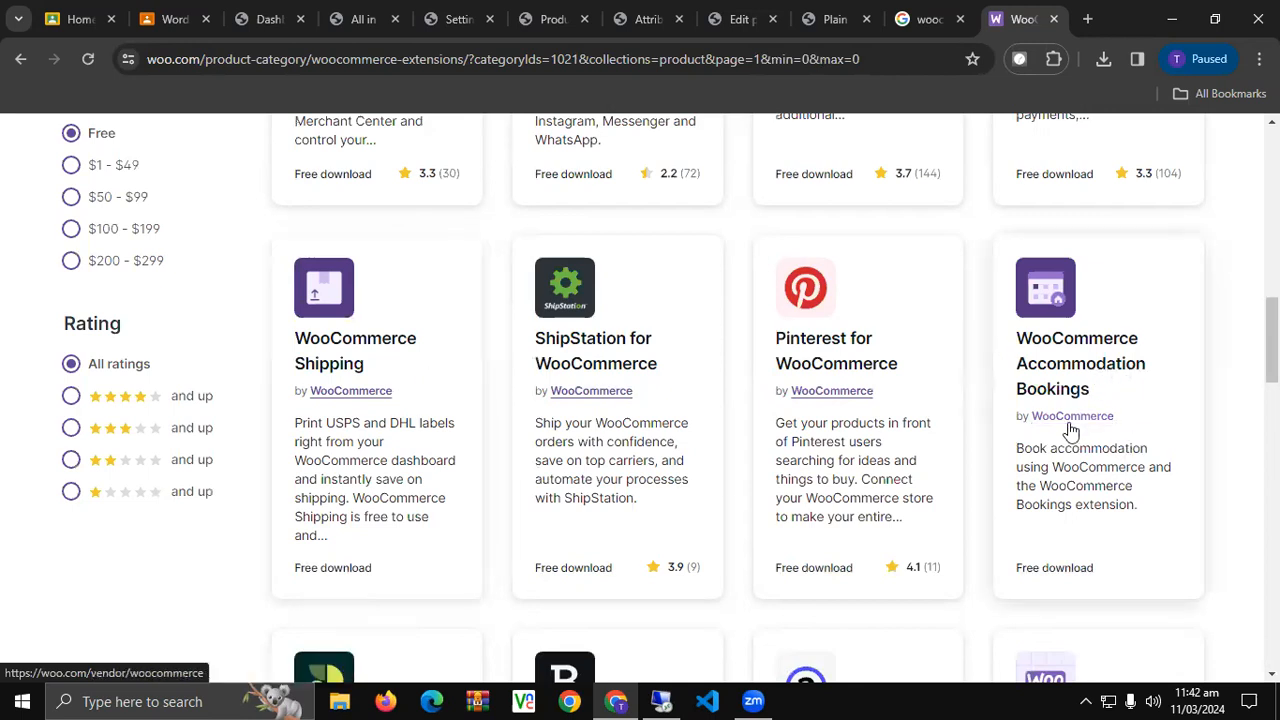
scroll(1070, 430, "down", 3)
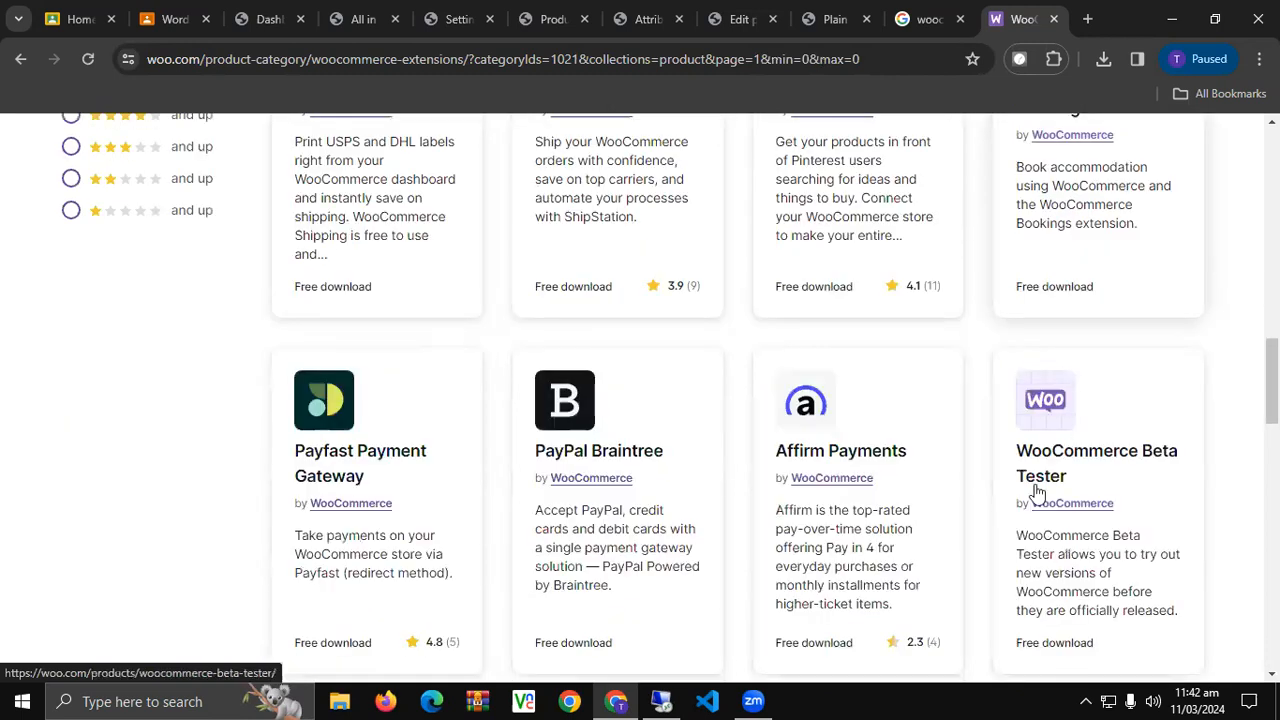
scroll(1040, 512, "down", 1)
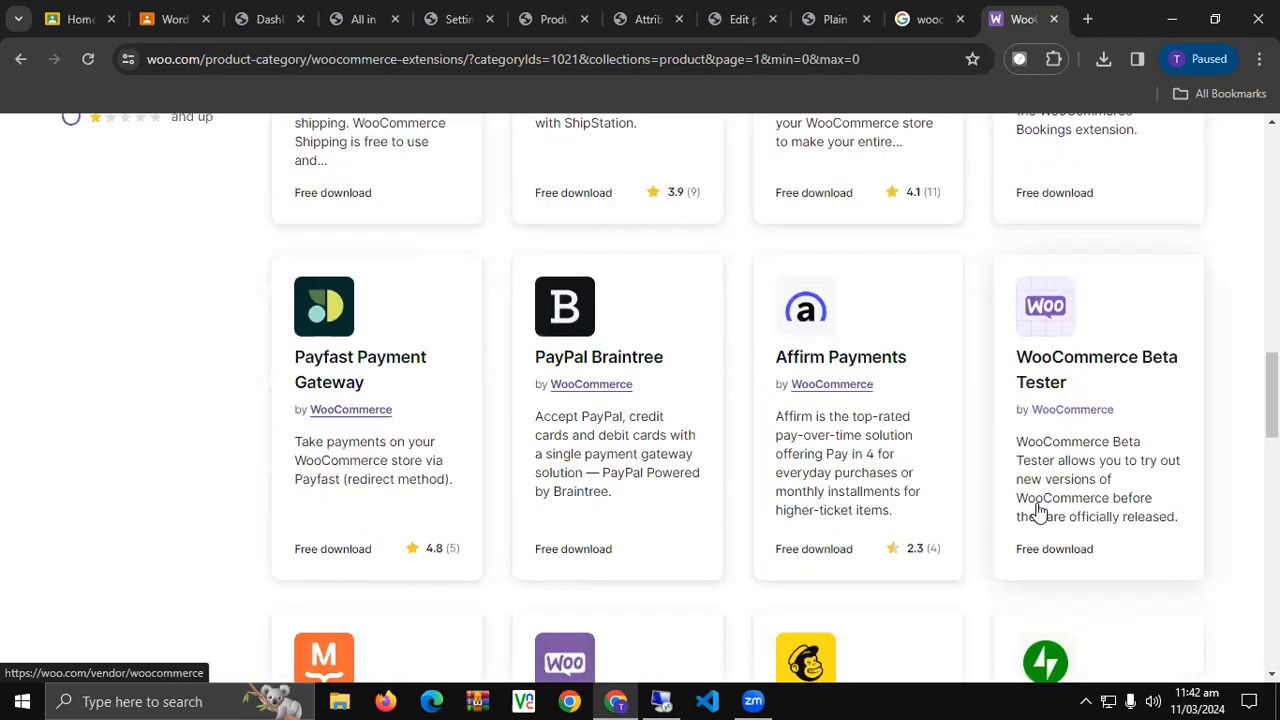
scroll(1040, 512, "down", 2)
scroll(1040, 512, "down", 1)
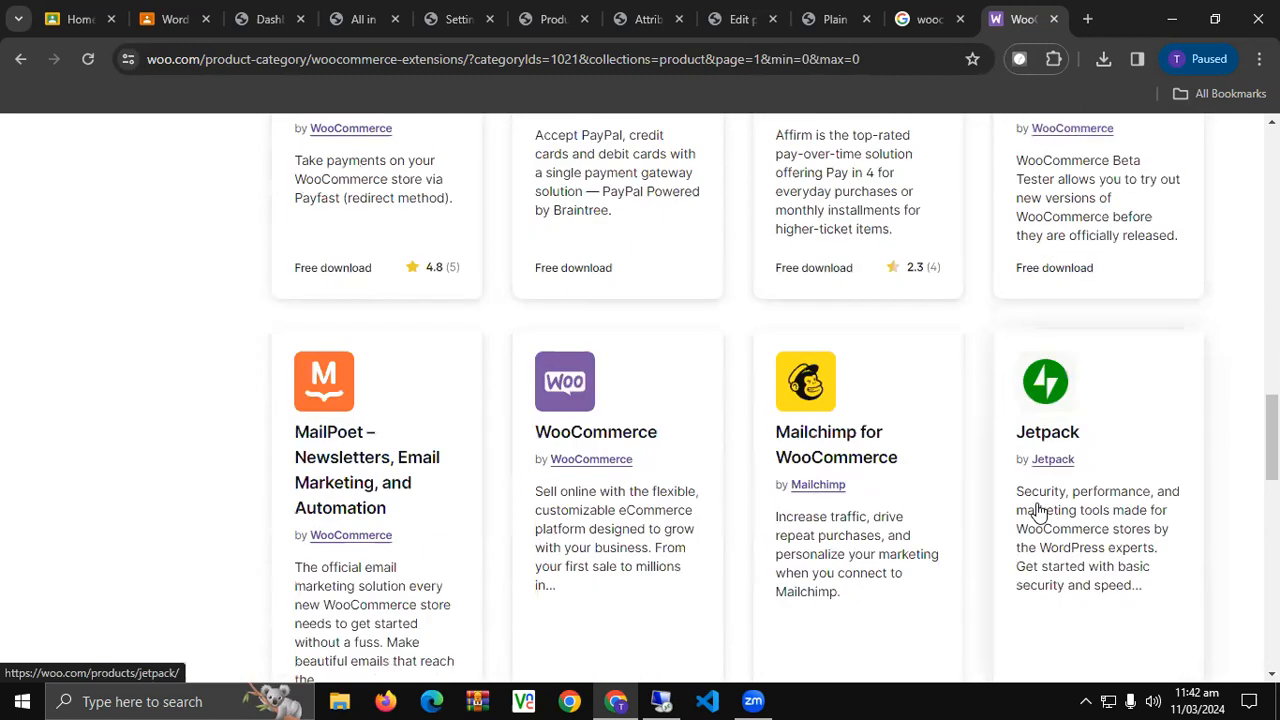
scroll(1040, 512, "down", 3)
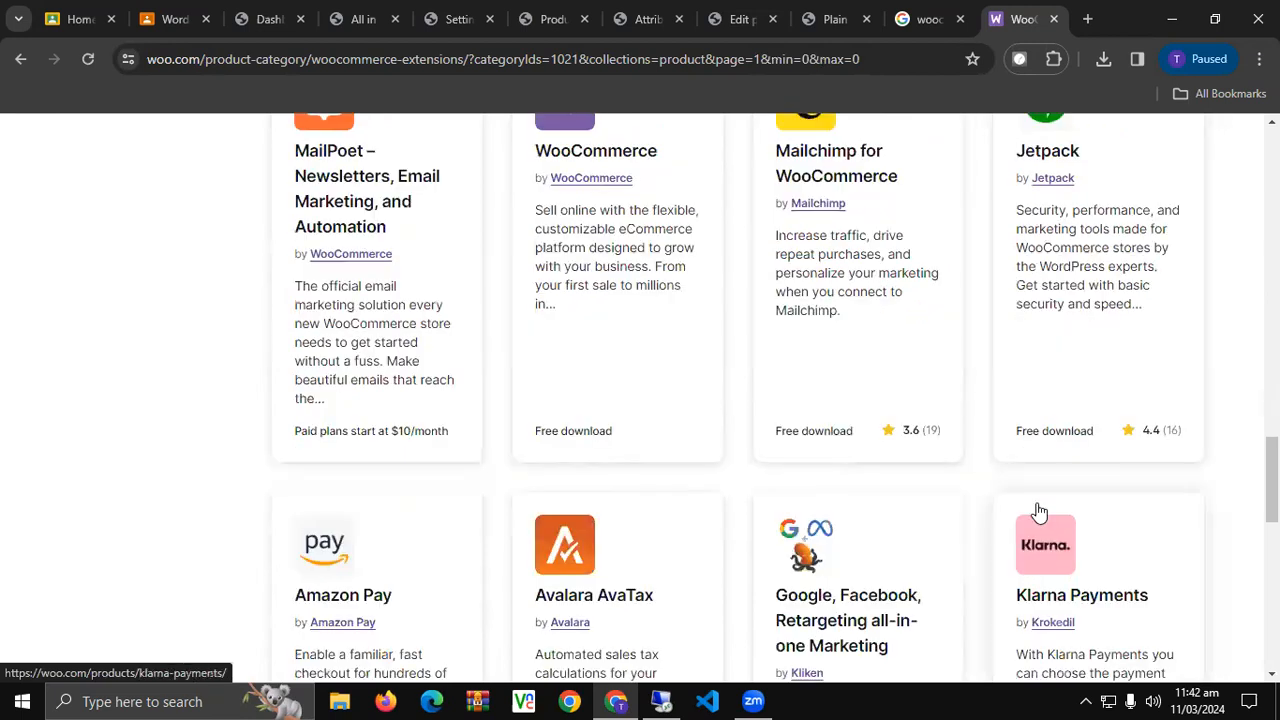
scroll(1040, 512, "down", 3)
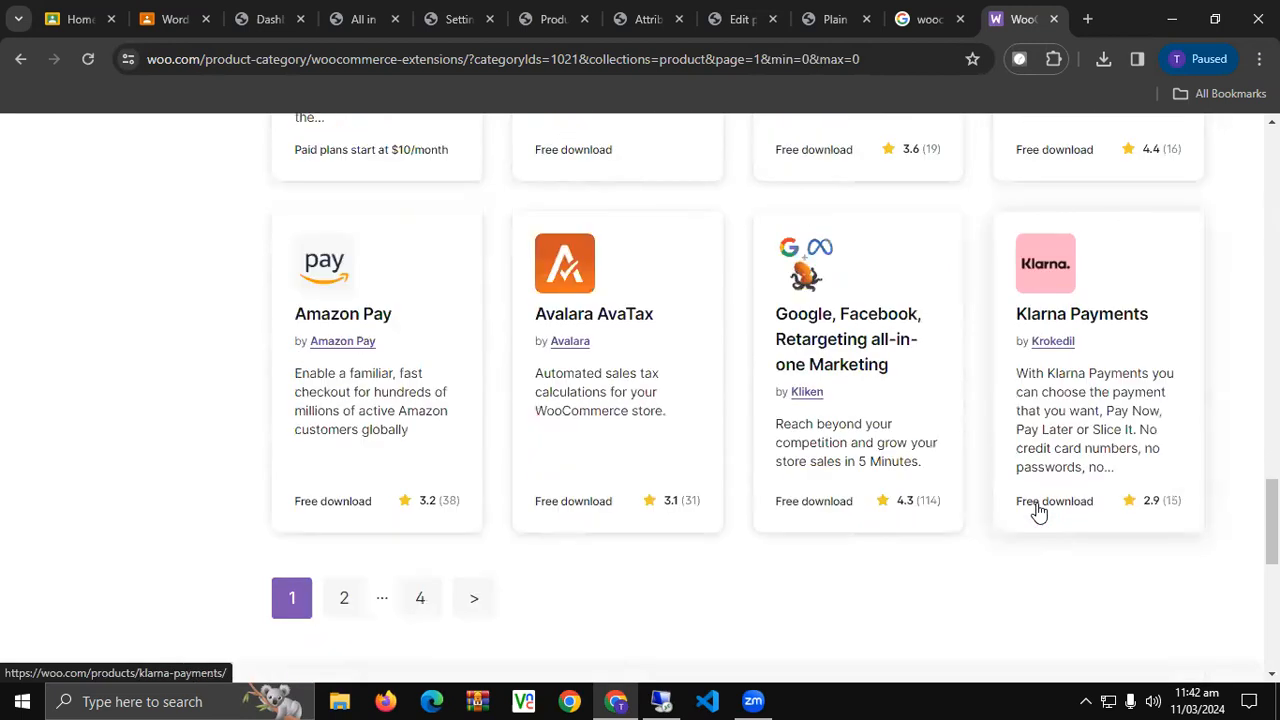
left_click(344, 597)
Scroll through the new page of free extension results to the bottom.
scroll(358, 590, "down", 2)
scroll(358, 590, "down", 2)
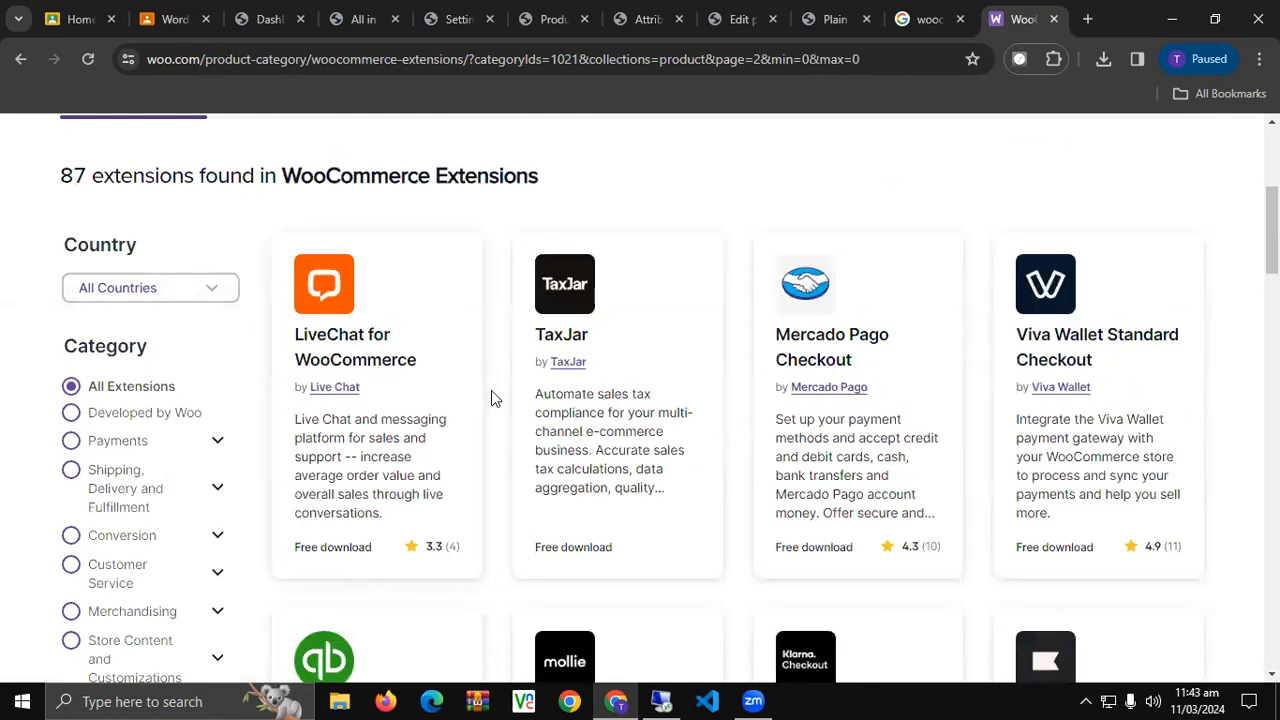
scroll(545, 512, "down", 7)
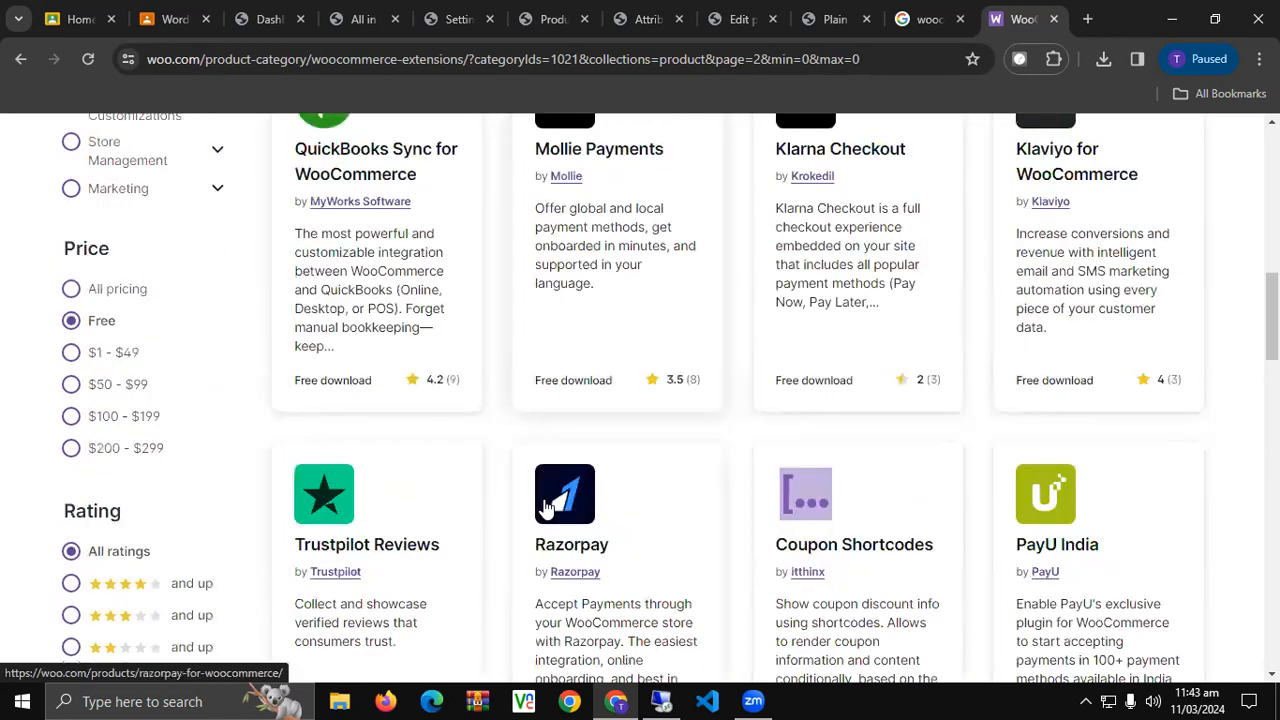
scroll(545, 510, "down", 3)
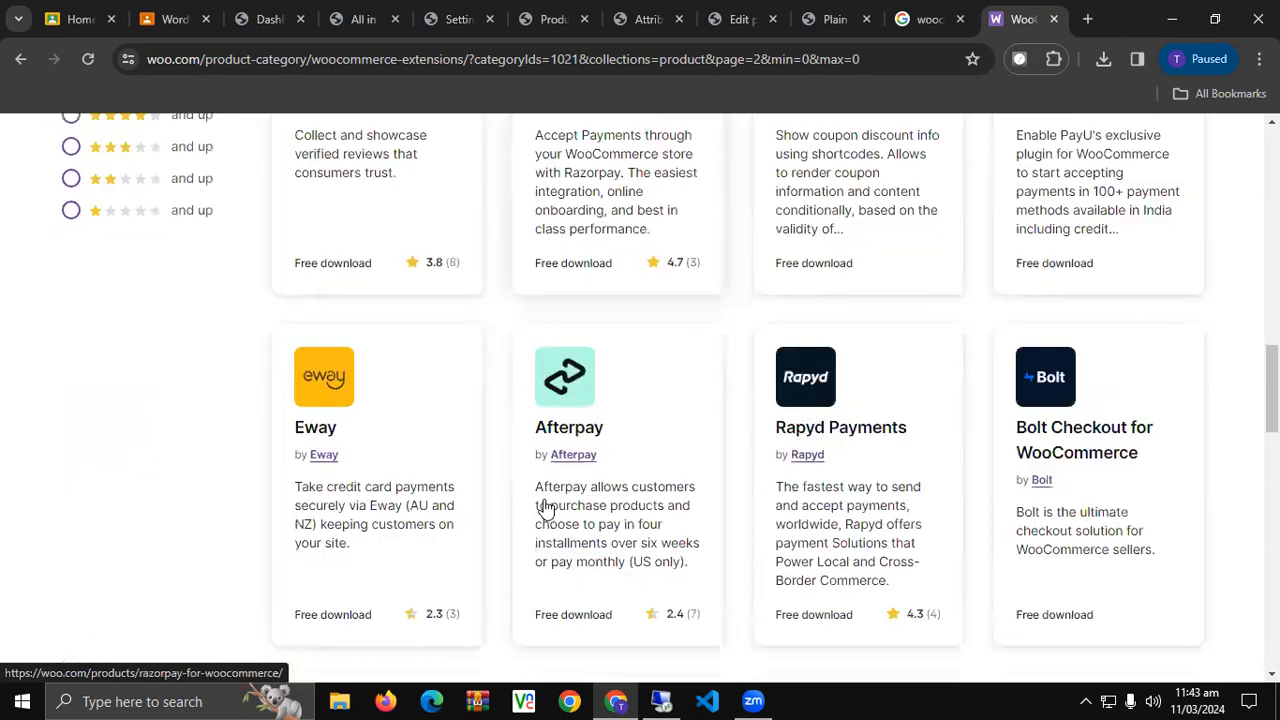
scroll(545, 510, "down", 2)
scroll(545, 510, "down", 2)
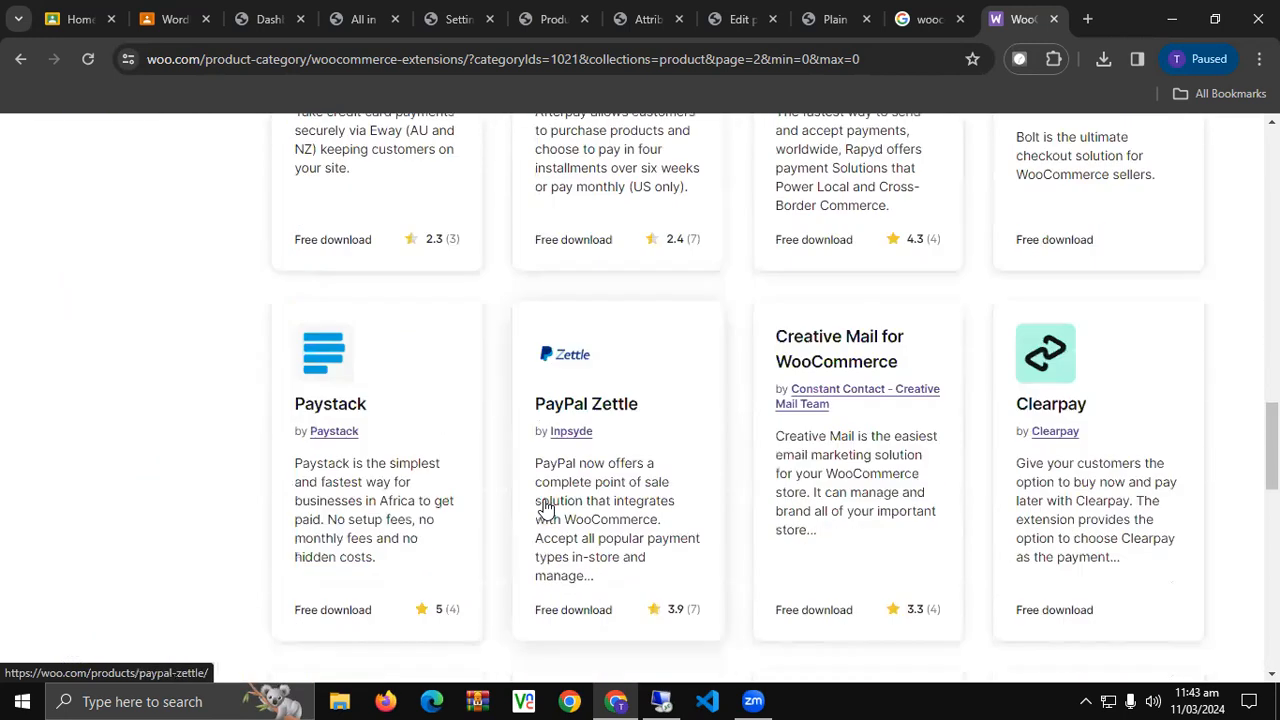
scroll(545, 508, "down", 3)
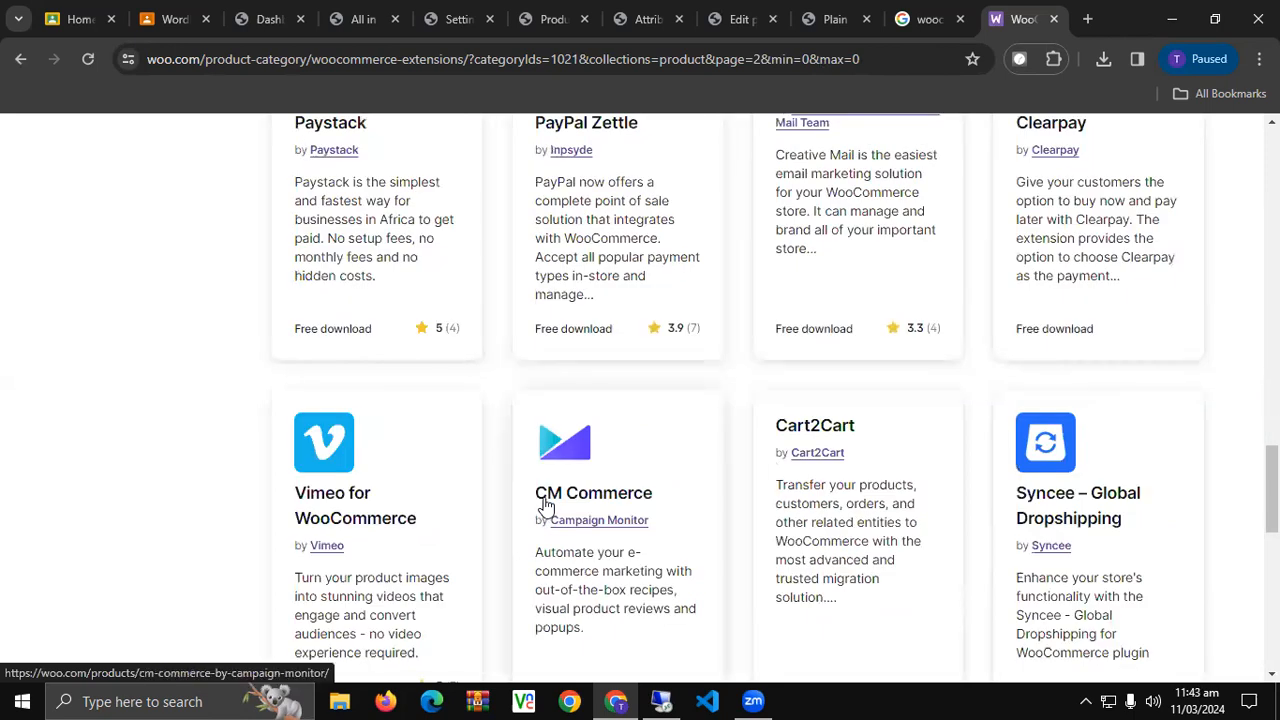
scroll(545, 508, "down", 3)
Go to page 3 of the extension results and browse cards like ShippingEasy and Dintero Checkout.
left_click(460, 508)
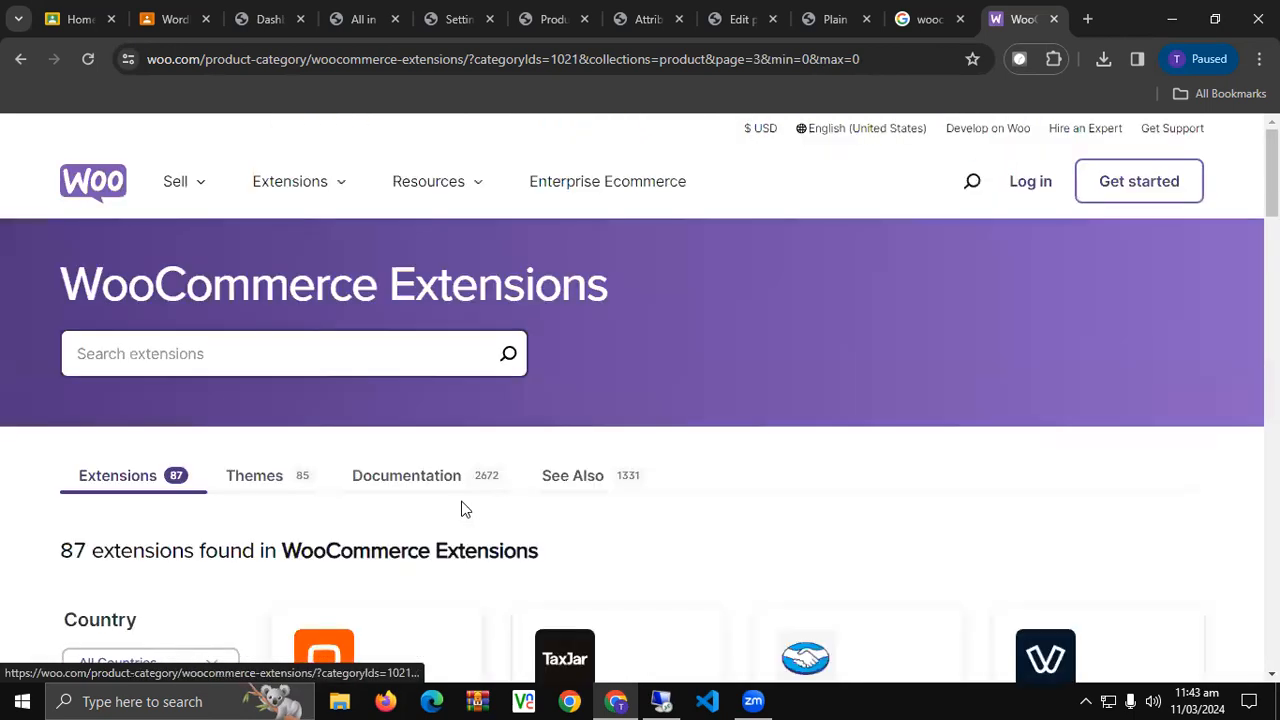
scroll(462, 509, "down", 3)
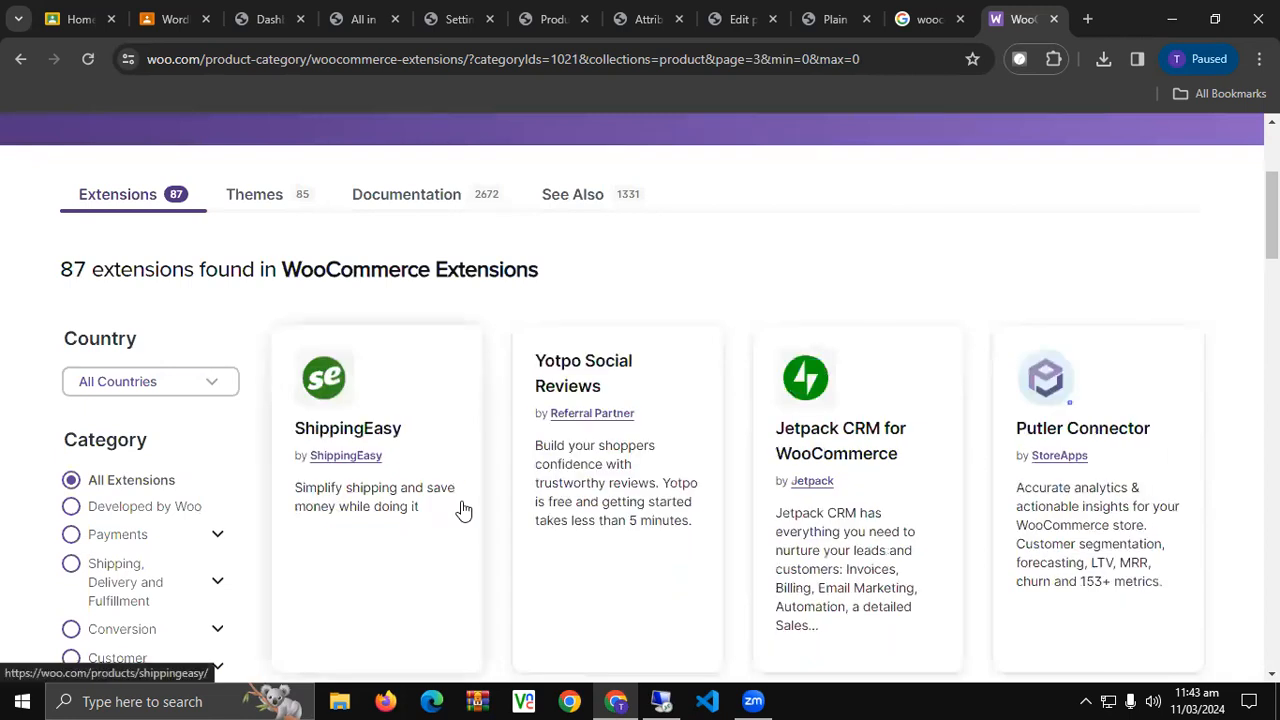
scroll(462, 509, "down", 3)
scroll(463, 508, "up", 1)
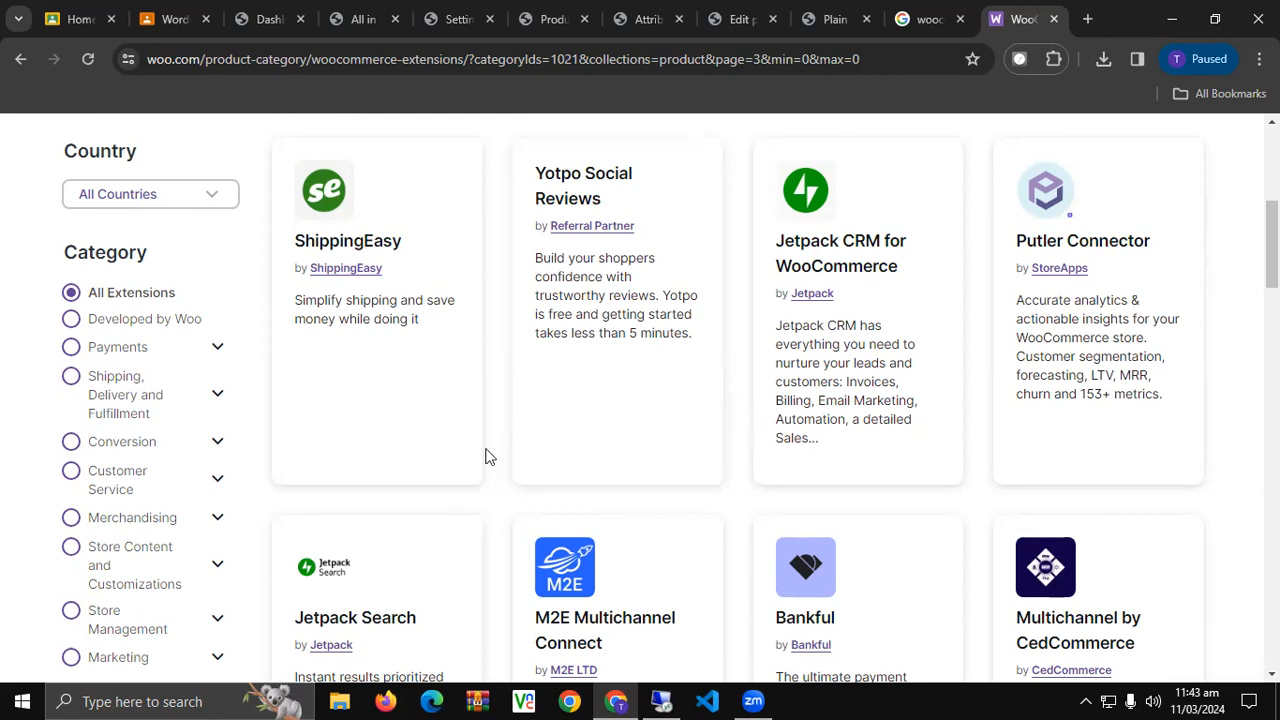
scroll(494, 446, "down", 4)
scroll(495, 447, "down", 1)
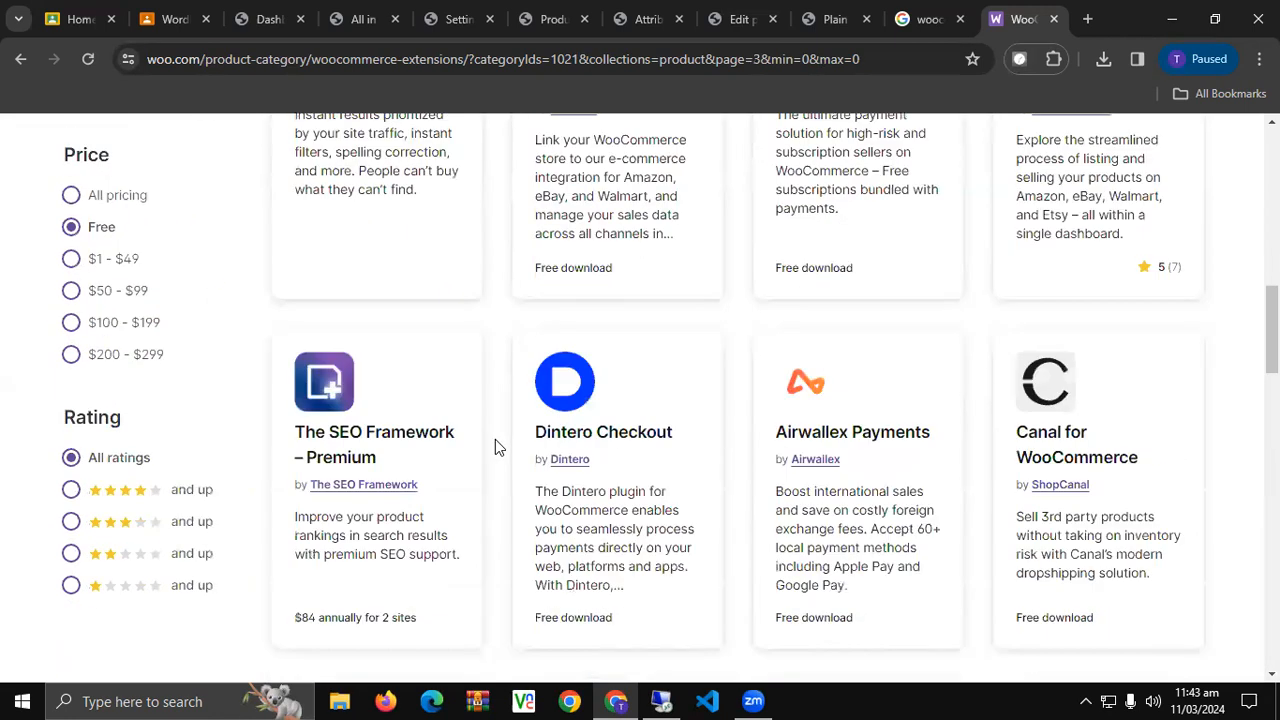
scroll(495, 446, "down", 5)
scroll(495, 446, "up", 4)
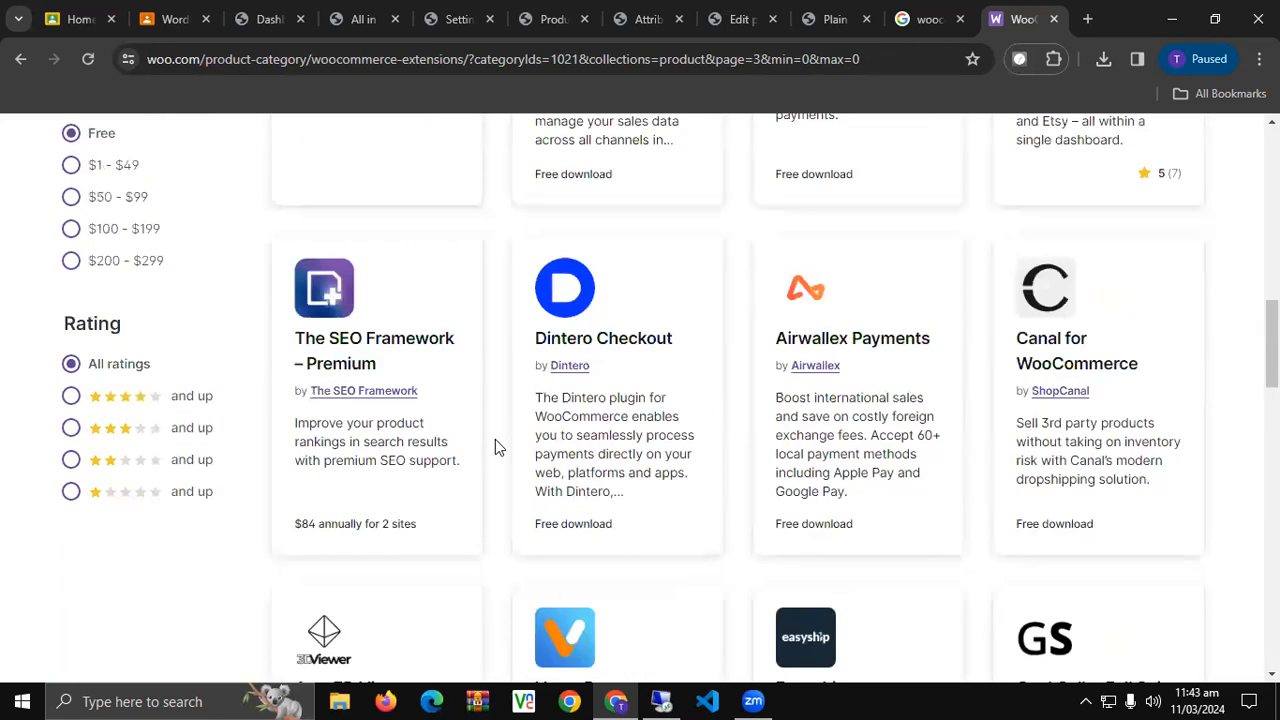
scroll(495, 446, "up", 5)
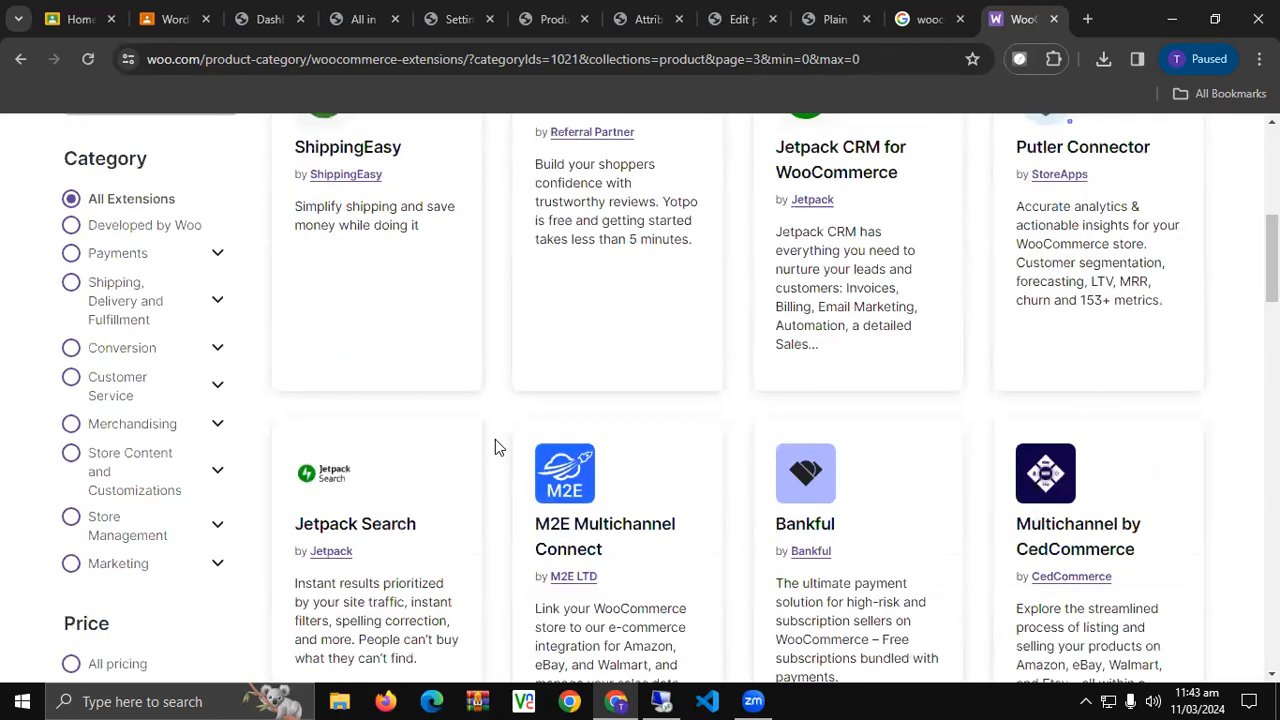
scroll(495, 446, "up", 2)
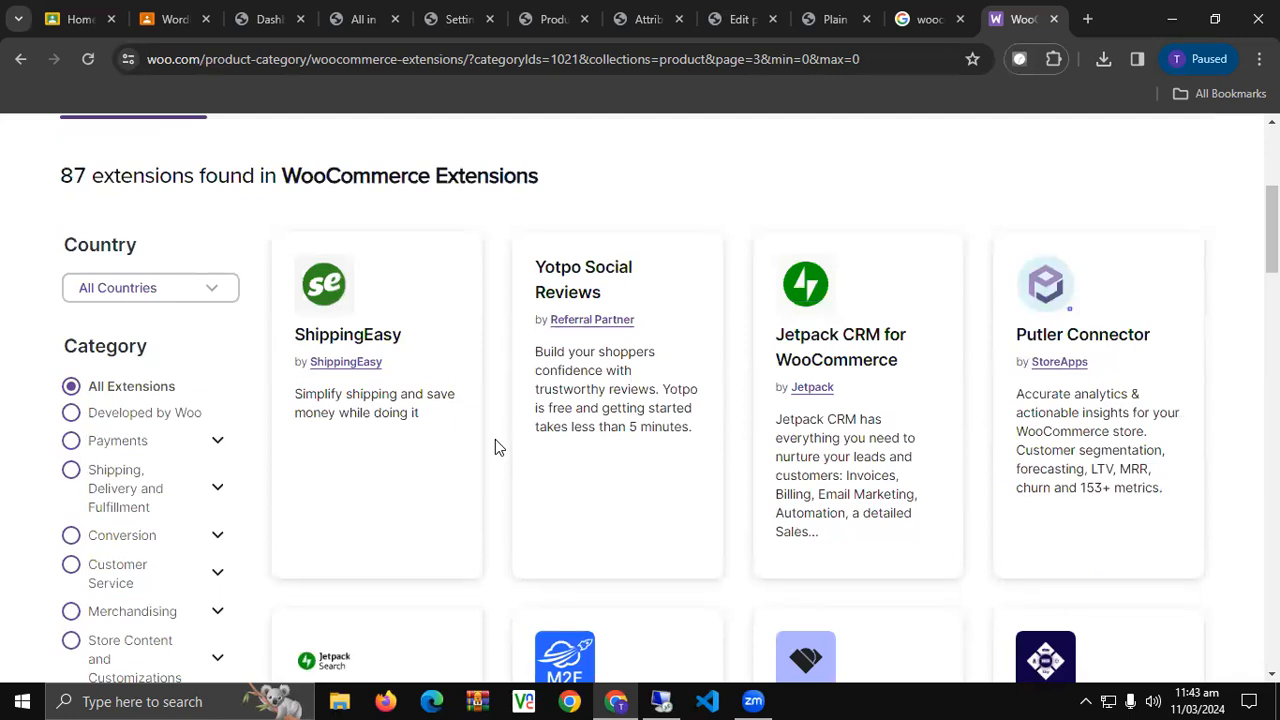
scroll(663, 449, "down", 5)
scroll(540, 478, "down", 1)
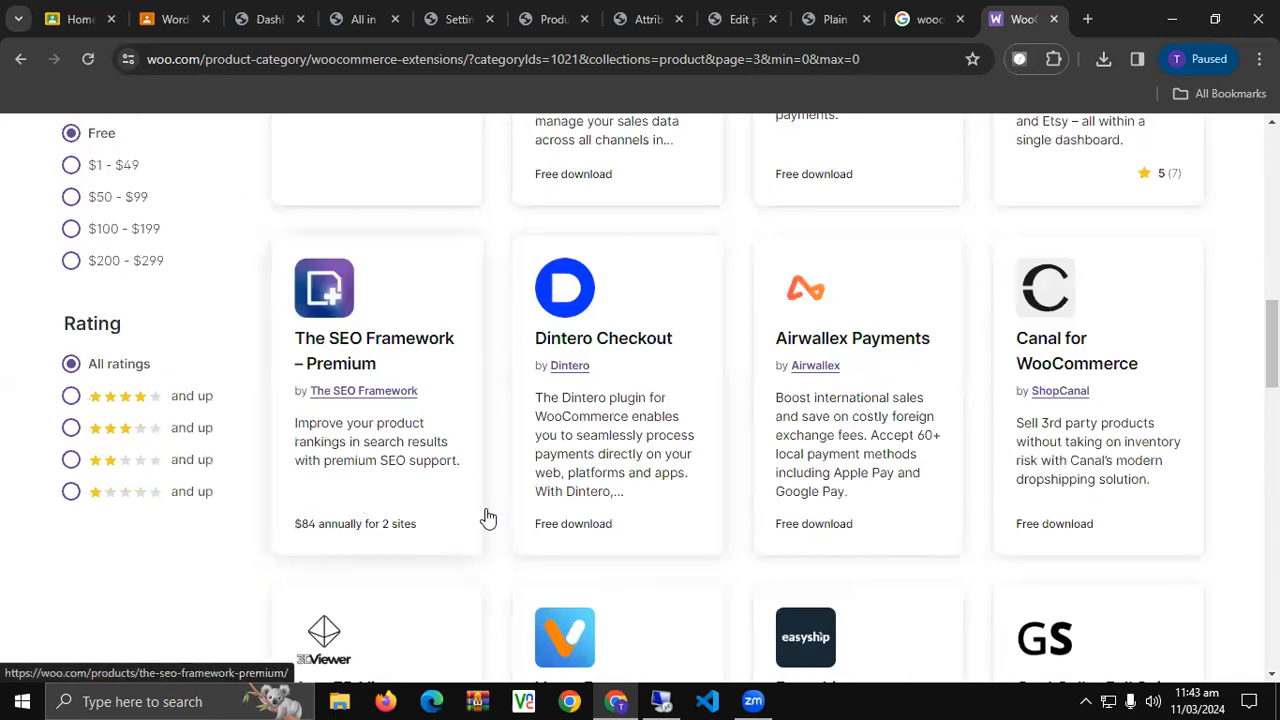
scroll(378, 530, "down", 1)
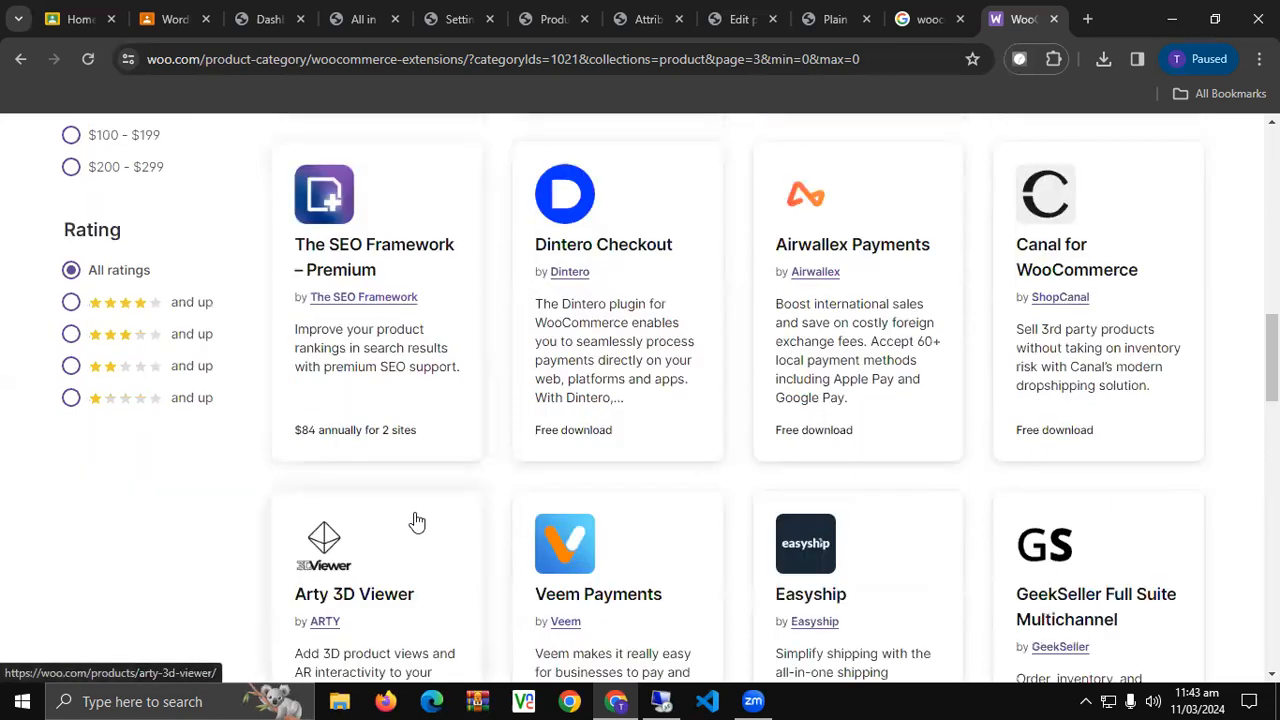
scroll(417, 520, "down", 5)
scroll(418, 514, "down", 5)
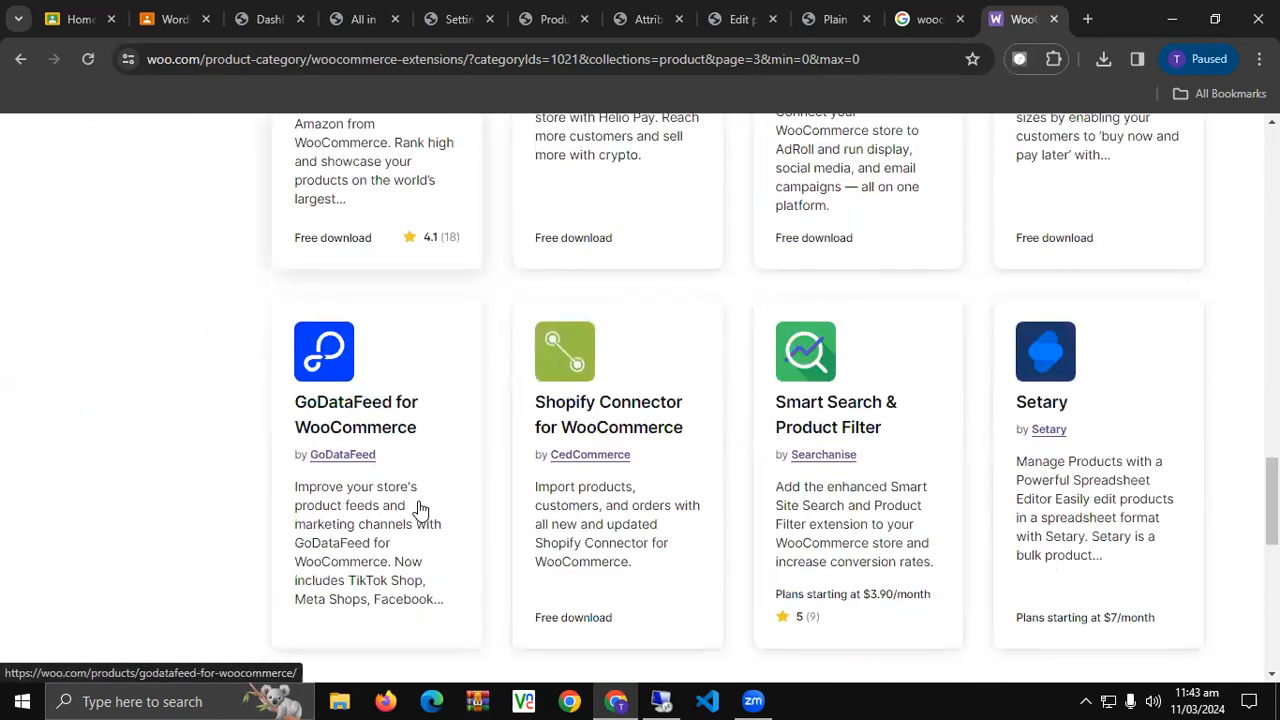
scroll(419, 514, "down", 4)
Go to page 4 of the extension results, scroll through its listings and return to the top.
left_click(518, 330)
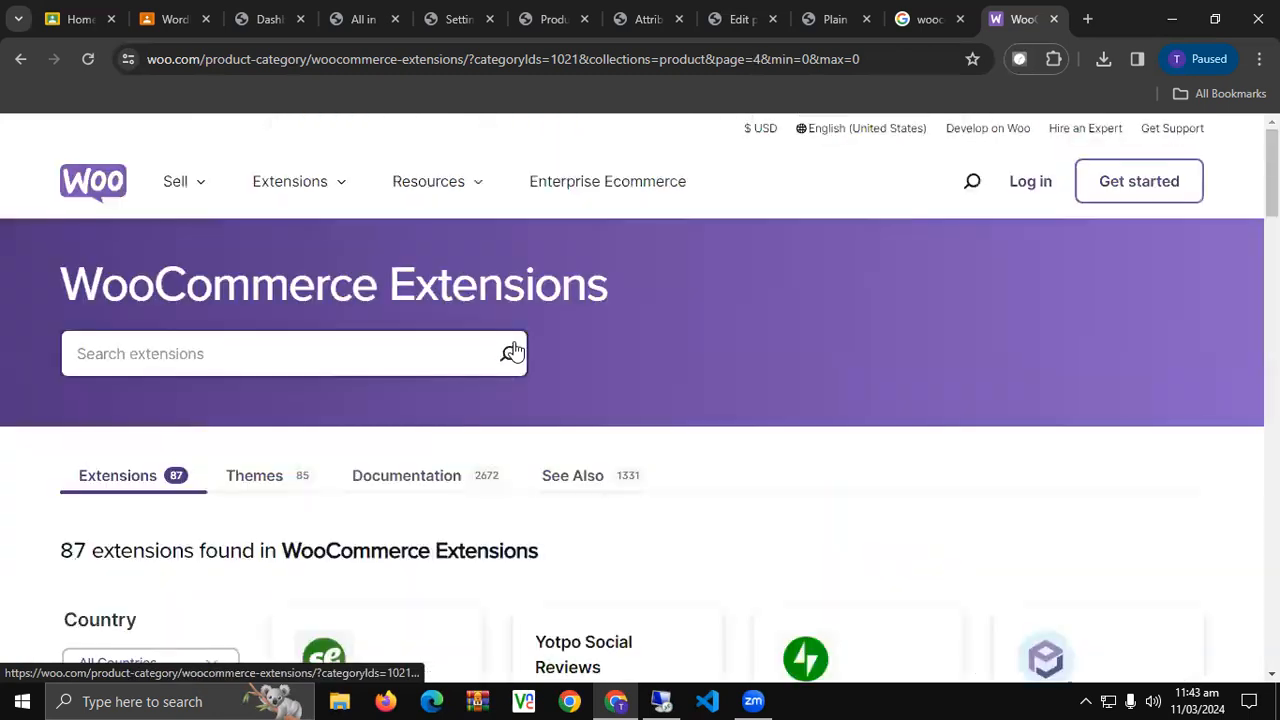
scroll(562, 458, "down", 4)
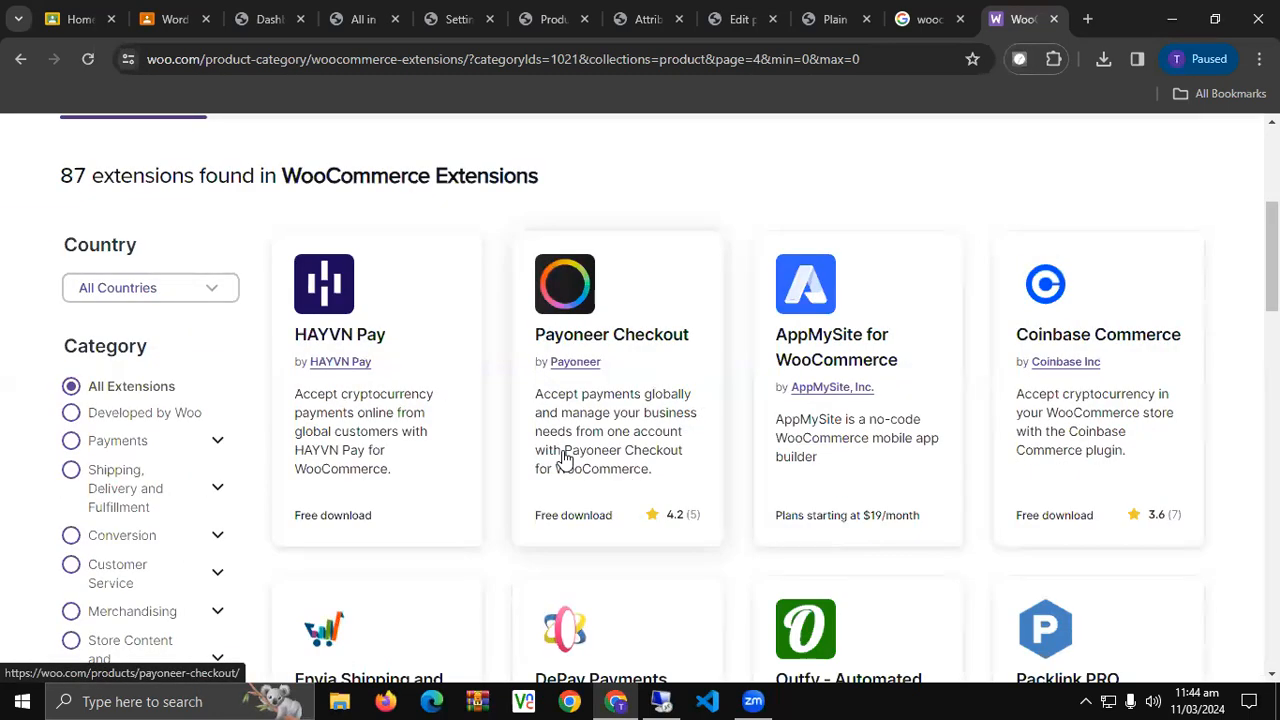
scroll(757, 475, "down", 4)
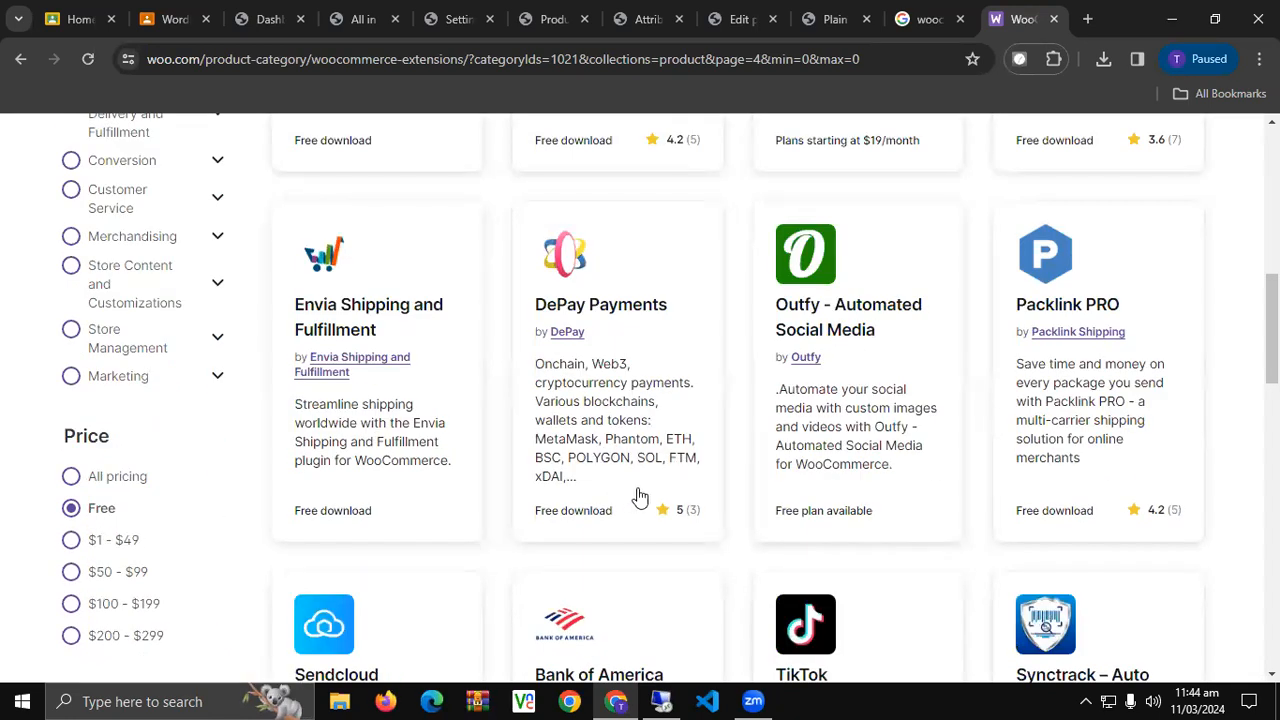
scroll(640, 497, "down", 3)
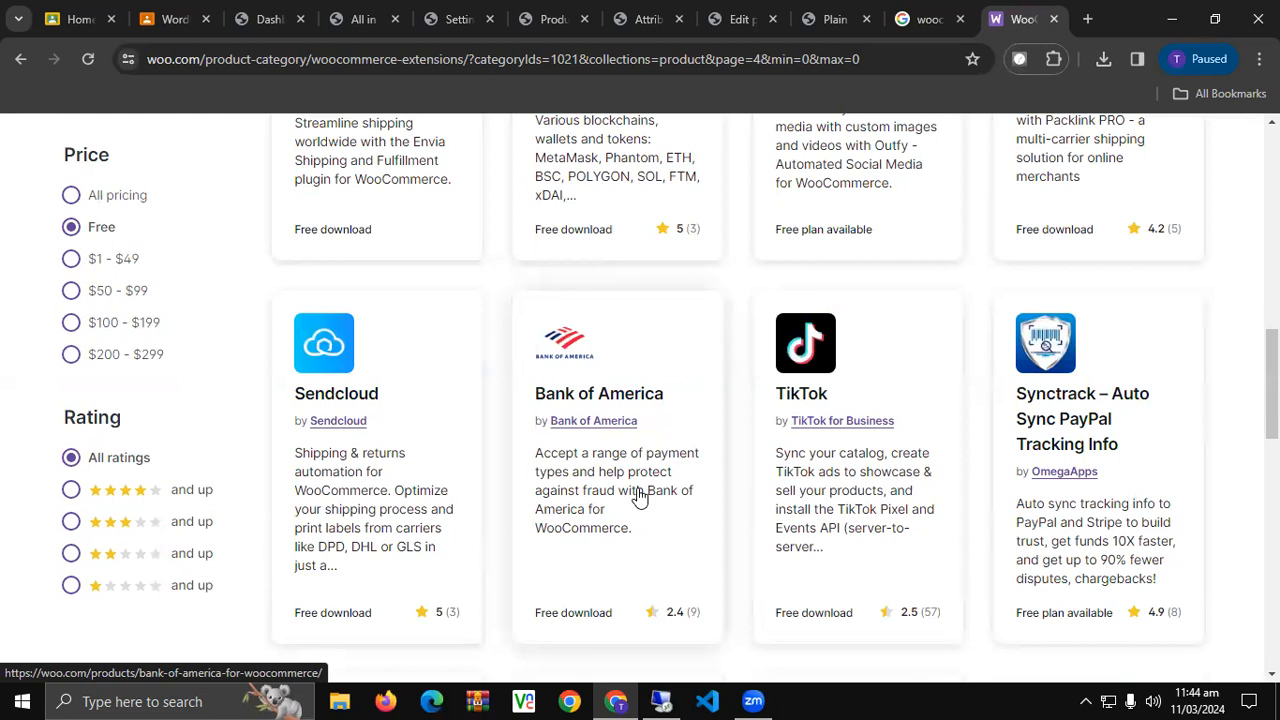
scroll(640, 497, "down", 3)
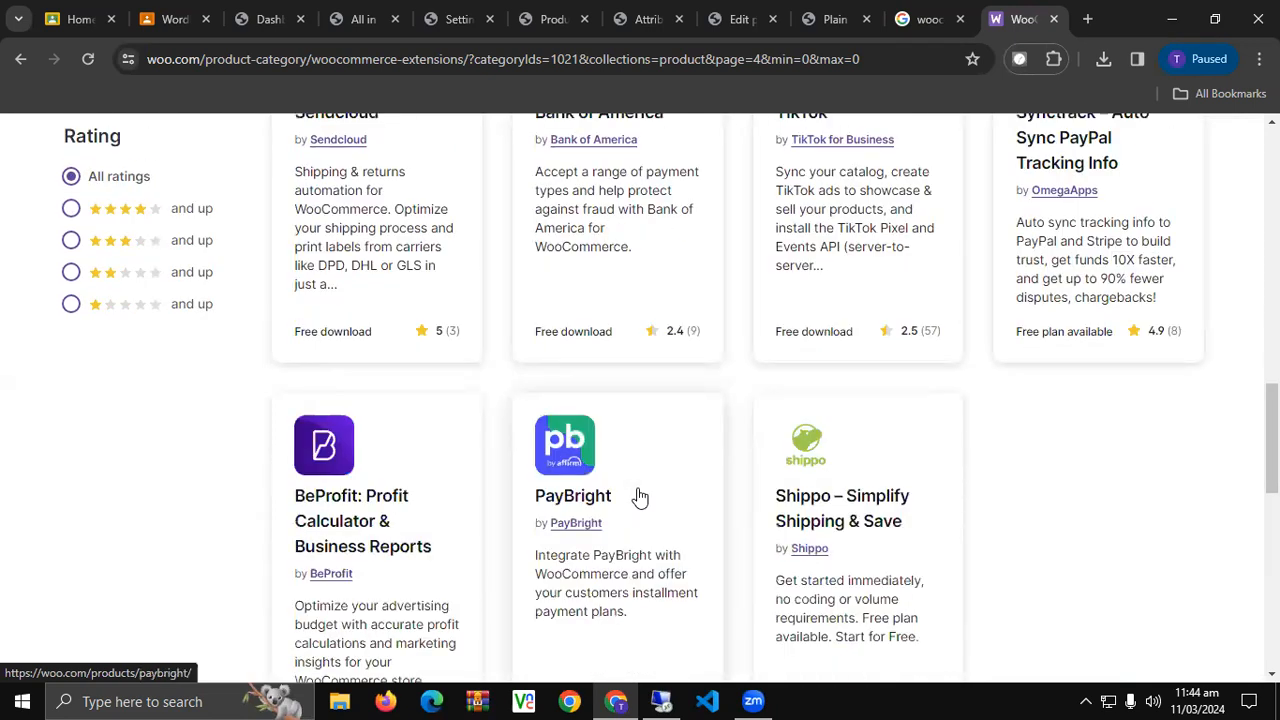
scroll(640, 497, "down", 2)
scroll(640, 495, "up", 7)
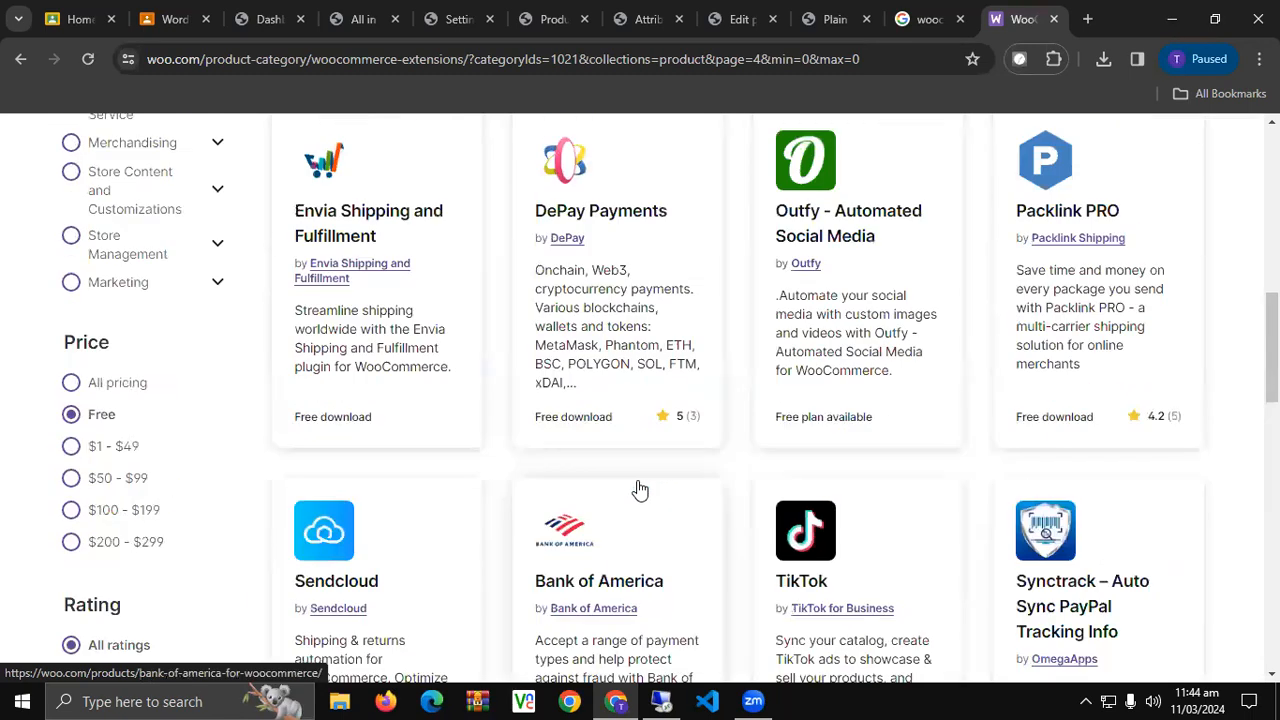
scroll(640, 488, "up", 6)
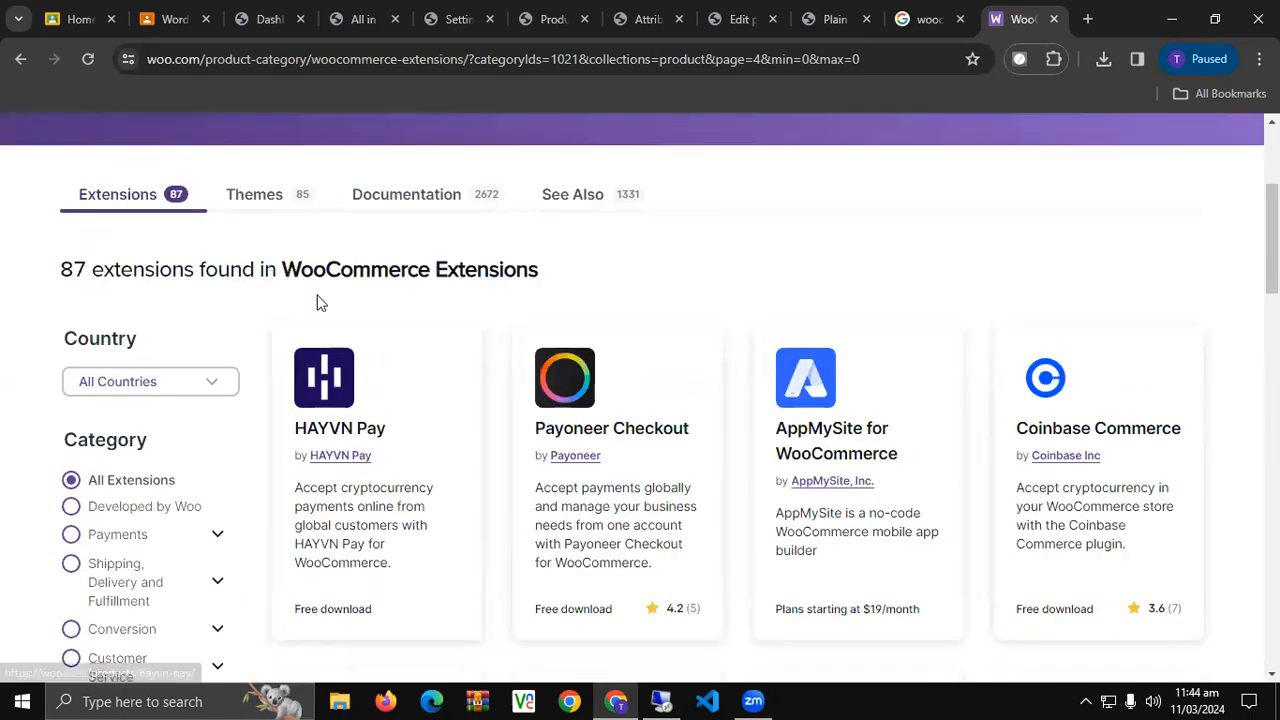
scroll(371, 337, "down", 3)
scroll(365, 345, "down", 2)
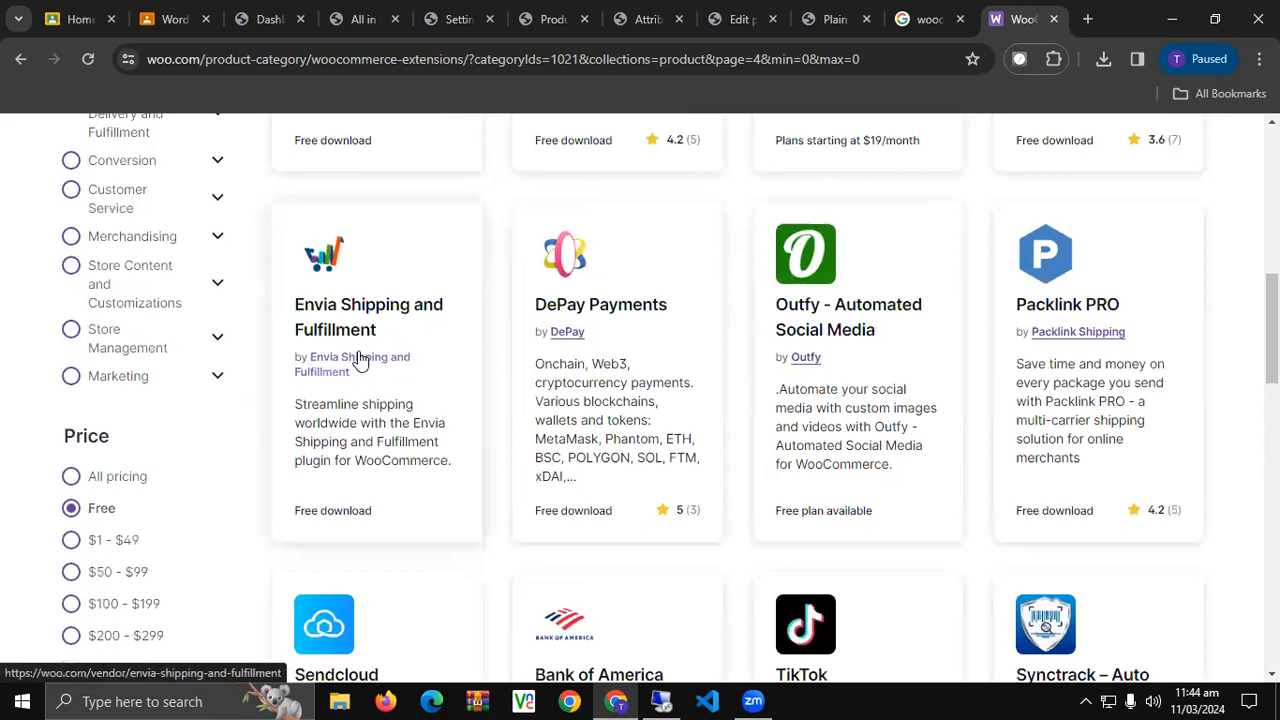
scroll(190, 430, "down", 2)
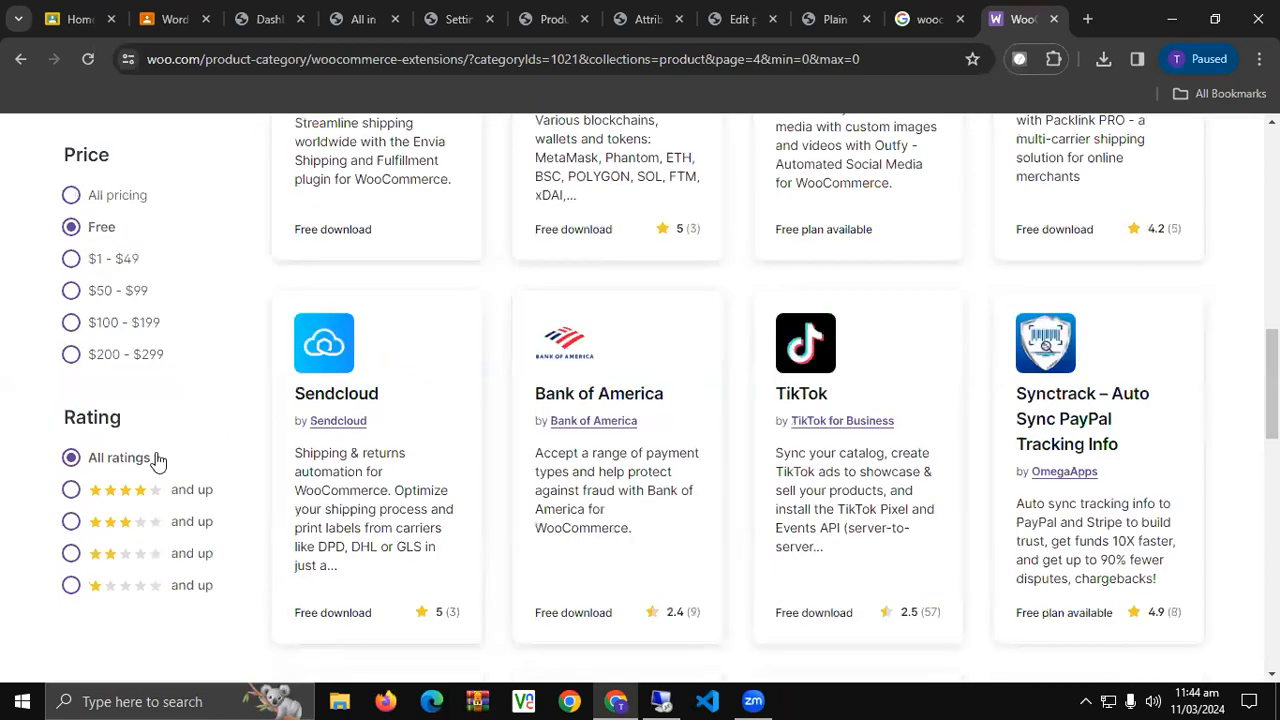
scroll(176, 436, "up", 5)
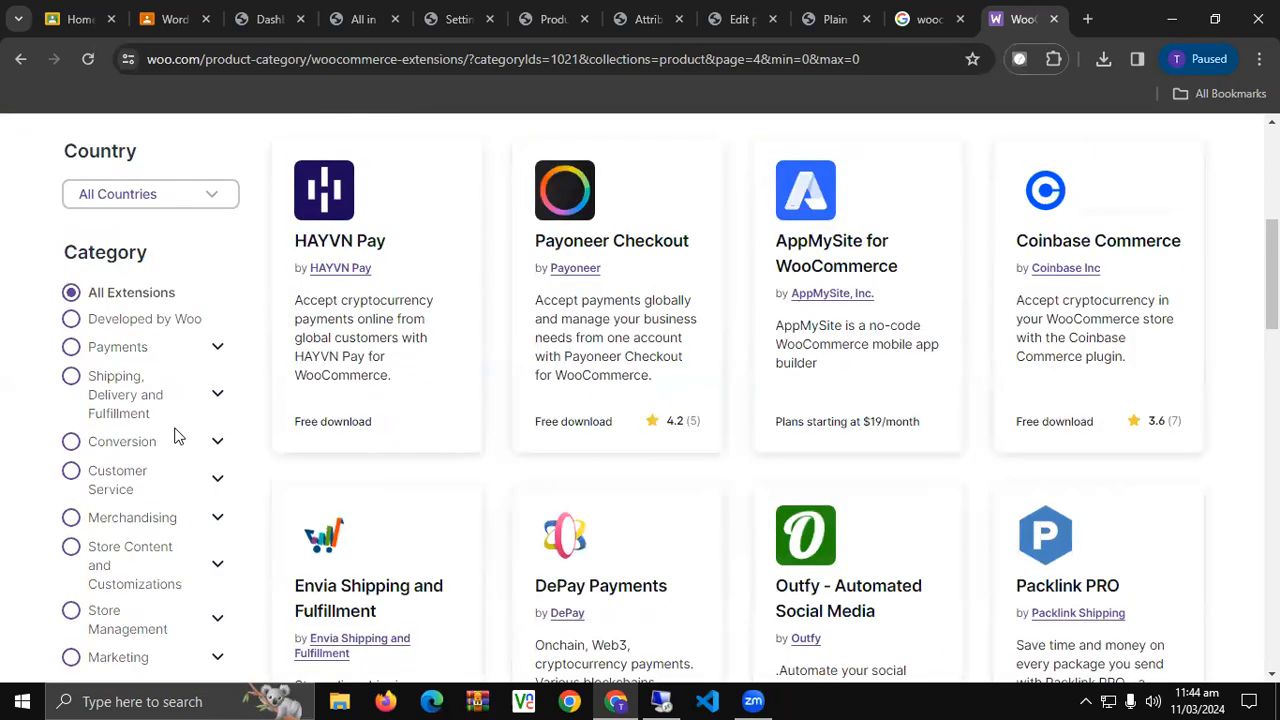
scroll(174, 436, "up", 3)
Switch the marketplace listing to Themes and filter it to free themes.
left_click(258, 386)
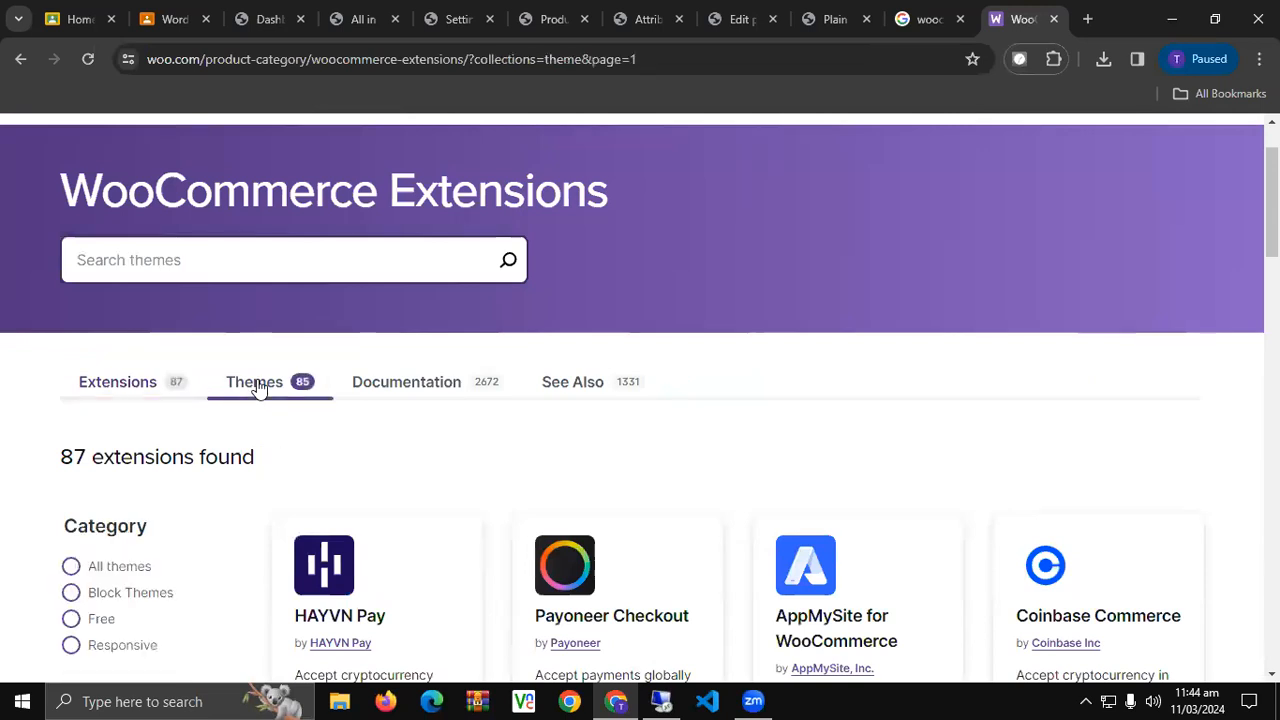
scroll(257, 386, "down", 3)
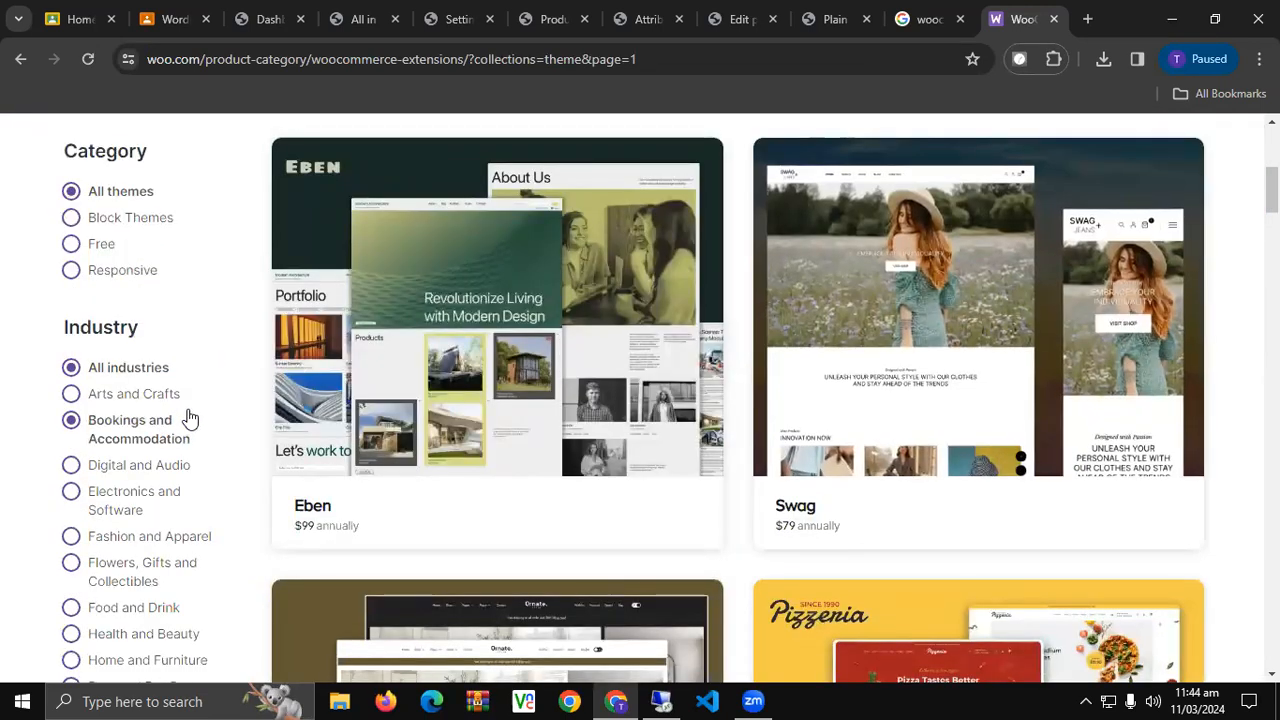
left_click(100, 248)
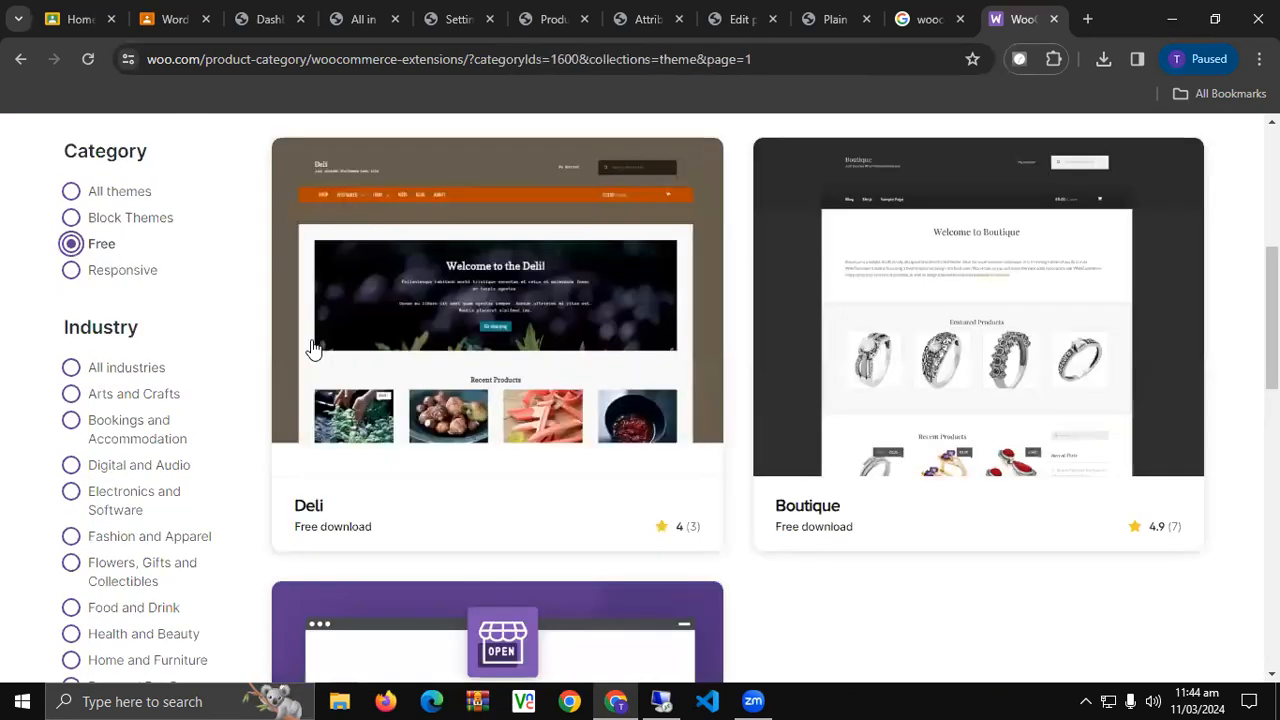
scroll(550, 385, "down", 4)
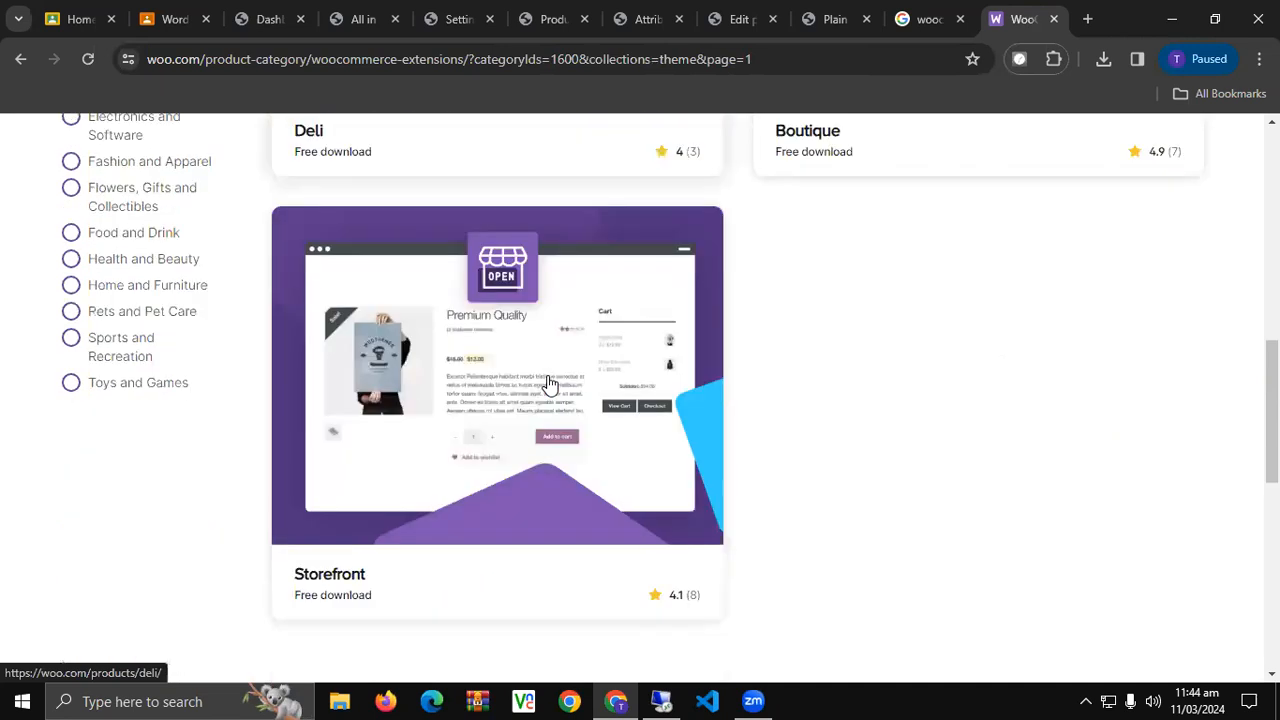
scroll(550, 385, "up", 2)
scroll(550, 385, "down", 3)
scroll(477, 422, "up", 3)
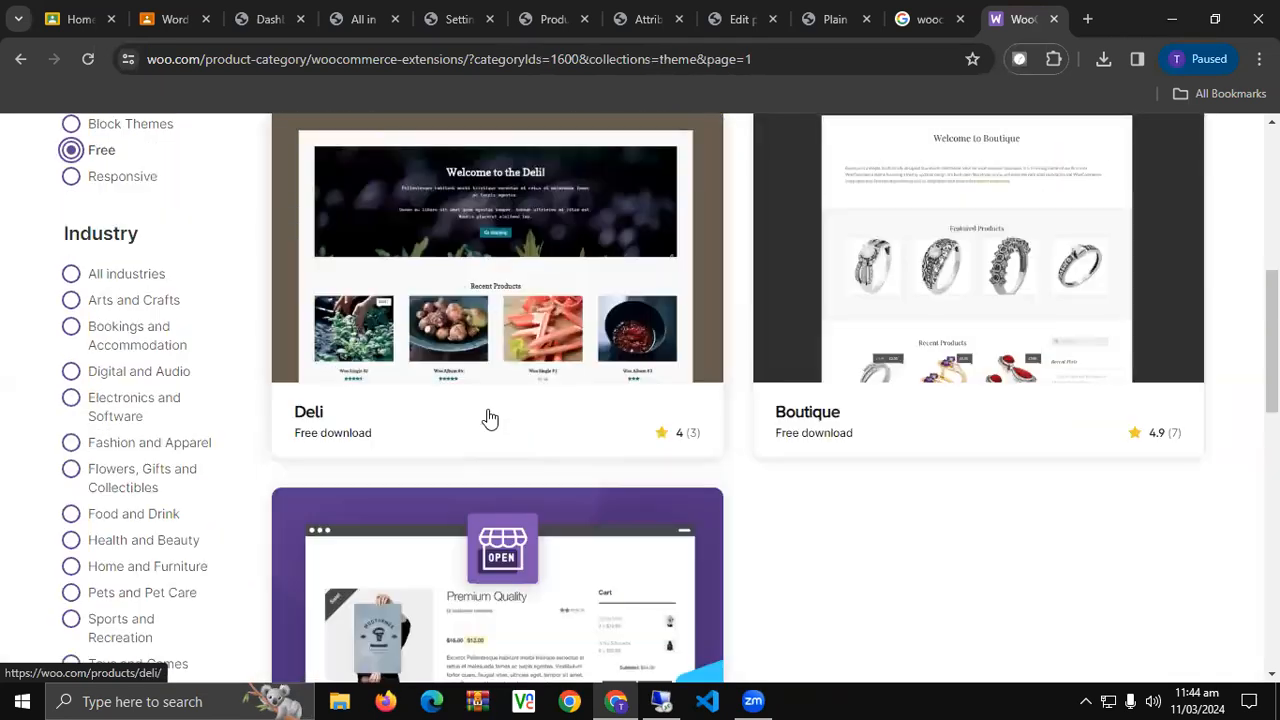
scroll(969, 465, "up", 2)
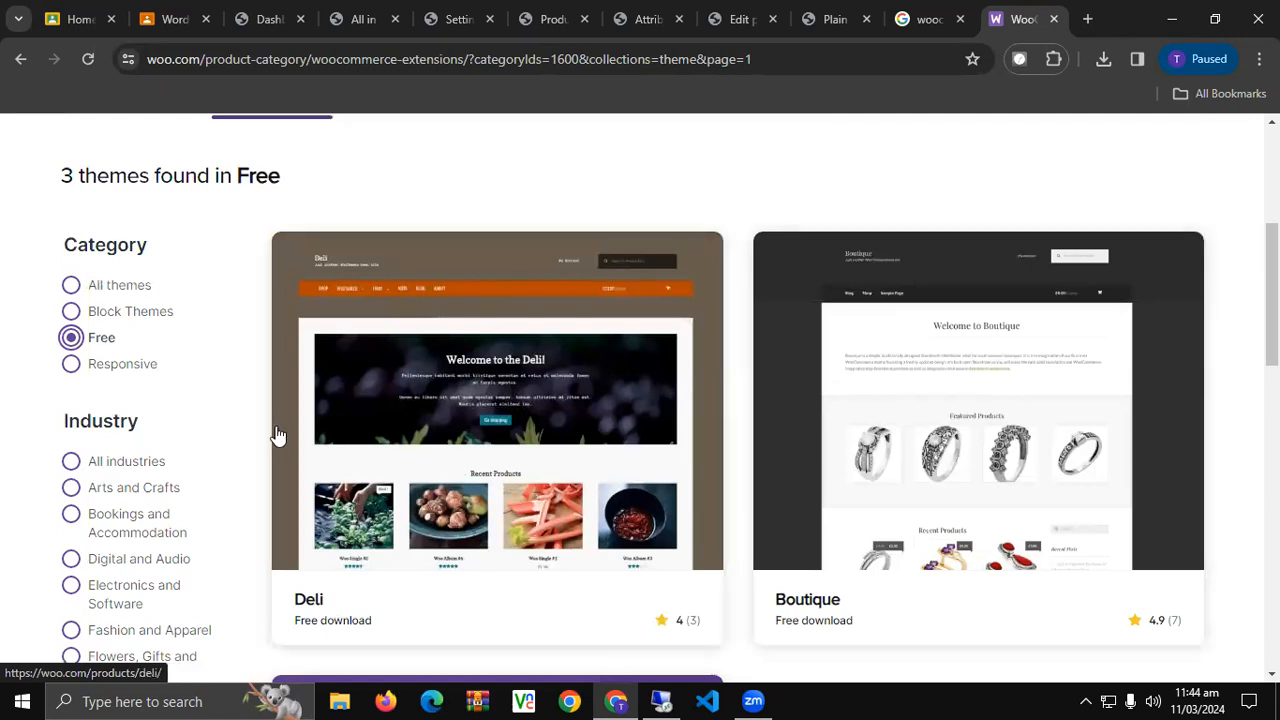
scroll(255, 422, "down", 2)
Narrow the themes to the Electronics and Software industry and the Responsive category.
left_click(180, 410)
scroll(180, 410, "down", 2)
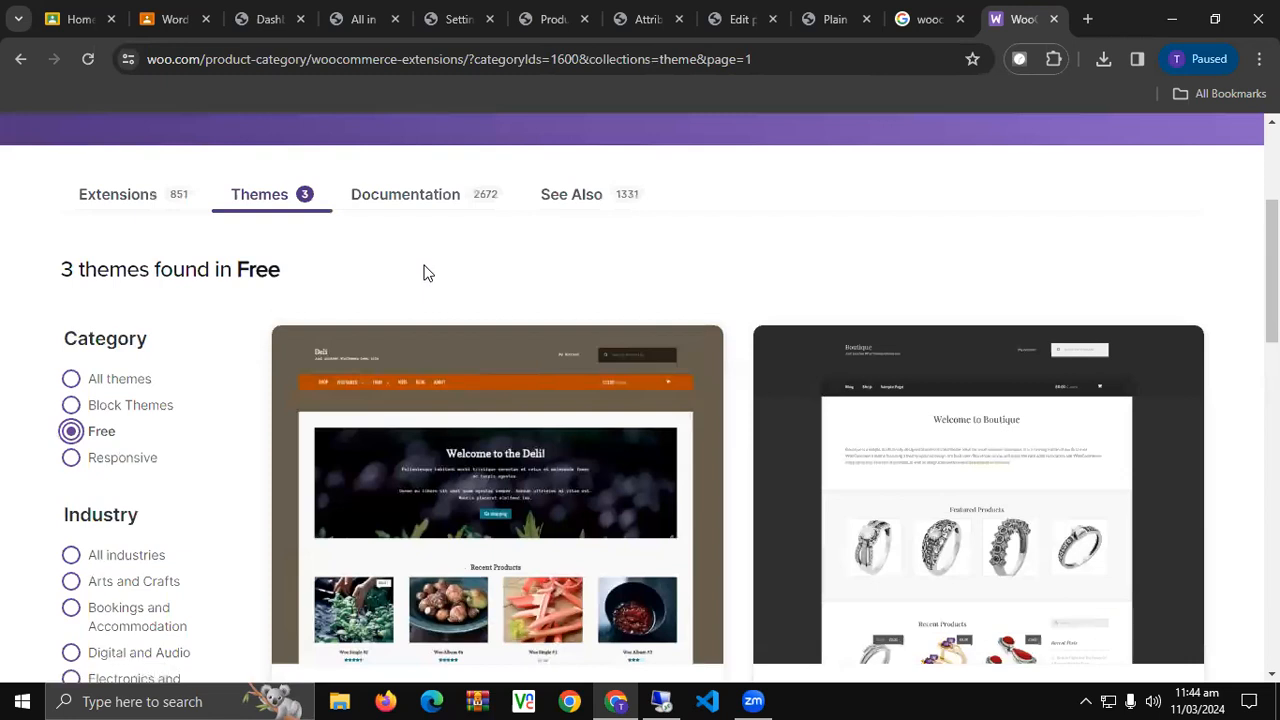
left_click(134, 463)
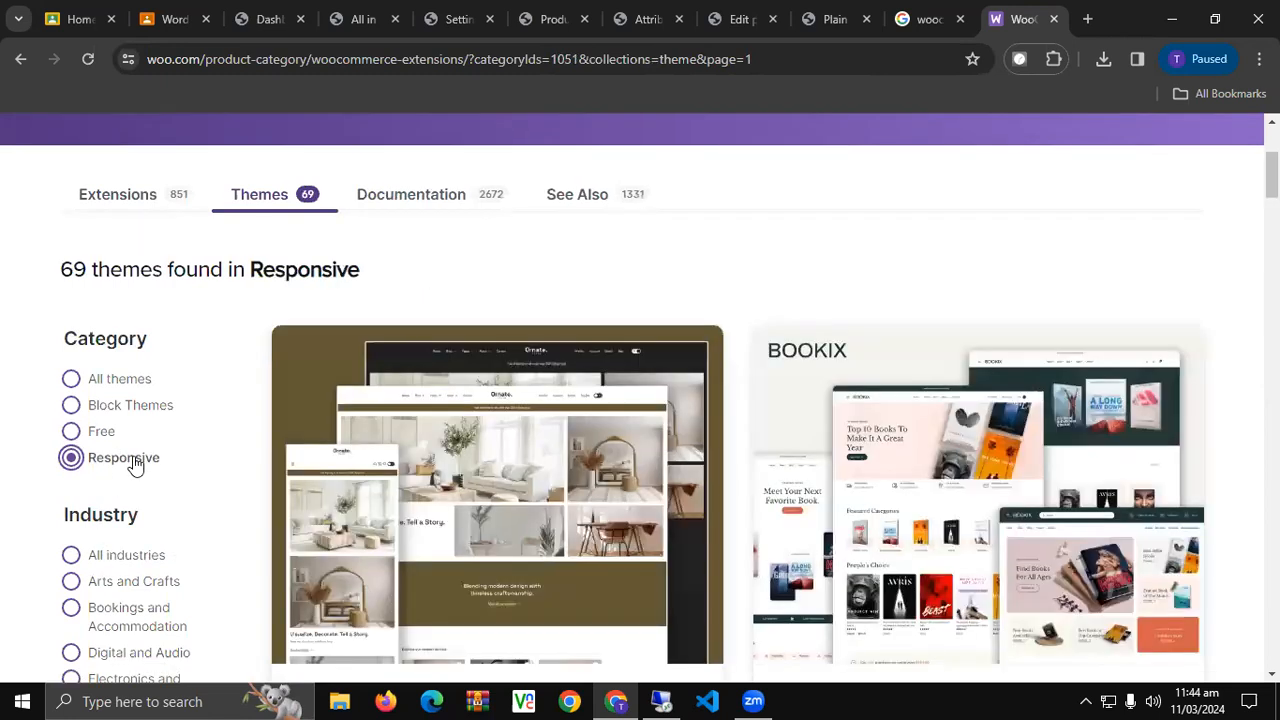
scroll(492, 442, "down", 1)
scroll(492, 442, "down", 1)
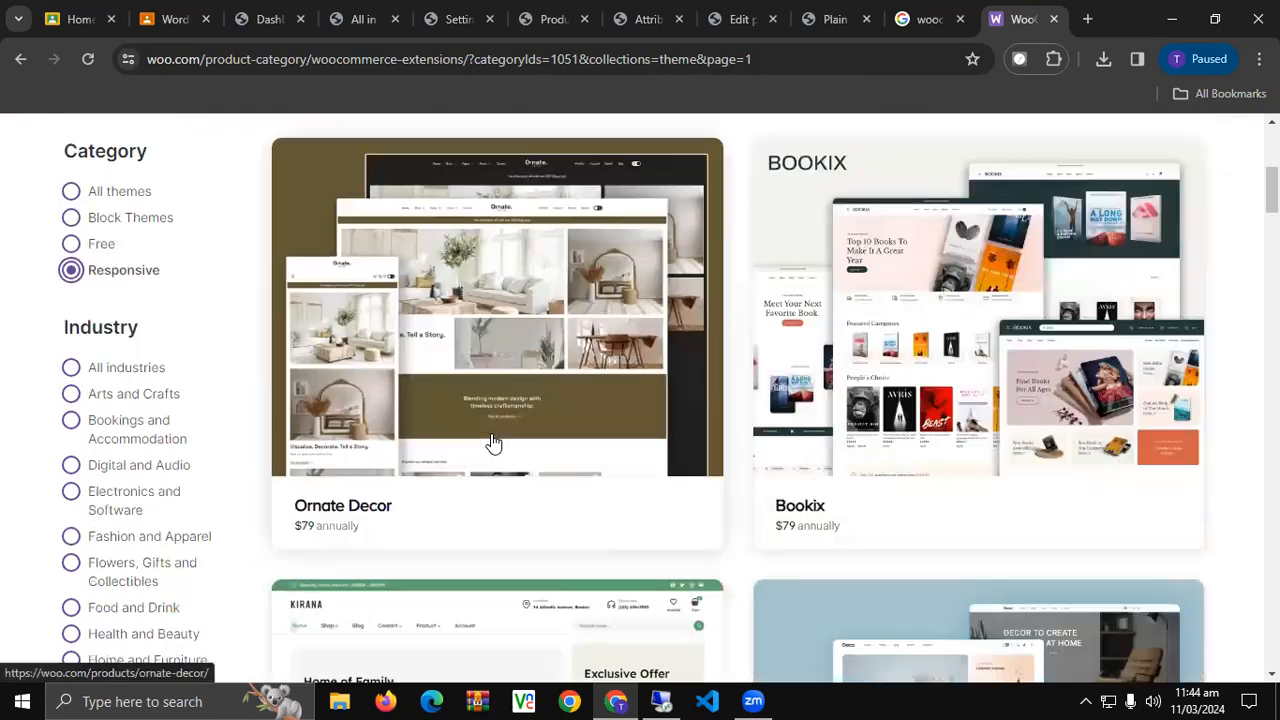
scroll(493, 443, "down", 1)
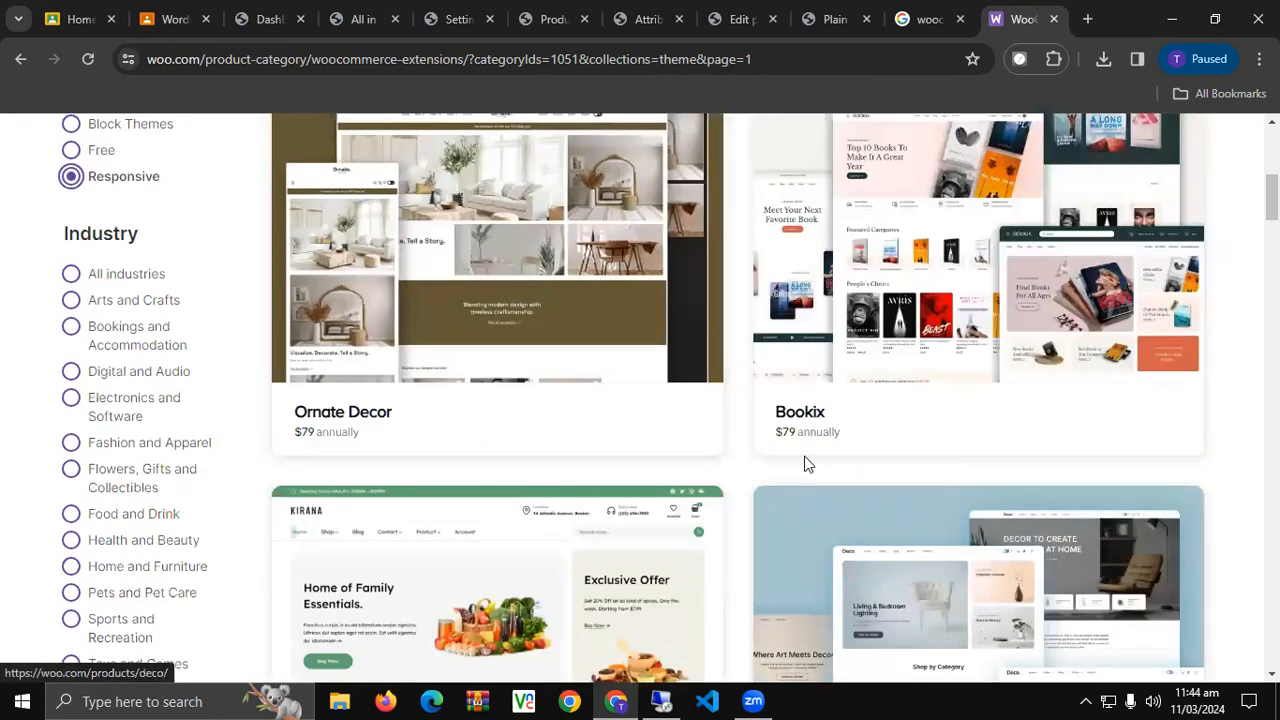
scroll(482, 465, "down", 2)
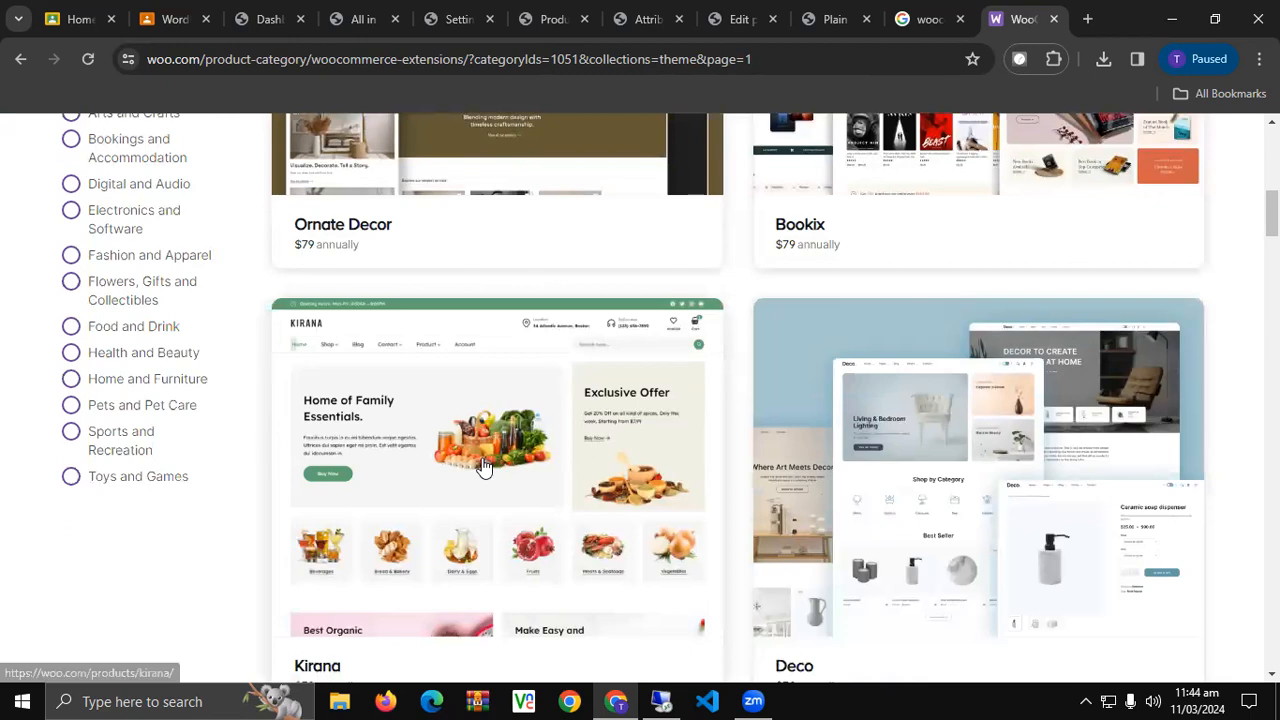
scroll(482, 466, "down", 3)
scroll(482, 466, "down", 2)
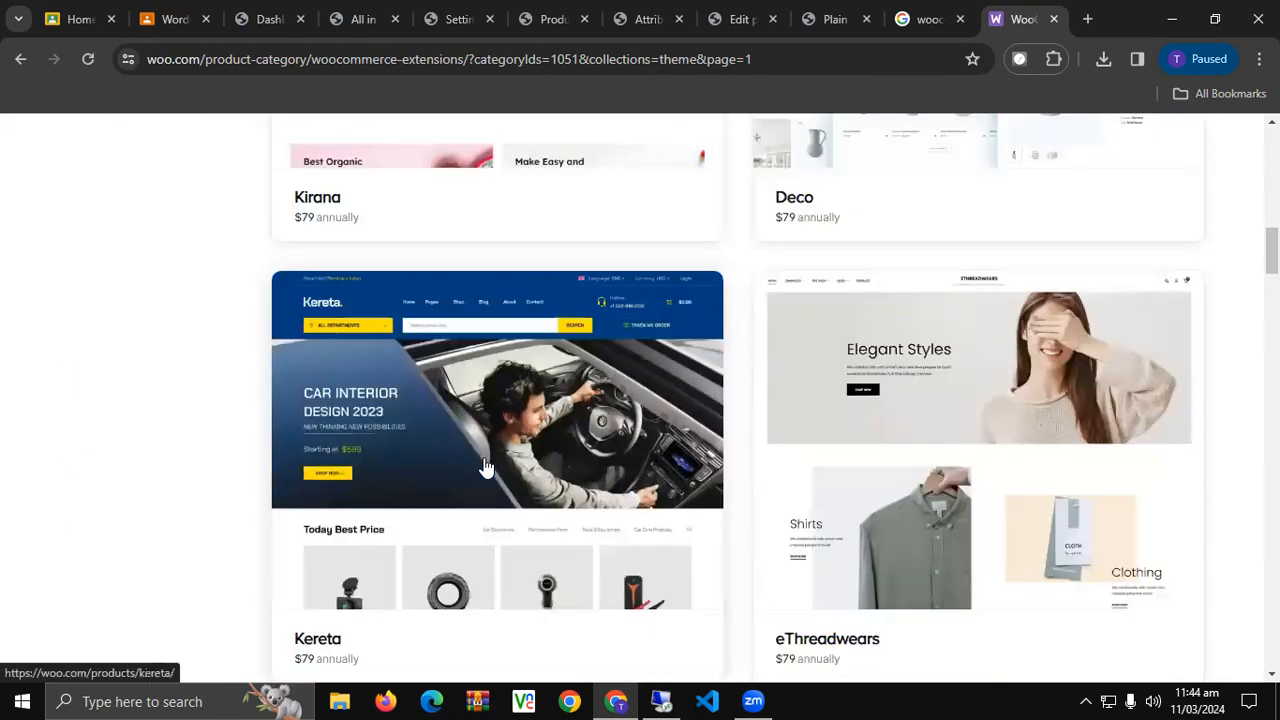
scroll(486, 466, "down", 5)
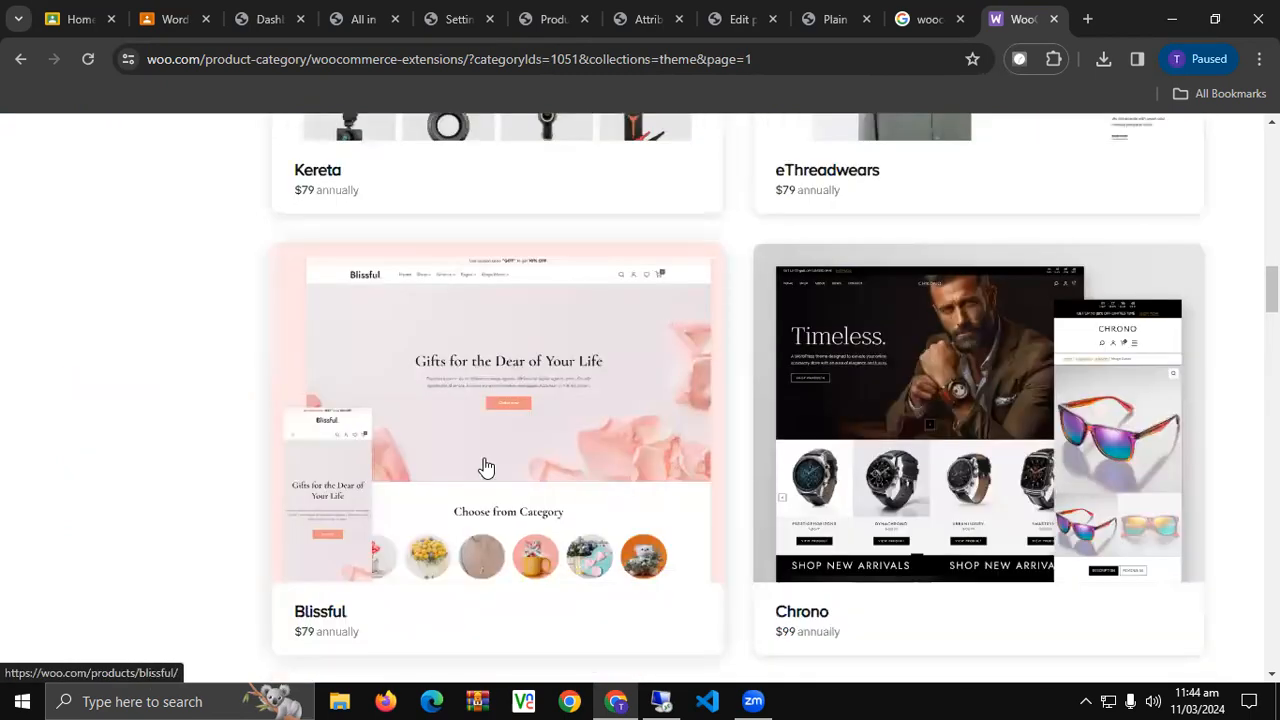
scroll(486, 466, "down", 2)
scroll(486, 466, "down", 4)
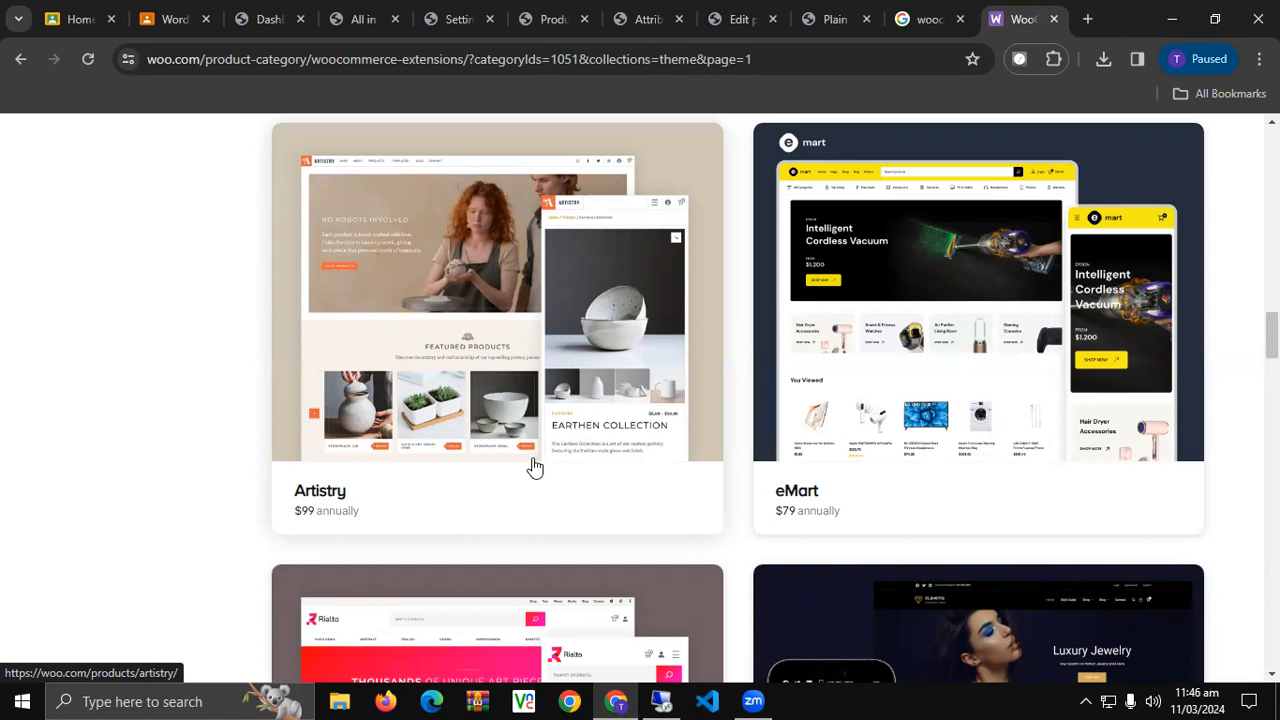
Browse the 69 Responsive themes, including Ornate Decor and Bookix at $79 annually.
scroll(808, 455, "down", 8)
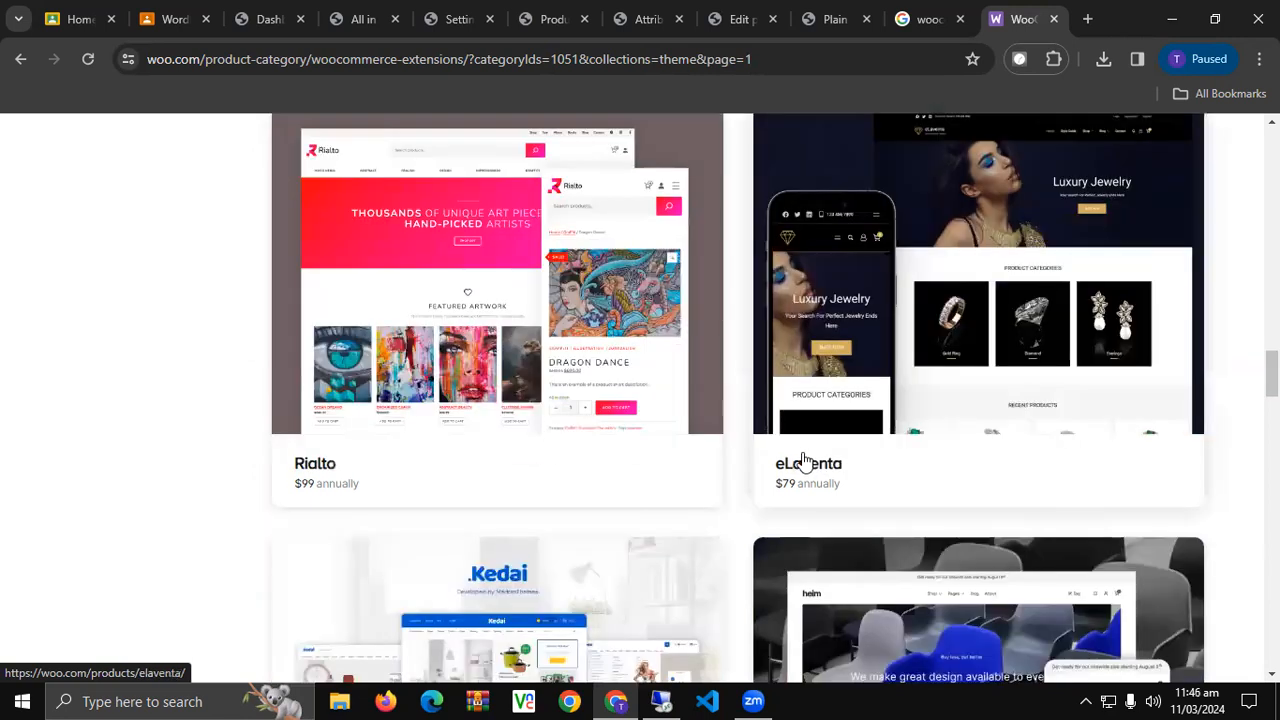
scroll(820, 374, "down", 5)
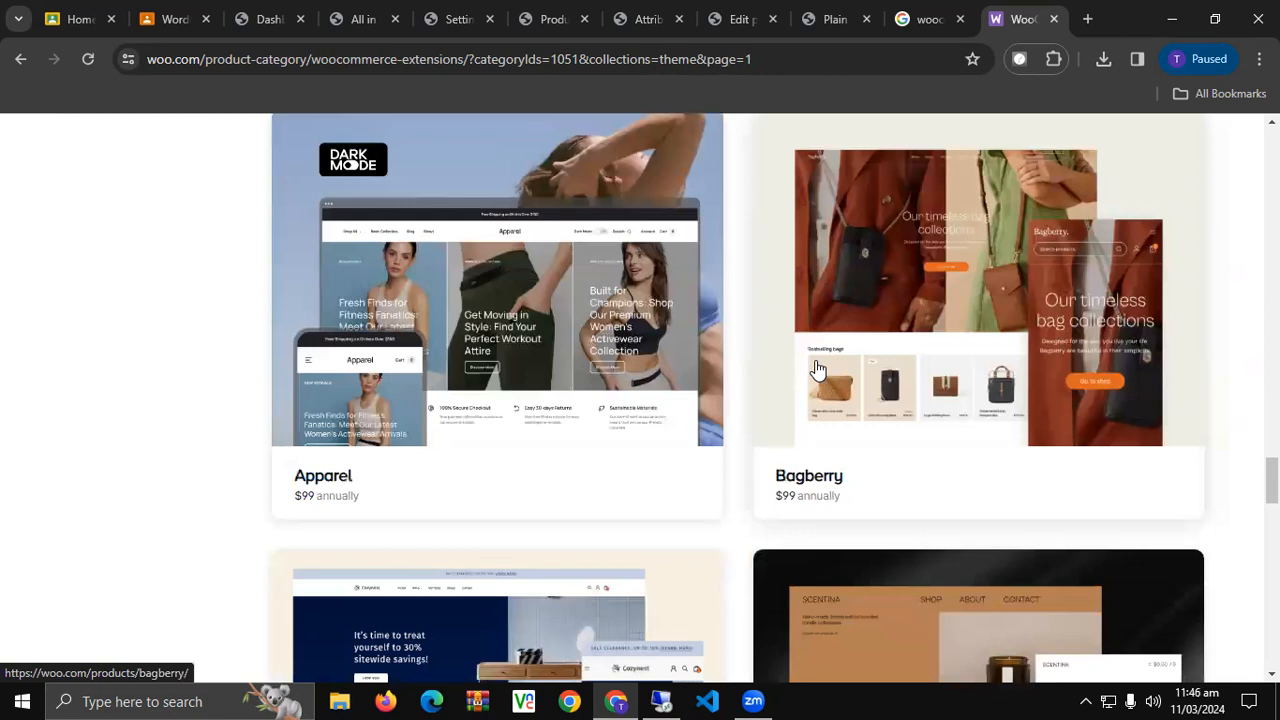
scroll(817, 370, "down", 10)
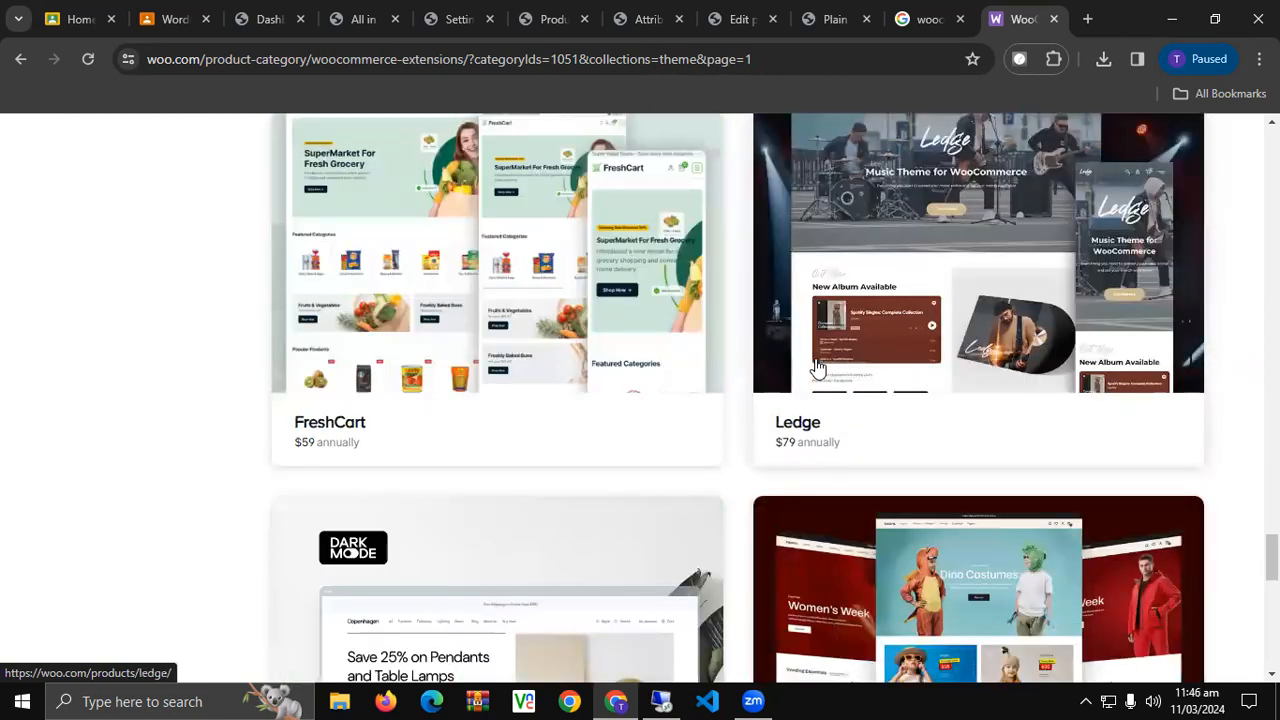
scroll(815, 365, "down", 5)
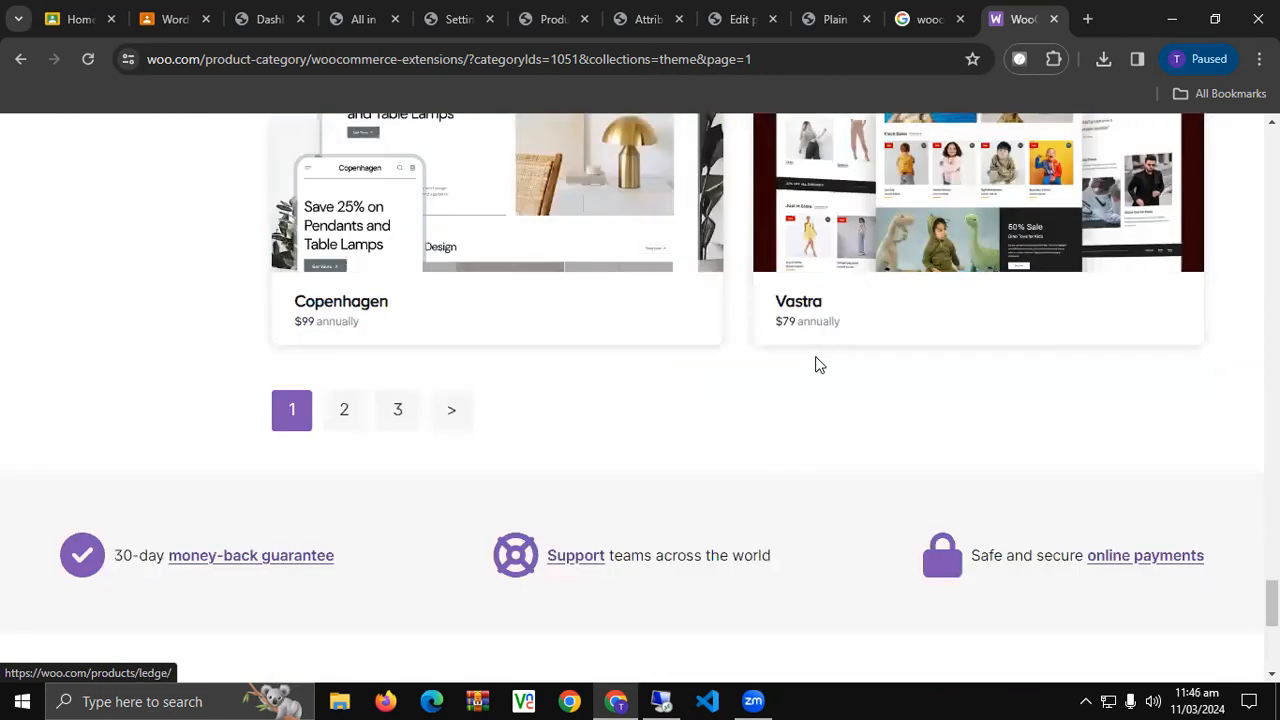
scroll(817, 364, "up", 8)
scroll(817, 364, "up", 10)
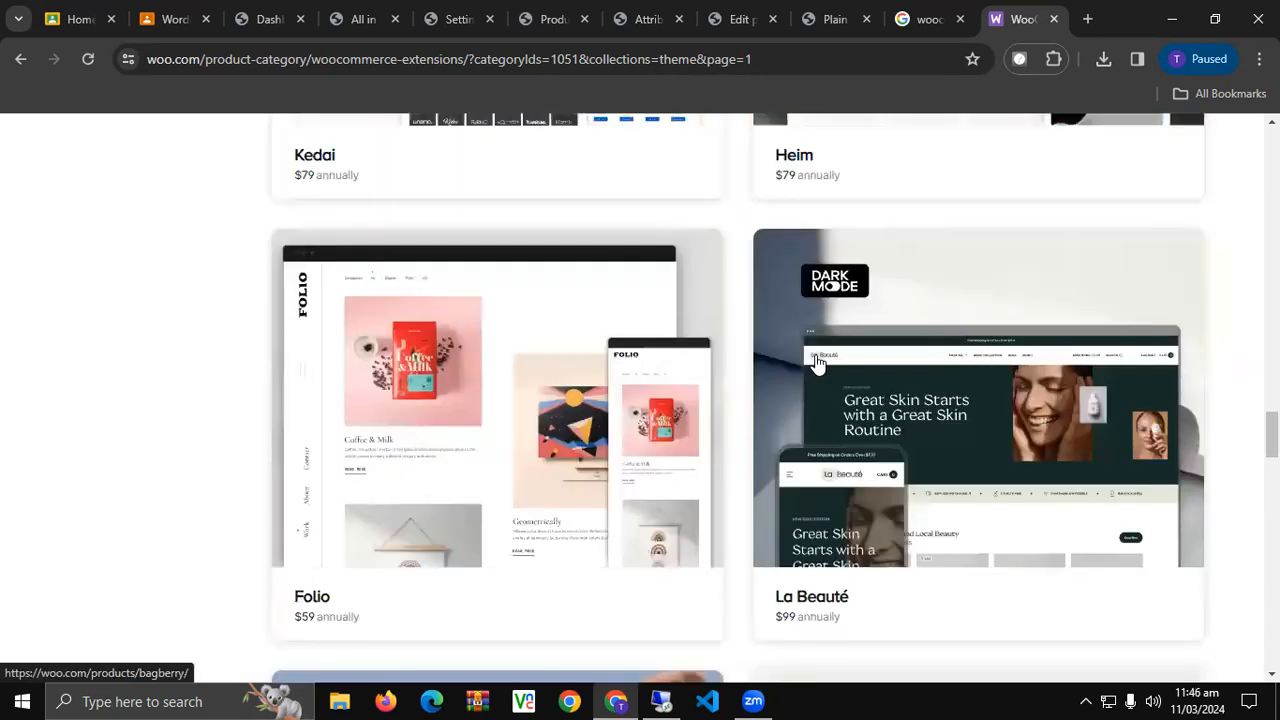
scroll(817, 364, "up", 15)
scroll(817, 362, "up", 8)
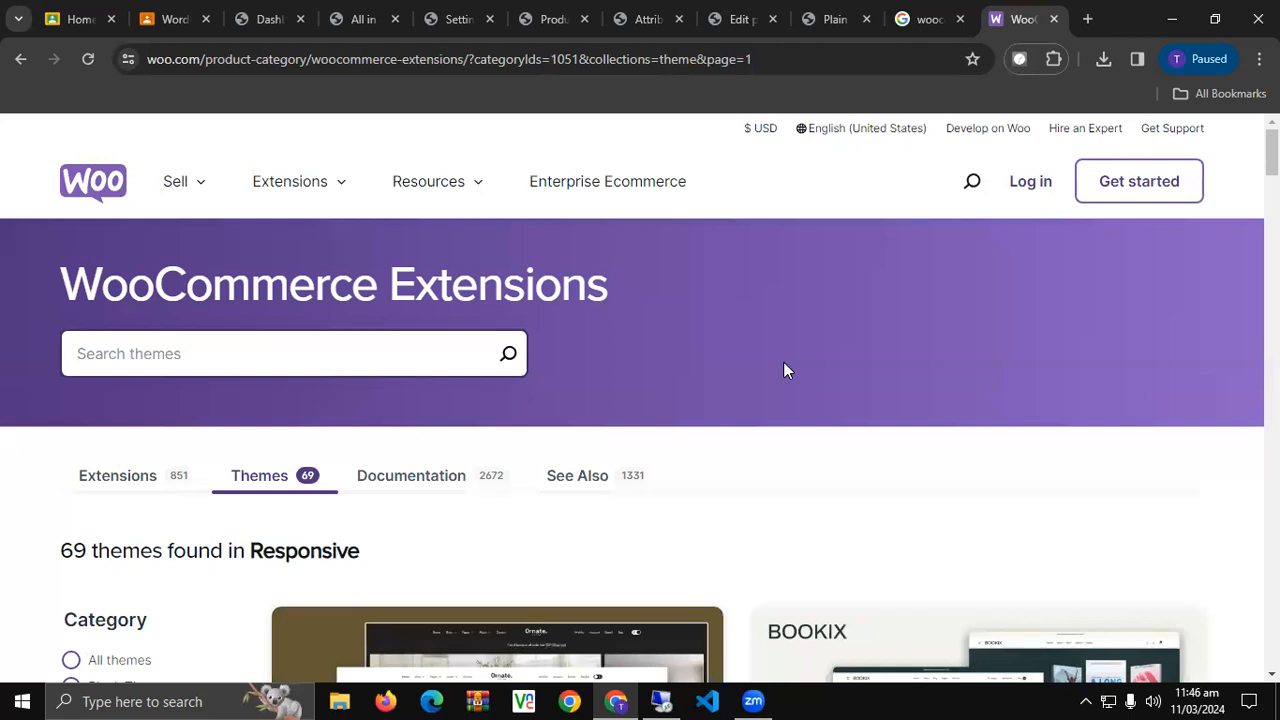
scroll(806, 357, "down", 5)
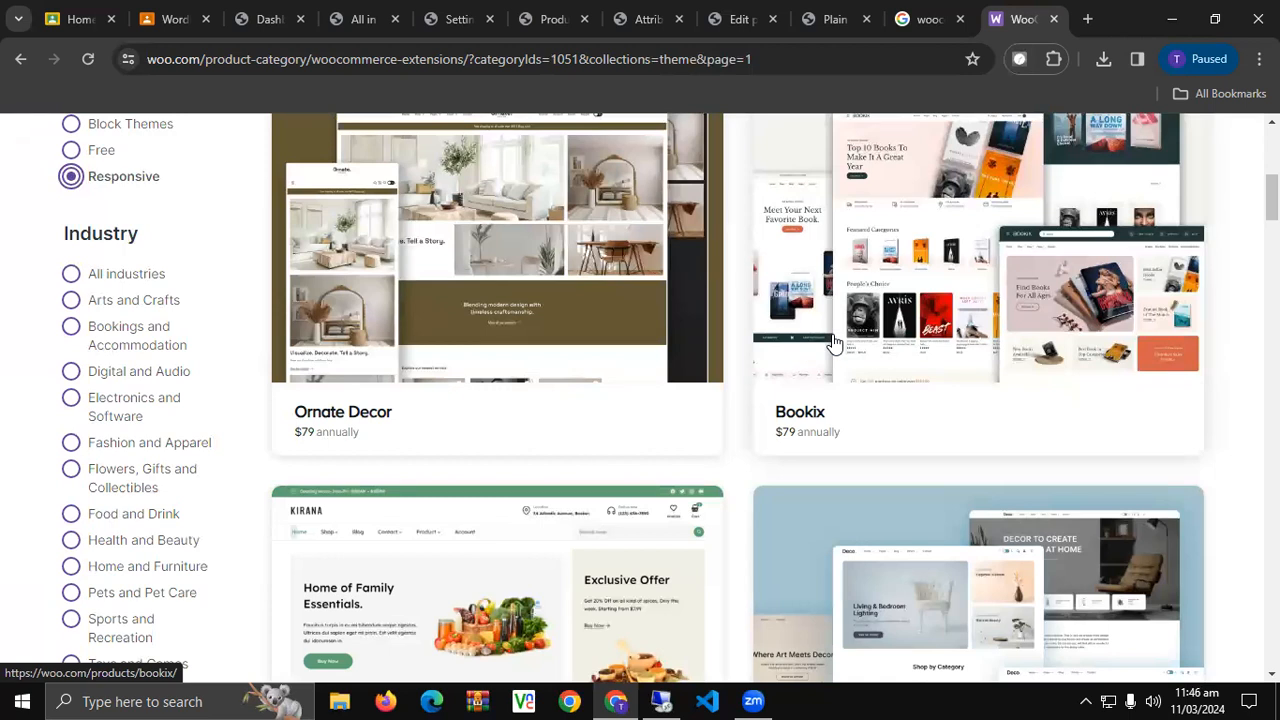
left_click(844, 12)
Review the Plain Shirt's Swatches and Variations product data, then return to its storefront page.
left_click(775, 8)
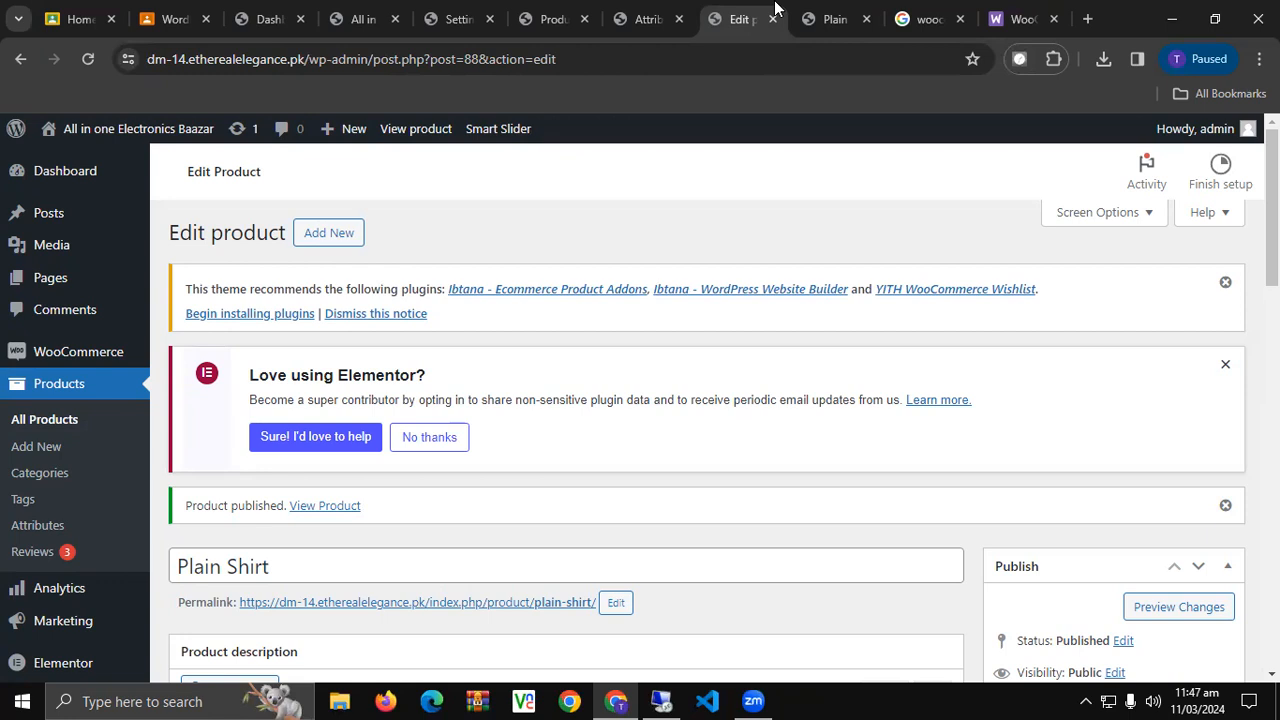
scroll(482, 230, "down", 4)
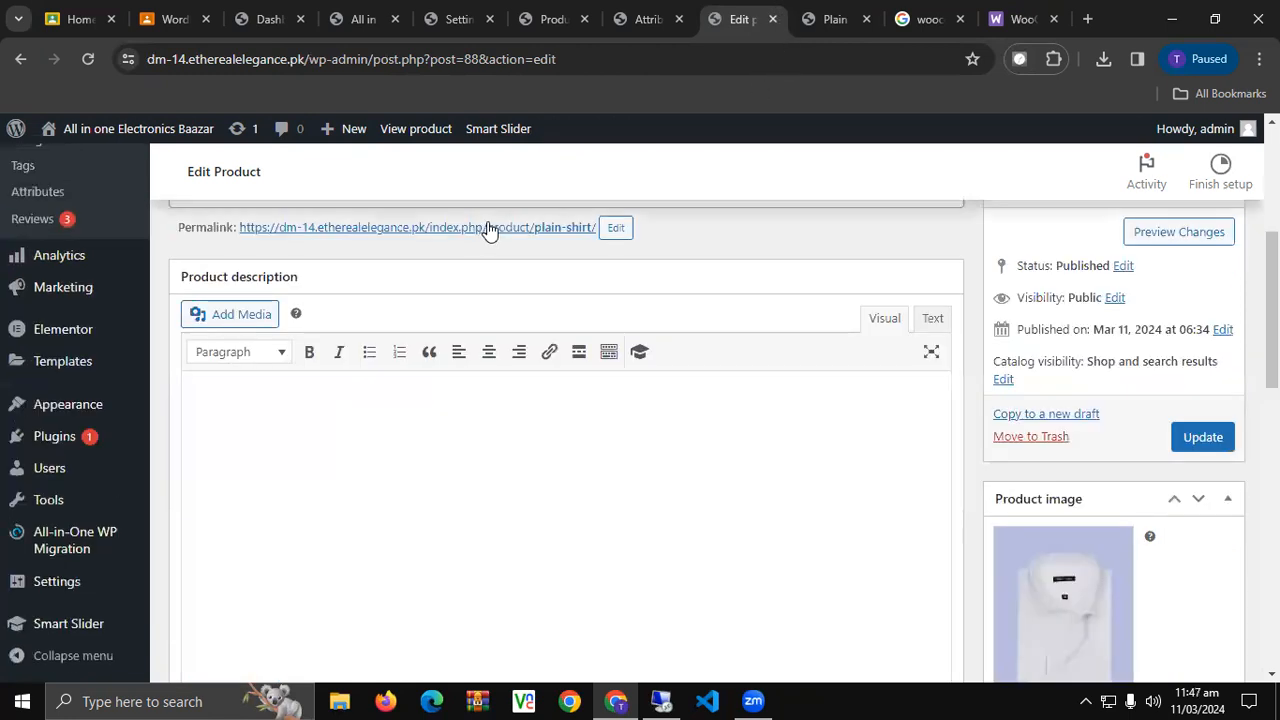
scroll(510, 222, "down", 4)
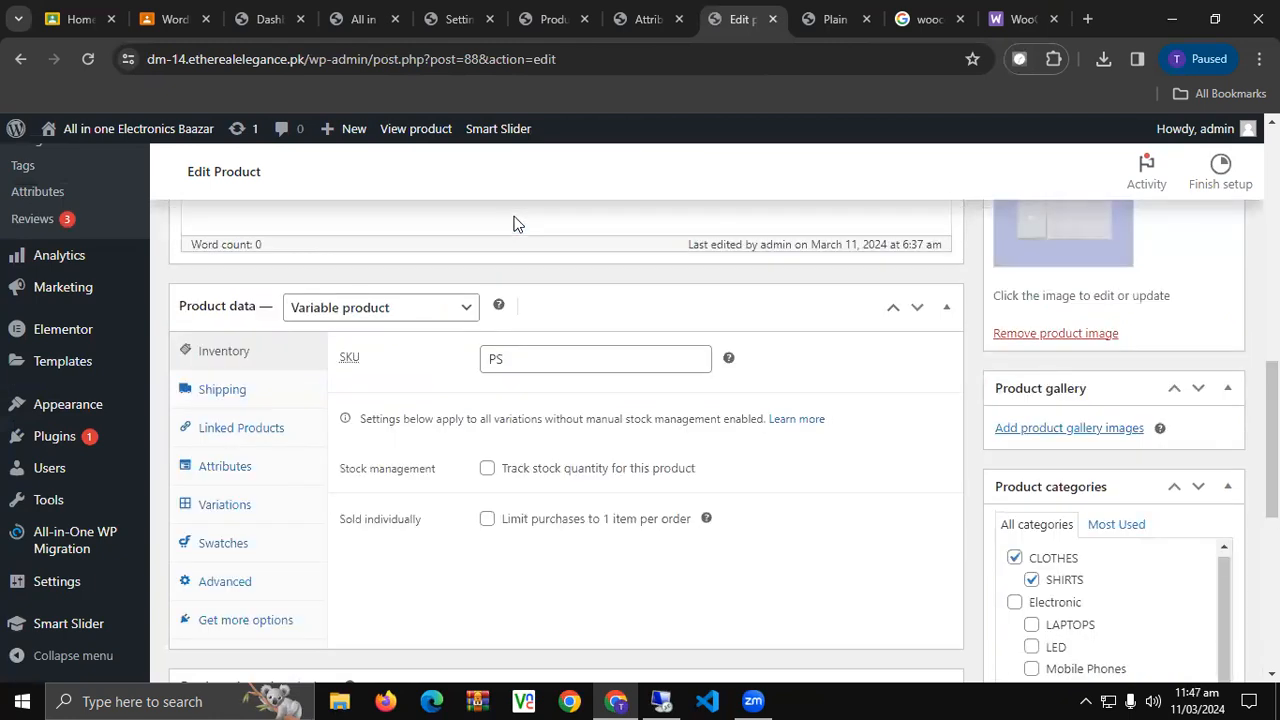
left_click(225, 540)
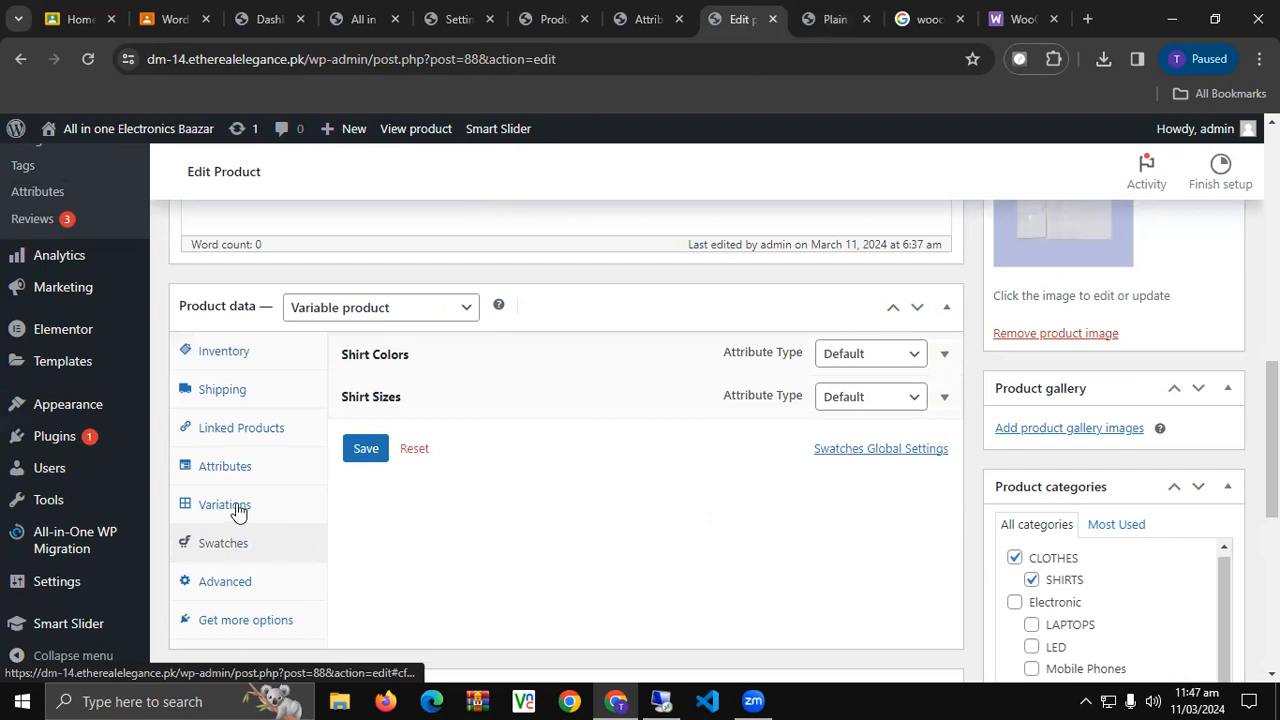
left_click(228, 504)
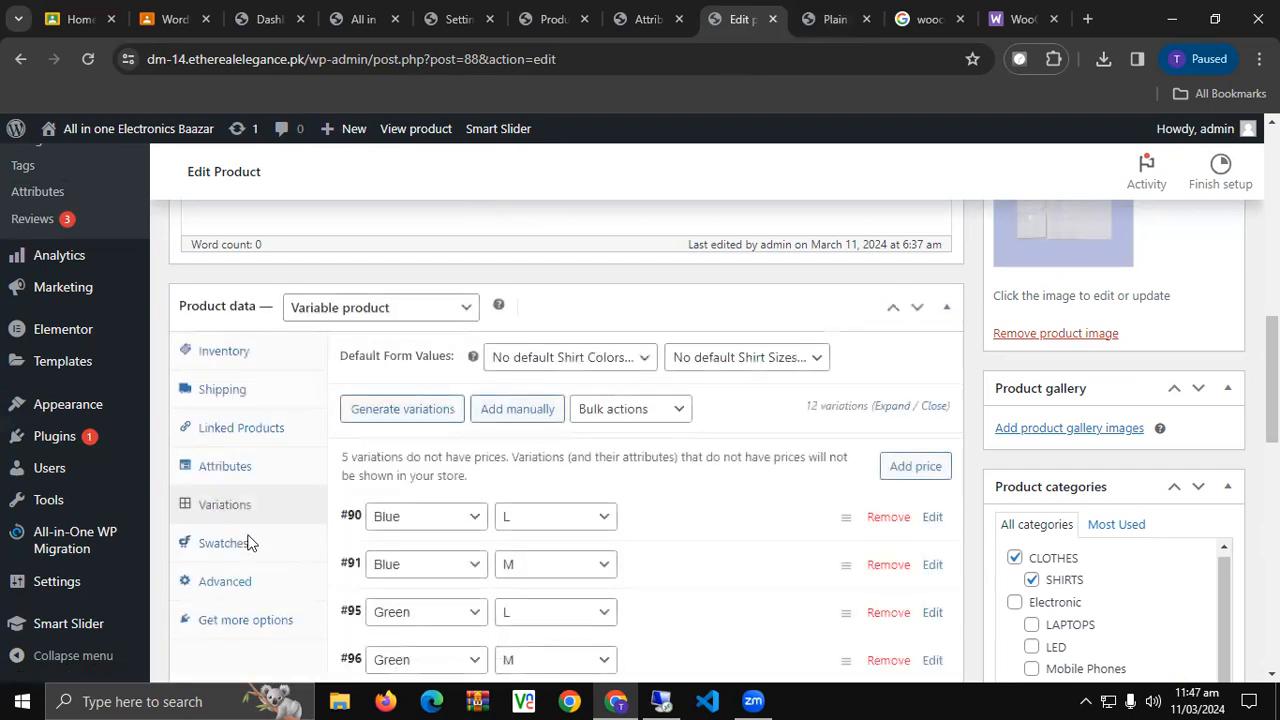
left_click(235, 543)
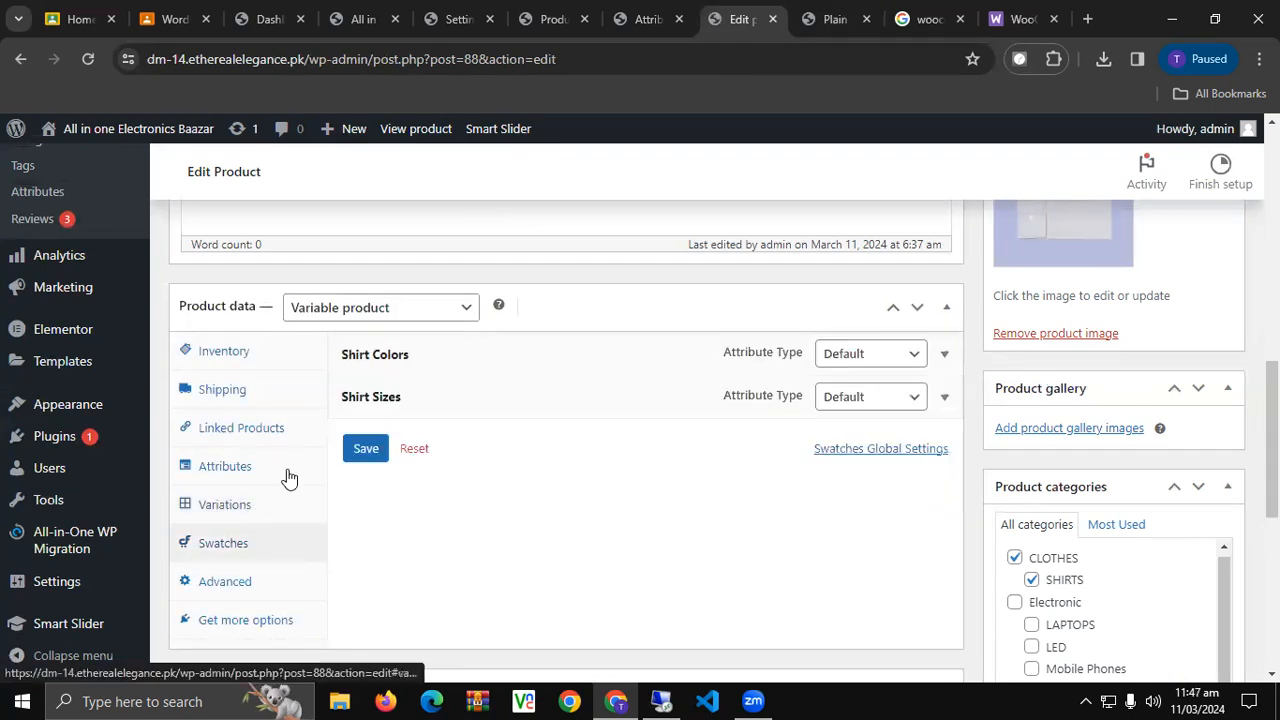
left_click(830, 19)
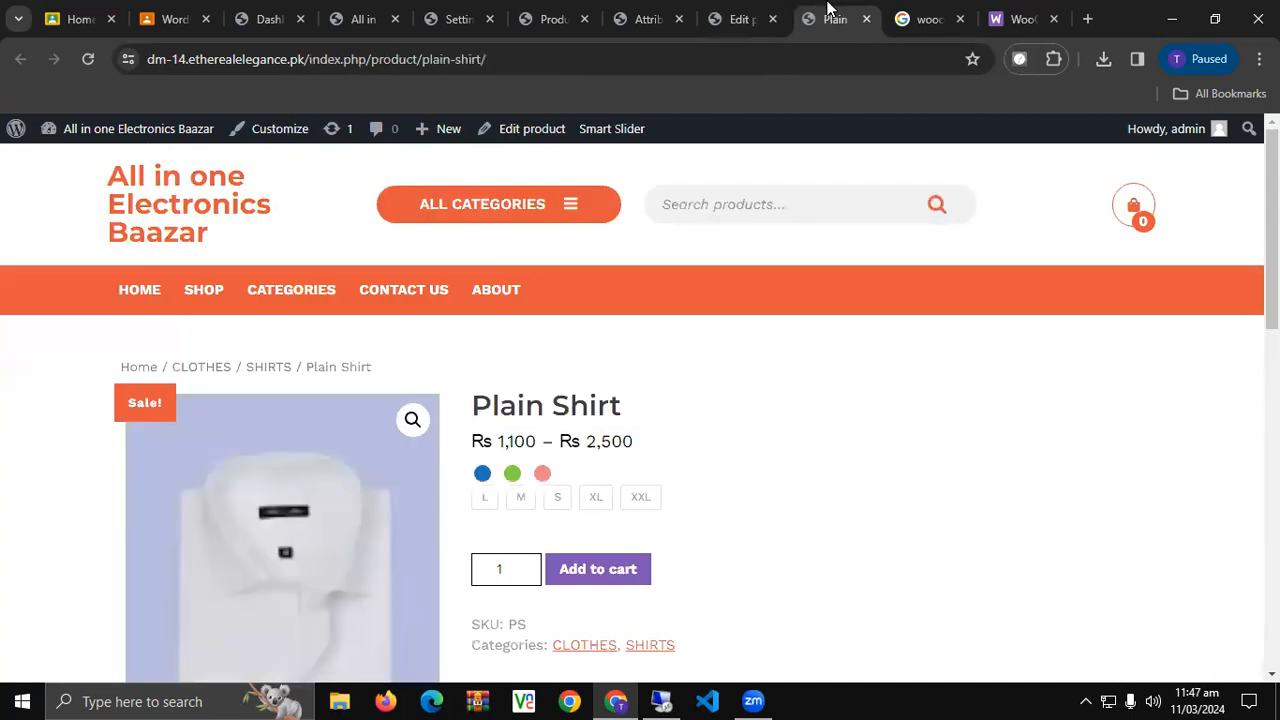
Close the old Dashboard tab and open the admin Dashboard in a new tab from the shop's admin bar.
left_click(300, 19)
left_click(272, 18)
mouse_move(94, 130)
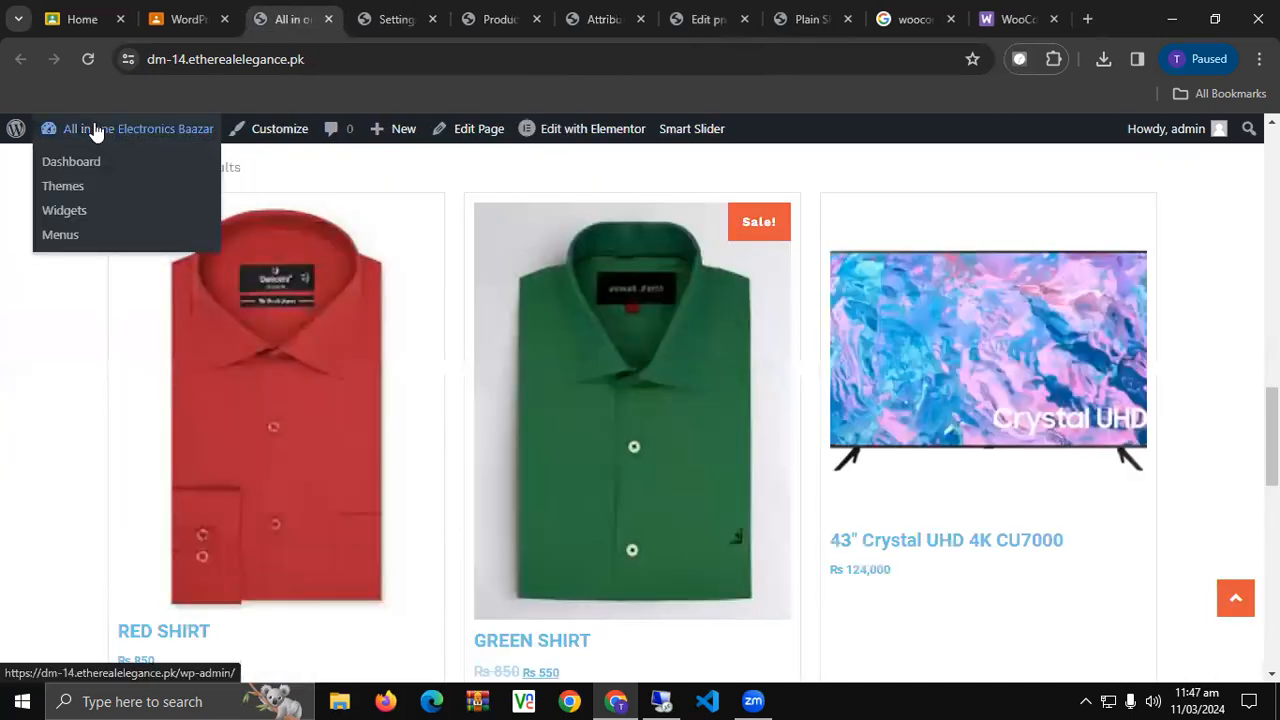
middle_click(80, 160)
left_click(373, 9)
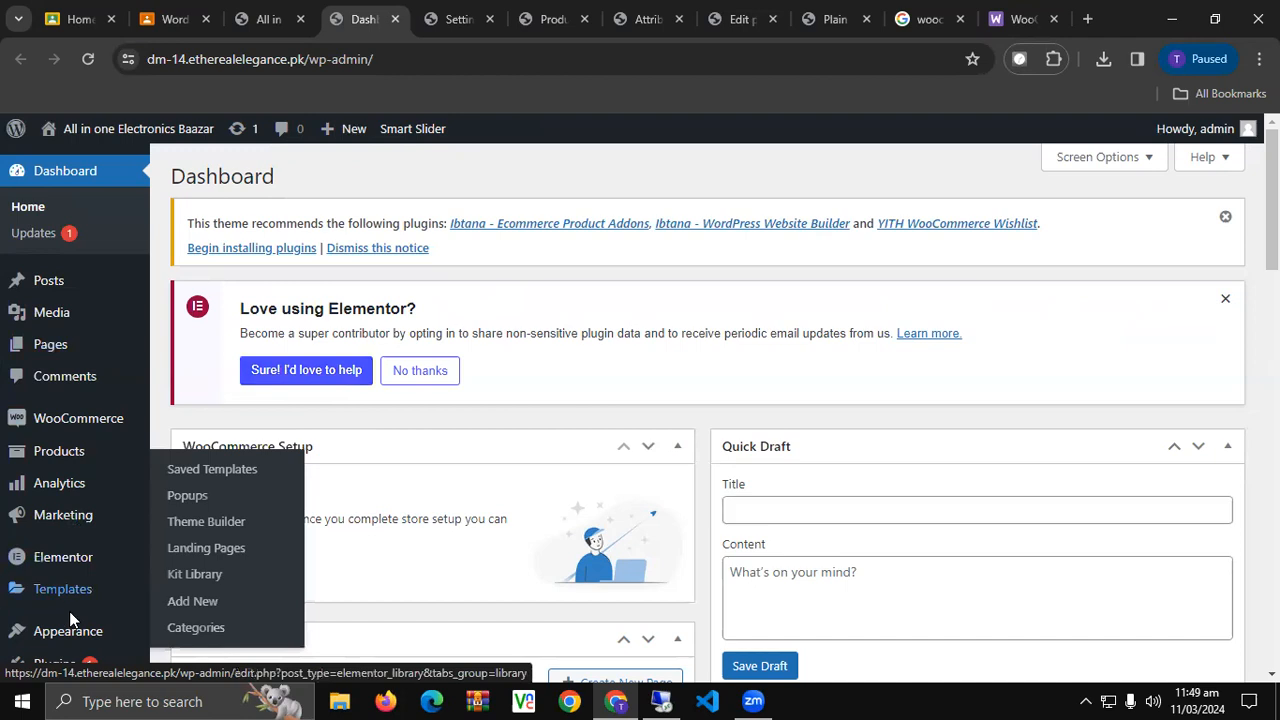
Open Add Plugins in a new tab and search the directory for 'whatsapp'.
scroll(75, 625, "down", 1)
scroll(80, 636, "down", 1)
mouse_move(84, 477)
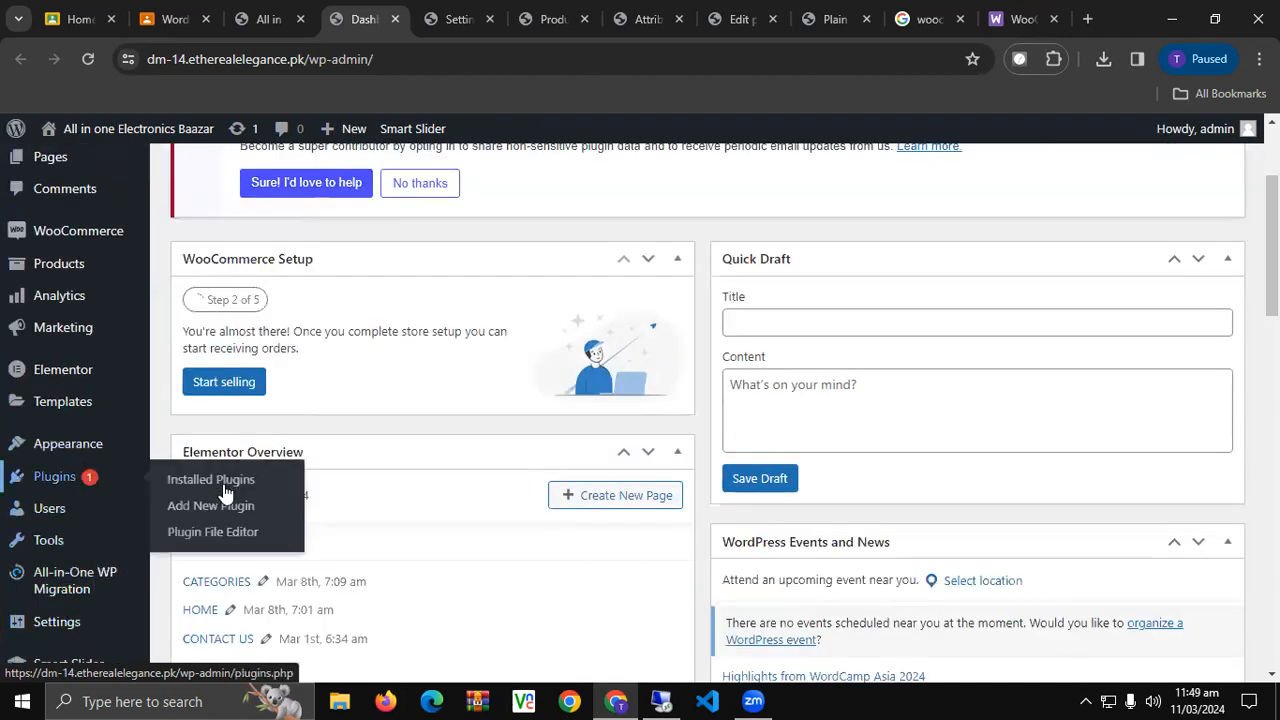
middle_click(198, 513)
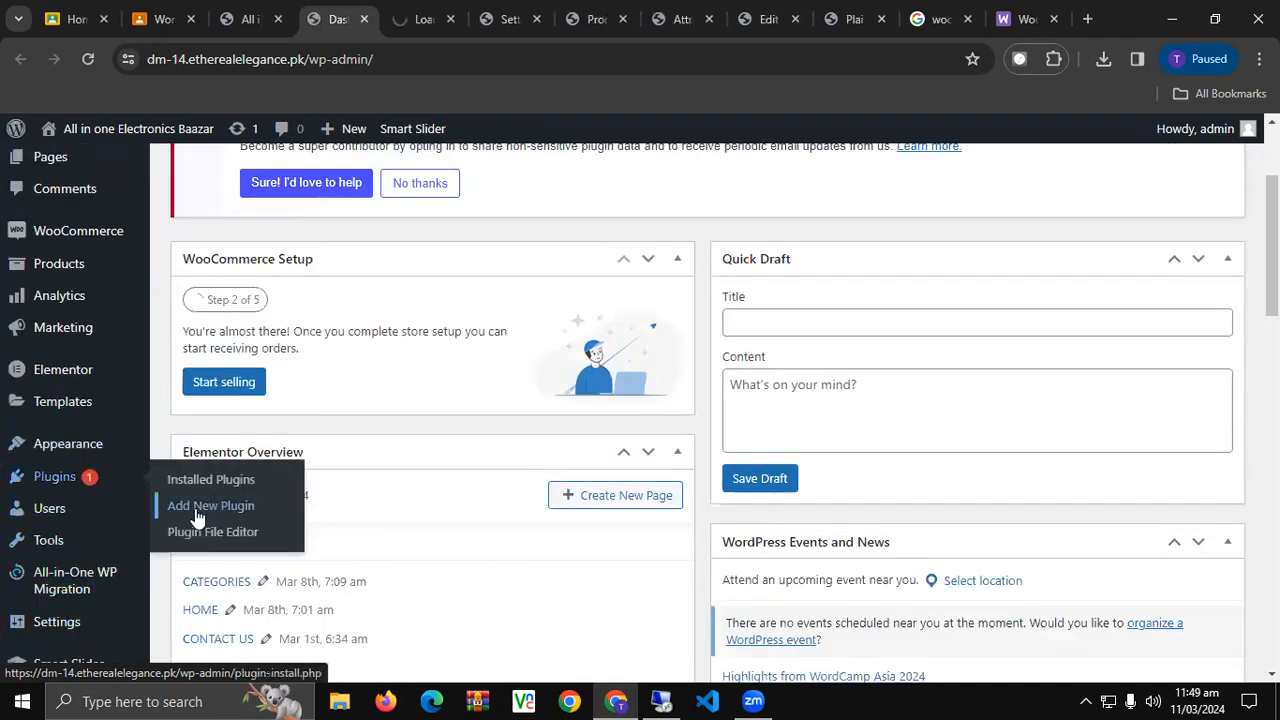
left_click(395, 10)
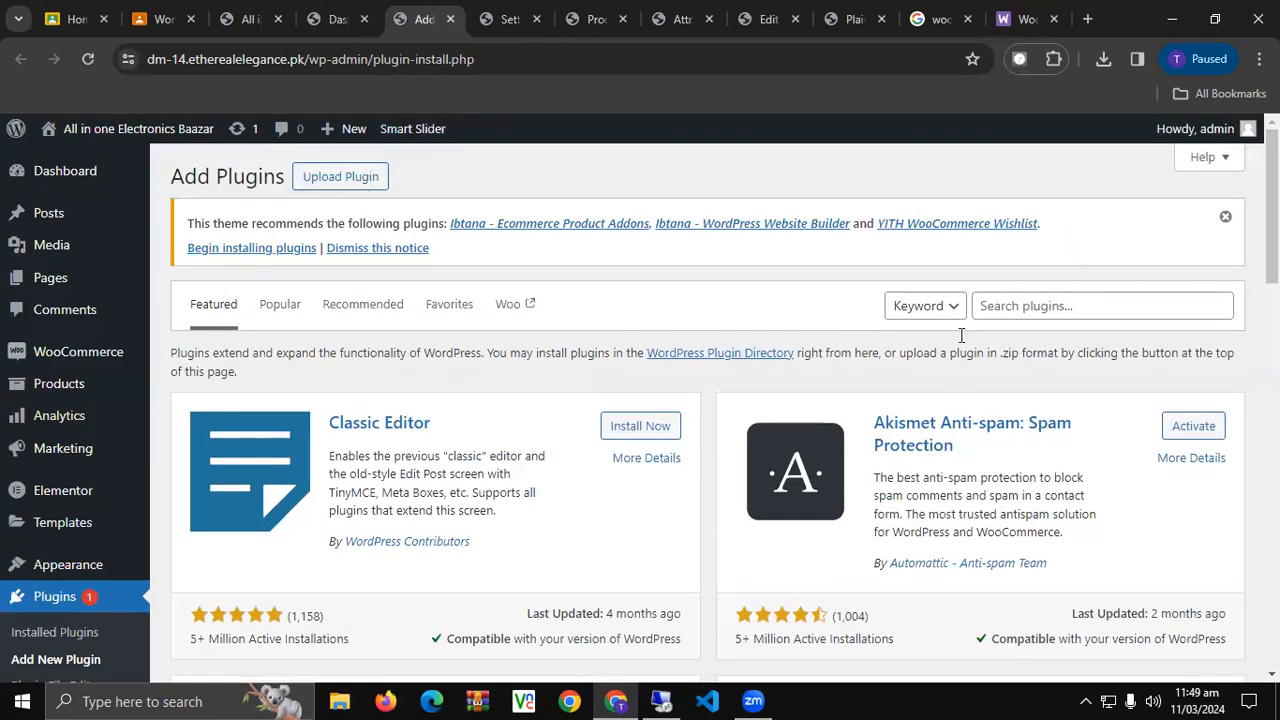
left_click(1061, 310)
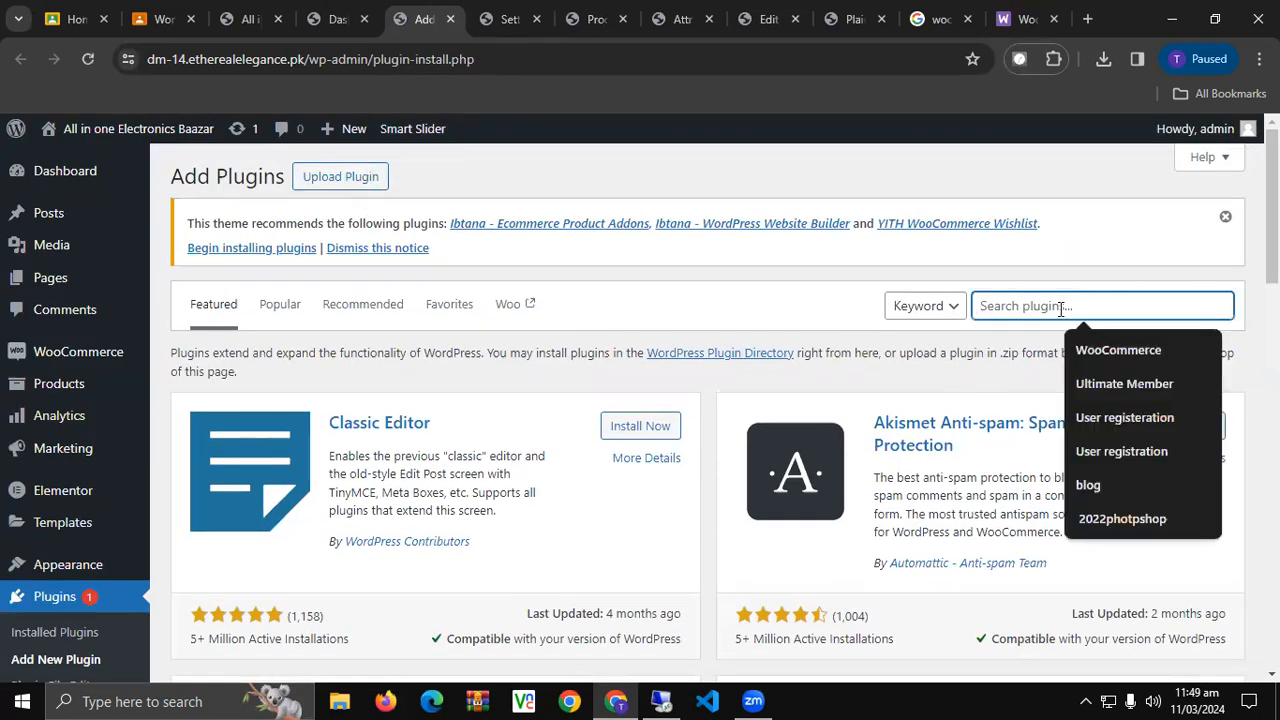
type("whatsapp")
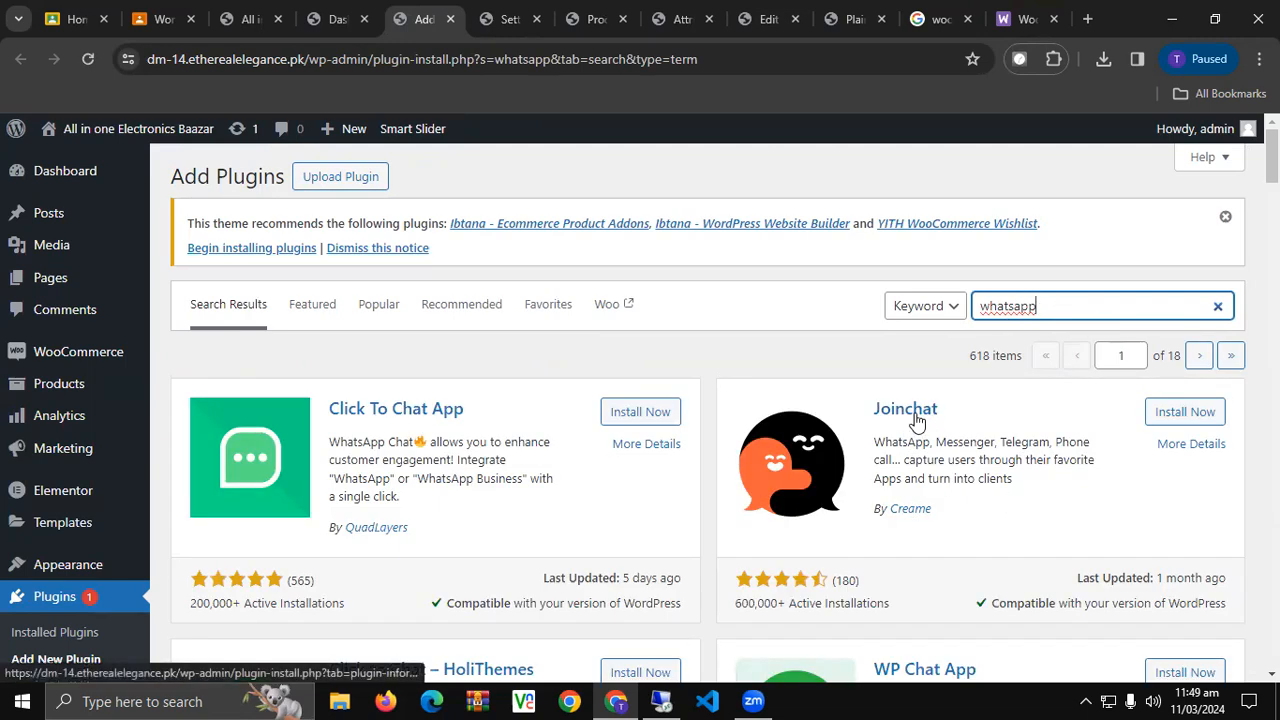
Install the Joinchat plugin from the results and activate it.
left_click(1179, 421)
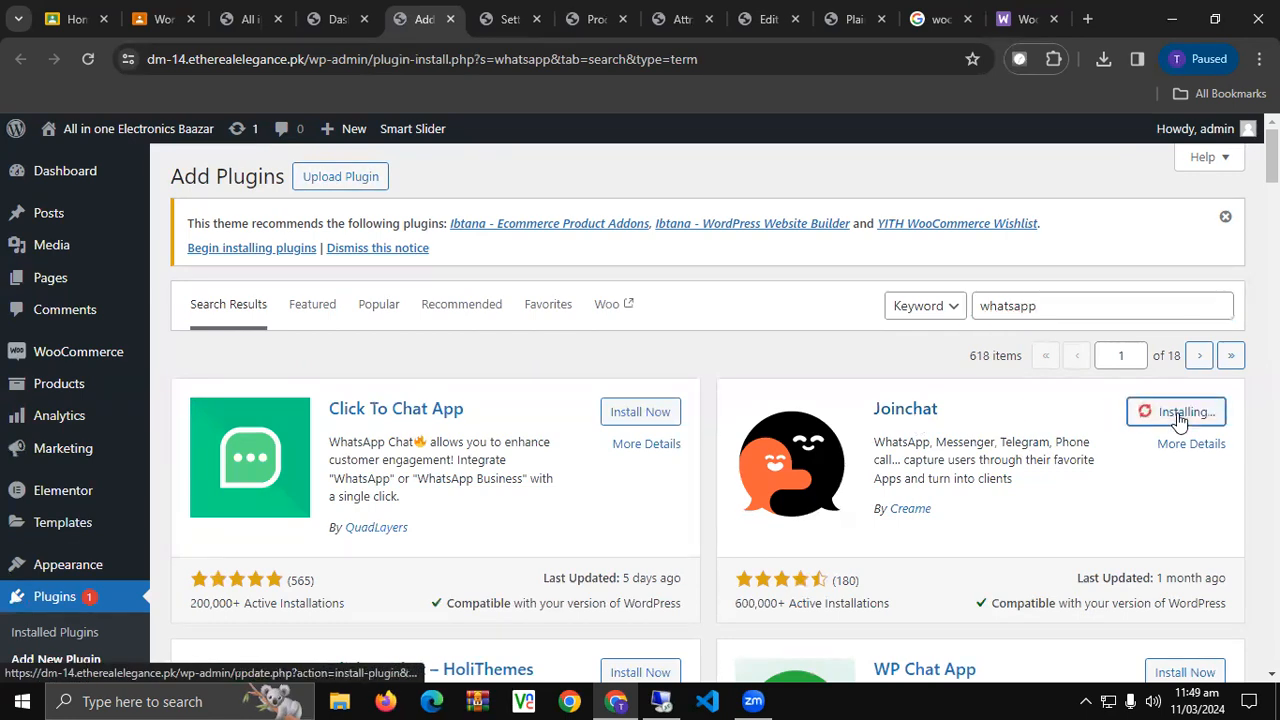
scroll(929, 497, "down", 1)
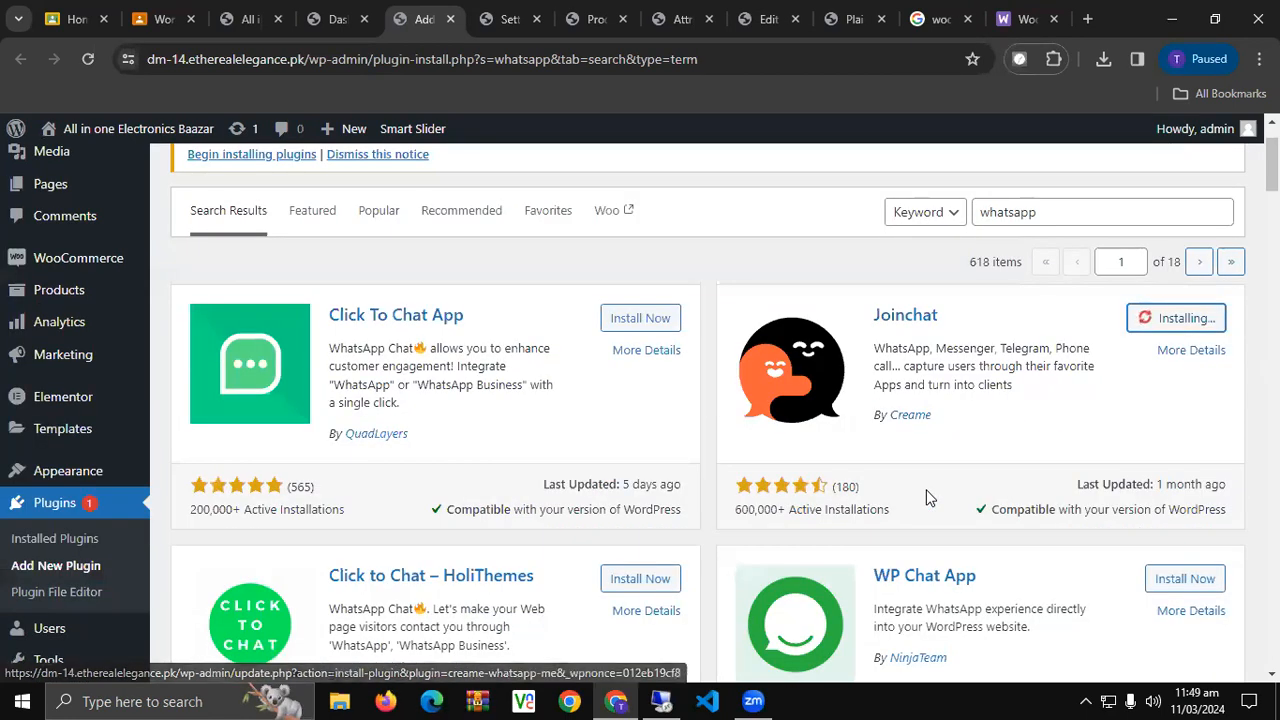
scroll(929, 497, "down", 1)
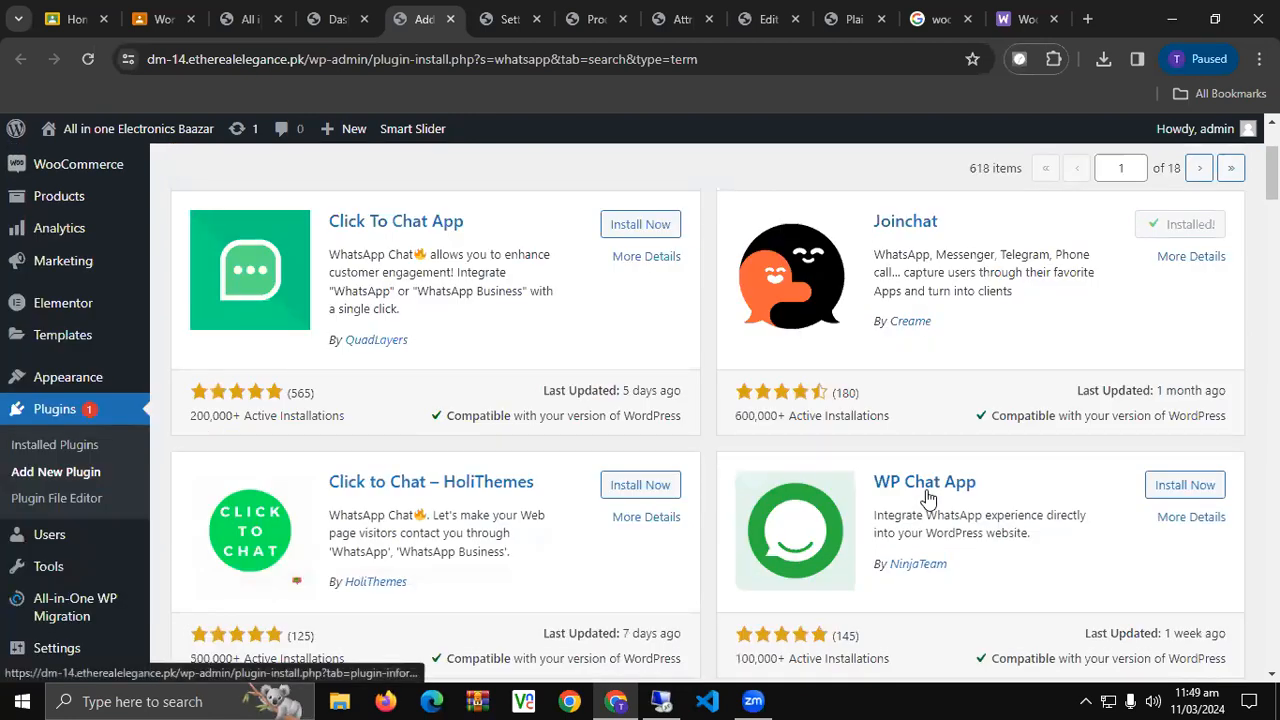
scroll(929, 497, "down", 2)
scroll(929, 497, "up", 3)
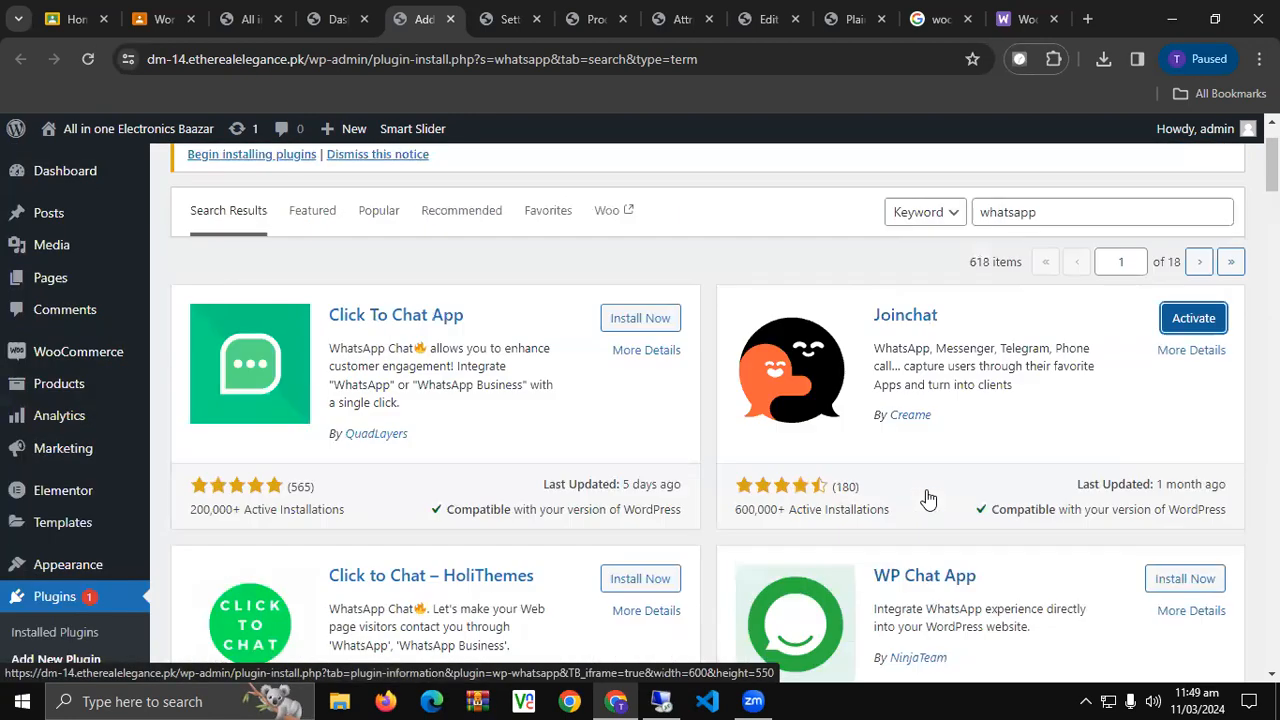
scroll(929, 497, "down", 1)
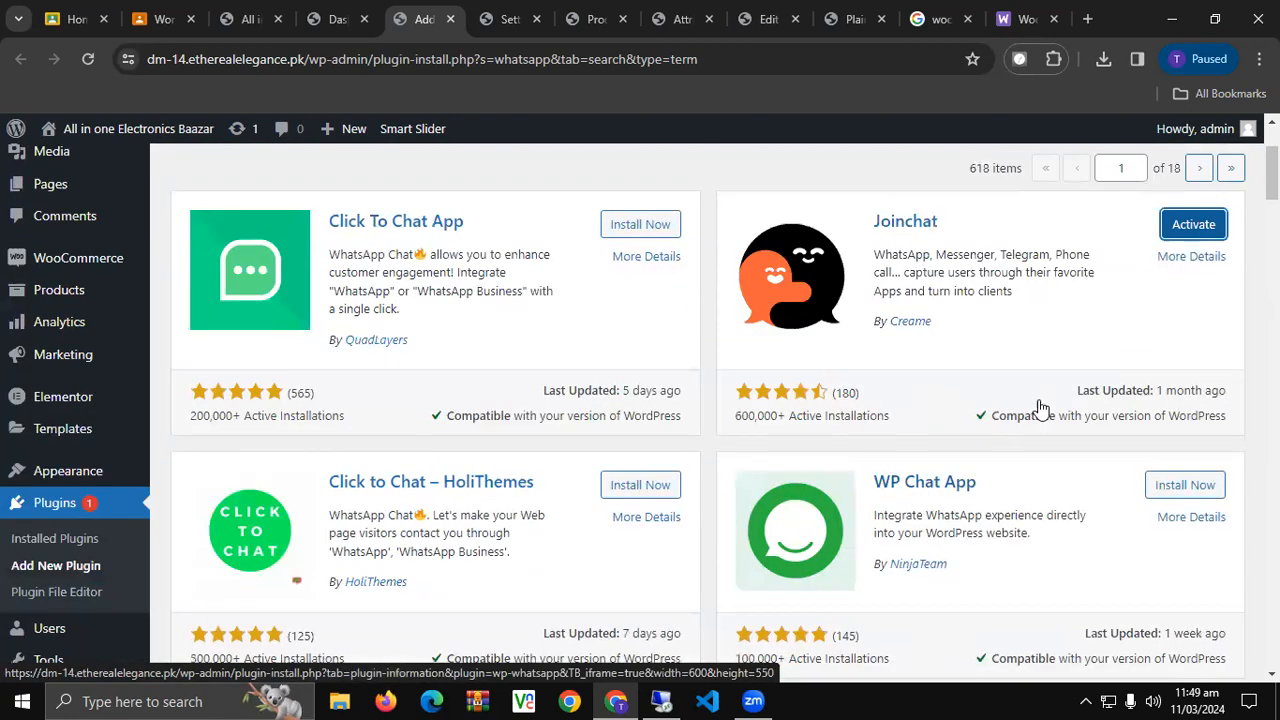
left_click(1180, 232)
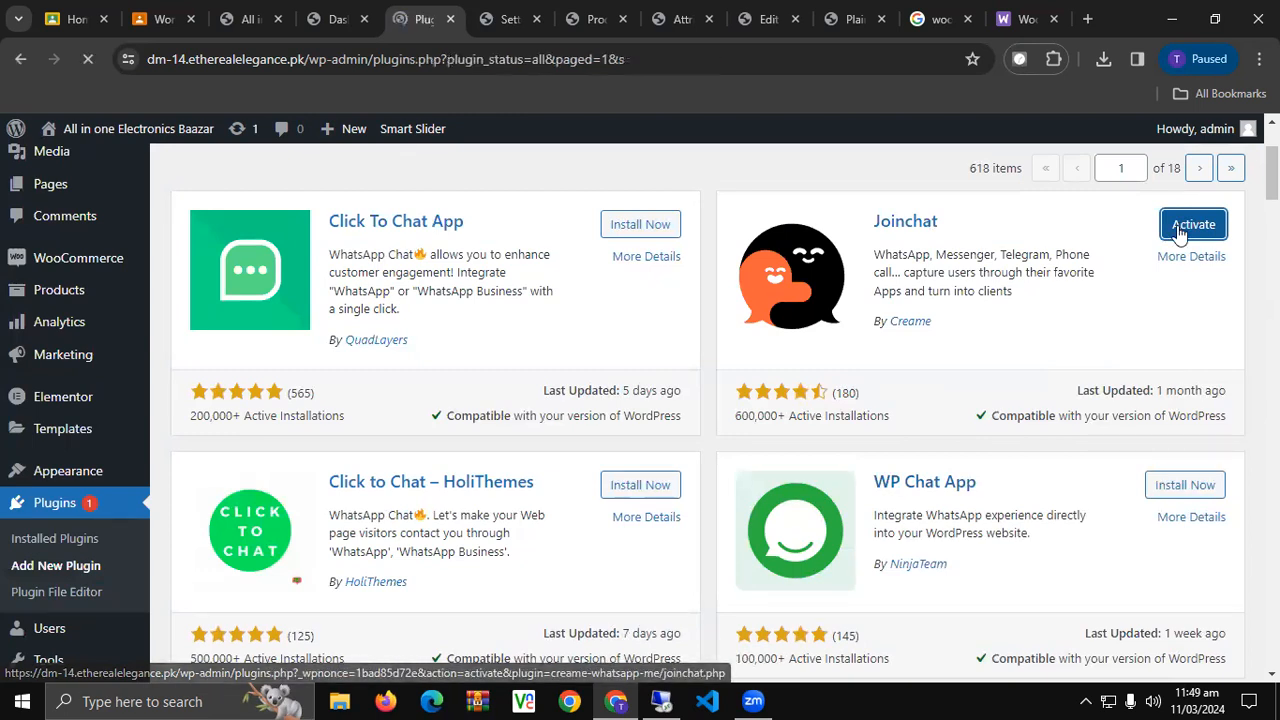
Find Joinchat in Installed Plugins and open its Settings link to launch the wizard.
scroll(548, 480, "down", 4)
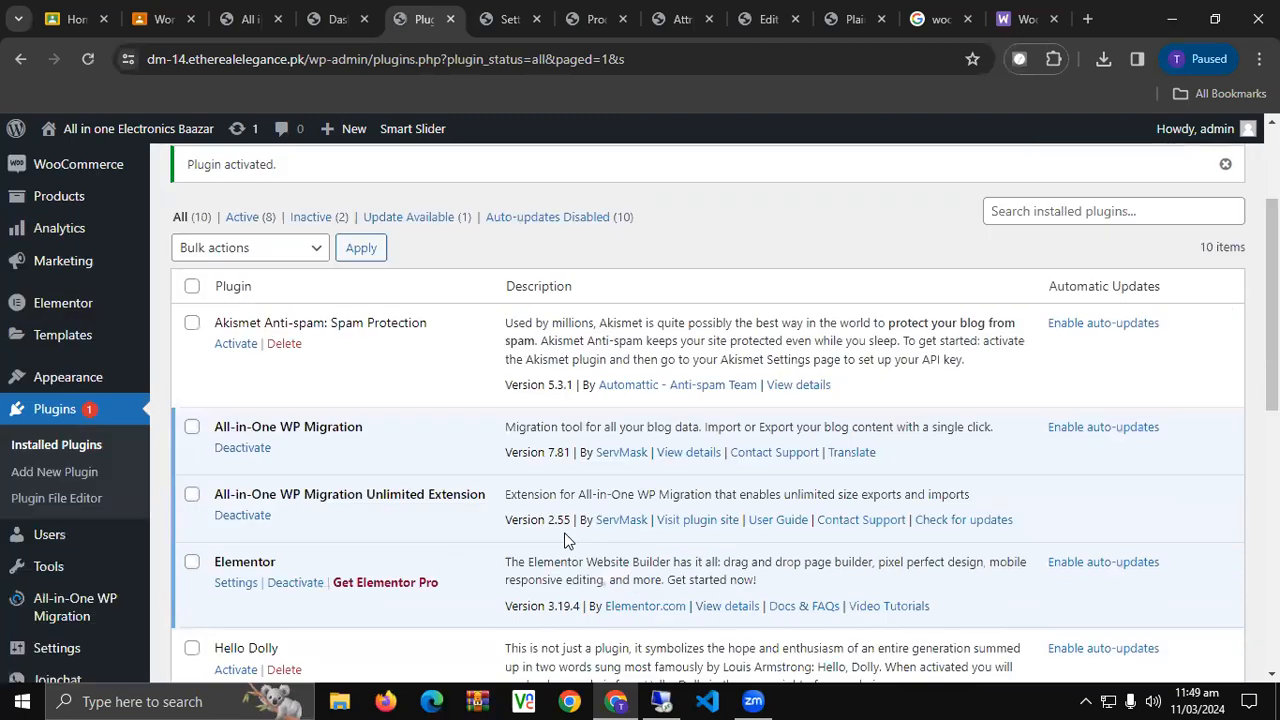
scroll(565, 540, "down", 1)
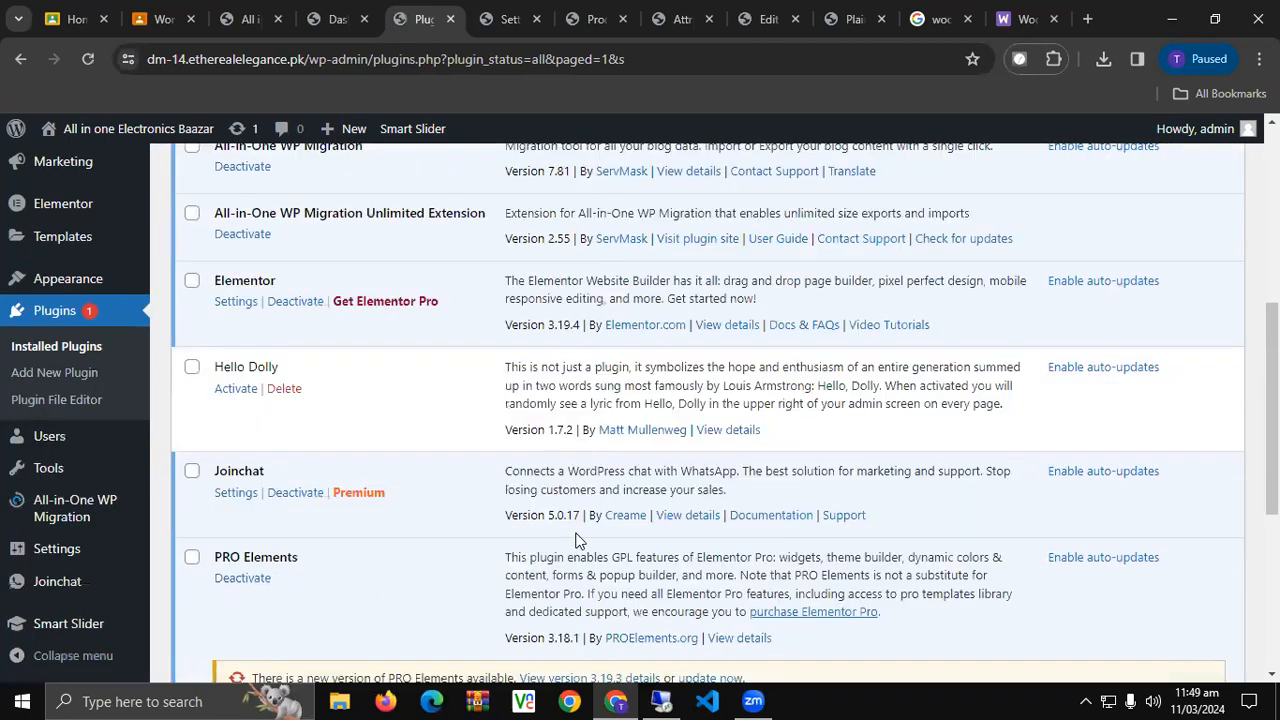
left_click(235, 492)
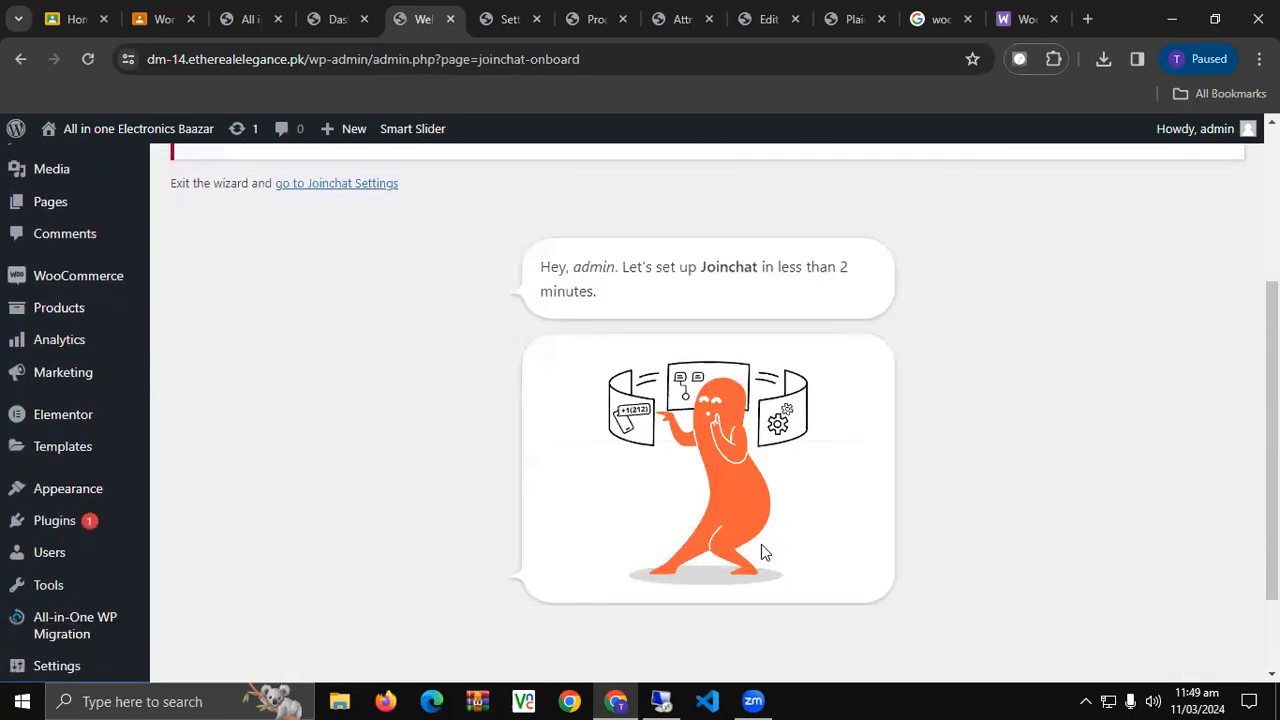
Enter the WhatsApp contact number and keep the suggested first message and call to action.
left_click(774, 548)
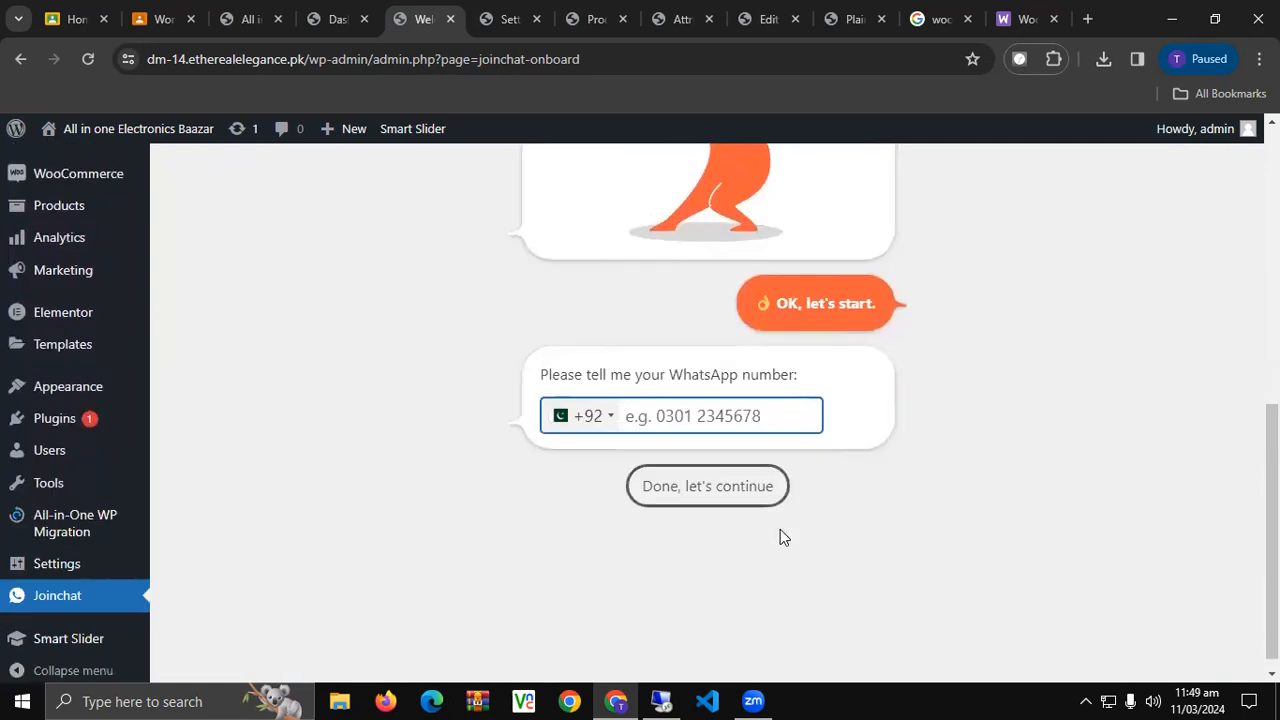
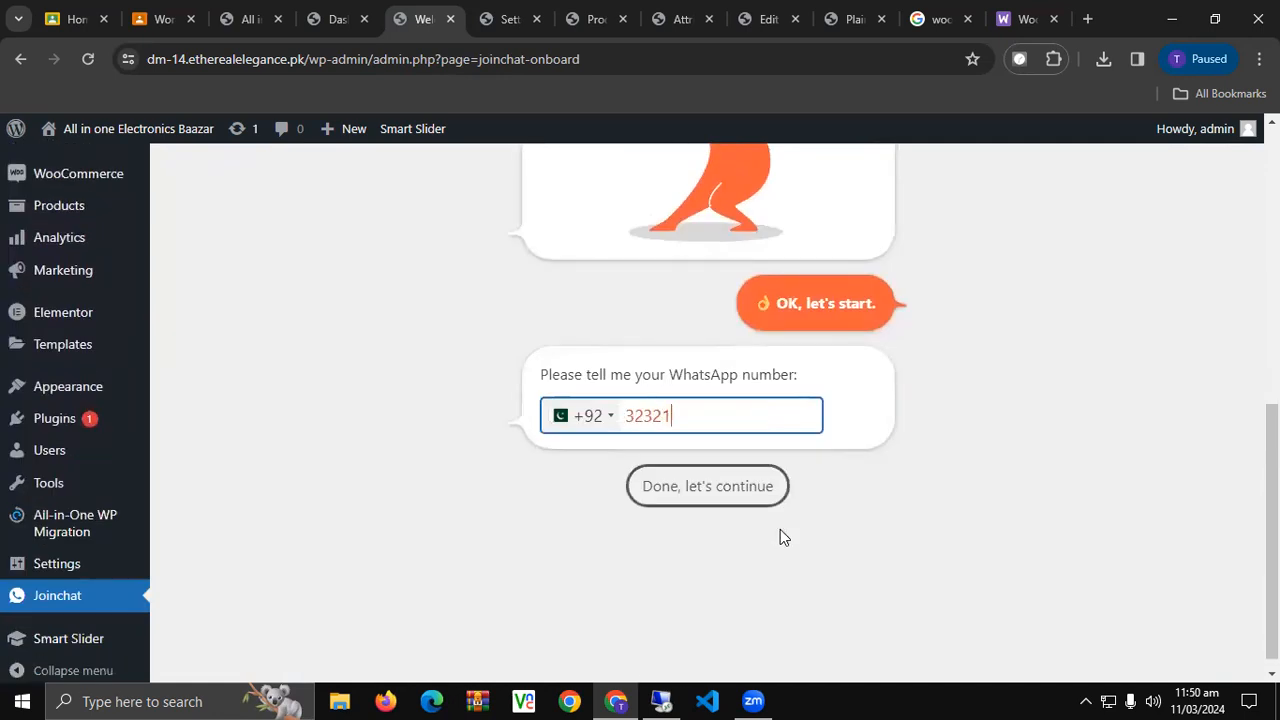
left_click(780, 486)
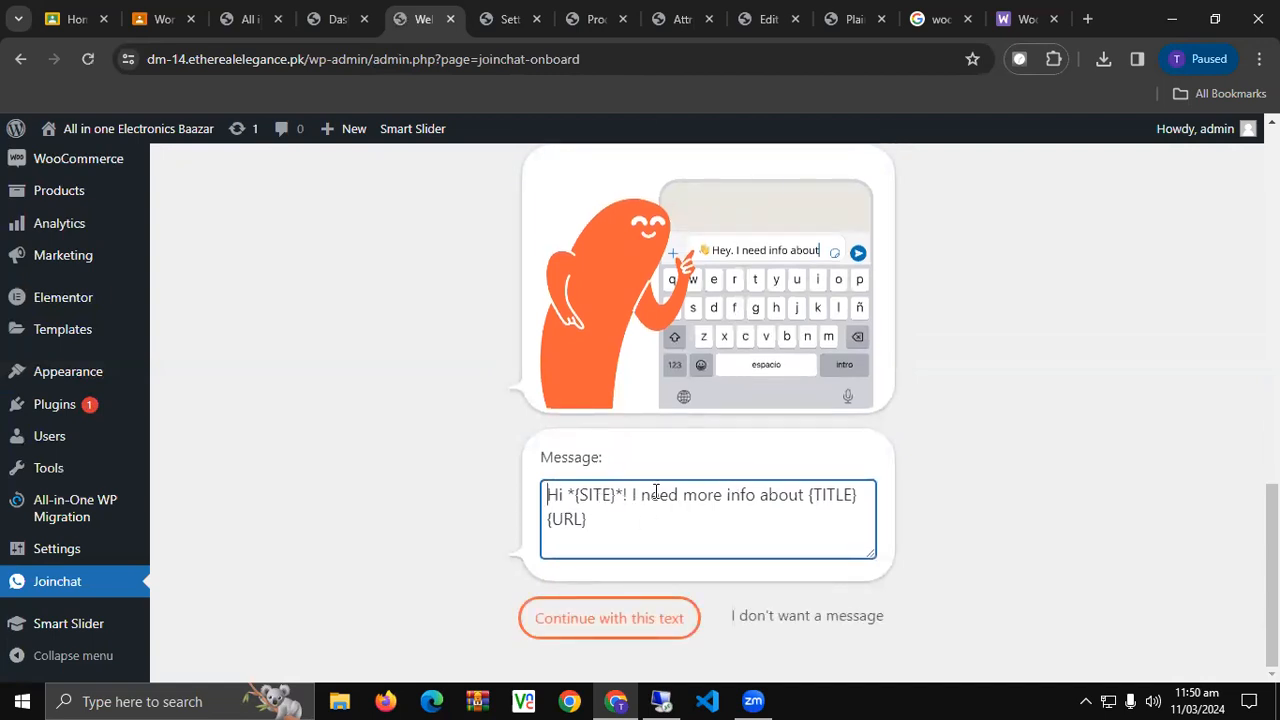
left_click(634, 630)
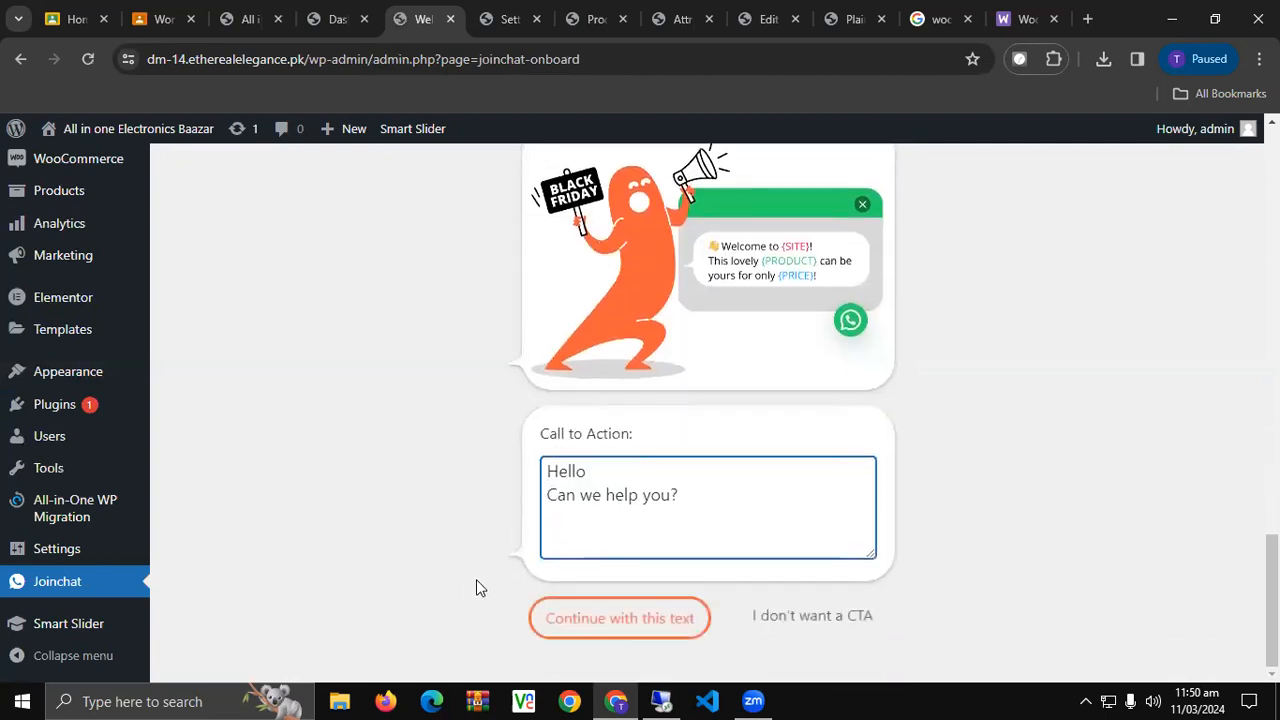
left_click(585, 631)
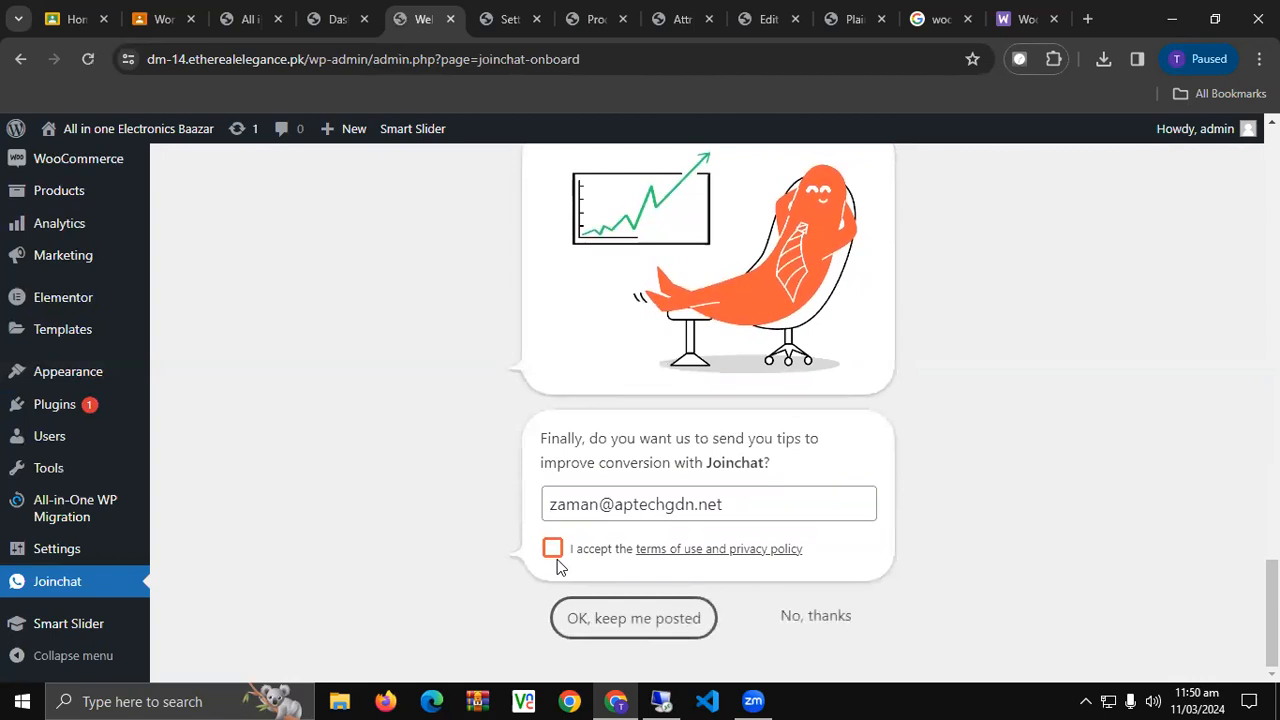
Accept the terms, clear the e-mail field, decline conversion tips and go to Joinchat Settings.
left_click(552, 549)
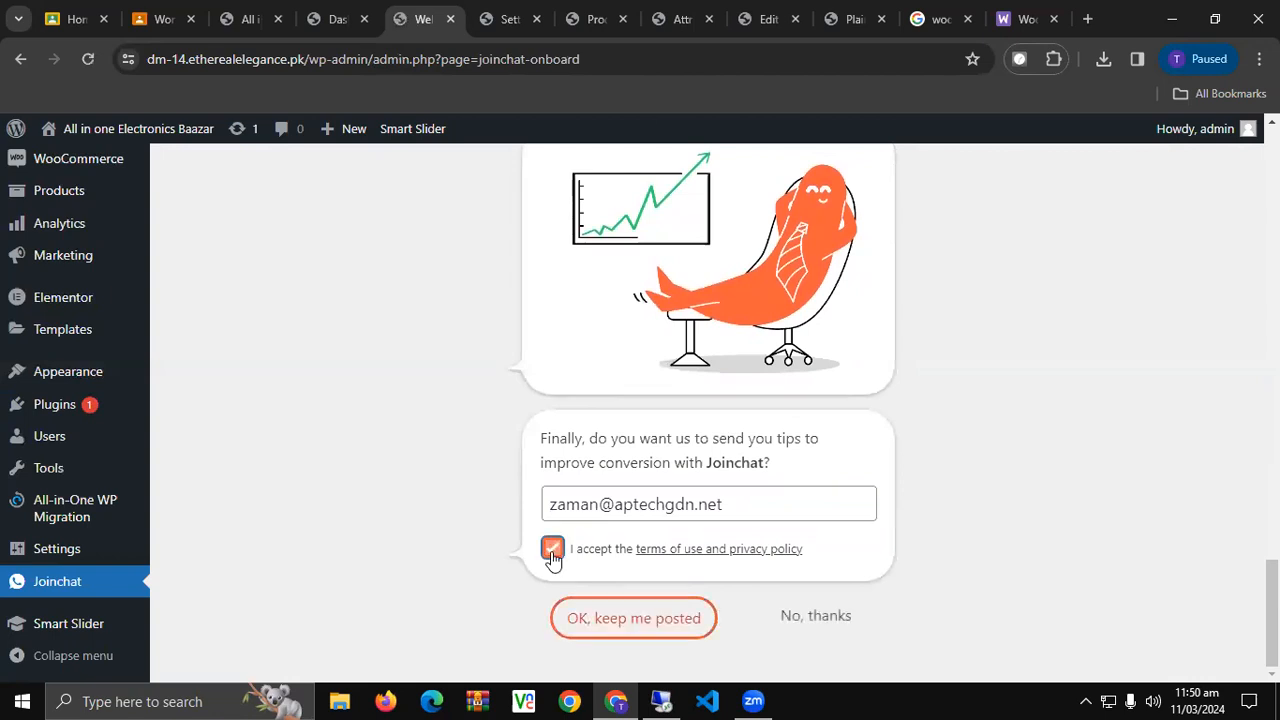
double_click(639, 501)
key("BackSpace")
triple_click(638, 502)
key("BackSpace")
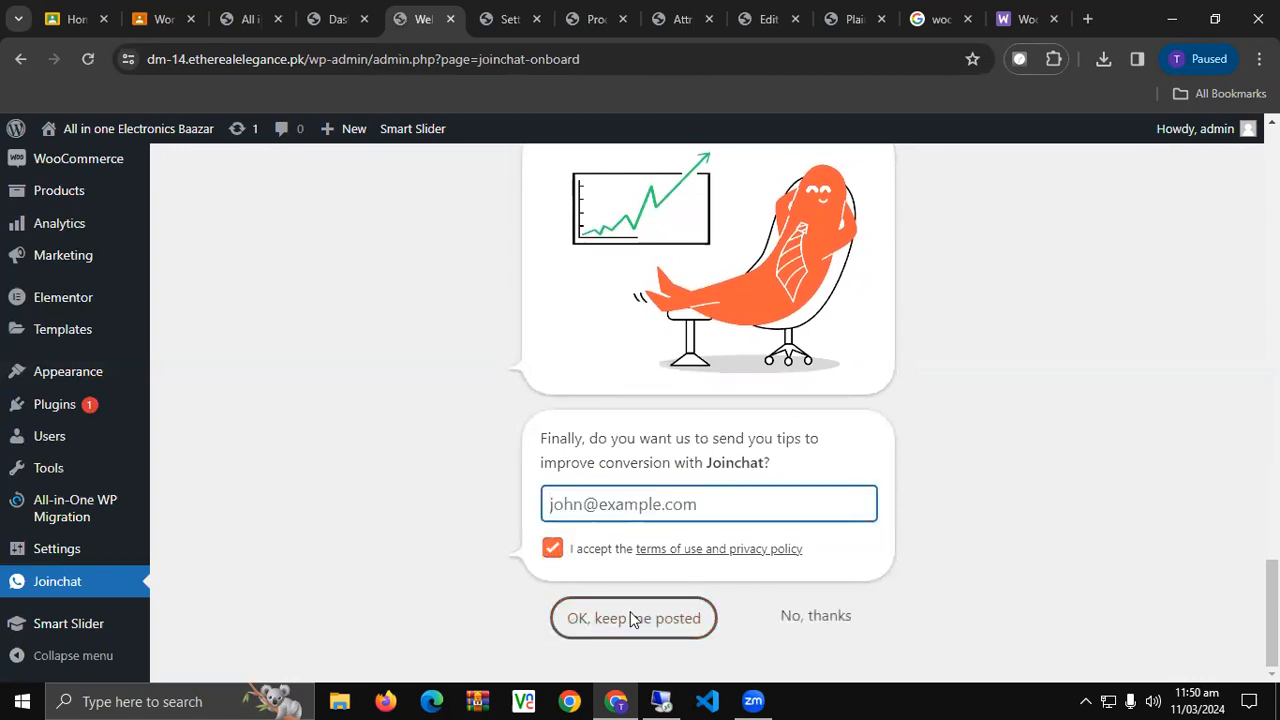
left_click(810, 618)
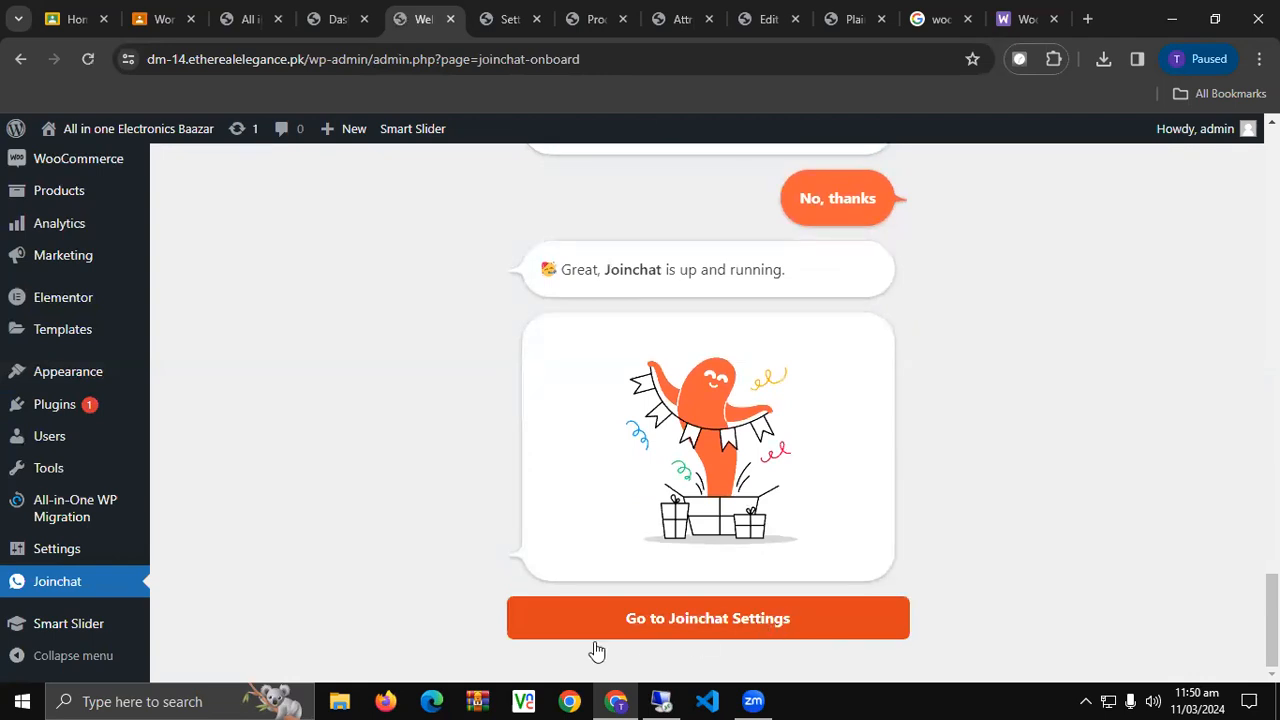
left_click(546, 641)
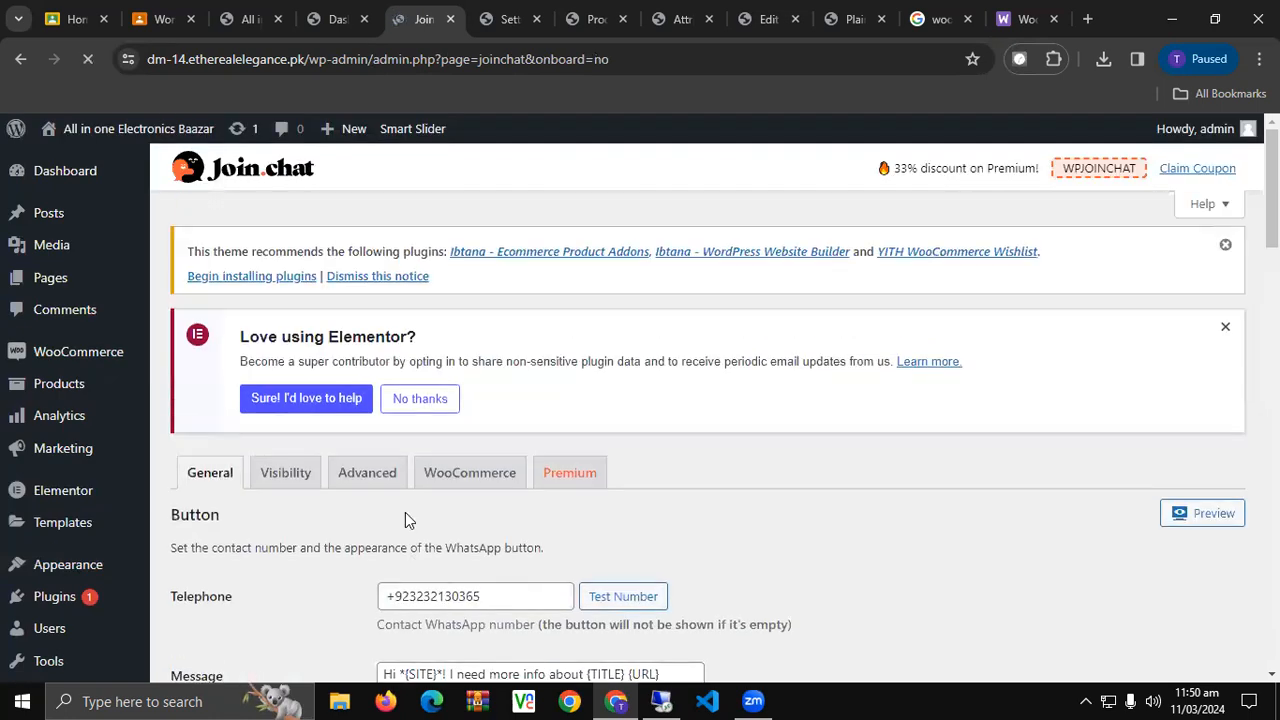
Turn on Mobile Only in Joinchat General settings, leaving the button image unchanged.
scroll(405, 512, "down", 3)
scroll(405, 512, "down", 2)
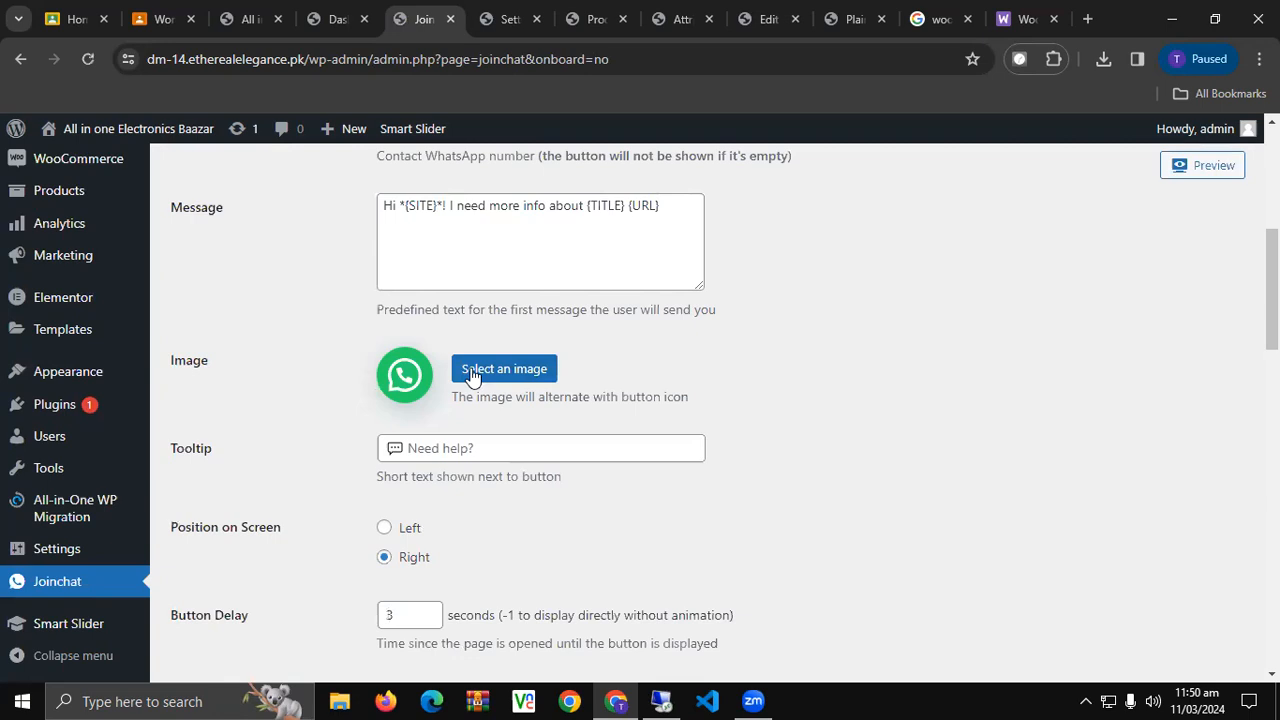
left_click(525, 377)
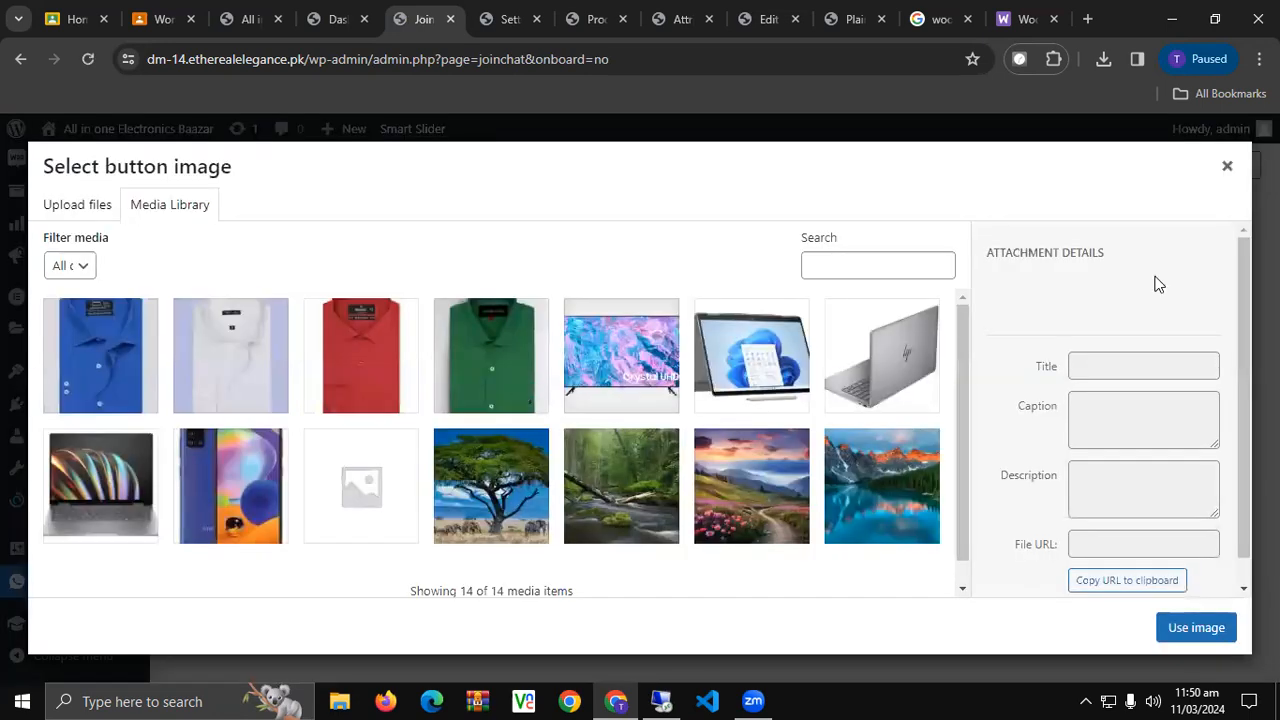
key("Escape")
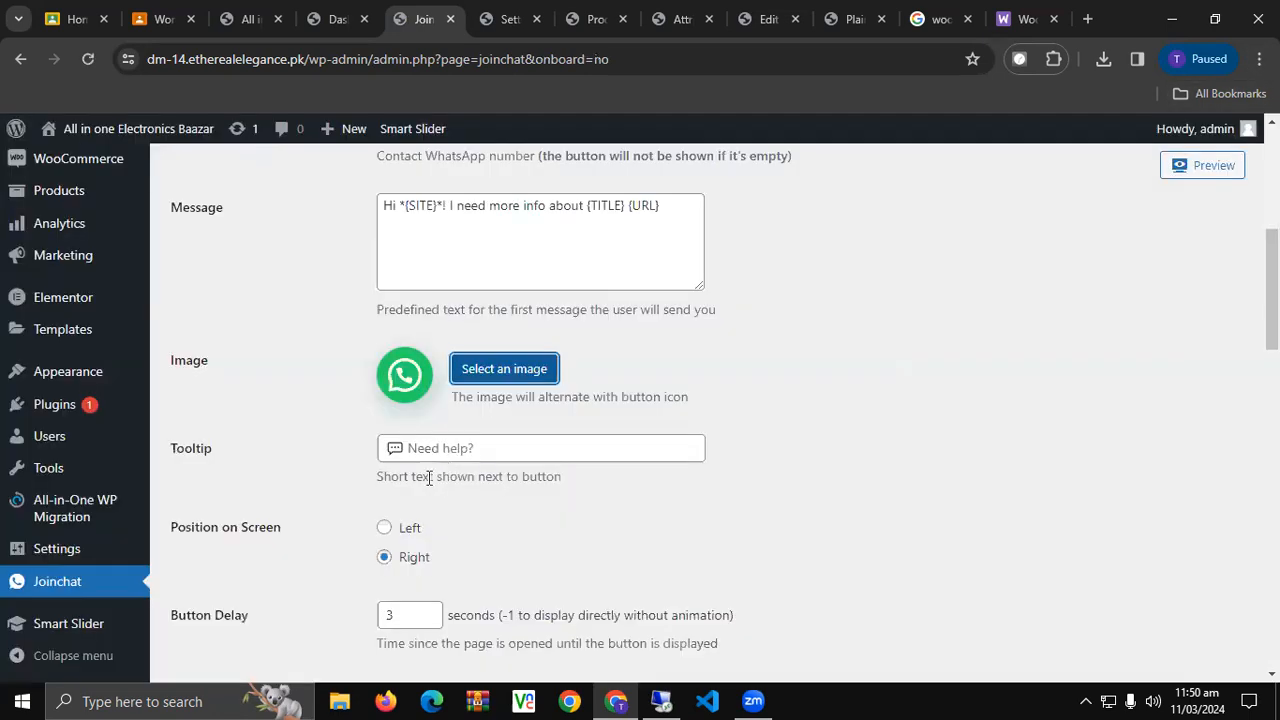
scroll(360, 525, "down", 4)
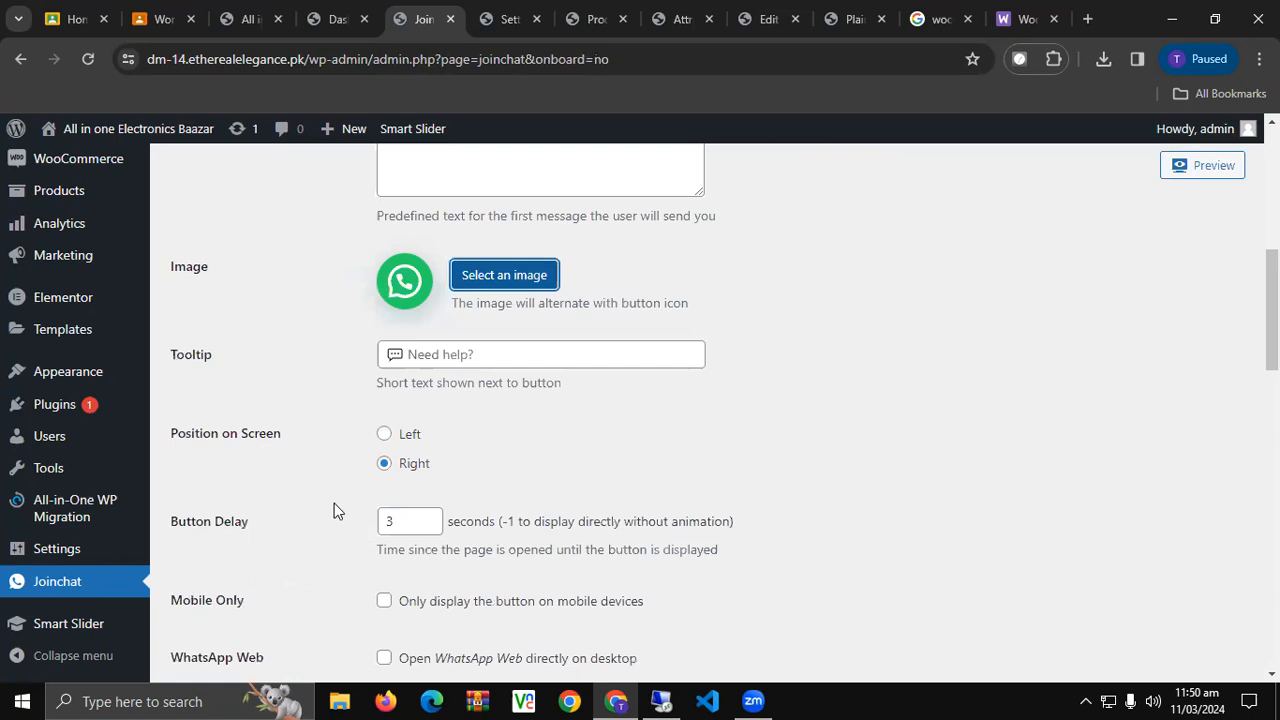
left_click(386, 322)
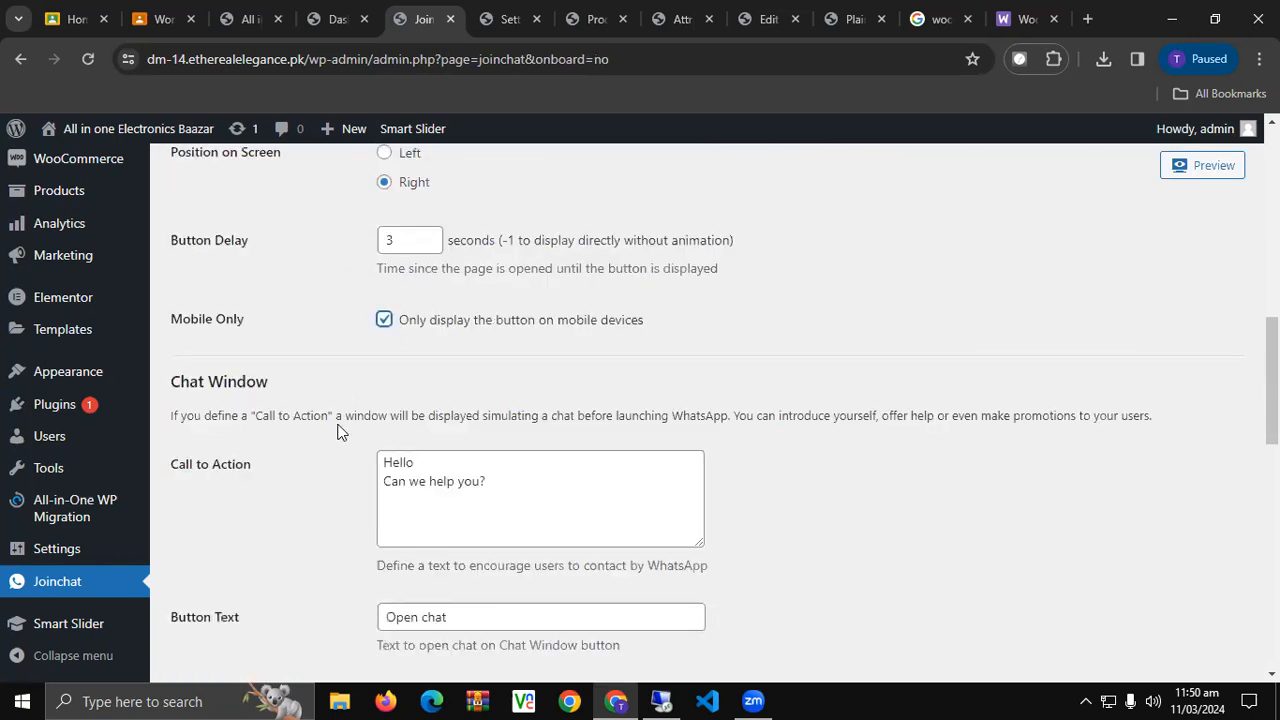
scroll(337, 430, "down", 4)
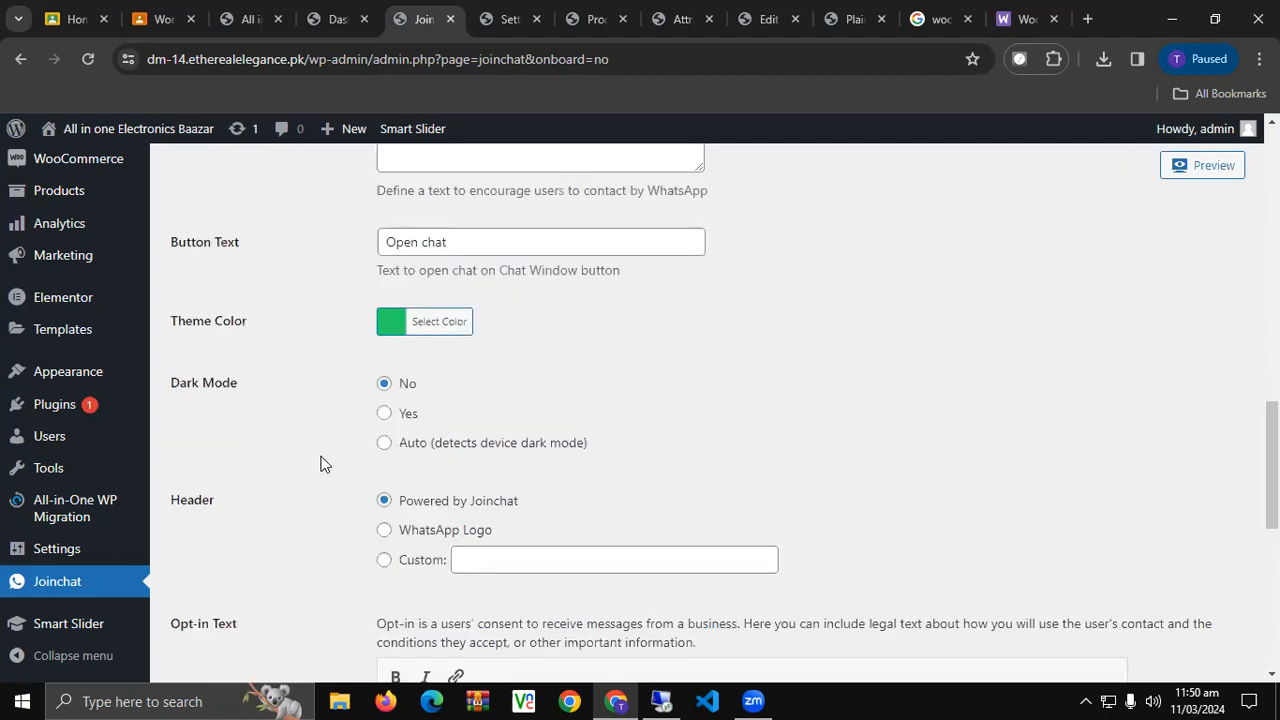
scroll(330, 465, "down", 6)
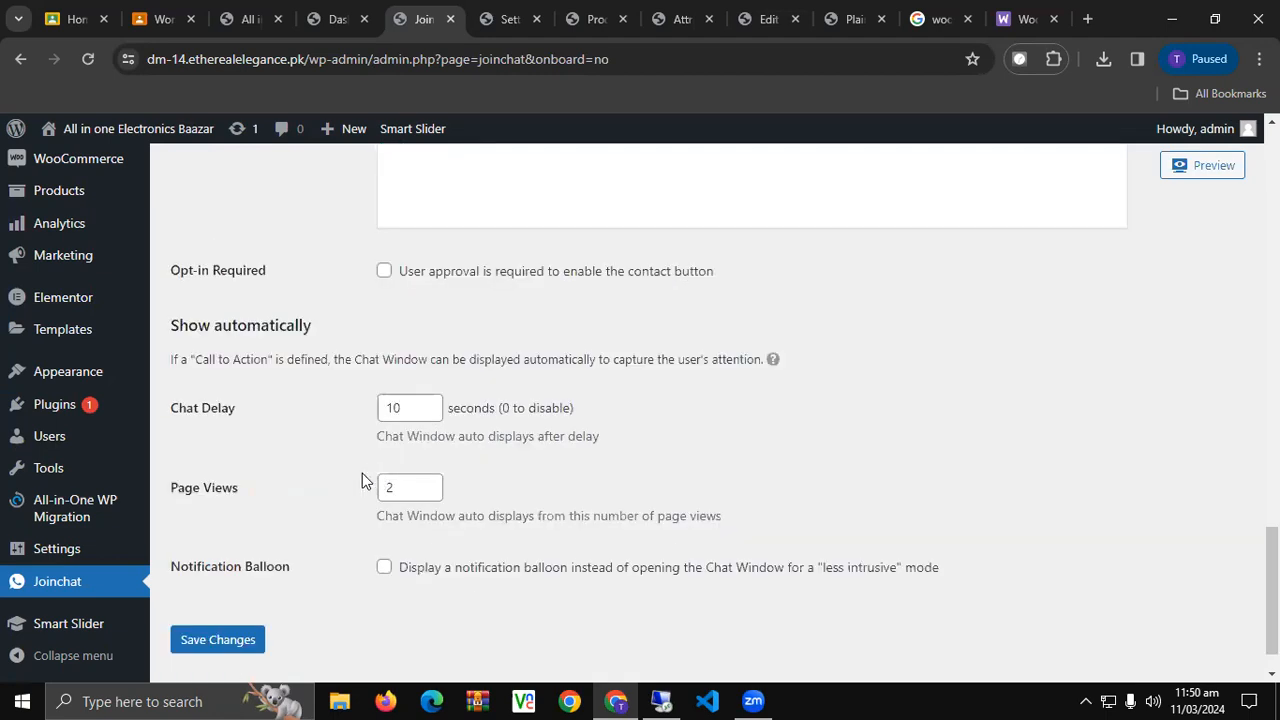
scroll(362, 480, "down", 1)
Save the Joinchat settings and reload the storefront shop page.
left_click(219, 589)
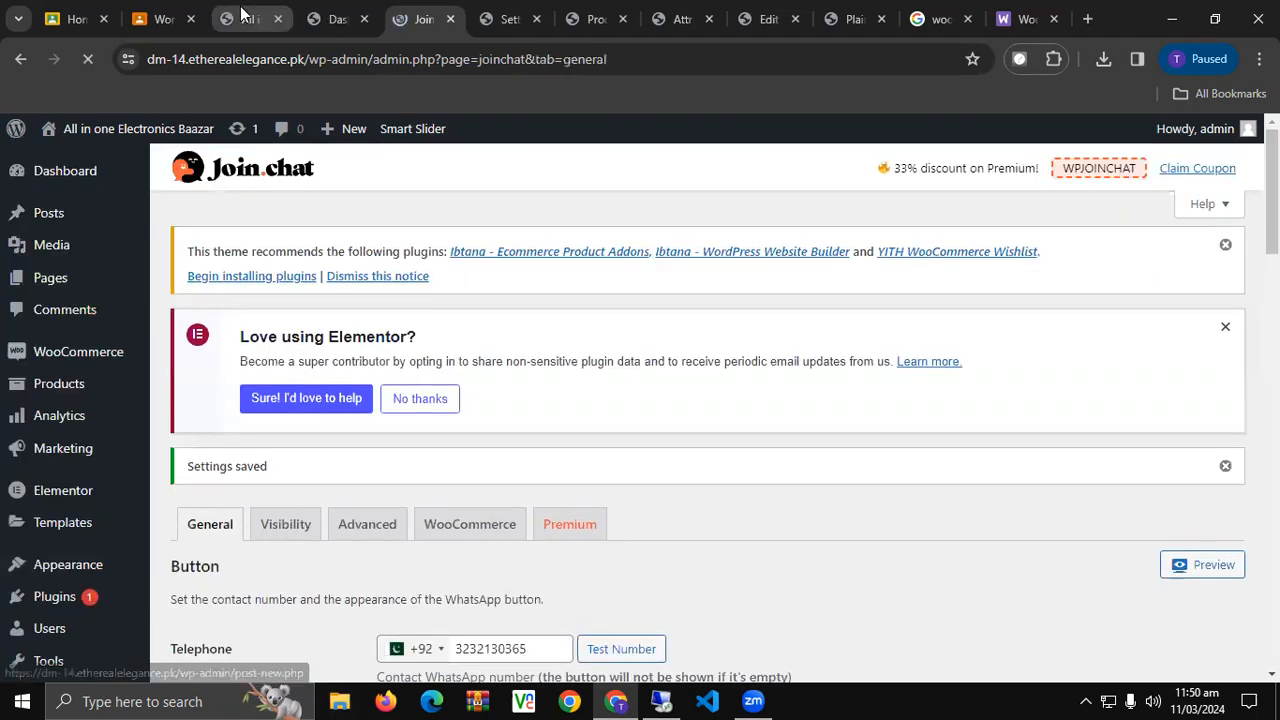
left_click(250, 19)
left_click(98, 53)
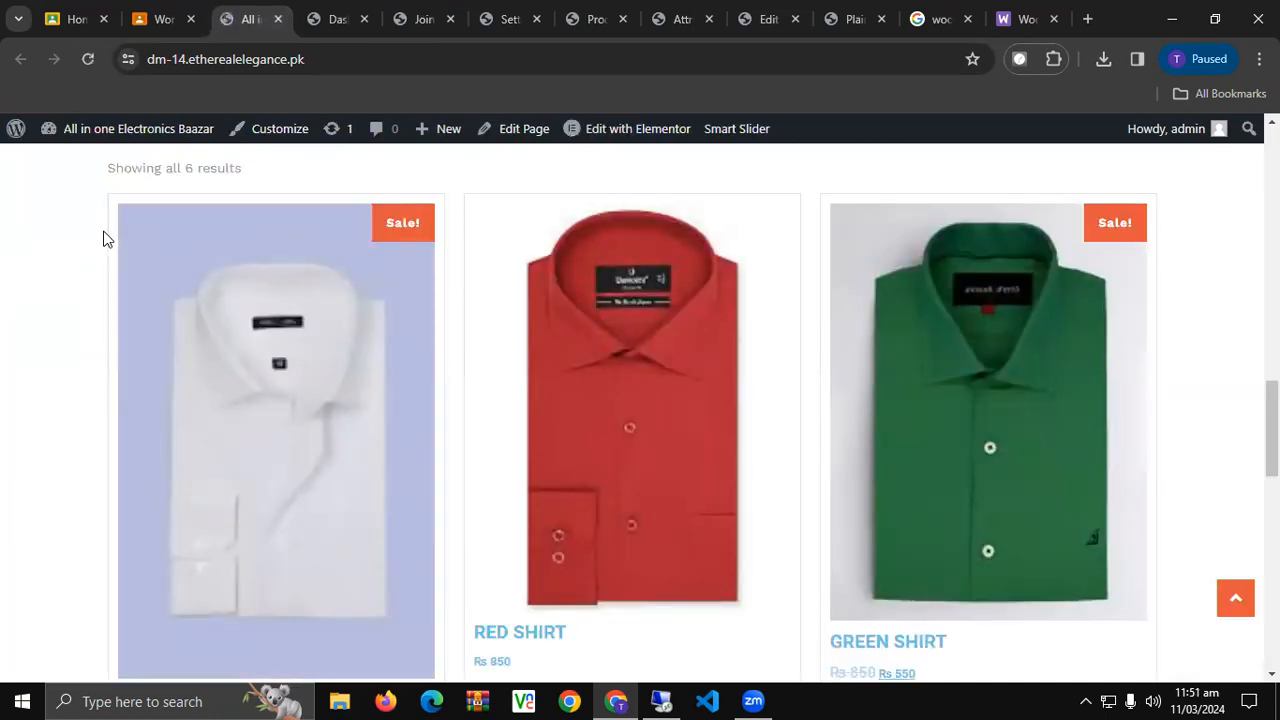
Uncheck Mobile Only in Joinchat General settings and save the changes.
scroll(111, 320, "down", 10)
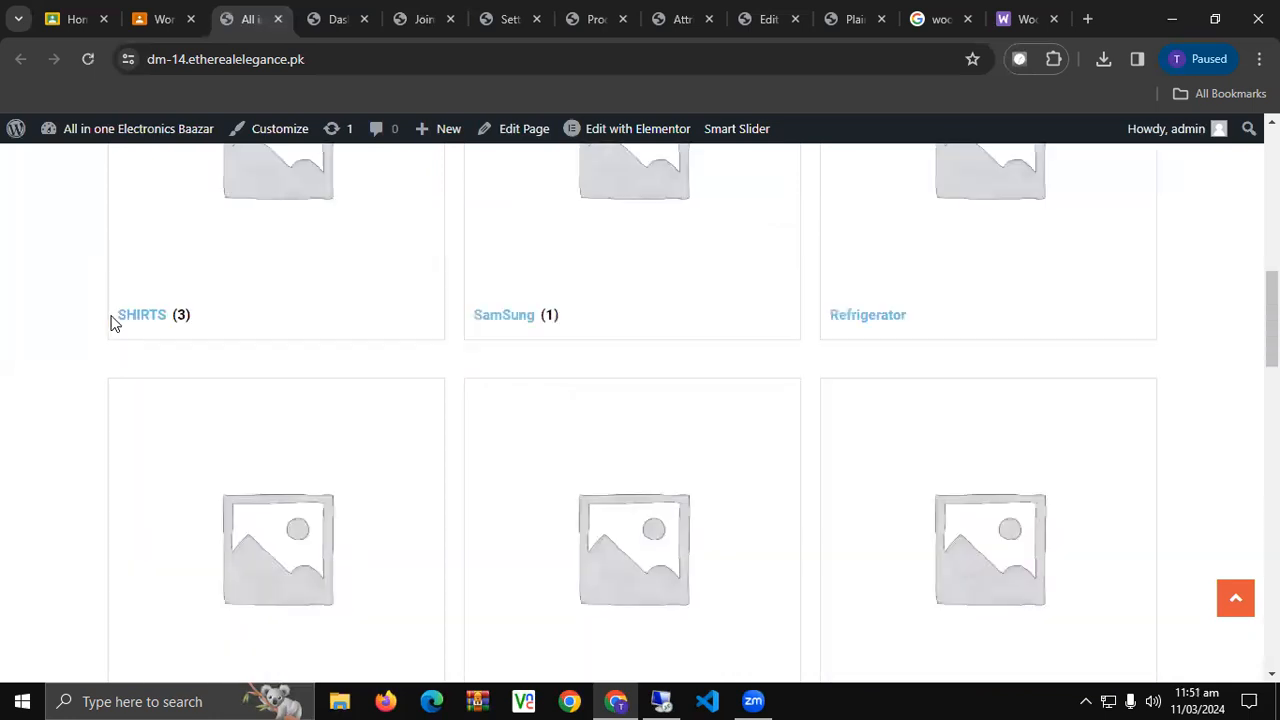
scroll(150, 250, "up", 3)
left_click(357, 14)
left_click(408, 16)
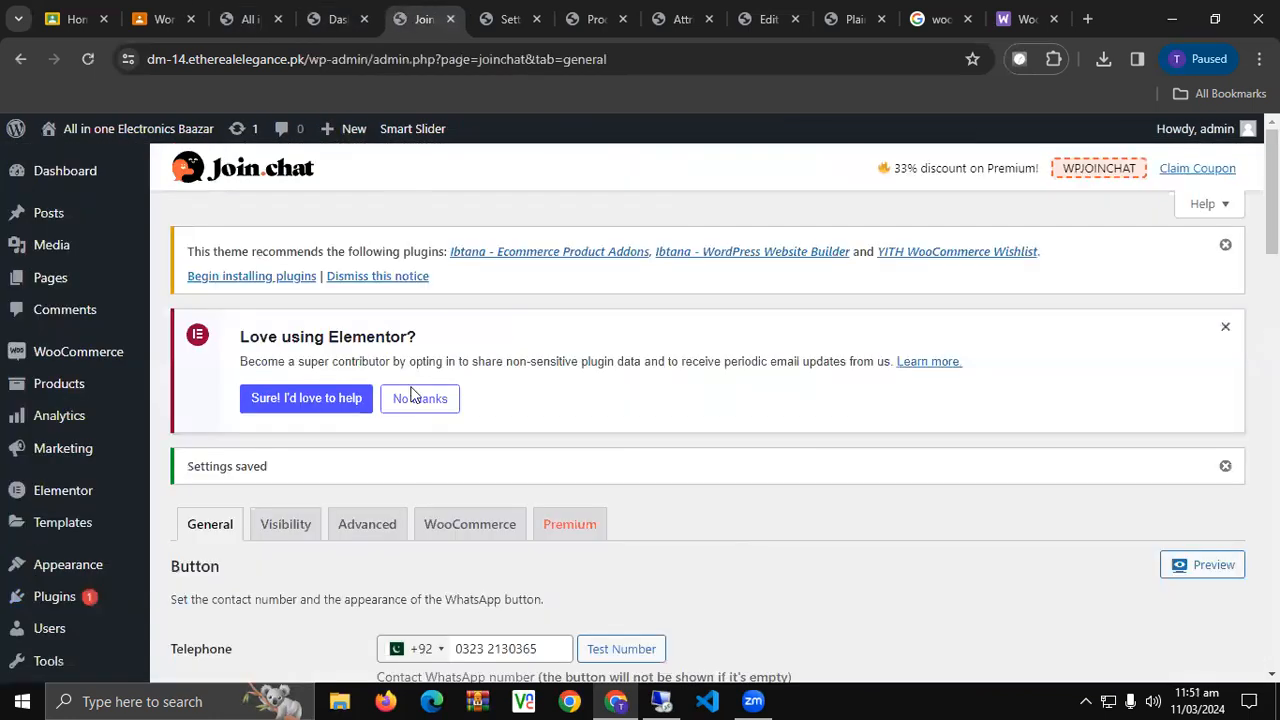
scroll(417, 500, "down", 3)
scroll(351, 517, "down", 3)
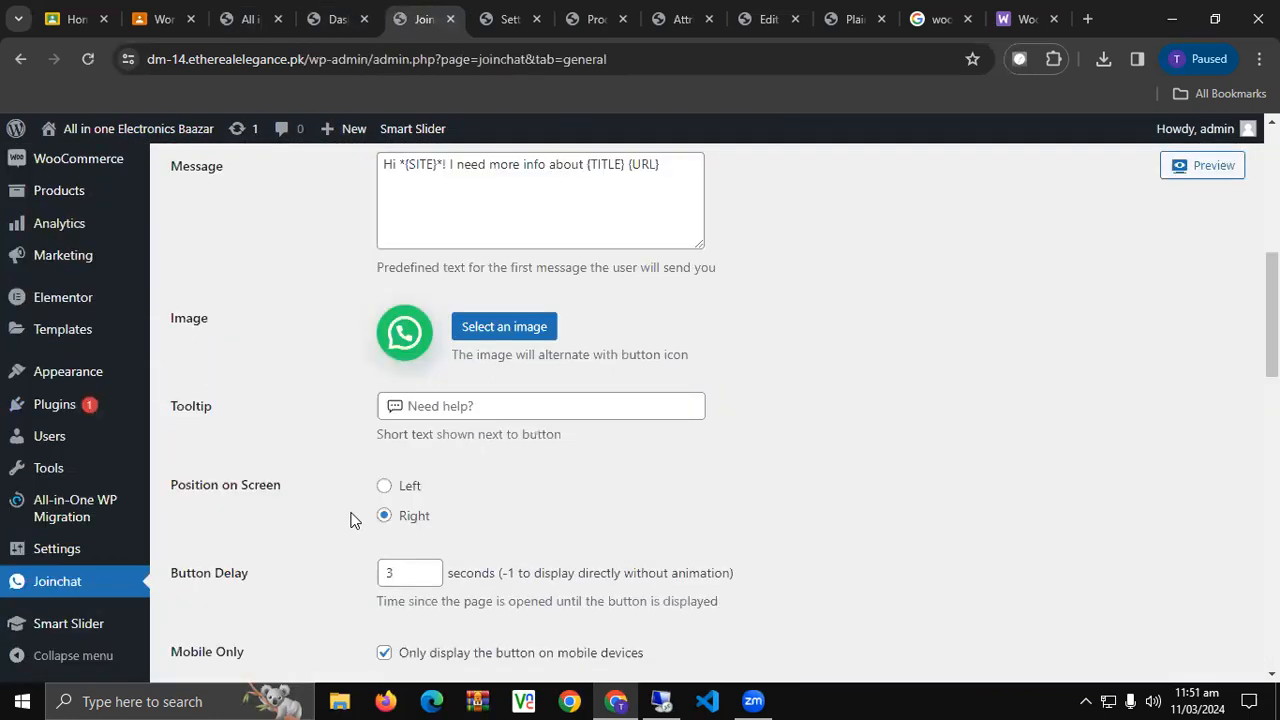
left_click(262, 17)
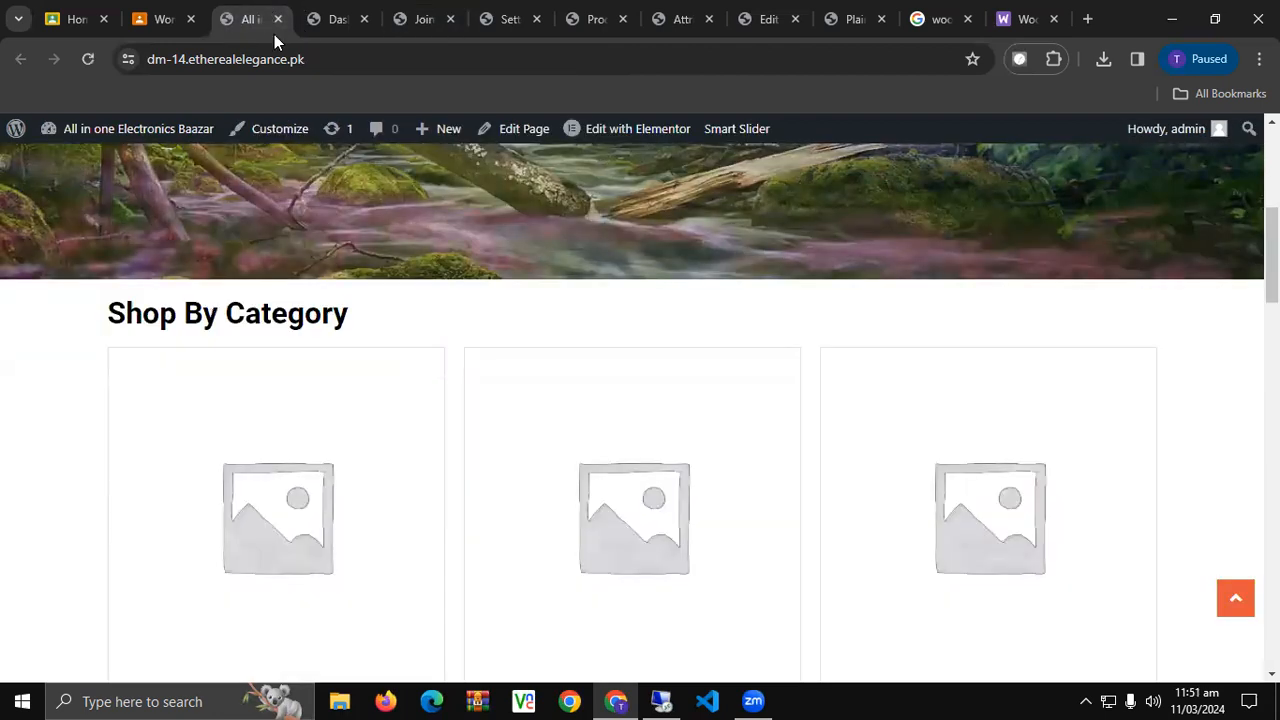
left_click(474, 14)
left_click(423, 14)
scroll(371, 453, "down", 3)
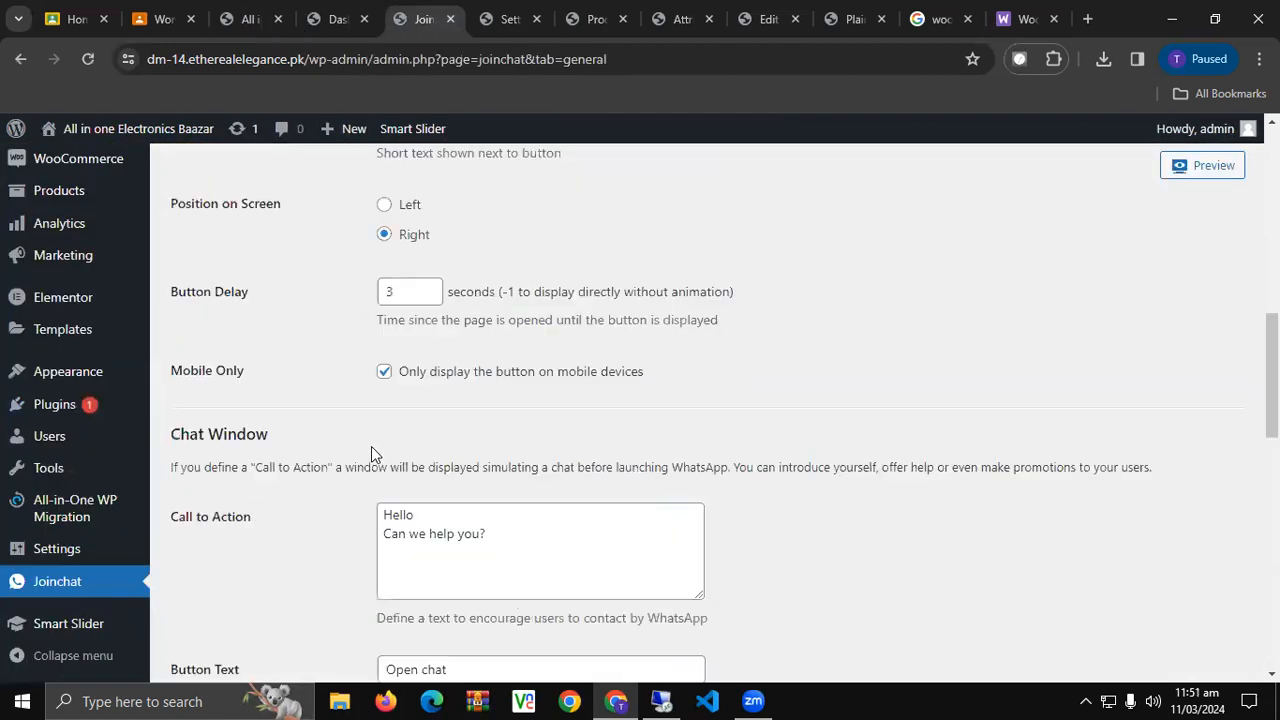
left_click(384, 371)
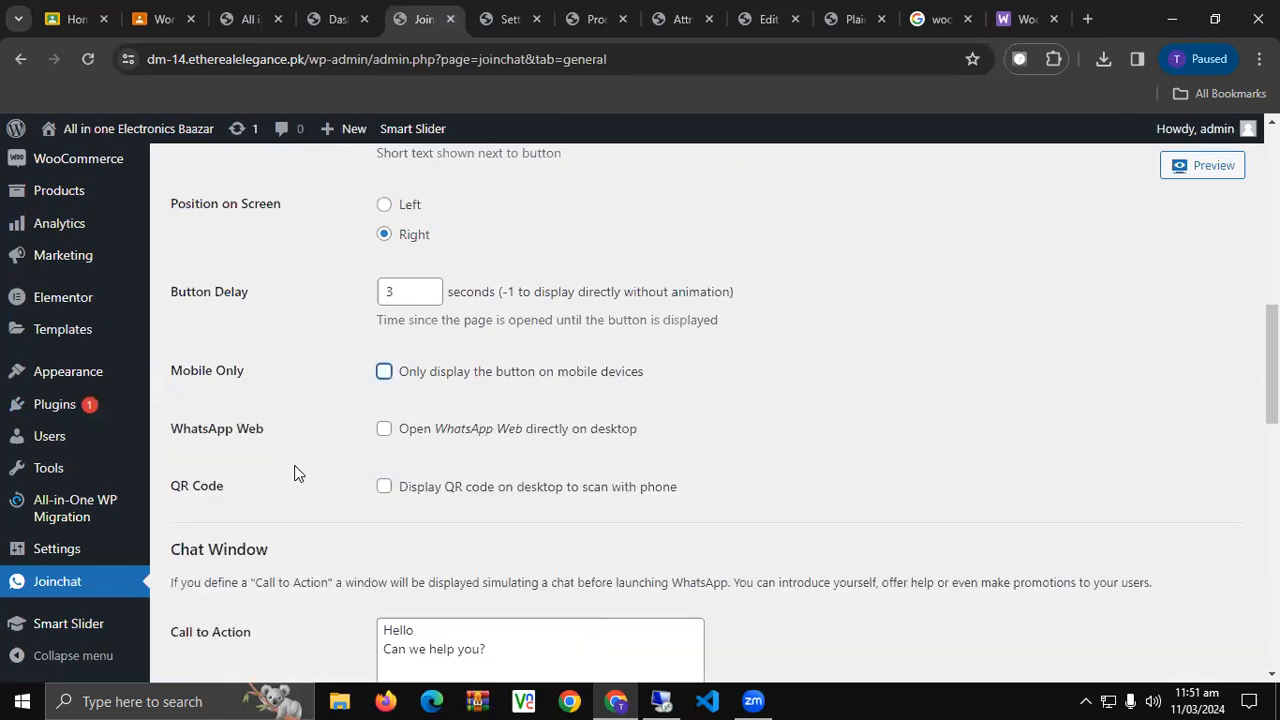
scroll(266, 523, "down", 6)
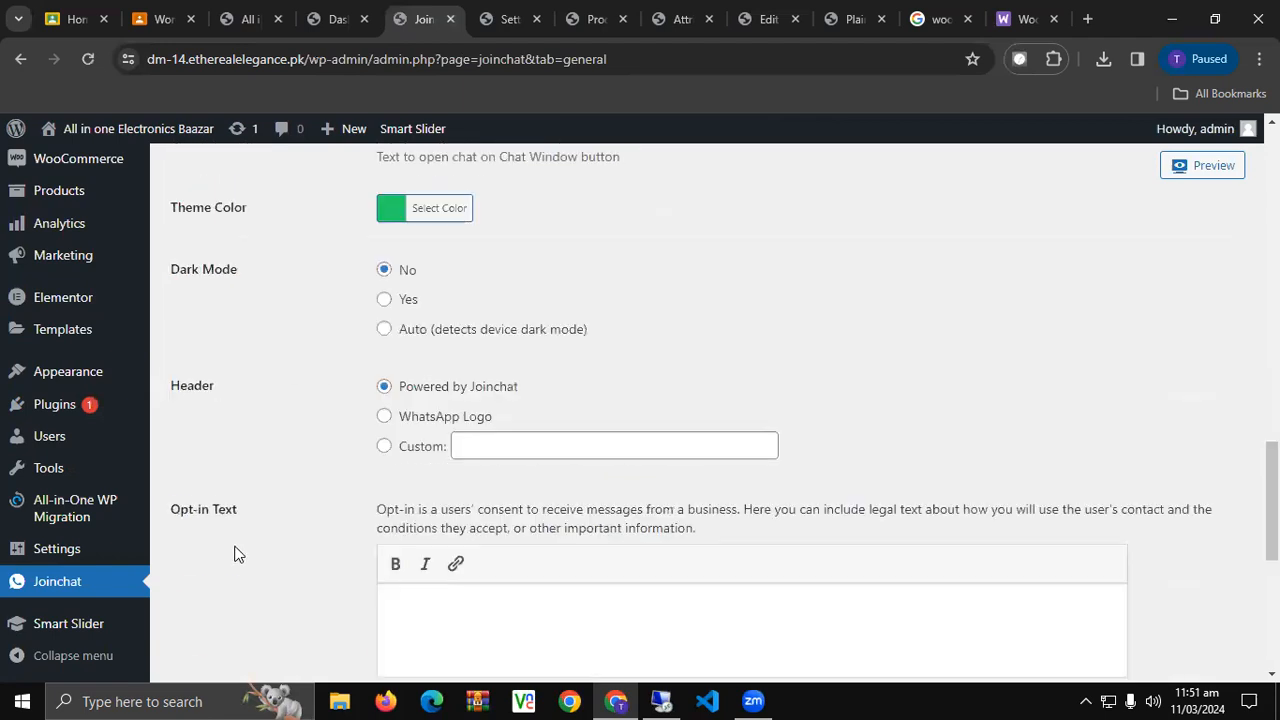
scroll(234, 551, "down", 5)
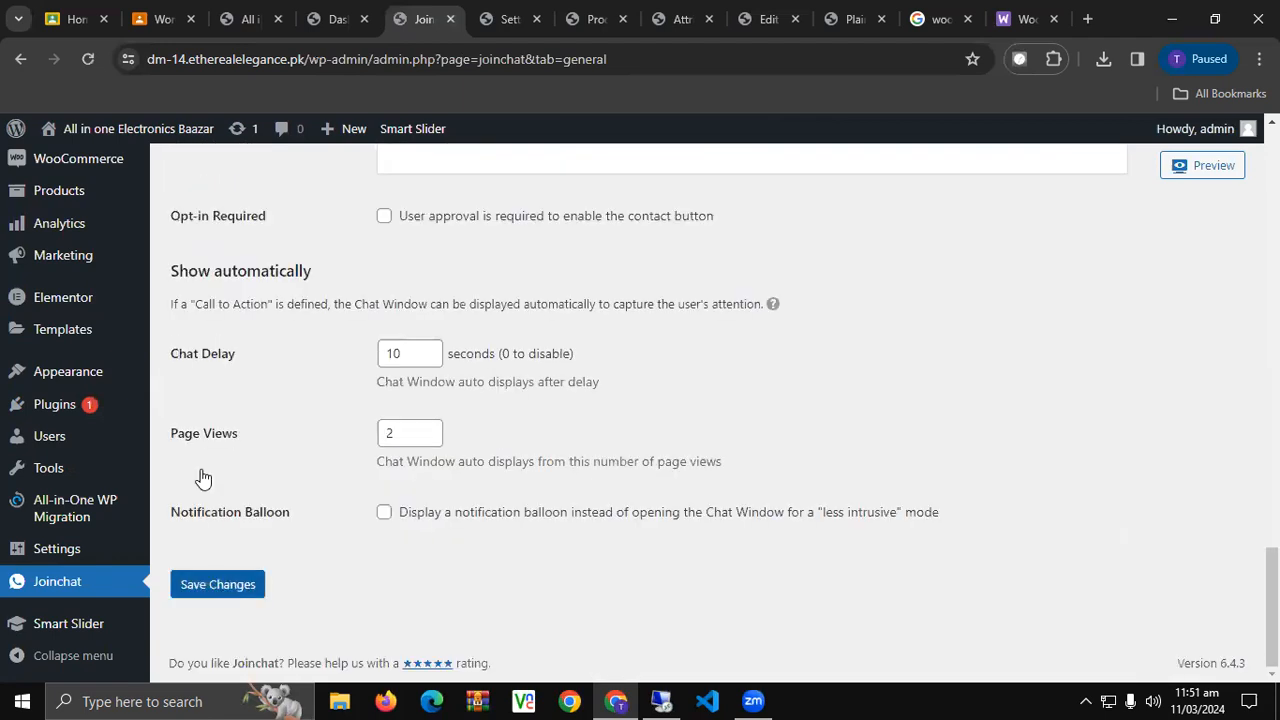
left_click(218, 584)
Reload the storefront, open the WhatsApp chat window to confirm it works, then close it.
left_click(337, 19)
left_click(250, 19)
left_click(86, 62)
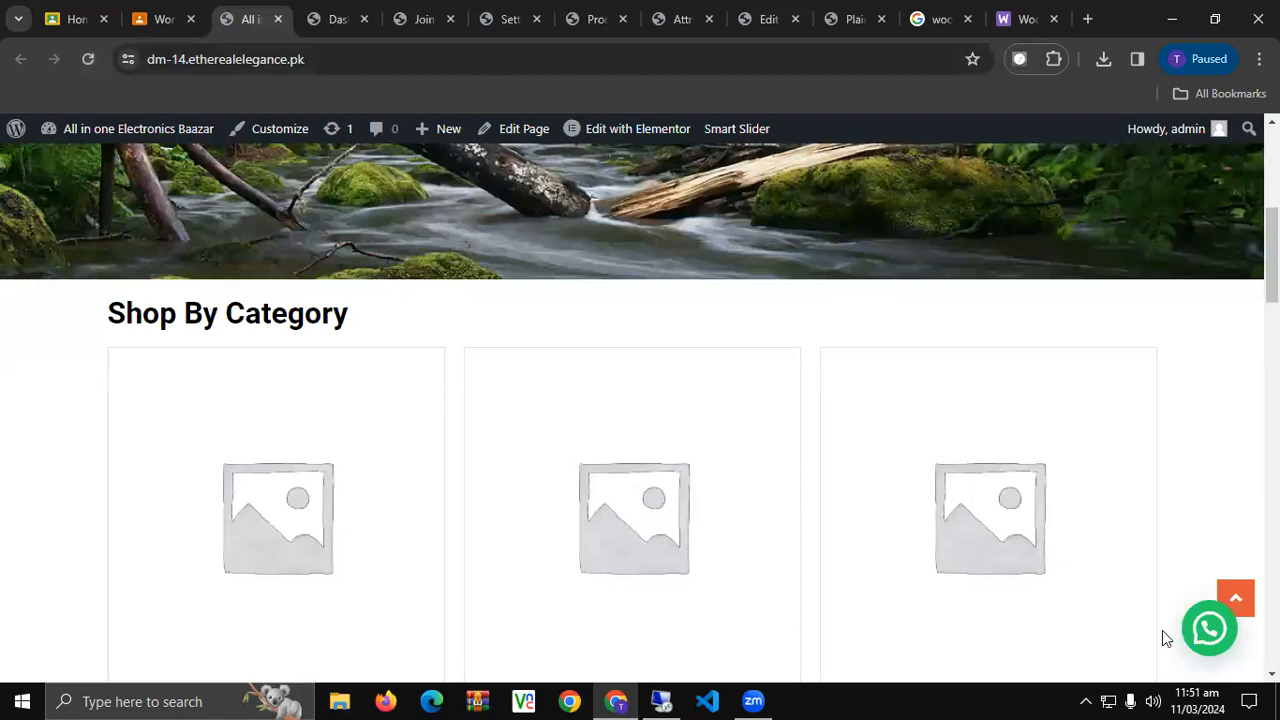
left_click(1208, 624)
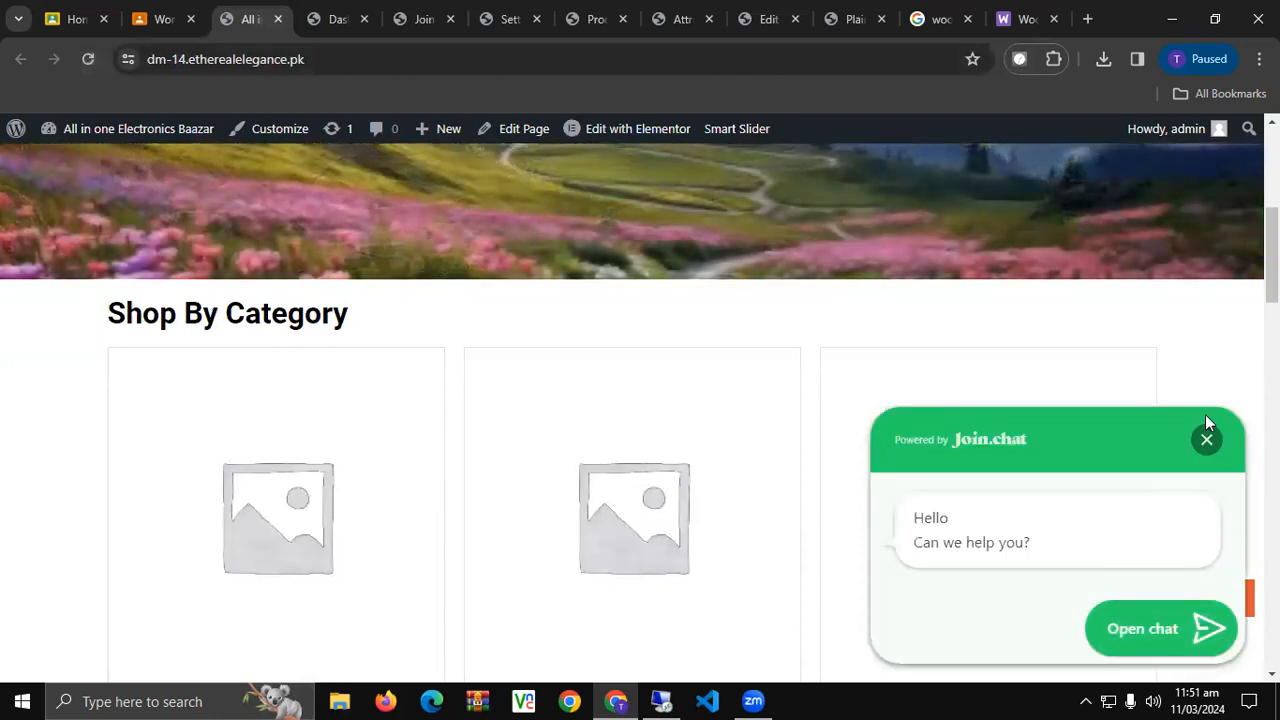
left_click(1206, 440)
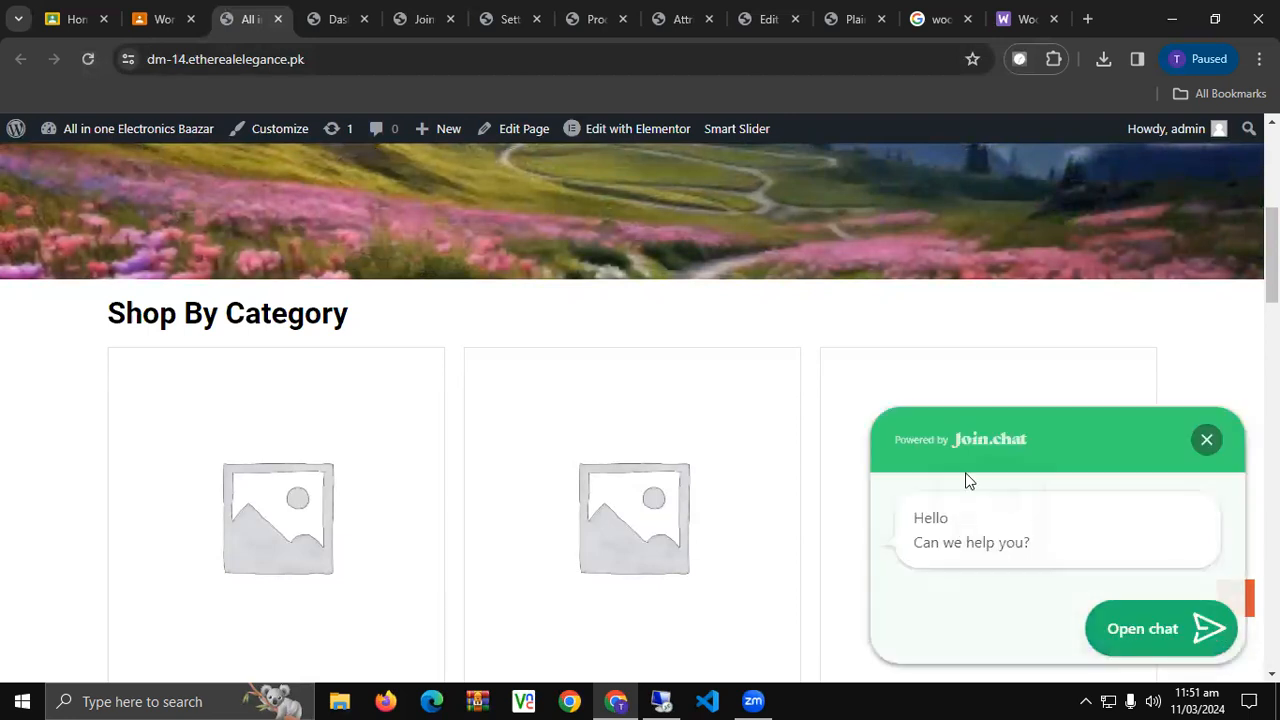
left_click(1206, 441)
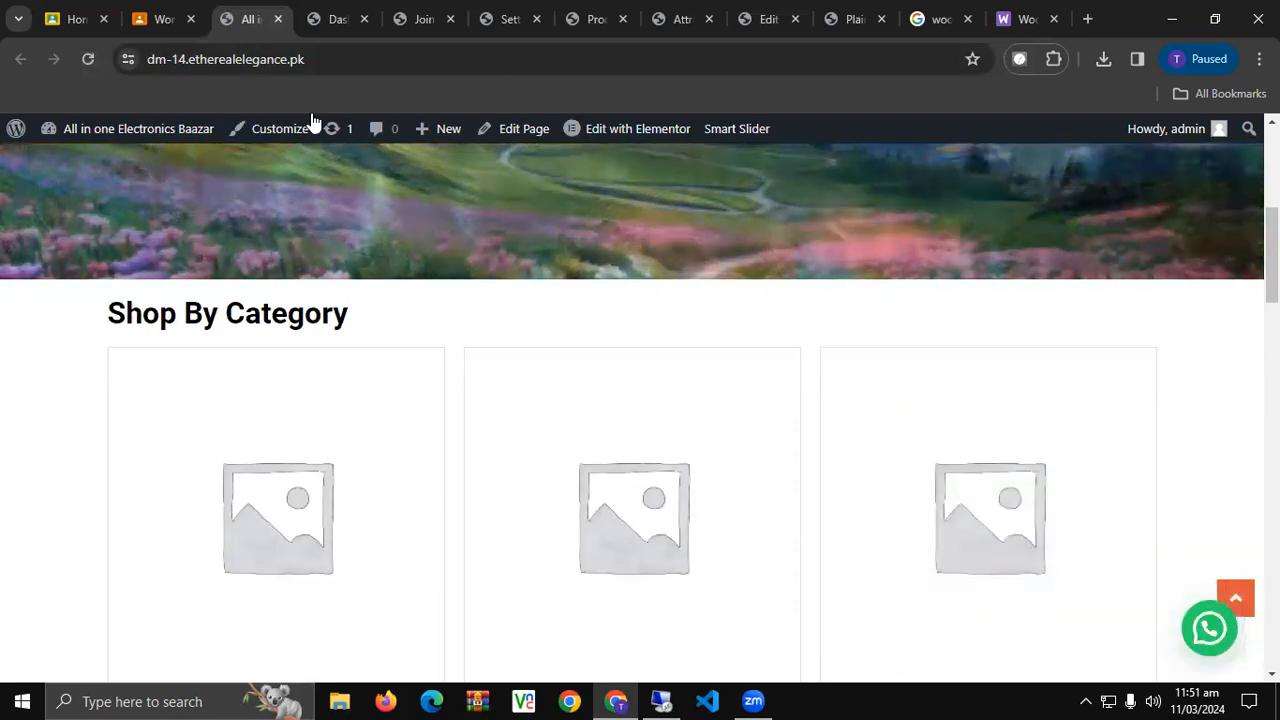
left_click(345, 14)
In Joinchat's WooCommerce settings, set the product button position to After price.
left_click(462, 22)
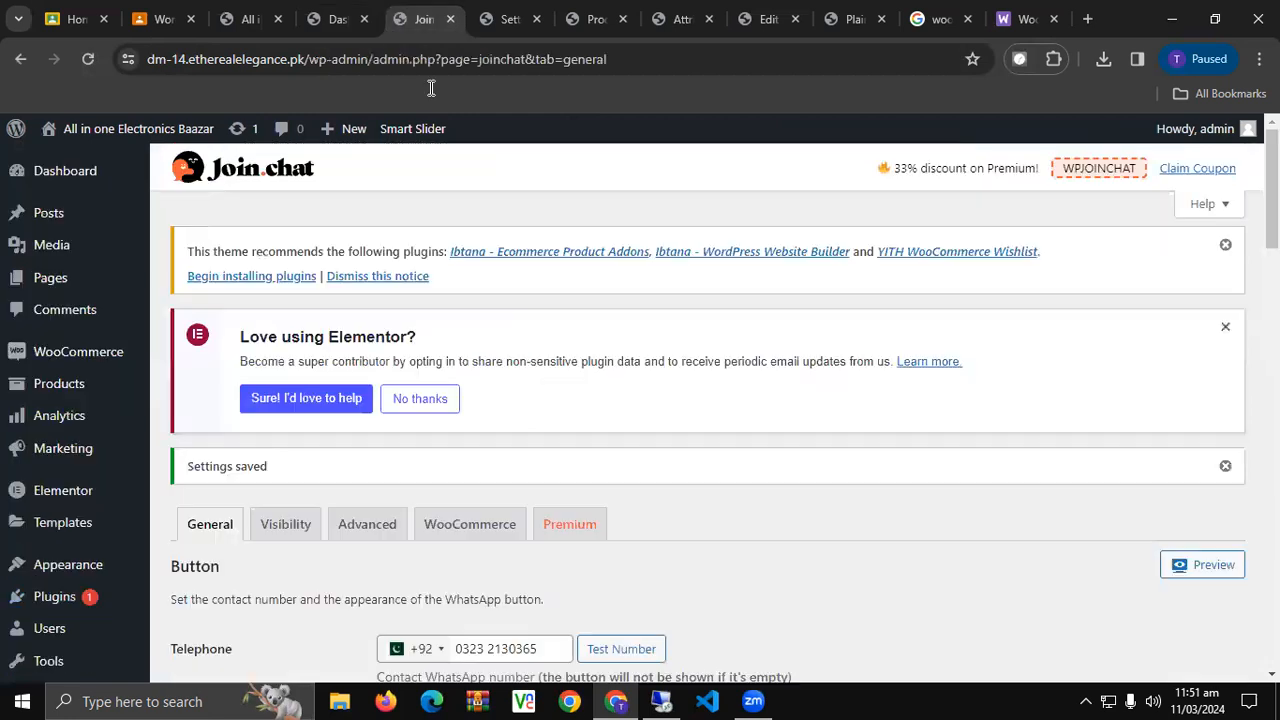
scroll(383, 390, "down", 3)
scroll(379, 390, "up", 2)
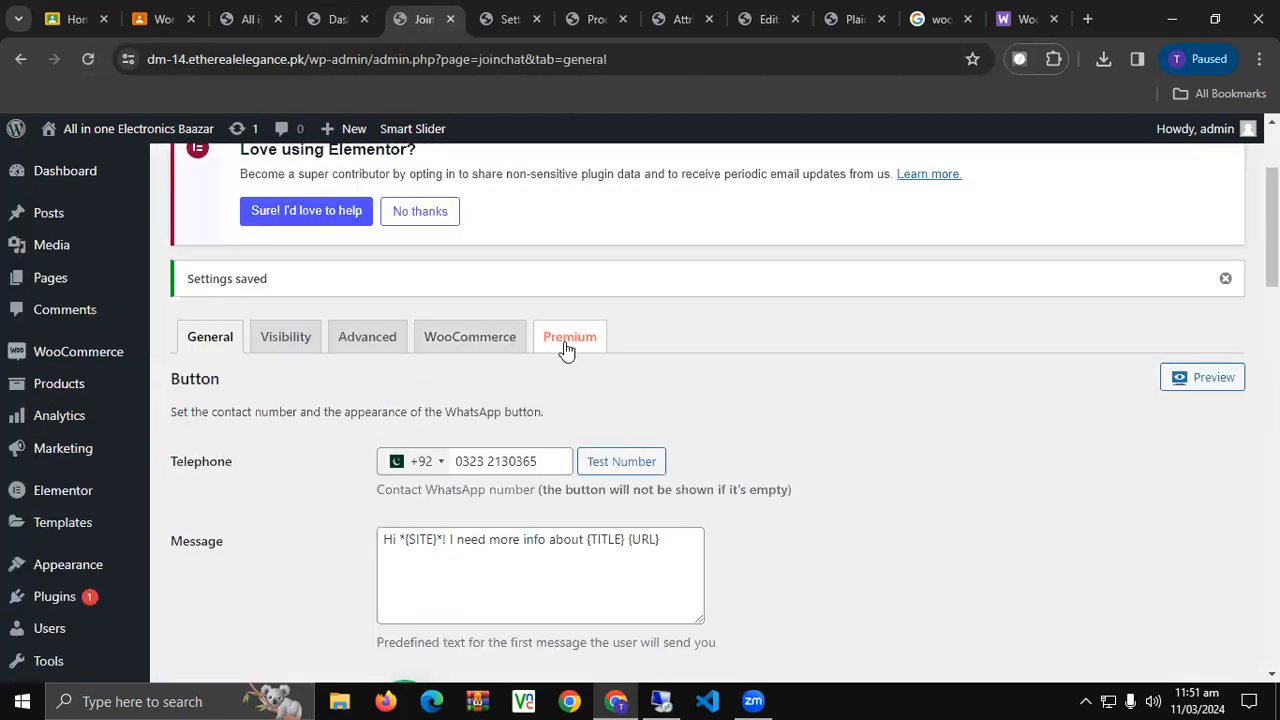
left_click(494, 343)
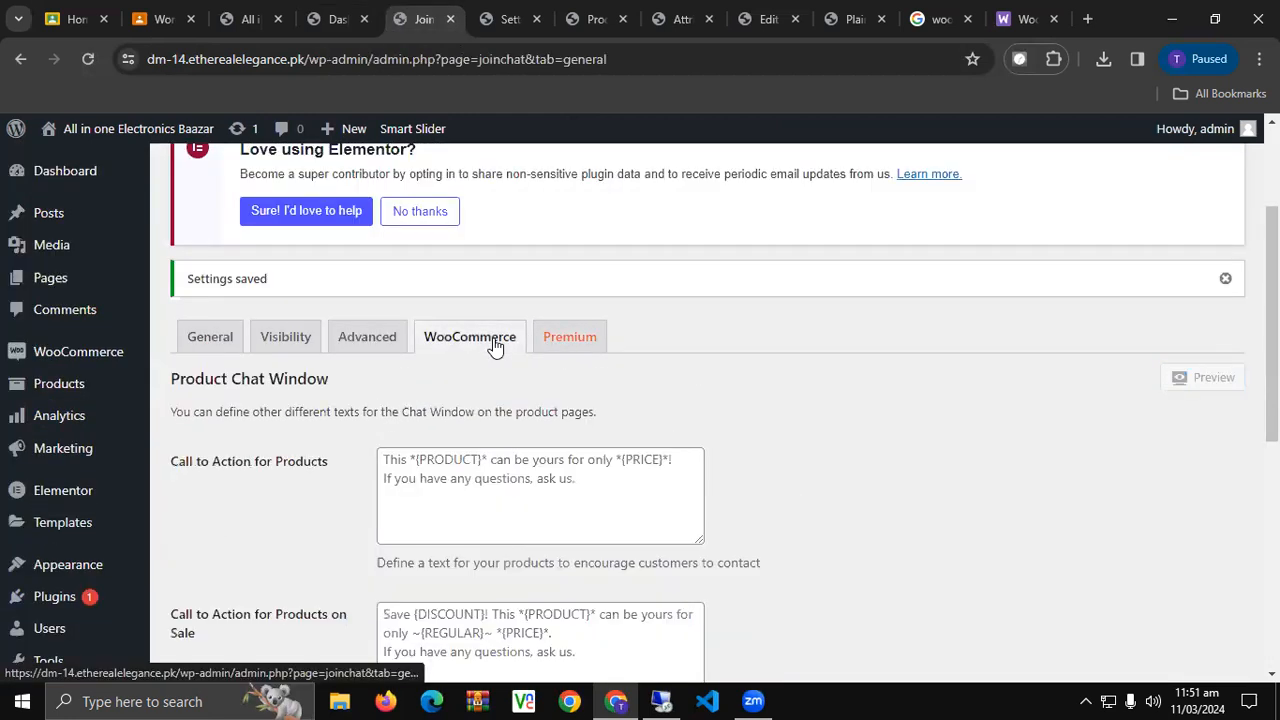
scroll(476, 343, "down", 2)
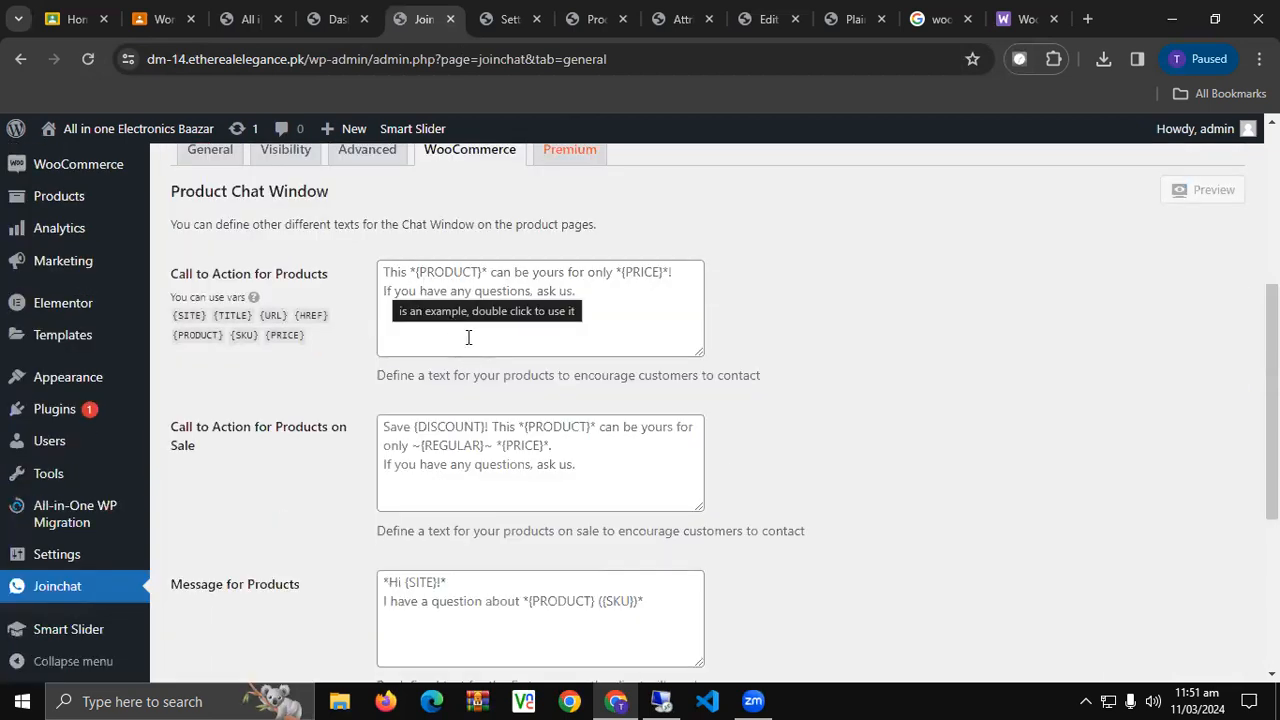
scroll(465, 360, "down", 4)
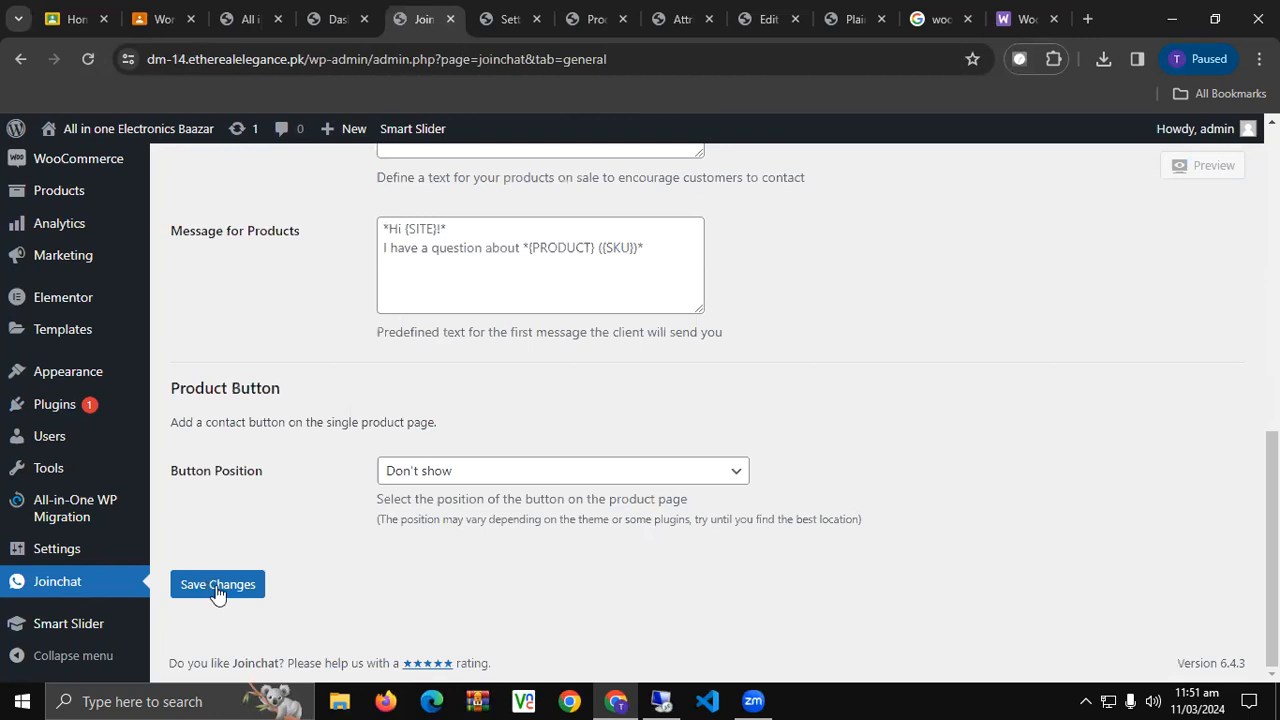
left_click(450, 474)
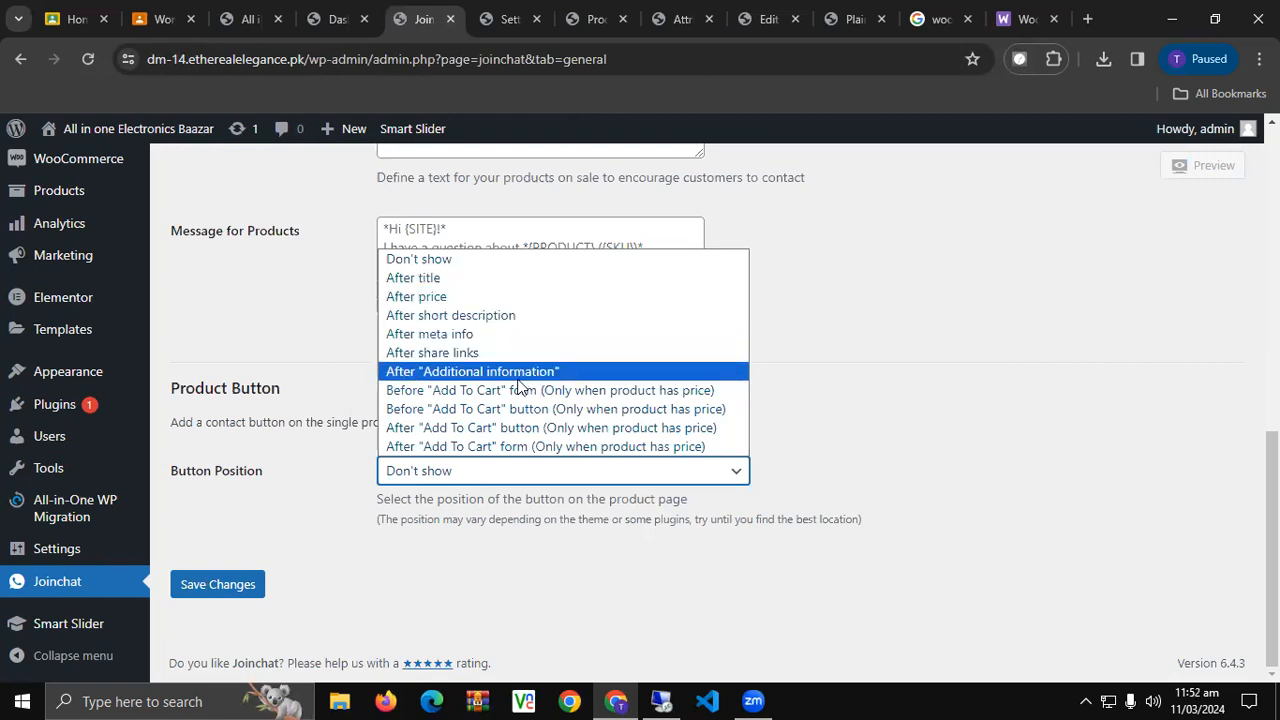
left_click(486, 297)
Label the product button 'Click Me to Discuss' and save the settings.
scroll(362, 575, "down", 1)
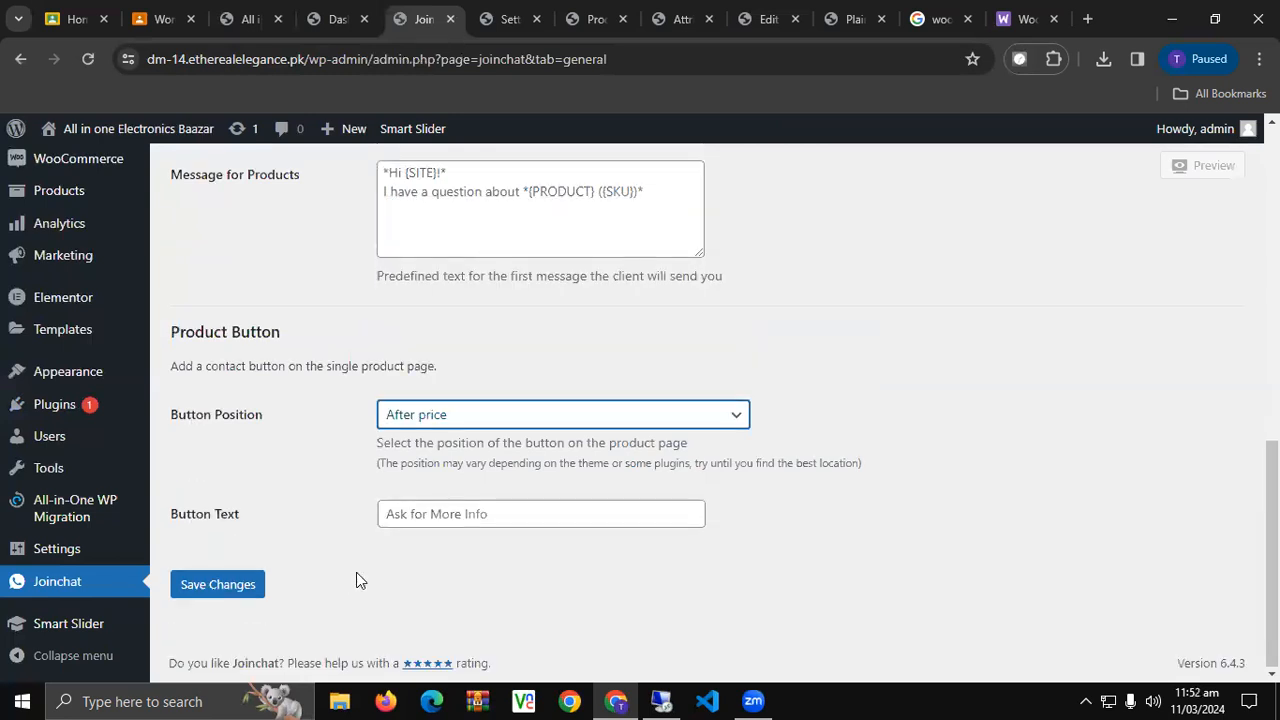
left_click(455, 516)
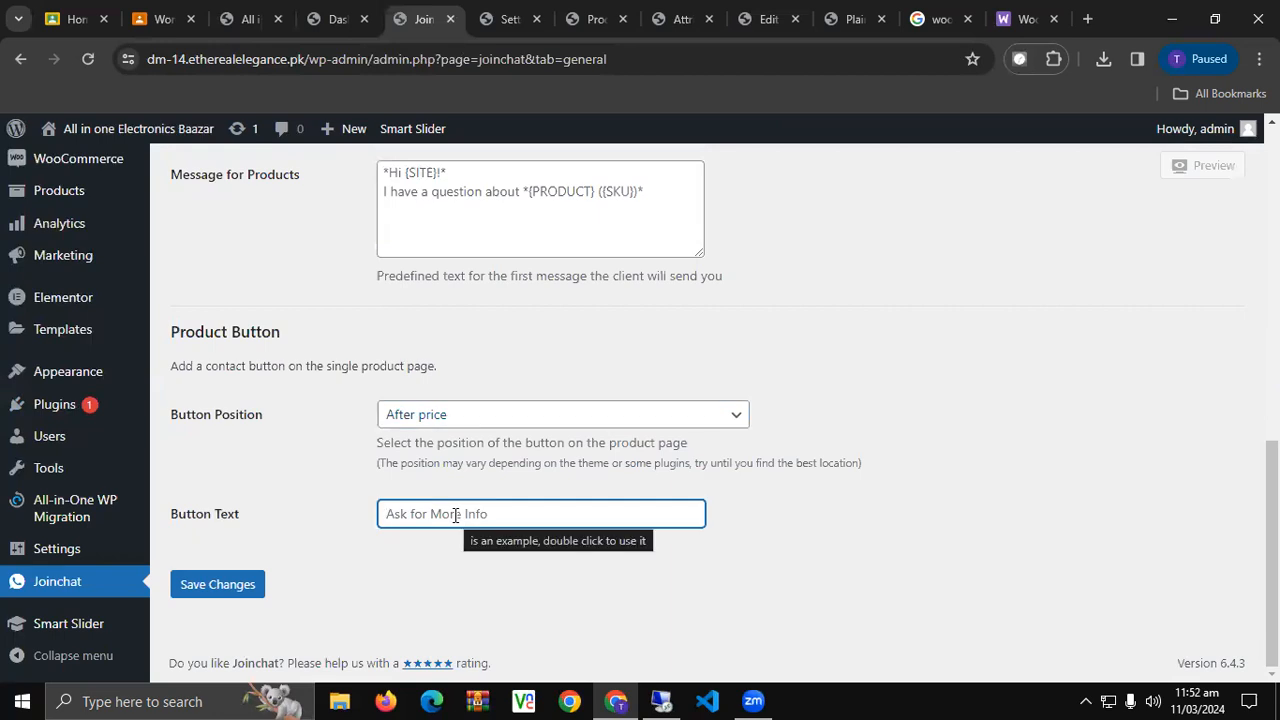
type("Click m")
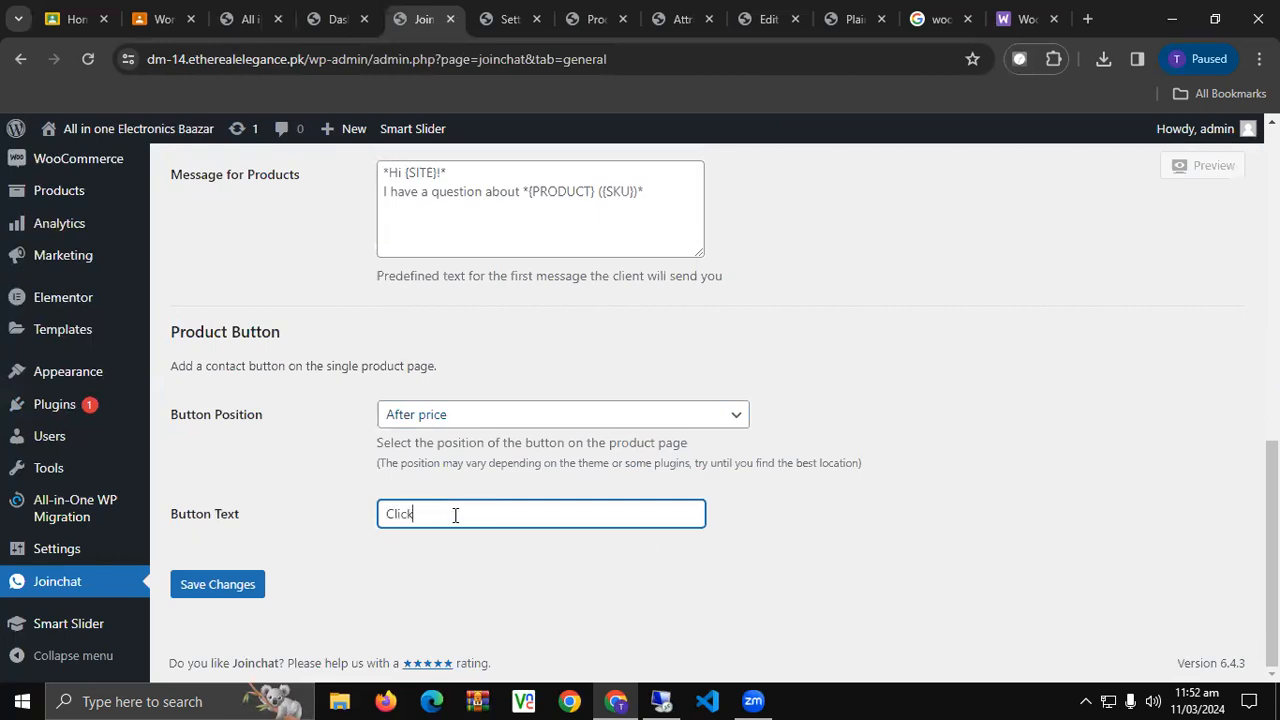
key("BackSpace")
type("Me to Discuss")
left_click(197, 597)
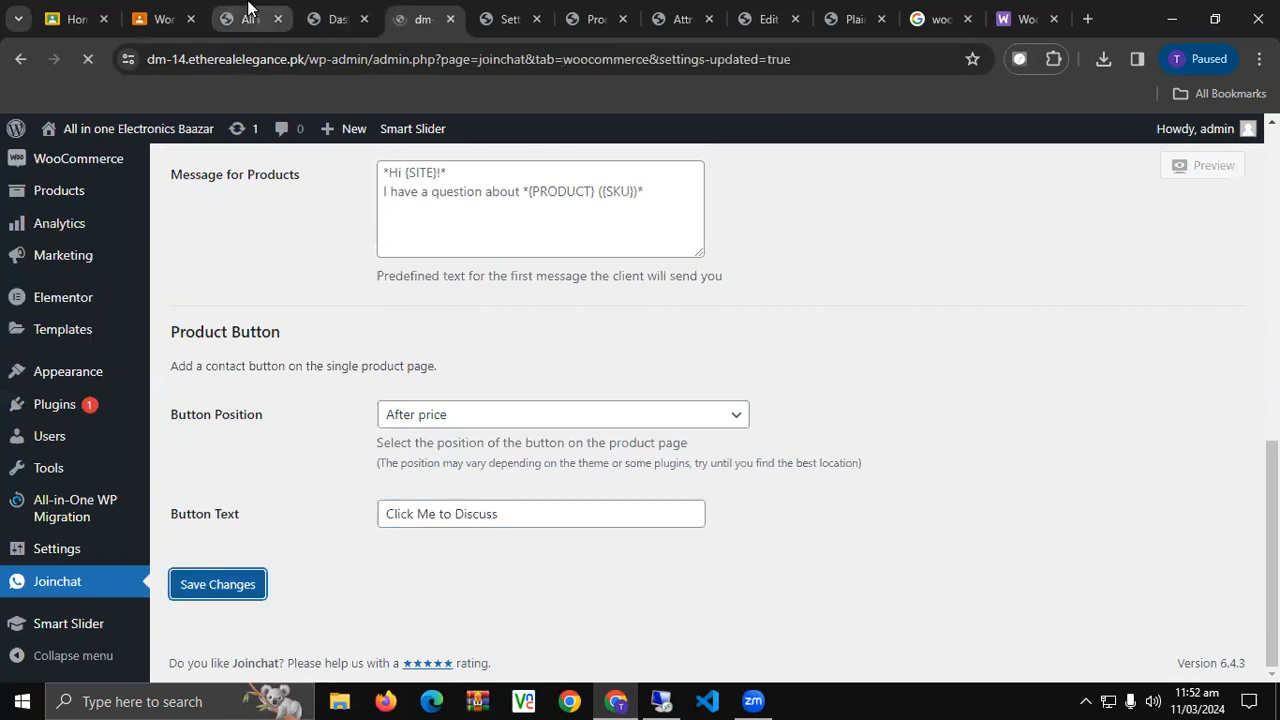
left_click(248, 18)
Reload the storefront and open the RED SHIRT product page showing the new button.
left_click(90, 59)
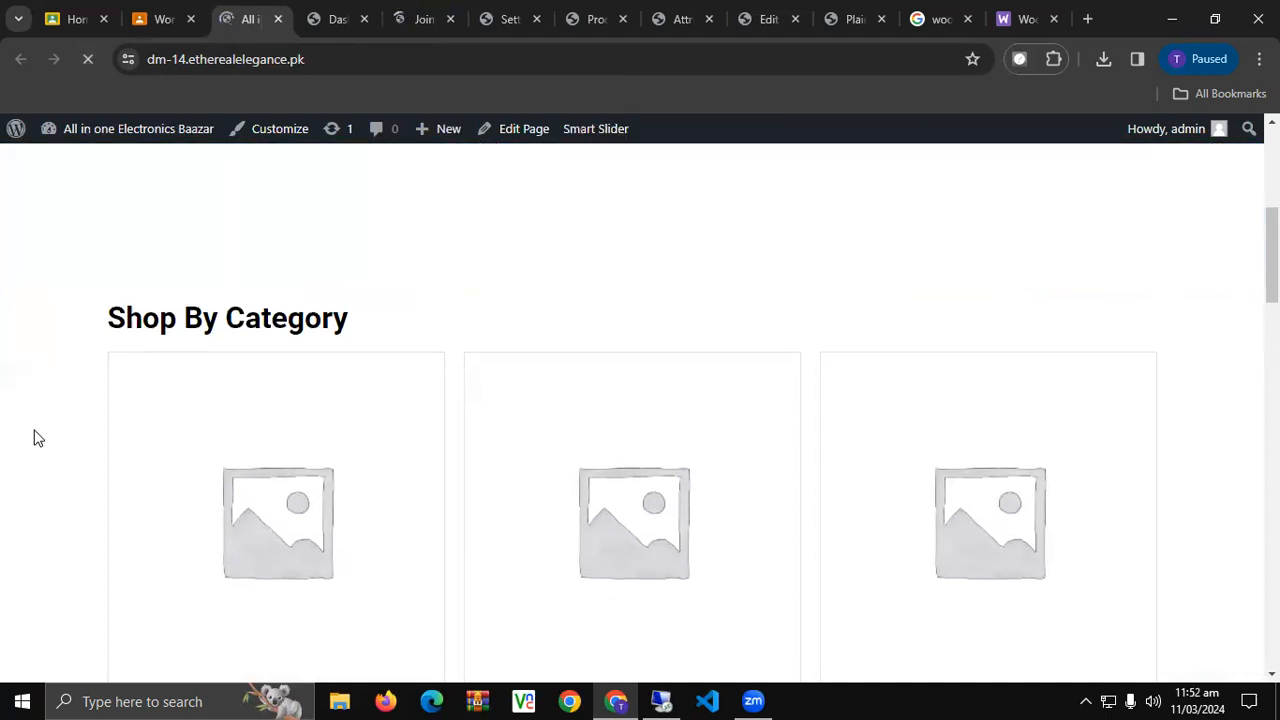
scroll(34, 437, "down", 5)
scroll(34, 437, "down", 4)
scroll(100, 420, "down", 4)
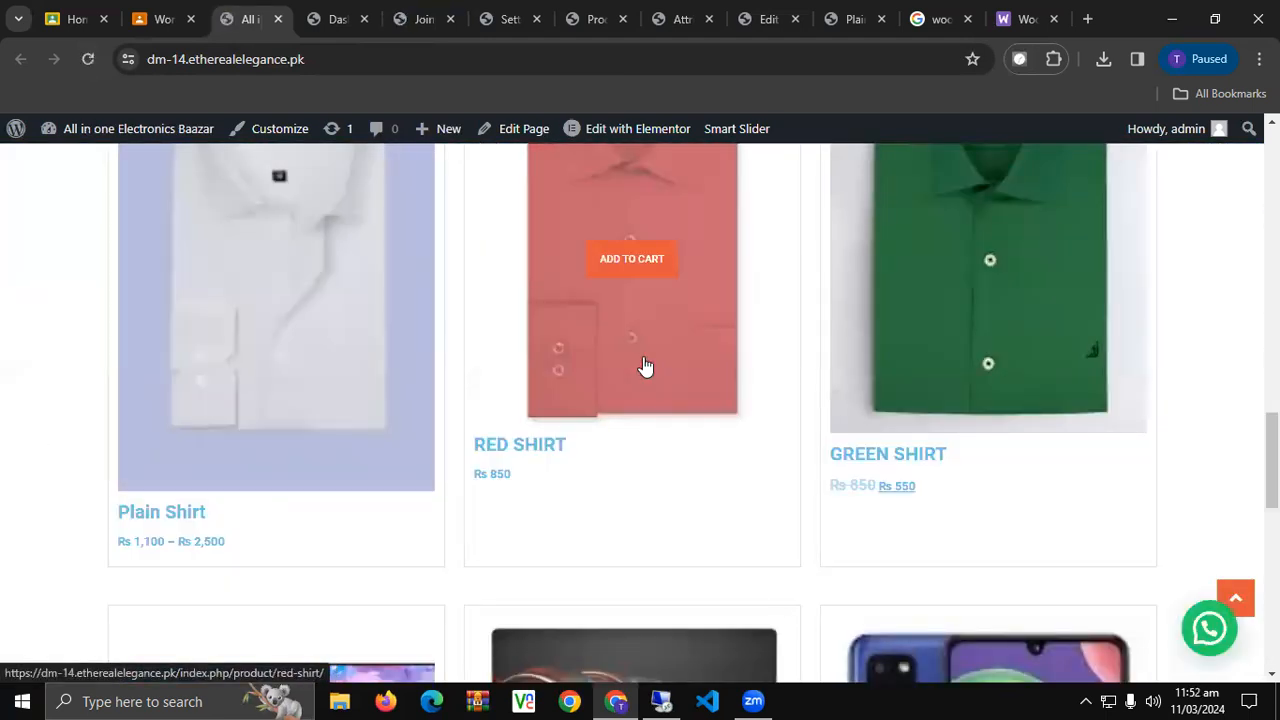
left_click(643, 365)
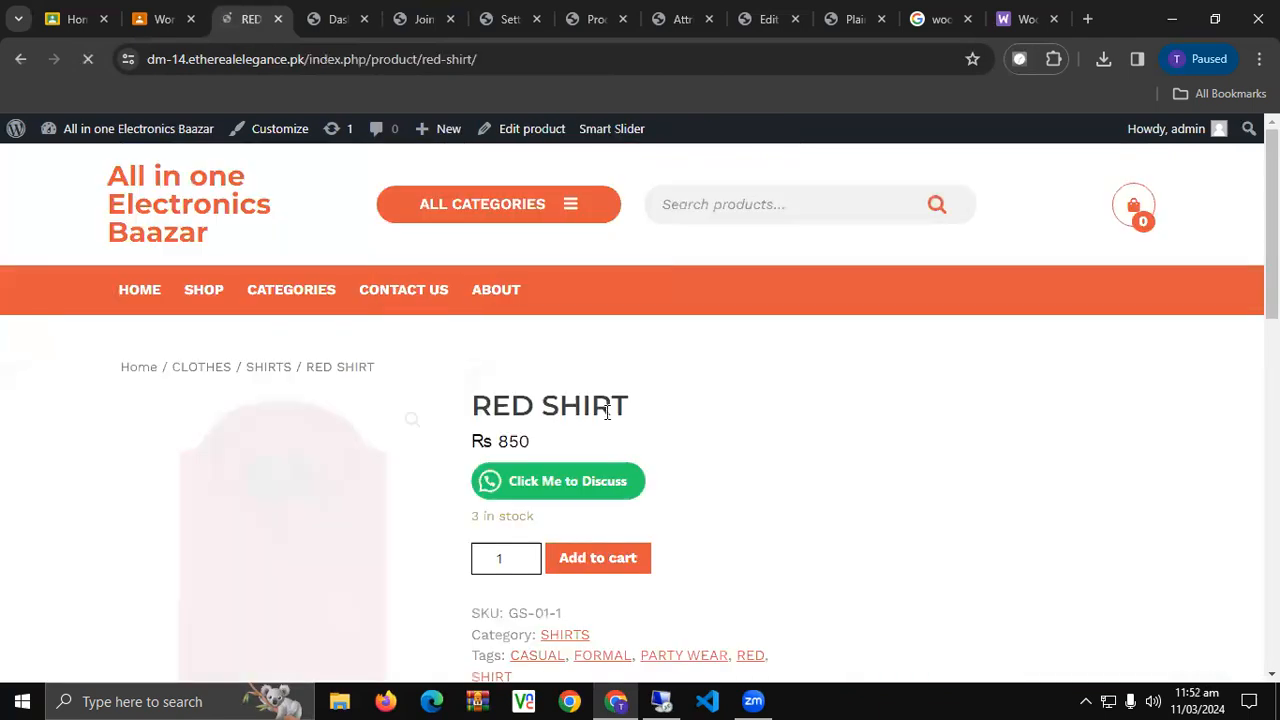
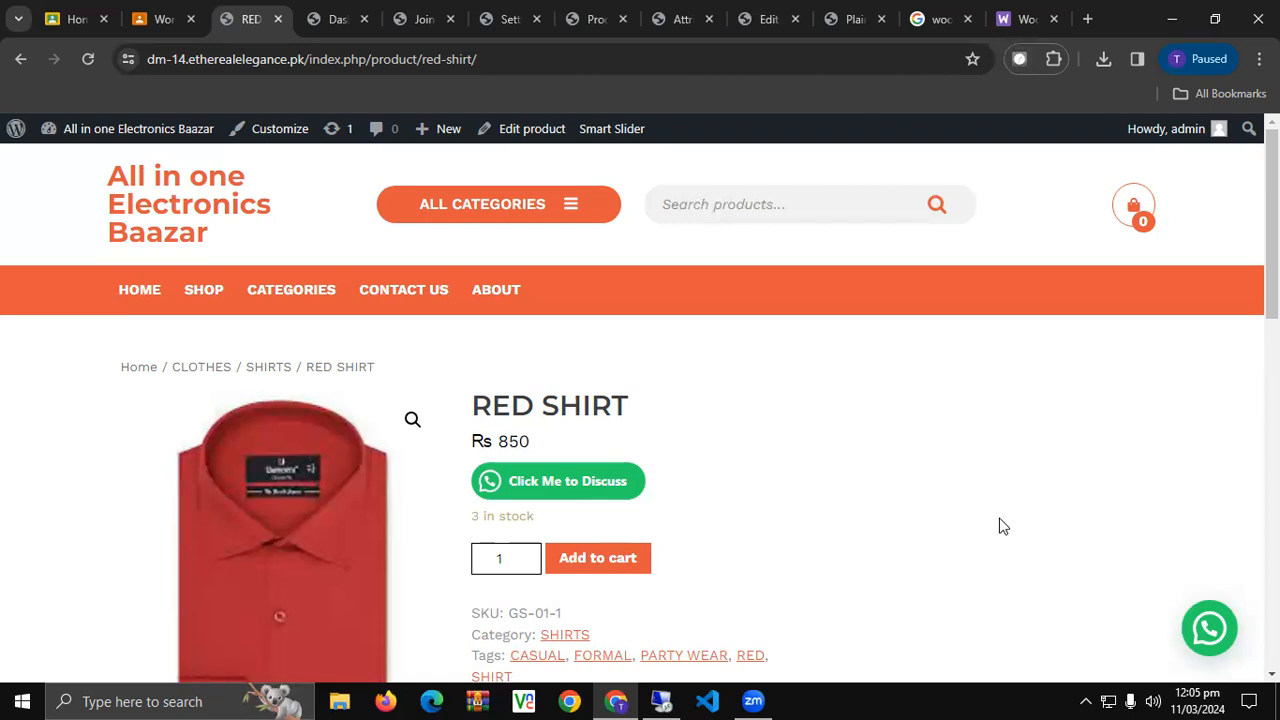
Open the CLOTHES category page from the ALL CATEGORIES dropdown.
left_click(540, 210)
left_click(542, 211)
left_click(543, 211)
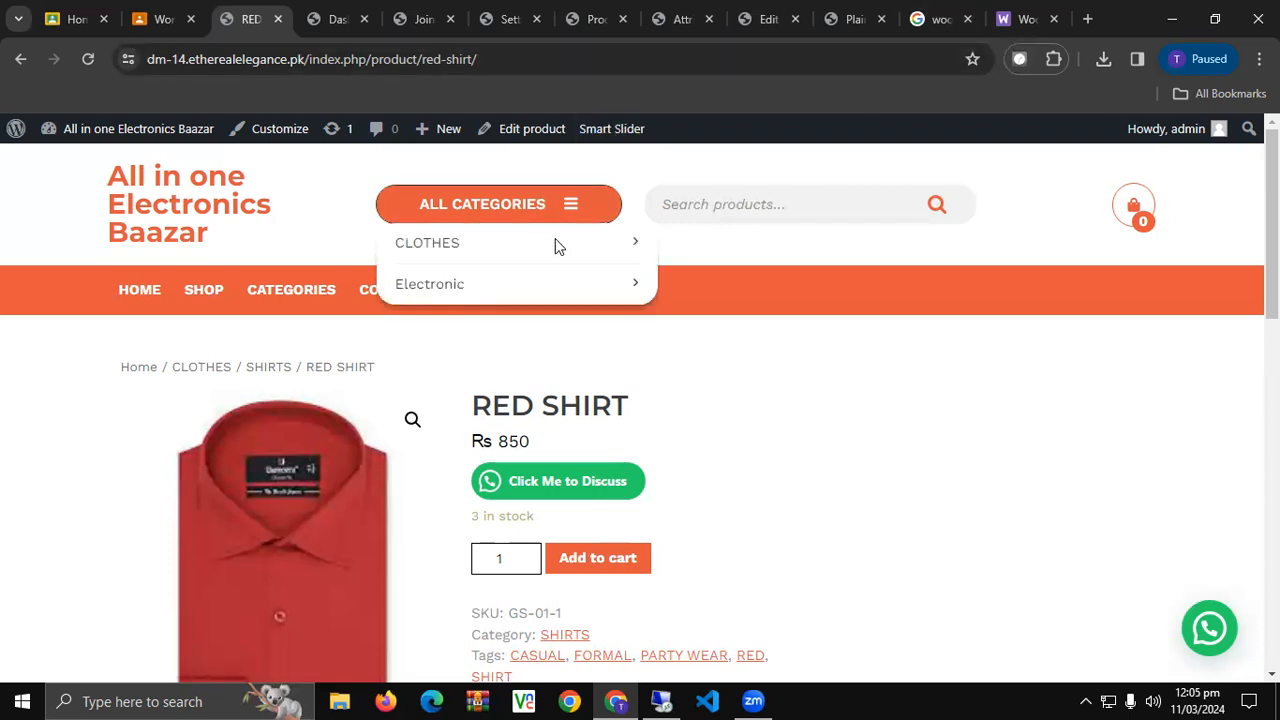
left_click(438, 244)
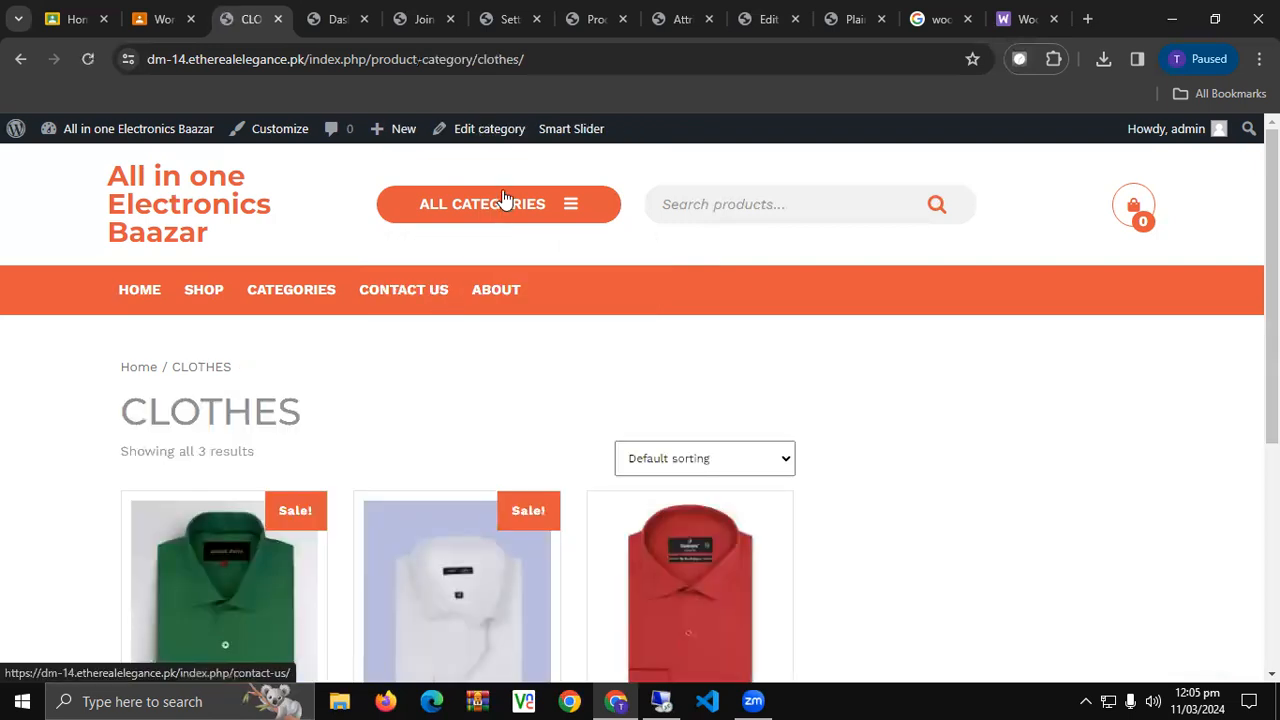
Open the Electronic category page and look over its 3 products.
left_click(505, 200)
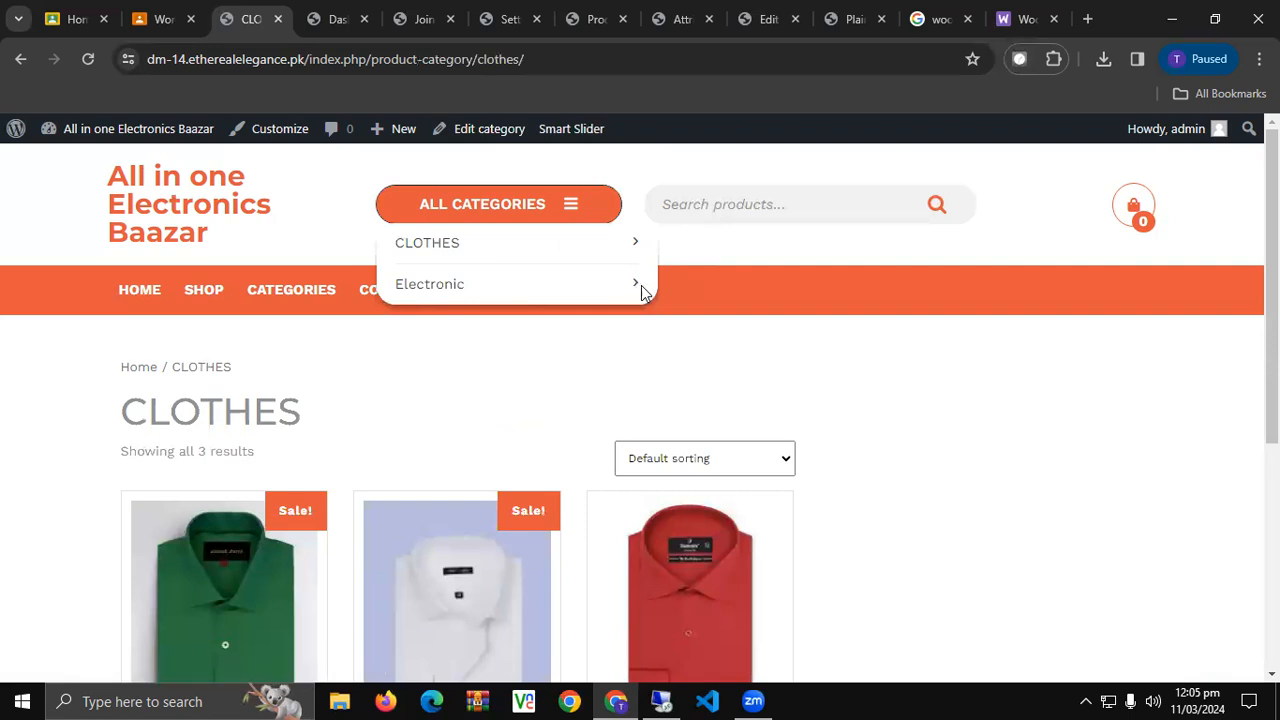
left_click(412, 286)
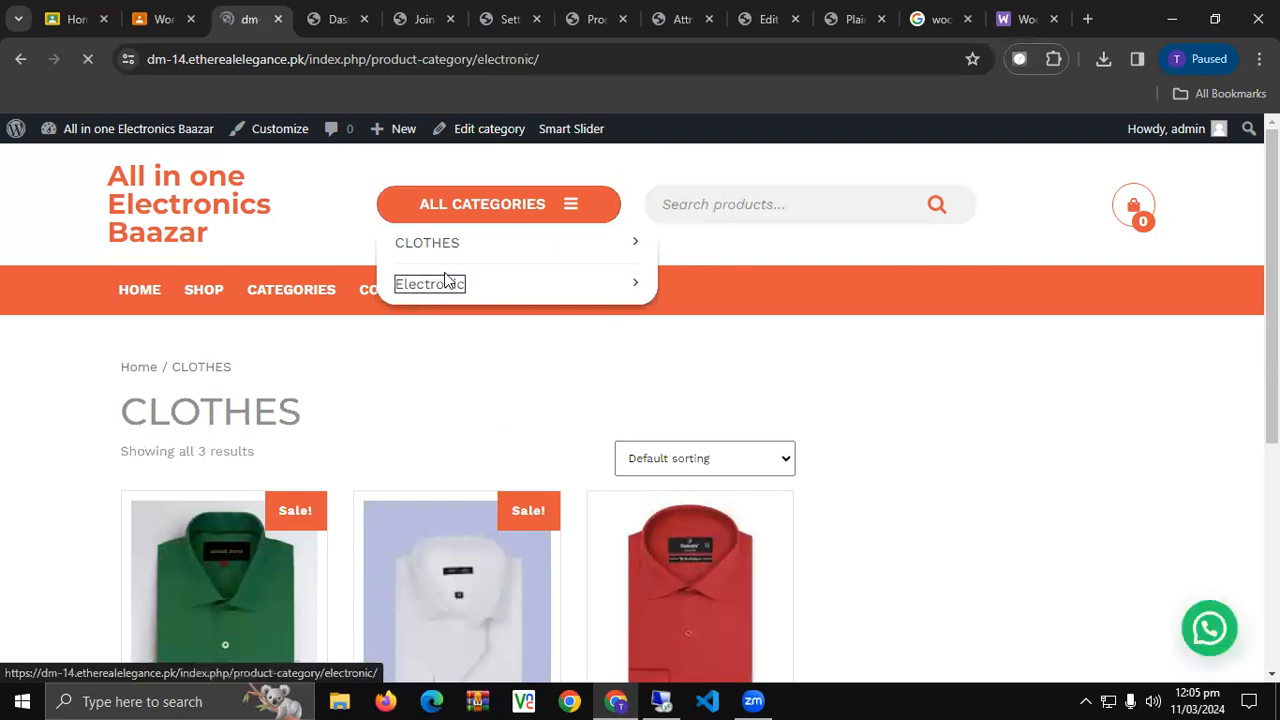
scroll(451, 280, "down", 3)
scroll(451, 280, "up", 3)
Return to the CLOTHES category page, then switch to the admin dashboard.
left_click(480, 215)
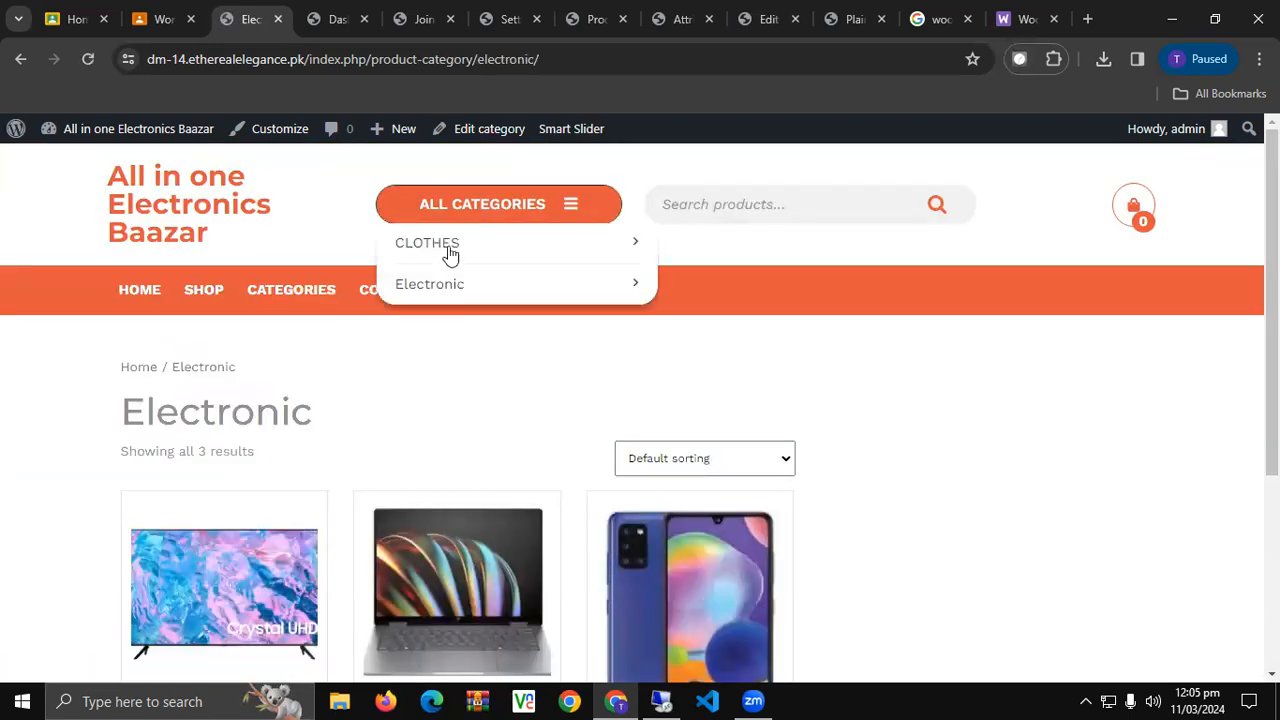
left_click(448, 250)
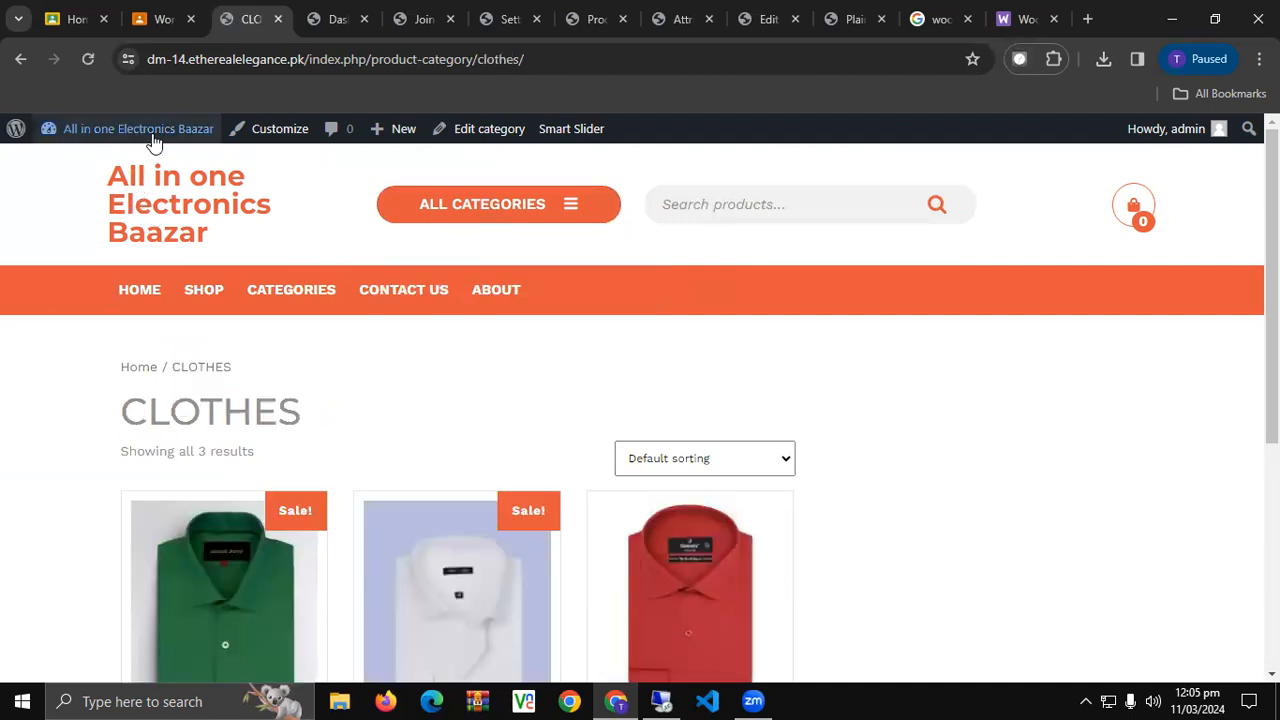
left_click(338, 19)
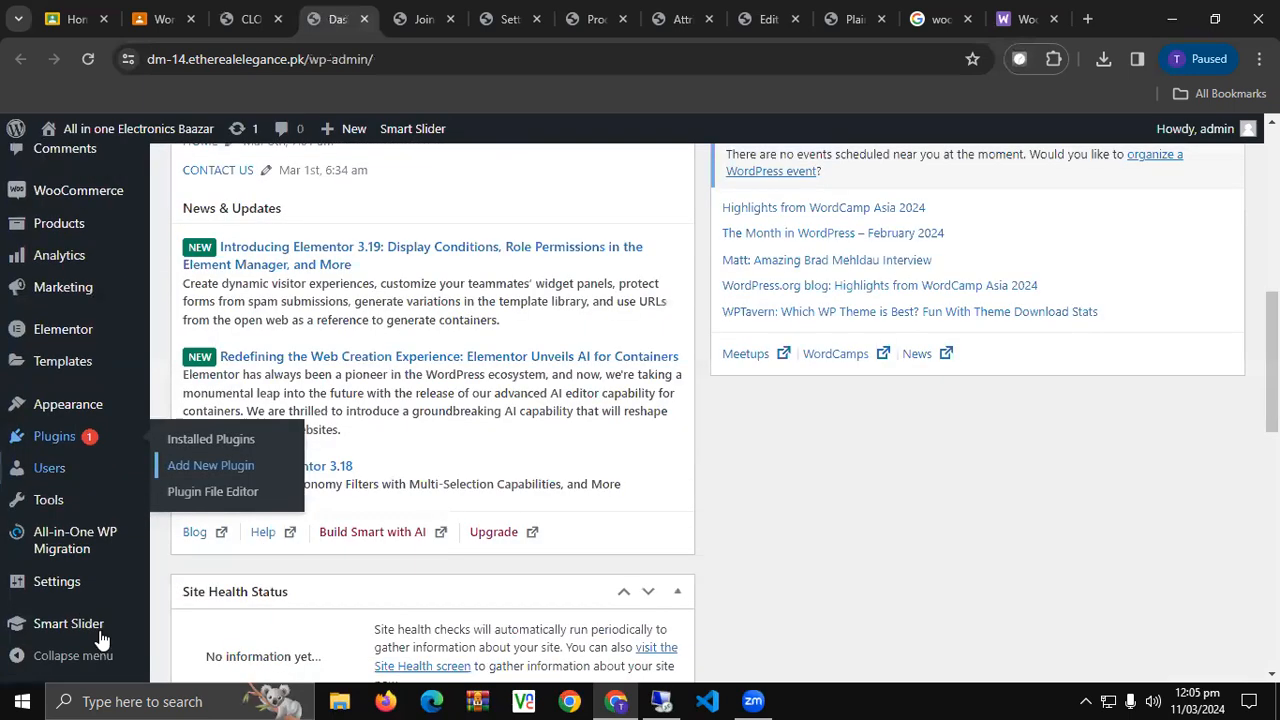
Save 'my menu' in Appearance > Menus.
mouse_move(85, 408)
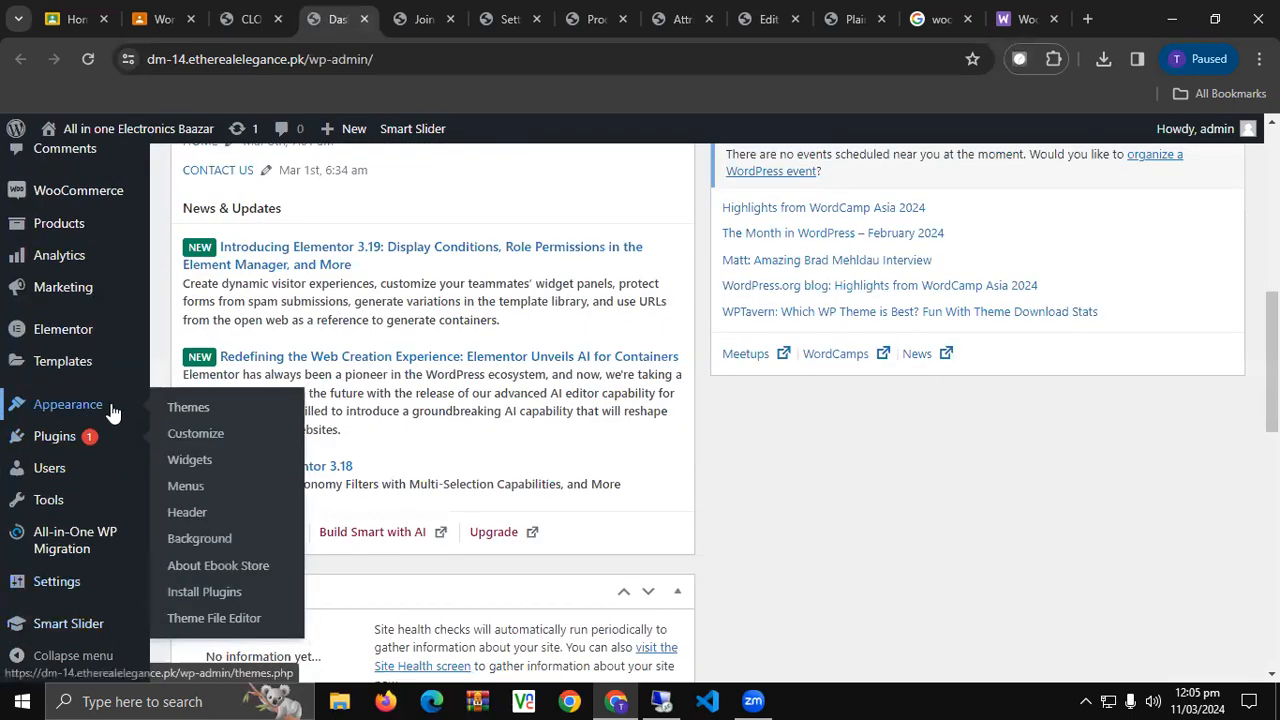
left_click(206, 485)
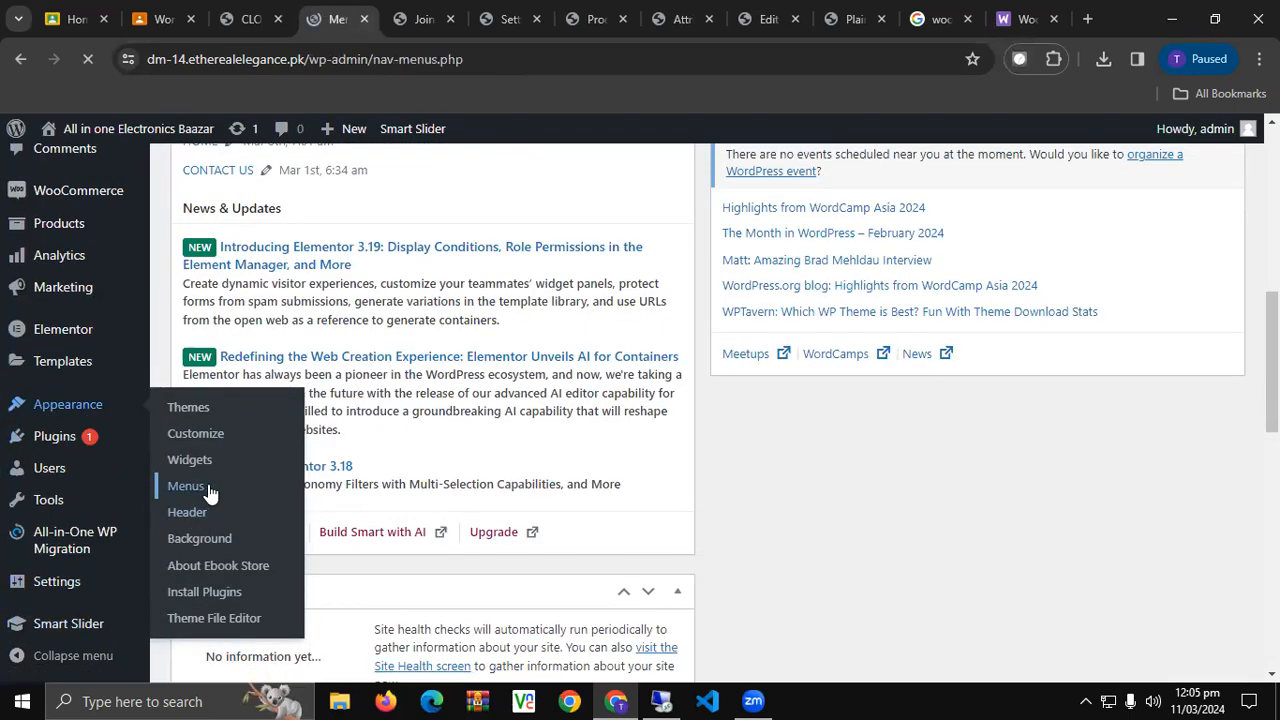
scroll(406, 440, "down", 3)
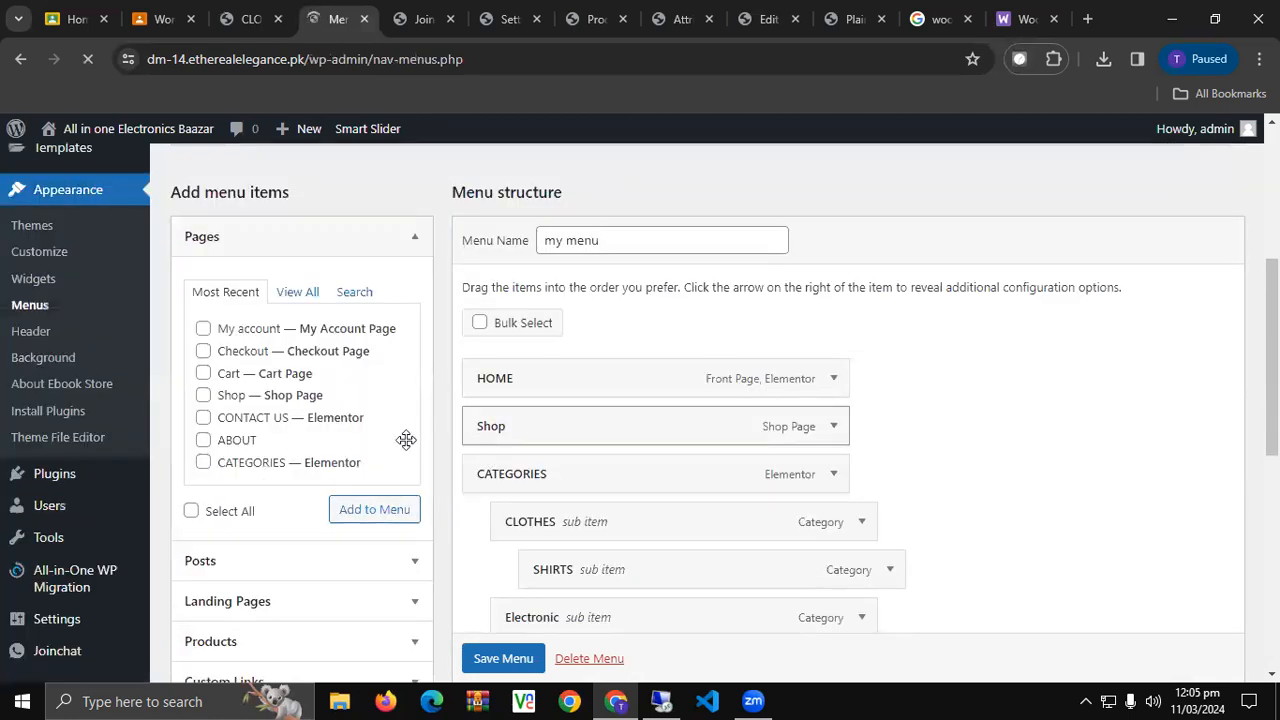
scroll(405, 439, "down", 2)
scroll(749, 611, "down", 2)
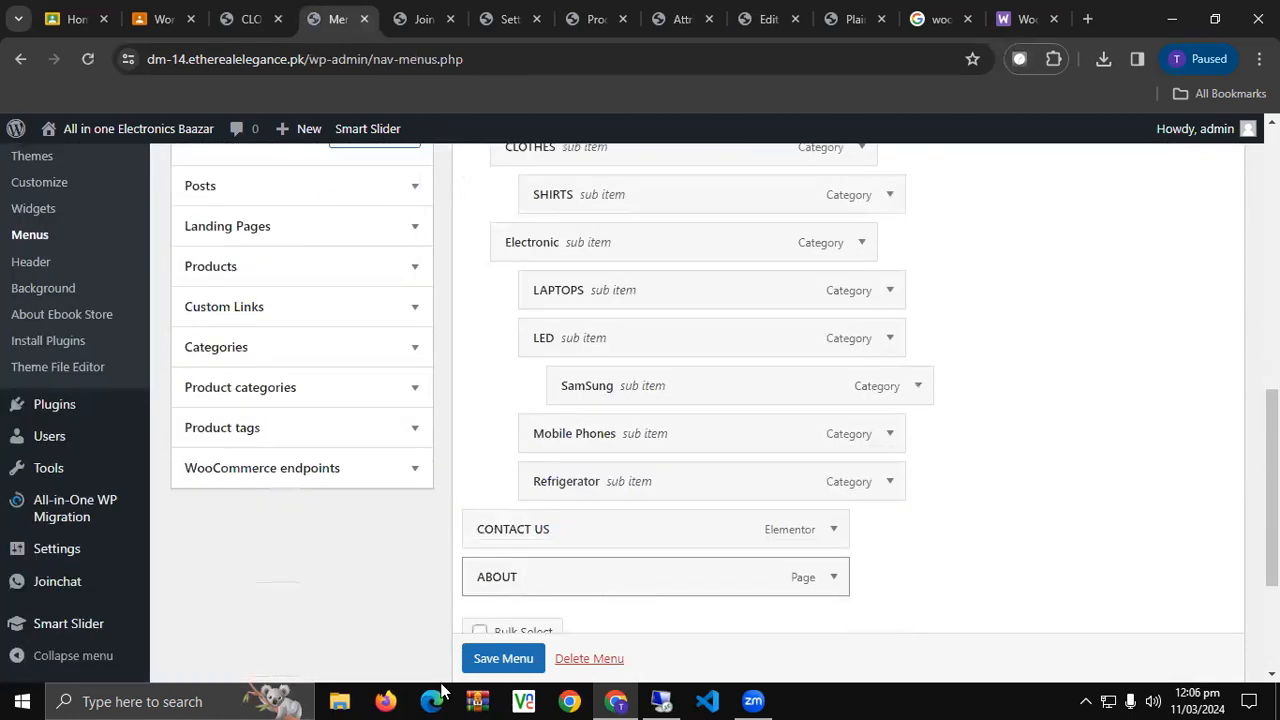
scroll(537, 586, "down", 2)
left_click(500, 578)
Check the storefront's CLOTHES category list, then return to the Join.chat settings.
left_click(416, 18)
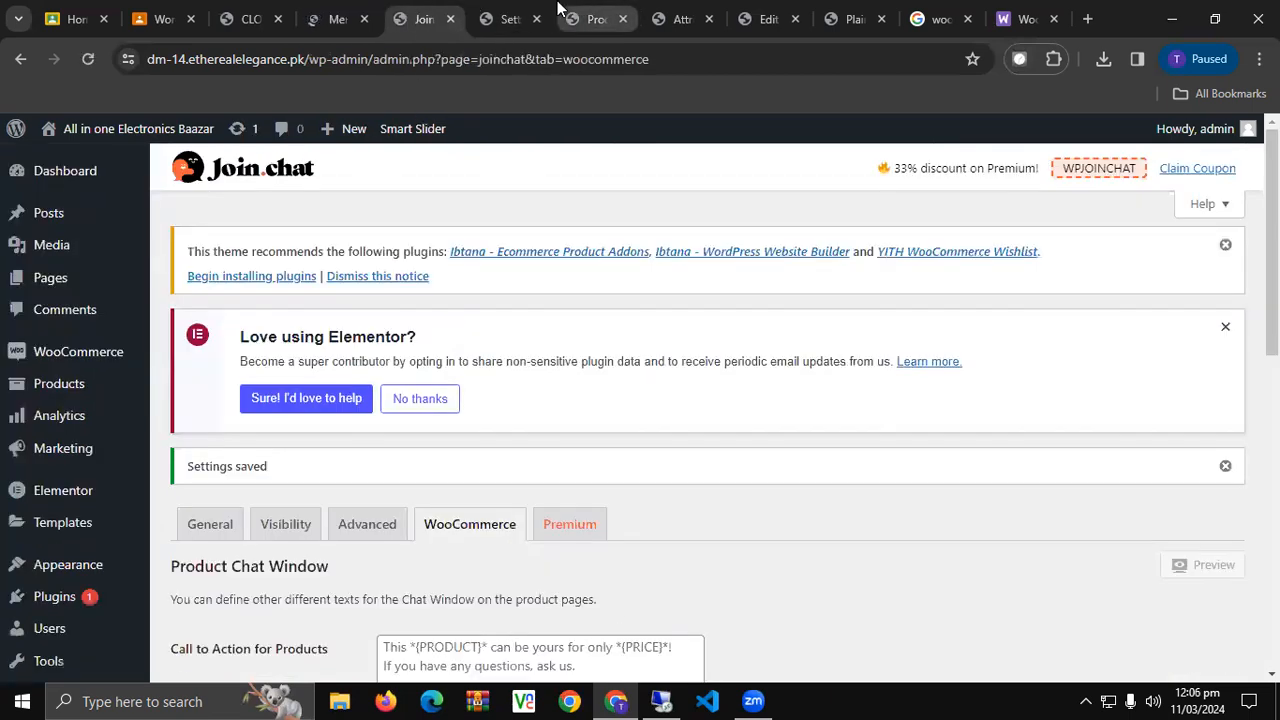
left_click(562, 12)
key("ctrl+3")
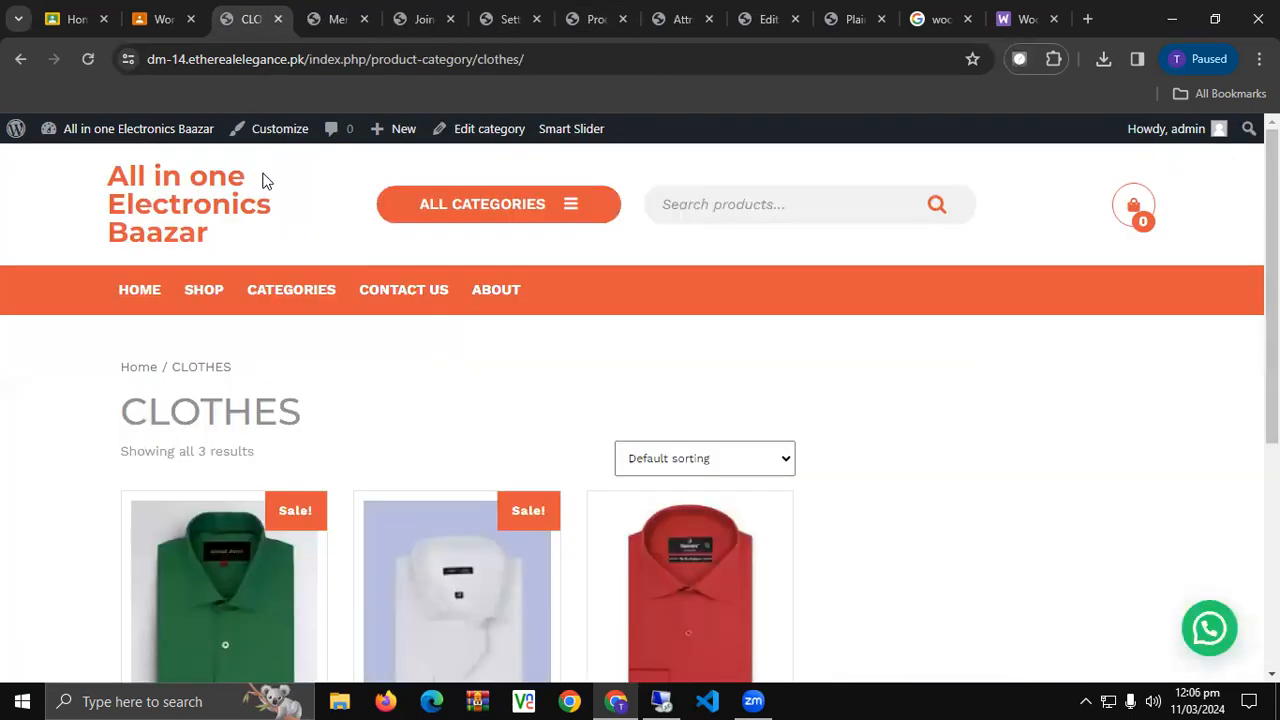
left_click(566, 206)
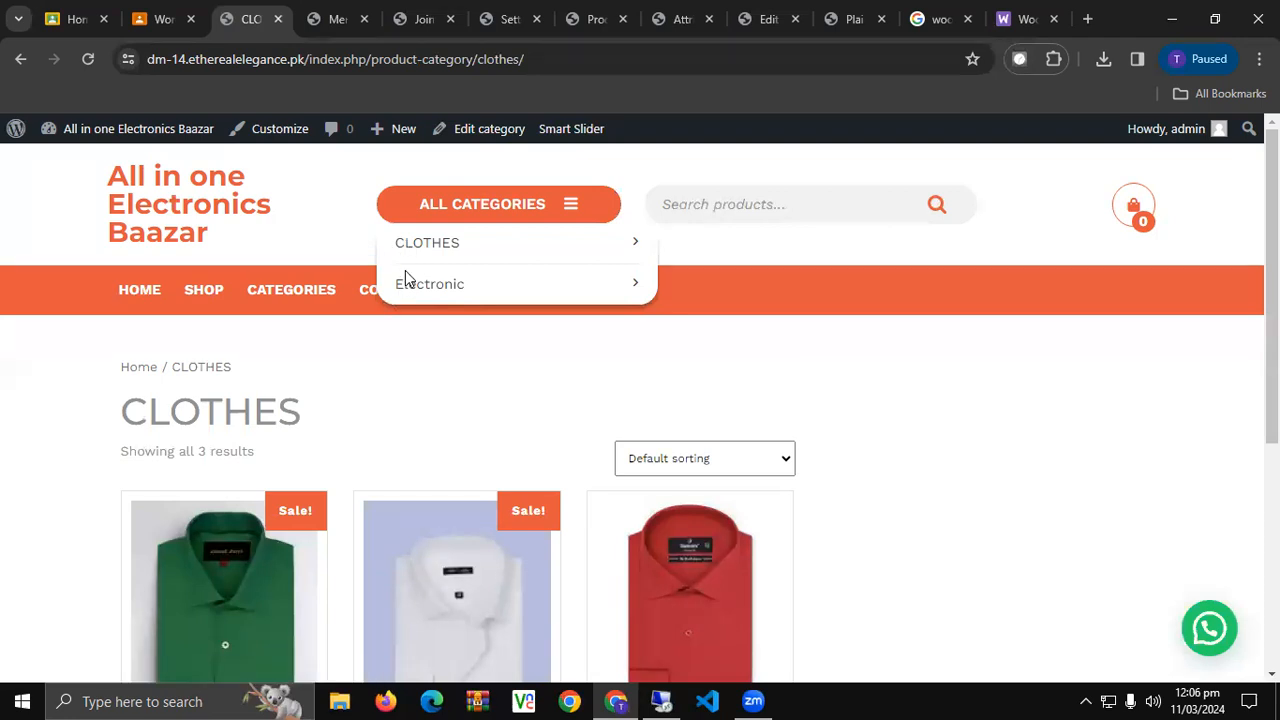
left_click(338, 19)
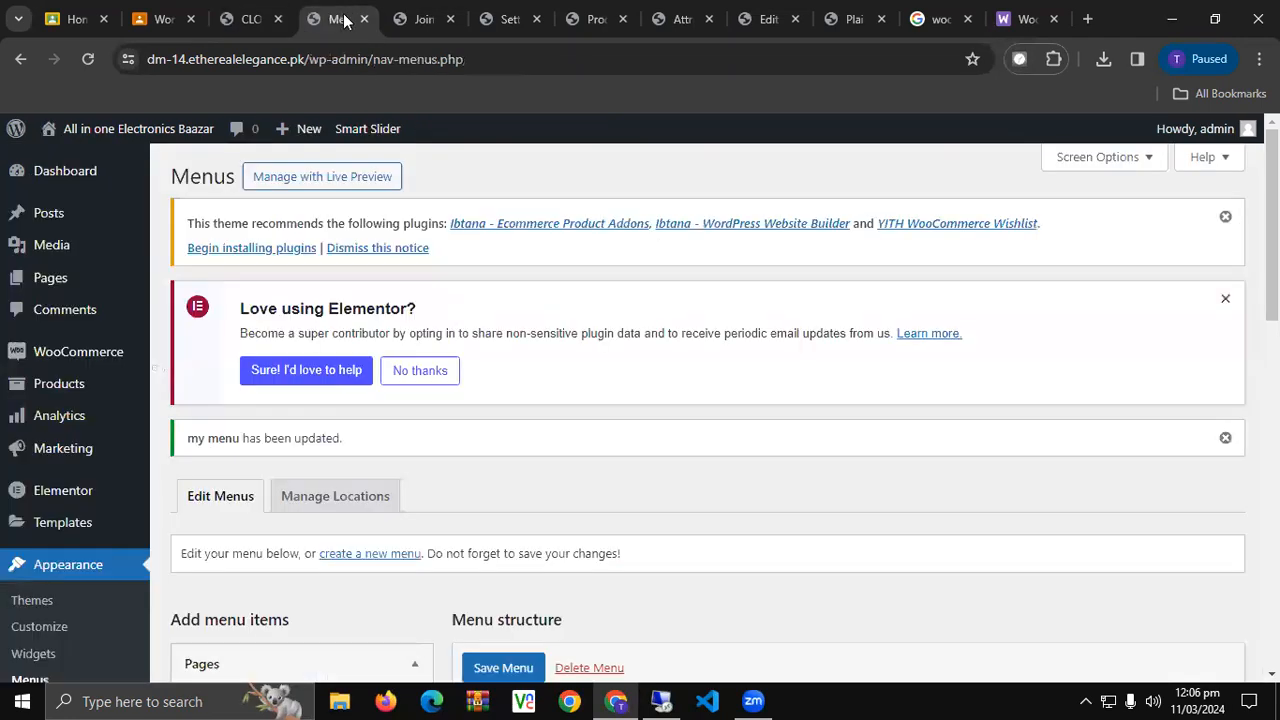
left_click(424, 19)
double_click(192, 251)
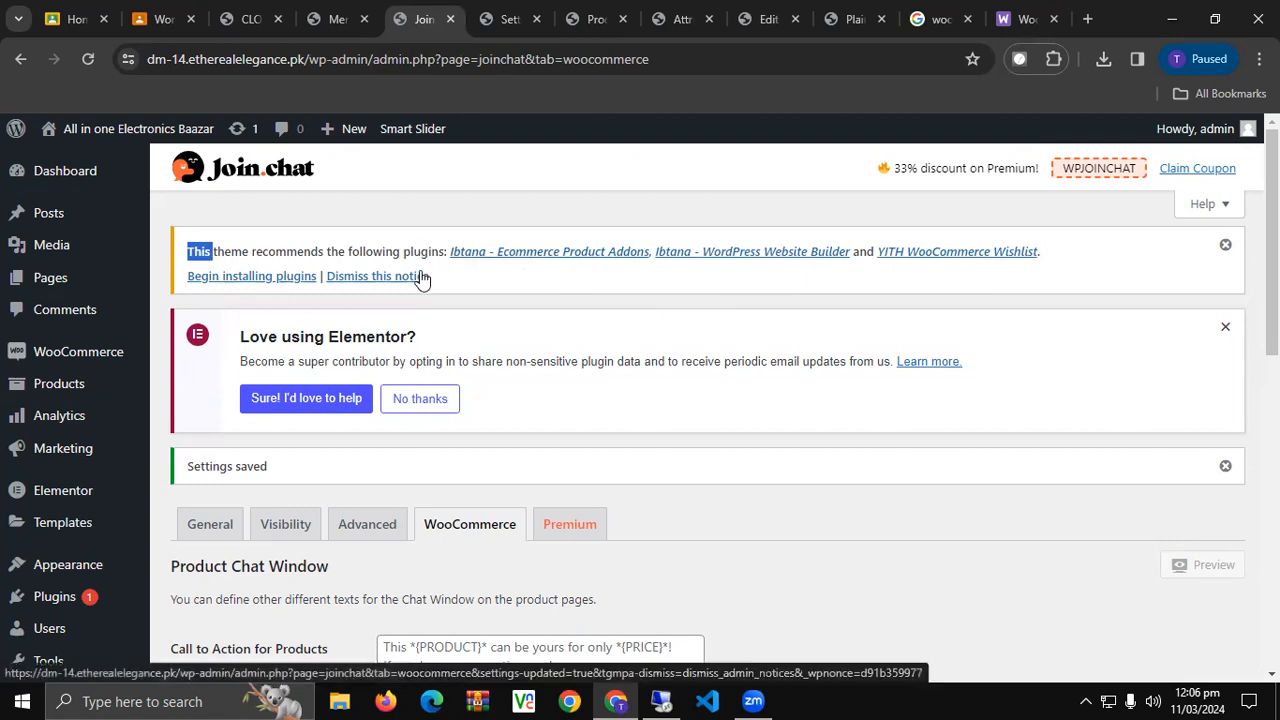
scroll(60, 540, "down", 3)
Go to Appearance > Themes and dismiss the Elementor and recommended-plugins notices.
mouse_move(38, 478)
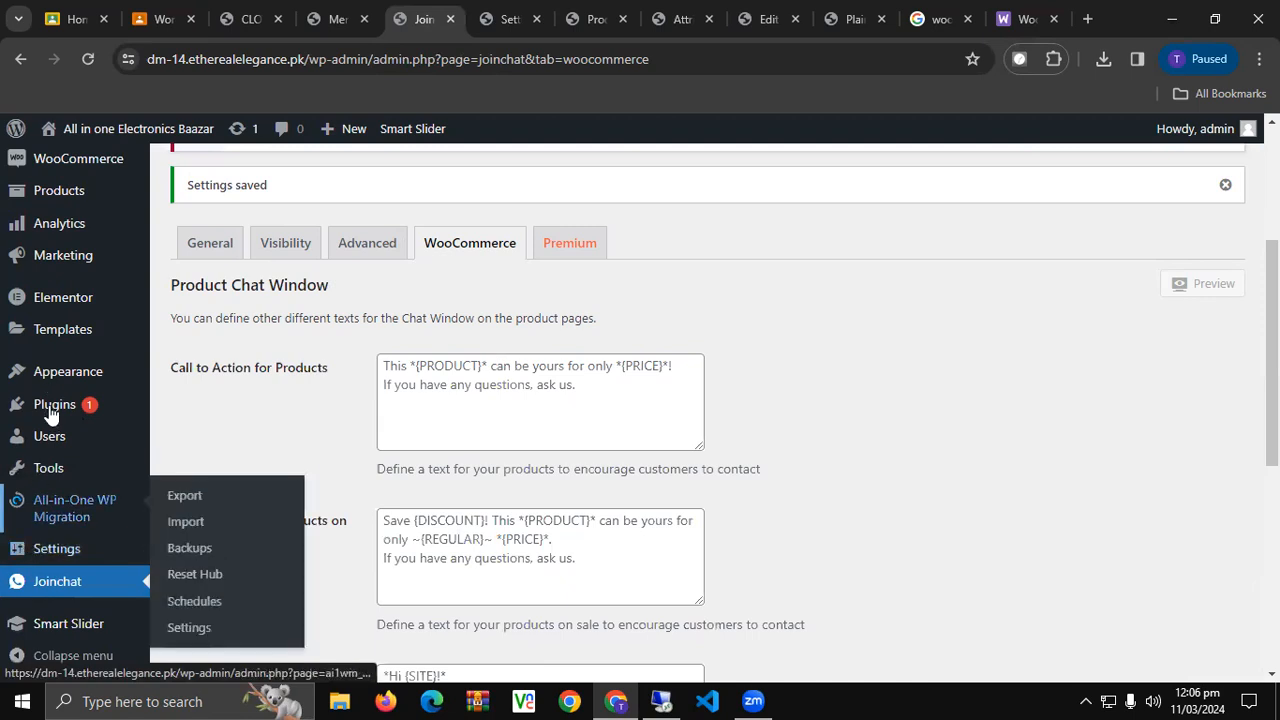
mouse_move(88, 371)
left_click(277, 379)
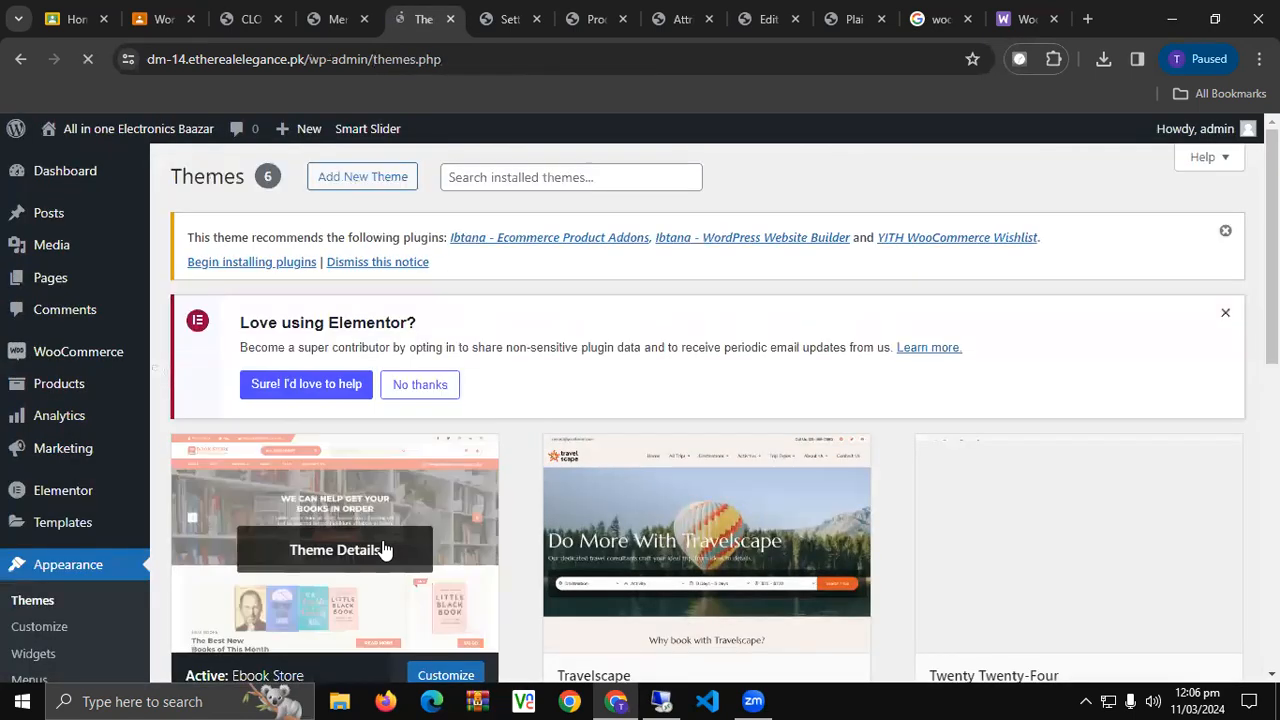
scroll(300, 565, "down", 2)
scroll(277, 577, "up", 2)
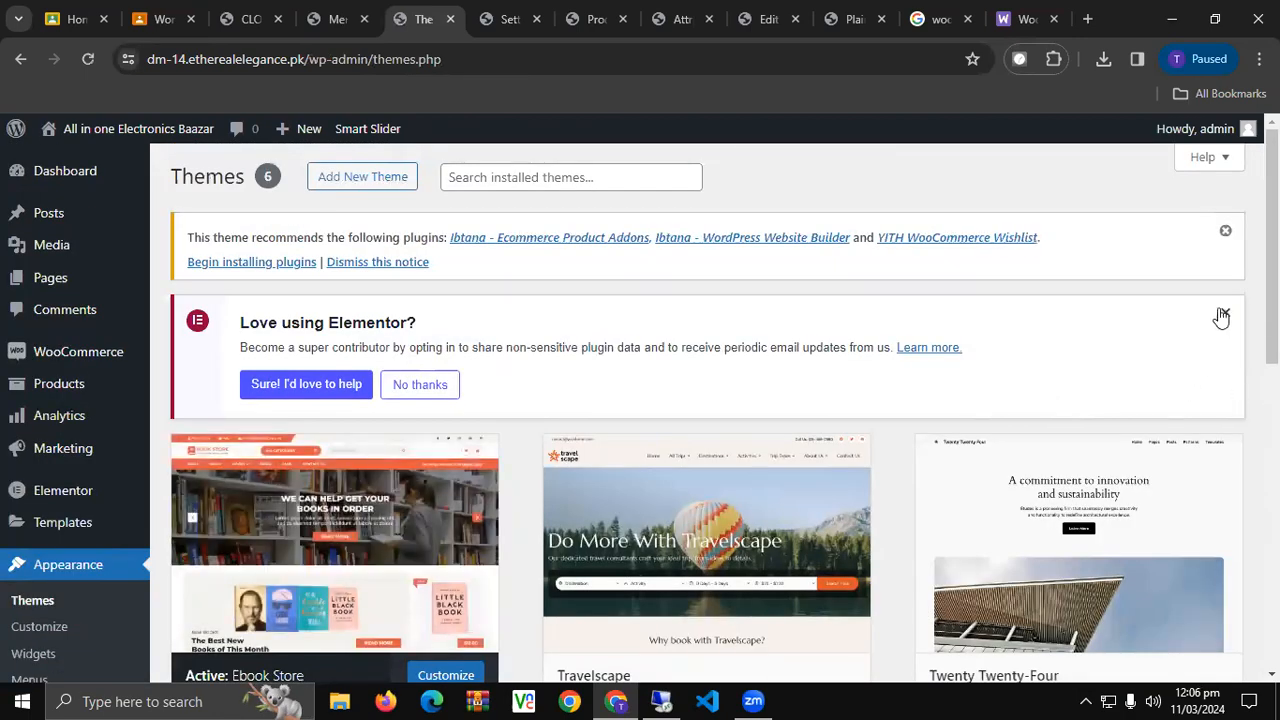
left_click(1224, 313)
left_click(1225, 231)
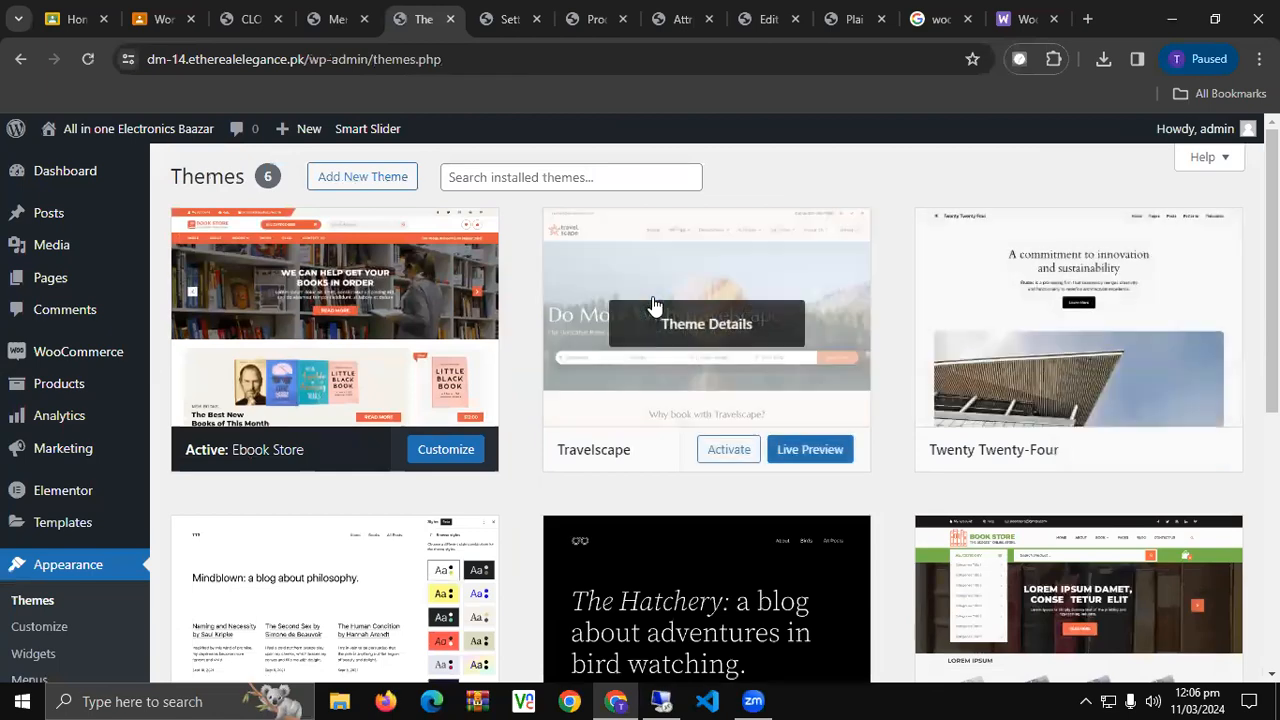
scroll(691, 537, "down", 2)
mouse_move(690, 514)
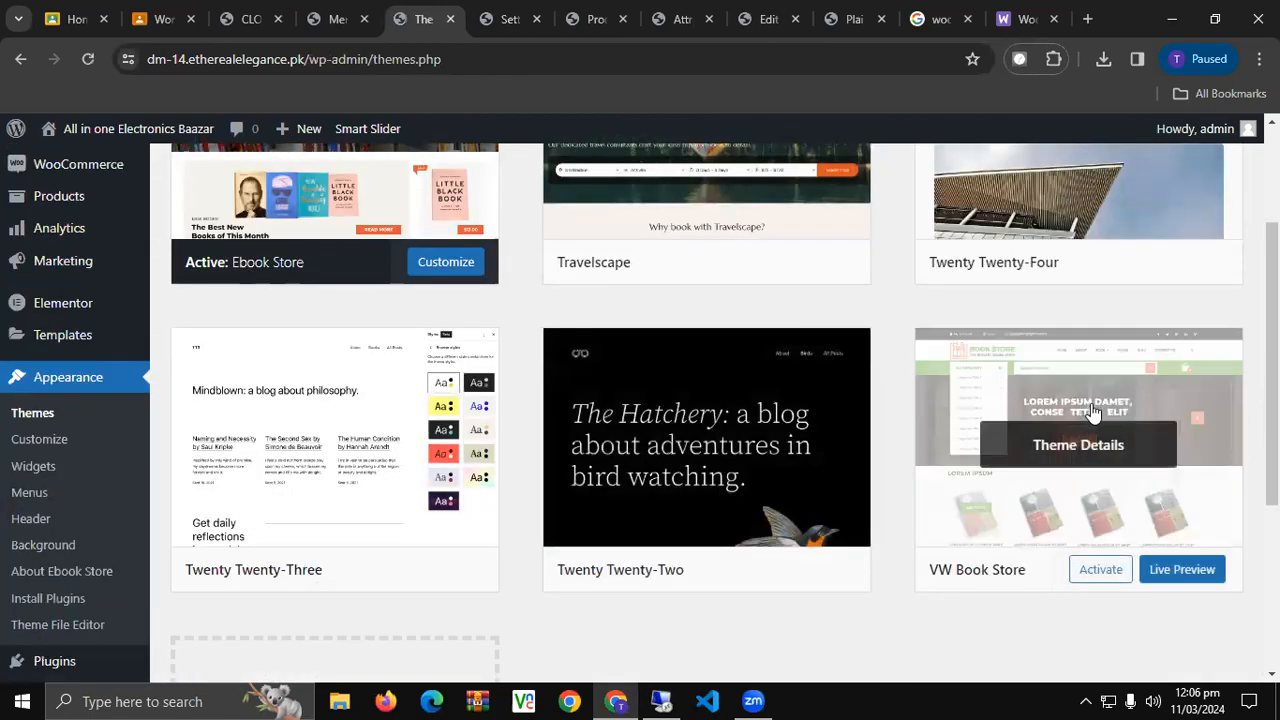
Delete the Twenty Twenty-Three and Twenty Twenty-Two themes.
left_click(281, 391)
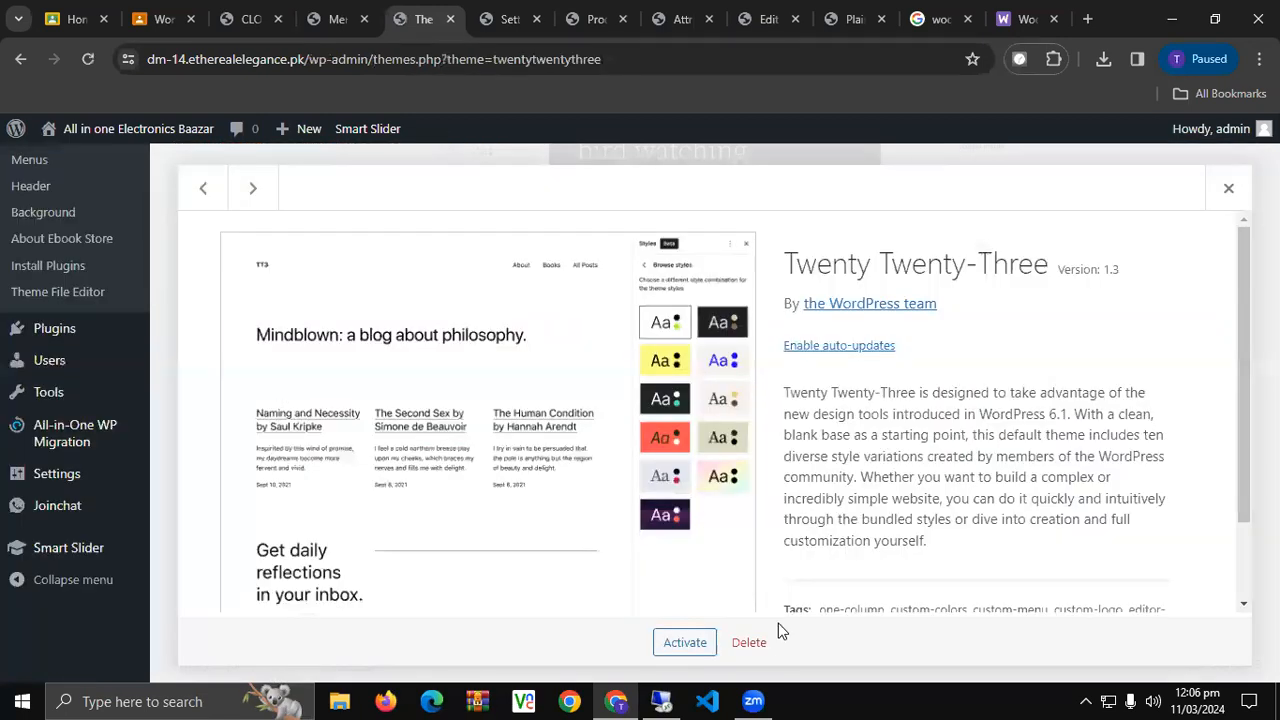
left_click(749, 642)
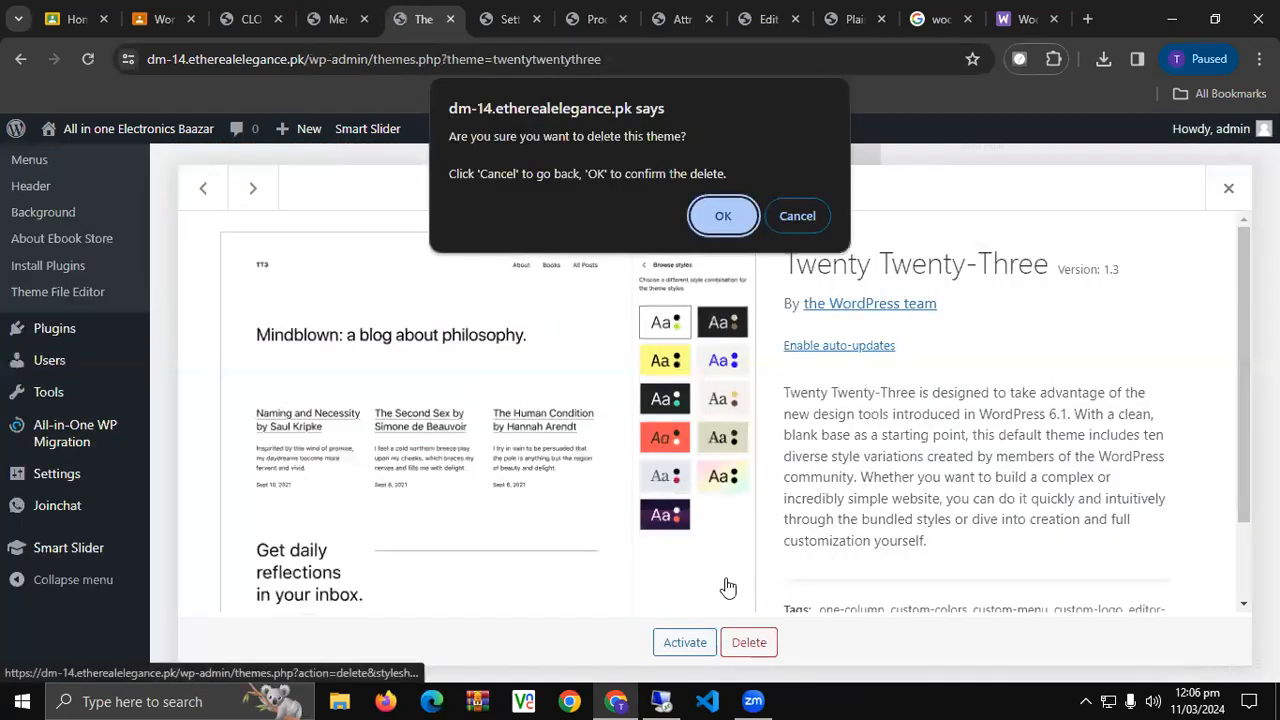
left_click(718, 216)
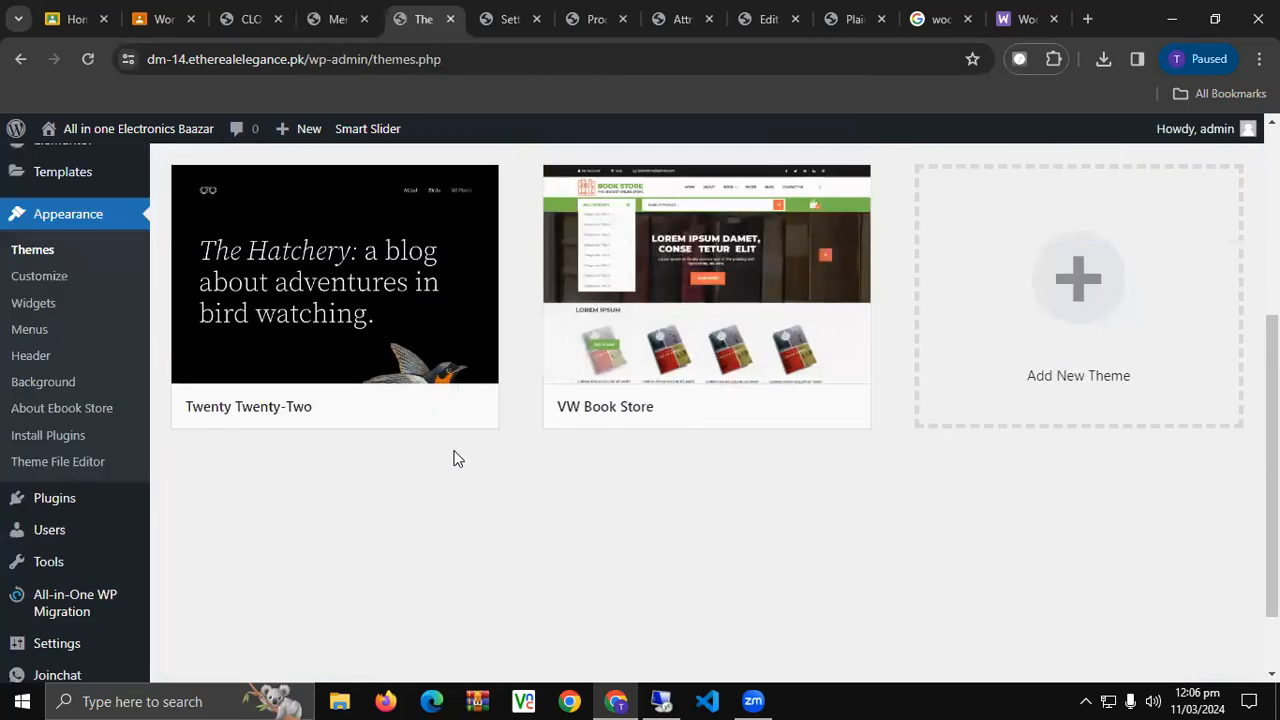
scroll(453, 458, "up", 1)
left_click(366, 314)
left_click(749, 642)
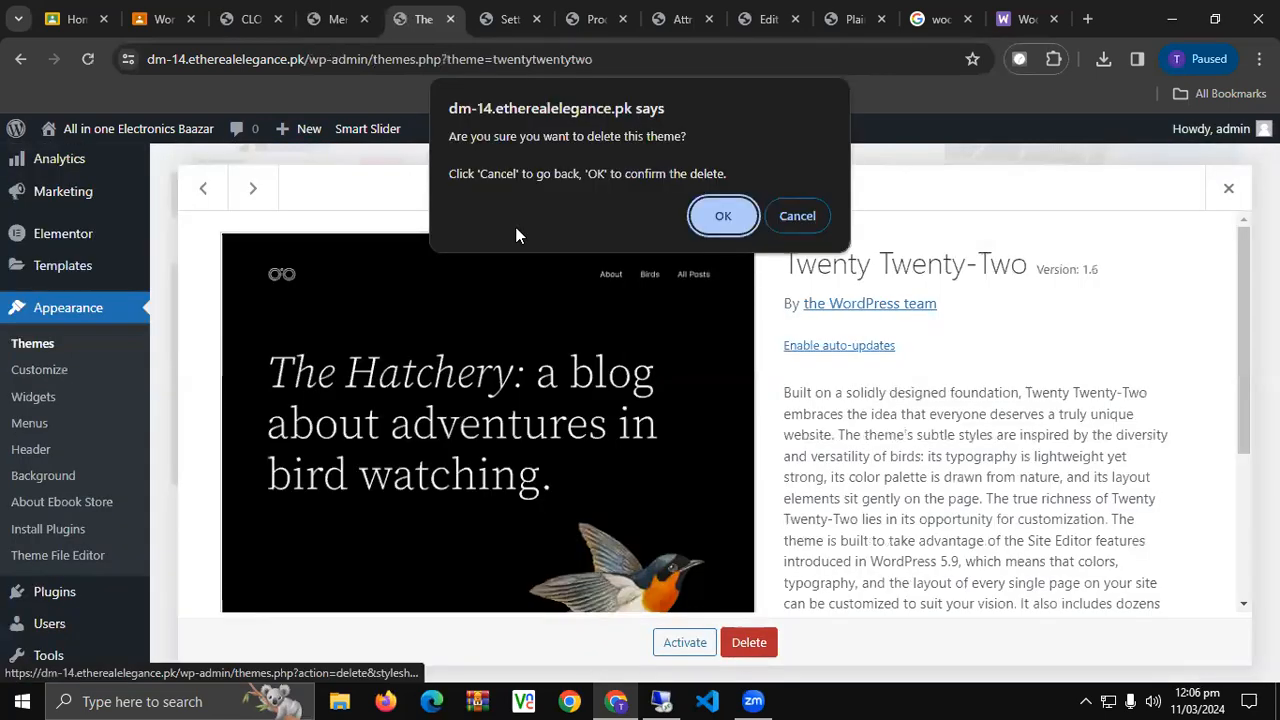
left_click(716, 218)
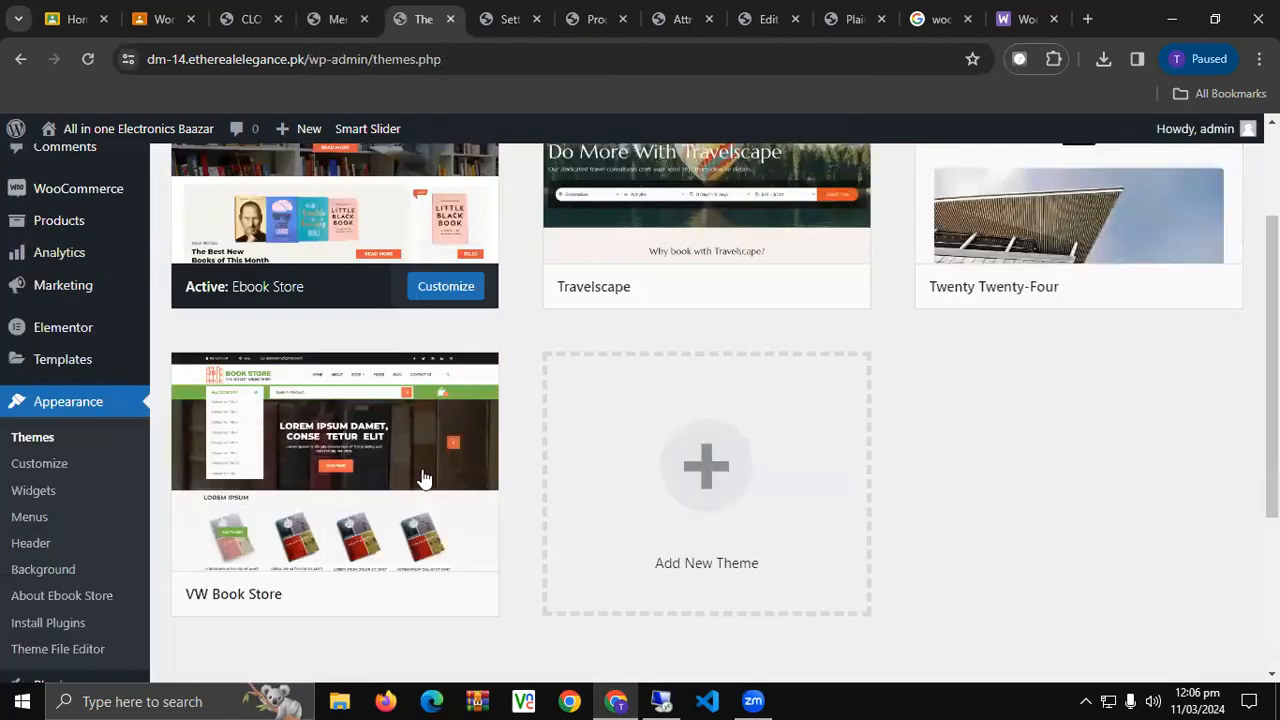
Look over the VW Book Store theme's details.
left_click(424, 479)
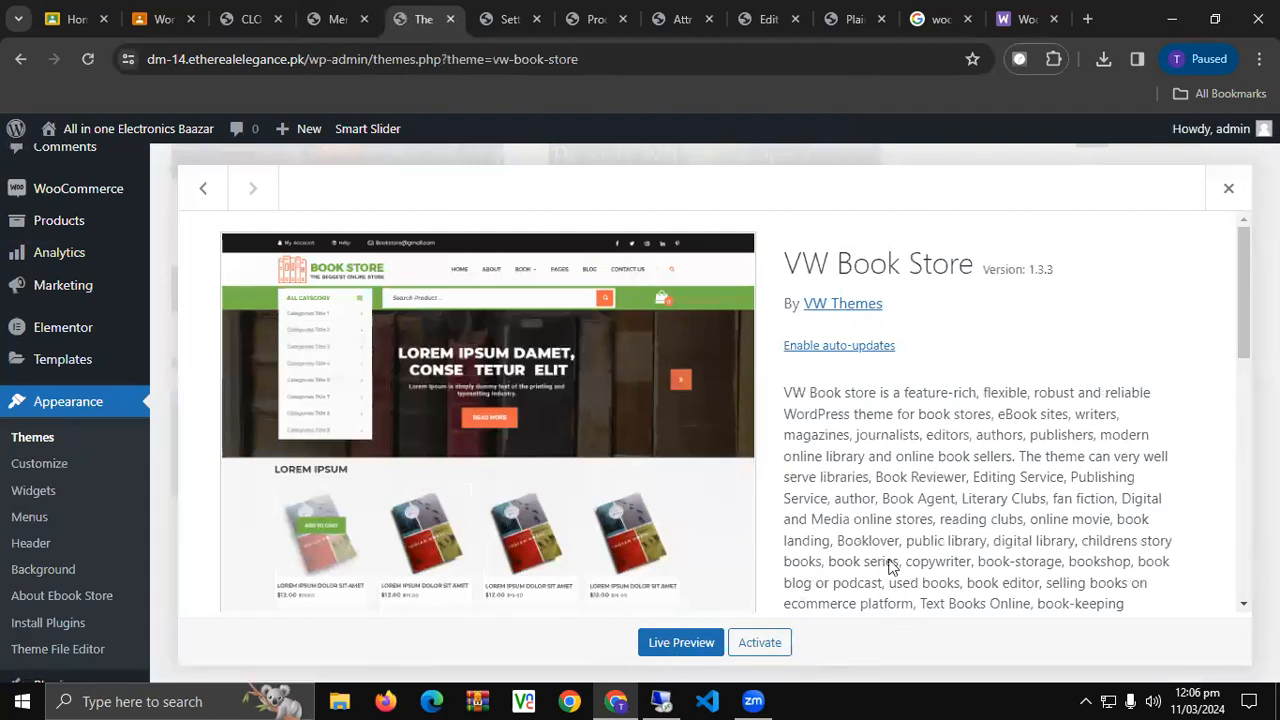
left_click(1228, 188)
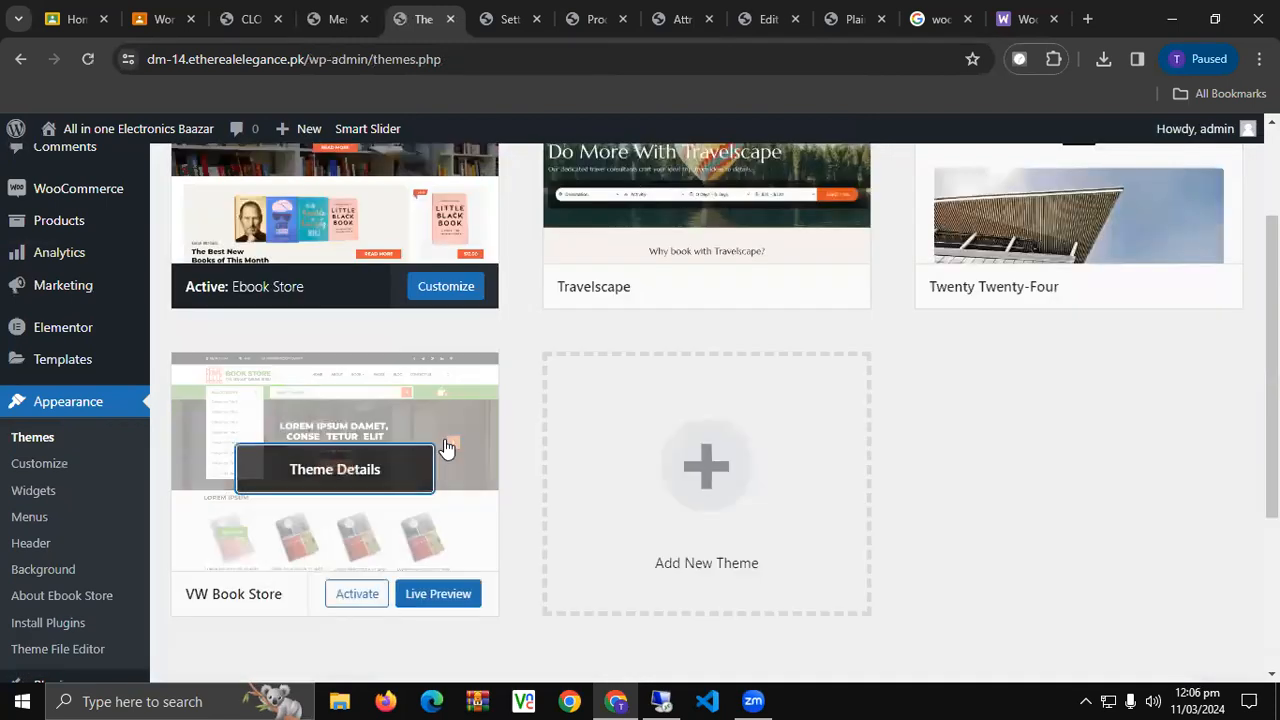
left_click(470, 432)
scroll(690, 578, "down", 5)
scroll(690, 578, "up", 5)
scroll(690, 578, "down", 10)
scroll(690, 575, "up", 10)
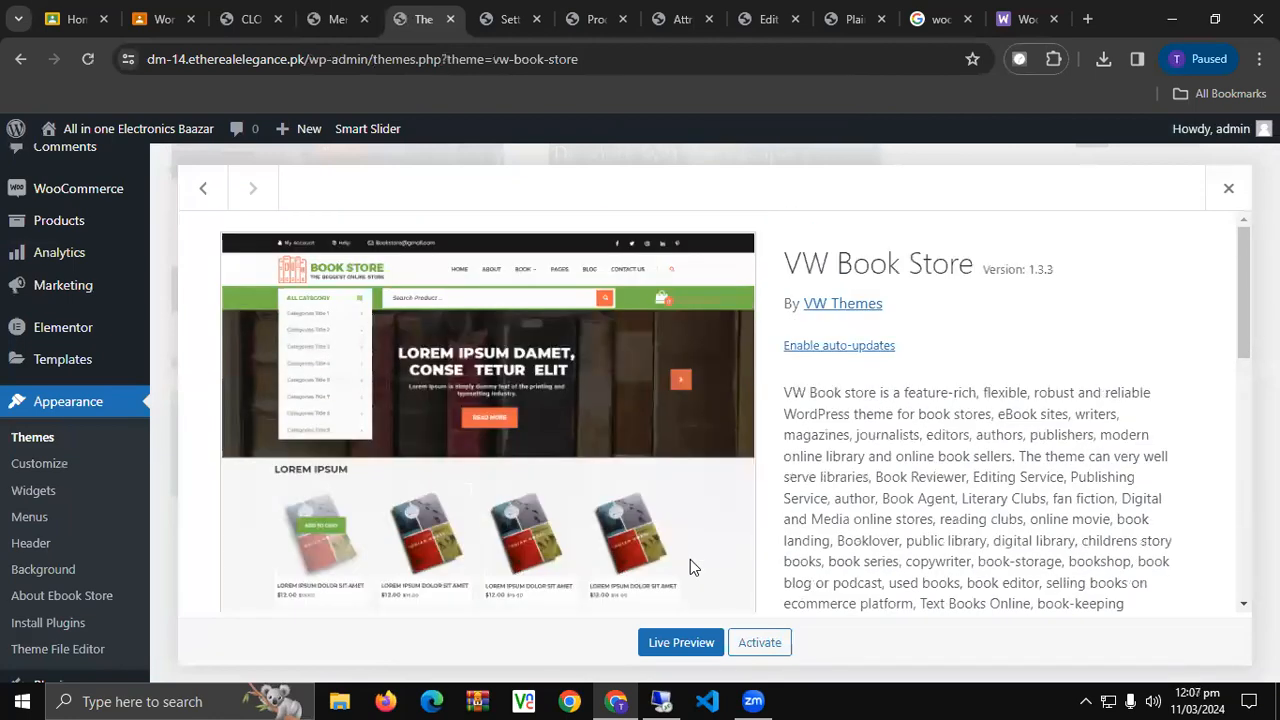
left_click(1243, 194)
scroll(1060, 400, "up", 3)
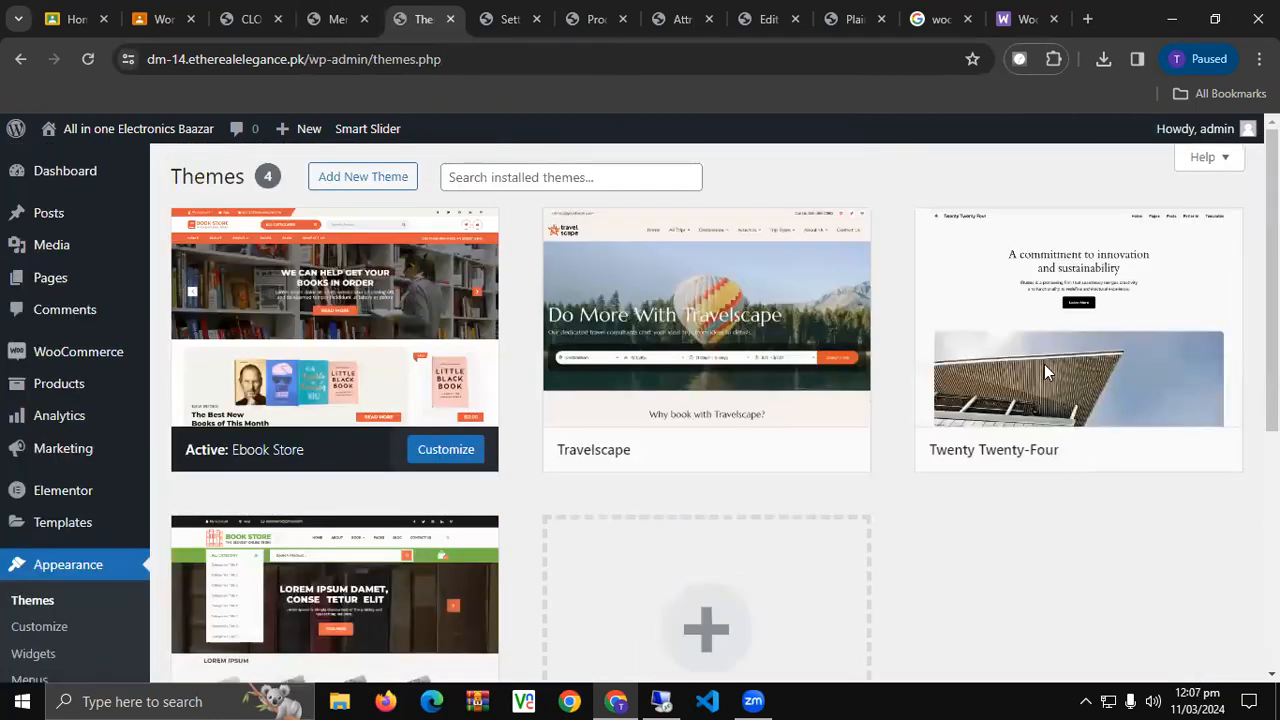
Delete the Twenty Twenty-Four and Travelscape themes.
left_click(1076, 312)
left_click(745, 642)
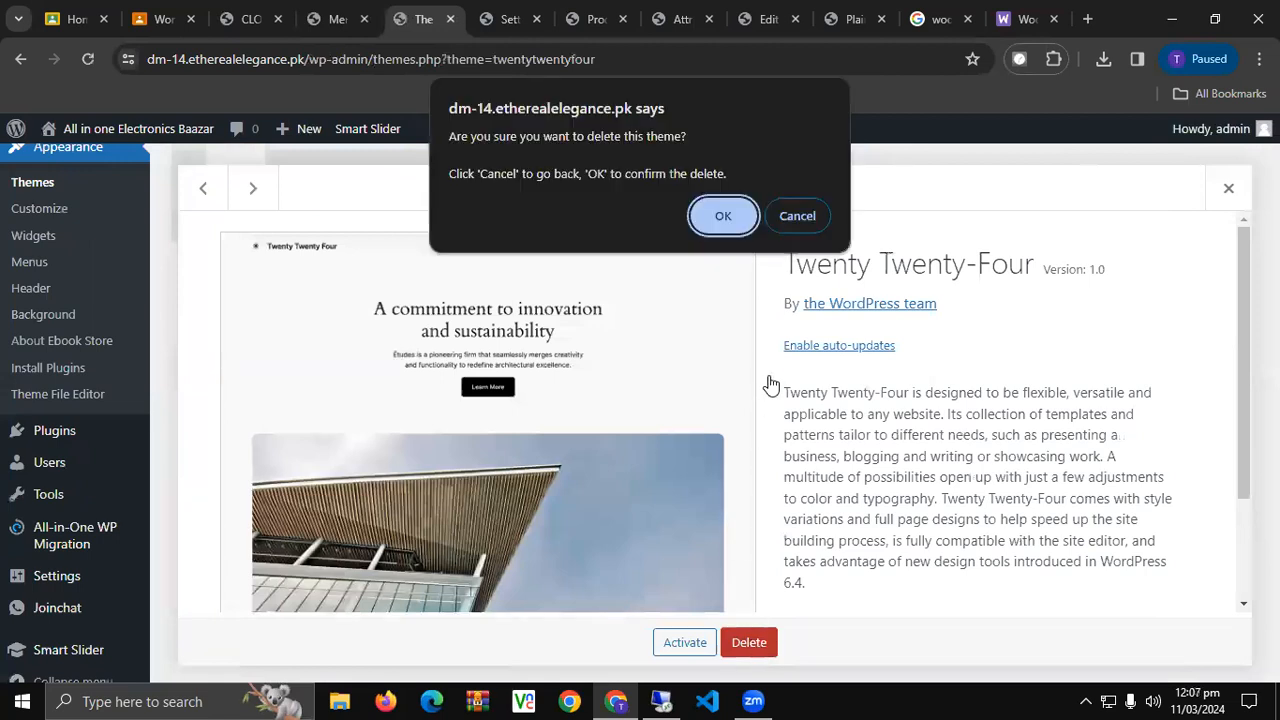
left_click(726, 214)
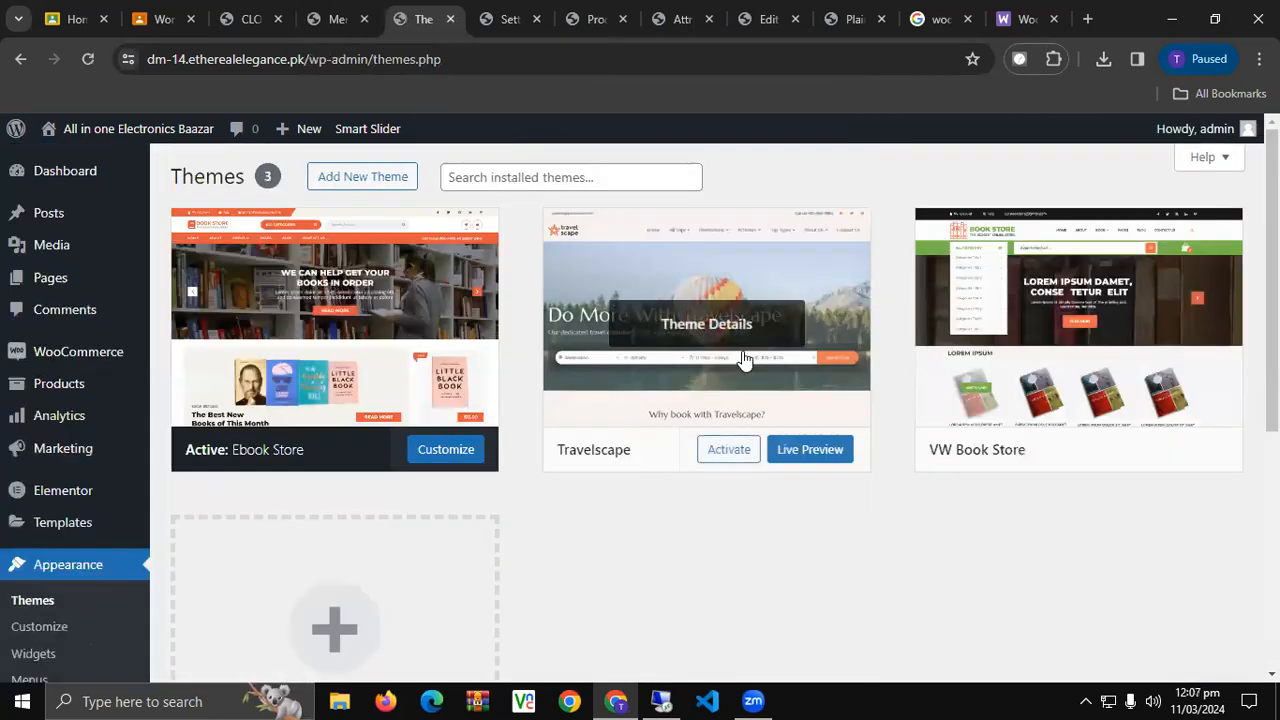
left_click(803, 290)
left_click(808, 643)
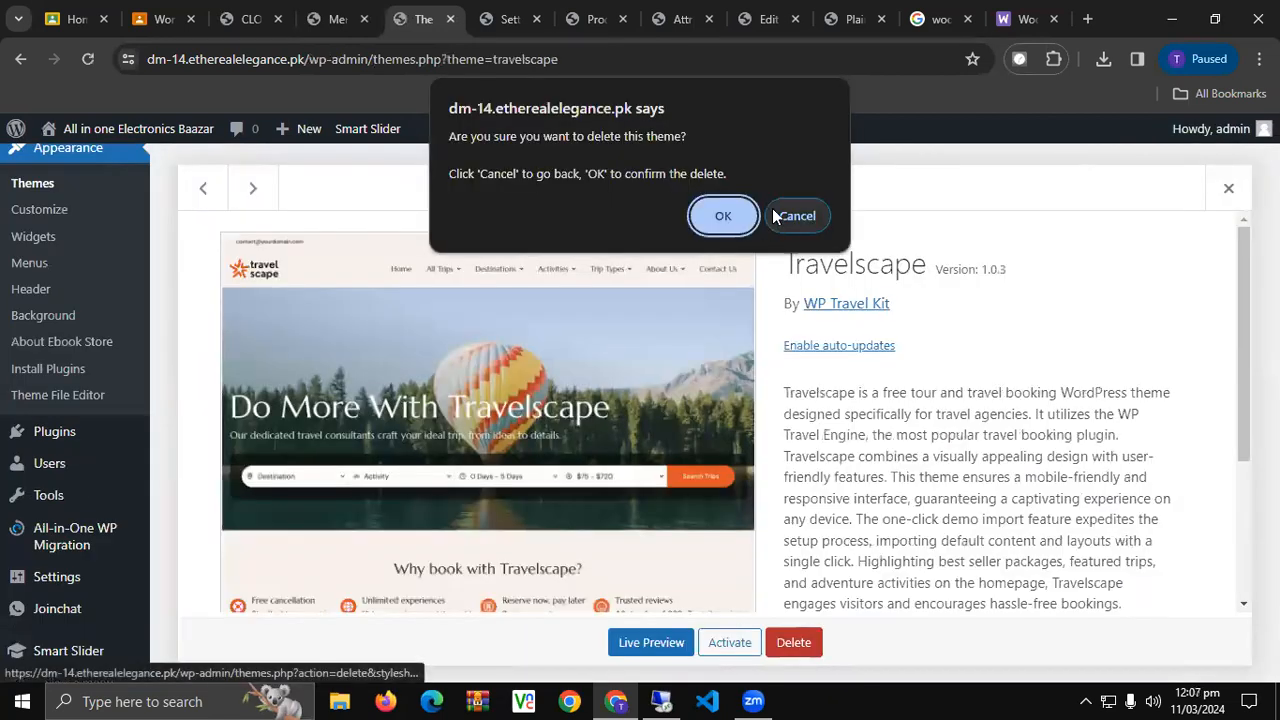
left_click(725, 220)
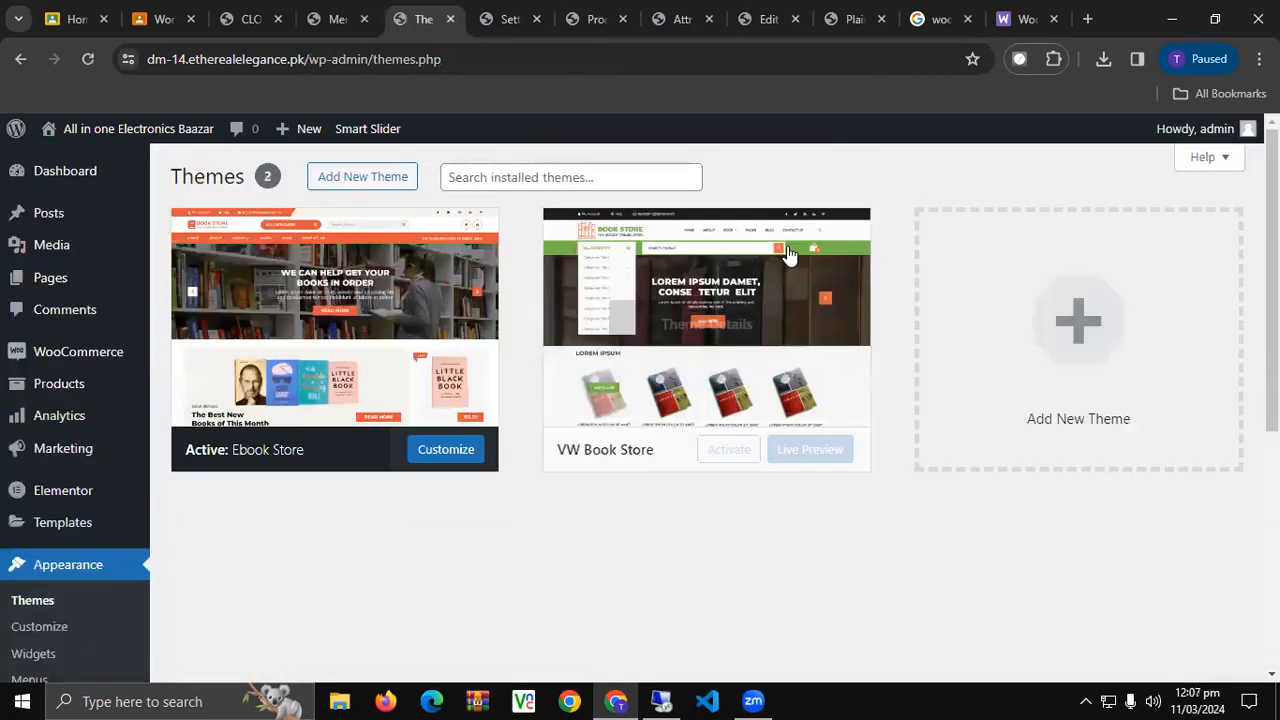
Review VW Book Store's theme details again, then go to Add New Themes.
left_click(753, 250)
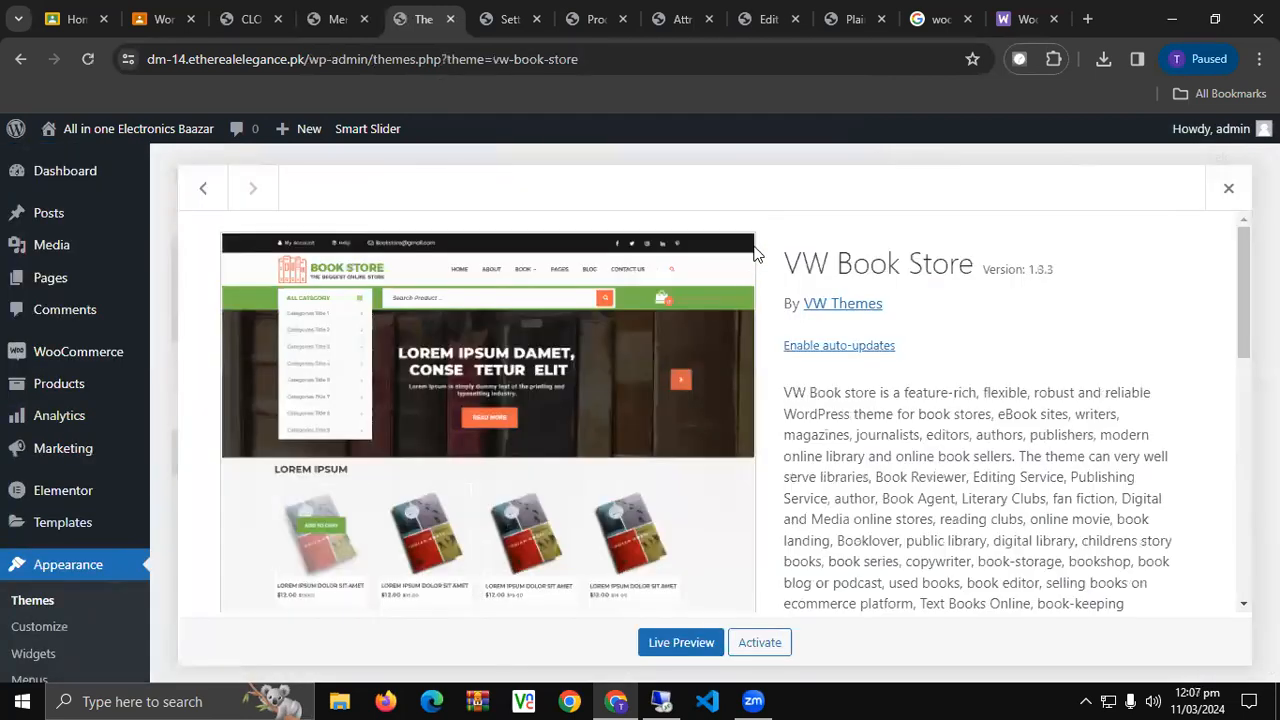
scroll(705, 521, "down", 10)
scroll(714, 520, "up", 10)
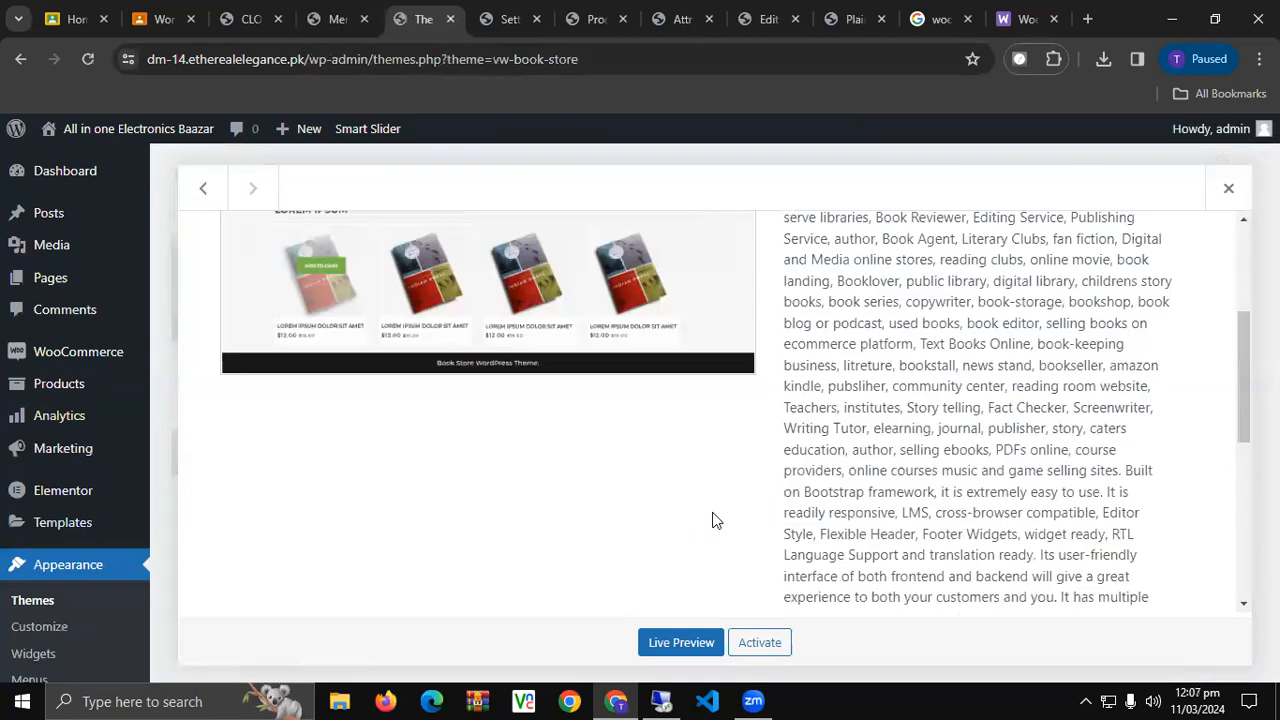
left_click(1229, 188)
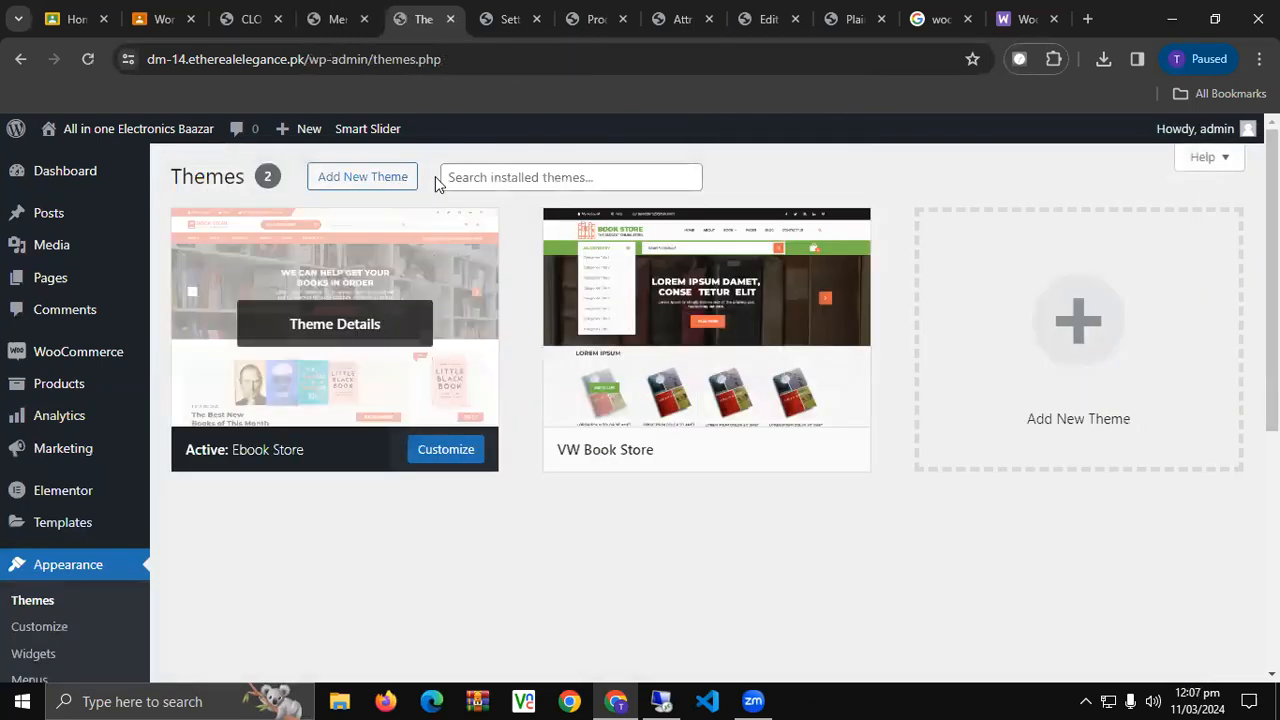
left_click(345, 178)
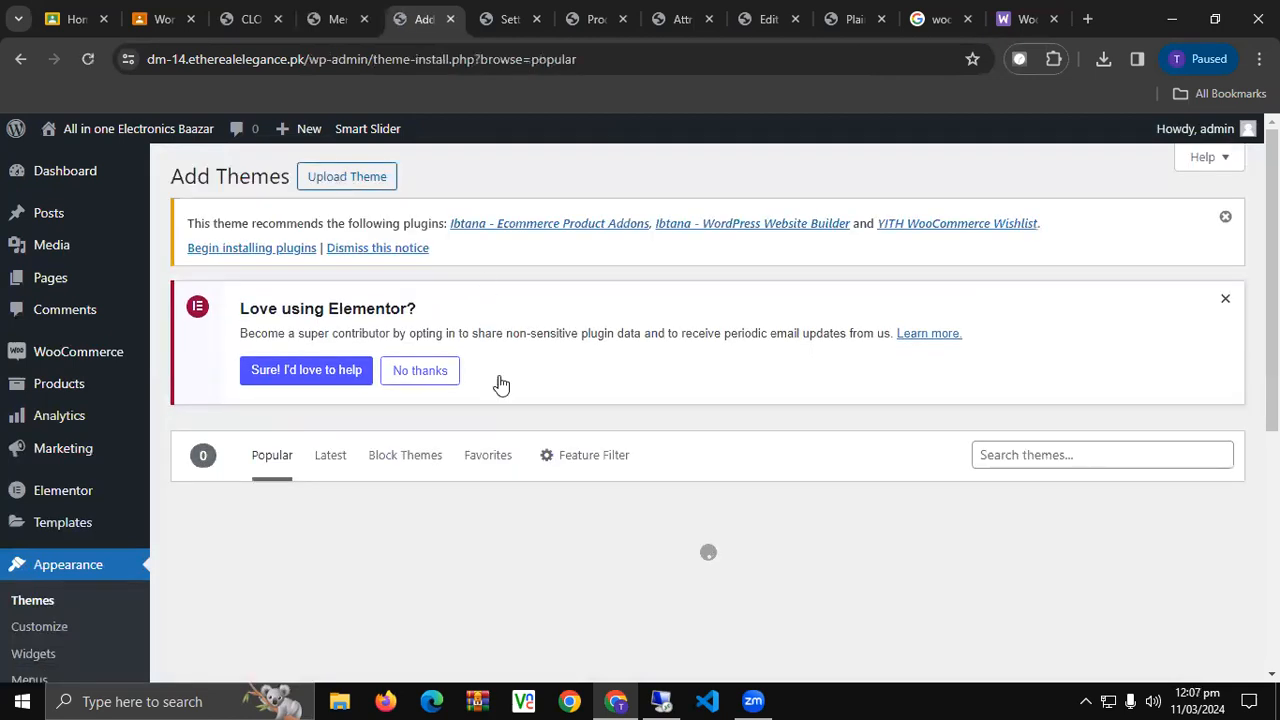
scroll(532, 434, "down", 3)
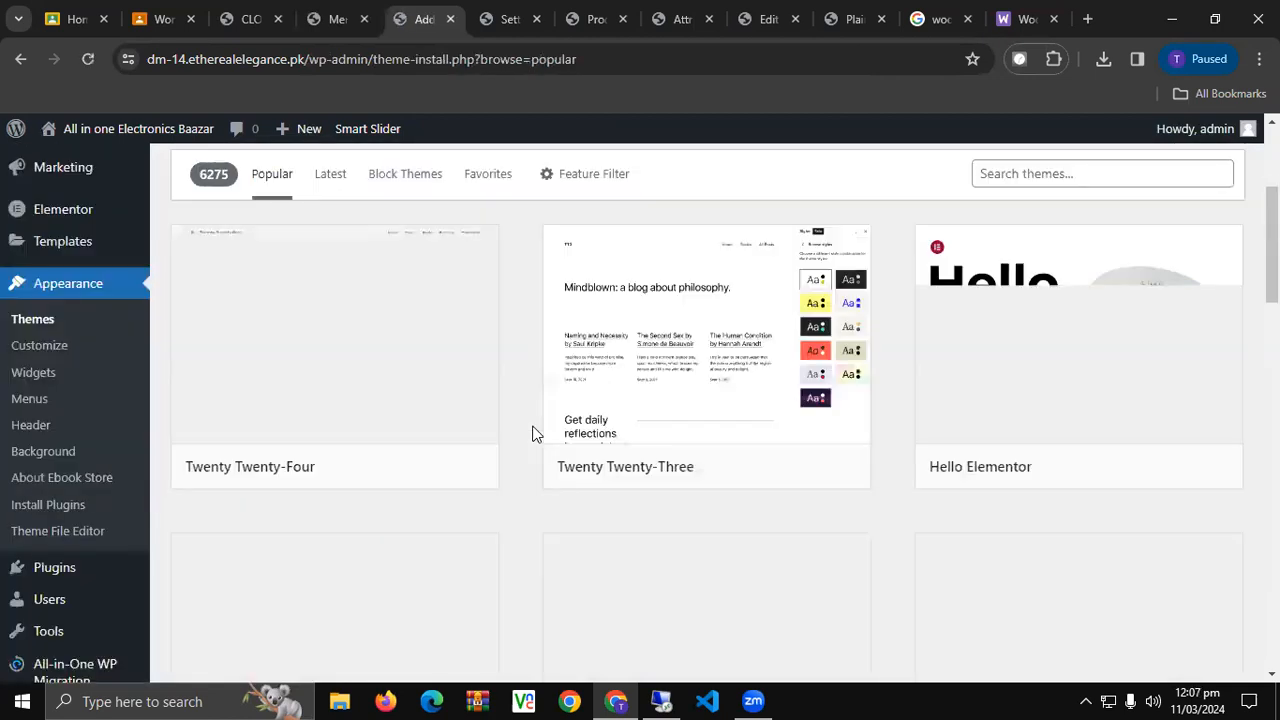
scroll(540, 432, "down", 2)
scroll(547, 432, "down", 2)
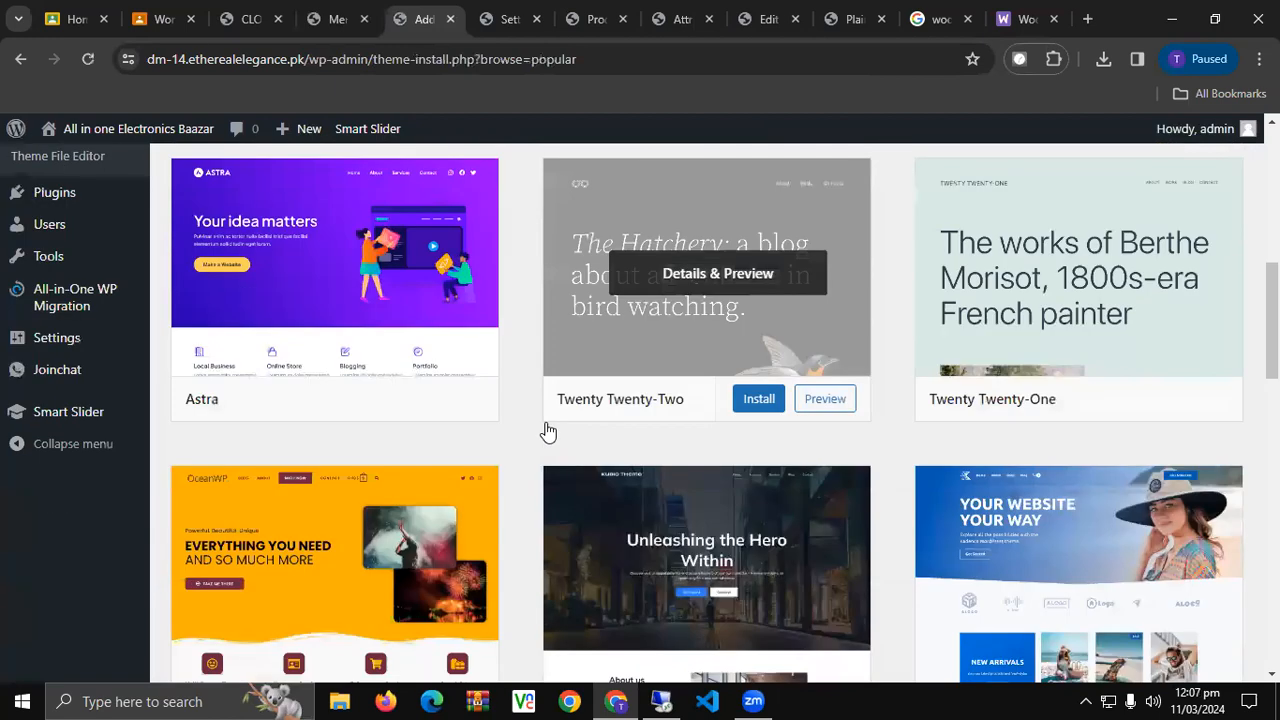
scroll(547, 432, "down", 1)
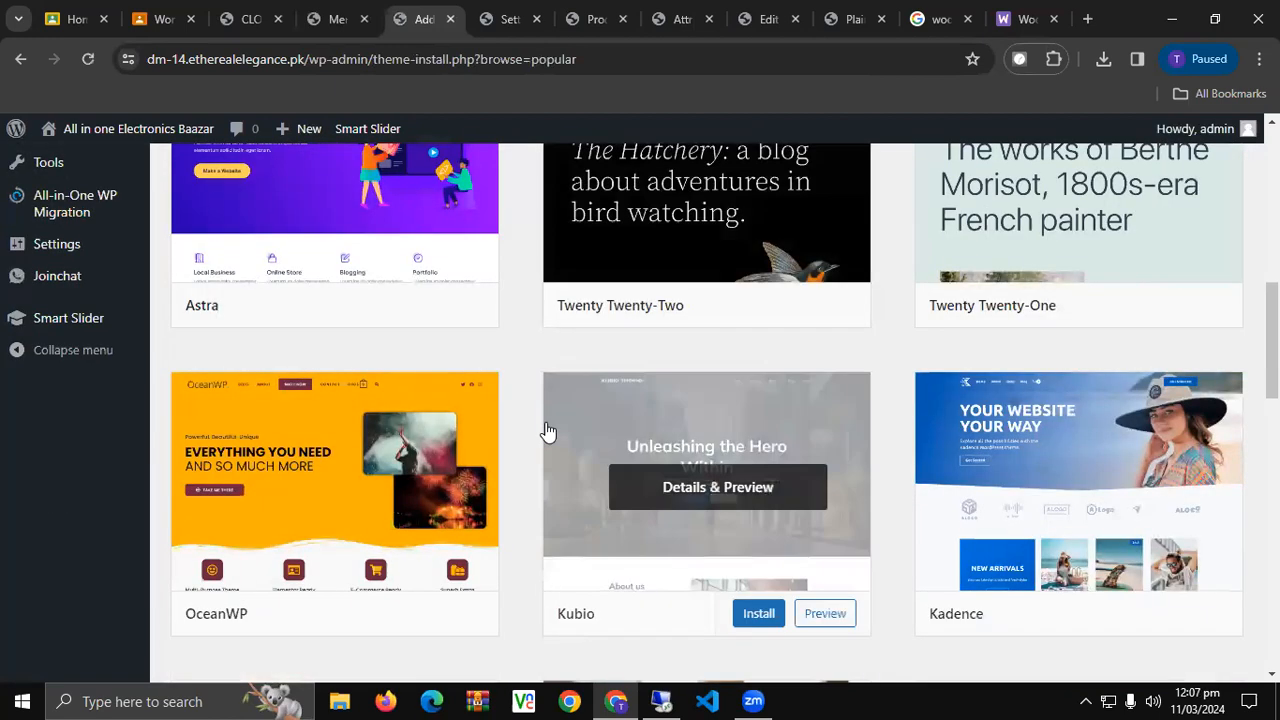
scroll(546, 438, "down", 2)
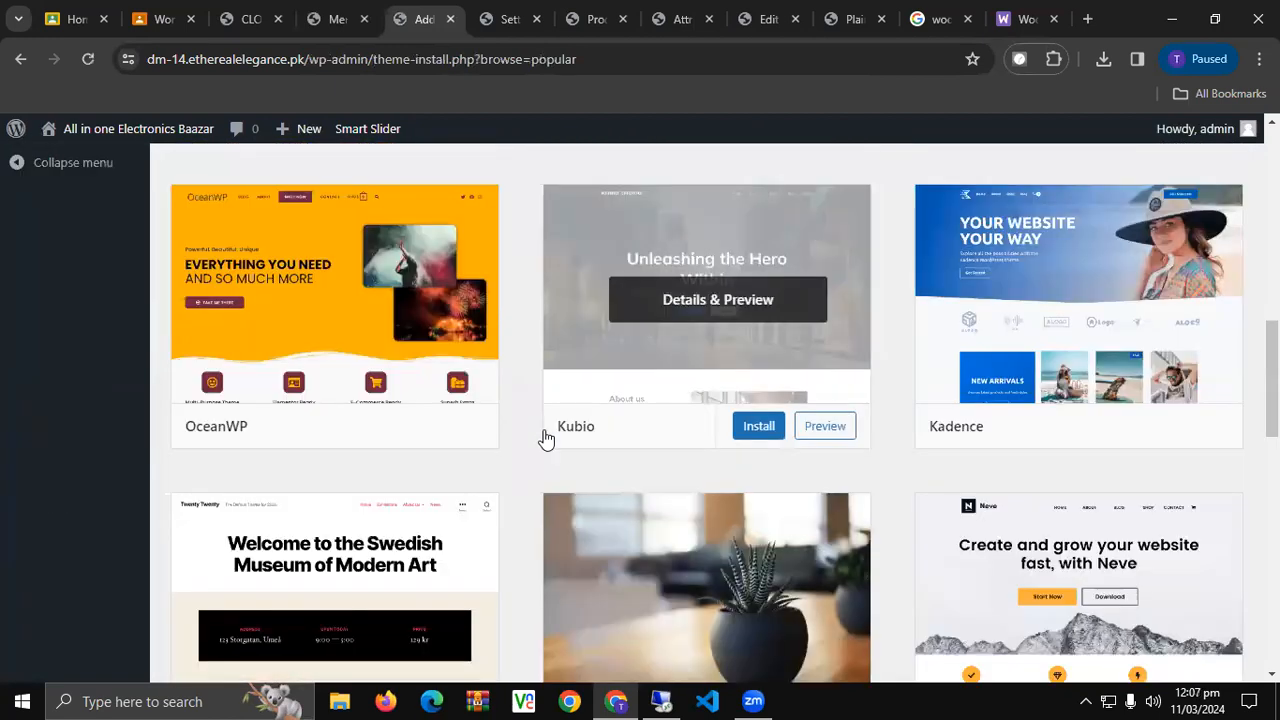
scroll(546, 438, "down", 3)
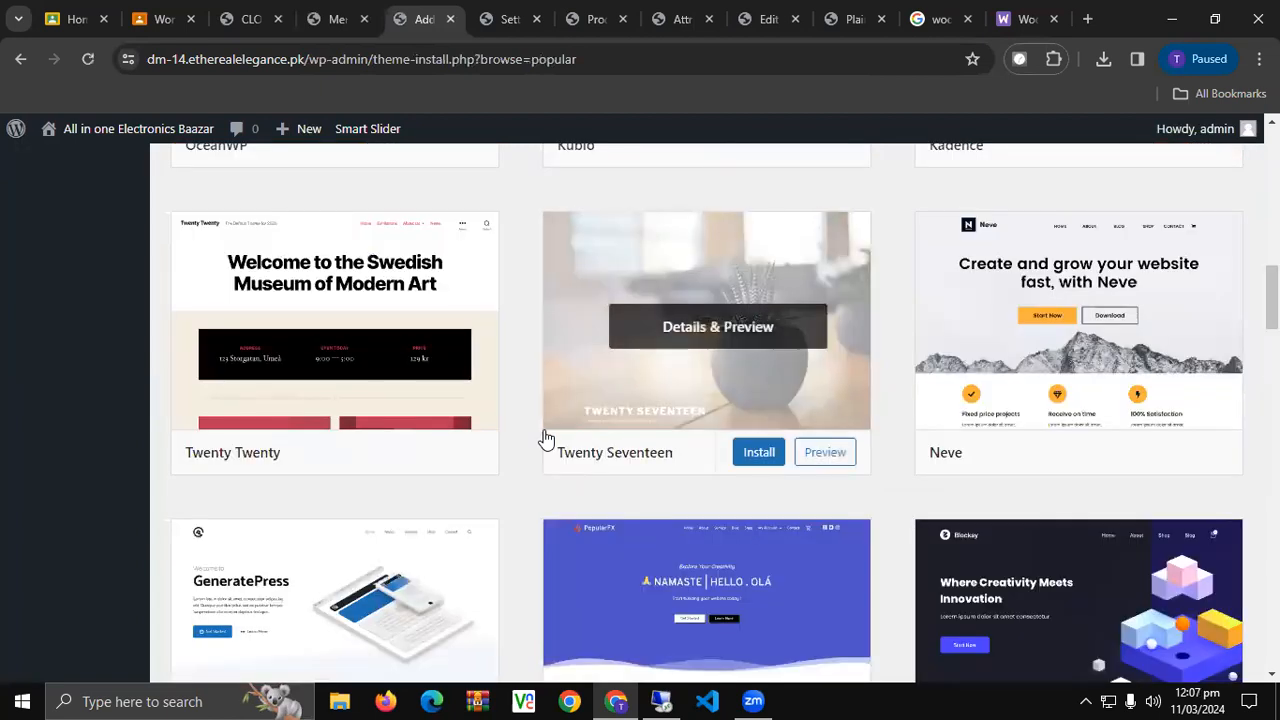
scroll(546, 438, "down", 2)
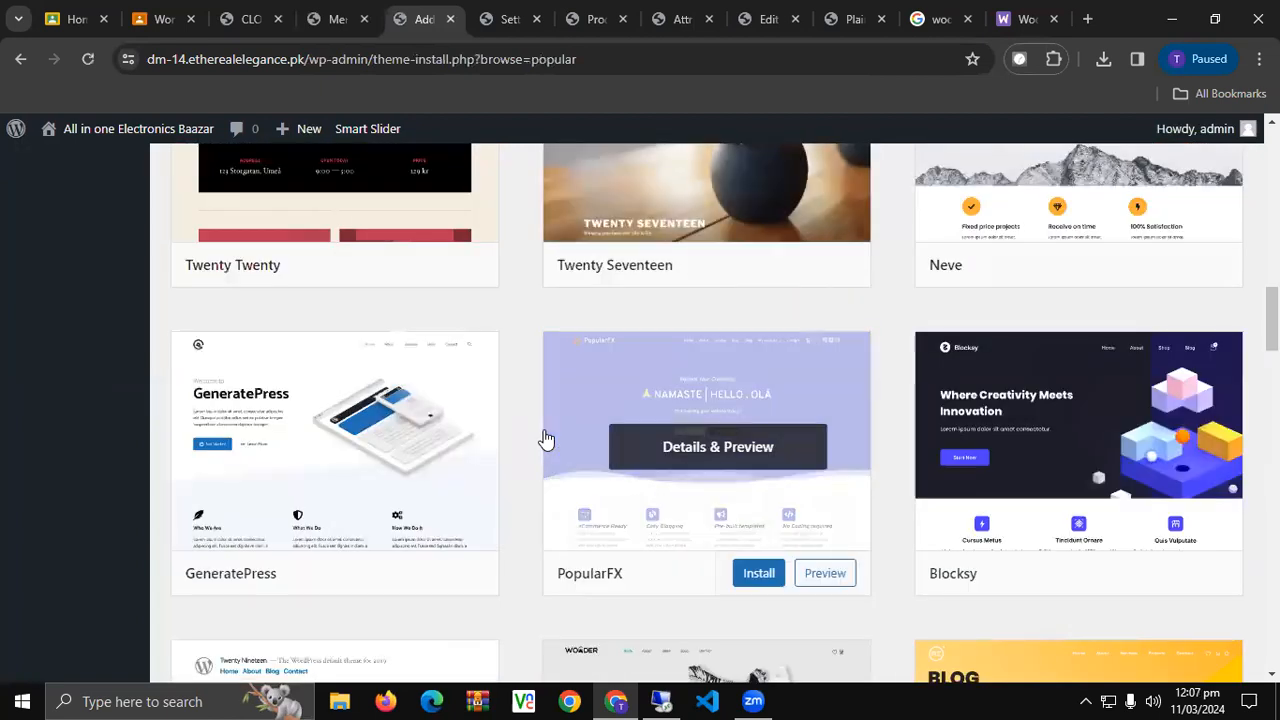
scroll(546, 438, "down", 1)
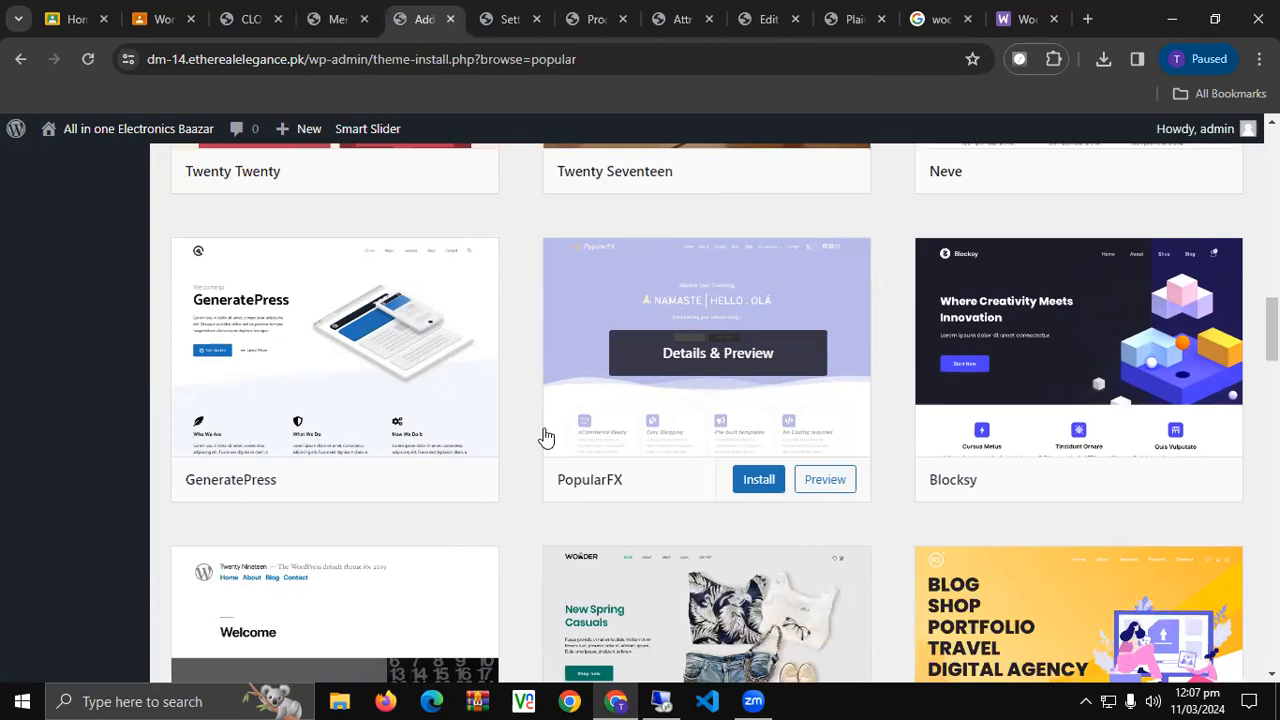
scroll(546, 438, "down", 3)
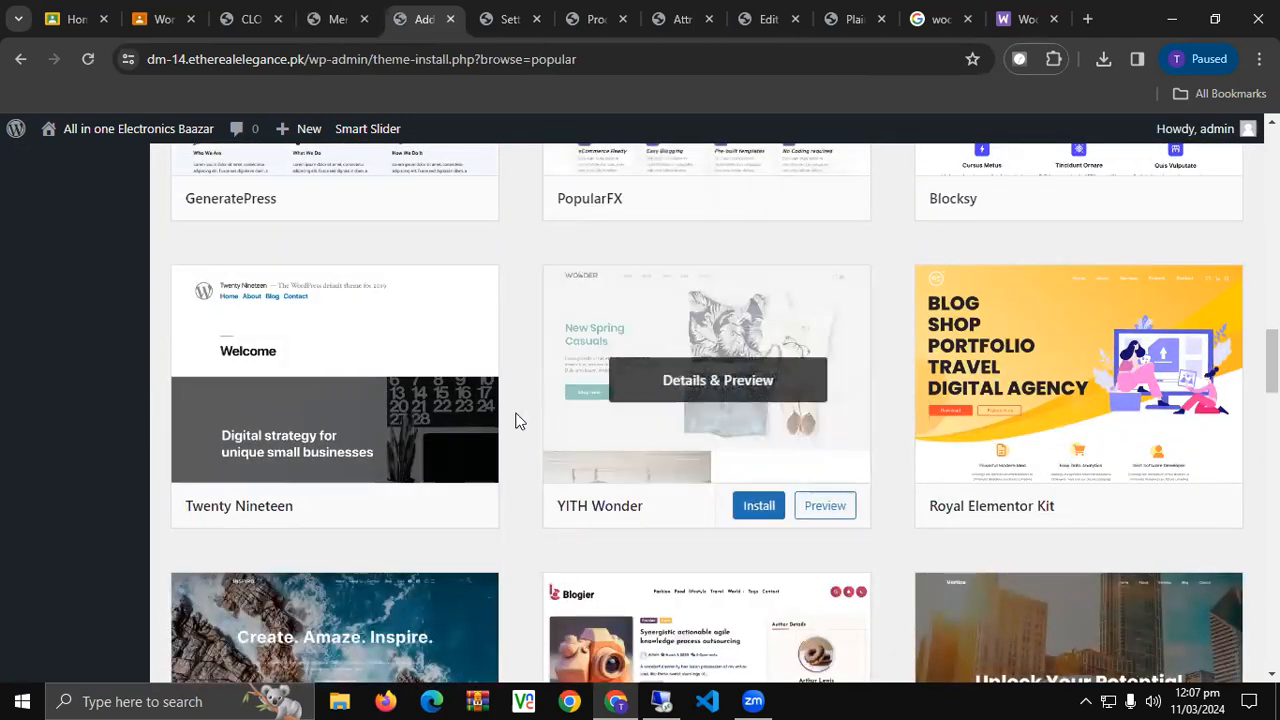
scroll(515, 415, "down", 2)
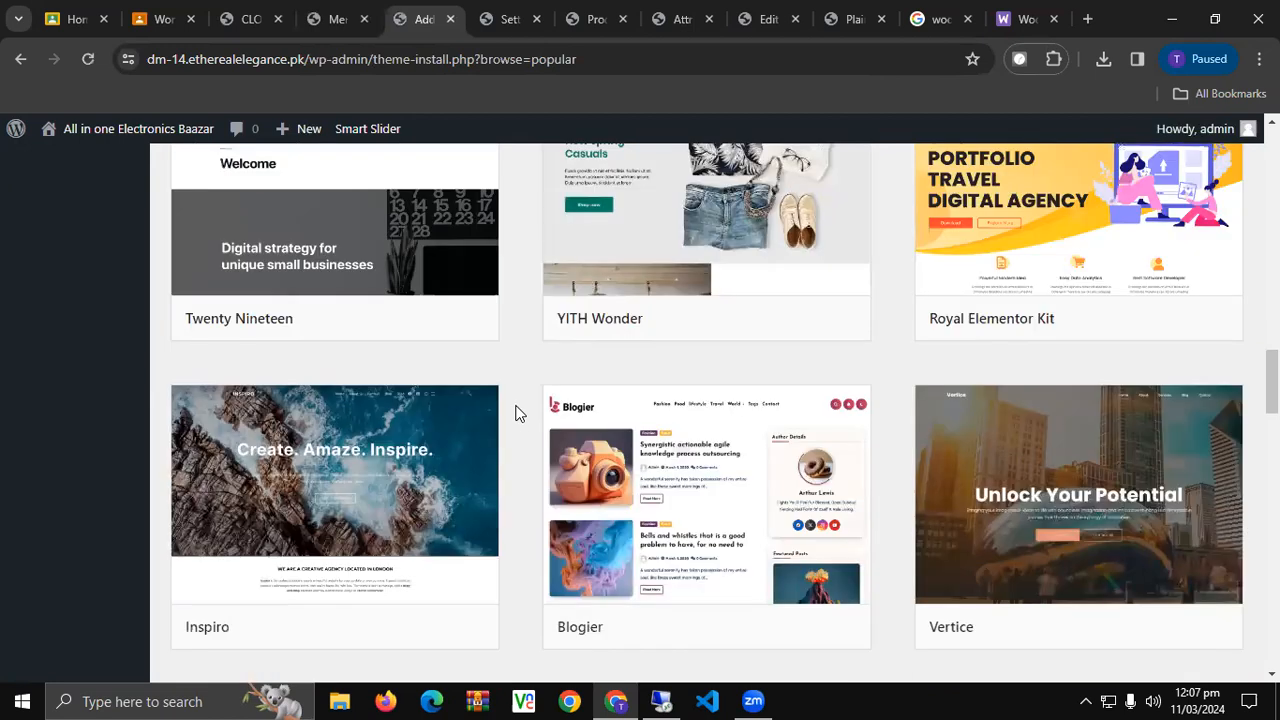
scroll(512, 395, "down", 4)
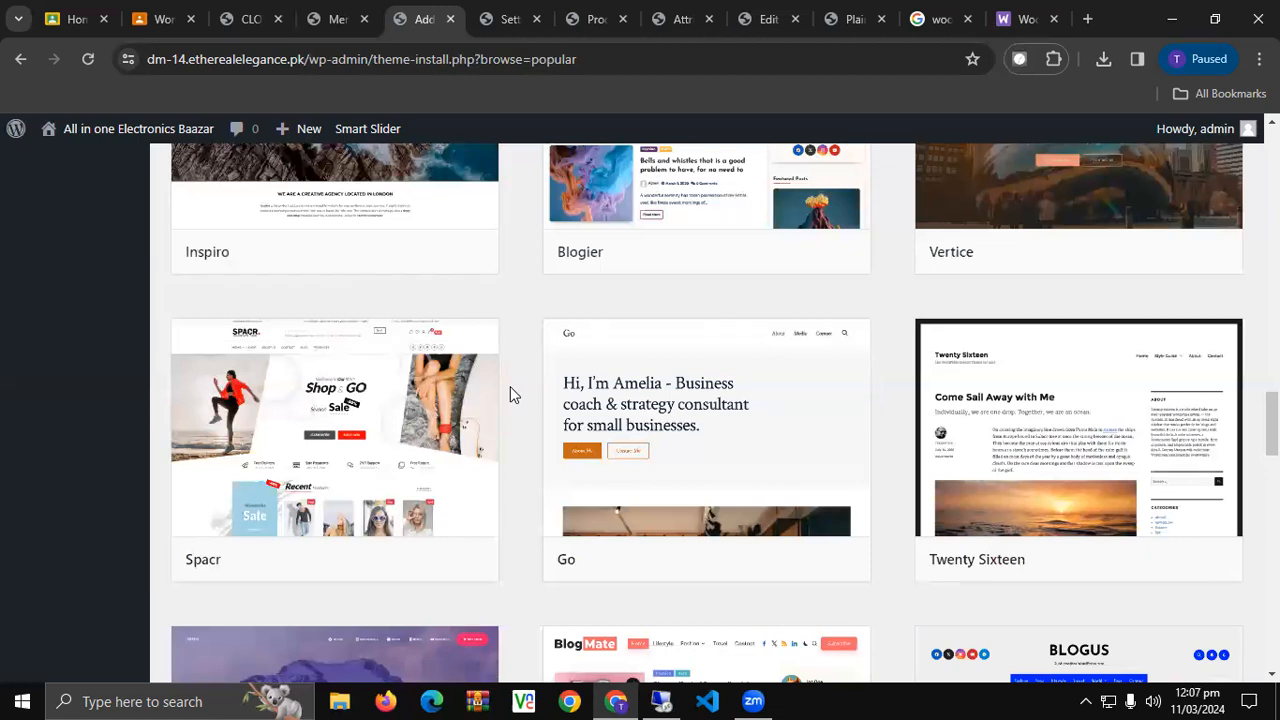
scroll(510, 388, "down", 3)
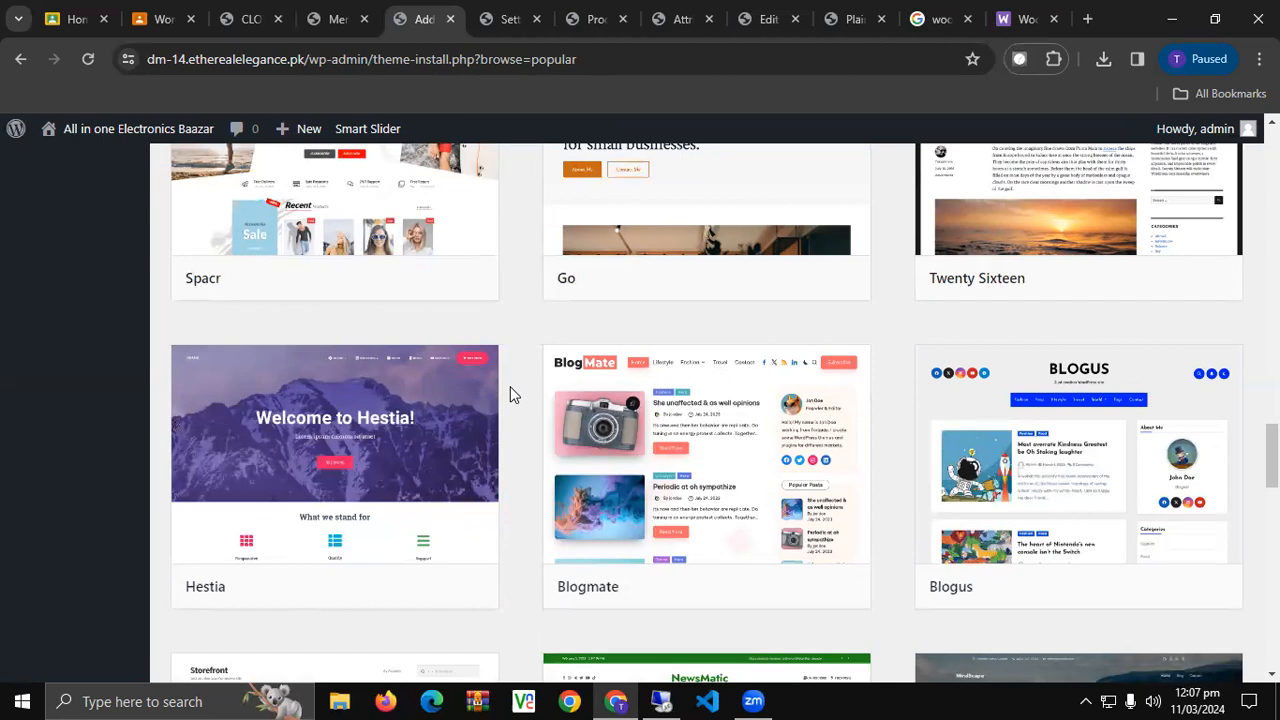
scroll(510, 392, "down", 3)
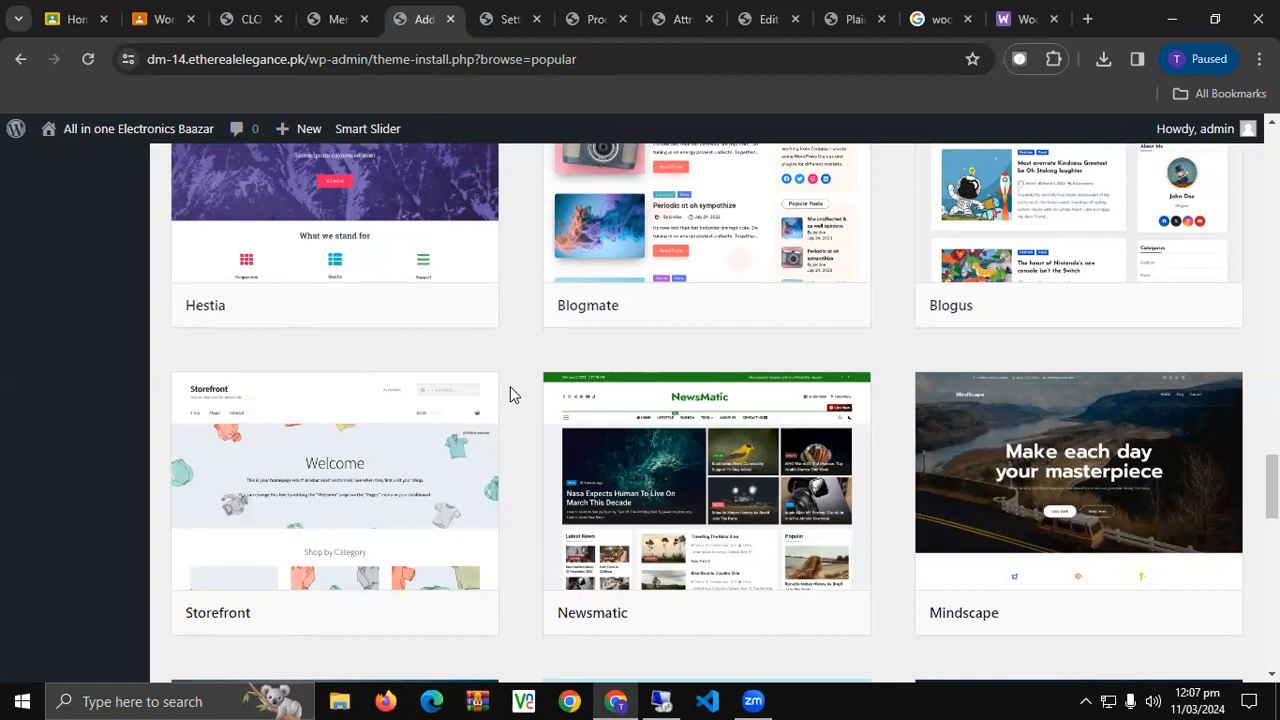
scroll(510, 393, "down", 4)
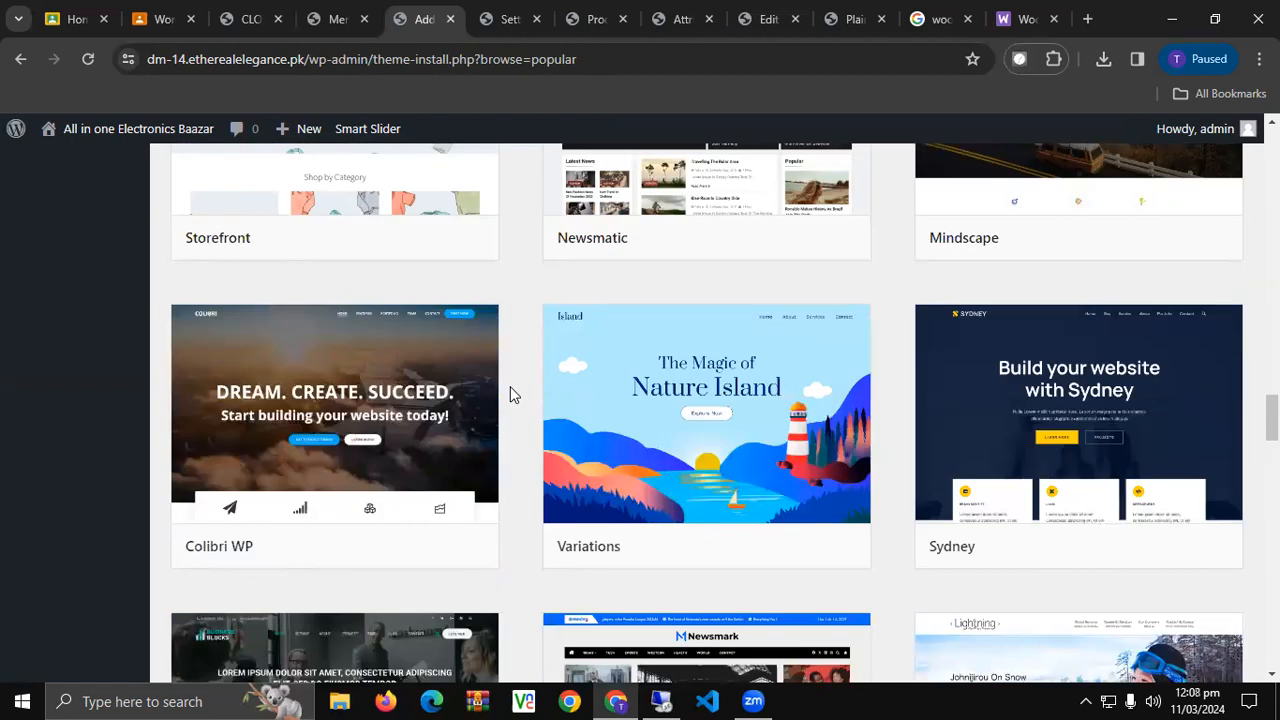
scroll(510, 393, "down", 3)
scroll(510, 393, "up", 2)
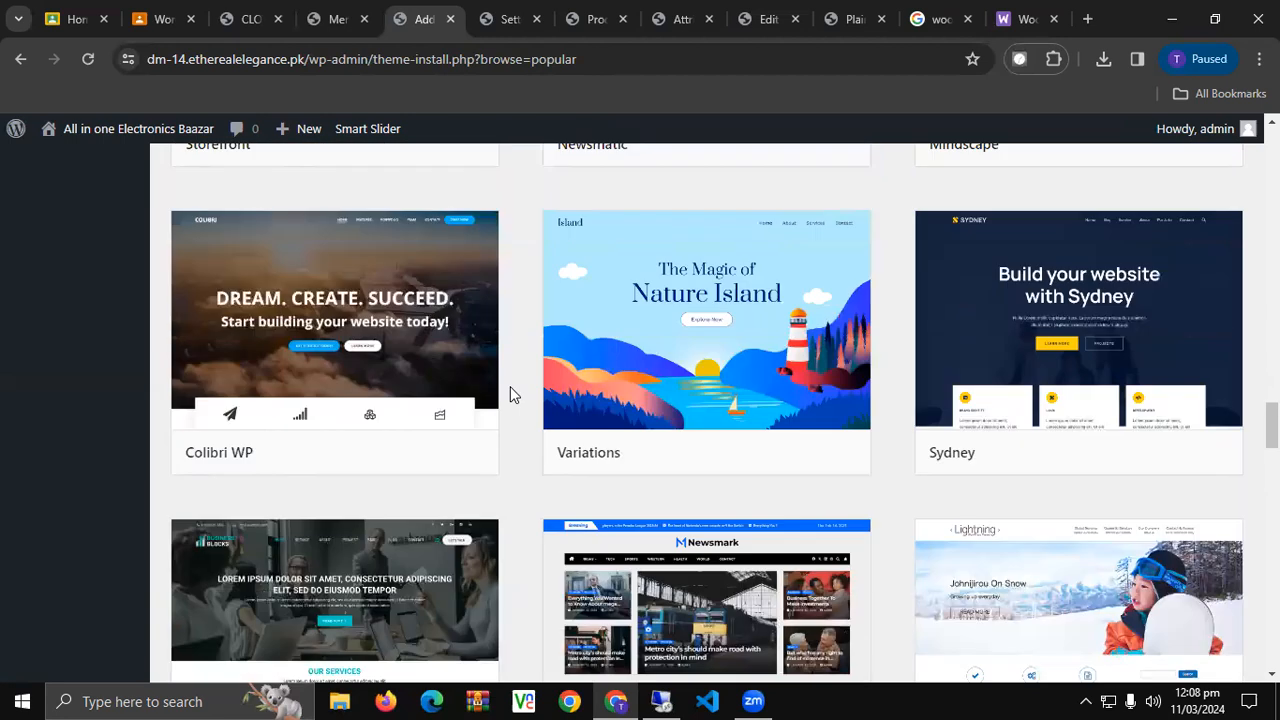
scroll(510, 394, "down", 2)
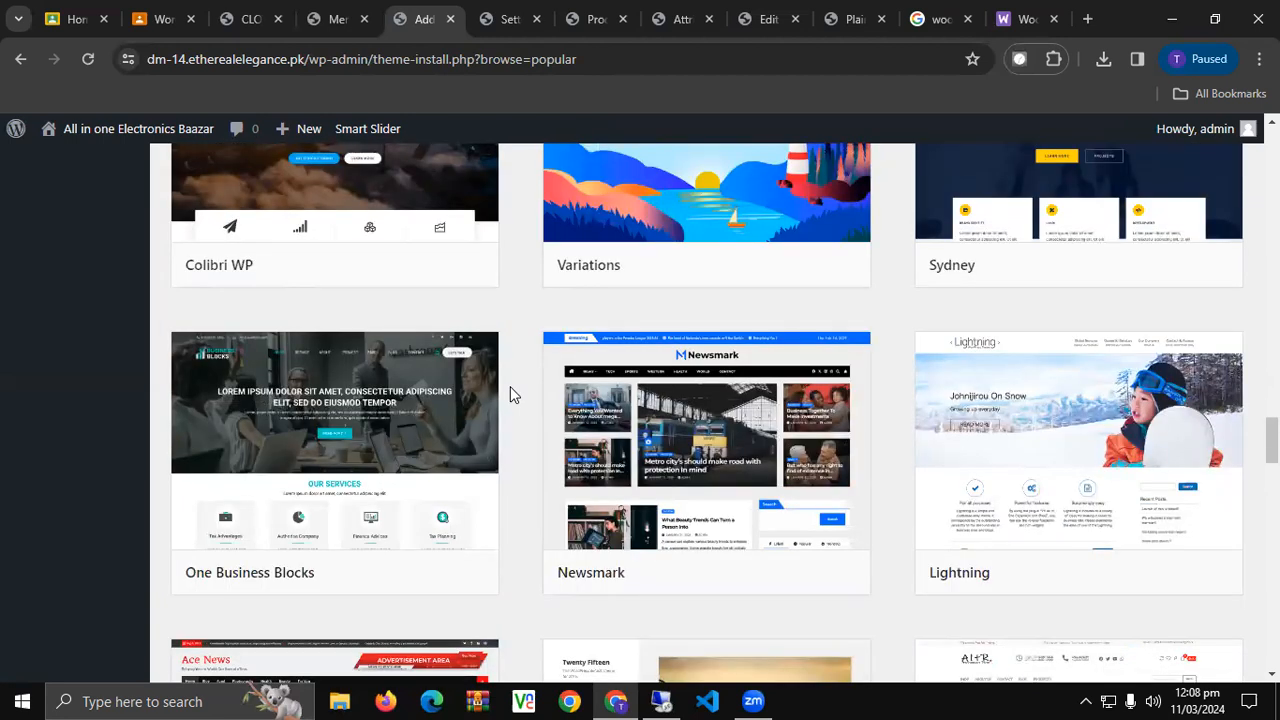
scroll(510, 393, "down", 3)
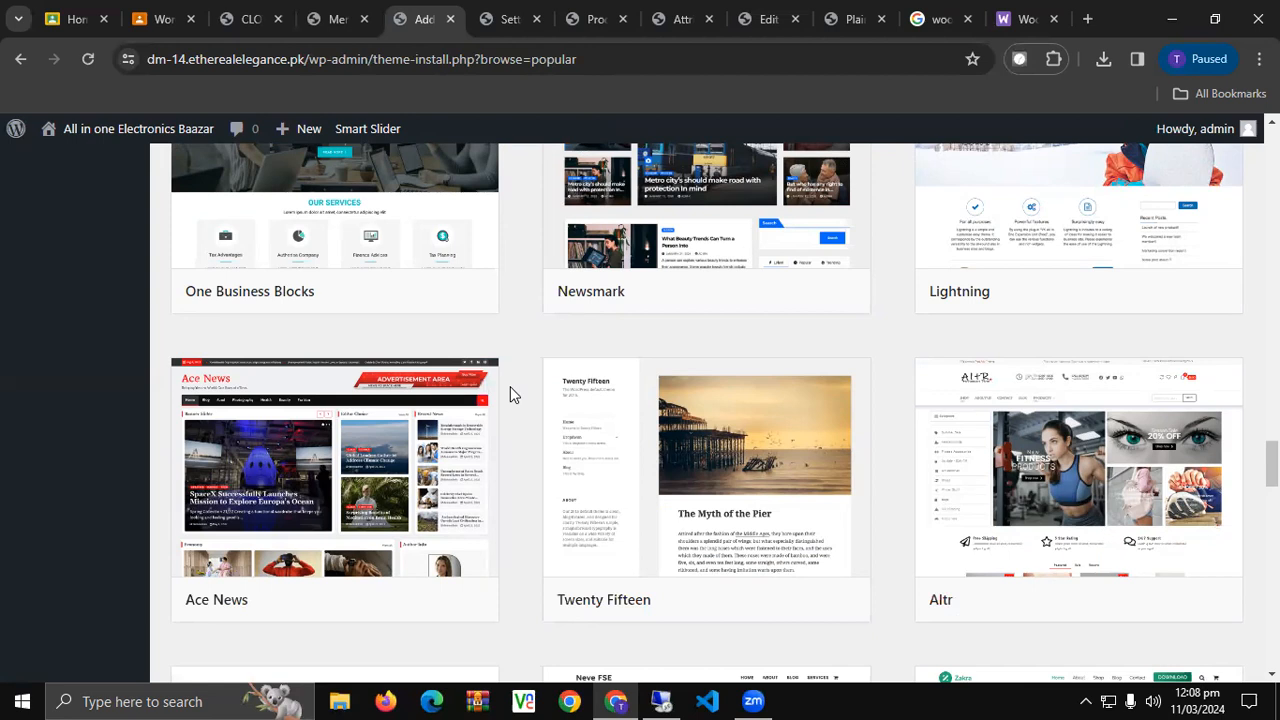
scroll(510, 393, "down", 4)
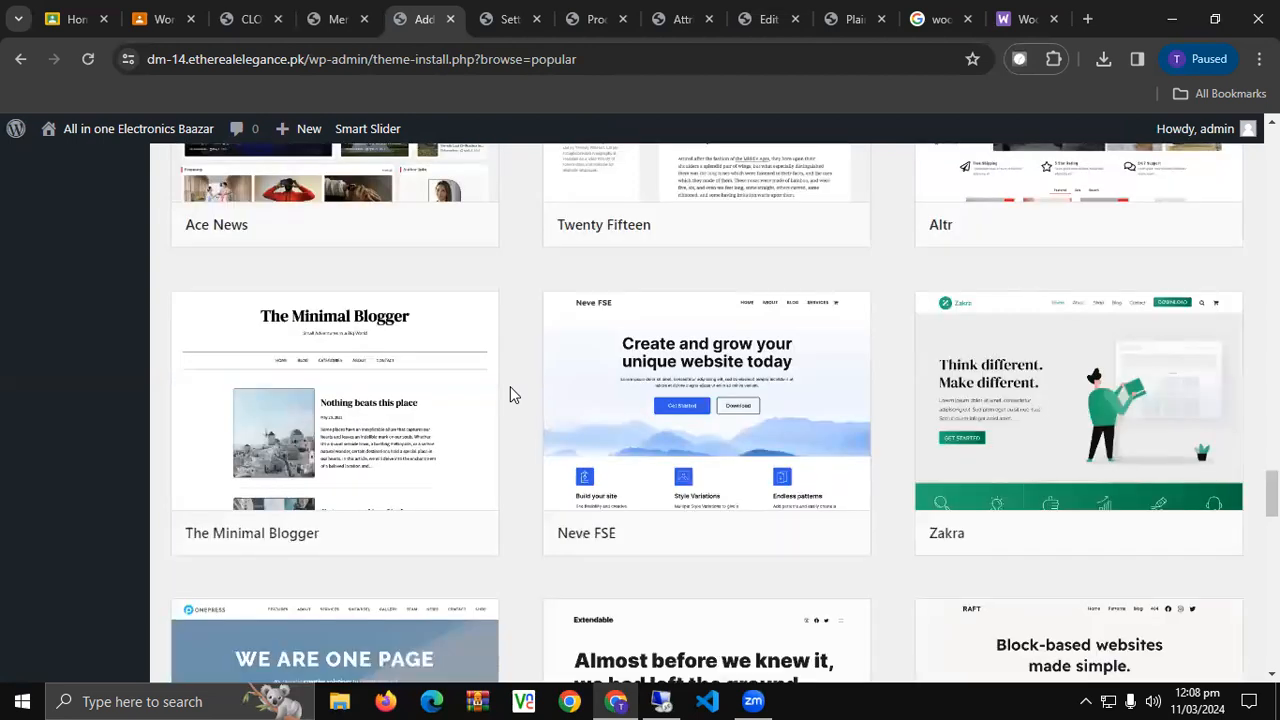
scroll(510, 394, "down", 3)
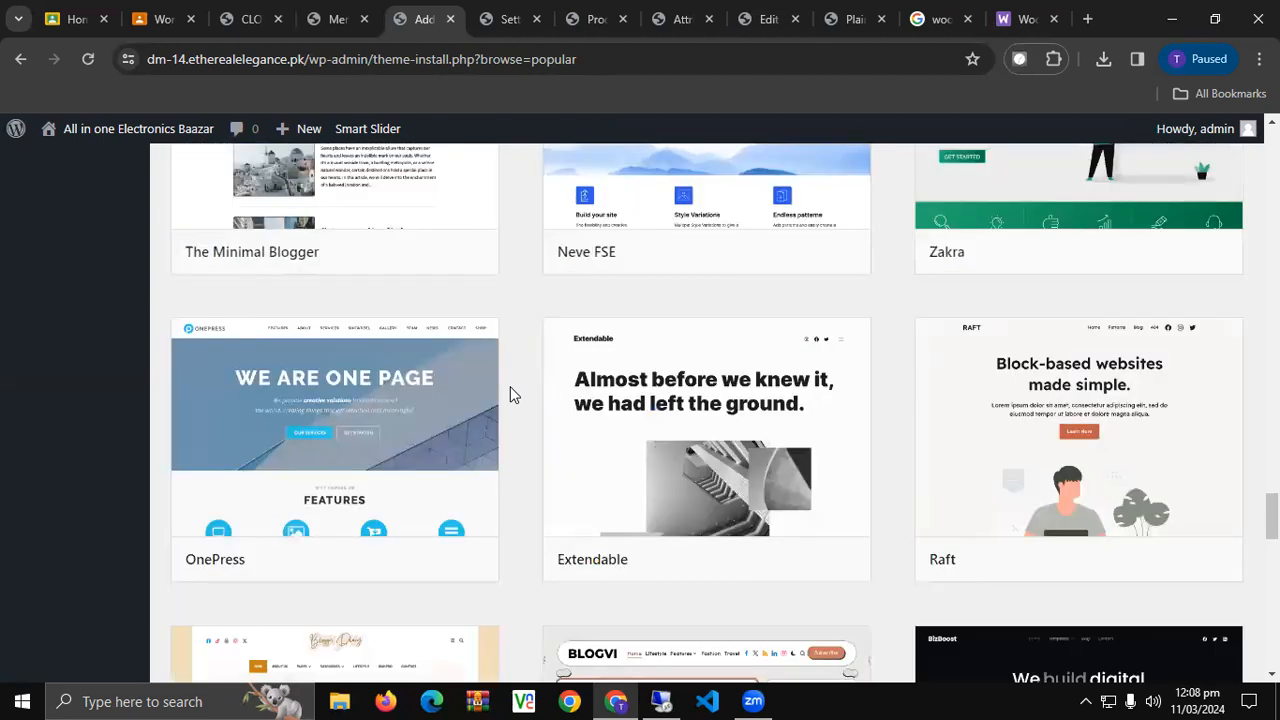
scroll(510, 393, "down", 2)
scroll(510, 393, "down", 3)
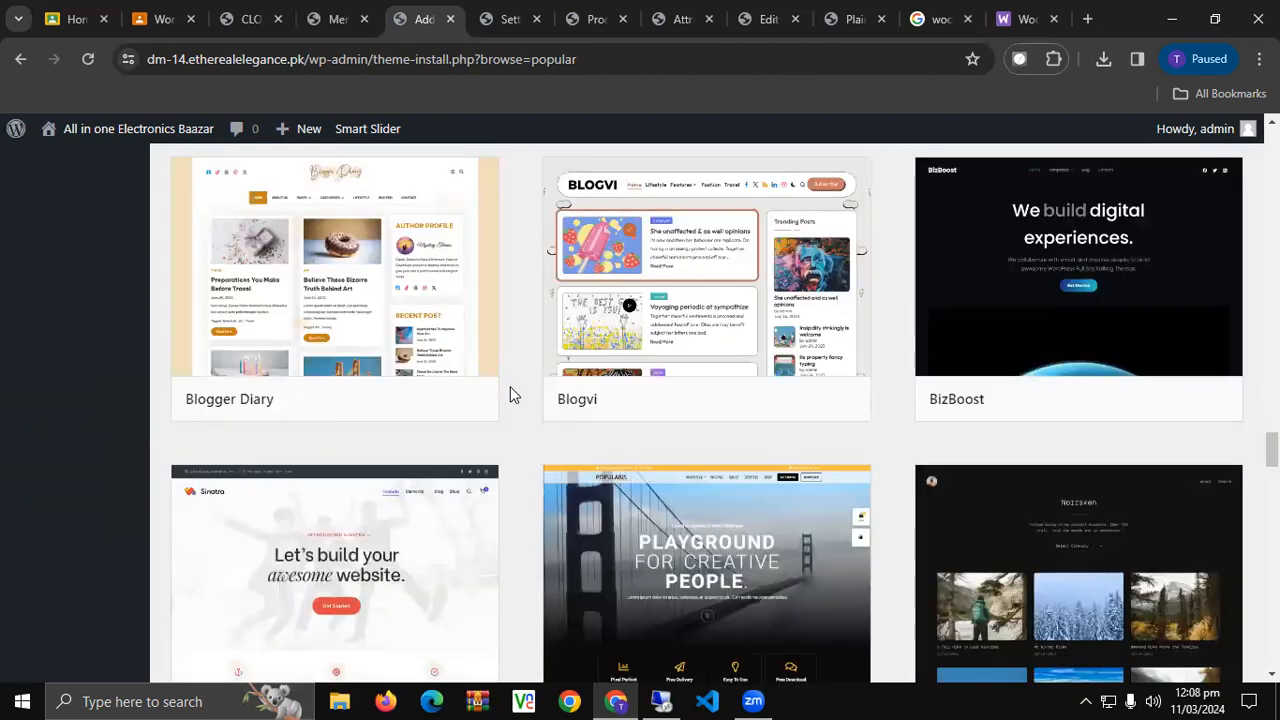
scroll(510, 393, "down", 2)
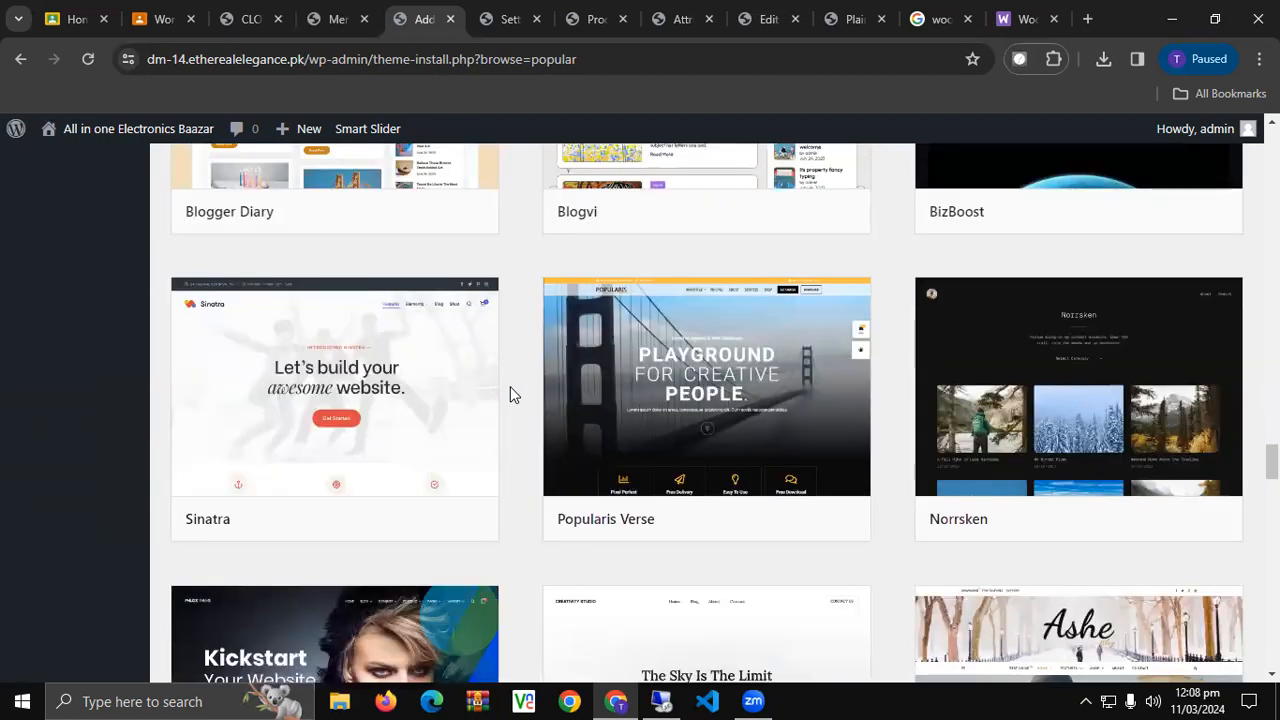
scroll(510, 394, "down", 3)
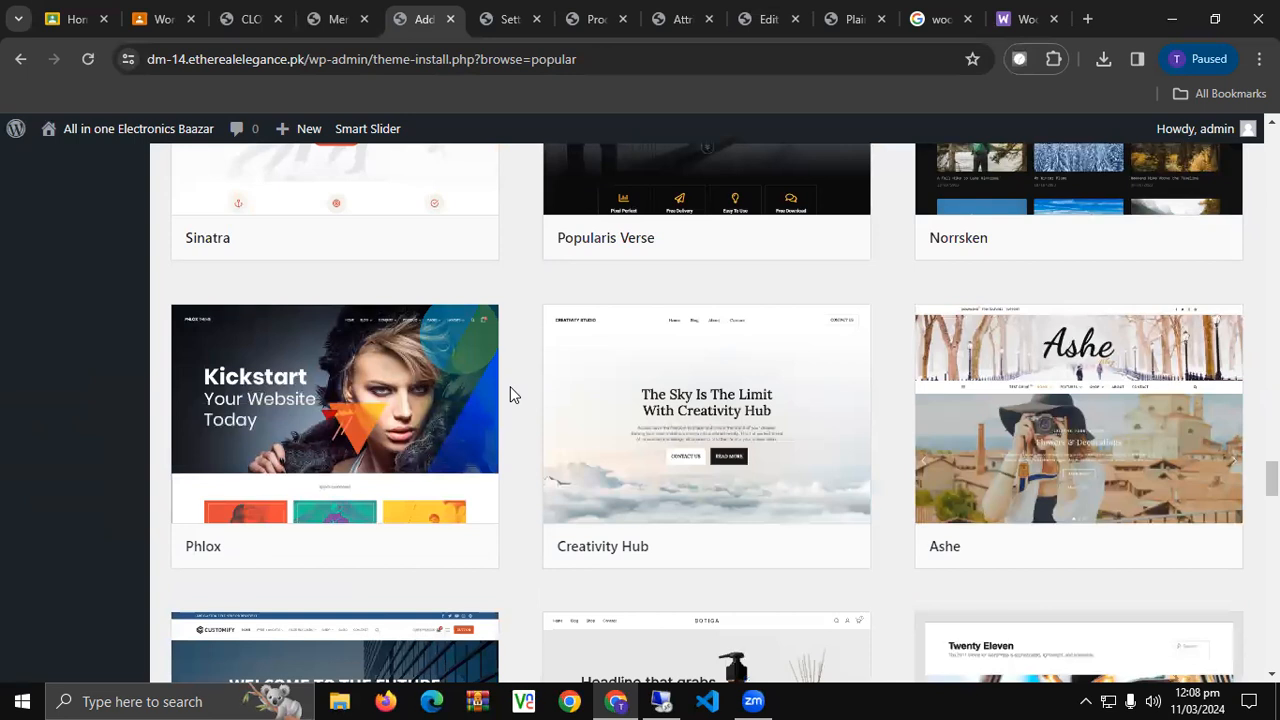
scroll(510, 394, "down", 4)
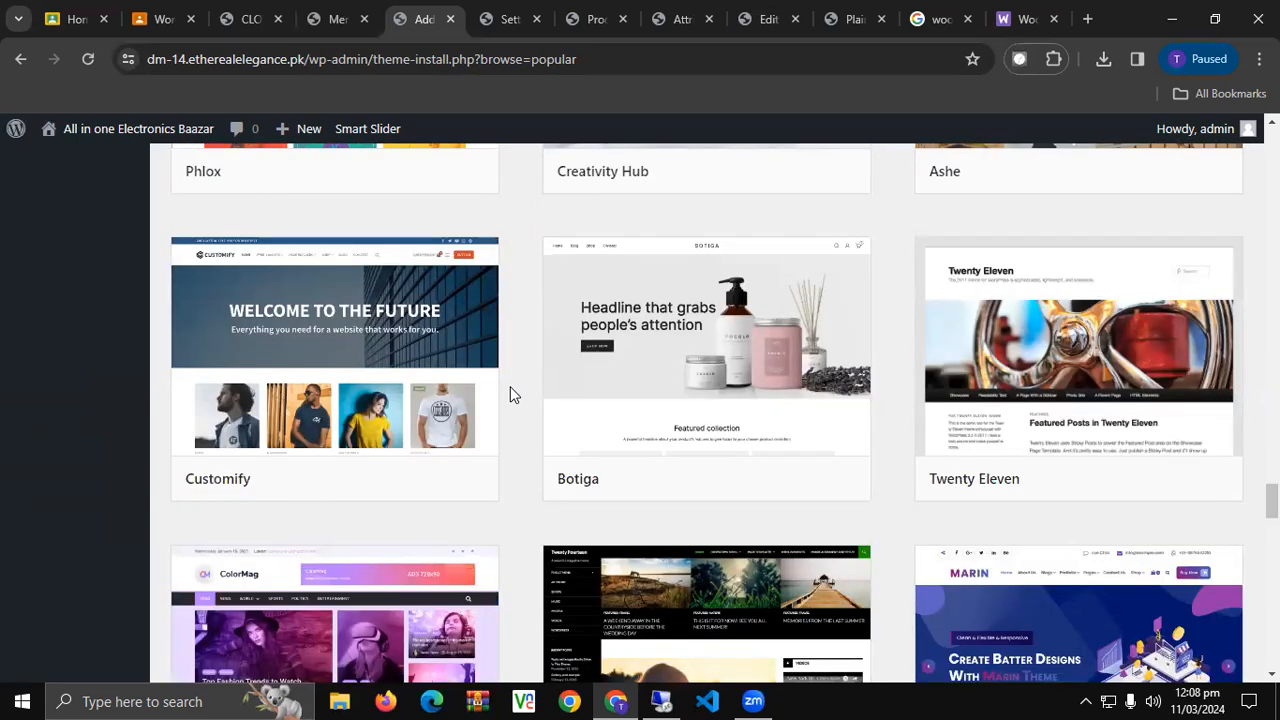
scroll(510, 394, "down", 2)
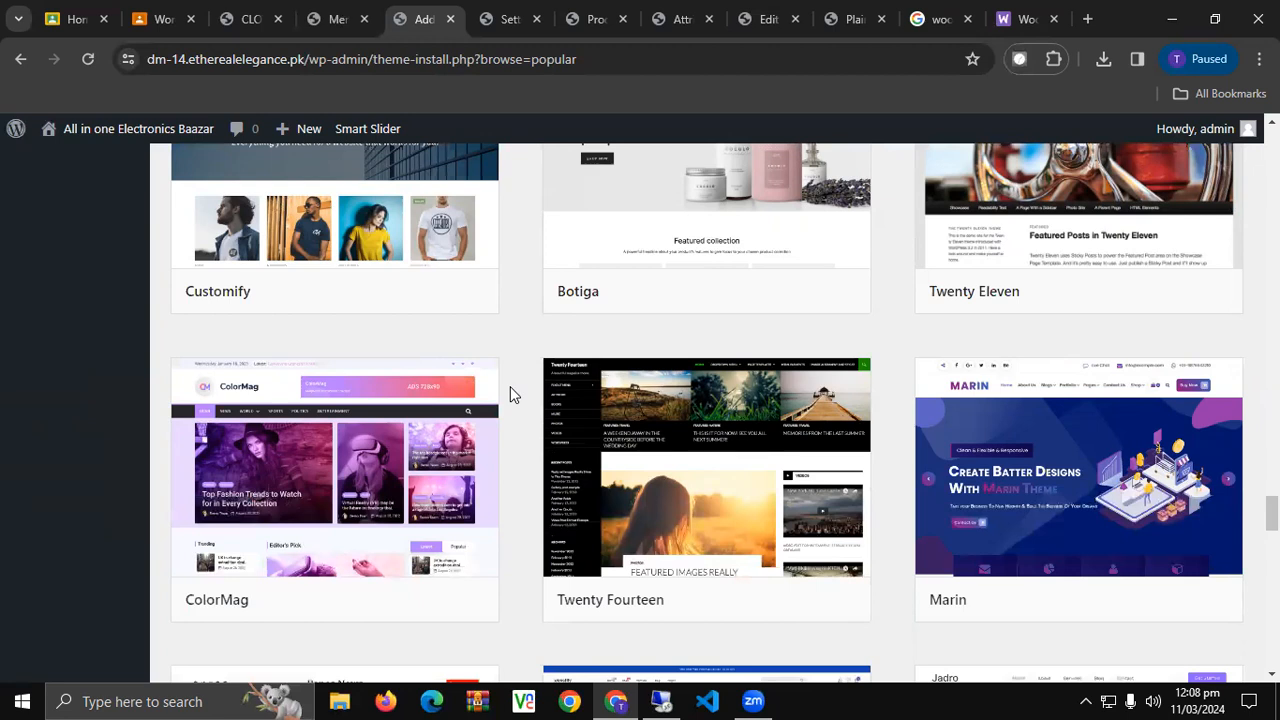
scroll(510, 393, "down", 3)
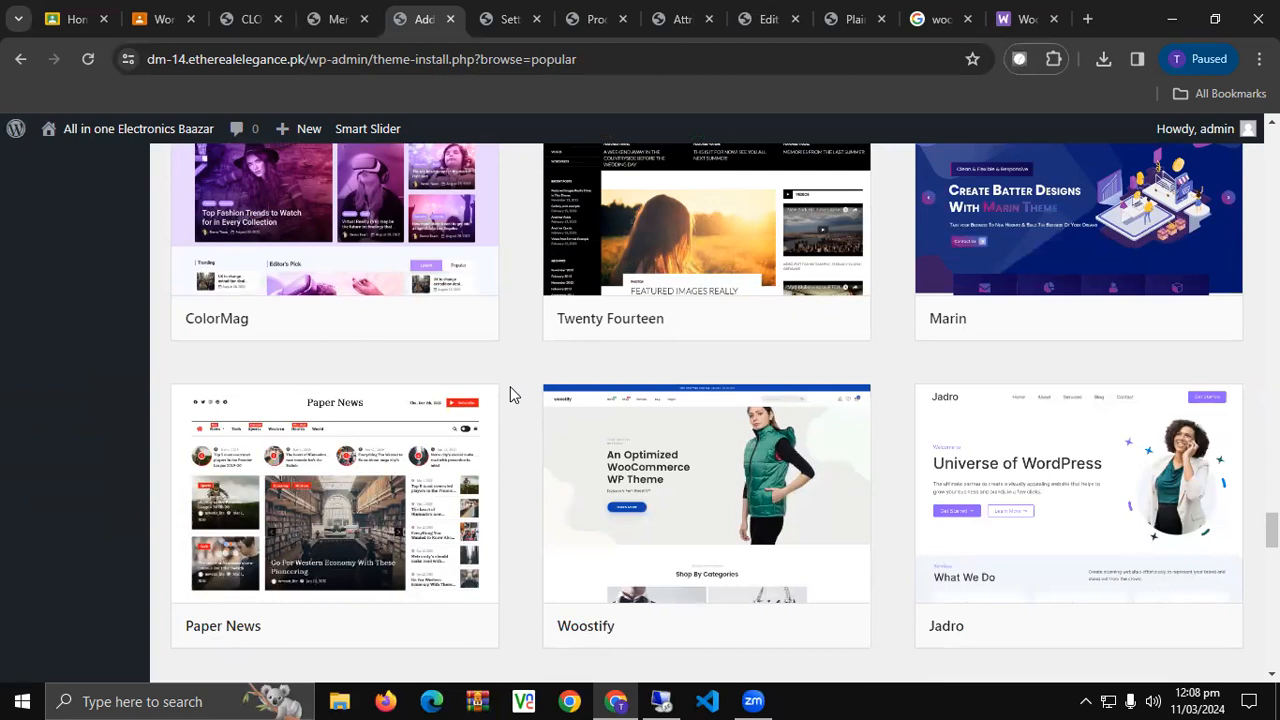
scroll(510, 394, "down", 5)
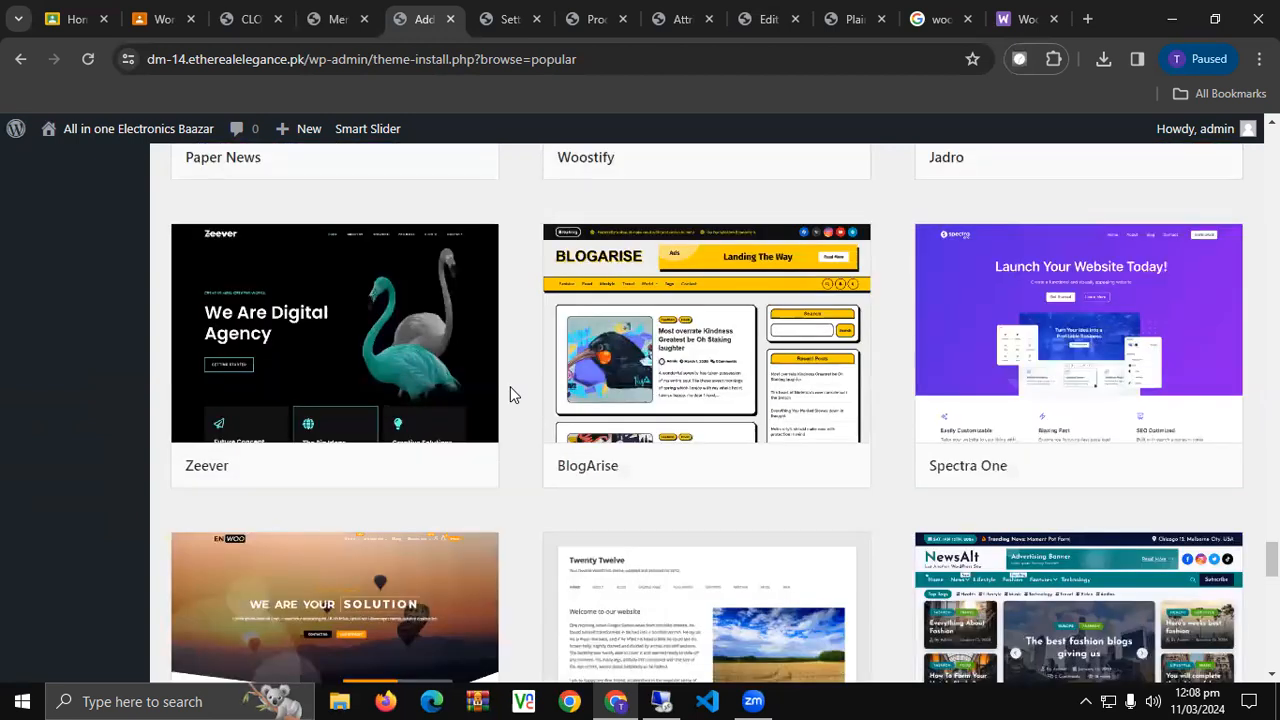
scroll(510, 394, "down", 2)
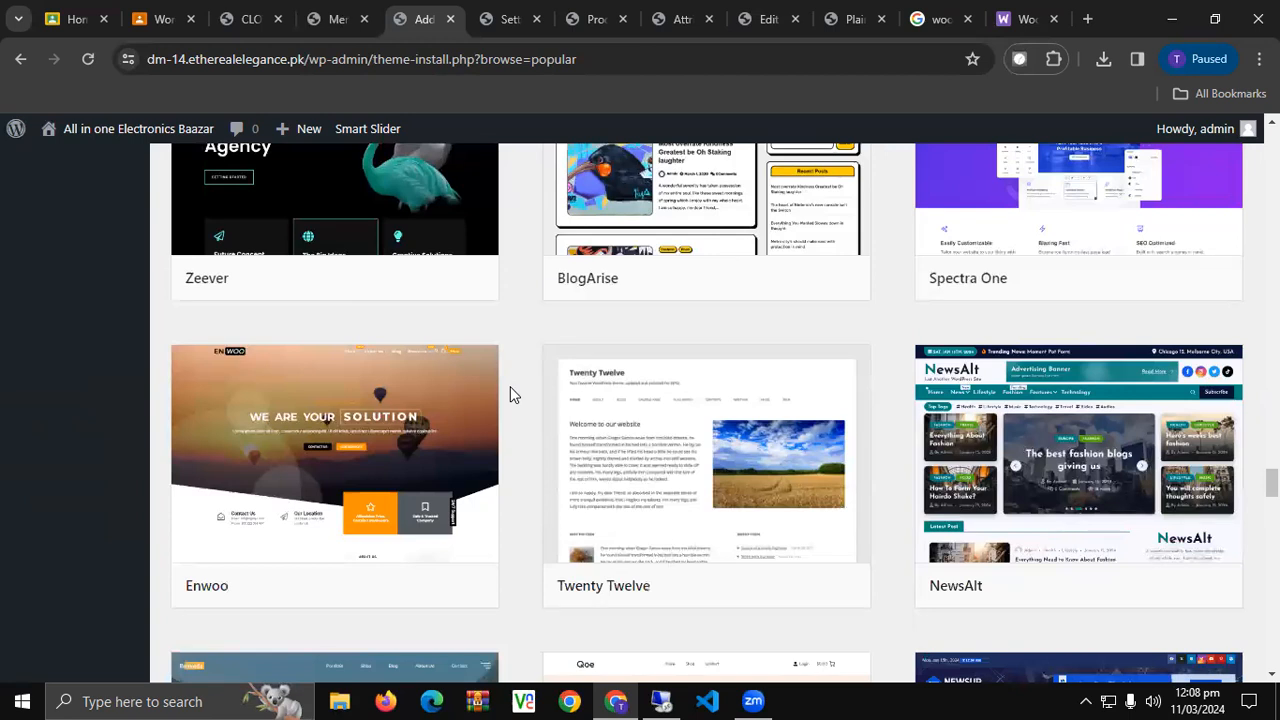
scroll(510, 394, "down", 3)
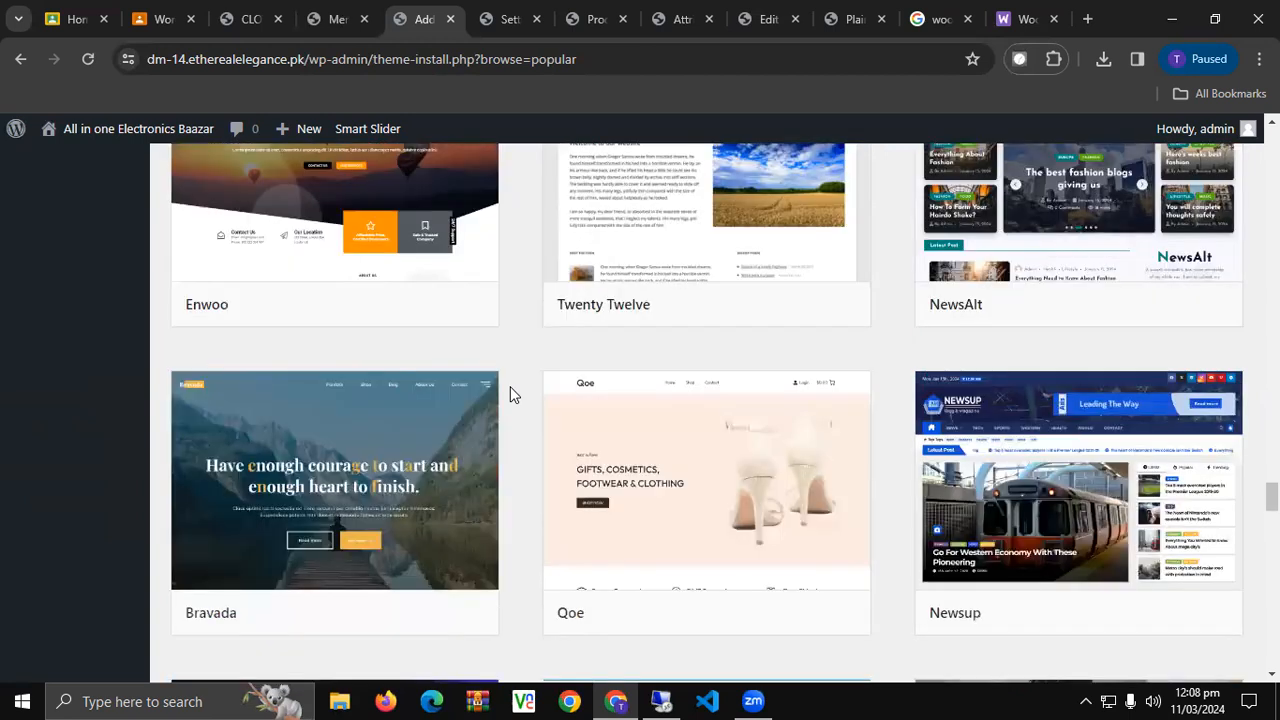
scroll(510, 394, "down", 3)
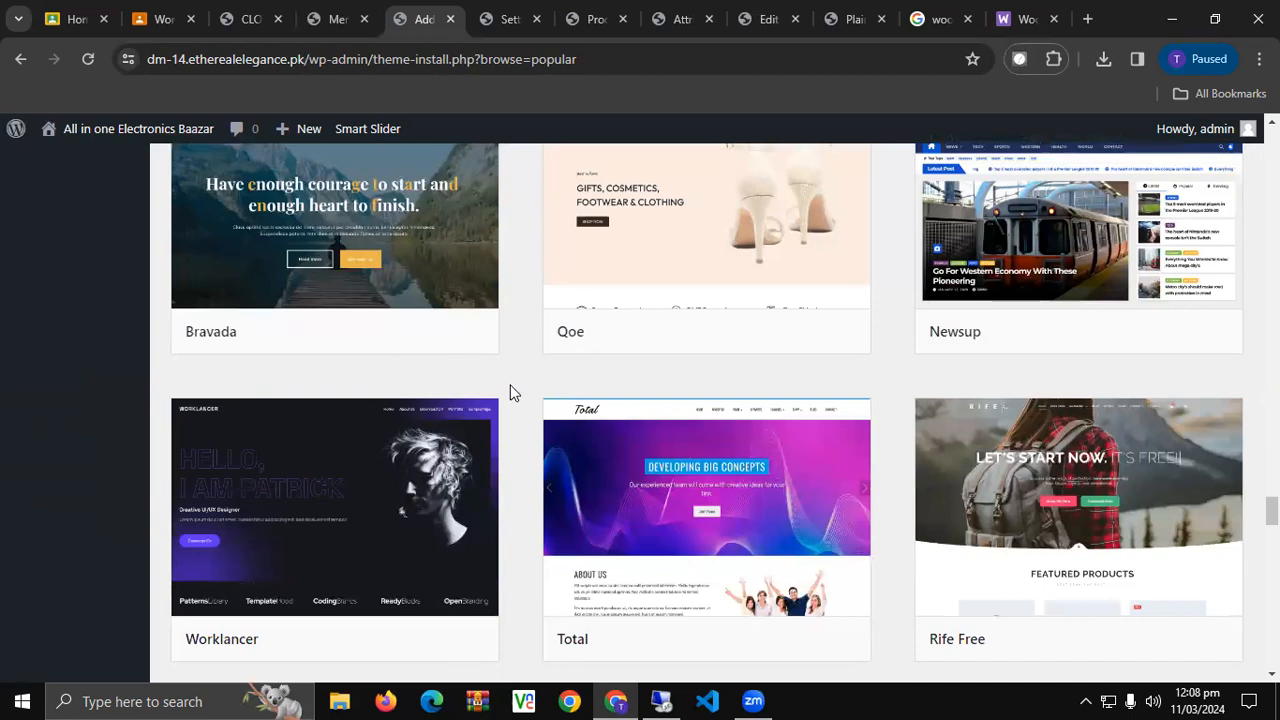
scroll(510, 393, "down", 1)
scroll(510, 393, "down", 2)
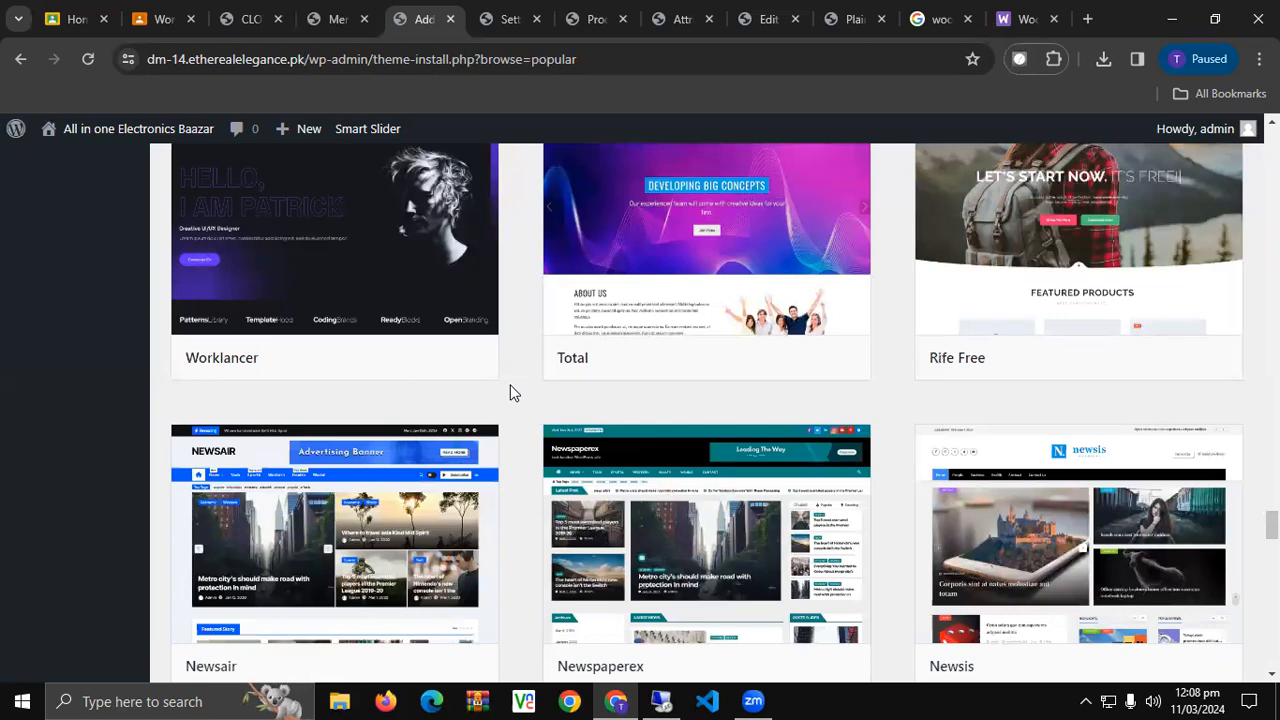
scroll(510, 393, "down", 3)
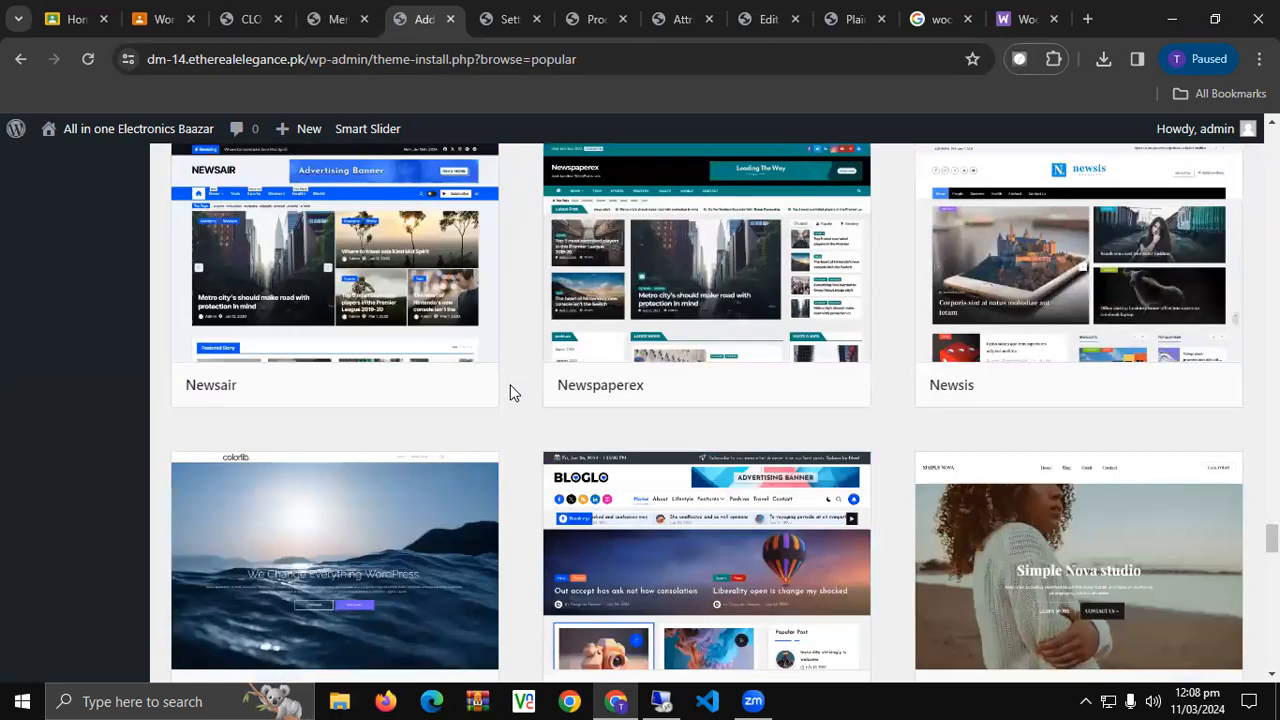
scroll(510, 393, "down", 5)
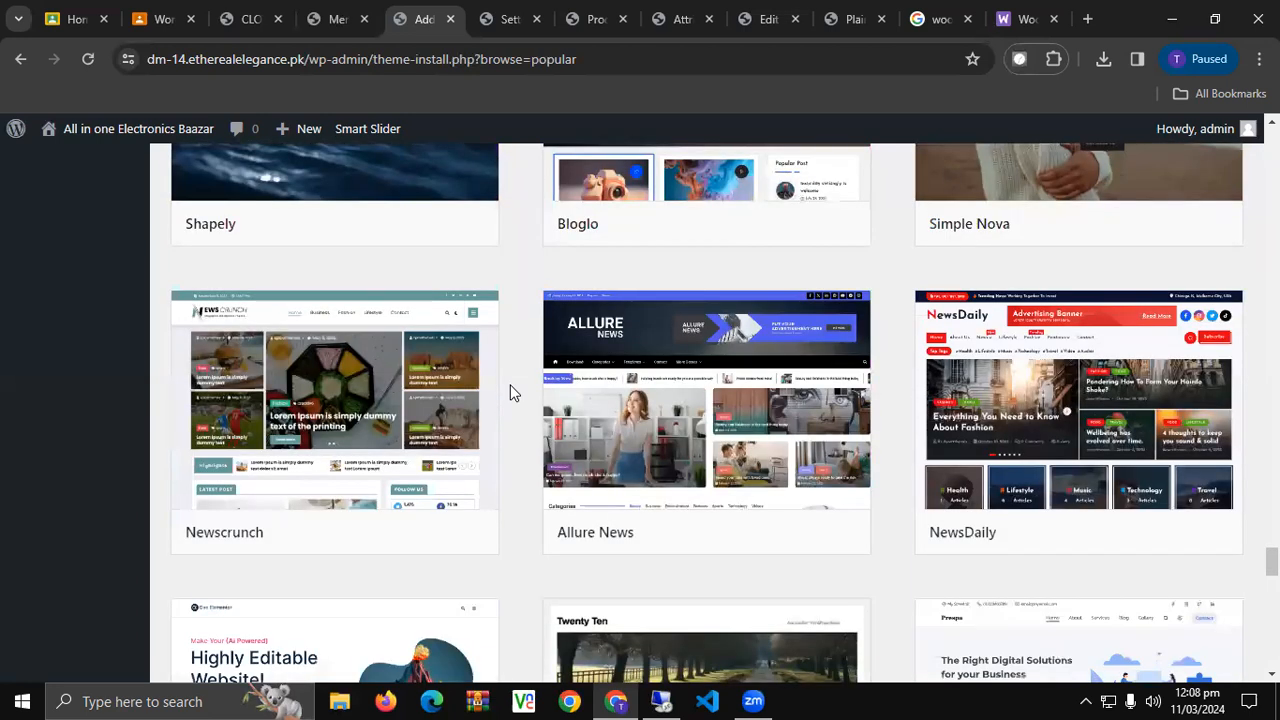
scroll(510, 393, "up", 4)
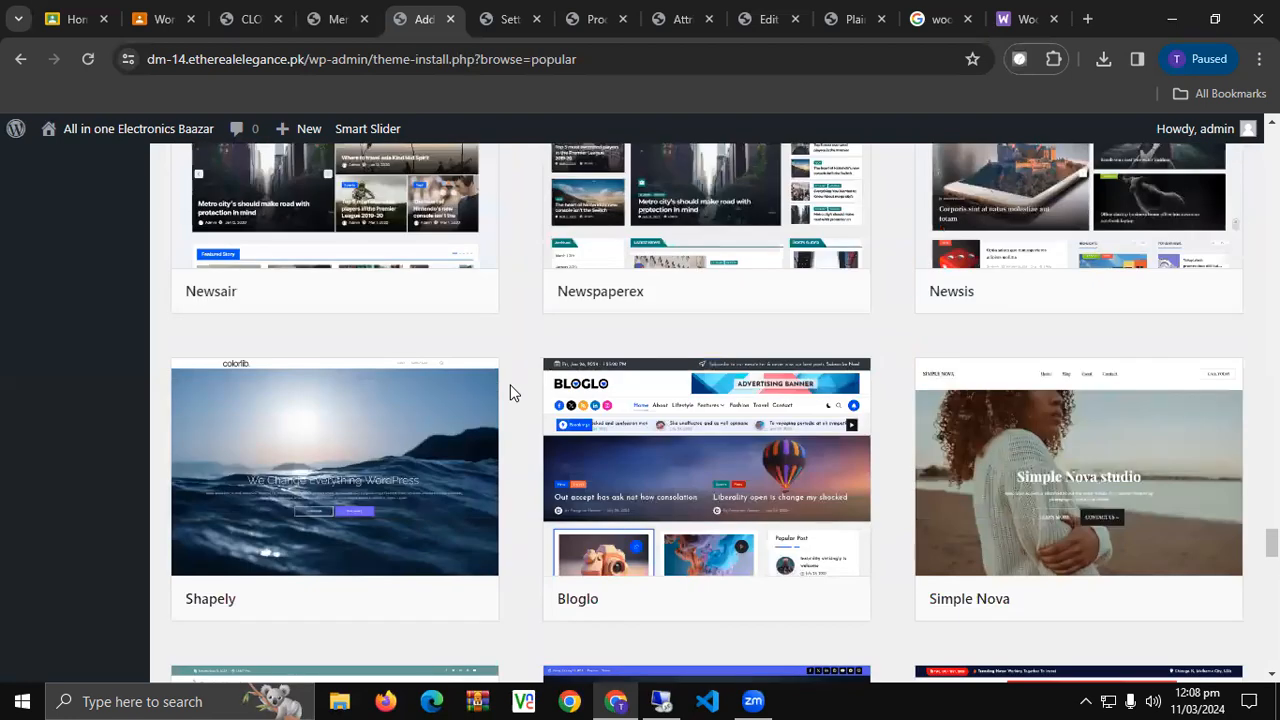
scroll(510, 393, "up", 3)
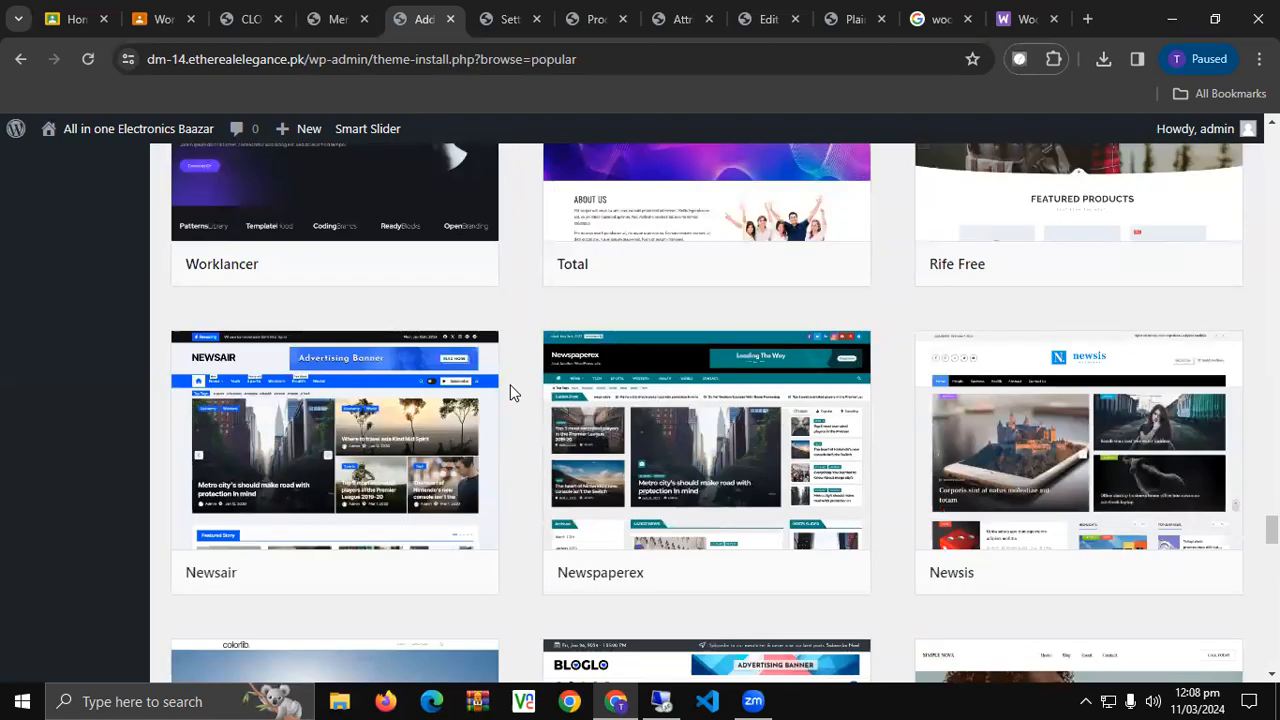
scroll(510, 393, "up", 3)
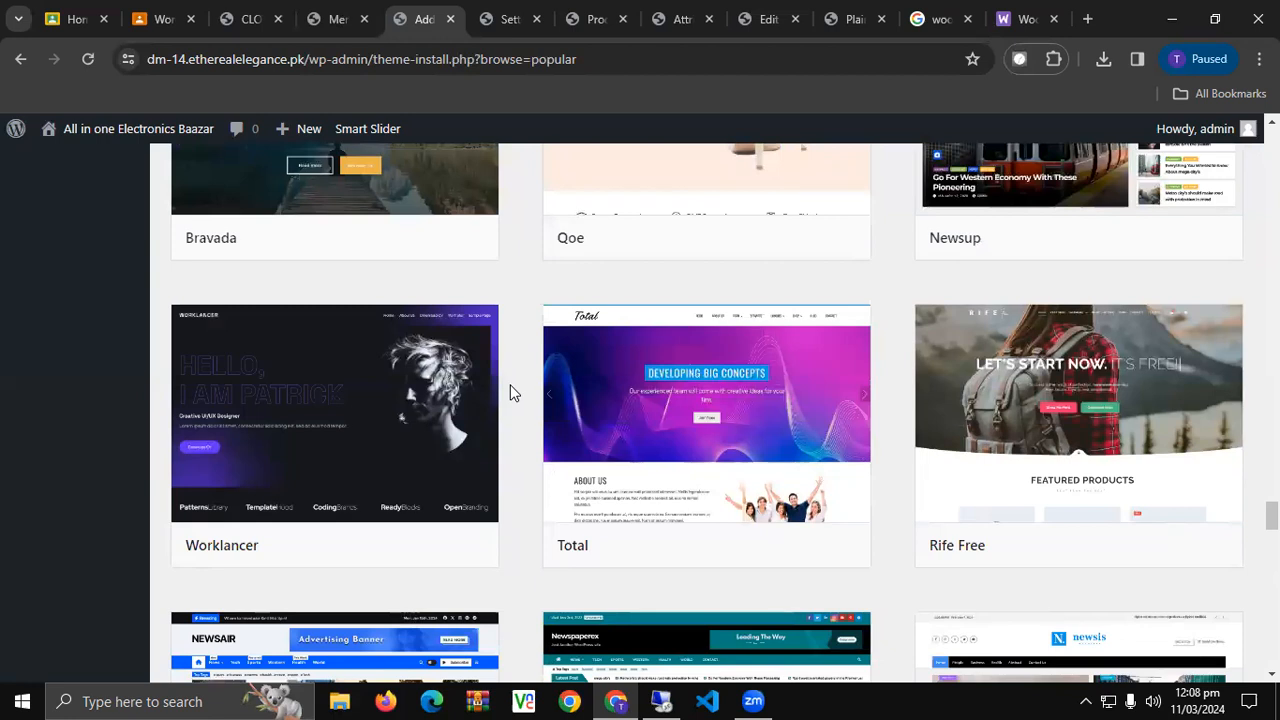
Install Rife Free from the popular themes list until it shows Installed with Activate.
mouse_move(406, 443)
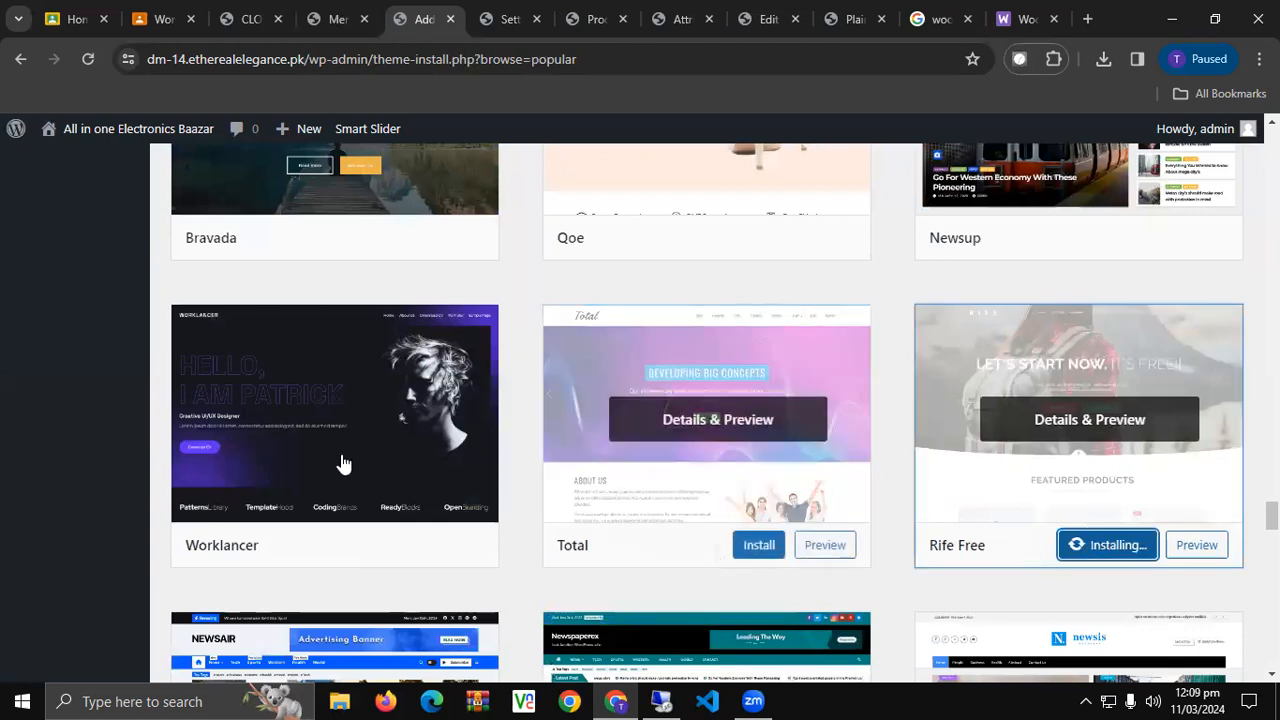
mouse_move(331, 380)
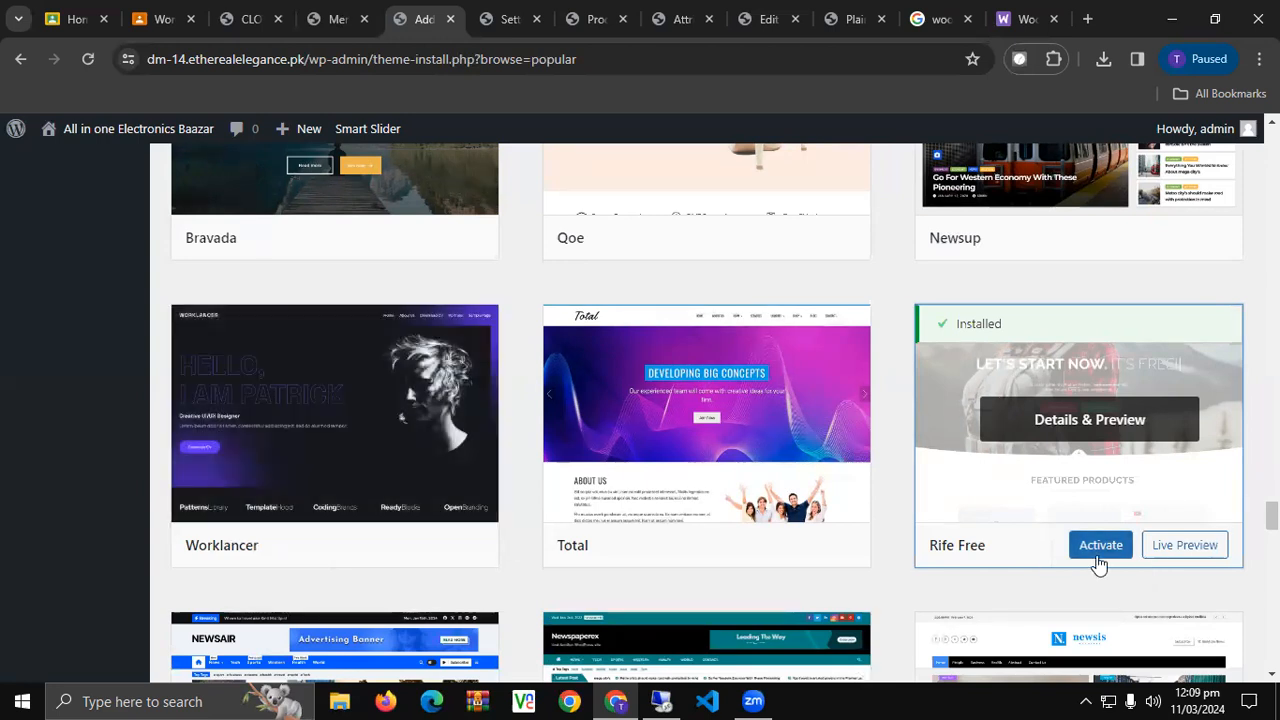
Activate Rife Free and reload the storefront's CLOTHES category page to see its new layout.
left_click(1098, 560)
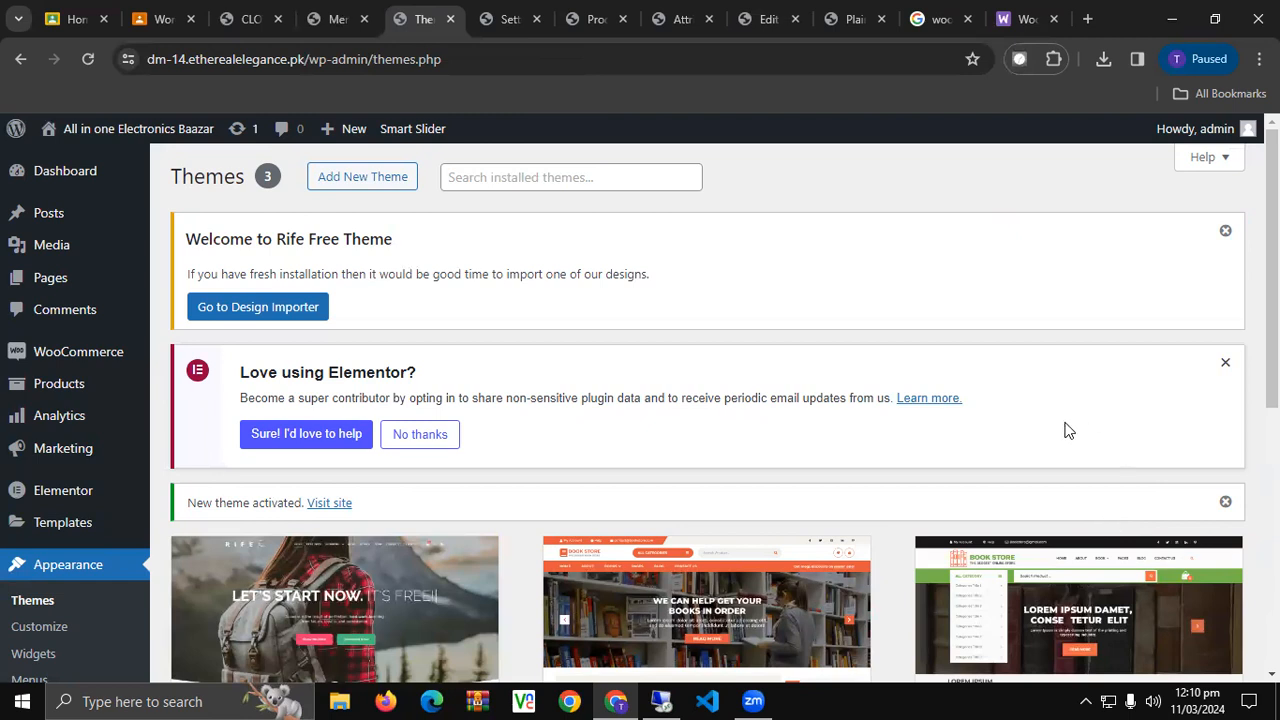
scroll(806, 451, "down", 5)
scroll(743, 437, "up", 1)
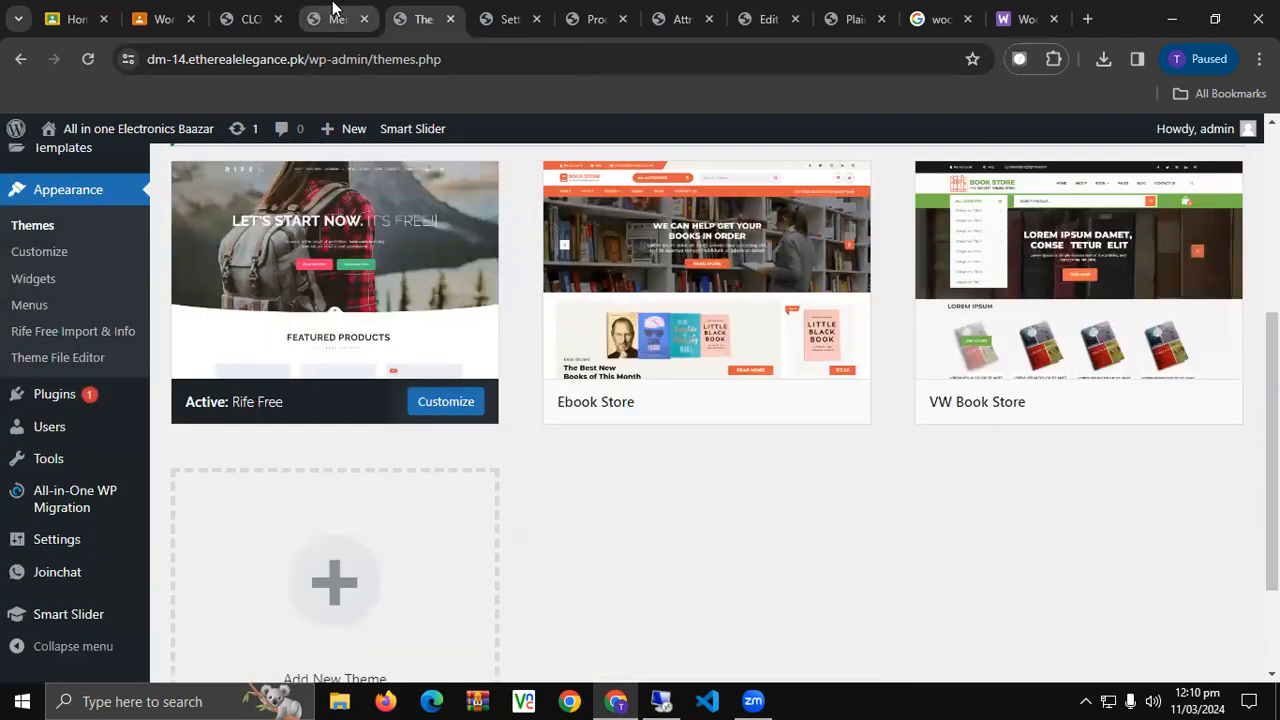
left_click(248, 19)
left_click(88, 59)
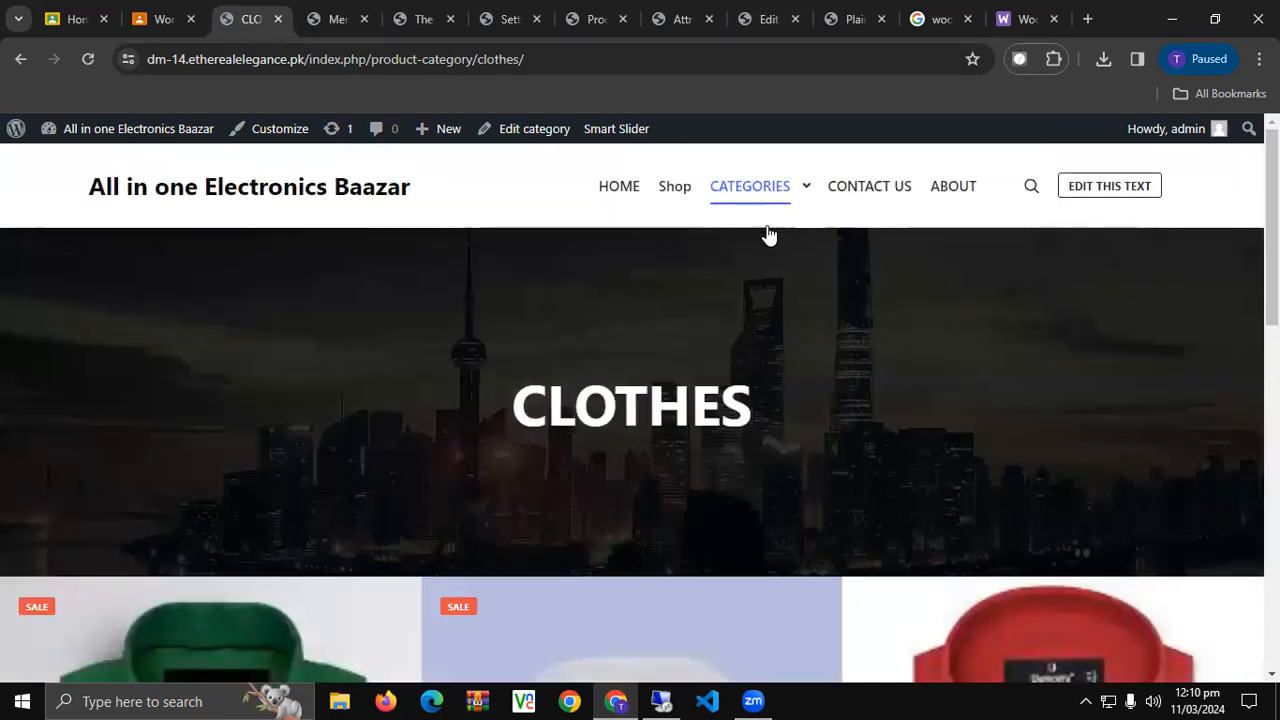
Inspect the CATEGORIES dropdown down to Electronic > LED and the footer under Rife Free.
left_click(805, 190)
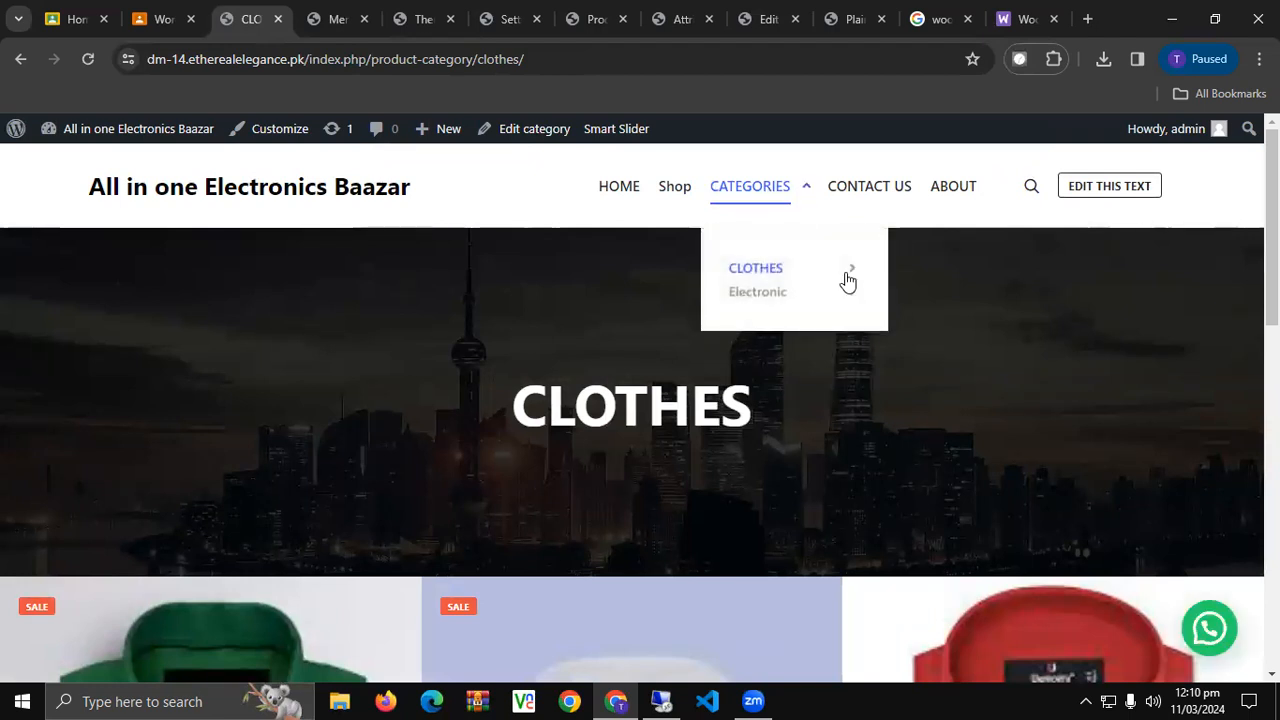
mouse_move(852, 296)
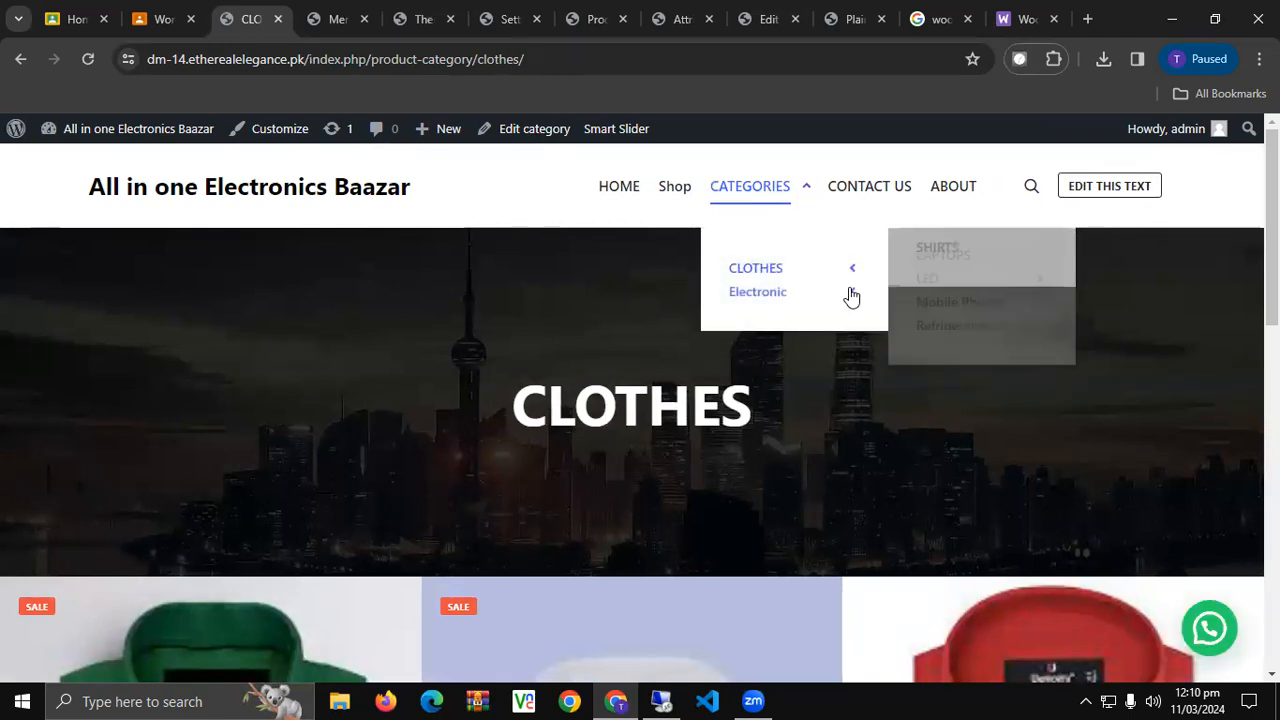
mouse_move(1042, 321)
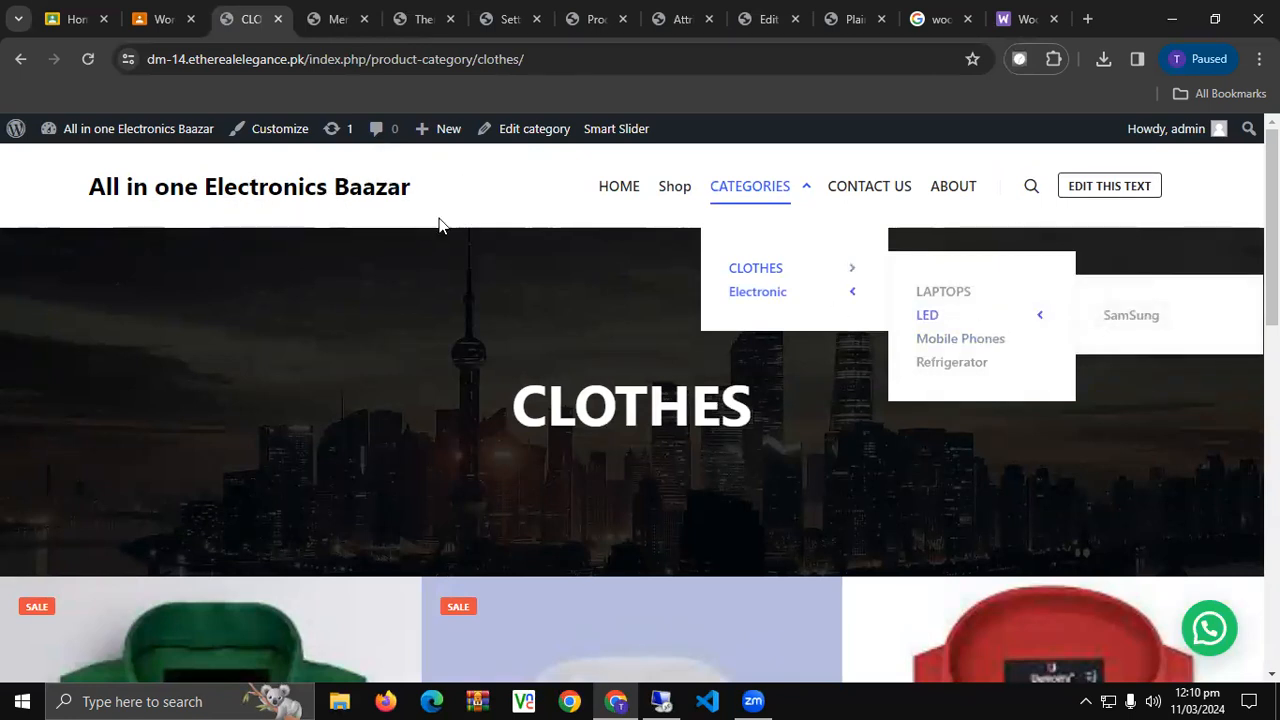
scroll(409, 283, "down", 7)
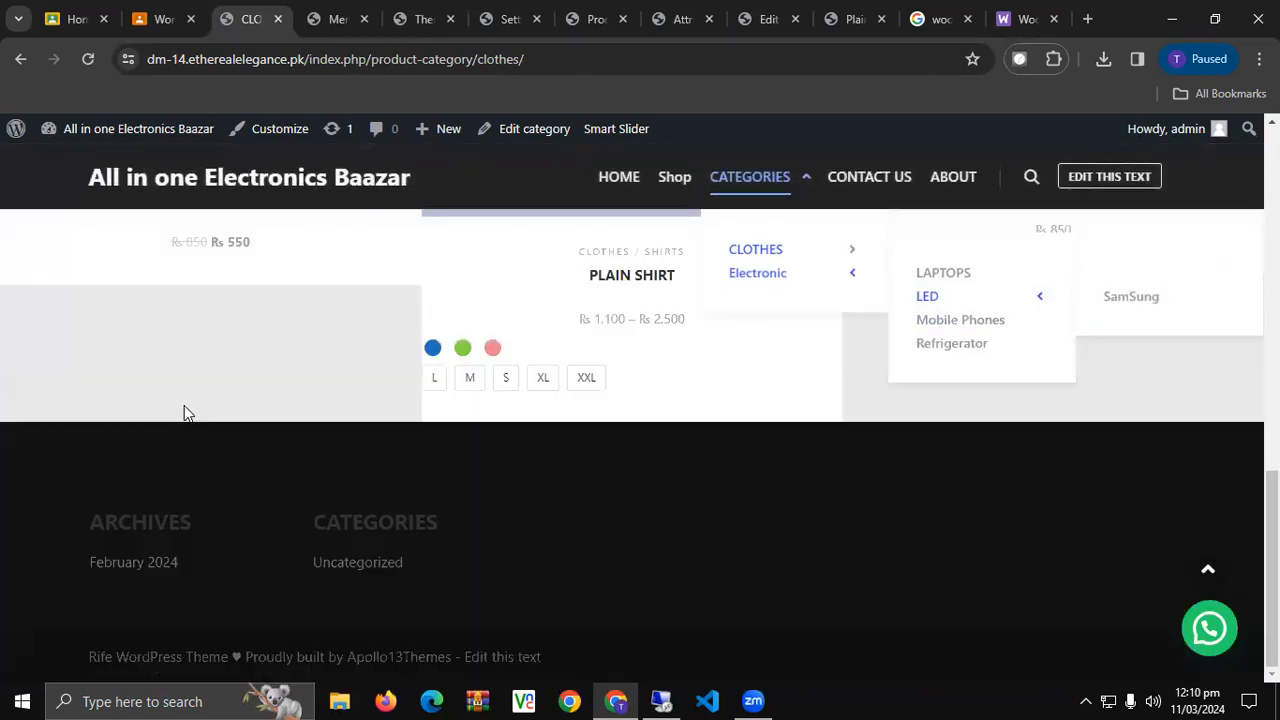
scroll(184, 408, "up", 8)
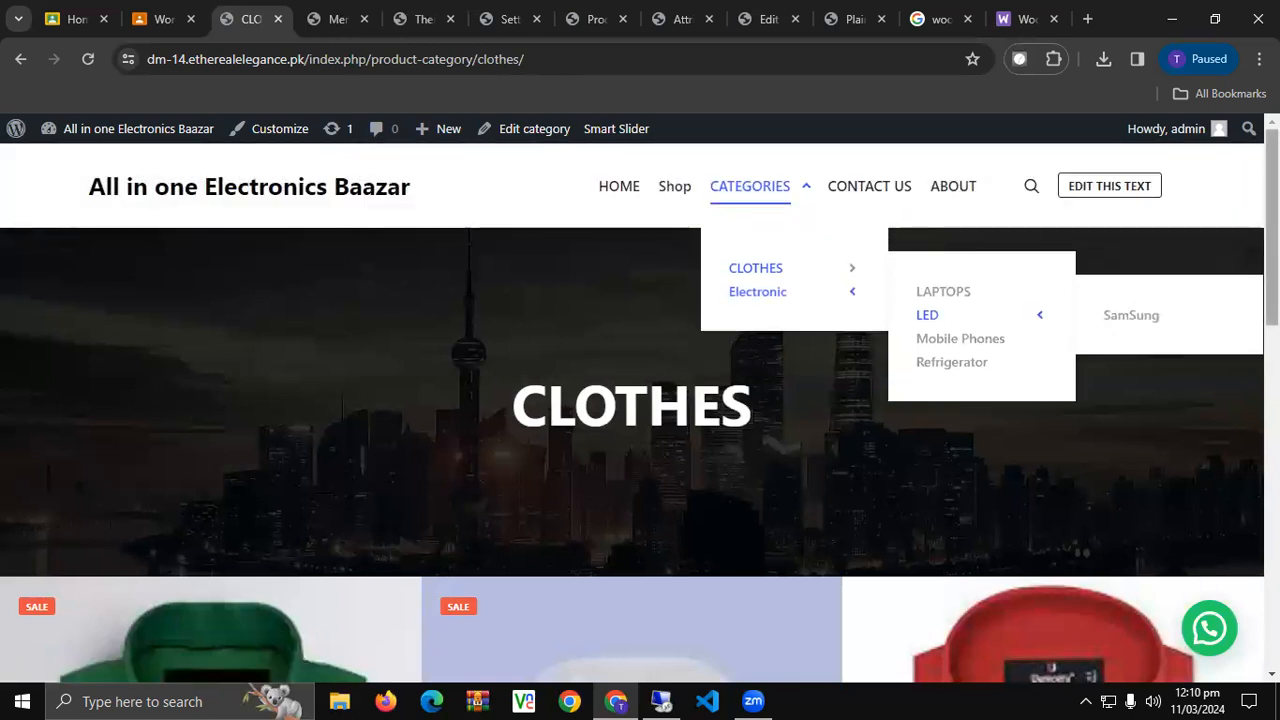
mouse_move(1271, 205)
left_mouse_down()
mouse_move(1271, 347)
mouse_move(1271, 200)
left_mouse_up()
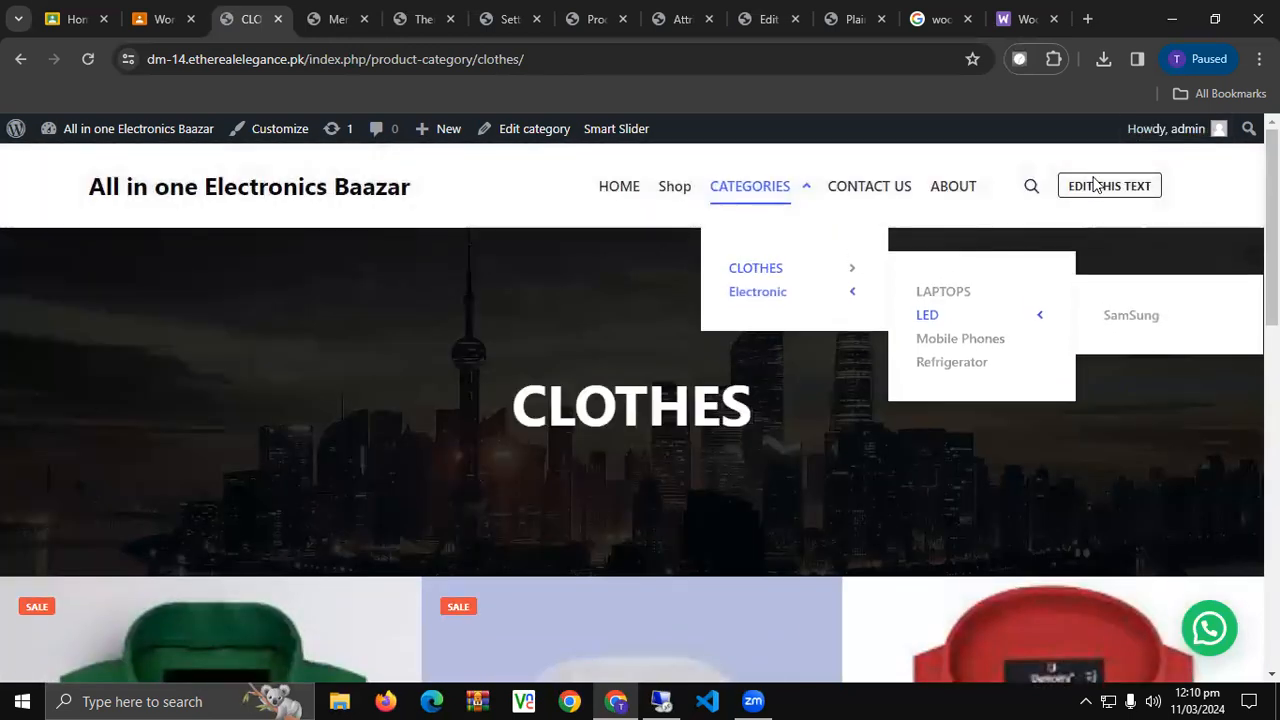
Reload Menus, go to the Rife Design Importer and install Apollo13 Framework Extensions.
left_click(320, 8)
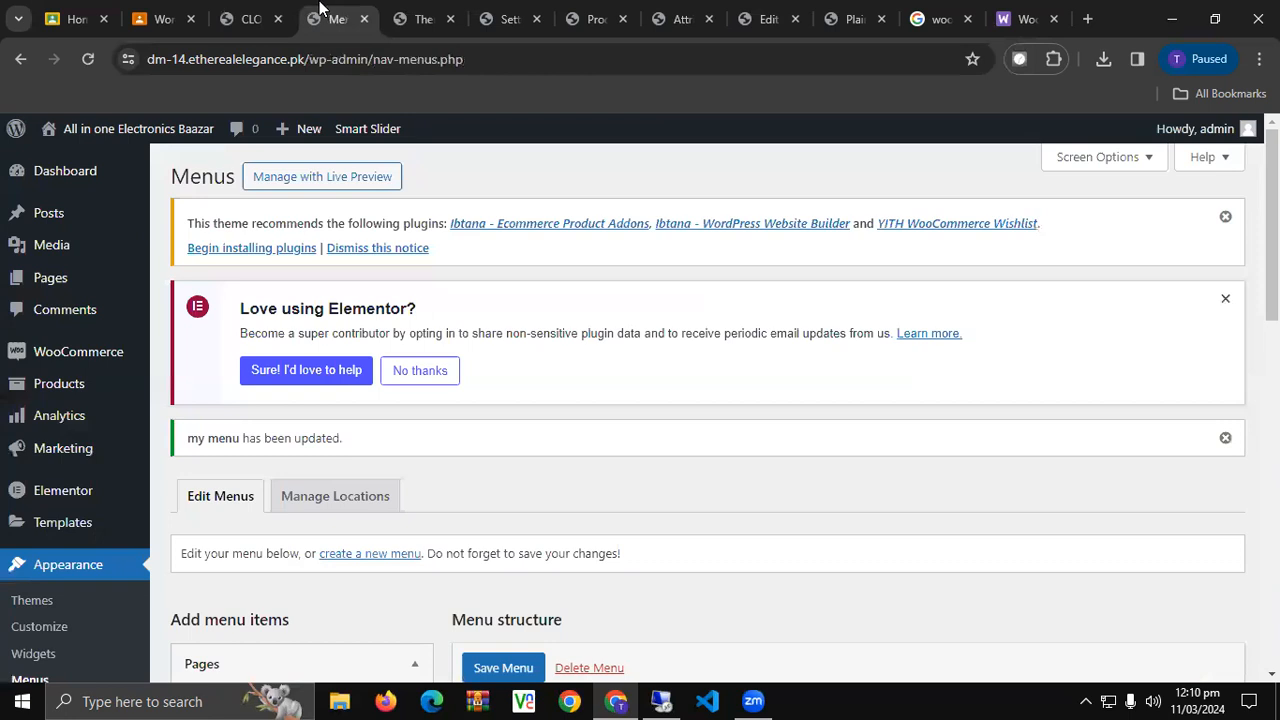
left_click(90, 59)
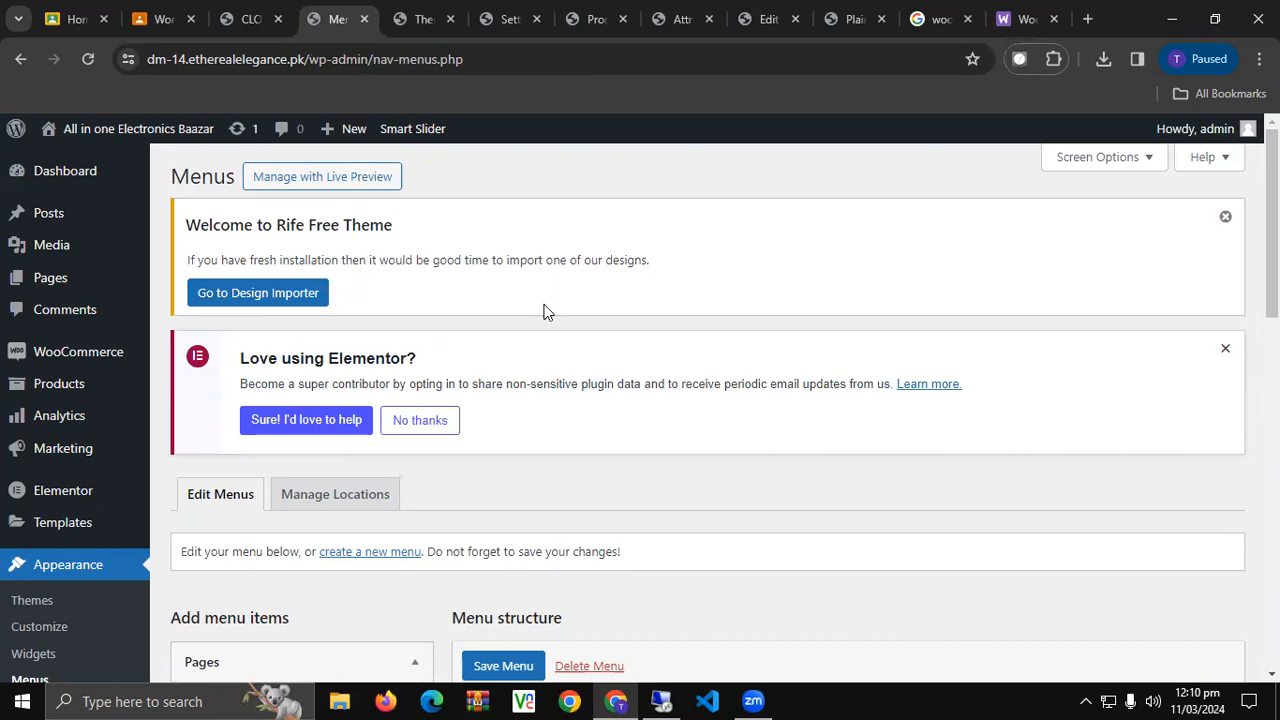
left_click(314, 290)
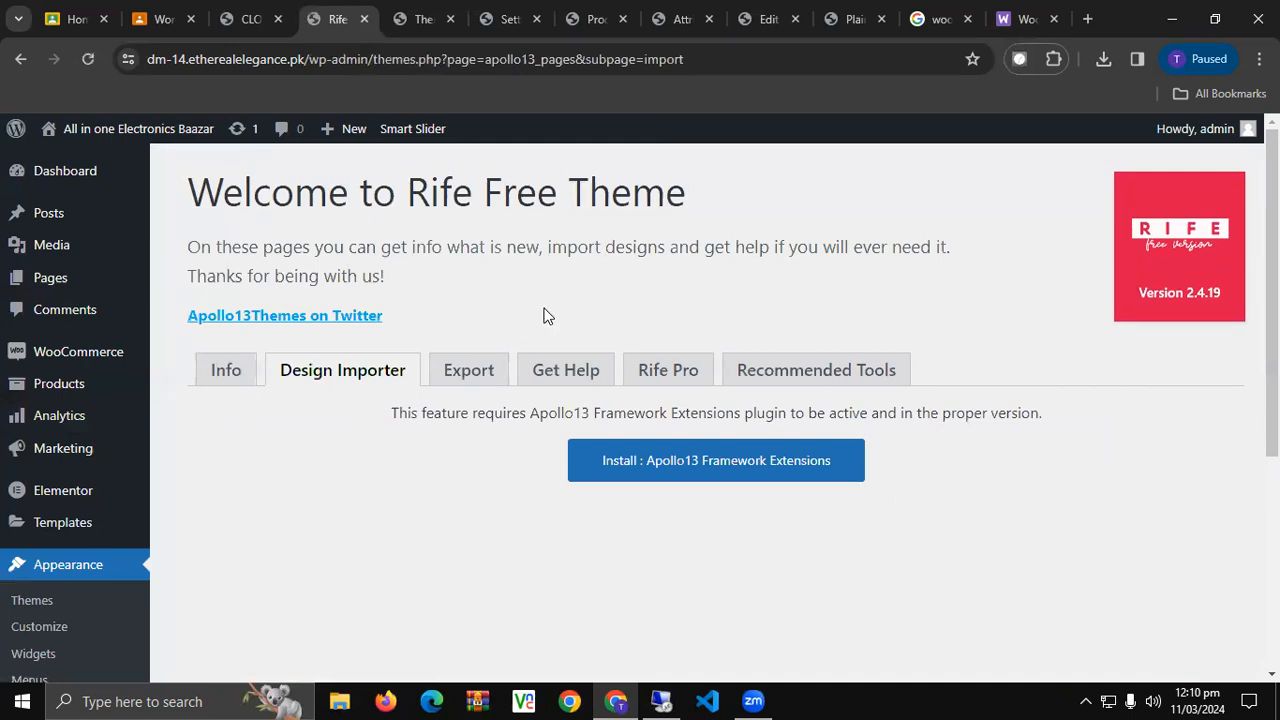
left_click(720, 443)
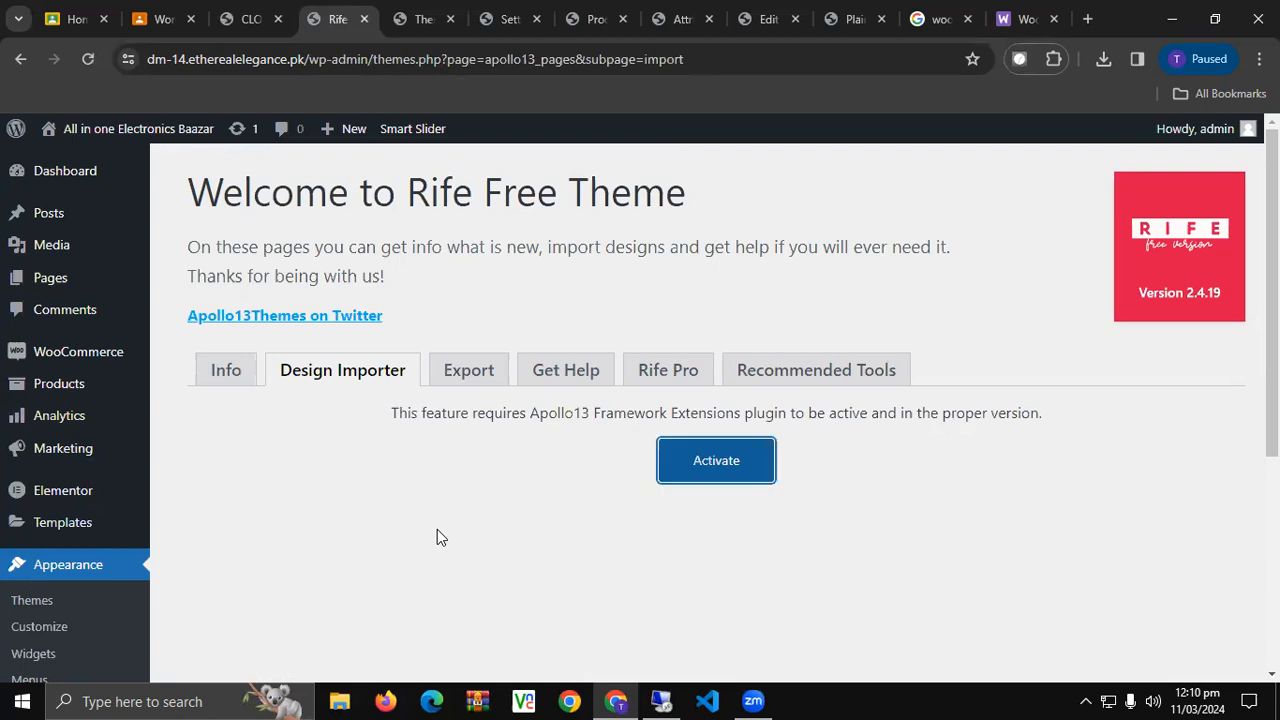
Activate Apollo13 Framework Extensions so the Design Importer lists 41 designs.
left_click(709, 466)
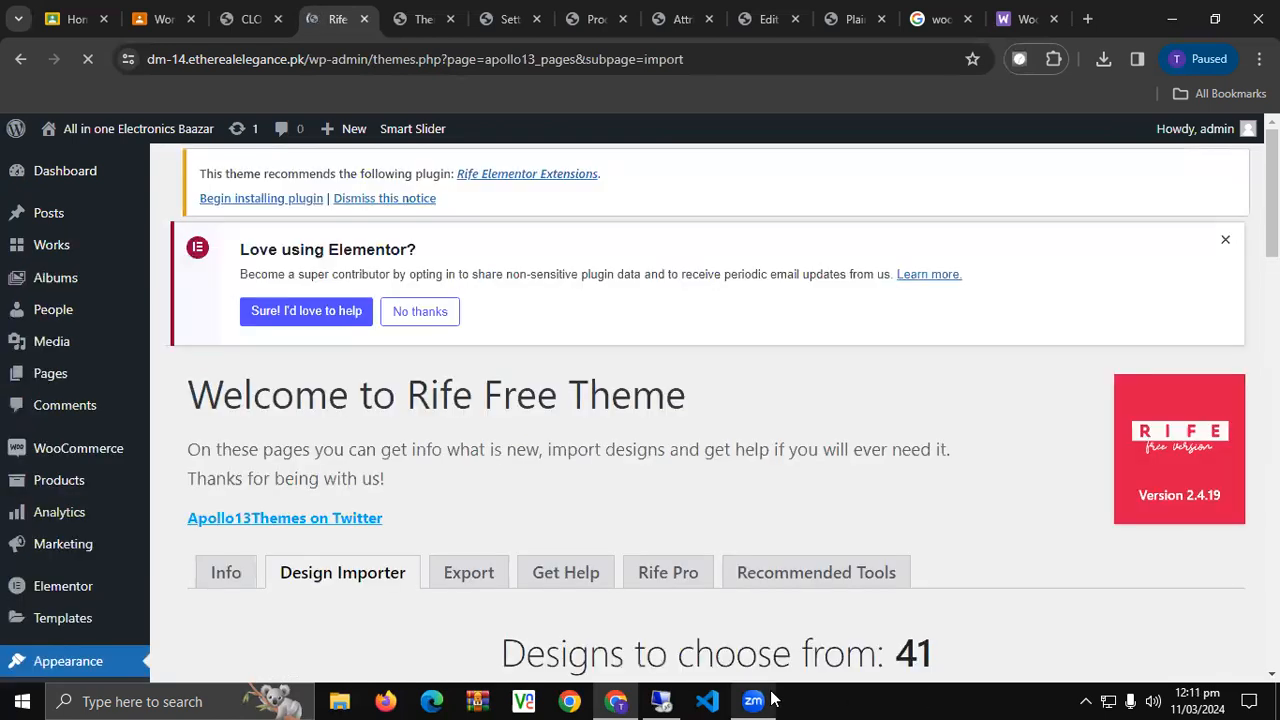
left_click(772, 699)
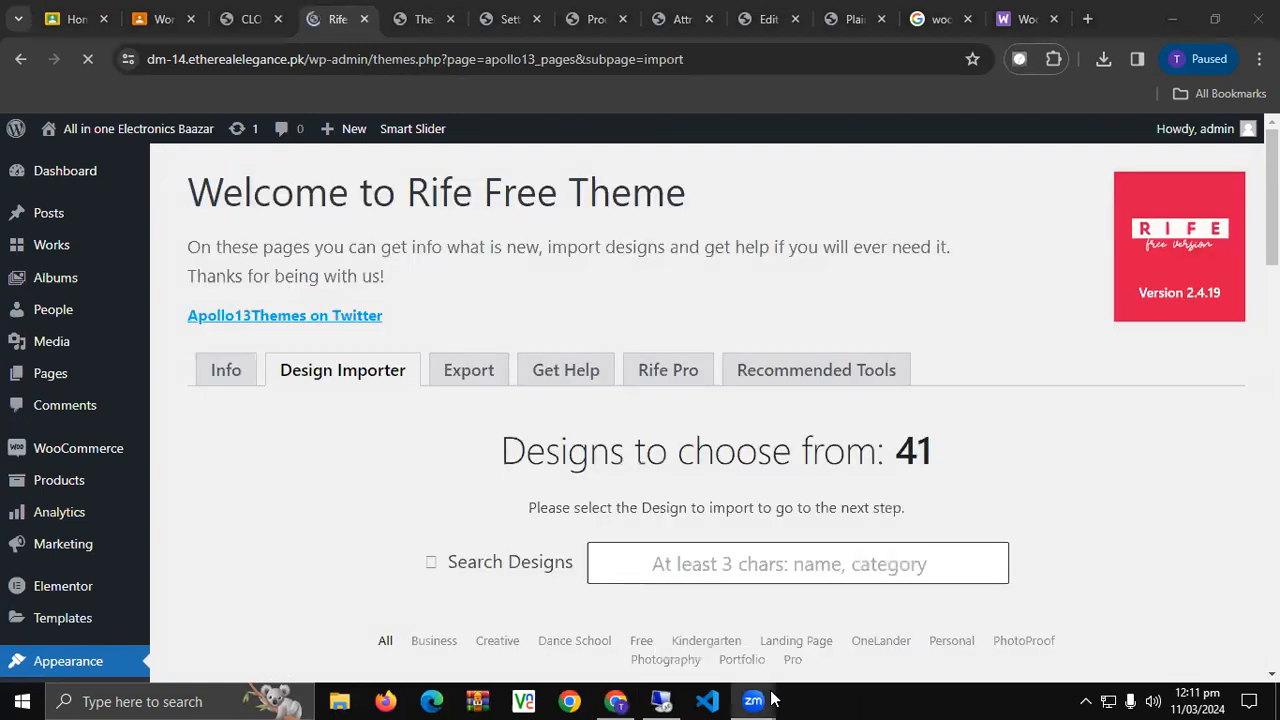
Scroll through the 41-design grid, noting free Cropps, Frame, Raven, Star, Unicorn and Woor.
left_click(772, 698)
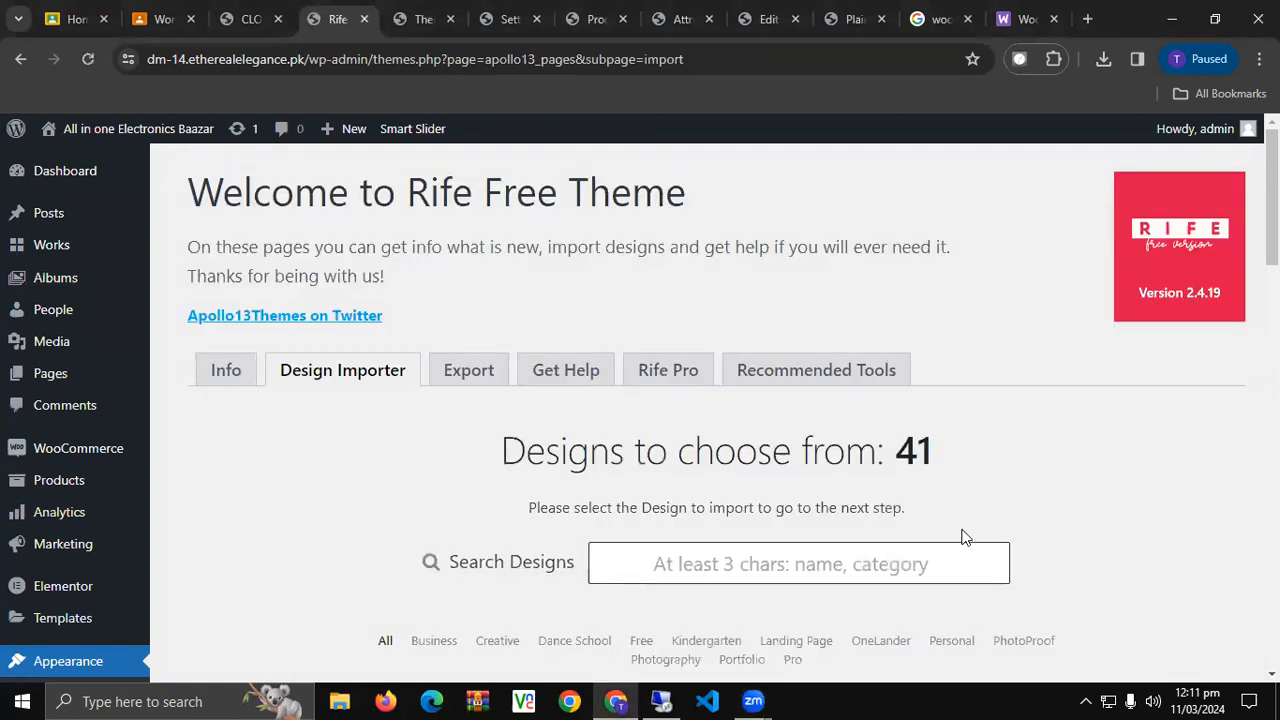
scroll(963, 537, "down", 2)
scroll(400, 466, "down", 2)
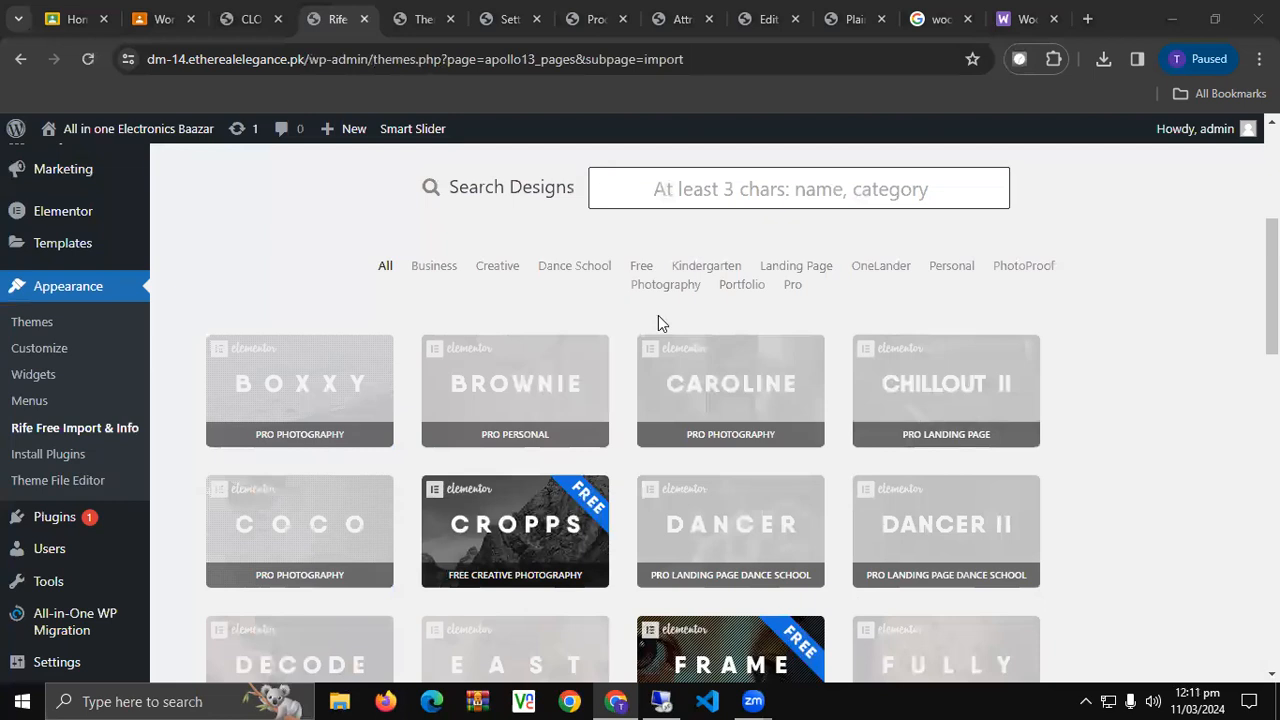
scroll(418, 326, "down", 2)
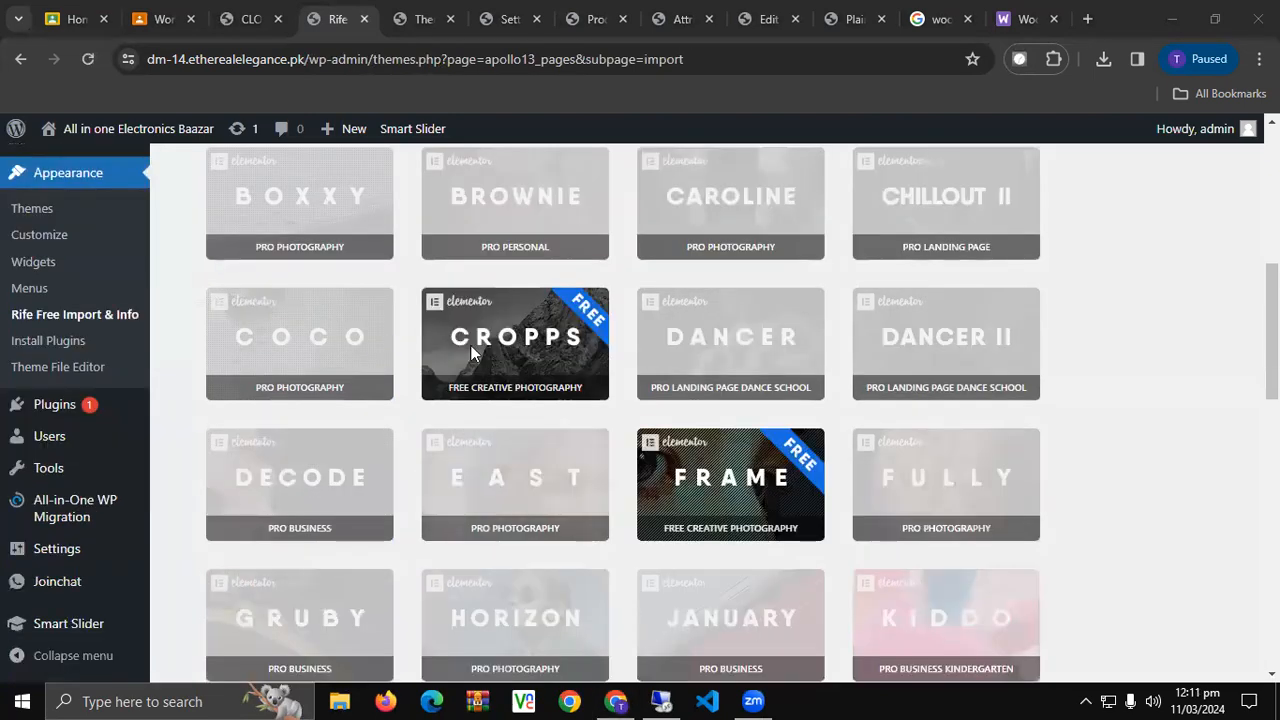
scroll(722, 497, "down", 7)
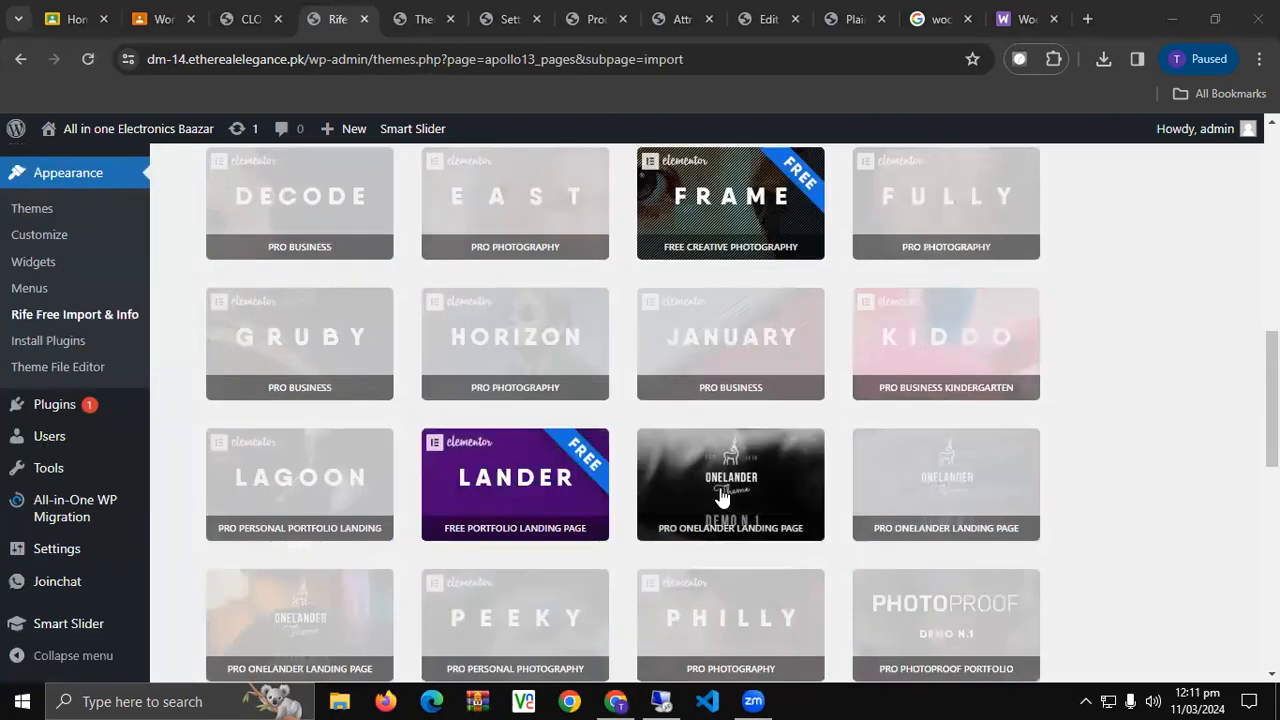
scroll(722, 497, "up", 2)
scroll(722, 497, "down", 7)
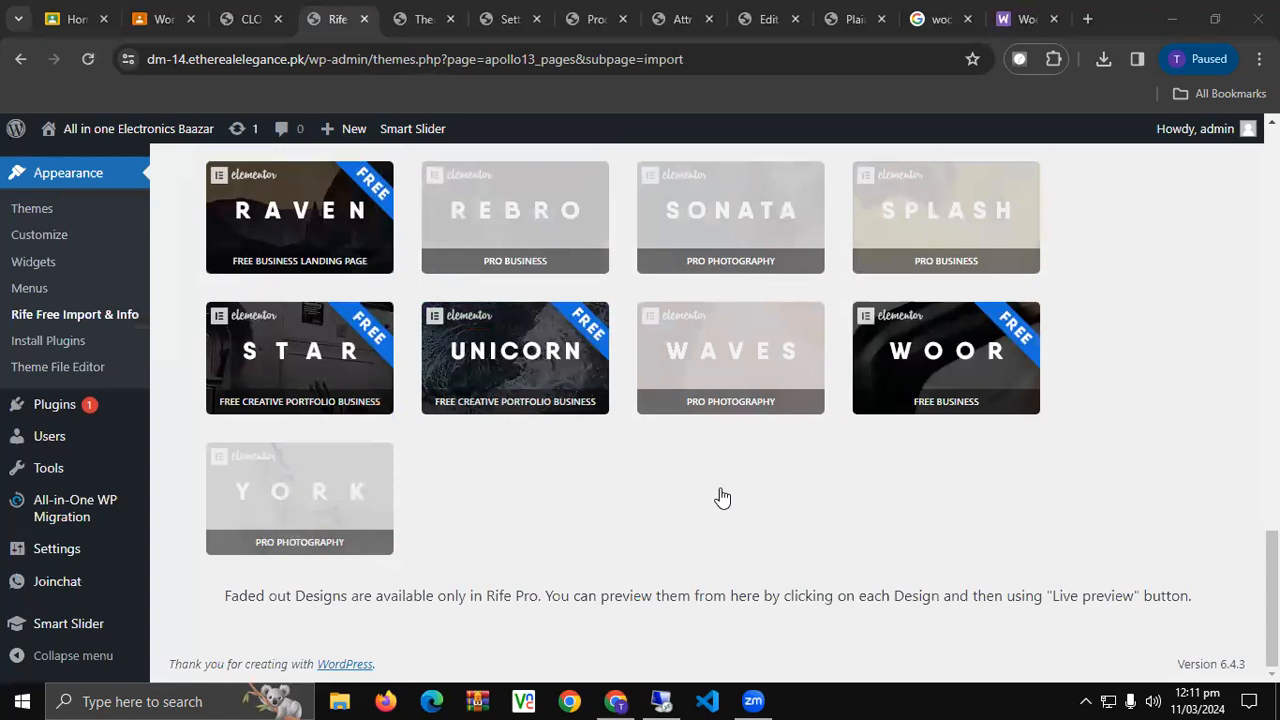
scroll(722, 497, "up", 1)
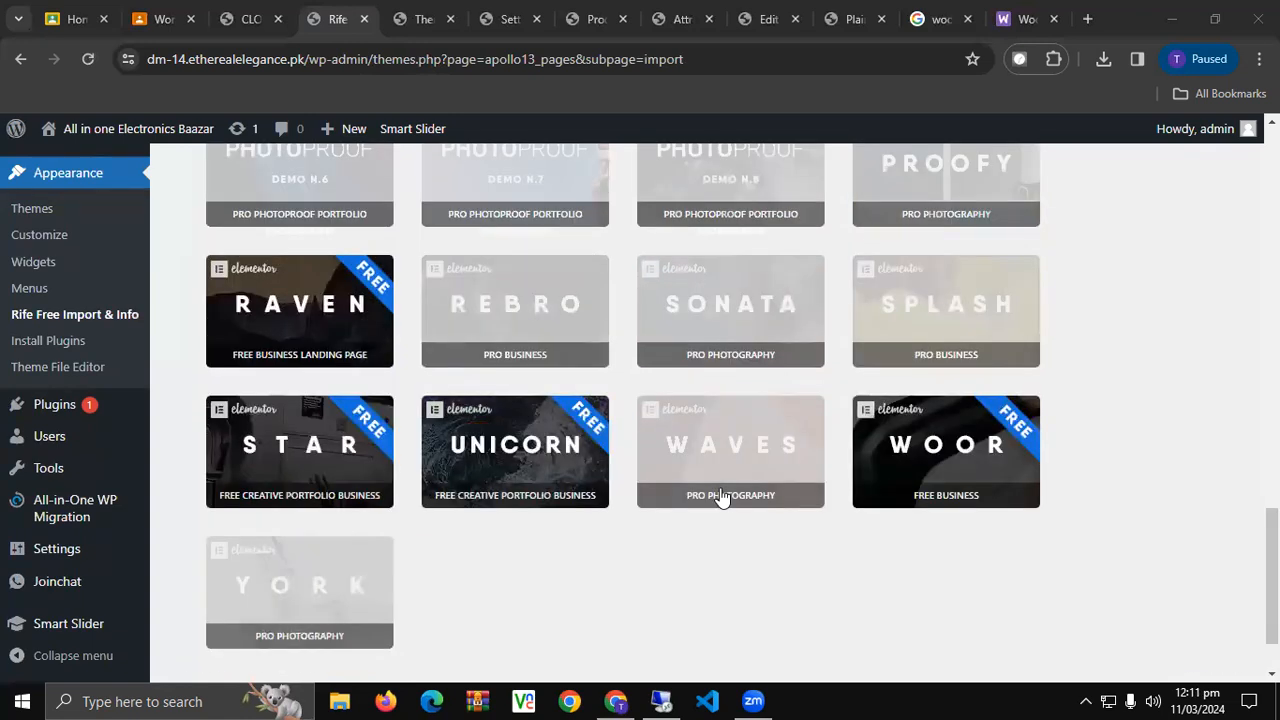
scroll(722, 497, "up", 8)
scroll(722, 497, "up", 8)
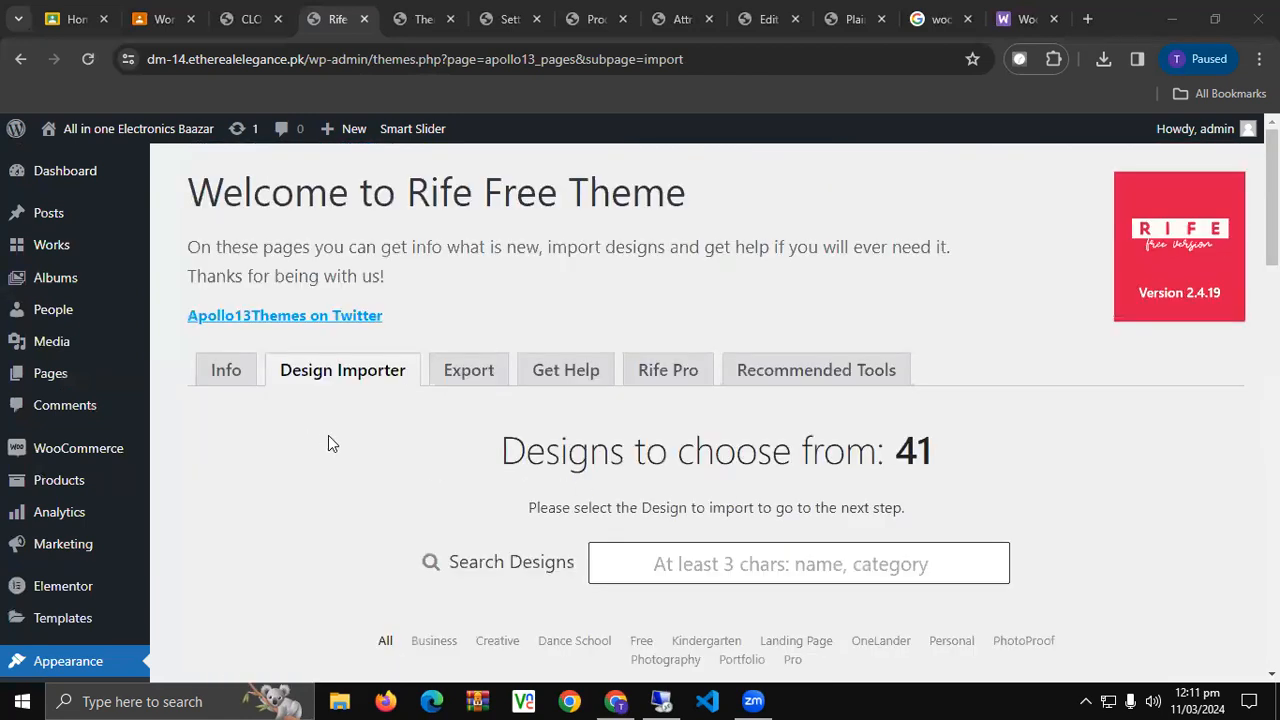
scroll(331, 443, "down", 4)
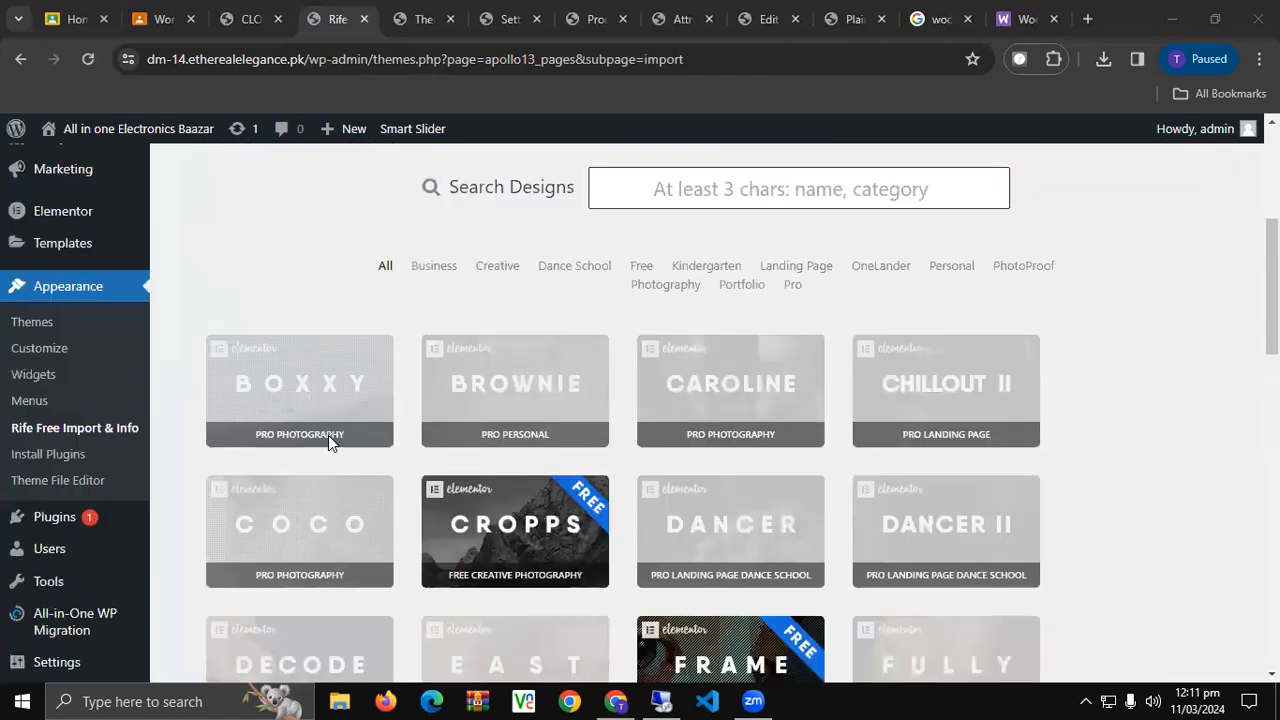
scroll(328, 435, "up", 1)
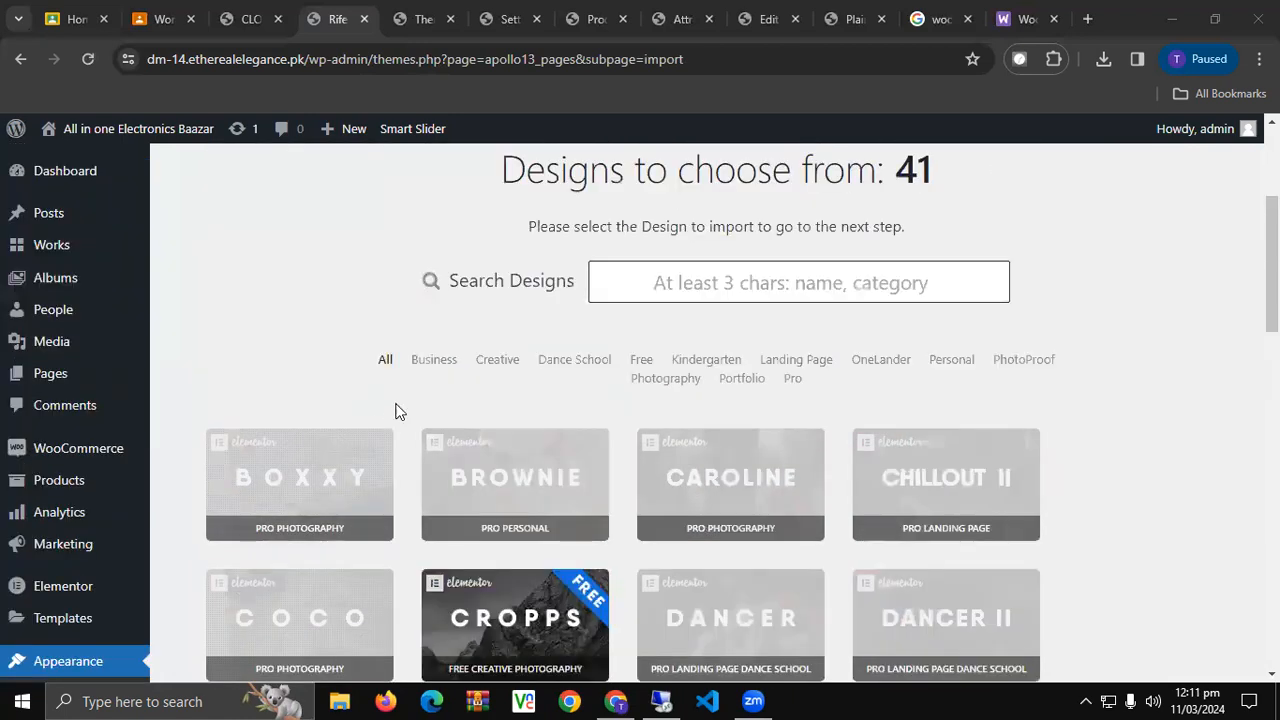
Filter the designs by Business, Creative, Dance School, Free, Kindergarten and Landing Page.
left_click(426, 368)
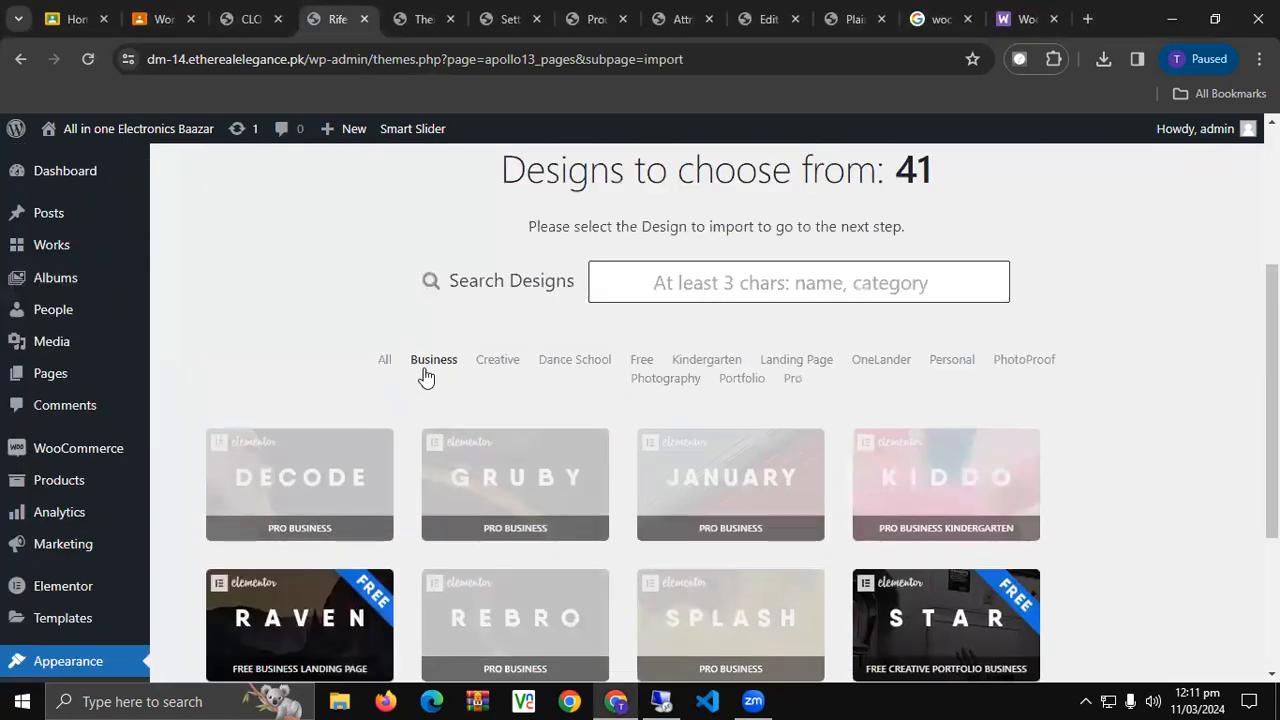
left_click(498, 362)
left_click(578, 373)
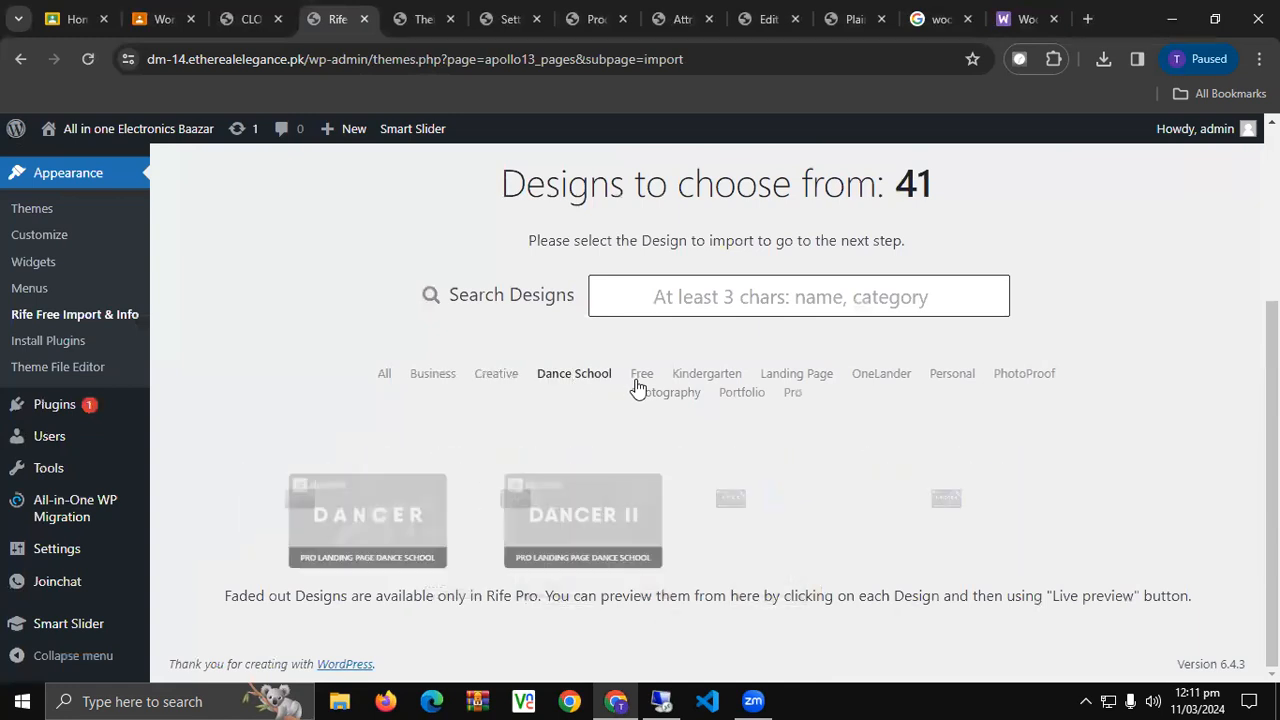
left_click(638, 380)
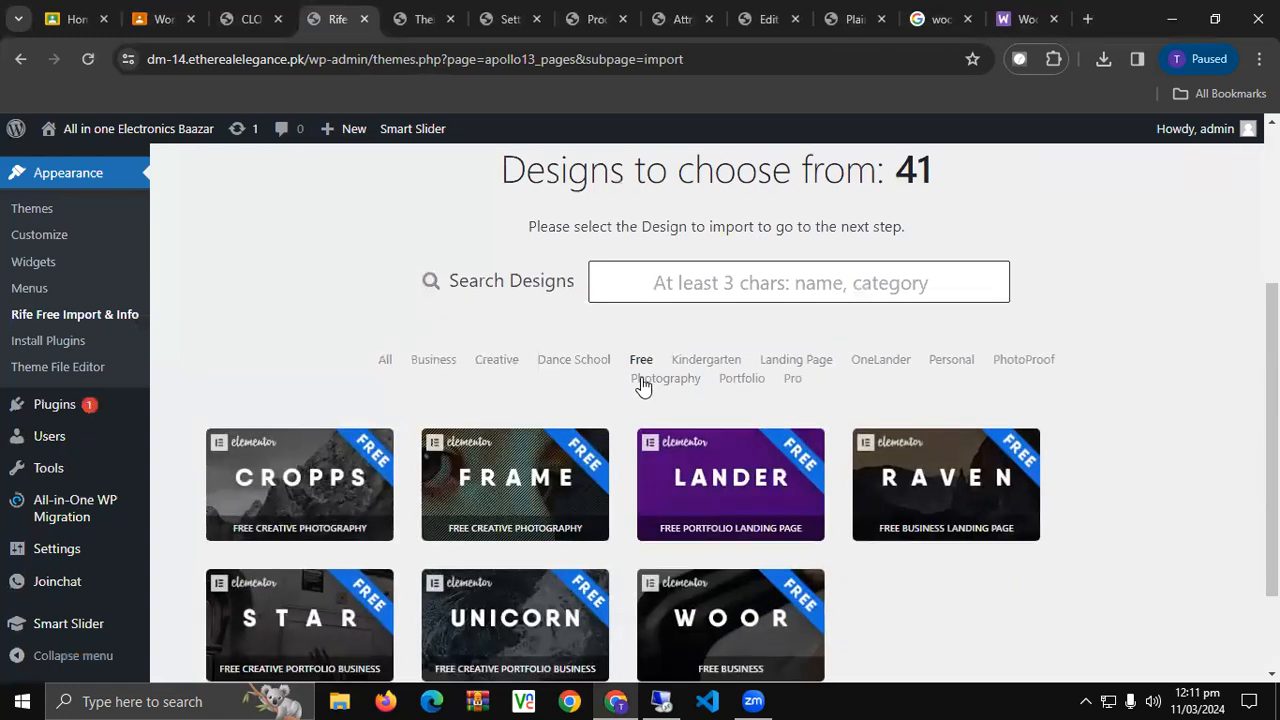
scroll(643, 386, "down", 1)
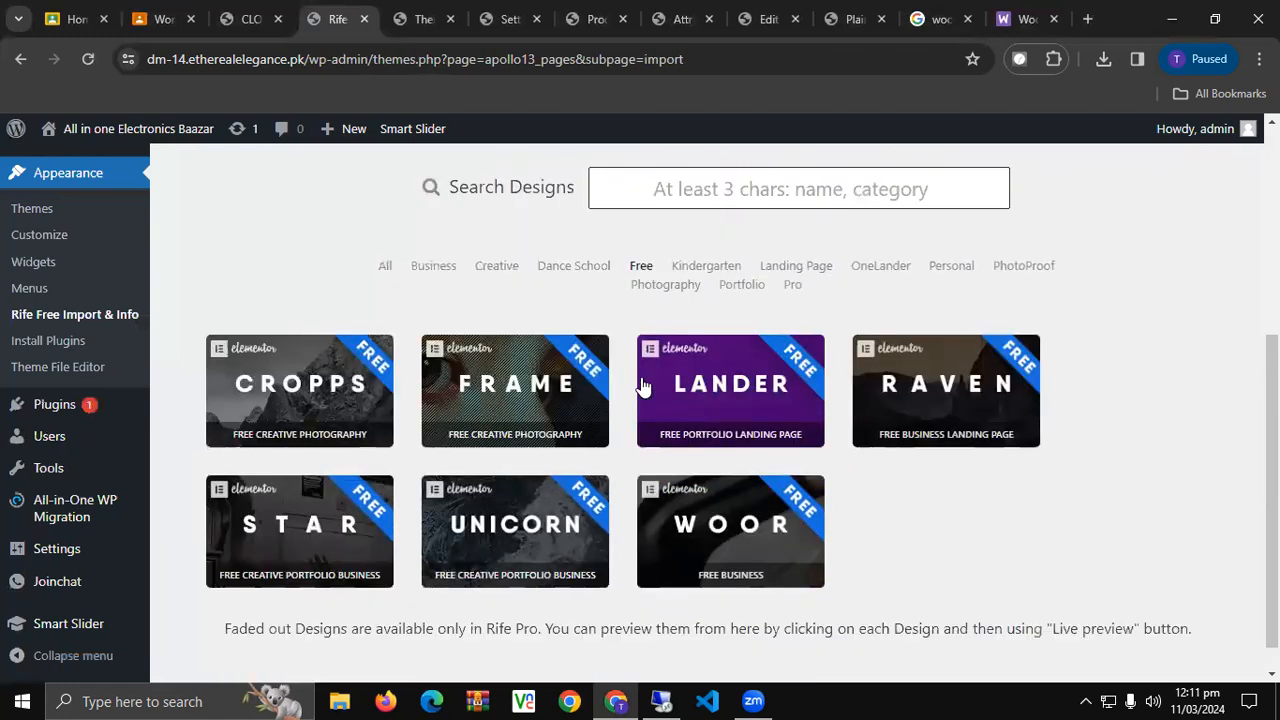
left_click(710, 266)
left_click(806, 374)
scroll(806, 376, "down", 1)
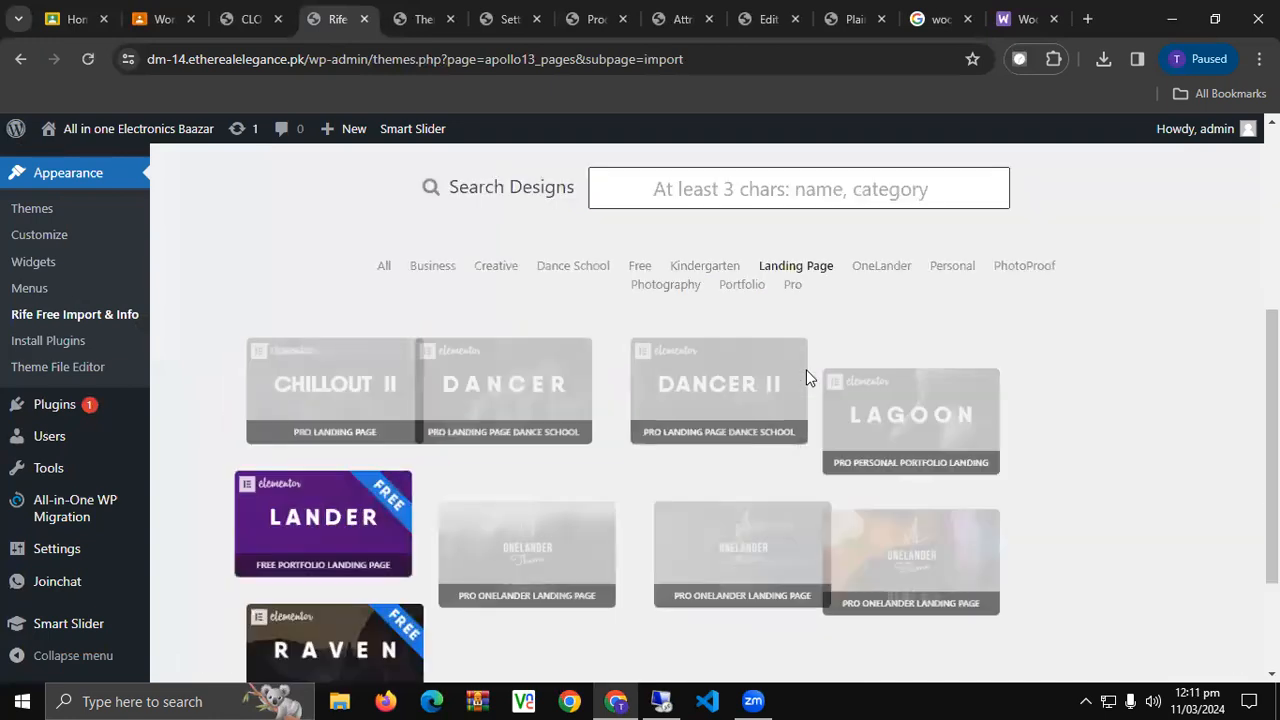
Filter by OneLander, Personal, PhotoProof, Photography, Portfolio and Pro, then return to the Info page.
left_click(895, 267)
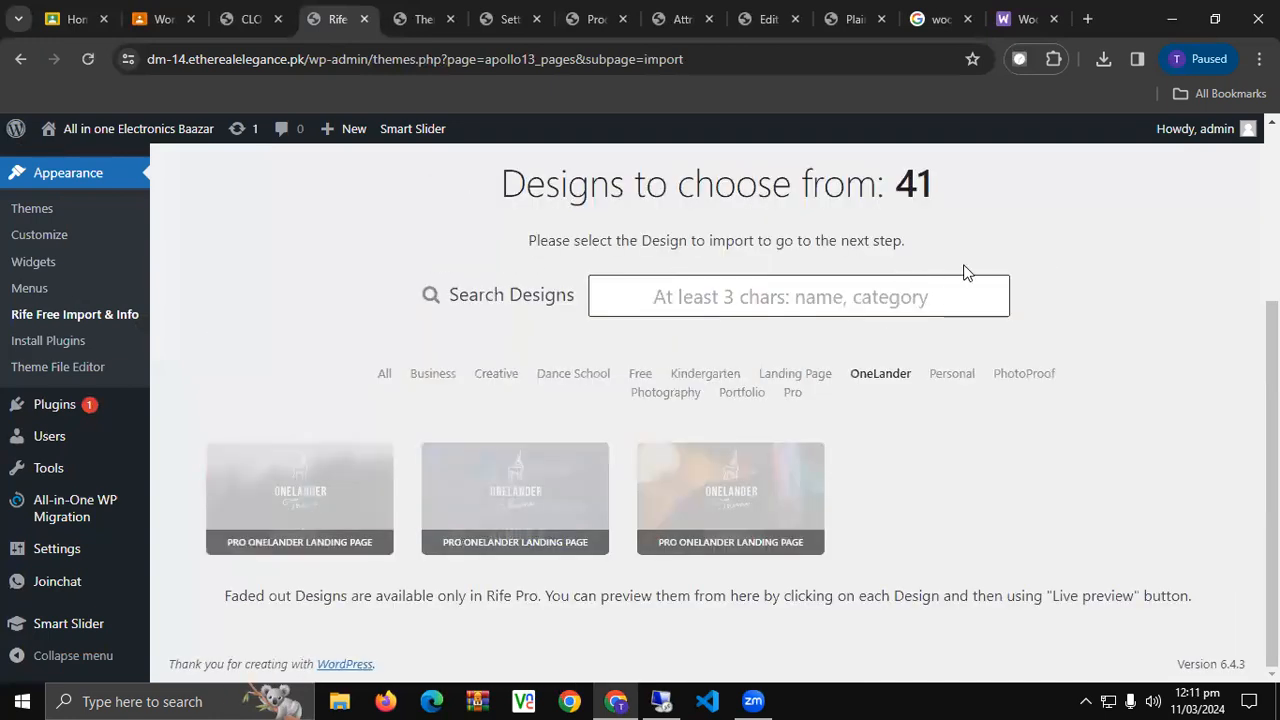
left_click(946, 378)
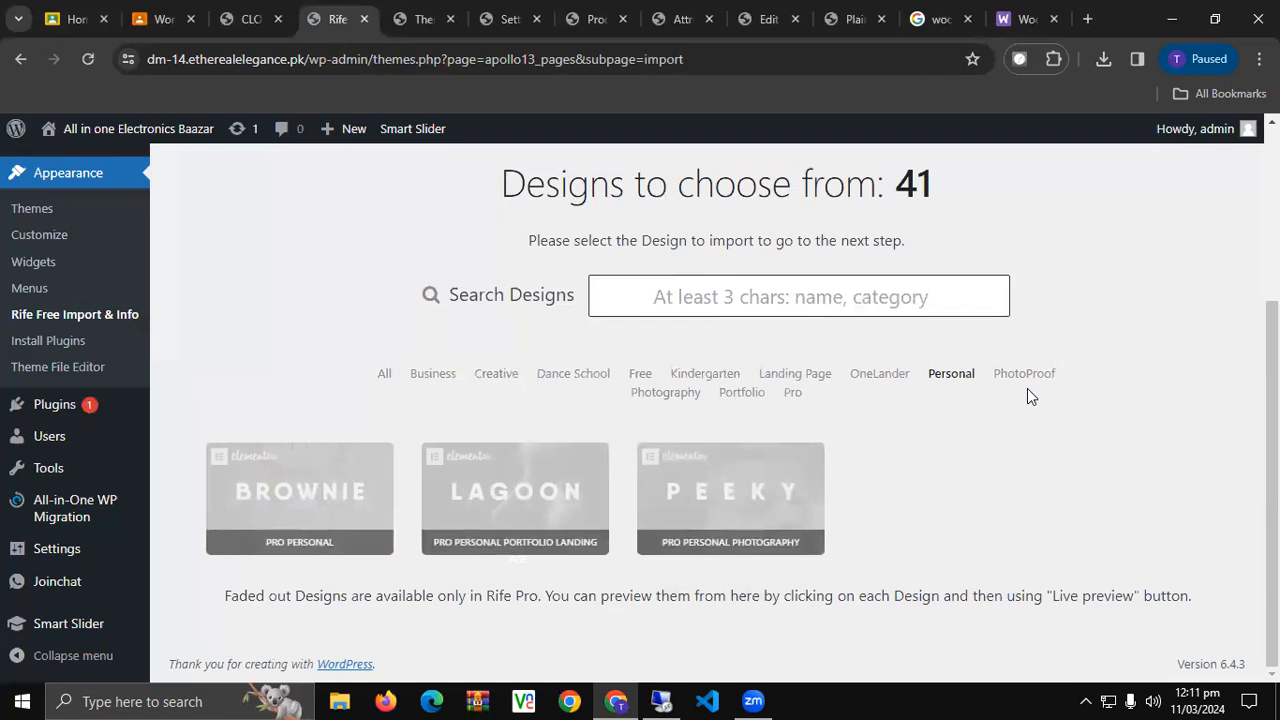
left_click(1025, 378)
left_click(666, 287)
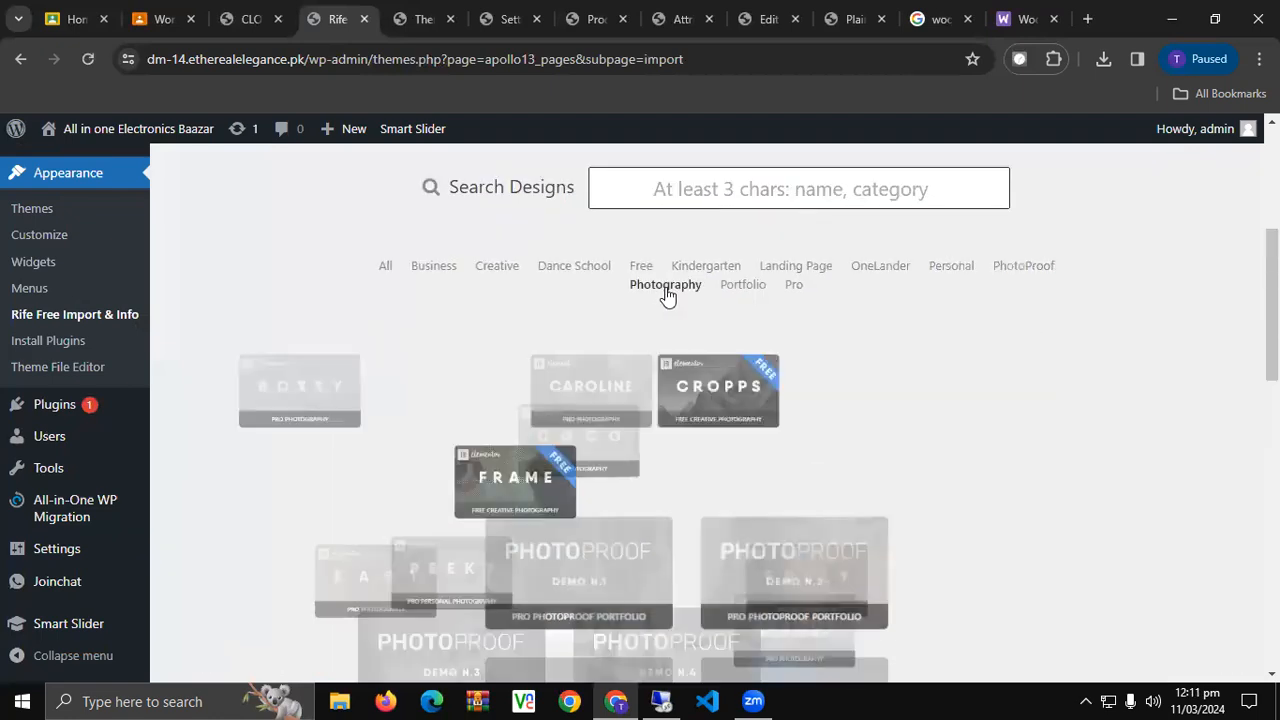
left_click(740, 287)
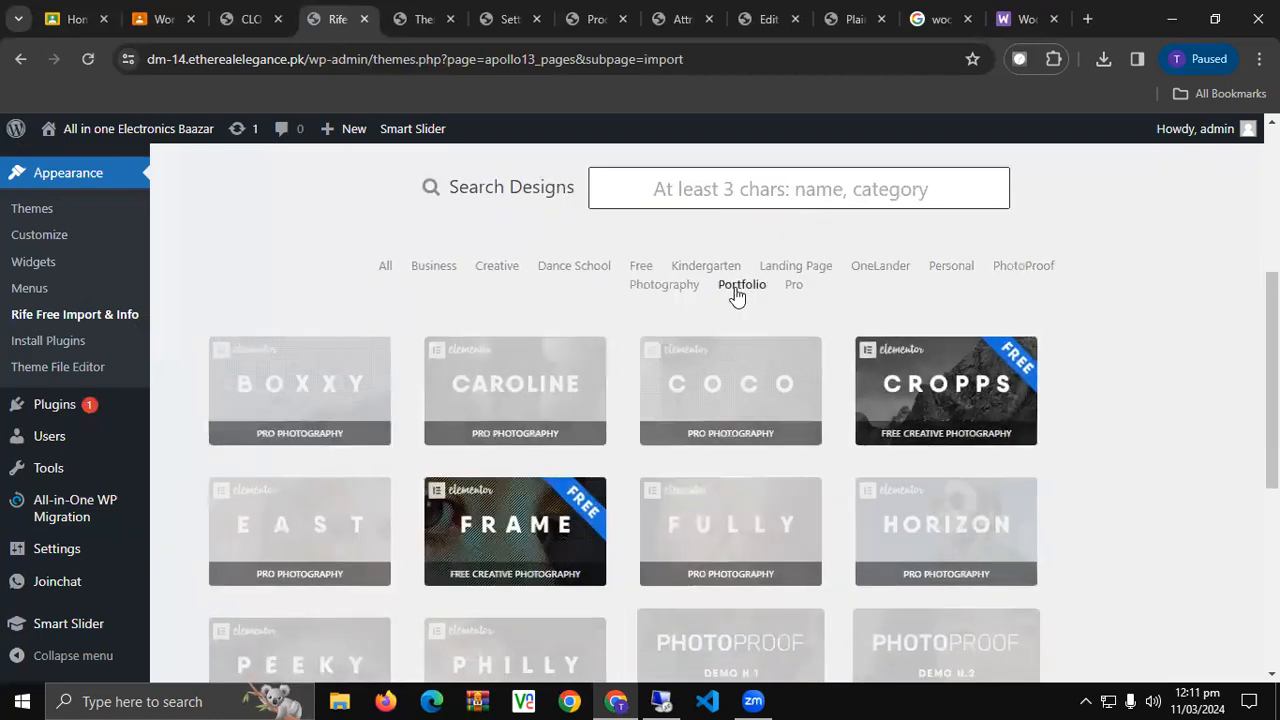
left_click(792, 285)
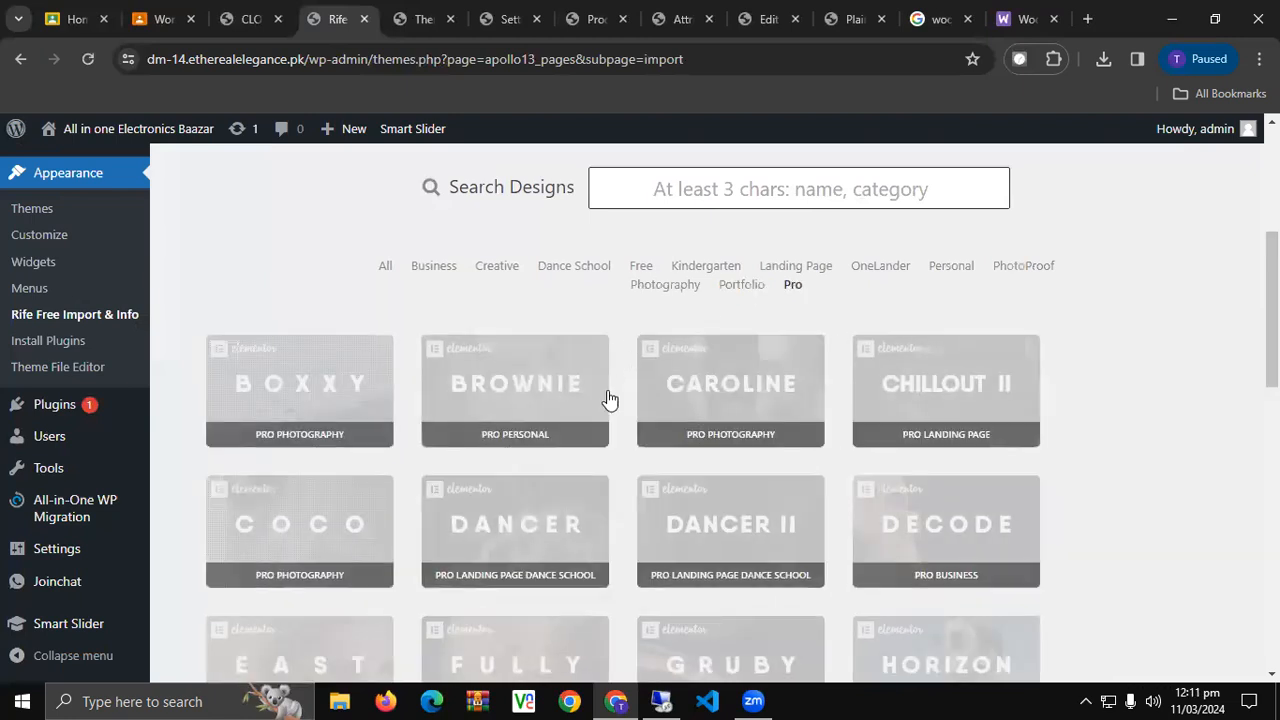
scroll(528, 560, "down", 4)
scroll(531, 551, "down", 4)
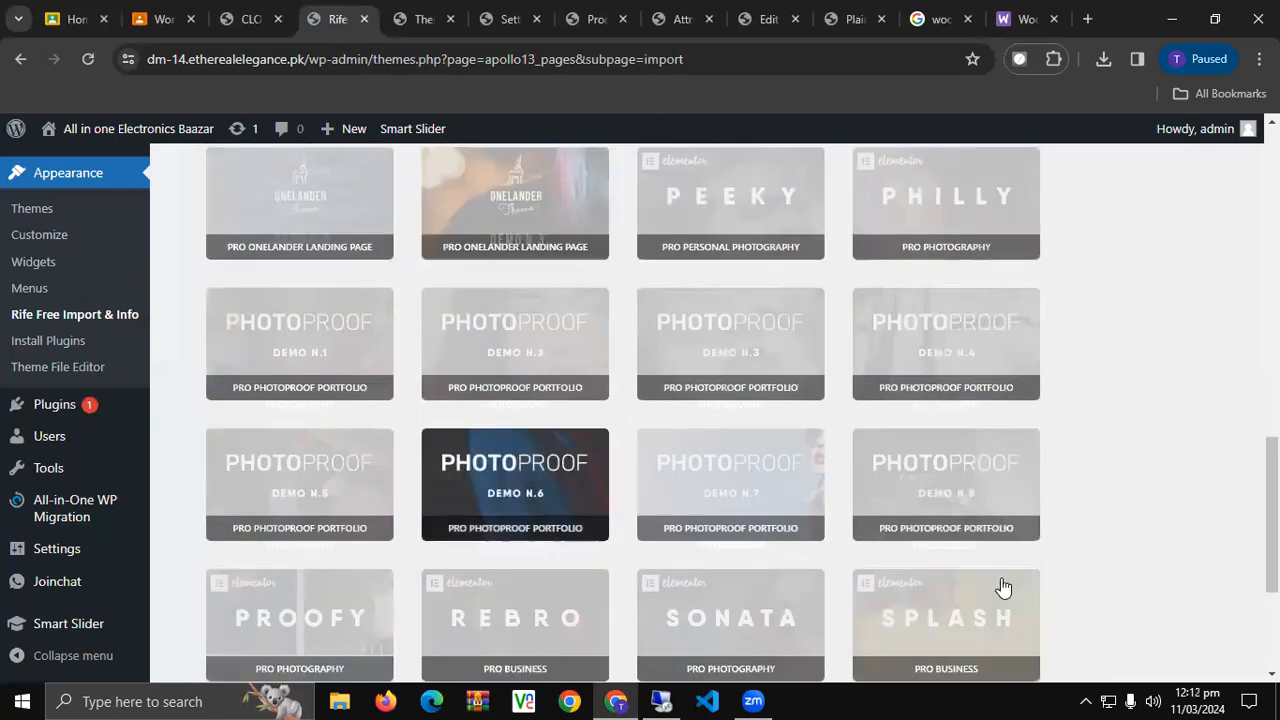
scroll(531, 526, "up", 8)
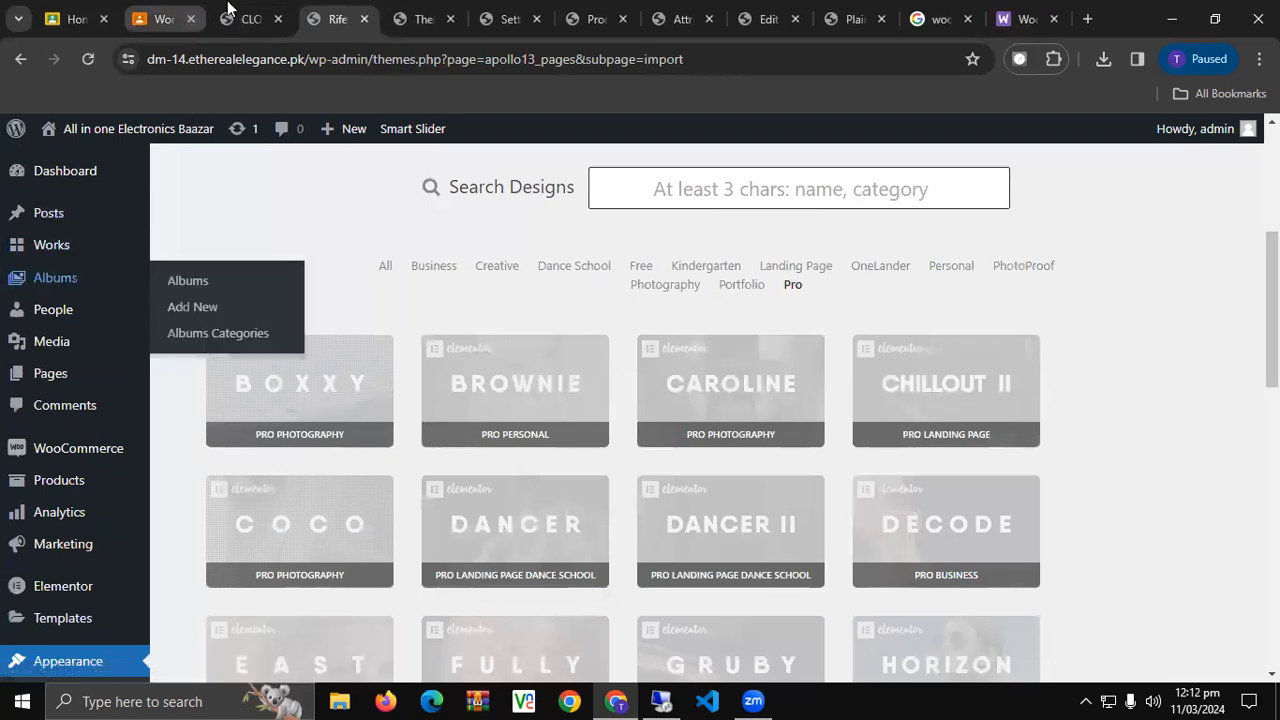
scroll(200, 533, "down", 4)
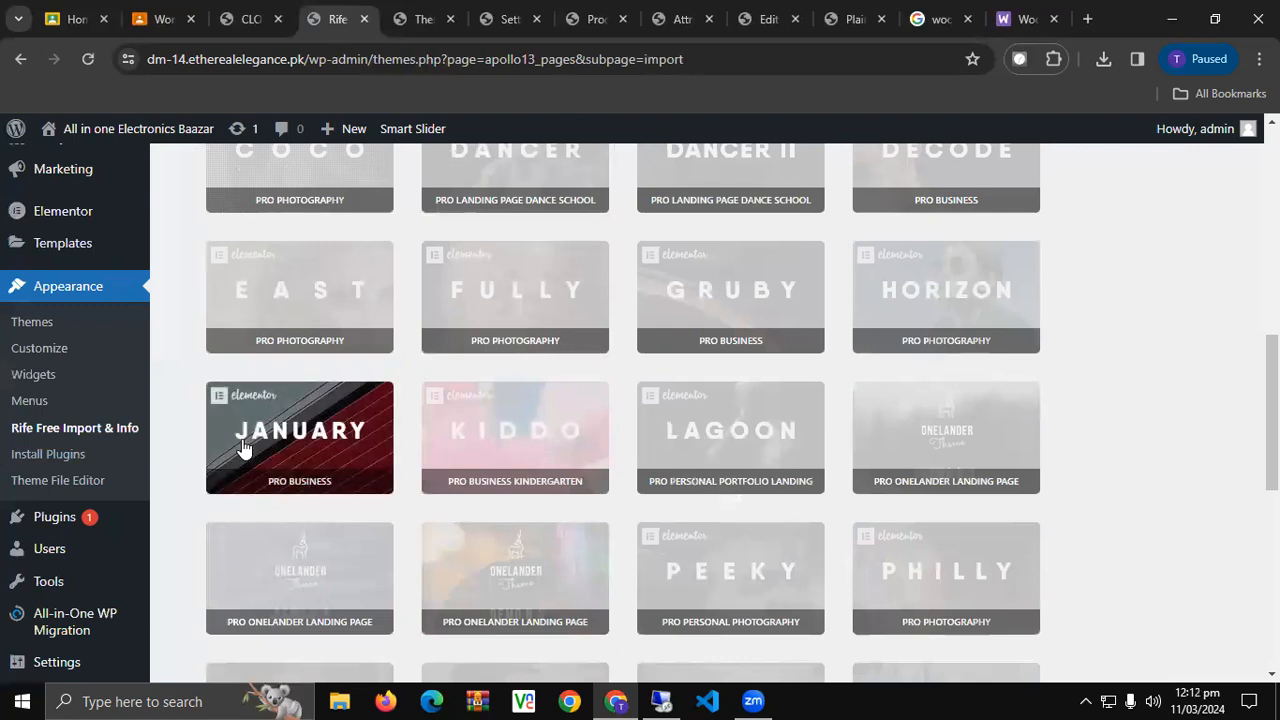
scroll(455, 492, "up", 5)
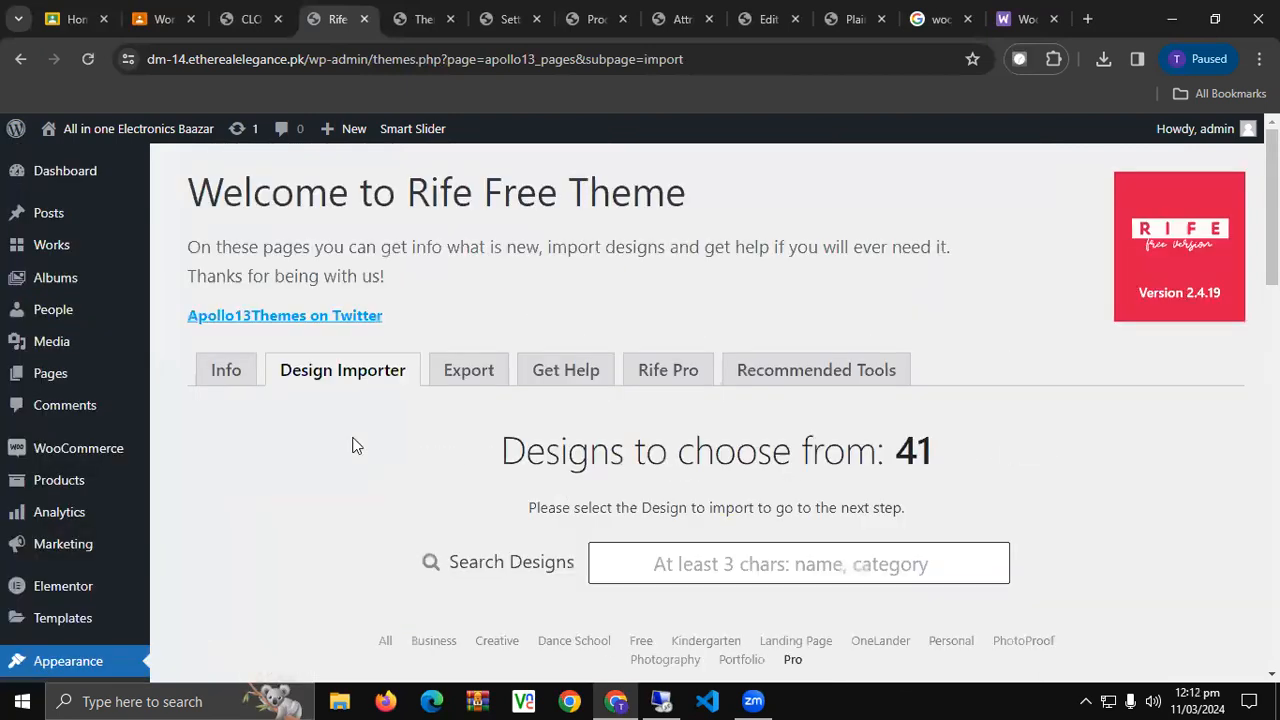
left_click(248, 383)
Go from the CLOTHES category page through Shop to the store's HOME page.
left_click(250, 18)
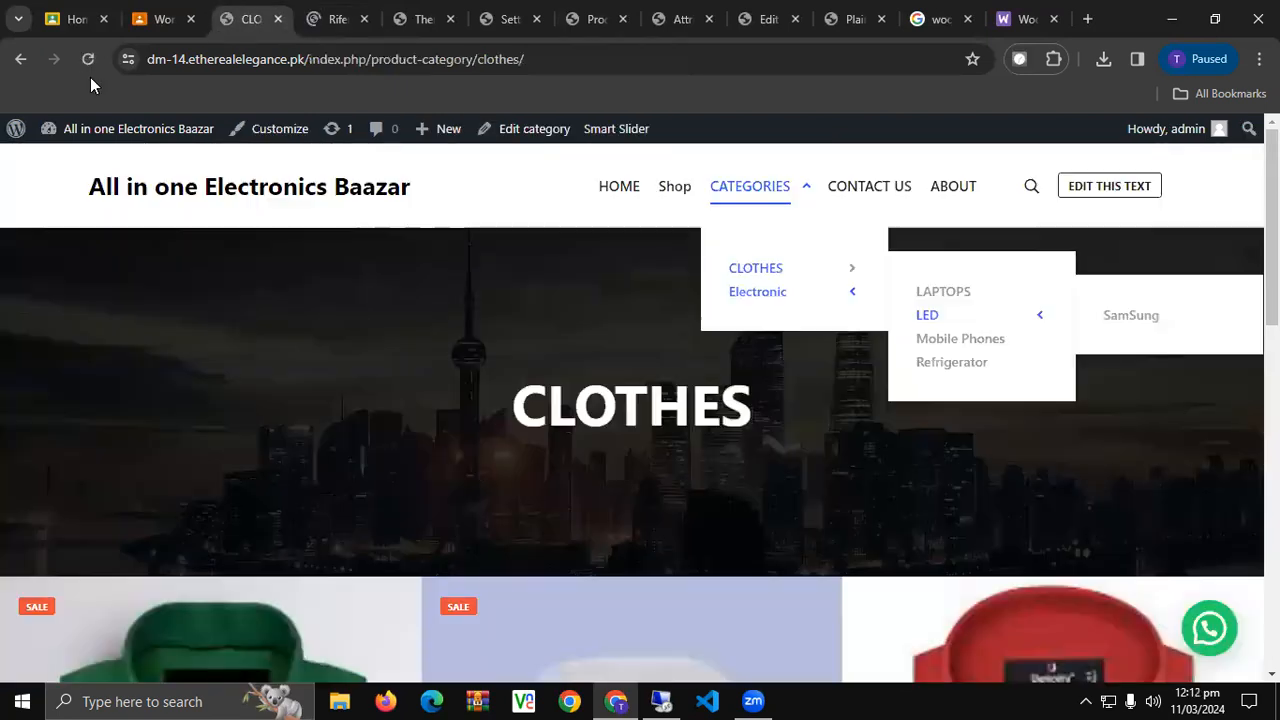
left_click(90, 59)
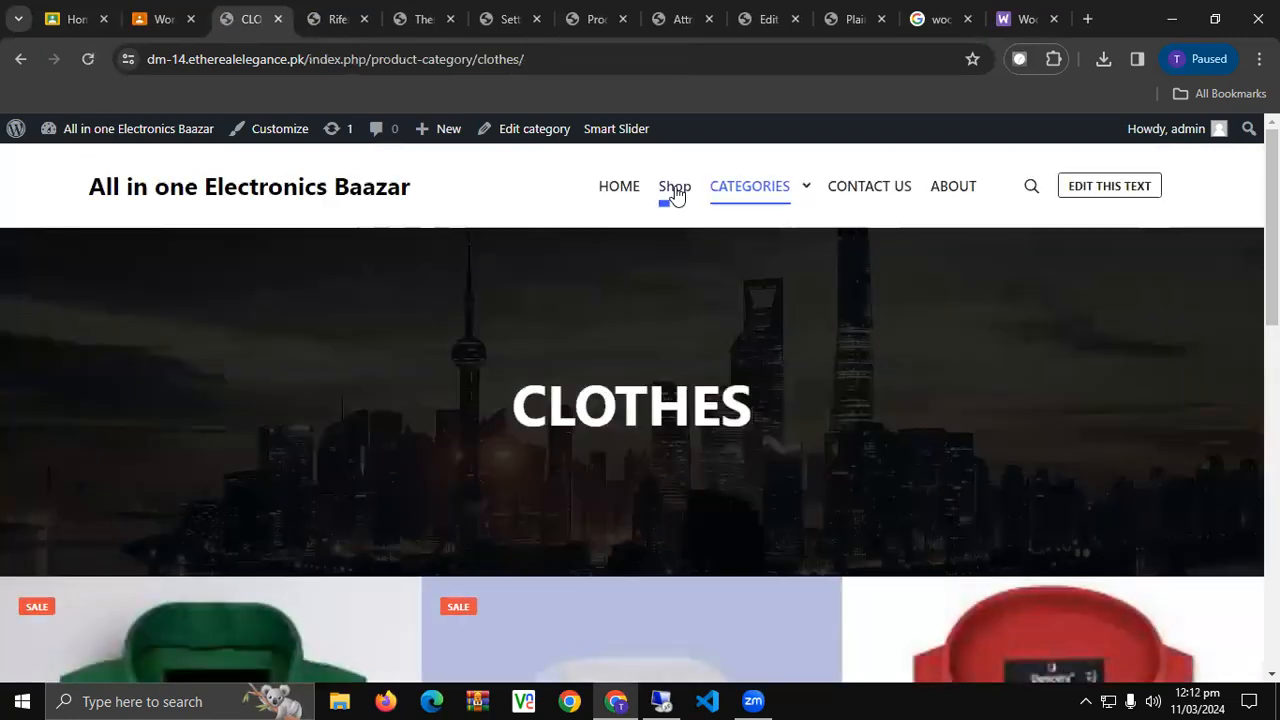
left_click(674, 190)
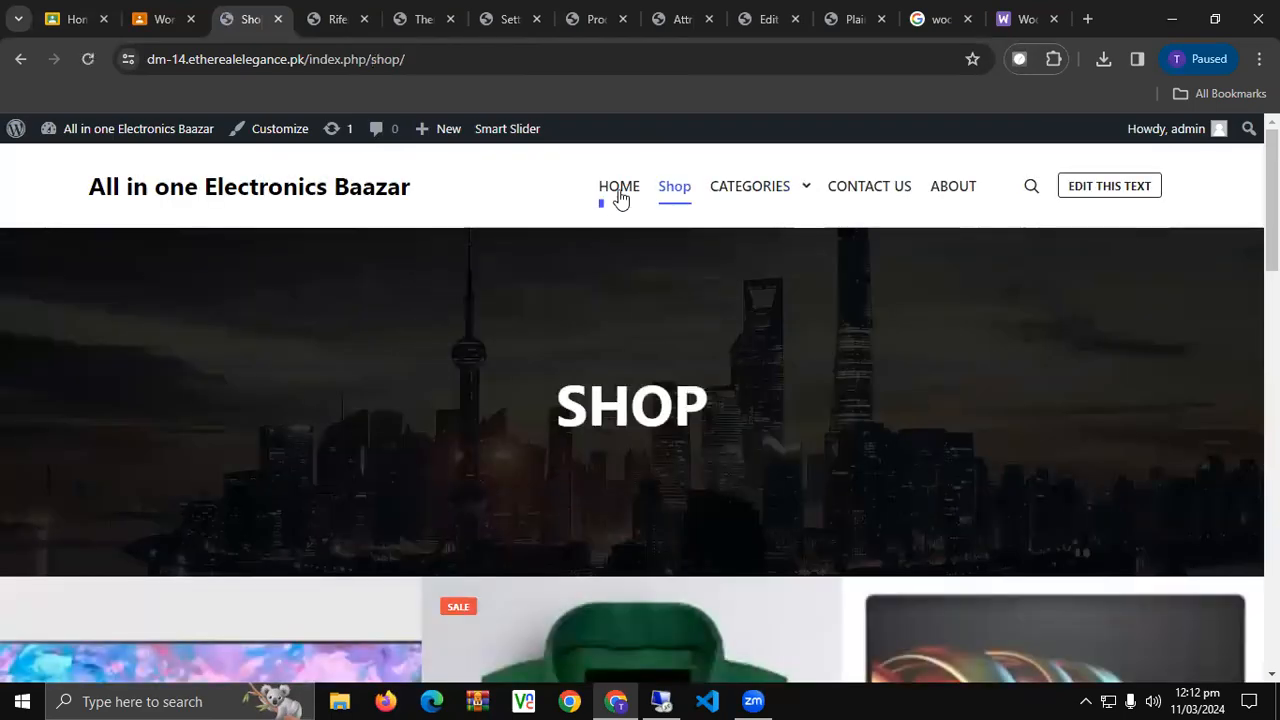
left_click(619, 190)
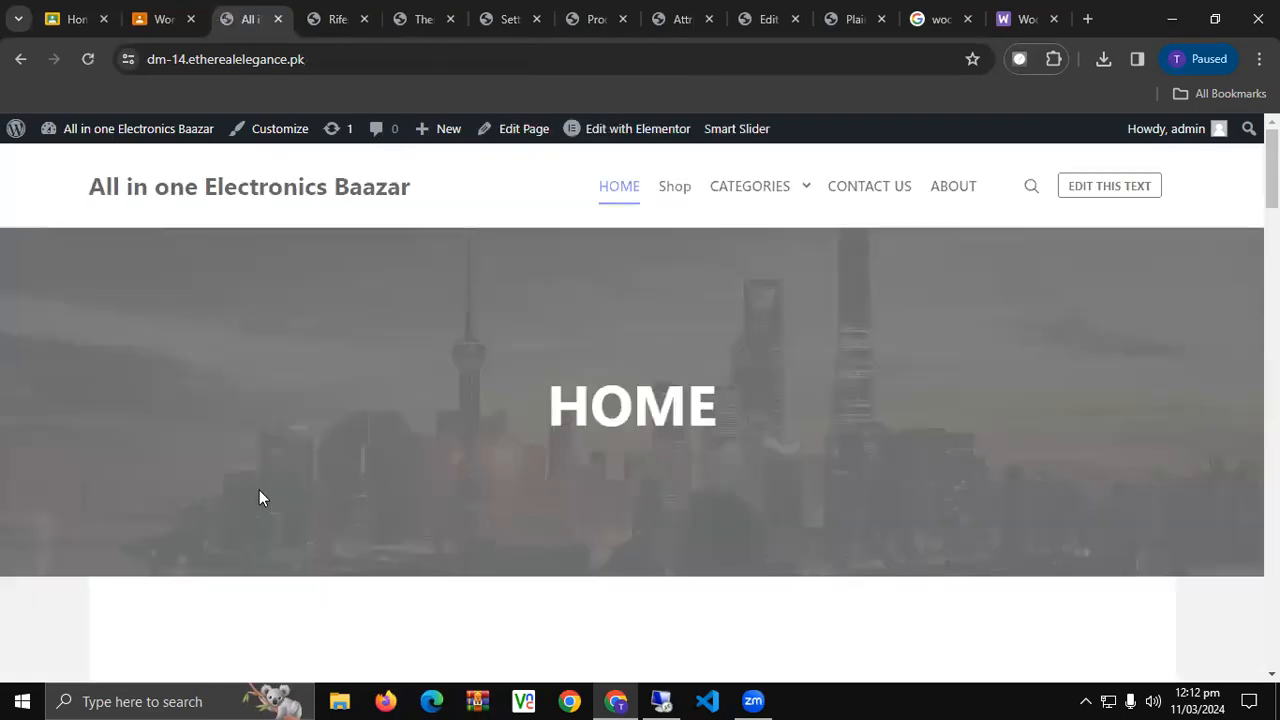
Review the home page from the banner down to the Archives and Categories footer and back.
scroll(262, 485, "down", 15)
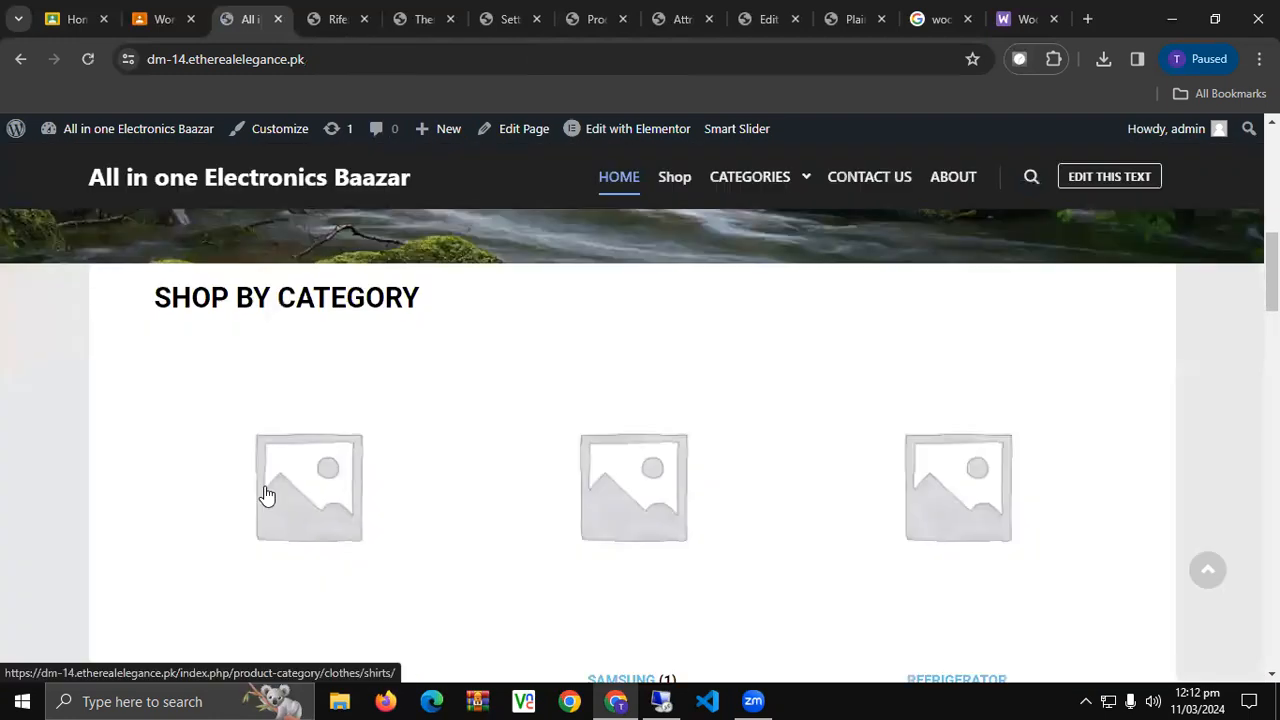
scroll(267, 495, "down", 6)
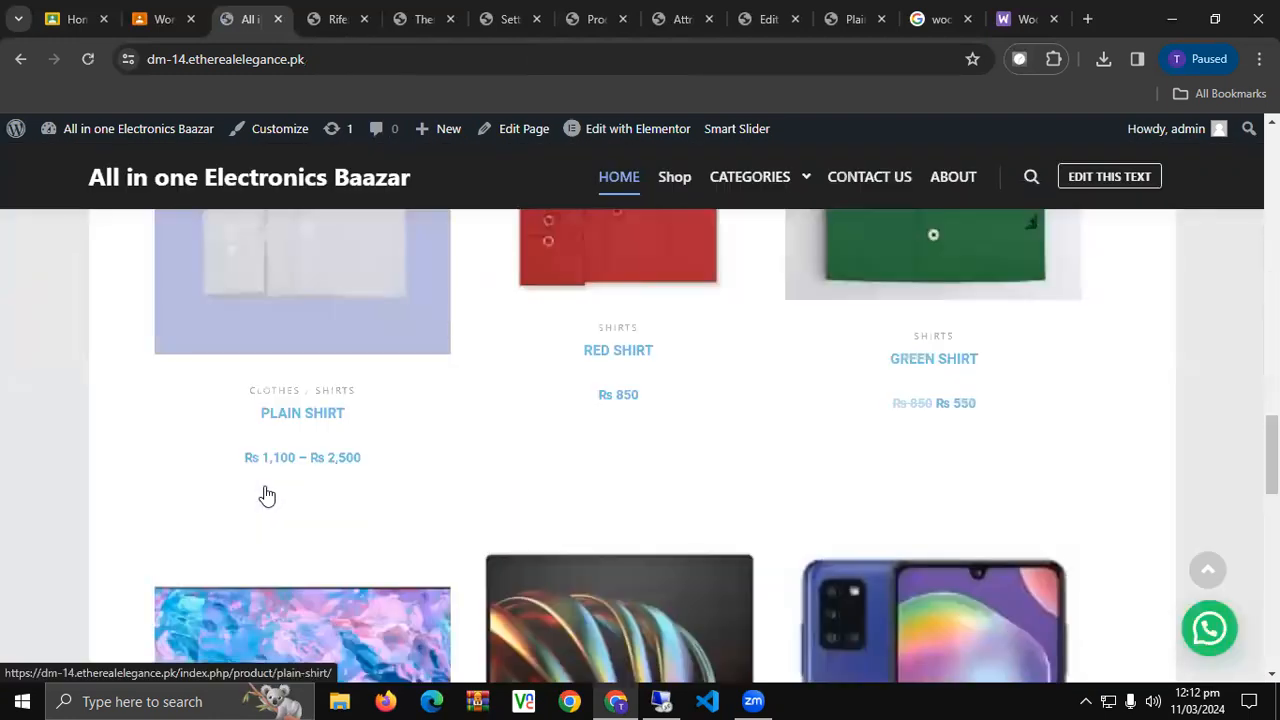
scroll(267, 495, "down", 7)
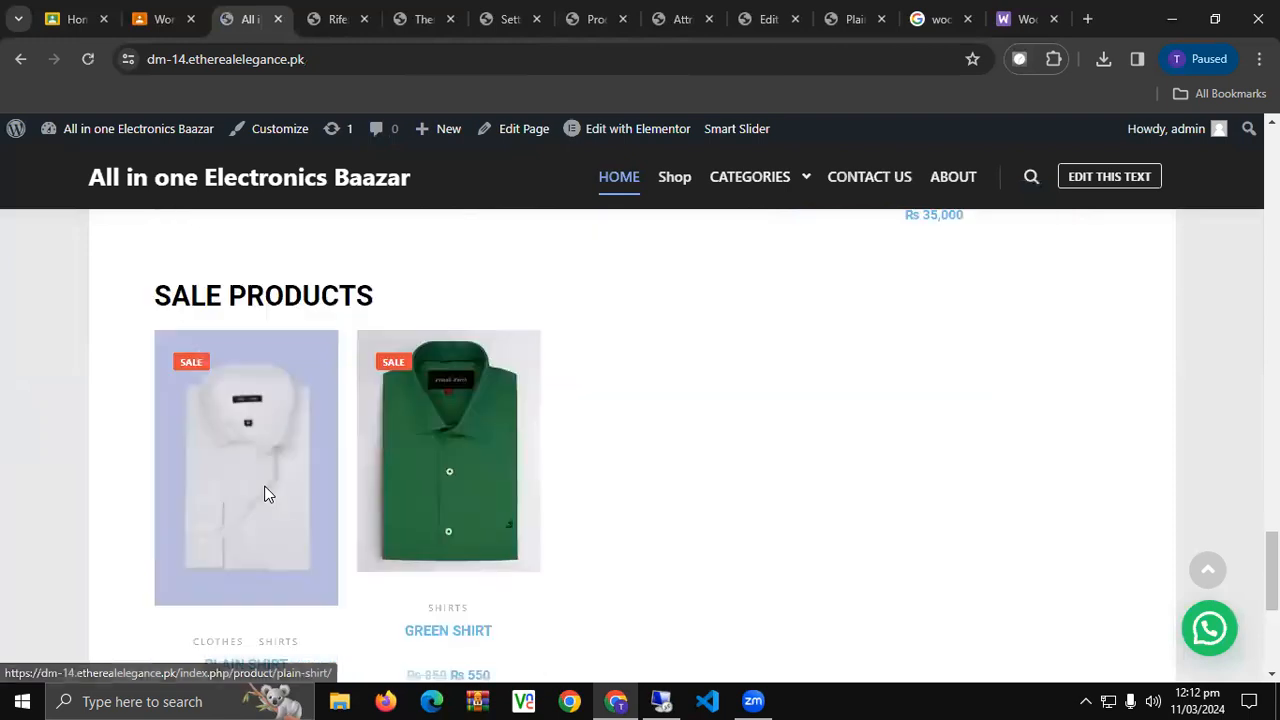
scroll(265, 493, "down", 4)
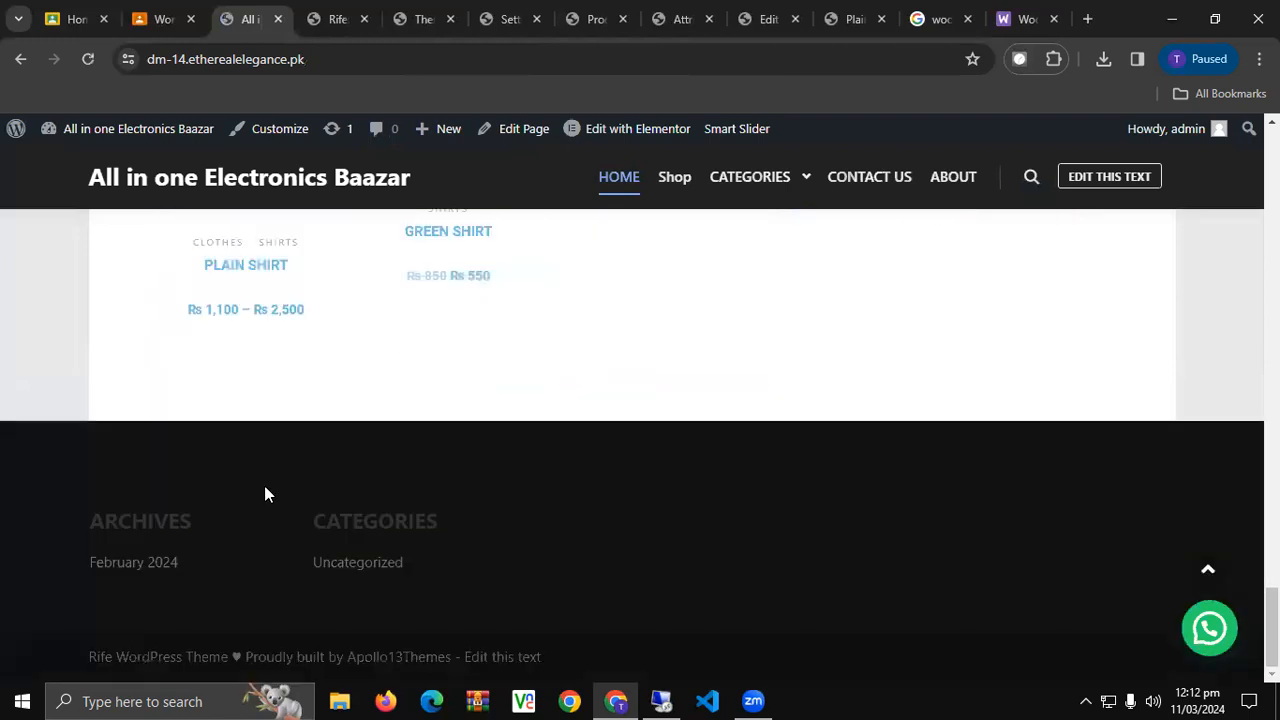
left_click_drag(1274, 628, 1274, 168)
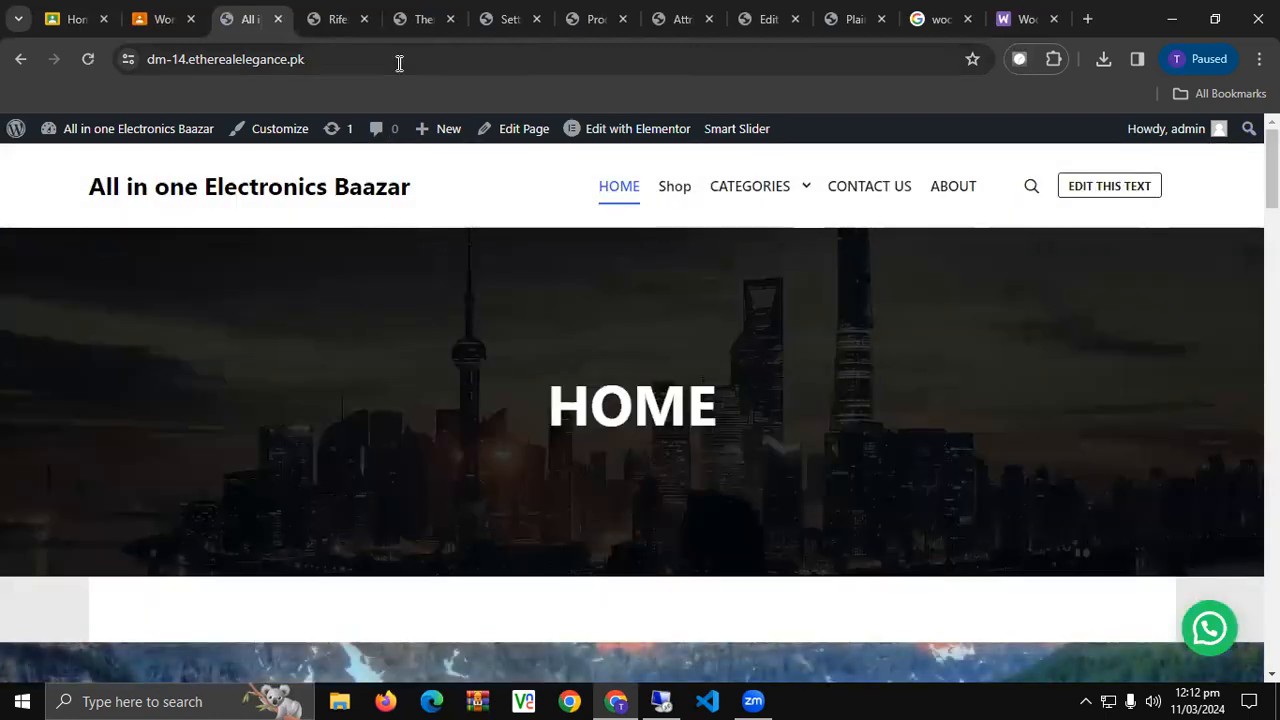
left_click(320, 12)
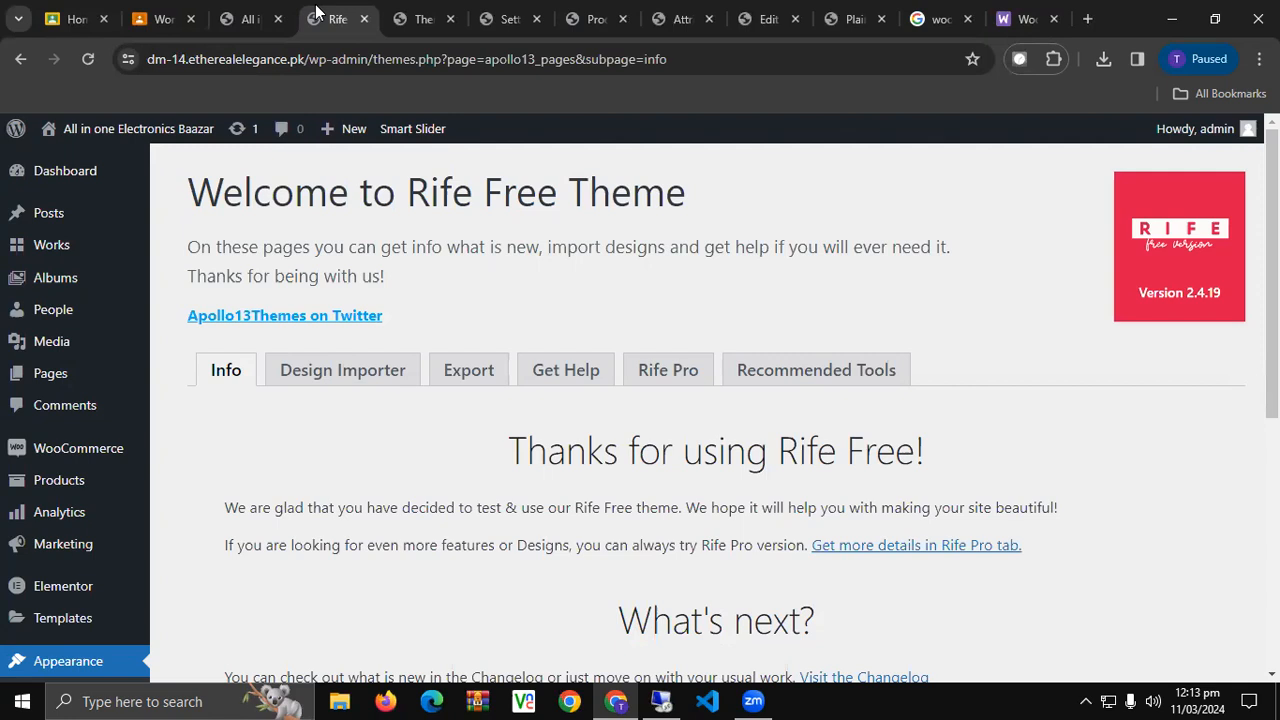
left_click(248, 18)
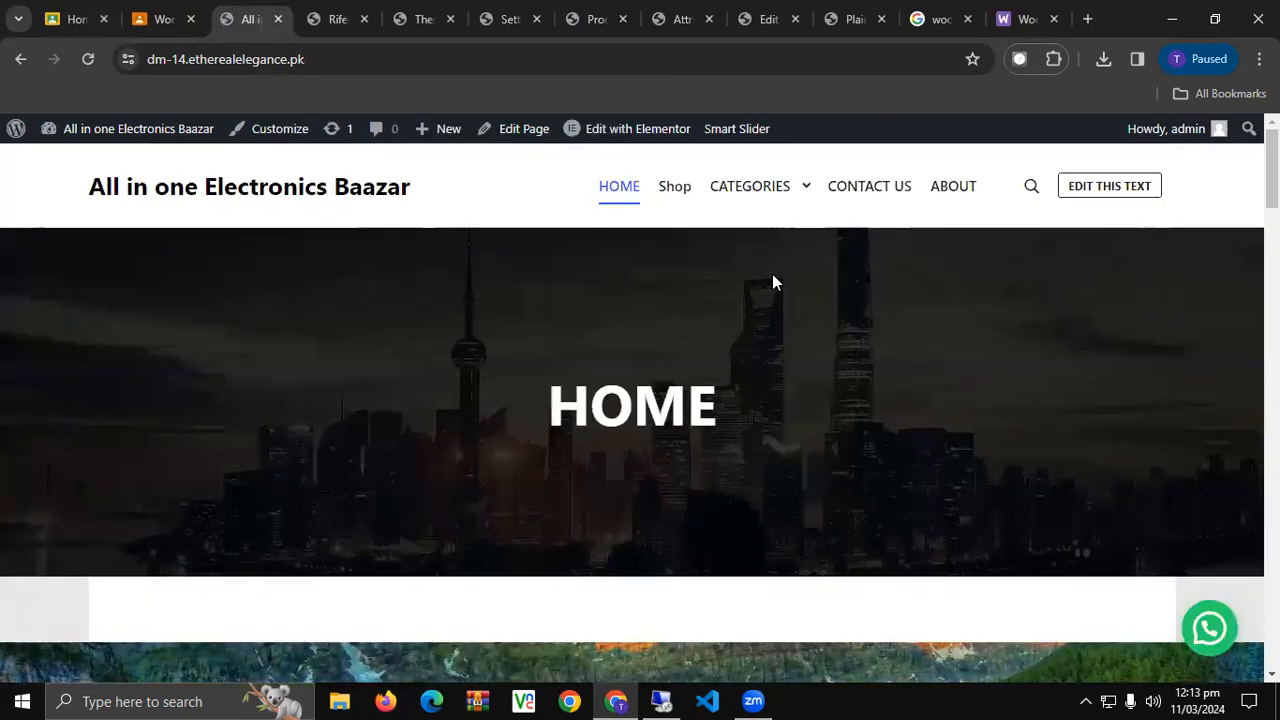
Fill in the Contact Us form with the sender's name, e-mail and message 'Testing the Form'.
left_click(869, 195)
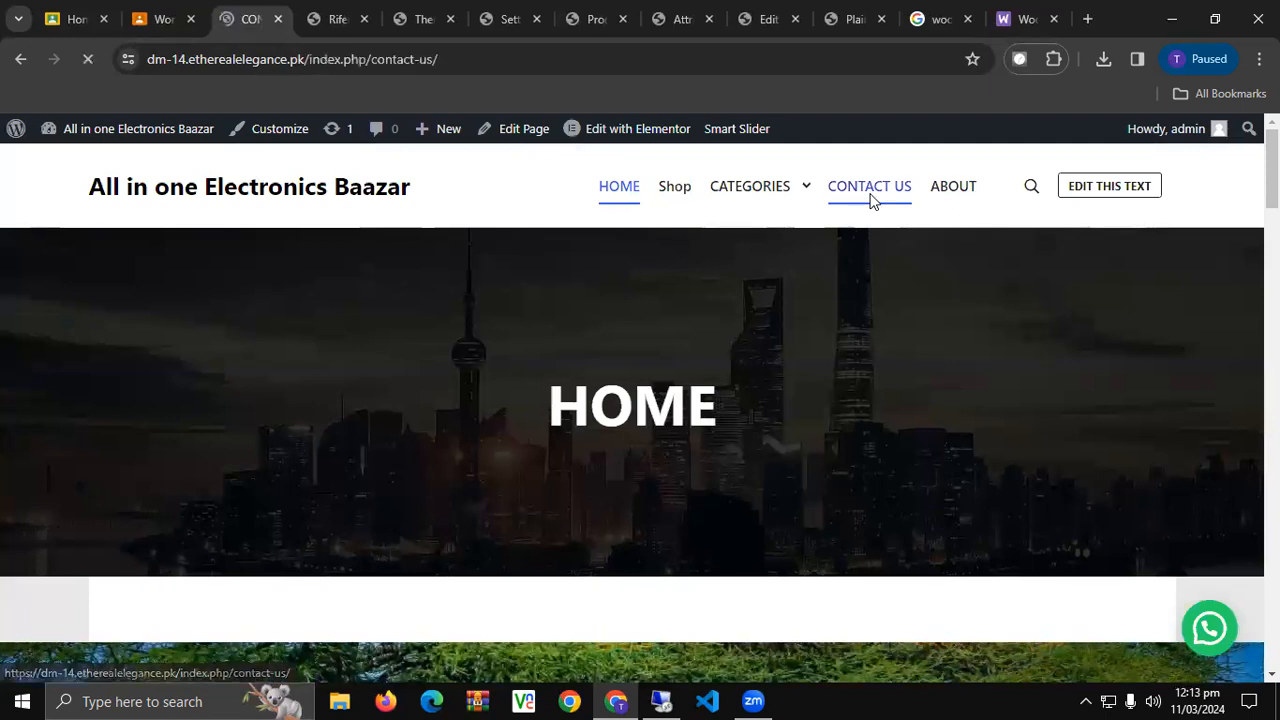
scroll(866, 240, "down", 5)
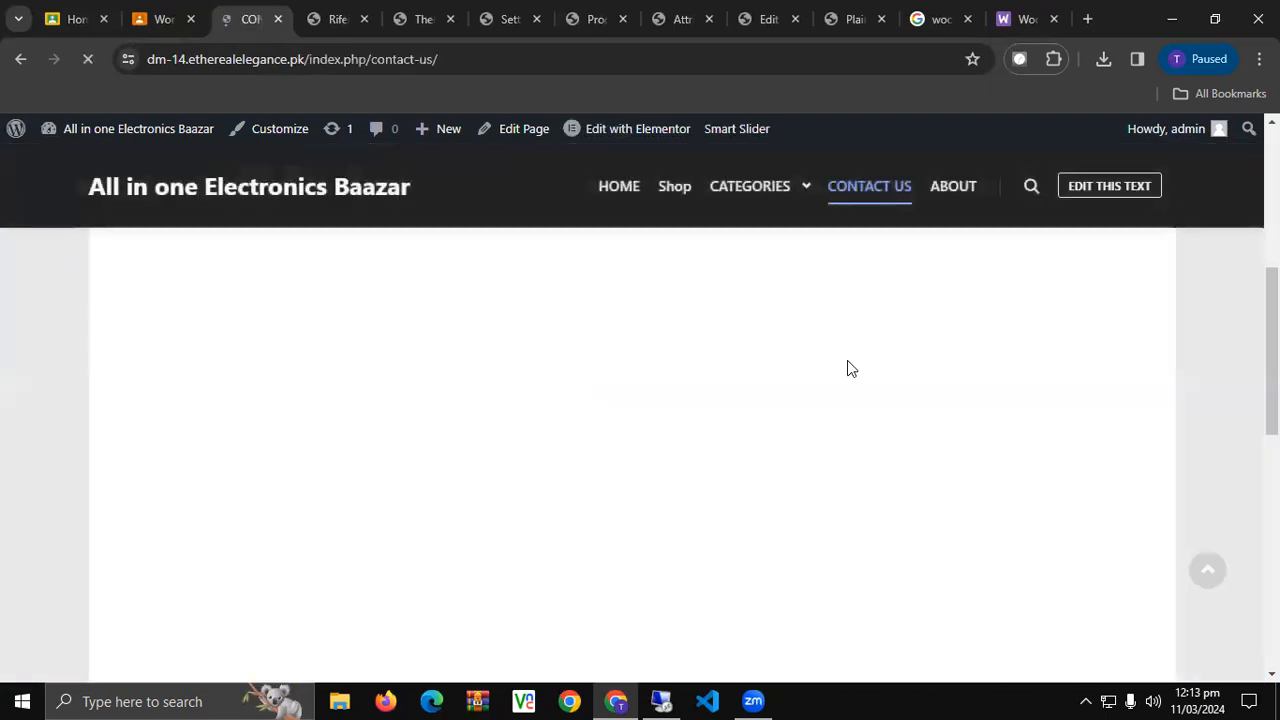
scroll(847, 369, "down", 2)
left_click(273, 375)
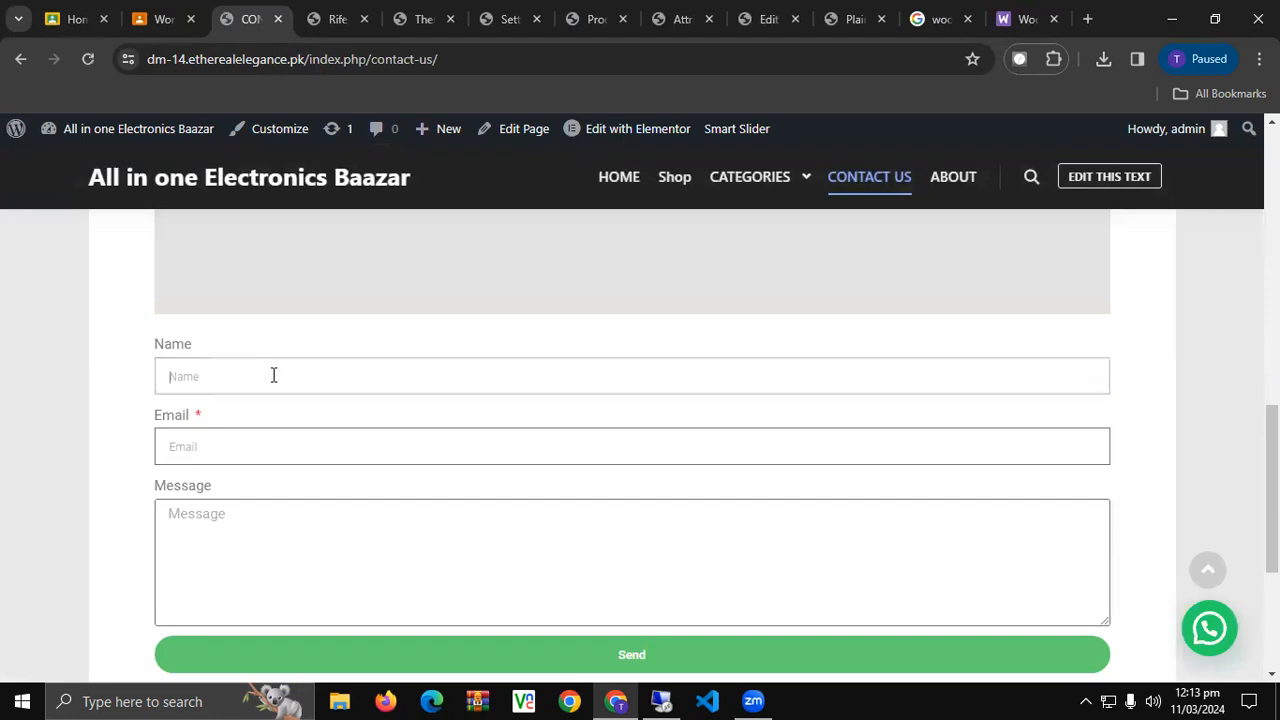
type("Zaman")
key("Tab")
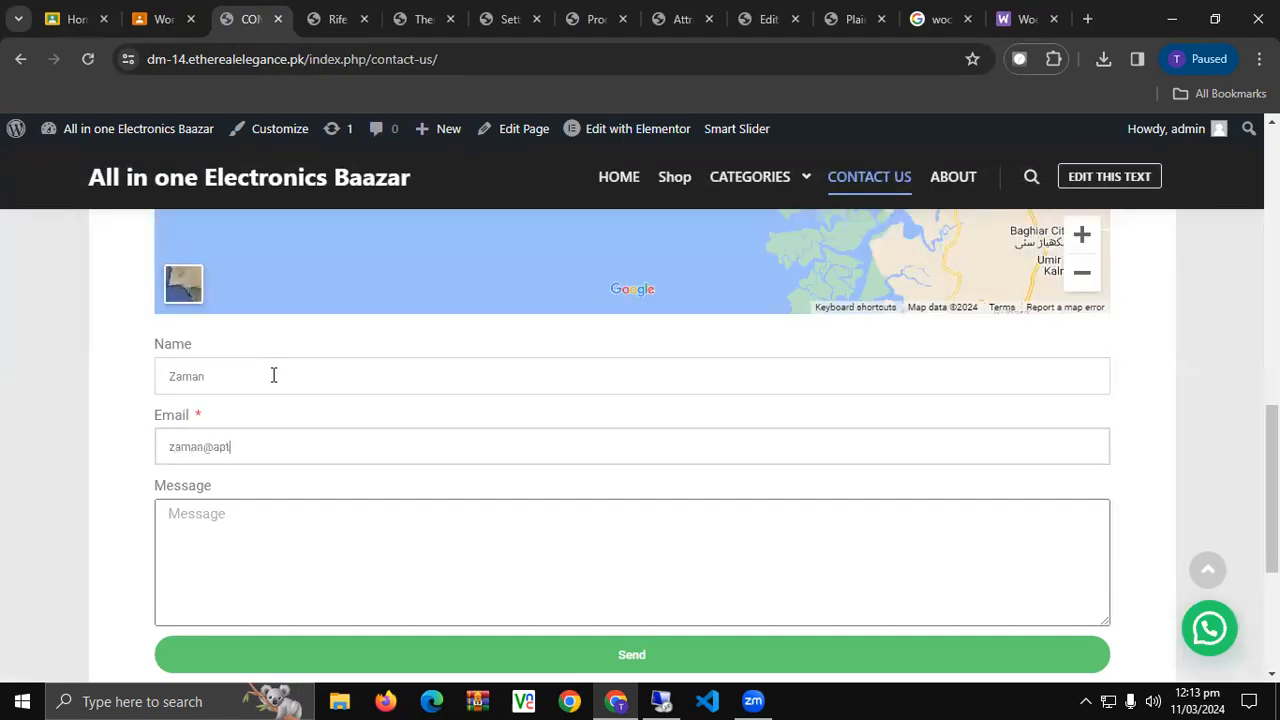
key("Tab")
type("Testing F")
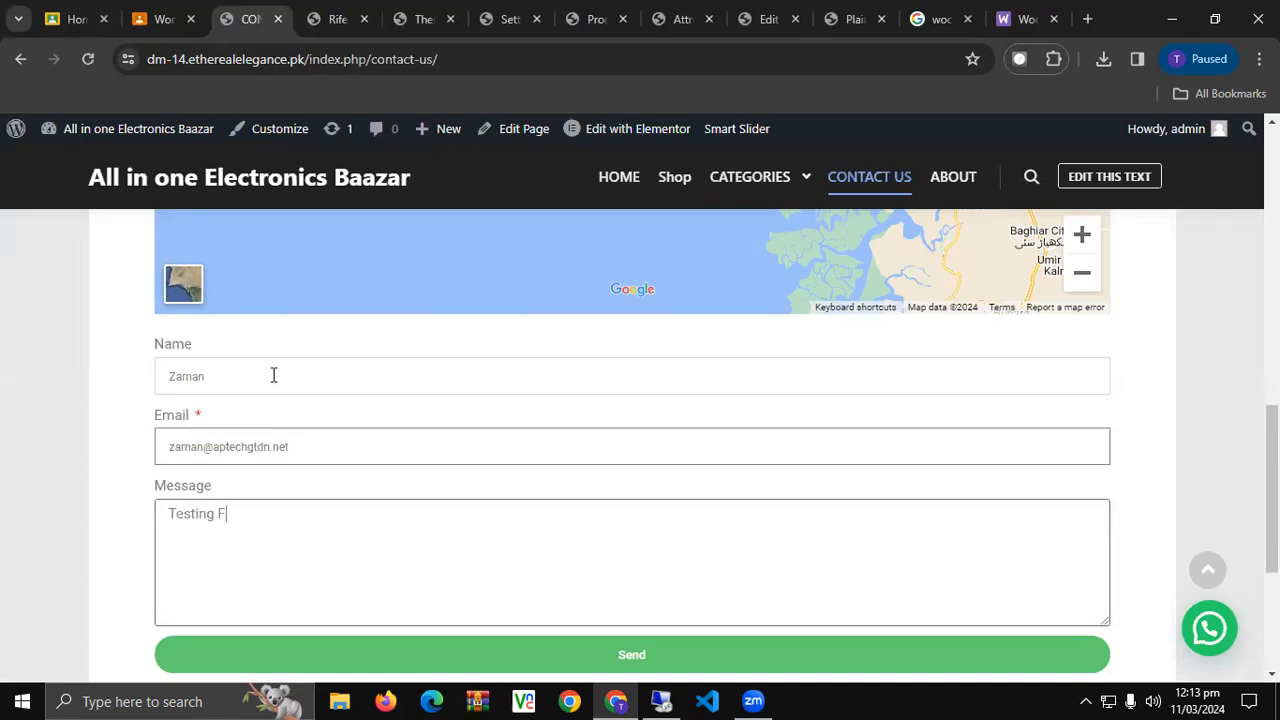
key("BackSpace")
type("the Form")
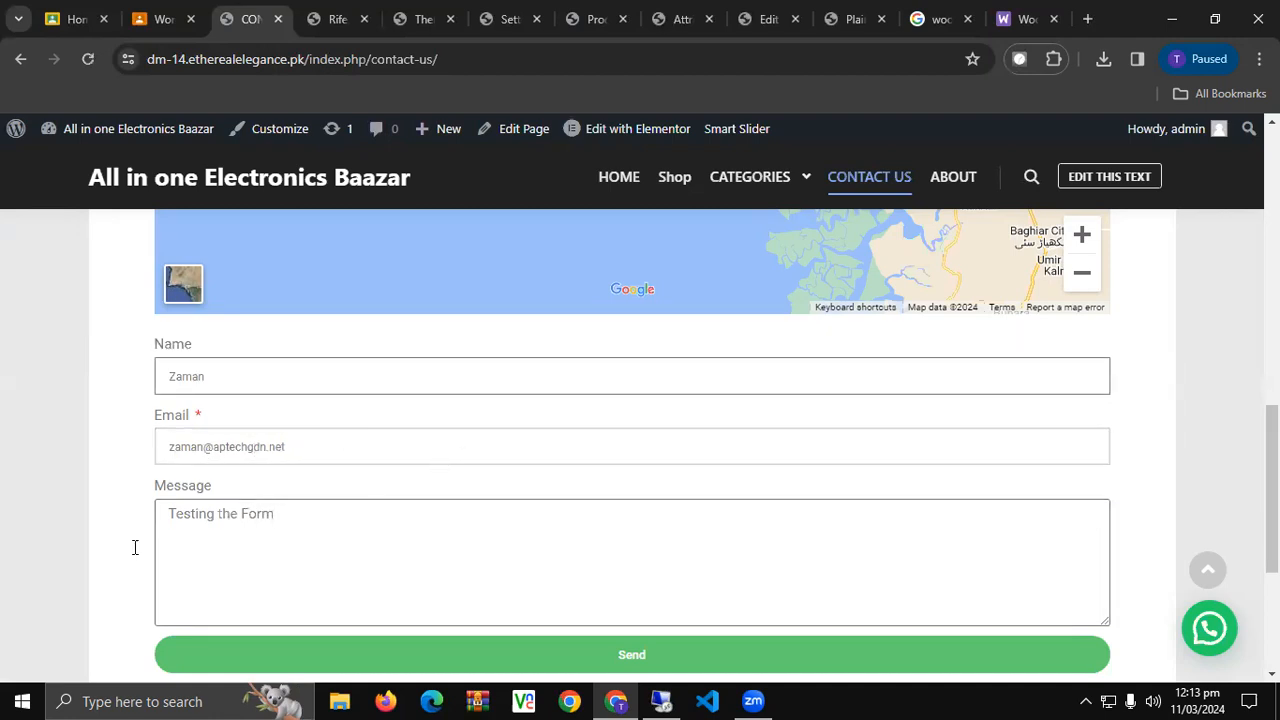
Send the form, confirm the success message, and open a new blank browser tab.
left_click(576, 654)
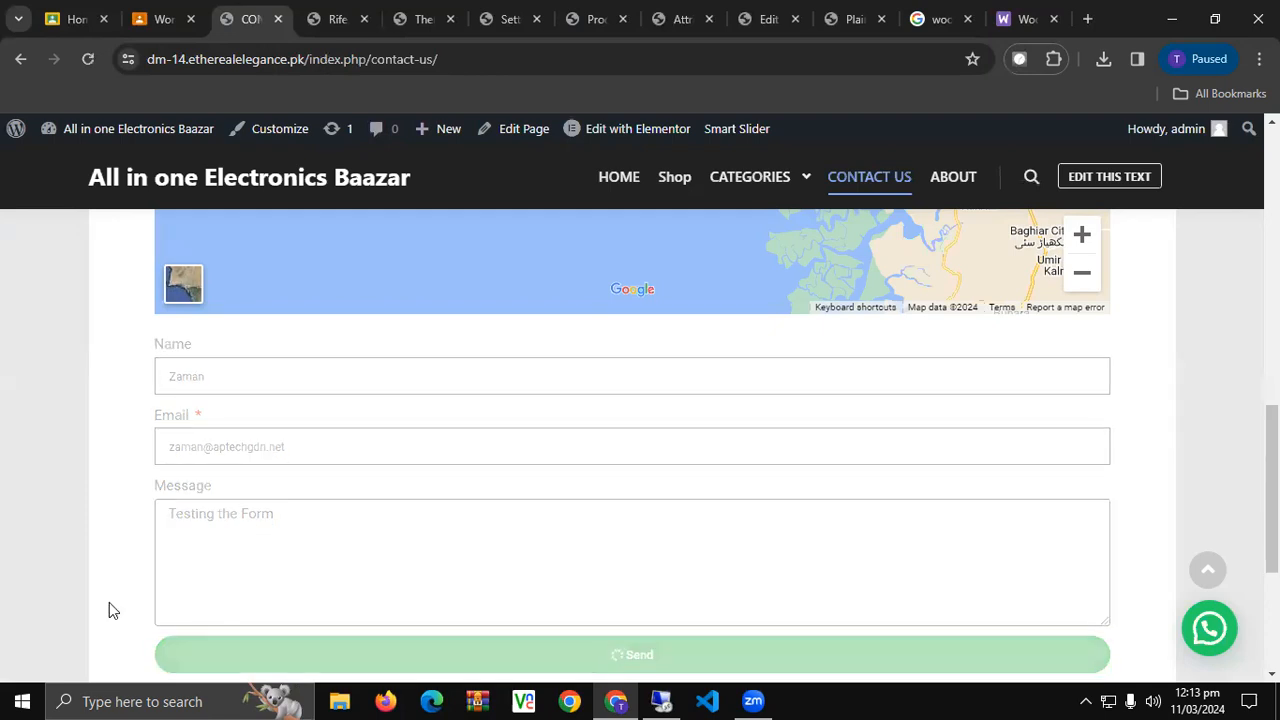
scroll(99, 533, "down", 3)
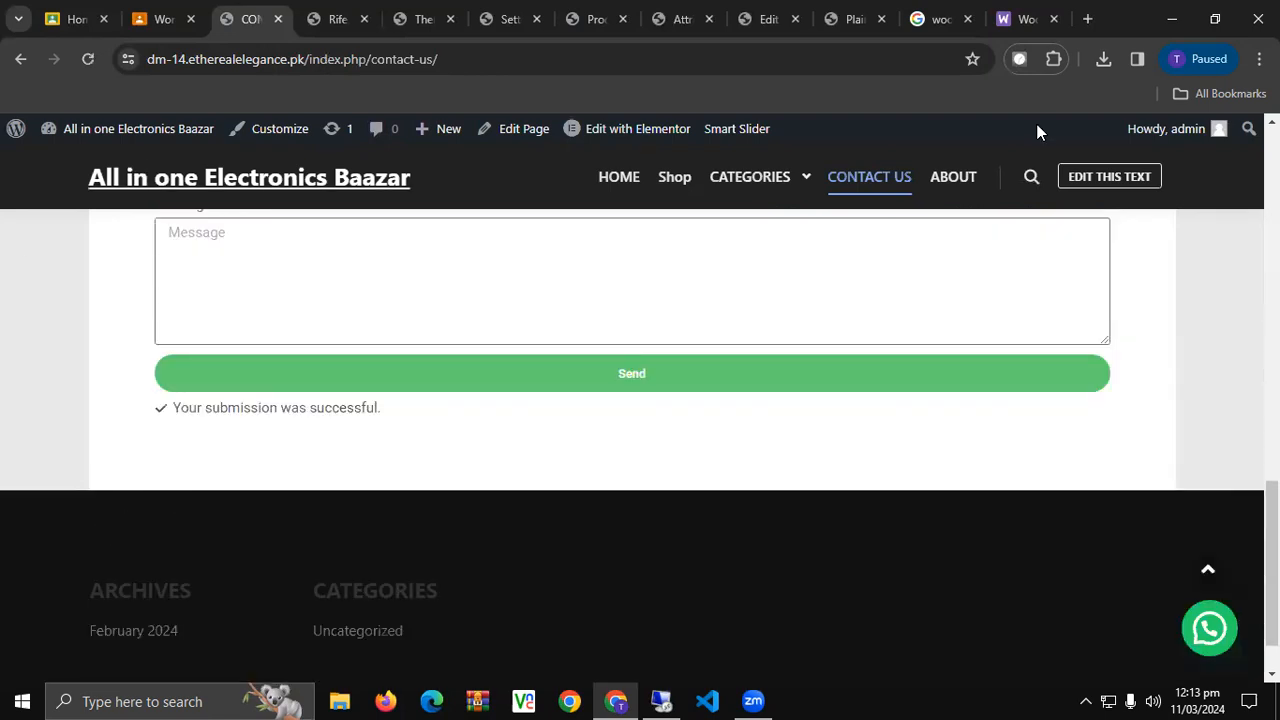
key("ctrl+t")
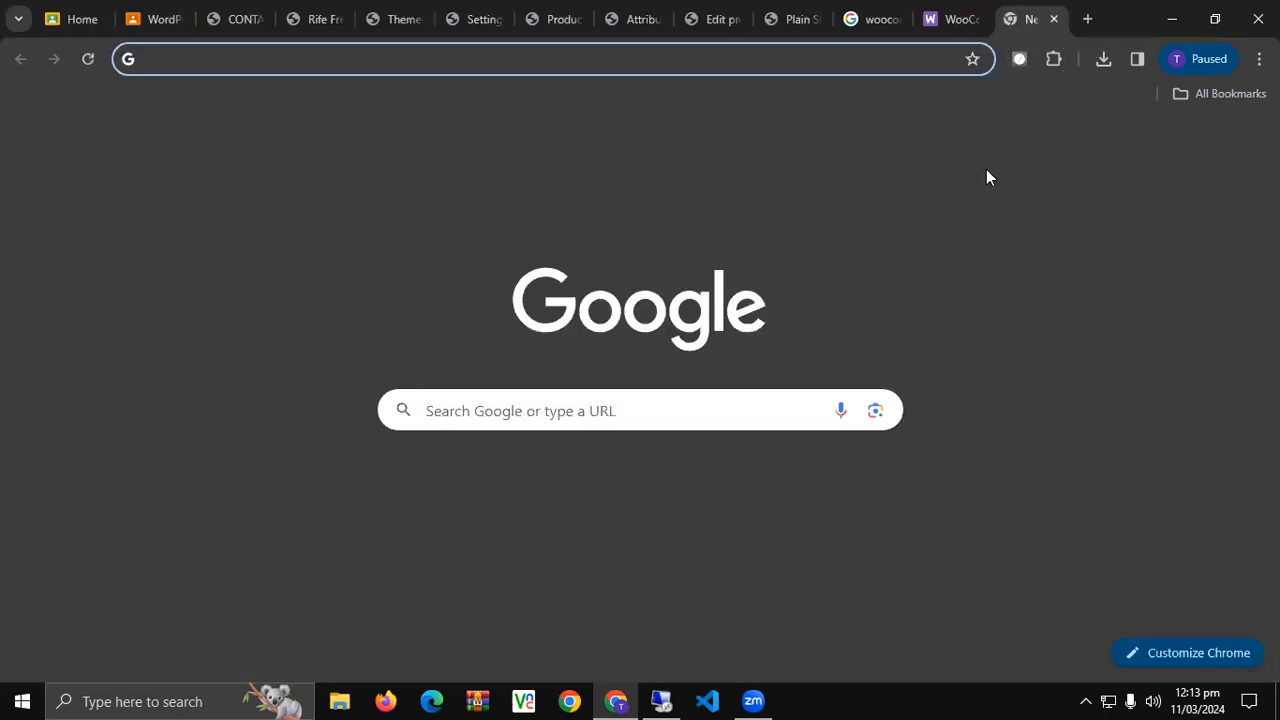
Open the Gmail notification 'New message from All in one Electronics Baazar' containing 'Testing the Form'.
left_click(1081, 145)
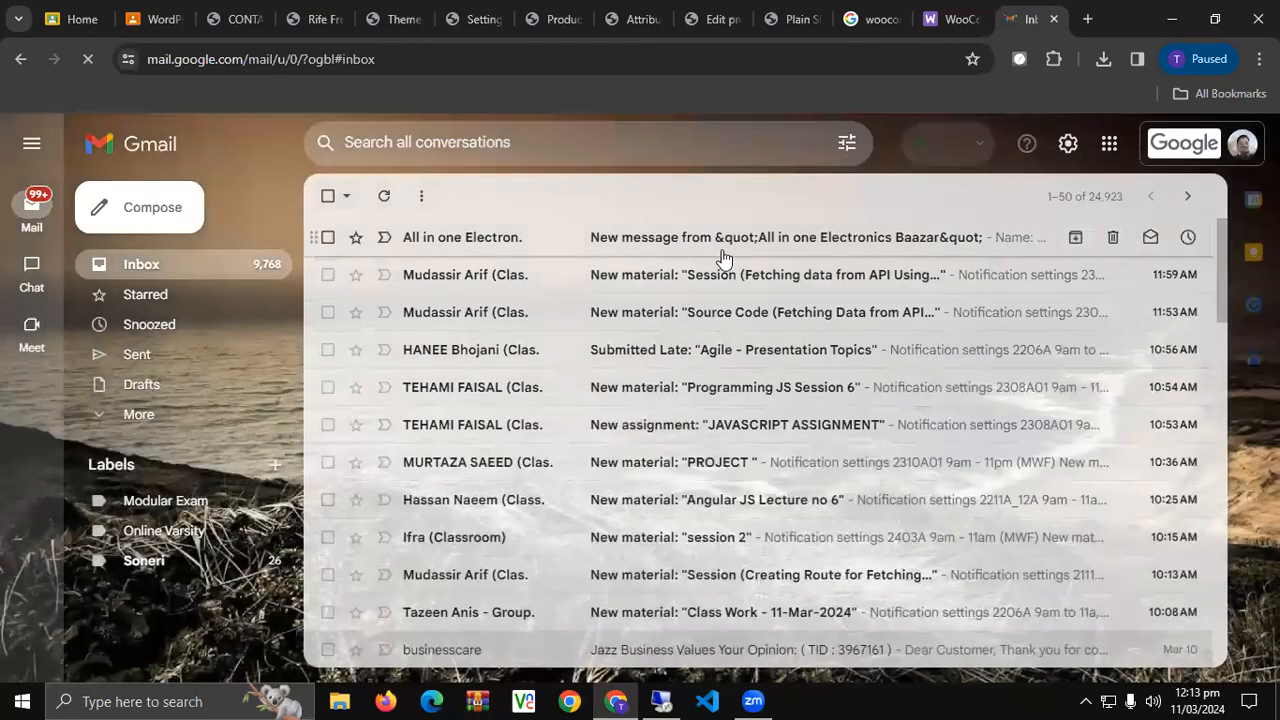
left_click(723, 249)
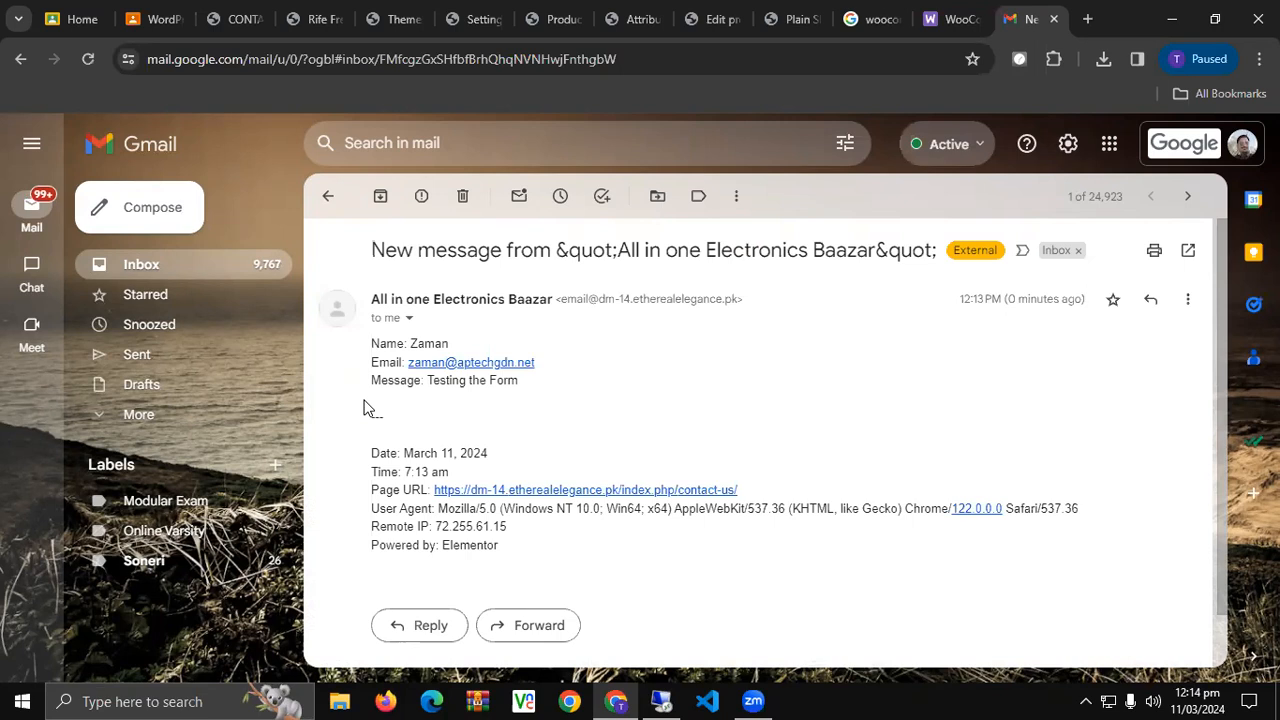
left_click(313, 10)
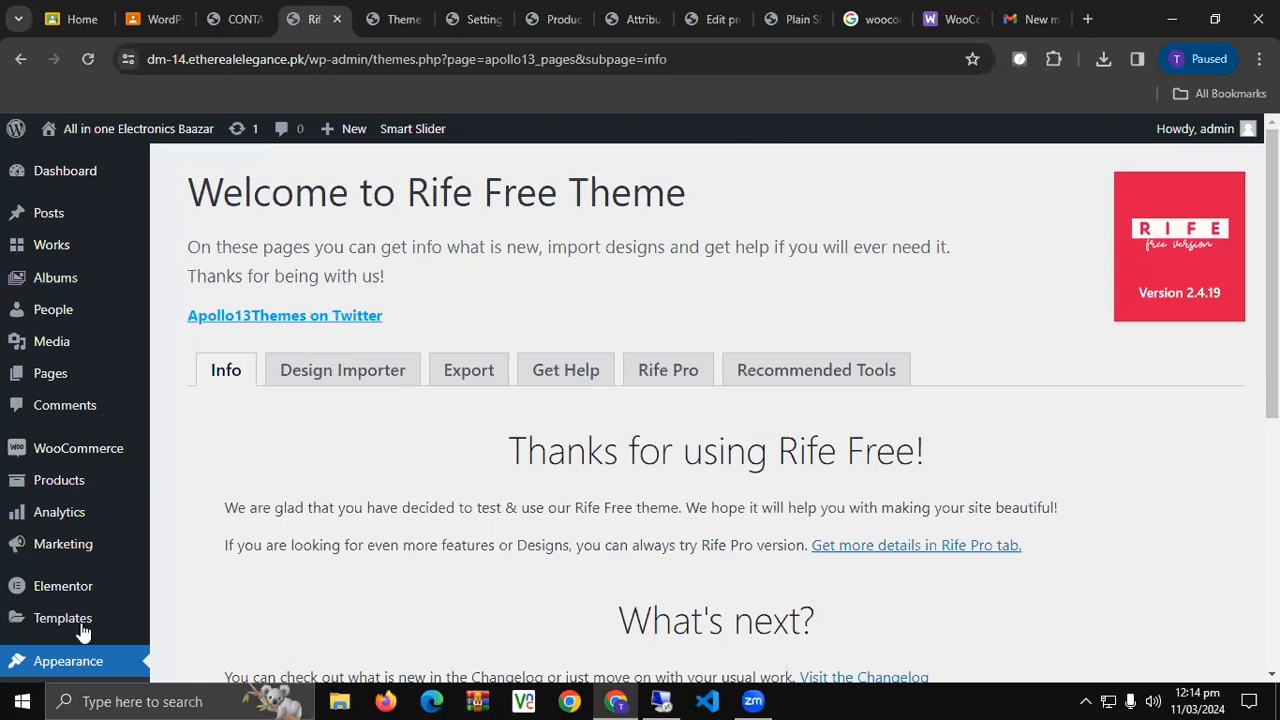
From the Contact Us page tab, navigate to the storefront's About page.
scroll(84, 632, "down", 5)
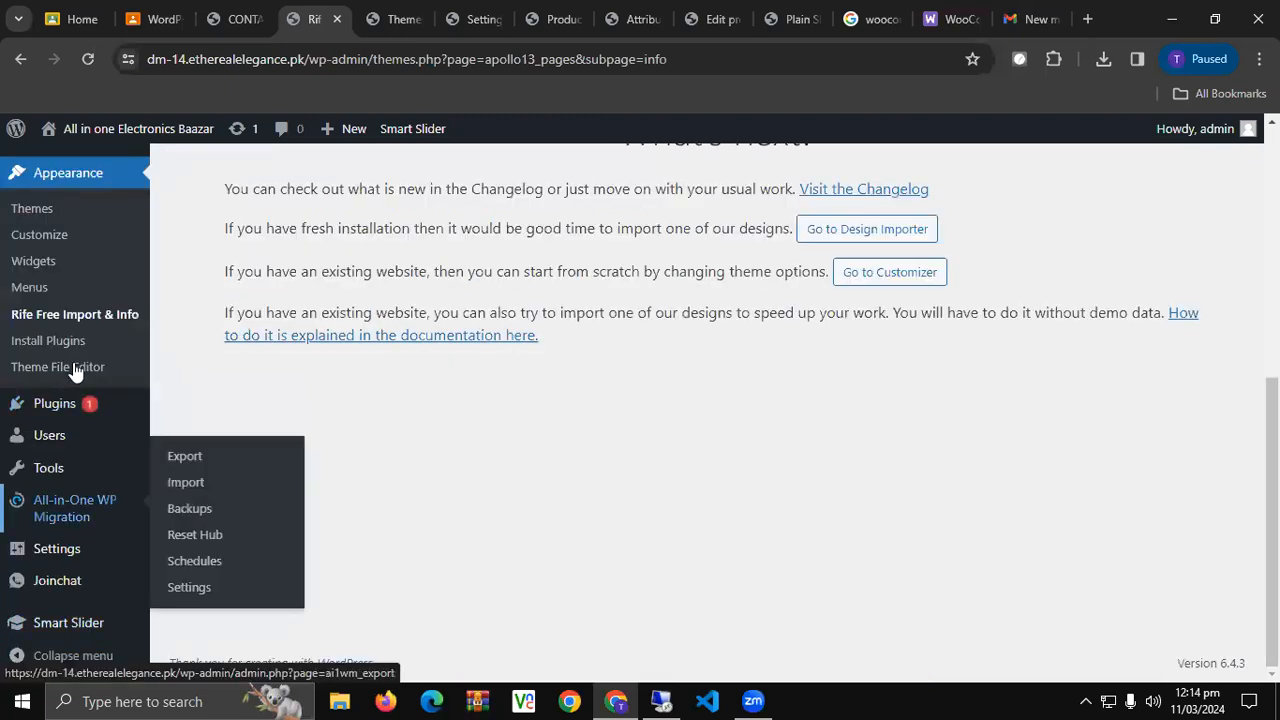
scroll(75, 370, "up", 5)
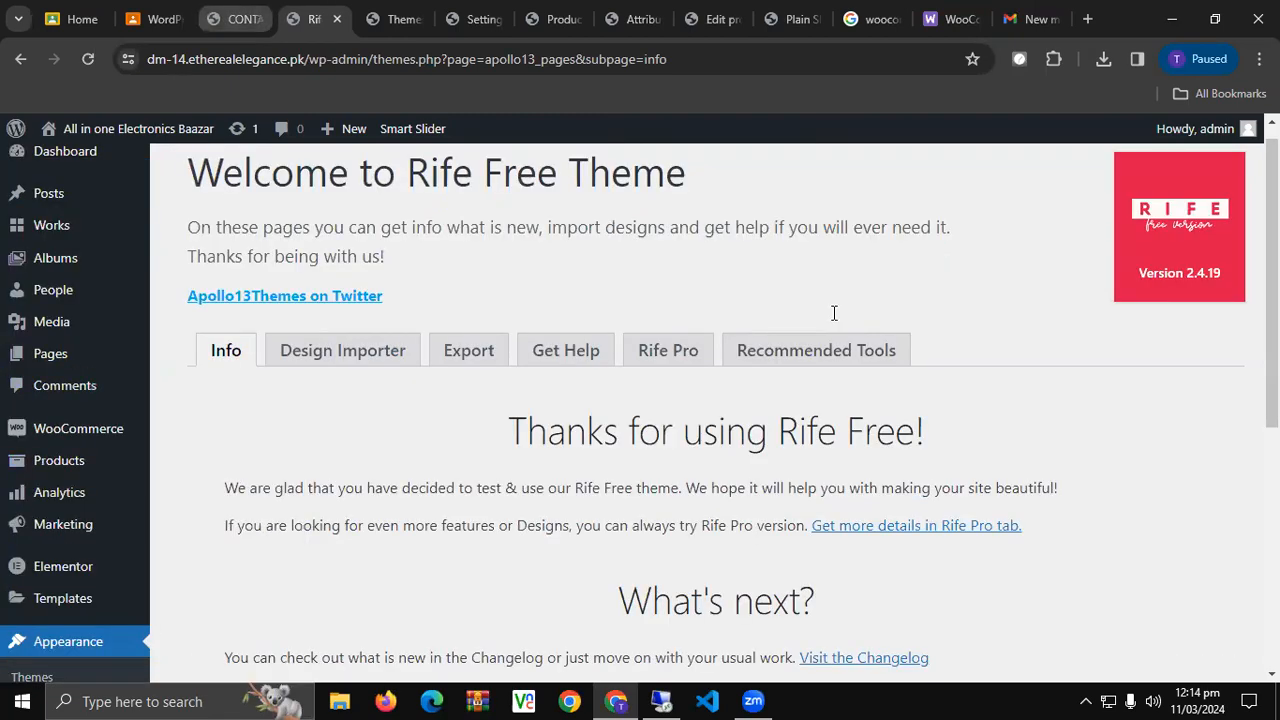
key("ctrl+shift+Tab")
scroll(864, 405, "up", 10)
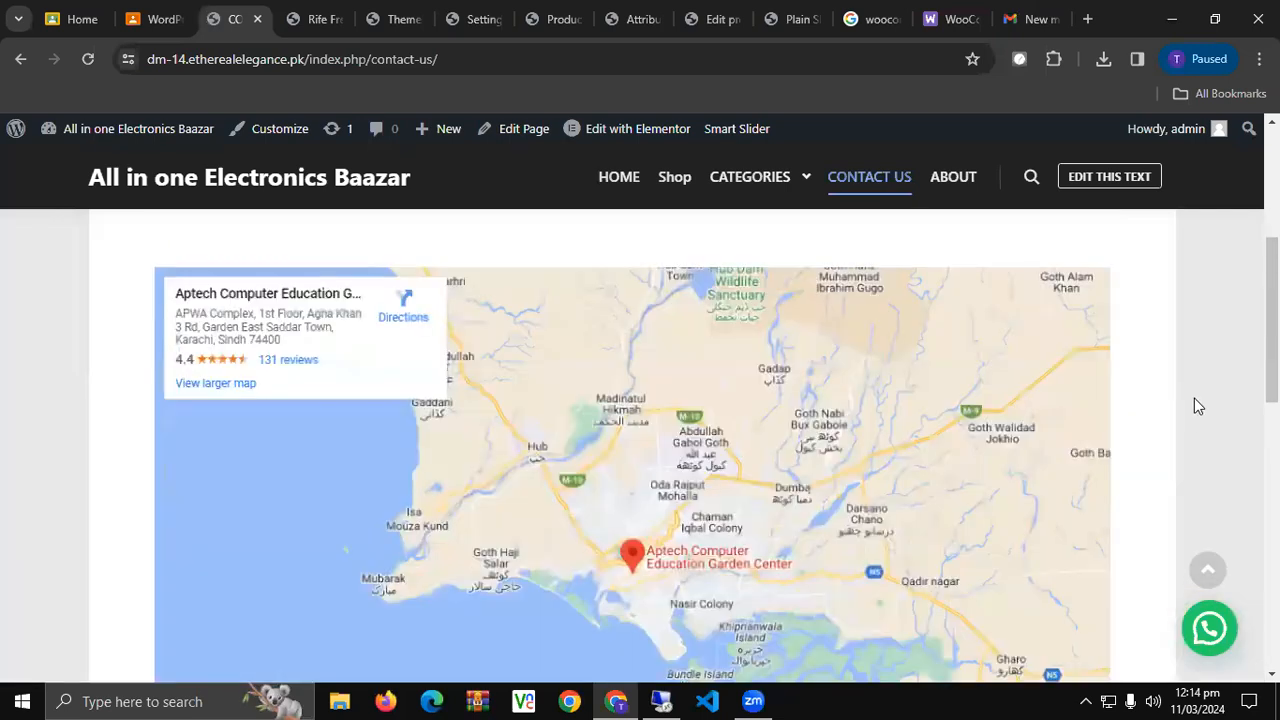
scroll(1198, 405, "up", 3)
scroll(729, 197, "up", 1)
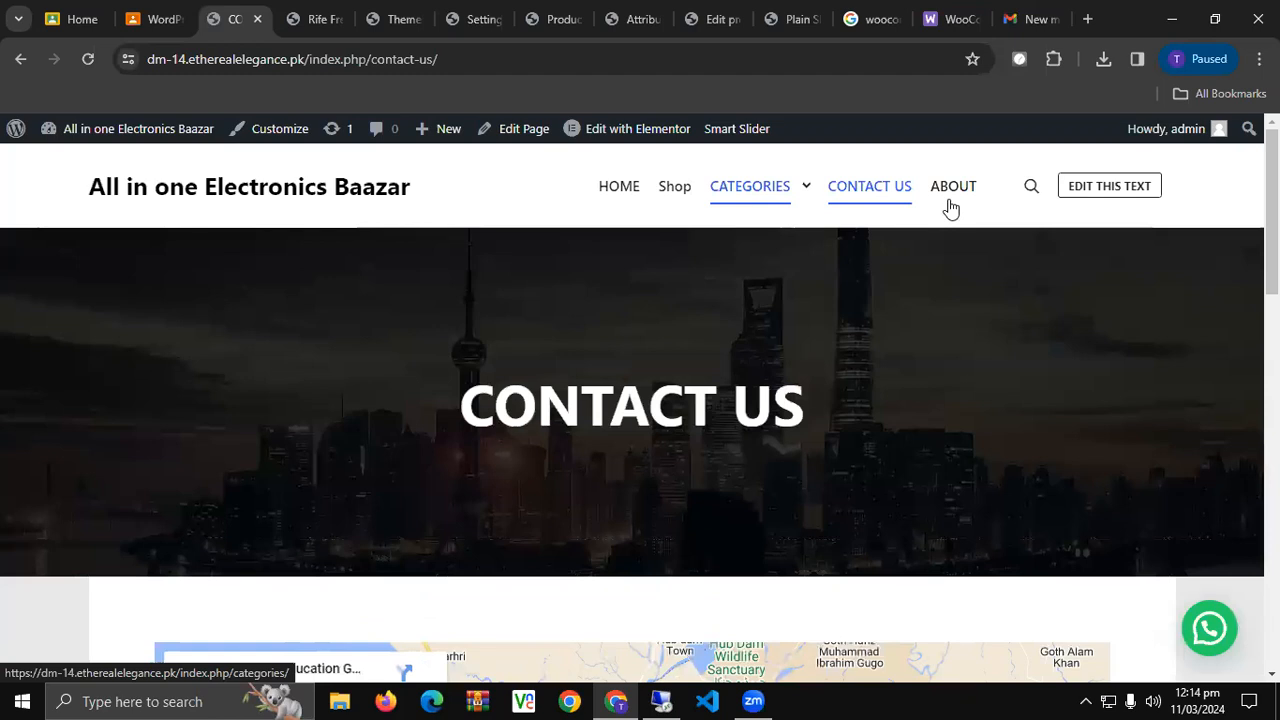
left_click(950, 208)
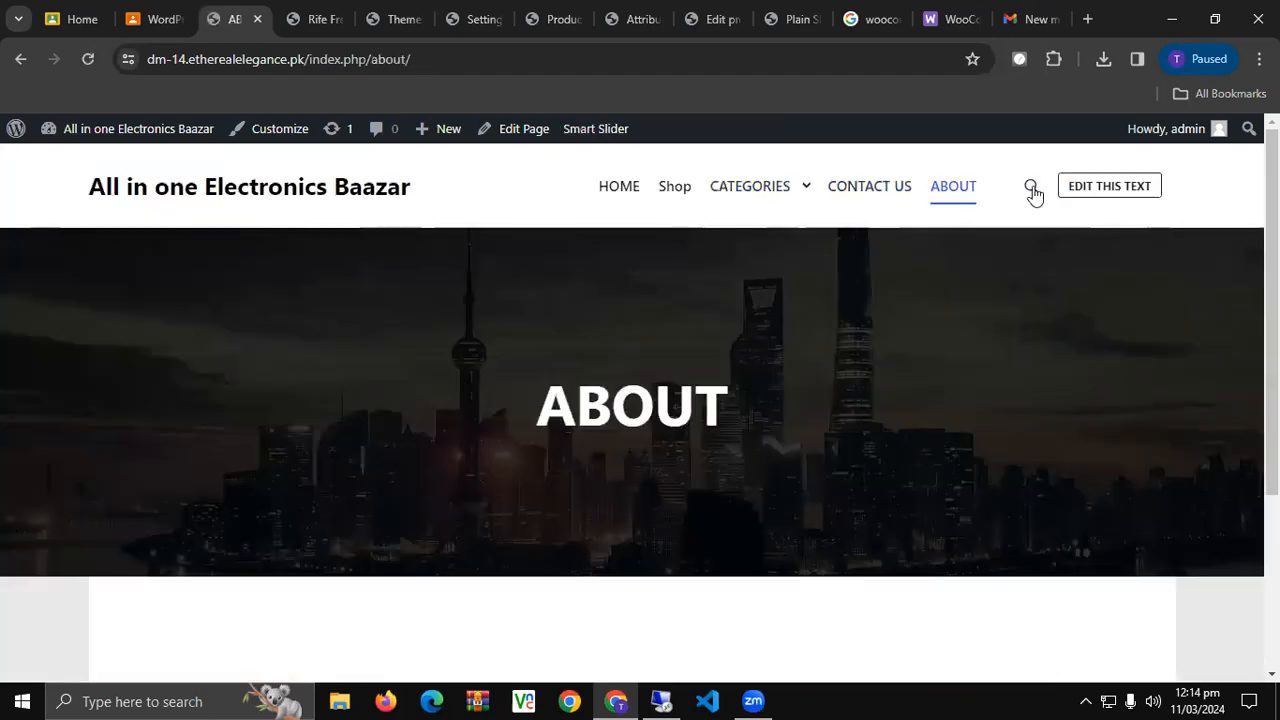
Launch the theme Customizer for the About page from the admin bar.
left_click(1033, 193)
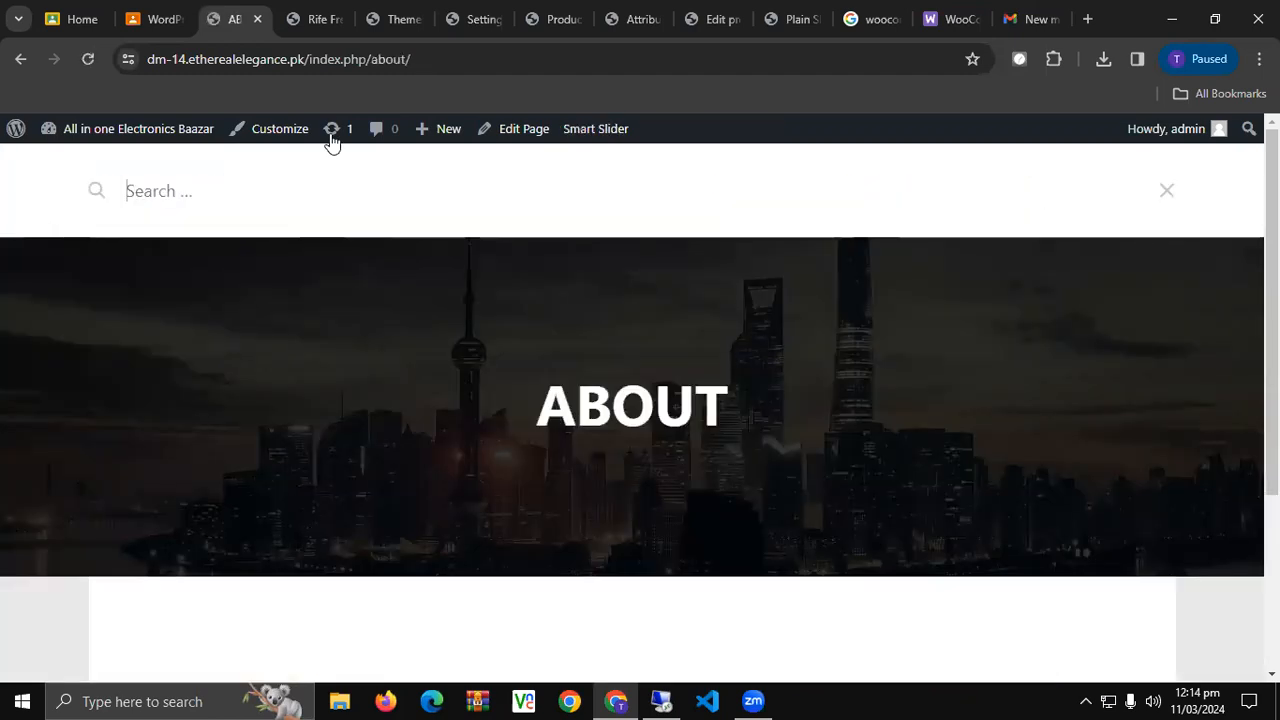
left_click(1166, 194)
left_click(1108, 190)
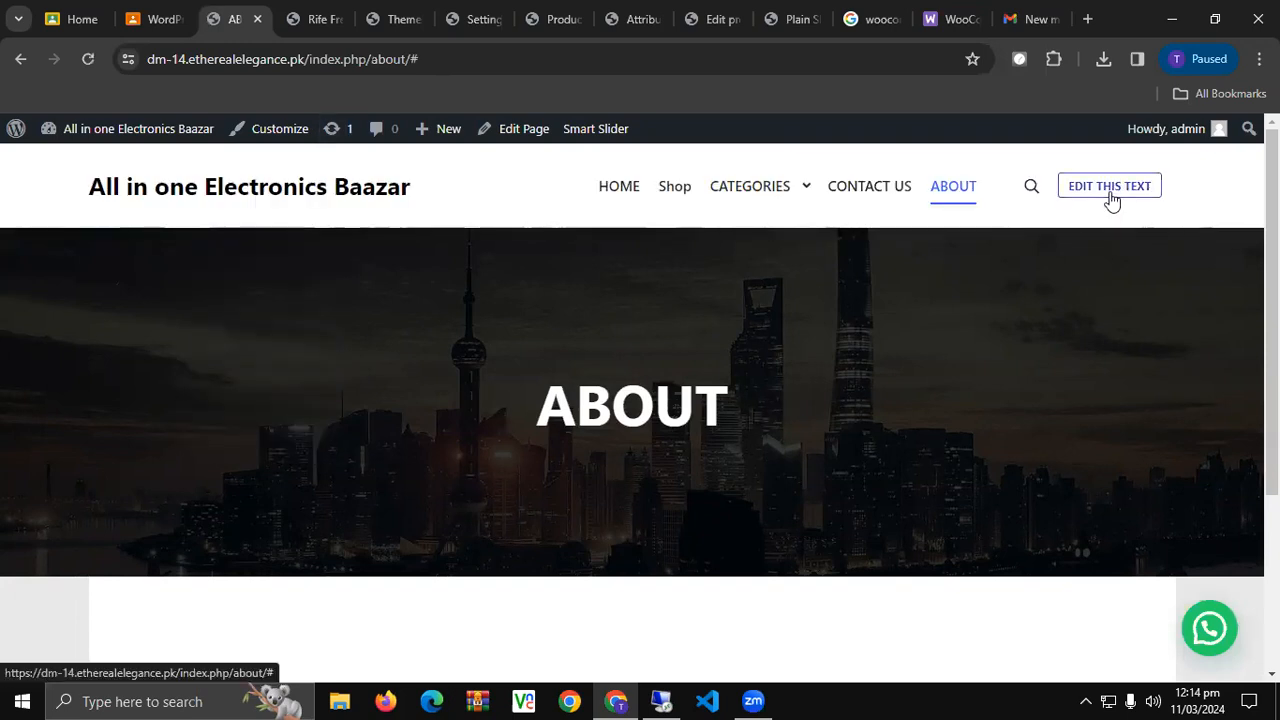
left_click(257, 129)
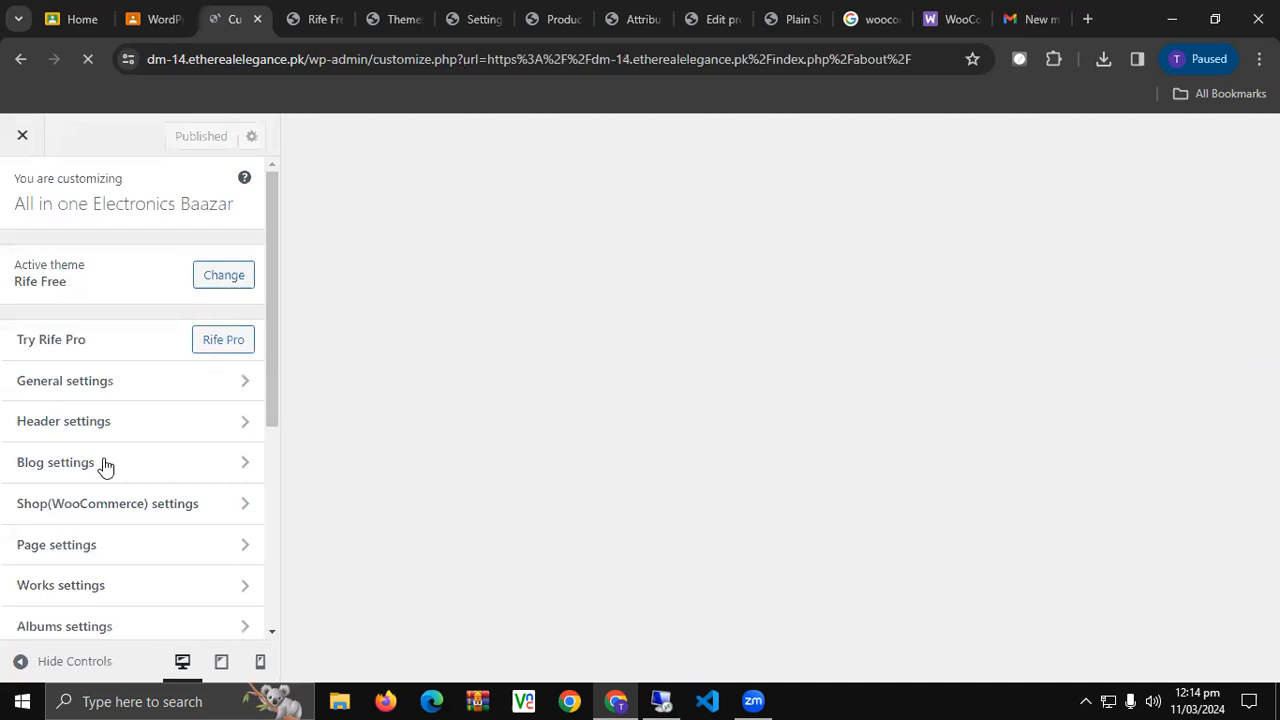
Open General > Footer settings and select the apollo13themes link in the footer Content HTML.
scroll(103, 466, "down", 5)
scroll(80, 417, "up", 5)
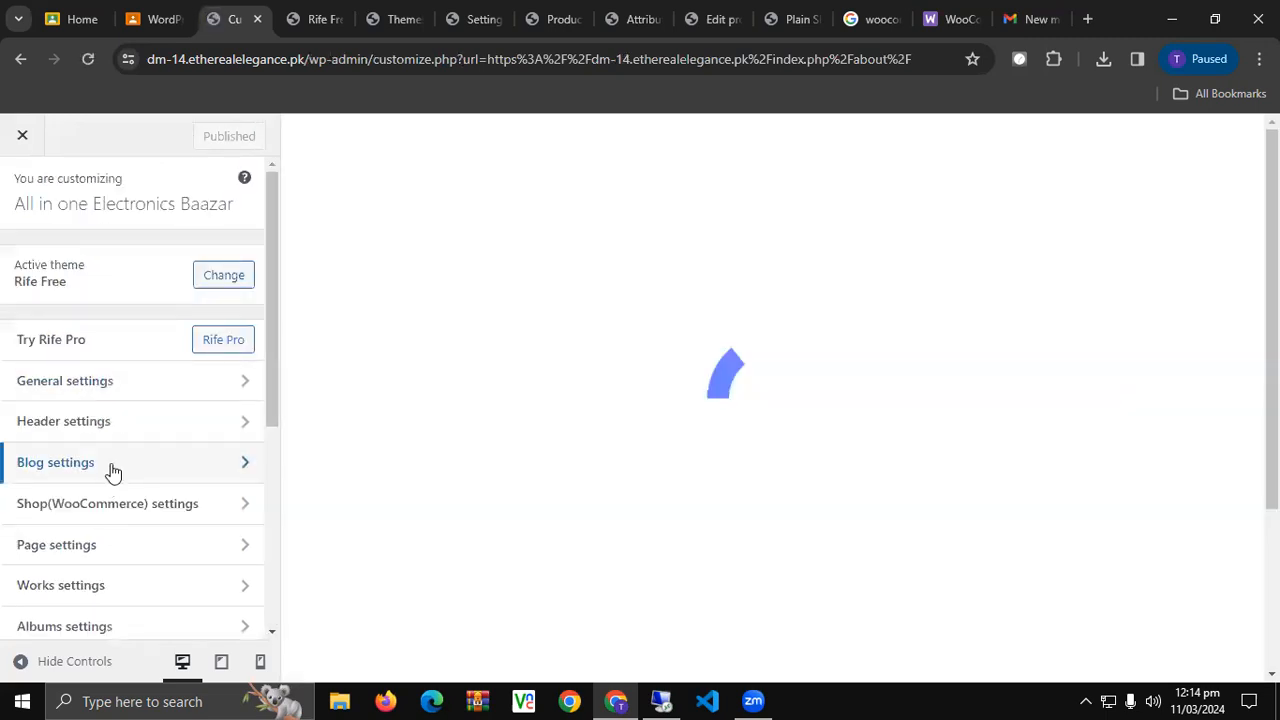
scroll(130, 462, "down", 1)
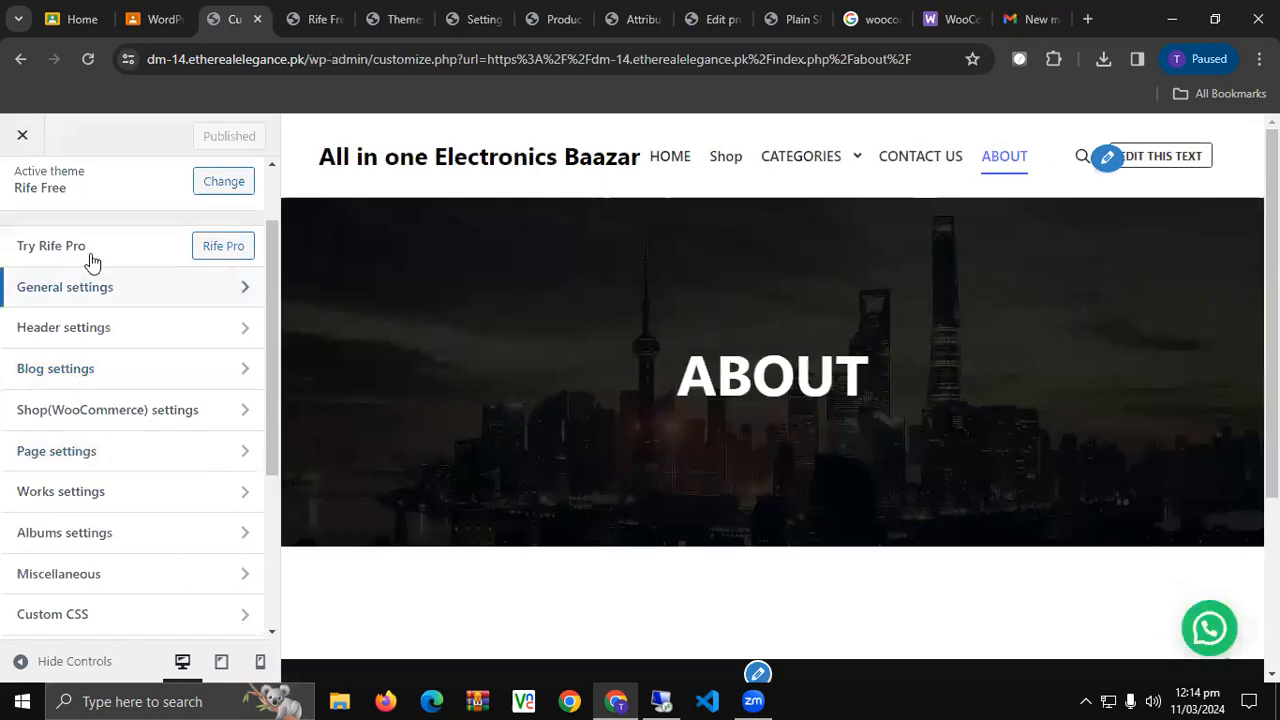
left_click(89, 291)
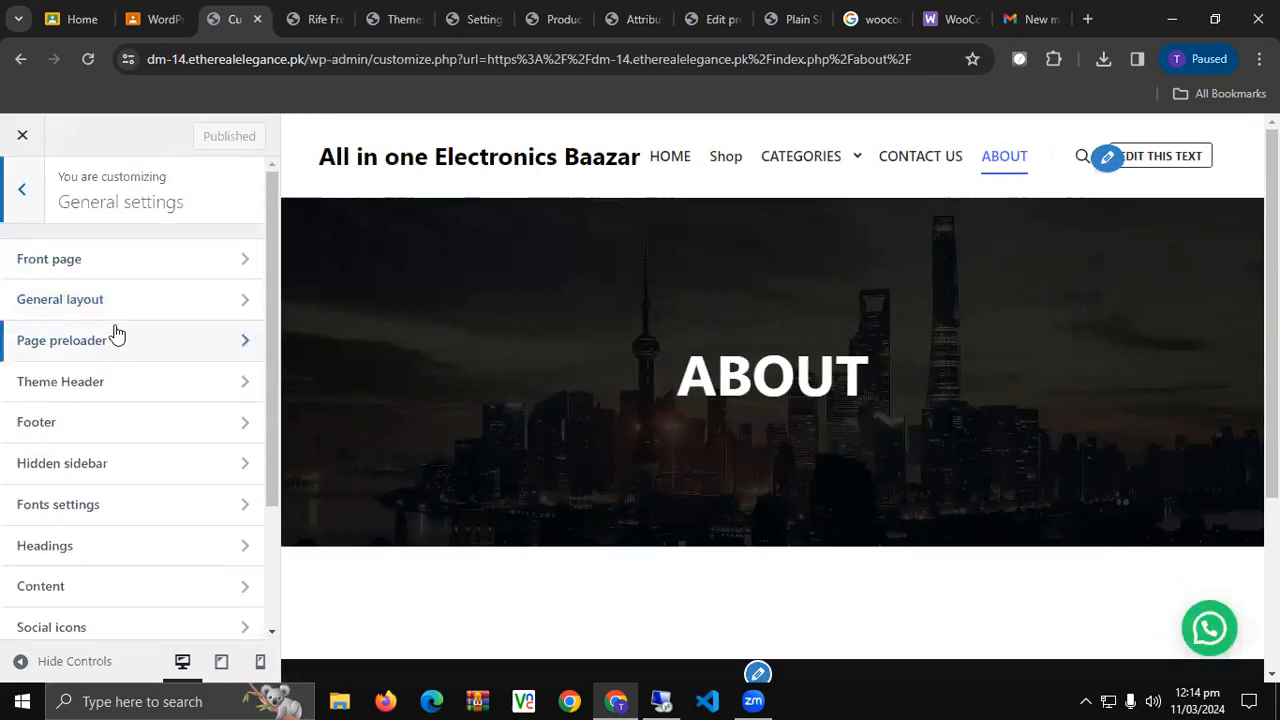
left_click(135, 430)
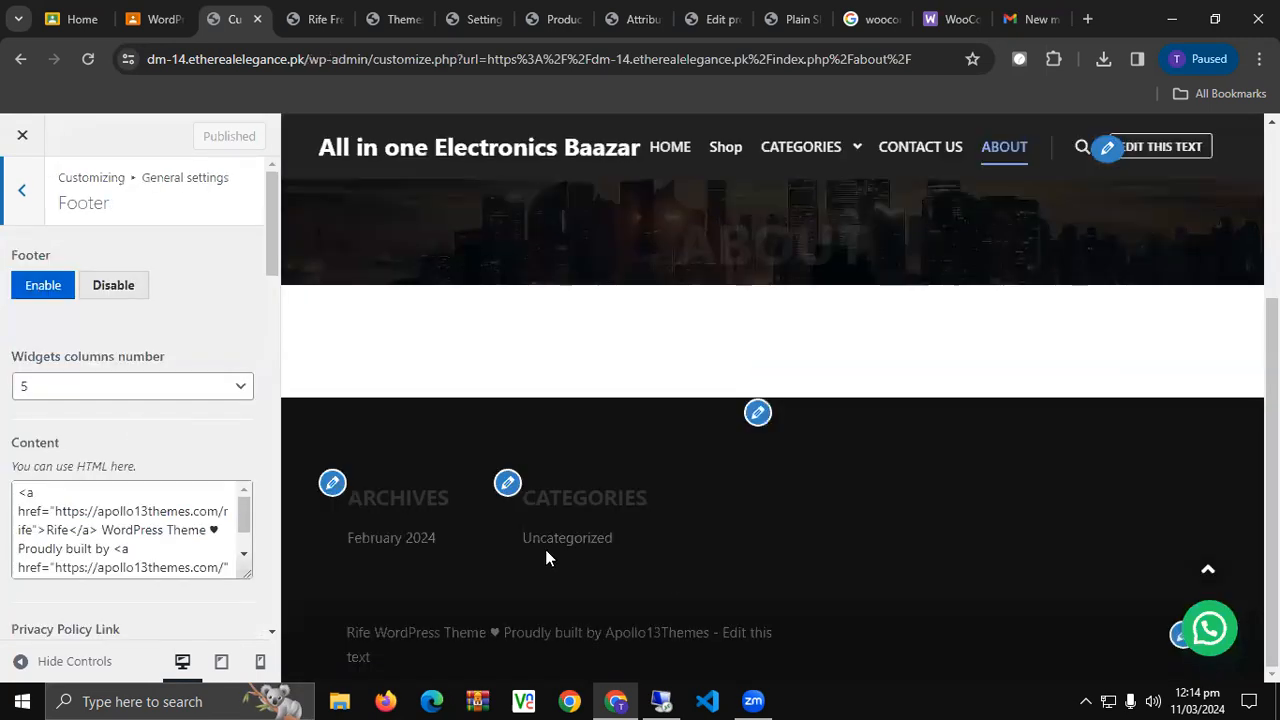
scroll(56, 525, "down", 1)
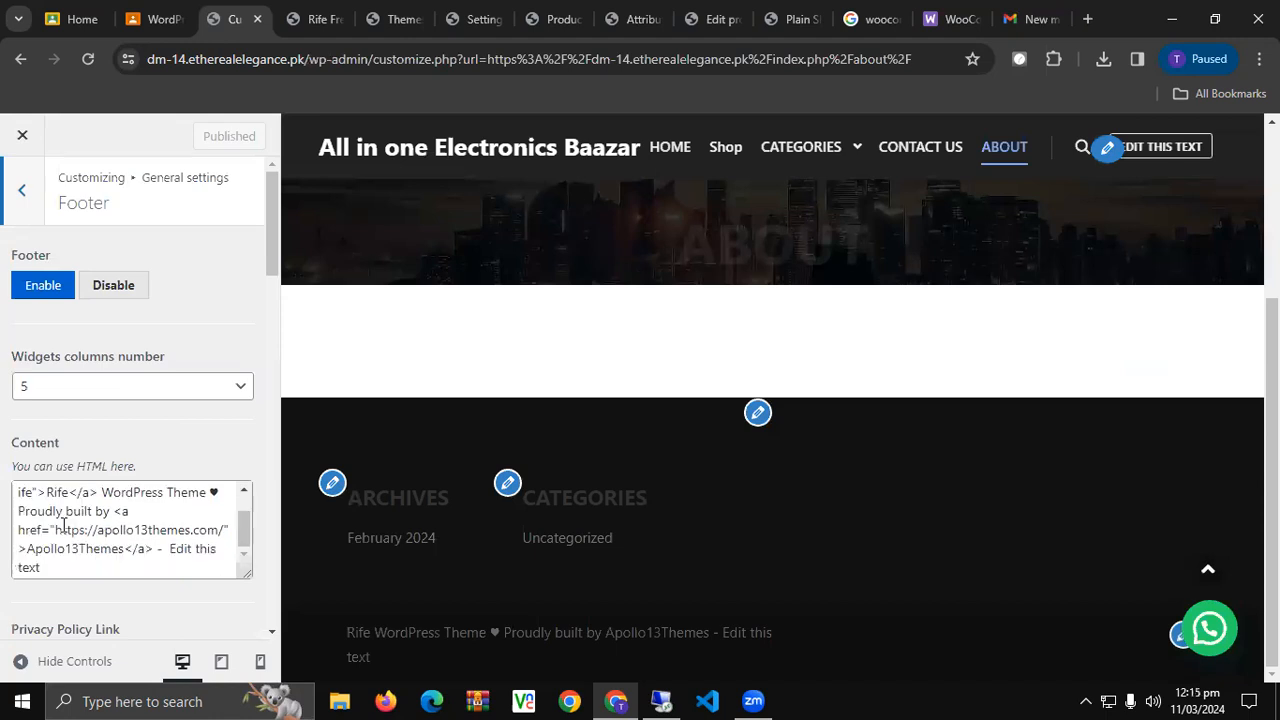
scroll(56, 522, "up", 1)
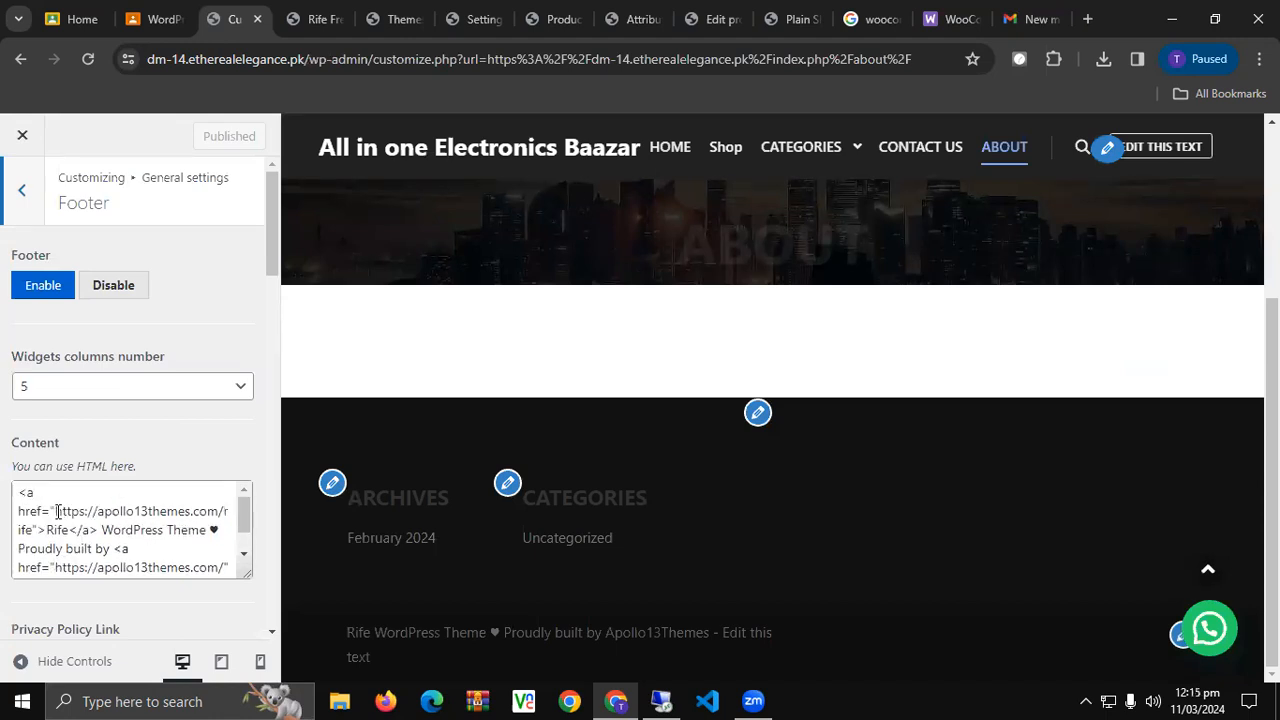
left_click(56, 511)
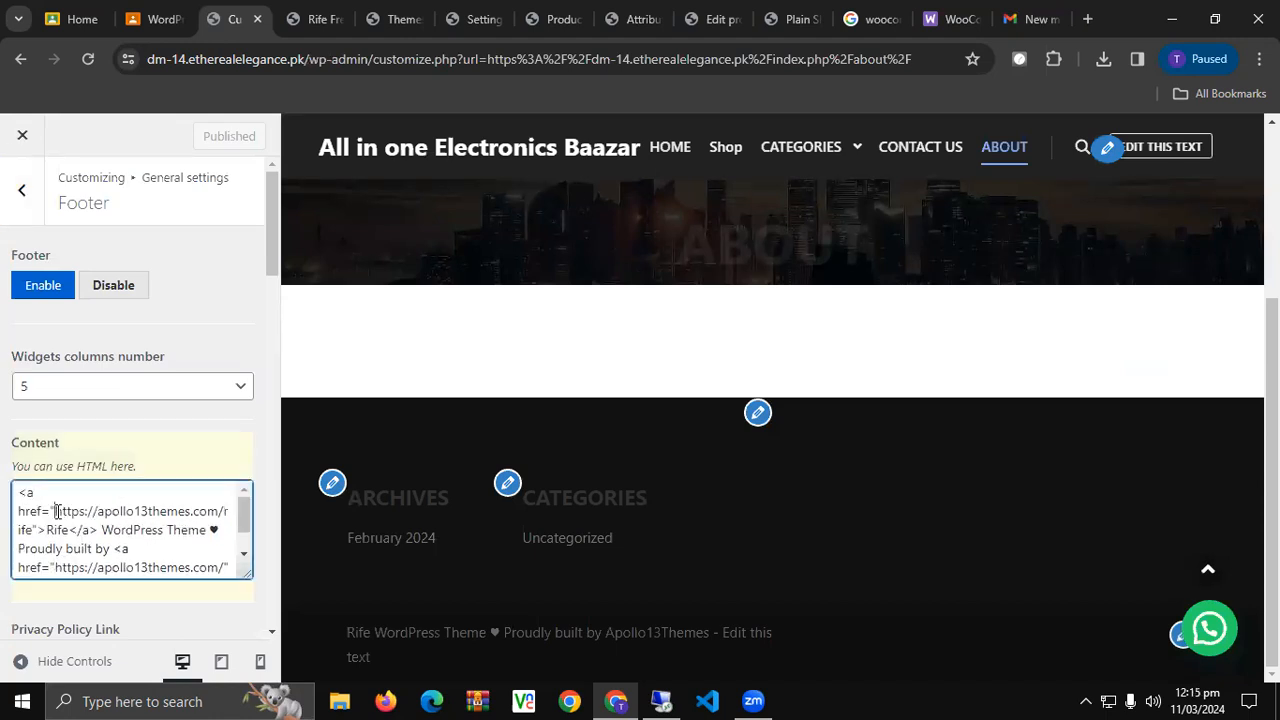
left_click_drag(54, 511, 33, 527)
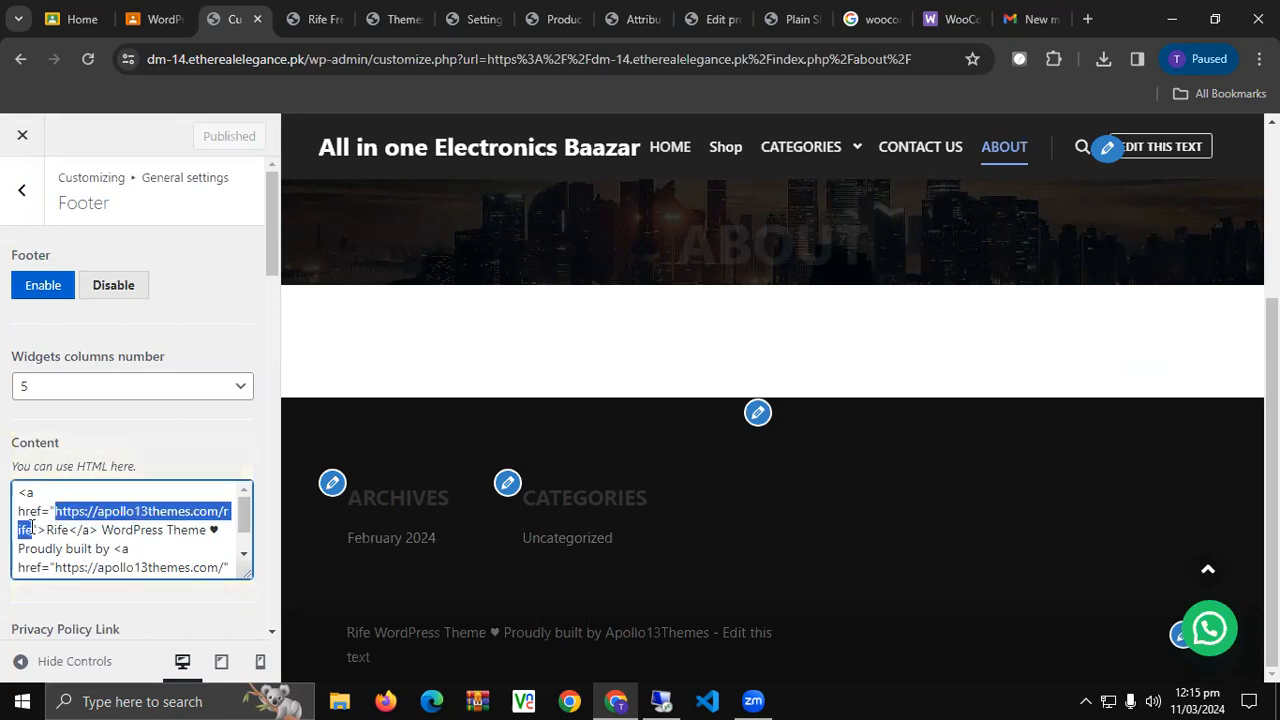
Copy the live site's web address from a new tab and return to the footer settings.
left_click(335, 12)
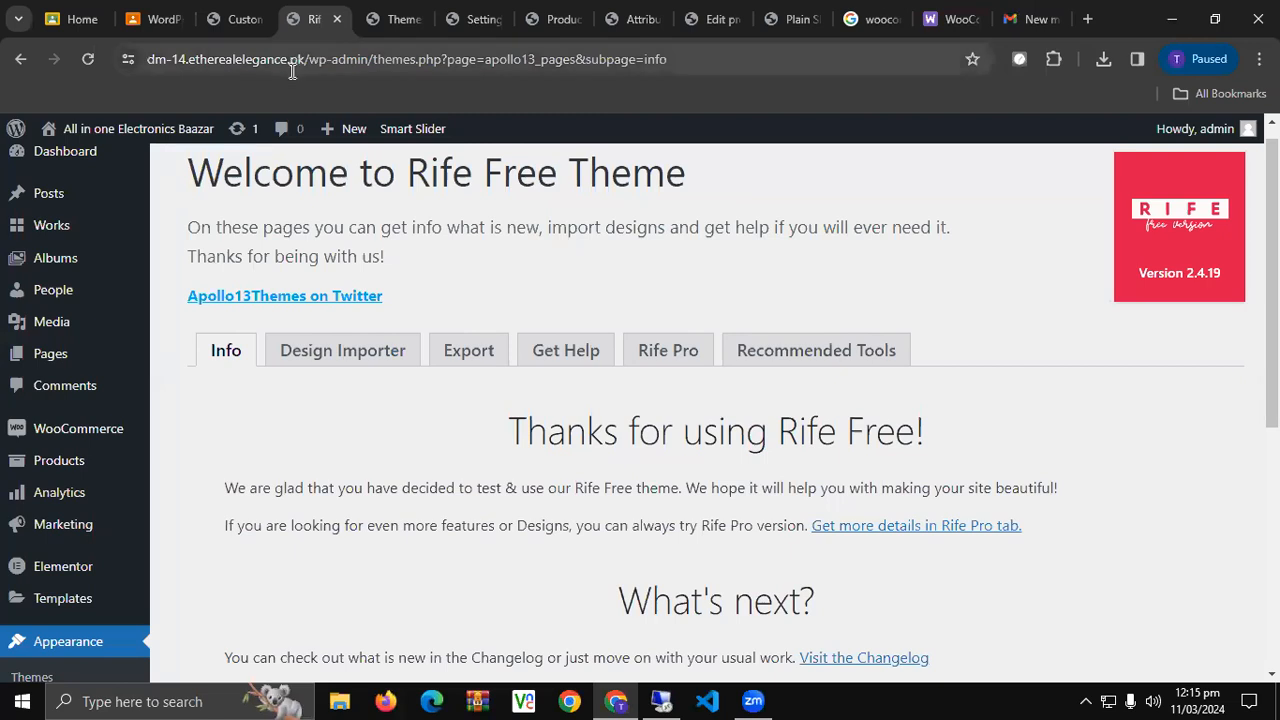
left_click(403, 12)
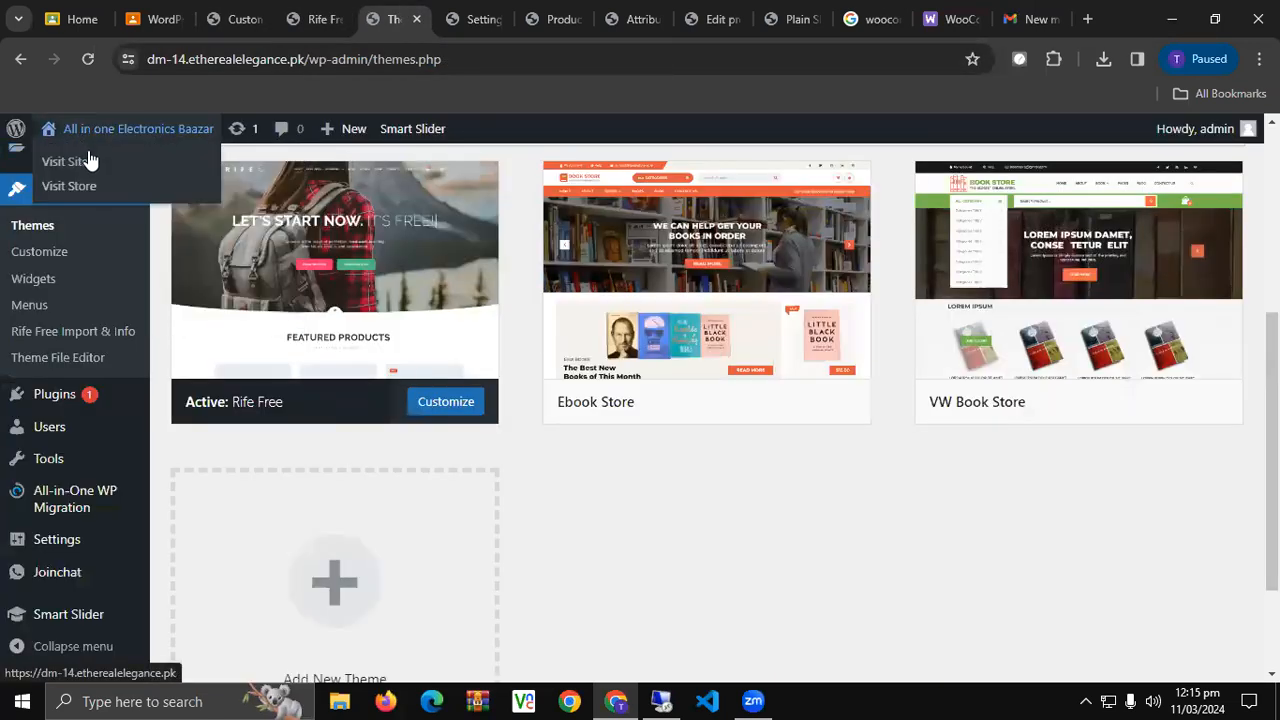
middle_click(104, 157)
left_click(434, 10)
left_click(329, 58)
key("ctrl+c")
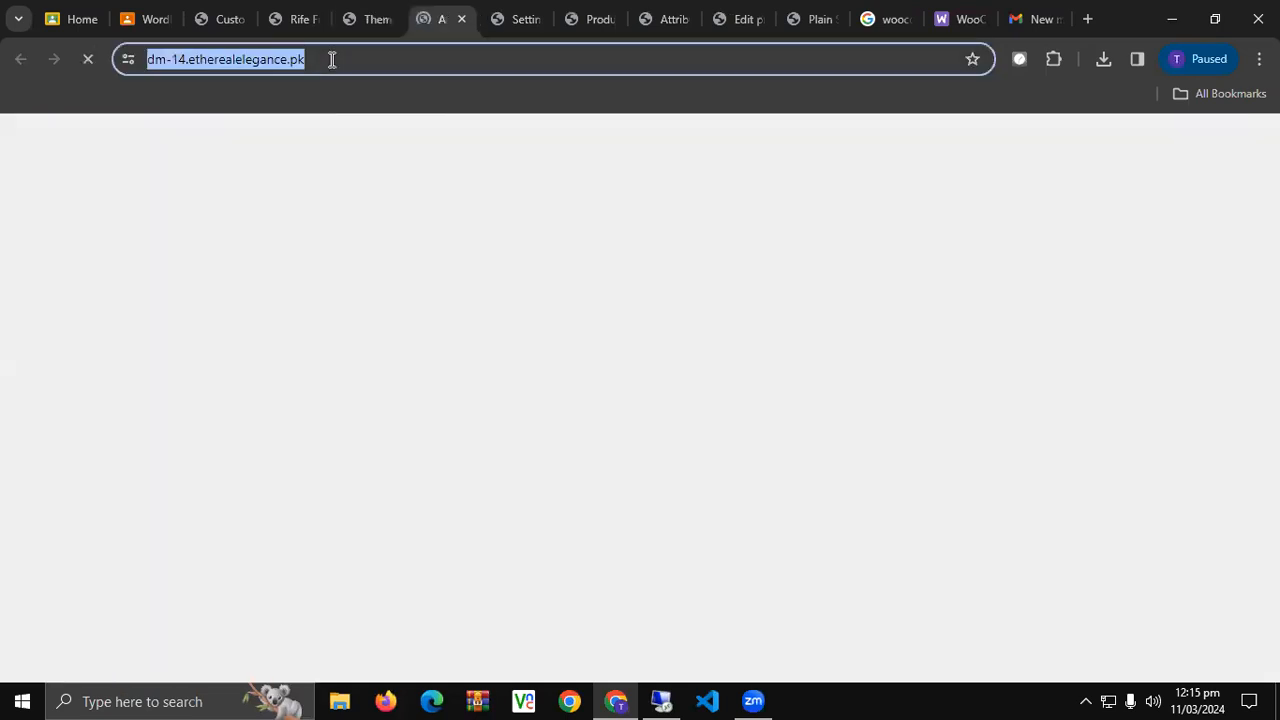
right_click(329, 58)
left_click(362, 189)
left_click(294, 8)
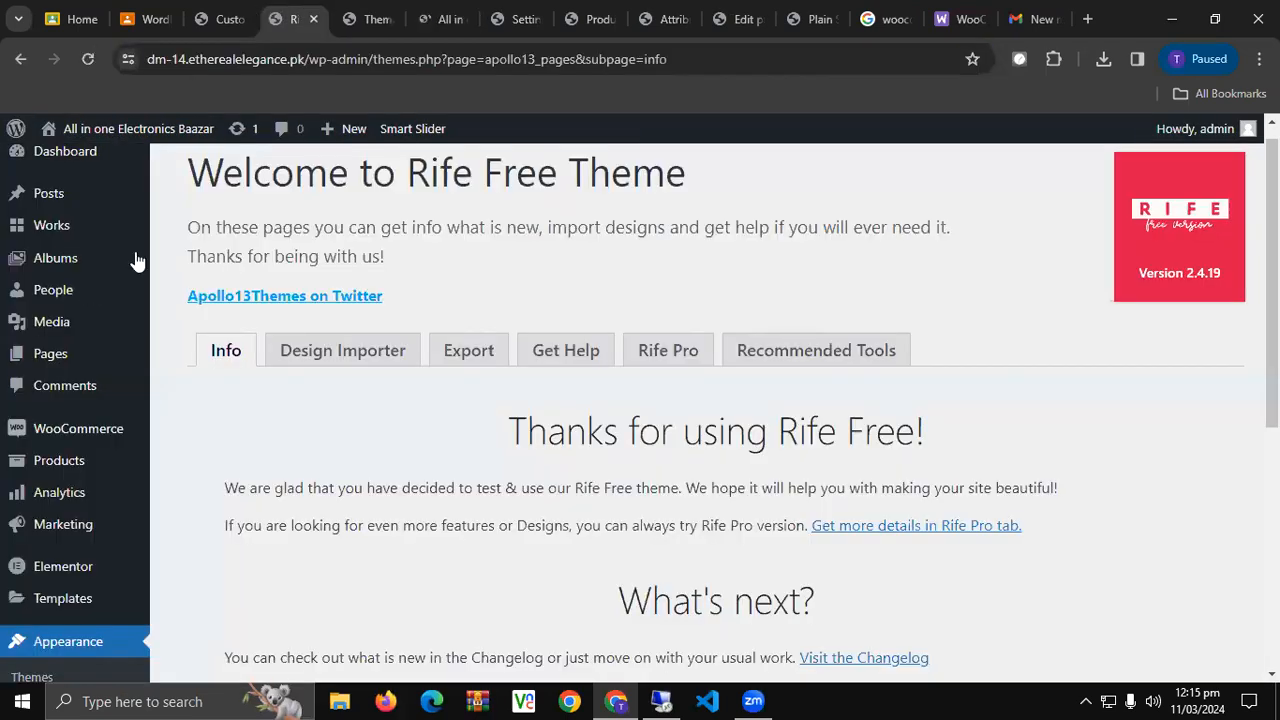
left_click(233, 20)
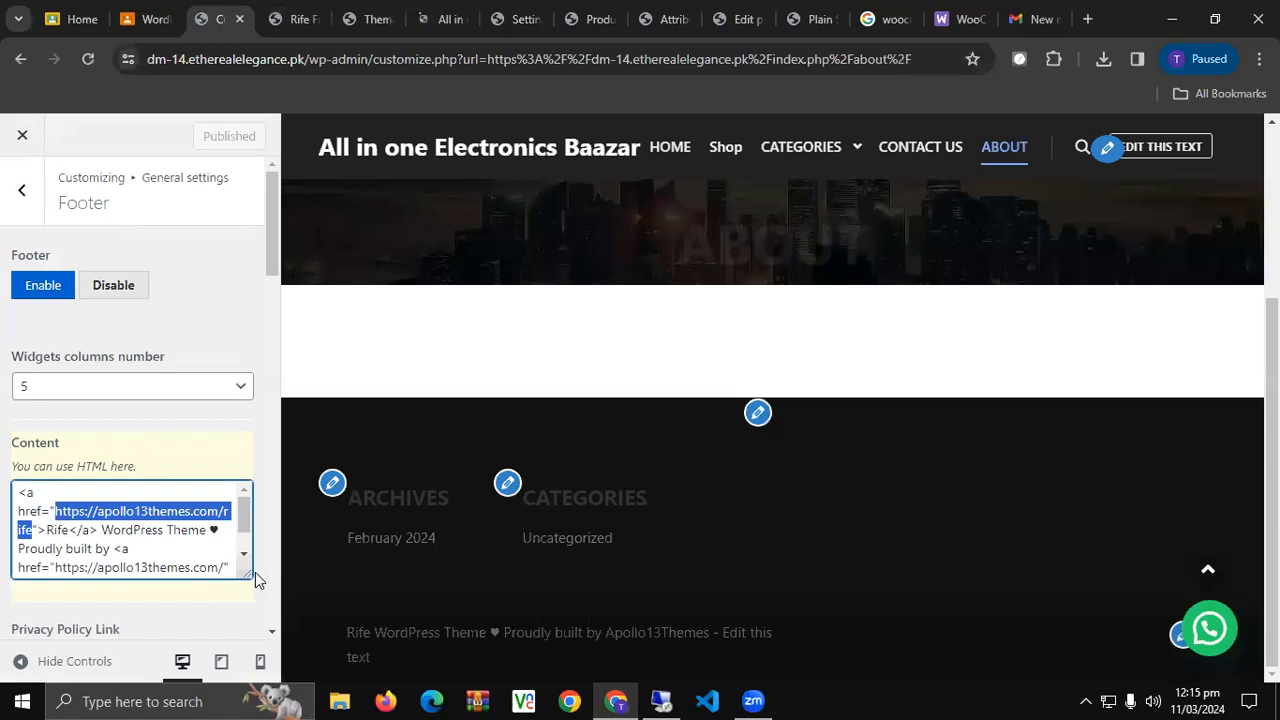
Link the footer credit to the site address and trim its text to just DM-14.
key("ctrl+v")
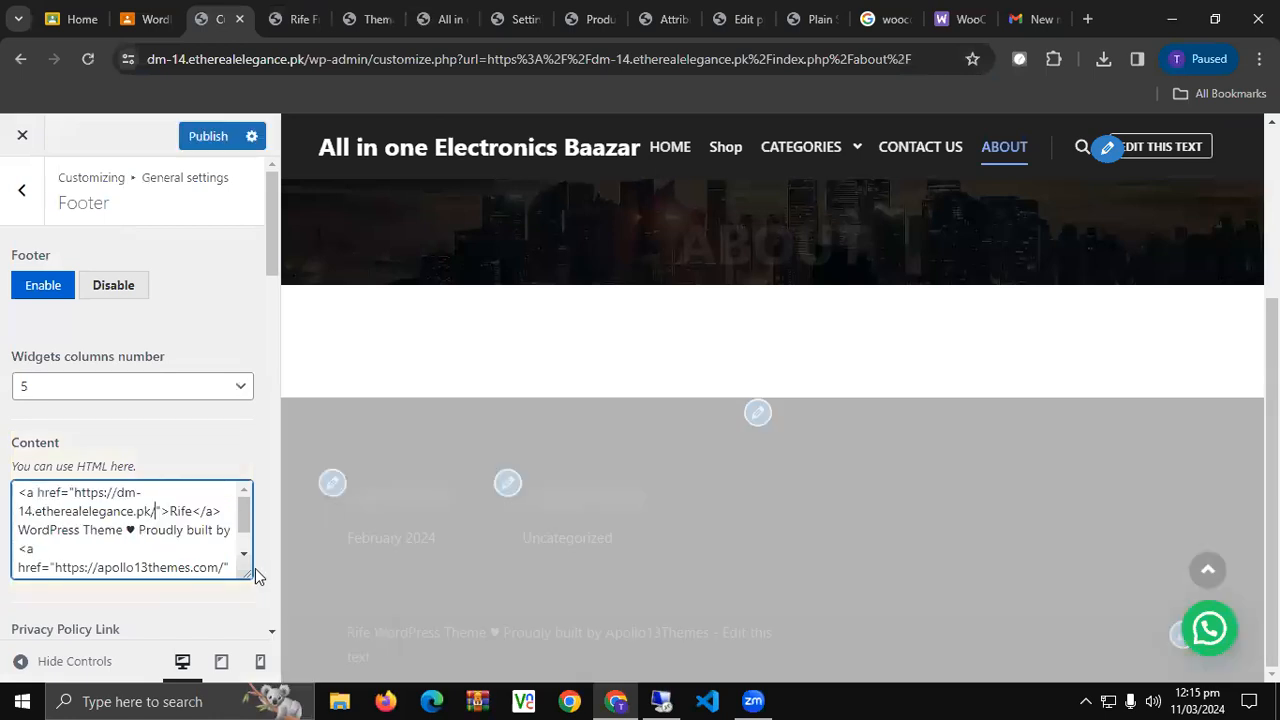
double_click(174, 512)
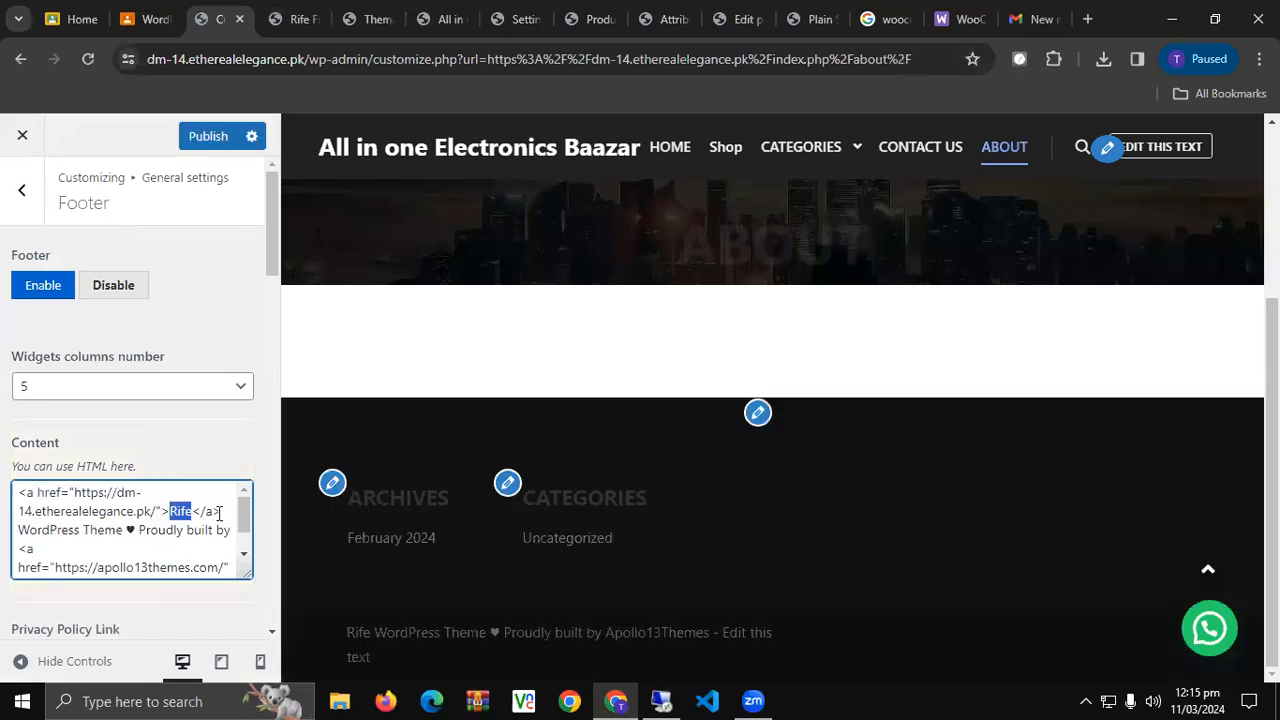
type("DM-14")
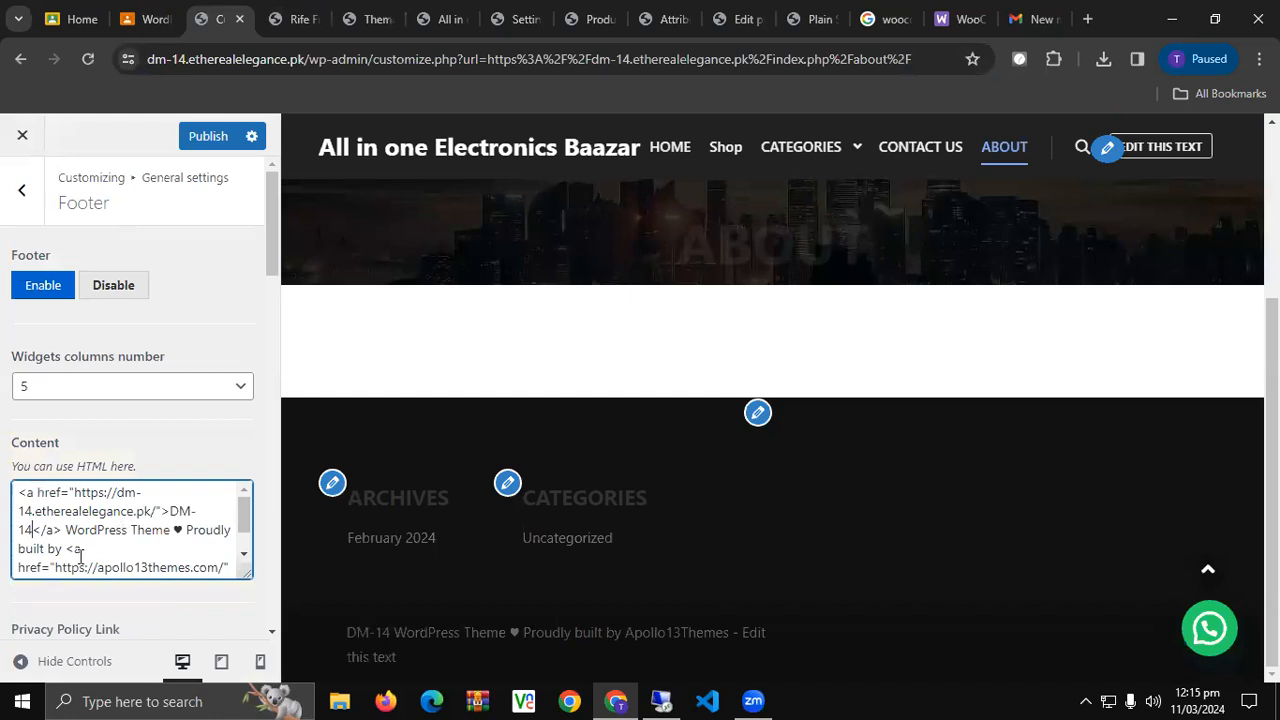
left_click_drag(90, 530, 61, 548)
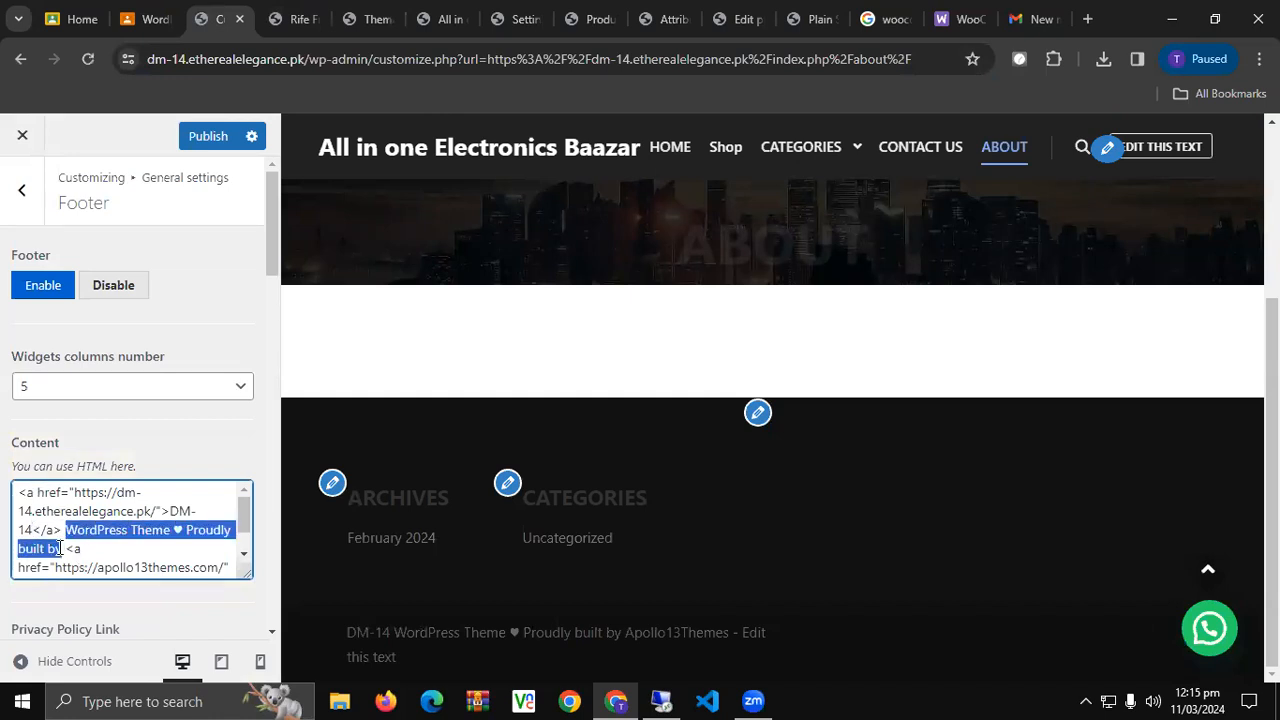
key("BackSpace")
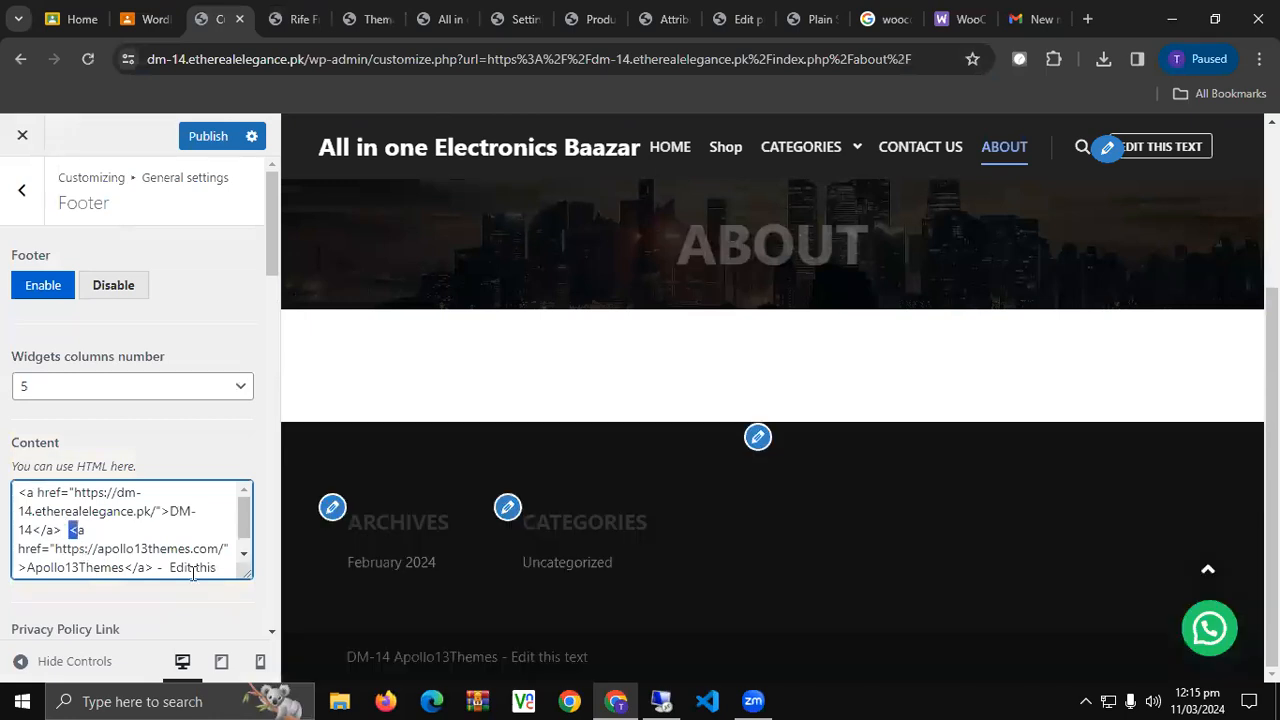
left_click_drag(72, 530, 213, 573)
key("BackSpace")
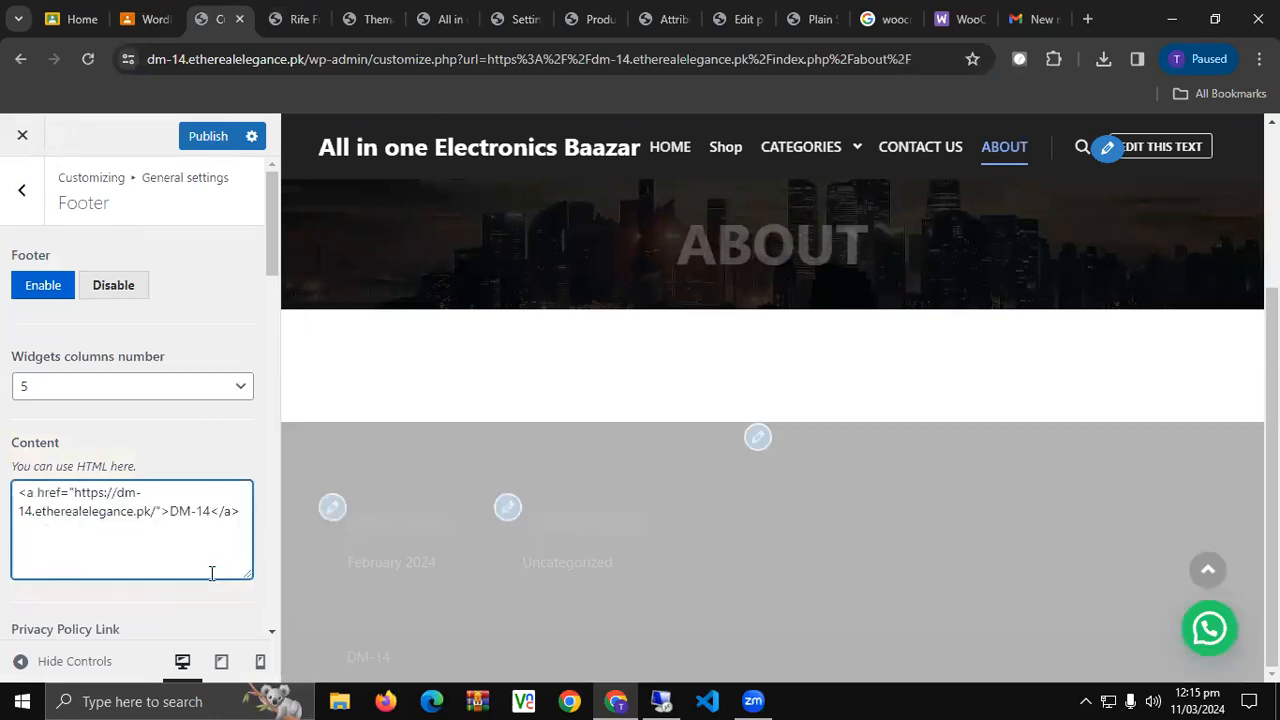
Publish the DM-14 footer credit and open the Categories footer widget for editing.
scroll(211, 573, "down", 2)
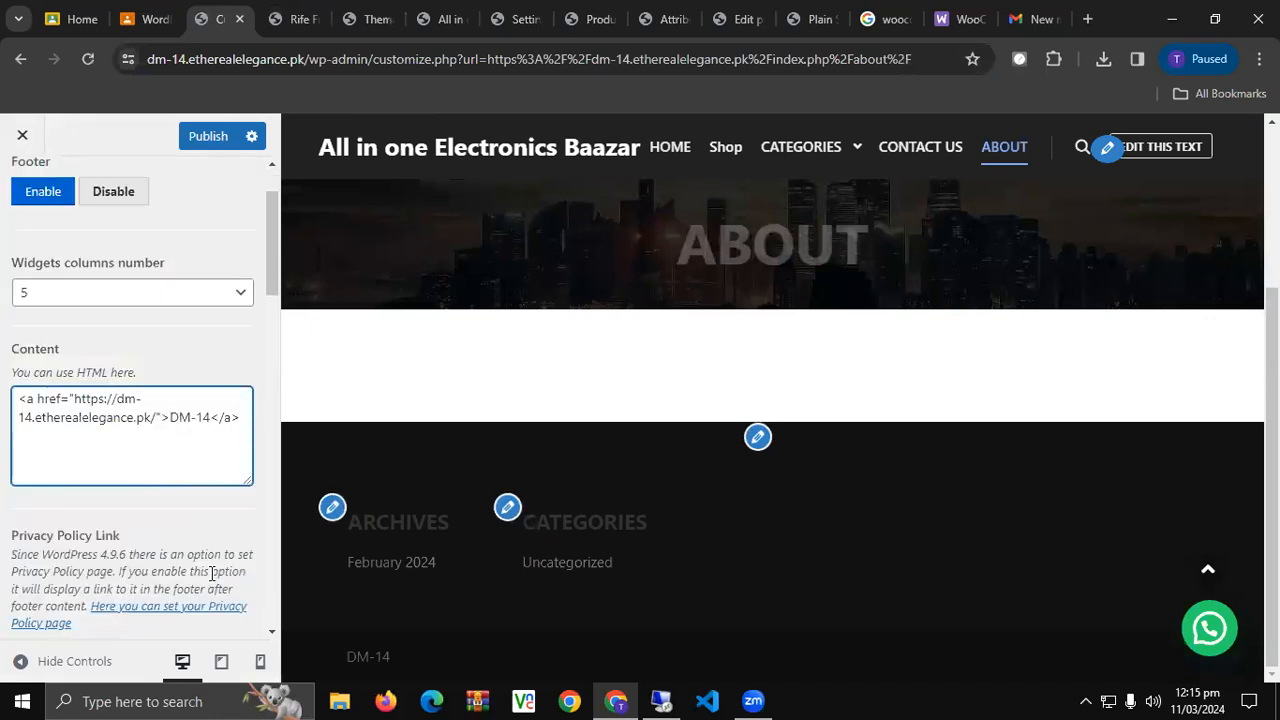
scroll(211, 573, "up", 1)
scroll(210, 574, "down", 3)
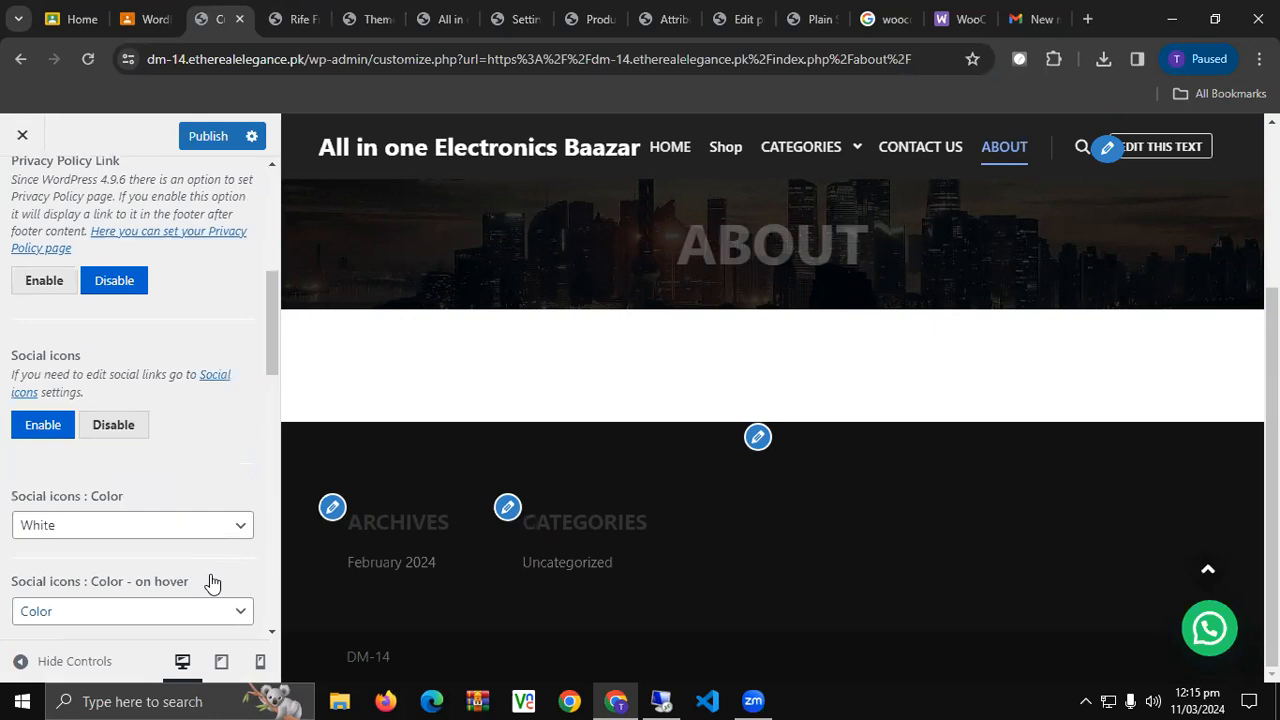
scroll(210, 578, "down", 4)
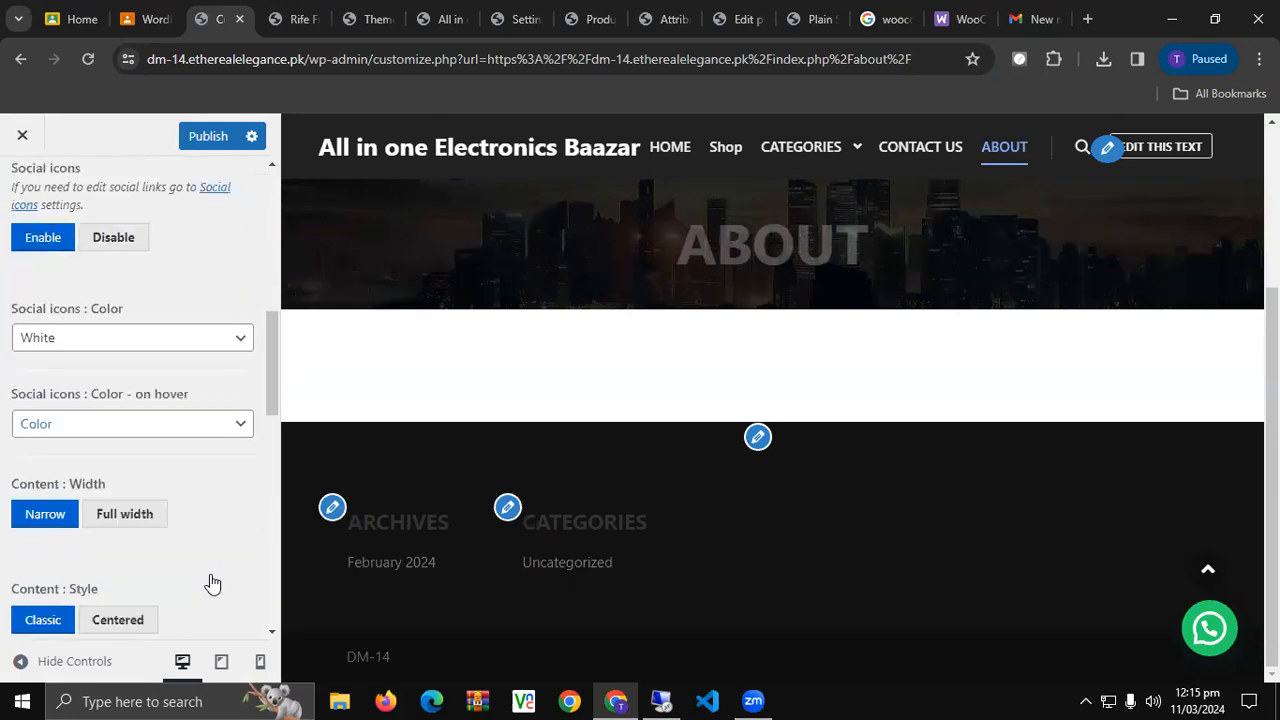
scroll(210, 582, "down", 3)
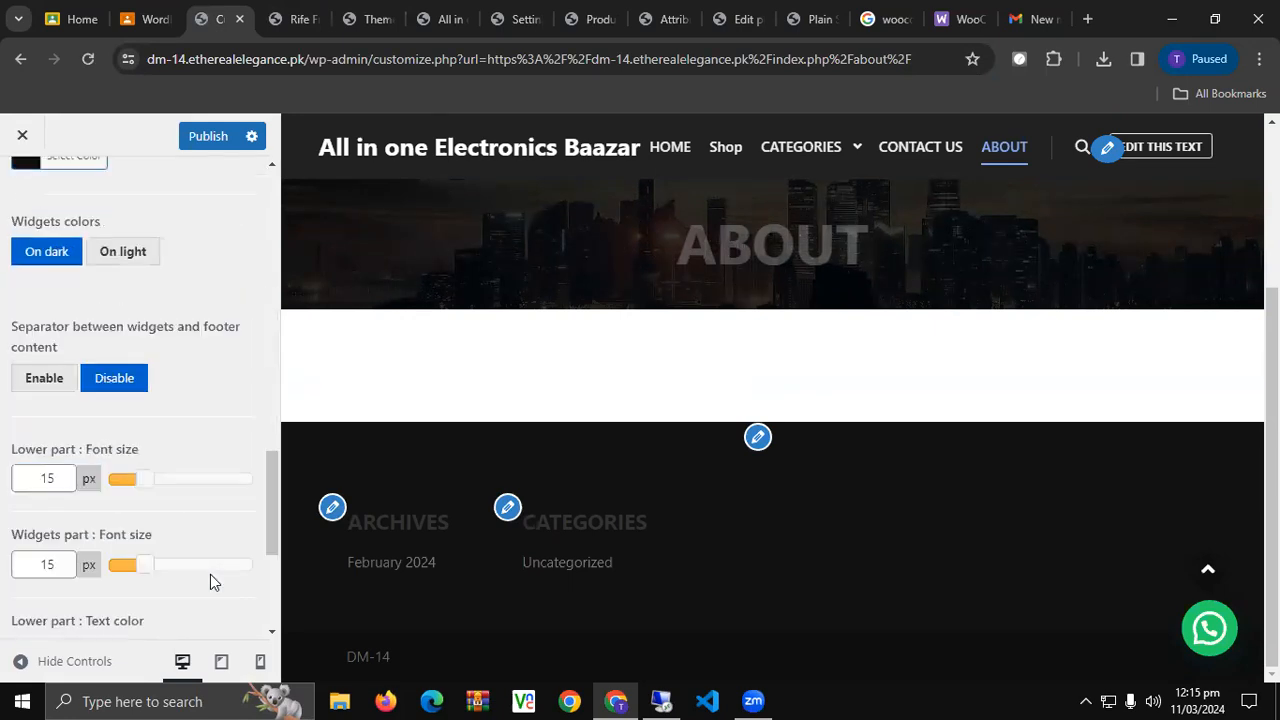
scroll(210, 574, "down", 2)
scroll(210, 574, "up", 5)
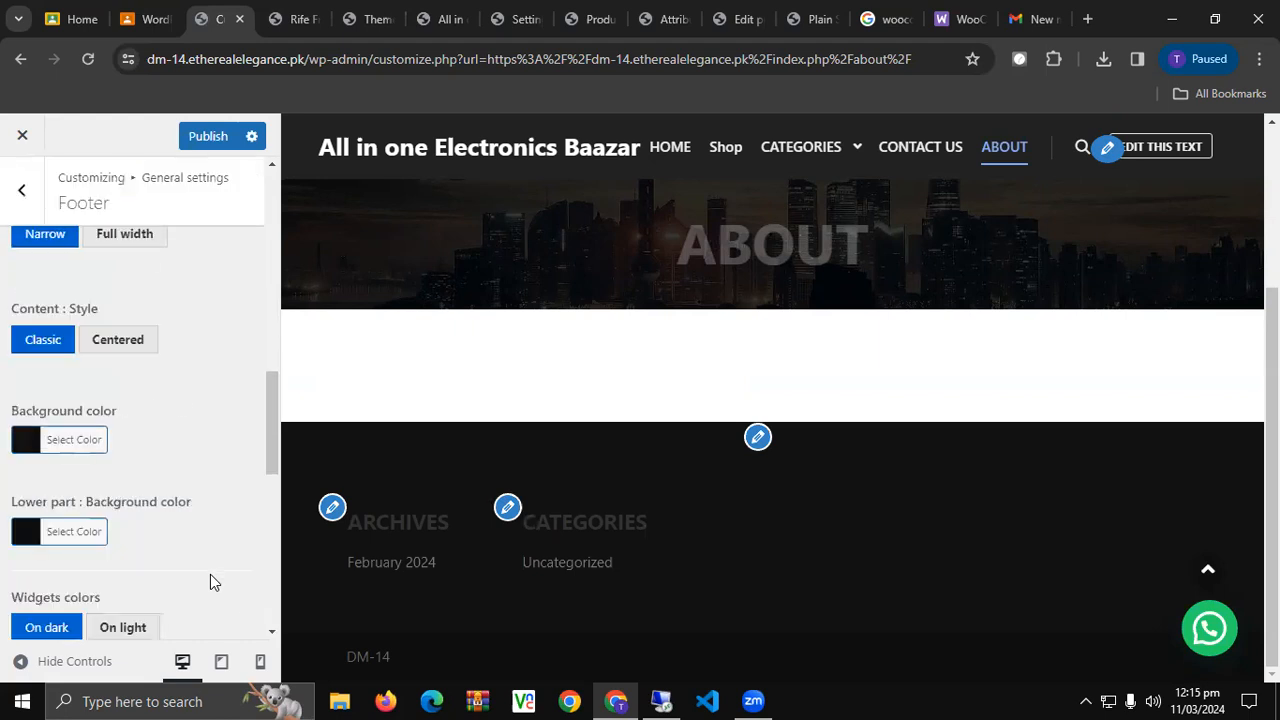
scroll(210, 574, "up", 3)
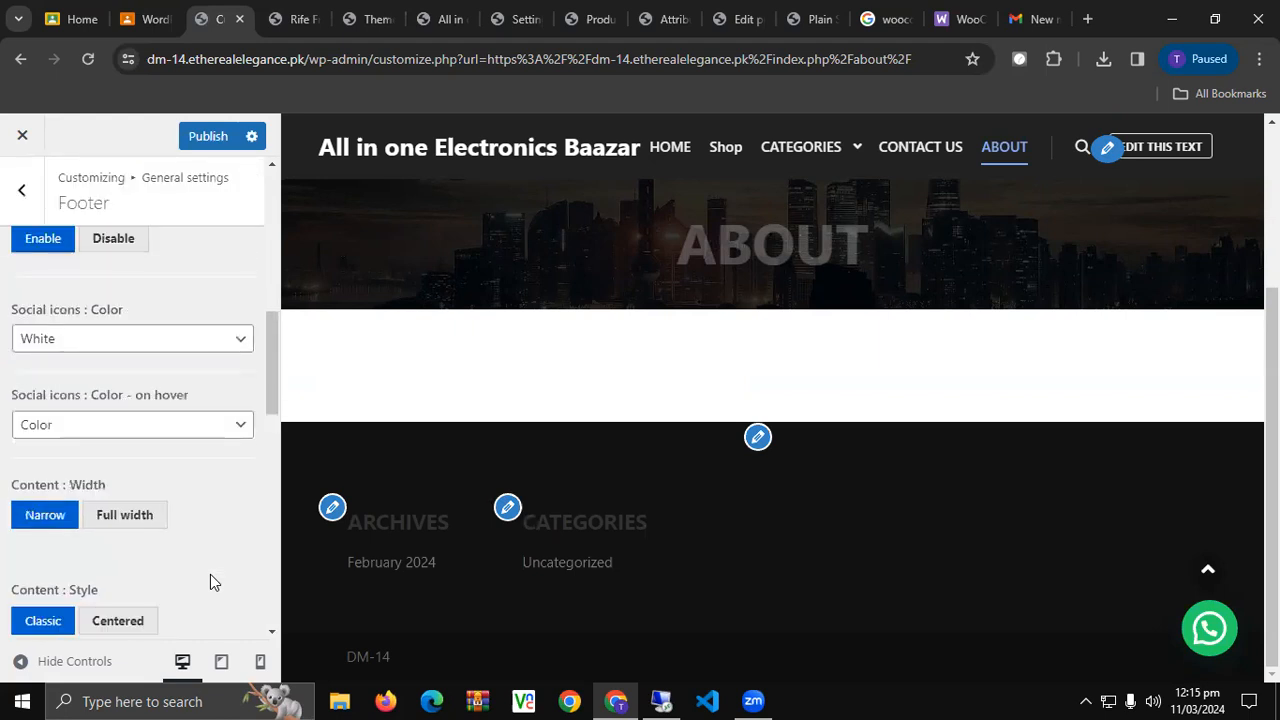
scroll(210, 582, "up", 1)
scroll(531, 596, "up", 3)
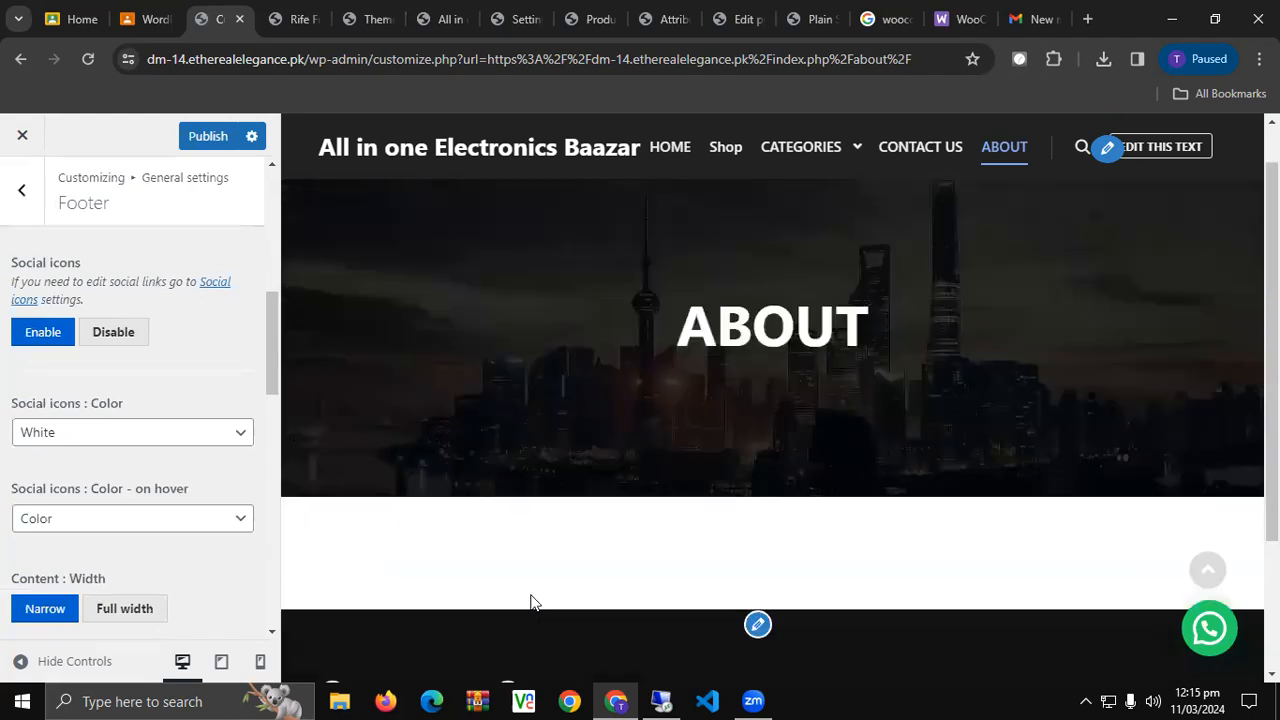
scroll(531, 596, "down", 3)
scroll(529, 600, "up", 3)
scroll(529, 600, "down", 3)
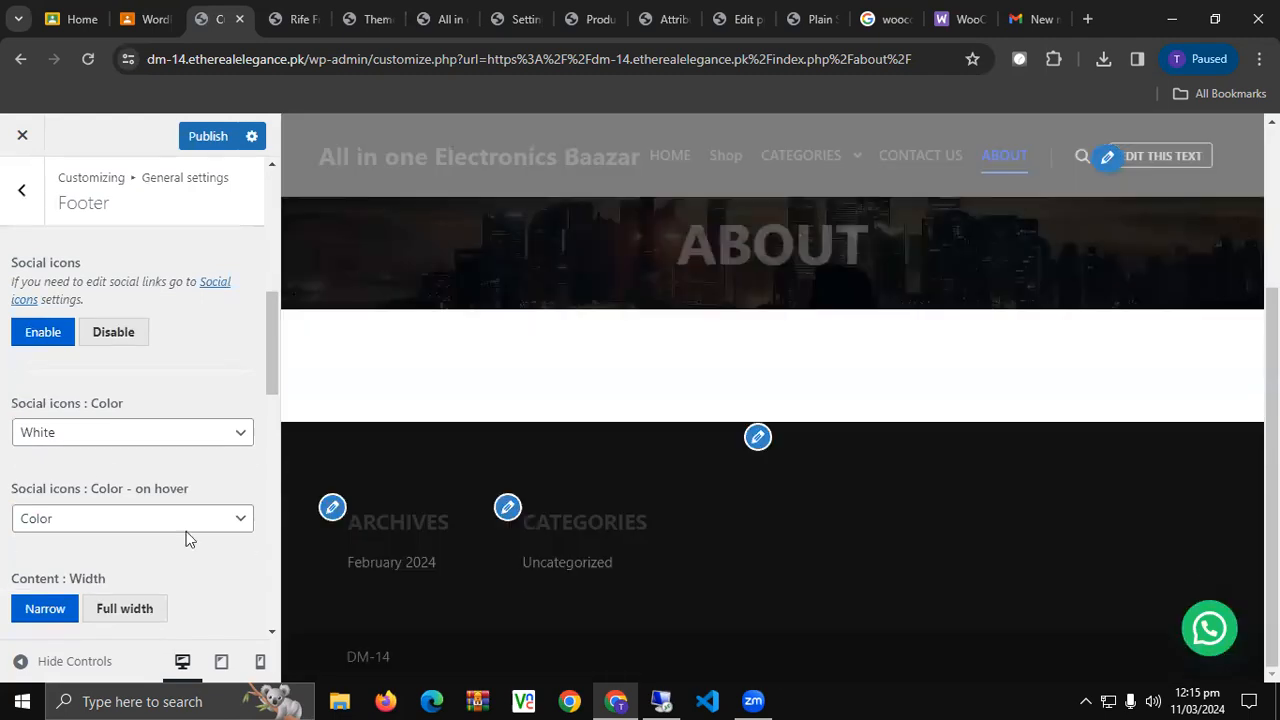
scroll(88, 457, "up", 4)
scroll(159, 480, "up", 2)
left_click(208, 136)
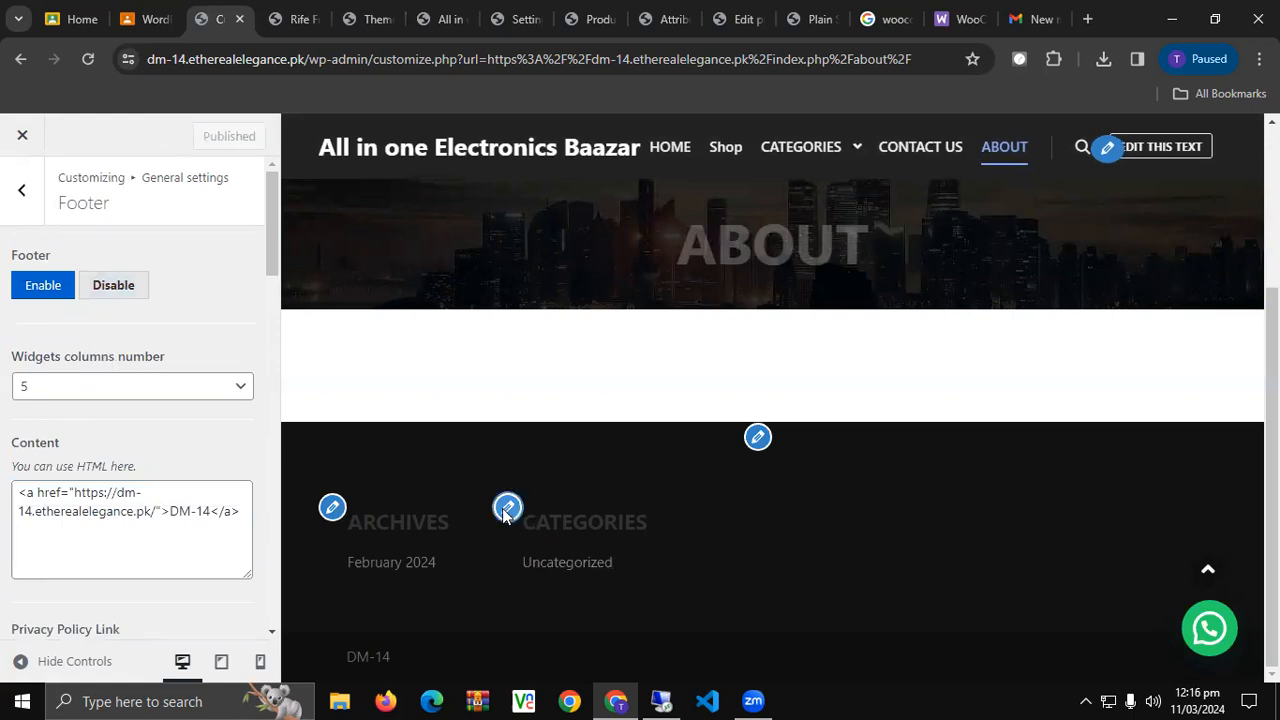
left_click(507, 510)
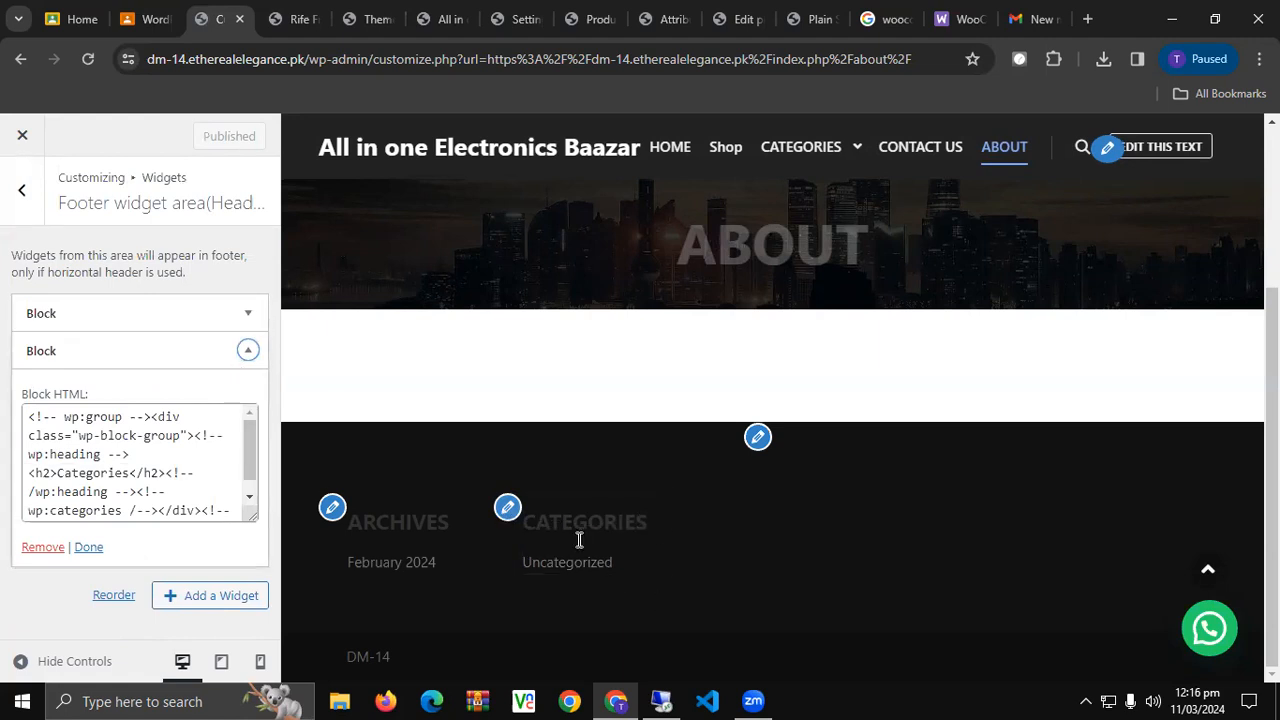
scroll(140, 450, "down", 1)
scroll(140, 487, "up", 1)
Remove the Categories and Archives blocks from the footer widget area.
scroll(137, 488, "down", 1)
scroll(135, 490, "up", 1)
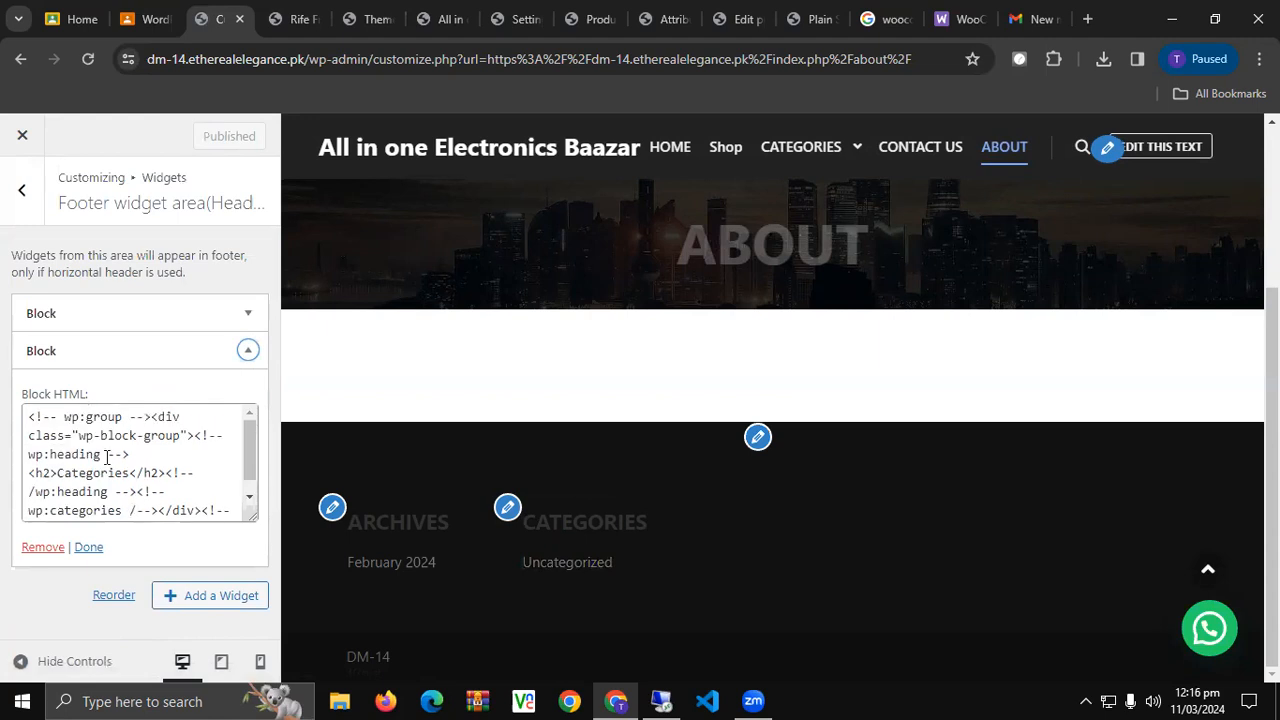
left_click(248, 354)
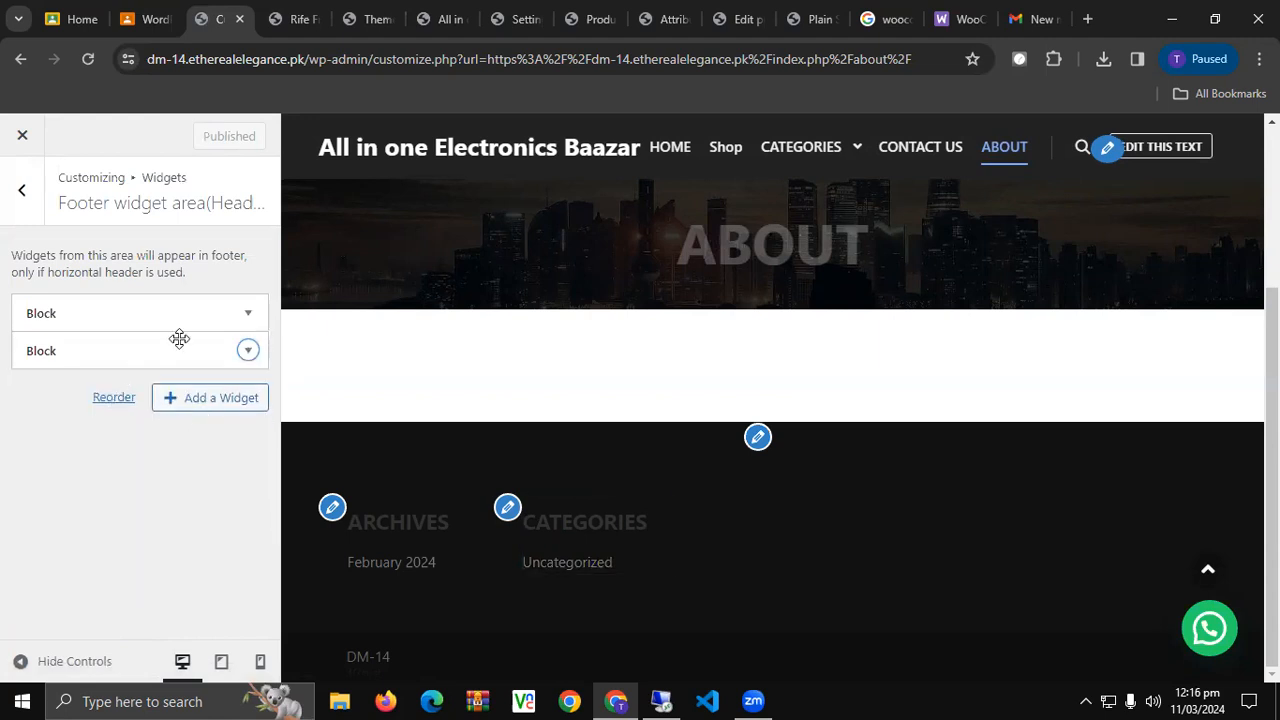
left_click(248, 350)
left_click(40, 548)
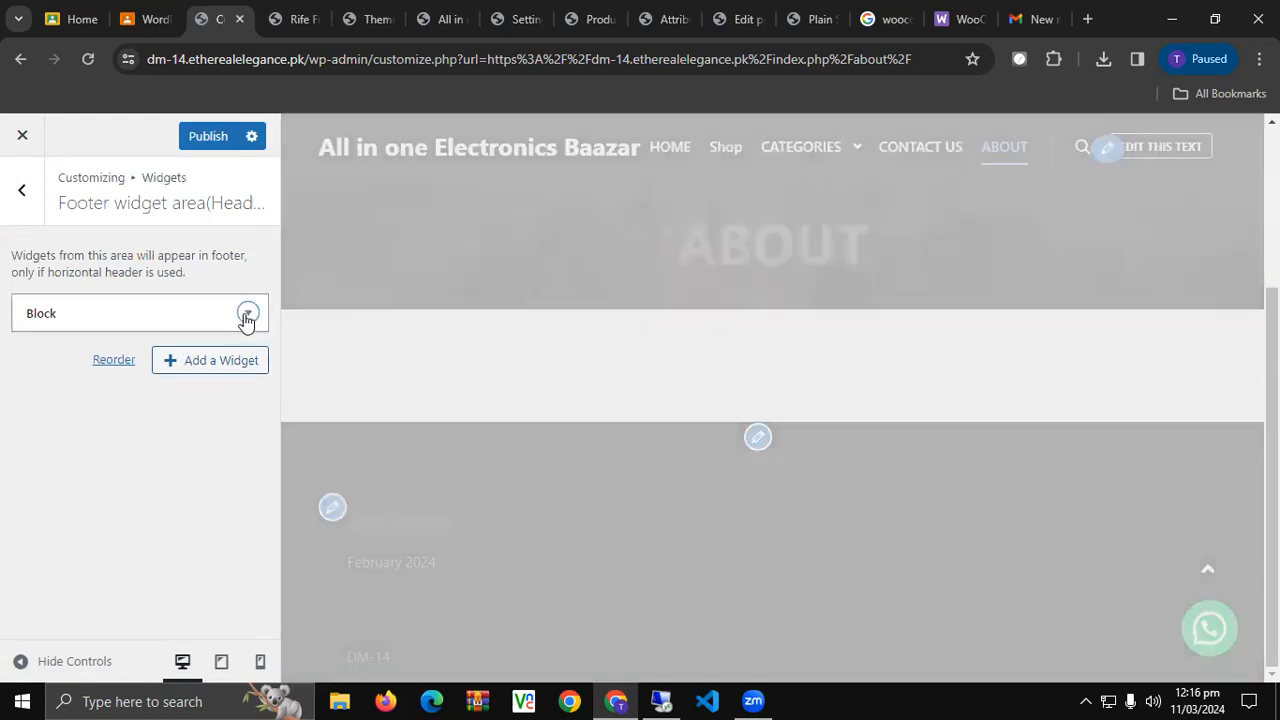
left_click(248, 313)
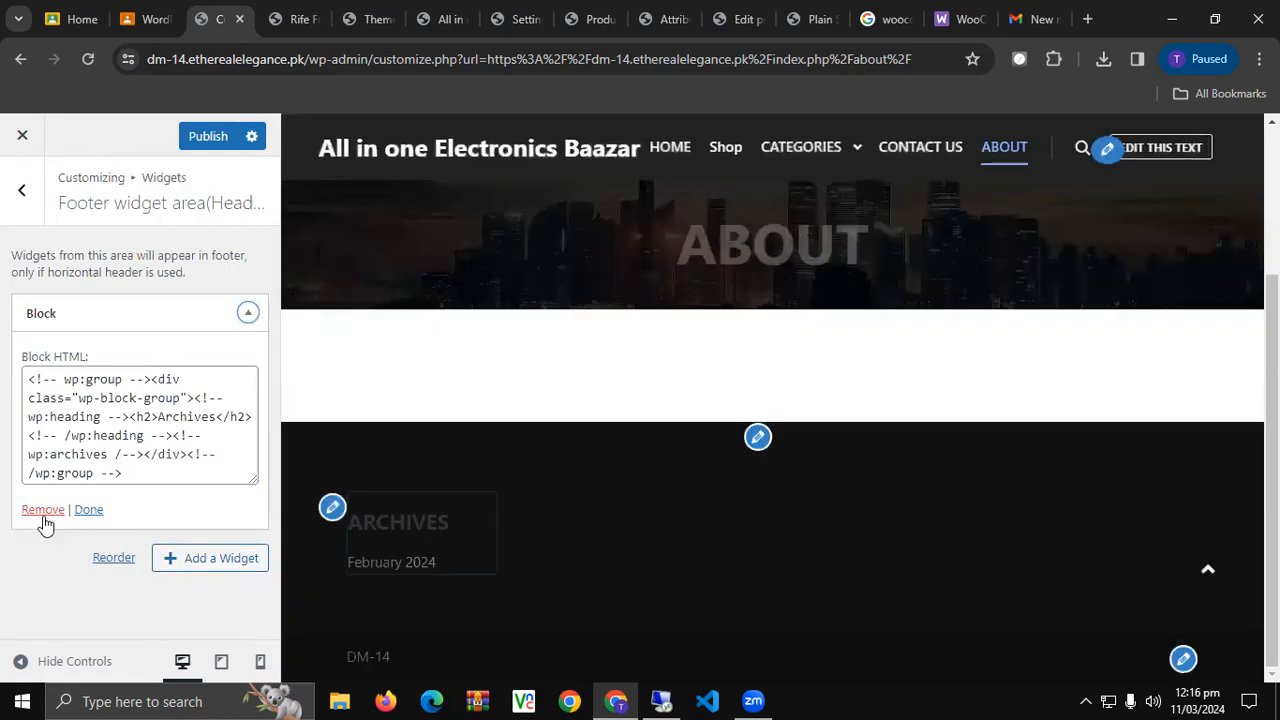
left_click(42, 510)
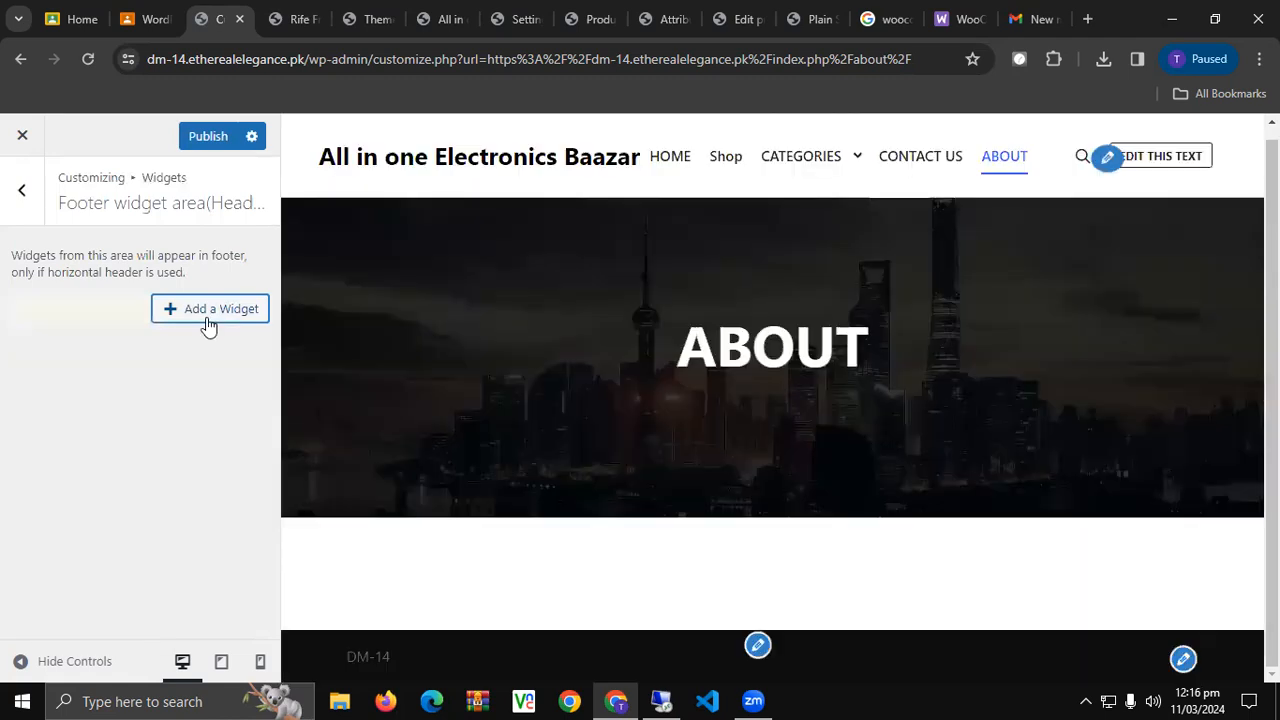
Add an Apollo13Themes Custom Menu widget showing my menu, titled 'Shop by Menu', and publish.
left_click(205, 321)
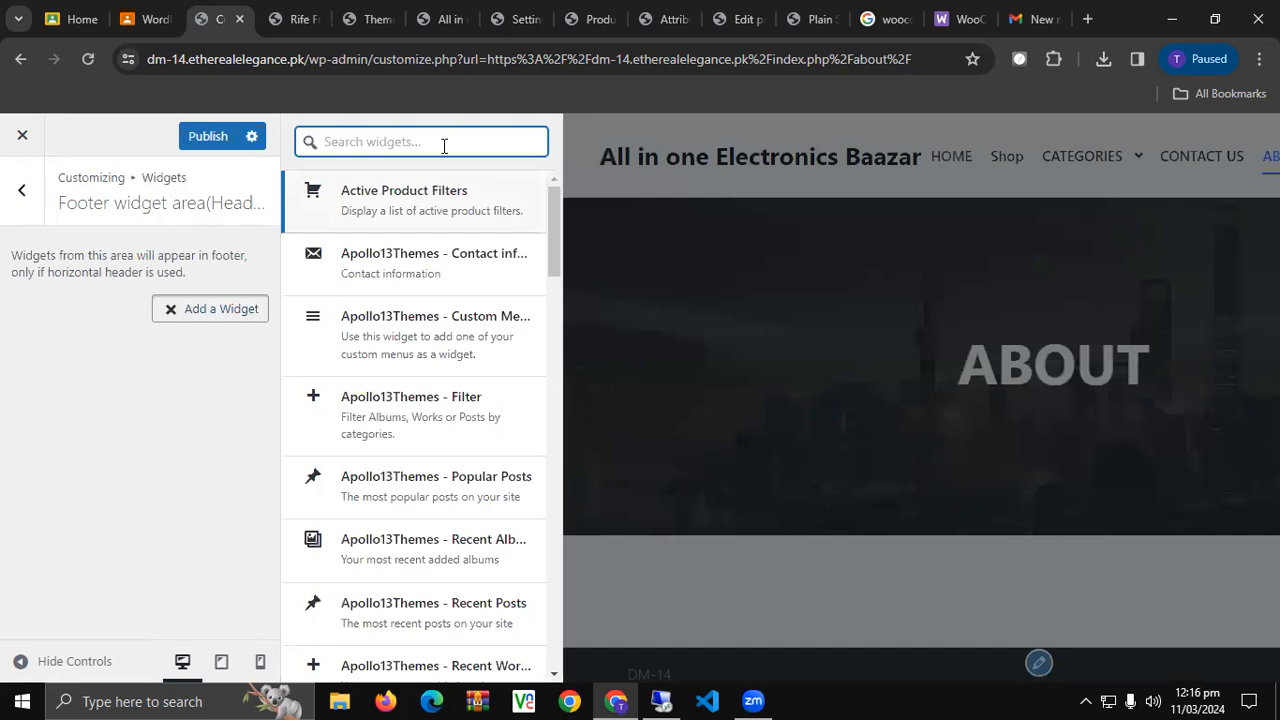
type("Menu")
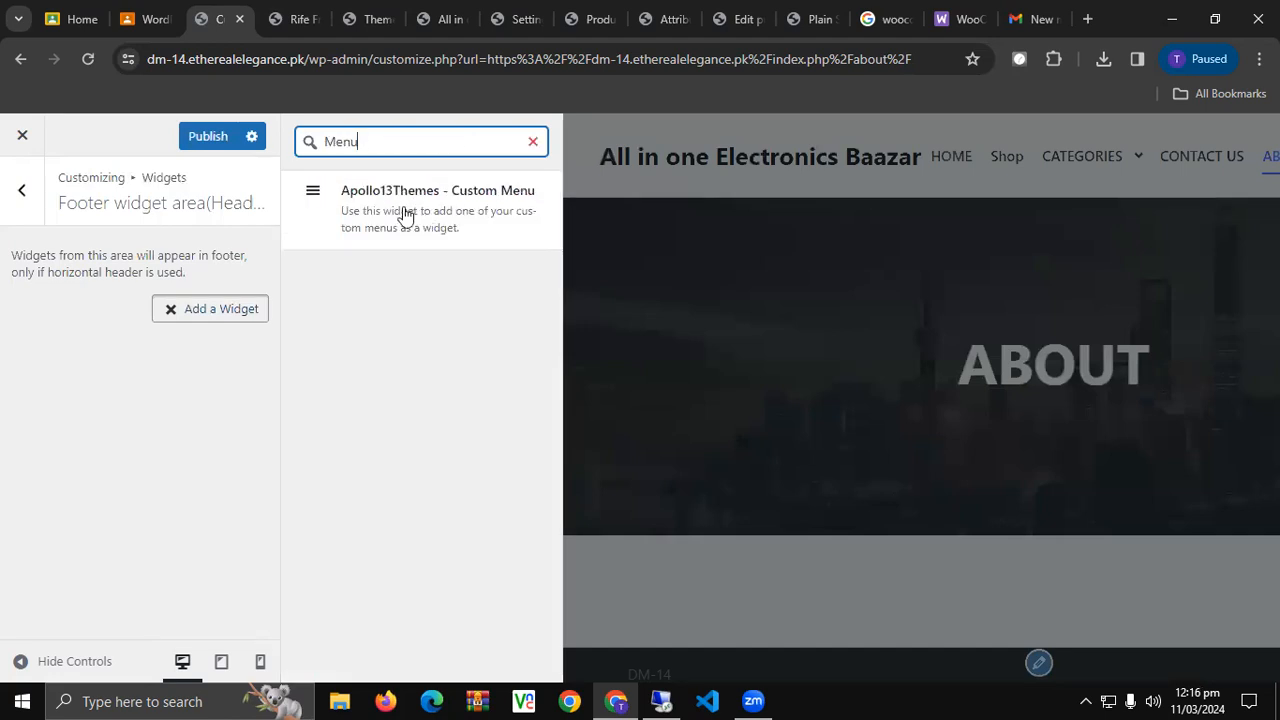
left_click(323, 197)
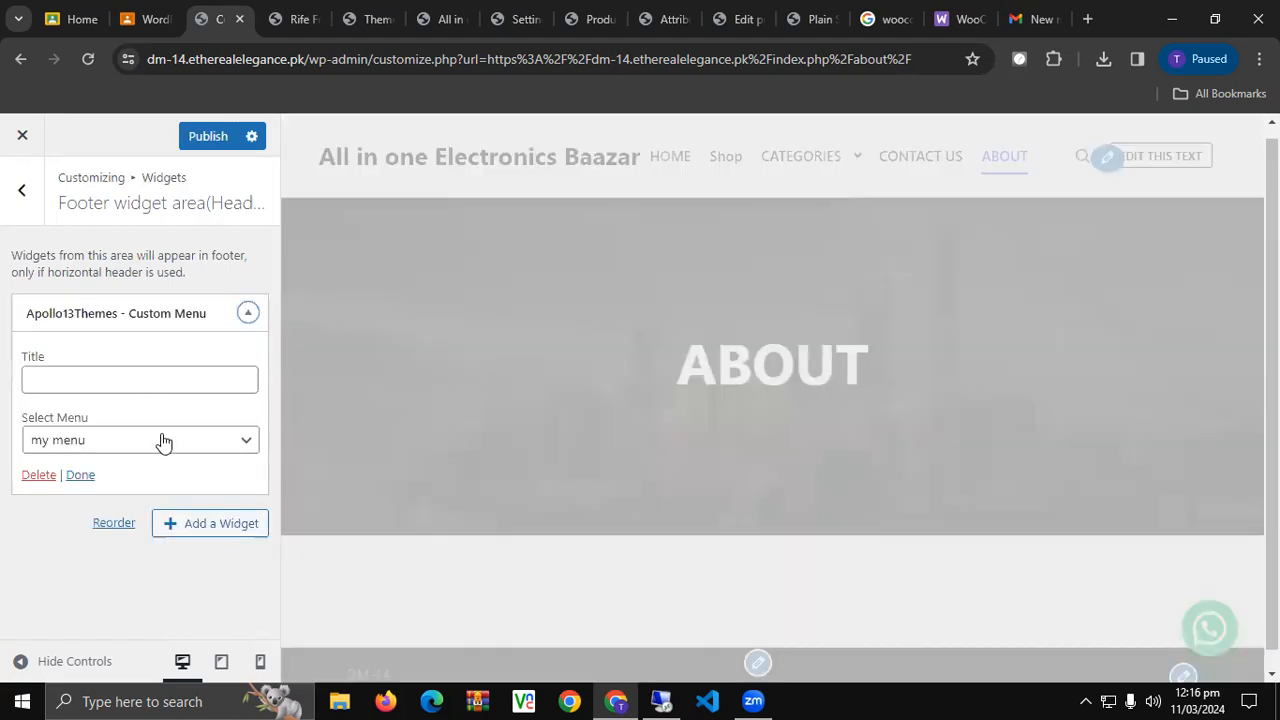
left_click(163, 443)
left_click(110, 382)
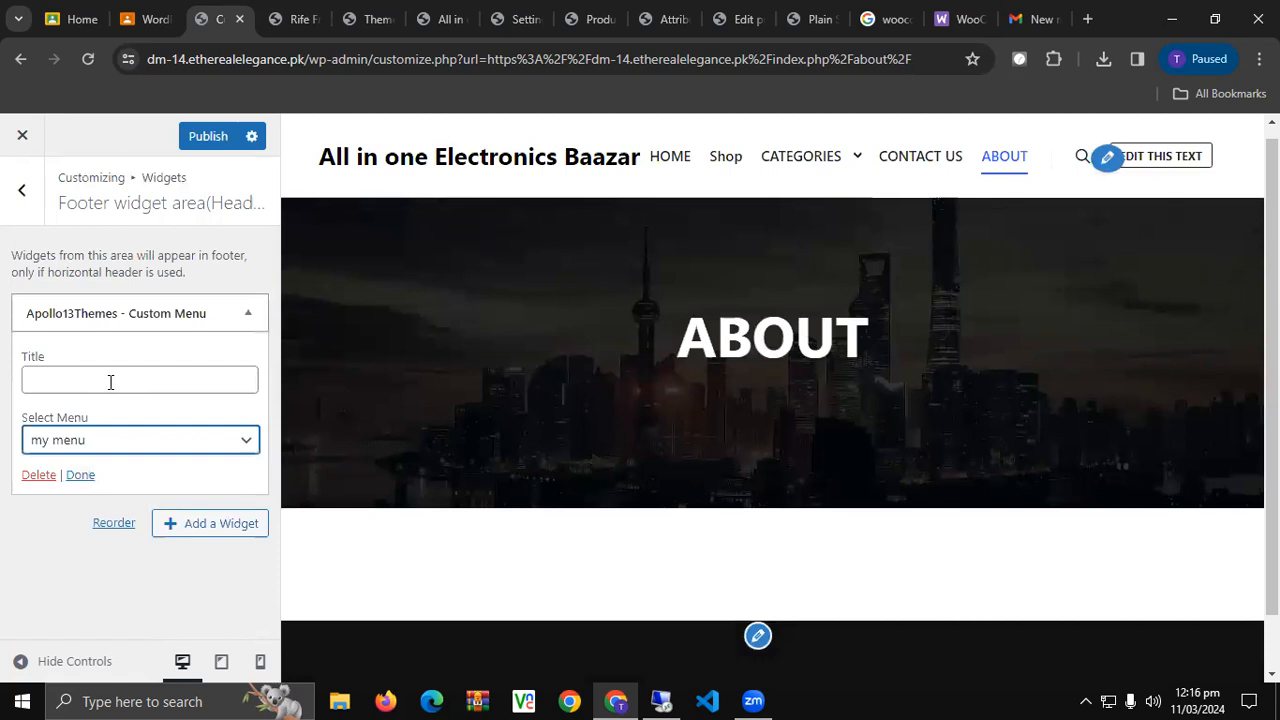
left_click(116, 371)
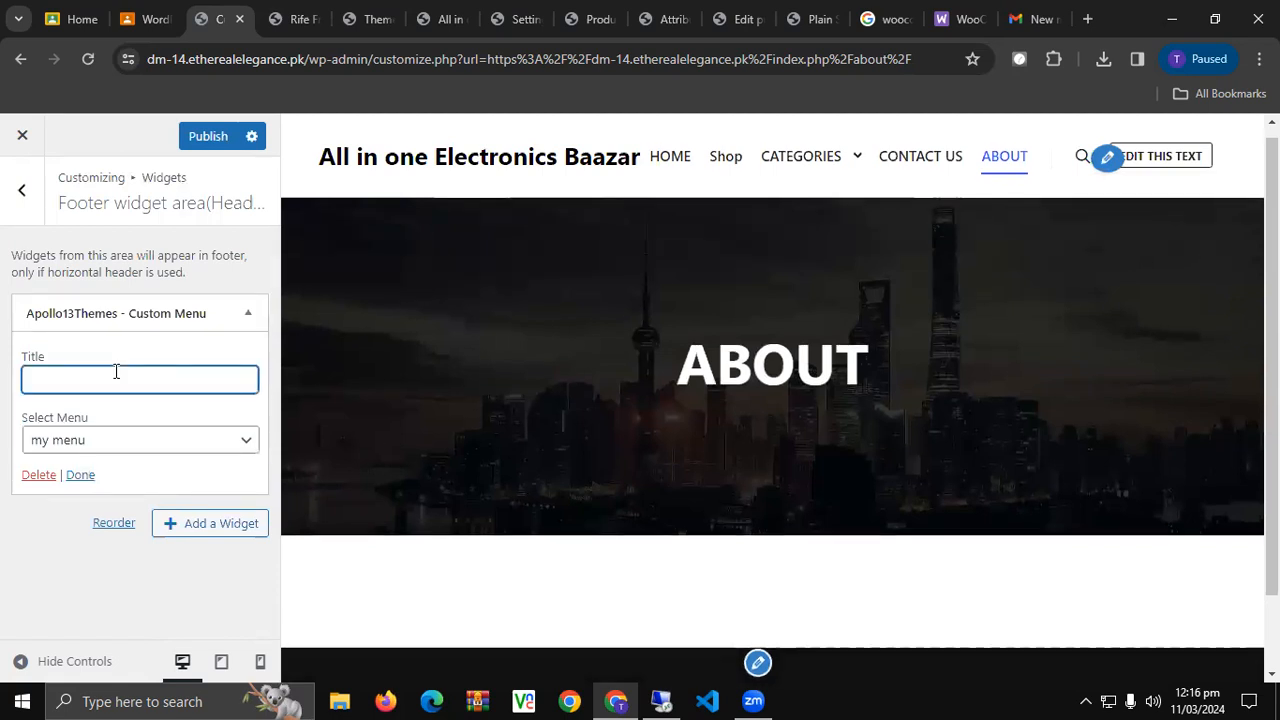
type("Shop ")
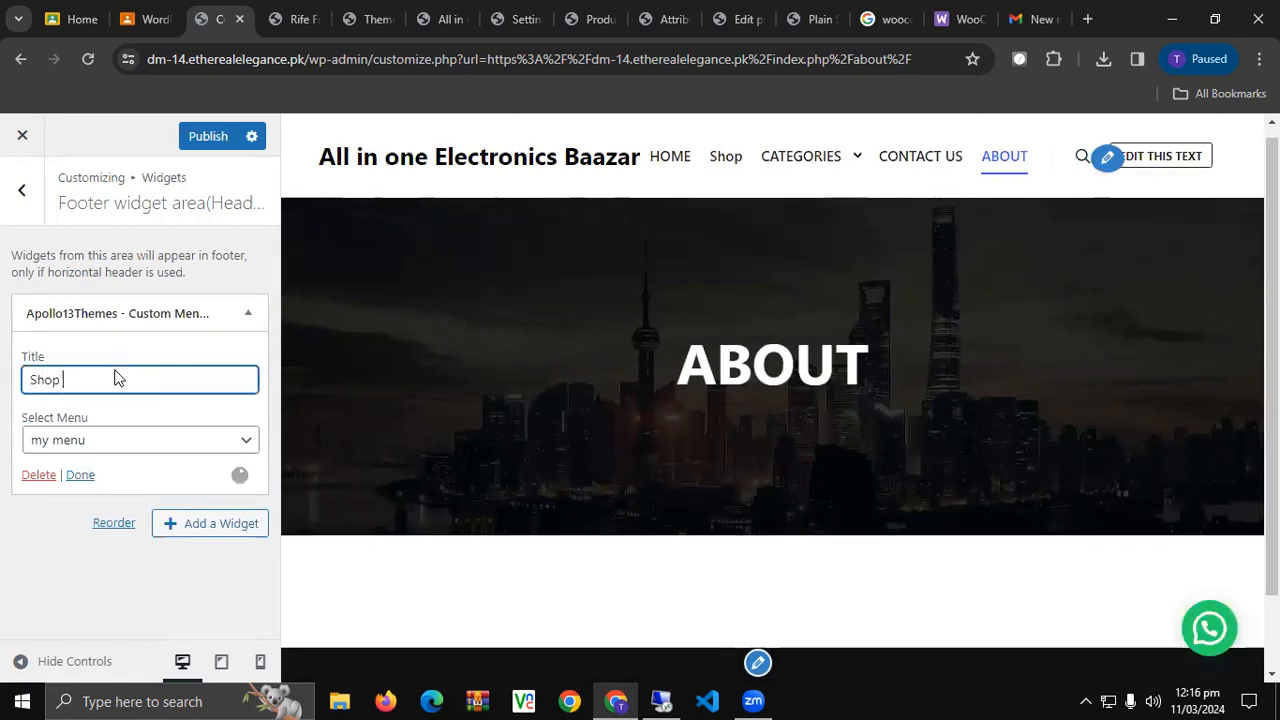
type("by Men")
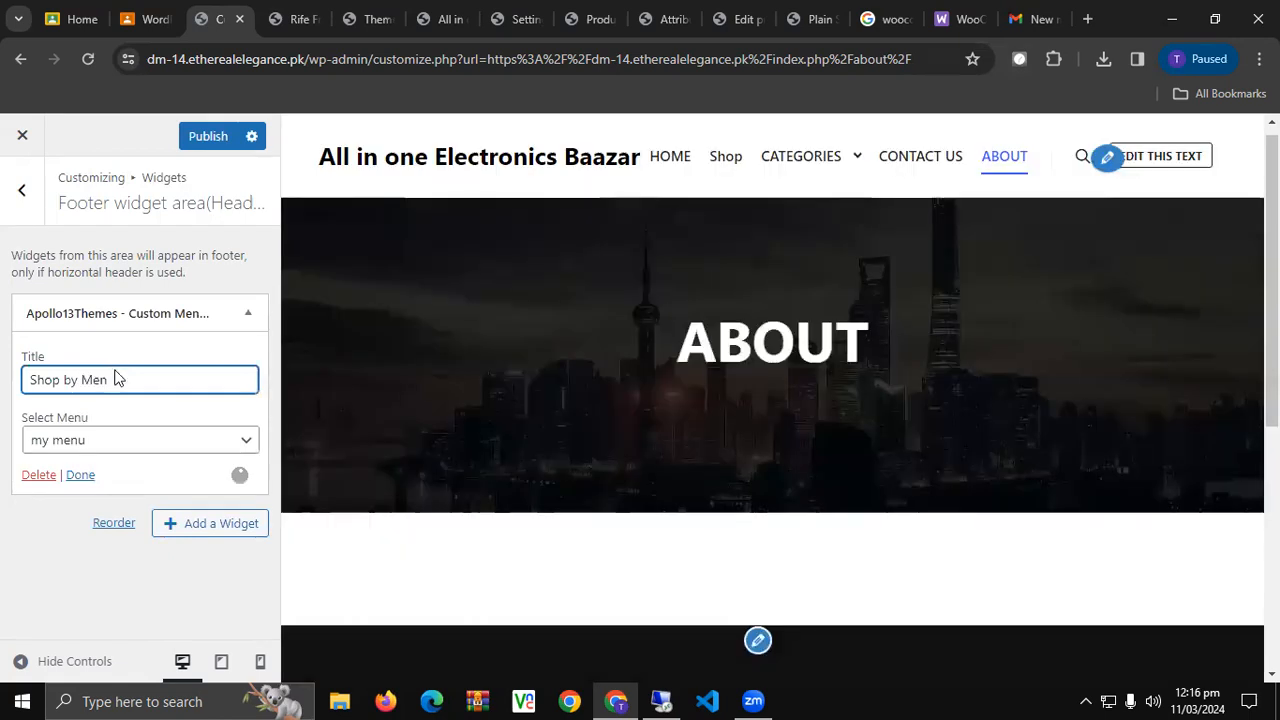
type("u")
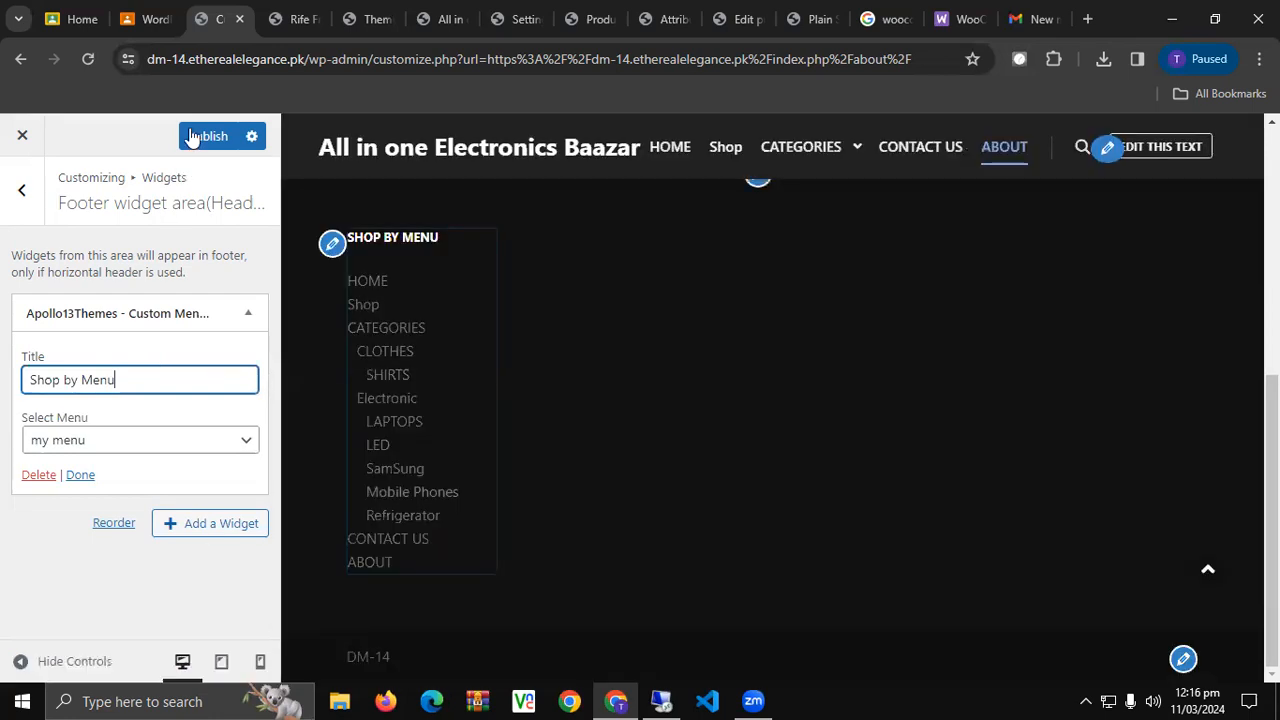
left_click(192, 136)
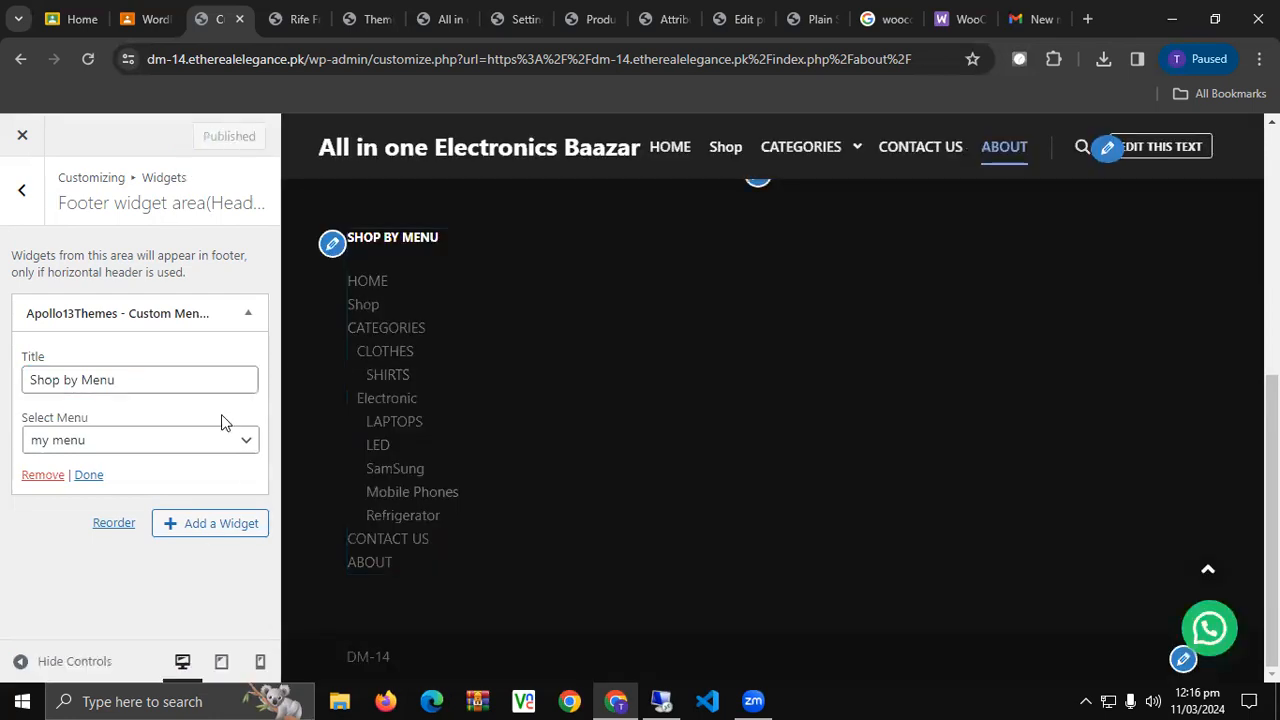
left_click(20, 193)
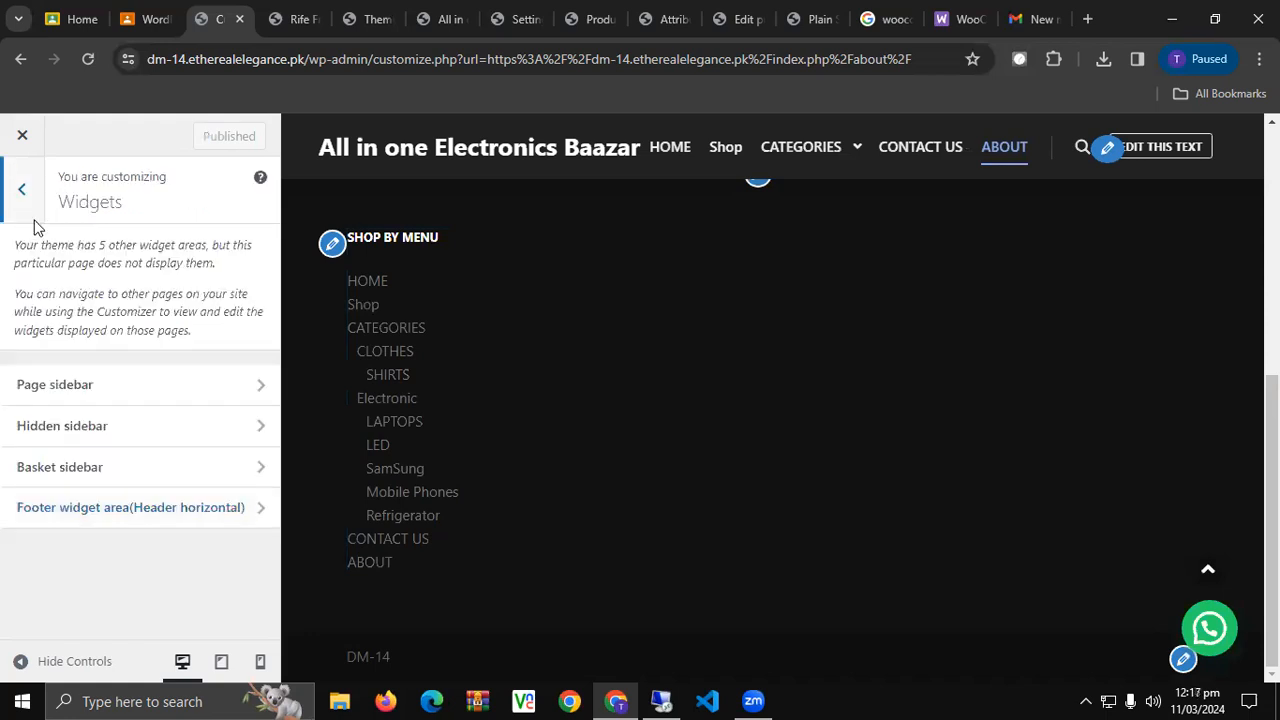
Go to the Customizer's Site Identity settings.
left_click(34, 218)
scroll(158, 418, "down", 4)
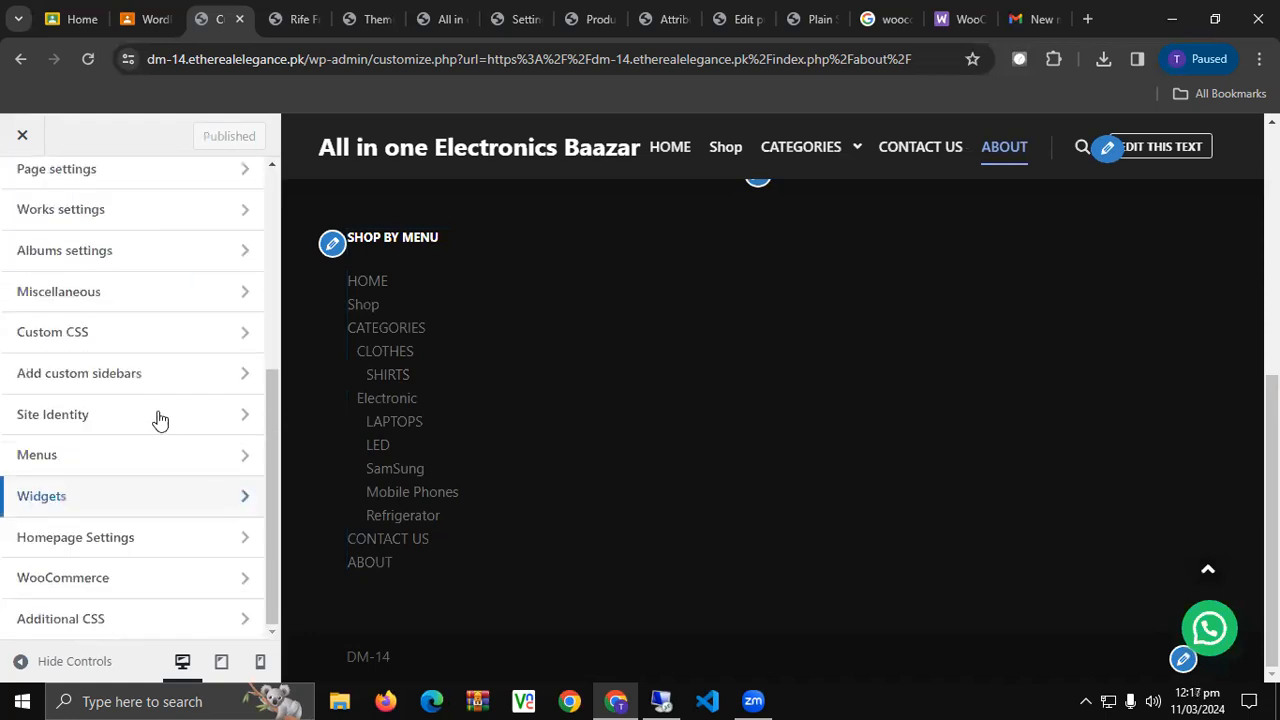
left_click(160, 419)
scroll(182, 514, "down", 2)
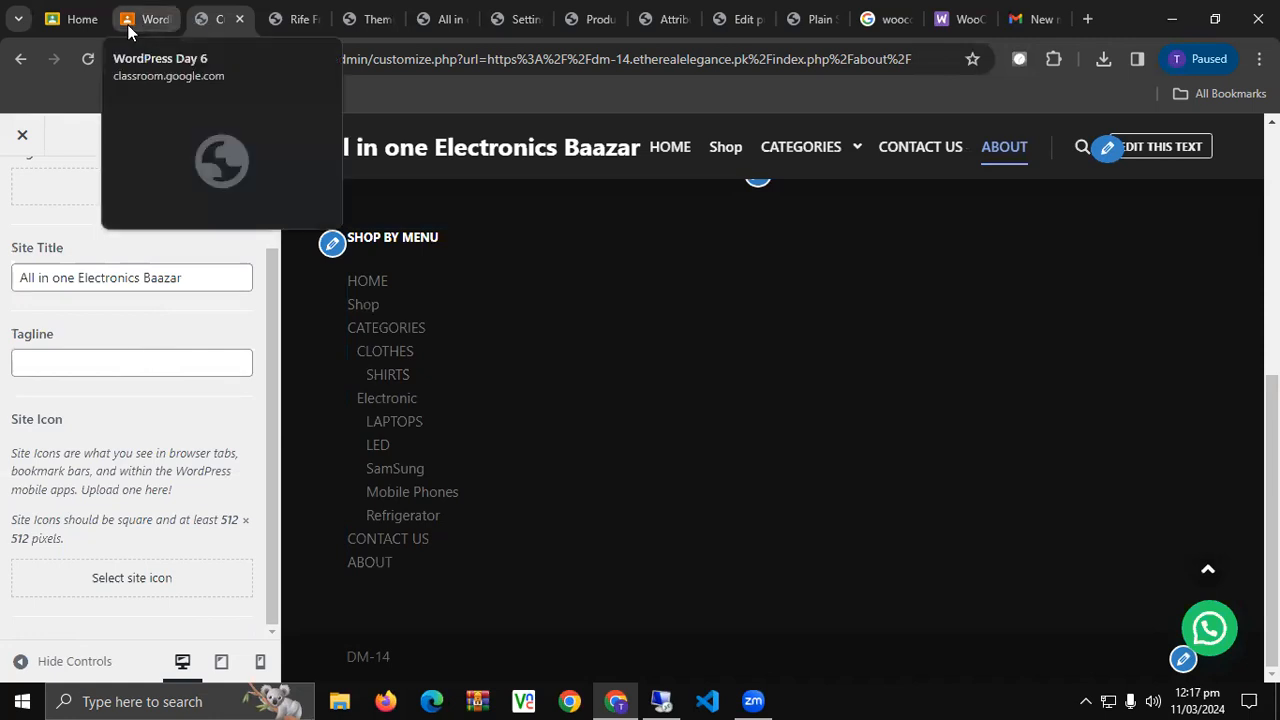
Set the site icon to the cropped tree-and-elephants image (04-scaled.jpg) and publish.
left_click(162, 590)
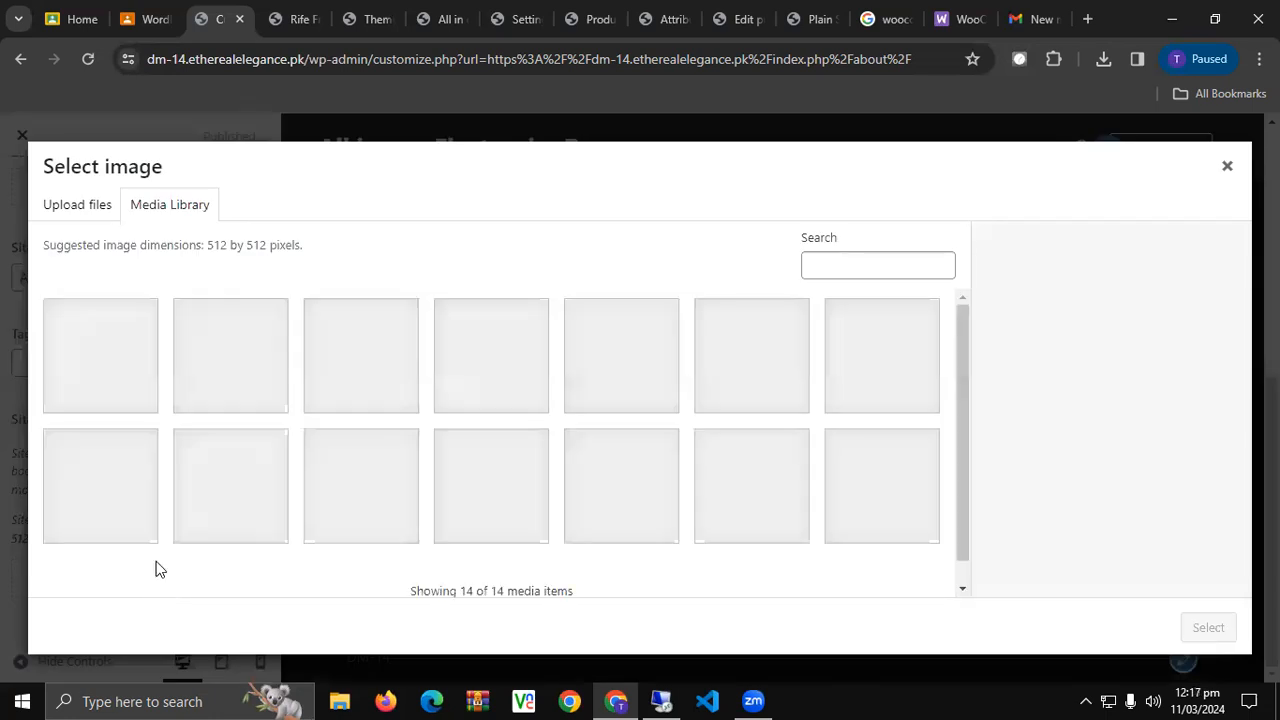
left_click(492, 524)
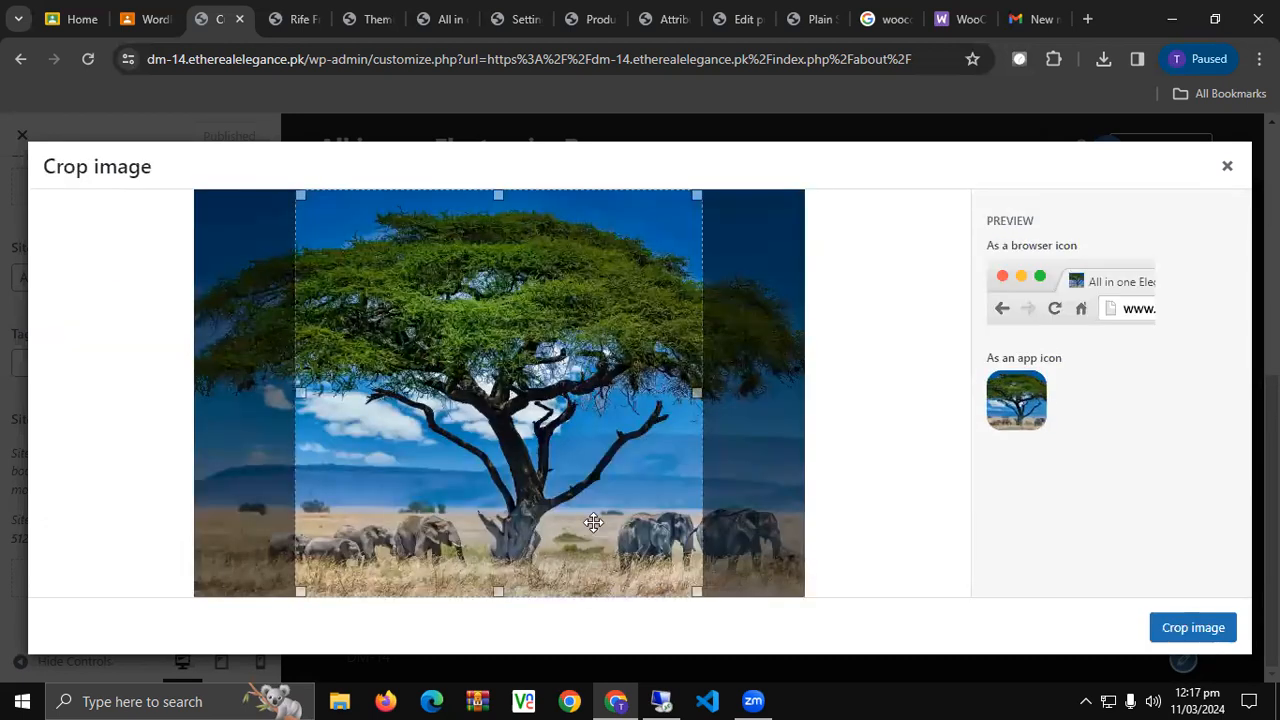
left_click(1186, 630)
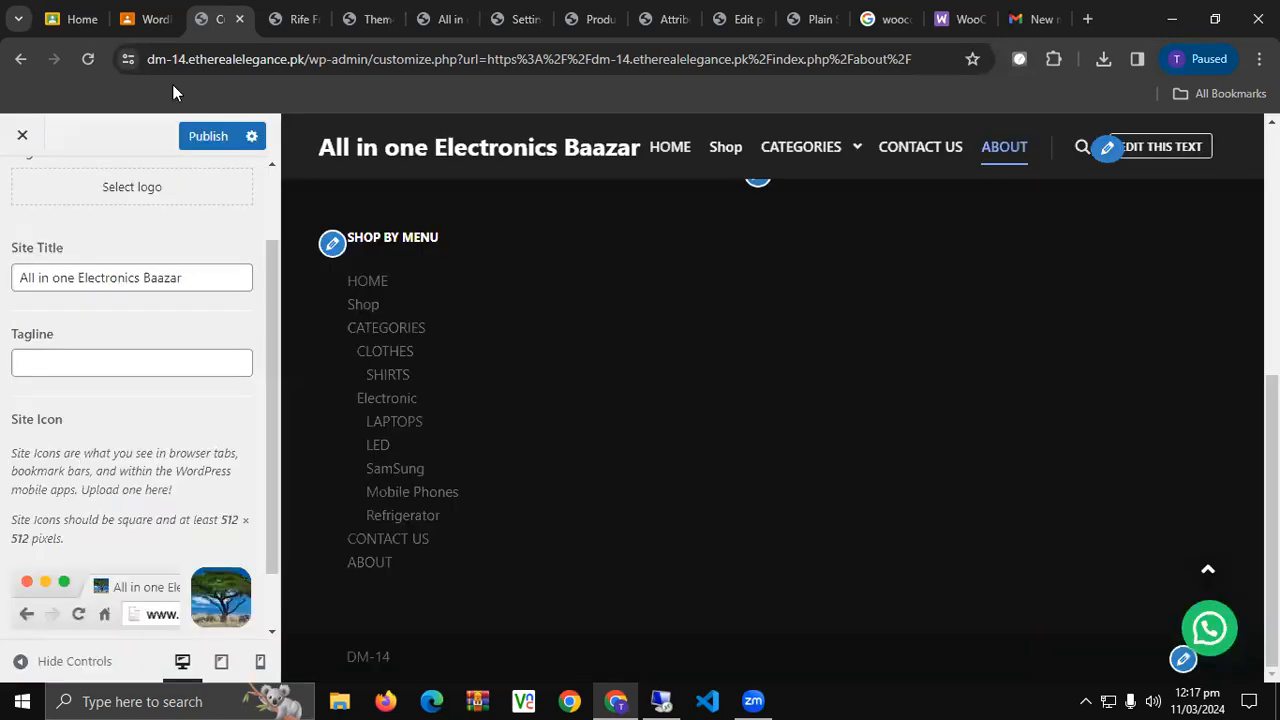
left_click(191, 136)
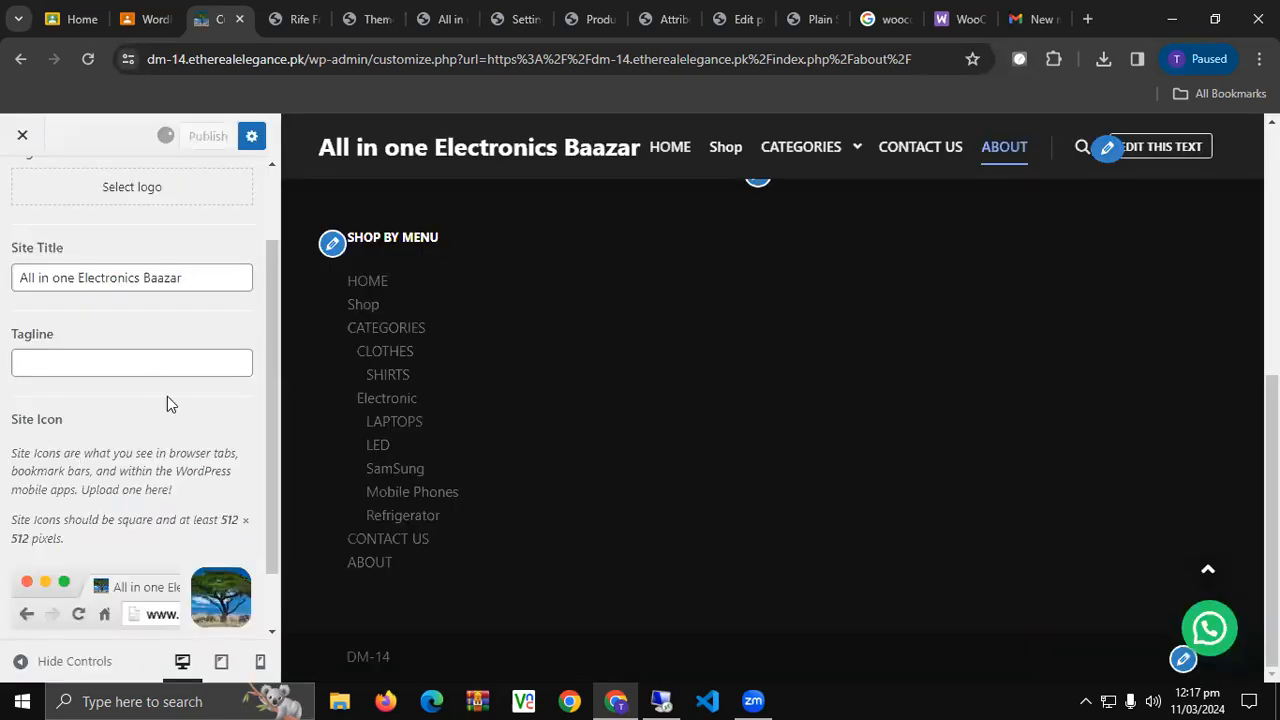
scroll(133, 309, "up", 1)
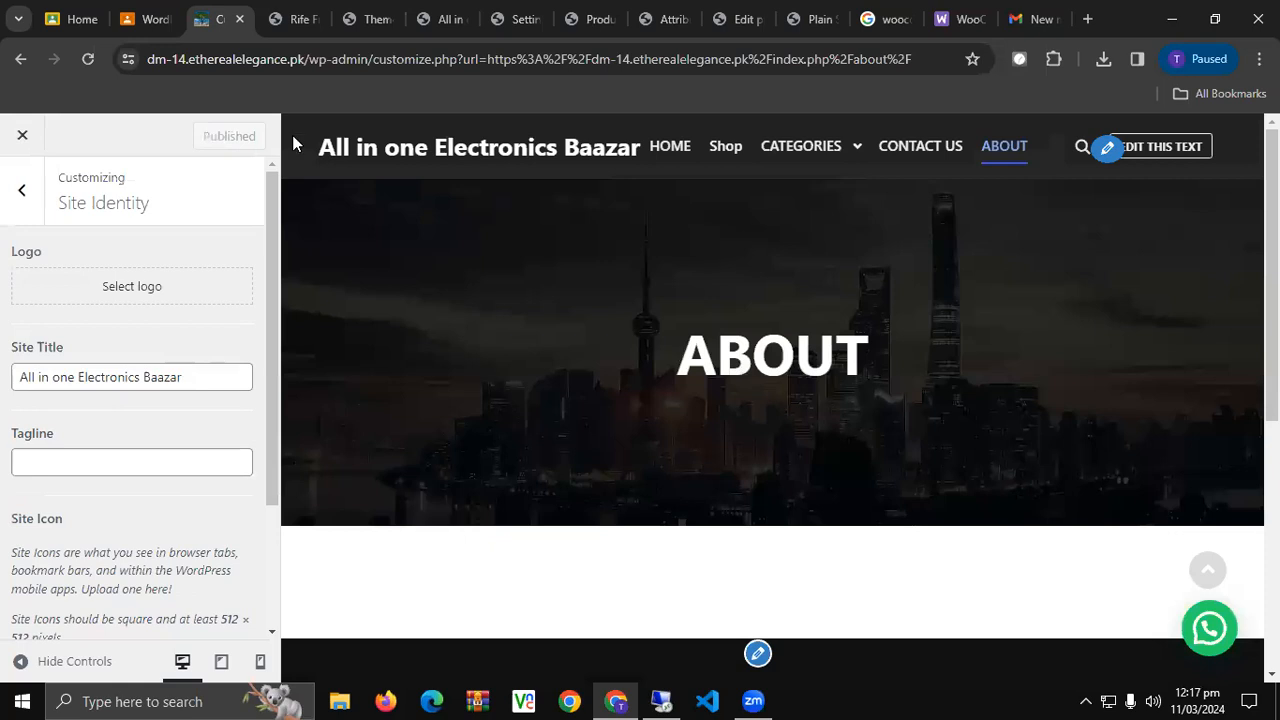
left_click(18, 190)
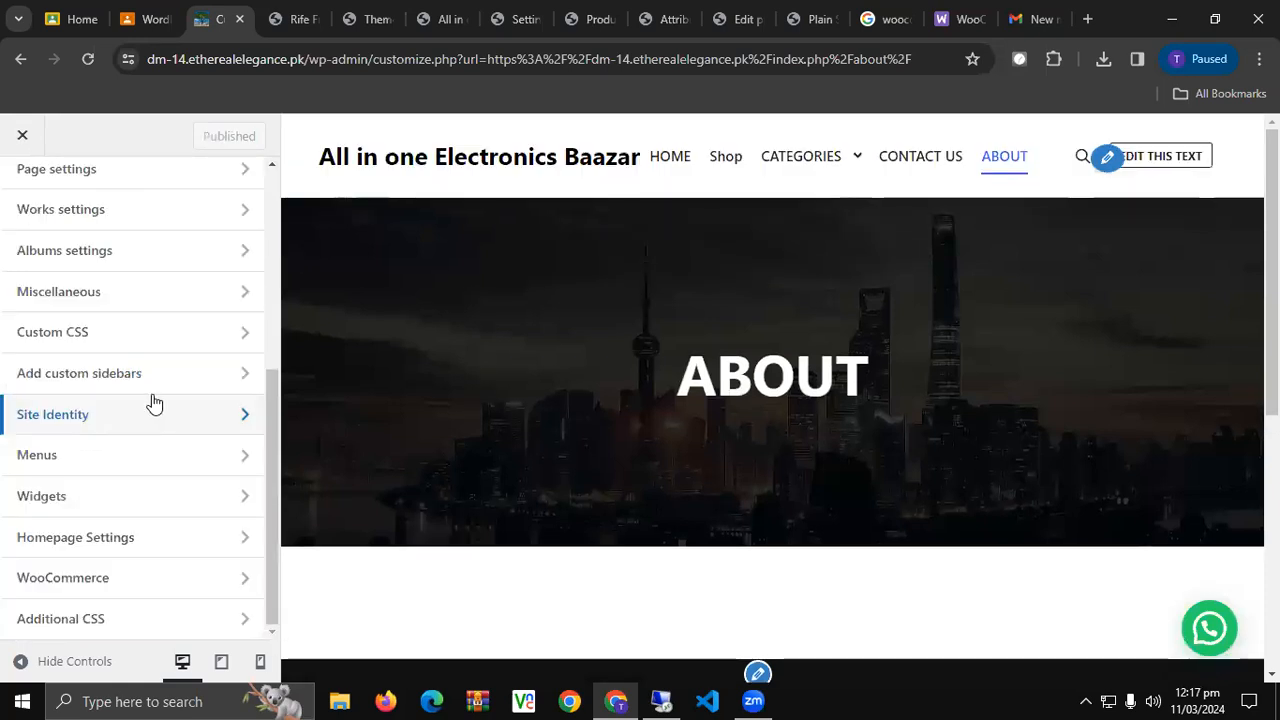
Preview the WooCommerce Store Notice by ticking then unticking 'Enable store notice'.
left_click(160, 577)
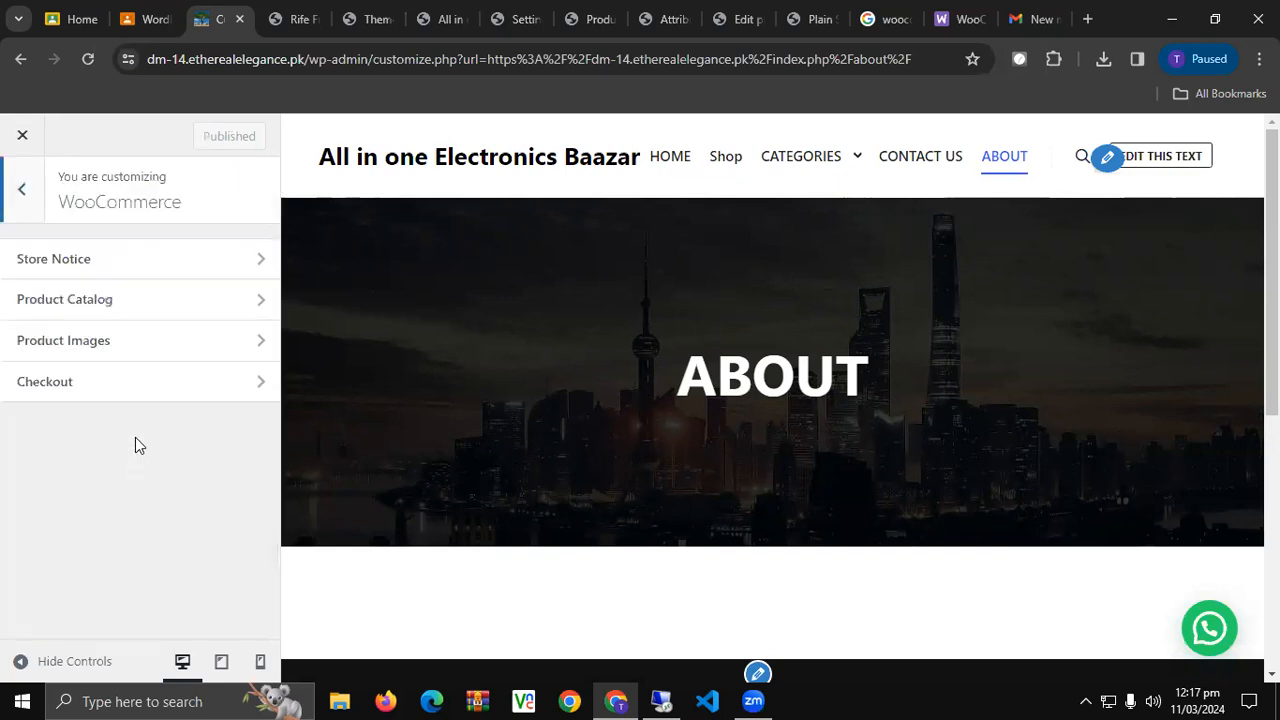
left_click(143, 268)
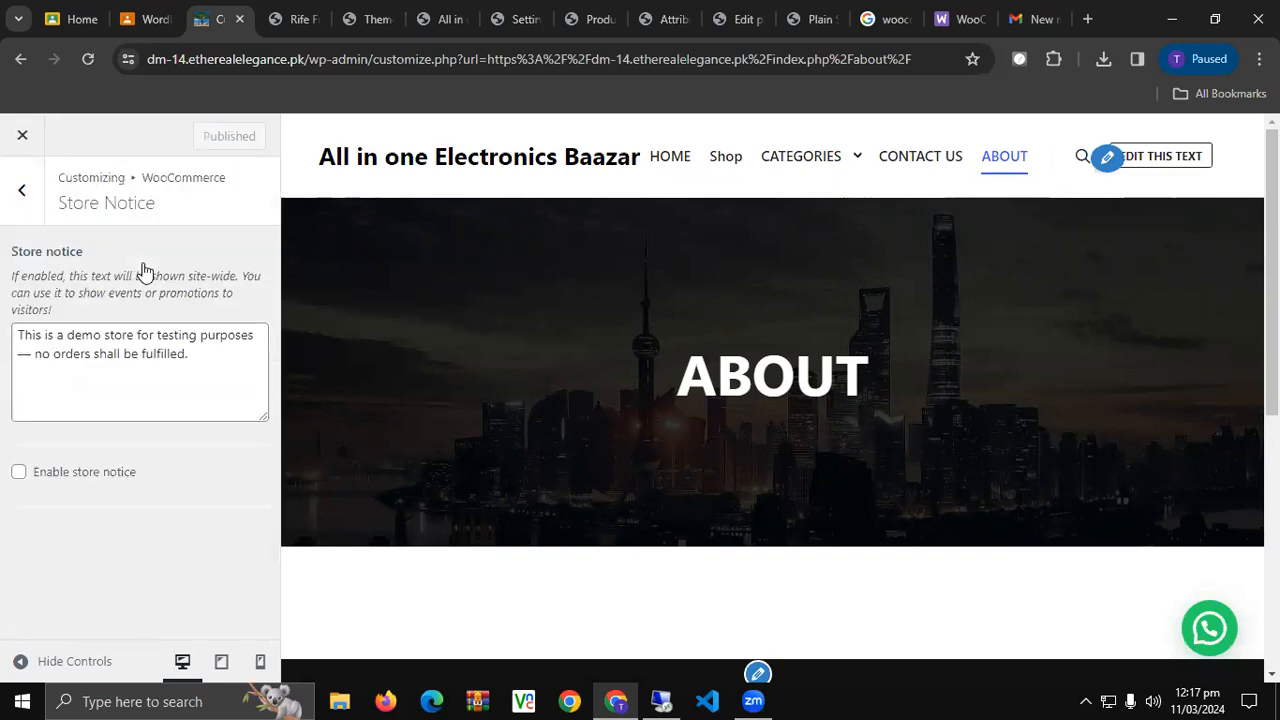
left_click(70, 480)
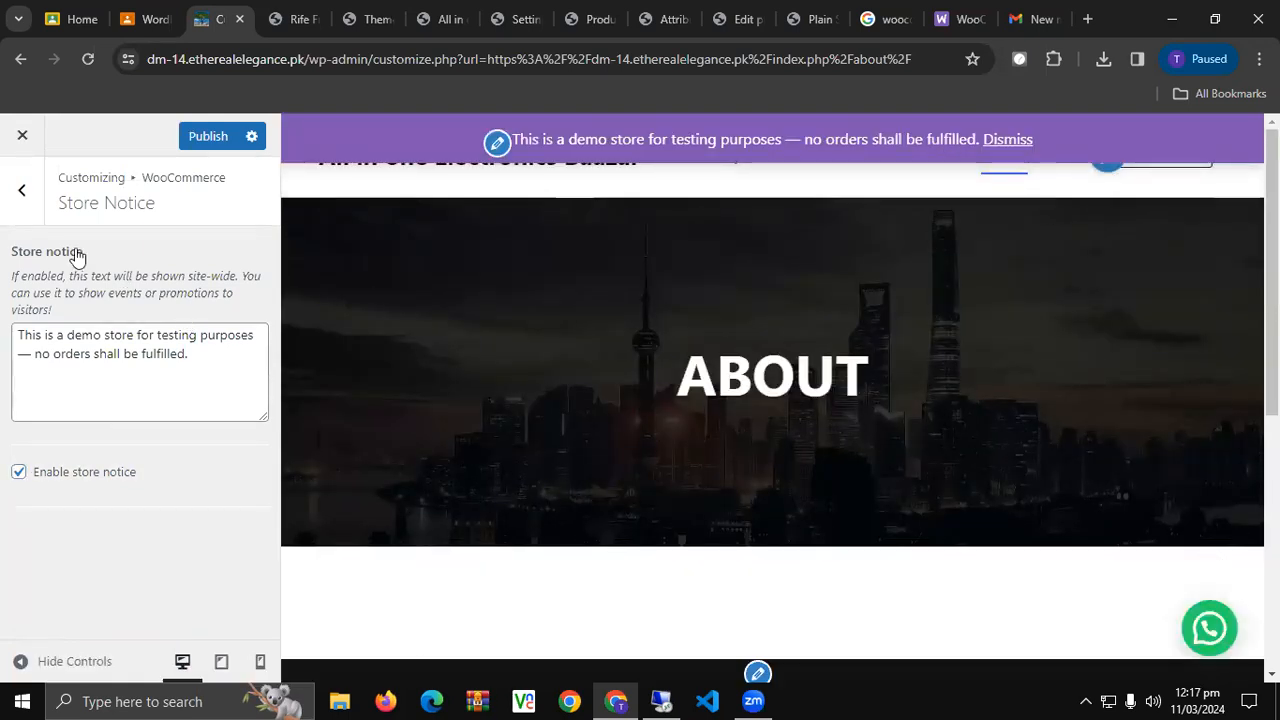
left_click(18, 471)
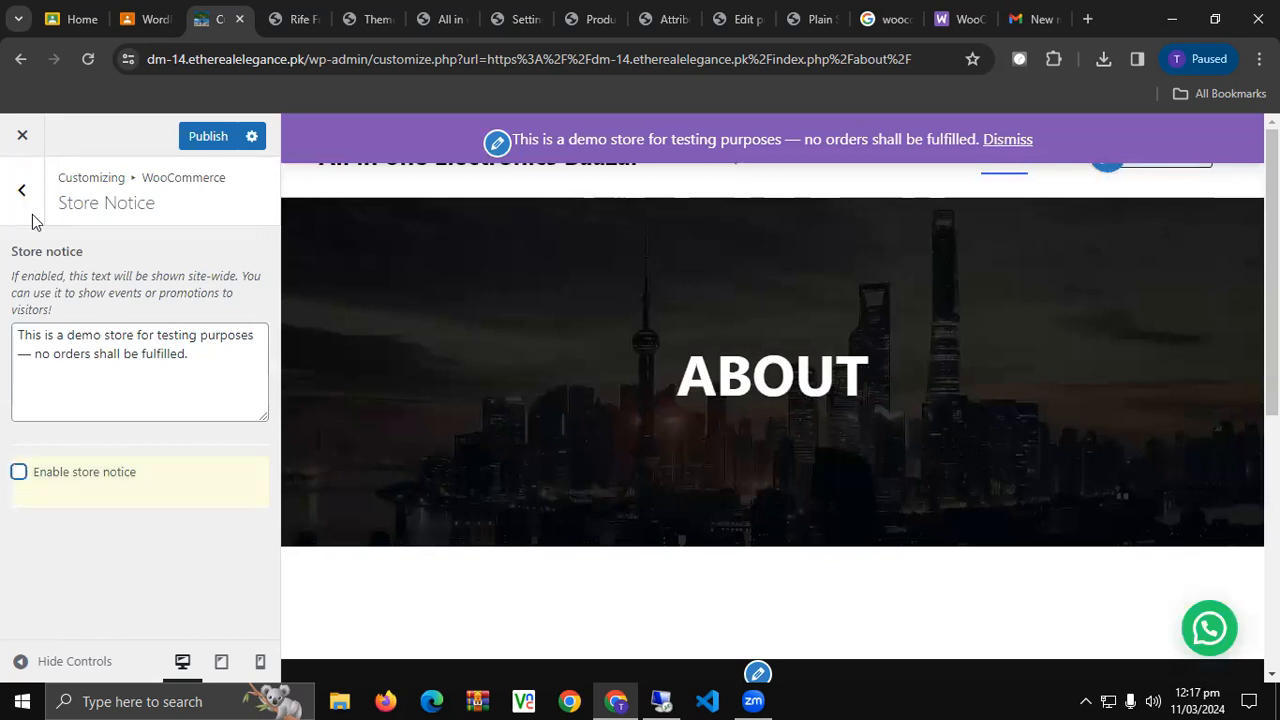
left_click(21, 190)
left_click(200, 137)
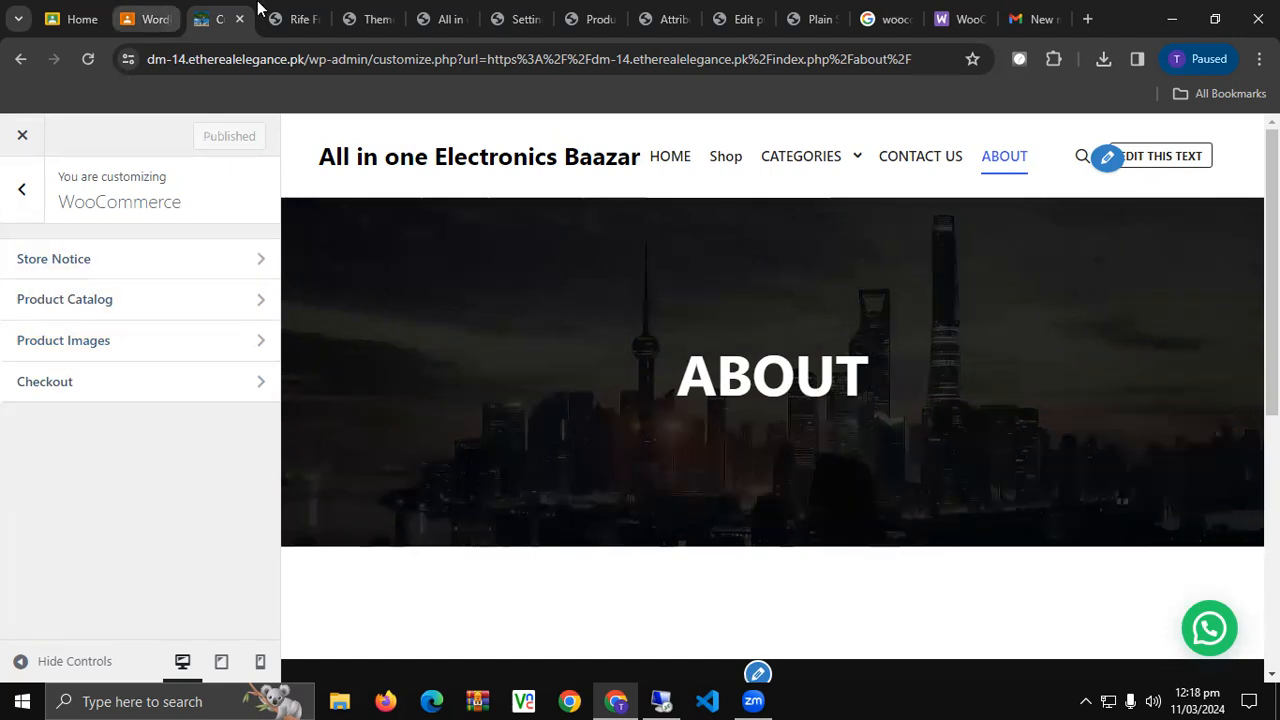
Reach the Add New Plugin page from the Rife Free welcome tab.
left_click(300, 14)
left_click(375, 14)
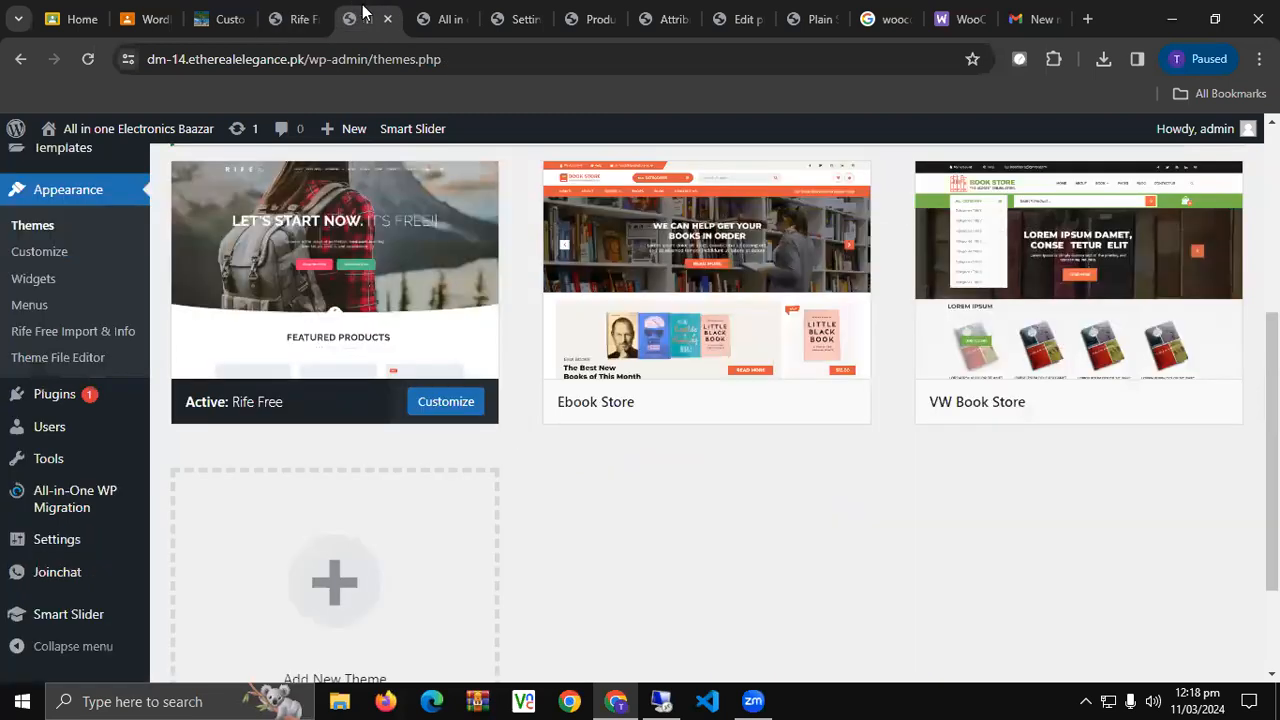
left_click(285, 16)
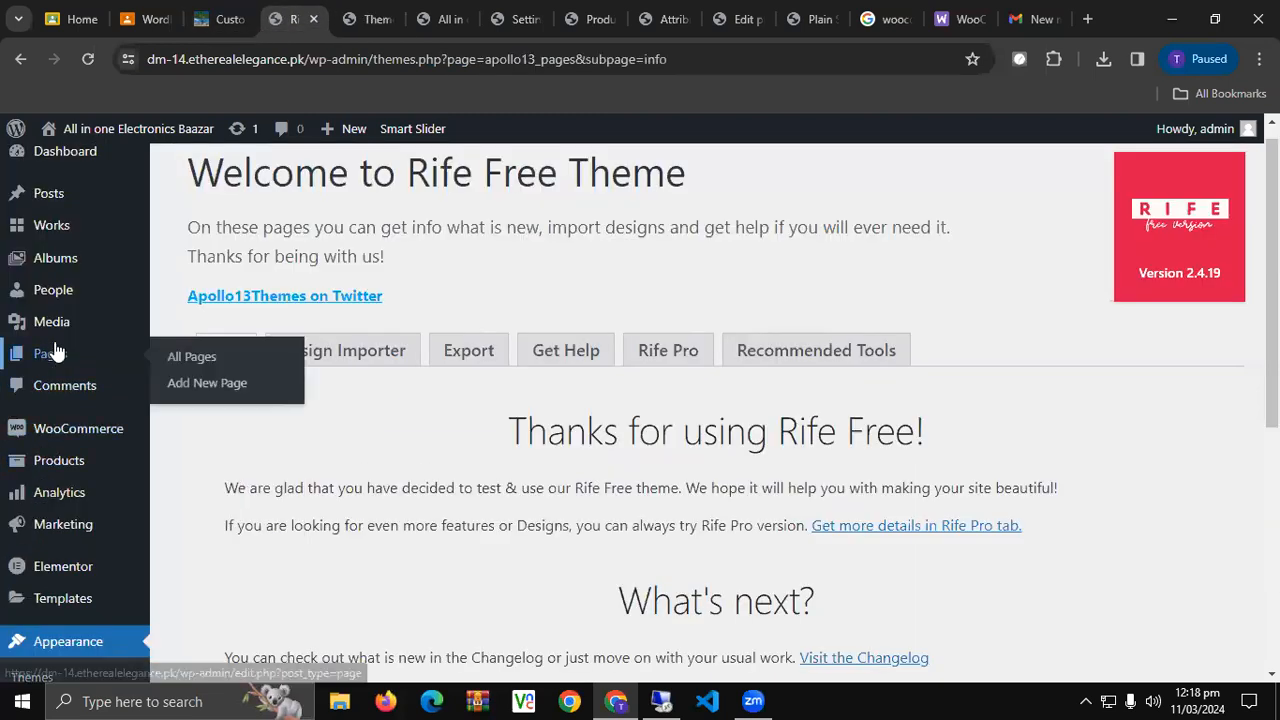
scroll(40, 480, "up", 1)
mouse_move(50, 310)
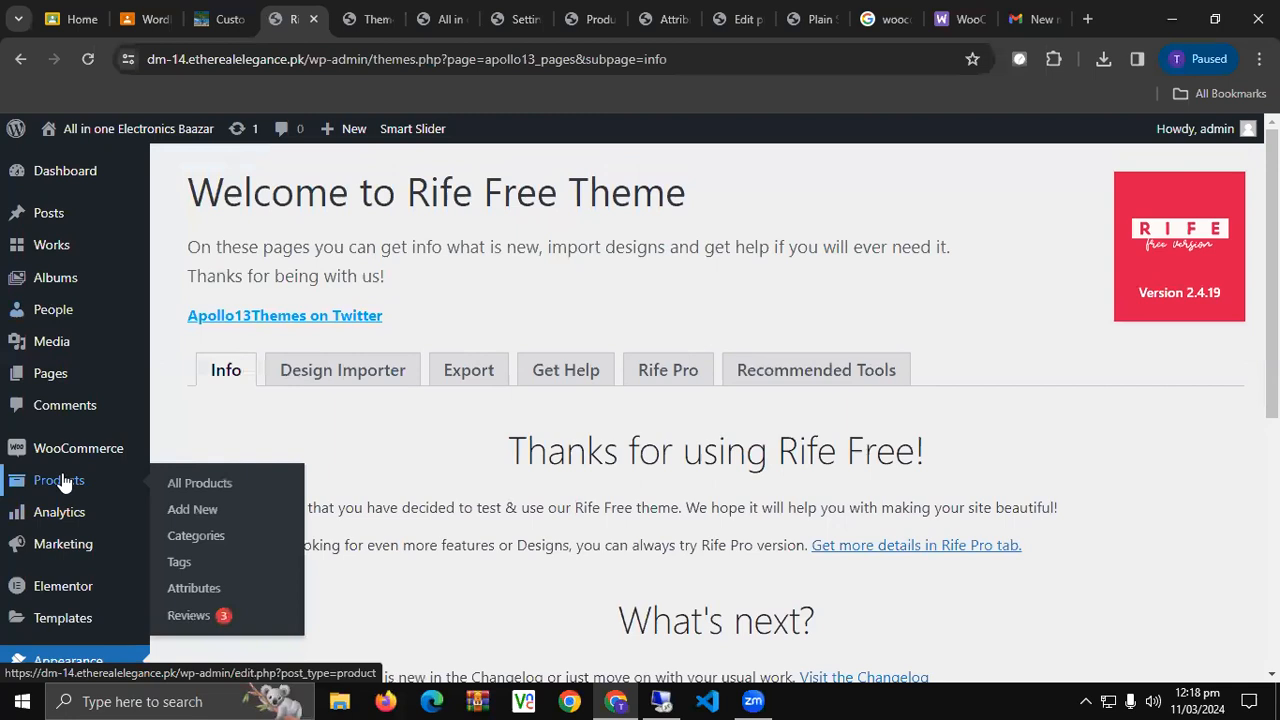
scroll(63, 476, "down", 3)
mouse_move(60, 612)
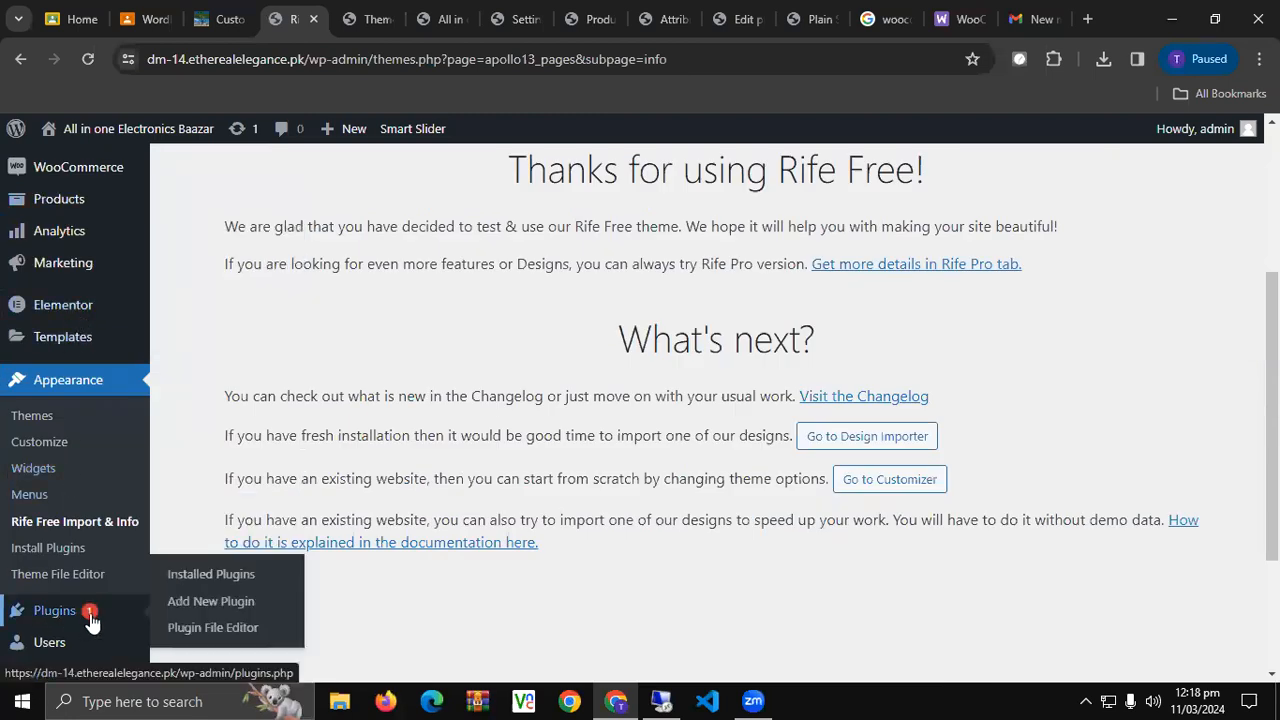
left_click(217, 606)
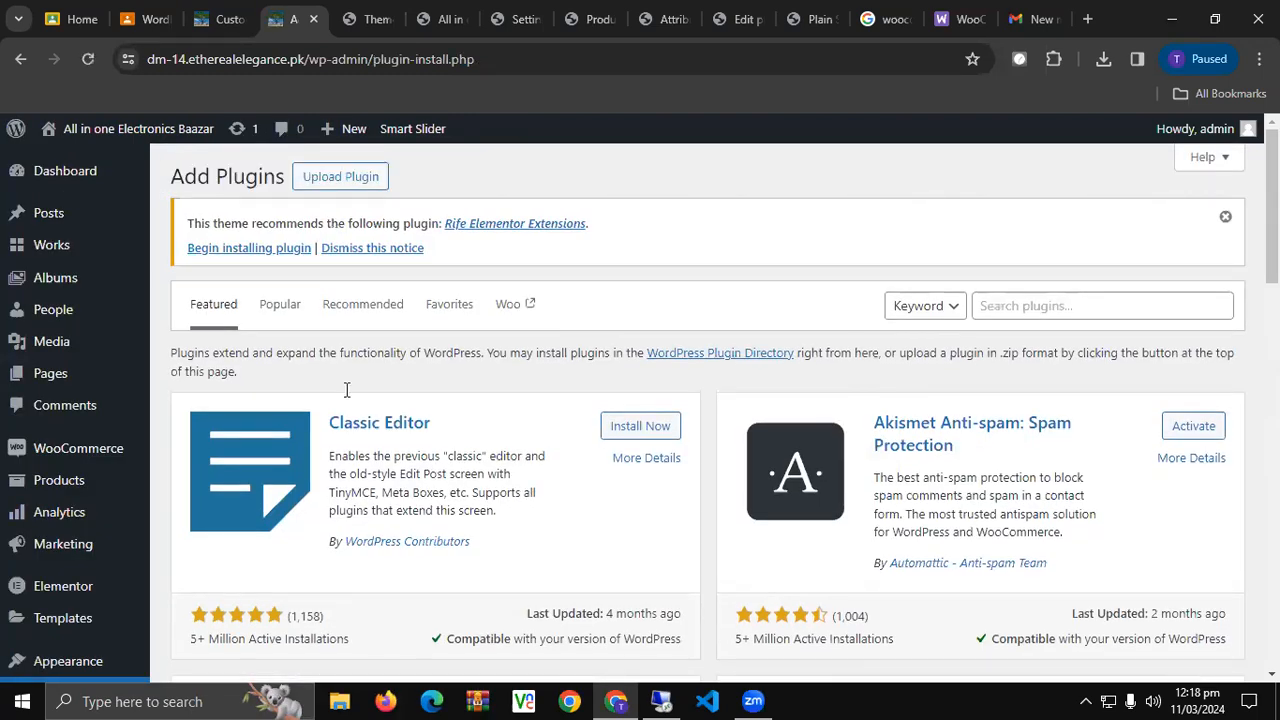
Install and activate the recommended Rife Elementor Extensions plugin.
left_click(283, 249)
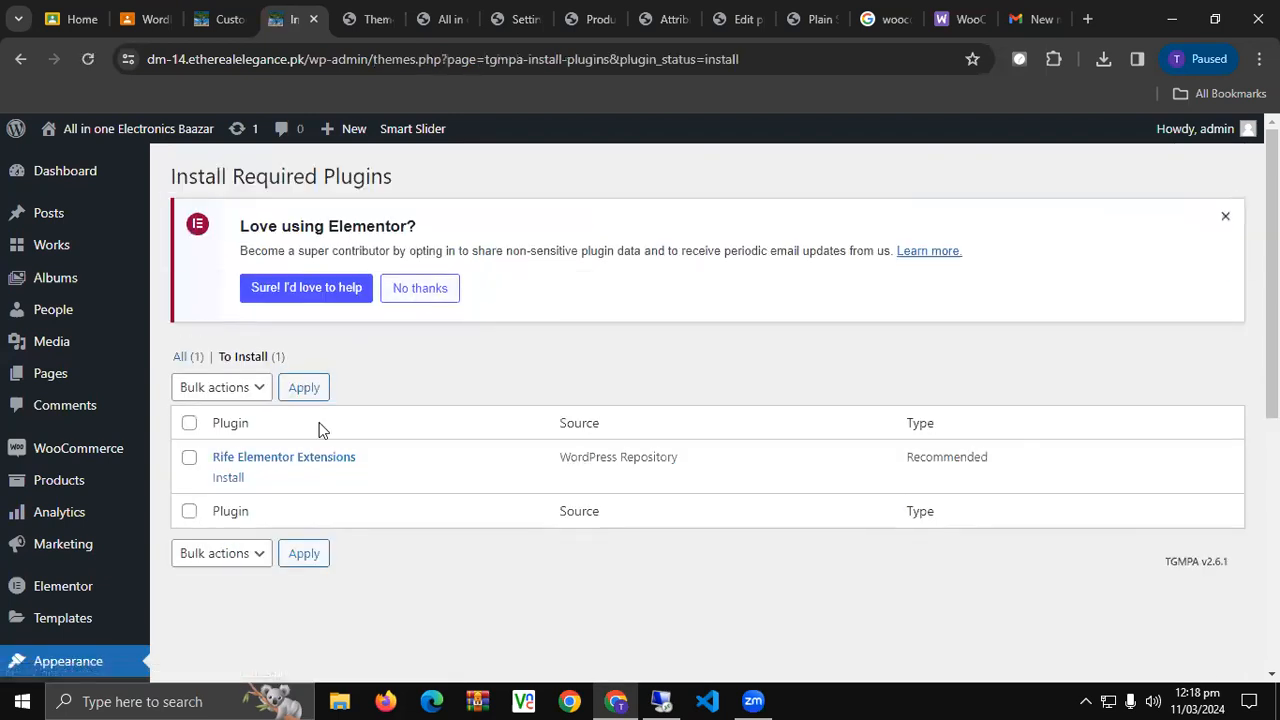
left_click(229, 479)
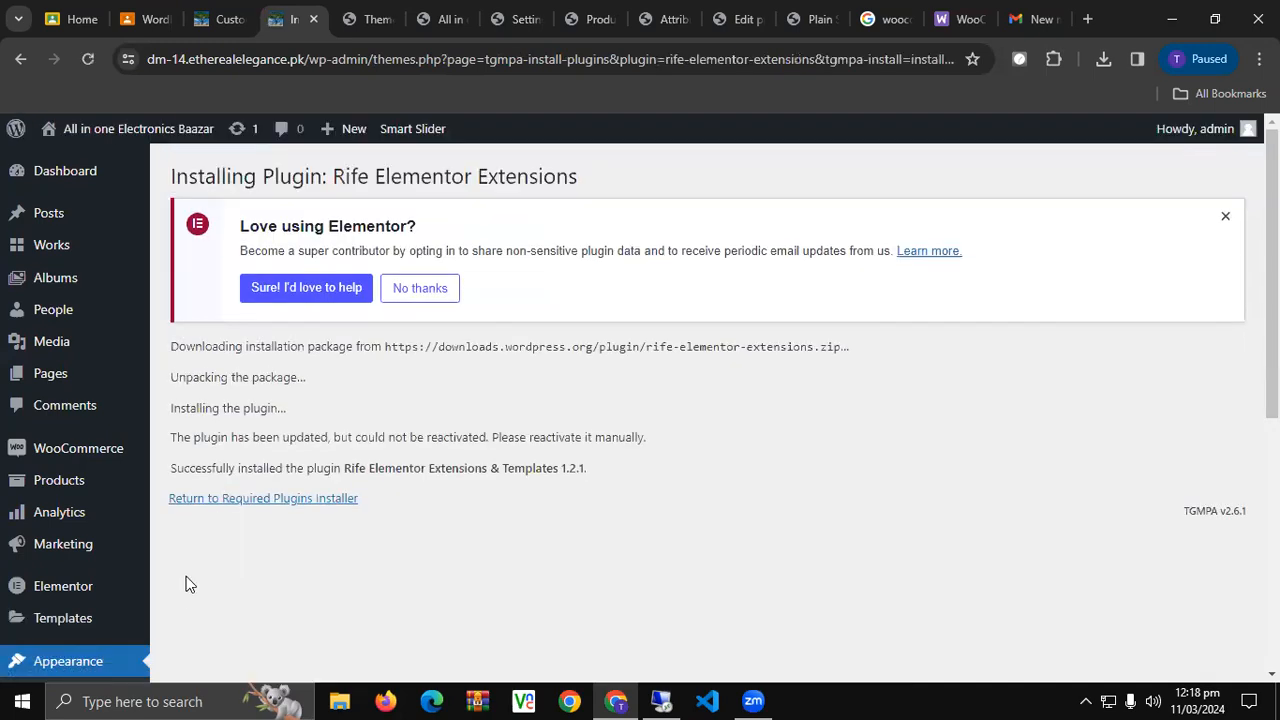
left_click(241, 500)
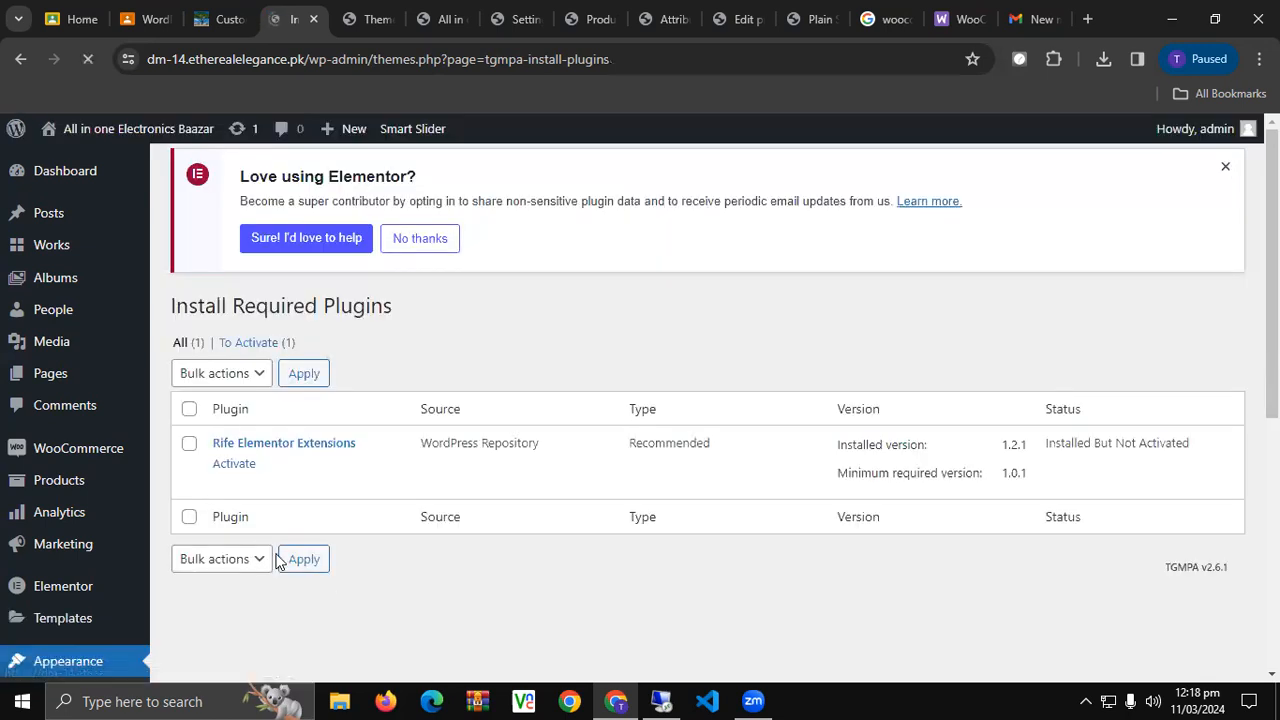
left_click(236, 483)
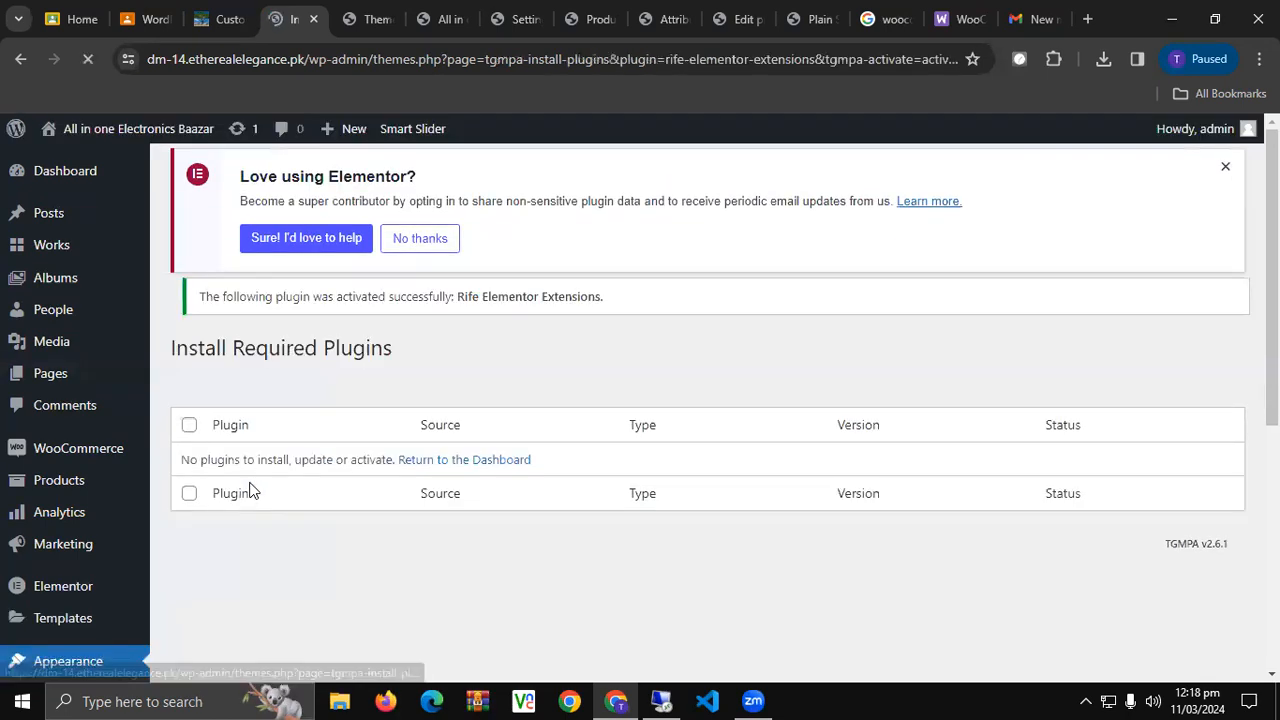
Load the Dashboard at /wp-admin/ and return to the storefront Customizer tab.
left_click(85, 60)
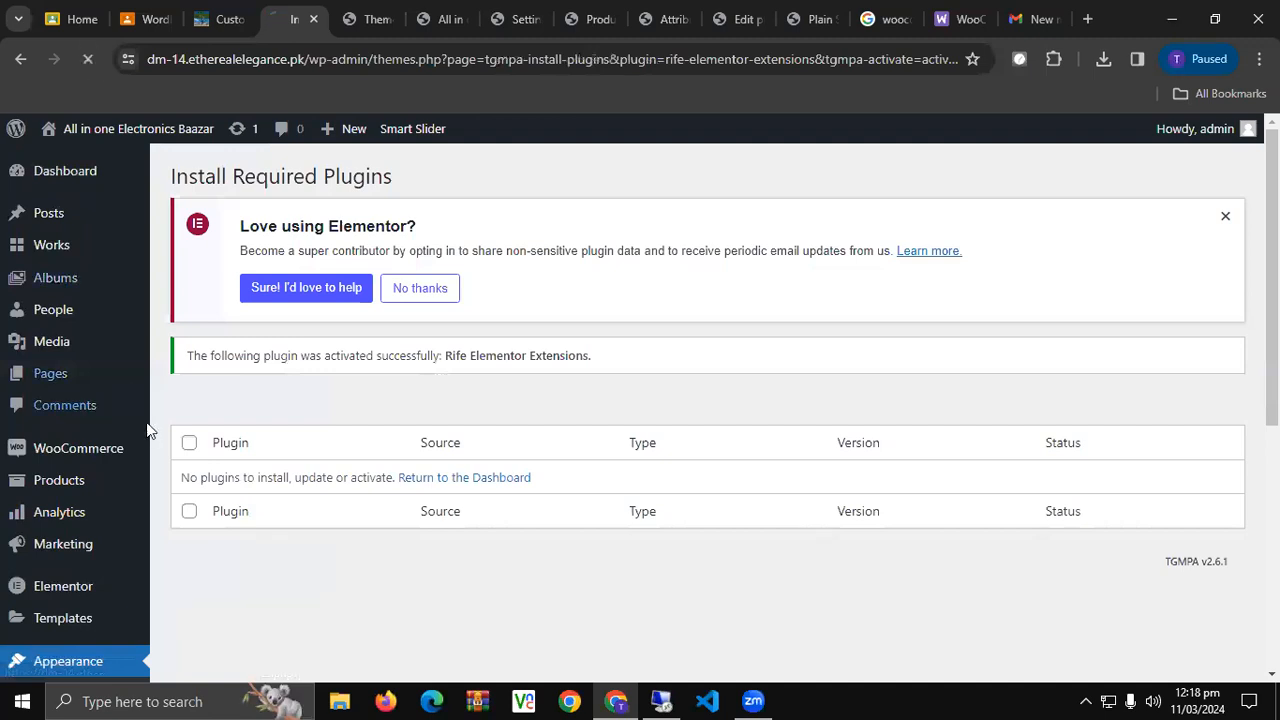
left_click(383, 60)
key("BackSpace")
key("Return")
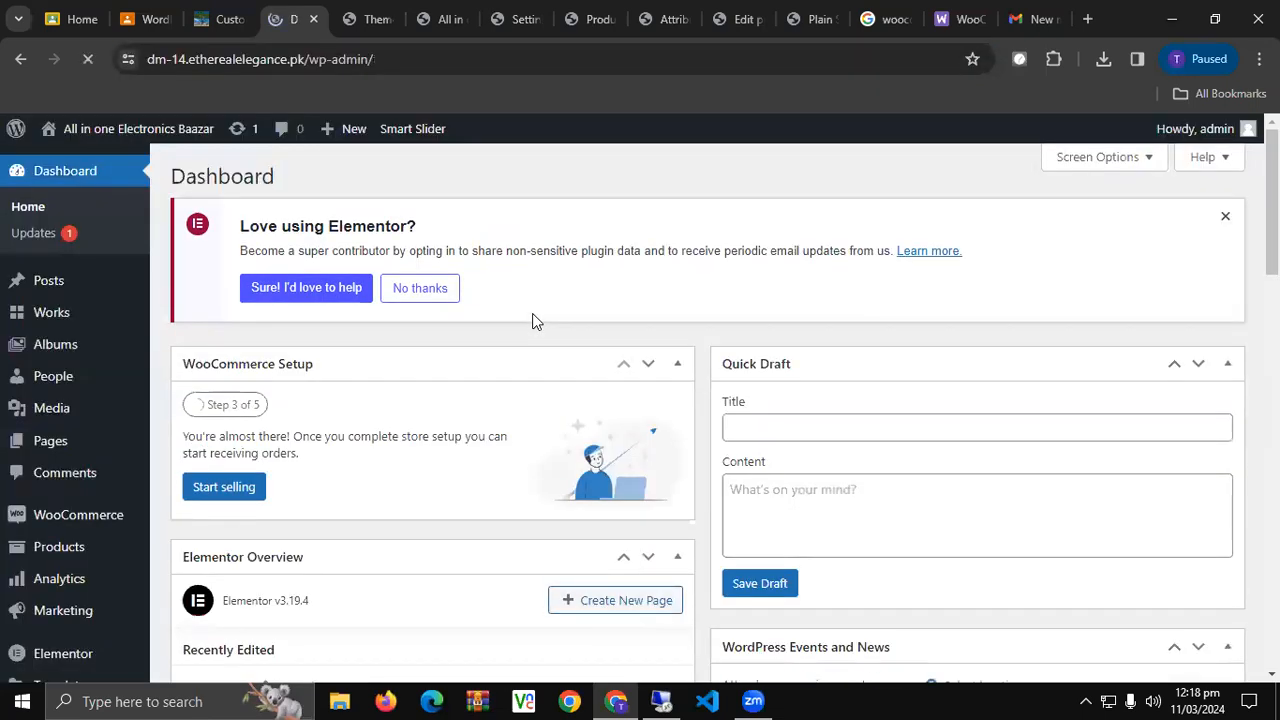
scroll(25, 447, "down", 5)
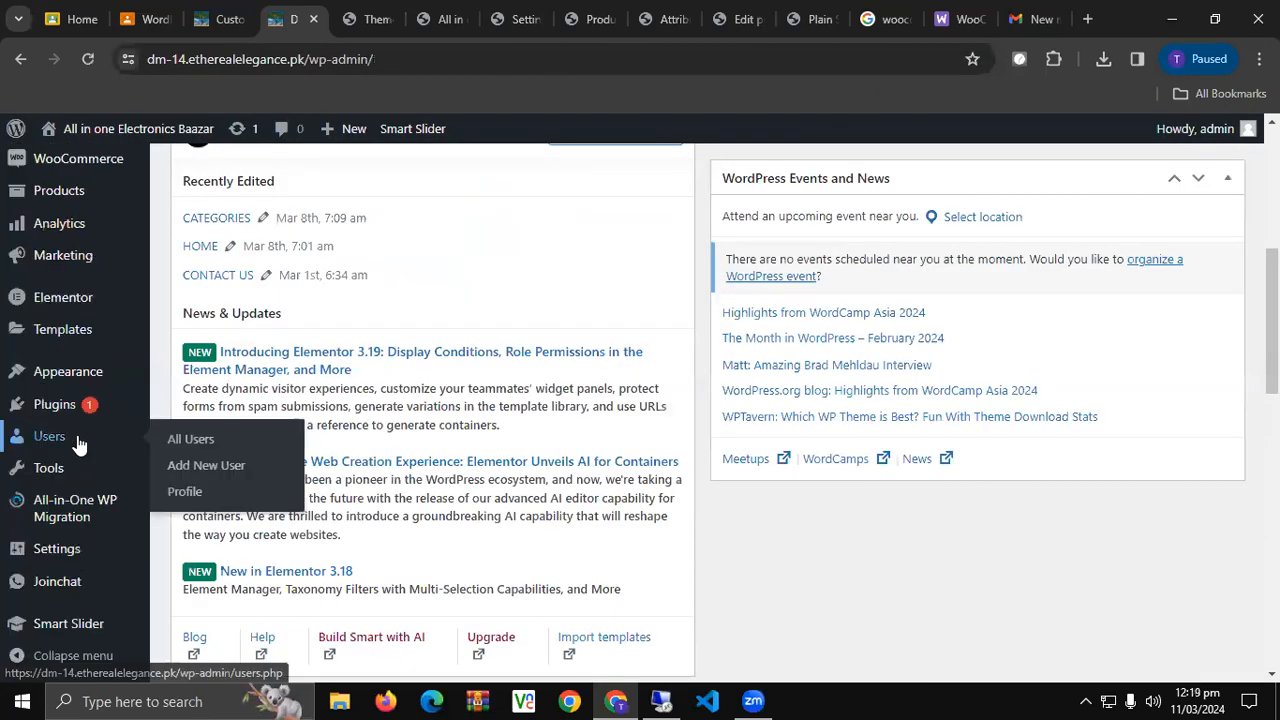
left_click(372, 19)
left_click(250, 12)
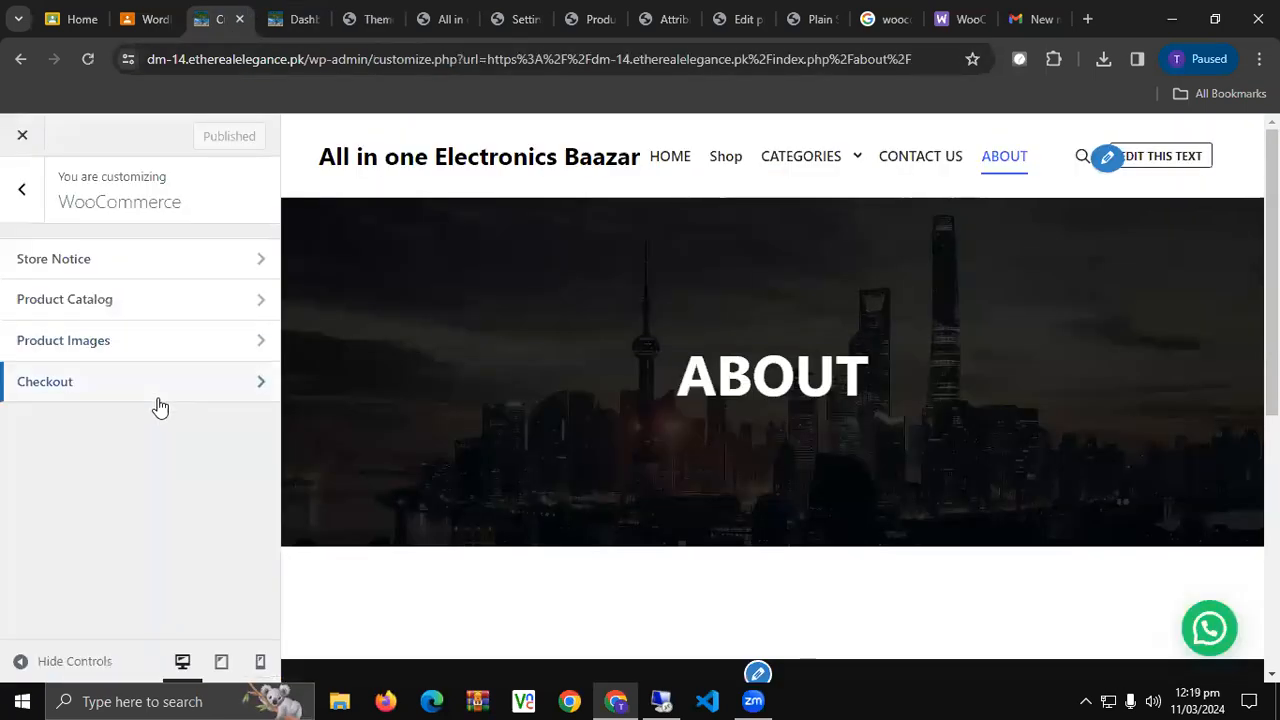
Review the Product Catalog options, including default product sorting, without changing anything.
left_click(171, 307)
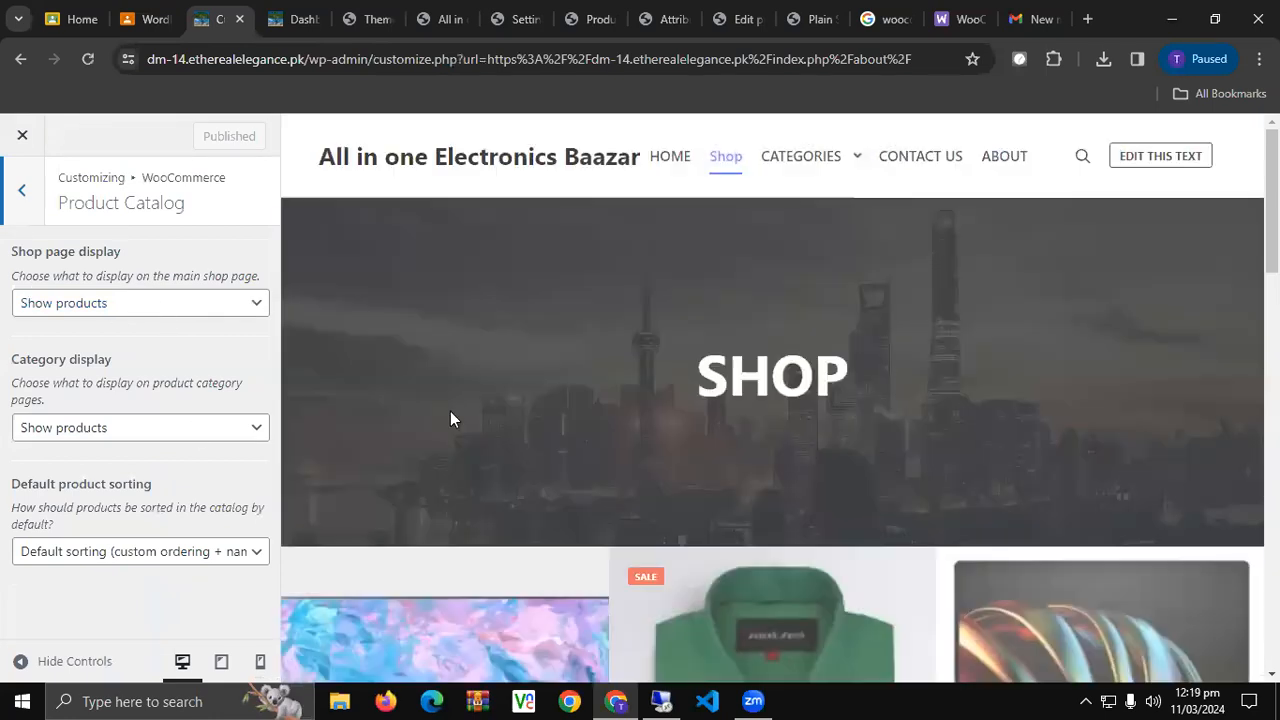
scroll(450, 411, "down", 4)
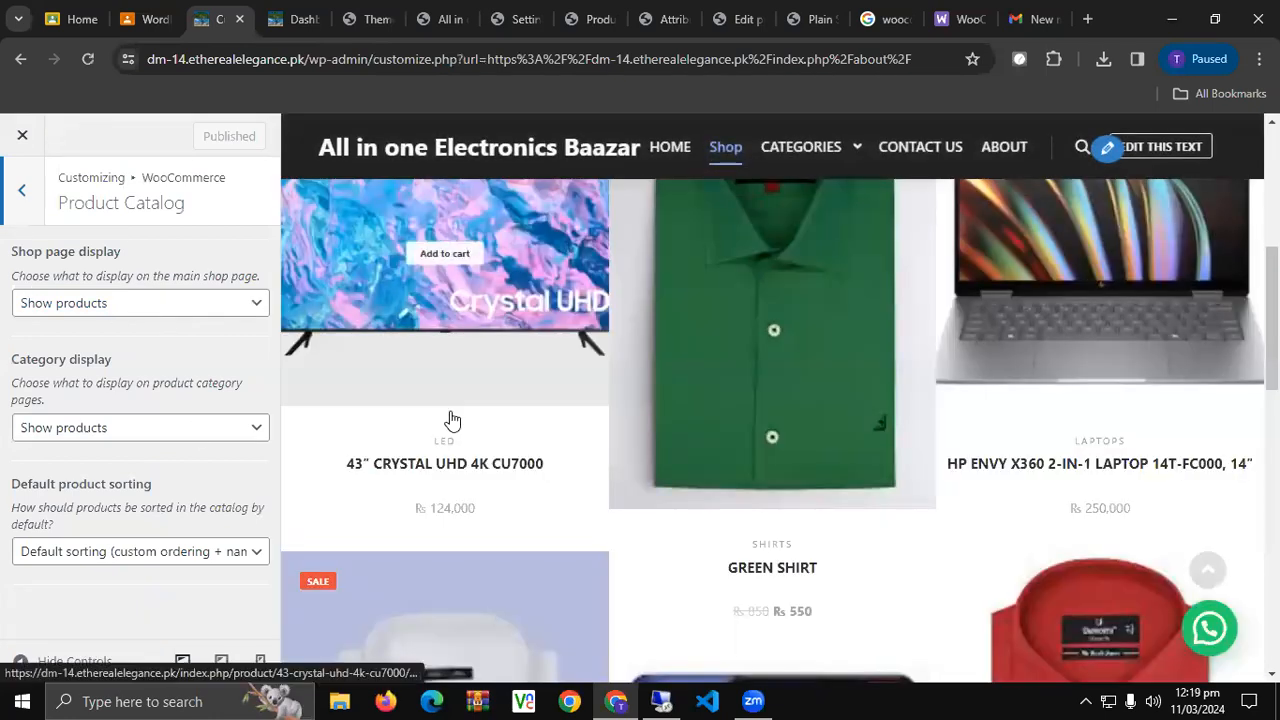
scroll(450, 418, "down", 3)
left_click(170, 556)
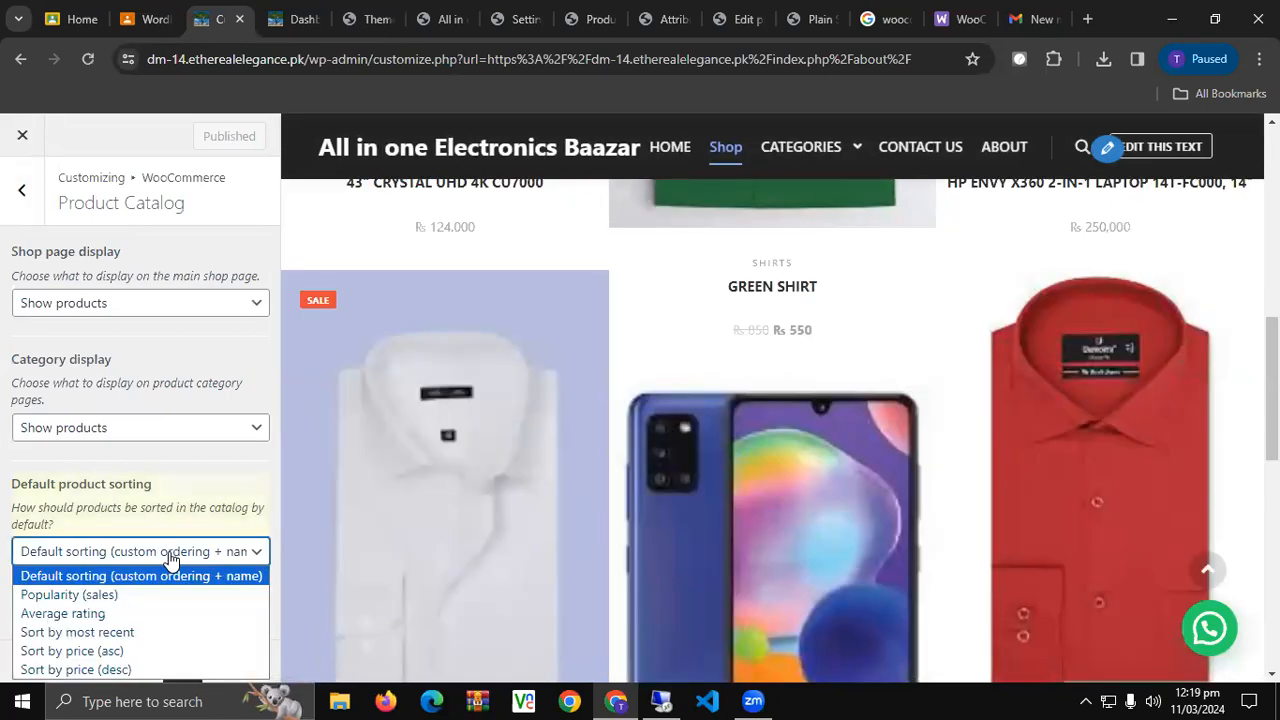
left_click(150, 578)
left_click(20, 203)
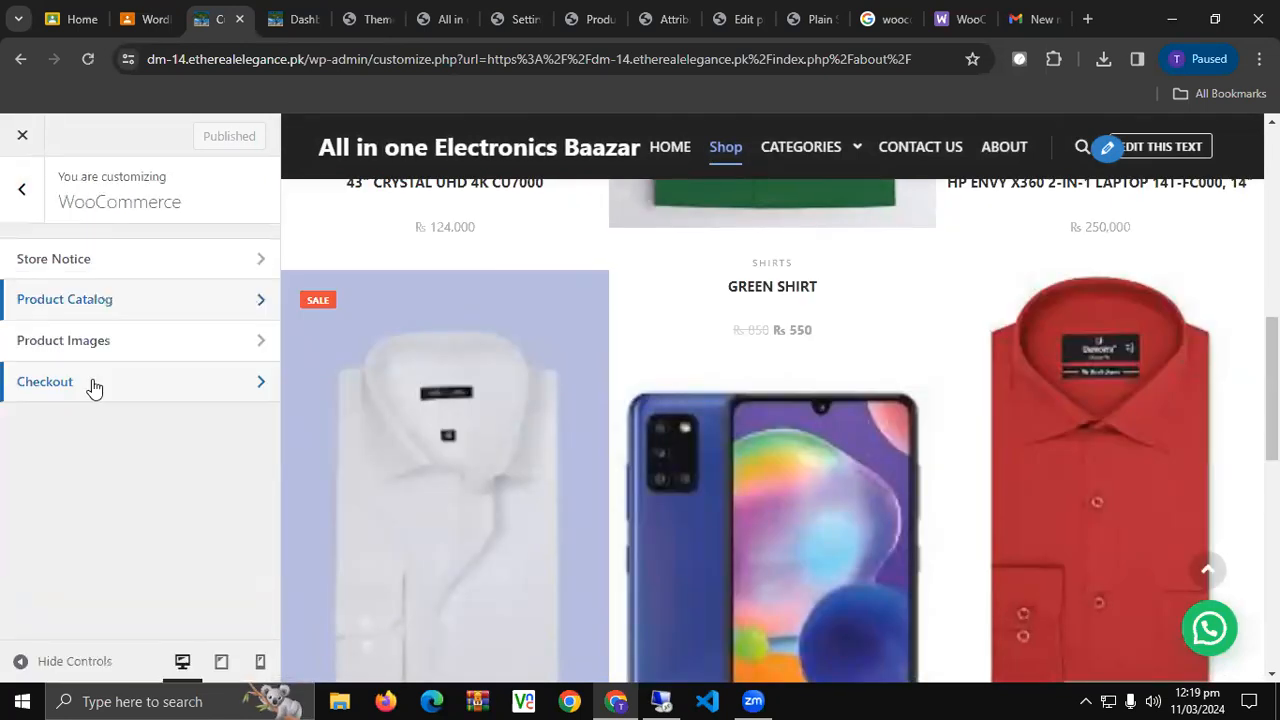
Look over the Product Images settings, then scroll through the Checkout options.
left_click(123, 345)
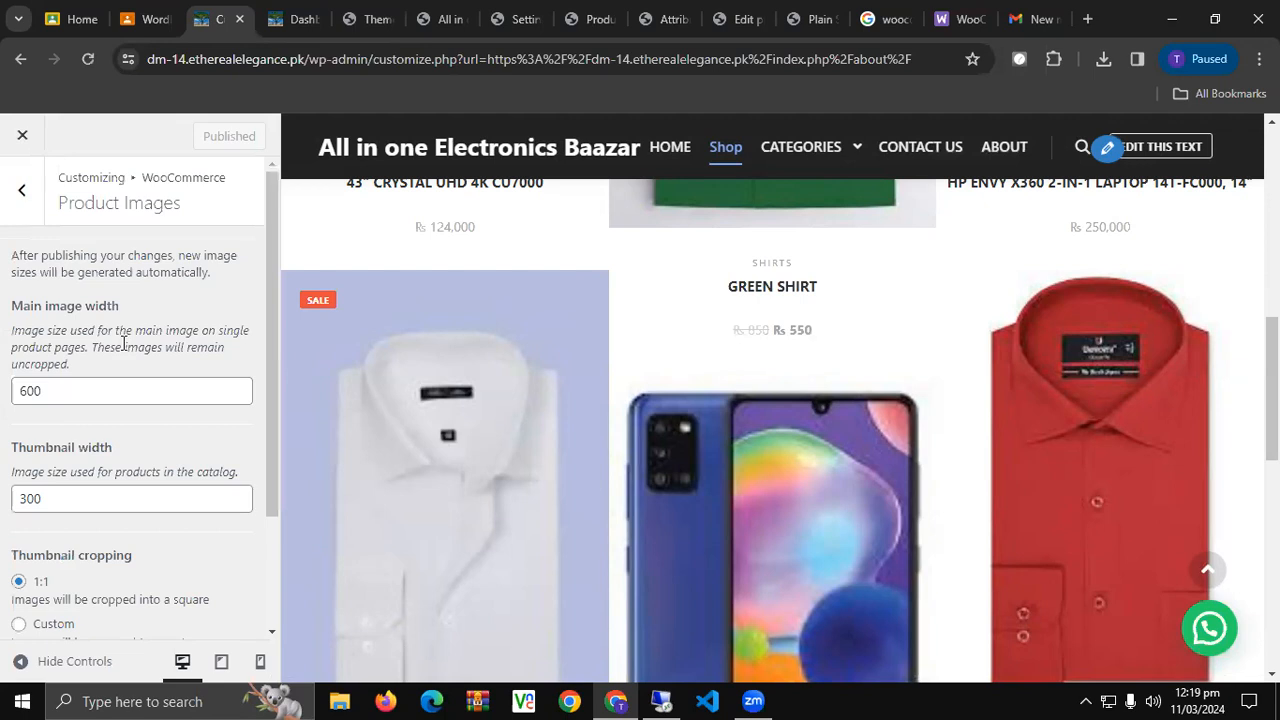
left_click(30, 187)
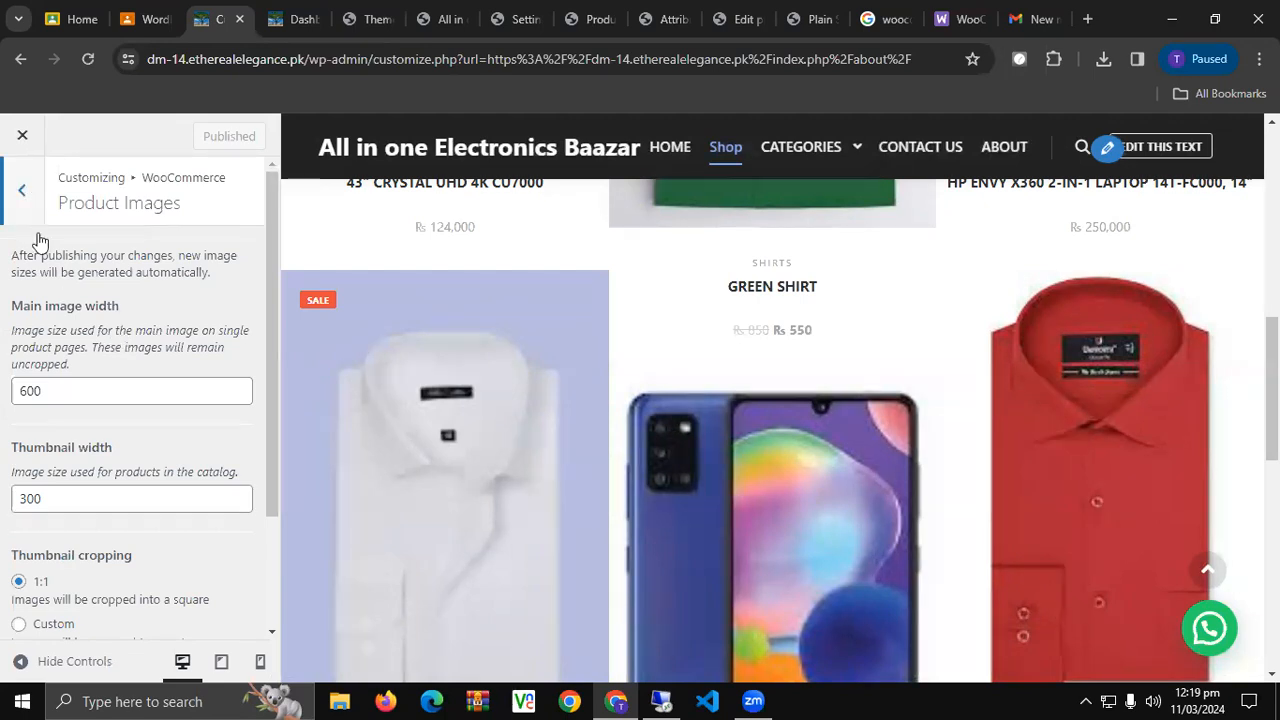
left_click(97, 391)
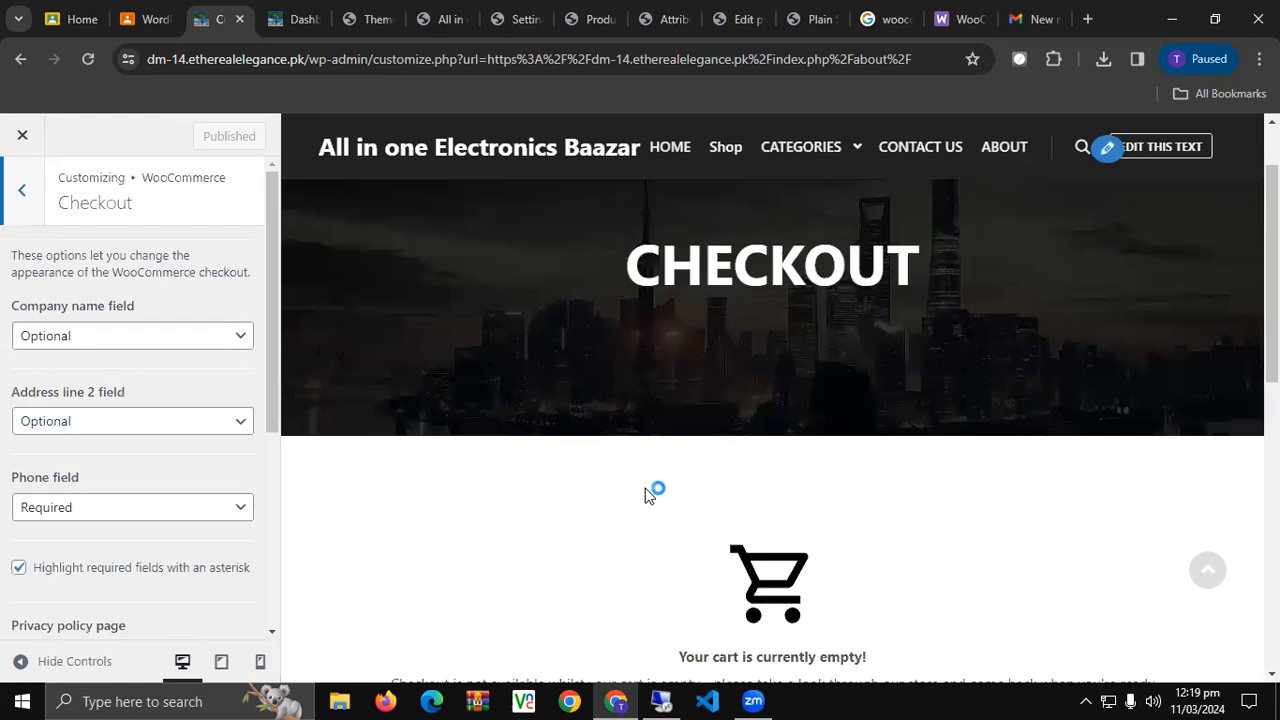
scroll(645, 490, "down", 5)
scroll(645, 490, "up", 2)
scroll(135, 472, "down", 4)
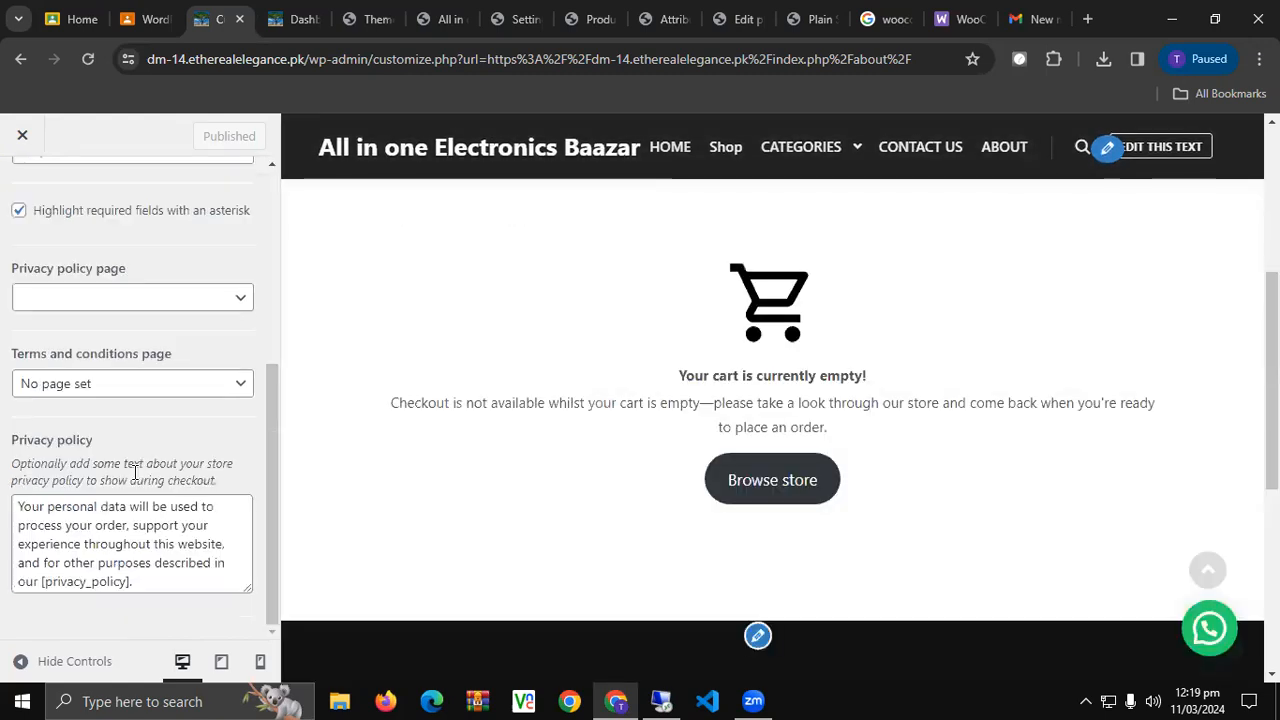
scroll(137, 478, "up", 1)
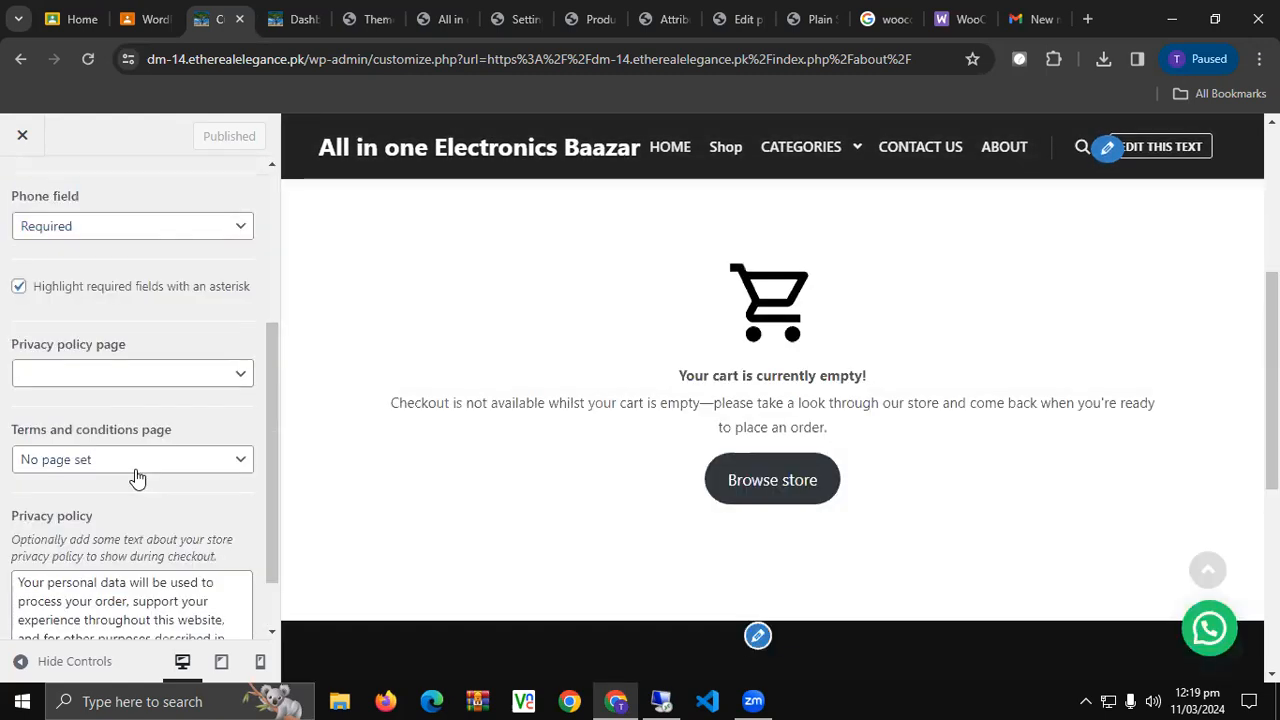
scroll(17, 195, "up", 5)
Browse the Miscellaneous and Works settings sections, returning to the main theme list.
left_click(17, 190)
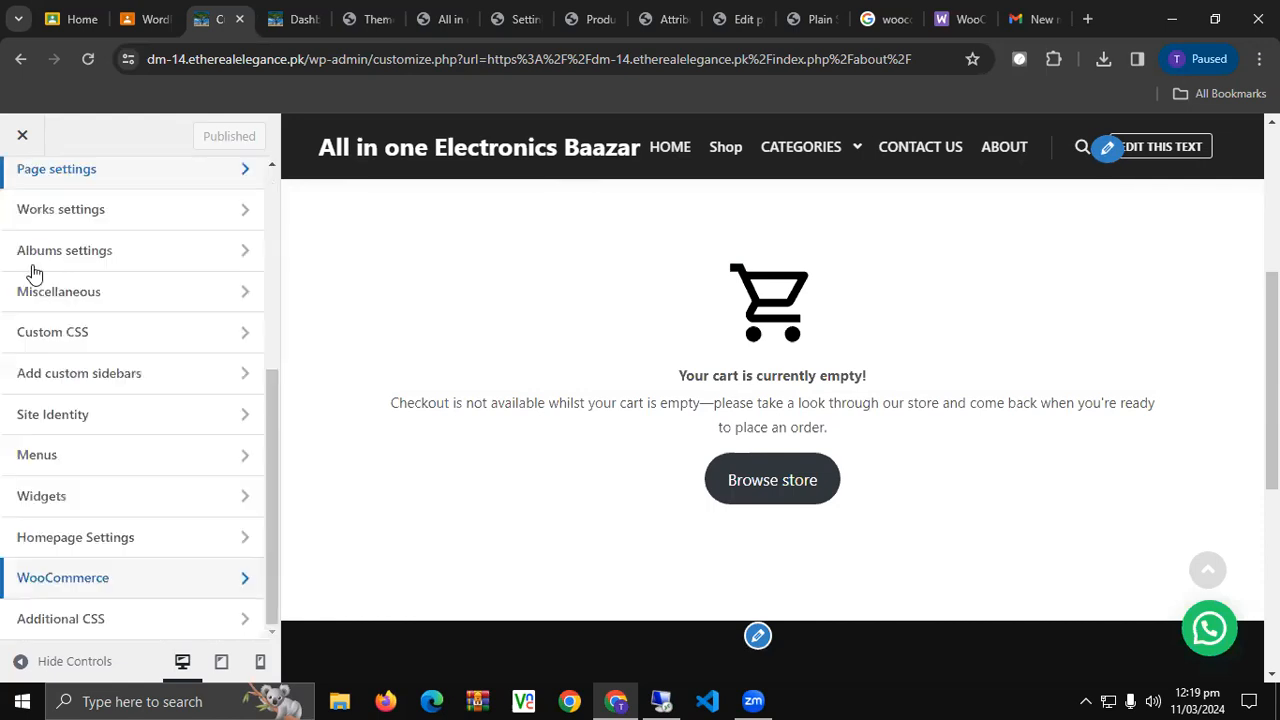
left_click(140, 298)
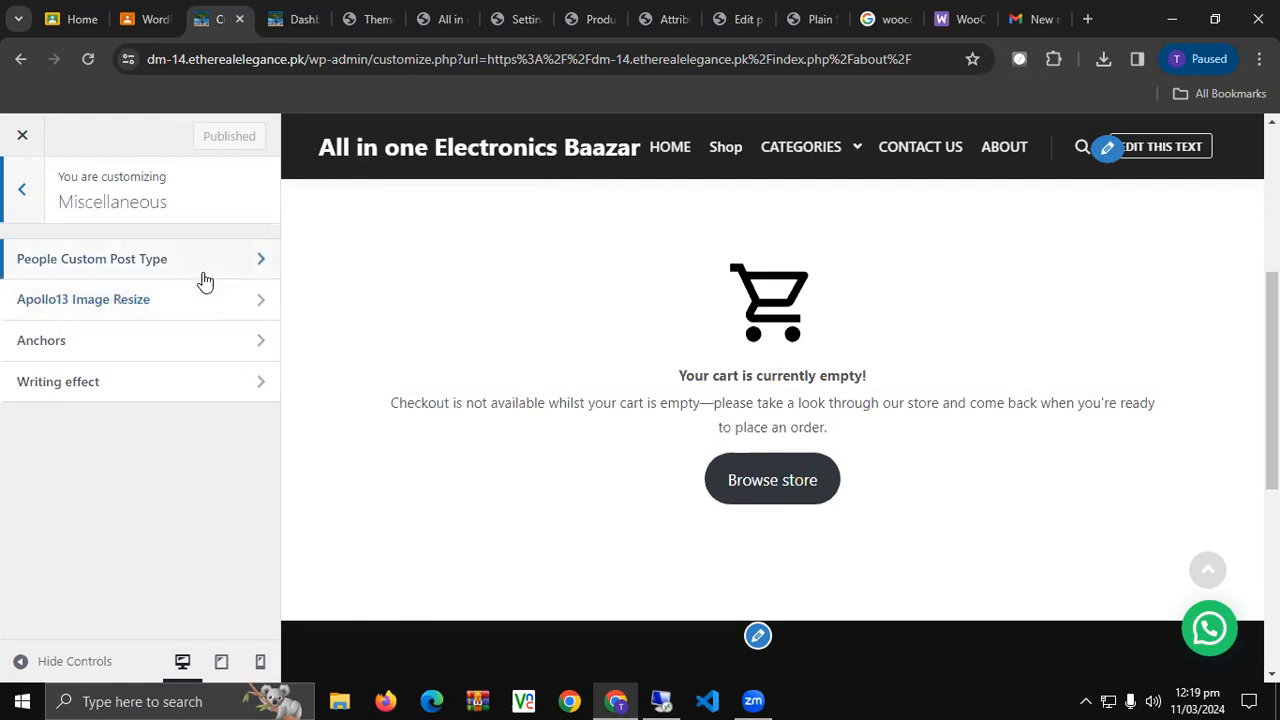
key("Escape")
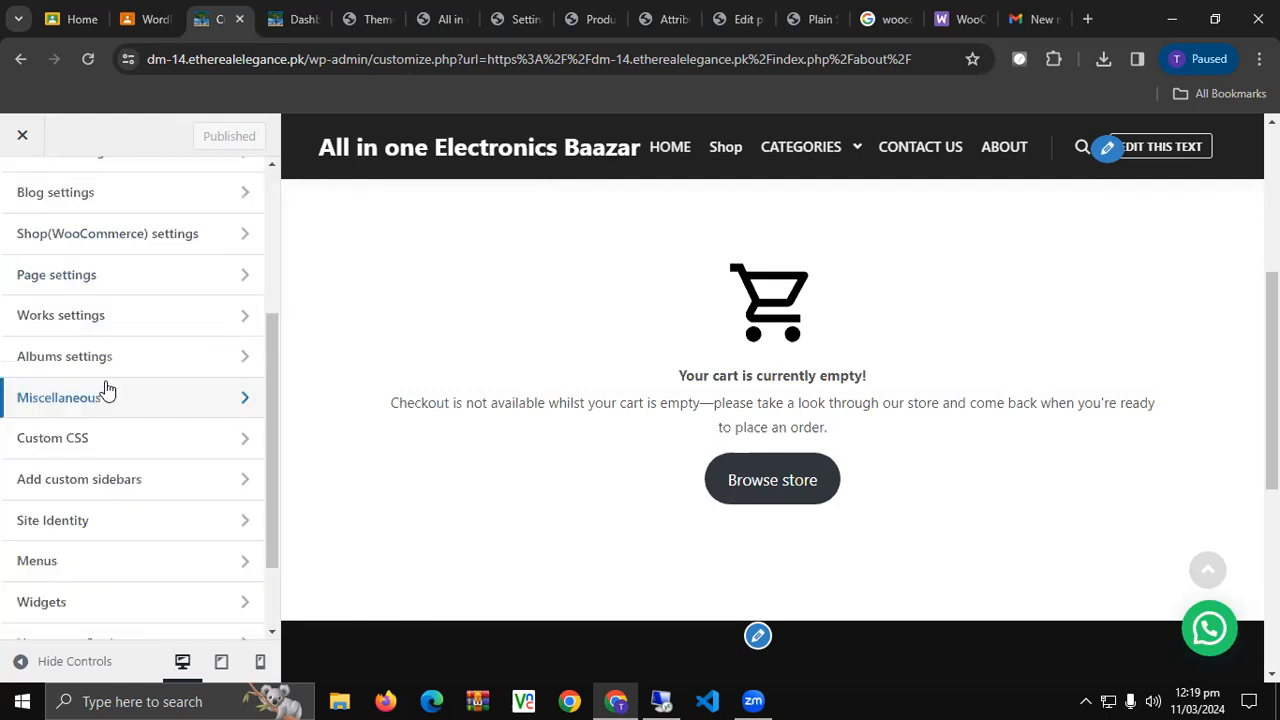
scroll(128, 419, "up", 1)
left_click(128, 419)
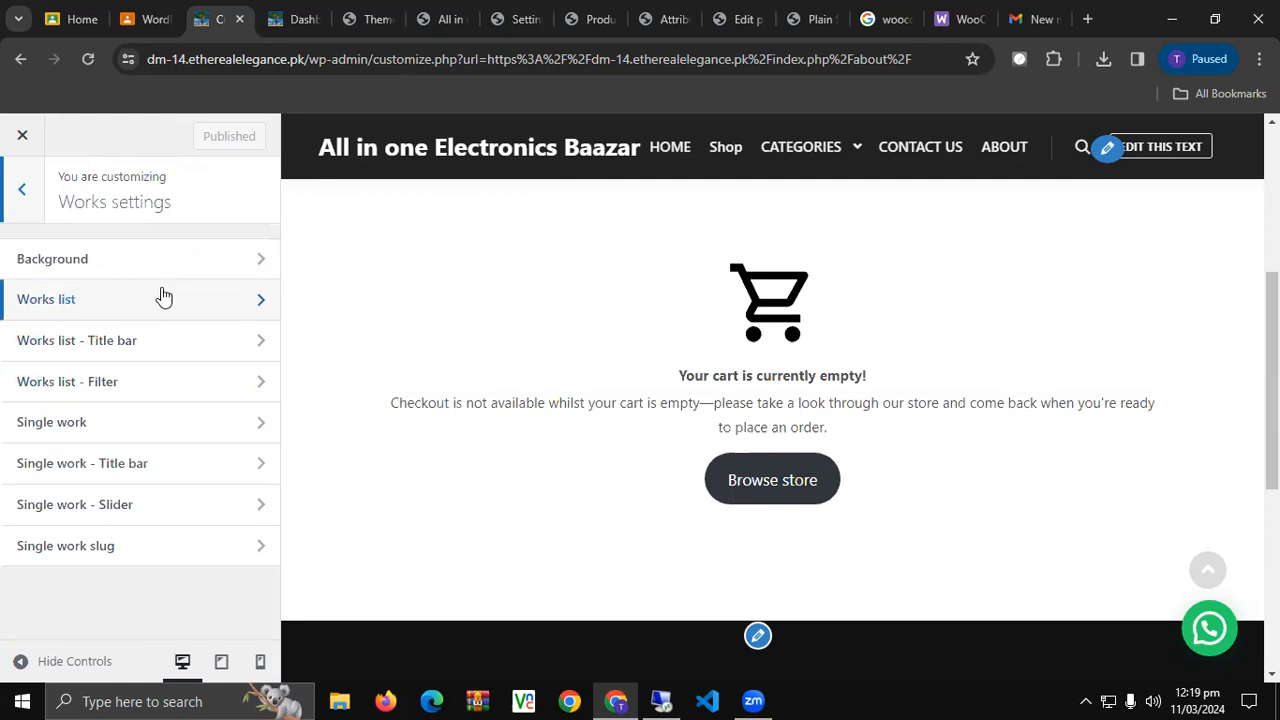
left_click(16, 194)
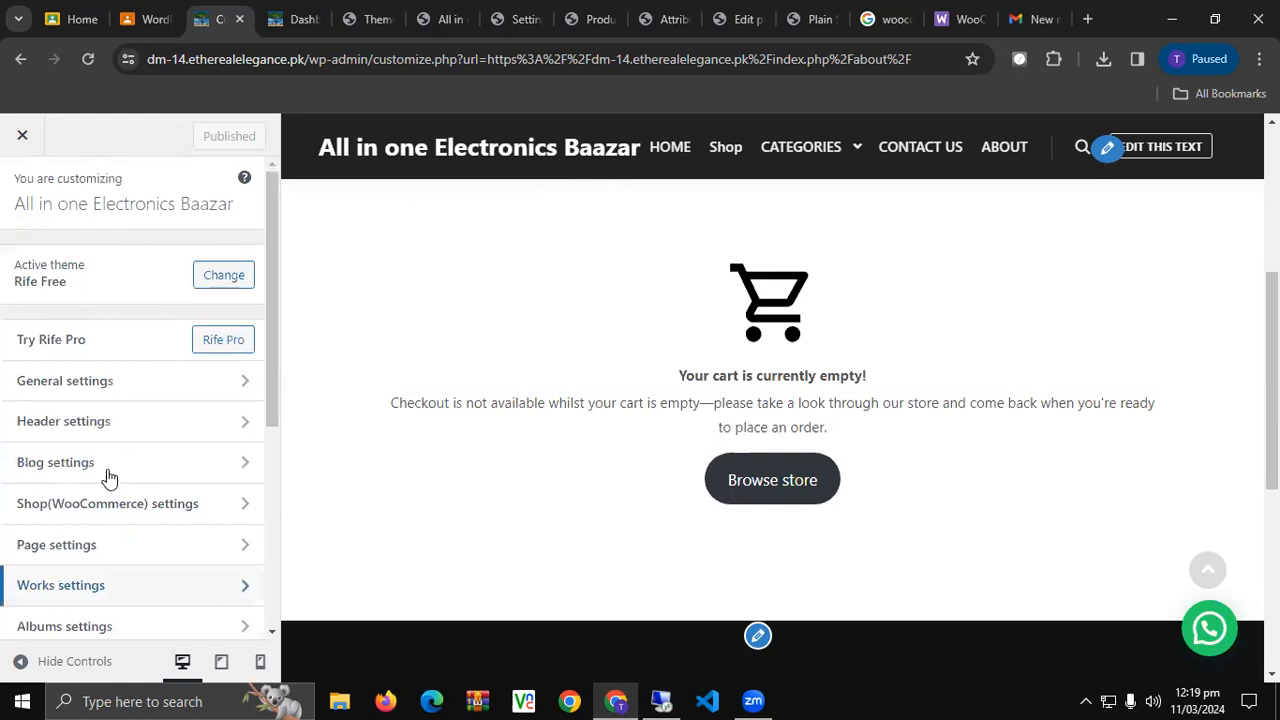
In General settings > Hidden sidebar, switch Widgets colors to On dark, then back to On light.
left_click(143, 390)
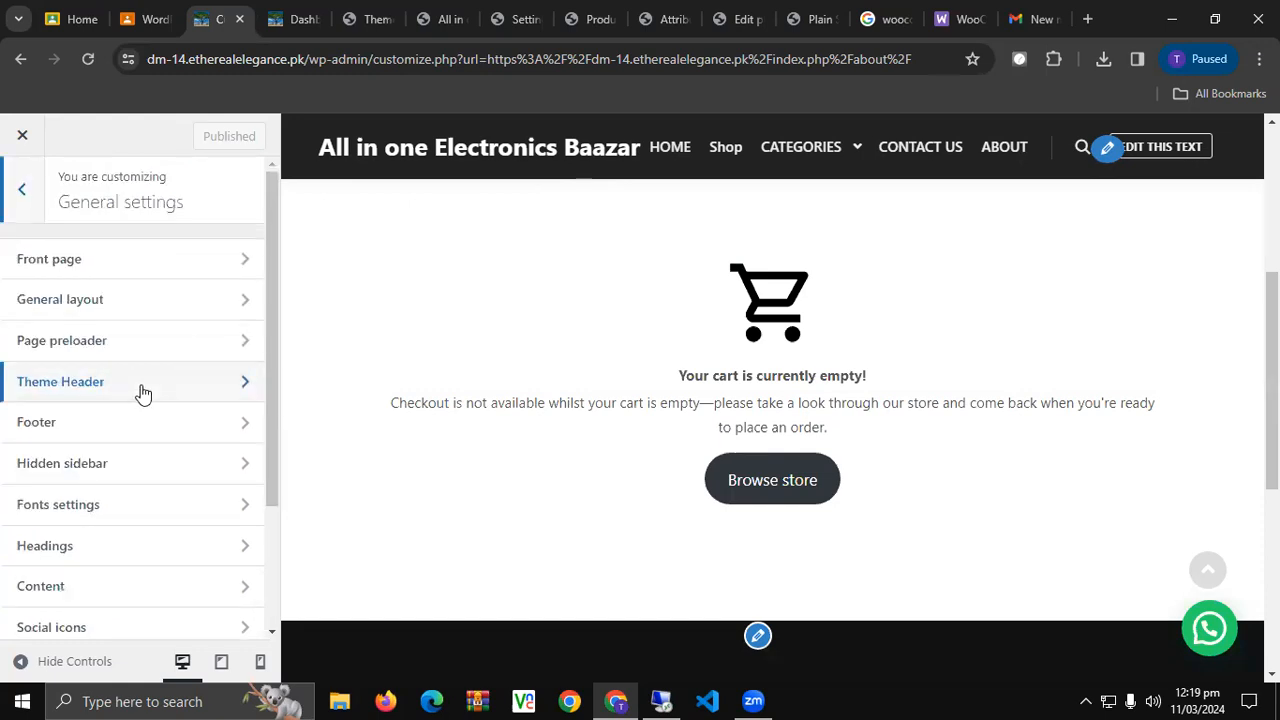
left_click(143, 472)
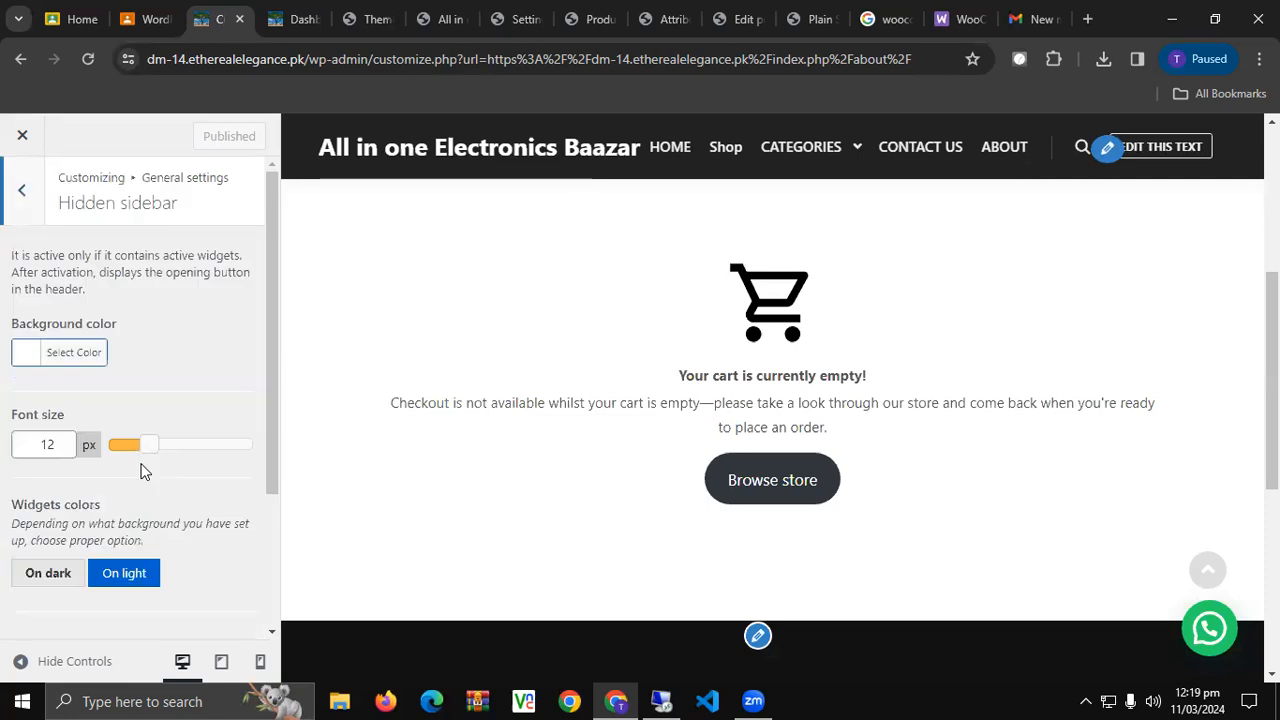
left_click(50, 577)
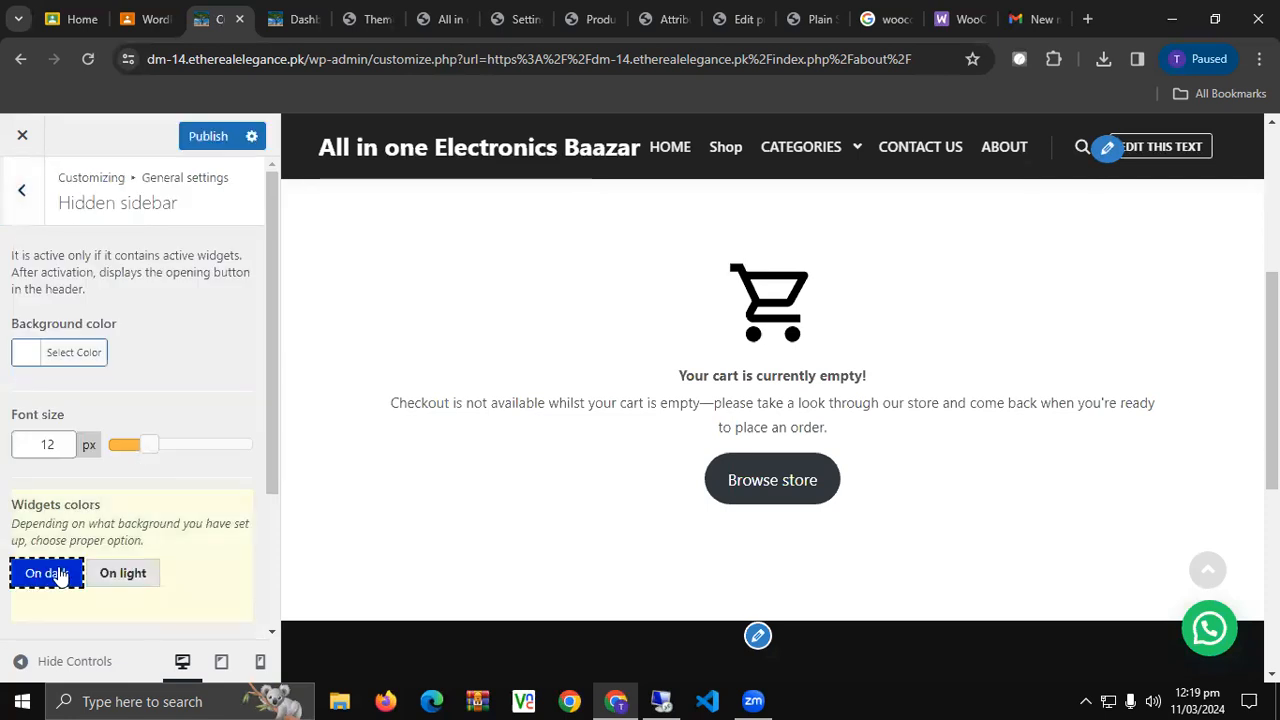
left_click(130, 579)
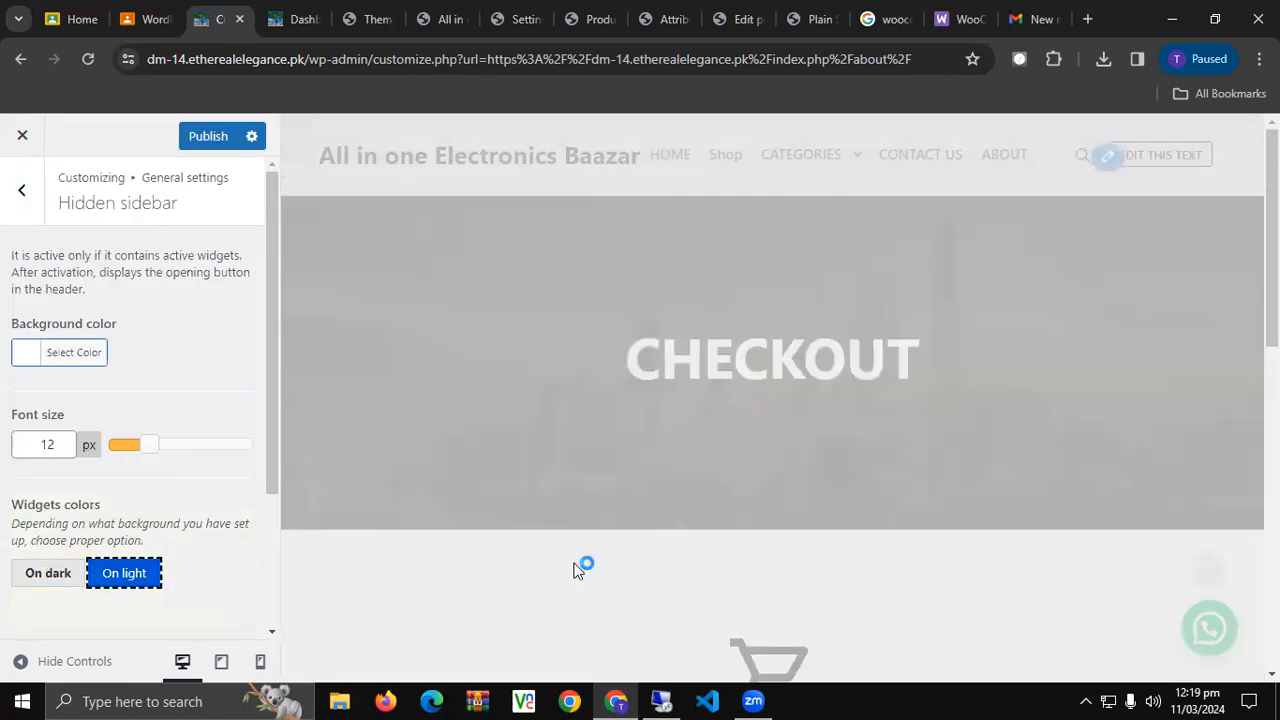
left_click(18, 200)
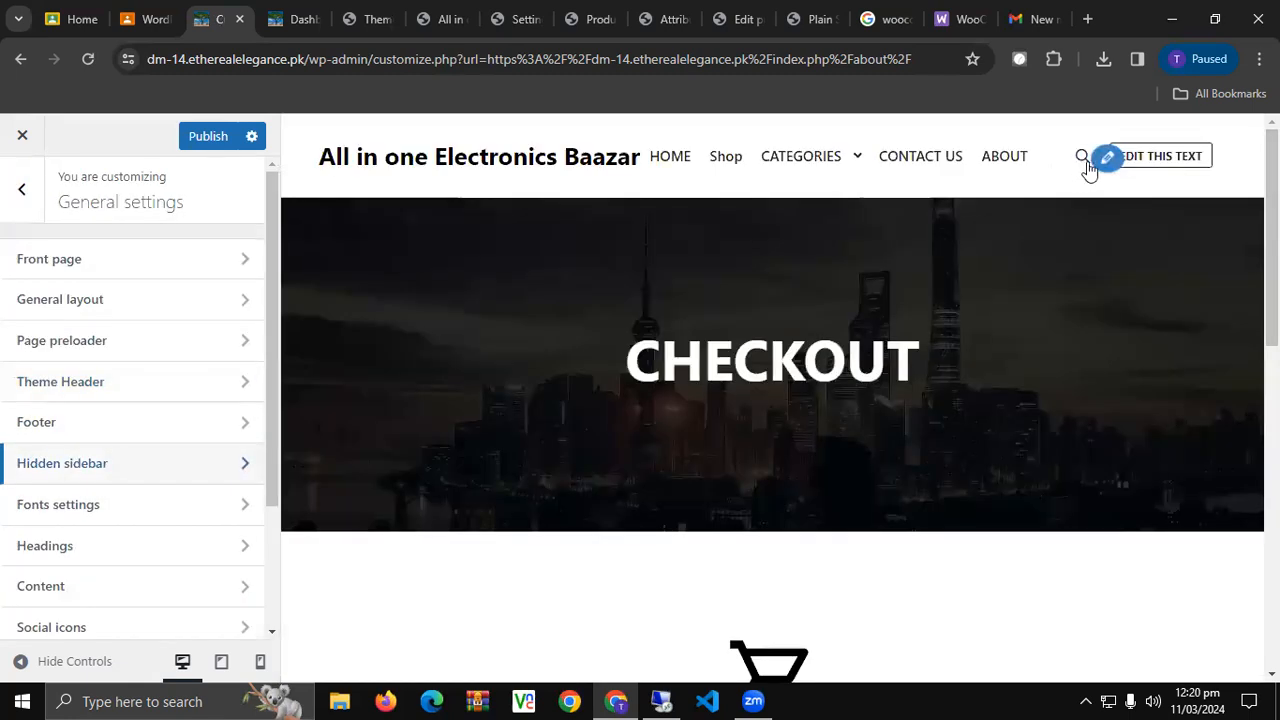
left_click(1105, 158)
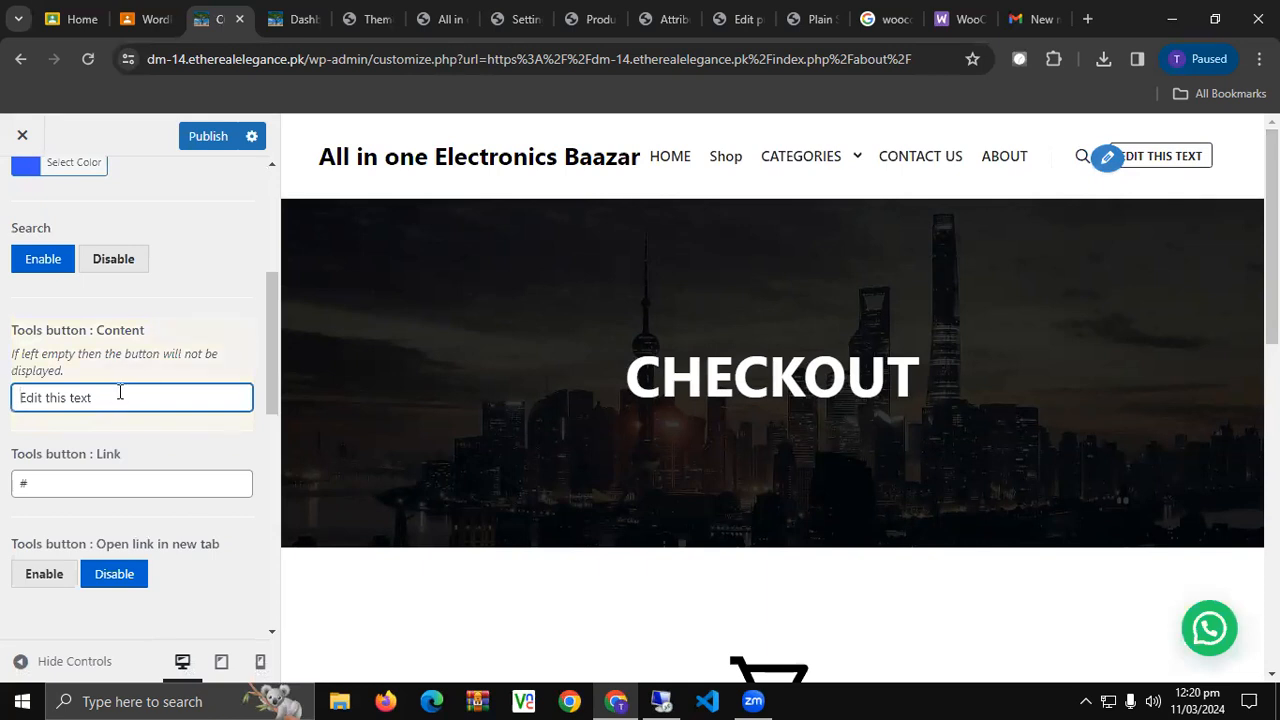
Replace the header Tools button content with 'Shop Here'.
triple_click(123, 394)
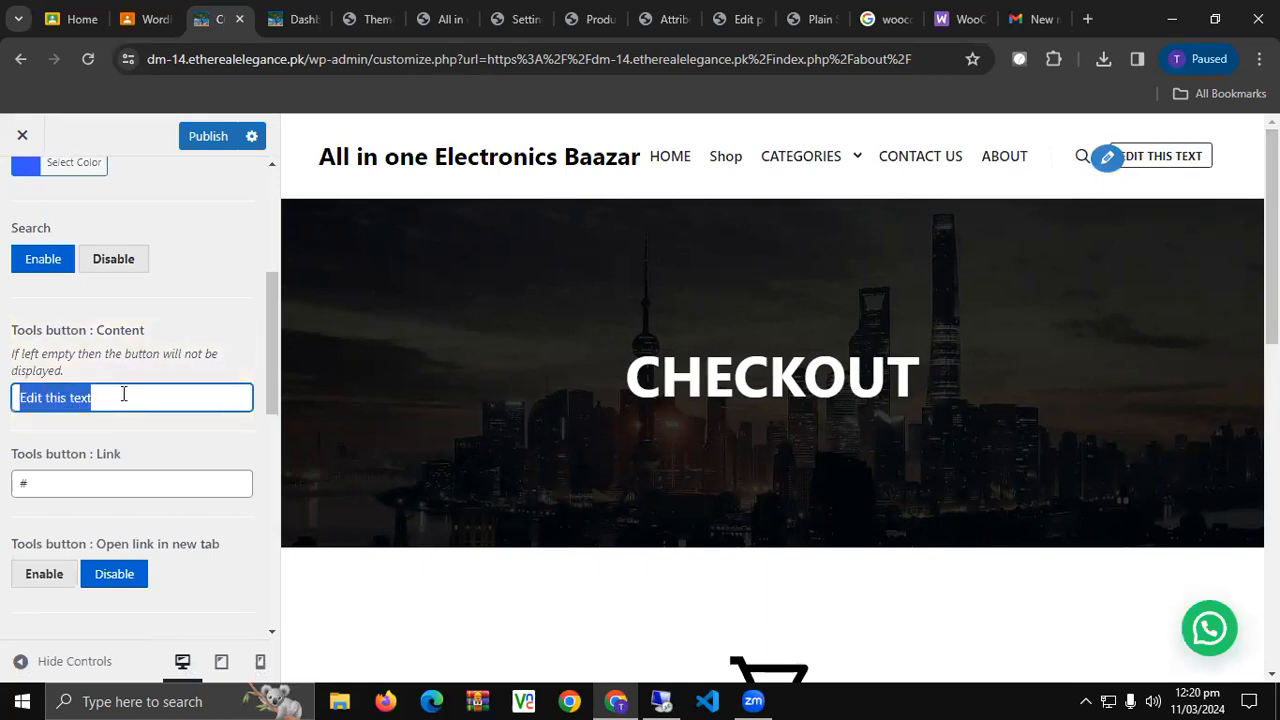
type("S")
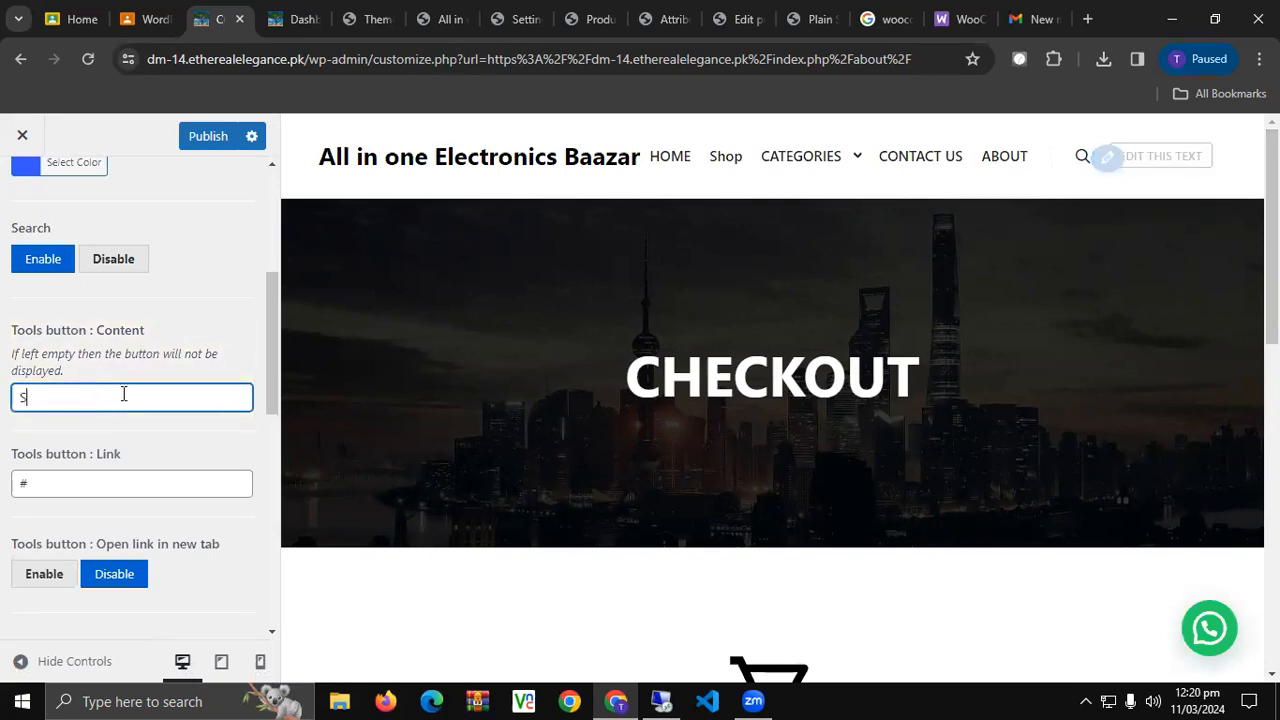
type("hop Here")
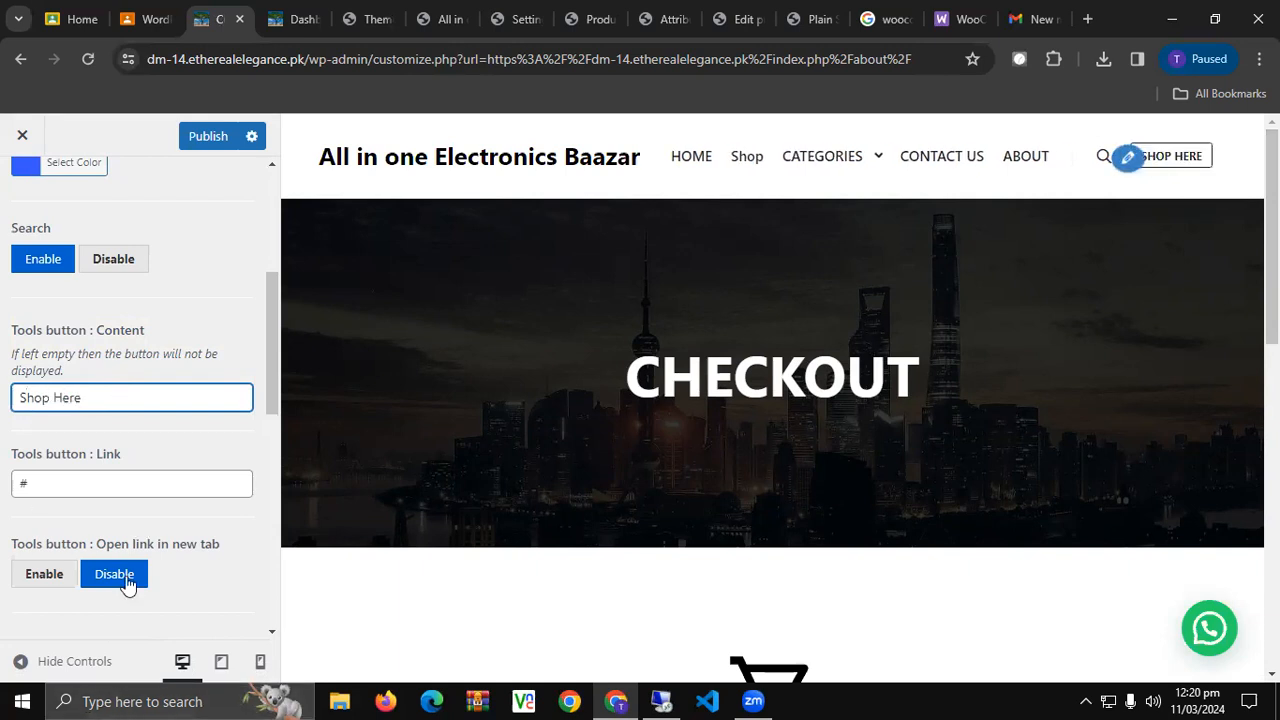
key("Tab")
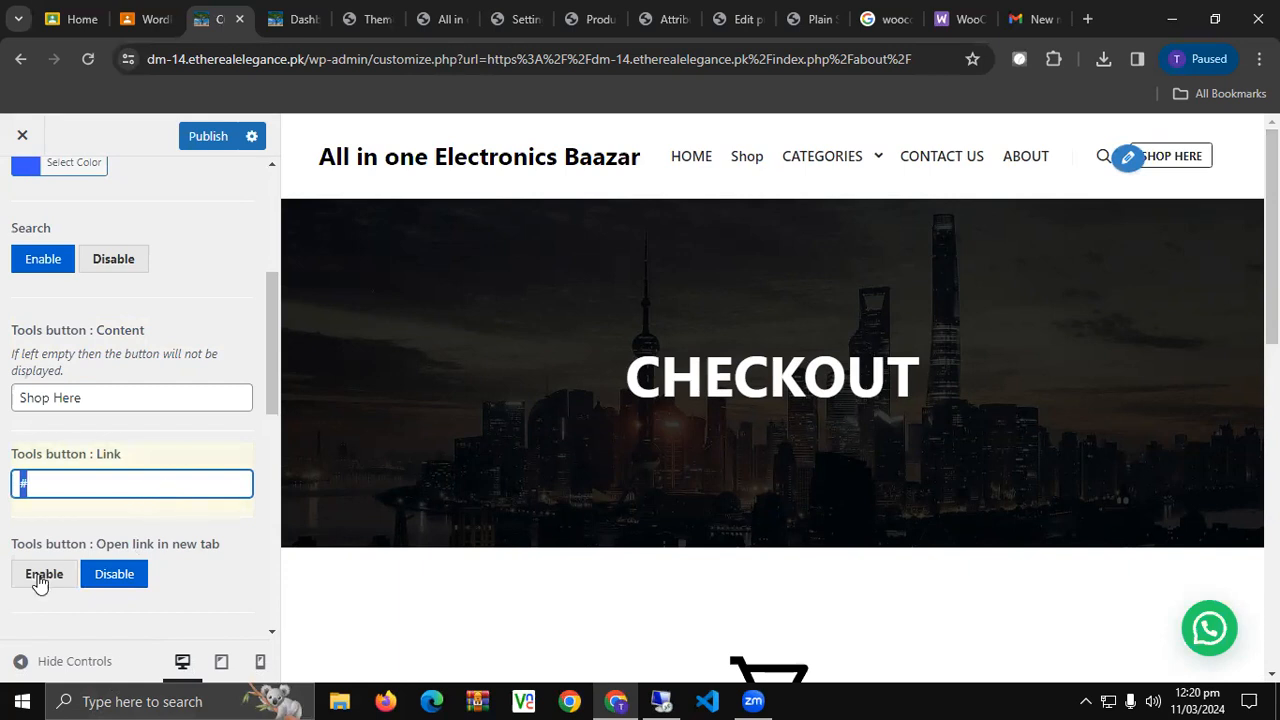
Leave the button link opening in the same tab and publish the changes.
left_click(100, 575)
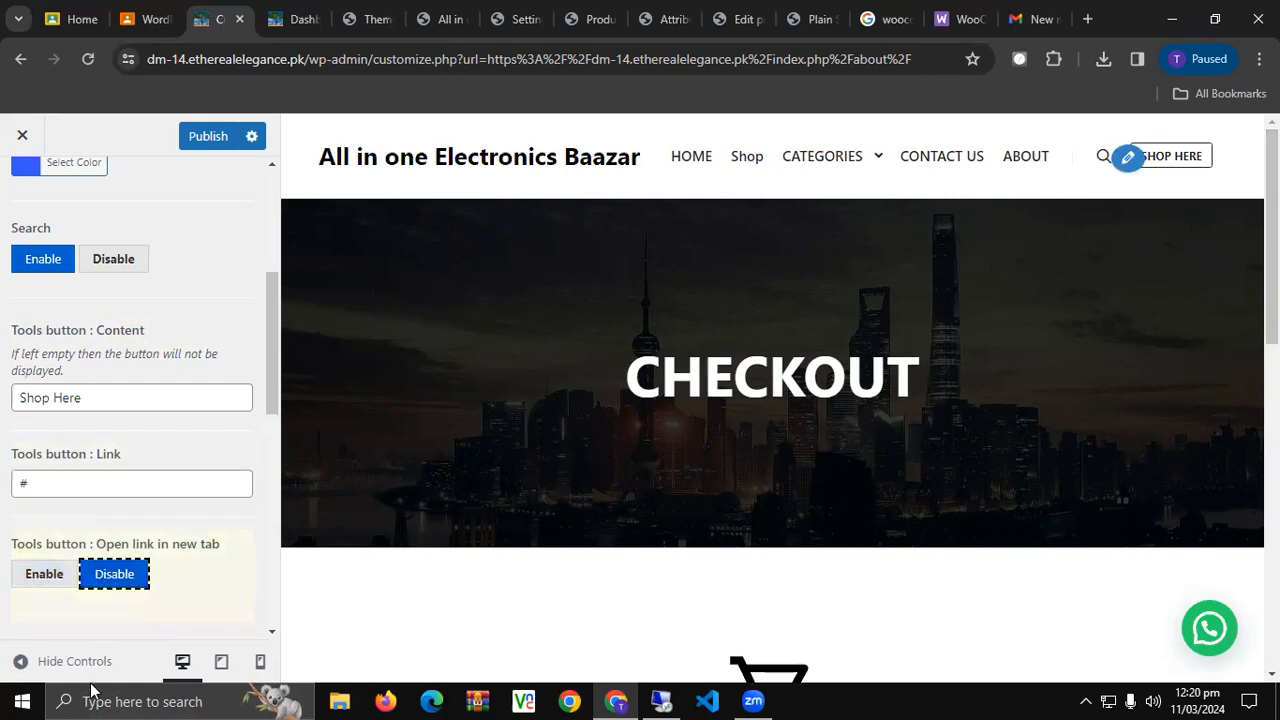
left_click(57, 576)
left_click(113, 573)
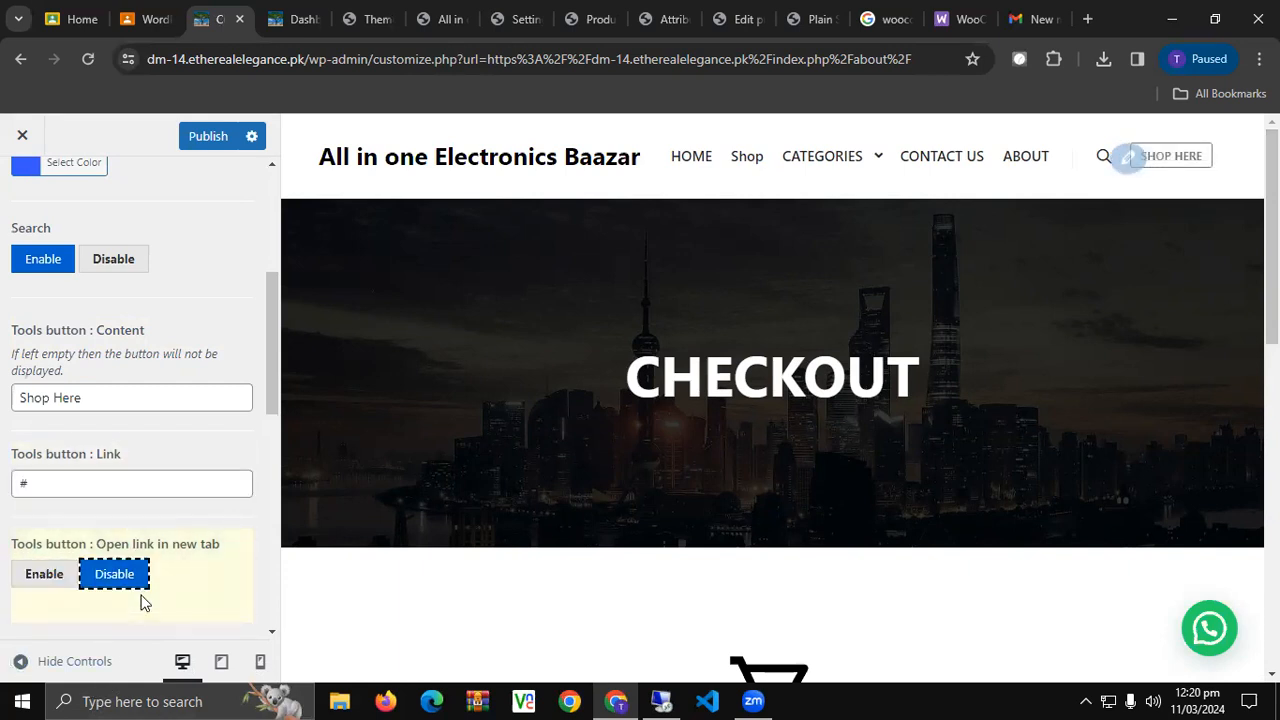
left_click(57, 573)
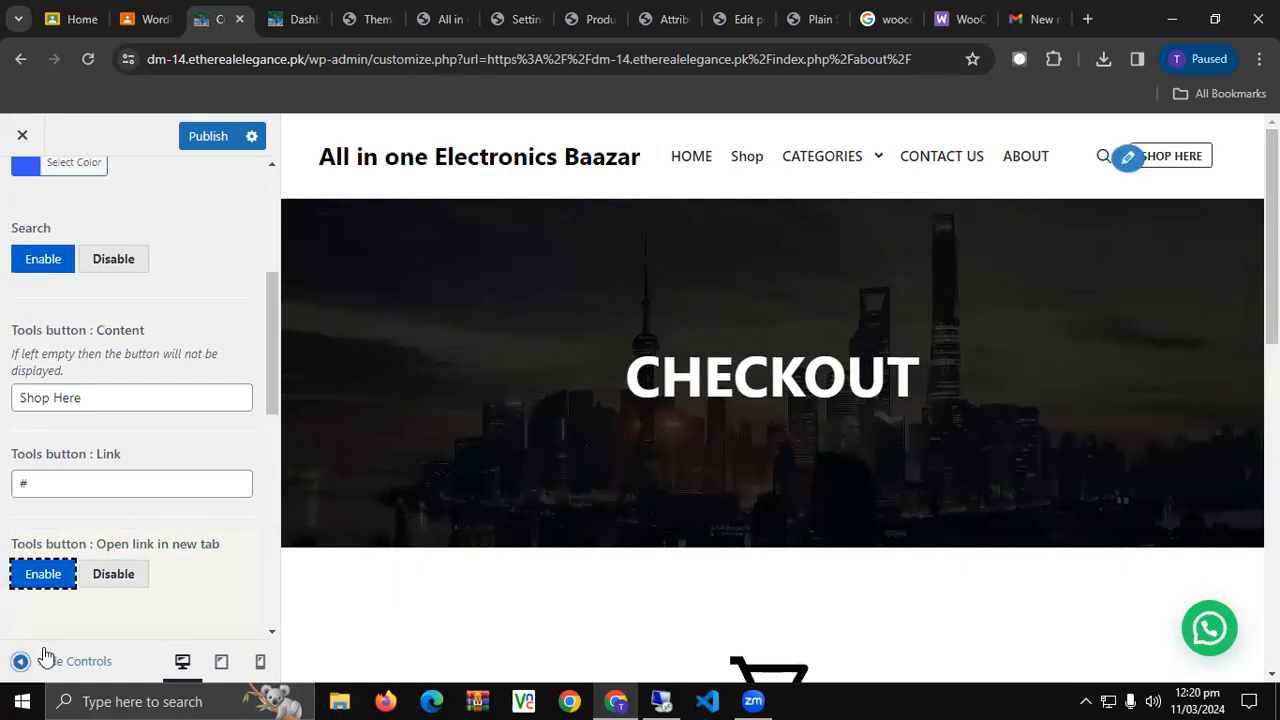
left_click(134, 584)
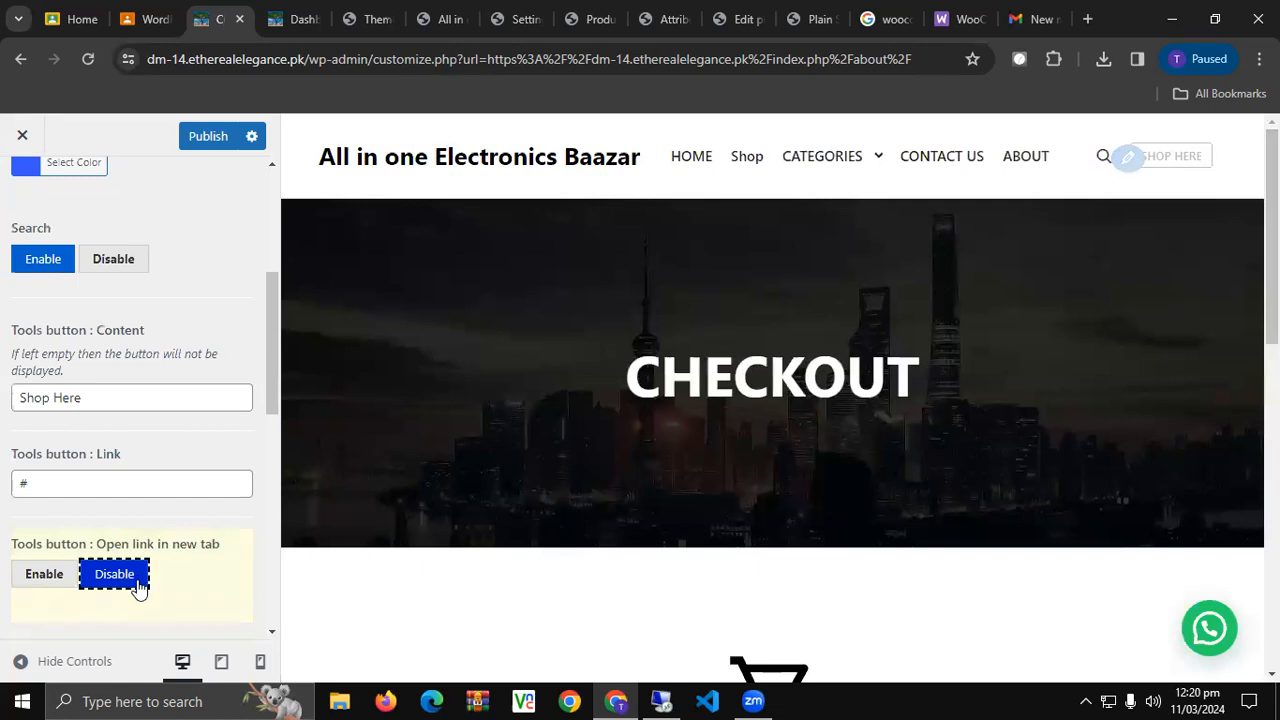
scroll(140, 360, "down", 3)
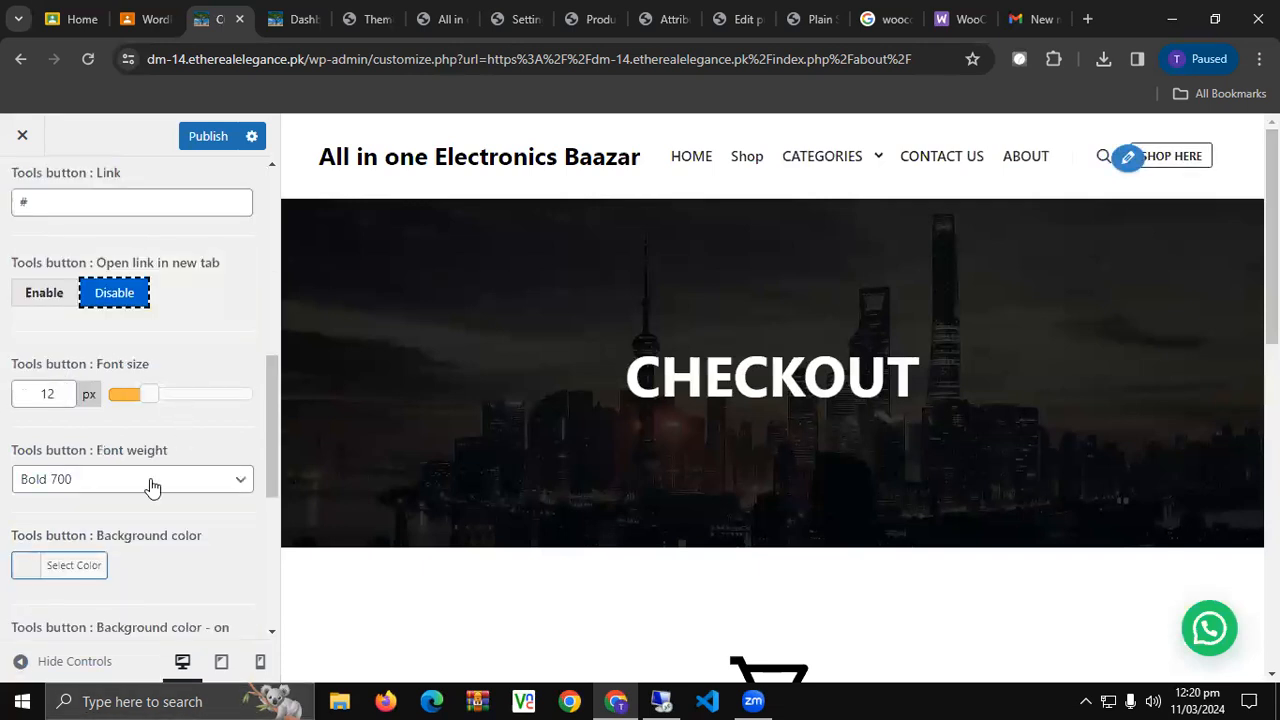
scroll(150, 485, "down", 2)
scroll(152, 470, "up", 9)
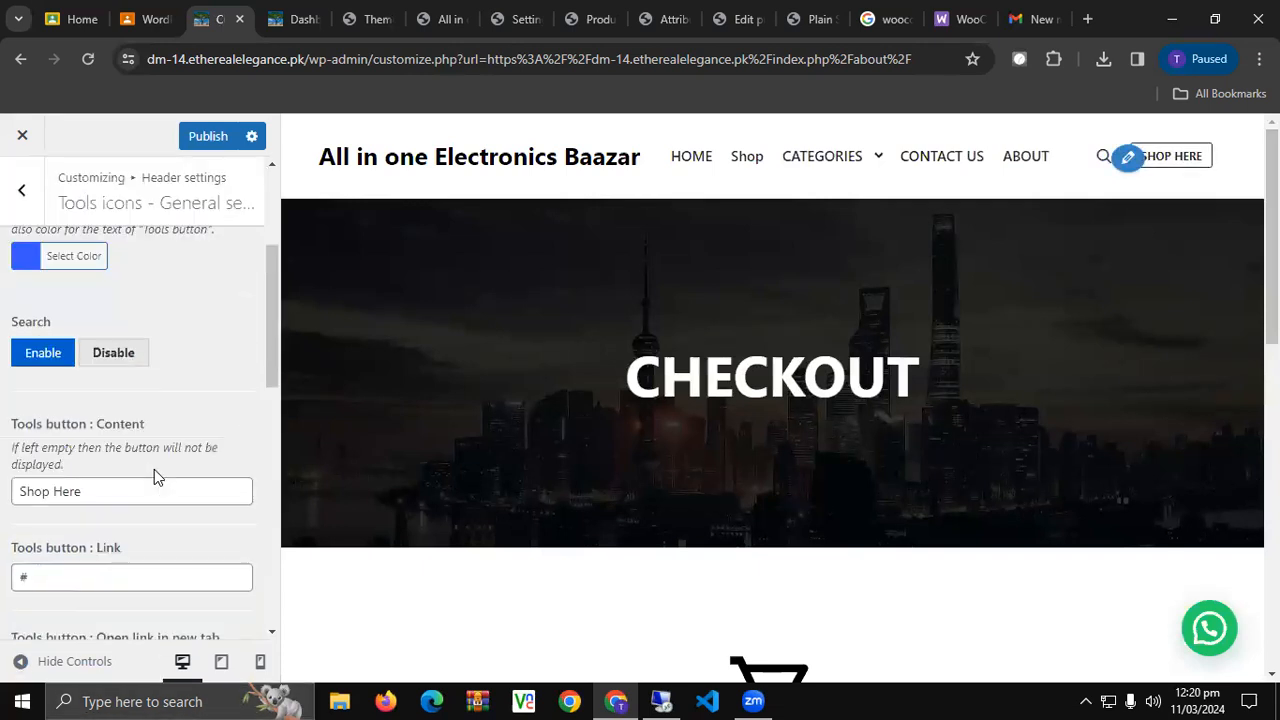
left_click(217, 143)
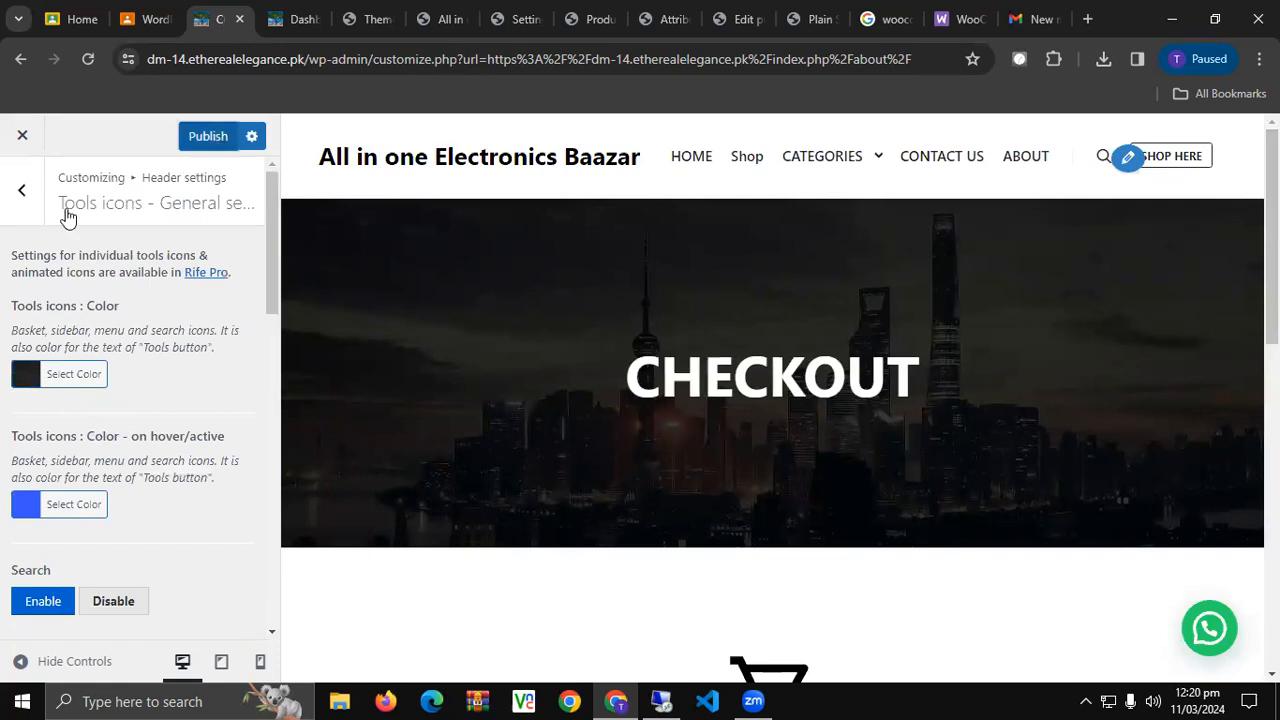
left_click(18, 191)
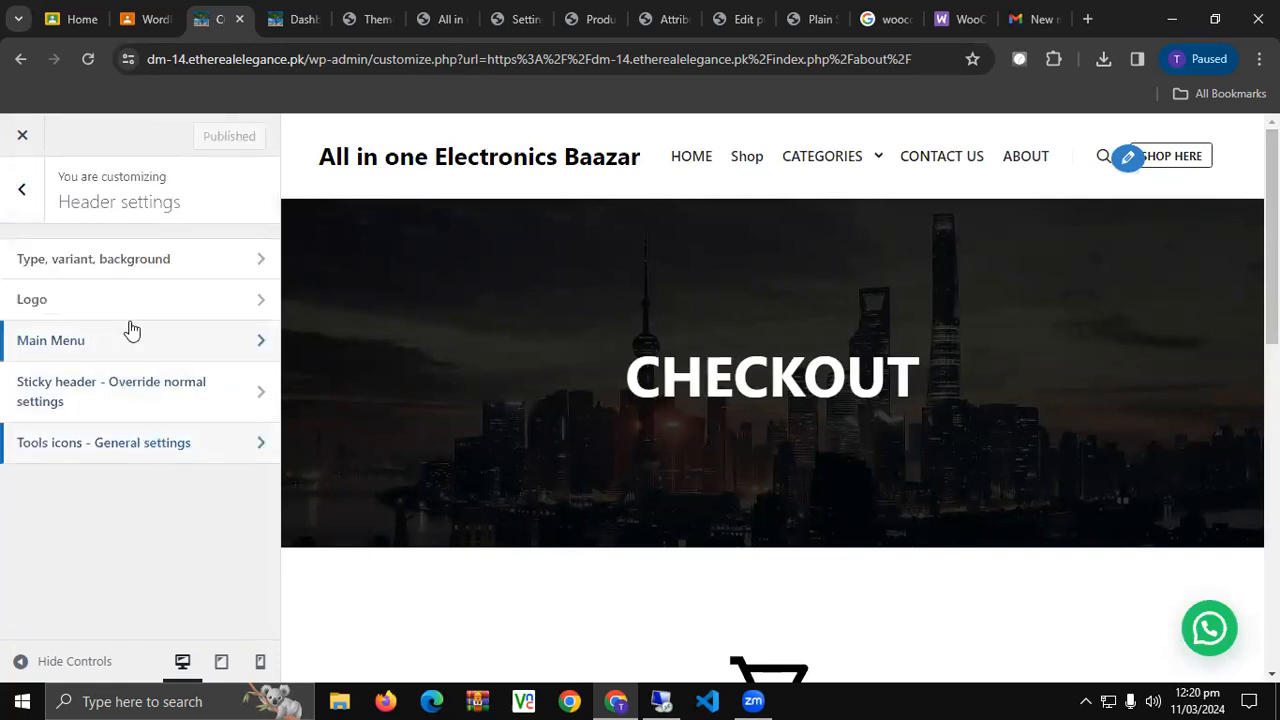
Inspect the header type, variant and background settings, then return to the main Customizer menu.
left_click(188, 260)
scroll(140, 462, "down", 4)
scroll(174, 463, "up", 4)
left_click(25, 197)
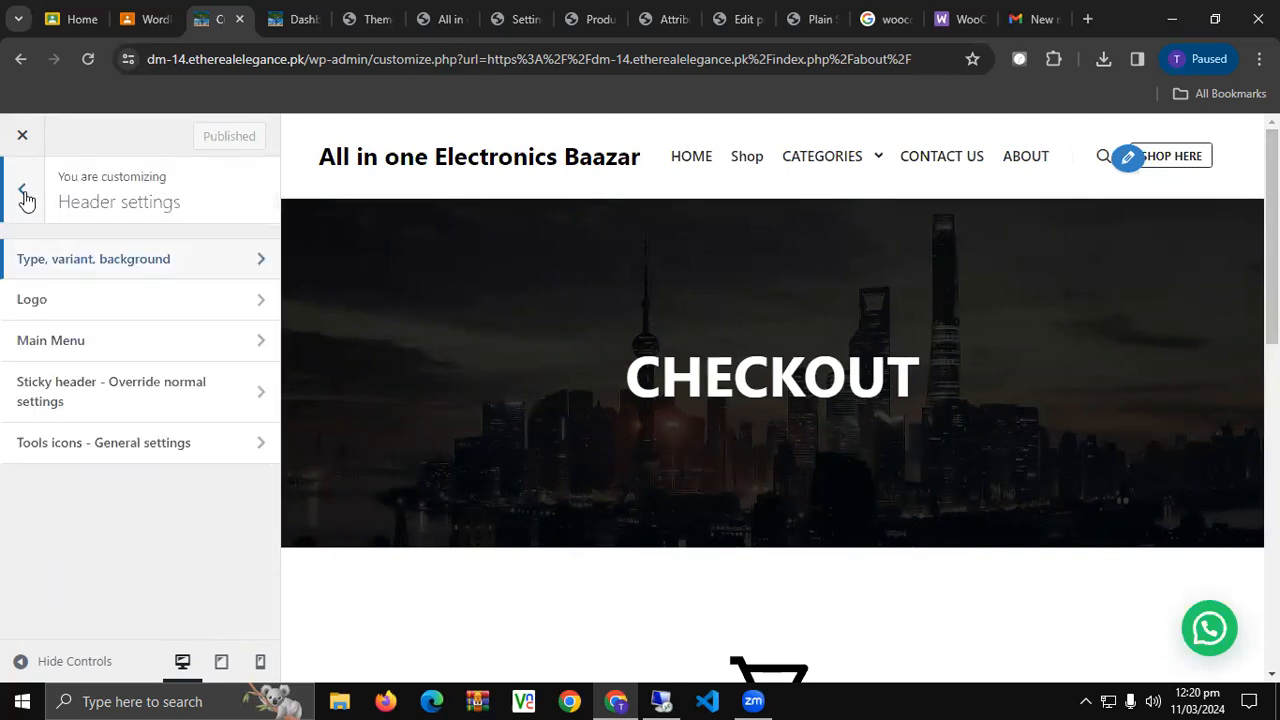
left_click(25, 195)
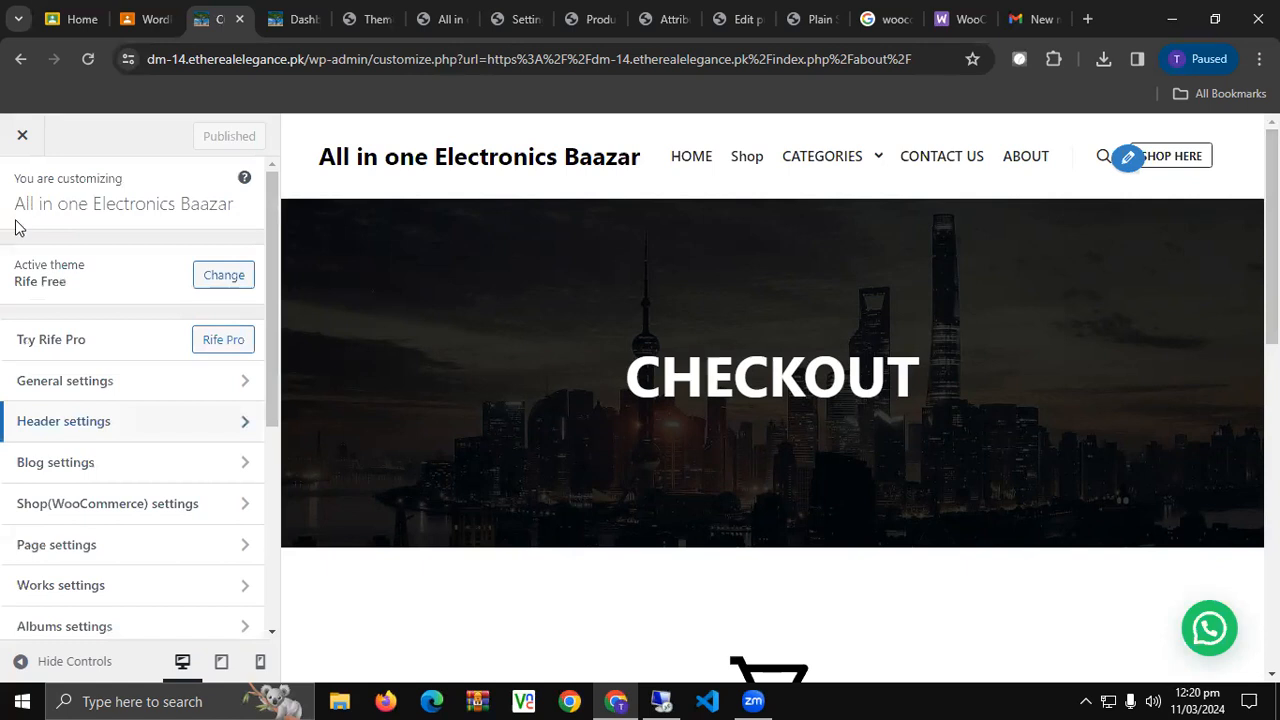
Look over the Shop(WooCommerce) products list settings, then switch to the Dashboard and Themes tabs.
left_click(171, 505)
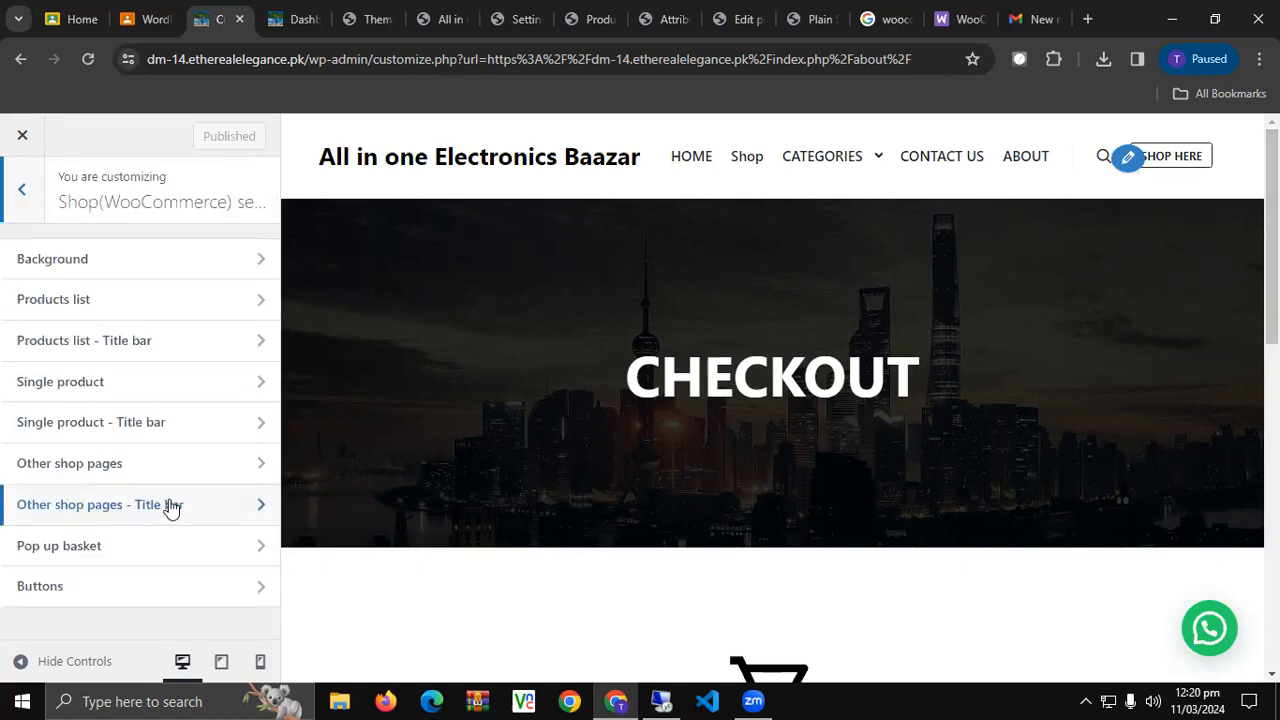
left_click(139, 299)
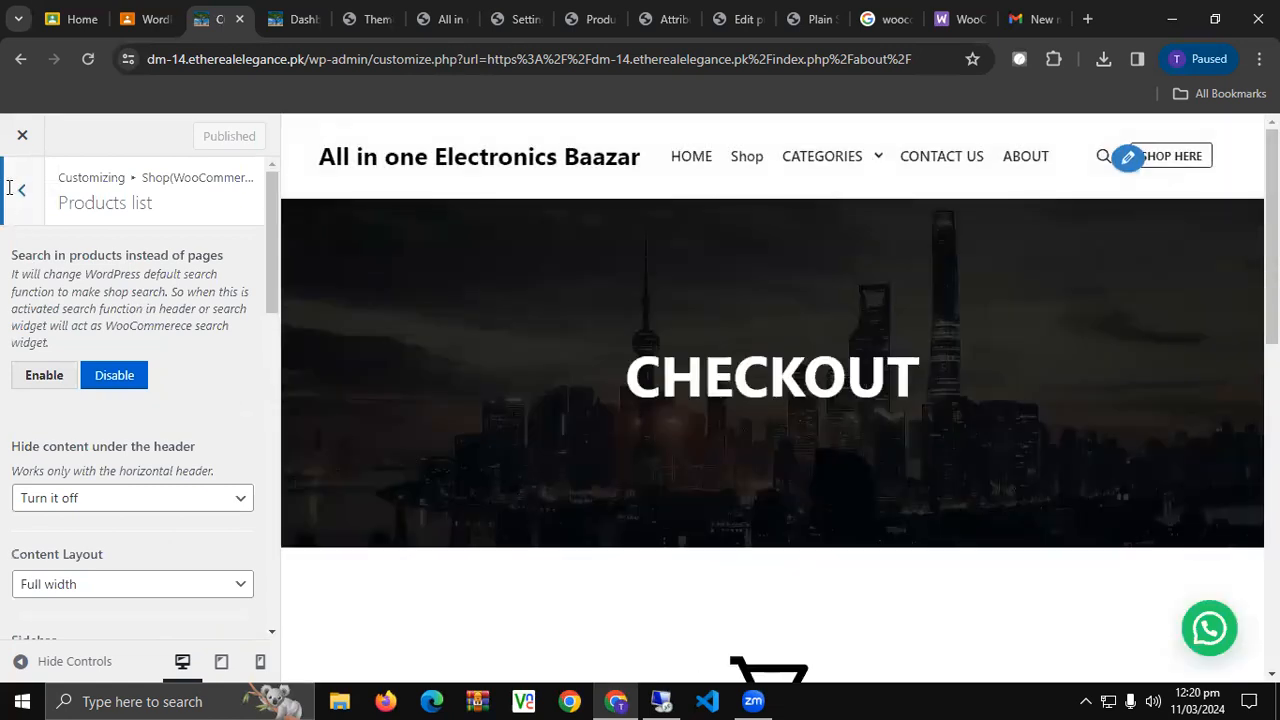
left_click(10, 189)
left_click(12, 192)
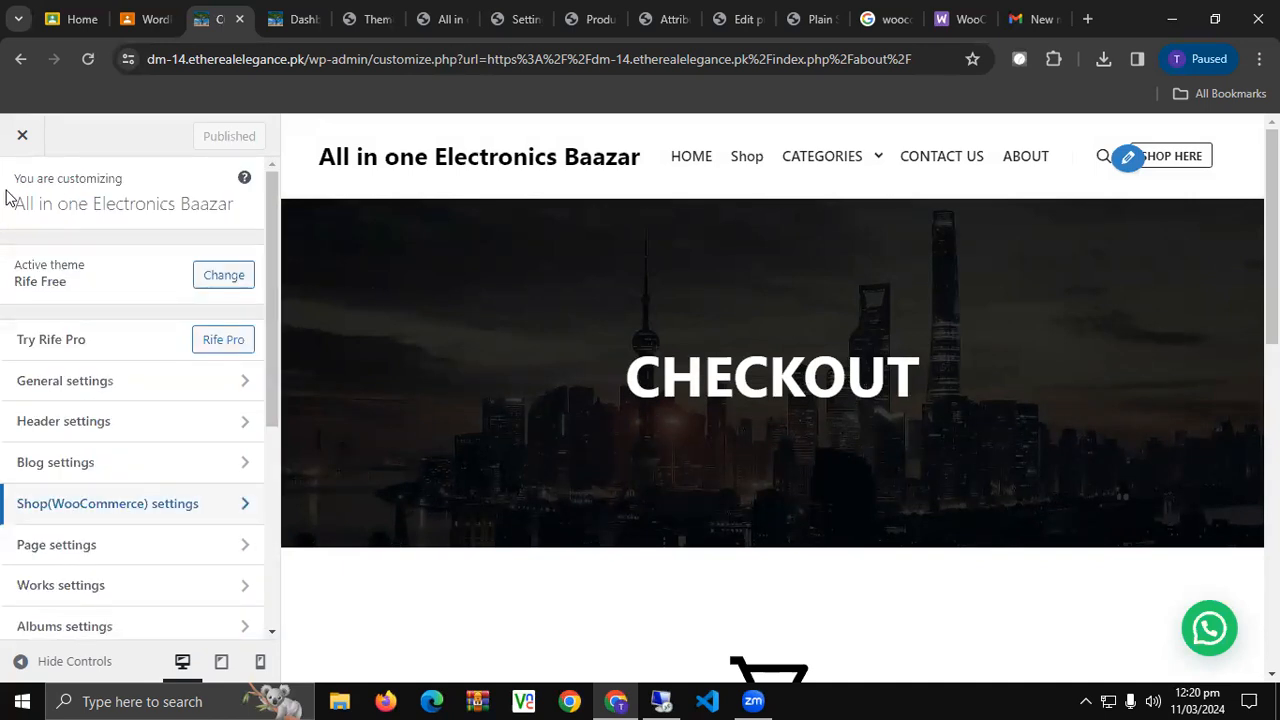
left_click(298, 16)
left_click(365, 16)
left_click(296, 18)
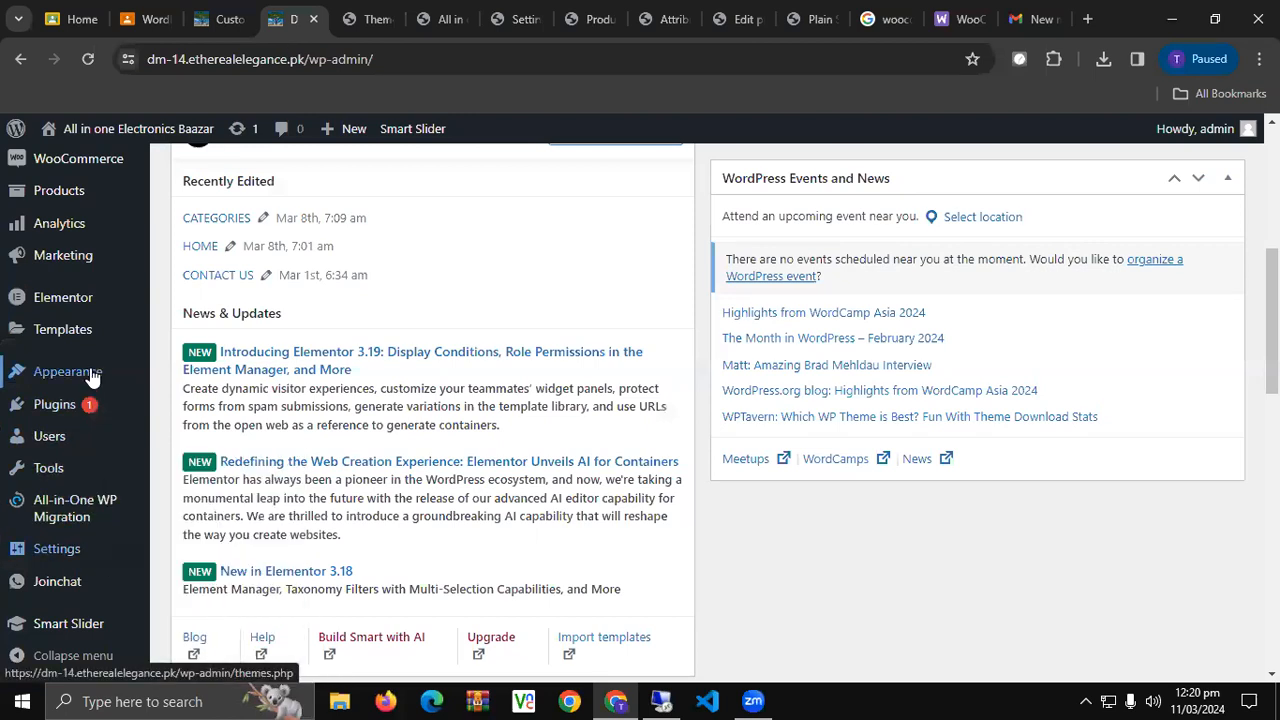
Open Add New Plugin in a new tab and begin searching plugins for 'Mar'.
mouse_move(85, 406)
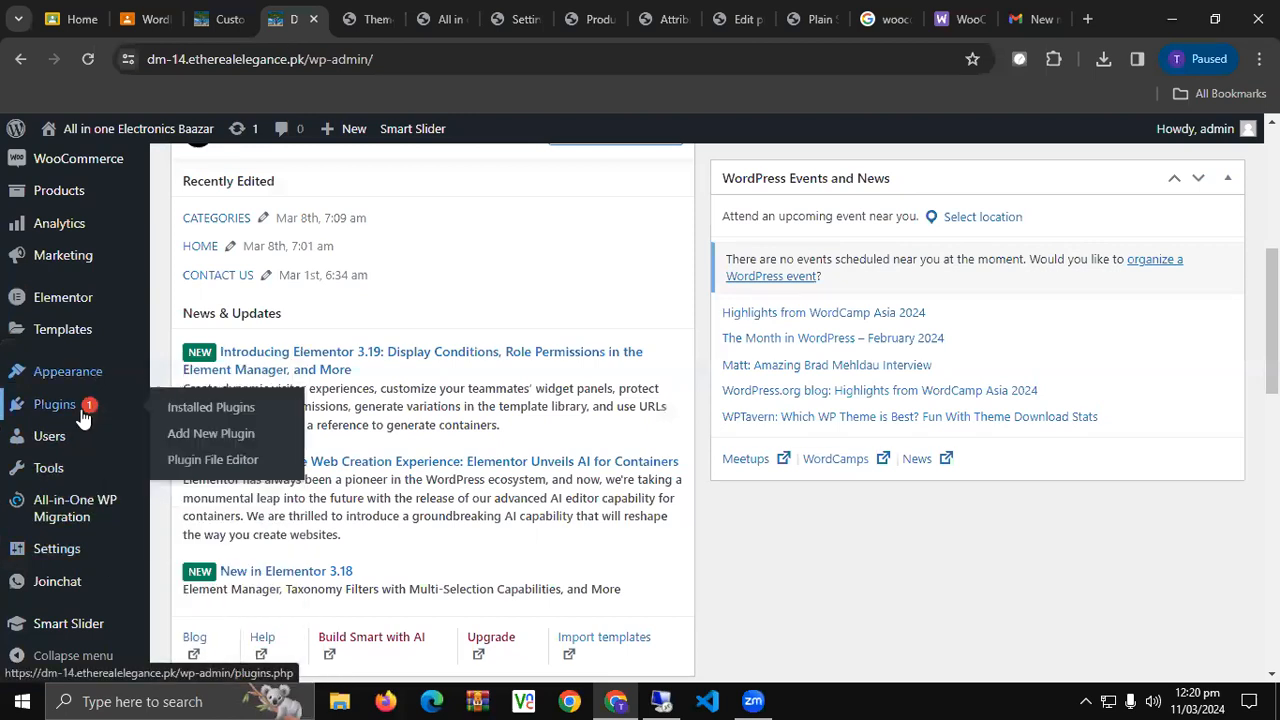
middle_click(186, 433)
left_click(330, 20)
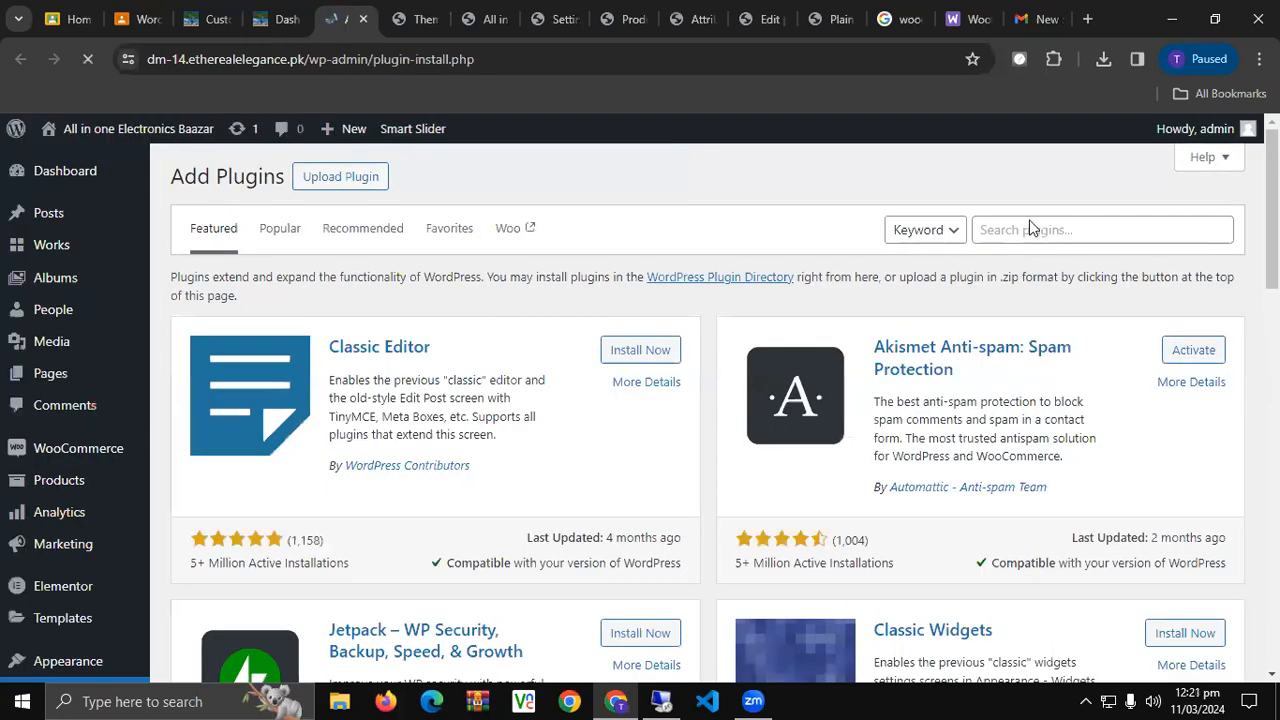
left_click(1030, 229)
type("Marquee")
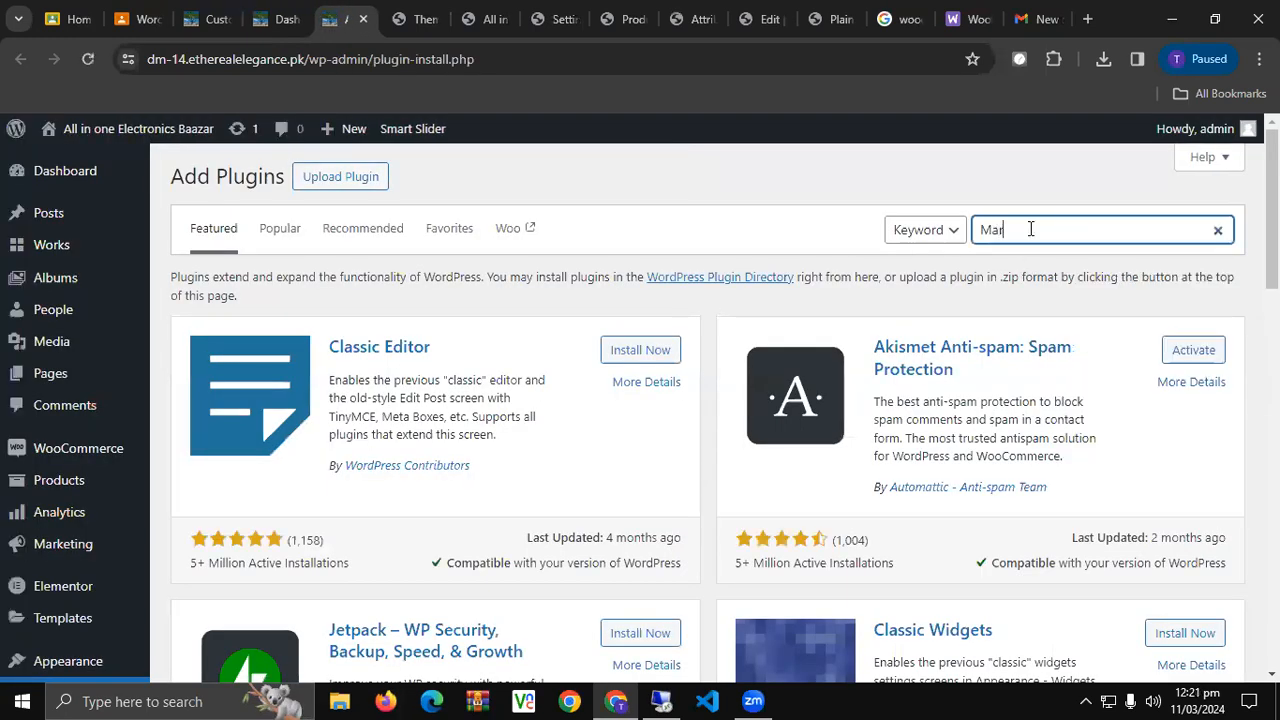
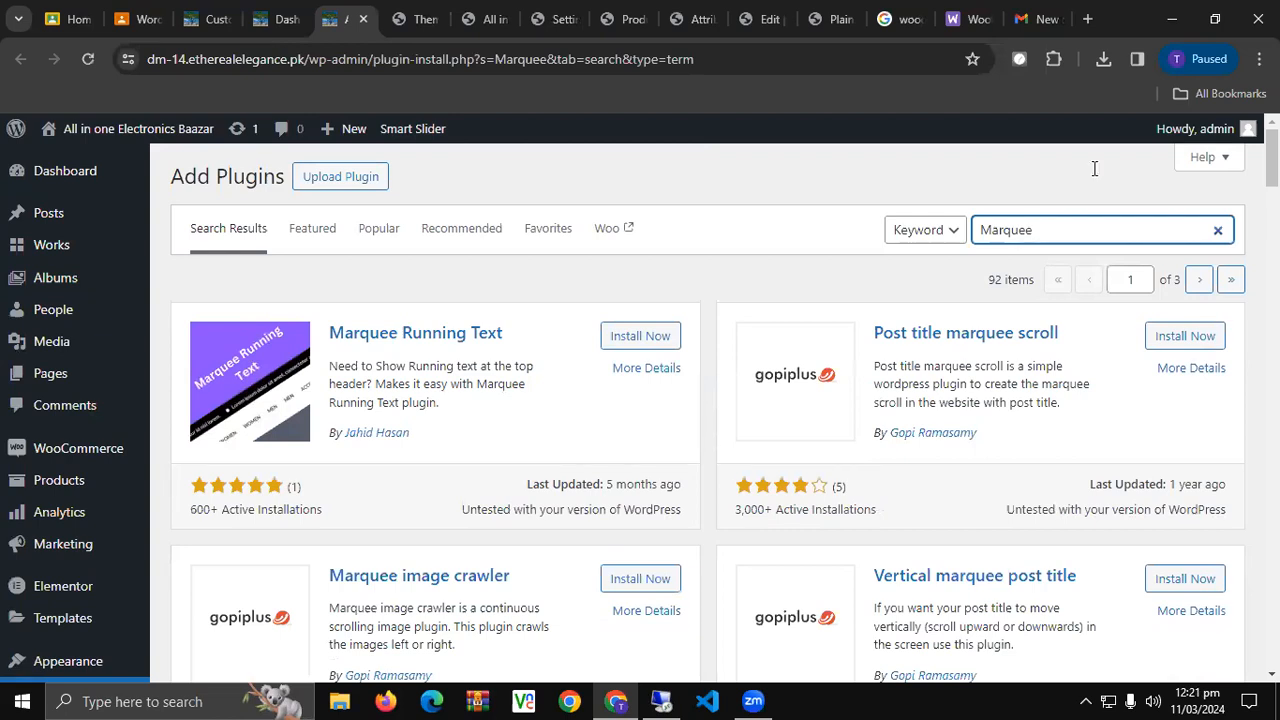
Install and activate Marquee Running Text from the 'Mar' search results, then scroll the Plugins list.
left_click(631, 345)
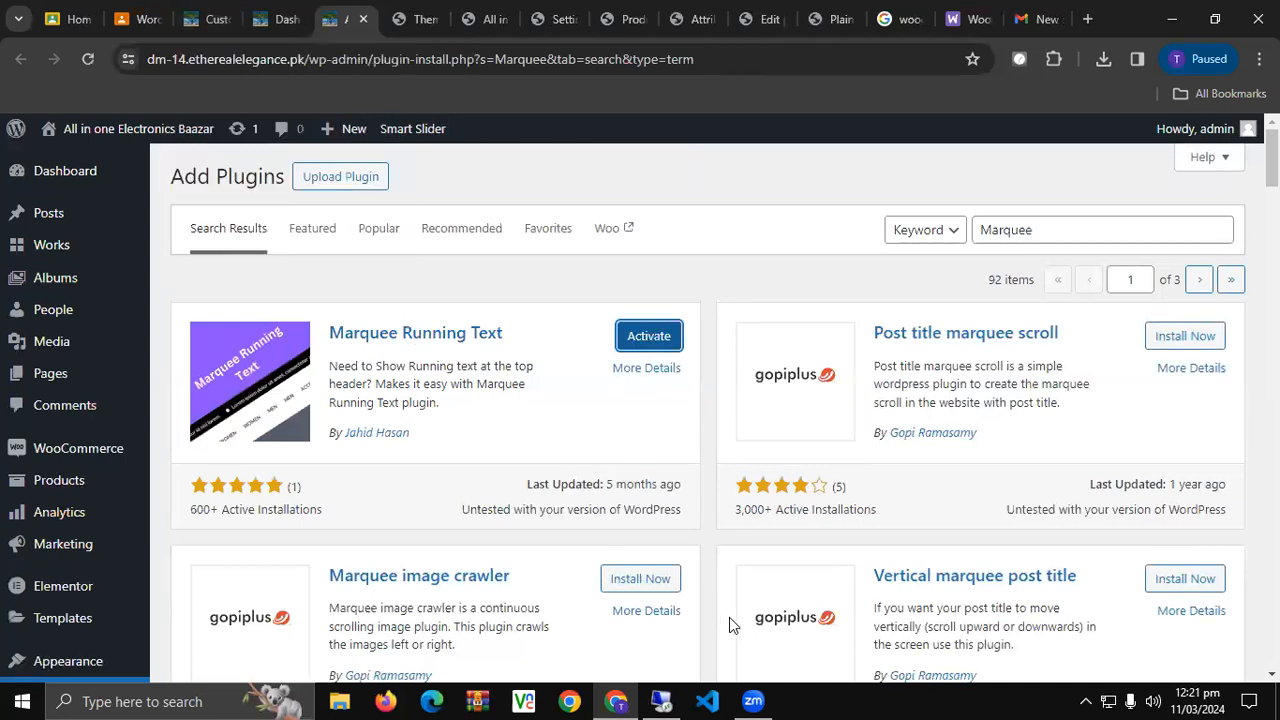
left_click(655, 340)
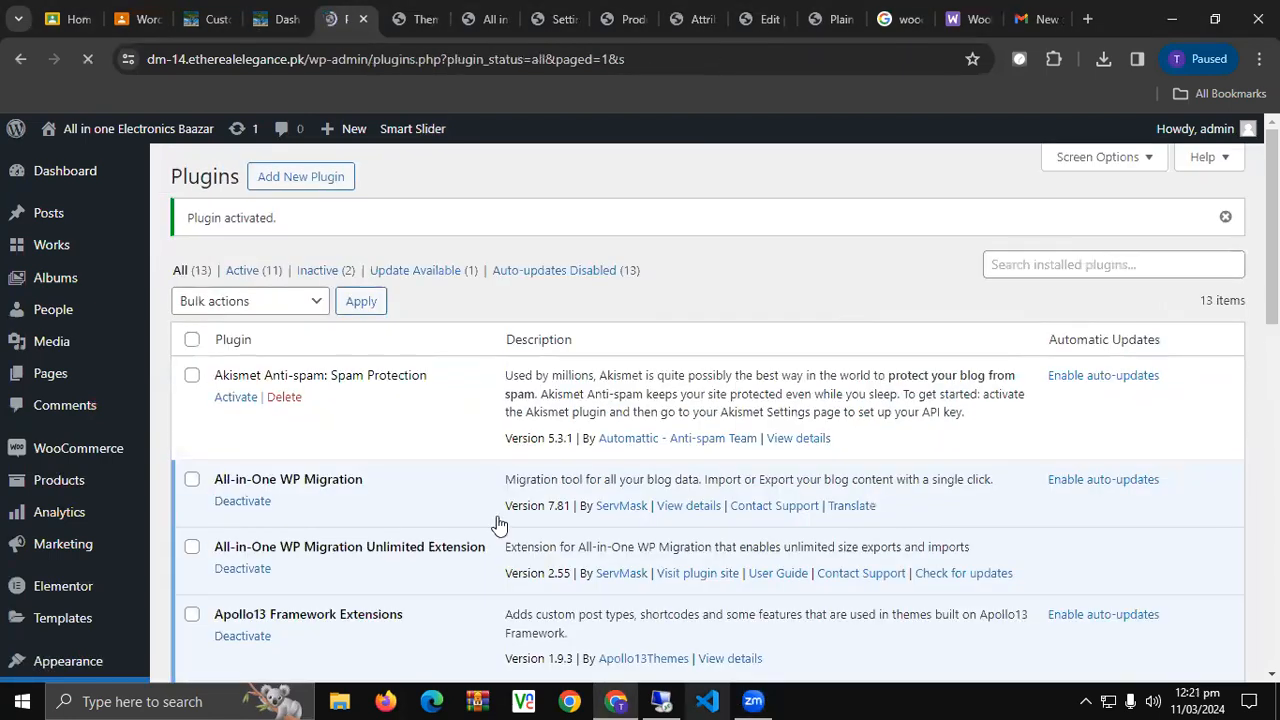
scroll(430, 507, "down", 2)
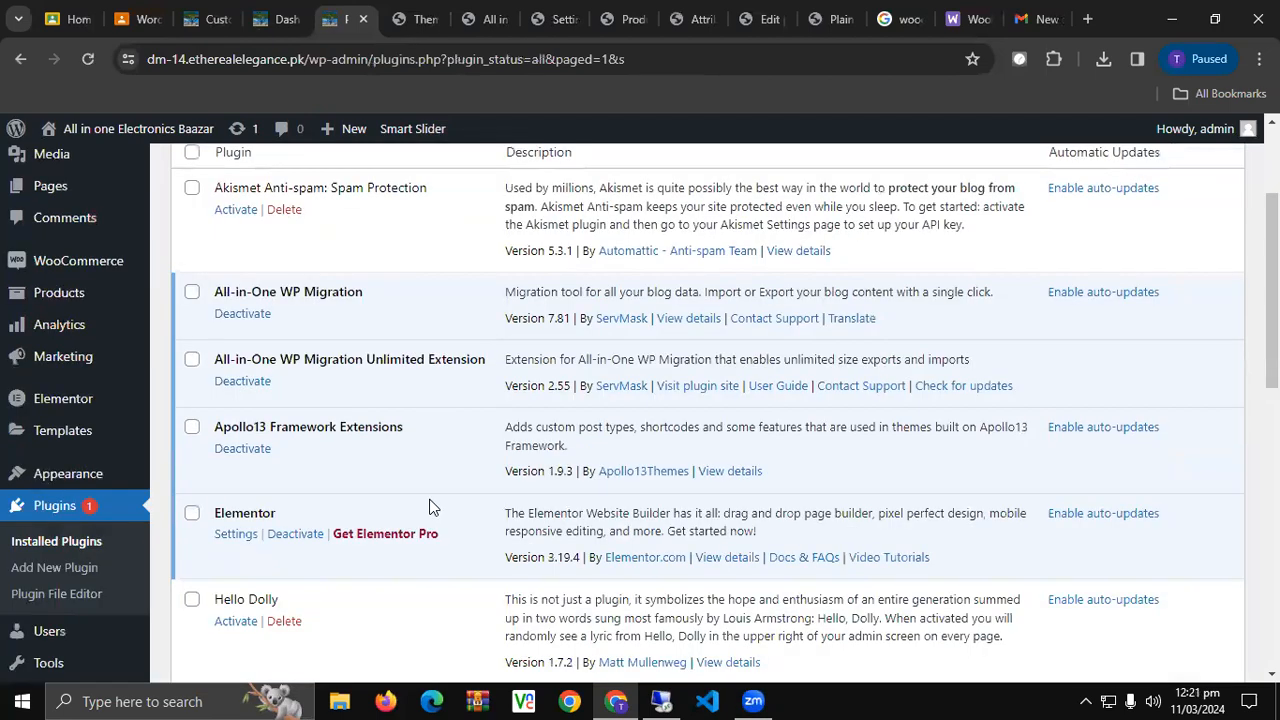
scroll(430, 507, "down", 3)
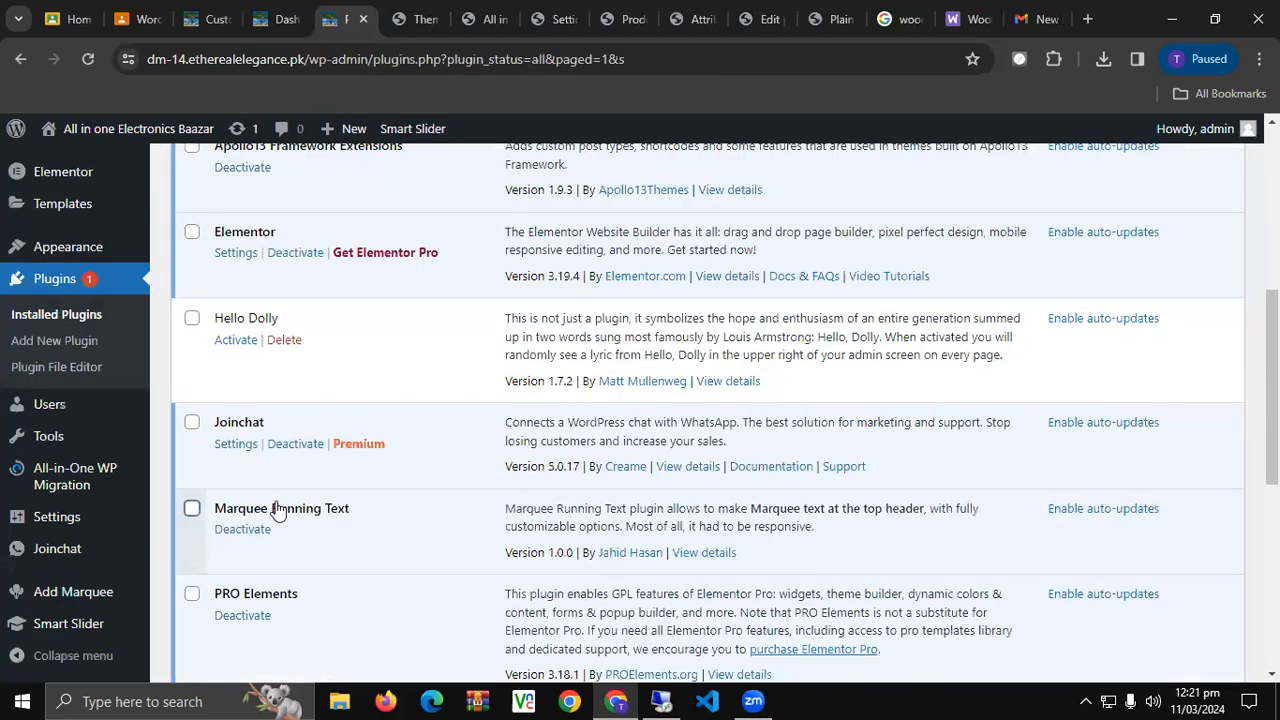
scroll(56, 530, "down", 4)
Replace Marquee 1's placeholder with 'Free Shipping above Rs.8000' and save the change.
mouse_move(100, 594)
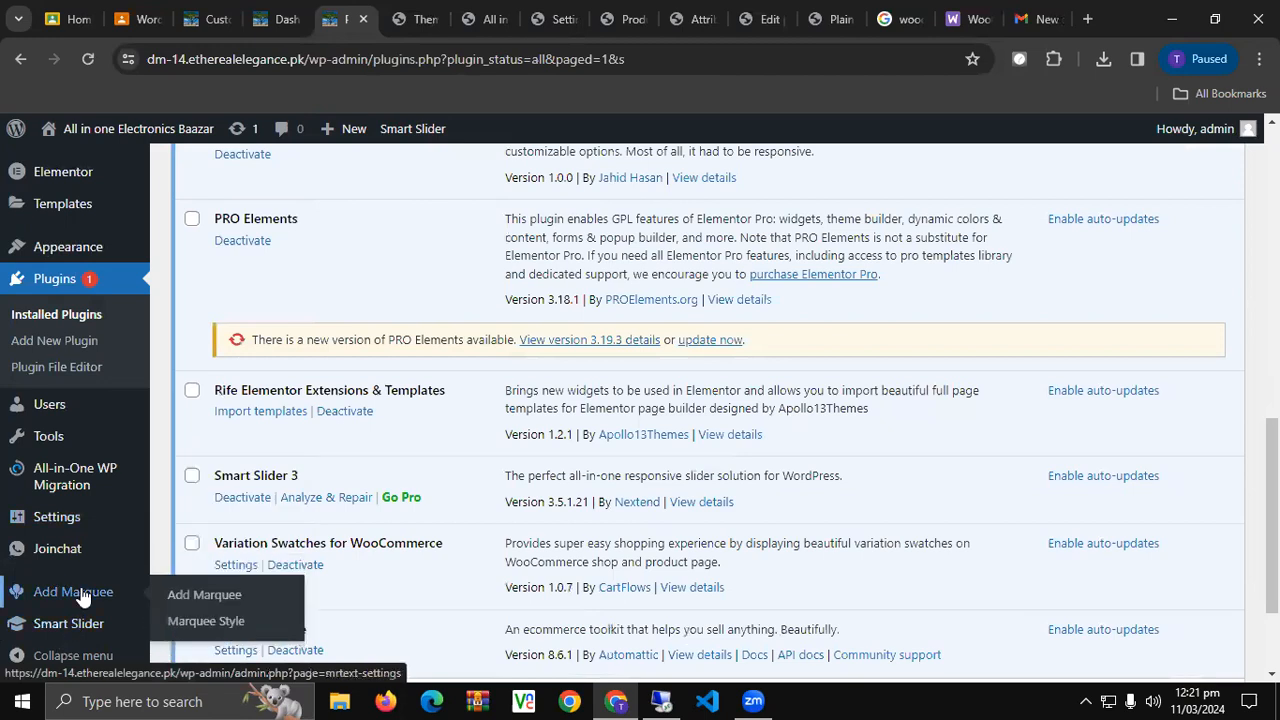
left_click(182, 594)
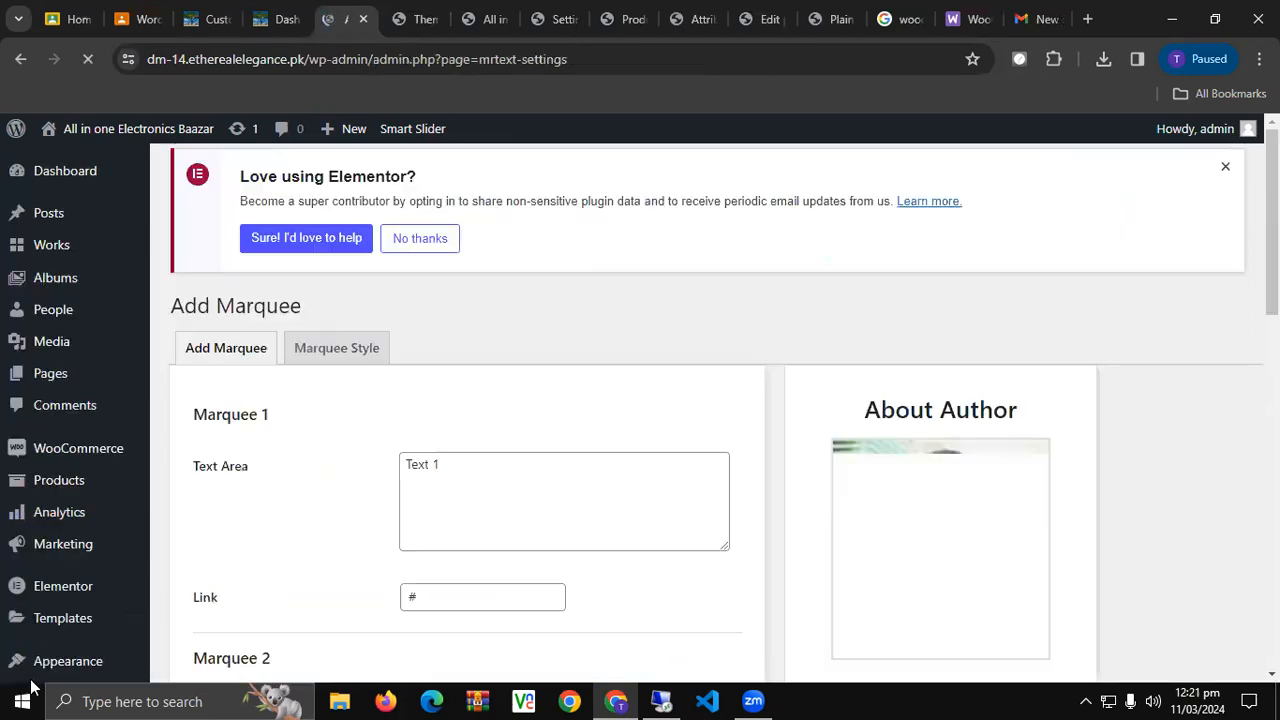
triple_click(524, 477)
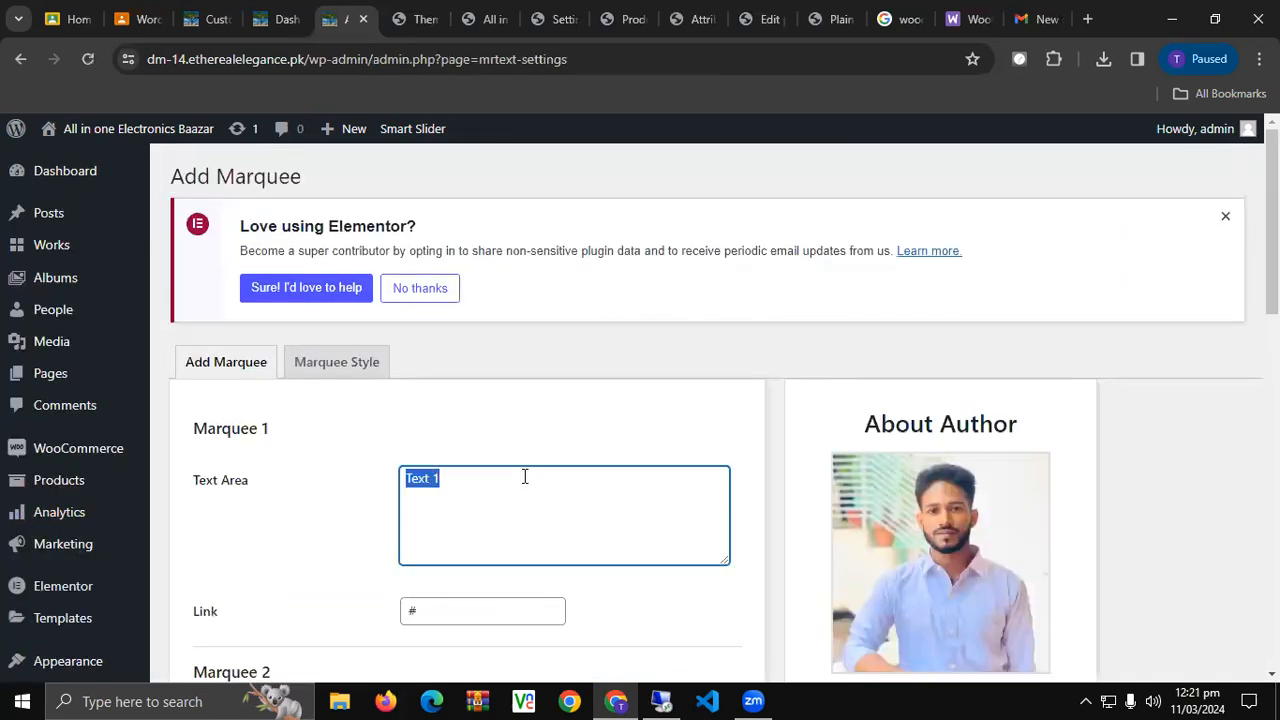
type("Free Shipping above R")
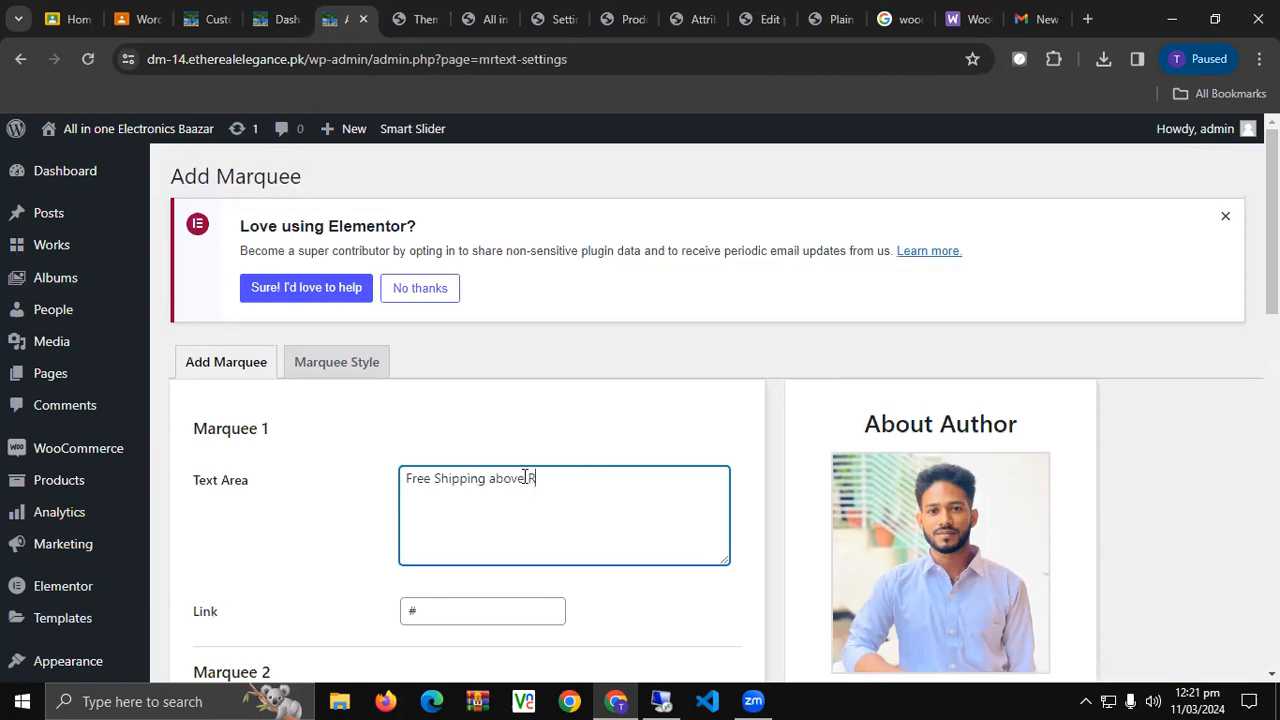
type("s.2")
scroll(463, 550, "down", 10)
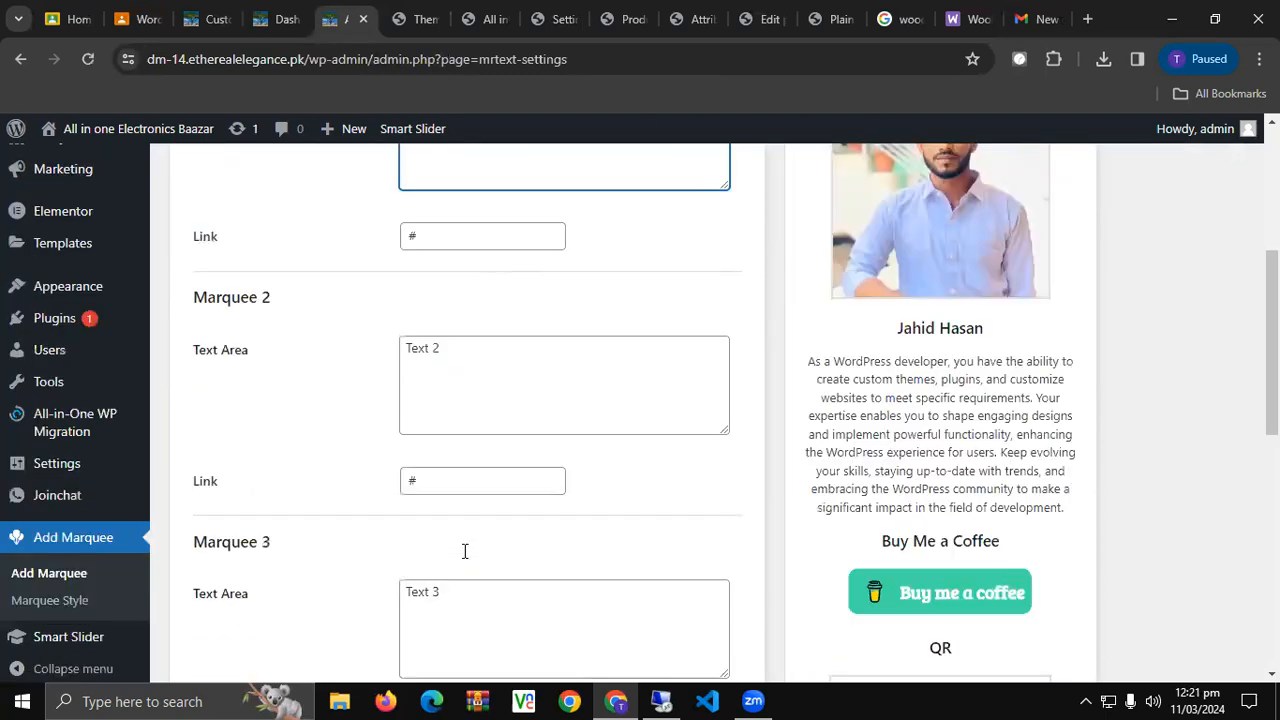
left_click(232, 565)
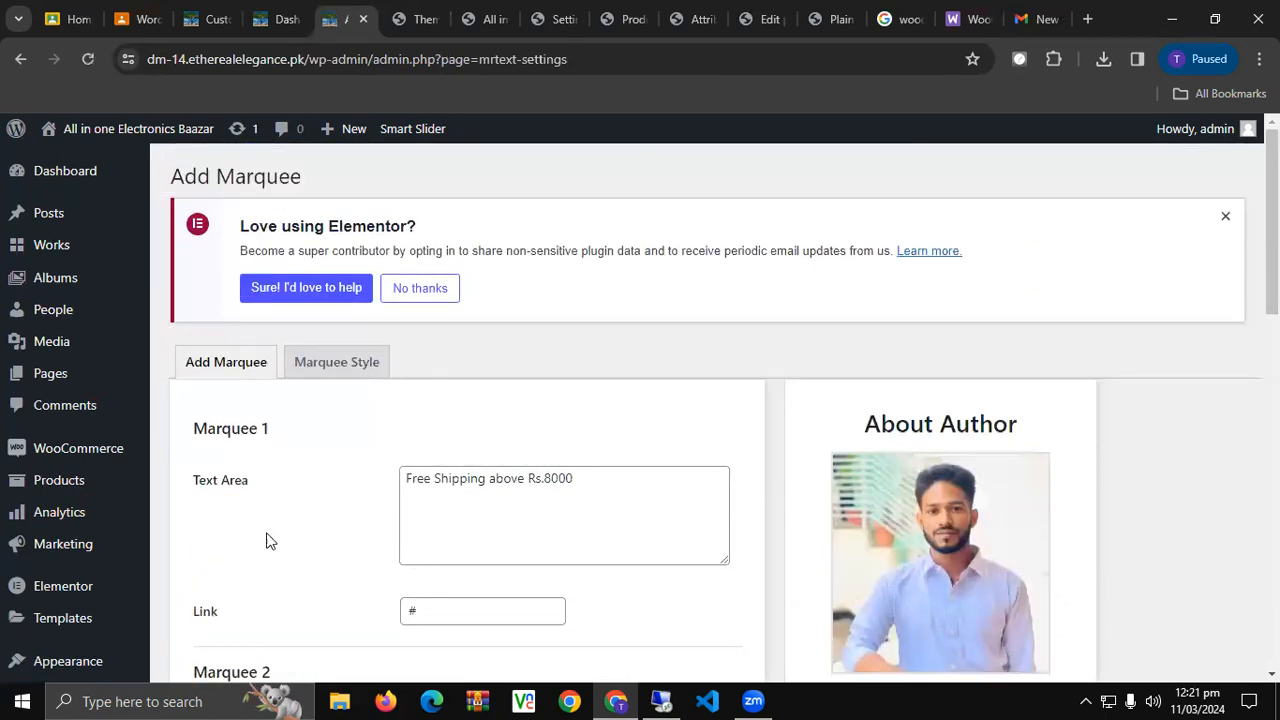
left_click(346, 368)
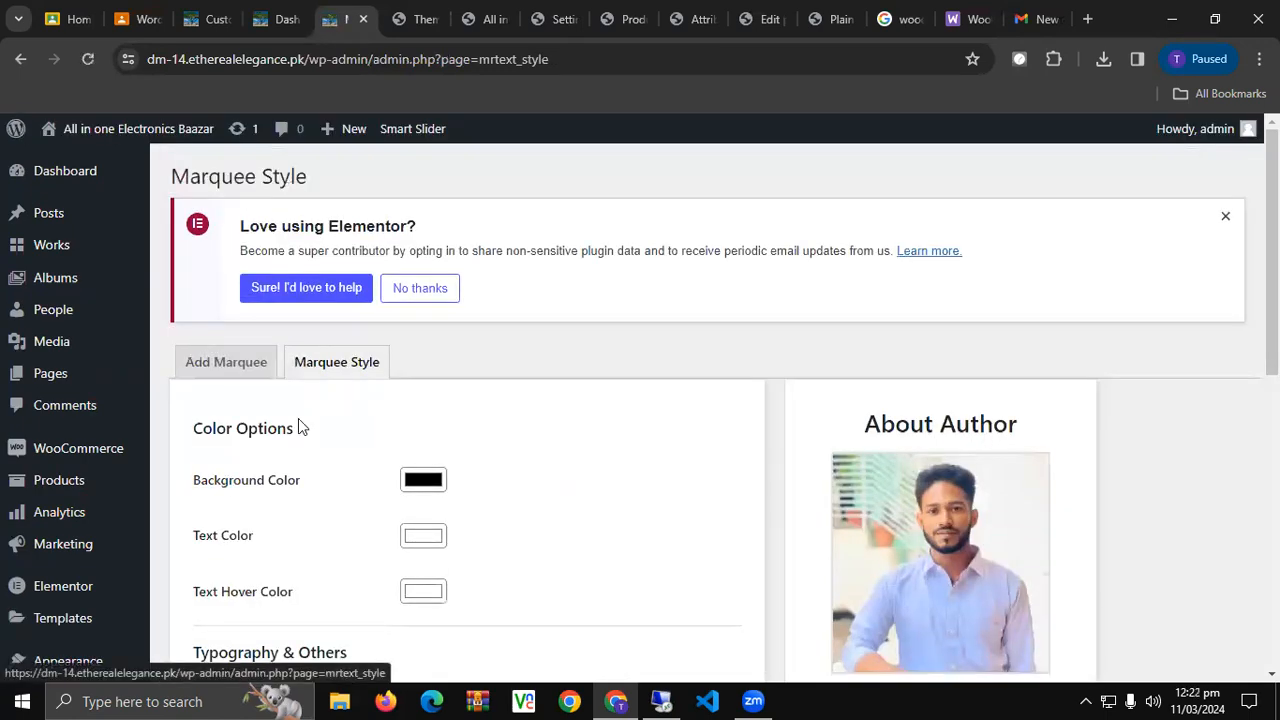
Set the marquee Text Hover Color to a purple shade and save the style settings.
scroll(351, 523, "down", 1)
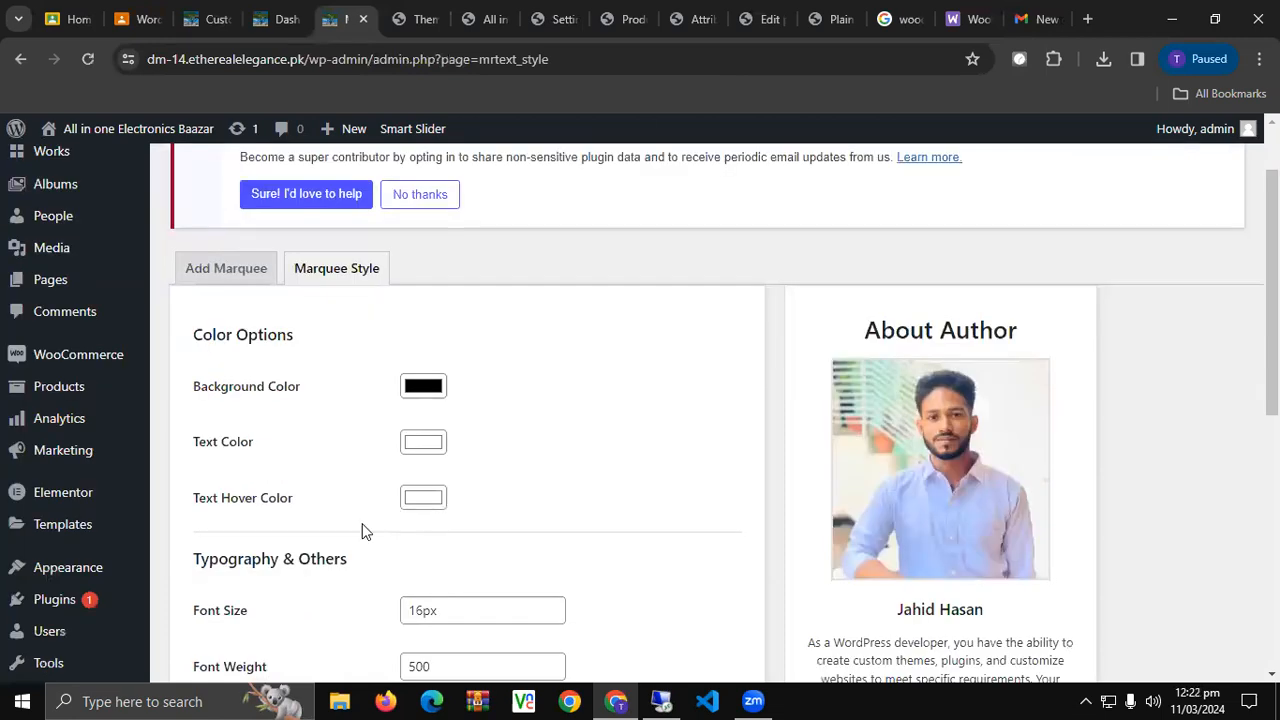
left_click(437, 505)
left_click(519, 401)
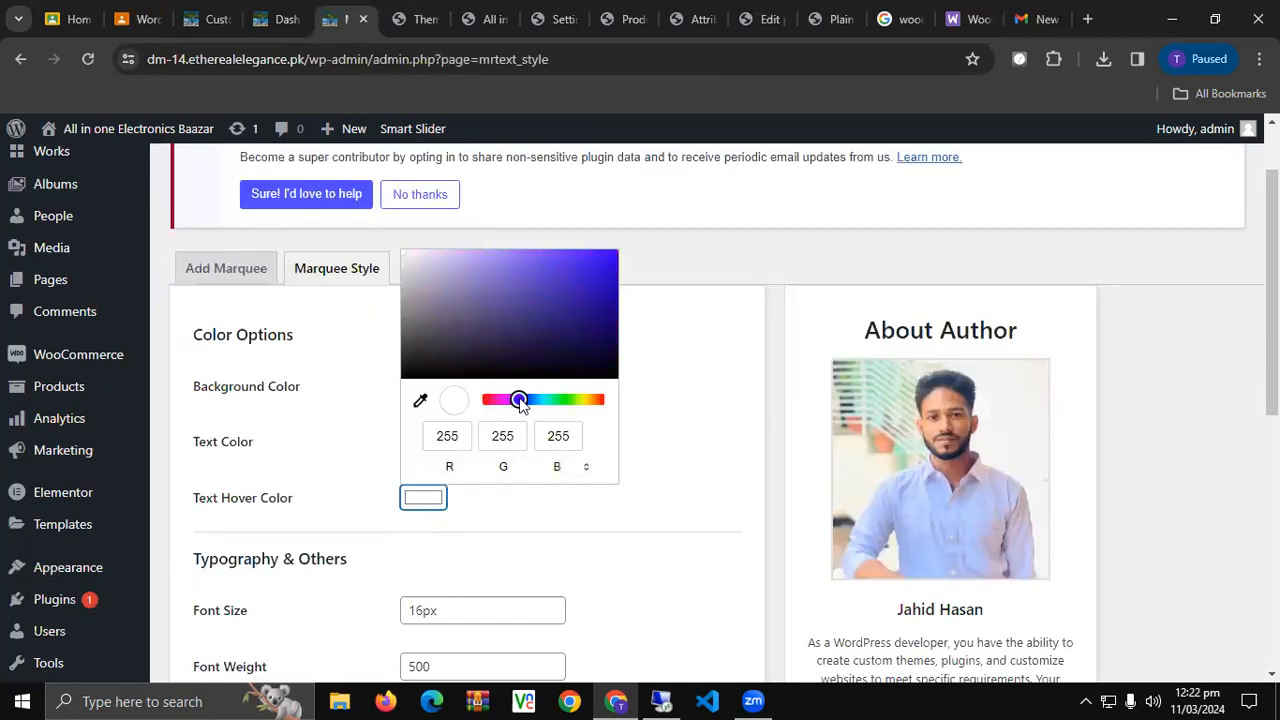
left_click_drag(568, 302, 537, 280)
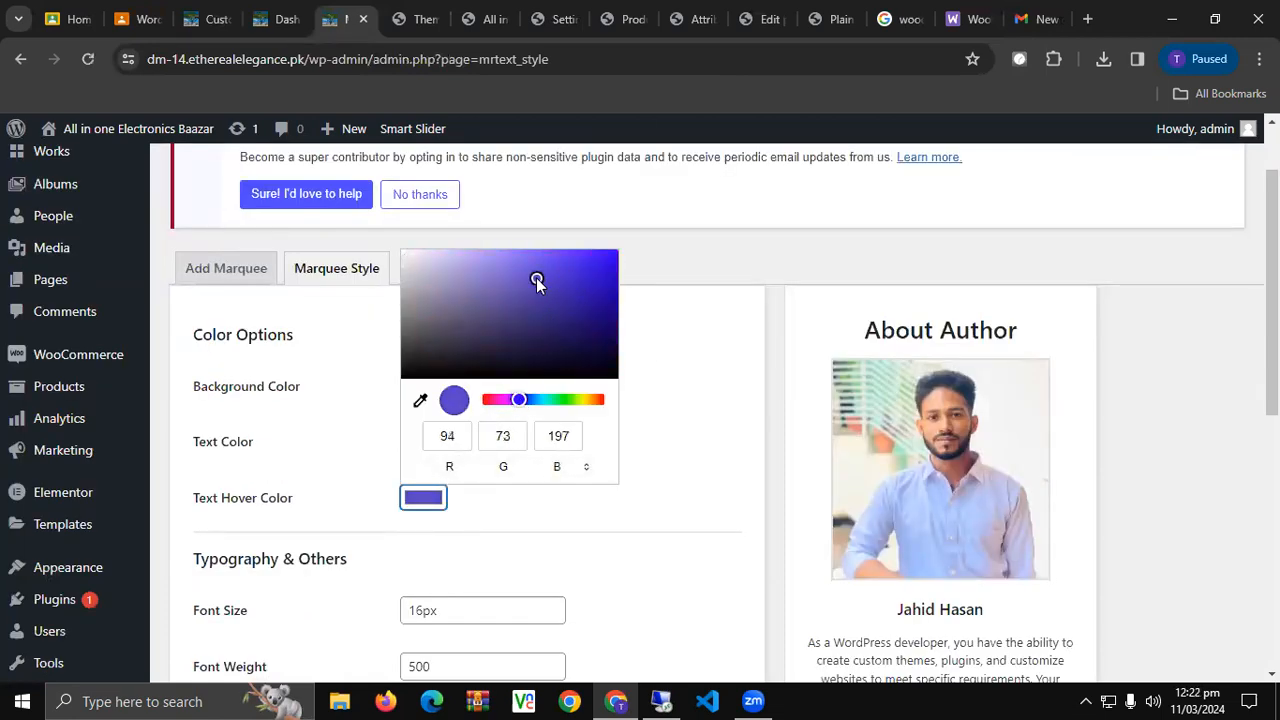
left_click(480, 494)
scroll(455, 542, "down", 5)
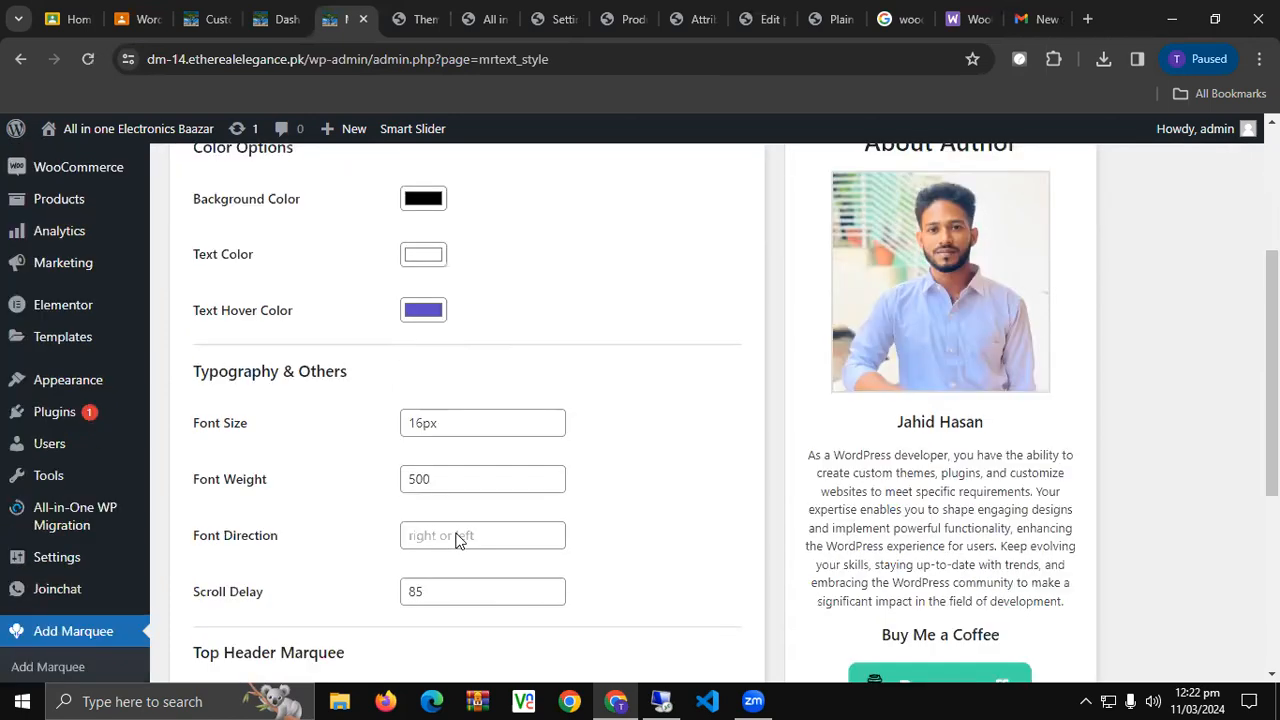
left_click(240, 550)
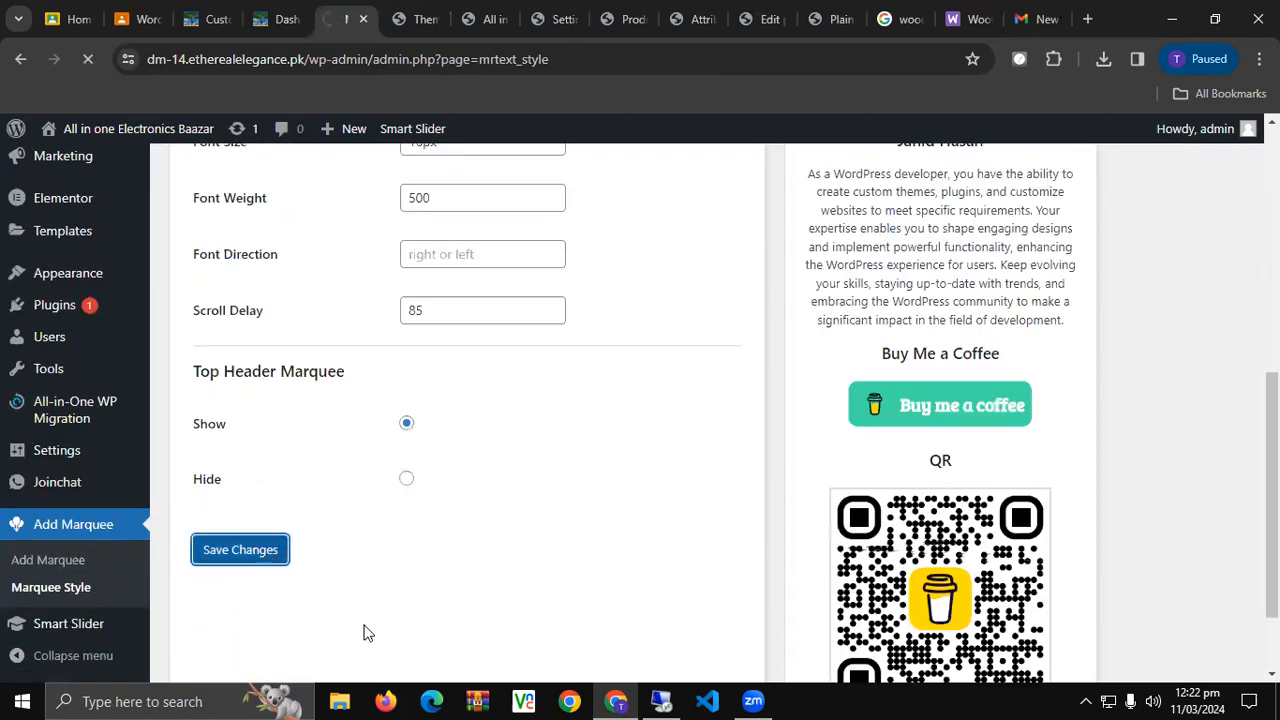
left_click(230, 18)
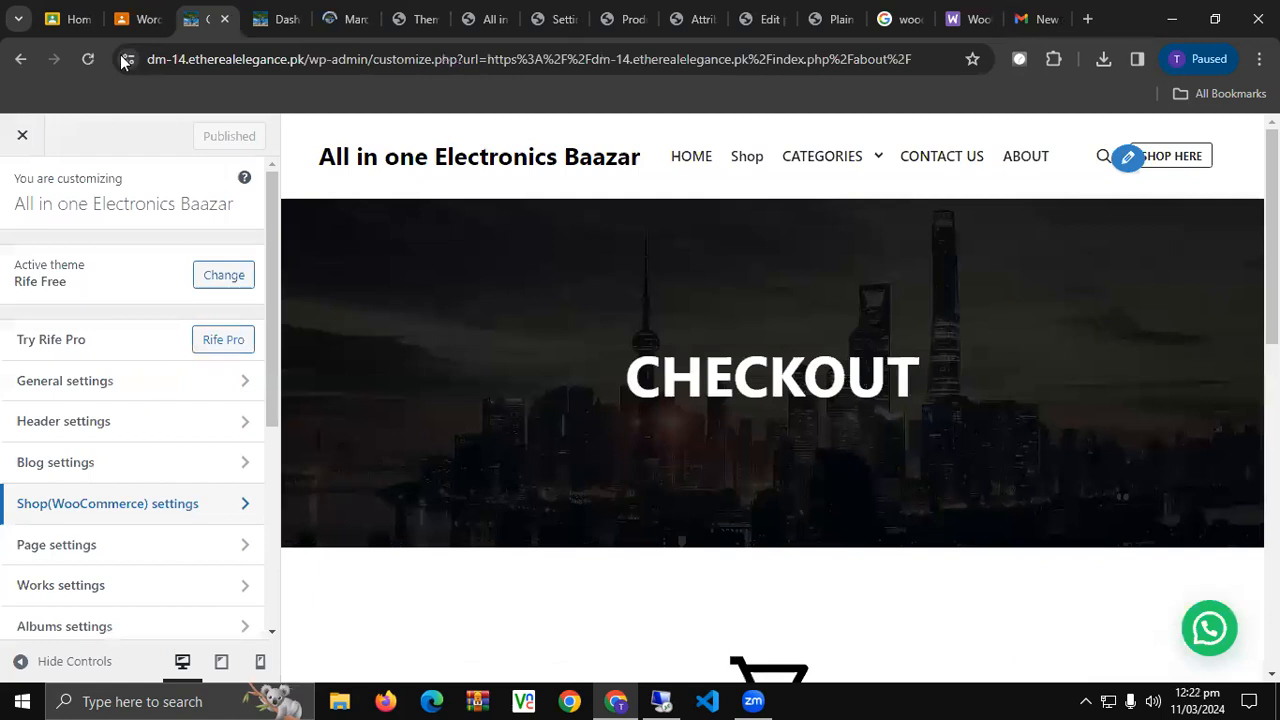
left_click(278, 18)
Visit the live site in a new tab and scroll through the store's home page.
mouse_move(70, 138)
left_click(75, 162, "ctrl")
left_click(325, 15)
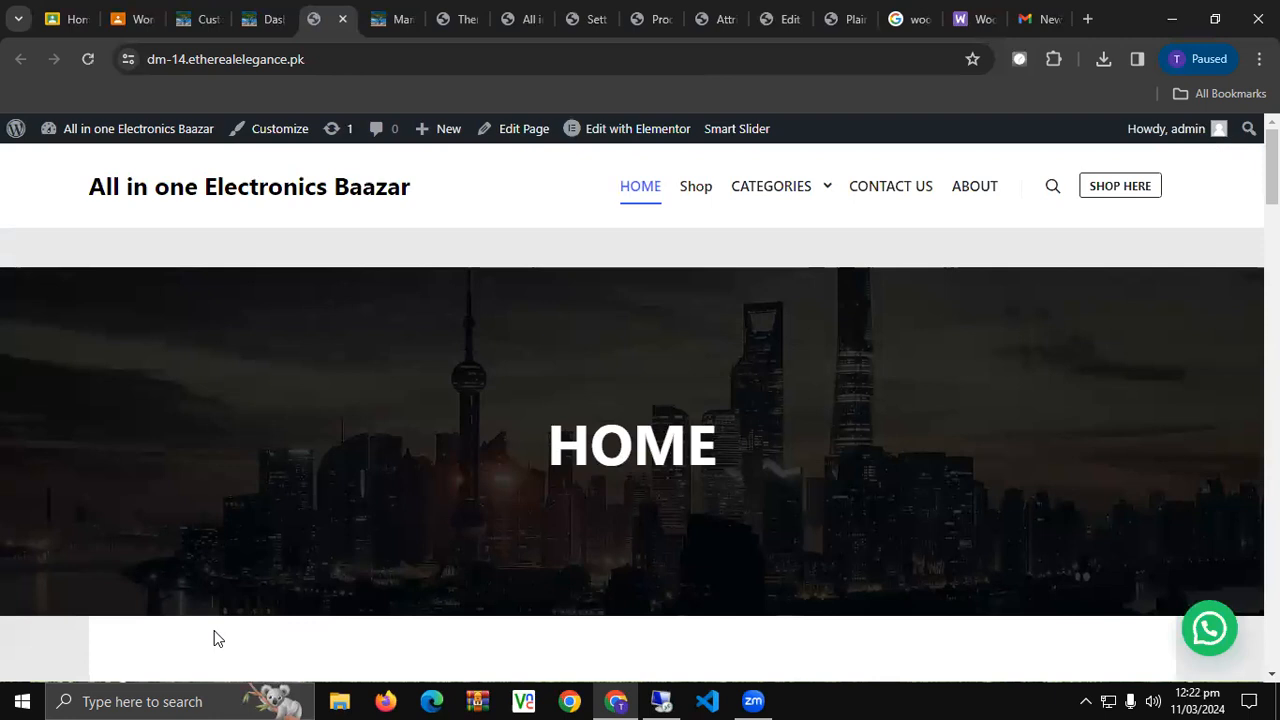
scroll(214, 631, "down", 3)
scroll(214, 631, "up", 3)
scroll(214, 631, "down", 6)
scroll(216, 639, "down", 15)
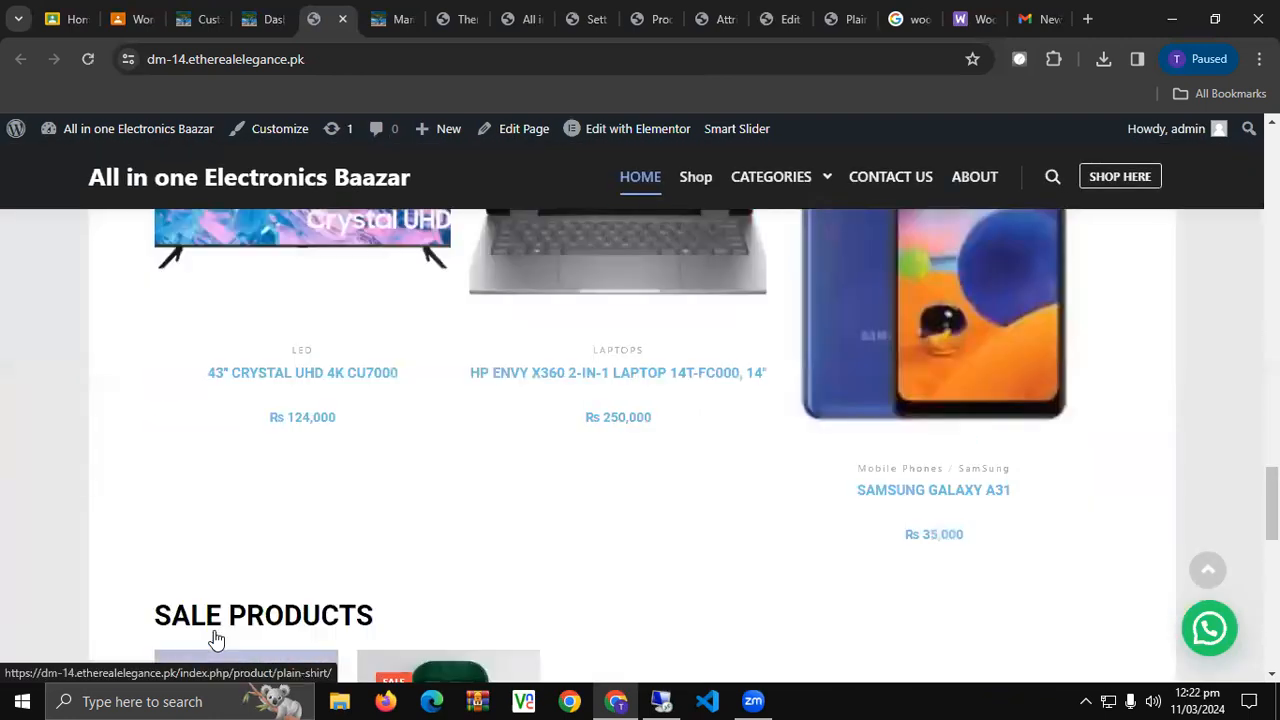
scroll(216, 639, "down", 4)
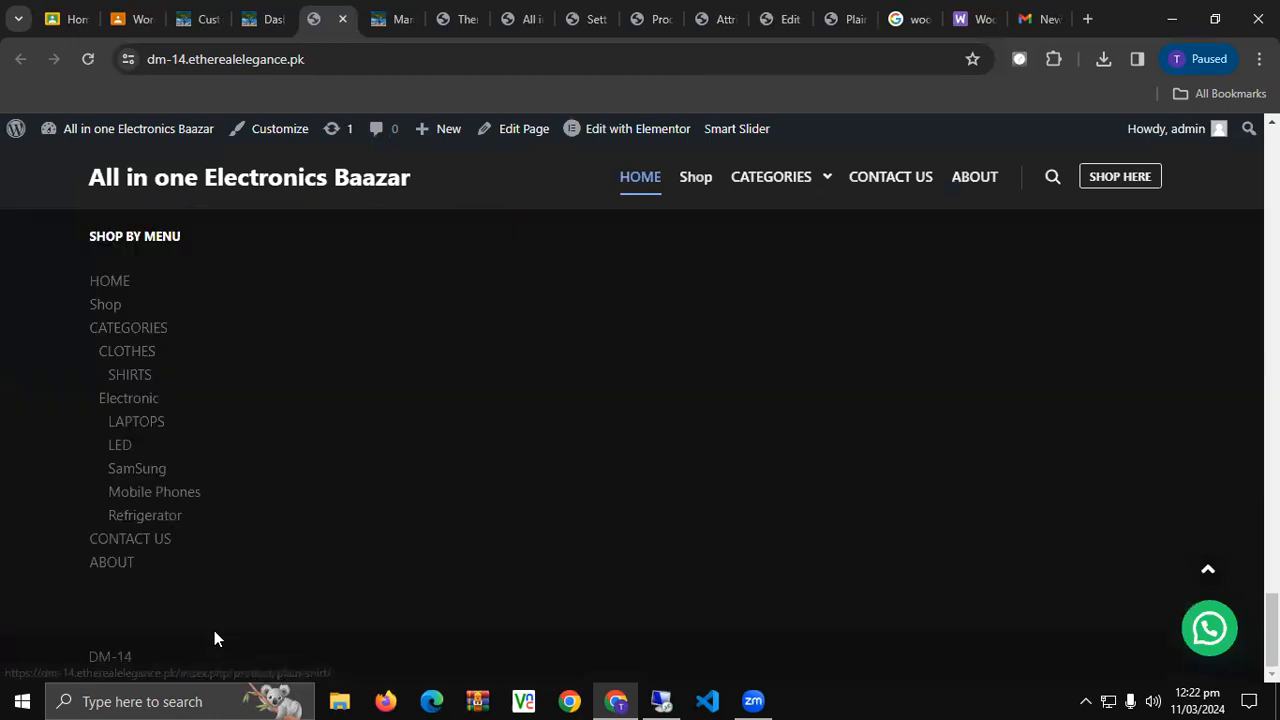
scroll(214, 632, "up", 18)
scroll(223, 624, "up", 10)
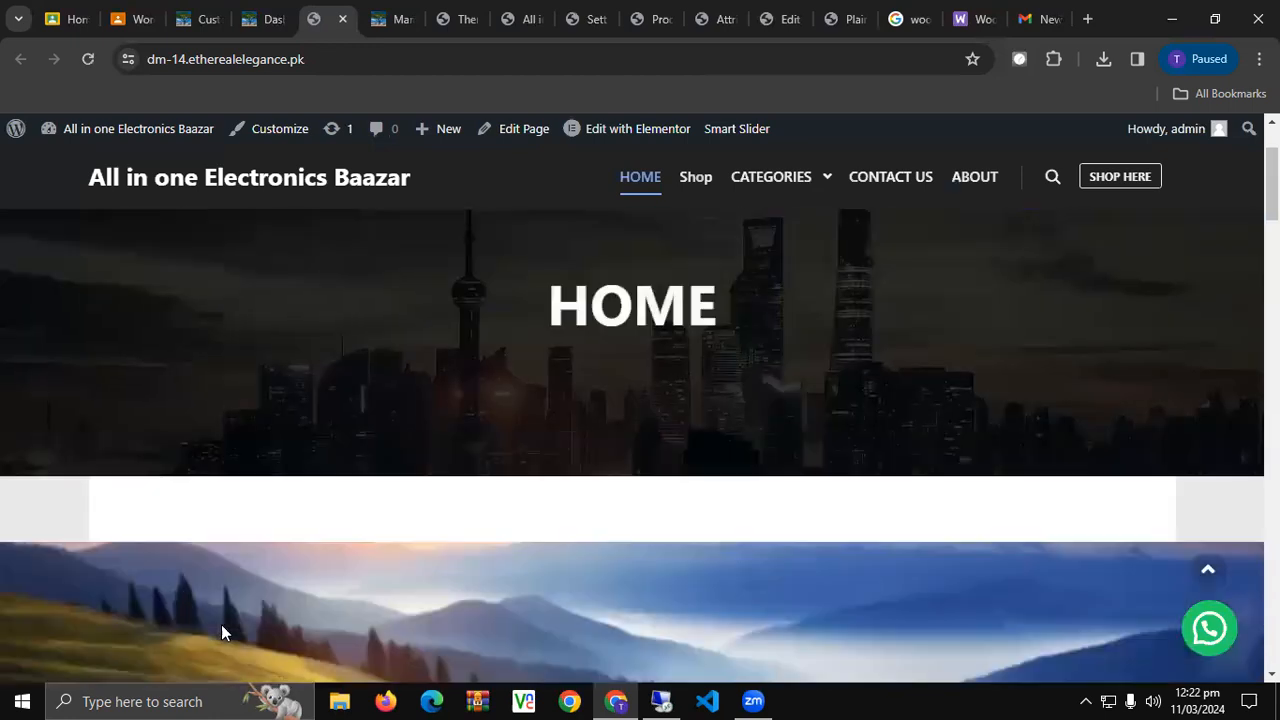
left_click(254, 8)
left_click(390, 18)
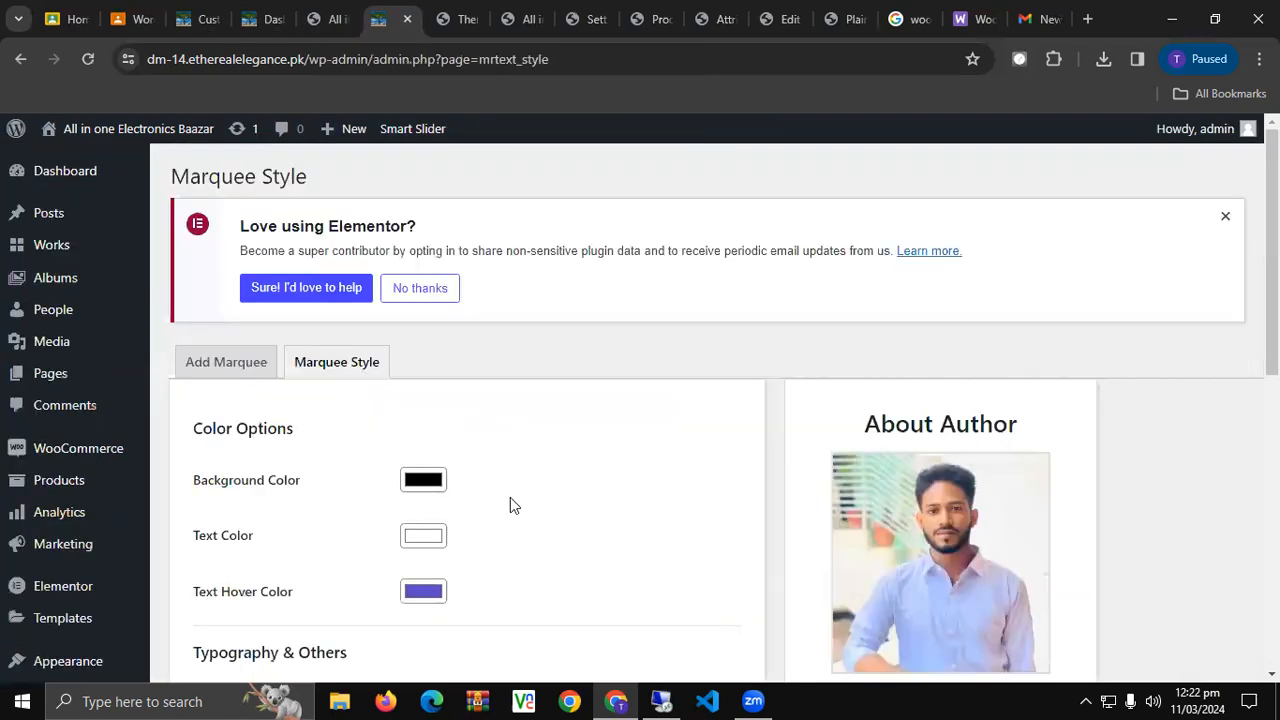
Change the Font Direction by typing 'rig', save, and reload the home page to check.
scroll(510, 497, "down", 2)
scroll(330, 478, "down", 2)
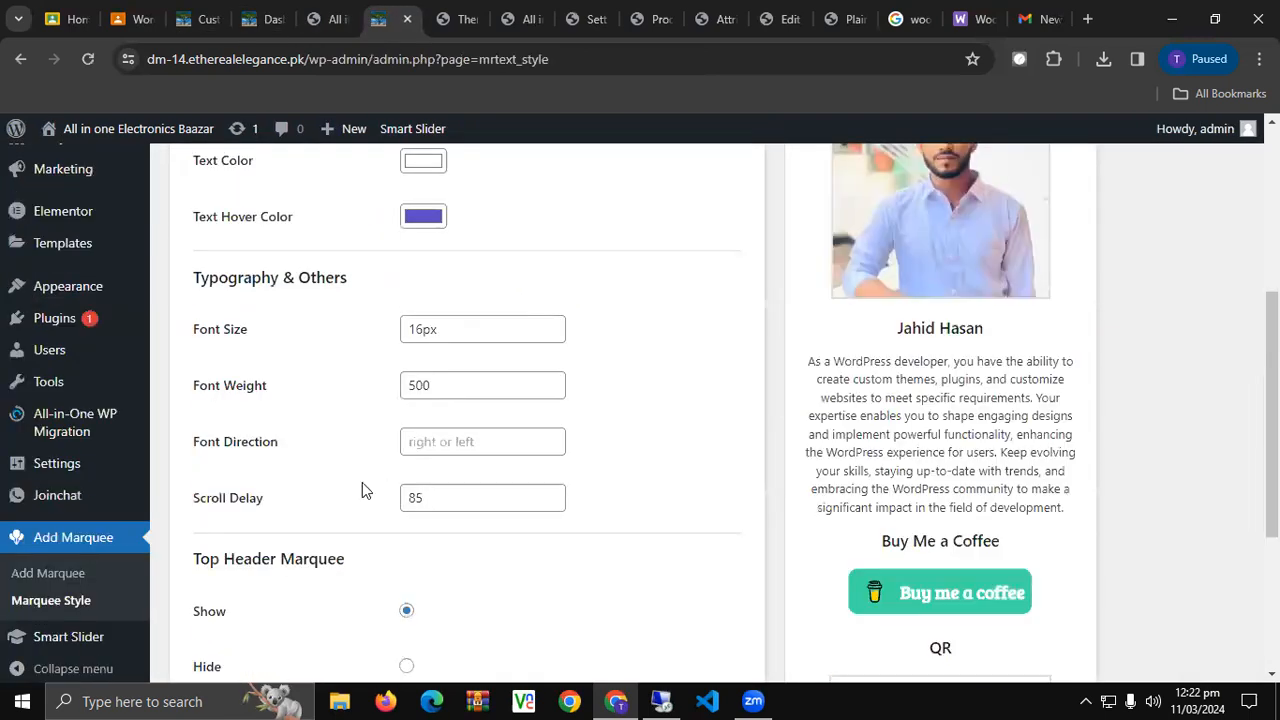
left_click(526, 444)
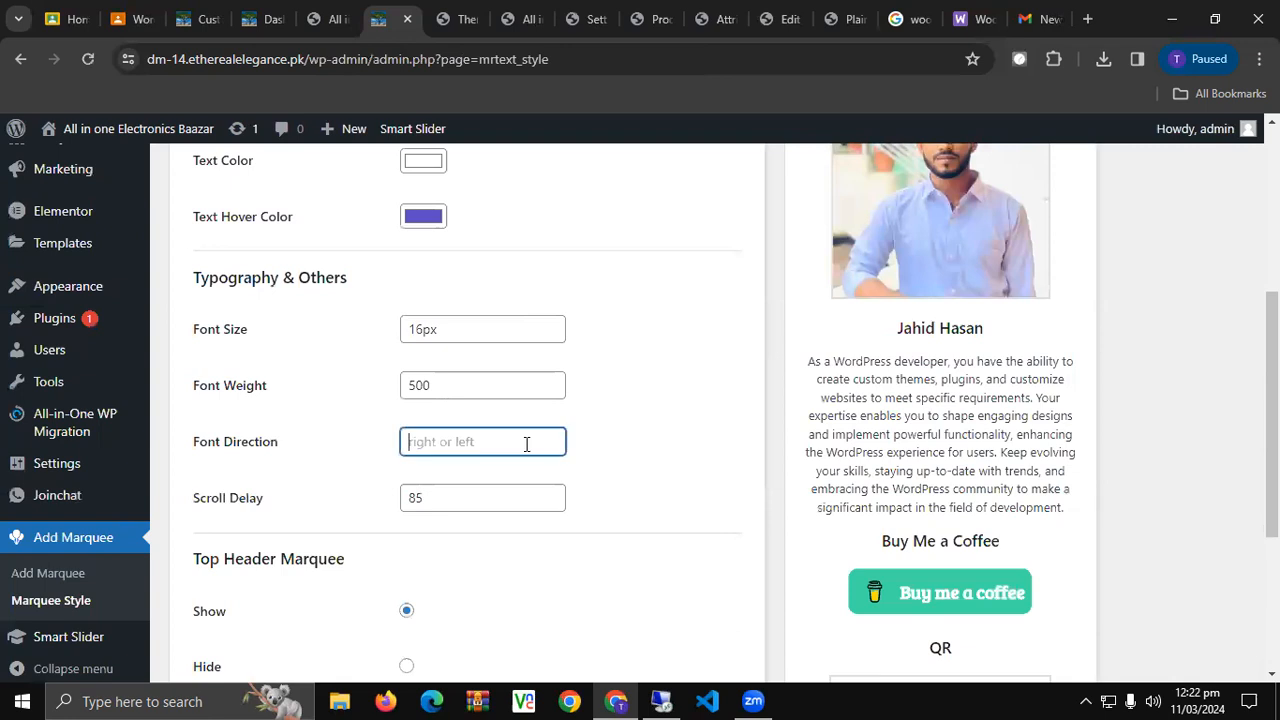
type("rig")
left_click(617, 443)
scroll(251, 523, "down", 3)
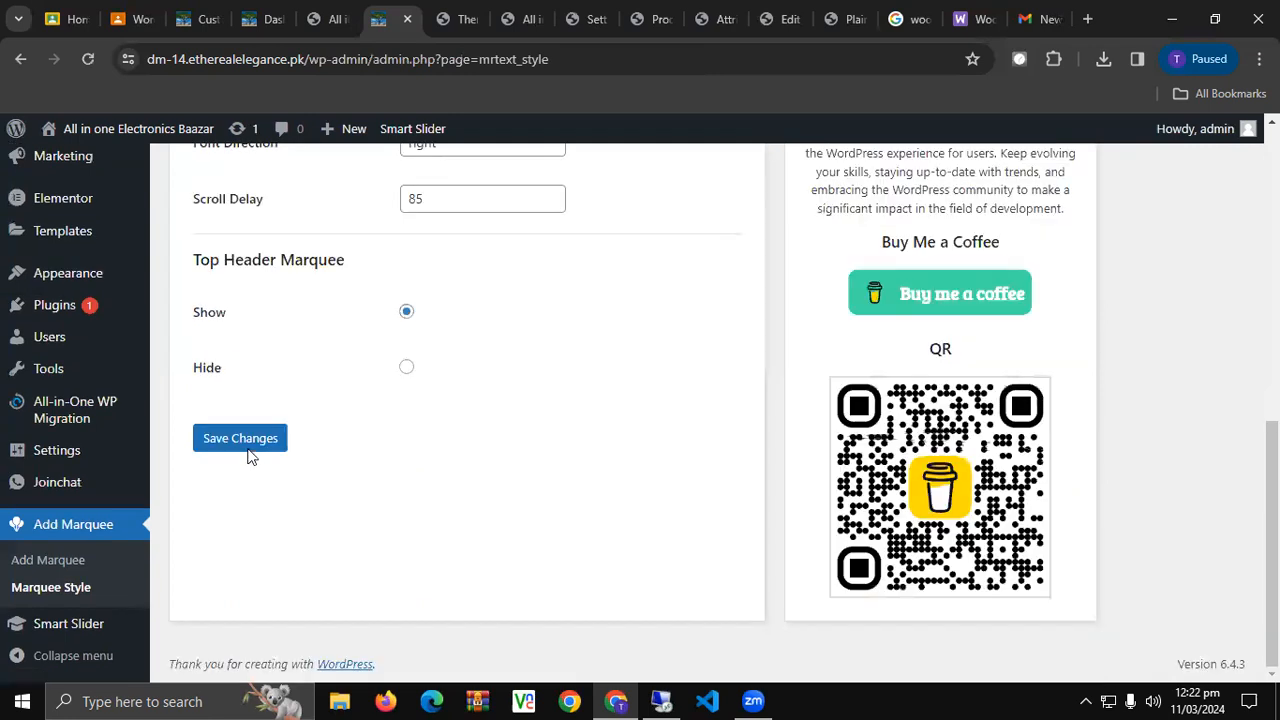
left_click(249, 449)
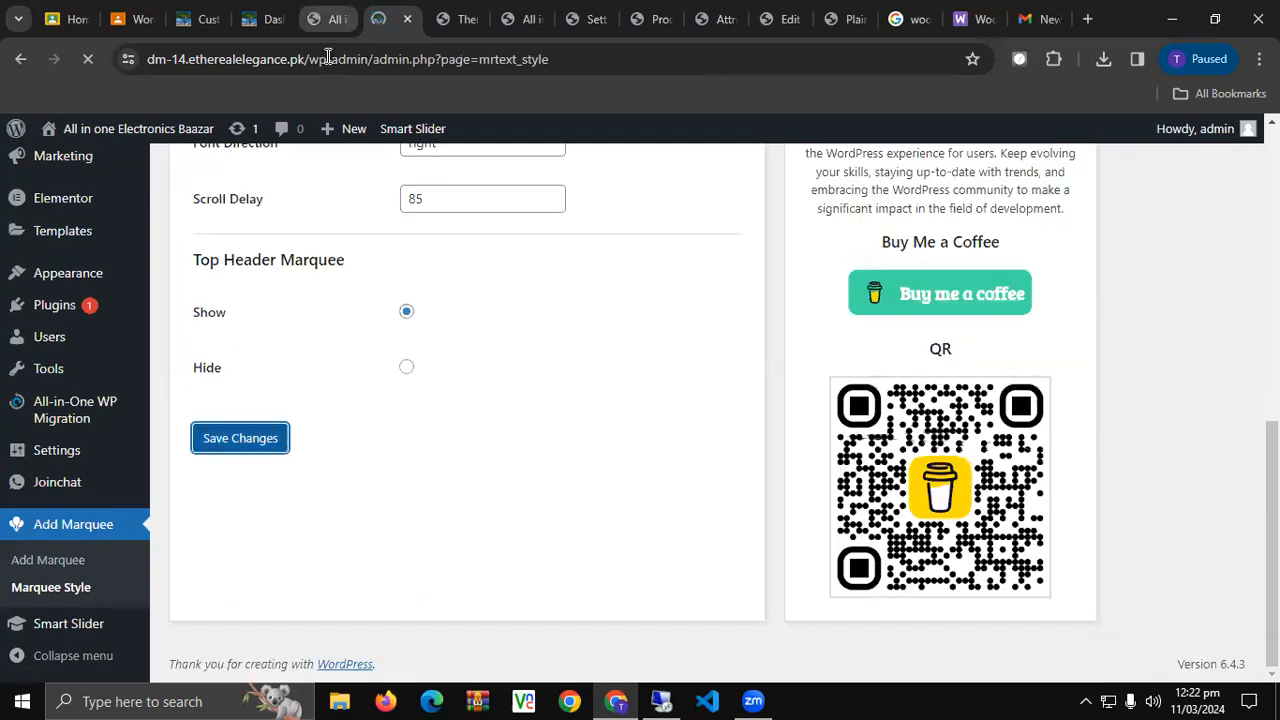
left_click(328, 20)
key("F5")
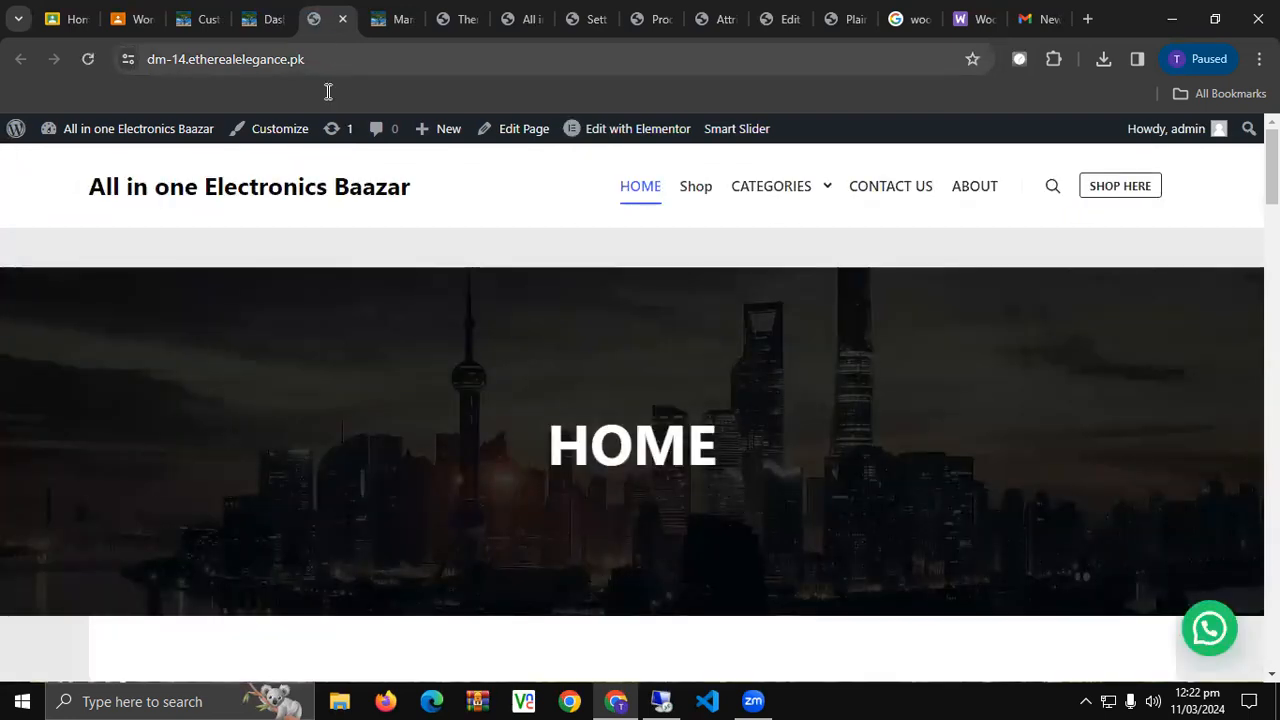
scroll(360, 340, "down", 1)
scroll(397, 460, "up", 1)
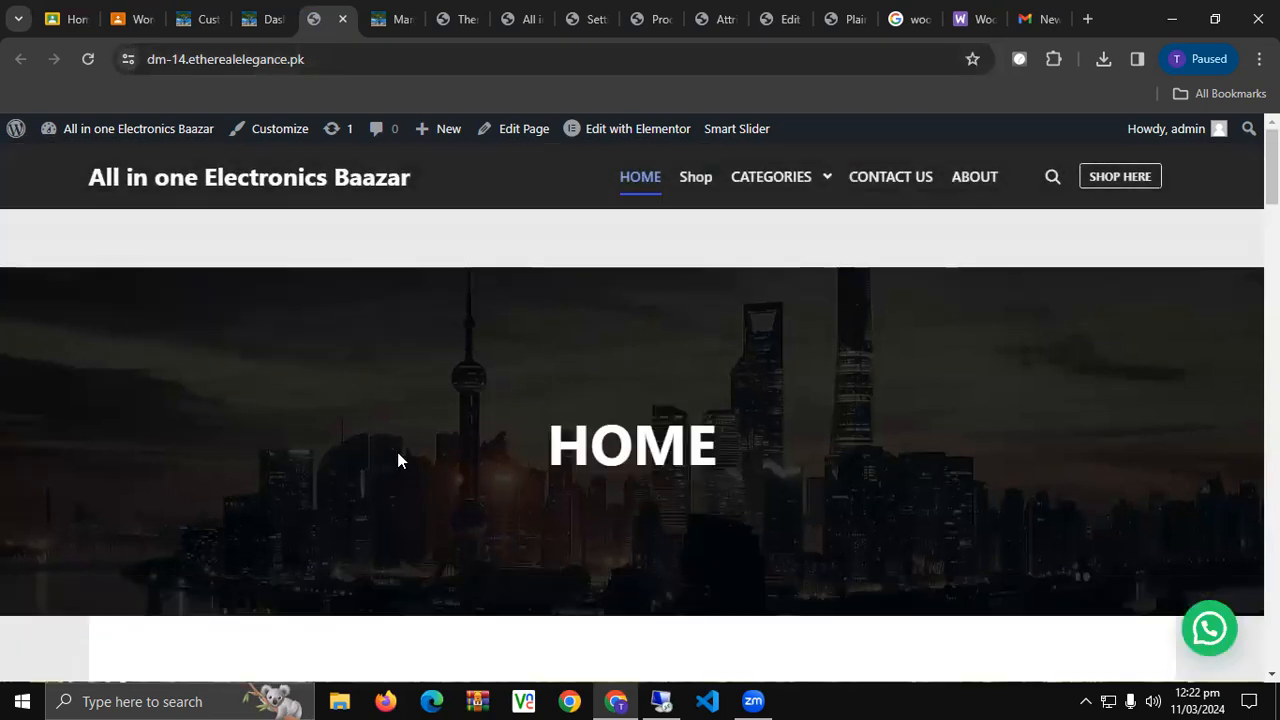
Clear the Scroll Delay value of 85, save the style settings, and reload the home page.
left_click(404, 14)
scroll(509, 495, "down", 1)
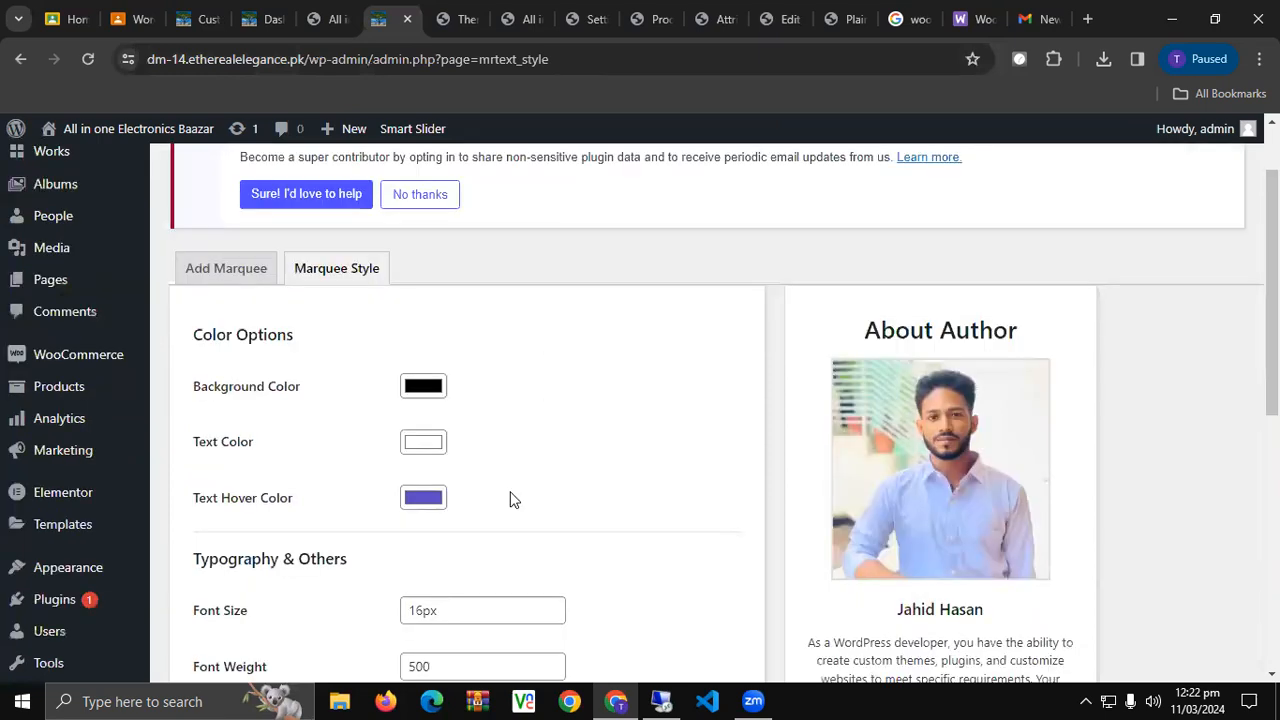
scroll(510, 499, "down", 6)
scroll(510, 499, "up", 4)
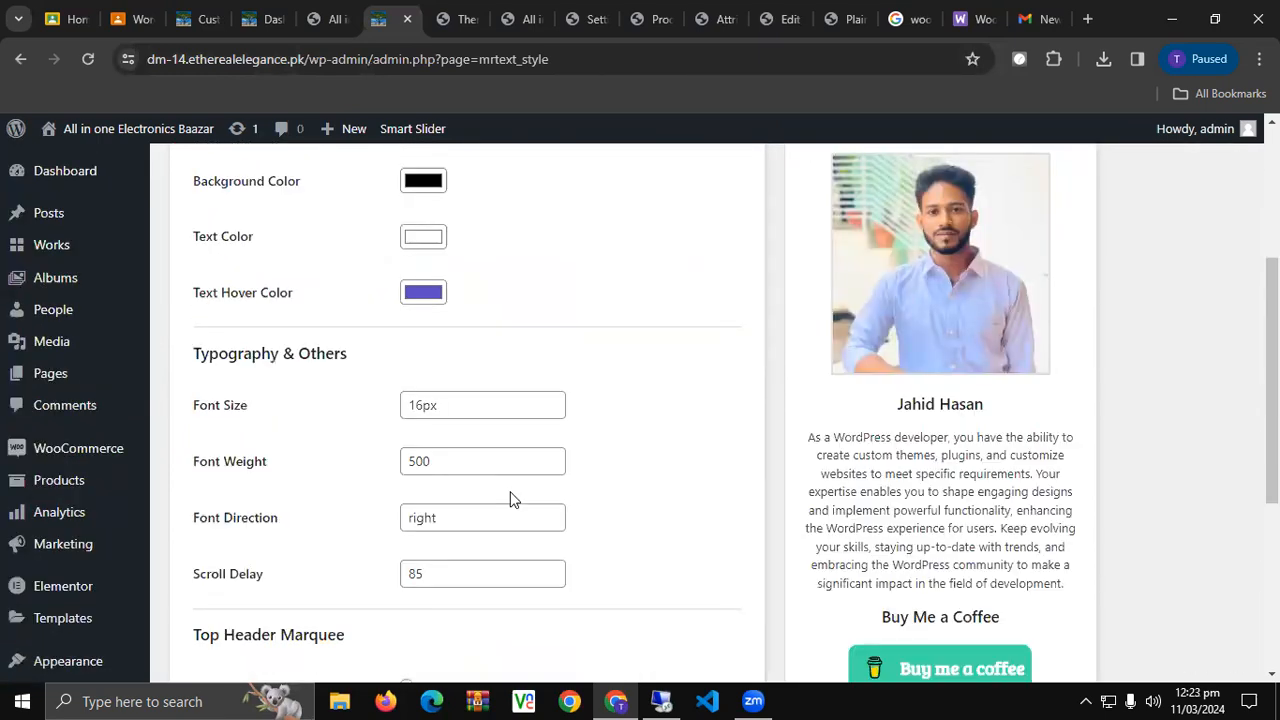
left_click(487, 572)
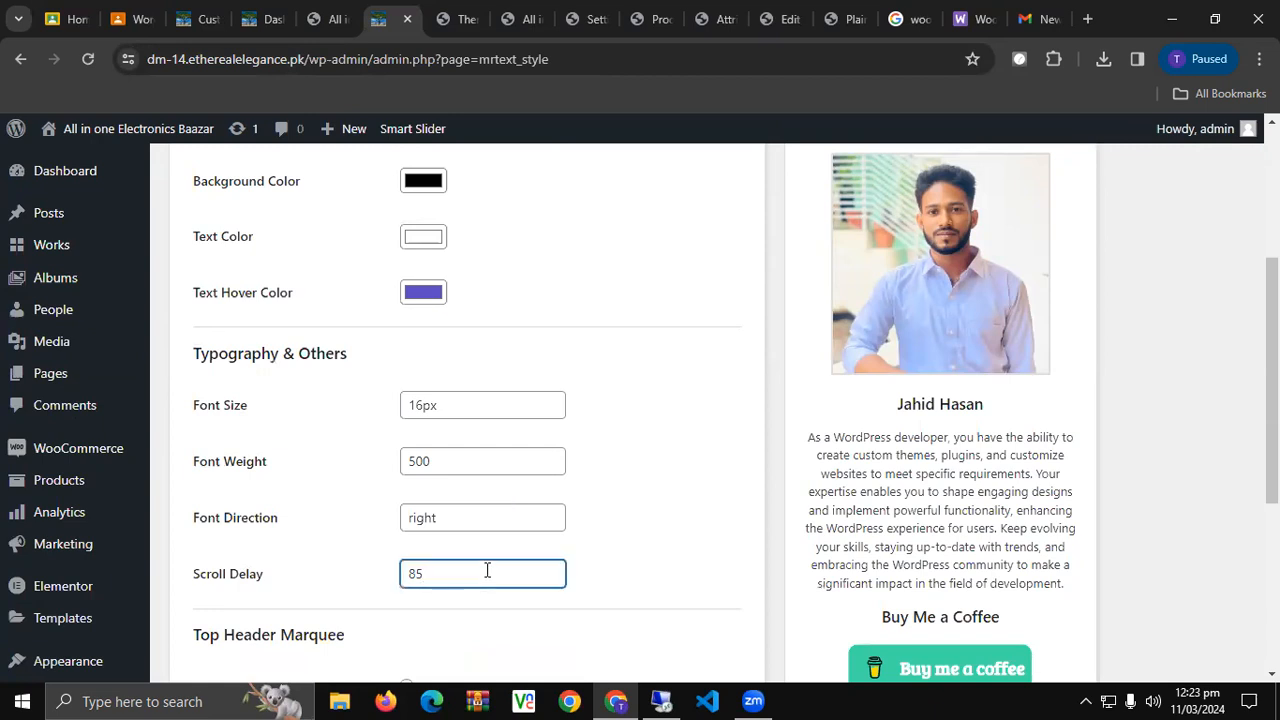
scroll(487, 570, "down", 1)
double_click(481, 480)
key("BackSpace")
left_click(490, 595)
left_click(478, 470)
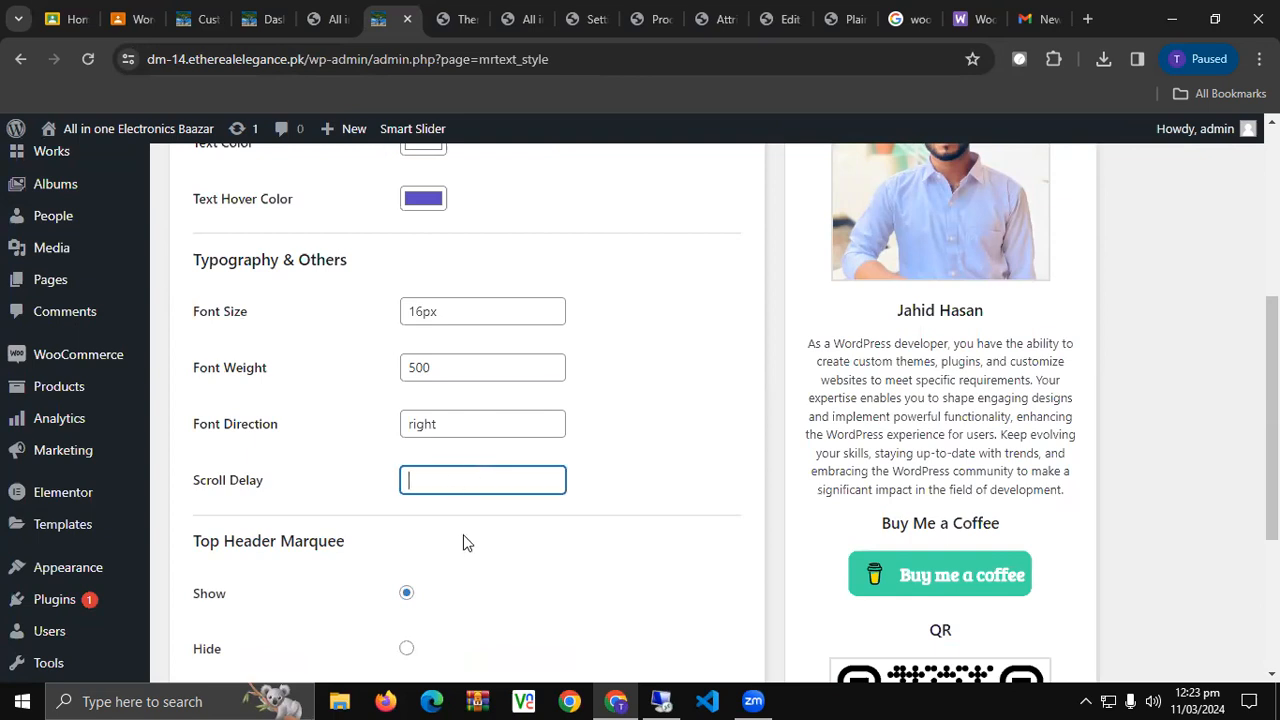
scroll(364, 627, "down", 3)
left_click(240, 437)
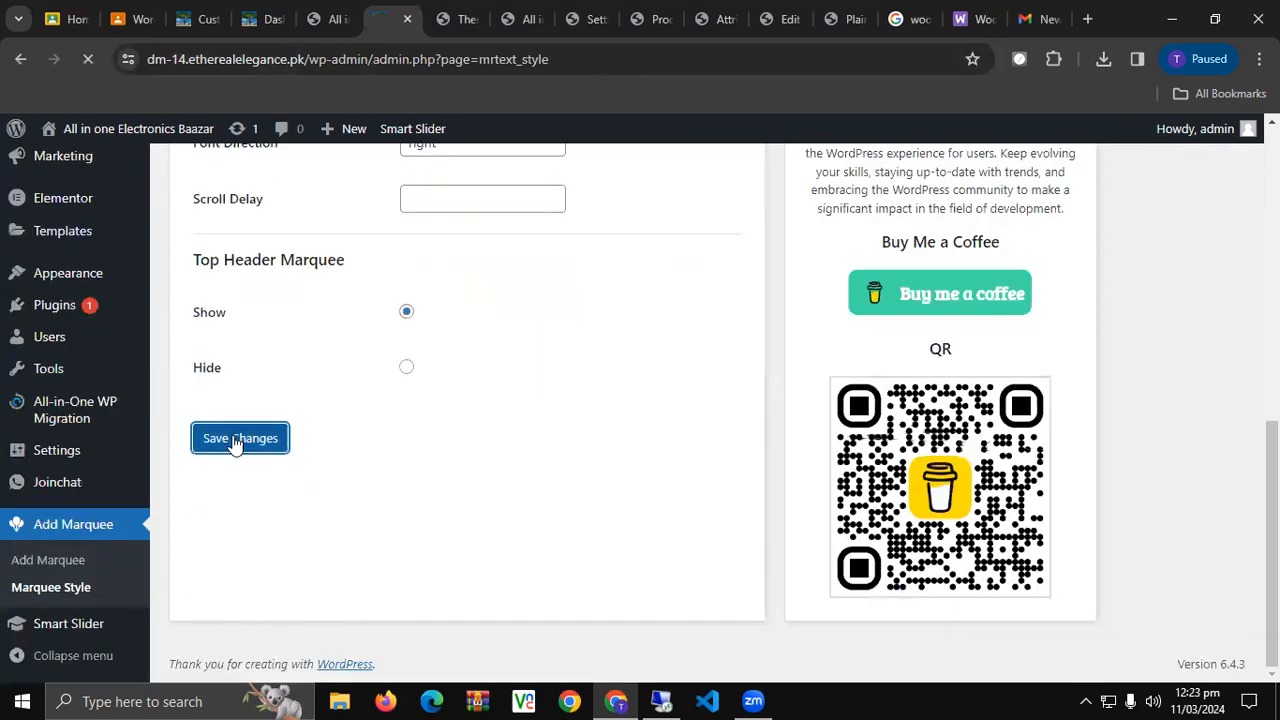
left_click(322, 21)
left_click(88, 61)
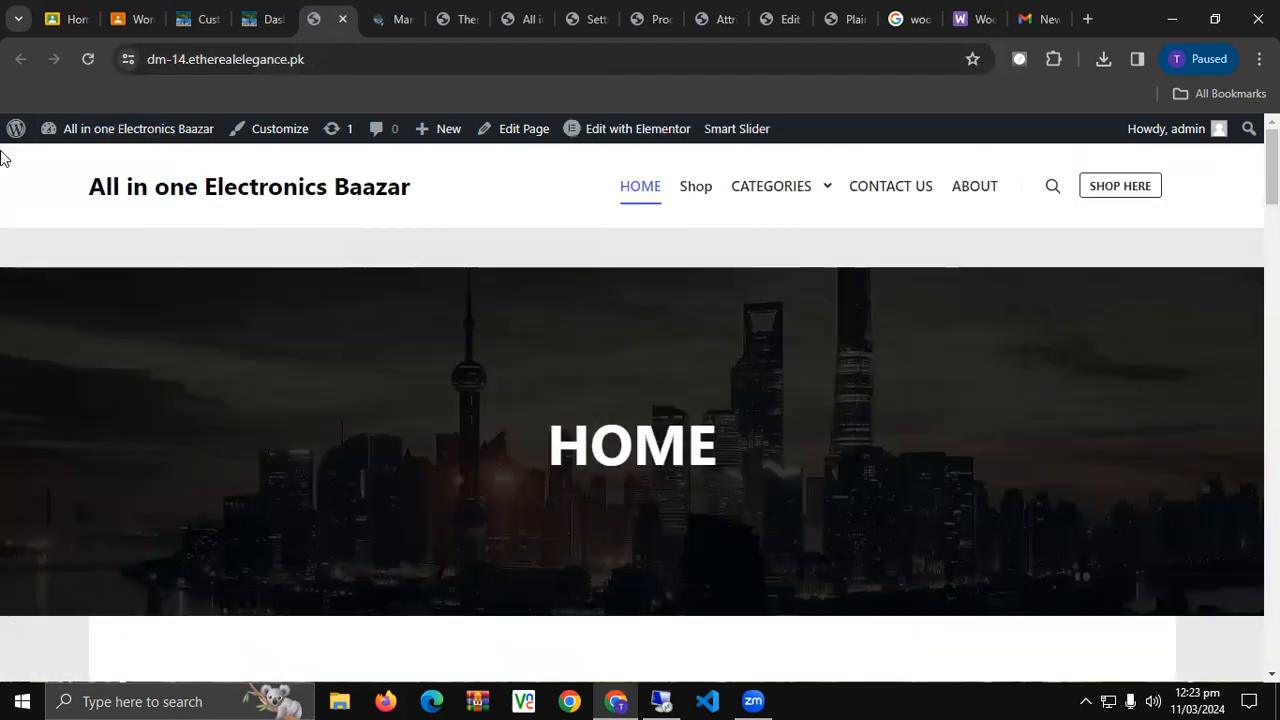
Reload the home page twice and scroll through the HOME banner, New Arrival and Sale Products.
left_click(88, 59)
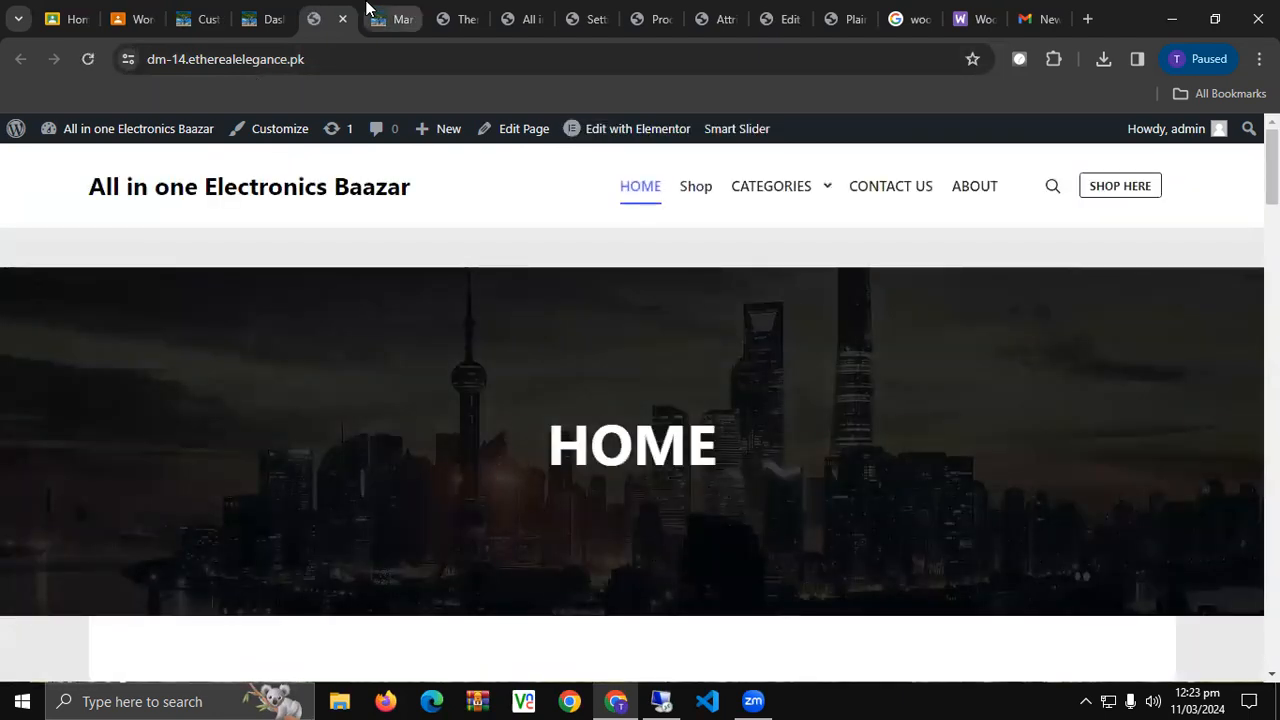
left_click(88, 59)
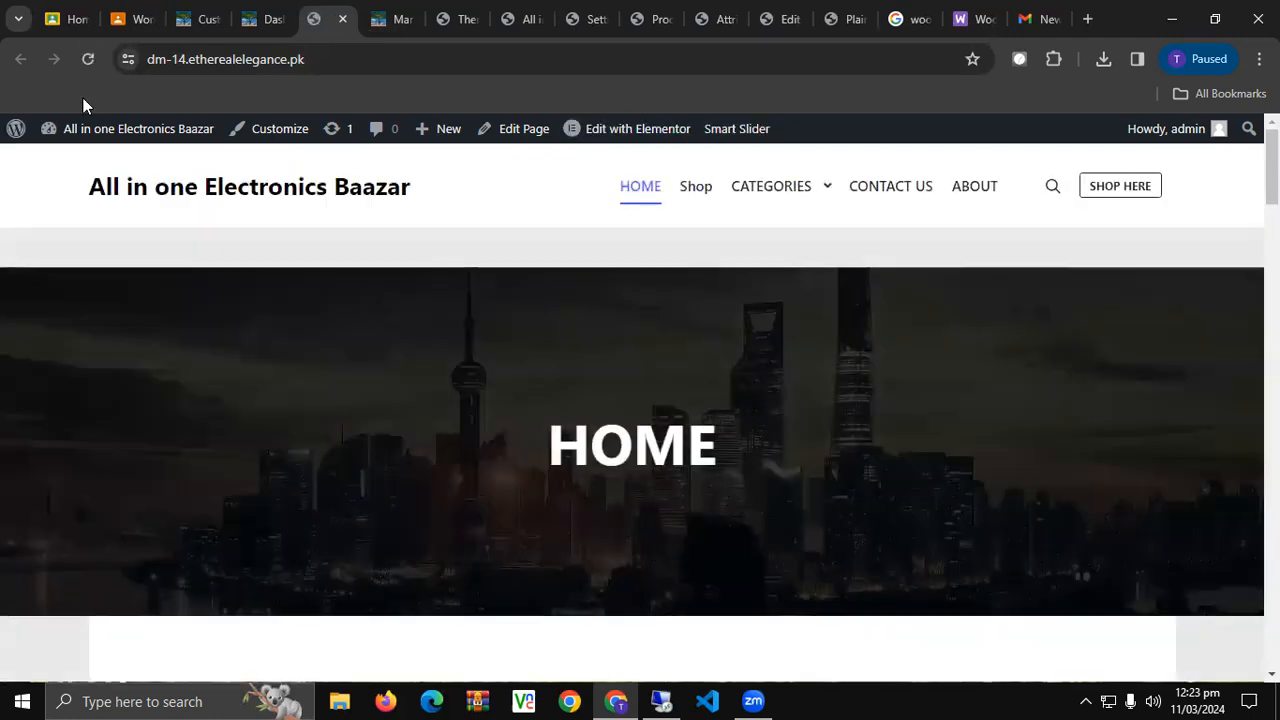
scroll(44, 307, "down", 4)
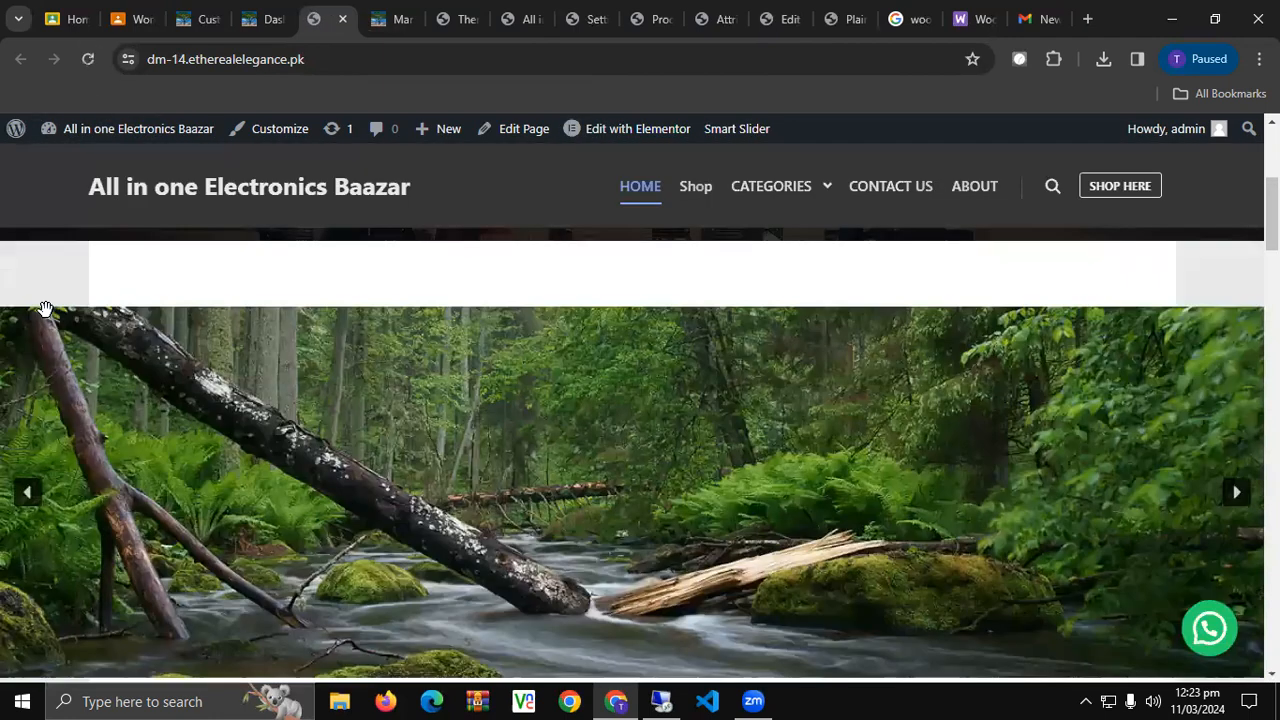
scroll(45, 309, "up", 4)
scroll(45, 309, "down", 3)
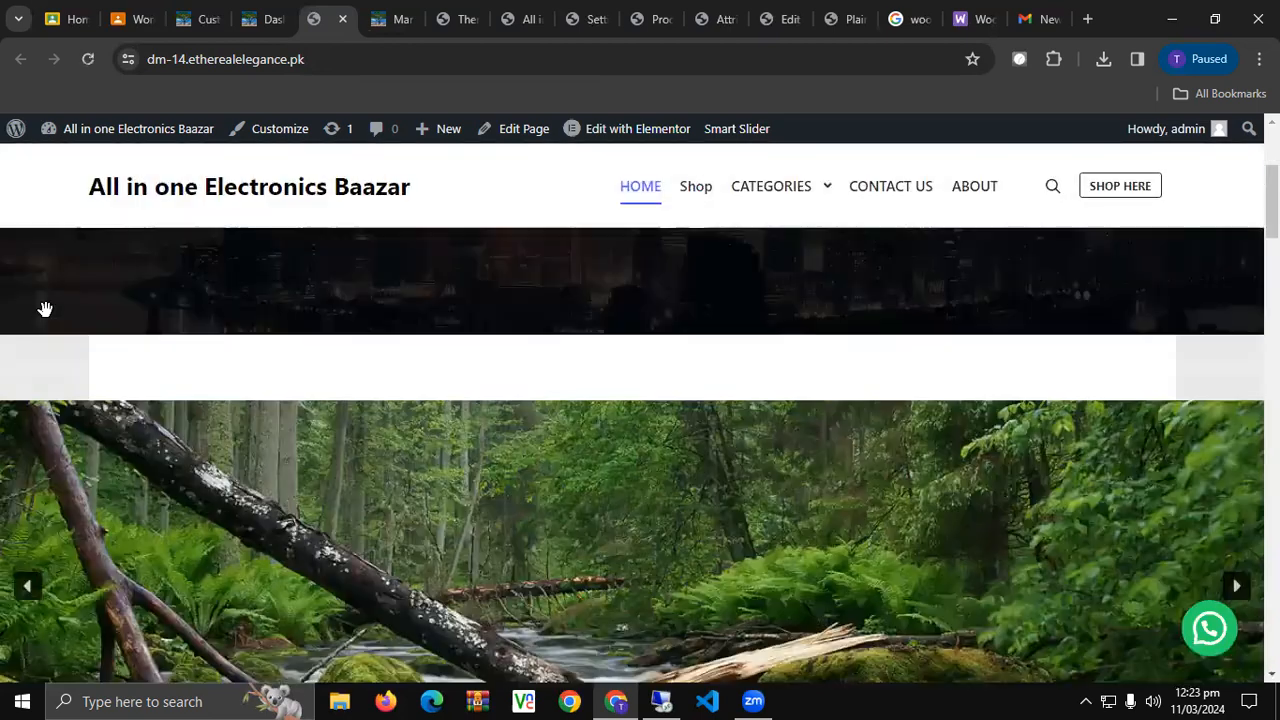
scroll(45, 309, "down", 10)
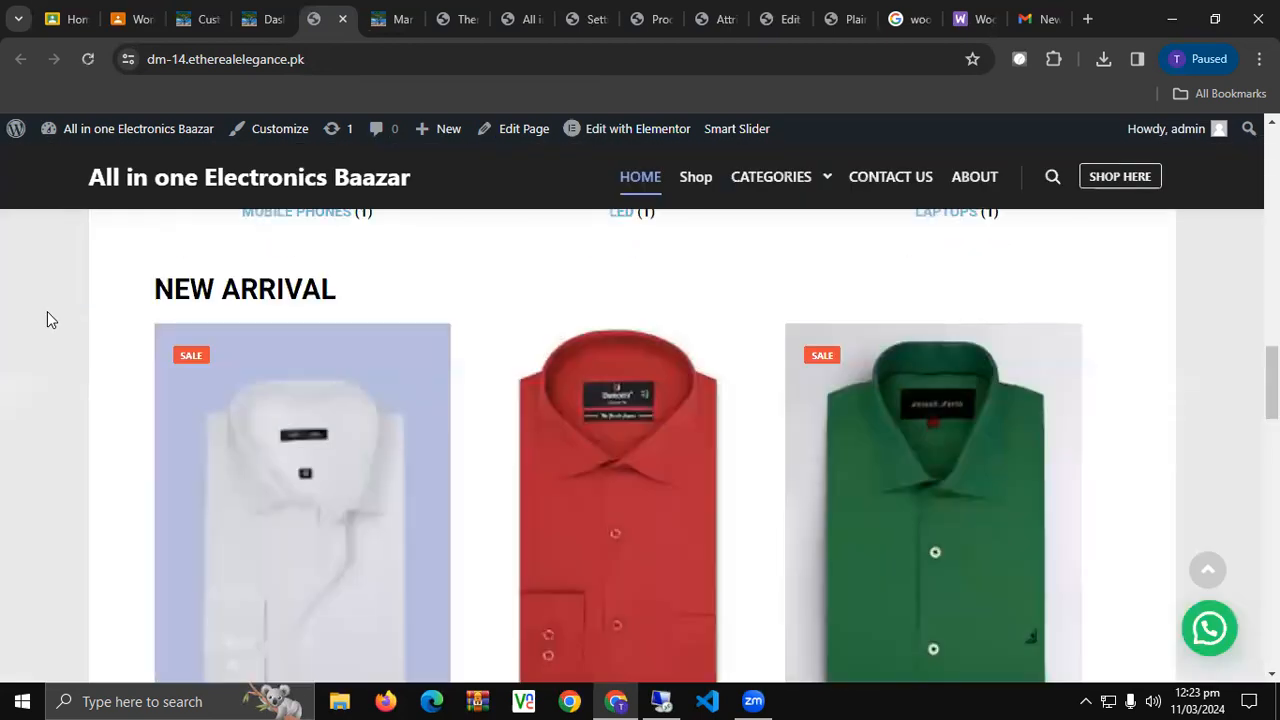
scroll(47, 313, "down", 12)
scroll(47, 313, "up", 4)
scroll(47, 313, "up", 15)
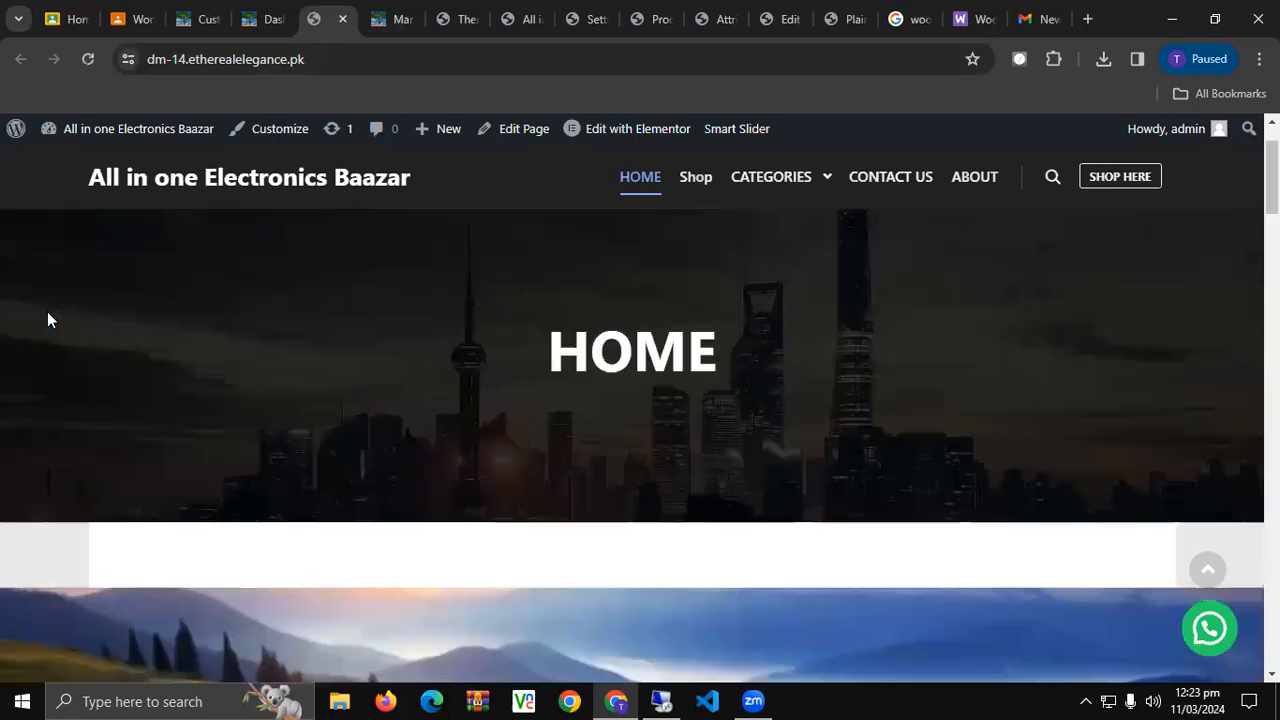
scroll(47, 317, "up", 1)
Cycle through the Dashboard, Customizer and Themes tabs, ending back on Marquee Style.
left_click(374, 24)
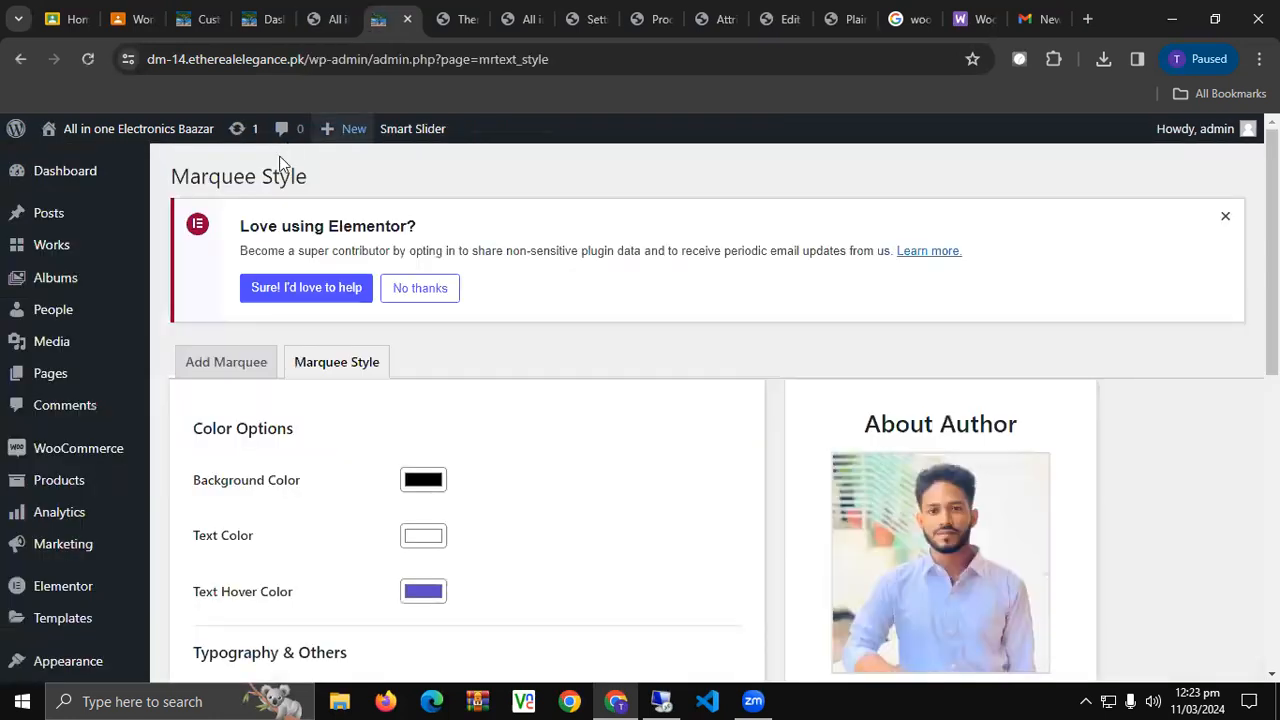
left_click(245, 12)
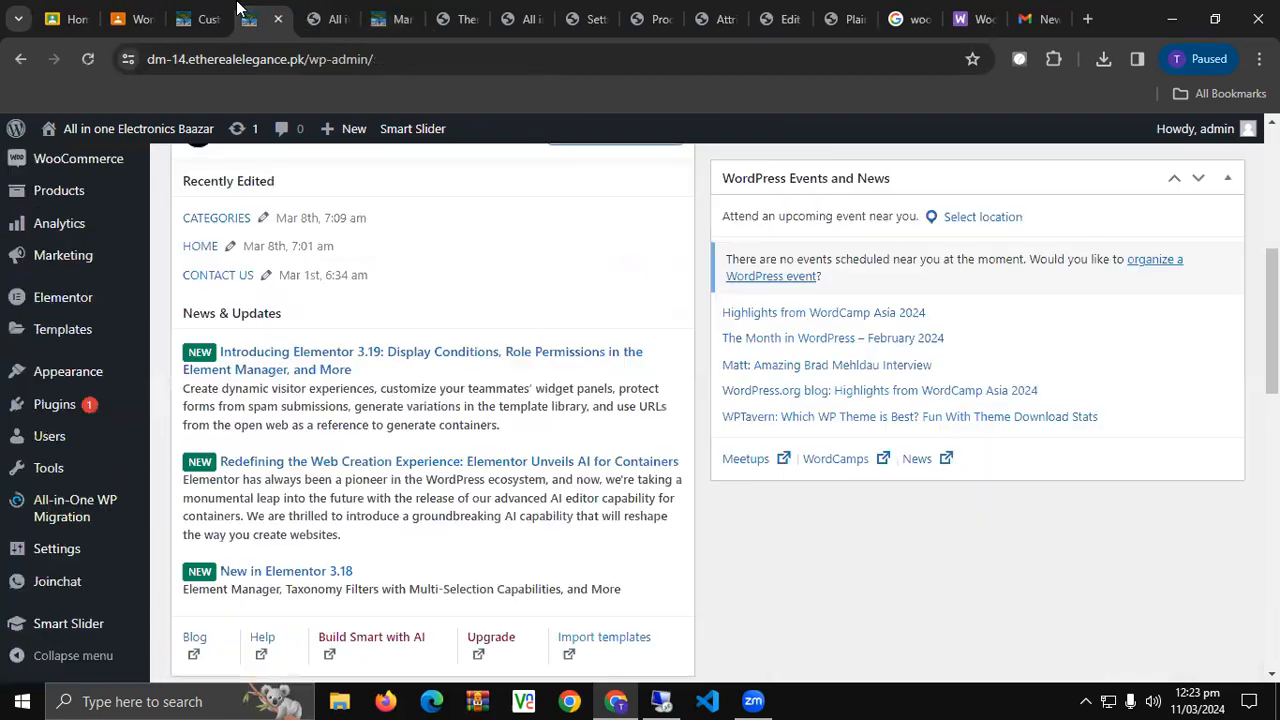
left_click(219, 10)
left_click(460, 18)
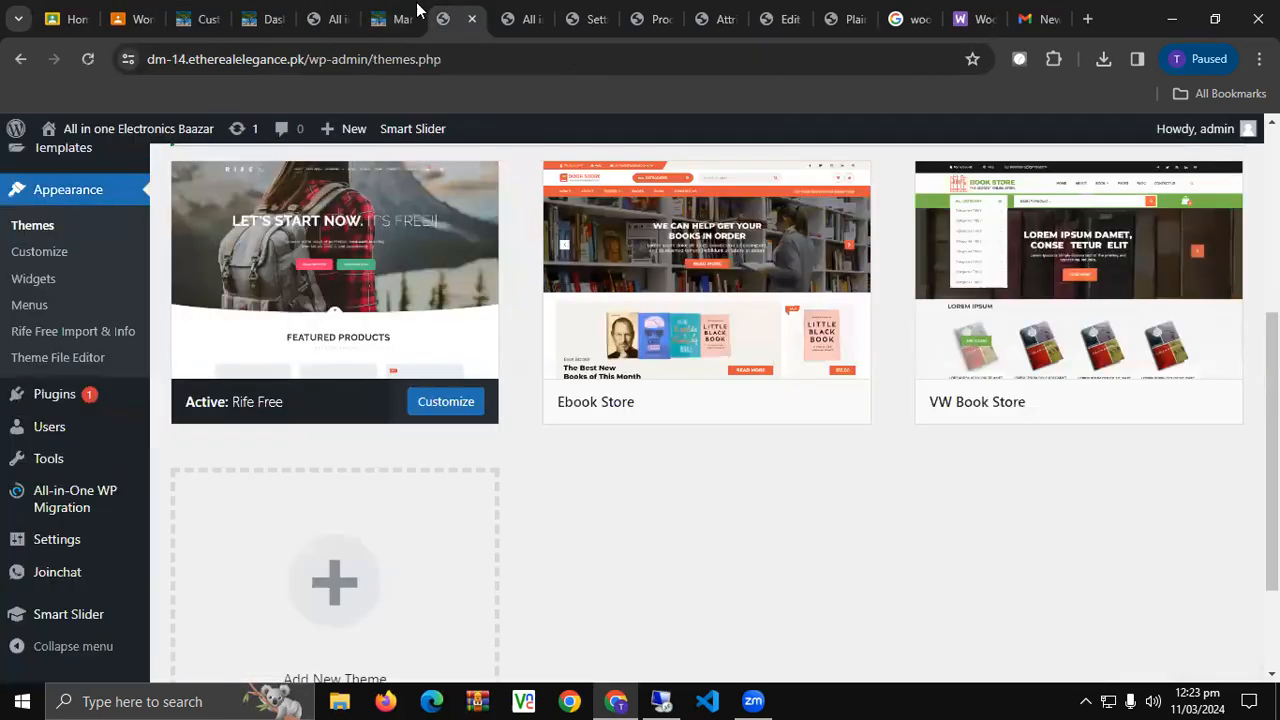
left_click(398, 18)
scroll(300, 500, "down", 5)
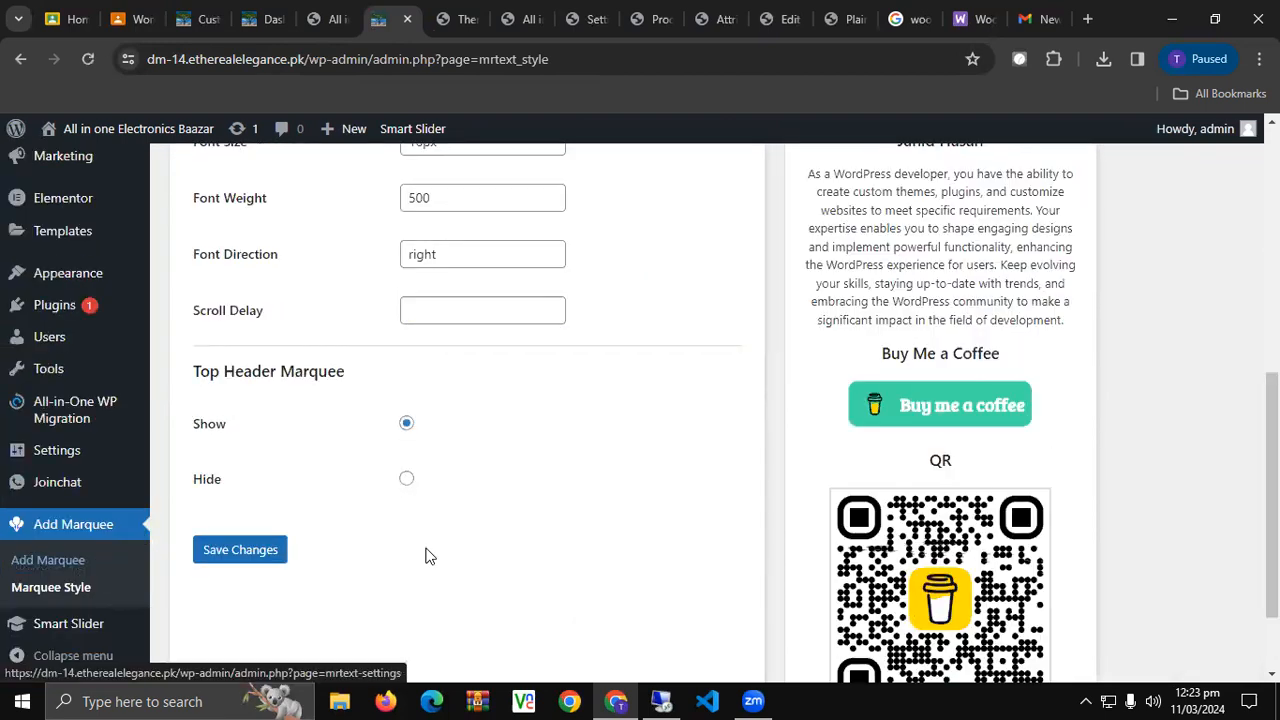
scroll(427, 553, "up", 5)
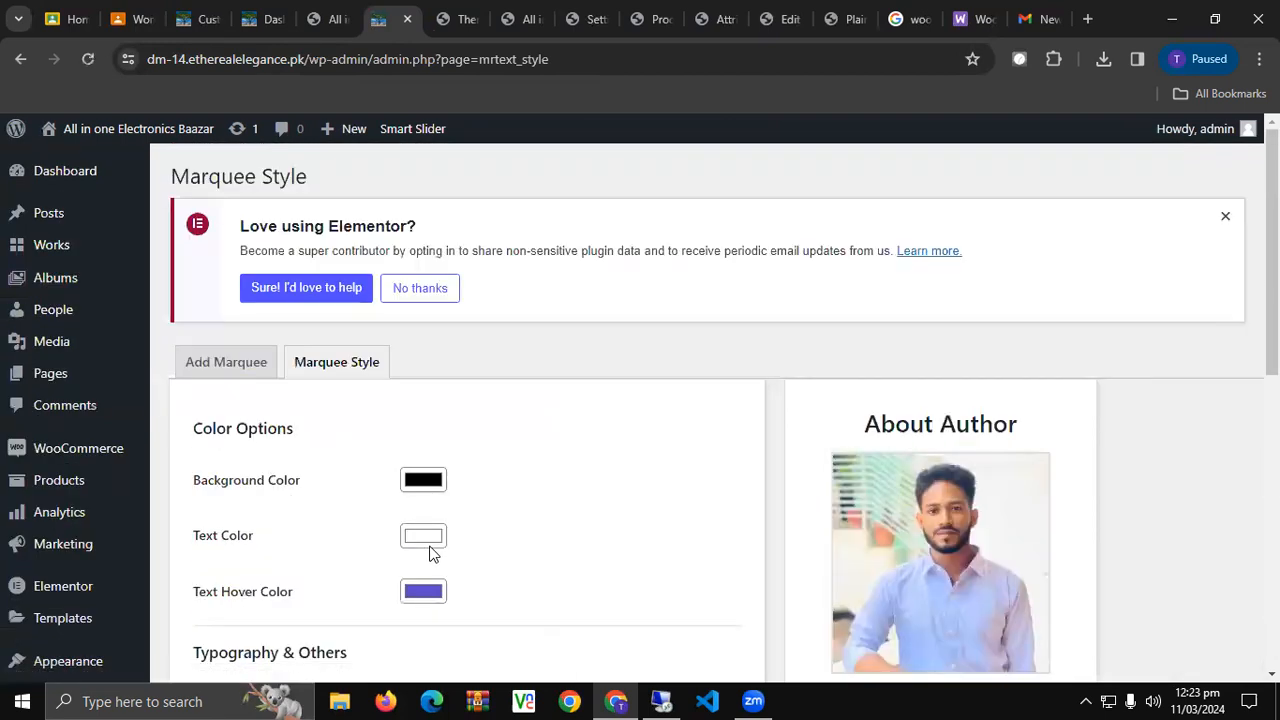
Review Marquee 1–5 on the Add Marquee page and open Installed Plugins in a new tab.
left_click(248, 368)
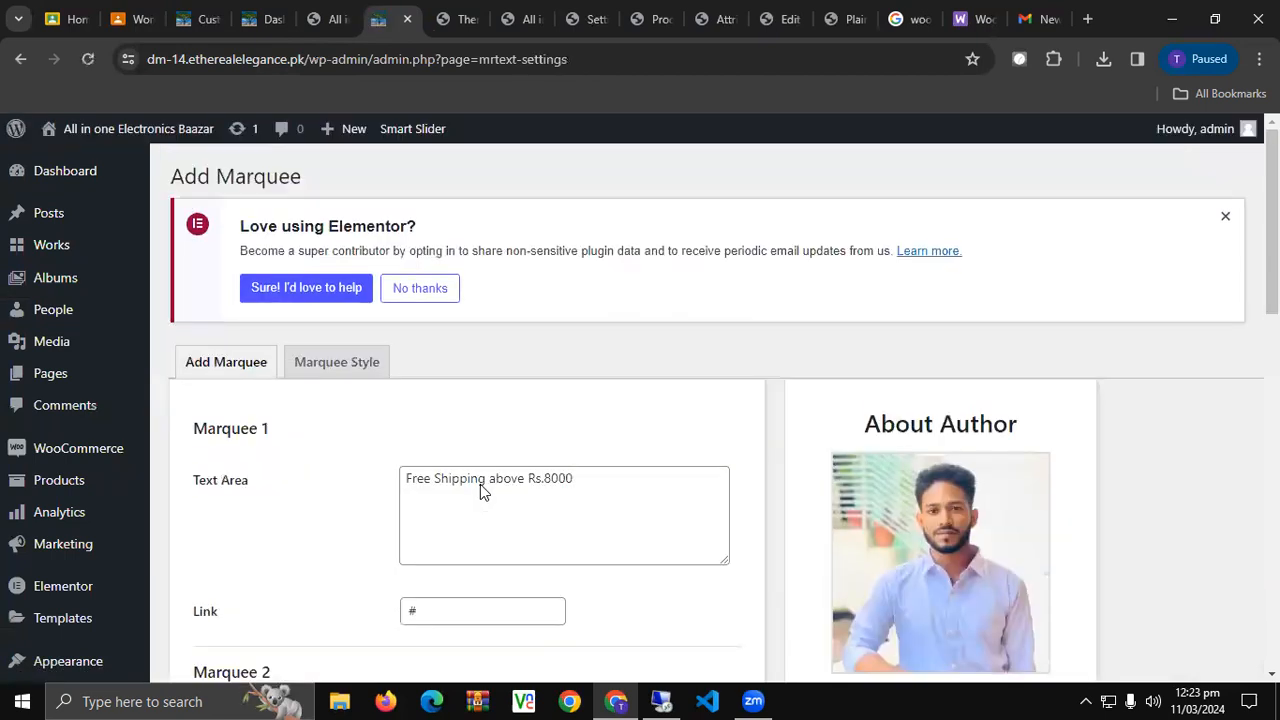
scroll(480, 485, "down", 10)
scroll(480, 486, "up", 5)
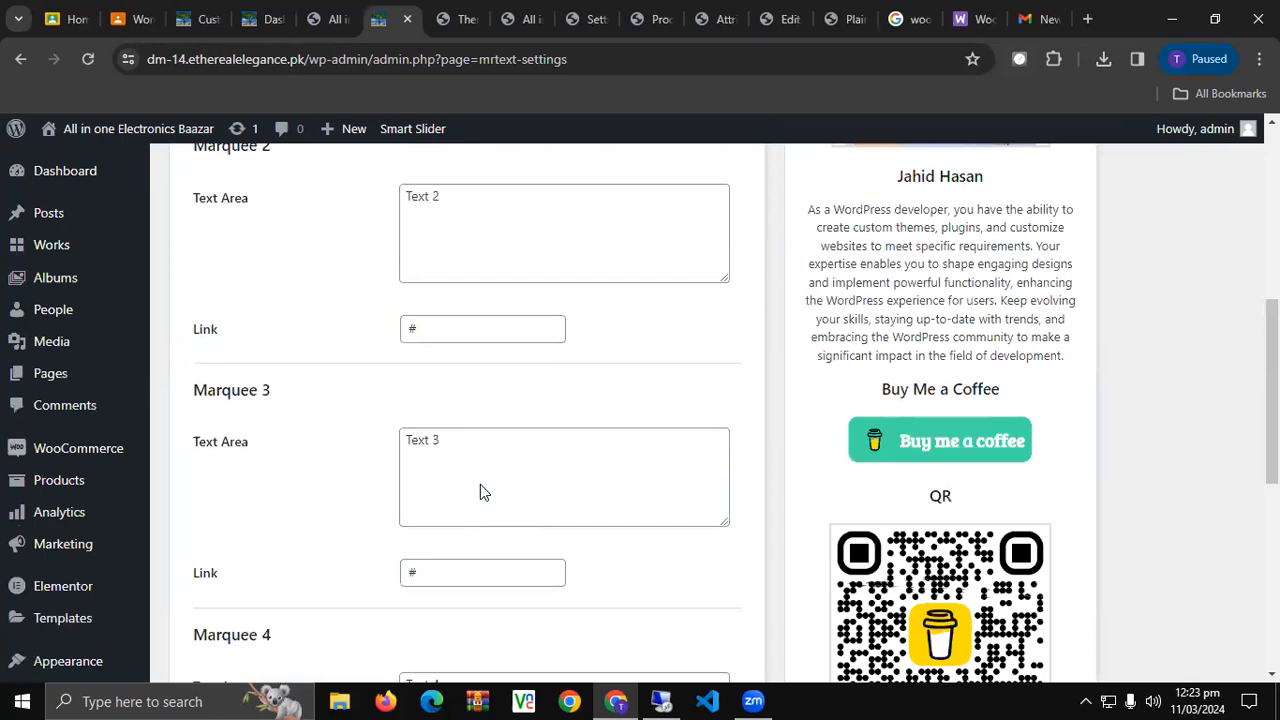
scroll(480, 485, "up", 2)
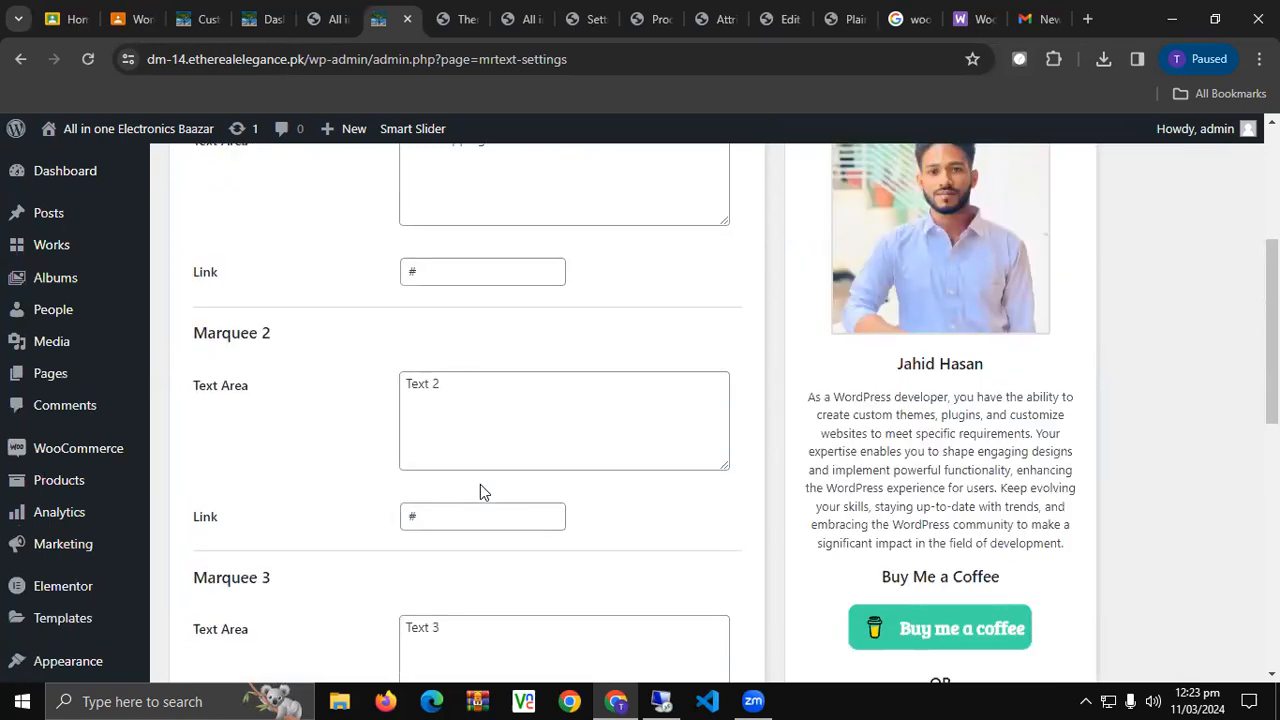
scroll(480, 491, "up", 2)
scroll(480, 491, "up", 2)
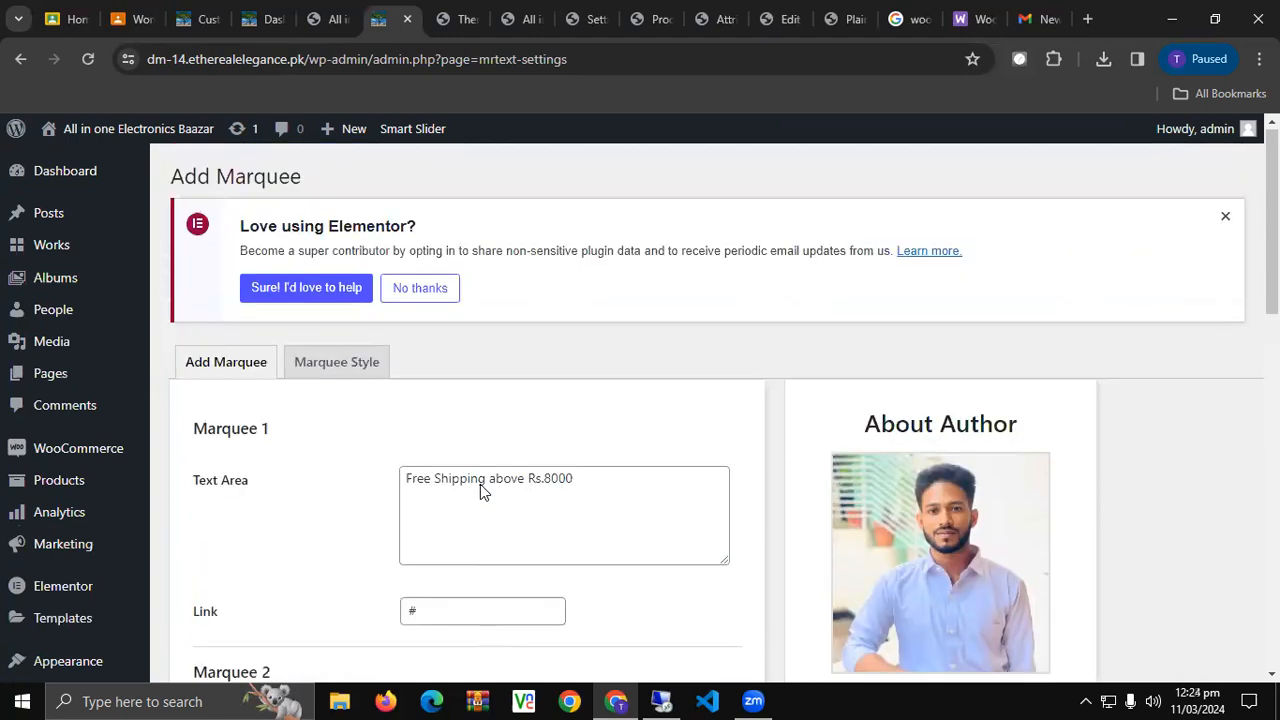
scroll(480, 484, "down", 3)
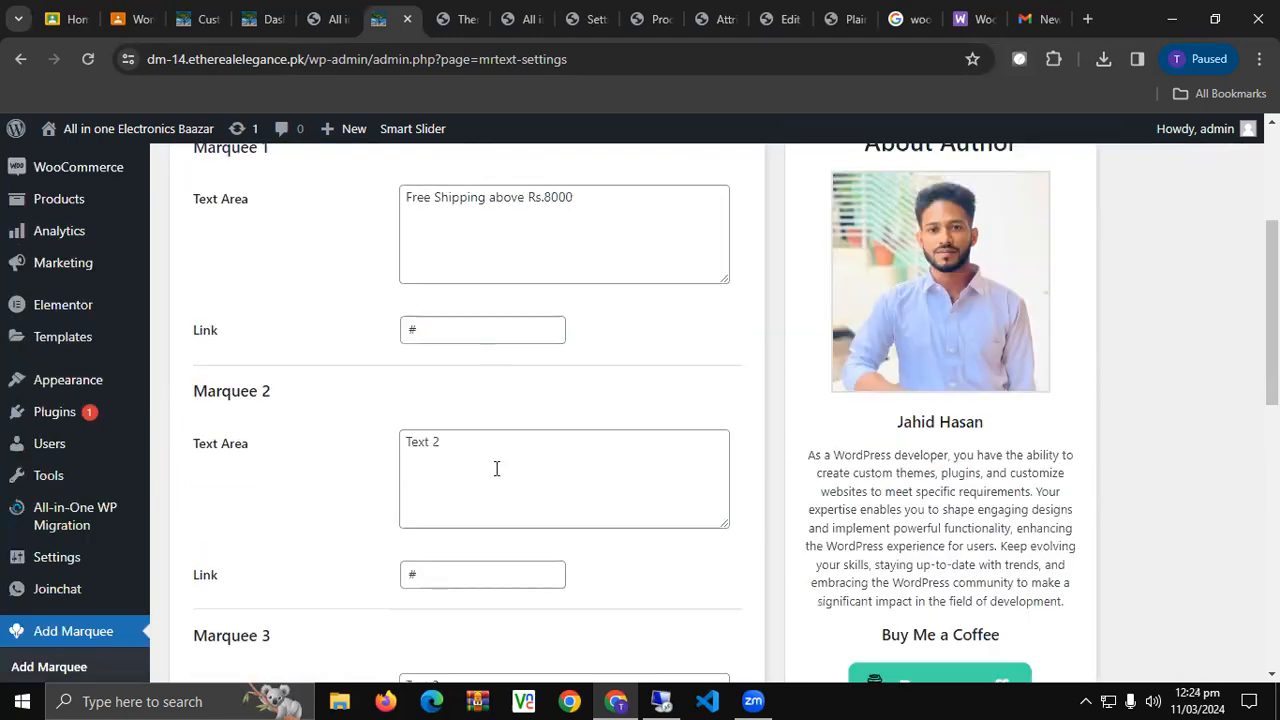
mouse_move(90, 415)
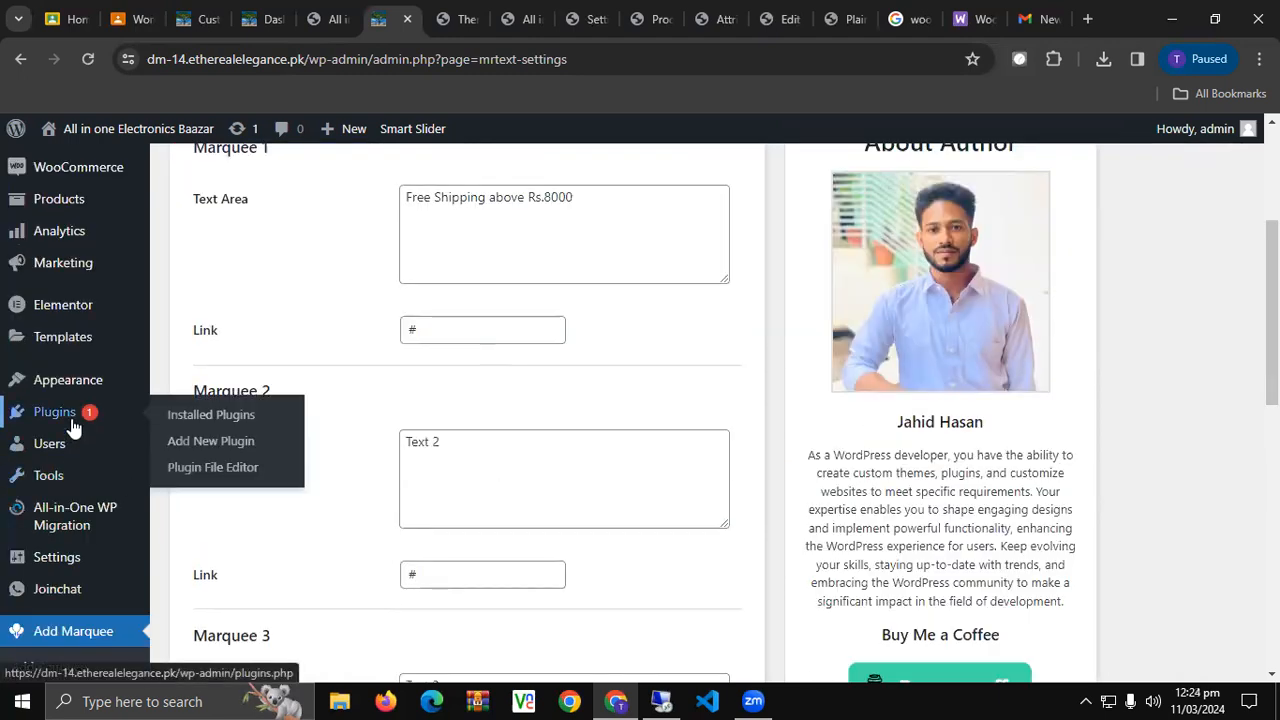
middle_click(180, 416)
View the Marquee Running Text plugin details, reading its untested-version warning.
left_click(441, 12)
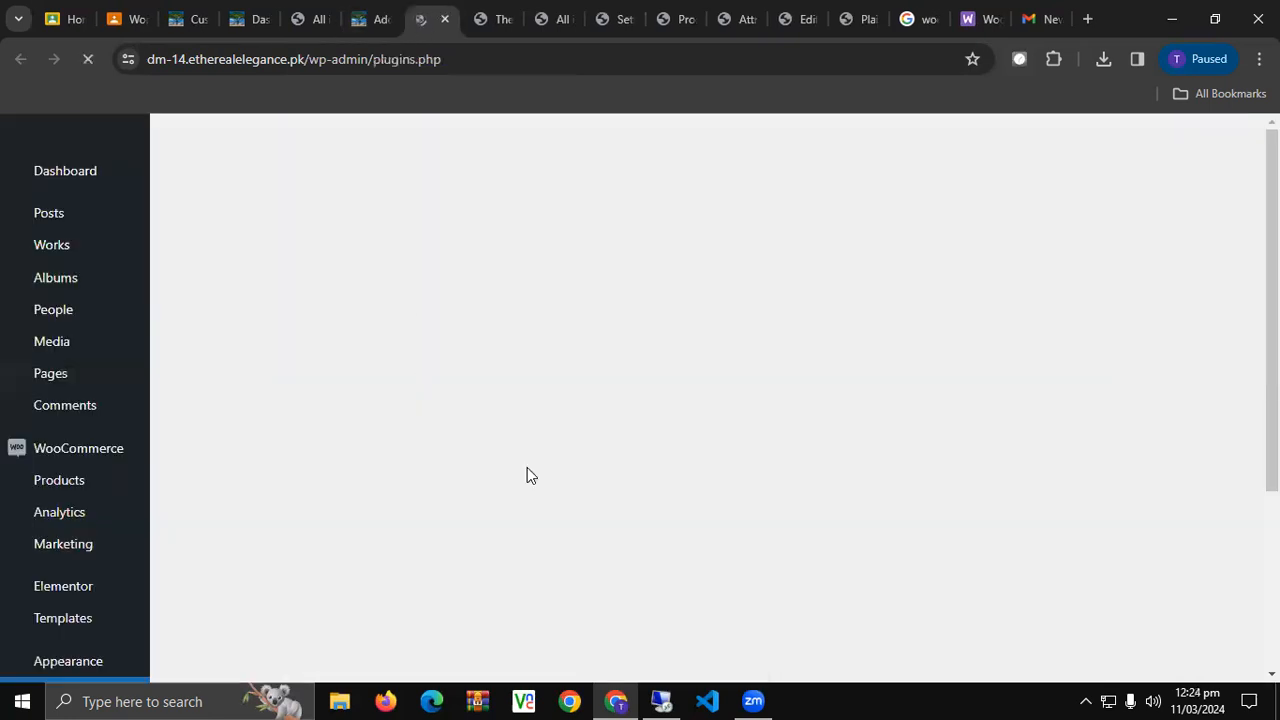
scroll(527, 467, "down", 2)
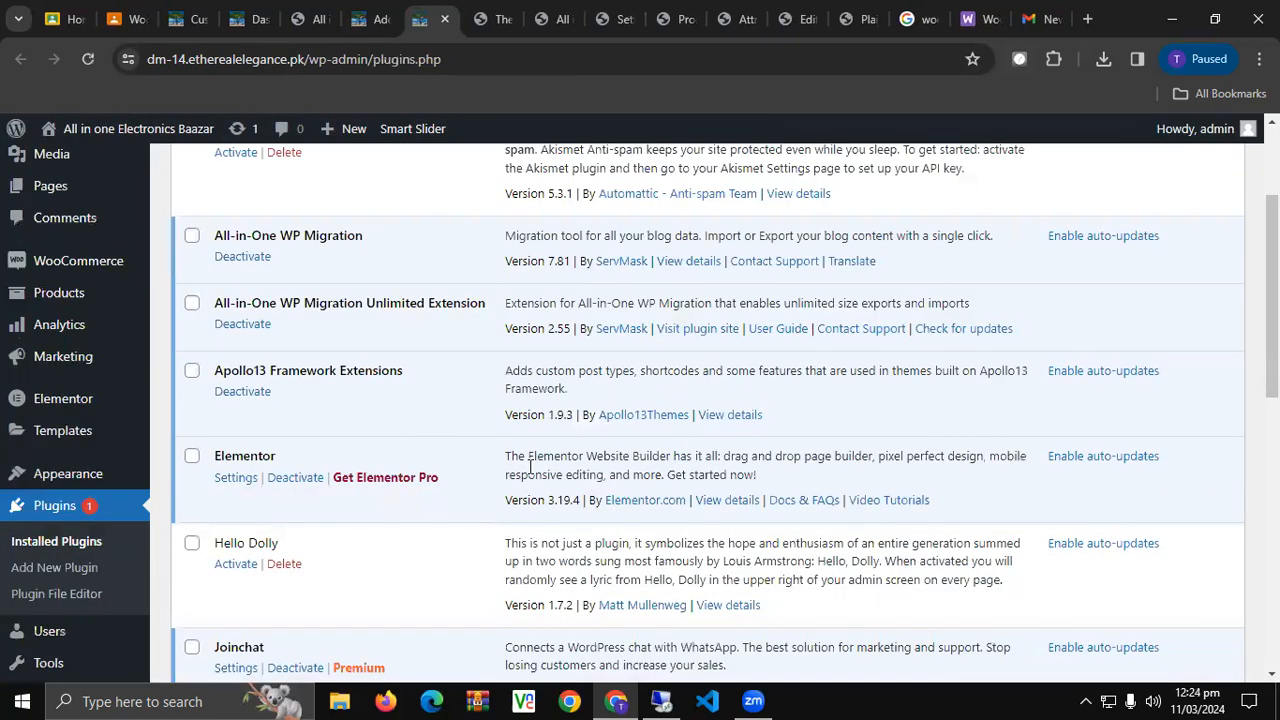
scroll(530, 467, "down", 2)
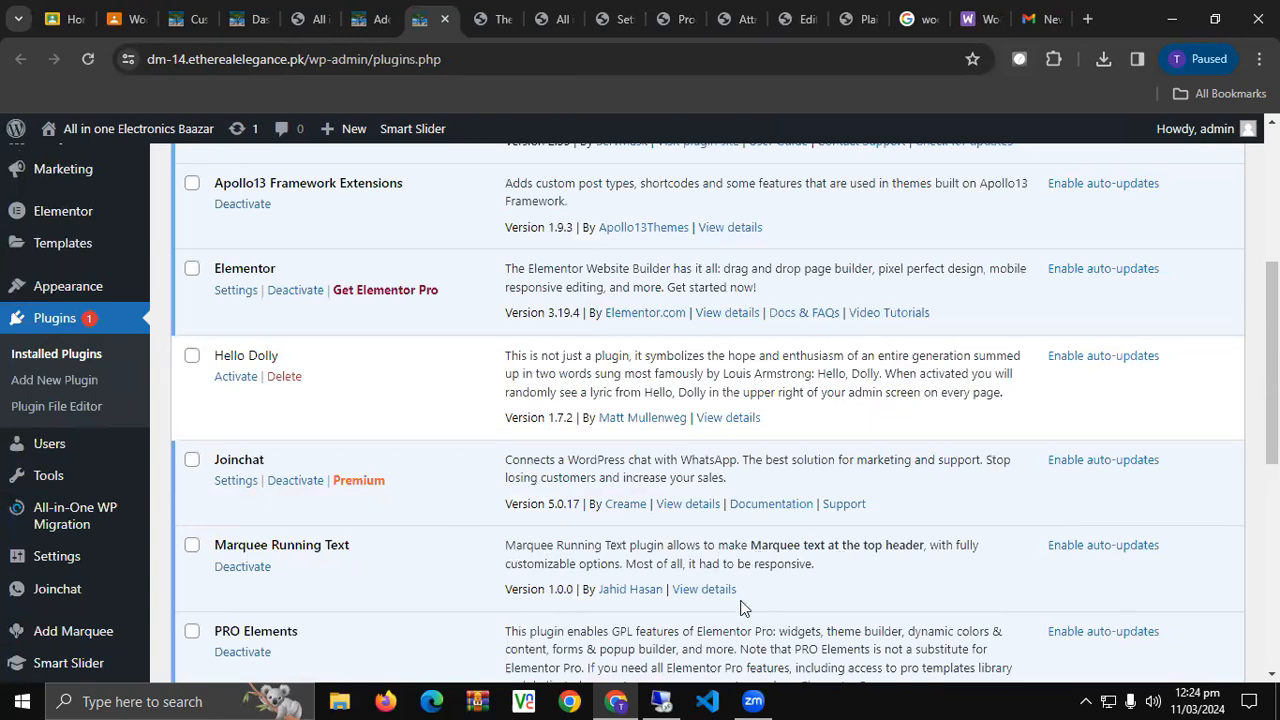
left_click(710, 590)
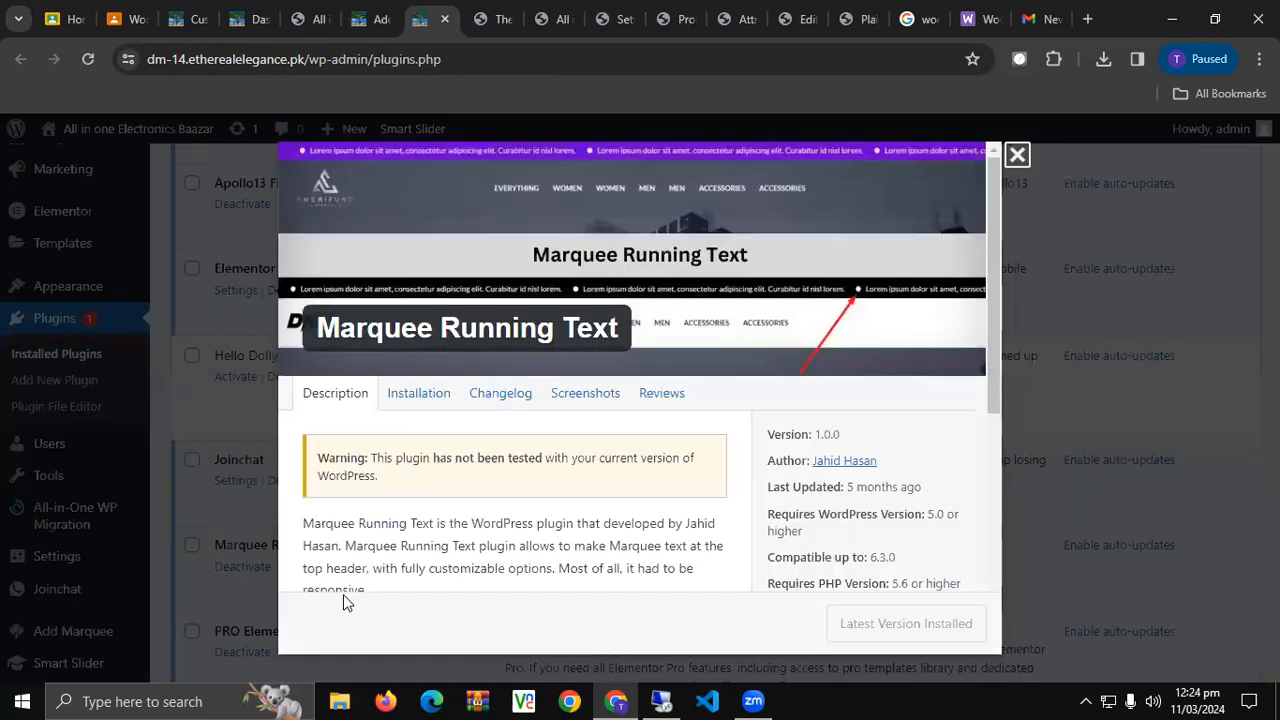
triple_click(553, 461)
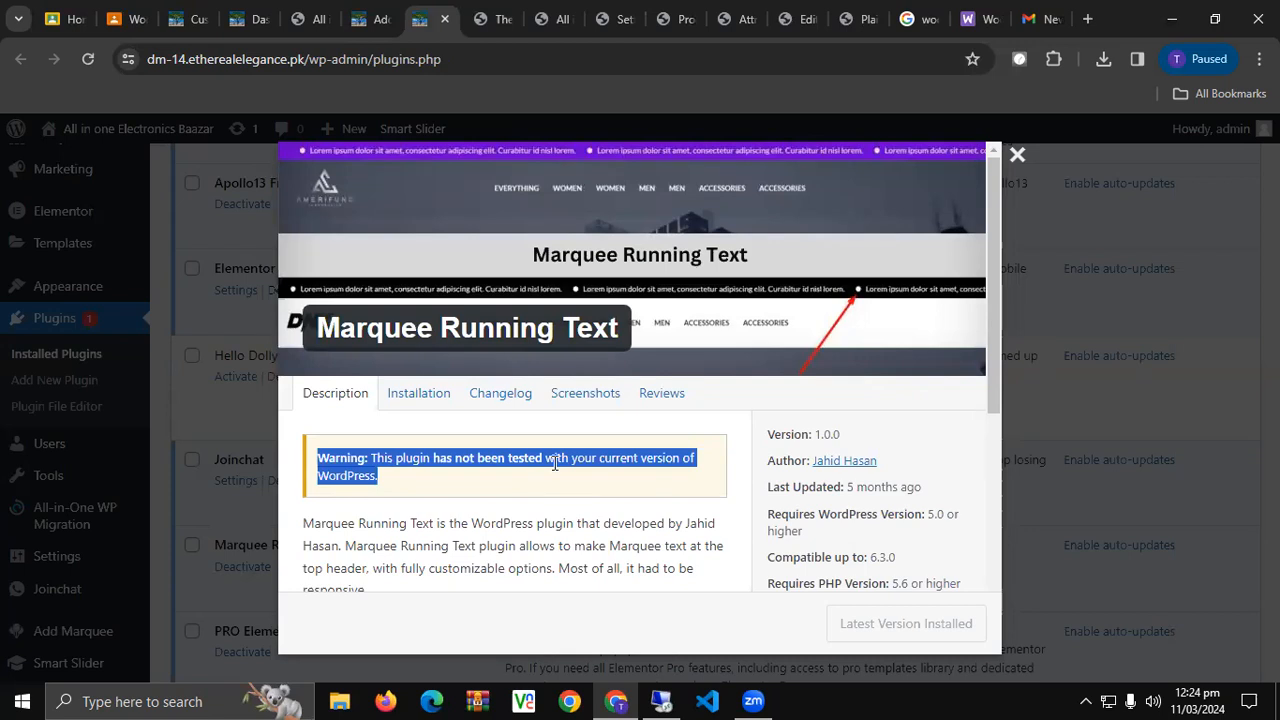
left_click(1017, 155)
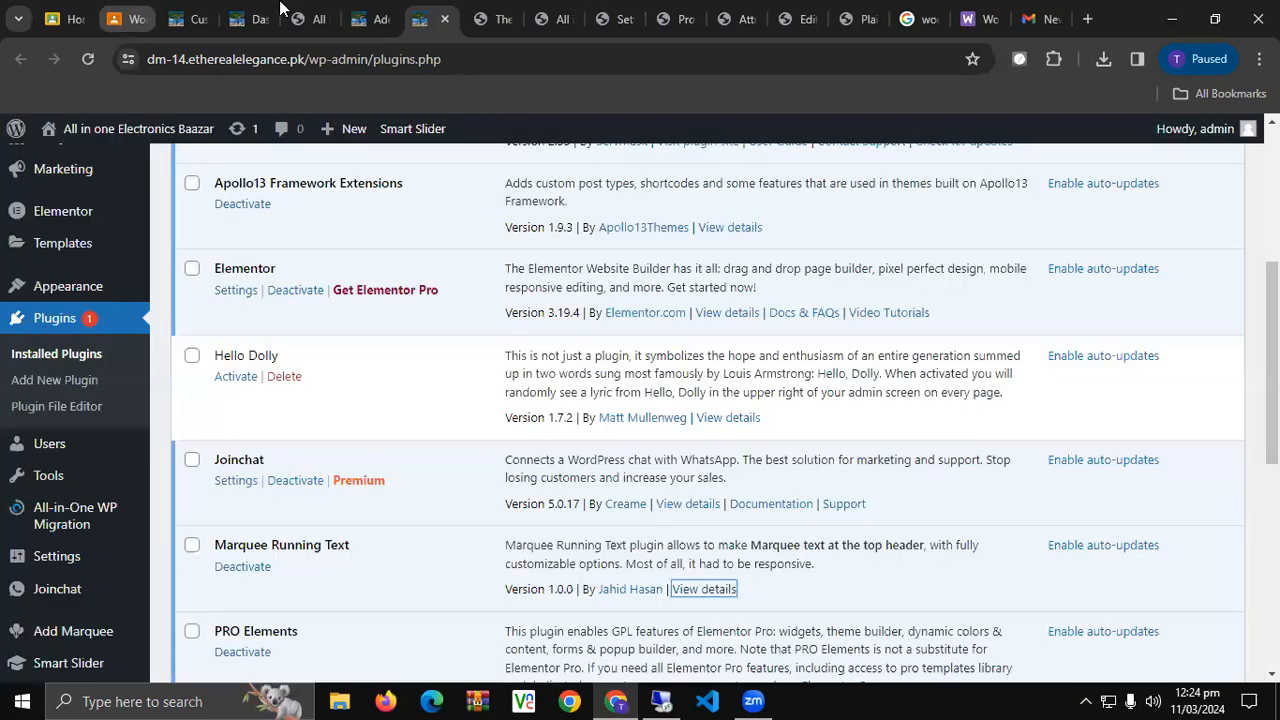
Deactivate the Marquee Running Text plugin and look over the updated plugins list.
left_click(300, 16)
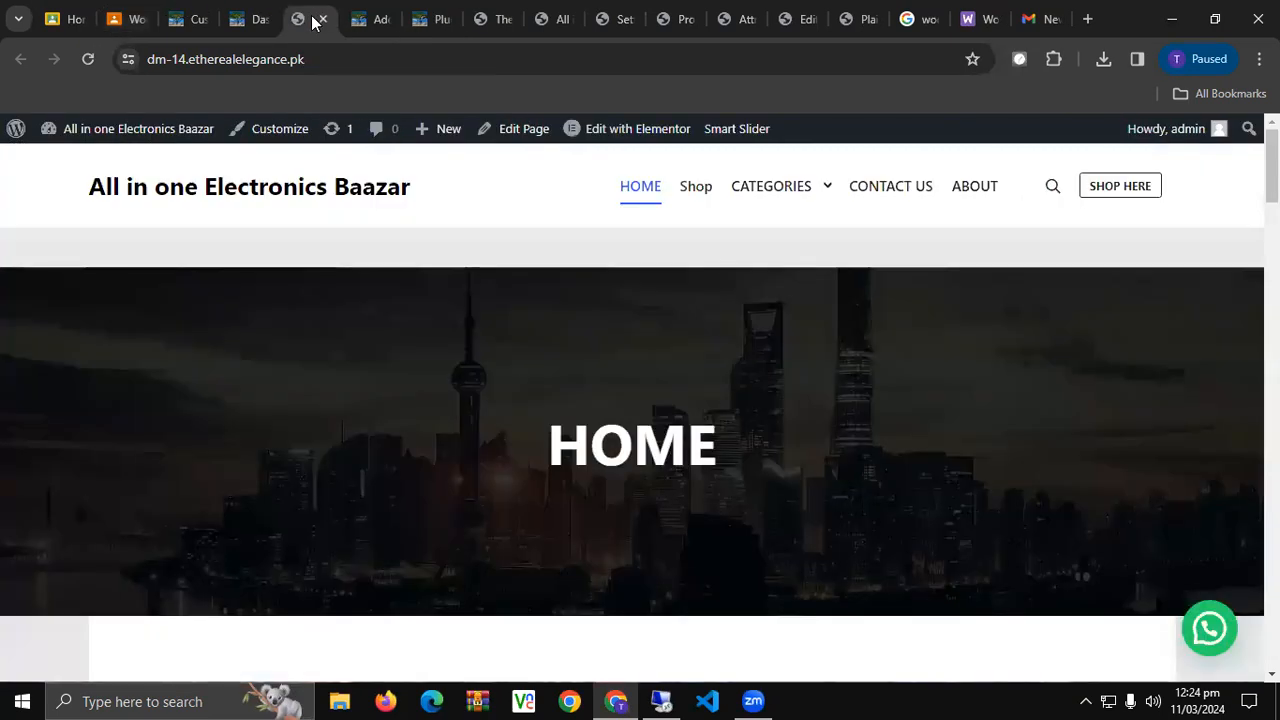
left_click(420, 10)
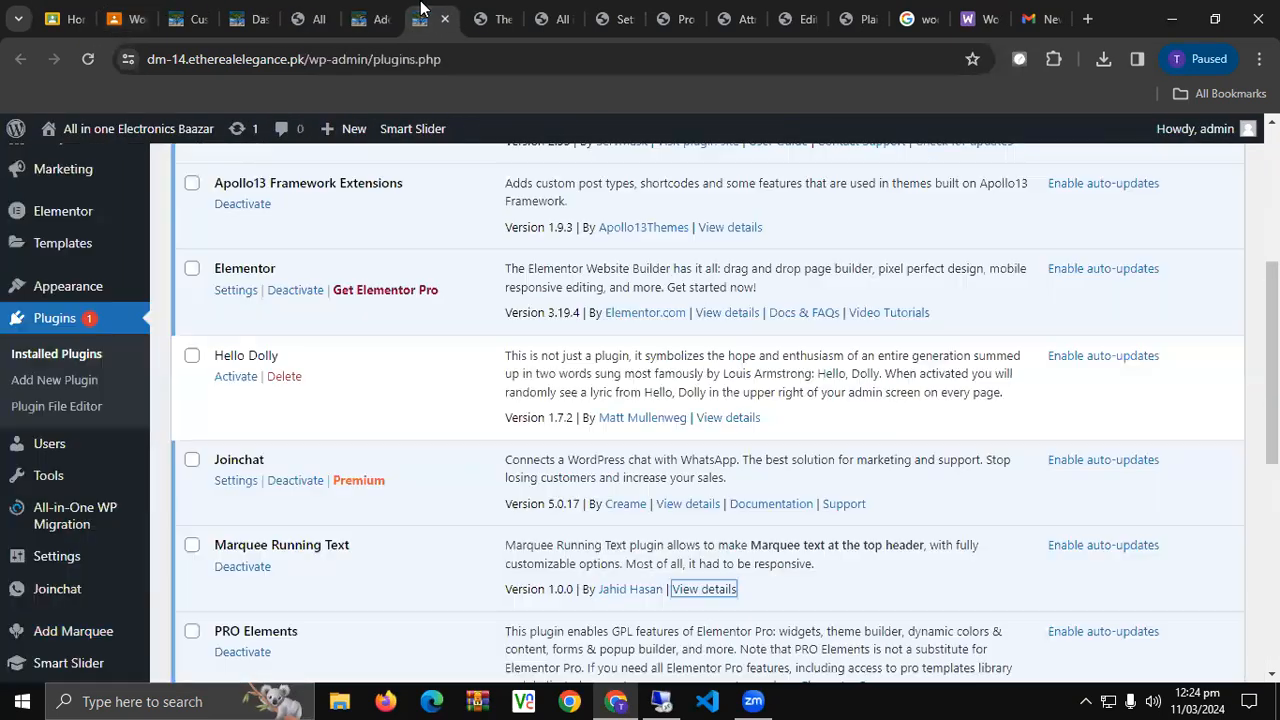
left_click(240, 567)
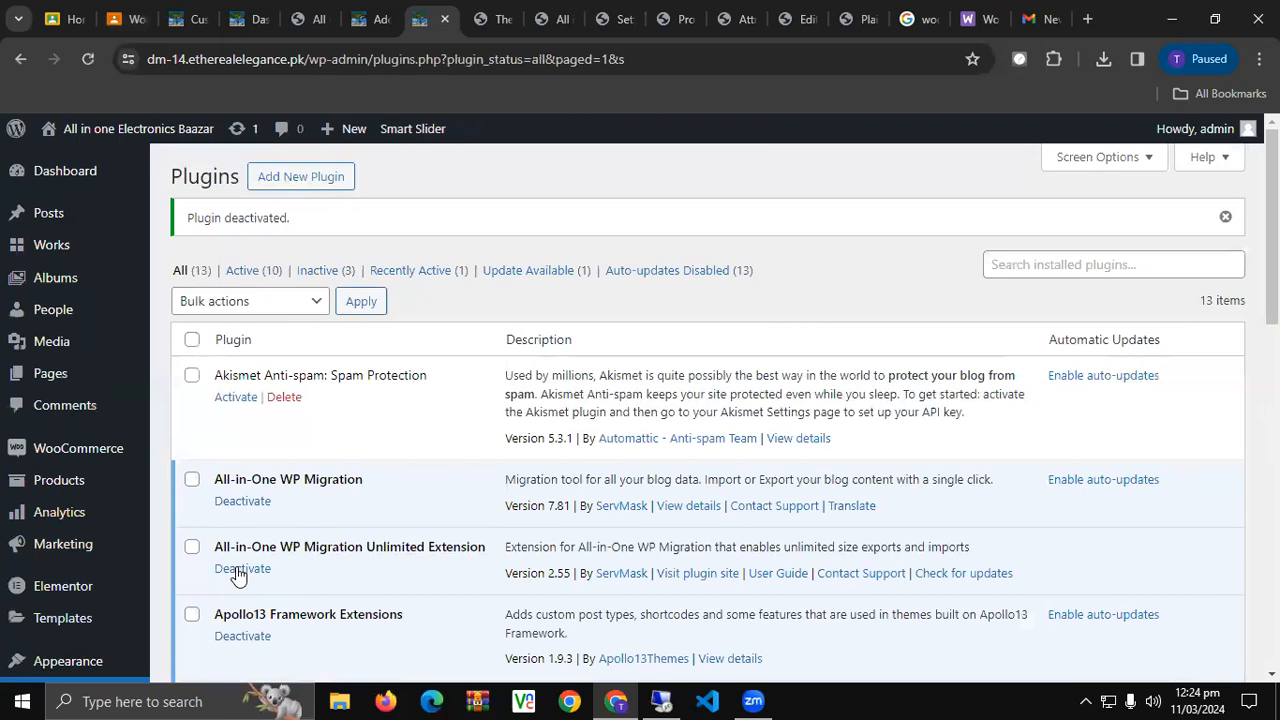
scroll(225, 570, "down", 3)
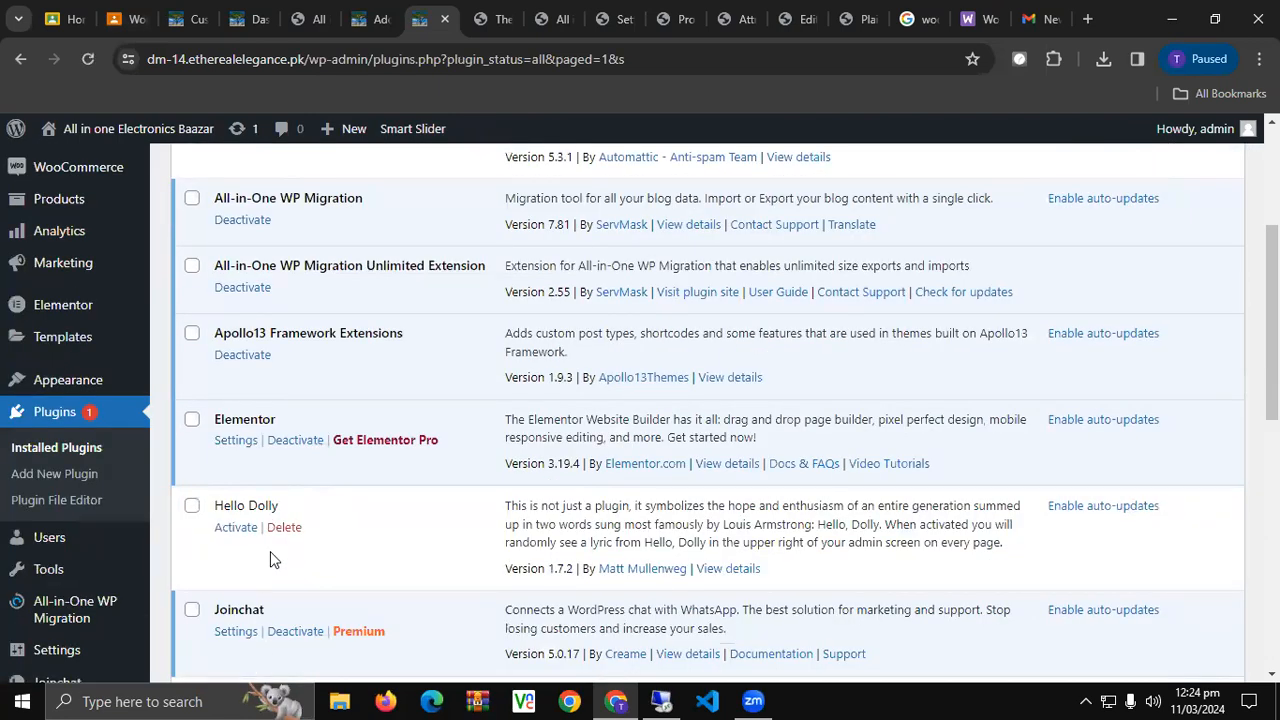
scroll(270, 560, "down", 2)
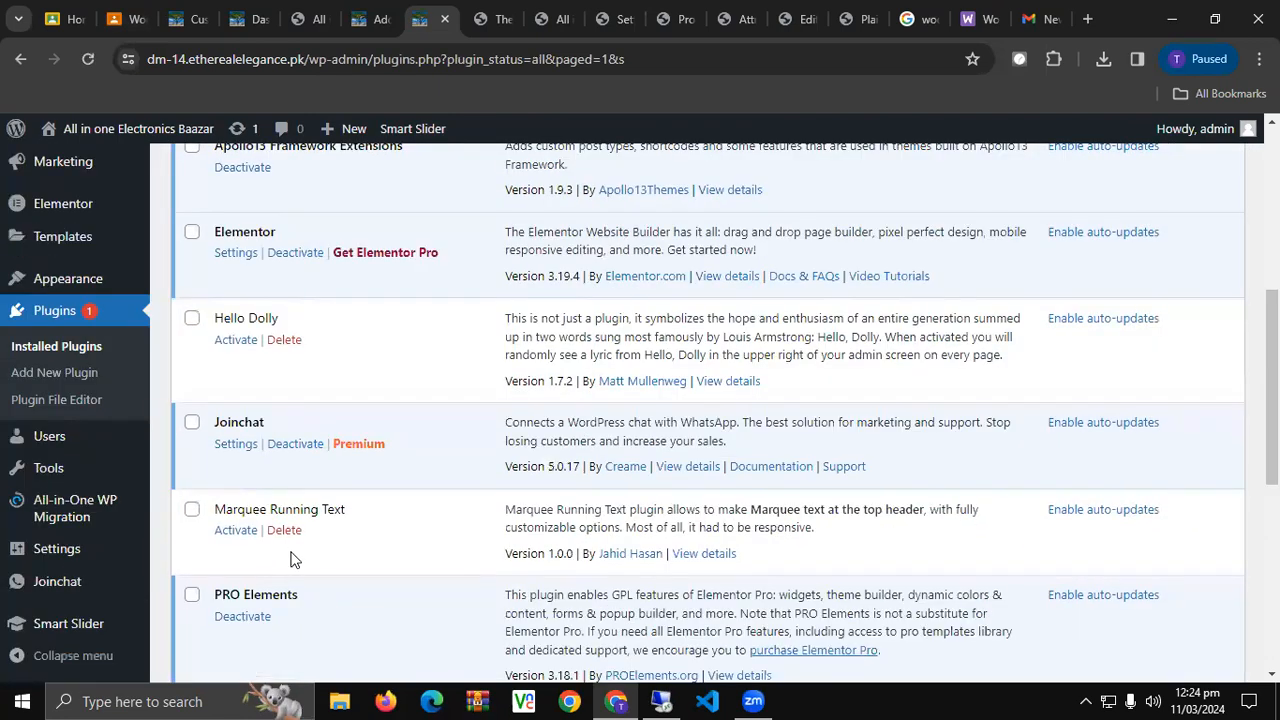
scroll(324, 527, "up", 4)
scroll(305, 245, "up", 1)
left_click(296, 180)
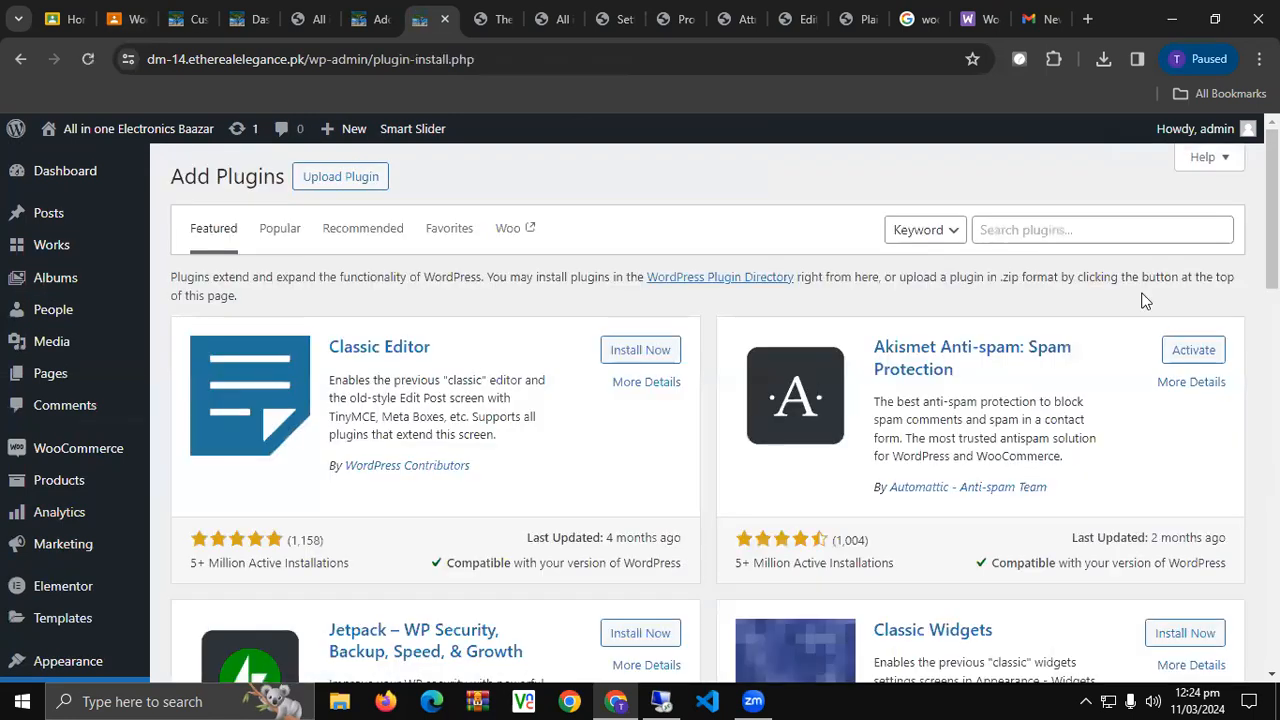
Search new plugins for 'Marquee' and read through the results' compatibility notes.
left_click(1169, 229)
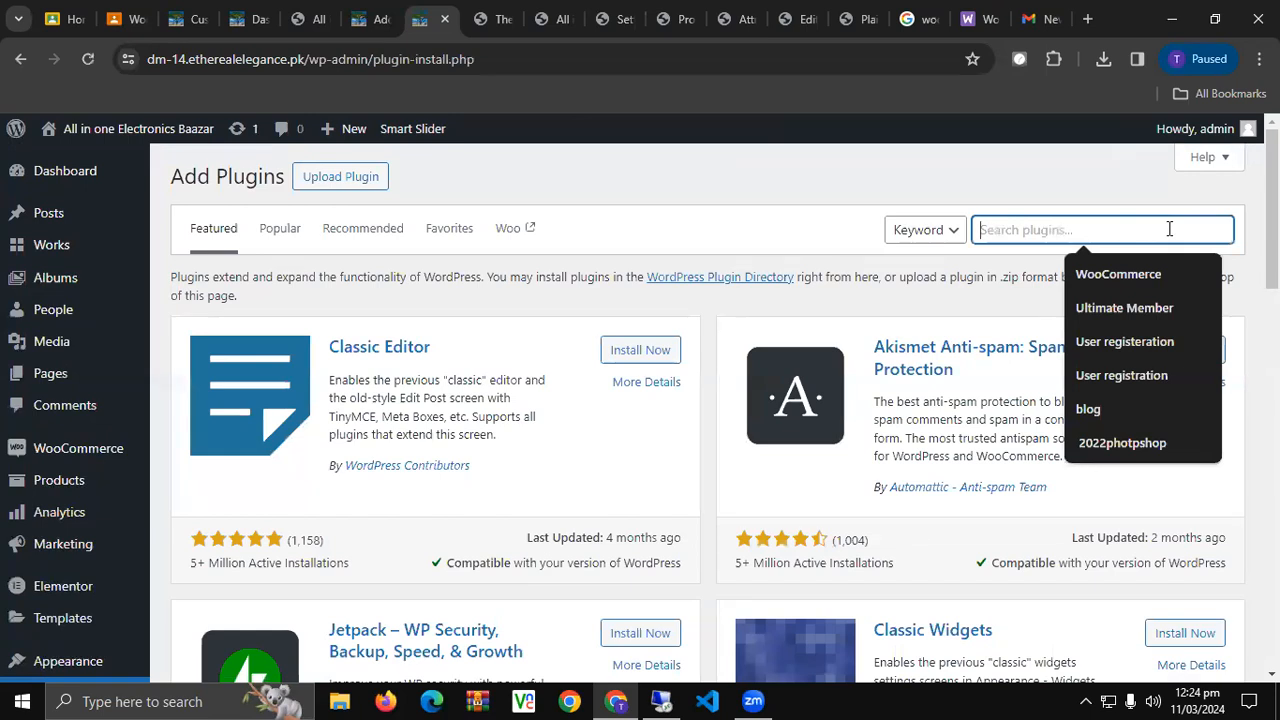
type("Marquee")
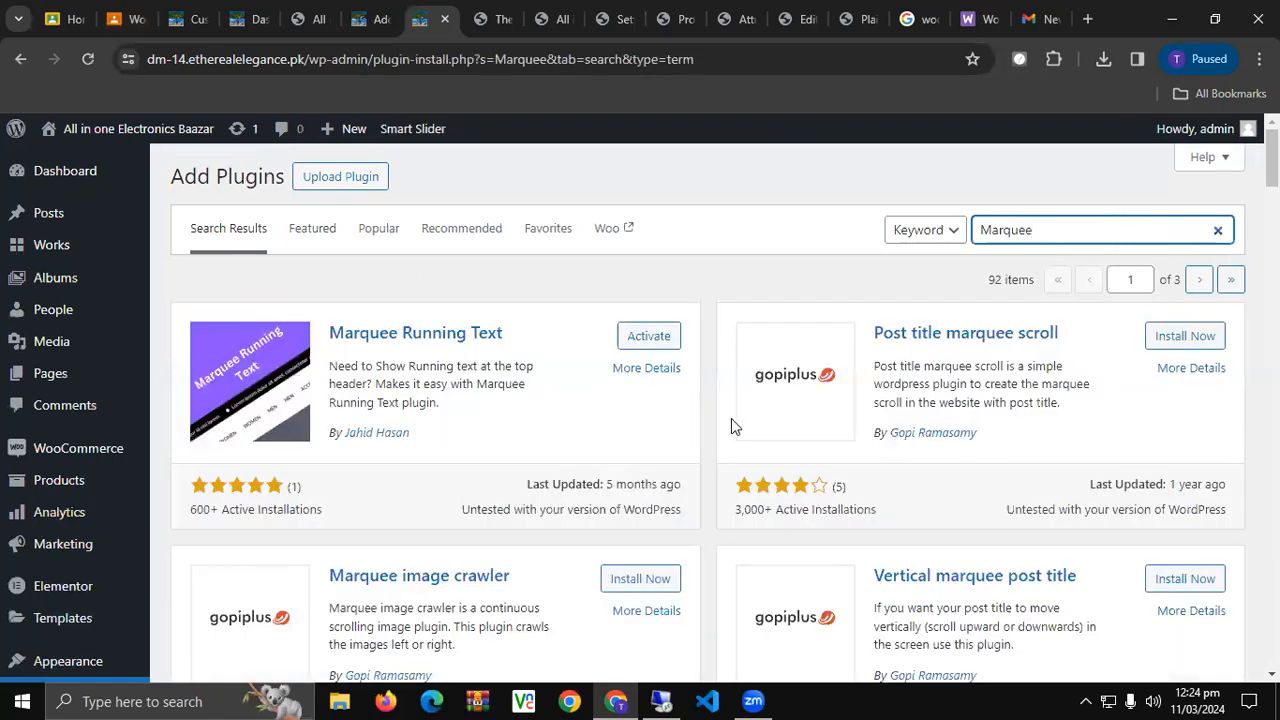
scroll(731, 422, "down", 3)
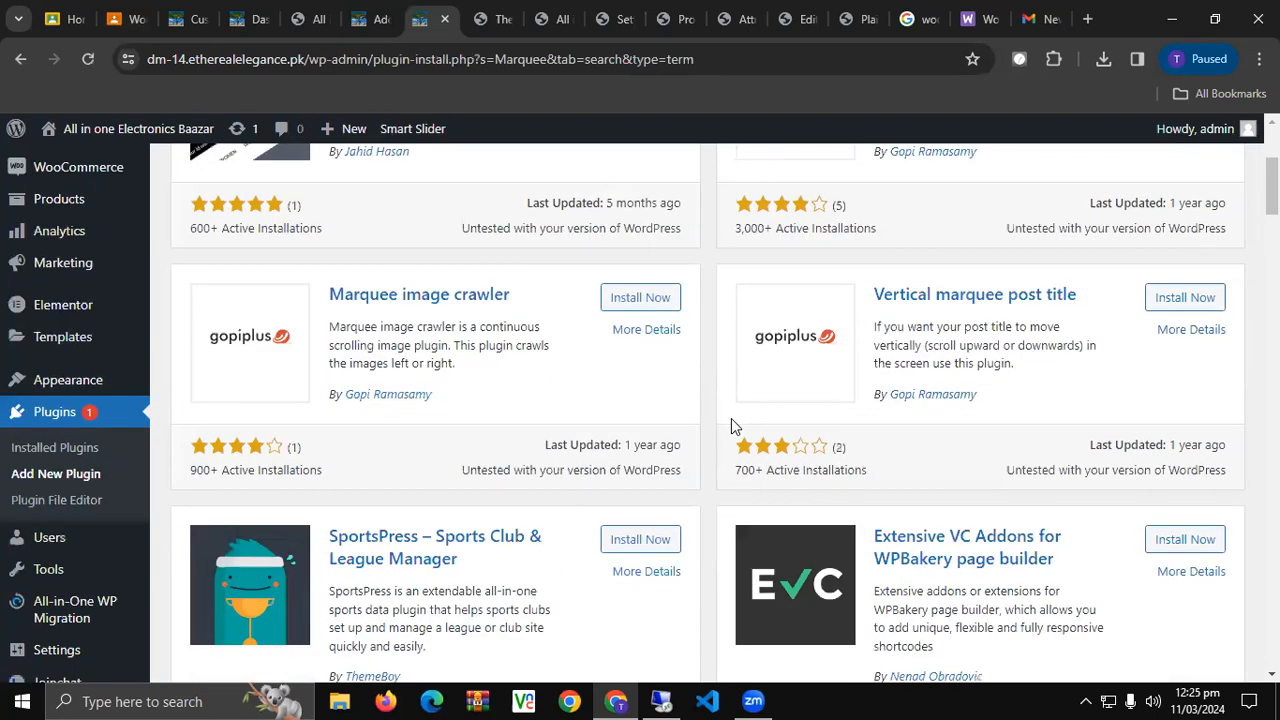
double_click(495, 470)
left_click(507, 477)
scroll(507, 477, "down", 1)
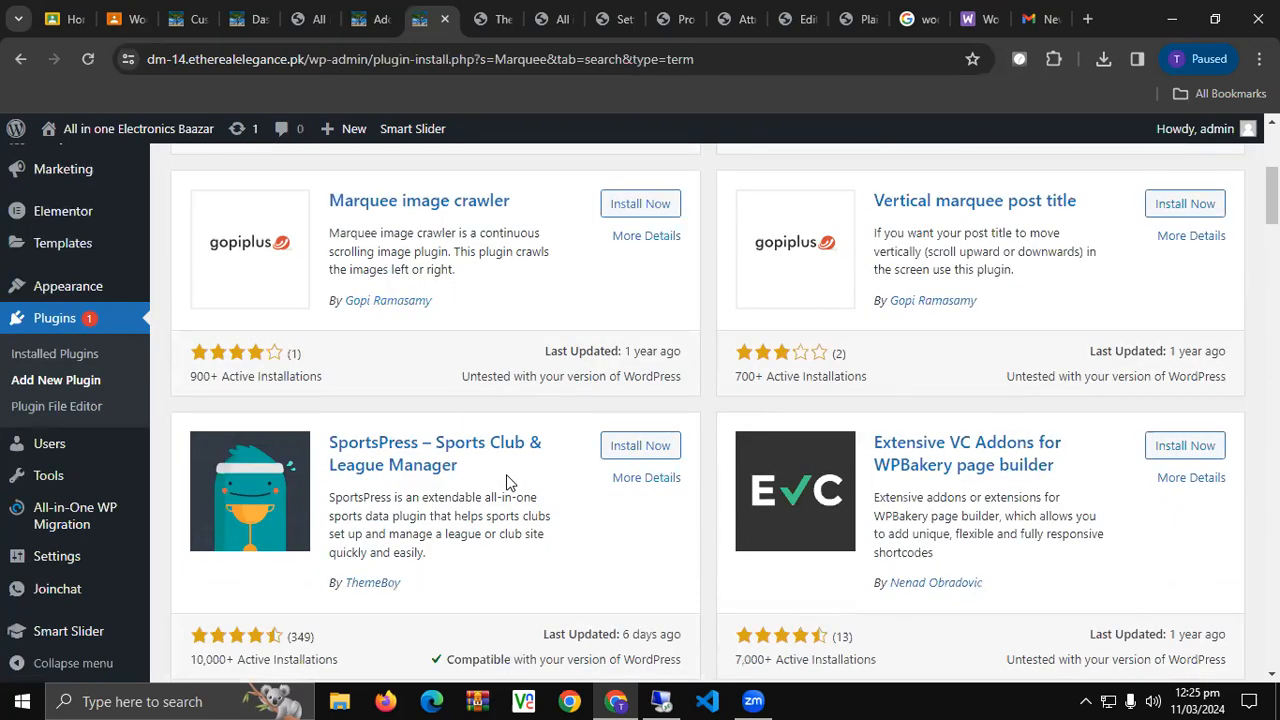
scroll(507, 483, "down", 2)
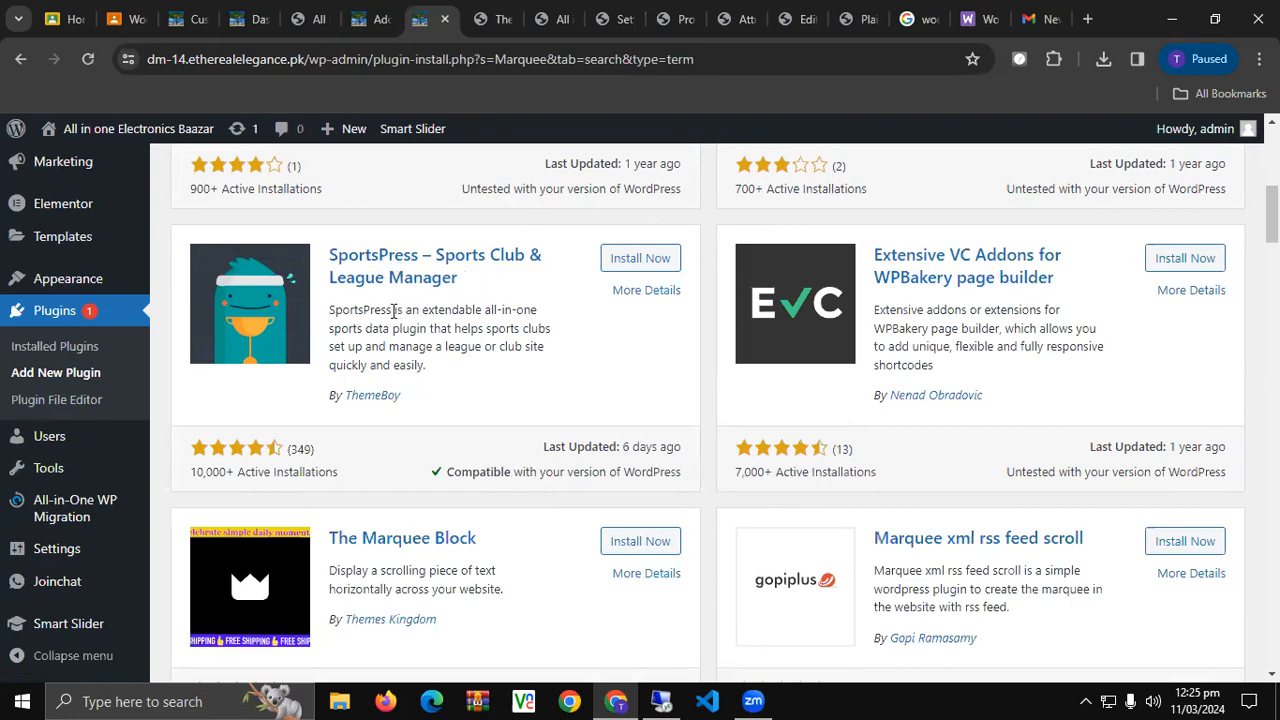
scroll(394, 311, "down", 1)
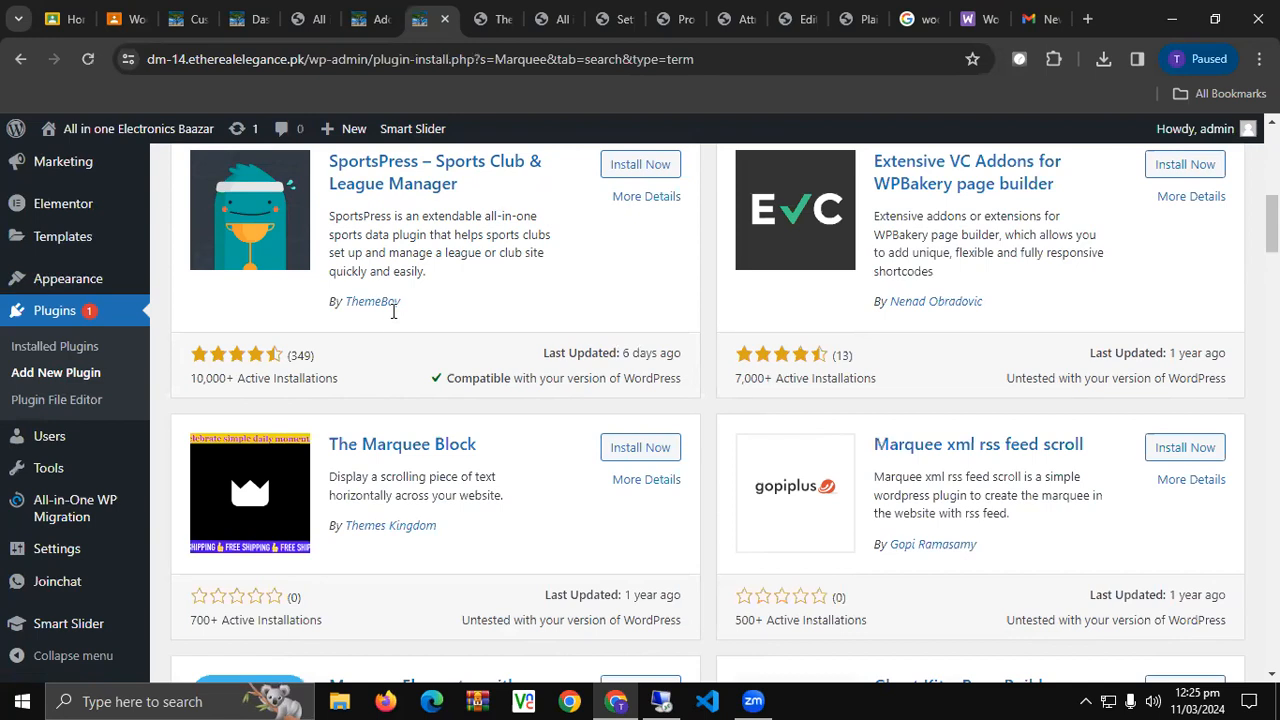
double_click(492, 617)
triple_click(492, 617)
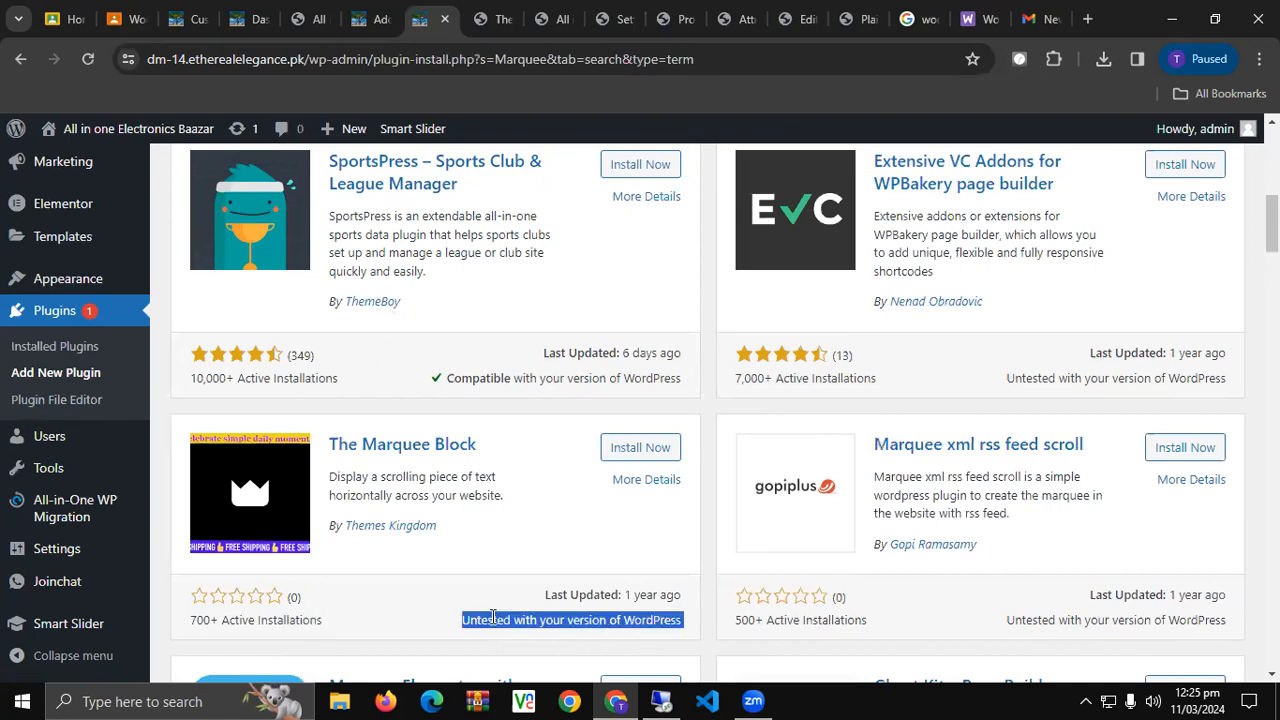
left_click(492, 617)
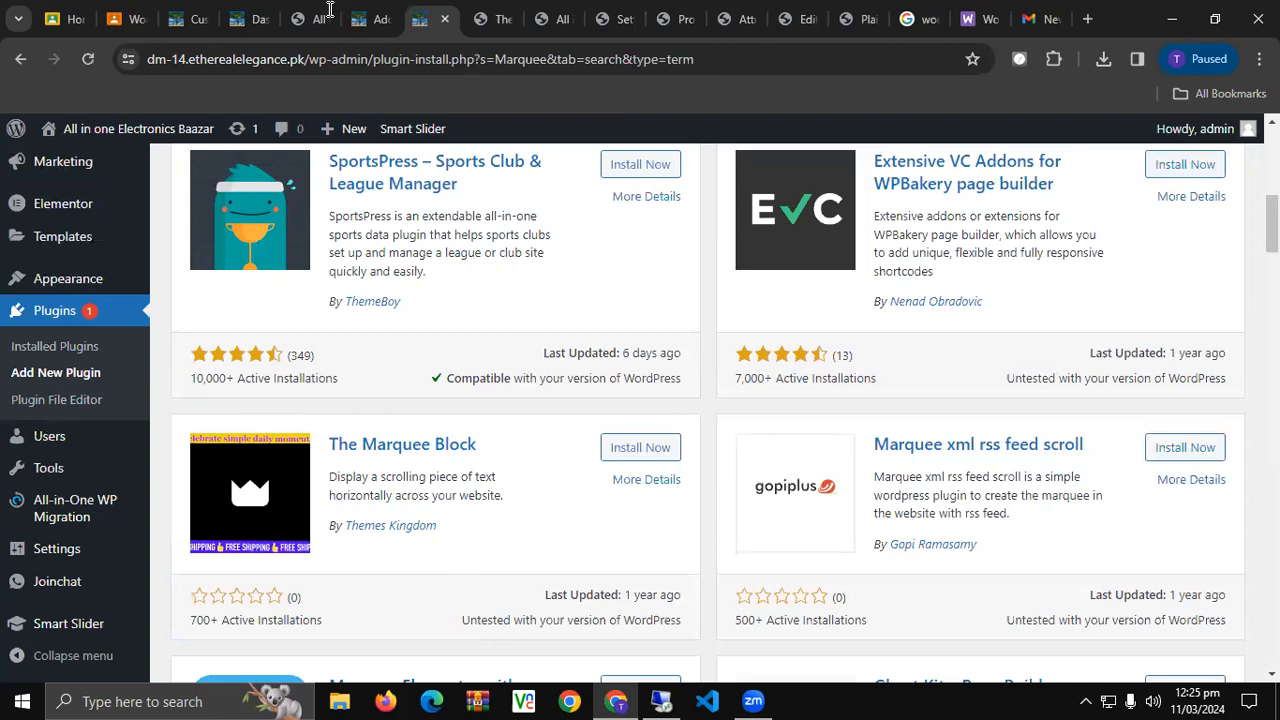
left_click(297, 10)
left_click(230, 12)
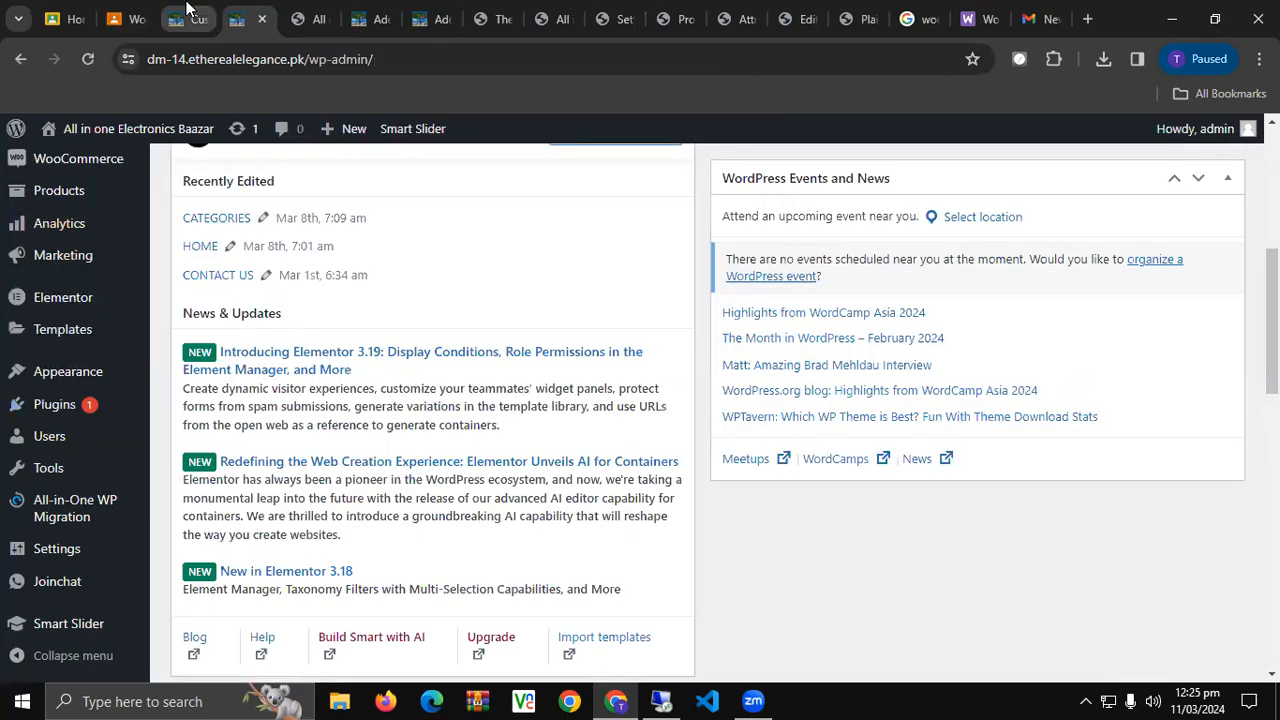
Exit the Customizer to the live About page.
left_click(186, 10)
left_click(20, 134)
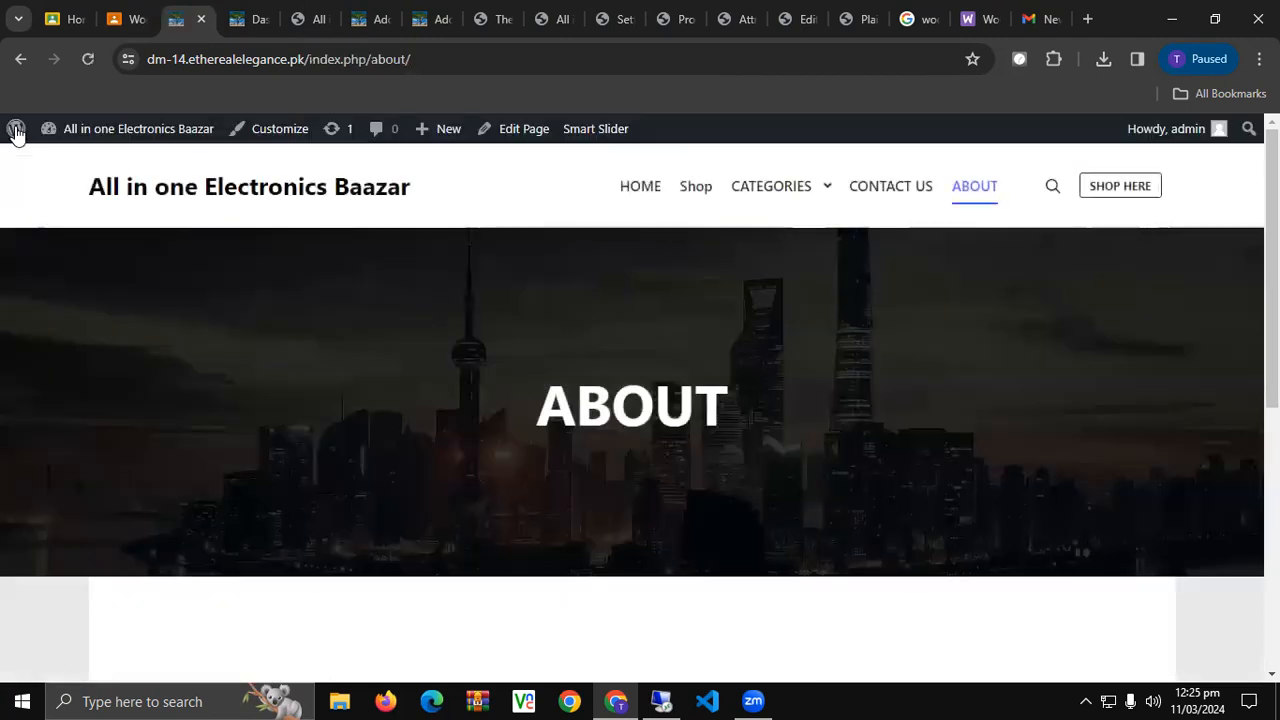
scroll(484, 456, "down", 10)
scroll(484, 456, "up", 10)
Browse the HOME page's category tiles, products and sale items, then expand the CATEGORIES submenus.
left_click(636, 188)
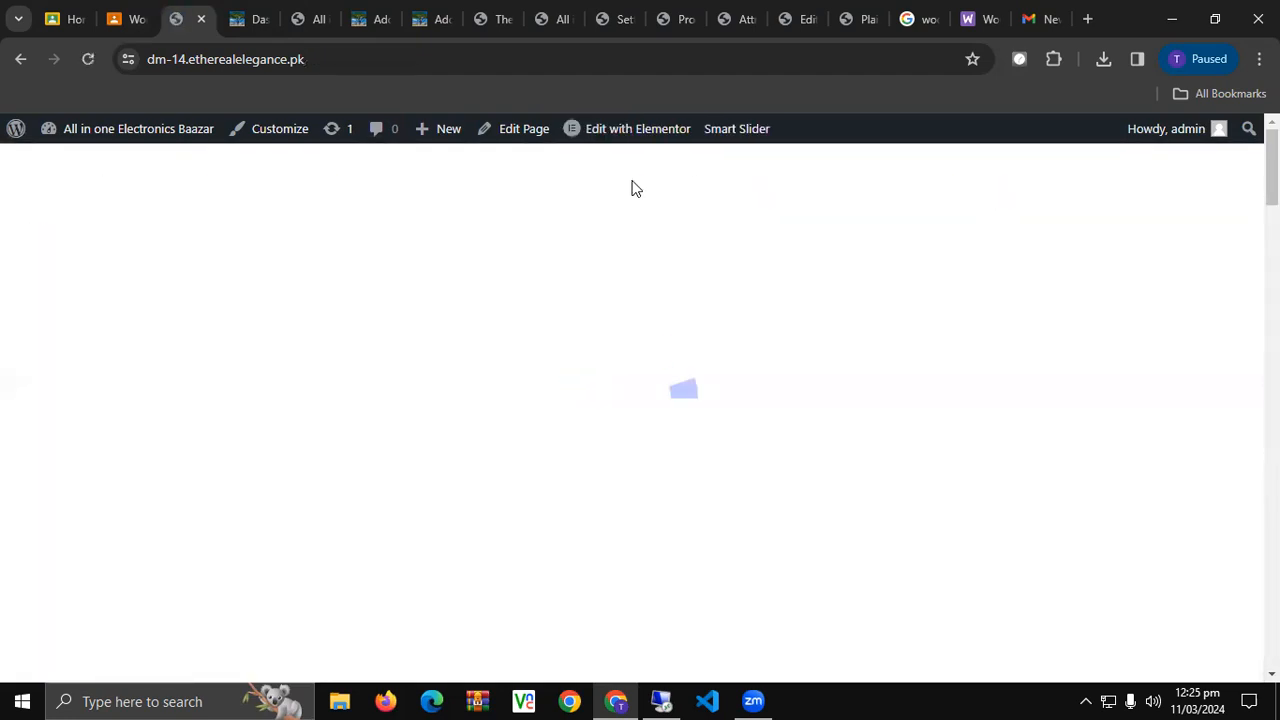
scroll(625, 465, "down", 5)
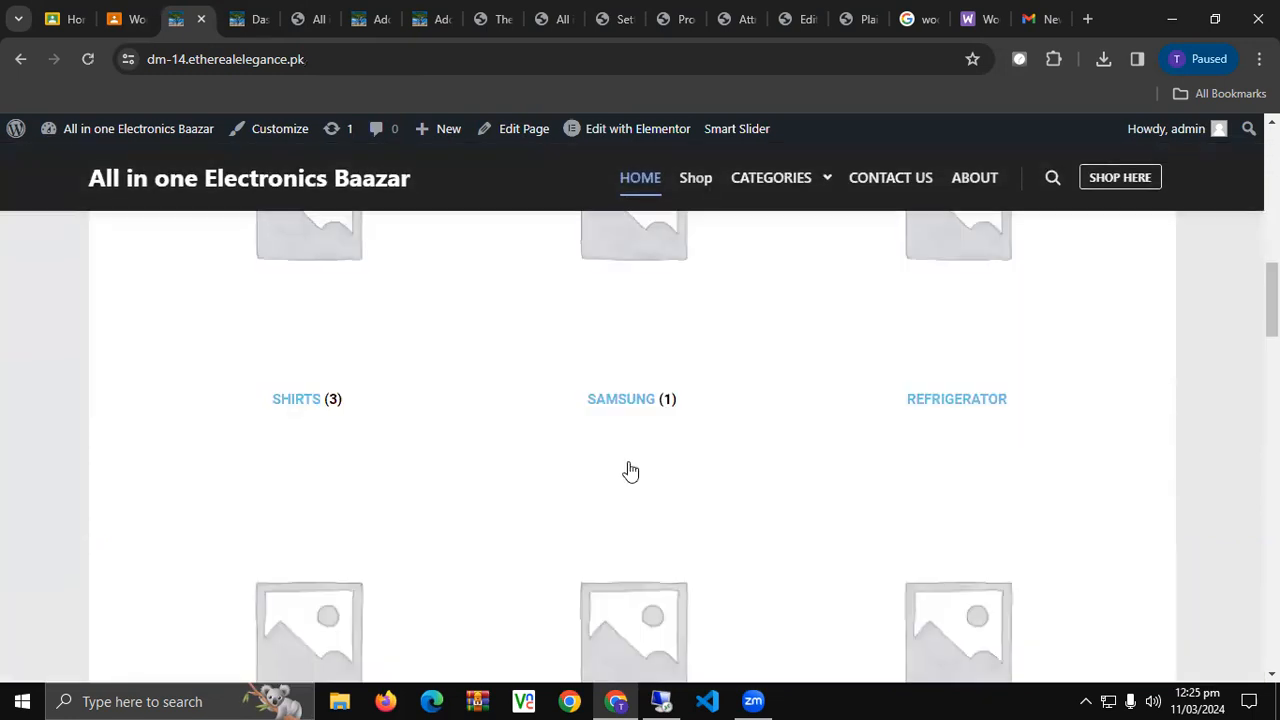
scroll(630, 470, "down", 10)
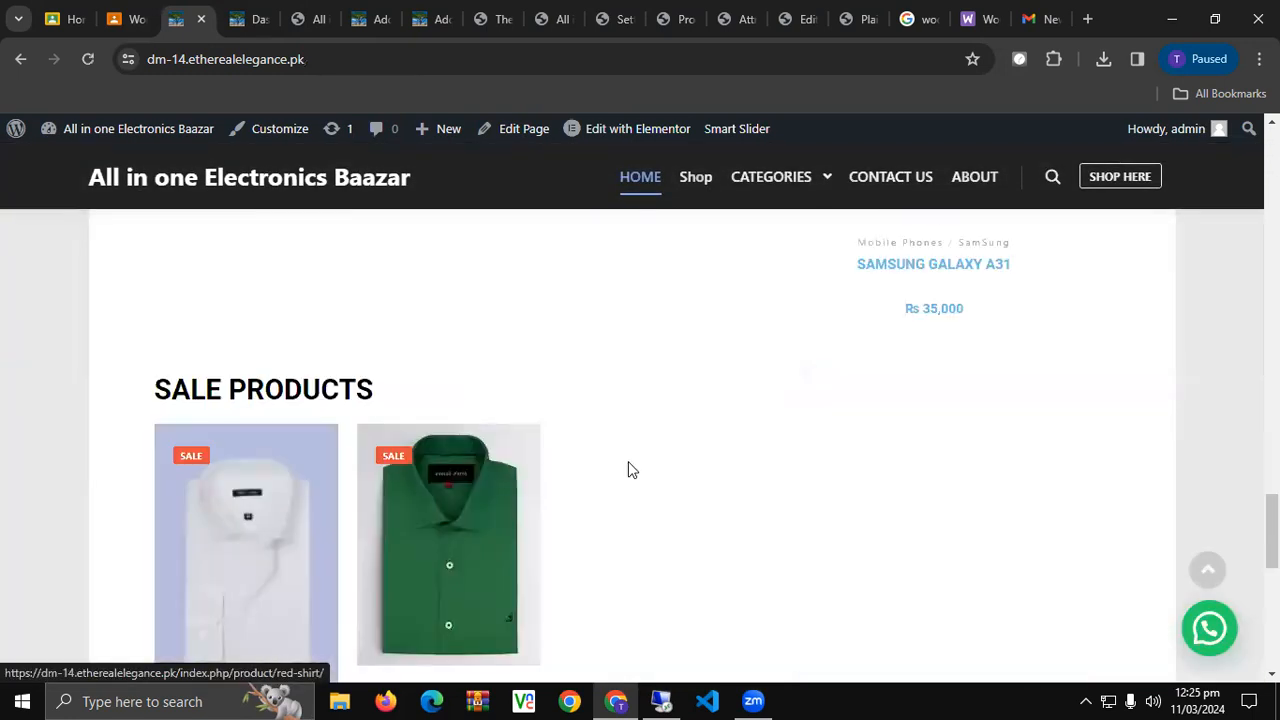
scroll(628, 462, "down", 5)
scroll(628, 462, "up", 6)
scroll(628, 462, "down", 2)
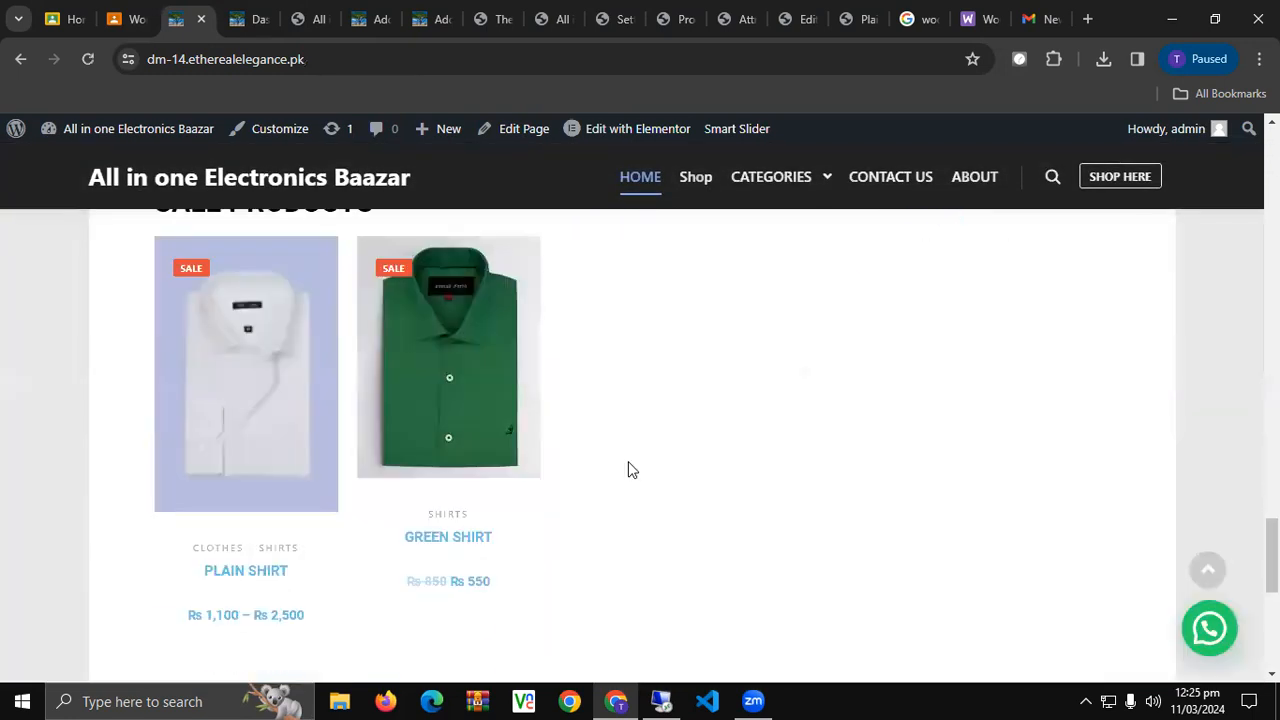
scroll(628, 462, "up", 5)
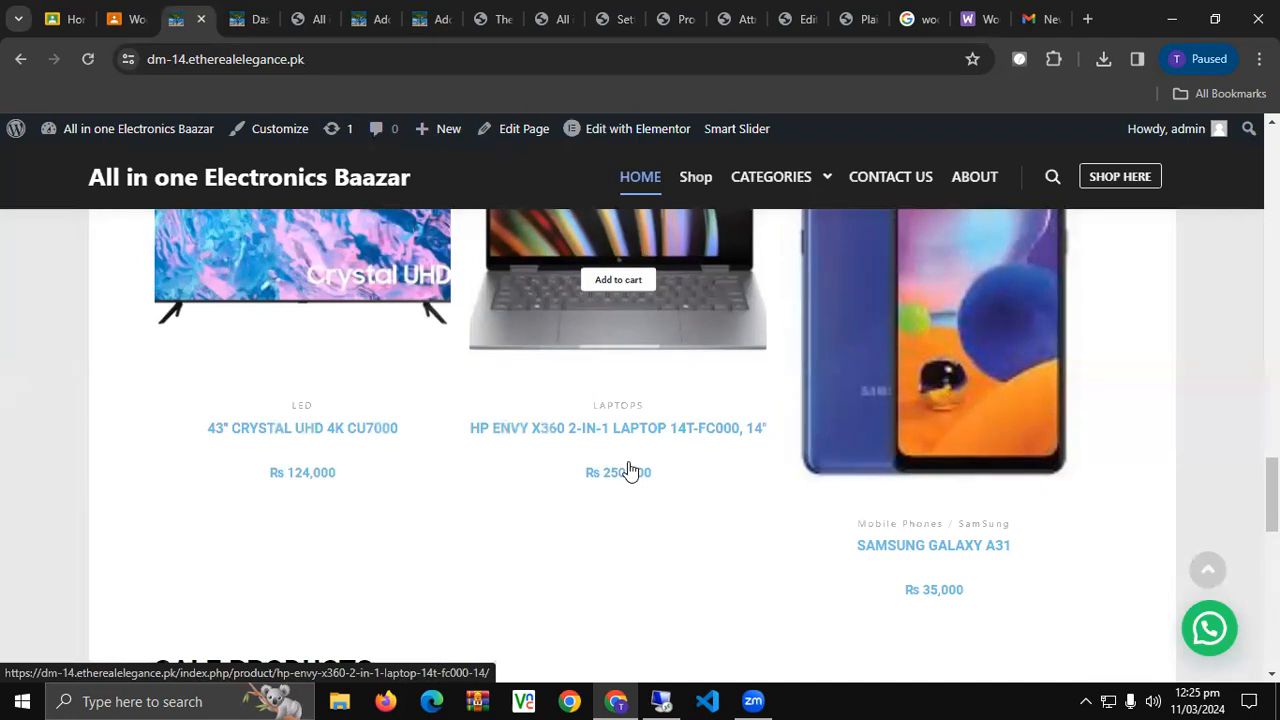
scroll(622, 474, "up", 4)
scroll(616, 477, "up", 15)
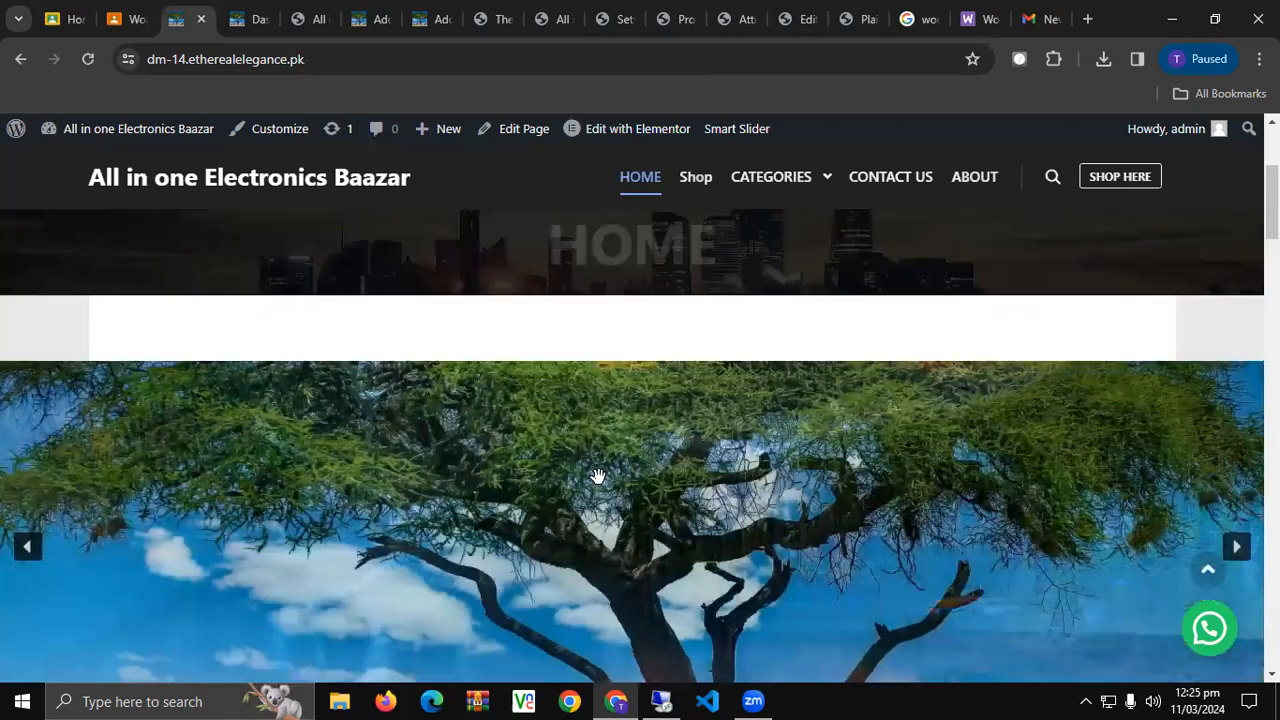
scroll(600, 477, "up", 3)
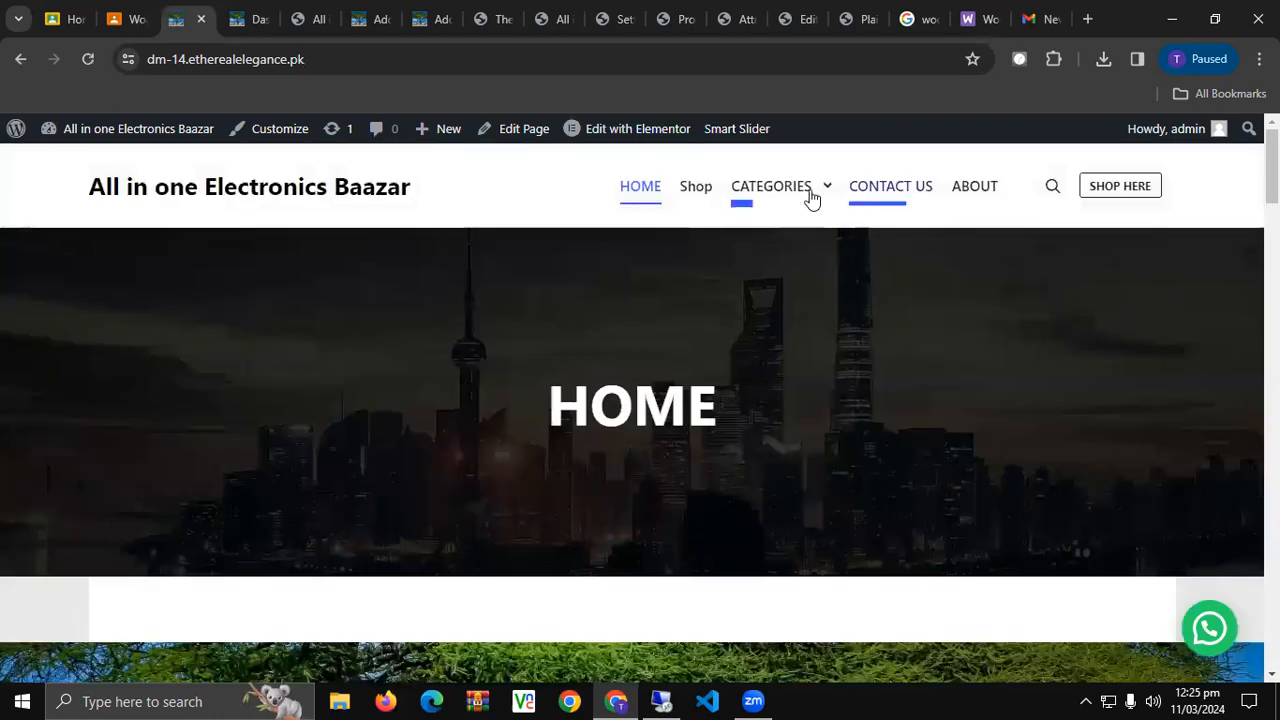
mouse_move(831, 200)
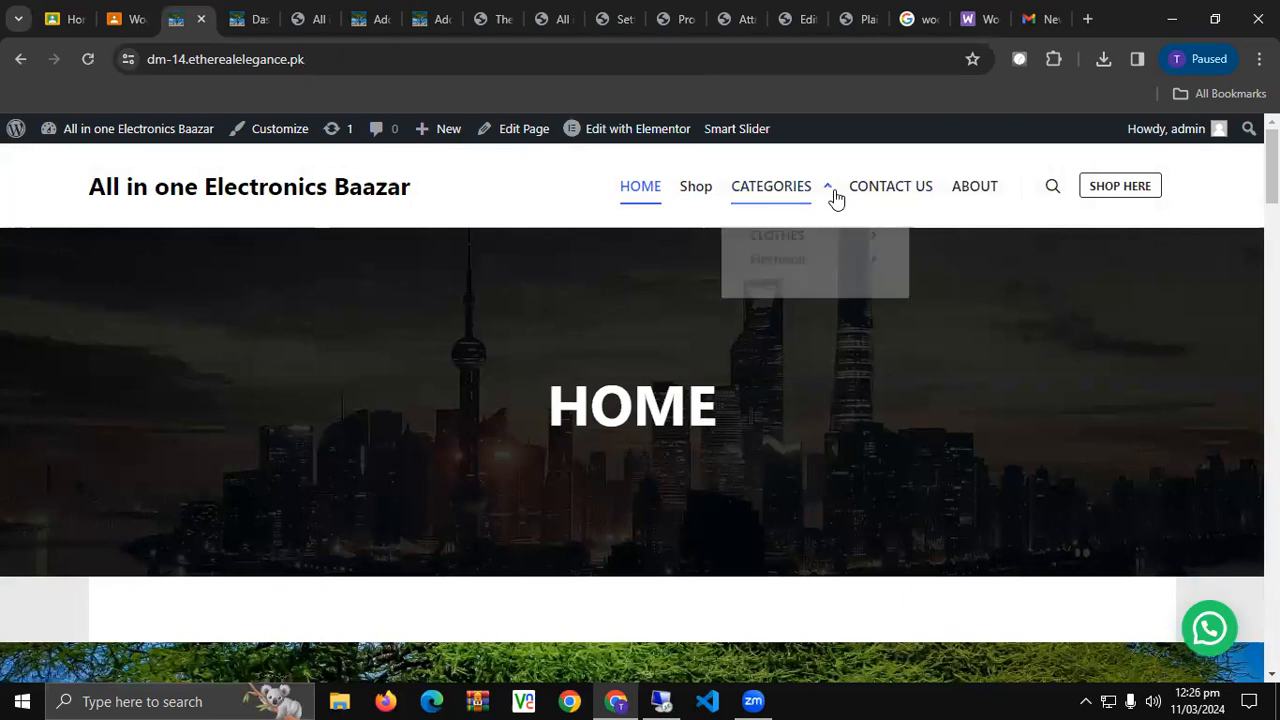
mouse_move(877, 275)
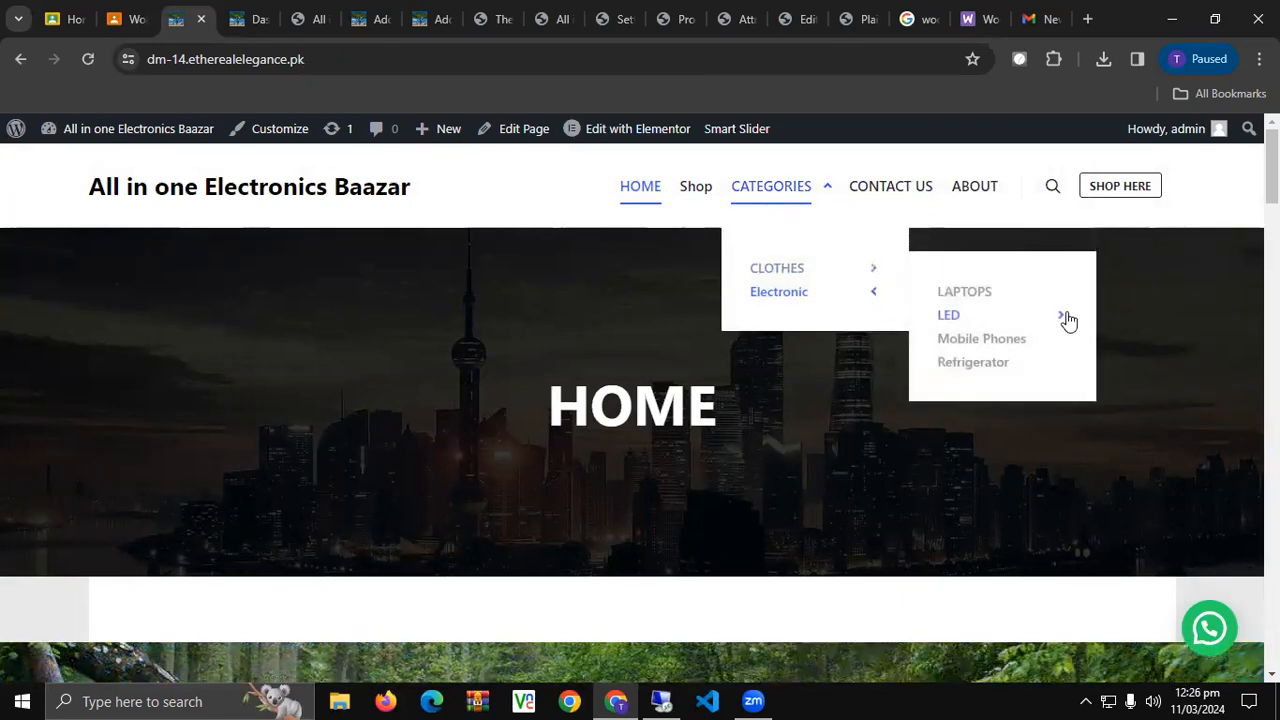
mouse_move(1066, 318)
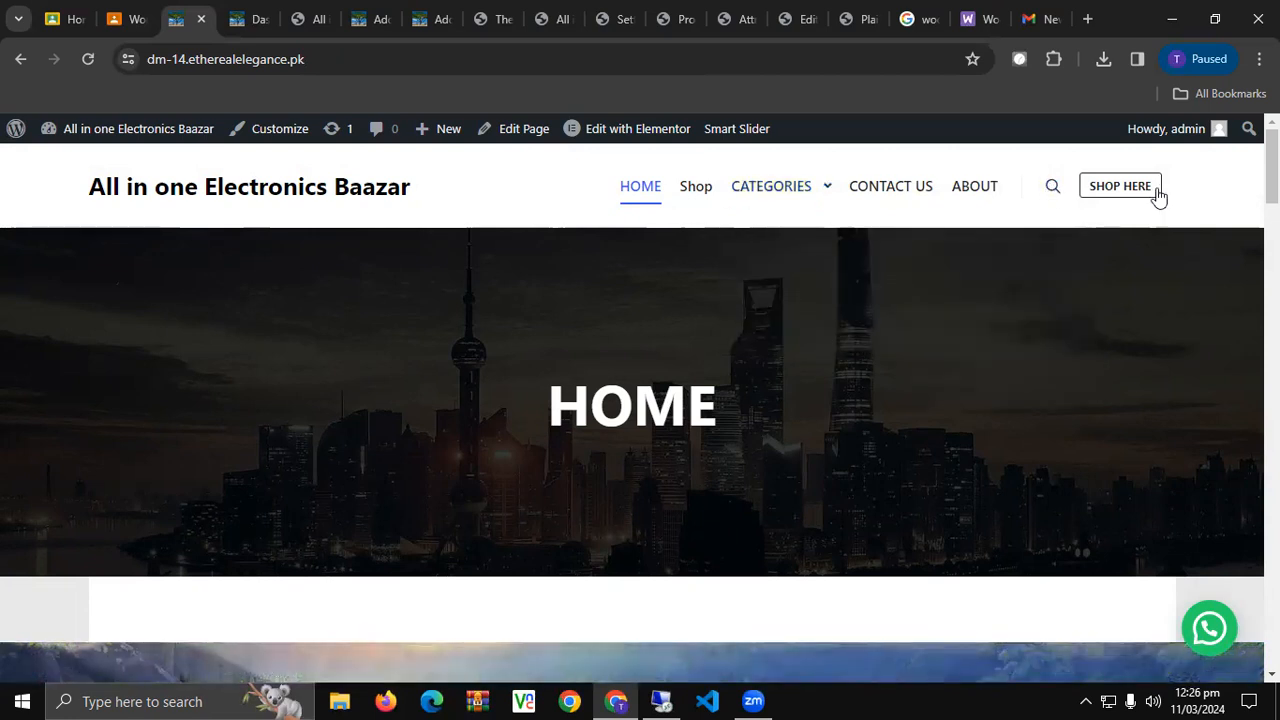
Search the store for 'sale' and open the HOME page from the results.
left_click(1051, 190)
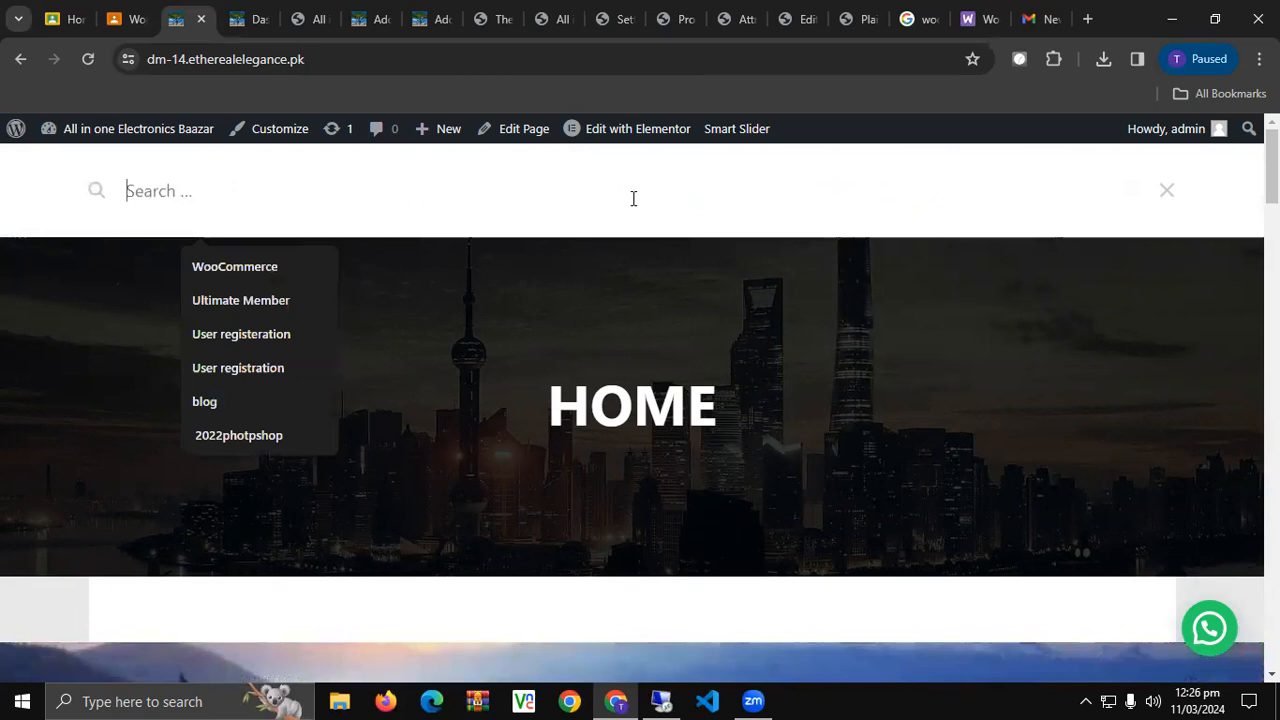
type("sale")
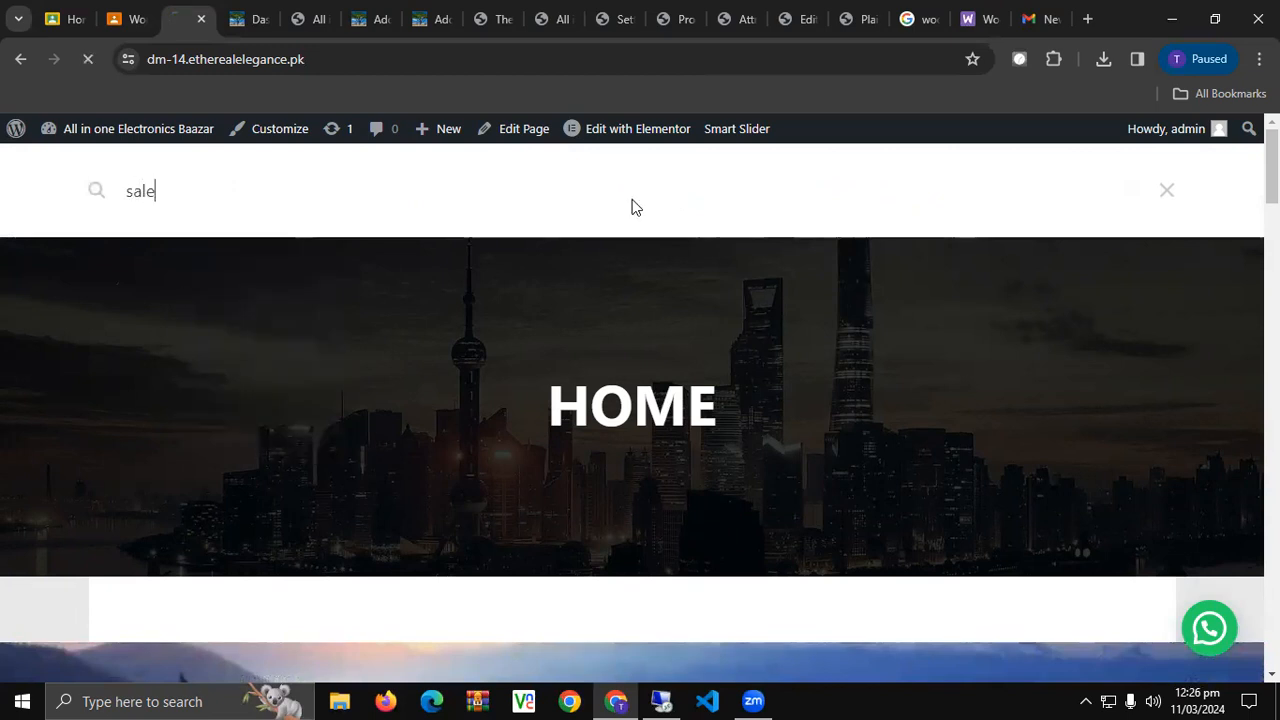
key("Return")
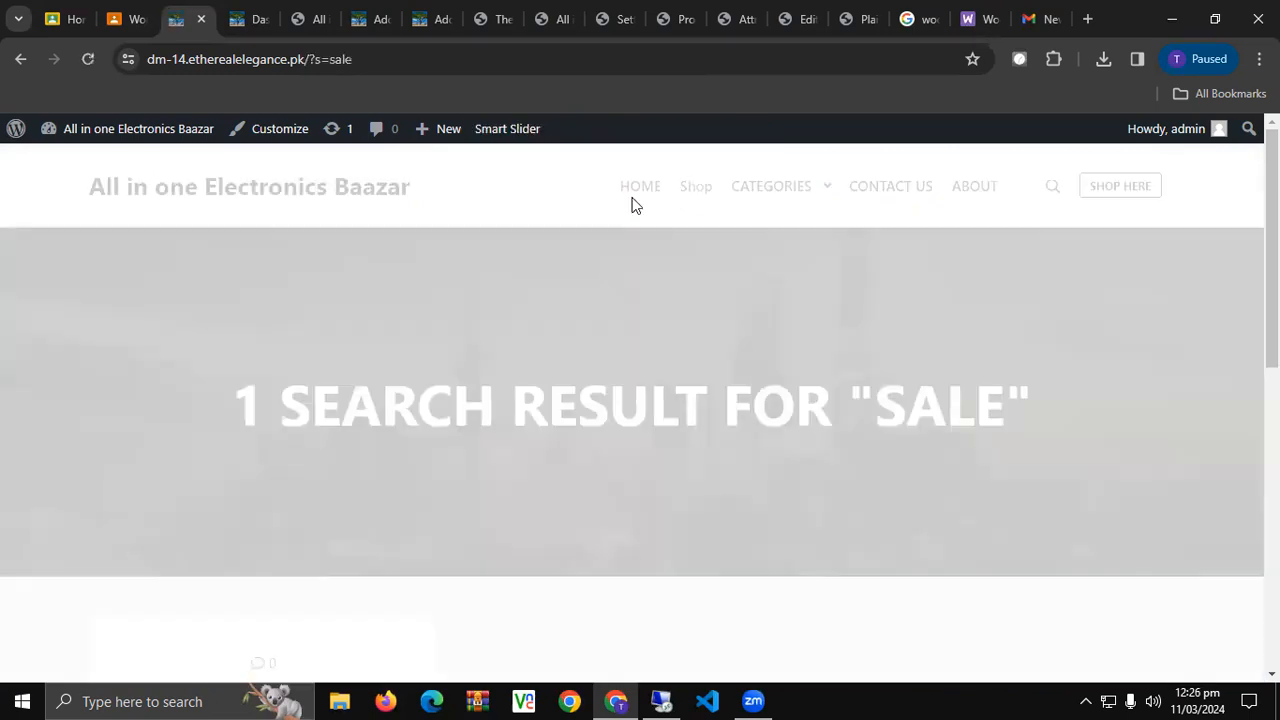
scroll(692, 386, "down", 5)
scroll(694, 389, "up", 2)
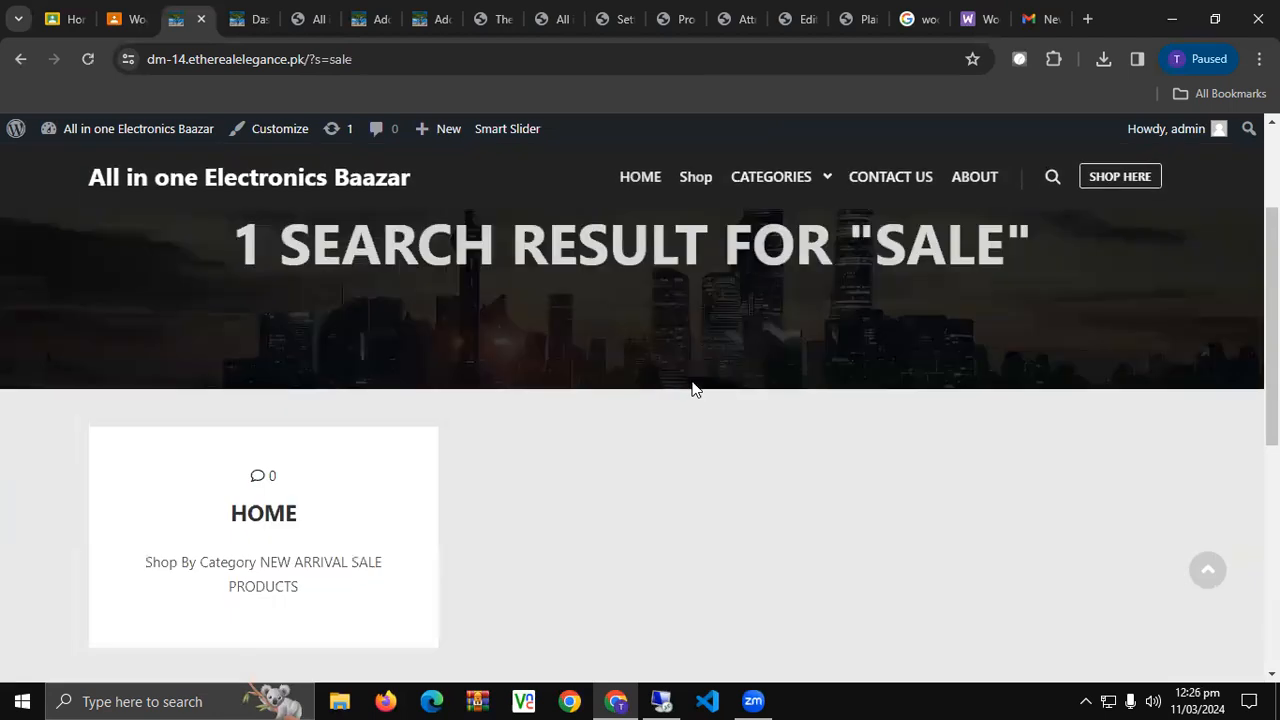
left_click(262, 520)
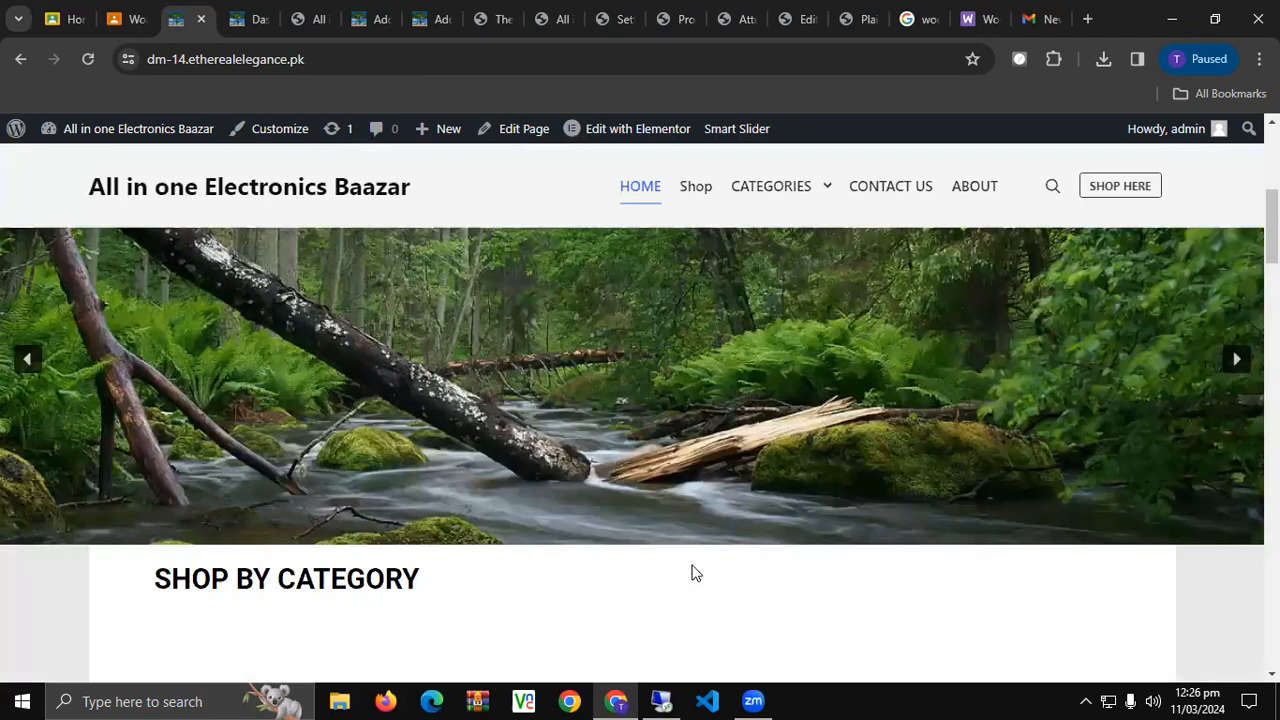
scroll(694, 574, "down", 3)
scroll(694, 574, "up", 1)
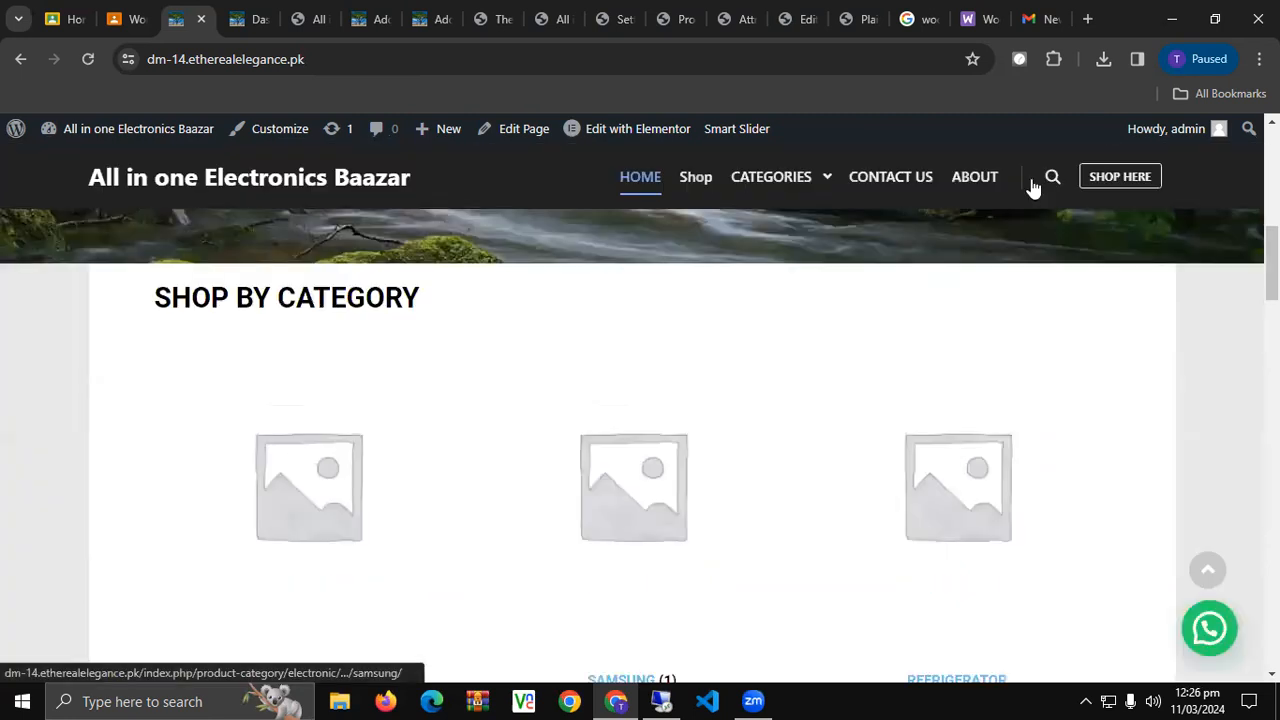
Search the store for 'red', showing 2 results: Red Shirt and HP Envy x360.
left_click(1050, 177)
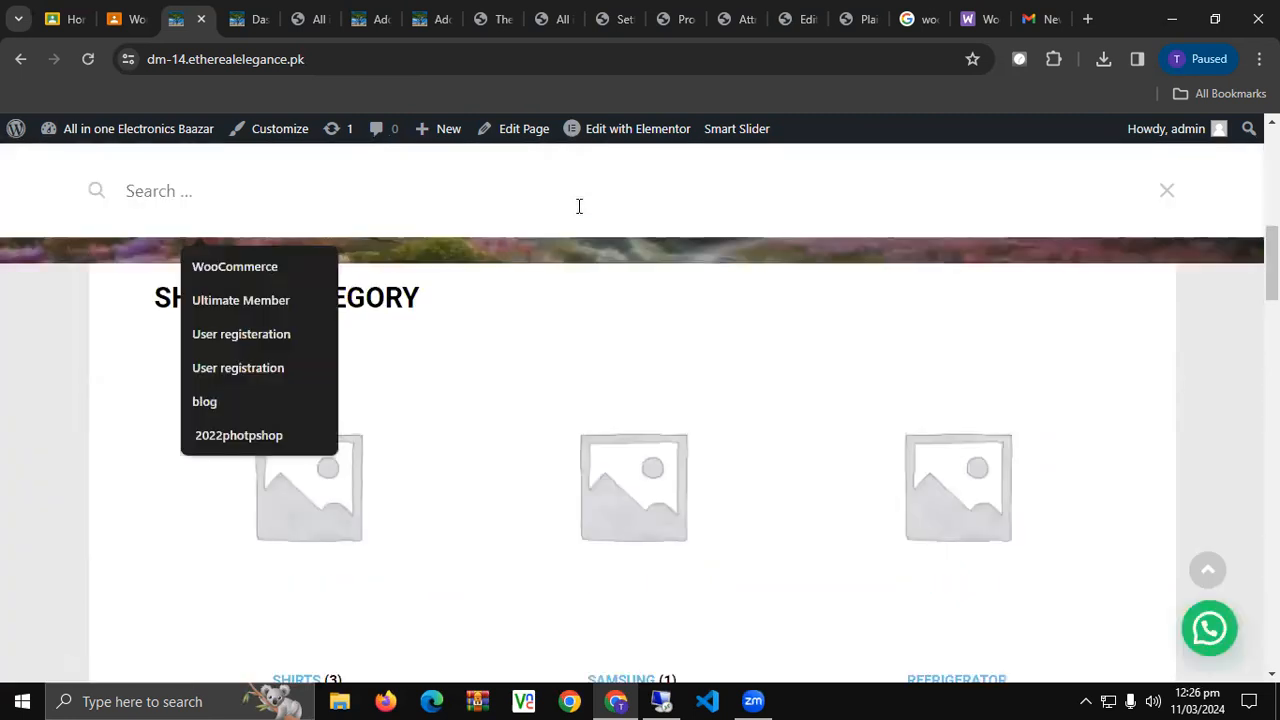
type("red")
key("Return")
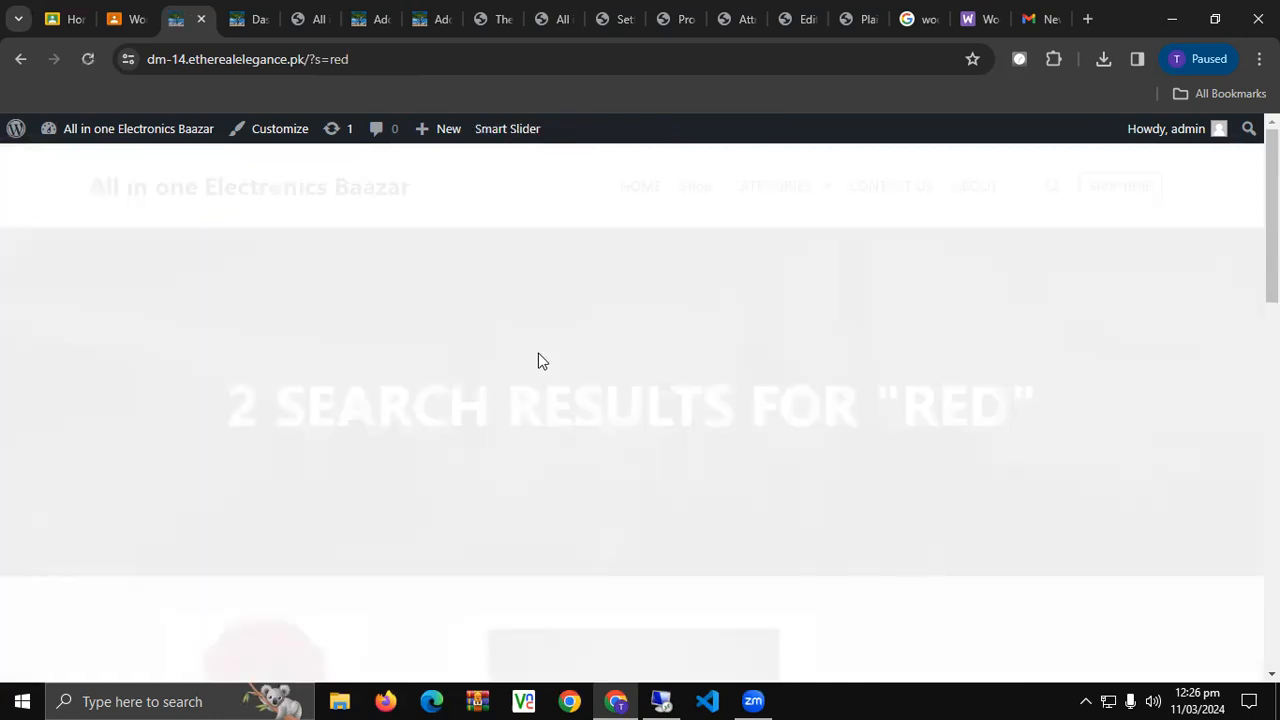
scroll(537, 358, "down", 5)
scroll(540, 355, "down", 1)
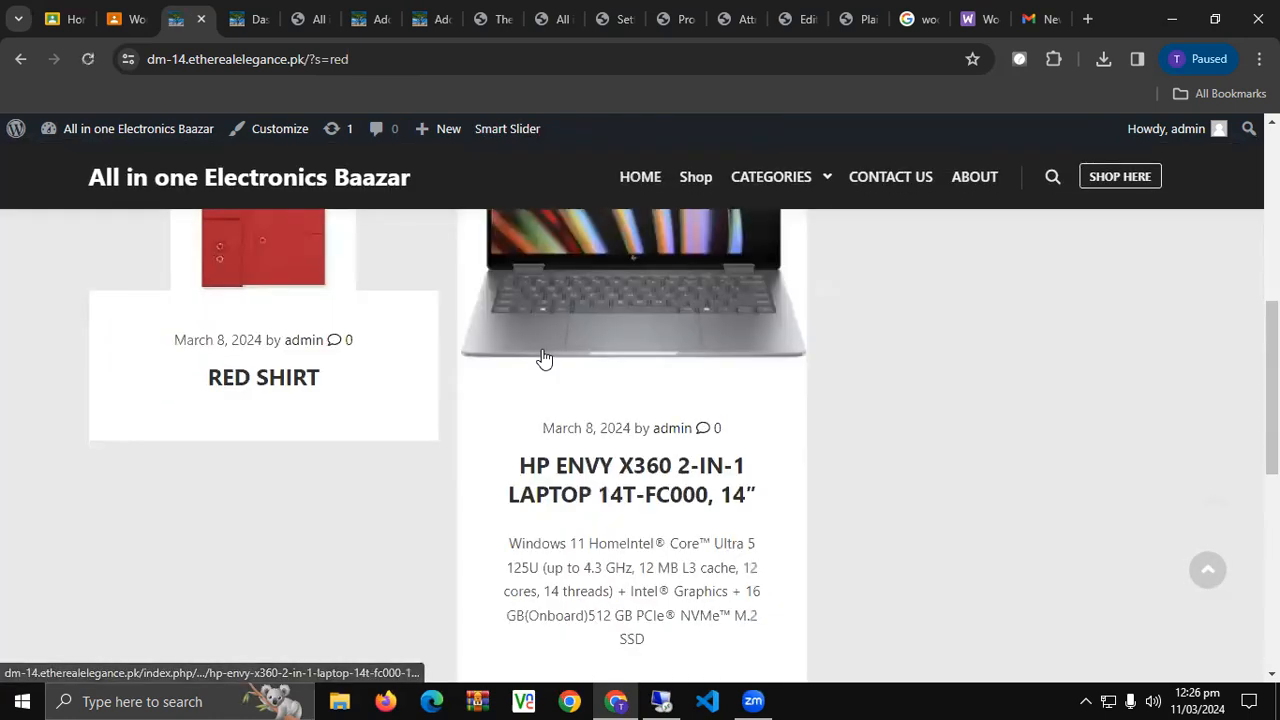
scroll(543, 358, "up", 1)
left_click(547, 345)
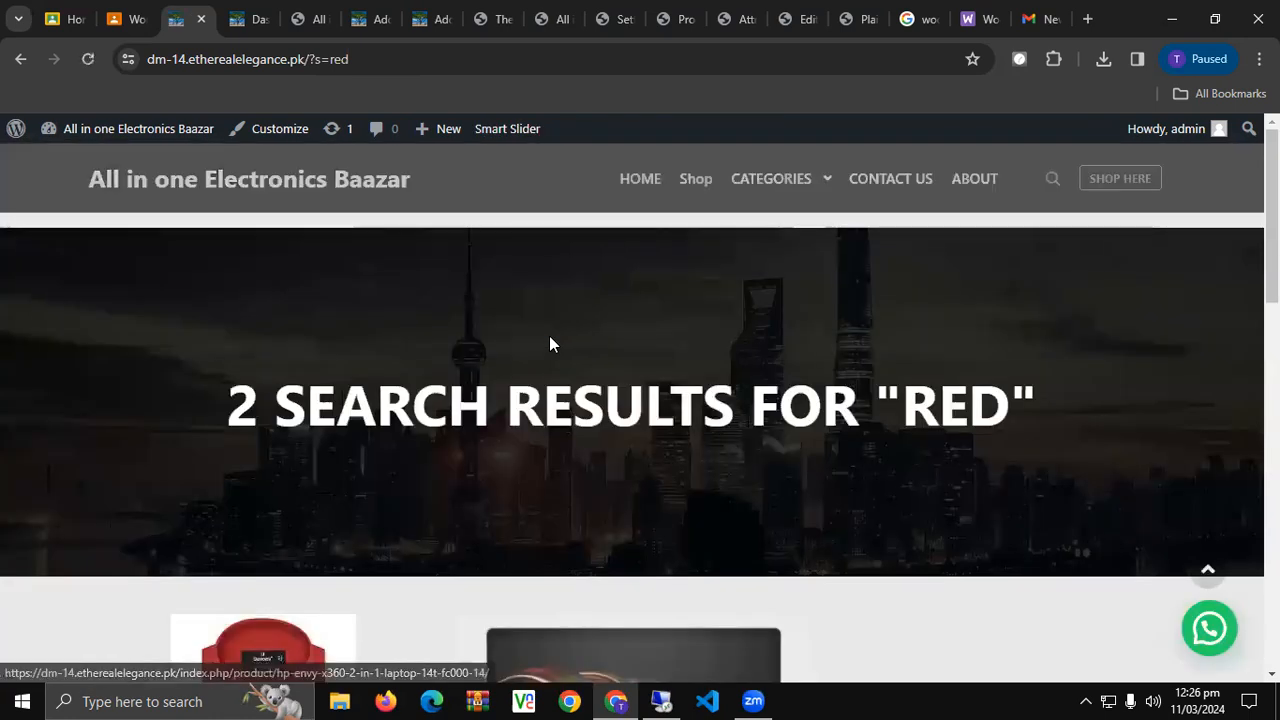